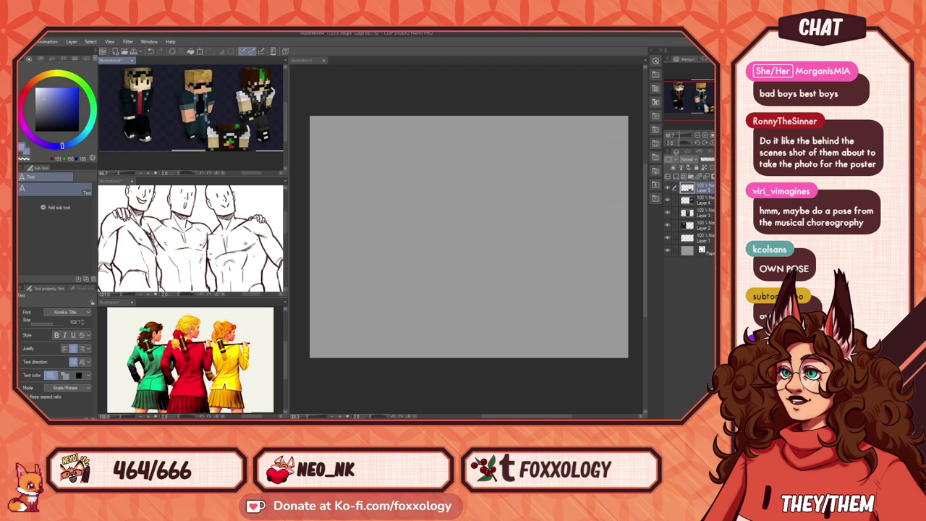
# Step: Bring up the four-panel stage costume reference in the upper reference pane and scale it until the whole collage fits
pyautogui.click(31, 60)
pyautogui.scroll(4, 186, 106)
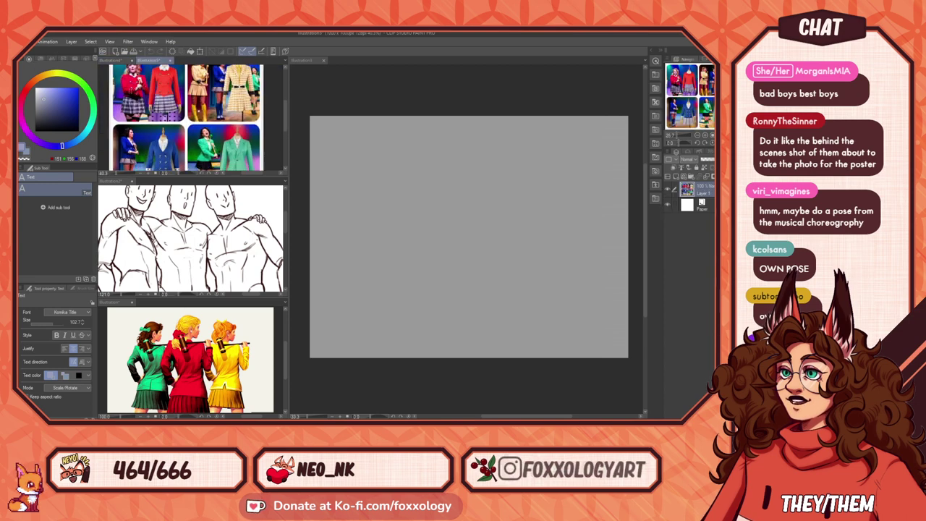
pyautogui.scroll(-4, 184, 115)
pyautogui.scroll(5, 174, 105)
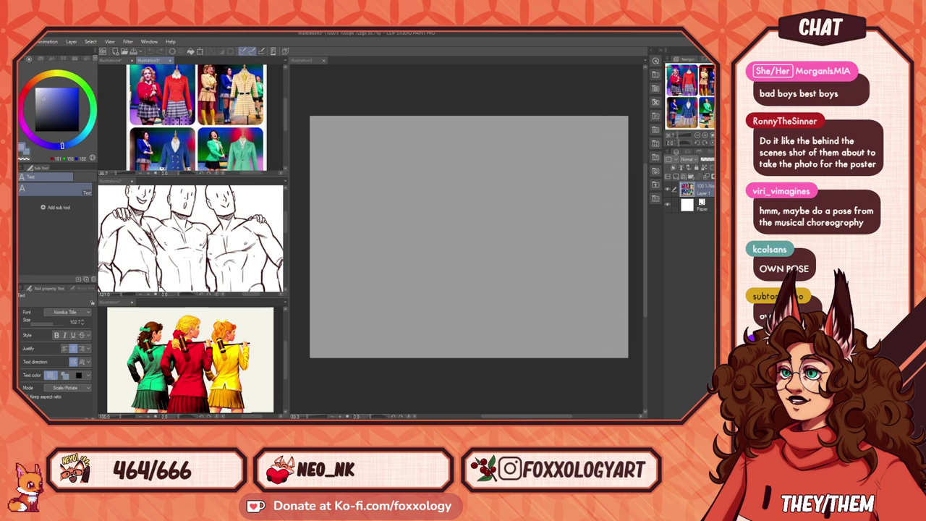
pyautogui.scroll(-3, 193, 119)
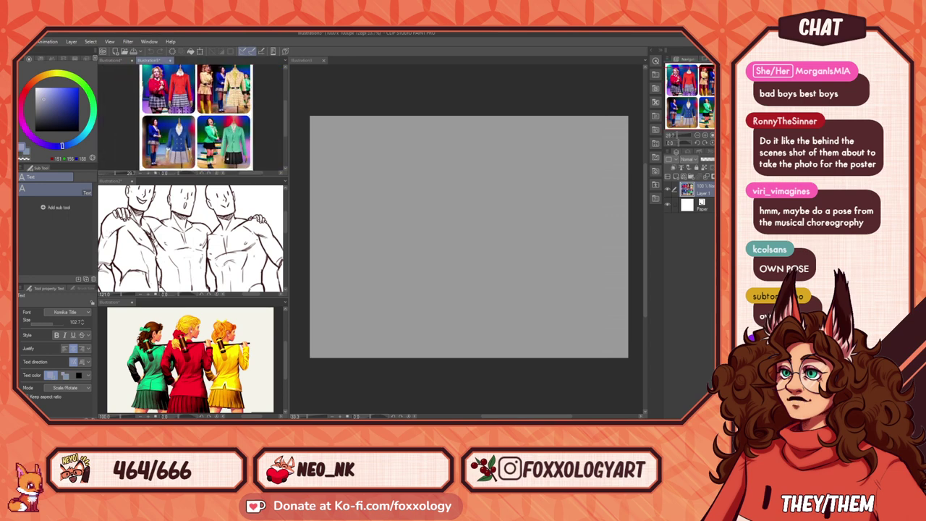
pyautogui.scroll(-1, 226, 156)
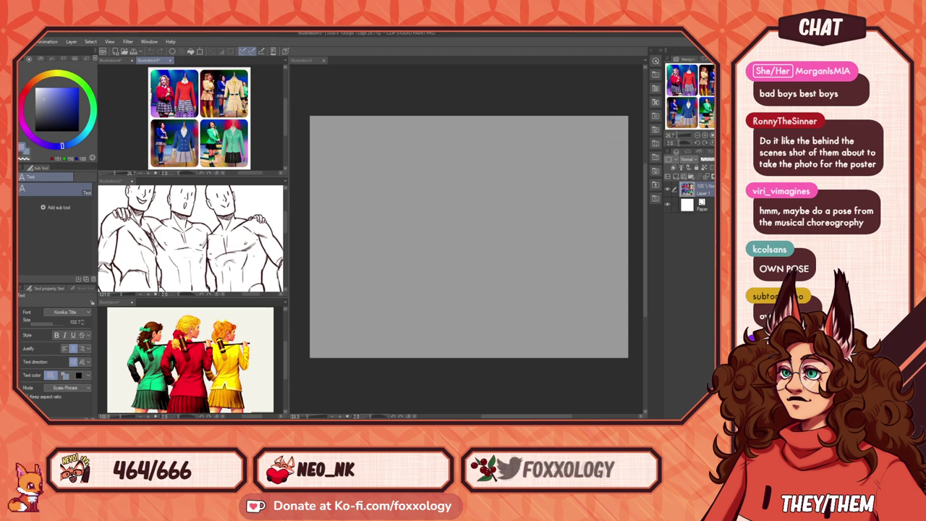
# Step: Narrow the reference column and group the three-figure pose sketch with the back-view illustration in one lower pane, showing the illustration
pyautogui.click(479, 249)
pyautogui.moveTo(289, 247); pyautogui.dragTo(227, 249)
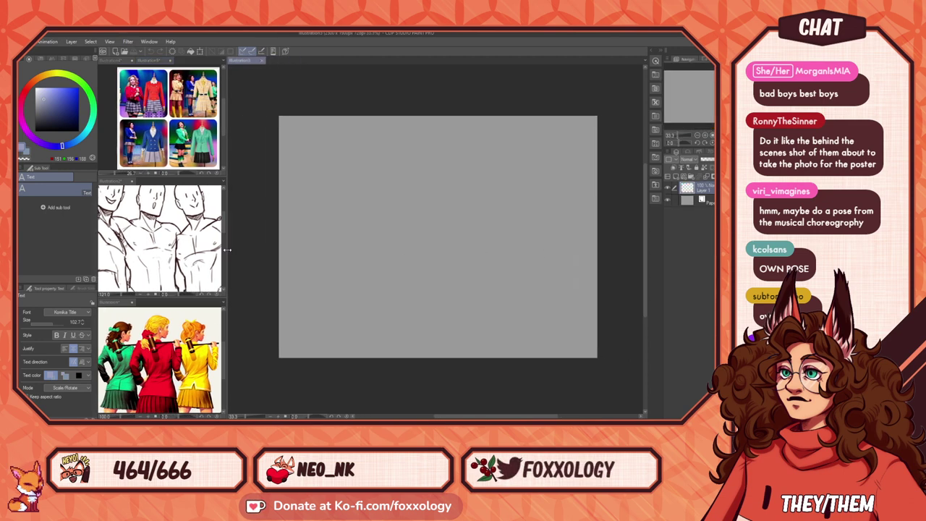
pyautogui.press('b')
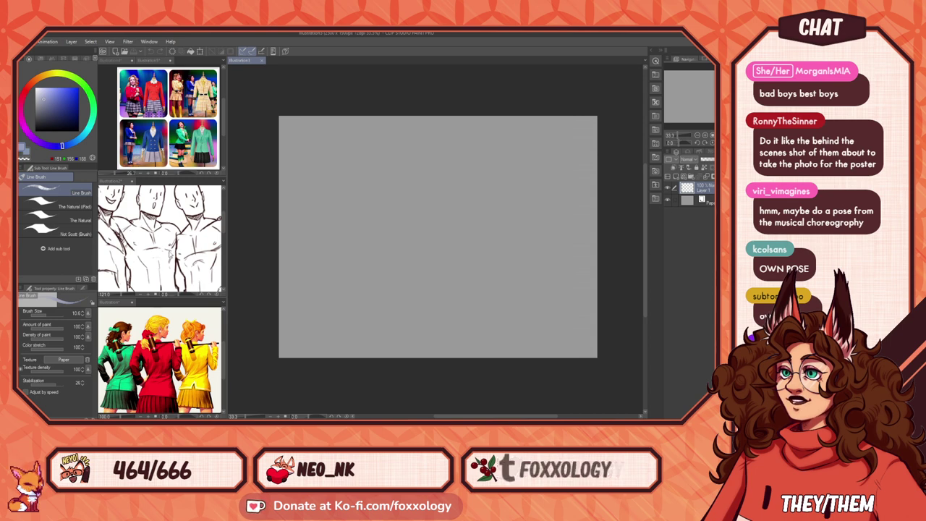
pyautogui.moveTo(131, 233); pyautogui.dragTo(205, 256)
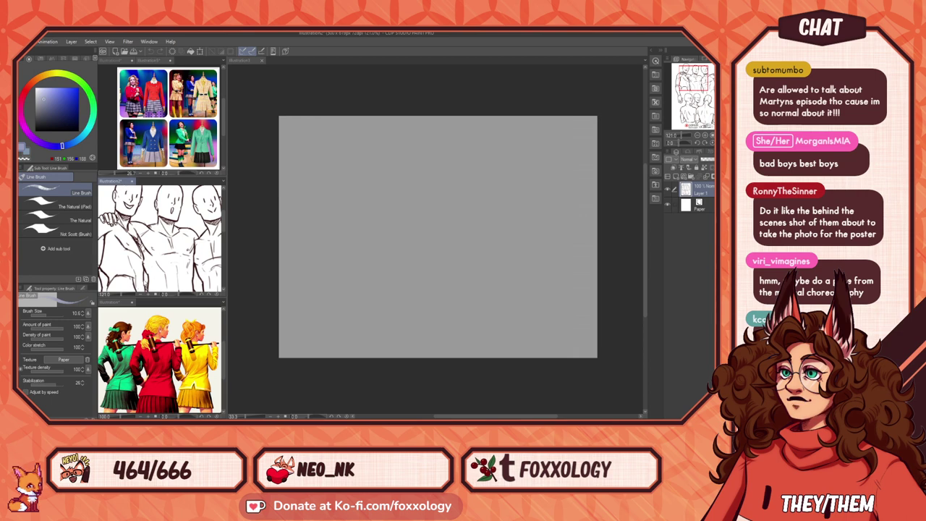
pyautogui.moveTo(136, 308); pyautogui.dragTo(137, 305)
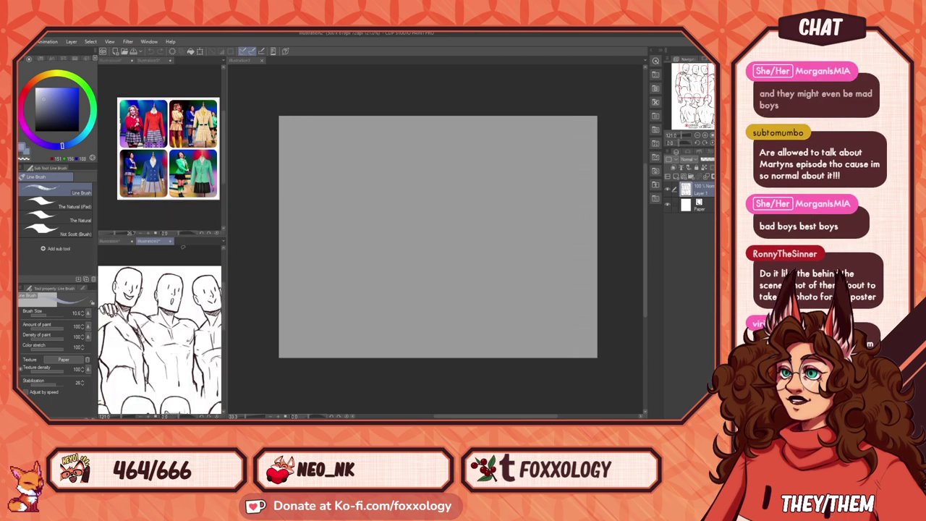
pyautogui.click(115, 242)
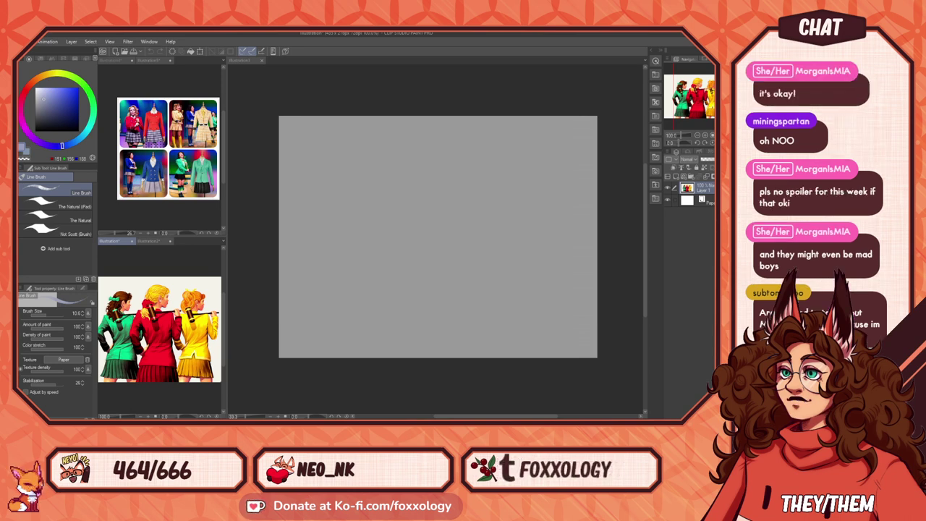
# Step: Enlarge the blank grey canvas in view, set the Line Brush color to a saturated blue and lower its stabilization to 14
pyautogui.click(490, 197)
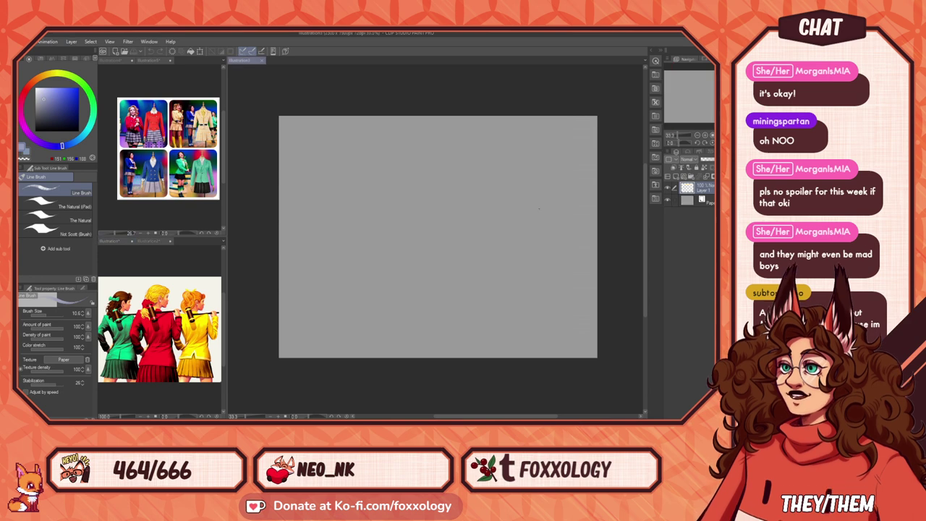
pyautogui.scroll(2, 476, 209)
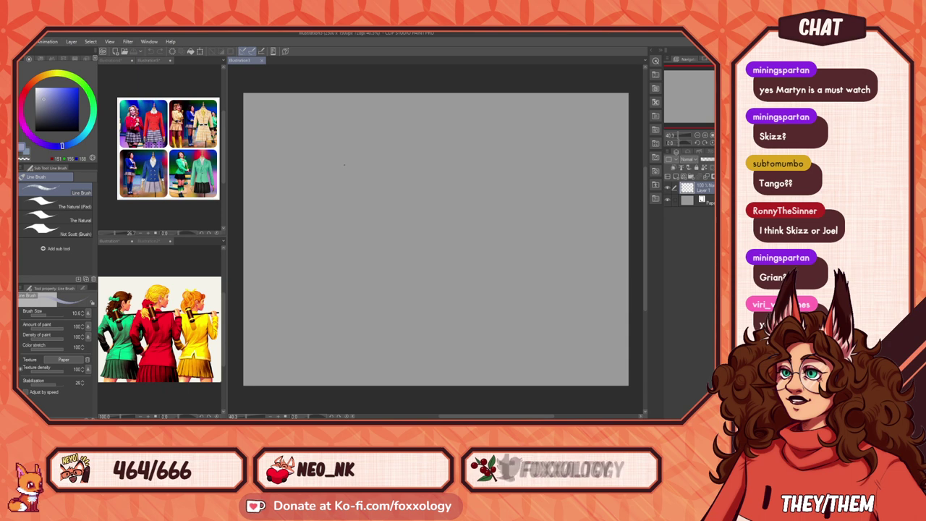
pyautogui.click(63, 98)
pyautogui.click(71, 95)
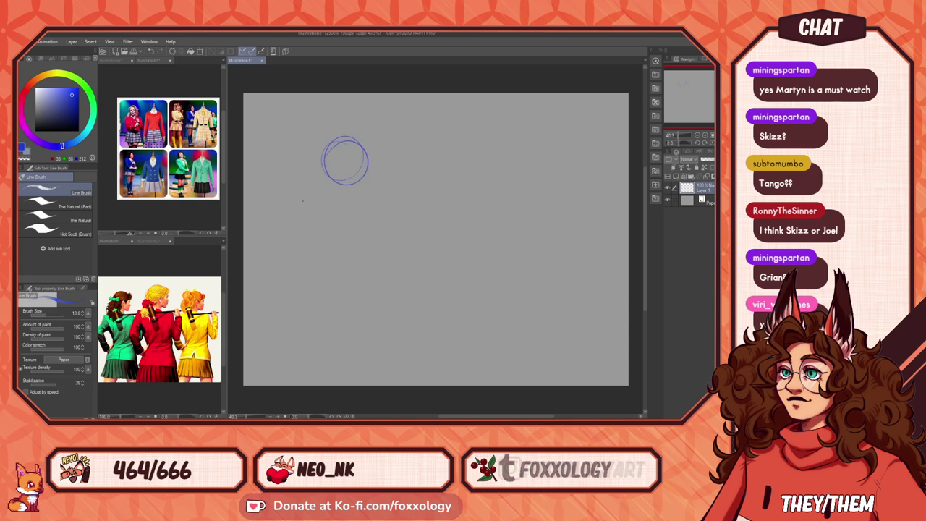
pyautogui.click(54, 380)
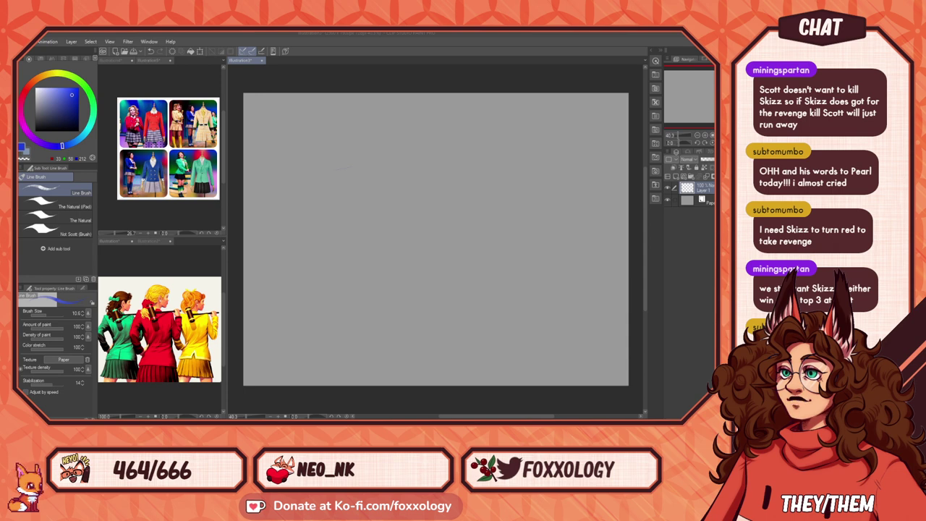
# Step: Sketch a blue stick figure with shoulder and hip lines, a curved spine, two spread legs and one hand on the hip
pyautogui.moveTo(316, 170); pyautogui.dragTo(356, 175)
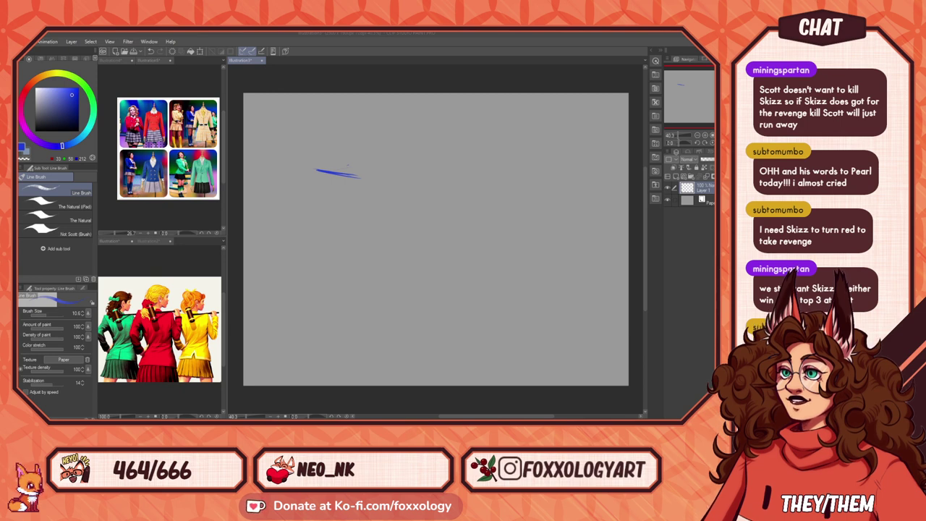
pyautogui.moveTo(314, 230); pyautogui.dragTo(362, 220)
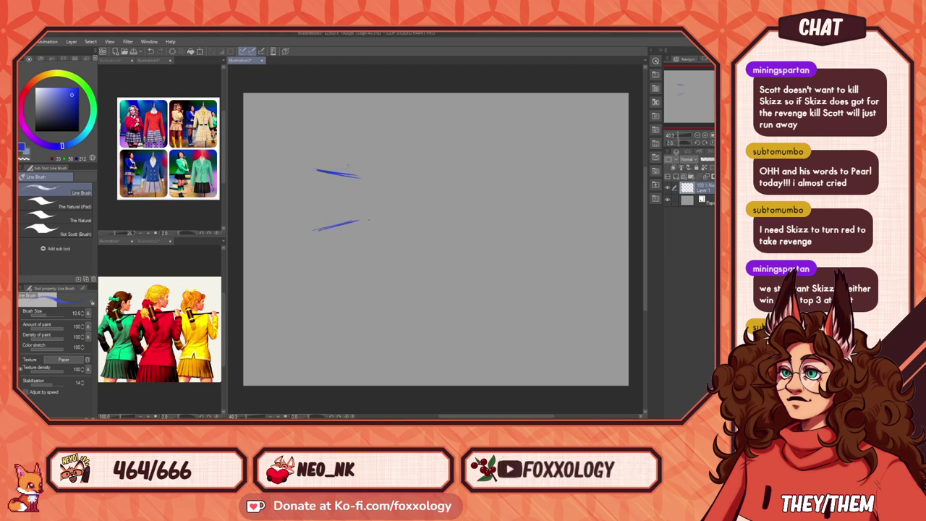
pyautogui.moveTo(332, 176); pyautogui.dragTo(337, 225)
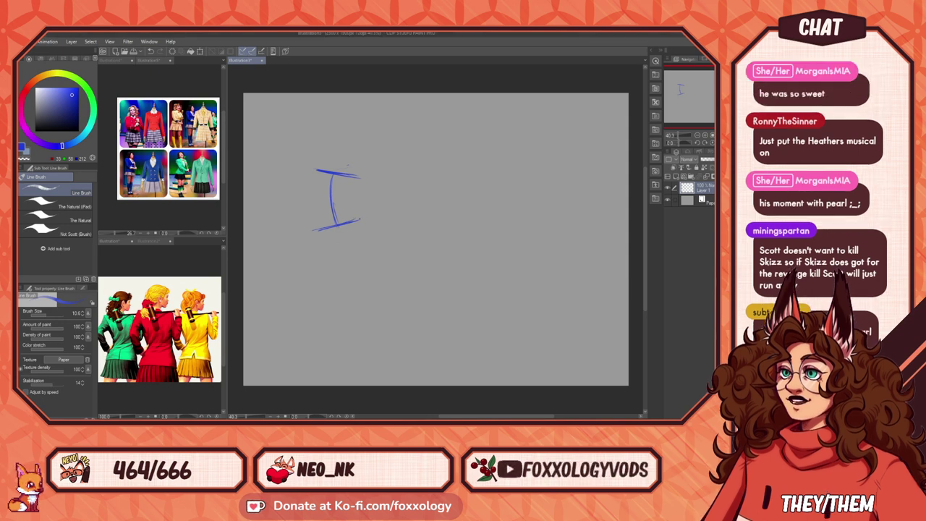
pyautogui.moveTo(362, 220); pyautogui.dragTo(354, 361)
pyautogui.moveTo(323, 230); pyautogui.dragTo(274, 323)
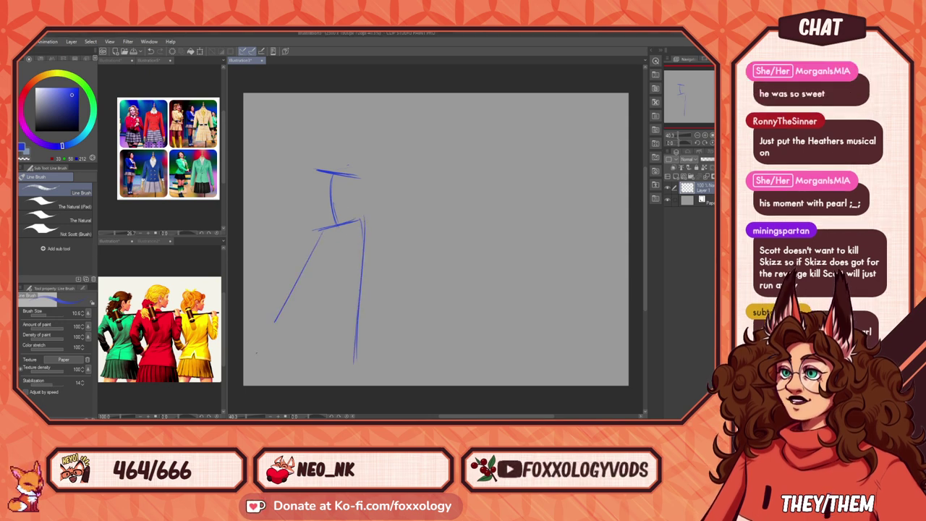
pyautogui.moveTo(256, 353); pyautogui.dragTo(253, 361)
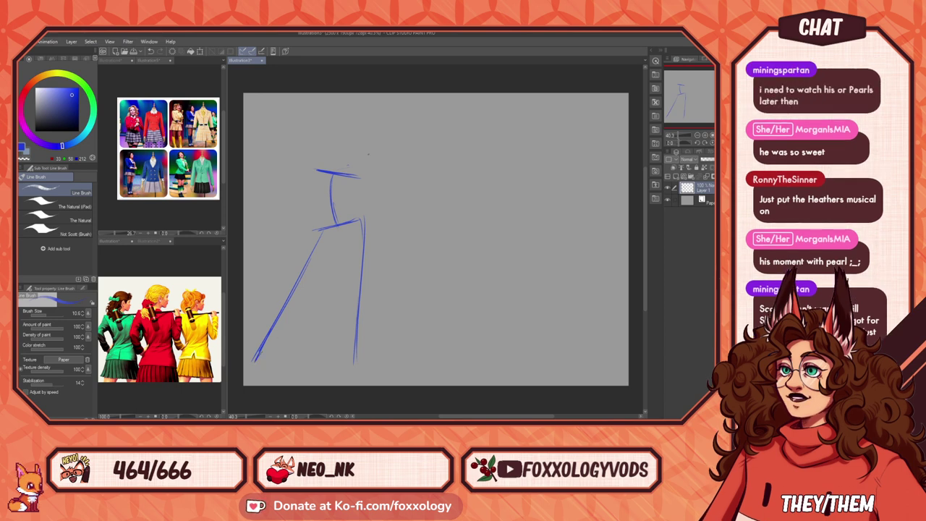
pyautogui.moveTo(316, 170)
pyautogui.mouseDown()
pyautogui.moveTo(287, 195)
pyautogui.moveTo(313, 225)
pyautogui.mouseUp()
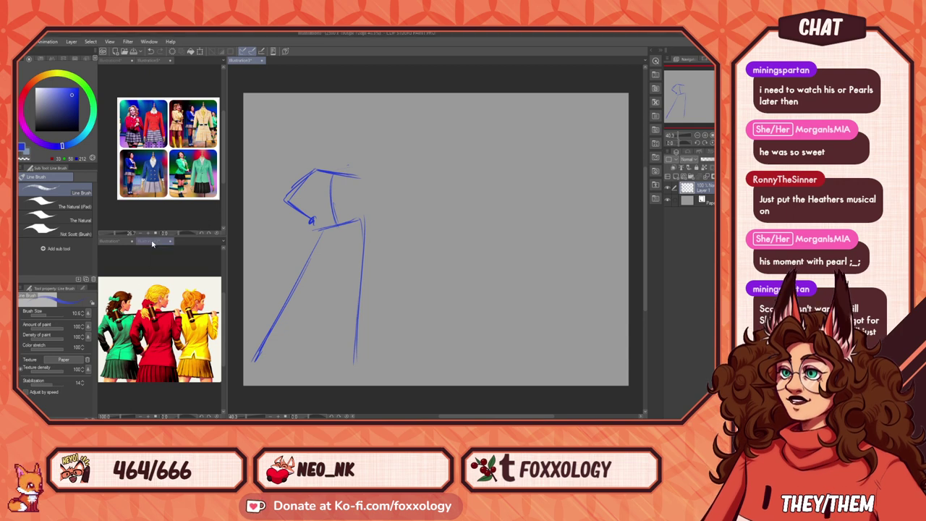
# Step: Show the stage photo reference in the upper pane, enlarged and framed on the three women striking a wide-legged pose
pyautogui.click(148, 61)
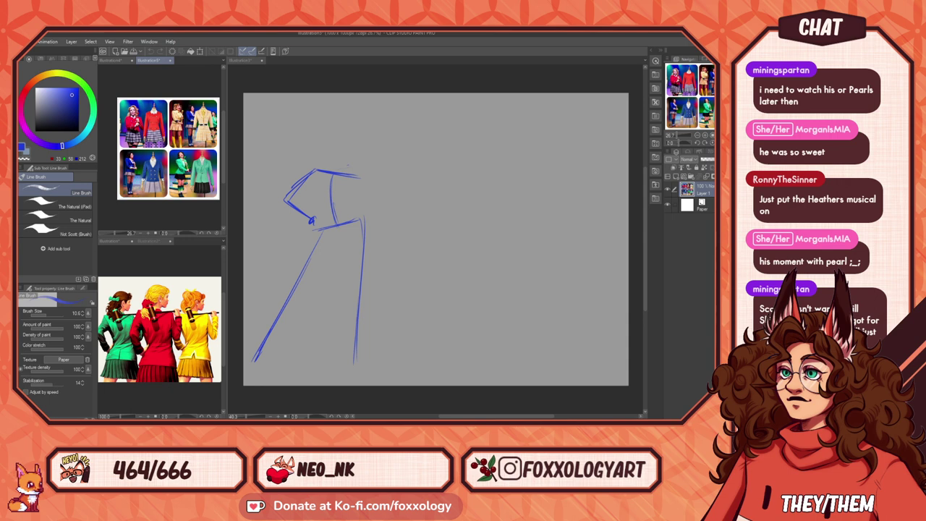
pyautogui.hotkey('ctrl', 'Tab')
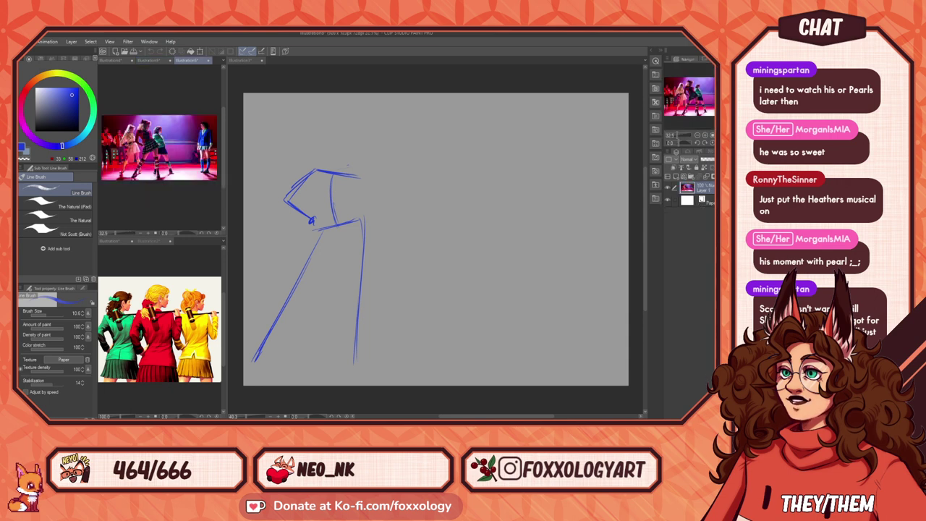
pyautogui.hotkey('ctrl', 'Tab')
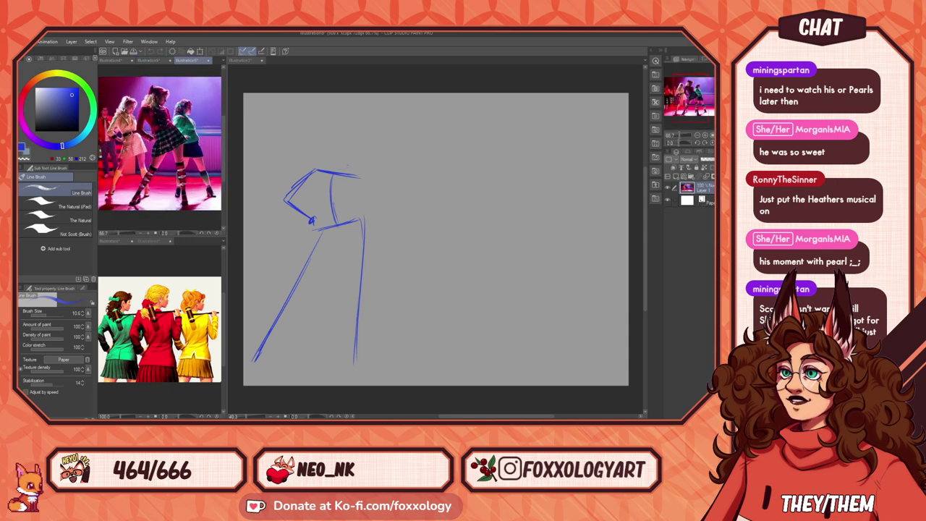
pyautogui.moveTo(174, 166)
pyautogui.mouseDown()
pyautogui.moveTo(186, 181)
pyautogui.moveTo(178, 179)
pyautogui.mouseUp()
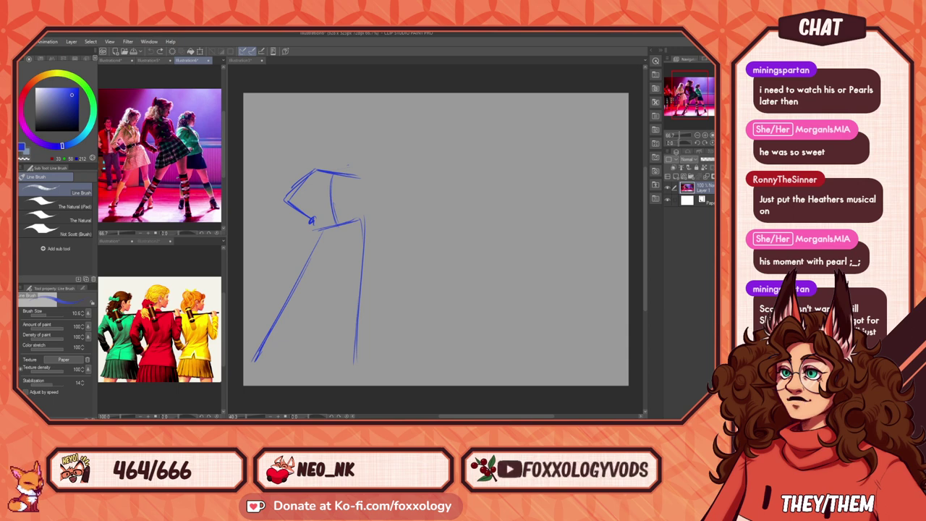
# Step: Clear the stick figure from the canvas and sketch a new slanted torso line, hip line and standing leg with its foot
pyautogui.click(320, 178)
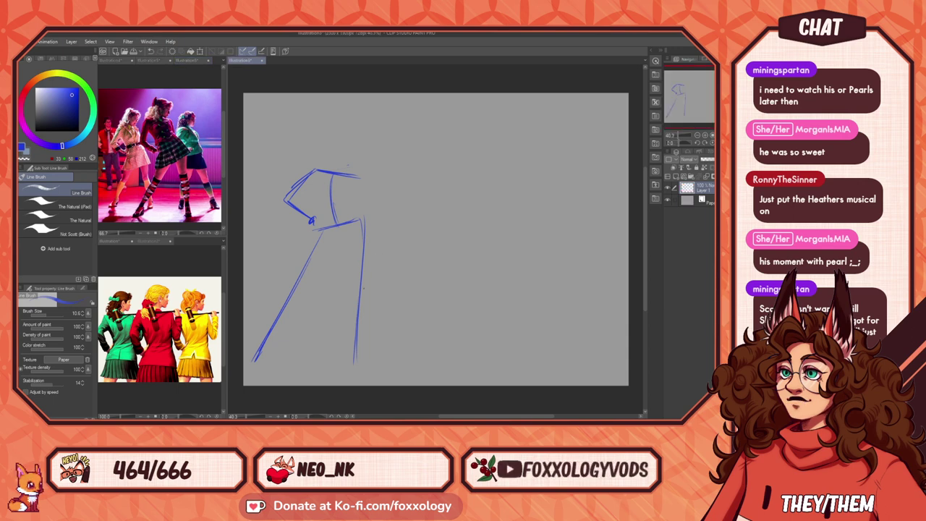
pyautogui.press('Delete')
pyautogui.moveTo(304, 168)
pyautogui.mouseDown()
pyautogui.moveTo(334, 217)
pyautogui.moveTo(335, 335)
pyautogui.moveTo(322, 364)
pyautogui.moveTo(338, 372)
pyautogui.mouseUp()
pyautogui.moveTo(356, 336)
pyautogui.mouseDown()
pyautogui.moveTo(360, 325)
pyautogui.moveTo(353, 337)
pyautogui.mouseUp()
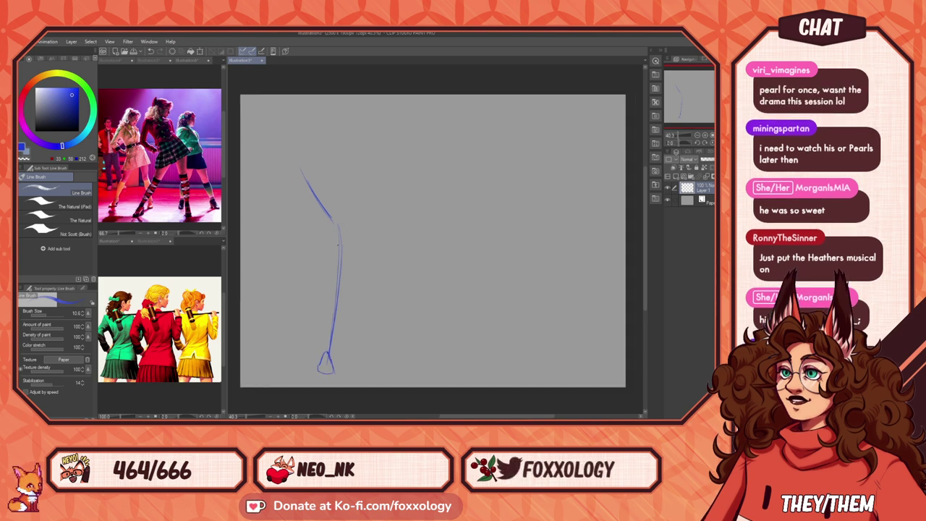
pyautogui.moveTo(335, 319)
pyautogui.mouseDown()
pyautogui.moveTo(346, 216)
pyautogui.moveTo(314, 238)
pyautogui.mouseUp()
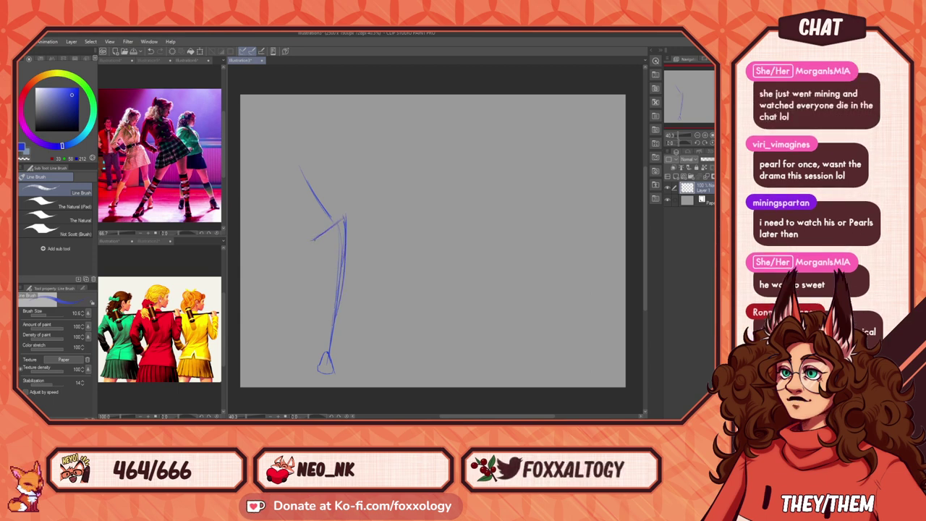
# Step: Shift the gesture sketch slightly right on the canvas and add a second leg stretched out to the lower left with a pointed foot
pyautogui.moveTo(409, 218); pyautogui.dragTo(397, 217)
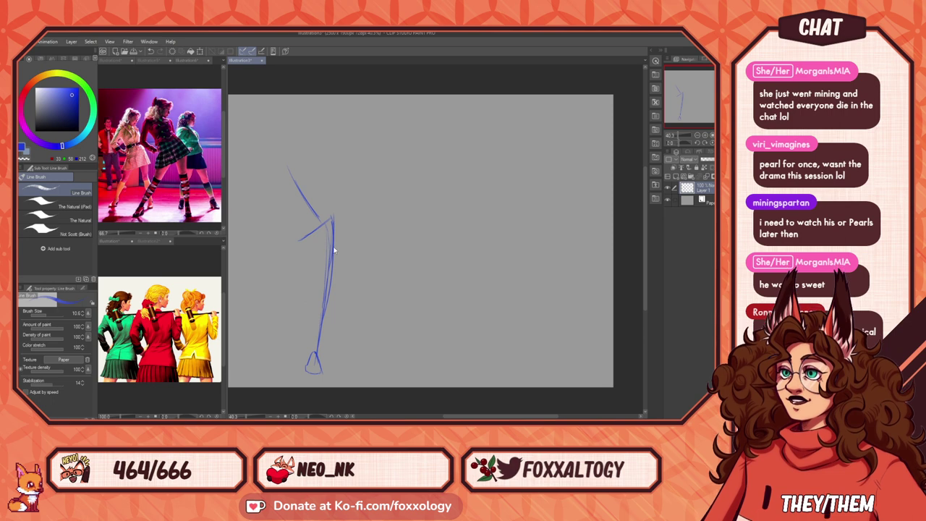
pyautogui.moveTo(334, 250)
pyautogui.mouseDown()
pyautogui.moveTo(369, 249)
pyautogui.moveTo(309, 275)
pyautogui.mouseUp()
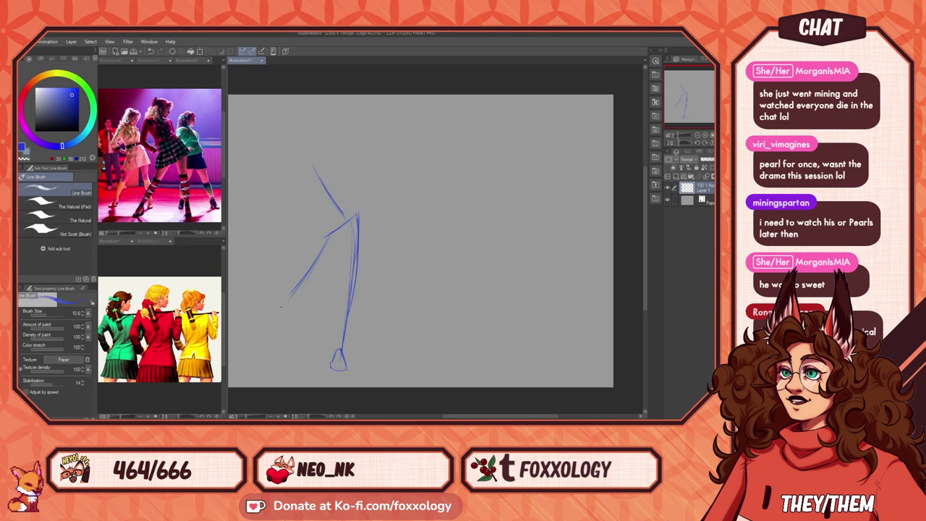
pyautogui.moveTo(318, 252); pyautogui.dragTo(239, 369)
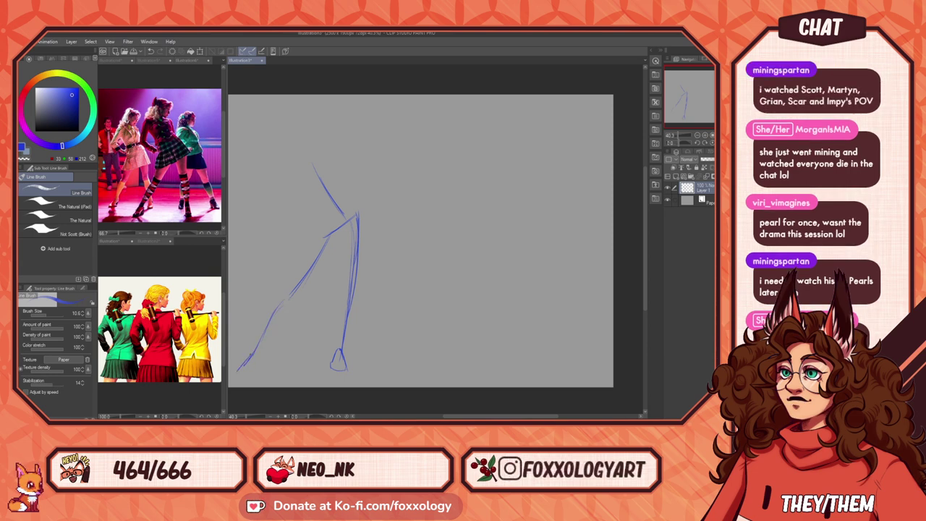
pyautogui.moveTo(254, 350); pyautogui.dragTo(243, 367)
pyautogui.moveTo(242, 376); pyautogui.dragTo(266, 360)
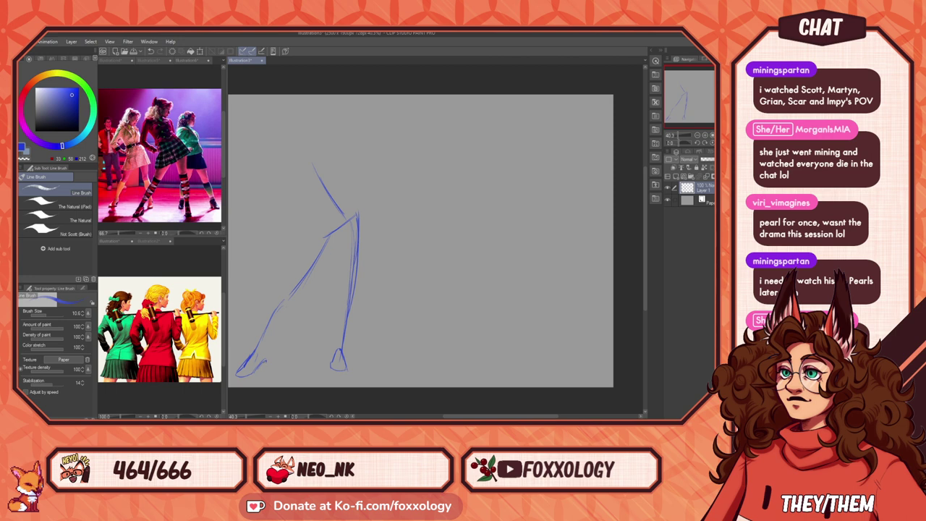
# Step: Flesh out the stretched-out leg of the gesture sketch with heel, calf, shin and outer thigh contours
pyautogui.moveTo(288, 317); pyautogui.dragTo(316, 320)
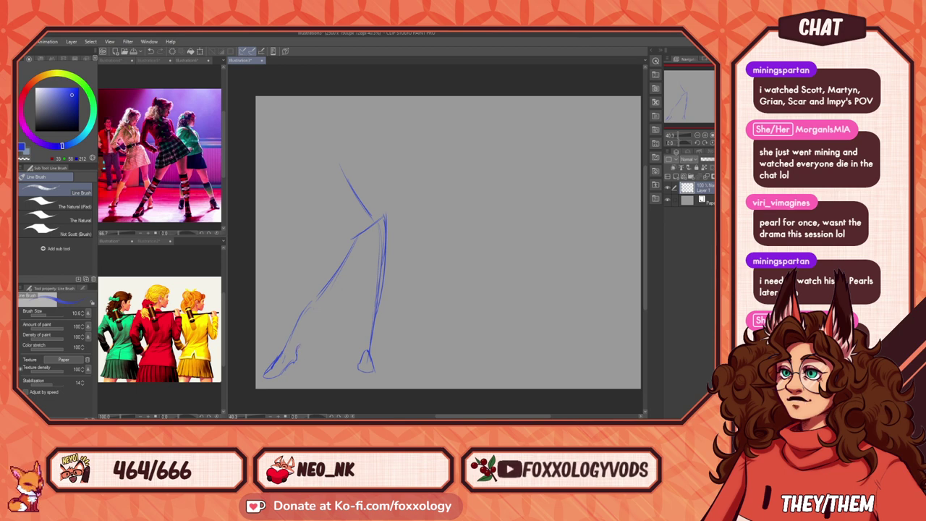
pyautogui.moveTo(307, 336); pyautogui.dragTo(296, 353)
pyautogui.moveTo(328, 314); pyautogui.dragTo(320, 327)
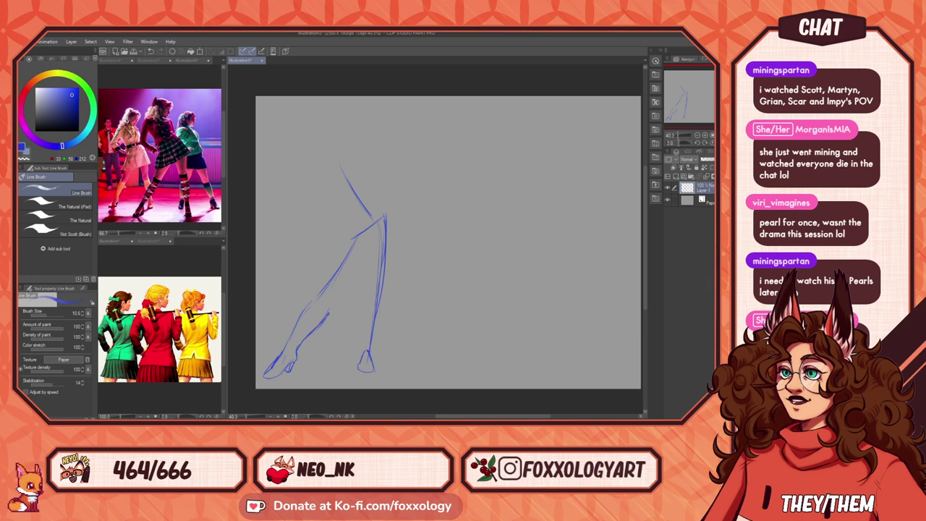
pyautogui.moveTo(336, 296); pyautogui.dragTo(301, 340)
pyautogui.moveTo(496, 191)
pyautogui.mouseDown()
pyautogui.moveTo(482, 198)
pyautogui.moveTo(504, 203)
pyautogui.mouseUp()
pyautogui.moveTo(337, 293); pyautogui.dragTo(330, 311)
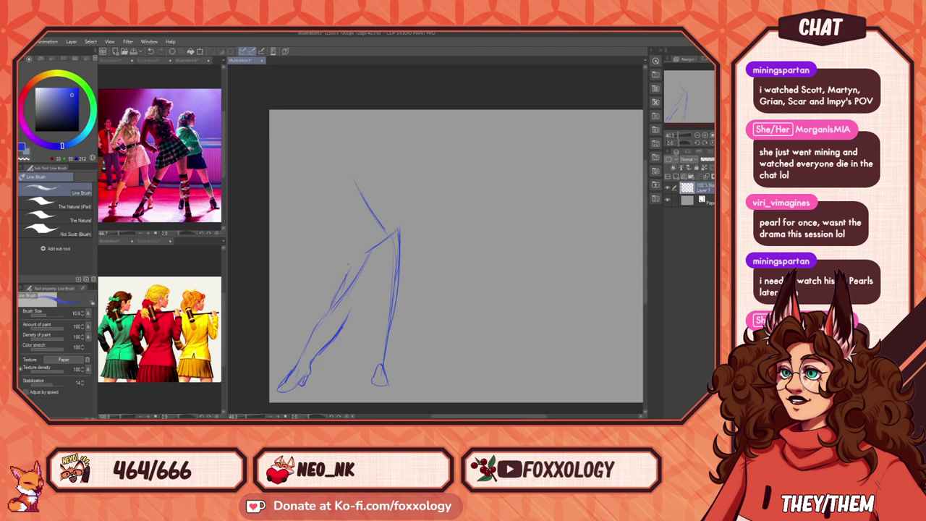
pyautogui.moveTo(358, 250); pyautogui.dragTo(344, 280)
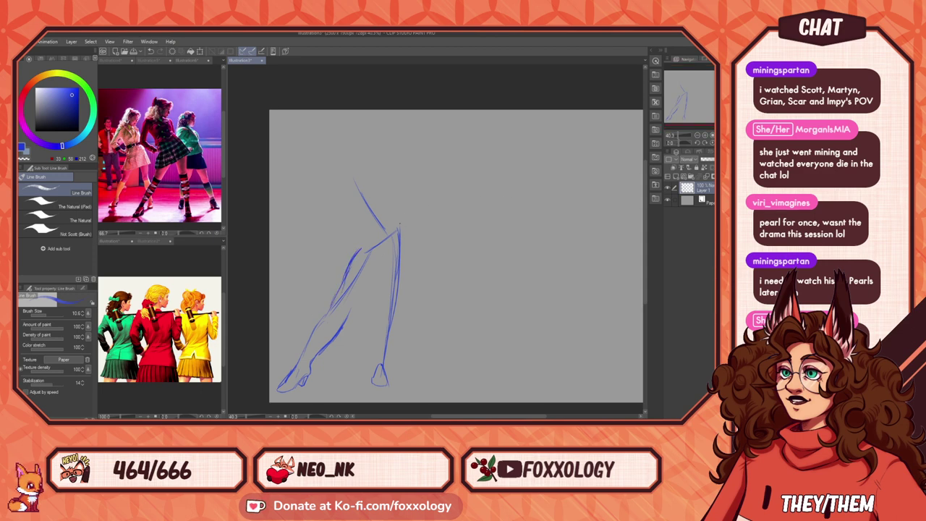
# Step: Outline both sides of the standing leg and mark the opposite hip with a short line
pyautogui.moveTo(400, 224); pyautogui.dragTo(385, 373)
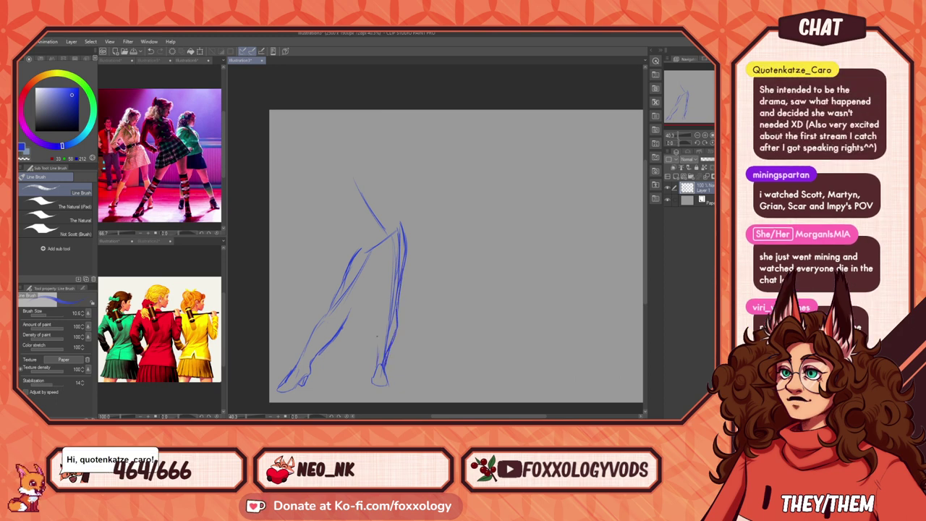
pyautogui.moveTo(377, 336); pyautogui.dragTo(382, 309)
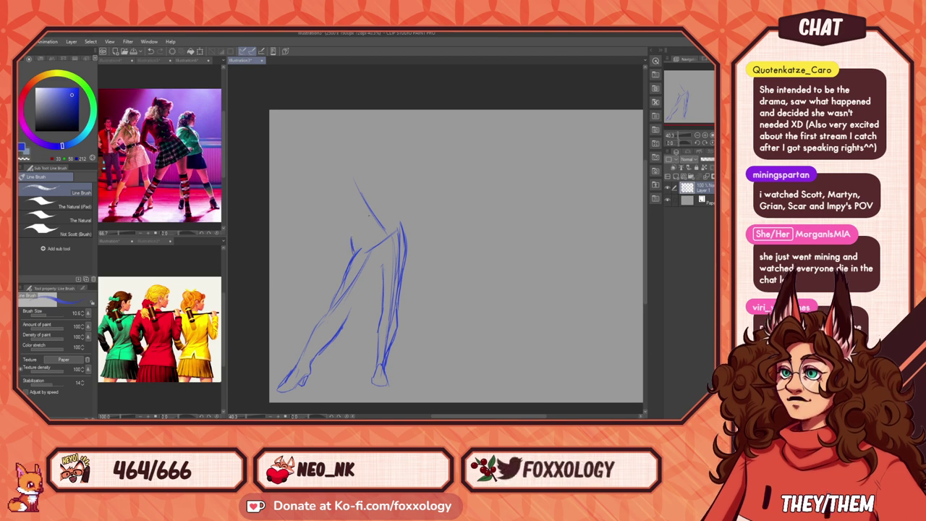
pyautogui.moveTo(397, 223)
pyautogui.mouseDown()
pyautogui.moveTo(390, 244)
pyautogui.moveTo(432, 212)
pyautogui.moveTo(443, 221)
pyautogui.mouseUp()
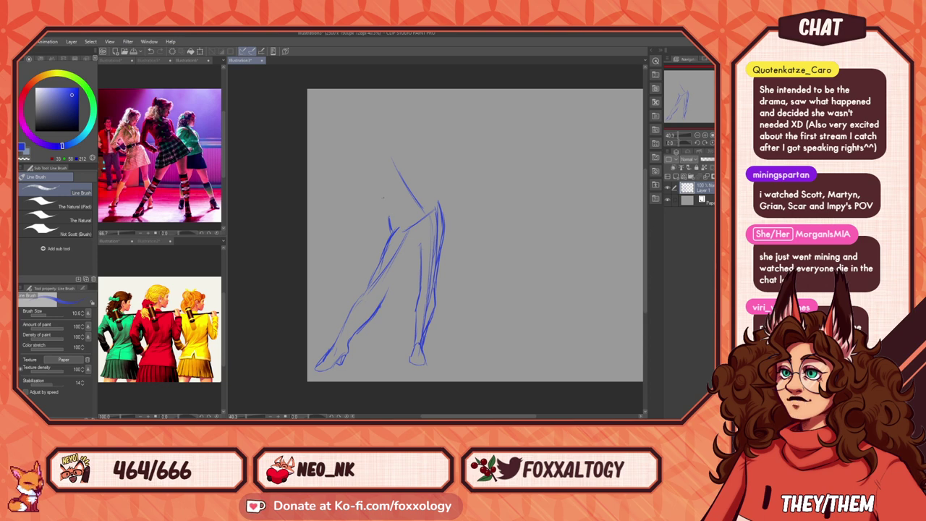
pyautogui.moveTo(384, 200)
pyautogui.mouseDown()
pyautogui.moveTo(383, 213)
pyautogui.moveTo(423, 209)
pyautogui.moveTo(433, 226)
pyautogui.moveTo(459, 223)
pyautogui.mouseUp()
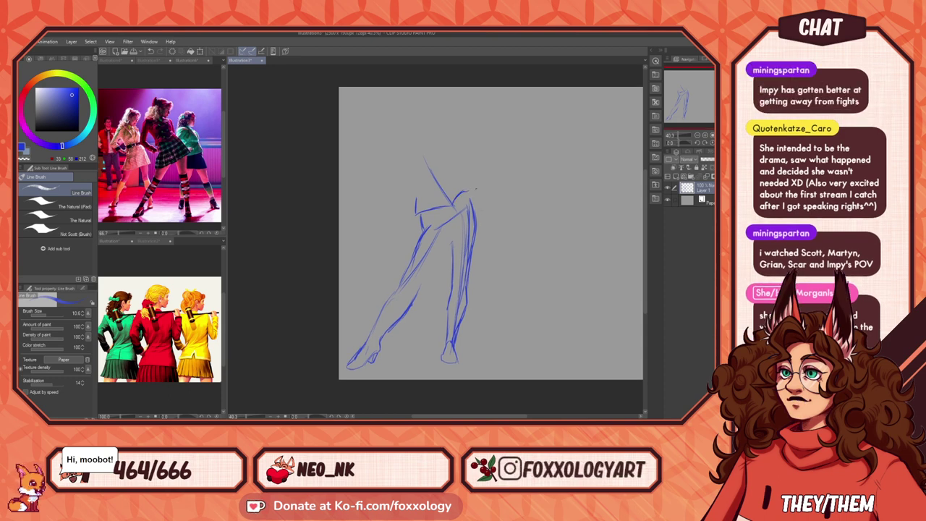
pyautogui.moveTo(523, 203); pyautogui.dragTo(526, 209)
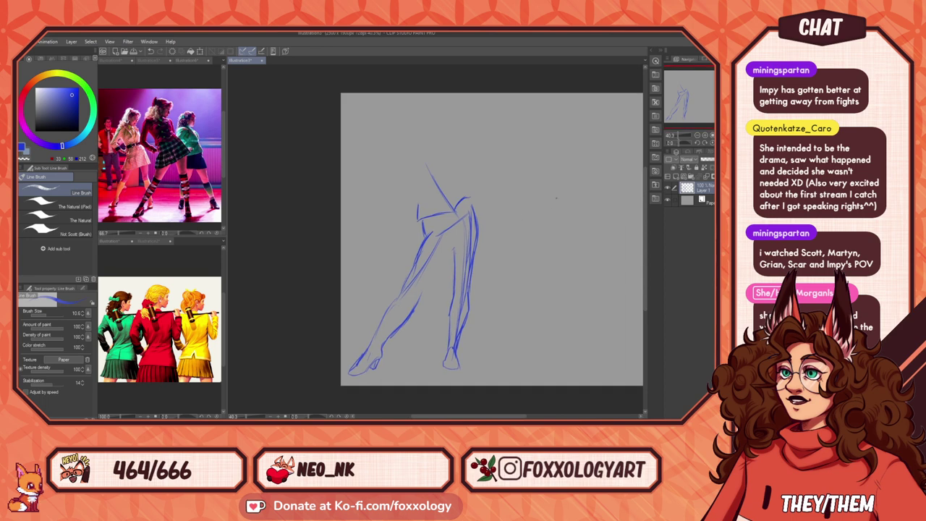
pyautogui.hotkey('ctrl', 'z')
pyautogui.hotkey('ctrl', 'z')
pyautogui.hotkey('ctrl', 'z')
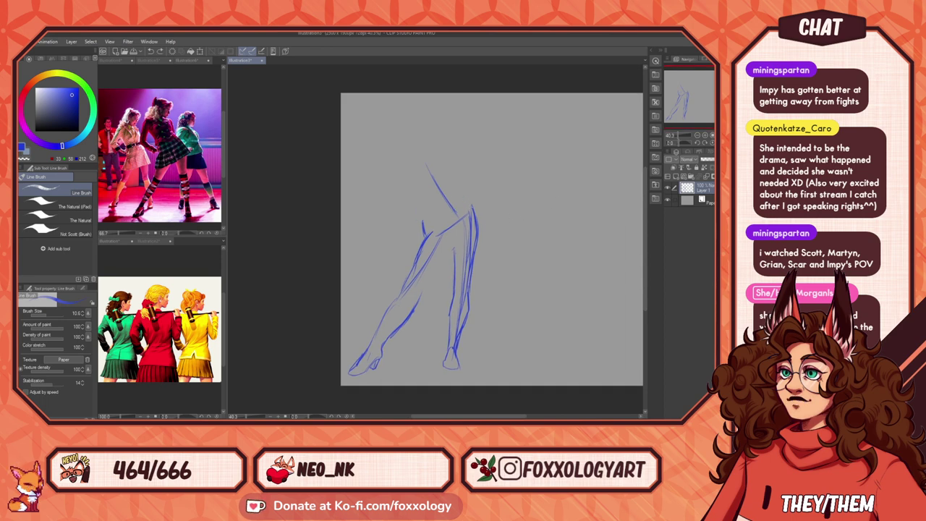
# Step: Sketch the torso's side contour, the shoulder line and a bent arm reaching back to the hip
pyautogui.moveTo(443, 163); pyautogui.dragTo(472, 207)
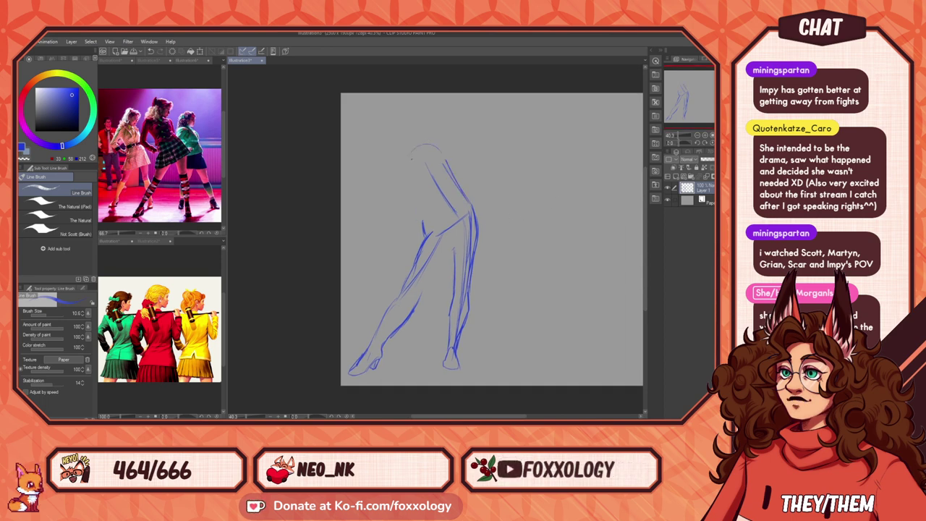
pyautogui.moveTo(394, 153)
pyautogui.mouseDown()
pyautogui.moveTo(456, 153)
pyautogui.moveTo(459, 188)
pyautogui.mouseUp()
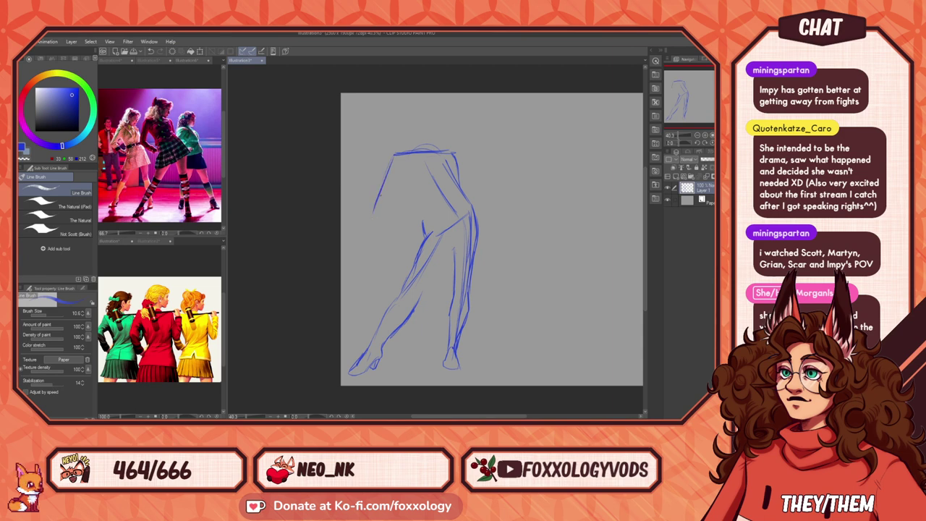
pyautogui.moveTo(380, 196)
pyautogui.mouseDown()
pyautogui.moveTo(414, 225)
pyautogui.moveTo(430, 205)
pyautogui.mouseUp()
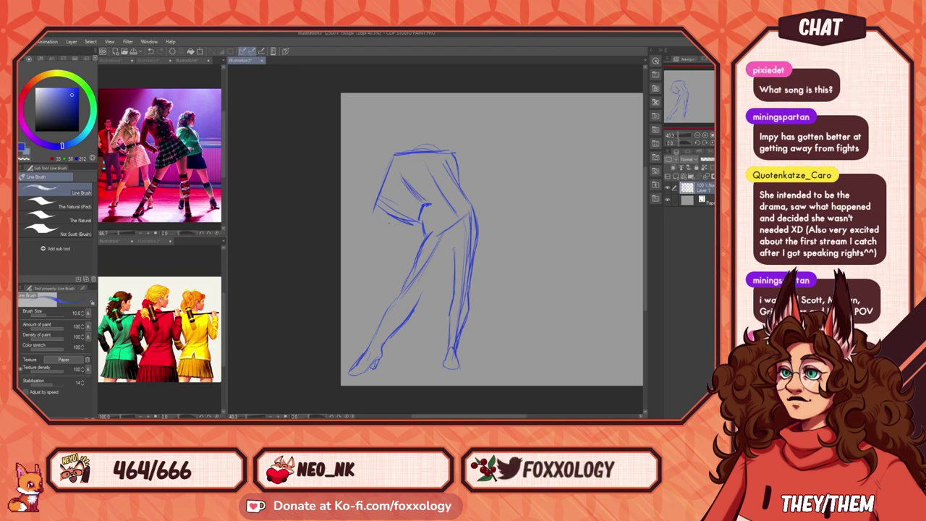
# Step: Give the bent arm volume around the upper arm, elbow and forearm, and draw the hand's fingers on the hip
pyautogui.moveTo(438, 207); pyautogui.dragTo(444, 212)
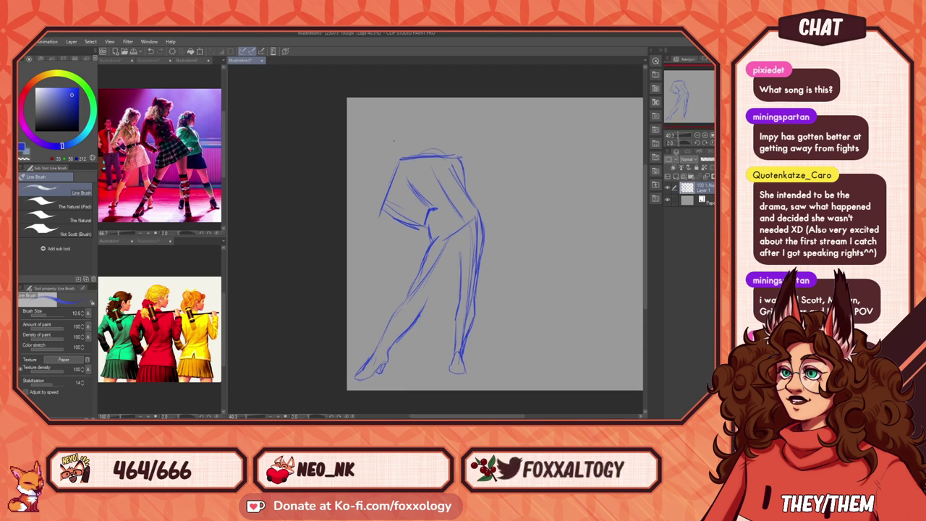
pyautogui.moveTo(403, 161); pyautogui.dragTo(400, 195)
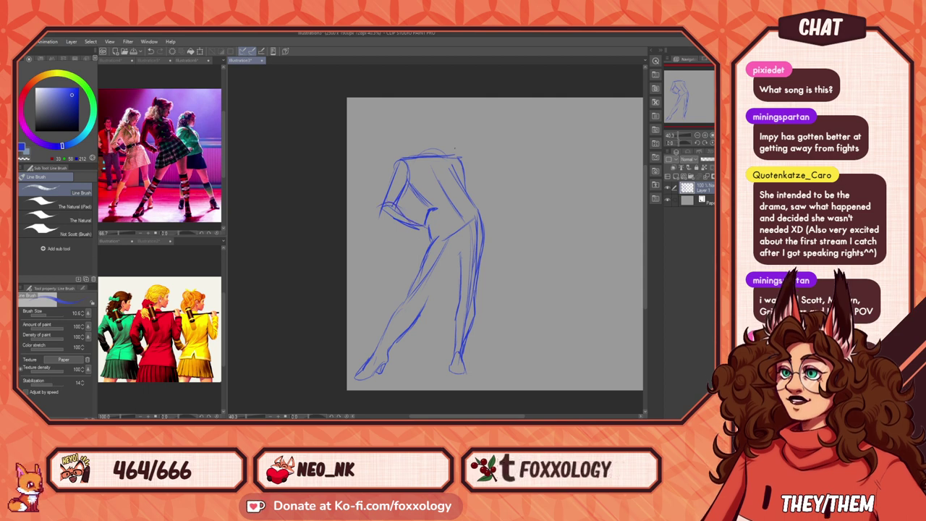
pyautogui.moveTo(499, 216); pyautogui.dragTo(465, 250)
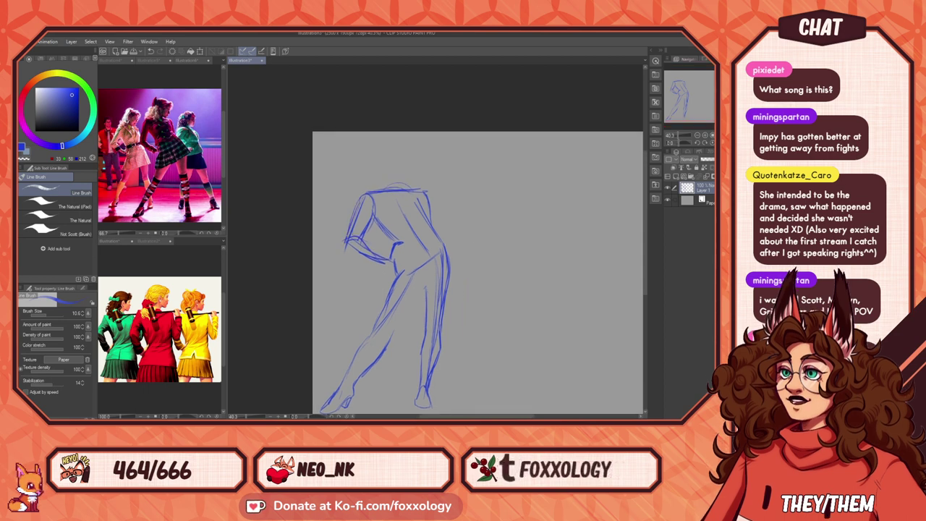
pyautogui.moveTo(346, 249); pyautogui.dragTo(380, 262)
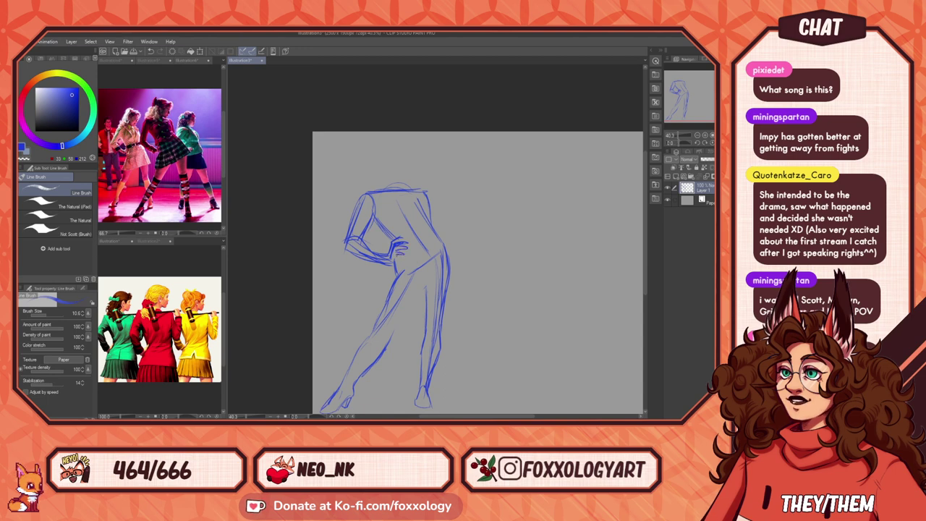
# Step: Sketch the neck and an oval head above the shoulders, and add construction lines across the upper torso
pyautogui.moveTo(418, 303)
pyautogui.mouseDown()
pyautogui.moveTo(413, 320)
pyautogui.moveTo(439, 269)
pyautogui.mouseUp()
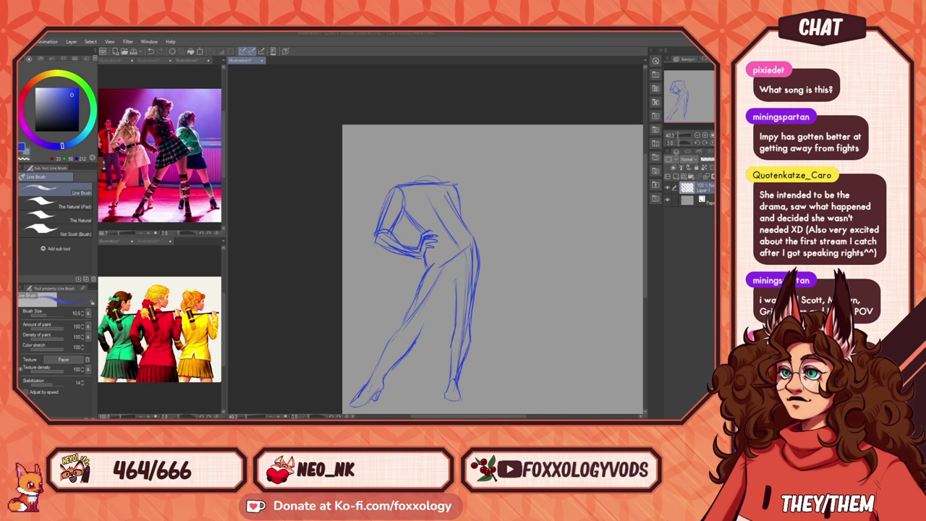
pyautogui.moveTo(514, 252); pyautogui.dragTo(465, 225)
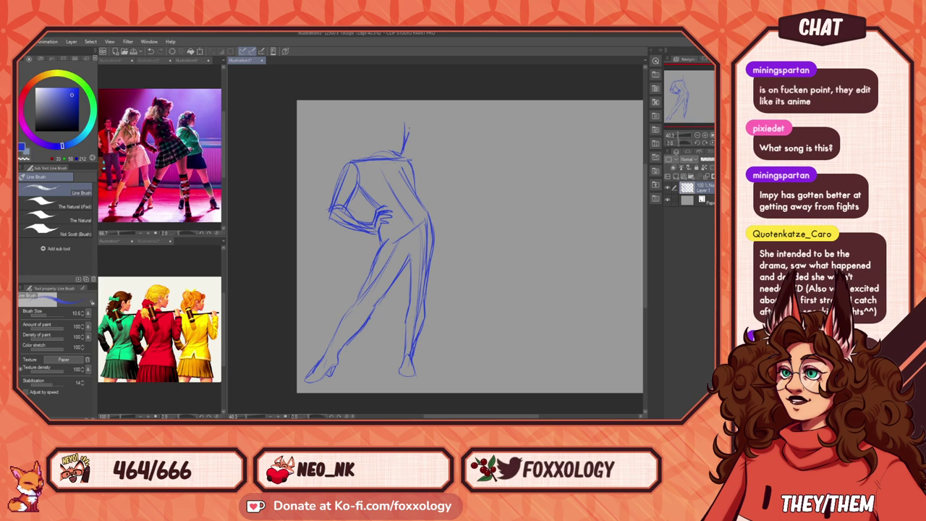
pyautogui.moveTo(402, 114)
pyautogui.mouseDown()
pyautogui.moveTo(408, 132)
pyautogui.moveTo(373, 131)
pyautogui.mouseUp()
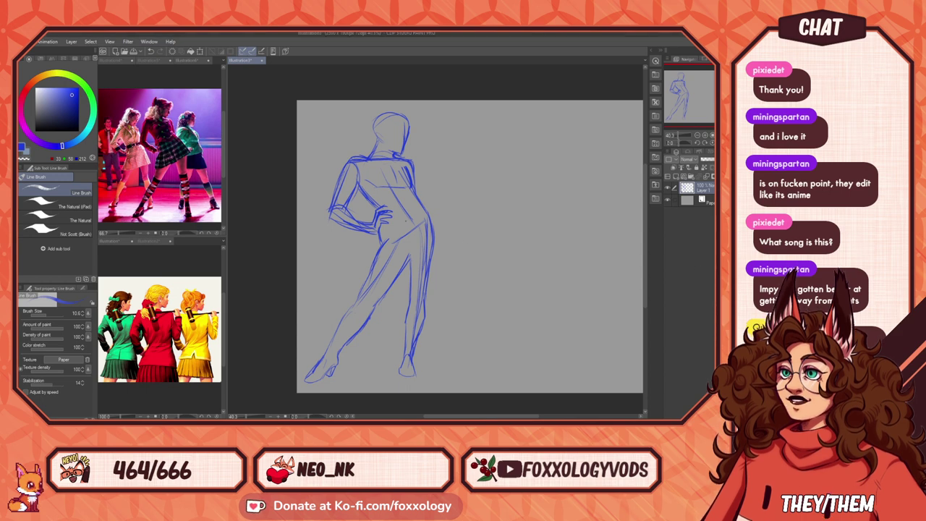
# Step: Draw a waistline, a short flared skirt over the hips and stocking bands across both thighs
pyautogui.moveTo(399, 239)
pyautogui.mouseDown()
pyautogui.moveTo(387, 221)
pyautogui.moveTo(406, 225)
pyautogui.mouseUp()
pyautogui.moveTo(471, 251); pyautogui.dragTo(431, 243)
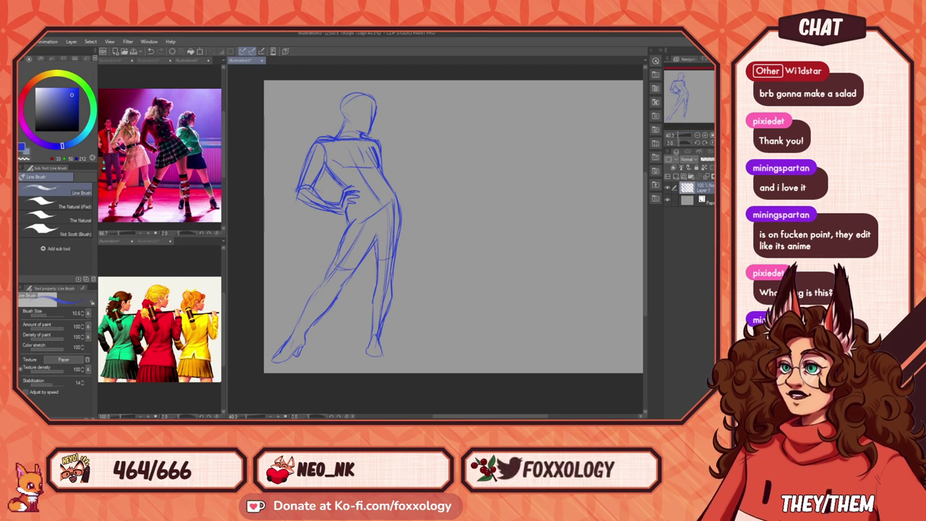
pyautogui.moveTo(346, 220)
pyautogui.mouseDown()
pyautogui.moveTo(334, 244)
pyautogui.moveTo(342, 233)
pyautogui.moveTo(359, 252)
pyautogui.moveTo(406, 217)
pyautogui.moveTo(415, 227)
pyautogui.mouseUp()
pyautogui.moveTo(397, 197); pyautogui.dragTo(415, 223)
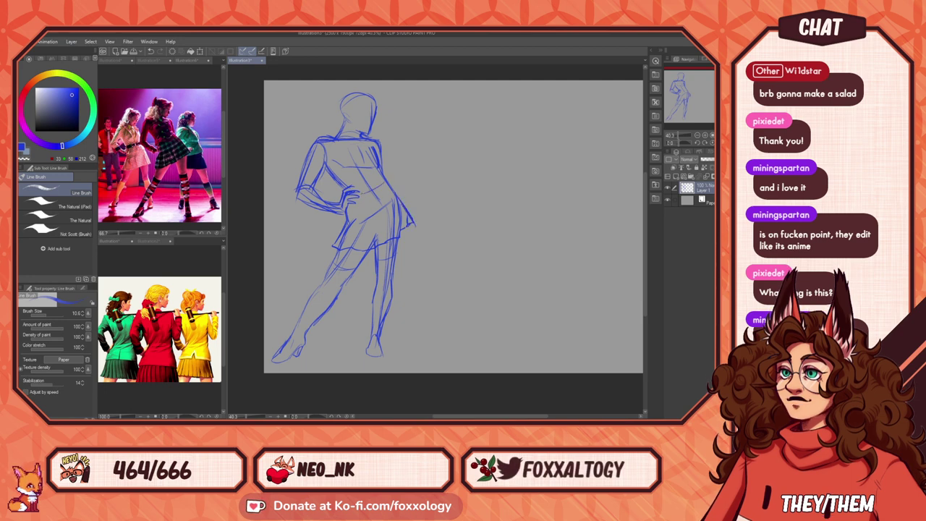
pyautogui.moveTo(359, 195); pyautogui.dragTo(382, 185)
pyautogui.moveTo(485, 259)
pyautogui.mouseDown()
pyautogui.moveTo(451, 275)
pyautogui.moveTo(484, 267)
pyautogui.mouseUp()
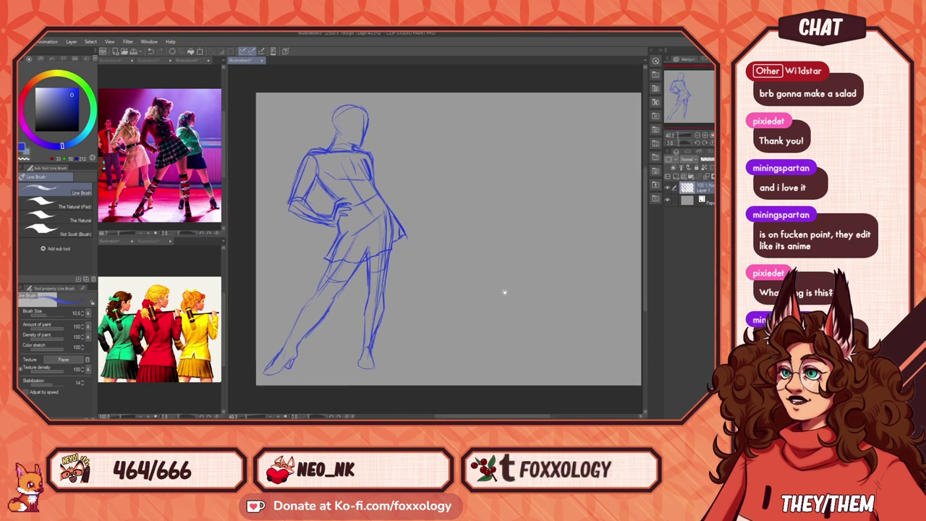
pyautogui.moveTo(565, 272); pyautogui.dragTo(576, 271)
pyautogui.moveTo(394, 311); pyautogui.dragTo(411, 310)
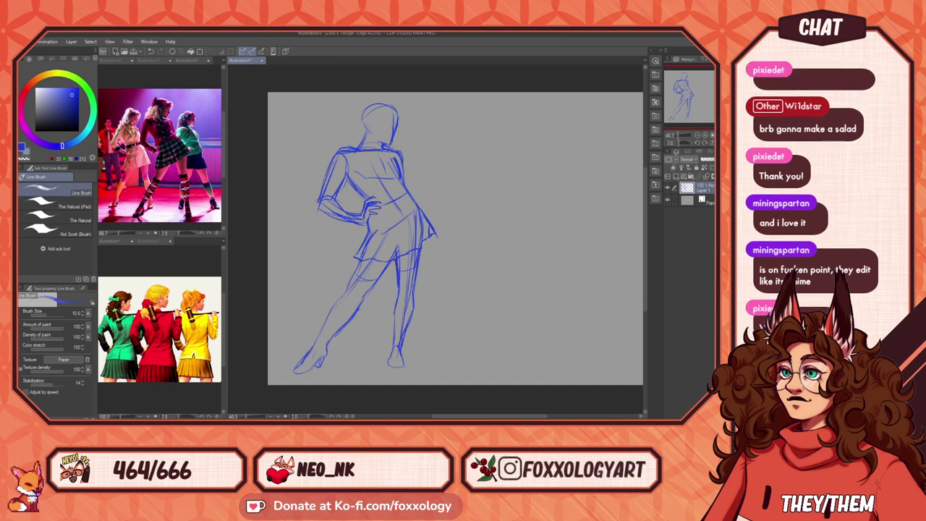
# Step: Lasso the standing leg below the skirt, rotate it slightly so the foot swings outward, and reposition it under the hip
pyautogui.press('m')
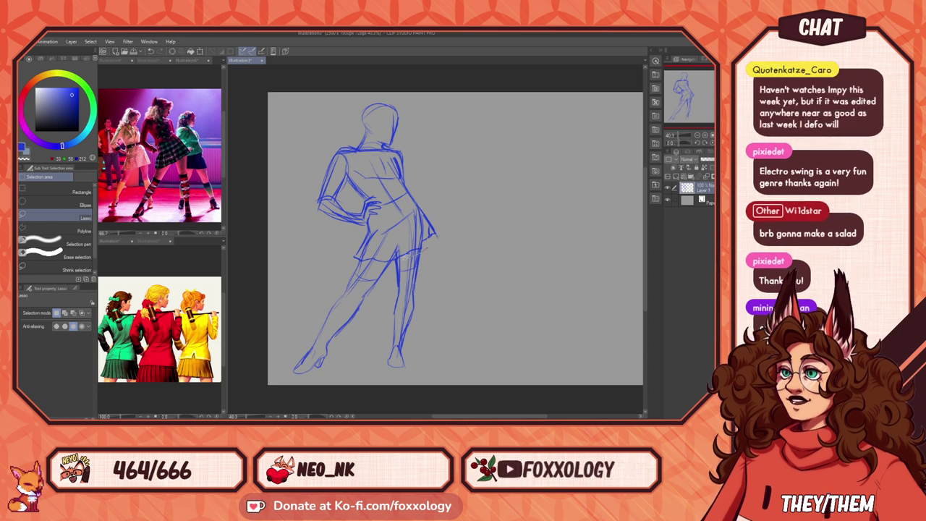
pyautogui.moveTo(393, 268)
pyautogui.mouseDown()
pyautogui.moveTo(368, 366)
pyautogui.moveTo(434, 249)
pyautogui.moveTo(394, 265)
pyautogui.mouseUp()
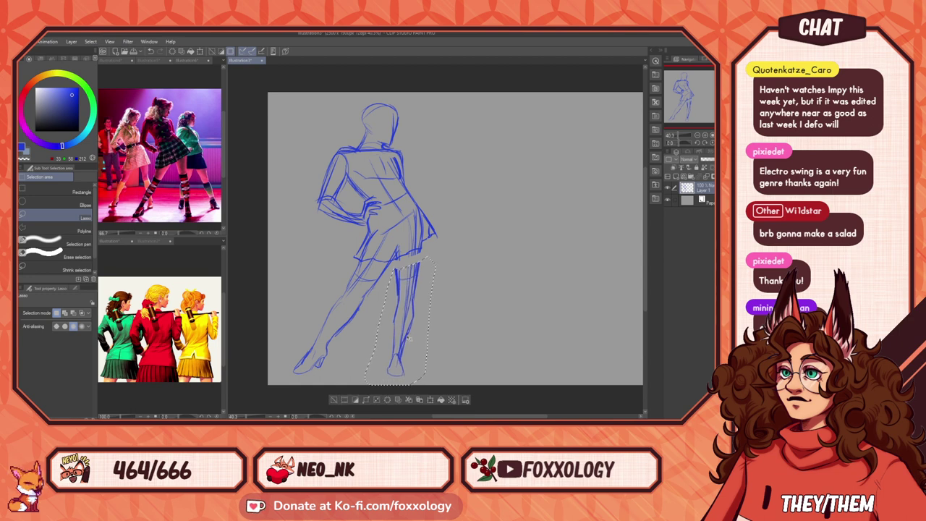
pyautogui.moveTo(407, 340); pyautogui.dragTo(409, 345)
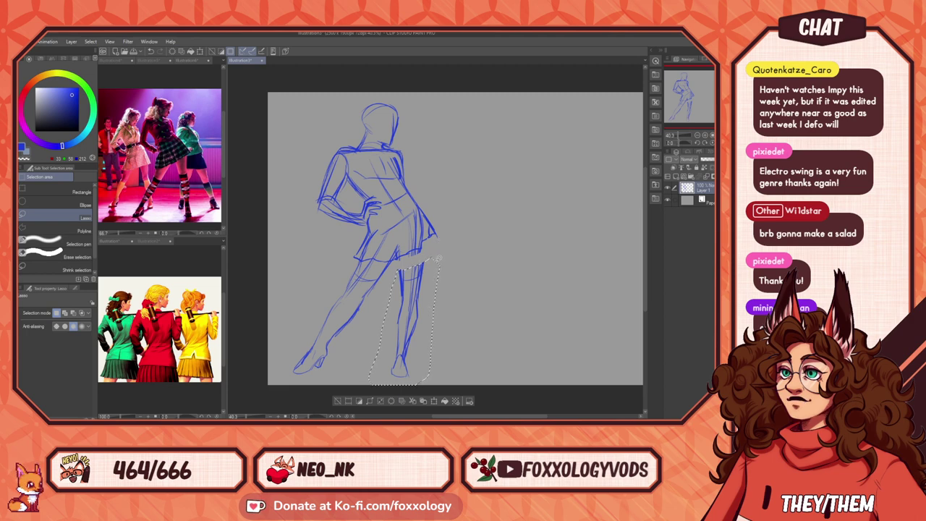
pyautogui.hotkey('ctrl', 't')
pyautogui.moveTo(442, 247); pyautogui.dragTo(436, 245)
pyautogui.moveTo(420, 305); pyautogui.dragTo(421, 304)
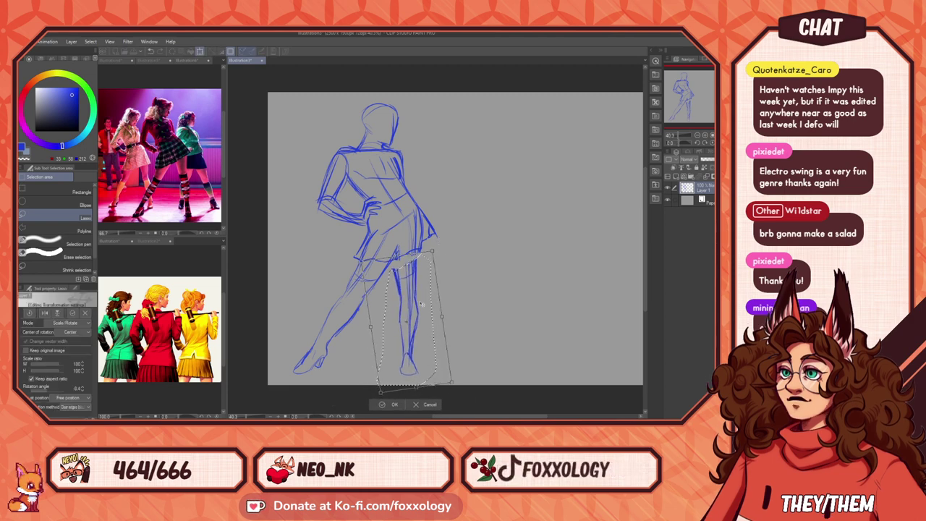
pyautogui.moveTo(440, 237); pyautogui.dragTo(444, 239)
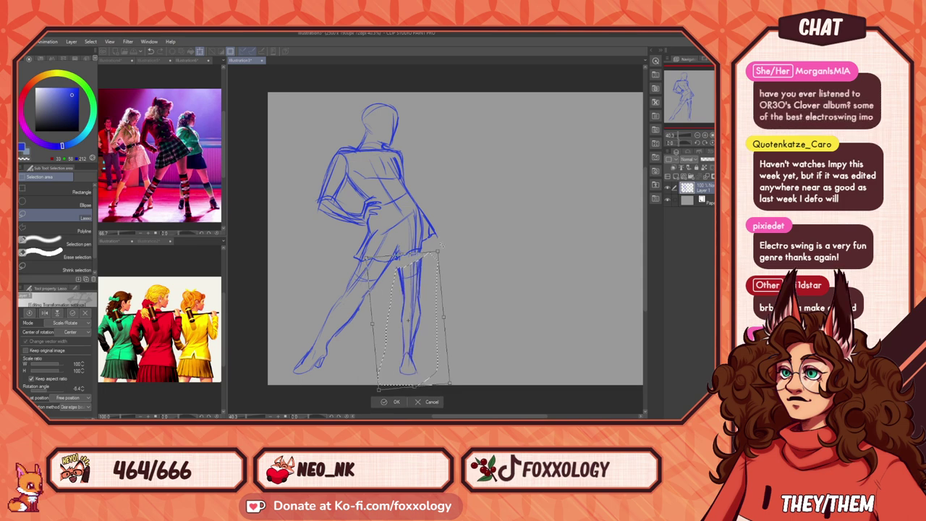
pyautogui.moveTo(418, 296); pyautogui.dragTo(416, 297)
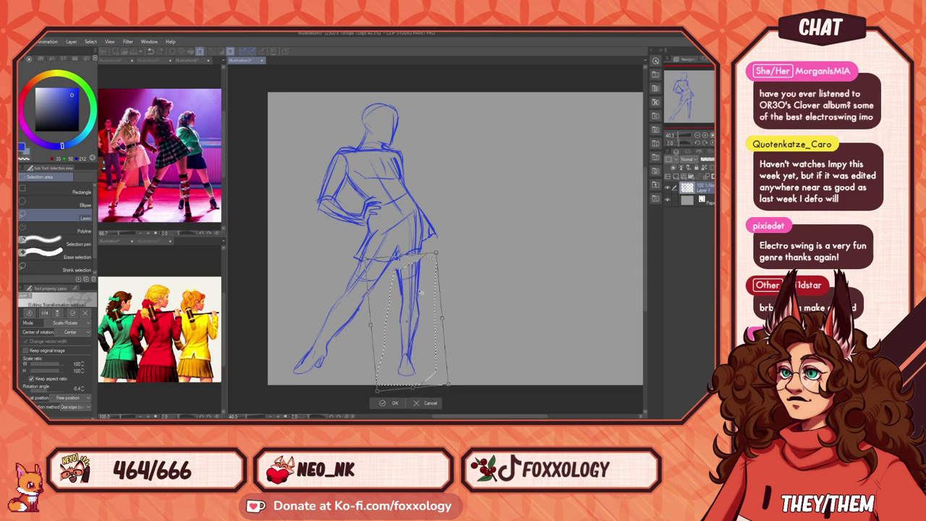
pyautogui.press('Return')
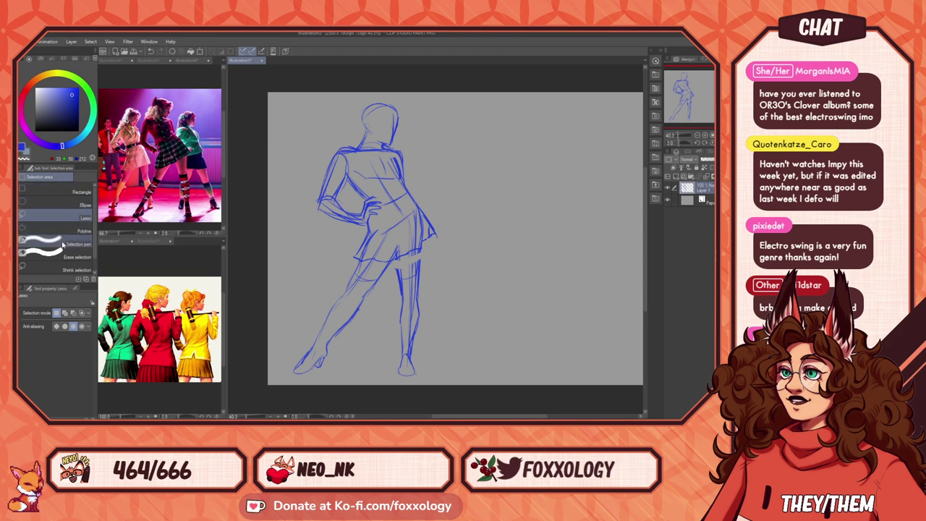
# Step: Redraw the standing leg's contours to close the gap under the skirt, and duplicate the sketch layer
pyautogui.press('b')
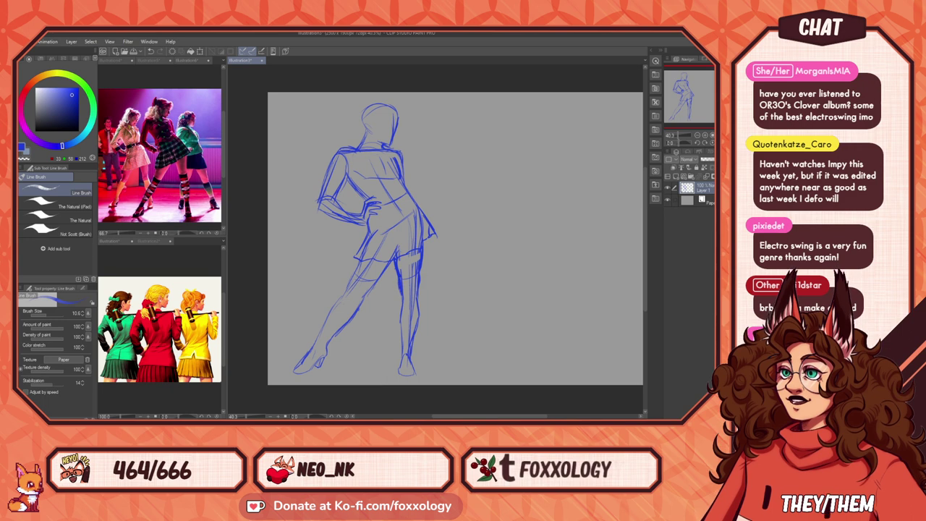
pyautogui.moveTo(461, 317)
pyautogui.mouseDown()
pyautogui.moveTo(432, 348)
pyautogui.moveTo(440, 353)
pyautogui.mouseUp()
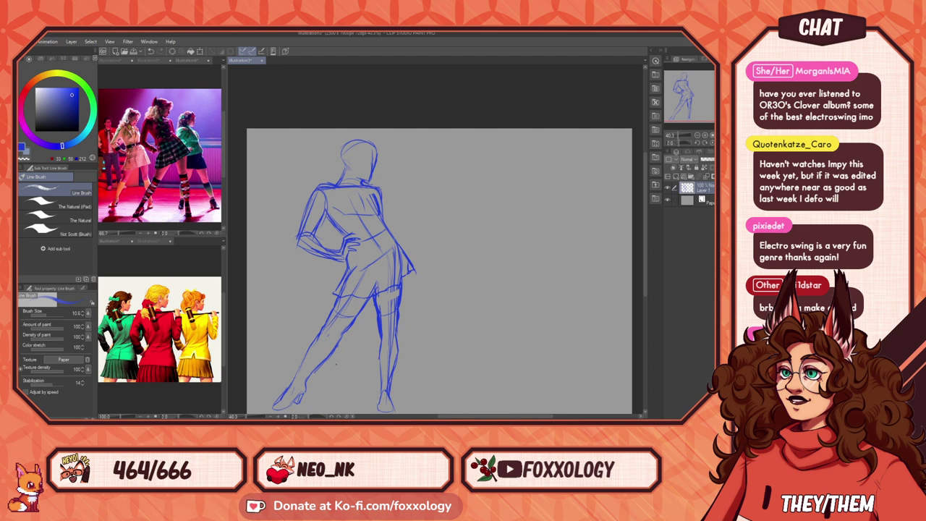
pyautogui.moveTo(479, 306); pyautogui.dragTo(471, 285)
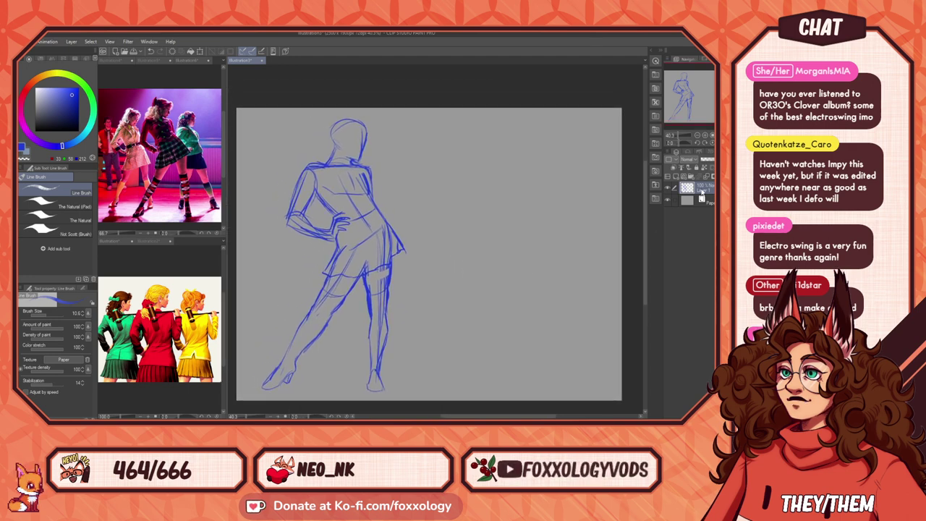
pyautogui.hotkey('ctrl', 'shift', 'n')
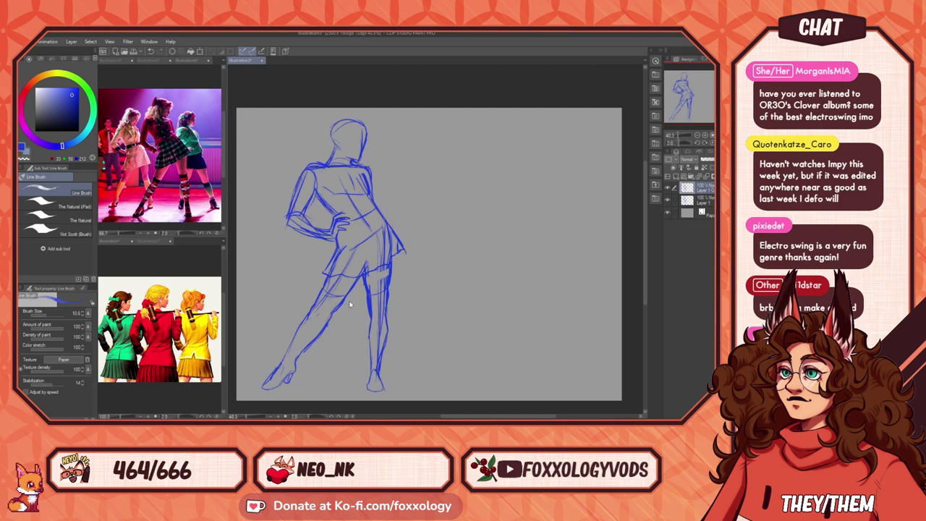
# Step: Scale the duplicated figure down to 95% and place it to the left of the original figure
pyautogui.moveTo(388, 310); pyautogui.dragTo(525, 308)
pyautogui.hotkey('ctrl', 't')
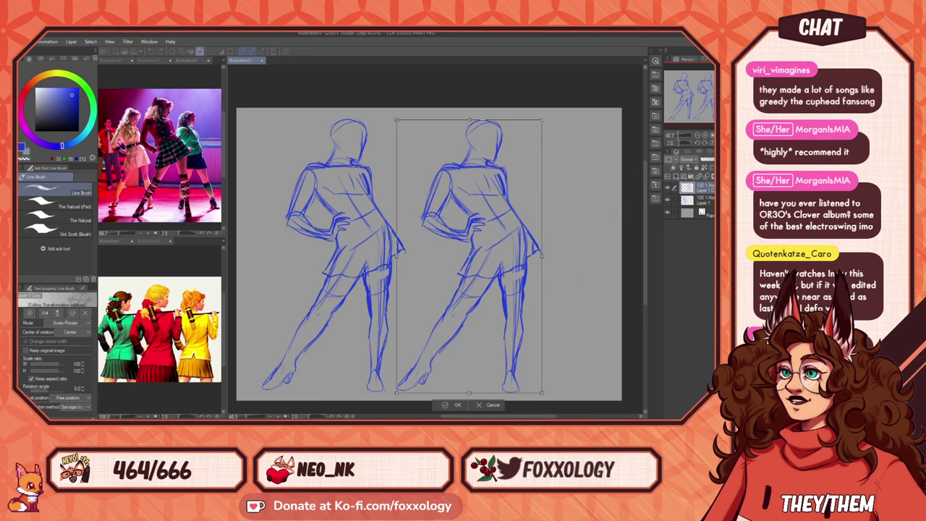
pyautogui.moveTo(542, 120); pyautogui.dragTo(528, 133)
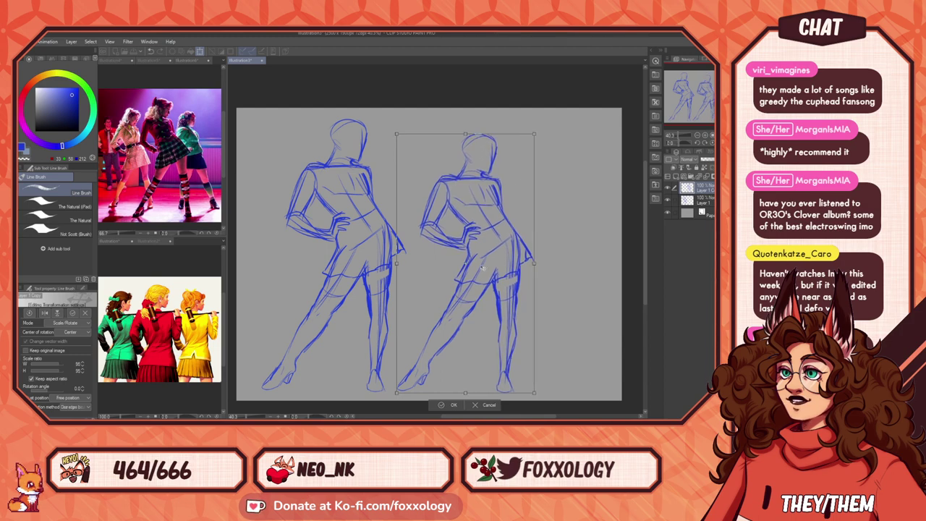
pyautogui.press('Return')
pyautogui.moveTo(482, 258); pyautogui.dragTo(358, 258)
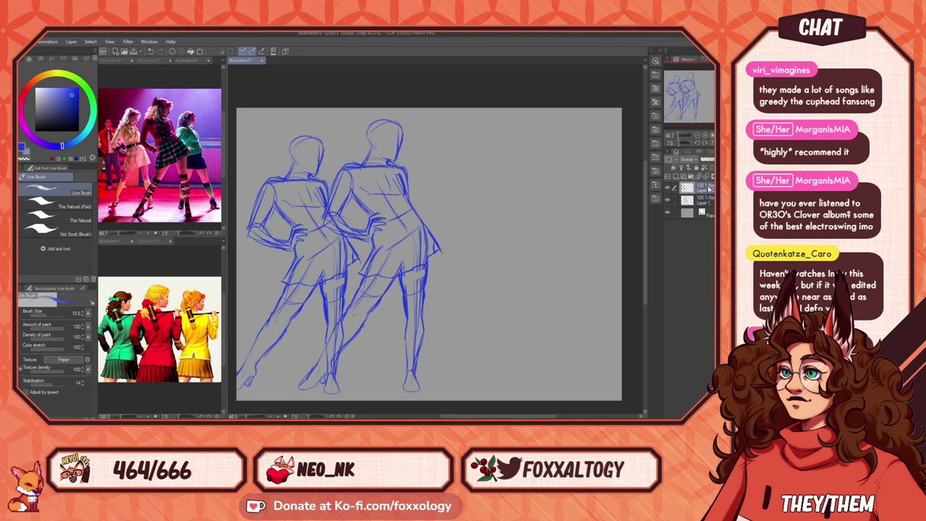
# Step: Duplicate the original figure's layer, move the copy to the right of the other two and scale it up to 105%
pyautogui.click(707, 203)
pyautogui.hotkey('ctrl', 'c')
pyautogui.hotkey('ctrl', 'v')
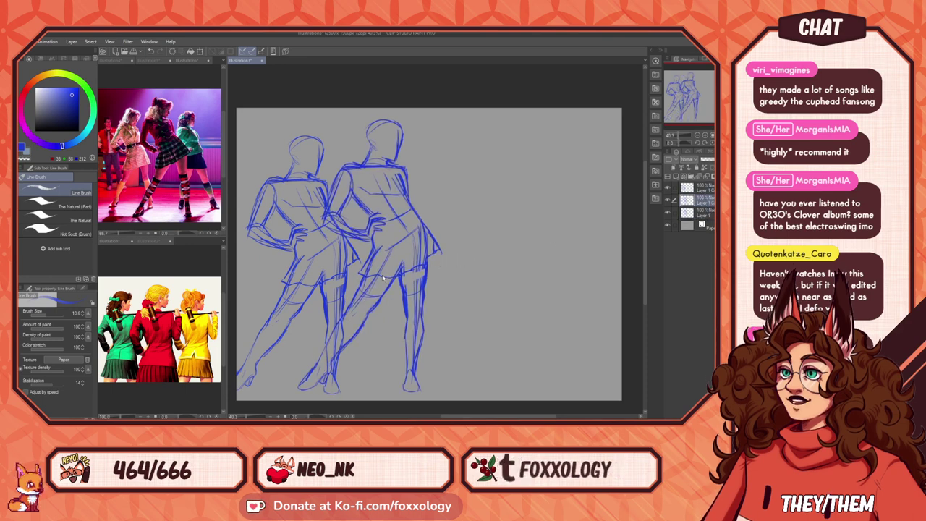
pyautogui.moveTo(416, 271); pyautogui.dragTo(522, 273)
pyautogui.hotkey('ctrl', 't')
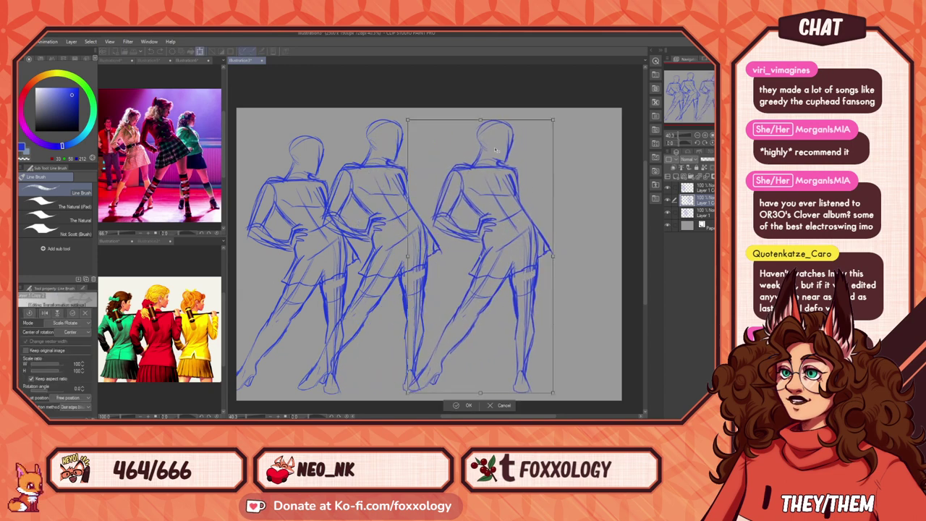
pyautogui.moveTo(481, 118); pyautogui.dragTo(481, 106)
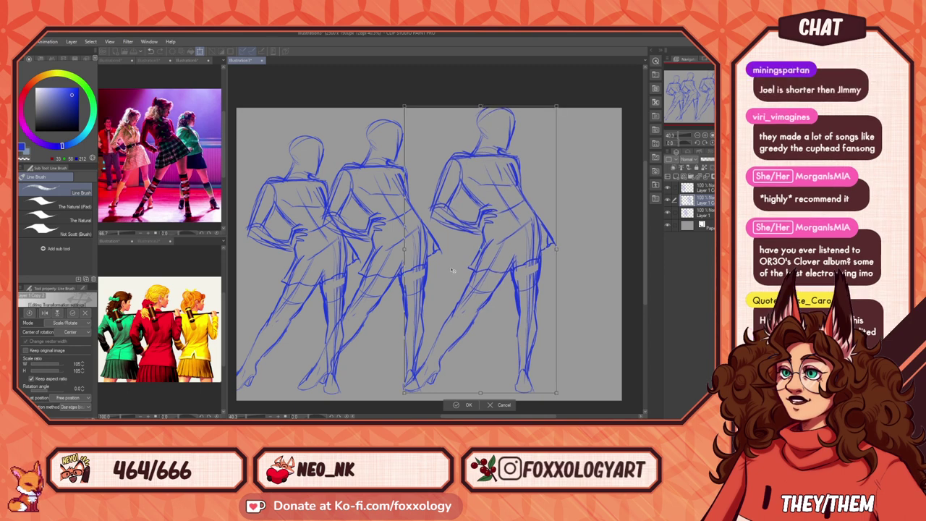
pyautogui.press('Return')
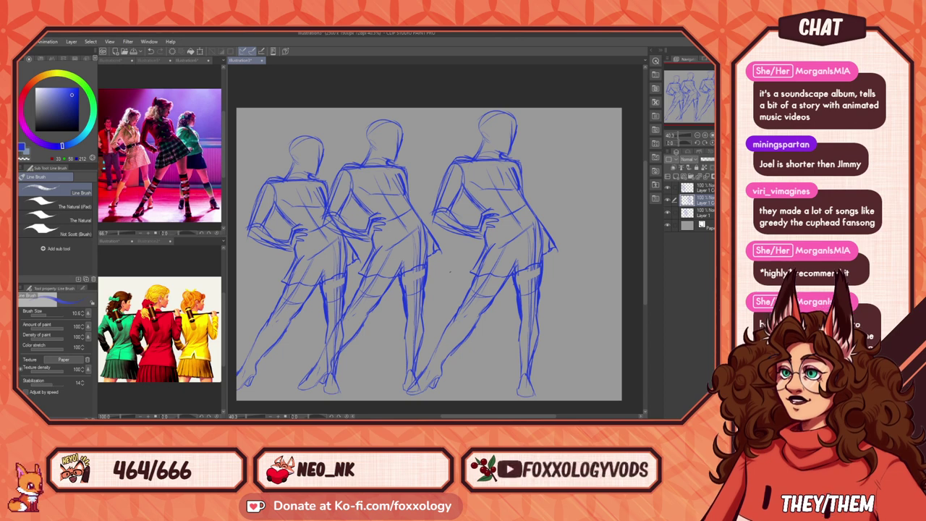
# Step: Rearrange the three figures into an overlapping row with the shortest one in the middle and the tallest on the right
pyautogui.moveTo(421, 268); pyautogui.dragTo(453, 265)
pyautogui.moveTo(525, 257)
pyautogui.mouseDown()
pyautogui.moveTo(558, 255)
pyautogui.moveTo(526, 274)
pyautogui.mouseUp()
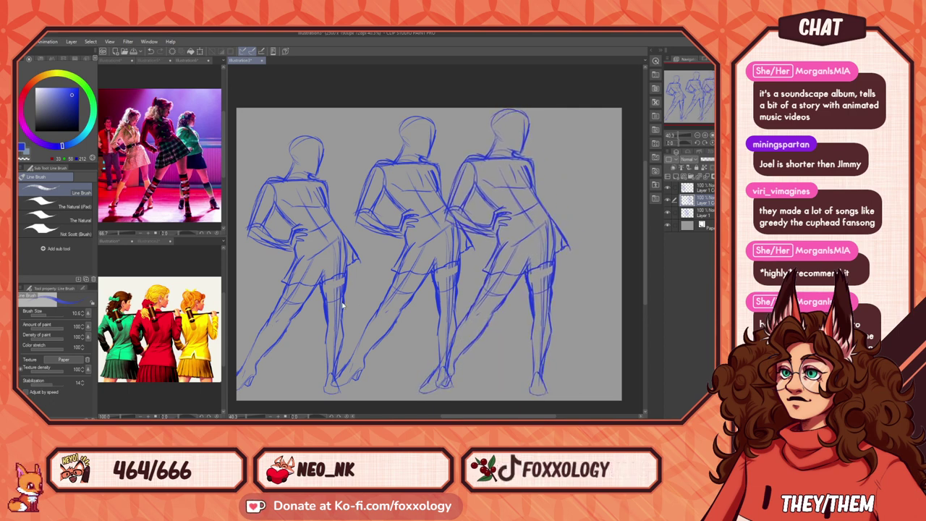
pyautogui.moveTo(340, 308); pyautogui.dragTo(359, 297)
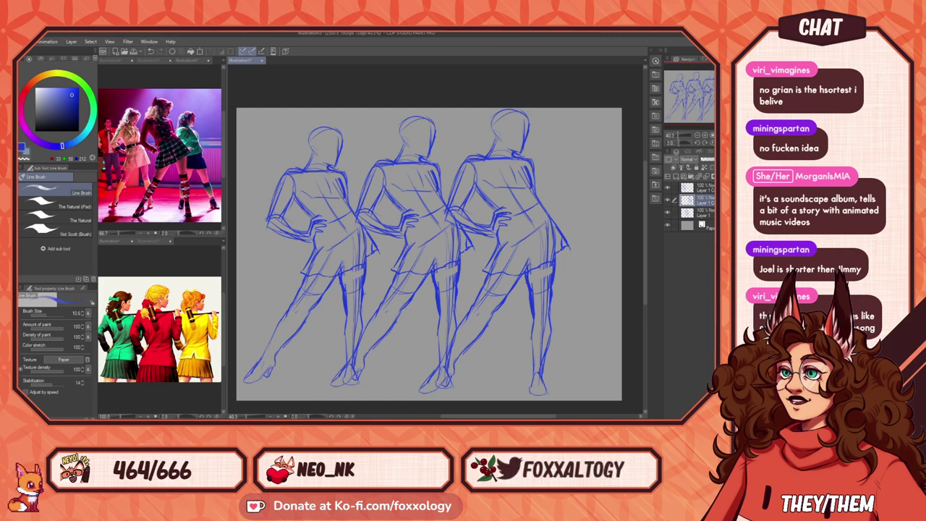
pyautogui.moveTo(425, 252); pyautogui.dragTo(397, 260)
pyautogui.moveTo(294, 266); pyautogui.dragTo(327, 270)
pyautogui.moveTo(423, 257); pyautogui.dragTo(439, 265)
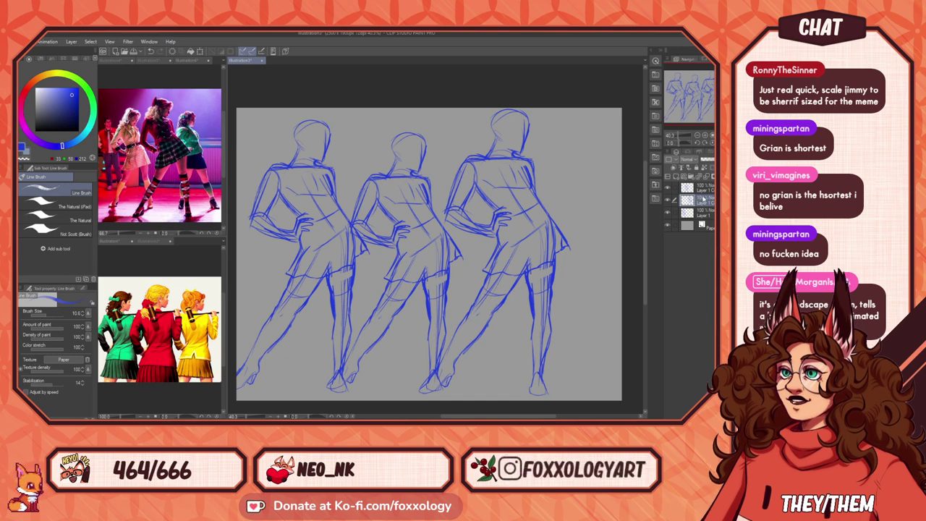
pyautogui.hotkey('ctrl', 't')
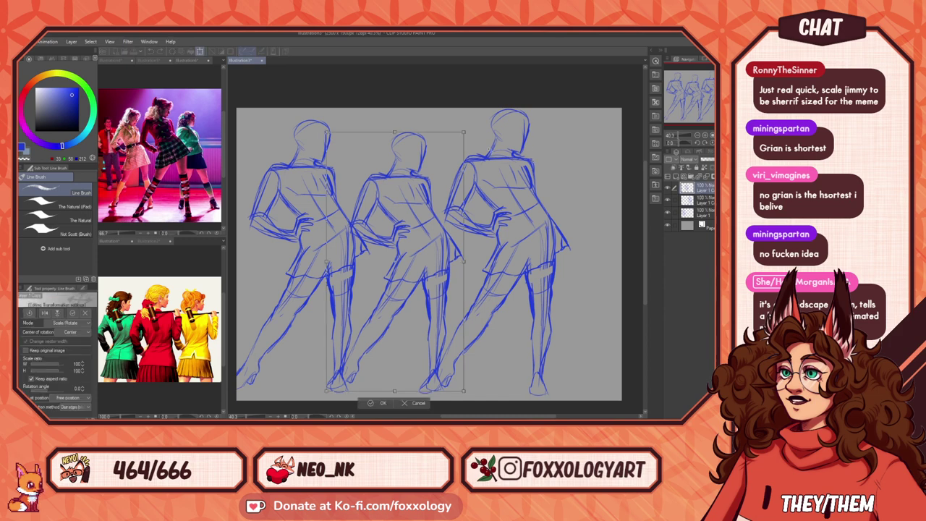
pyautogui.moveTo(395, 209); pyautogui.dragTo(395, 215)
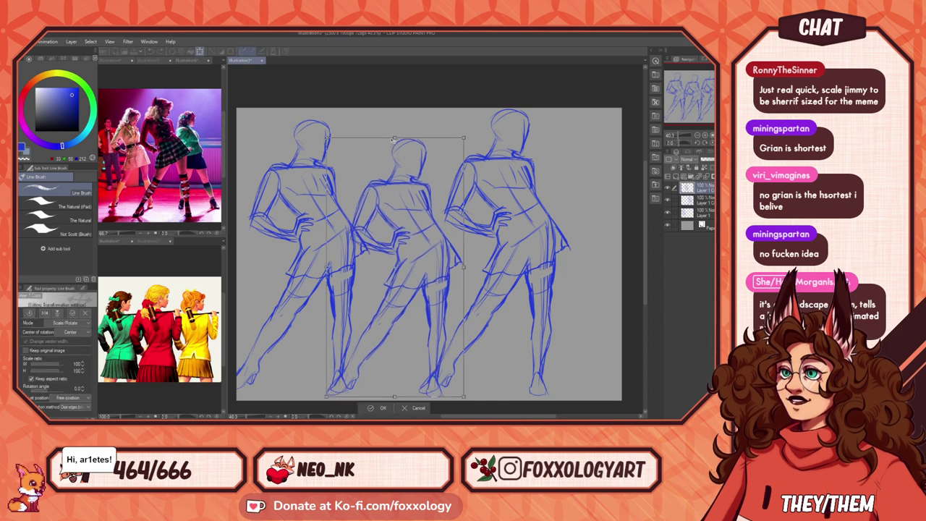
pyautogui.moveTo(391, 133); pyautogui.dragTo(392, 281)
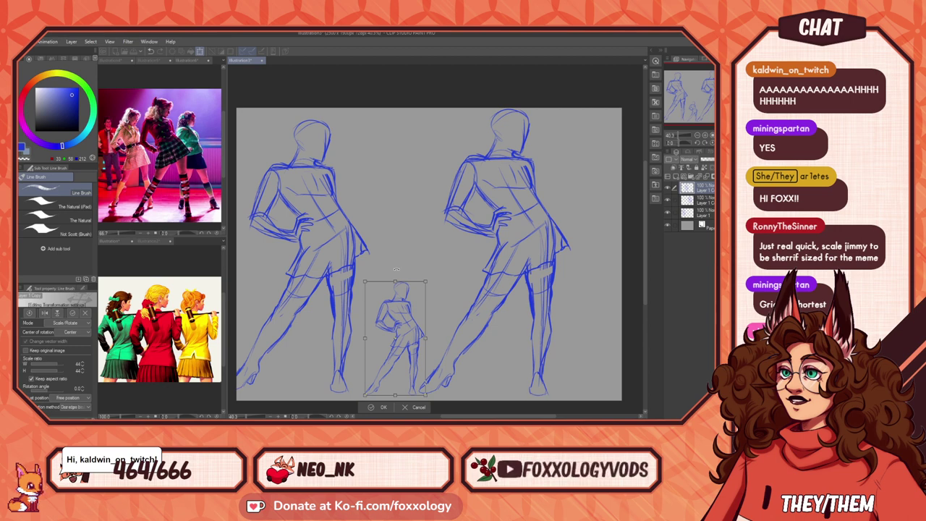
pyautogui.press('Escape')
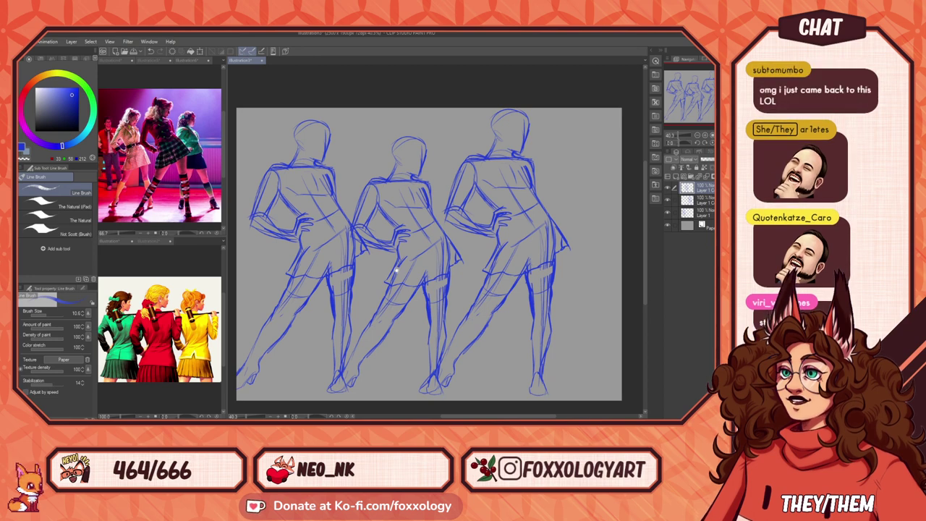
pyautogui.moveTo(449, 304)
pyautogui.mouseDown()
pyautogui.moveTo(553, 290)
pyautogui.moveTo(534, 293)
pyautogui.mouseUp()
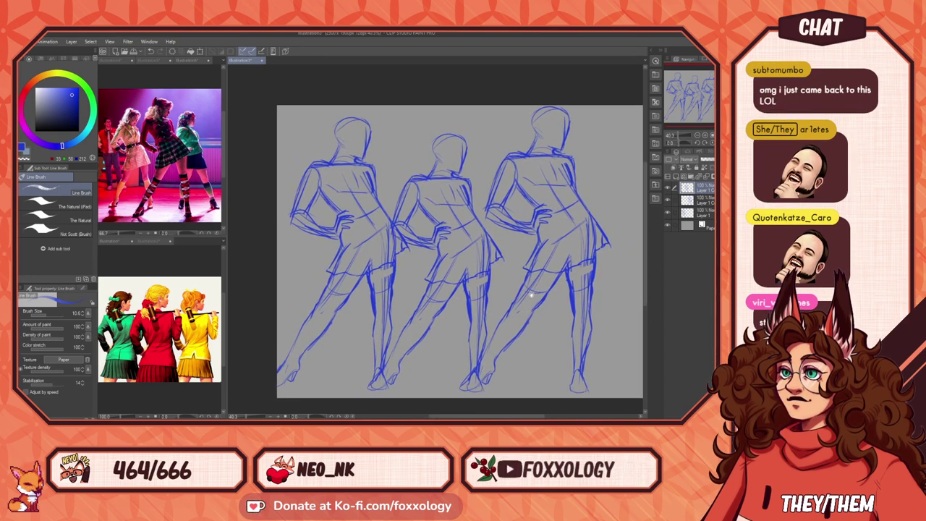
pyautogui.hotkey('ctrl', 't')
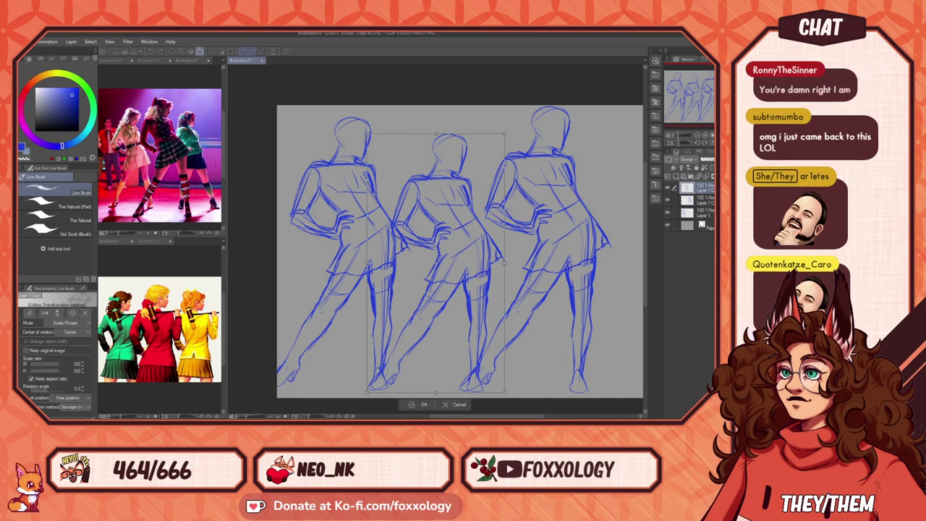
pyautogui.moveTo(437, 153); pyautogui.dragTo(435, 280)
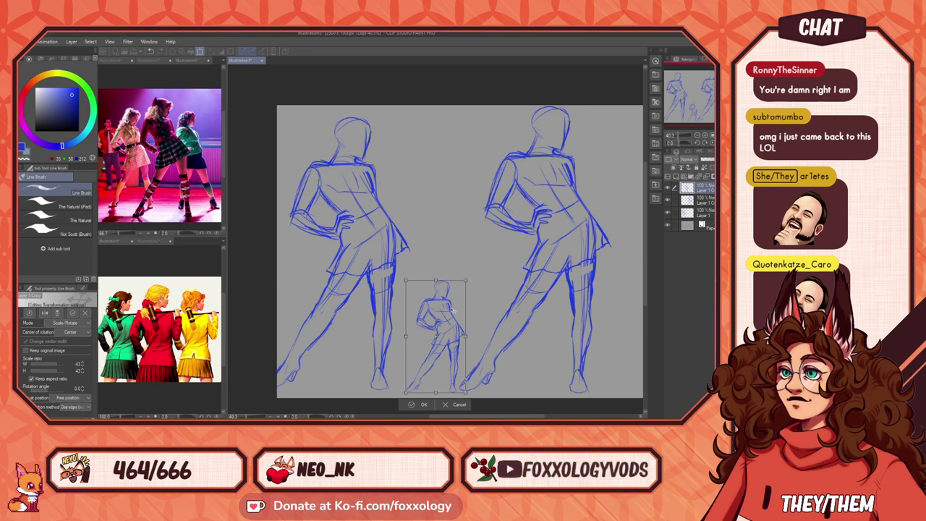
pyautogui.press('Escape')
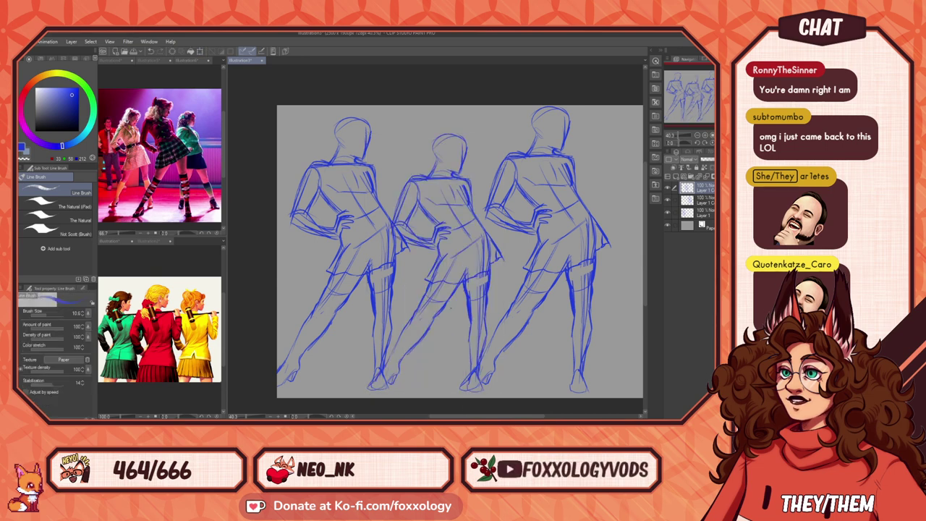
# Step: Scale all three figures together to 89% and centre the group within the canvas
pyautogui.keyDown('shift'); pyautogui.click(708, 210); pyautogui.keyUp('shift')
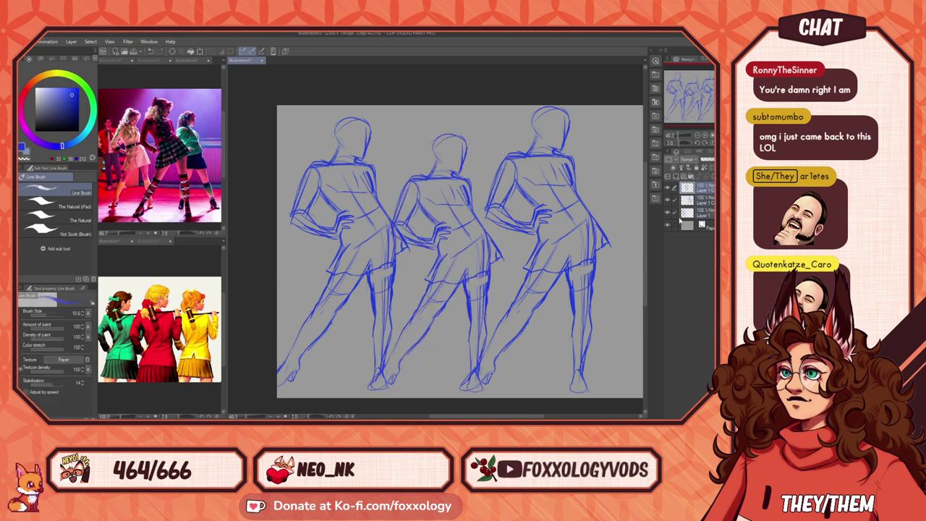
pyautogui.hotkey('ctrl', 't')
pyautogui.moveTo(611, 249); pyautogui.dragTo(633, 247)
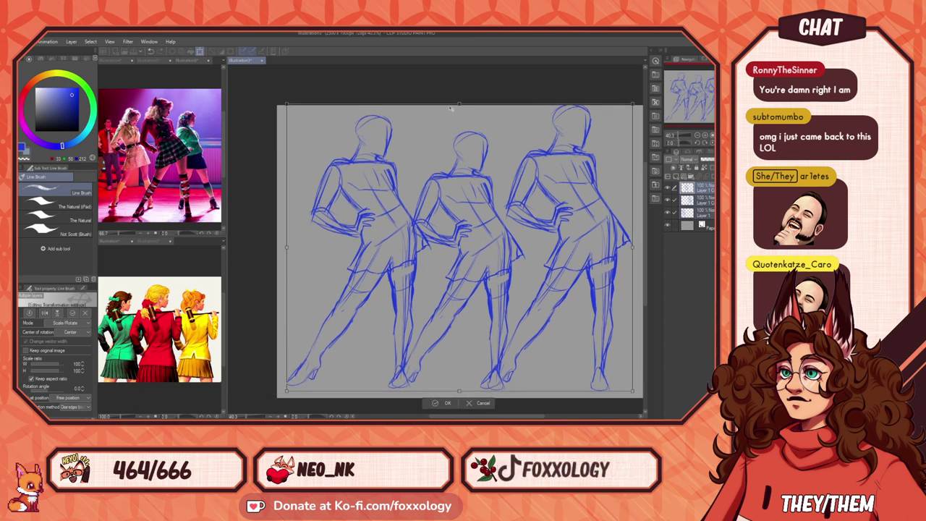
pyautogui.moveTo(460, 130); pyautogui.dragTo(458, 131)
pyautogui.moveTo(494, 271); pyautogui.dragTo(494, 267)
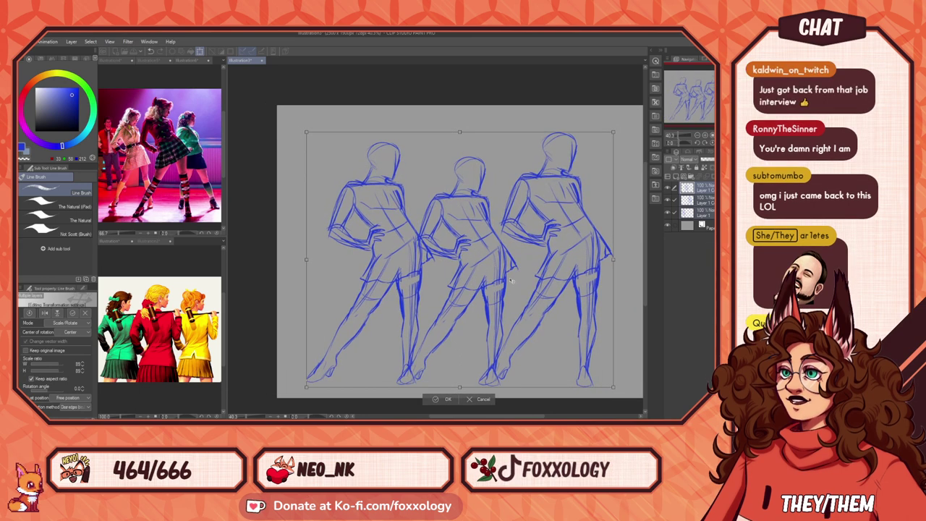
pyautogui.press('Return')
# Step: Raise the left and right figures so they stand slightly behind the middle one, and adjust the left figure's spacing
pyautogui.moveTo(419, 329); pyautogui.dragTo(412, 319)
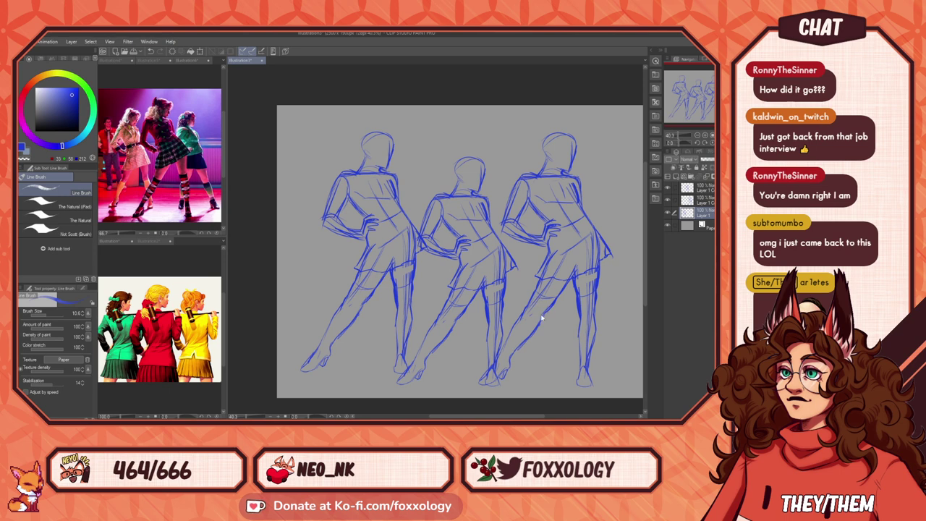
pyautogui.moveTo(541, 316); pyautogui.dragTo(539, 300)
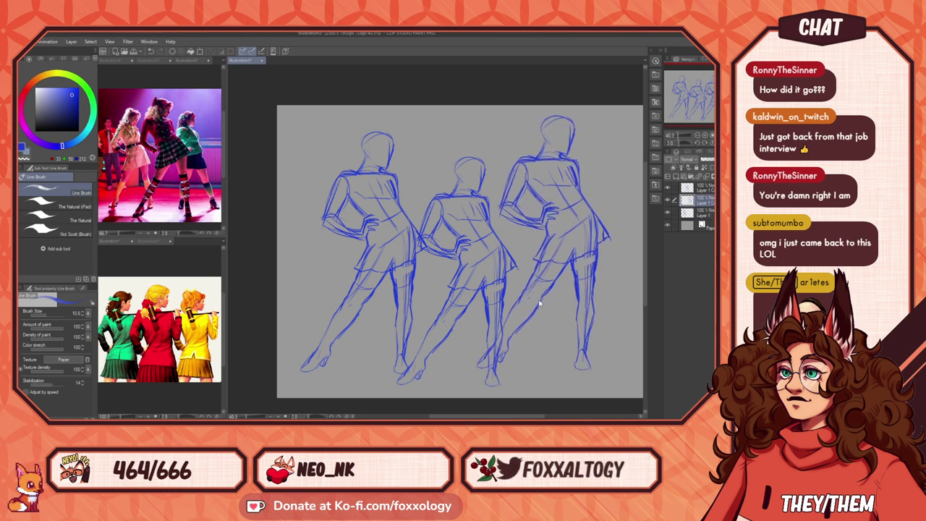
pyautogui.hotkey('ctrl', 'z')
pyautogui.hotkey('ctrl', 'z')
pyautogui.hotkey('ctrl', 'z')
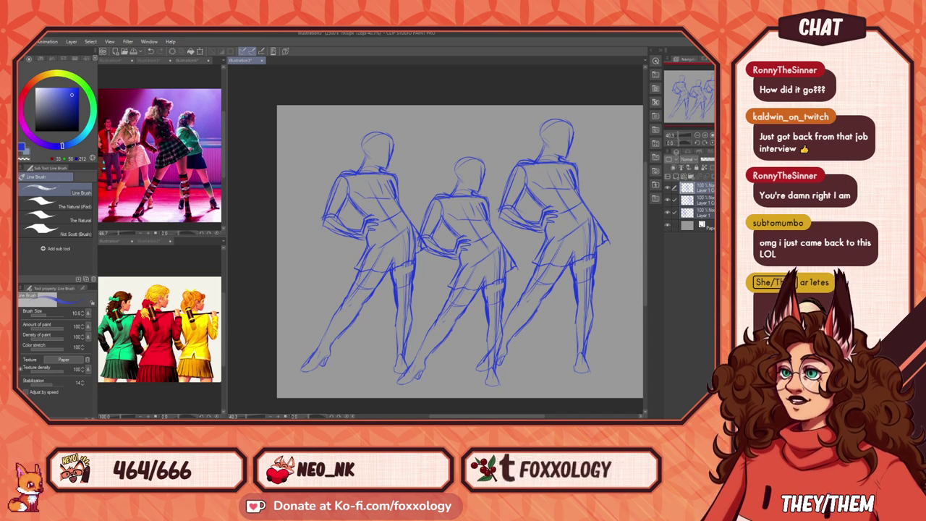
pyautogui.moveTo(580, 307)
pyautogui.mouseDown()
pyautogui.moveTo(549, 310)
pyautogui.moveTo(569, 337)
pyautogui.mouseUp()
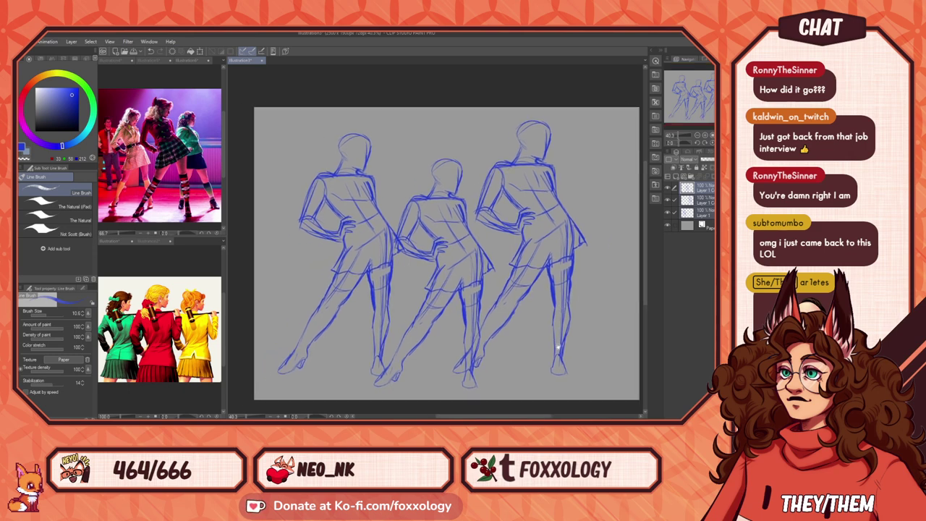
pyautogui.moveTo(382, 369); pyautogui.dragTo(387, 365)
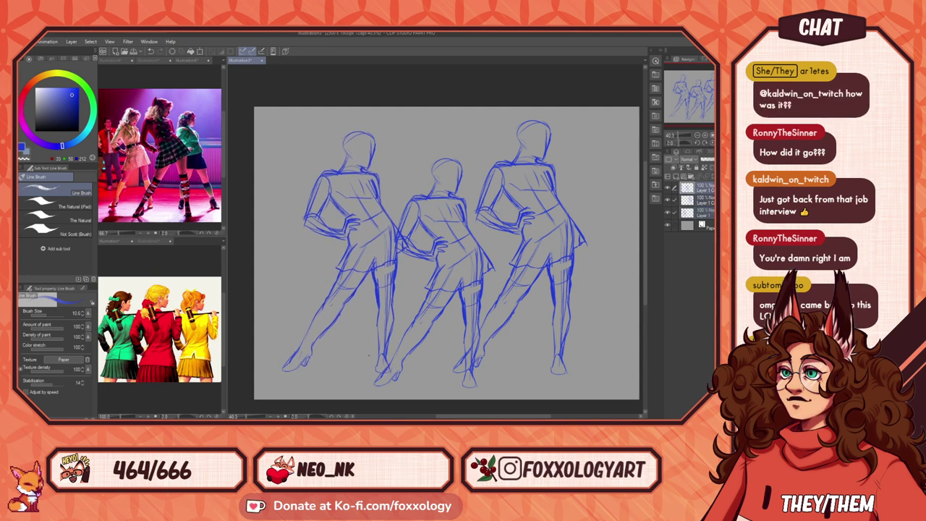
# Step: Add a new layer and write a letter G on the middle figure's head
pyautogui.moveTo(520, 301)
pyautogui.mouseDown()
pyautogui.moveTo(475, 303)
pyautogui.moveTo(507, 301)
pyautogui.mouseUp()
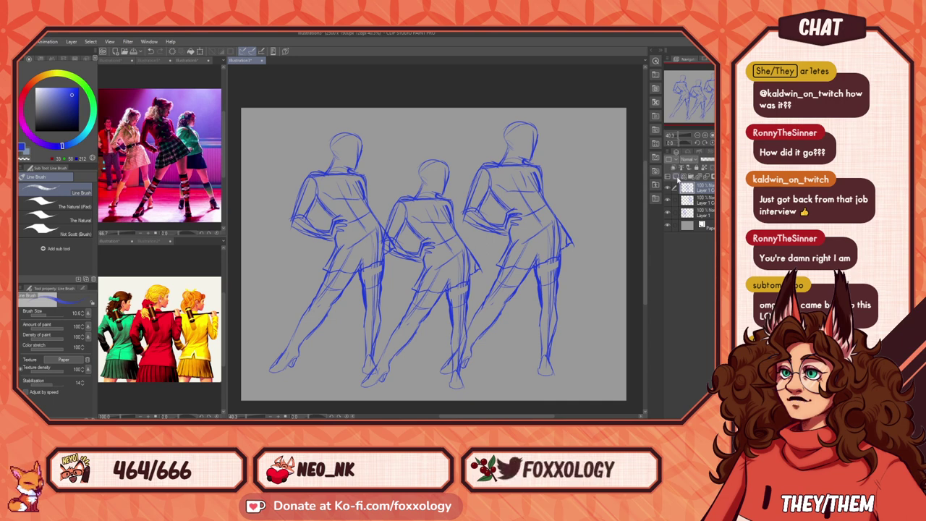
pyautogui.click(676, 177)
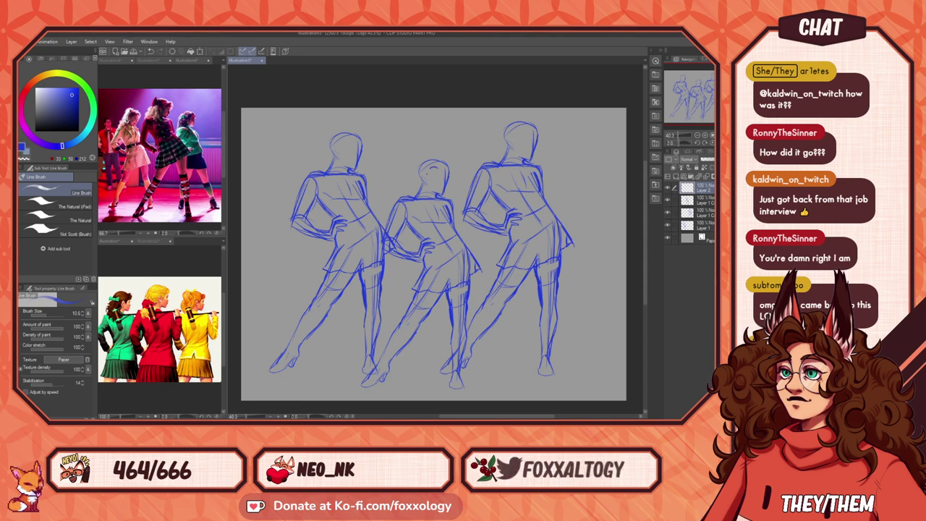
pyautogui.moveTo(439, 169); pyautogui.dragTo(432, 173)
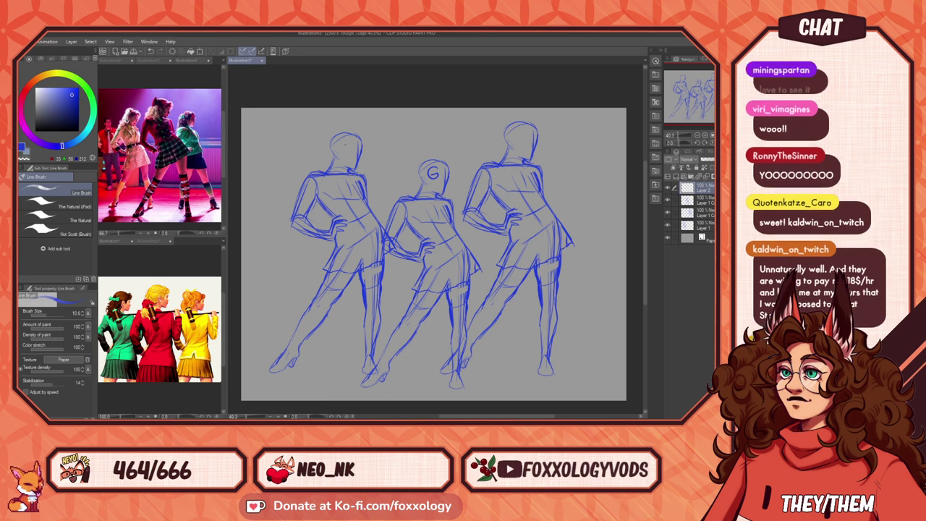
# Step: Scale the left figure to 97% and shift it slightly left, and lower the right figure a little
pyautogui.click(706, 199)
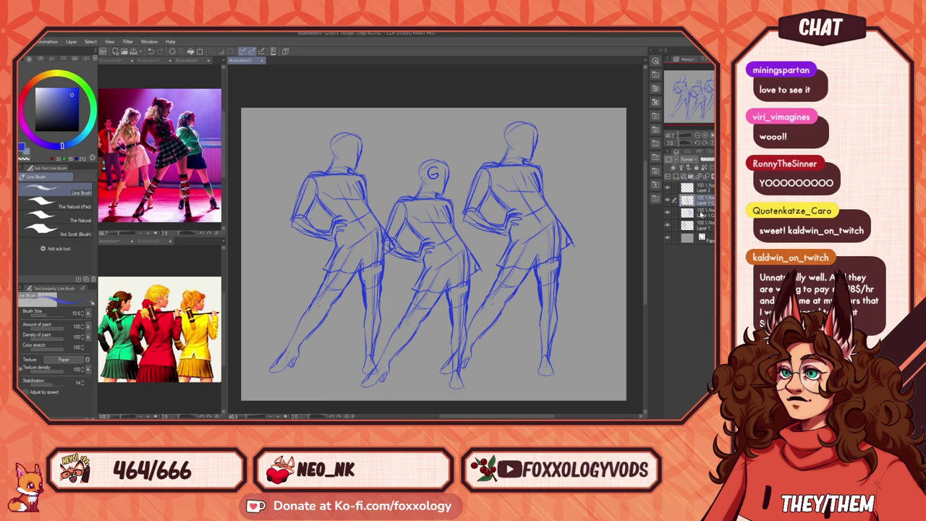
pyautogui.click(703, 225)
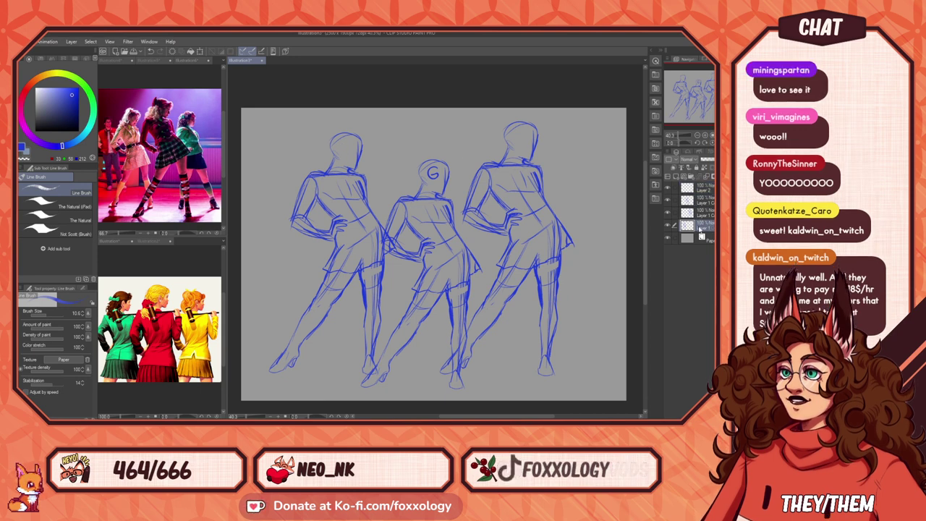
pyautogui.hotkey('ctrl', 't')
pyautogui.moveTo(335, 132); pyautogui.dragTo(334, 144)
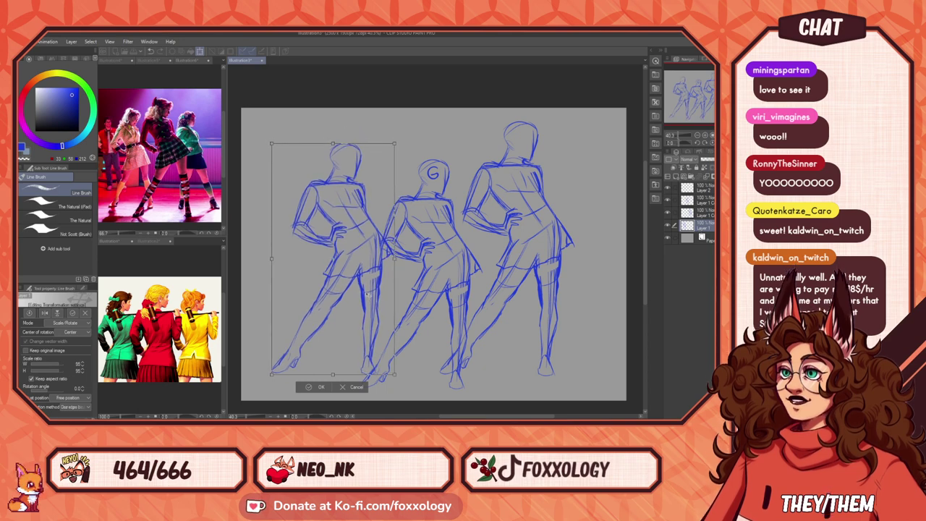
pyautogui.moveTo(368, 295); pyautogui.dragTo(365, 324)
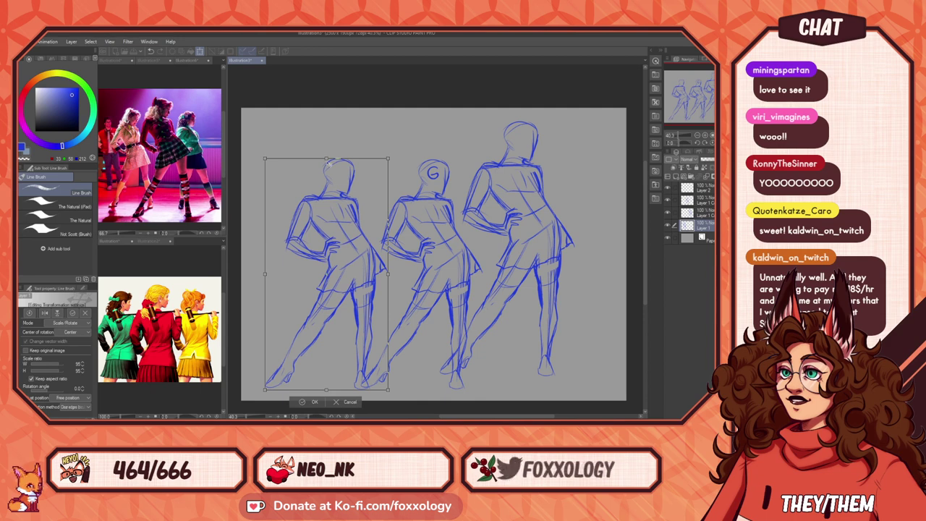
pyautogui.moveTo(326, 158); pyautogui.dragTo(327, 153)
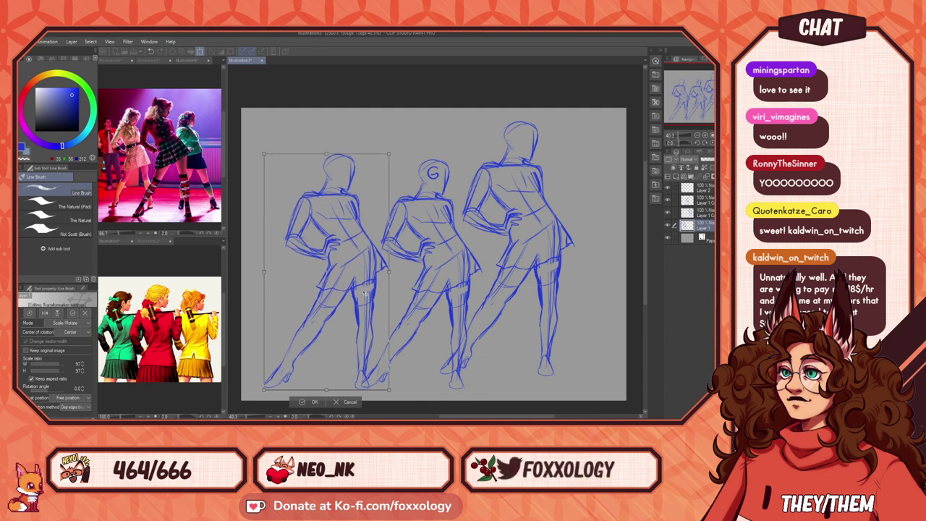
pyautogui.moveTo(373, 337); pyautogui.dragTo(373, 327)
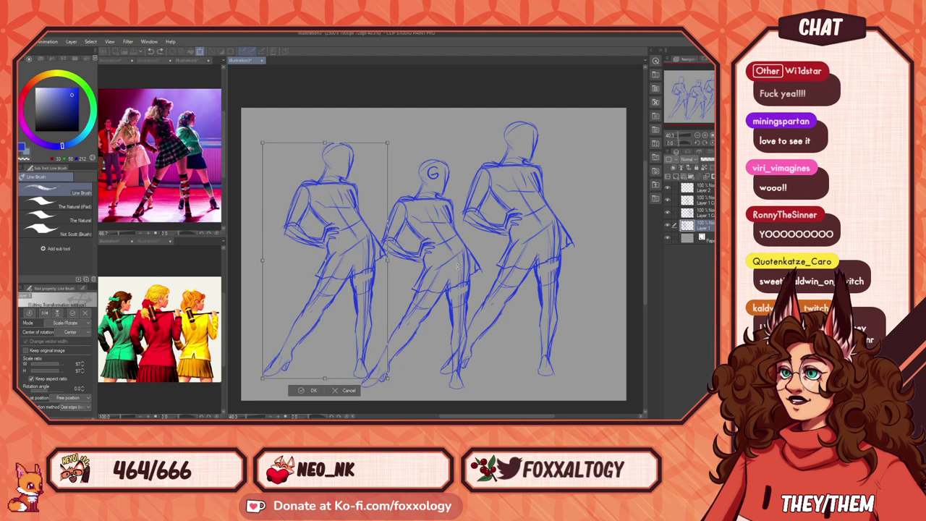
pyautogui.press('Return')
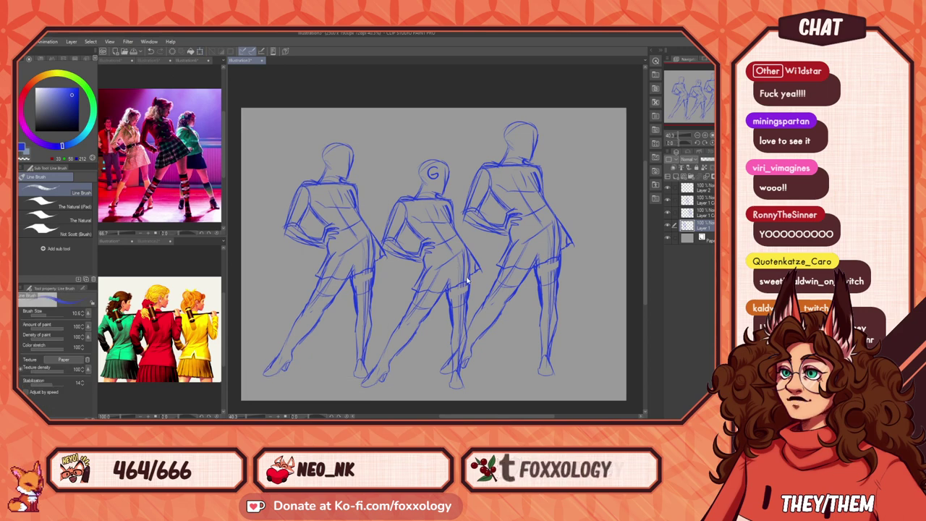
pyautogui.moveTo(552, 312); pyautogui.dragTo(551, 319)
pyautogui.click(704, 226)
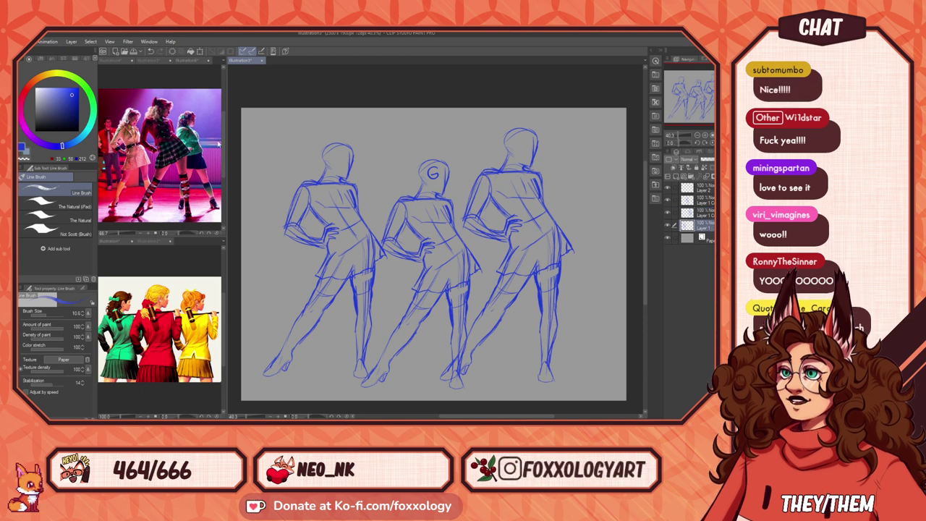
# Step: Widen the reference view to examine the full stage photo, and narrow it again to make room for the drawing
pyautogui.moveTo(226, 153); pyautogui.dragTo(420, 160)
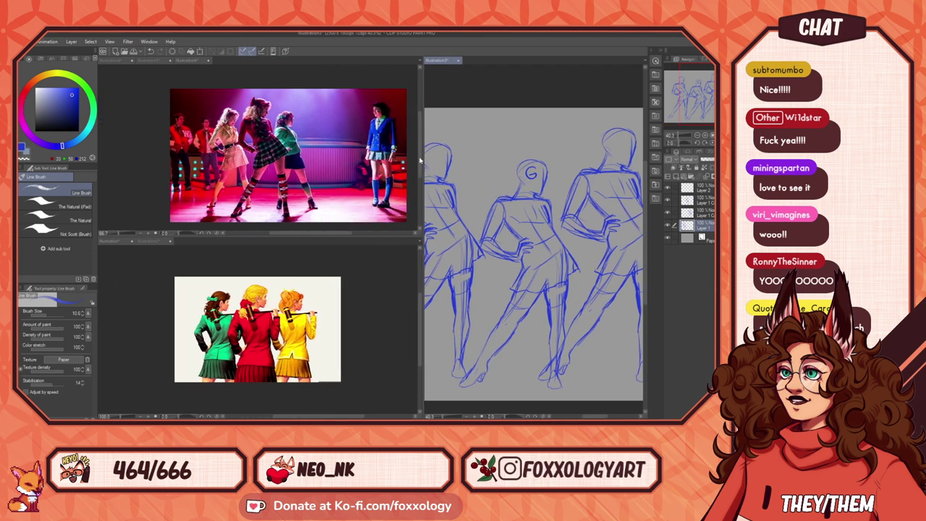
pyautogui.click(126, 138)
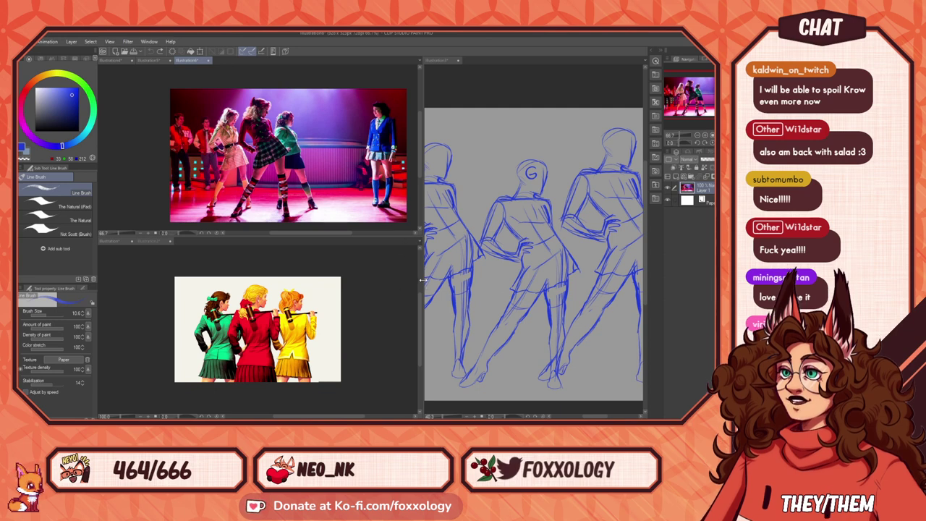
pyautogui.moveTo(426, 287); pyautogui.dragTo(192, 313)
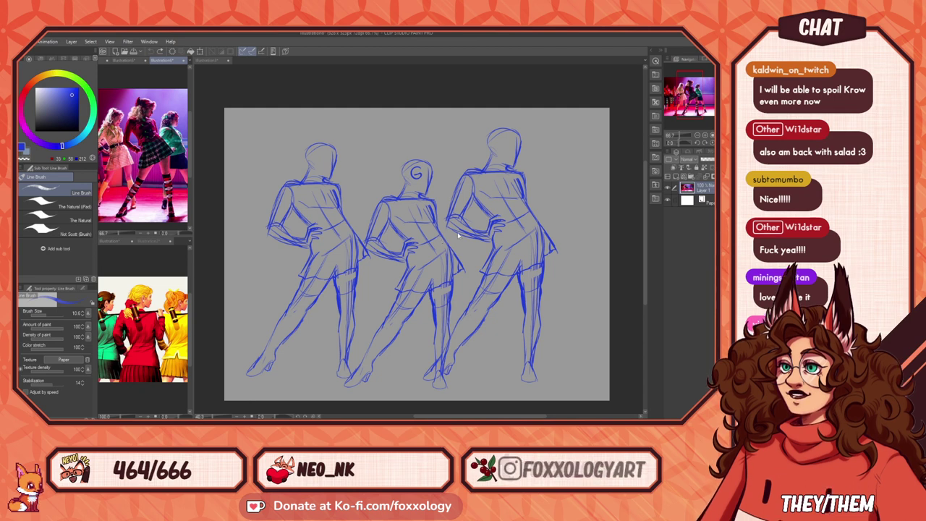
# Step: Write "J." on the left figure's head and "J" on the right figure's head
pyautogui.click(515, 257)
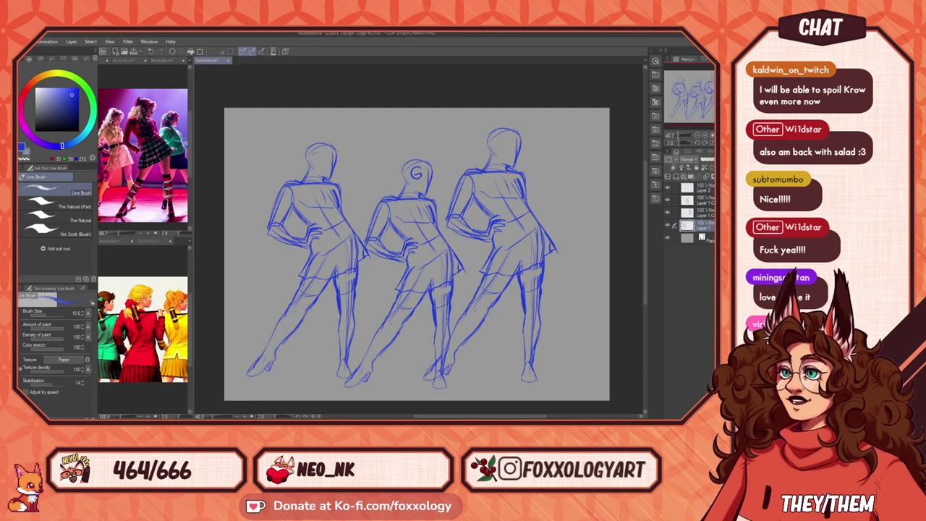
pyautogui.moveTo(324, 153); pyautogui.dragTo(315, 161)
pyautogui.moveTo(505, 136); pyautogui.dragTo(501, 150)
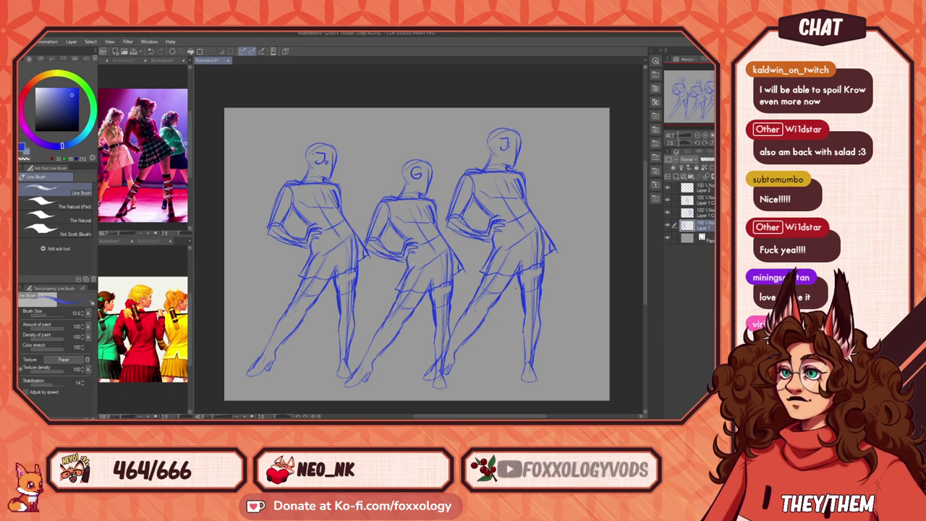
# Step: Lower the opacity of all four sketch layers to 51% and add a new layer above them
pyautogui.click(707, 188)
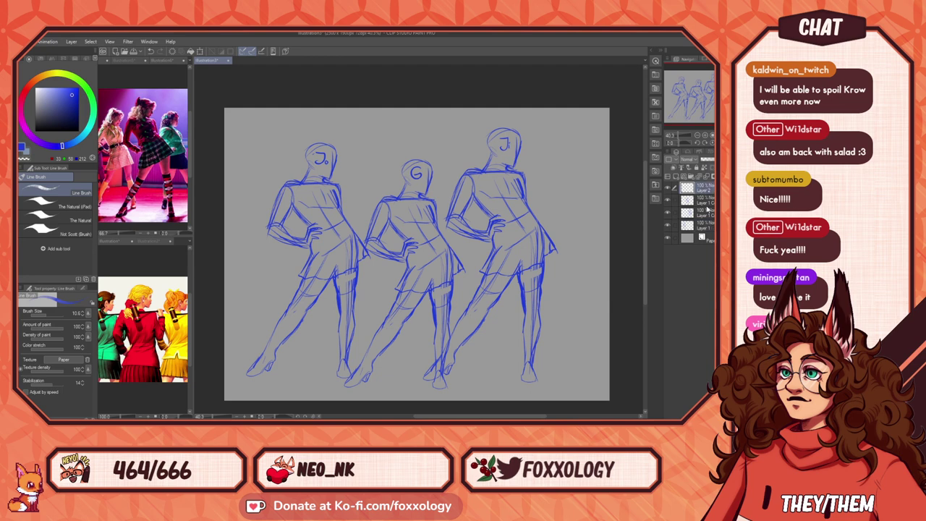
pyautogui.click(707, 202)
pyautogui.click(706, 188)
pyautogui.keyDown('shift'); pyautogui.click(706, 226); pyautogui.keyUp('shift')
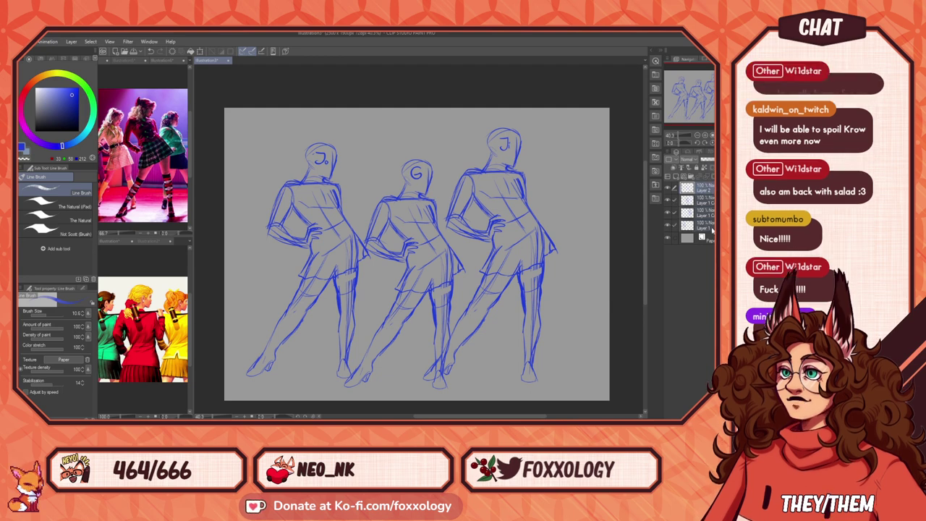
pyautogui.click(709, 159)
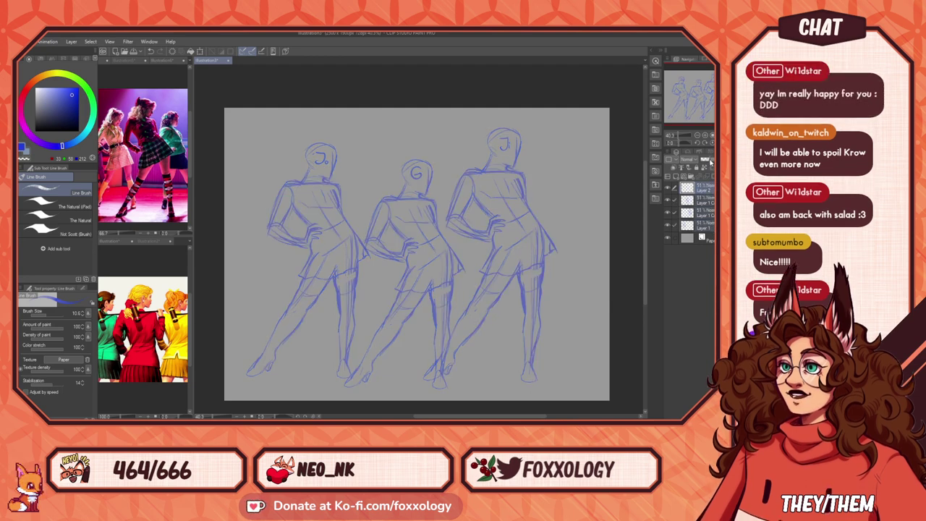
pyautogui.click(677, 177)
# Step: Sketch the forehead line, shaded nose and a trial eyebrow on the left figure's face, and undo the last stroke
pyautogui.click(705, 135)
pyautogui.click(706, 136)
pyautogui.click(705, 136)
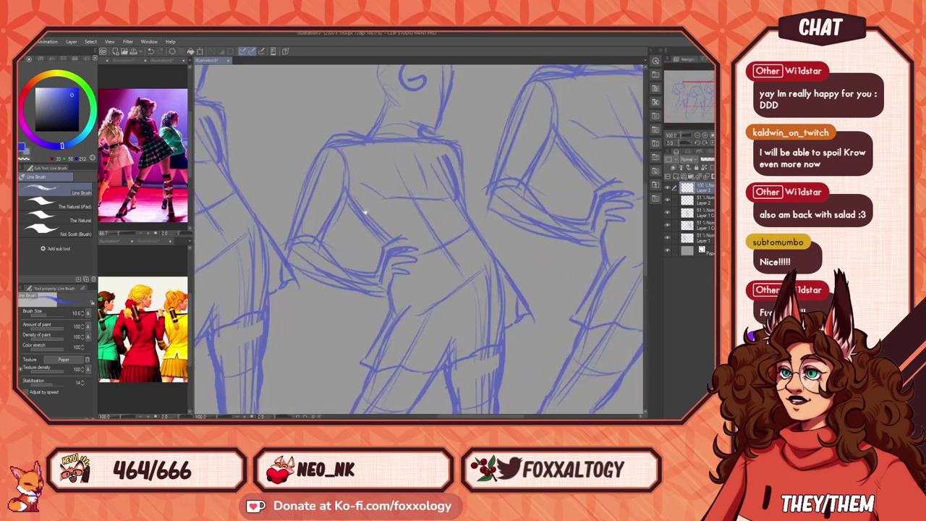
pyautogui.moveTo(325, 174); pyautogui.dragTo(496, 275)
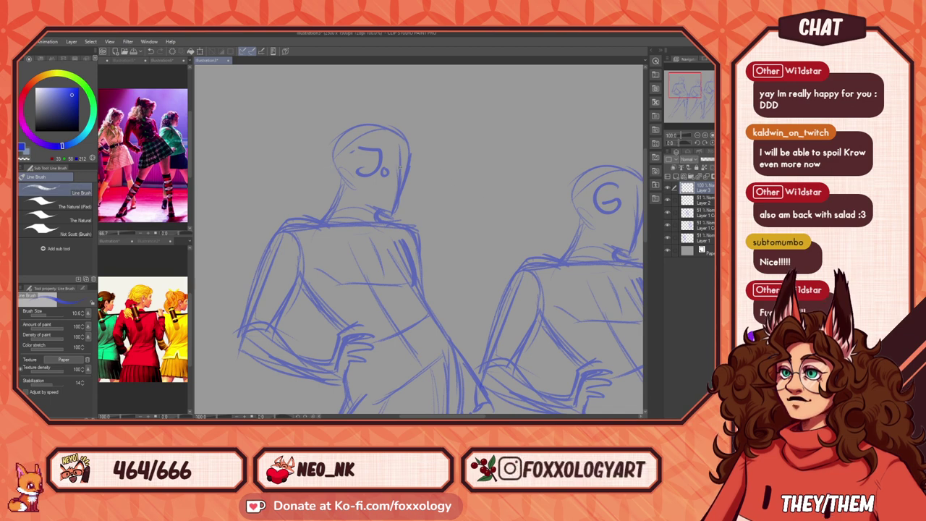
pyautogui.moveTo(404, 144); pyautogui.dragTo(402, 191)
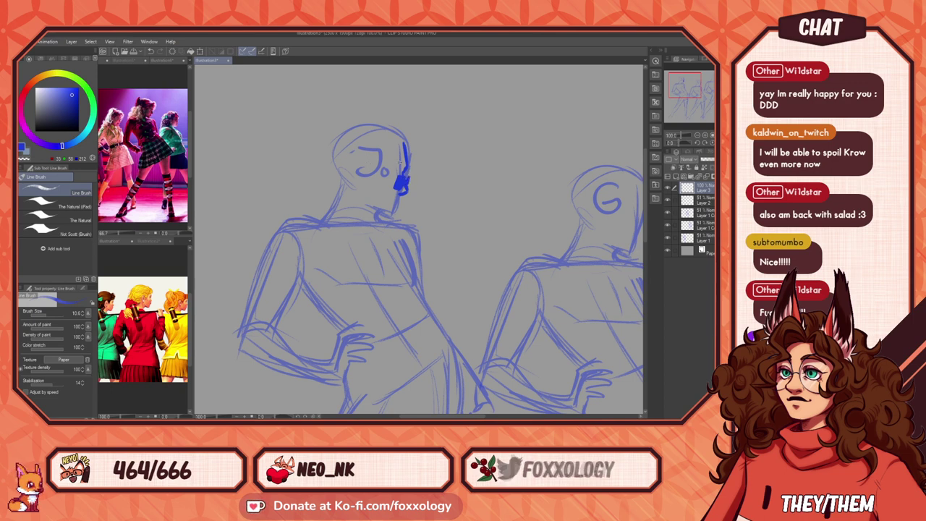
pyautogui.moveTo(401, 161); pyautogui.dragTo(393, 159)
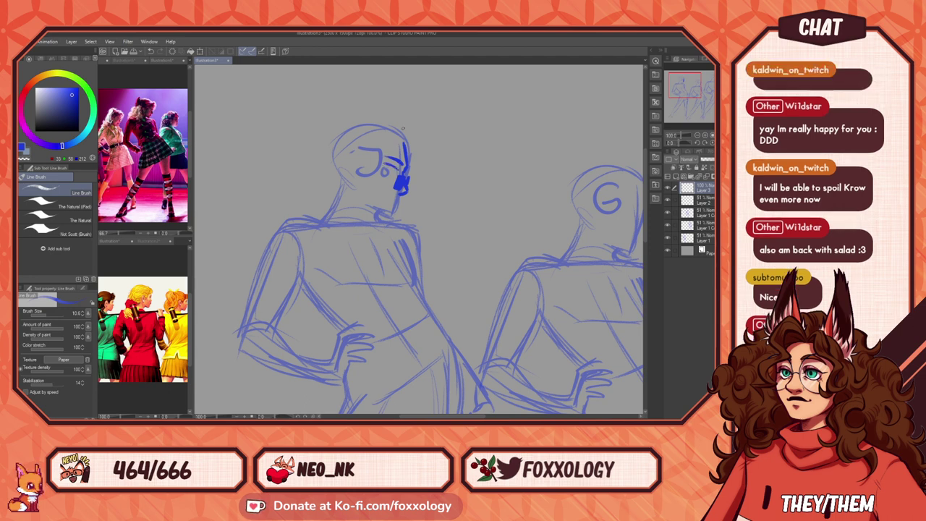
pyautogui.hotkey('ctrl', 'z')
# Step: Sketch the eye, grinning mouth, chin and jawline on the left figure's face
pyautogui.moveTo(410, 252); pyautogui.dragTo(423, 256)
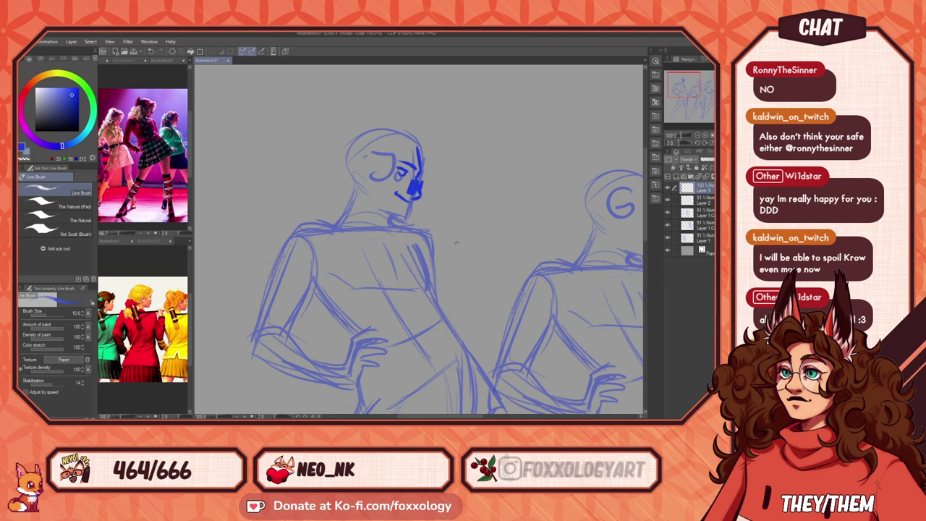
pyautogui.moveTo(443, 234); pyautogui.dragTo(453, 249)
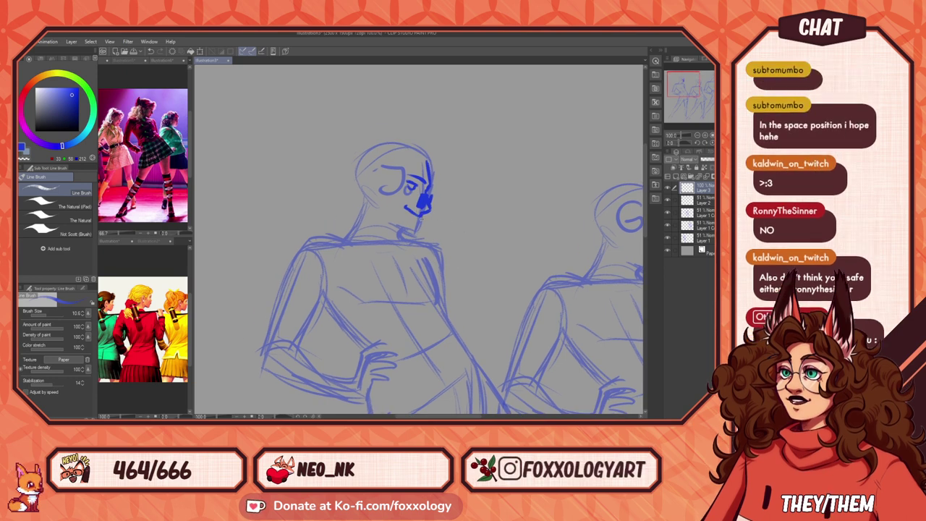
pyautogui.moveTo(449, 246); pyautogui.dragTo(431, 229)
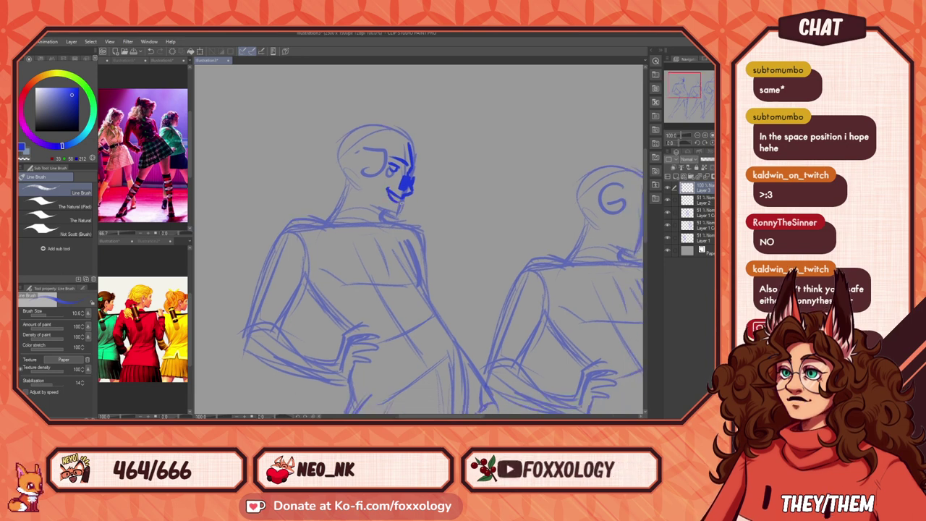
pyautogui.moveTo(402, 199)
pyautogui.mouseDown()
pyautogui.moveTo(388, 216)
pyautogui.moveTo(366, 201)
pyautogui.mouseUp()
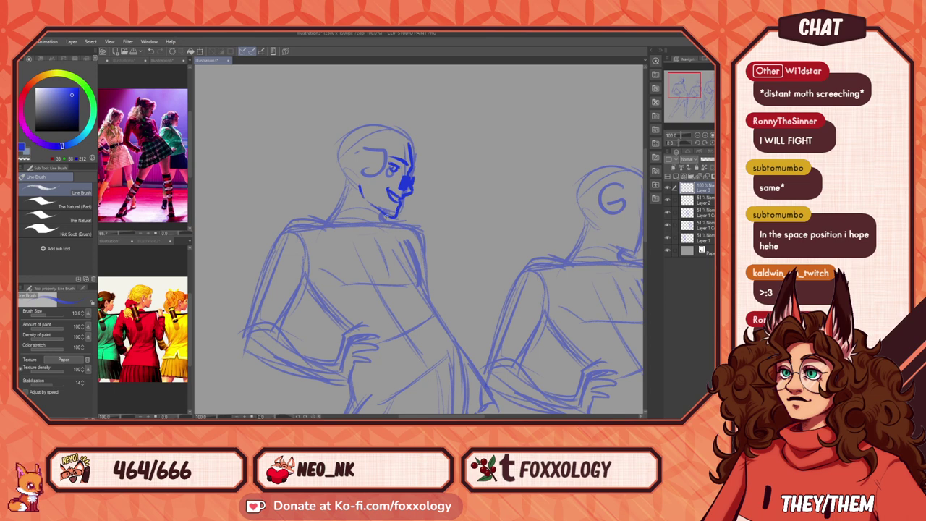
# Step: Draw a swept fringe with loose strands over the left figure's forehead, undoing the last stray stroke
pyautogui.moveTo(413, 217); pyautogui.dragTo(444, 225)
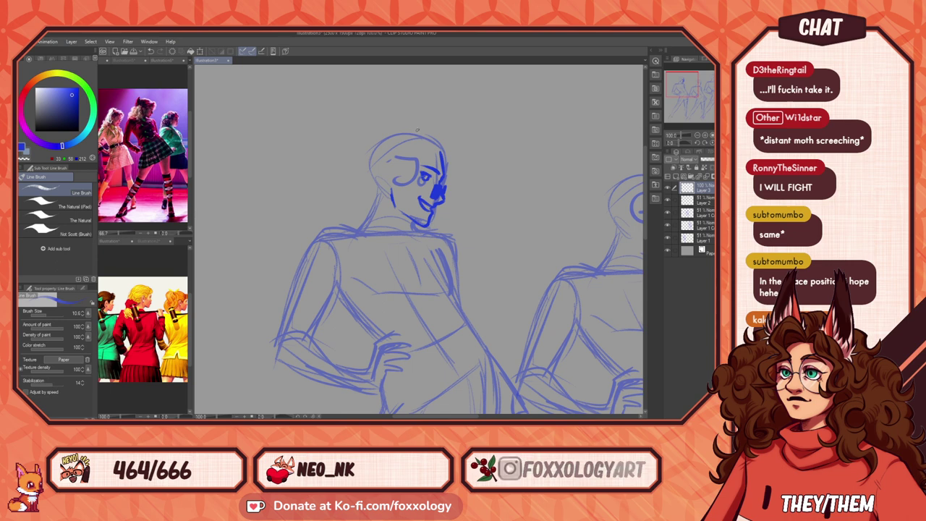
pyautogui.moveTo(417, 132)
pyautogui.mouseDown()
pyautogui.moveTo(455, 132)
pyautogui.moveTo(460, 168)
pyautogui.moveTo(447, 188)
pyautogui.mouseUp()
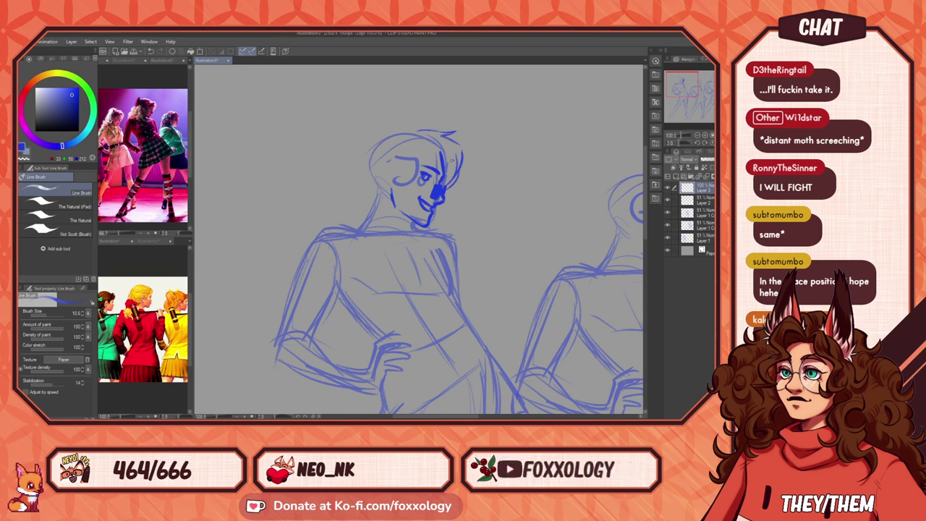
pyautogui.moveTo(443, 152)
pyautogui.mouseDown()
pyautogui.moveTo(437, 187)
pyautogui.moveTo(446, 165)
pyautogui.moveTo(413, 179)
pyautogui.mouseUp()
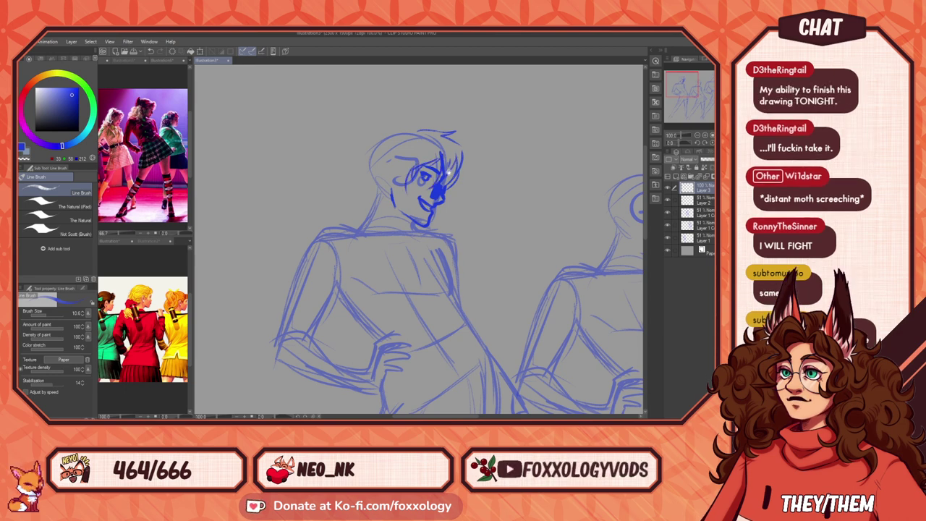
pyautogui.moveTo(469, 191); pyautogui.dragTo(466, 202)
pyautogui.hotkey('ctrl', 'z')
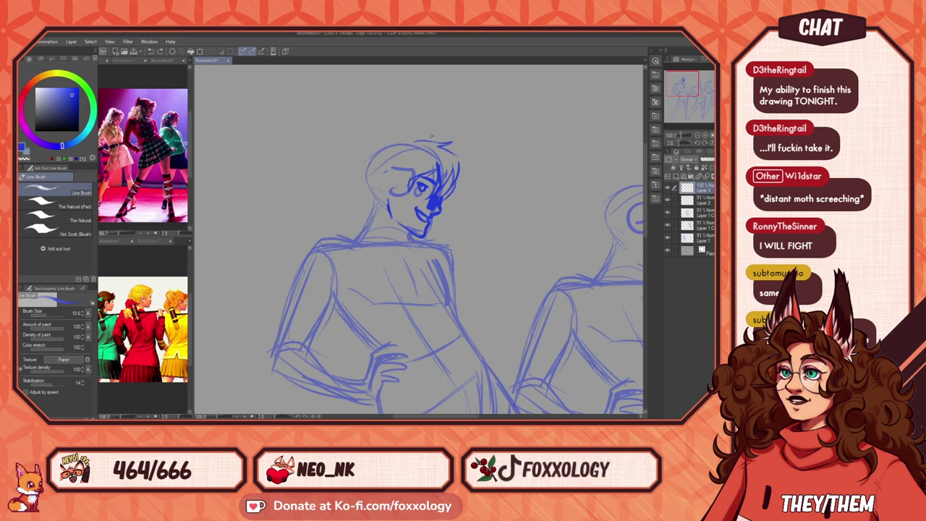
# Step: Draw the left figure's ear, hair outline with a short ponytail and a crown tuft, and stubble along the jaw
pyautogui.moveTo(383, 175); pyautogui.dragTo(389, 203)
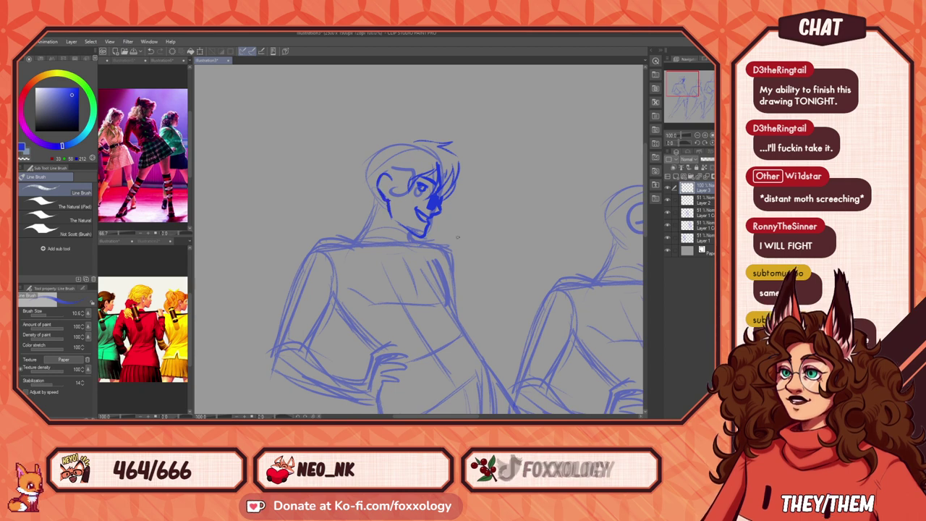
pyautogui.moveTo(413, 142)
pyautogui.mouseDown()
pyautogui.moveTo(377, 145)
pyautogui.moveTo(341, 188)
pyautogui.moveTo(348, 165)
pyautogui.moveTo(340, 191)
pyautogui.moveTo(362, 198)
pyautogui.mouseUp()
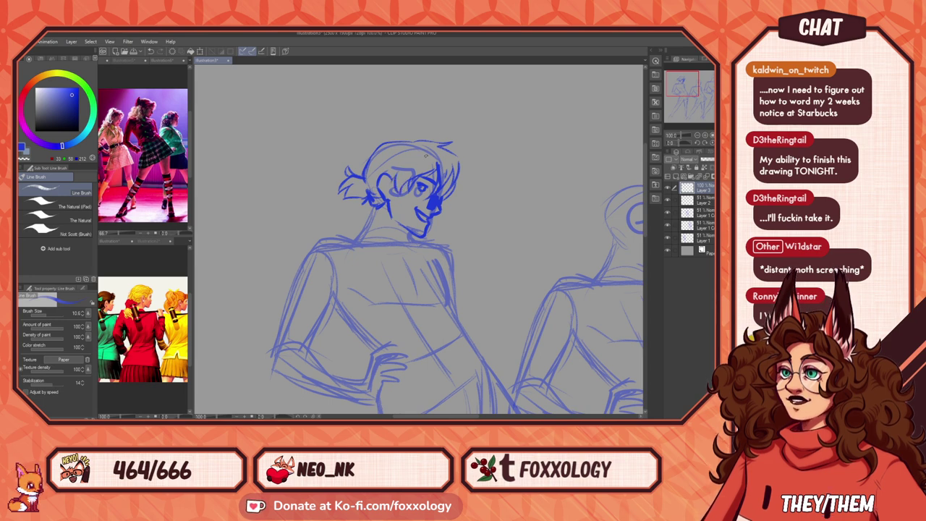
pyautogui.moveTo(420, 130); pyautogui.dragTo(418, 140)
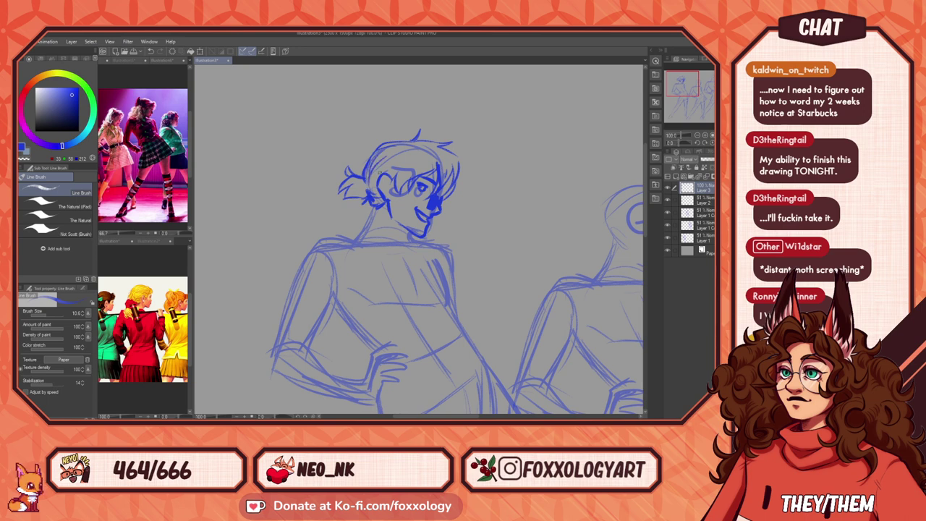
pyautogui.moveTo(506, 235)
pyautogui.mouseDown()
pyautogui.moveTo(463, 261)
pyautogui.moveTo(479, 252)
pyautogui.mouseUp()
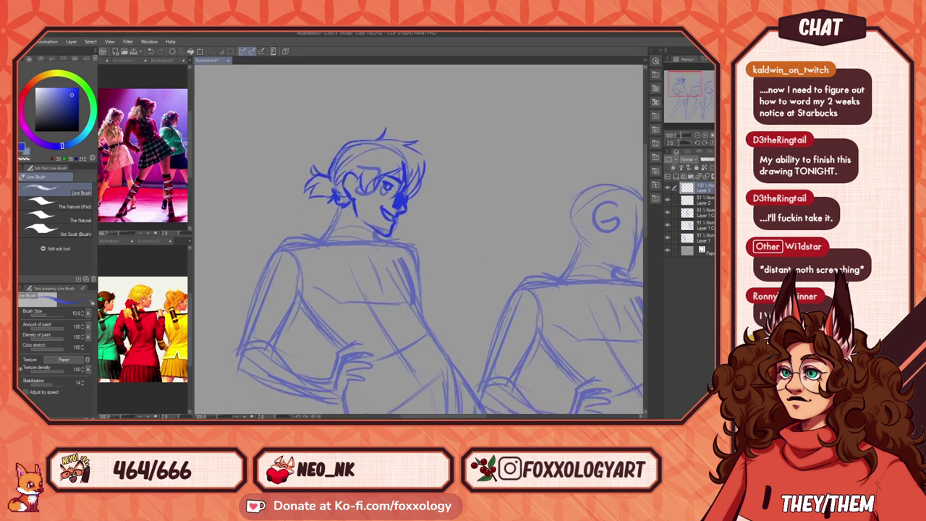
pyautogui.moveTo(387, 235); pyautogui.dragTo(374, 228)
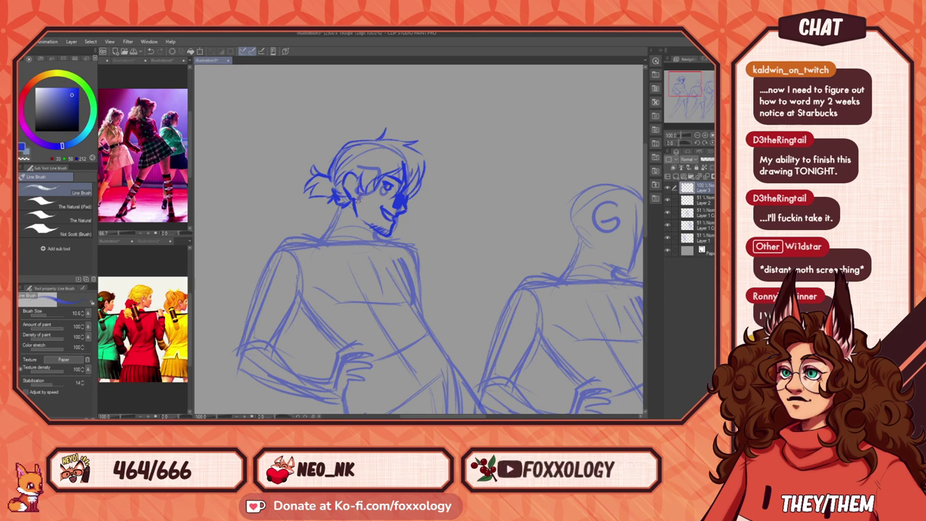
# Step: Scale the new head drawing down slightly and position it over the left figure's neck
pyautogui.moveTo(489, 281)
pyautogui.mouseDown()
pyautogui.moveTo(464, 301)
pyautogui.moveTo(496, 287)
pyautogui.mouseUp()
pyautogui.hotkey('ctrl', 't')
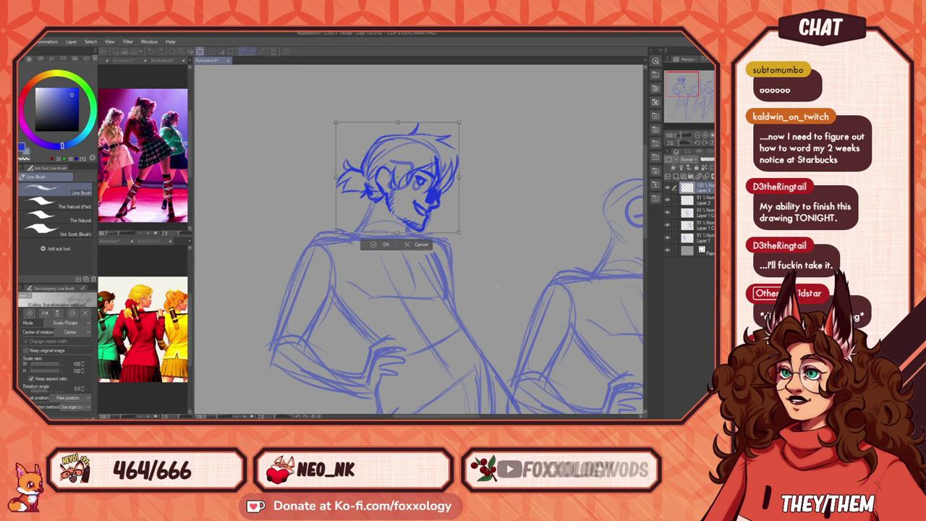
pyautogui.moveTo(449, 176); pyautogui.dragTo(428, 192)
pyautogui.press('Return')
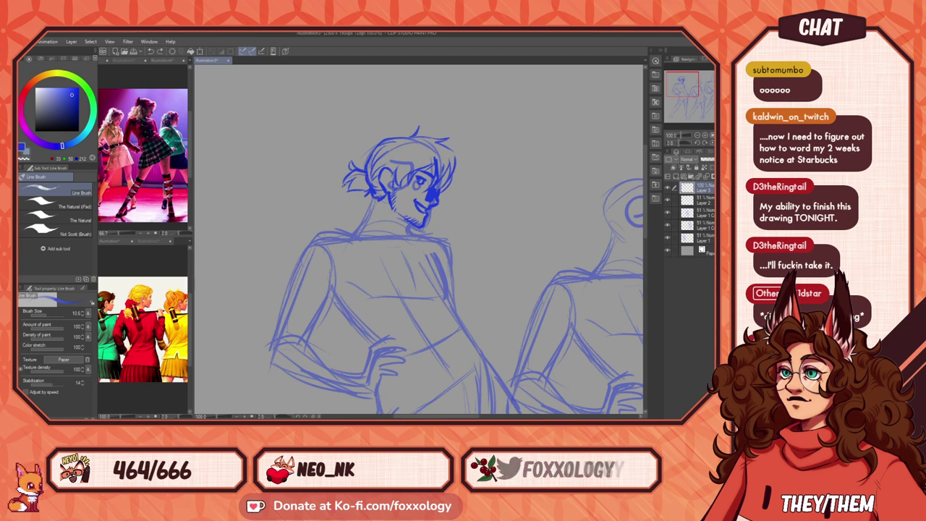
# Step: Bring the green blazer costume photo into view as reference and sketch a pointed, buttoned shirt collar at the left figure's neck
pyautogui.moveTo(532, 281)
pyautogui.mouseDown()
pyautogui.moveTo(471, 319)
pyautogui.moveTo(494, 310)
pyautogui.mouseUp()
pyautogui.moveTo(338, 207); pyautogui.dragTo(322, 216)
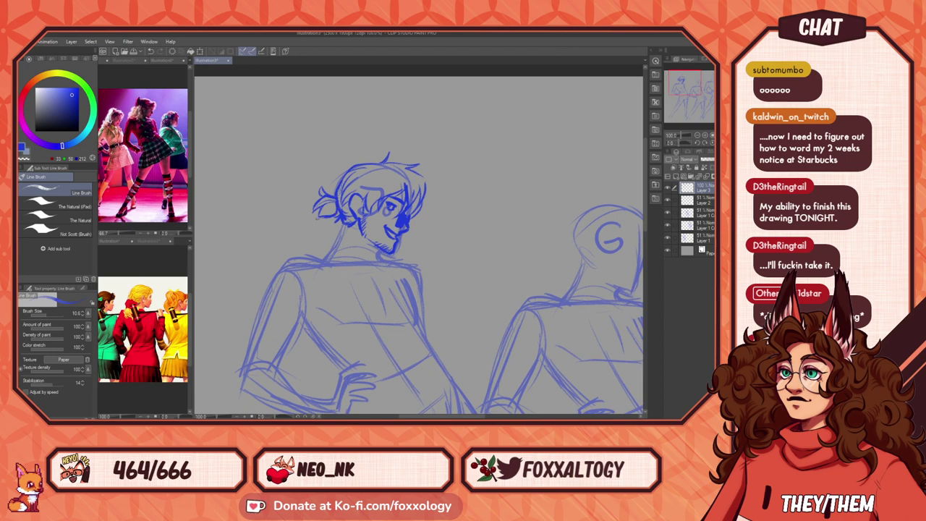
pyautogui.moveTo(463, 253)
pyautogui.mouseDown()
pyautogui.moveTo(436, 277)
pyautogui.moveTo(430, 250)
pyautogui.moveTo(455, 241)
pyautogui.mouseUp()
pyautogui.moveTo(417, 303); pyautogui.dragTo(440, 273)
pyautogui.click(127, 61)
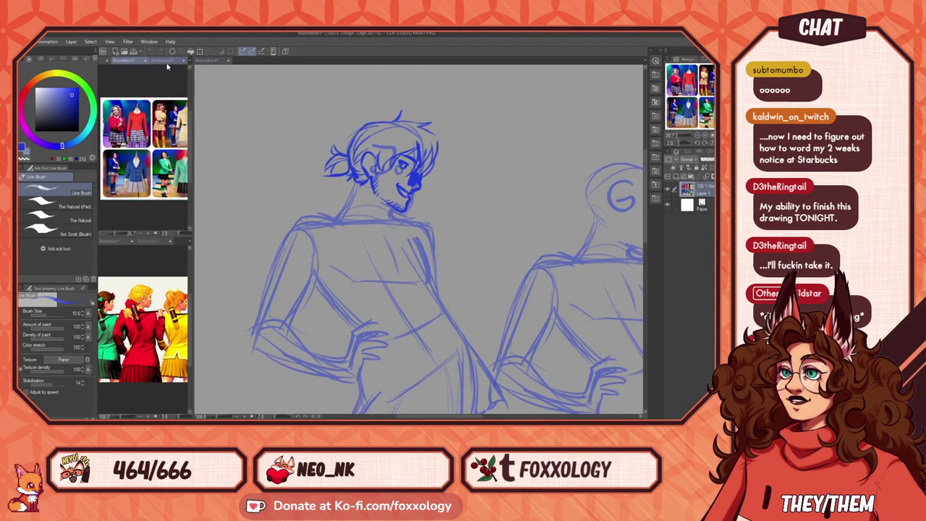
pyautogui.moveTo(171, 157); pyautogui.dragTo(203, 176)
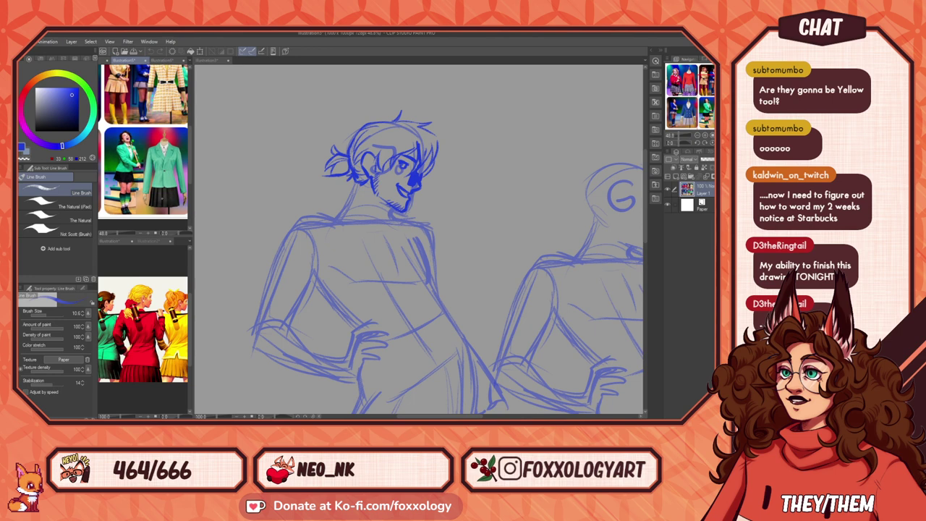
pyautogui.click(383, 230)
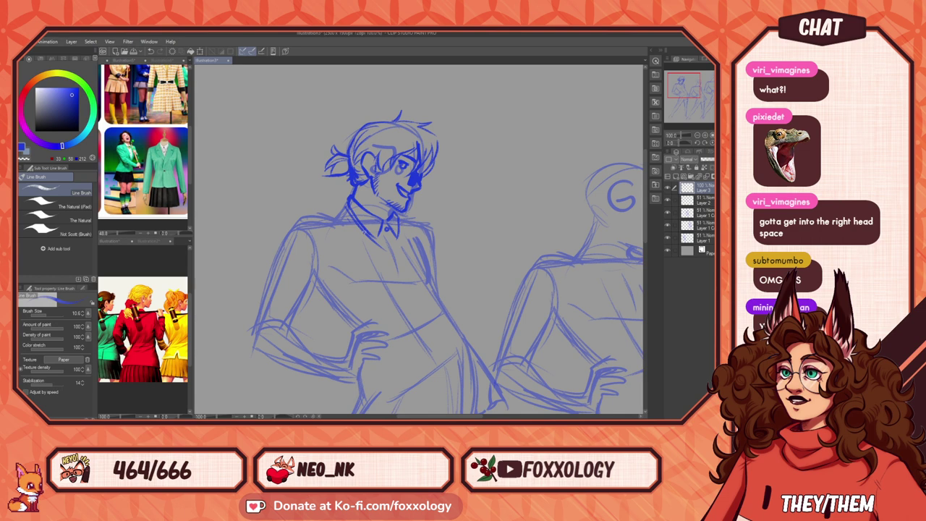
# Step: Outline the left figure's blazer, drawing its neckline, front opening, squared shoulders, outer sleeve and waist edge over the body sketch
pyautogui.moveTo(350, 199)
pyautogui.mouseDown()
pyautogui.moveTo(364, 239)
pyautogui.moveTo(398, 262)
pyautogui.mouseUp()
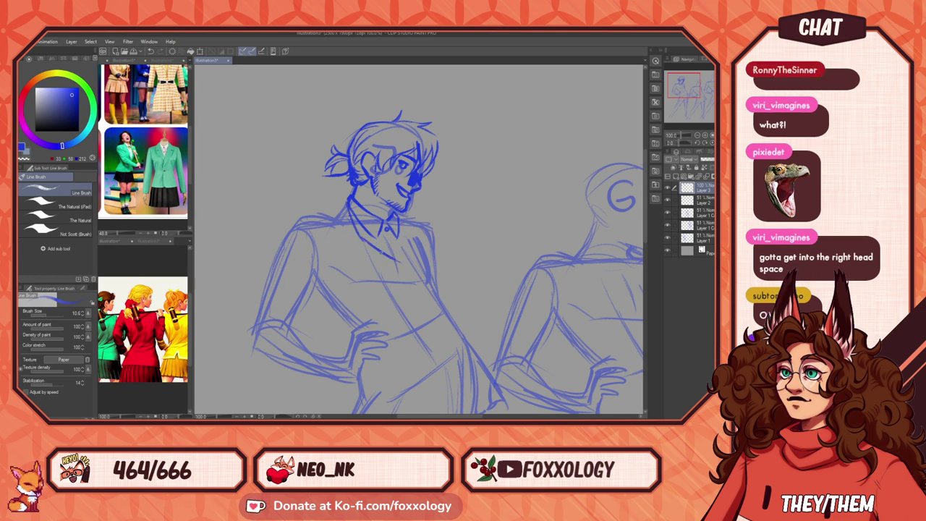
pyautogui.moveTo(398, 226)
pyautogui.mouseDown()
pyautogui.moveTo(405, 293)
pyautogui.moveTo(432, 345)
pyautogui.moveTo(455, 355)
pyautogui.moveTo(427, 256)
pyautogui.moveTo(432, 279)
pyautogui.mouseUp()
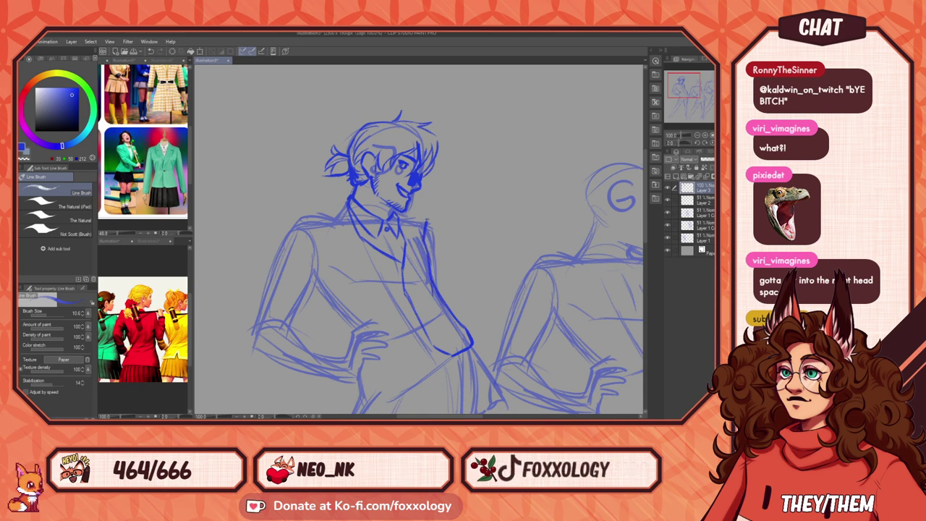
pyautogui.moveTo(427, 220)
pyautogui.mouseDown()
pyautogui.moveTo(387, 212)
pyautogui.moveTo(438, 220)
pyautogui.moveTo(430, 225)
pyautogui.moveTo(437, 283)
pyautogui.mouseUp()
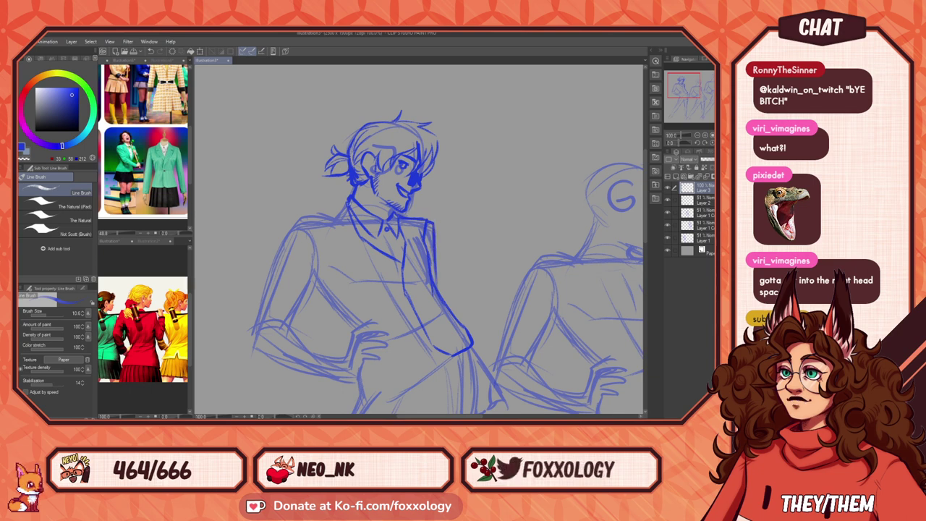
pyautogui.moveTo(350, 204); pyautogui.dragTo(282, 229)
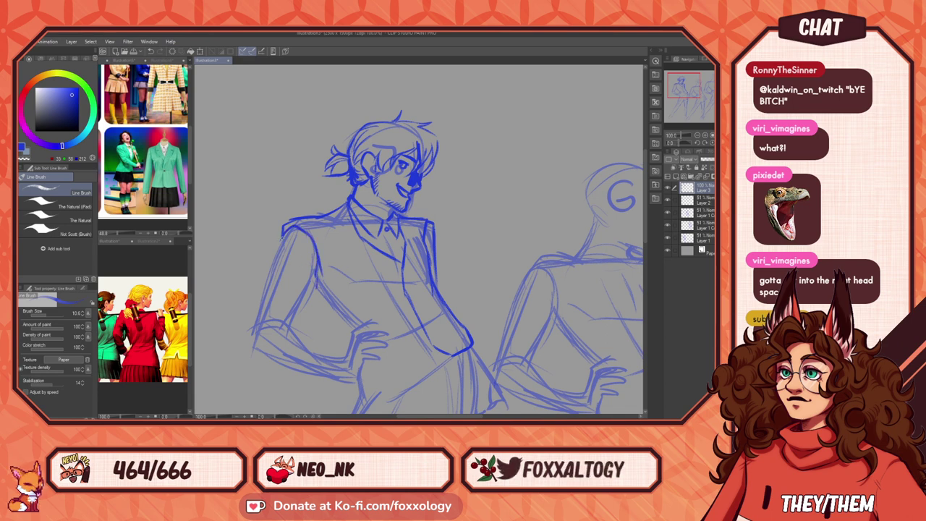
pyautogui.moveTo(284, 235); pyautogui.dragTo(260, 309)
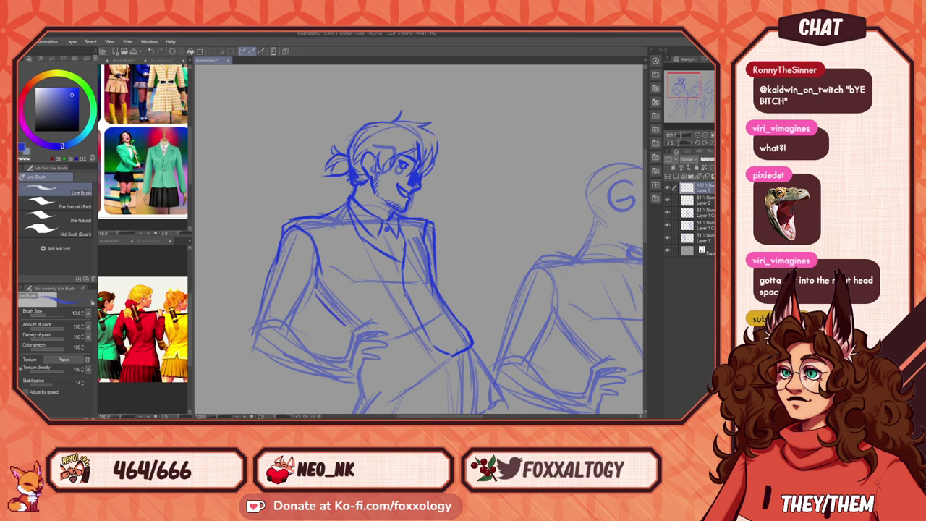
pyautogui.moveTo(349, 333); pyautogui.dragTo(316, 298)
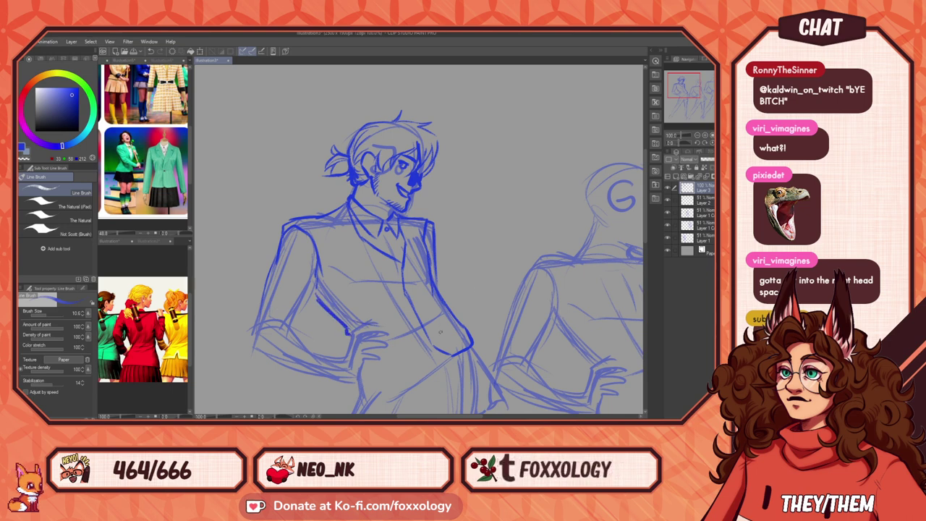
# Step: Draw notched lapels on both sides of the left figure's blazer and a curved hem across the waist
pyautogui.moveTo(406, 293); pyautogui.dragTo(419, 243)
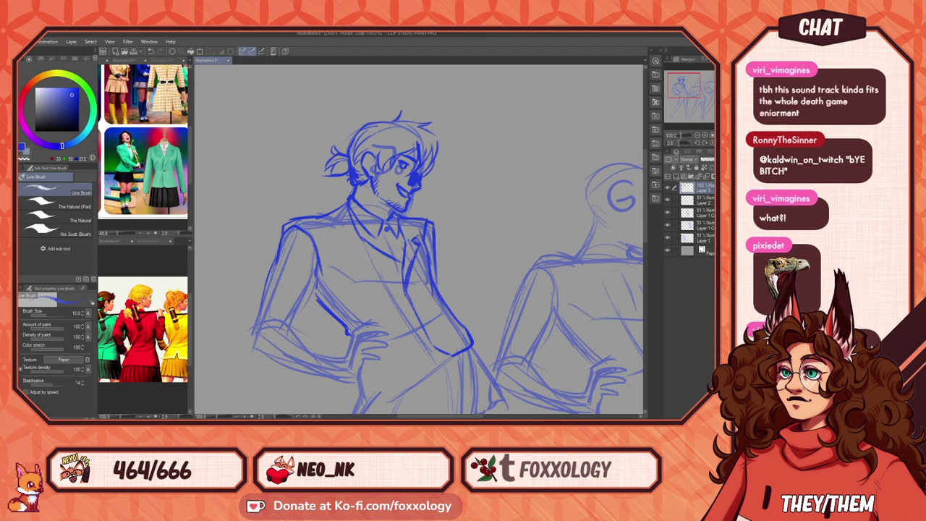
pyautogui.moveTo(347, 205); pyautogui.dragTo(346, 247)
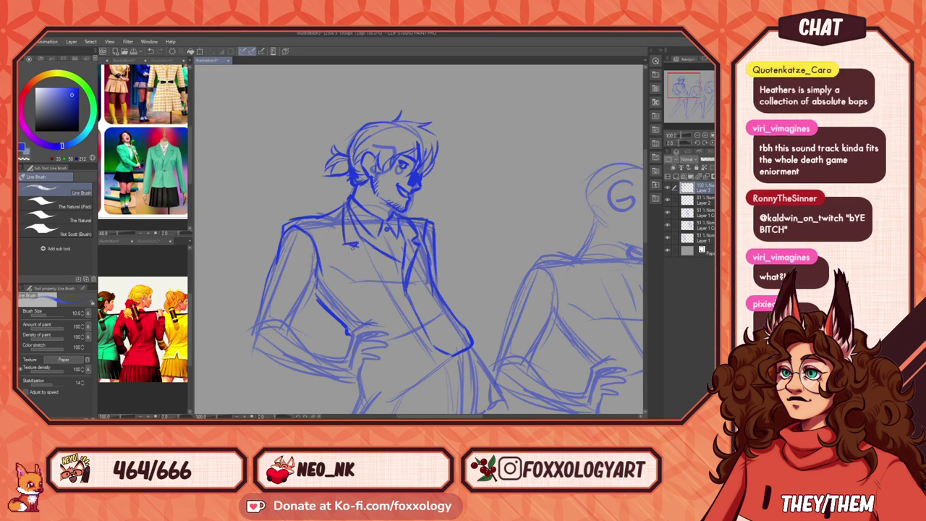
pyautogui.moveTo(354, 247); pyautogui.dragTo(406, 272)
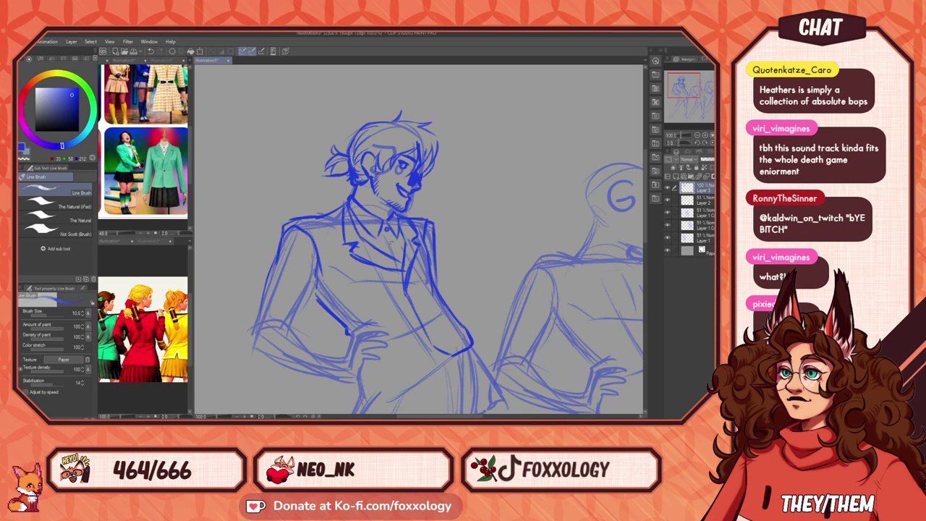
pyautogui.moveTo(496, 267)
pyautogui.mouseDown()
pyautogui.moveTo(516, 306)
pyautogui.moveTo(513, 222)
pyautogui.mouseUp()
pyautogui.moveTo(522, 279); pyautogui.dragTo(483, 291)
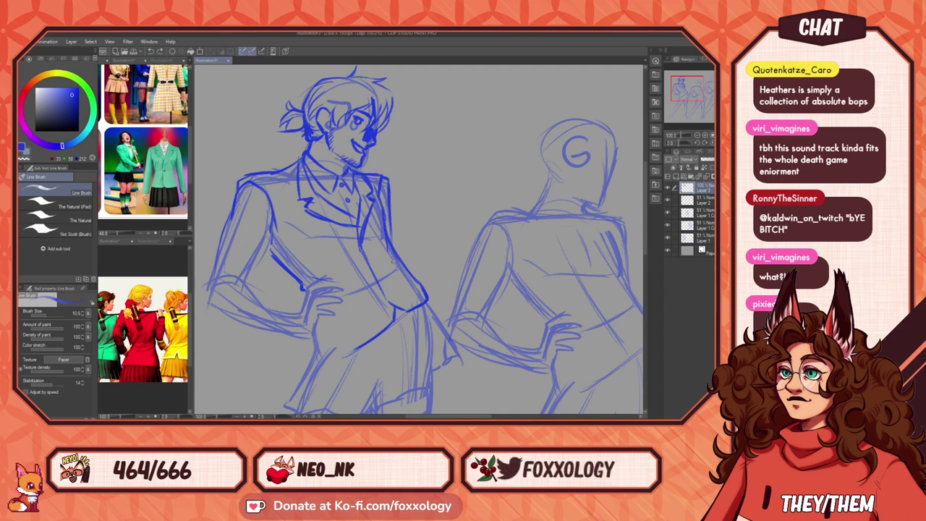
pyautogui.moveTo(395, 313)
pyautogui.mouseDown()
pyautogui.moveTo(366, 327)
pyautogui.moveTo(315, 326)
pyautogui.mouseUp()
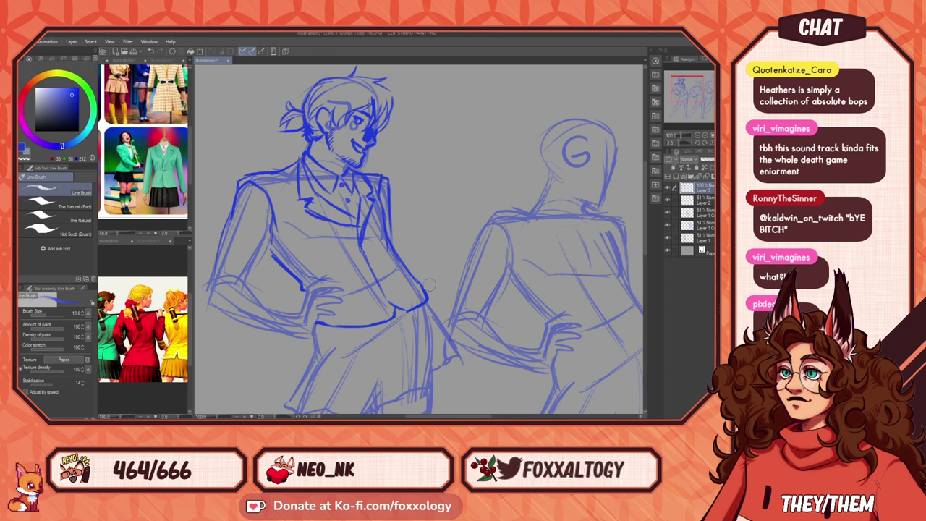
# Step: Draw the left figure's short flared skirt with both sides, a wavy bottom hem and pleat lines
pyautogui.moveTo(398, 322); pyautogui.dragTo(443, 216)
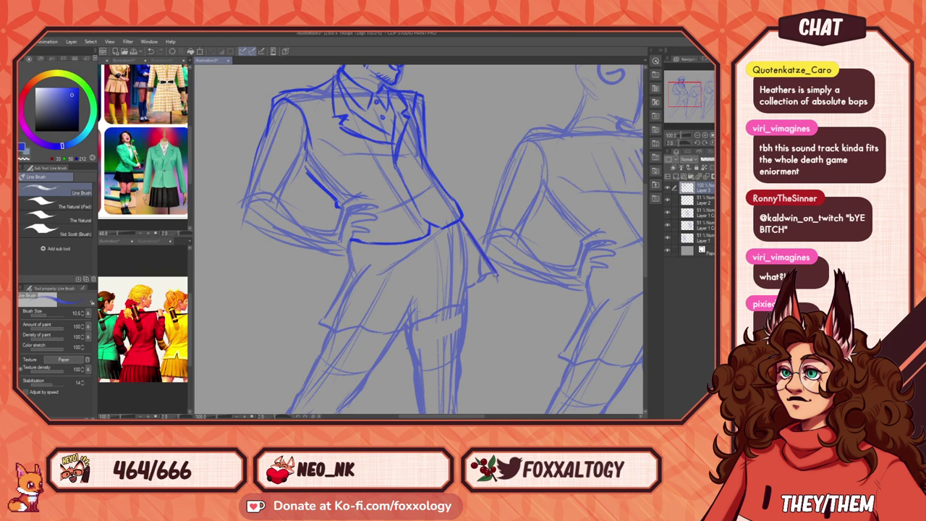
pyautogui.moveTo(497, 273); pyautogui.dragTo(480, 286)
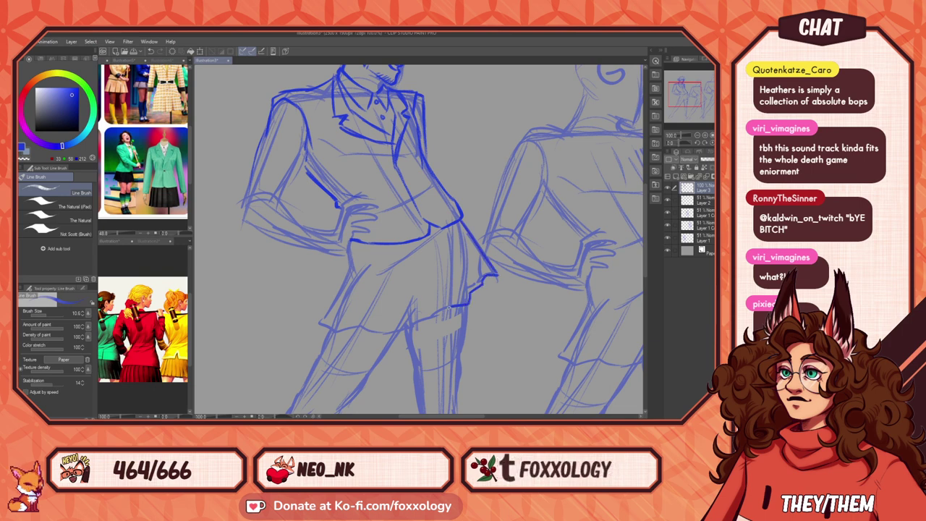
pyautogui.moveTo(445, 310)
pyautogui.mouseDown()
pyautogui.moveTo(409, 329)
pyautogui.moveTo(319, 321)
pyautogui.mouseUp()
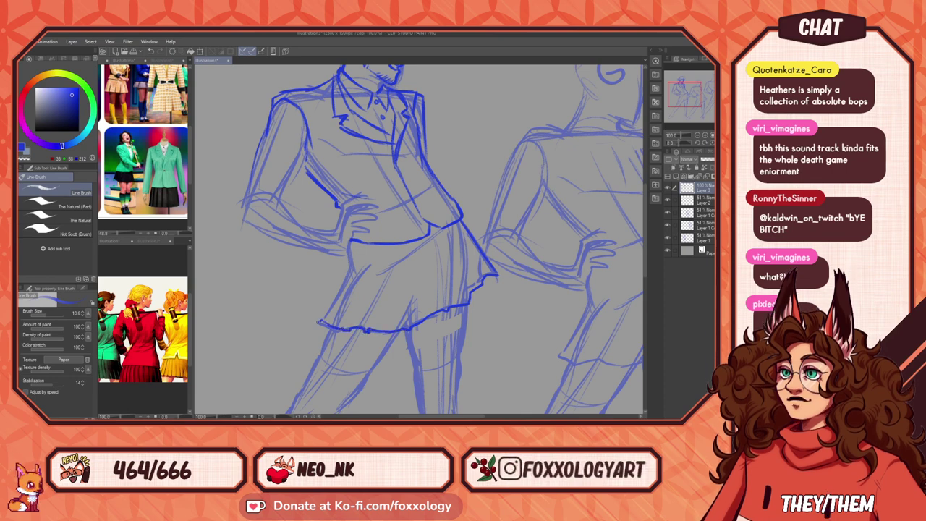
pyautogui.moveTo(319, 319); pyautogui.dragTo(350, 280)
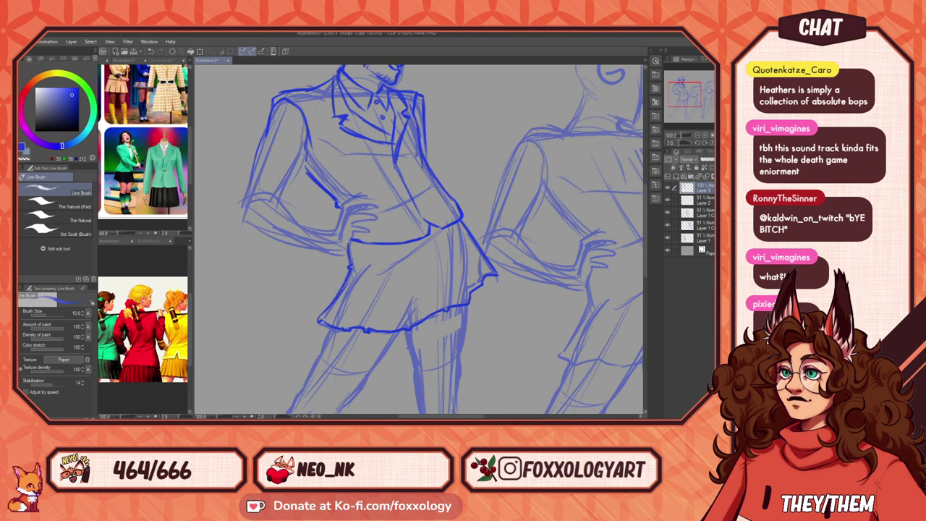
pyautogui.moveTo(350, 252); pyautogui.dragTo(316, 255)
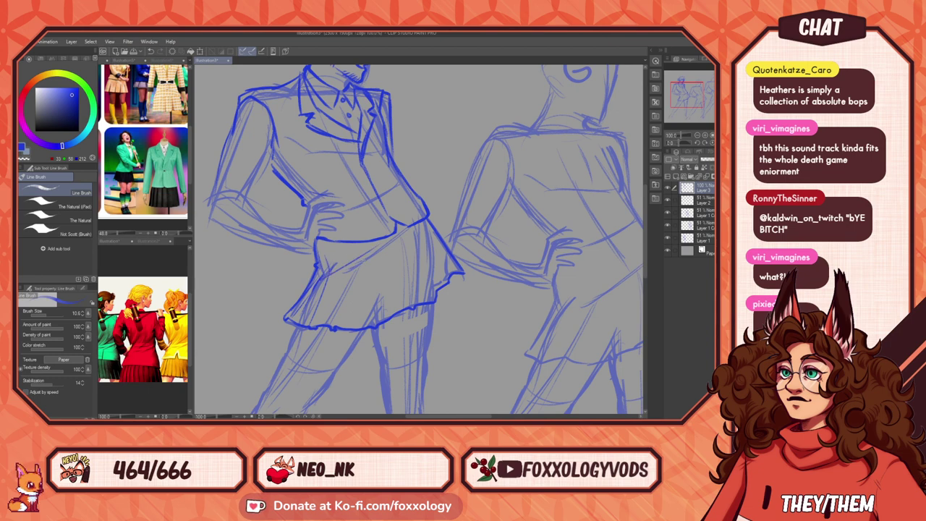
pyautogui.moveTo(507, 263)
pyautogui.mouseDown()
pyautogui.moveTo(486, 250)
pyautogui.moveTo(453, 272)
pyautogui.mouseUp()
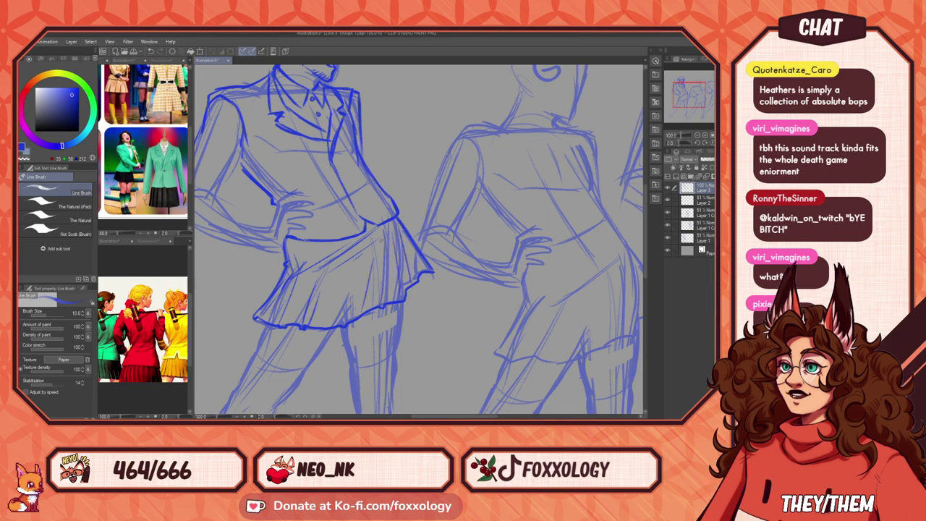
# Step: Erase the ponytail and back hair outline from the left figure's head
pyautogui.moveTo(386, 239)
pyautogui.mouseDown()
pyautogui.moveTo(466, 292)
pyautogui.moveTo(541, 306)
pyautogui.moveTo(459, 283)
pyautogui.moveTo(436, 371)
pyautogui.moveTo(488, 374)
pyautogui.moveTo(484, 366)
pyautogui.moveTo(540, 376)
pyautogui.mouseUp()
pyautogui.moveTo(319, 171)
pyautogui.mouseDown()
pyautogui.moveTo(321, 206)
pyautogui.moveTo(302, 185)
pyautogui.mouseUp()
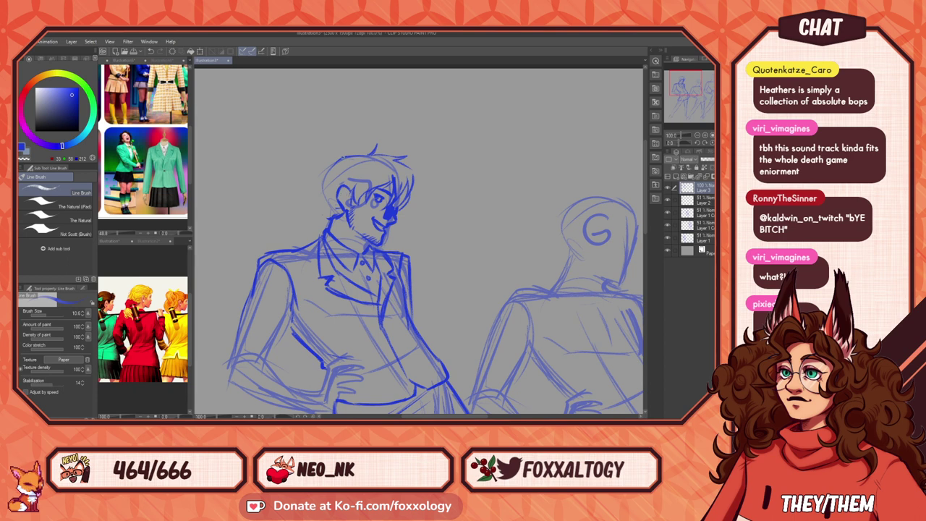
pyautogui.moveTo(327, 171)
pyautogui.mouseDown()
pyautogui.moveTo(315, 191)
pyautogui.moveTo(319, 218)
pyautogui.moveTo(332, 214)
pyautogui.mouseUp()
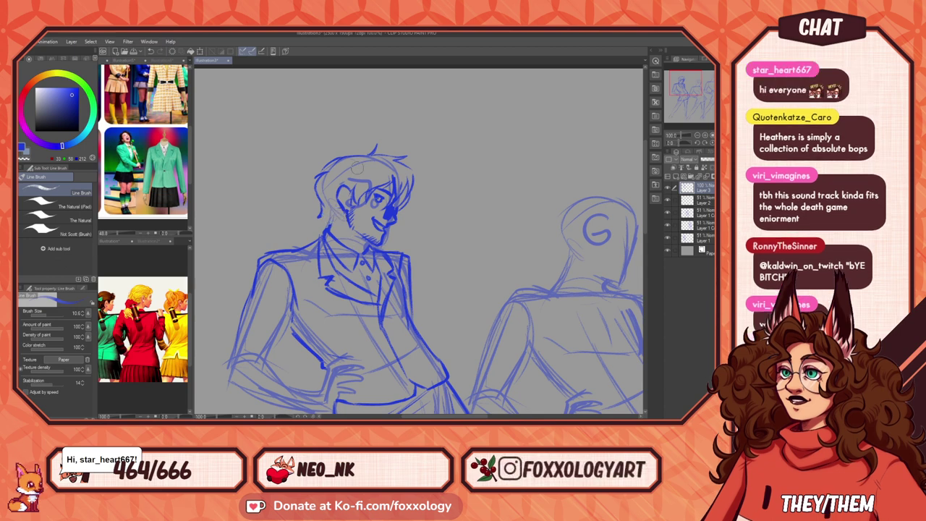
pyautogui.hotkey('ctrl', 'z')
pyautogui.hotkey('ctrl', 'z')
pyautogui.hotkey('ctrl', 'z')
pyautogui.hotkey('ctrl', 'z')
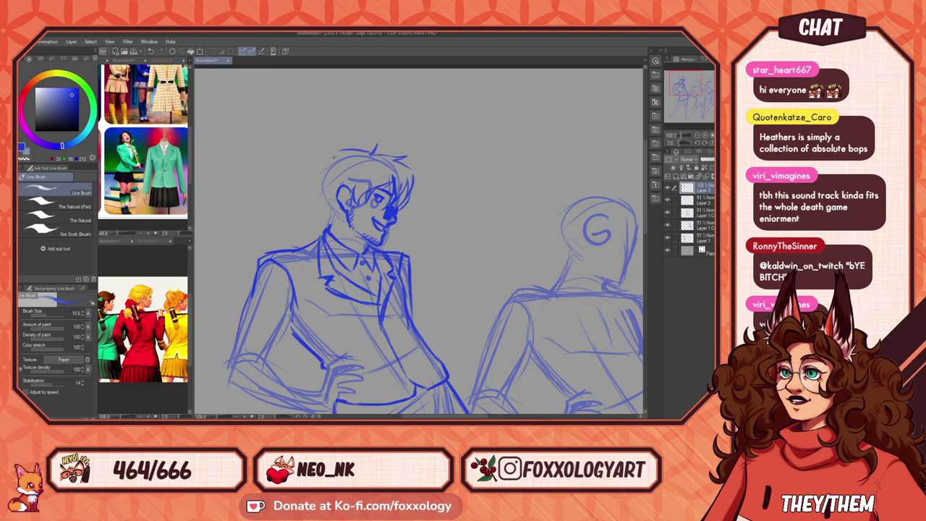
# Step: Redraw the left figure's hair as a short cut, with strands over the ear and a small tuft at the back of the crown
pyautogui.moveTo(331, 153)
pyautogui.mouseDown()
pyautogui.moveTo(317, 188)
pyautogui.moveTo(331, 222)
pyautogui.moveTo(344, 220)
pyautogui.mouseUp()
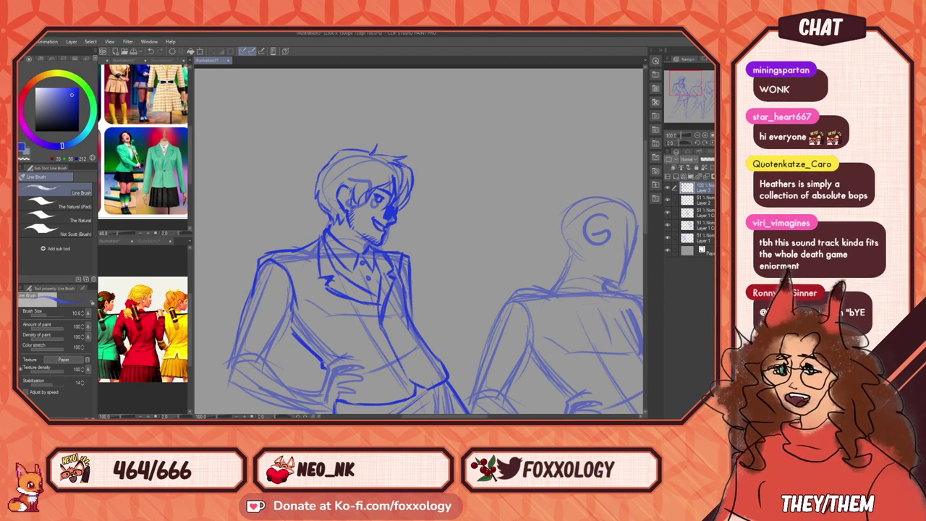
pyautogui.moveTo(348, 193)
pyautogui.mouseDown()
pyautogui.moveTo(339, 203)
pyautogui.moveTo(322, 194)
pyautogui.mouseUp()
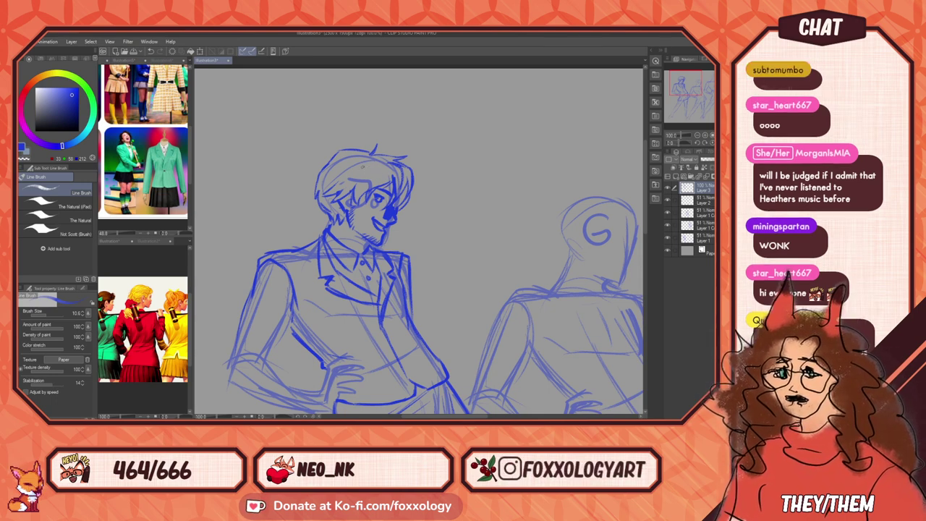
pyautogui.moveTo(500, 212)
pyautogui.mouseDown()
pyautogui.moveTo(440, 221)
pyautogui.moveTo(555, 234)
pyautogui.moveTo(483, 268)
pyautogui.mouseUp()
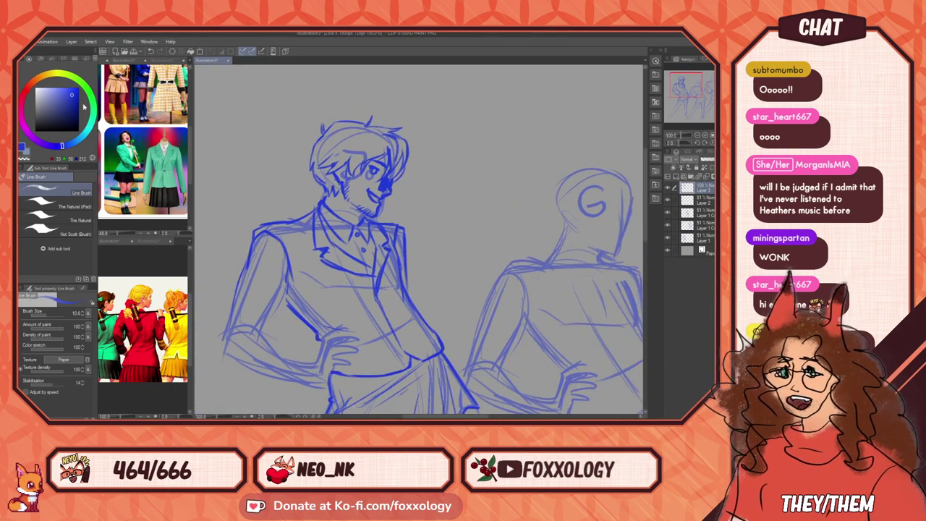
# Step: Open the finished artwork of the two axe-carrying characters and place it in the reference pane, framed on the dark-haired character's face
pyautogui.scroll(-4, 427, 235)
pyautogui.scroll(3, 423, 241)
pyautogui.scroll(-1, 424, 241)
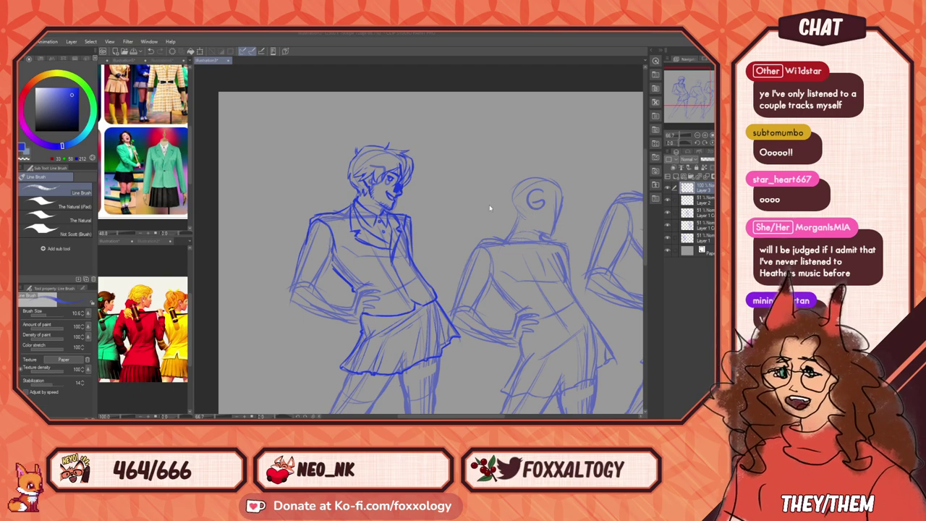
pyautogui.doubleClick(471, 232)
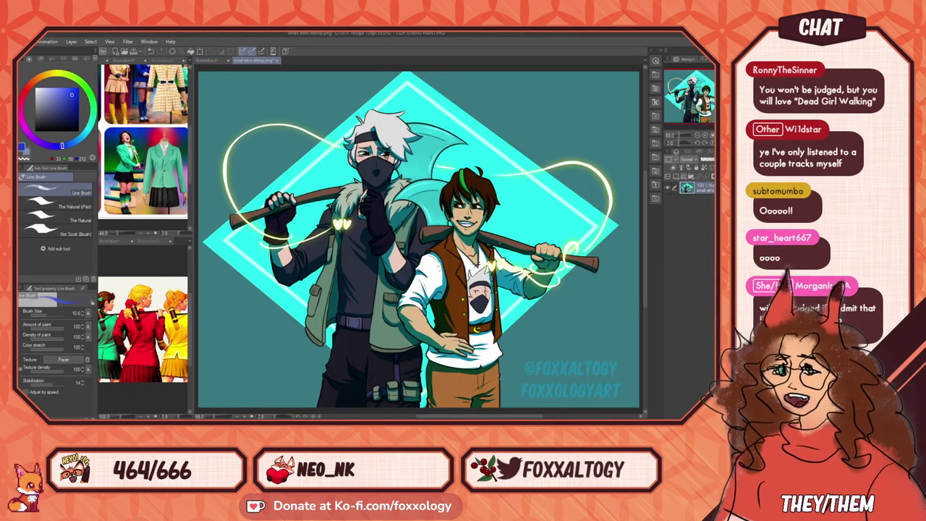
pyautogui.scroll(2, 532, 195)
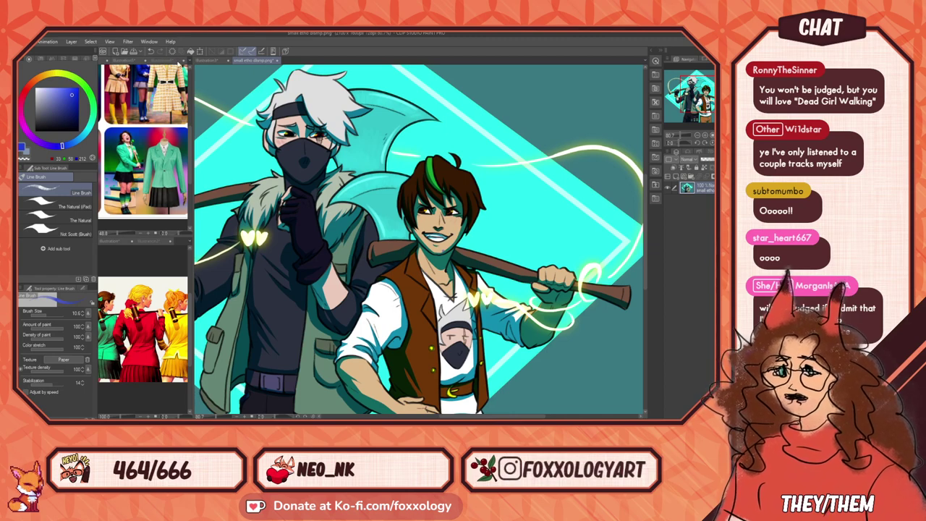
pyautogui.moveTo(178, 64); pyautogui.dragTo(167, 61)
pyautogui.scroll(-1, 143, 148)
pyautogui.moveTo(138, 159); pyautogui.dragTo(150, 147)
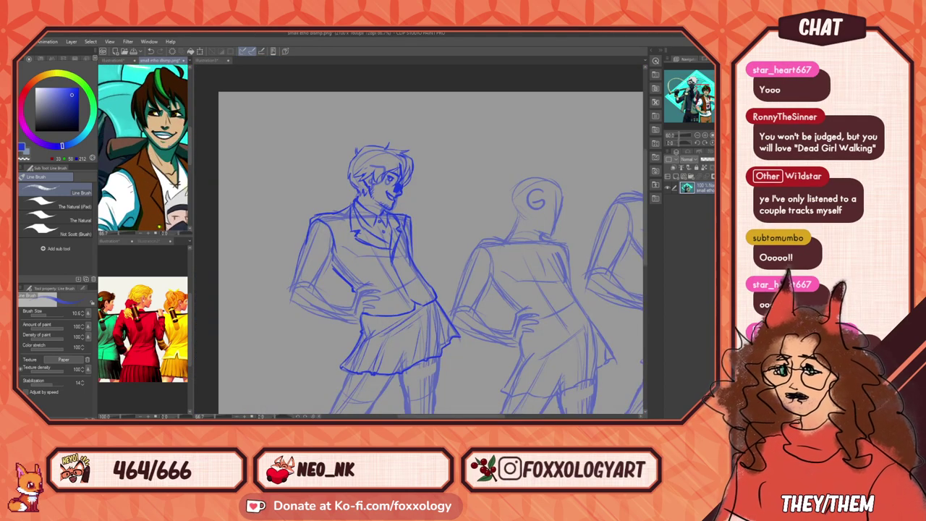
pyautogui.moveTo(171, 105); pyautogui.dragTo(151, 123)
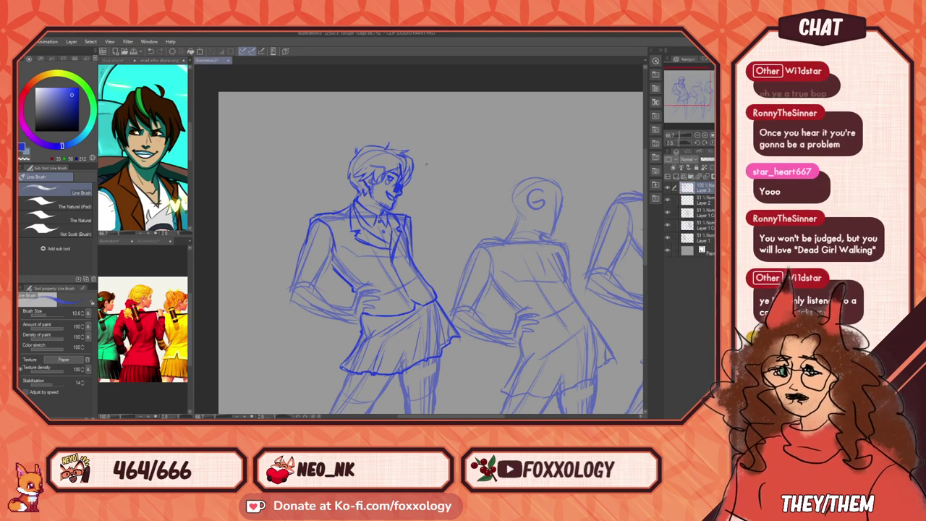
# Step: Redraw the back of the left figure's hair with a fuller, choppy outline reaching the nape
pyautogui.moveTo(432, 238)
pyautogui.mouseDown()
pyautogui.moveTo(428, 262)
pyautogui.moveTo(463, 264)
pyautogui.mouseUp()
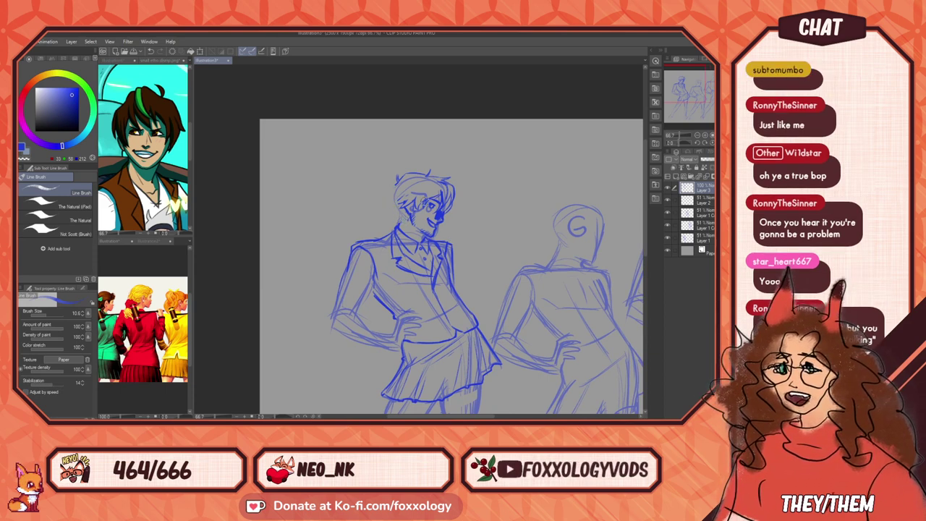
pyautogui.moveTo(398, 180); pyautogui.dragTo(391, 209)
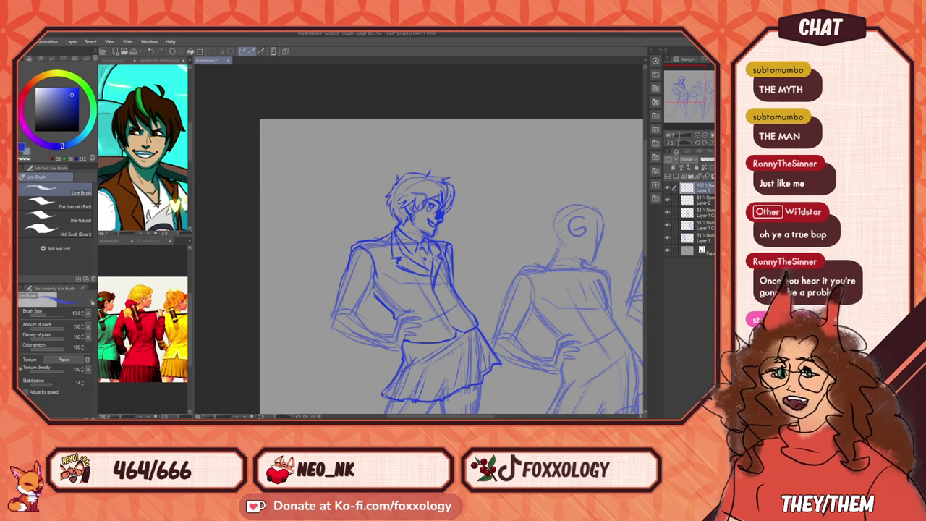
pyautogui.moveTo(490, 204); pyautogui.dragTo(472, 217)
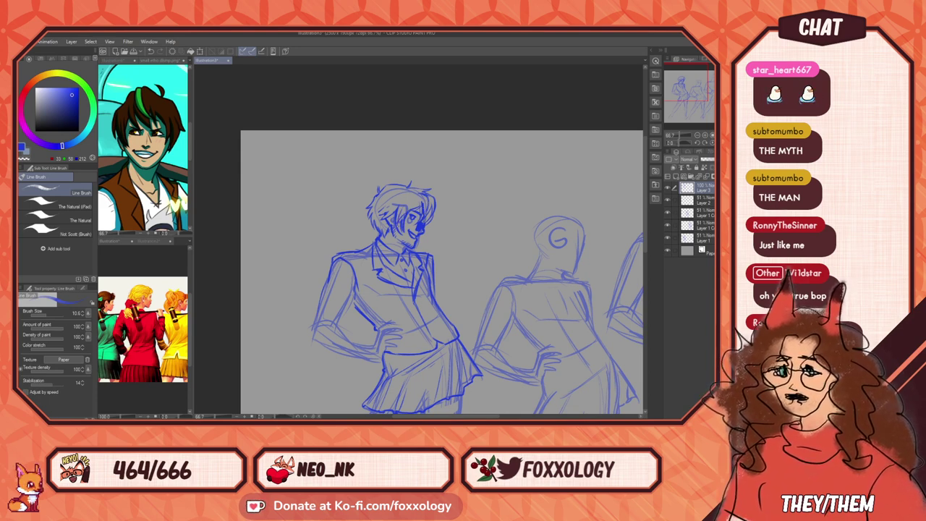
# Step: Show the stage photo of the three performers in the reference pane and frame the canvas on the middle figure
pyautogui.moveTo(487, 229)
pyautogui.mouseDown()
pyautogui.moveTo(456, 243)
pyautogui.moveTo(490, 235)
pyautogui.mouseUp()
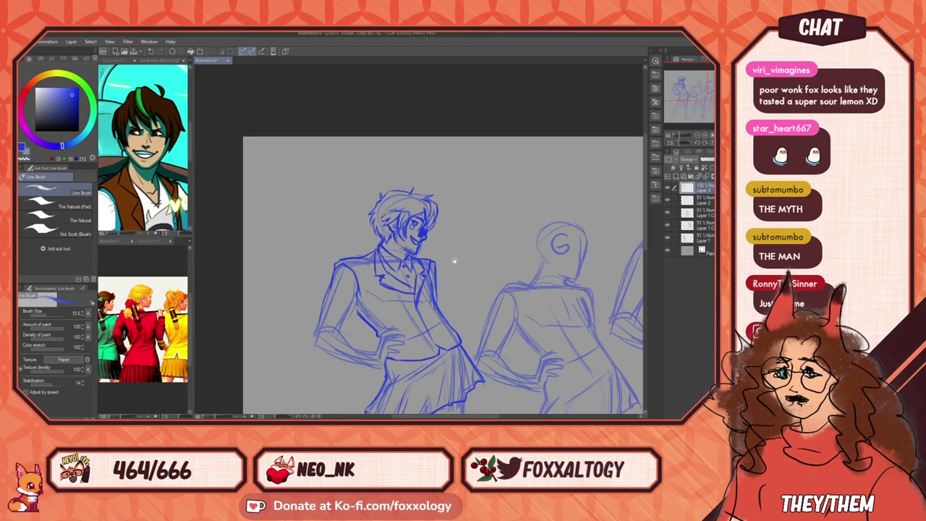
pyautogui.moveTo(444, 271); pyautogui.dragTo(391, 198)
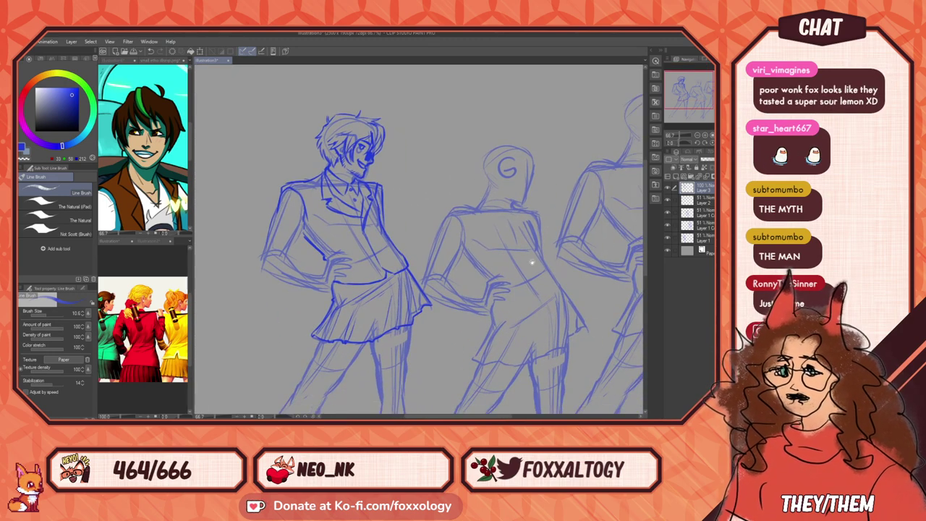
pyautogui.moveTo(532, 264); pyautogui.dragTo(502, 241)
pyautogui.scroll(2, 502, 240)
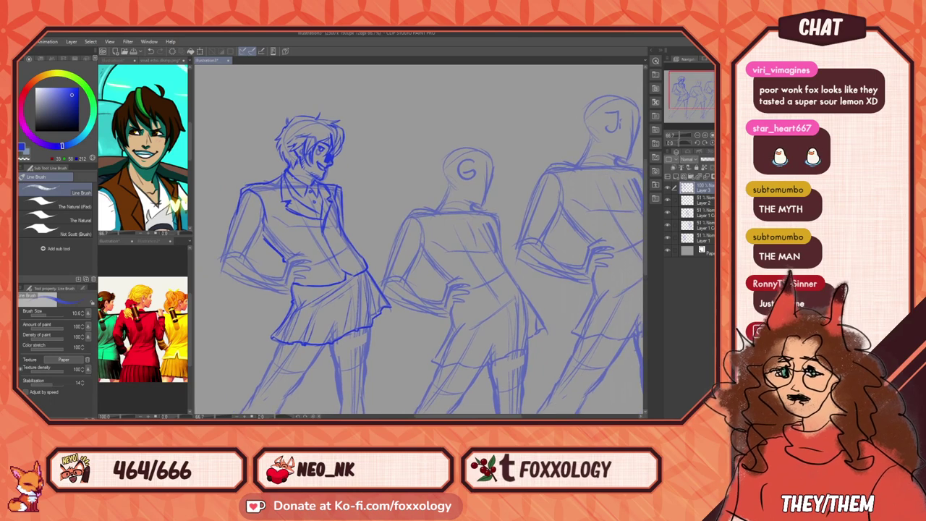
pyautogui.click(120, 63)
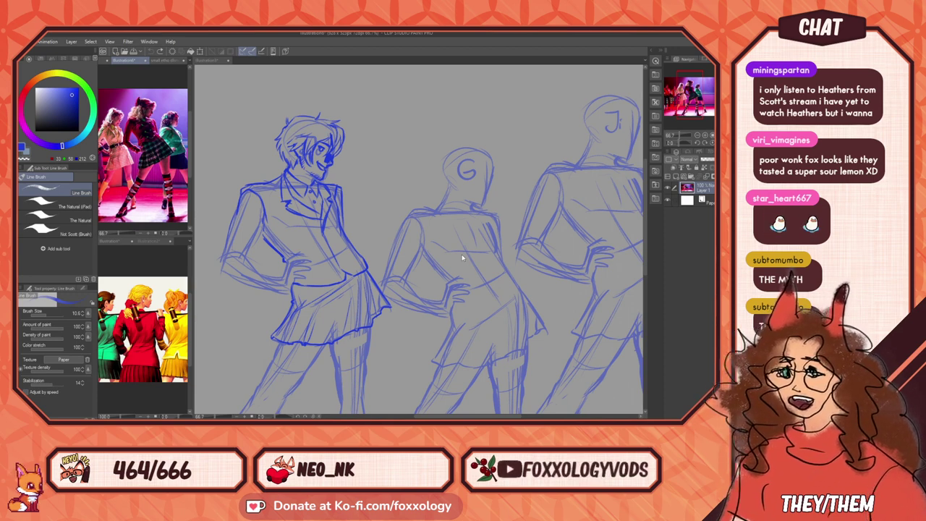
# Step: Sketch a tufted hair top and swept fringe on the middle figure's head, and hide the letter guide on Layer 2
pyautogui.click(490, 164)
pyautogui.moveTo(513, 180); pyautogui.dragTo(466, 175)
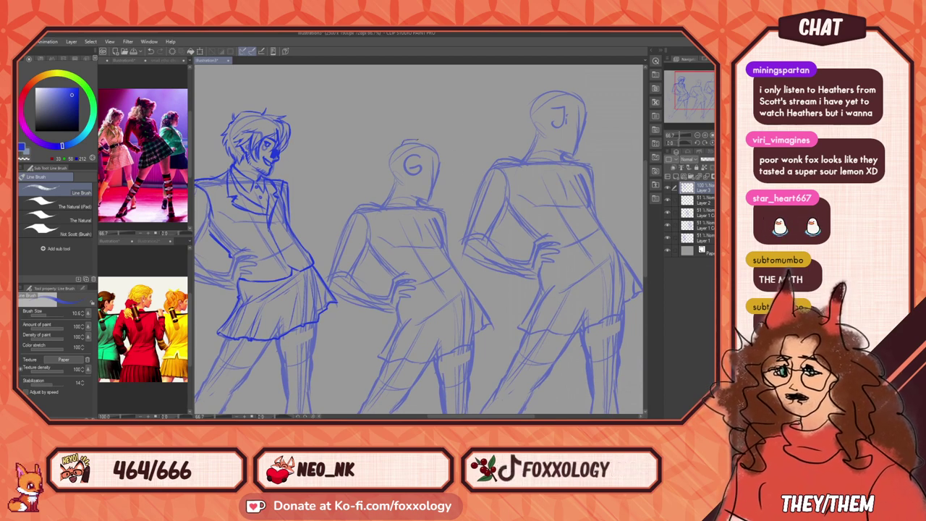
pyautogui.moveTo(419, 140)
pyautogui.mouseDown()
pyautogui.moveTo(431, 134)
pyautogui.moveTo(449, 168)
pyautogui.mouseUp()
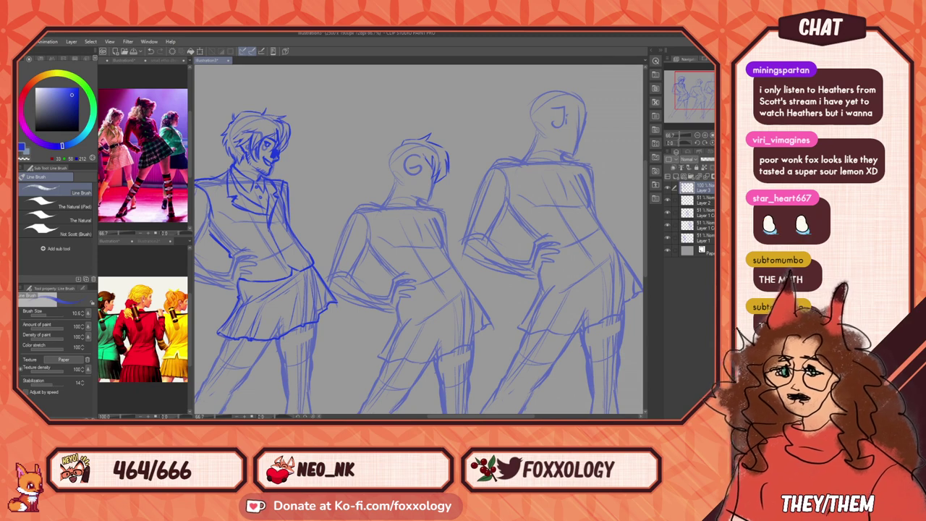
pyautogui.click(667, 201)
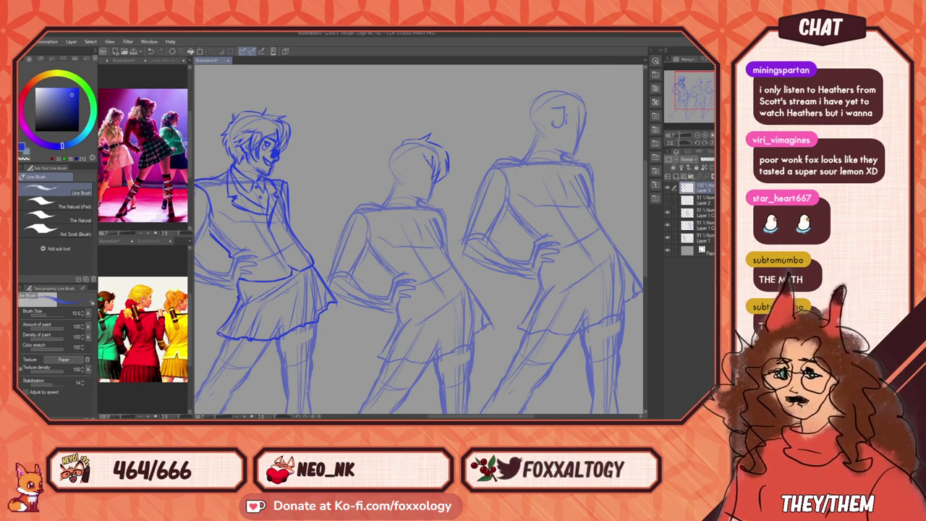
# Step: Sketch the middle figure's sideburn, nose, mouth and jaw as a face turned in profile
pyautogui.moveTo(419, 165); pyautogui.dragTo(418, 185)
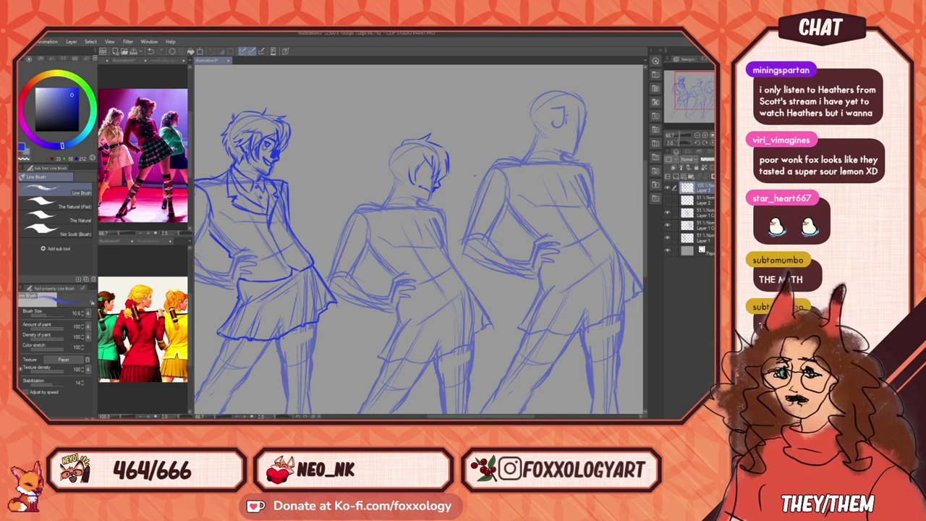
pyautogui.moveTo(465, 207); pyautogui.dragTo(458, 271)
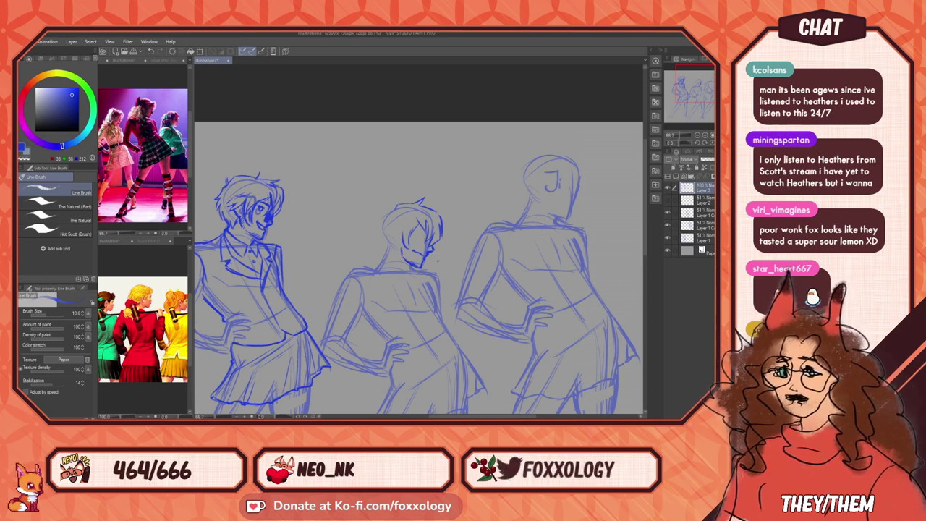
pyautogui.hotkey('ctrl', 'z')
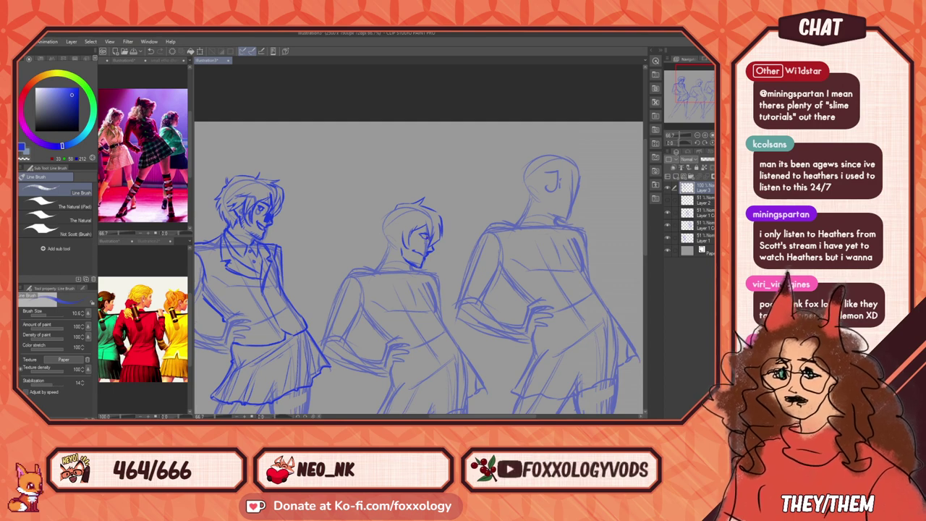
pyautogui.moveTo(476, 266); pyautogui.dragTo(448, 299)
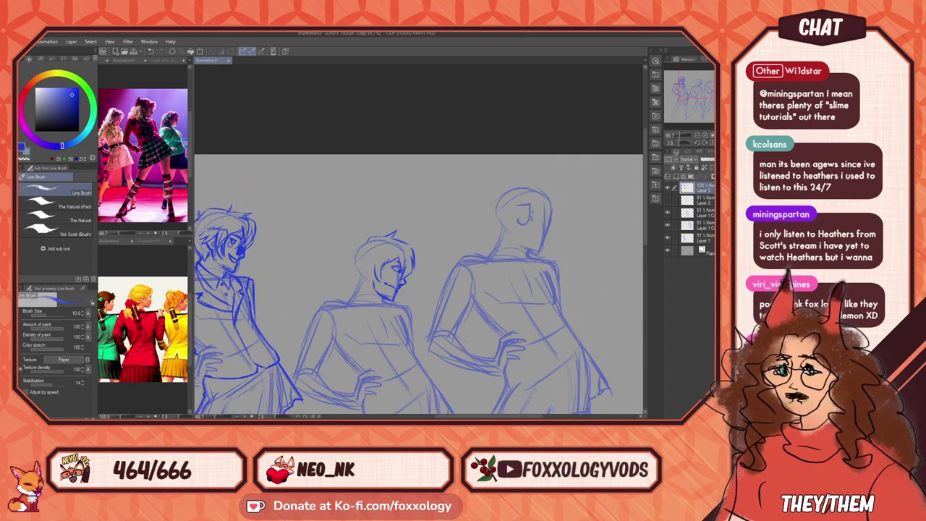
pyautogui.moveTo(458, 279); pyautogui.dragTo(473, 217)
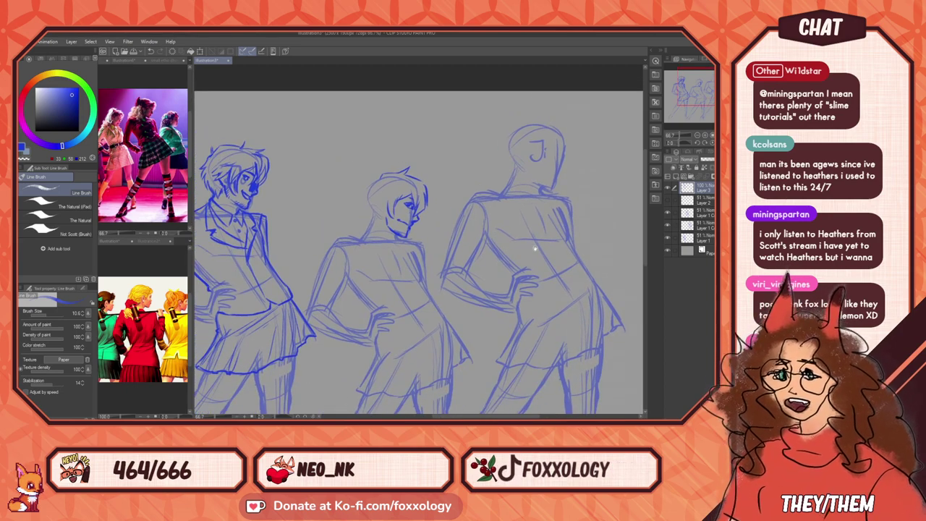
pyautogui.moveTo(487, 256); pyautogui.dragTo(534, 283)
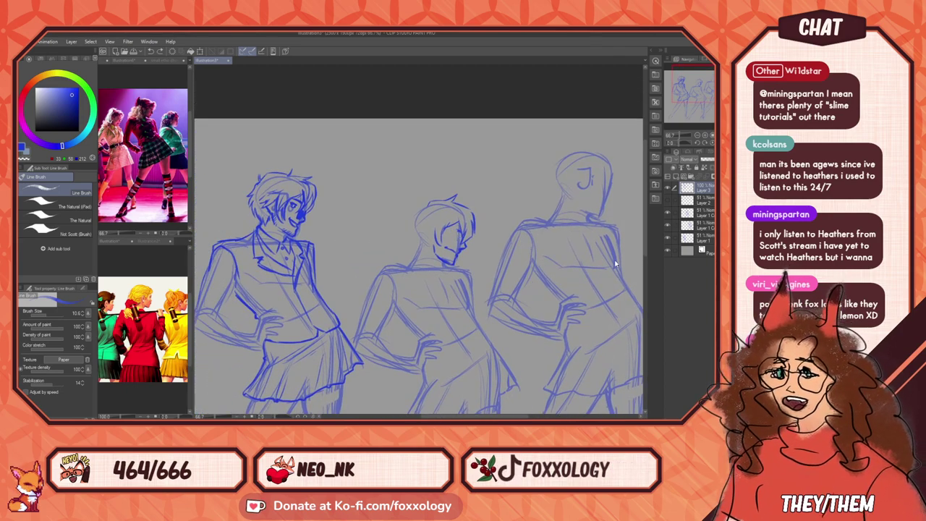
# Step: Erase the middle figure's front fringe and redraw the forehead, brow and nose profile, adding an eye and eyebrow
pyautogui.click(705, 136)
pyautogui.click(705, 136)
pyautogui.click(704, 136)
pyautogui.moveTo(579, 232); pyautogui.dragTo(438, 280)
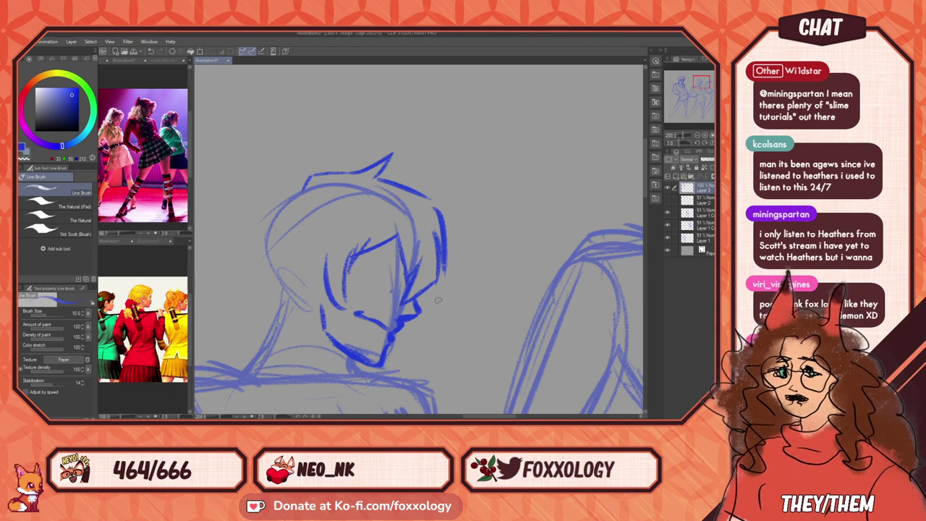
pyautogui.moveTo(411, 295); pyautogui.dragTo(443, 248)
pyautogui.moveTo(415, 255)
pyautogui.mouseDown()
pyautogui.moveTo(406, 239)
pyautogui.moveTo(440, 219)
pyautogui.mouseUp()
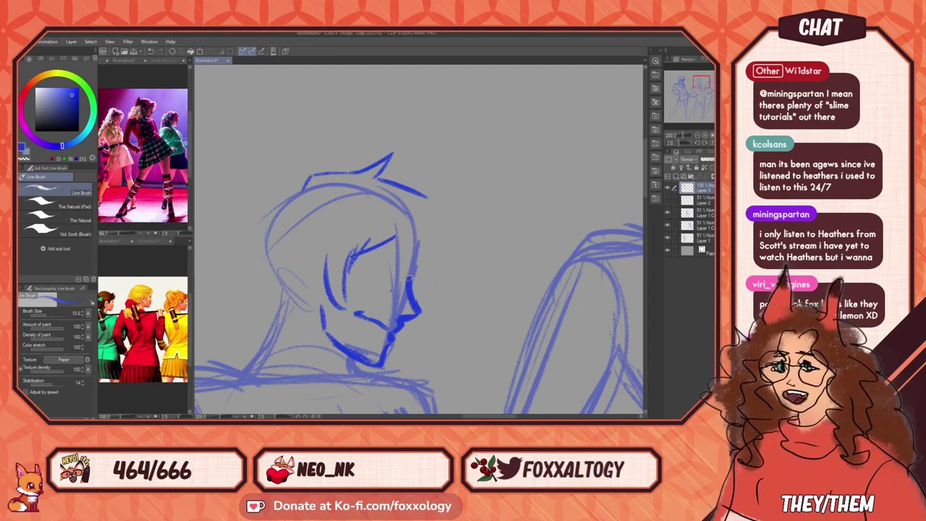
pyautogui.moveTo(417, 270); pyautogui.dragTo(419, 233)
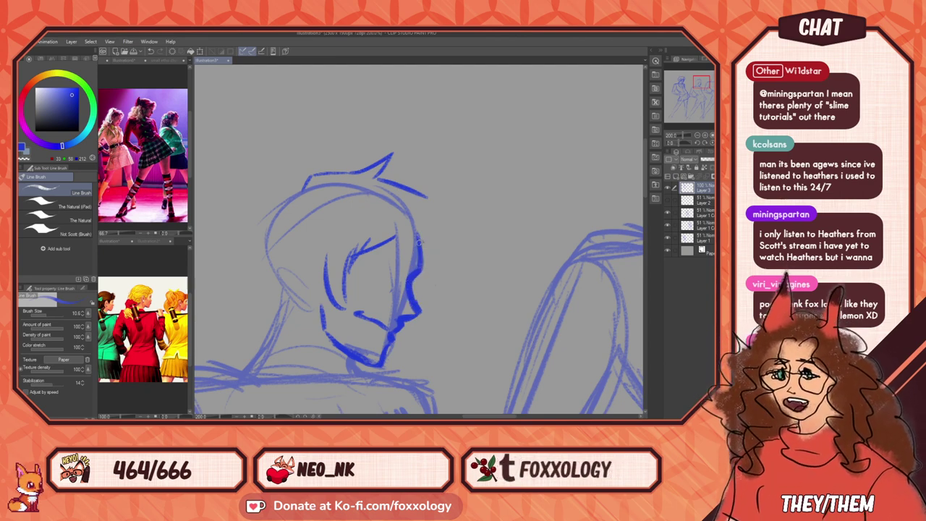
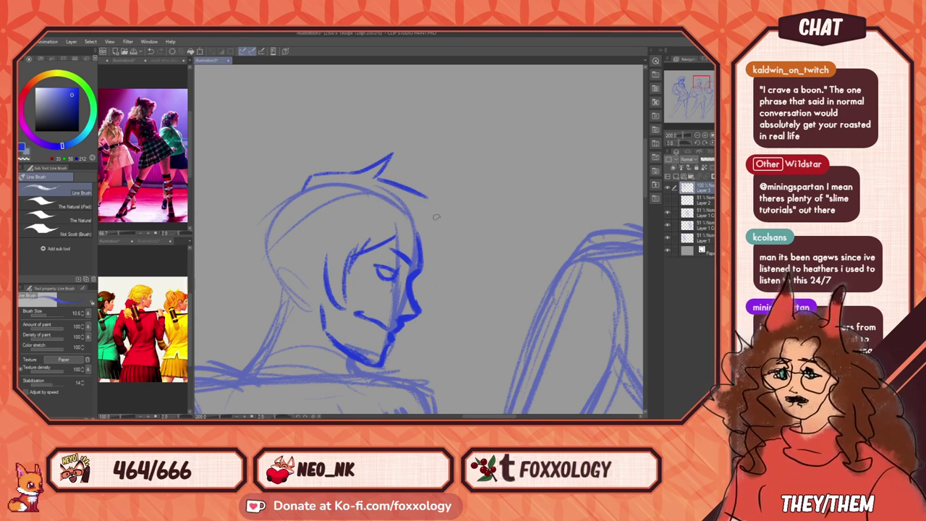
# Step: Draw the middle figure's spiky fringe over the forehead, a curved tuft on the crown and the back hair outline
pyautogui.moveTo(395, 225)
pyautogui.mouseDown()
pyautogui.moveTo(421, 276)
pyautogui.moveTo(412, 264)
pyautogui.moveTo(416, 292)
pyautogui.moveTo(431, 270)
pyautogui.moveTo(427, 296)
pyautogui.moveTo(446, 254)
pyautogui.moveTo(471, 252)
pyautogui.moveTo(459, 212)
pyautogui.mouseUp()
pyautogui.moveTo(459, 212); pyautogui.dragTo(407, 190)
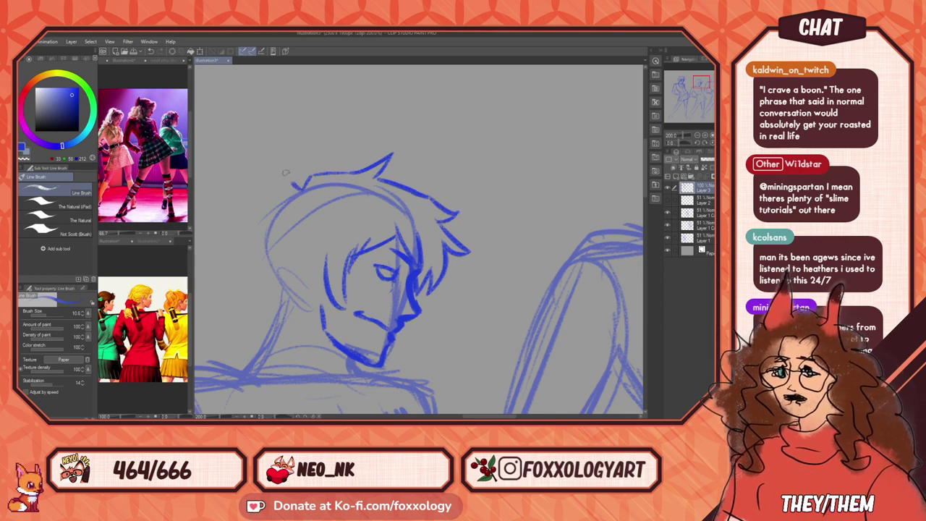
pyautogui.moveTo(280, 189); pyautogui.dragTo(290, 155)
pyautogui.moveTo(290, 155)
pyautogui.mouseDown()
pyautogui.moveTo(278, 176)
pyautogui.moveTo(298, 194)
pyautogui.mouseUp()
pyautogui.moveTo(248, 217)
pyautogui.mouseDown()
pyautogui.moveTo(273, 279)
pyautogui.moveTo(254, 296)
pyautogui.moveTo(274, 290)
pyautogui.moveTo(288, 320)
pyautogui.mouseUp()
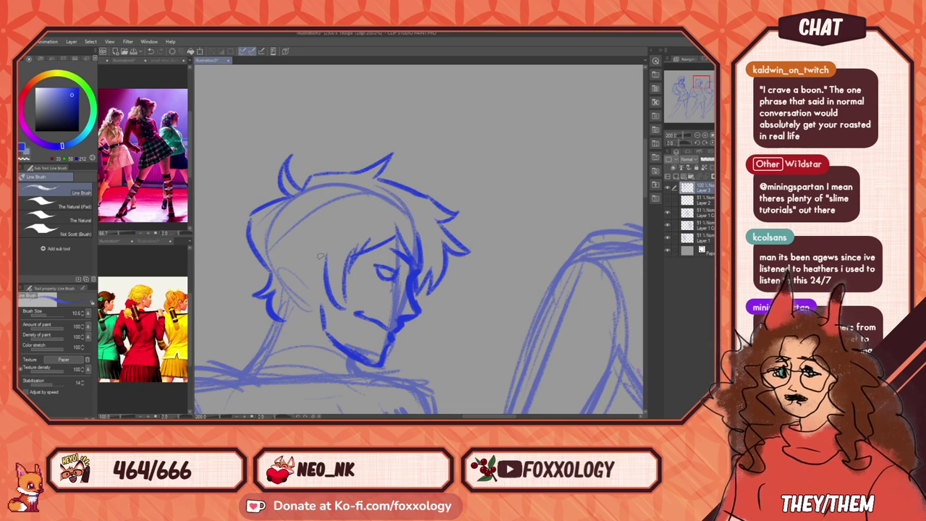
# Step: Draw the middle figure's ear and add pointed hair strands at the nape and back of the head
pyautogui.moveTo(322, 258); pyautogui.dragTo(301, 241)
pyautogui.moveTo(297, 247); pyautogui.dragTo(324, 314)
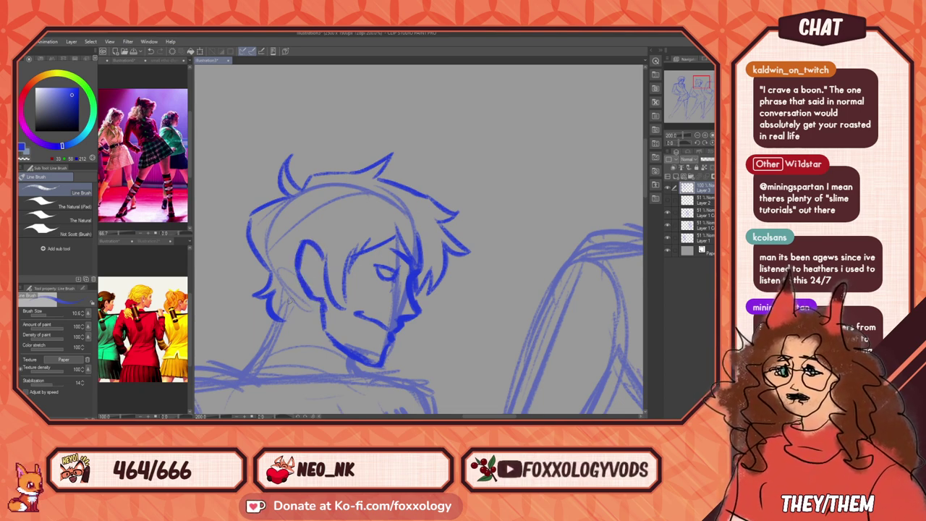
pyautogui.moveTo(299, 284)
pyautogui.mouseDown()
pyautogui.moveTo(294, 317)
pyautogui.moveTo(282, 320)
pyautogui.mouseUp()
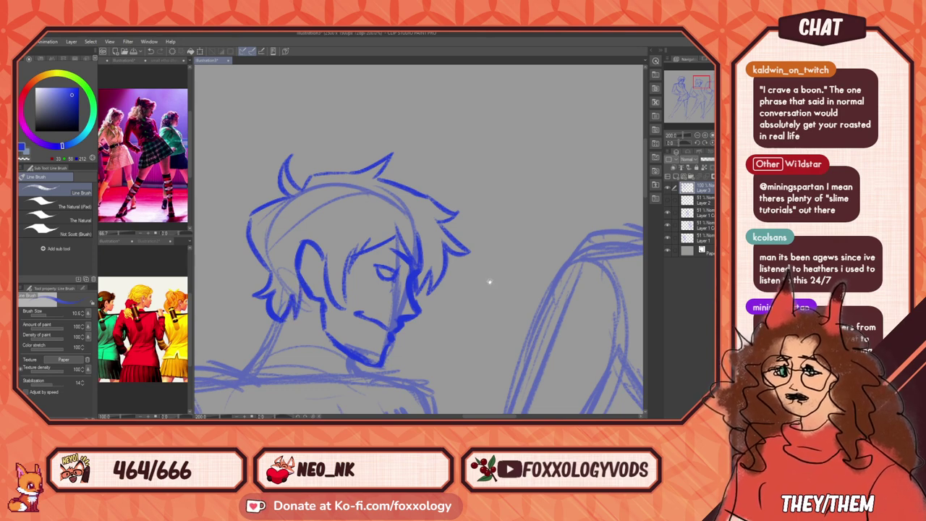
pyautogui.moveTo(490, 281); pyautogui.dragTo(516, 291)
pyautogui.moveTo(288, 253); pyautogui.dragTo(292, 227)
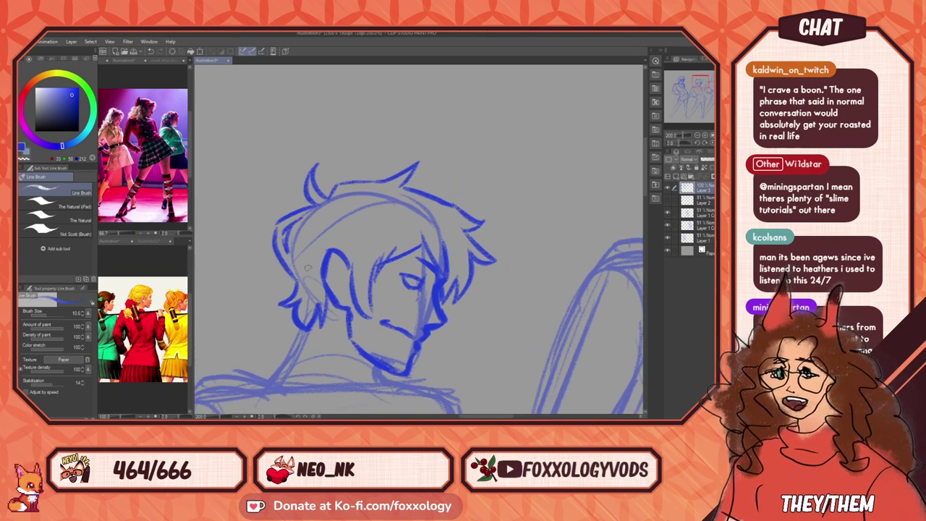
# Step: Add the pupil and a darker upper lid to the middle figure's eye
pyautogui.moveTo(499, 275)
pyautogui.mouseDown()
pyautogui.moveTo(459, 234)
pyautogui.moveTo(438, 272)
pyautogui.mouseUp()
pyautogui.moveTo(348, 277); pyautogui.dragTo(343, 273)
pyautogui.moveTo(417, 312)
pyautogui.mouseDown()
pyautogui.moveTo(558, 235)
pyautogui.moveTo(518, 249)
pyautogui.mouseUp()
pyautogui.click(705, 136)
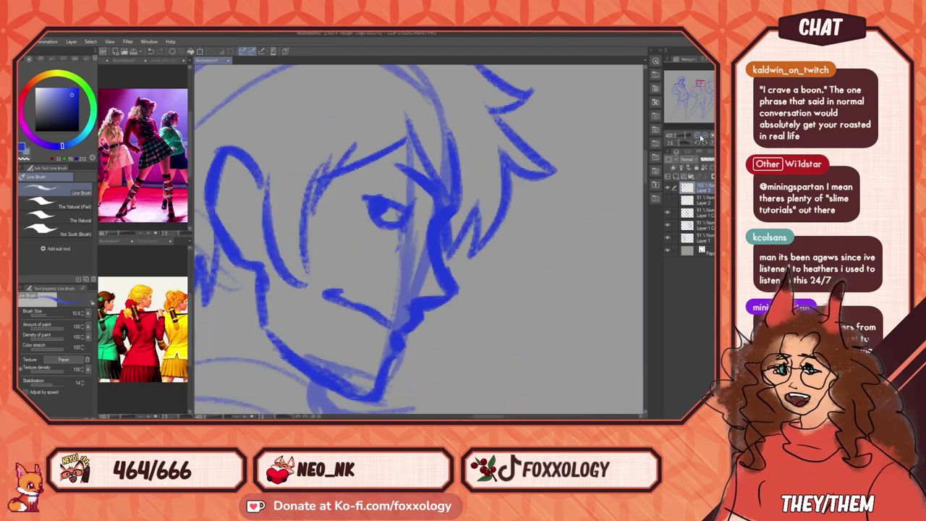
pyautogui.click(698, 136)
pyautogui.click(698, 136)
pyautogui.moveTo(392, 327); pyautogui.dragTo(412, 271)
pyautogui.moveTo(470, 258); pyautogui.dragTo(427, 306)
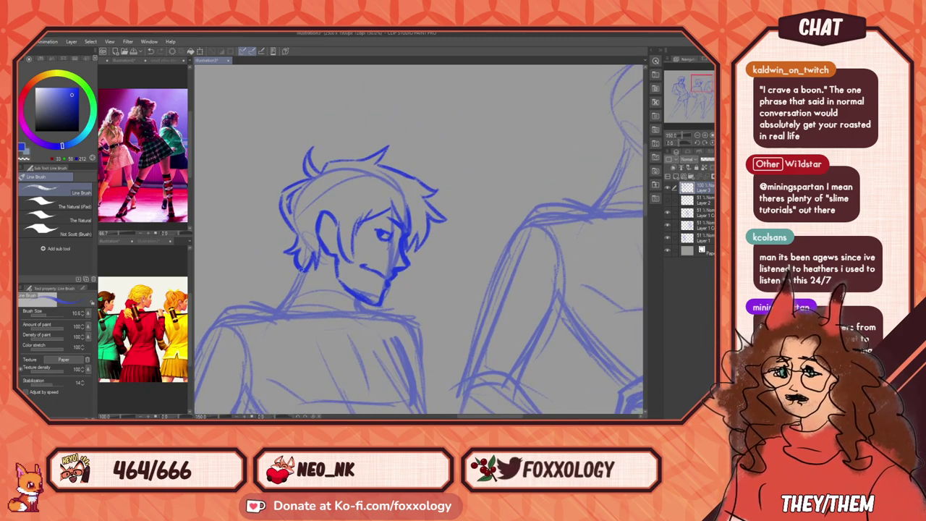
# Step: Bring up the costume collage in the reference pane, framed on the red and blue blazer outfits
pyautogui.click(139, 61)
pyautogui.click(166, 61)
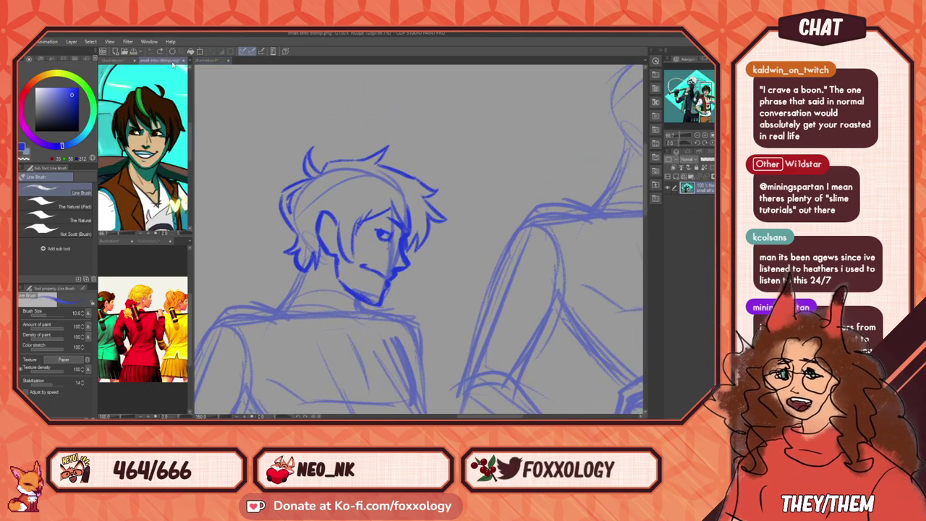
pyautogui.click(126, 62)
pyautogui.click(180, 62)
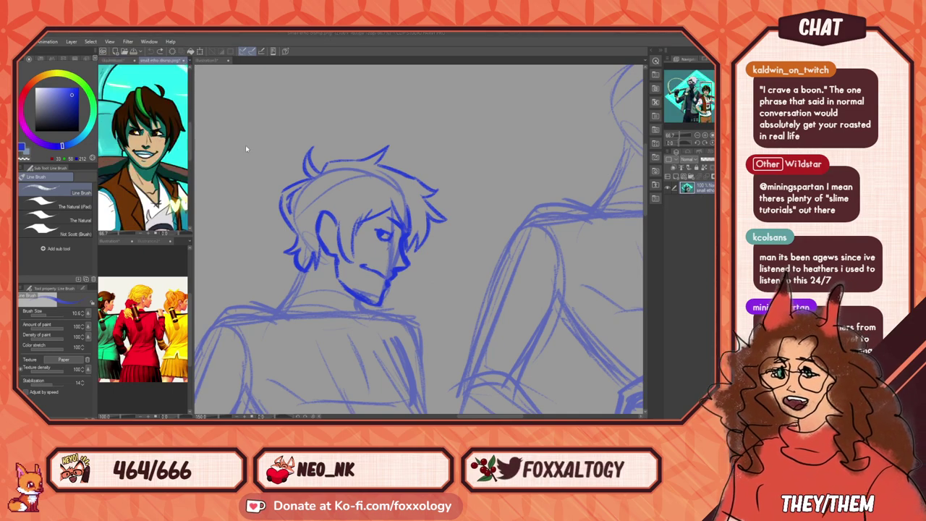
pyautogui.hotkey('ctrl', 'w')
pyautogui.hotkey('ctrl', 'Tab')
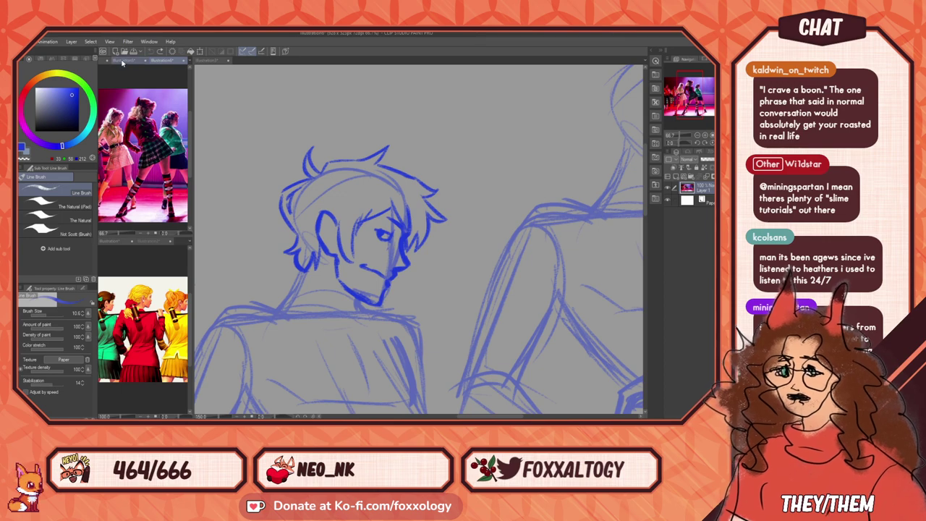
pyautogui.moveTo(103, 200); pyautogui.dragTo(174, 181)
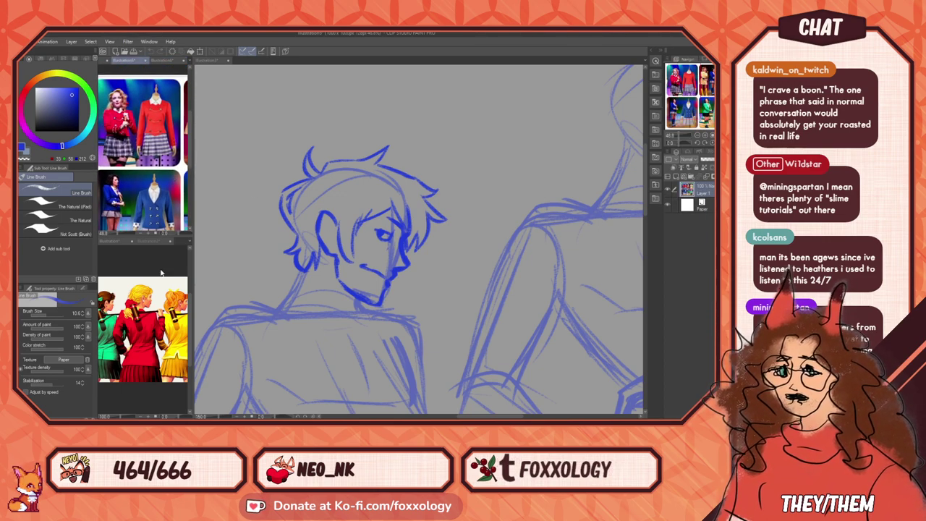
pyautogui.hotkey('ctrl', 'Tab')
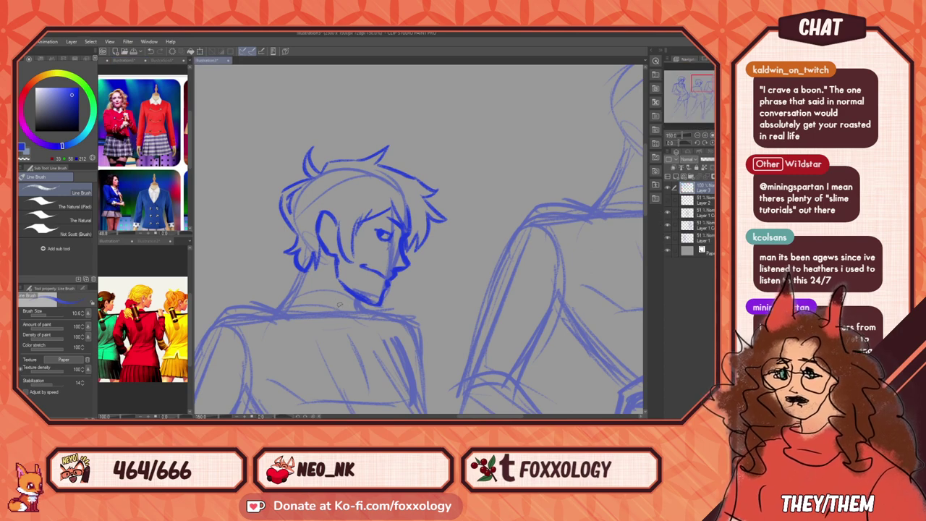
# Step: Draw the middle figure's pointed shirt collar around the neck, with a small knot between the collar points
pyautogui.moveTo(329, 328); pyautogui.dragTo(326, 334)
pyautogui.moveTo(301, 286)
pyautogui.mouseDown()
pyautogui.moveTo(324, 298)
pyautogui.moveTo(285, 303)
pyautogui.moveTo(326, 333)
pyautogui.mouseUp()
pyautogui.moveTo(351, 305); pyautogui.dragTo(374, 324)
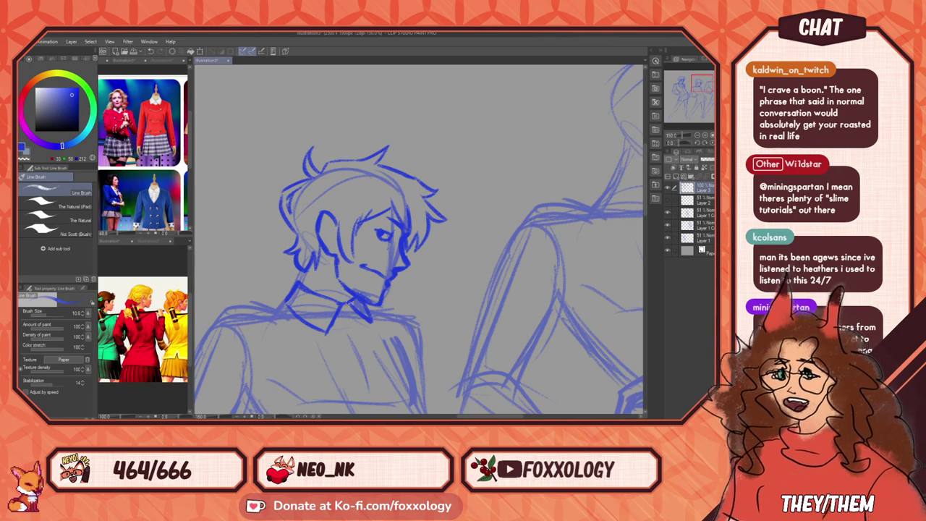
pyautogui.moveTo(344, 301)
pyautogui.mouseDown()
pyautogui.moveTo(355, 310)
pyautogui.moveTo(352, 275)
pyautogui.mouseUp()
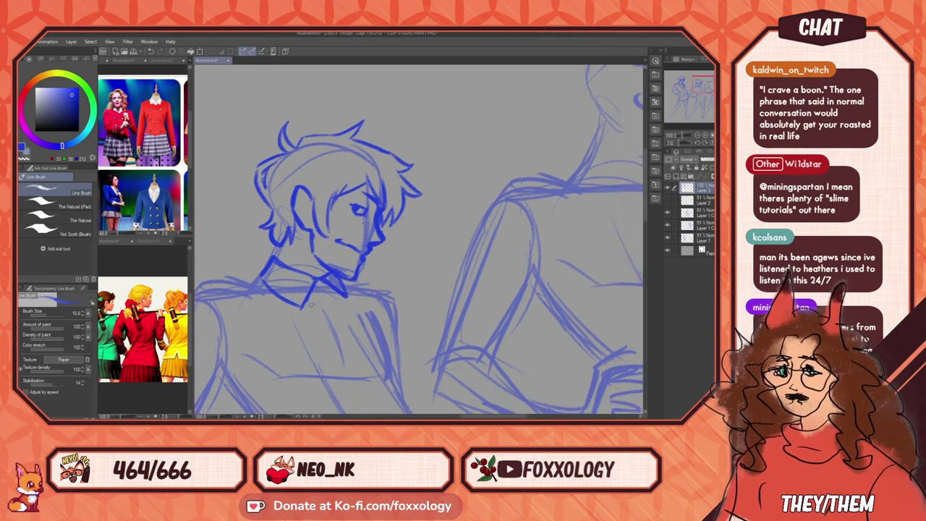
pyautogui.moveTo(309, 303)
pyautogui.mouseDown()
pyautogui.moveTo(335, 310)
pyautogui.moveTo(342, 296)
pyautogui.mouseUp()
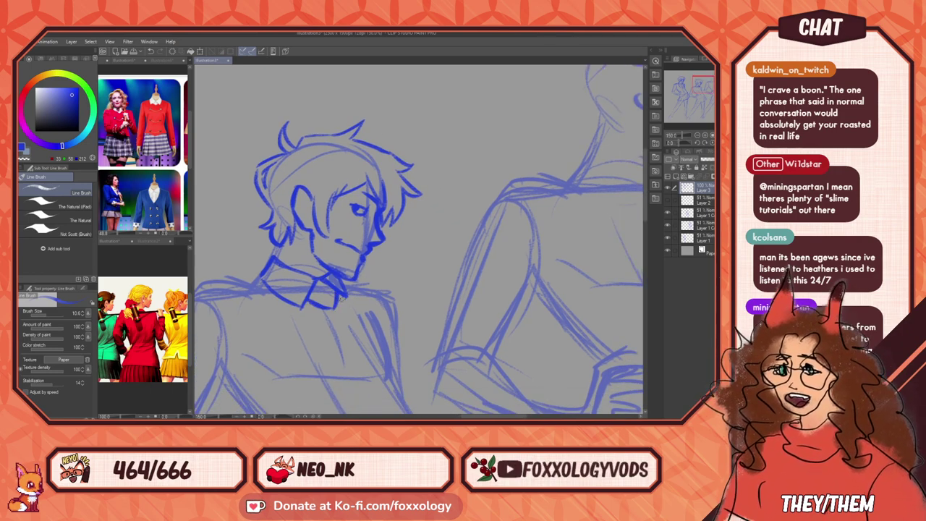
pyautogui.moveTo(397, 322); pyautogui.dragTo(488, 302)
pyautogui.hotkey('ctrl', 'z')
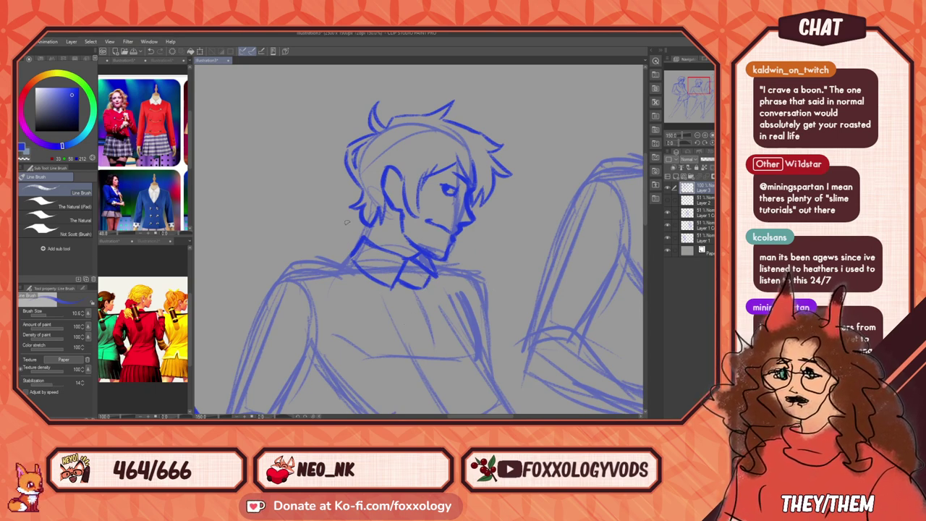
# Step: Draw the middle figure's shoulder line and sleeve seam, and add two columns of three round buttons down the jacket front
pyautogui.moveTo(352, 259)
pyautogui.mouseDown()
pyautogui.moveTo(281, 265)
pyautogui.moveTo(265, 295)
pyautogui.moveTo(317, 275)
pyautogui.moveTo(401, 139)
pyautogui.moveTo(396, 156)
pyautogui.moveTo(391, 125)
pyautogui.mouseUp()
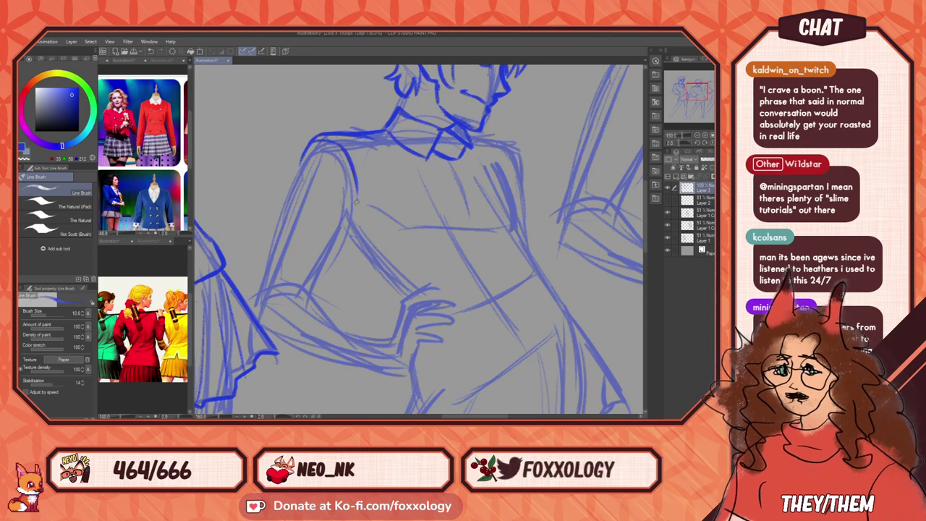
pyautogui.moveTo(348, 200)
pyautogui.mouseDown()
pyautogui.moveTo(358, 231)
pyautogui.moveTo(318, 210)
pyautogui.moveTo(275, 265)
pyautogui.mouseUp()
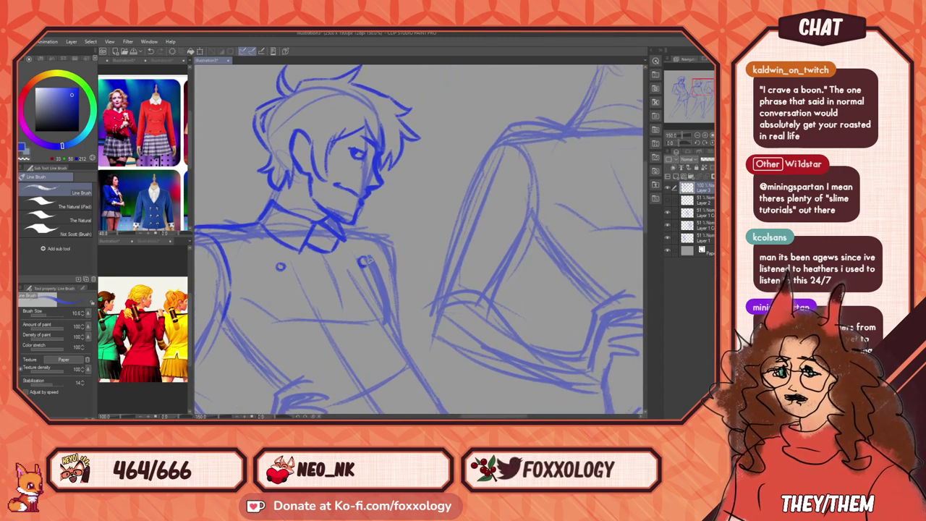
pyautogui.moveTo(312, 317); pyautogui.dragTo(307, 313)
pyautogui.moveTo(376, 303); pyautogui.dragTo(380, 311)
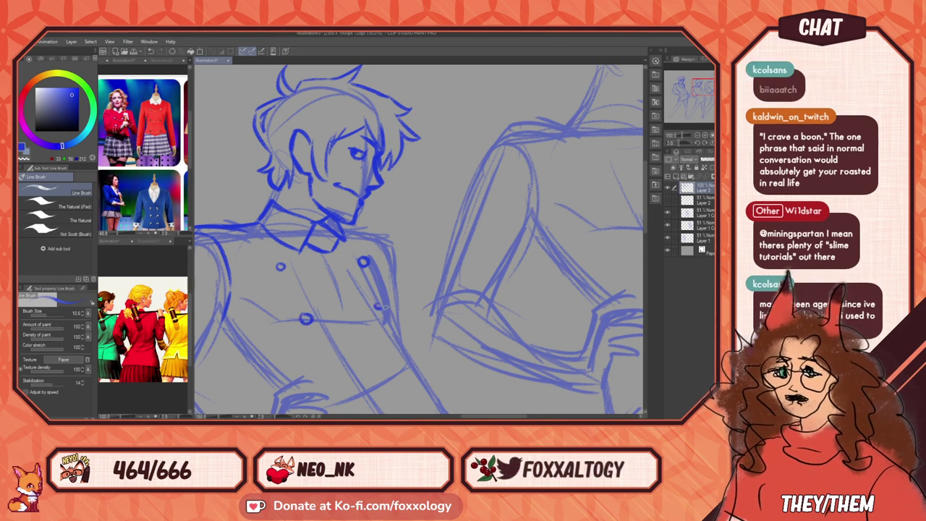
pyautogui.moveTo(324, 357); pyautogui.dragTo(327, 361)
pyautogui.moveTo(389, 337); pyautogui.dragTo(391, 341)
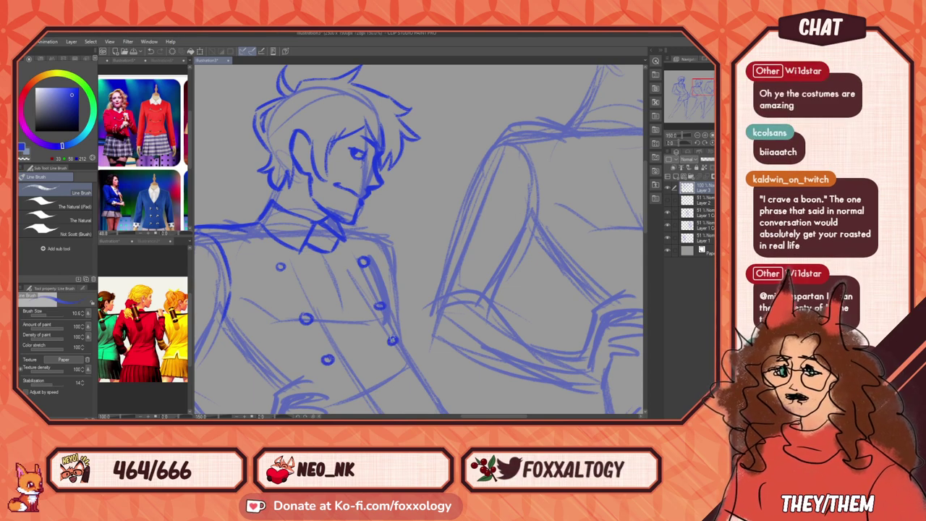
# Step: Connect each pair of buttons across the middle figure's jacket with a sagging curved line
pyautogui.moveTo(416, 287); pyautogui.dragTo(397, 259)
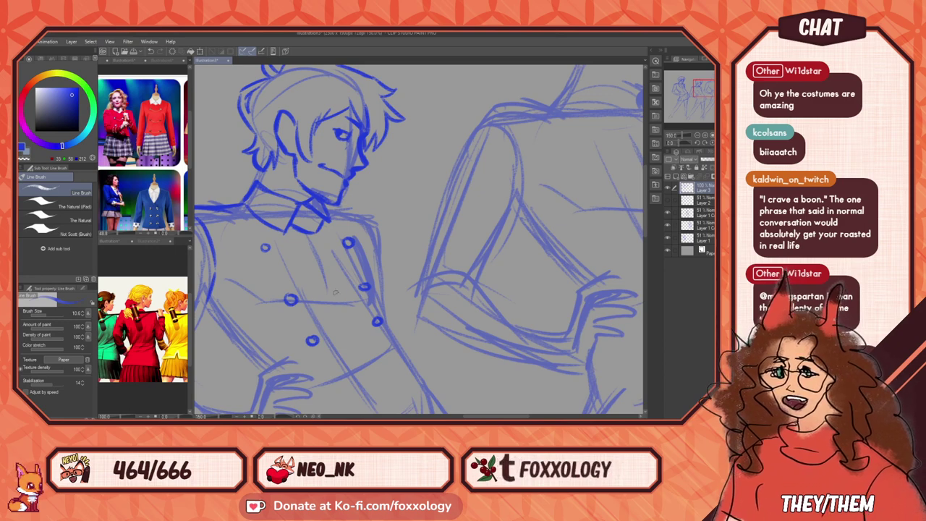
pyautogui.moveTo(280, 253); pyautogui.dragTo(345, 246)
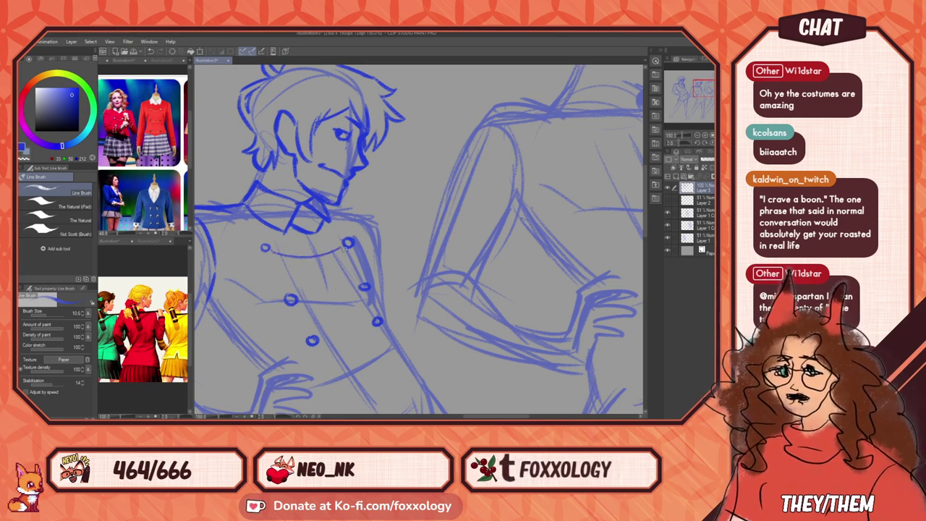
pyautogui.moveTo(292, 303); pyautogui.dragTo(365, 288)
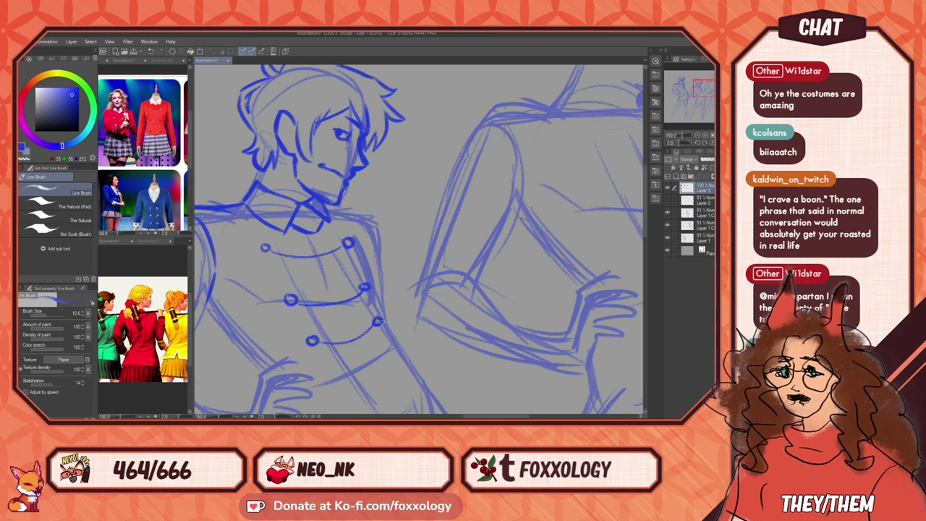
# Step: Draw the middle figure's jacket hem from the hand on the hip across the waist, angling up at the far side
pyautogui.moveTo(444, 288); pyautogui.dragTo(474, 248)
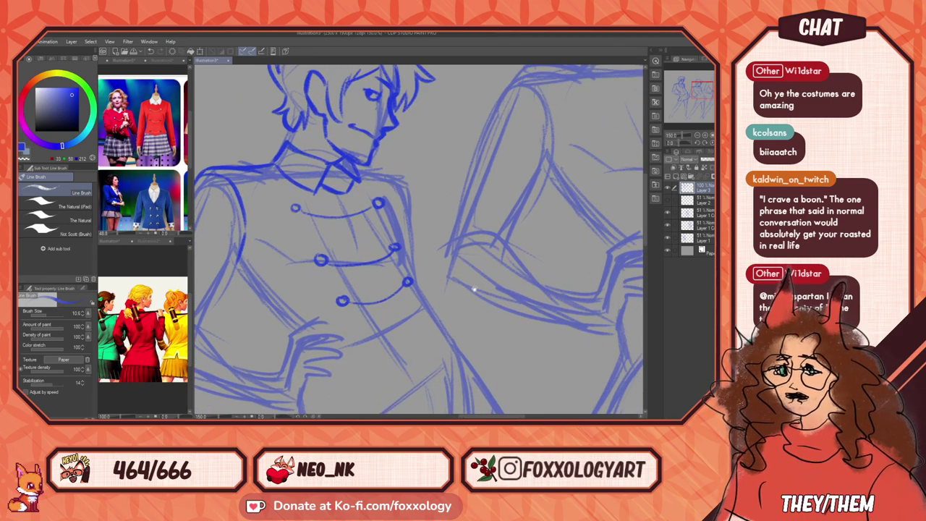
pyautogui.moveTo(424, 338); pyautogui.dragTo(402, 230)
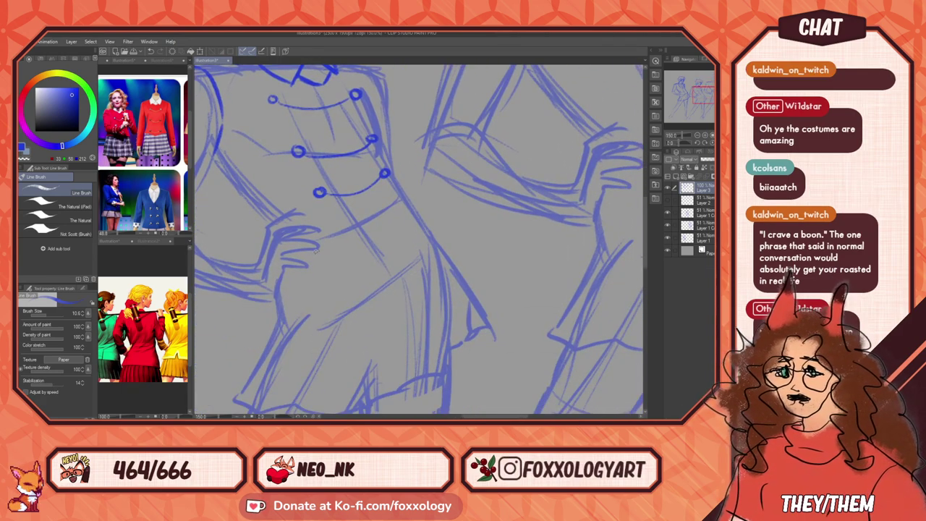
pyautogui.moveTo(314, 251)
pyautogui.mouseDown()
pyautogui.moveTo(385, 251)
pyautogui.moveTo(418, 207)
pyautogui.moveTo(420, 262)
pyautogui.mouseUp()
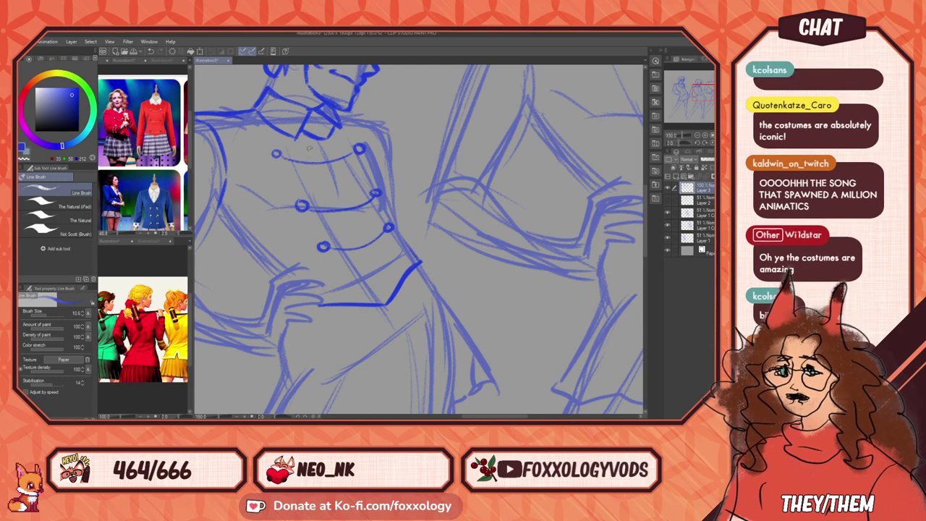
pyautogui.moveTo(325, 142); pyautogui.dragTo(351, 152)
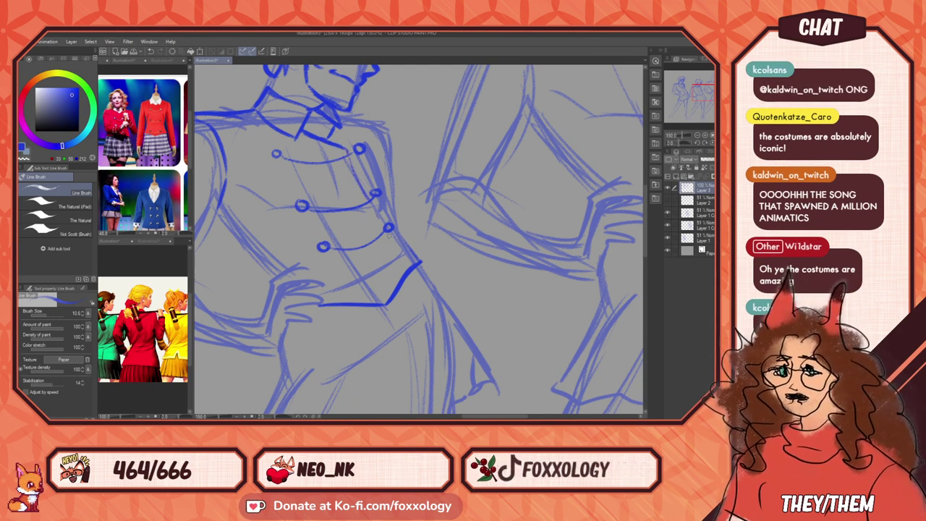
pyautogui.hotkey('ctrl', 'z')
pyautogui.hotkey('ctrl', 'z')
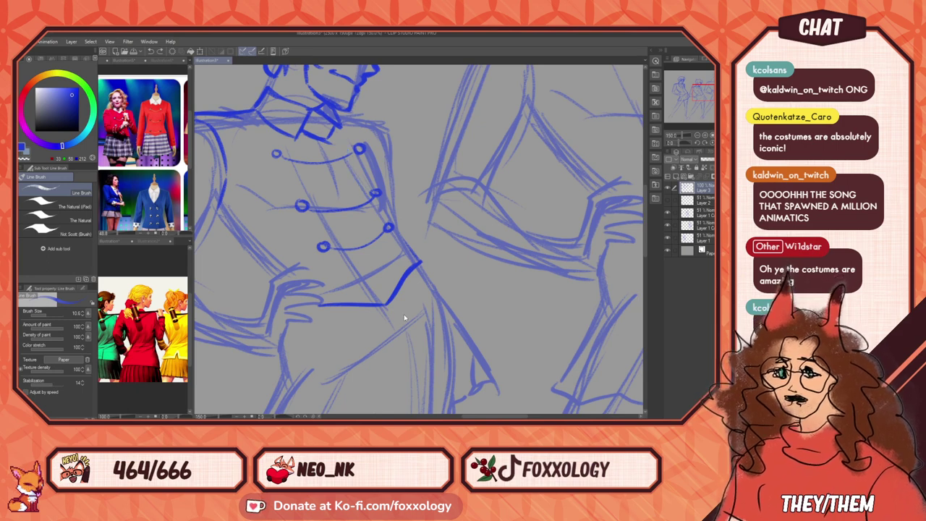
# Step: Outline the far side of the middle figure's jacket from the shoulder down to the hem
pyautogui.moveTo(423, 268)
pyautogui.mouseDown()
pyautogui.moveTo(418, 289)
pyautogui.moveTo(431, 295)
pyautogui.mouseUp()
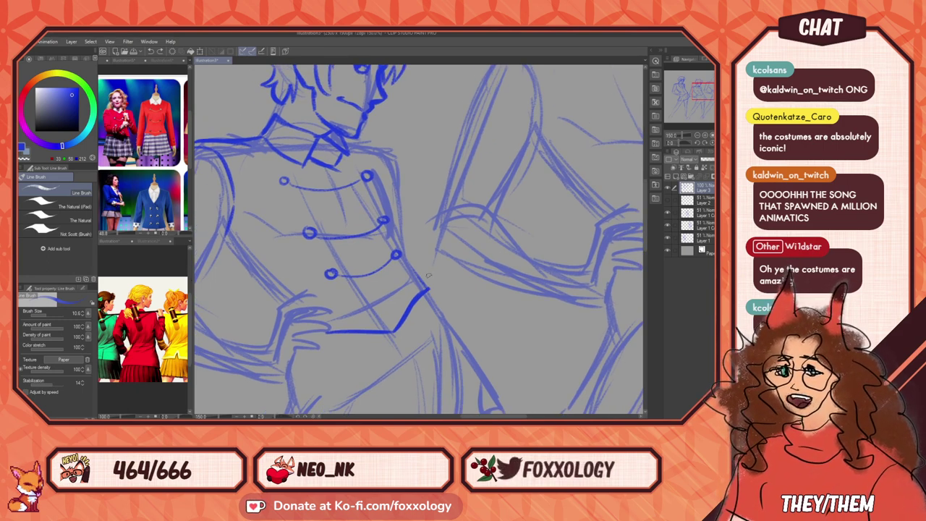
pyautogui.scroll(-5, 429, 219)
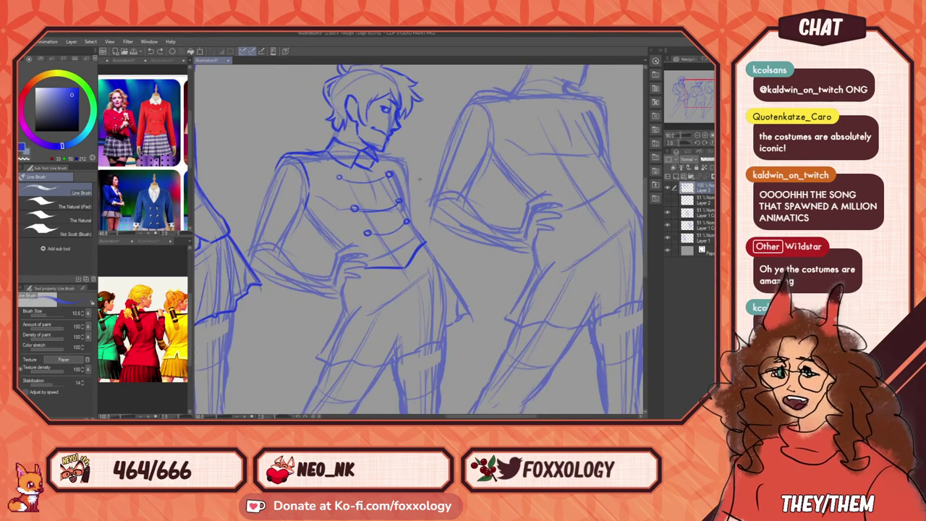
pyautogui.scroll(2, 482, 188)
pyautogui.moveTo(442, 243)
pyautogui.mouseDown()
pyautogui.moveTo(478, 174)
pyautogui.moveTo(458, 208)
pyautogui.mouseUp()
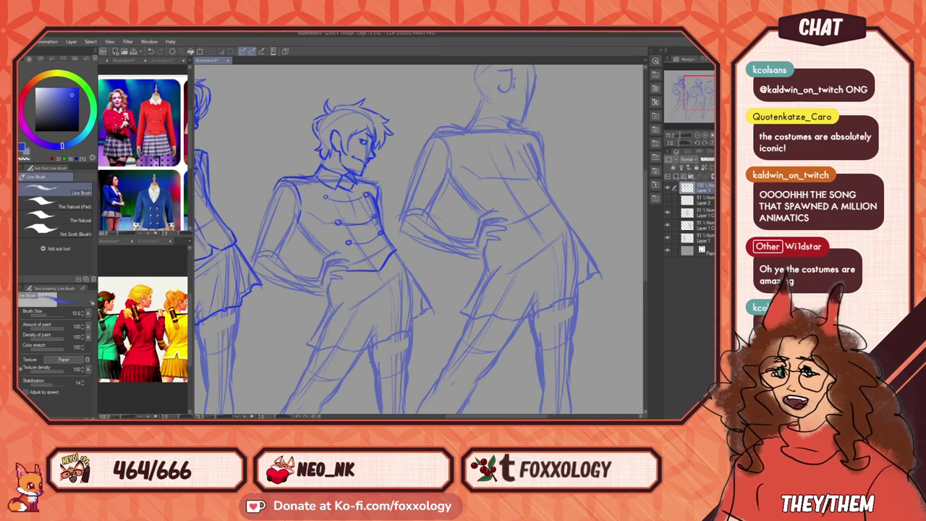
# Step: Frame the right figure on the canvas and bring up the yellow and green outfits in the costume collage
pyautogui.moveTo(557, 273); pyautogui.dragTo(597, 325)
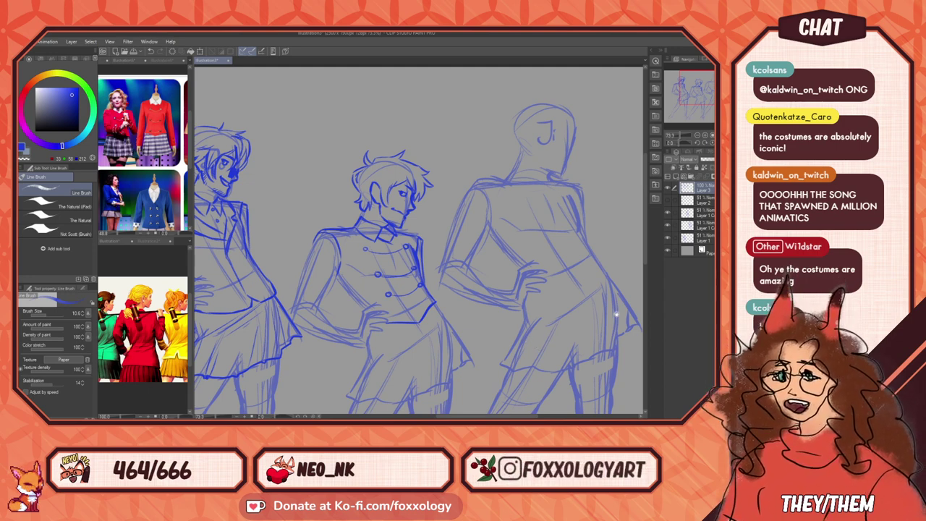
pyautogui.moveTo(590, 318)
pyautogui.mouseDown()
pyautogui.moveTo(504, 342)
pyautogui.moveTo(513, 343)
pyautogui.mouseUp()
pyautogui.moveTo(556, 286)
pyautogui.mouseDown()
pyautogui.moveTo(513, 294)
pyautogui.moveTo(538, 301)
pyautogui.moveTo(529, 298)
pyautogui.mouseUp()
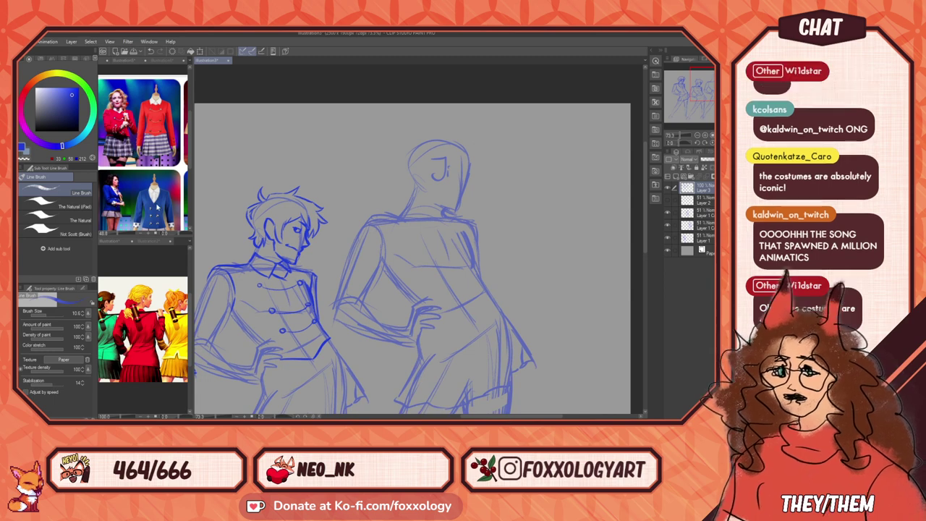
pyautogui.moveTo(170, 172); pyautogui.dragTo(124, 183)
pyautogui.moveTo(182, 191); pyautogui.dragTo(162, 203)
# Step: Draw the right figure's forehead-and-nose profile, and undo the trial stroke over the crown of the head
pyautogui.click(468, 163)
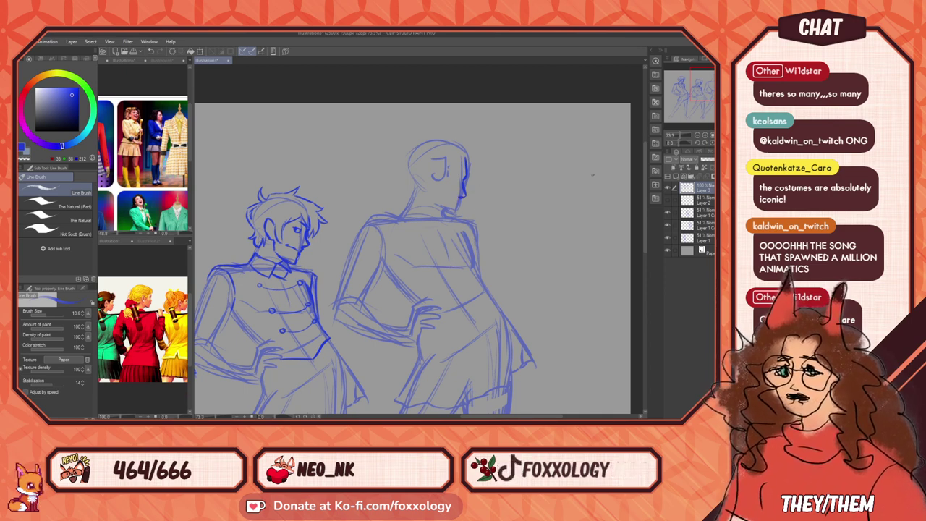
pyautogui.click(710, 136)
pyautogui.moveTo(527, 185); pyautogui.dragTo(542, 225)
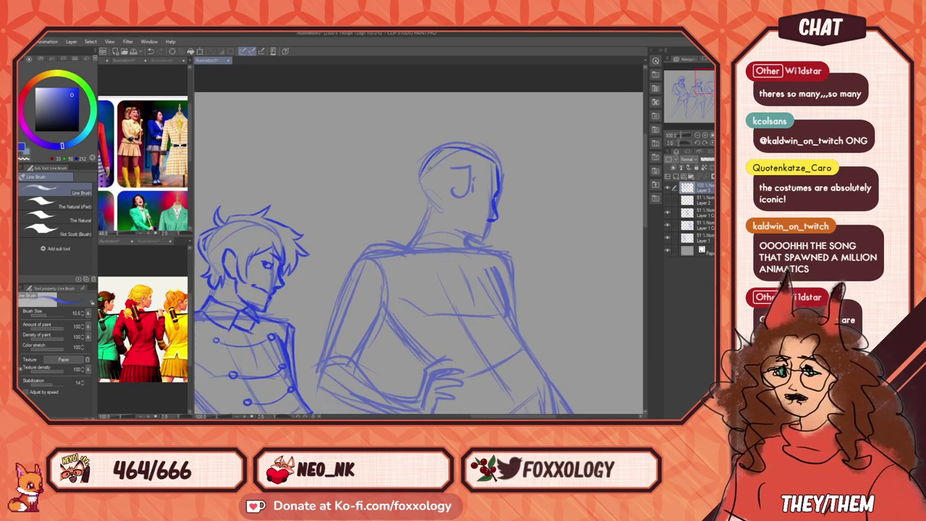
pyautogui.hotkey('ctrl', 'z')
pyautogui.hotkey('ctrl', 'z')
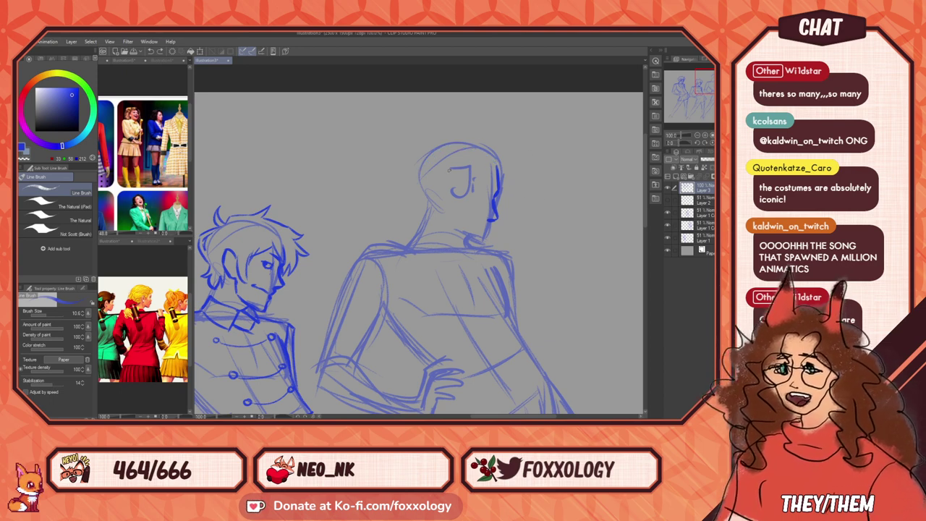
# Step: Draw the right figure's front hair tuft, wavy top outline and swept strands above the ear, undoing stray strokes
pyautogui.moveTo(499, 171); pyautogui.dragTo(510, 149)
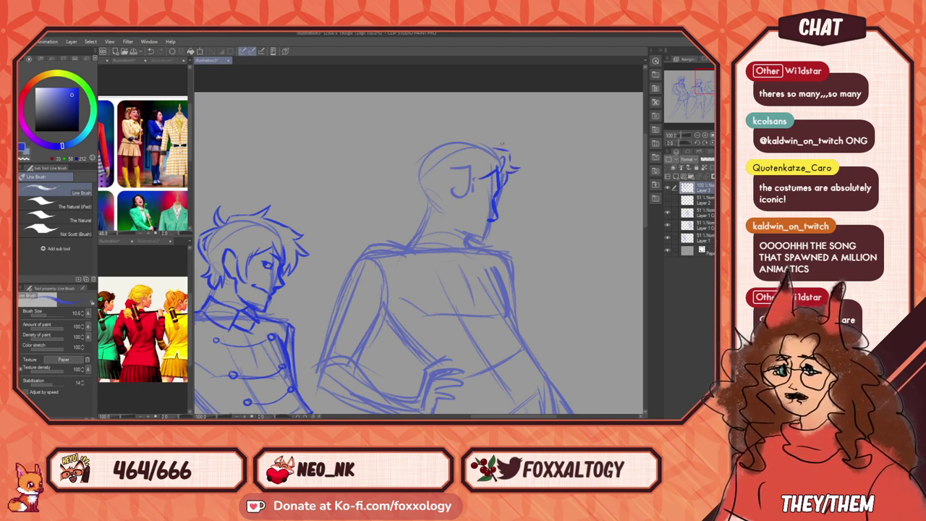
pyautogui.moveTo(468, 137); pyautogui.dragTo(436, 144)
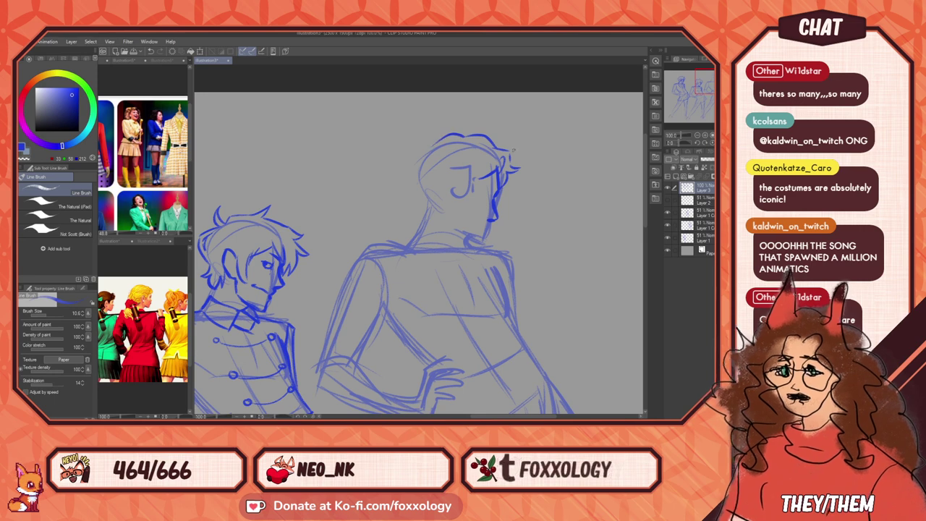
pyautogui.hotkey('ctrl', 'z')
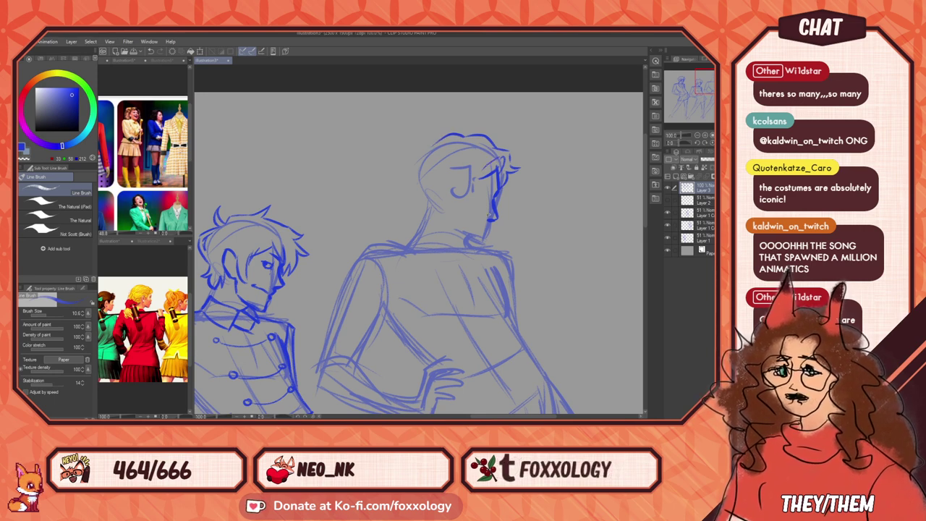
pyautogui.hotkey('ctrl', 'z')
pyautogui.hotkey('ctrl', 'z')
pyautogui.moveTo(497, 163)
pyautogui.mouseDown()
pyautogui.moveTo(501, 175)
pyautogui.moveTo(439, 157)
pyautogui.moveTo(474, 170)
pyautogui.moveTo(461, 181)
pyautogui.mouseUp()
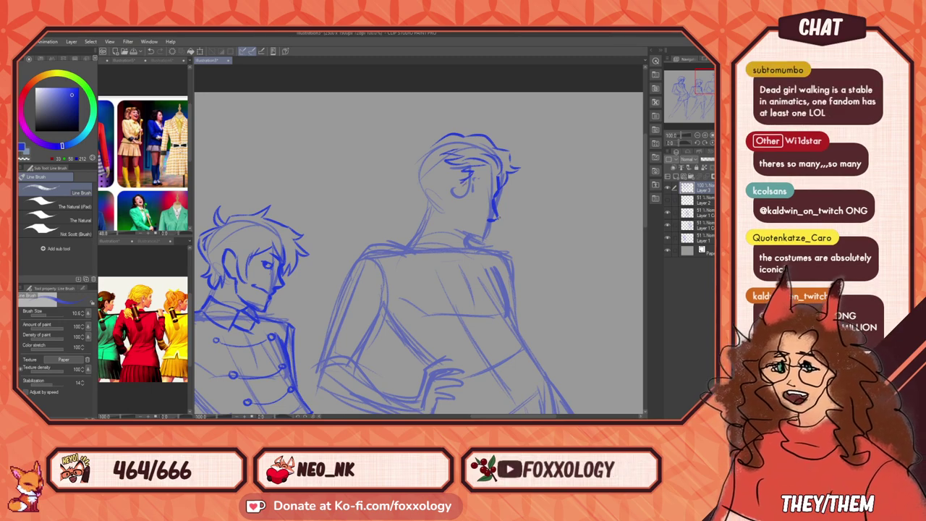
# Step: Draw sunglasses with filled dark lenses pushed up on the middle figure's hair, with an arm running to the ear
pyautogui.scroll(1, 513, 245)
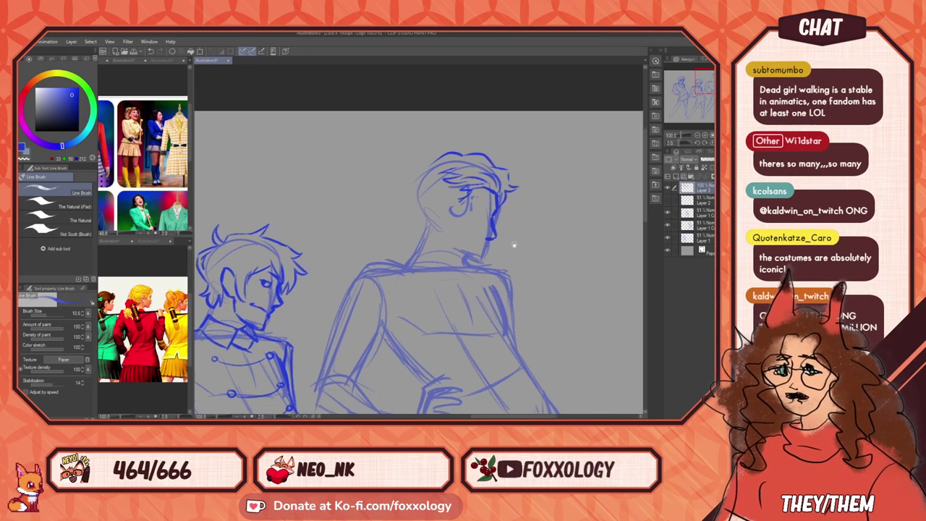
pyautogui.moveTo(514, 245); pyautogui.dragTo(585, 247)
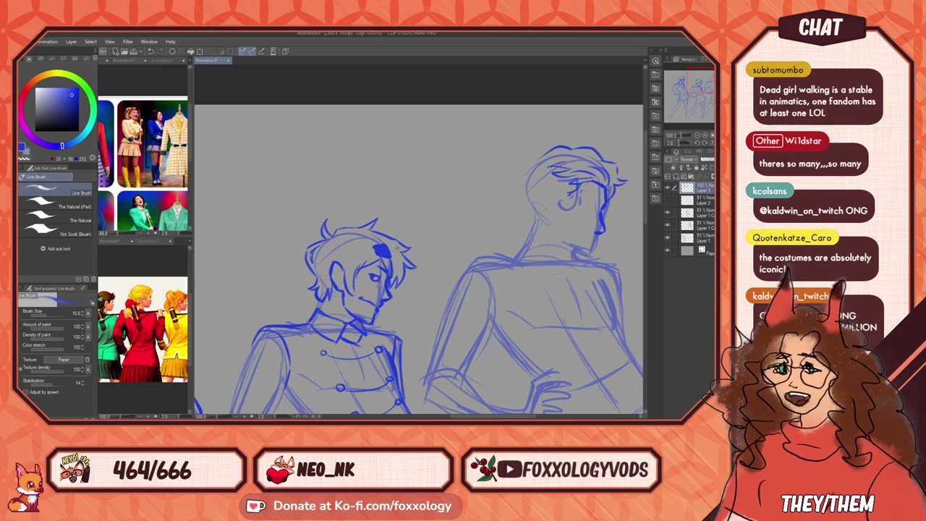
pyautogui.moveTo(398, 248); pyautogui.dragTo(422, 254)
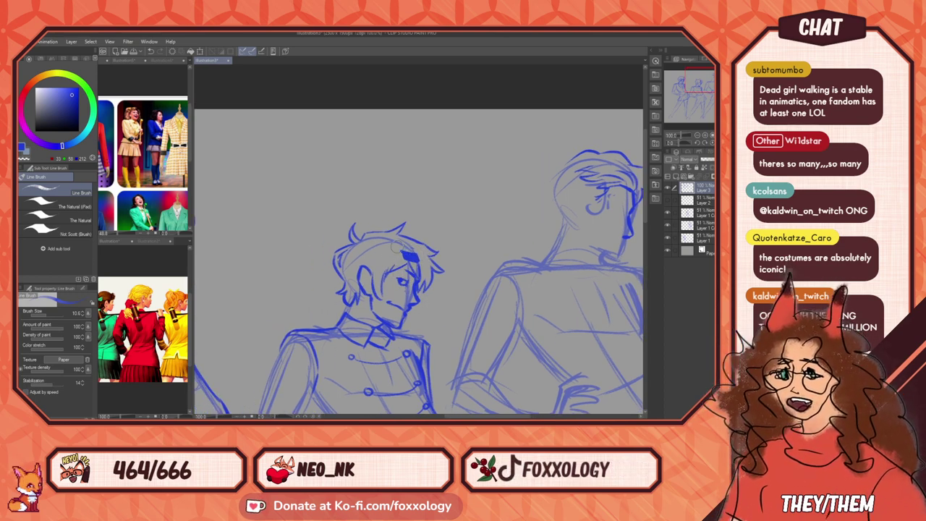
pyautogui.moveTo(405, 248); pyautogui.dragTo(420, 251)
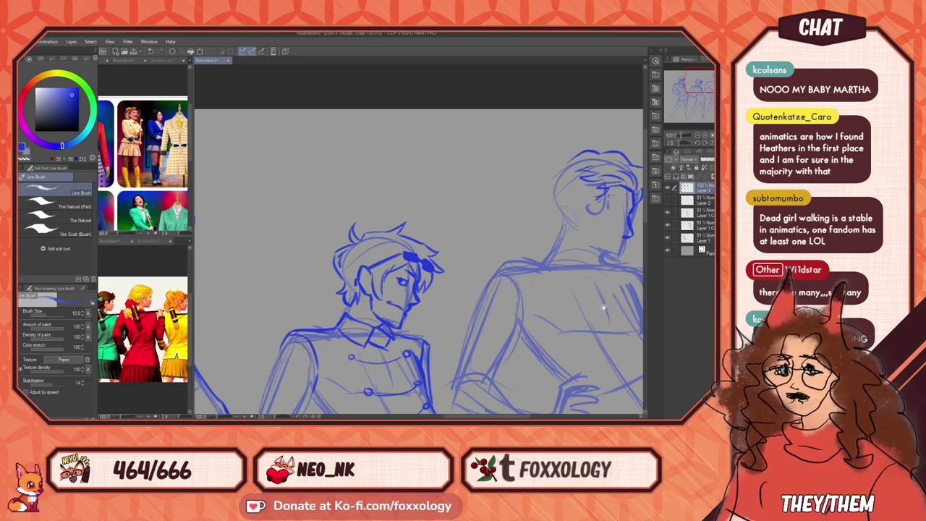
# Step: Draw the hair at the back of the right figure's head and the line of the nape down to the shoulder
pyautogui.moveTo(600, 306); pyautogui.dragTo(504, 217)
pyautogui.moveTo(567, 241)
pyautogui.mouseDown()
pyautogui.moveTo(488, 277)
pyautogui.moveTo(482, 343)
pyautogui.moveTo(491, 340)
pyautogui.mouseUp()
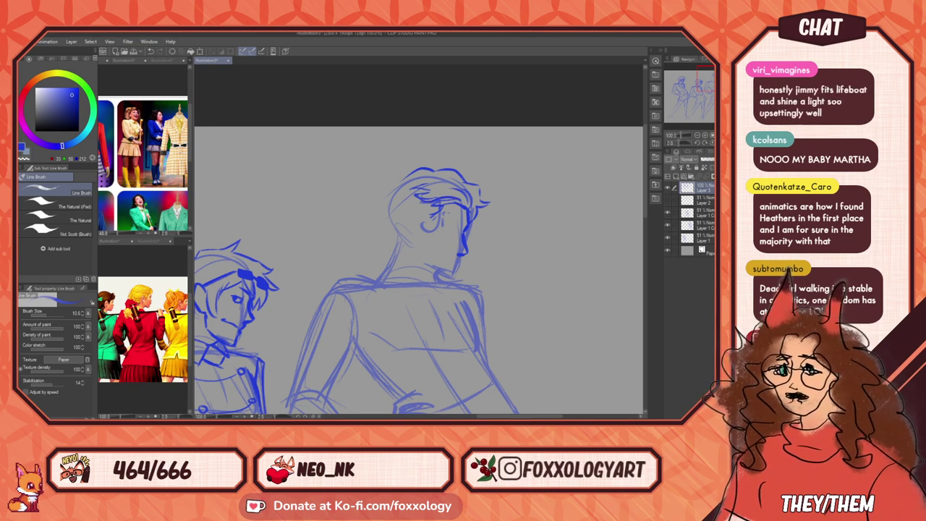
pyautogui.moveTo(393, 181); pyautogui.dragTo(396, 183)
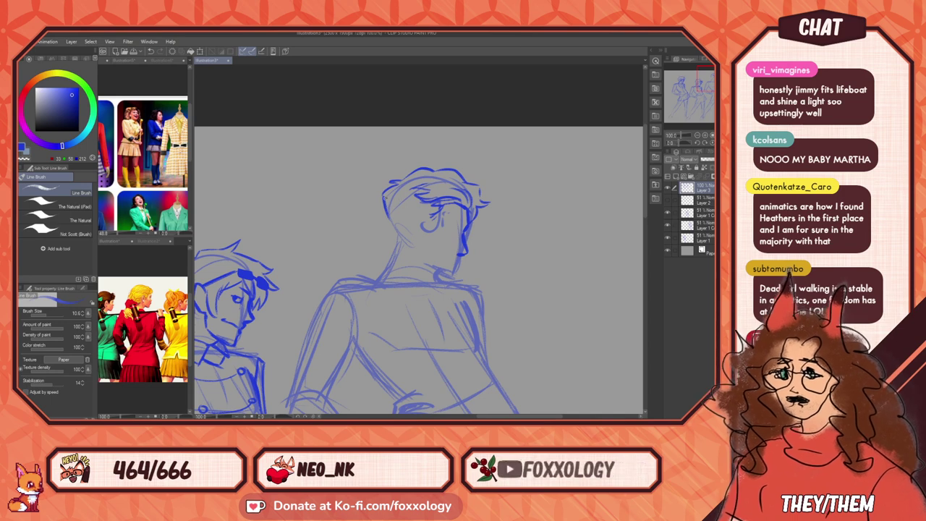
pyautogui.moveTo(399, 202)
pyautogui.mouseDown()
pyautogui.moveTo(406, 193)
pyautogui.moveTo(392, 222)
pyautogui.moveTo(400, 245)
pyautogui.mouseUp()
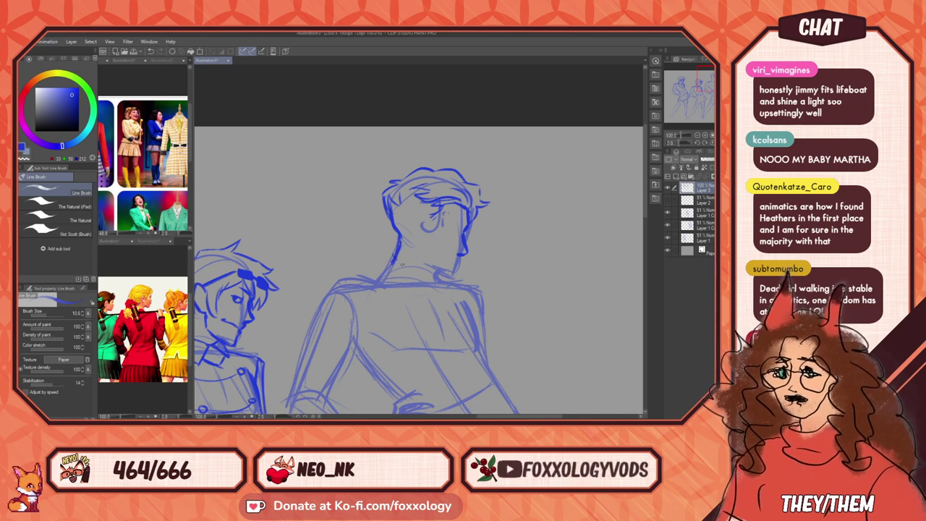
# Step: Draw the right figure's pointed shirt collar and the notched blazer lapels running down to the chest
pyautogui.moveTo(396, 256); pyautogui.dragTo(422, 277)
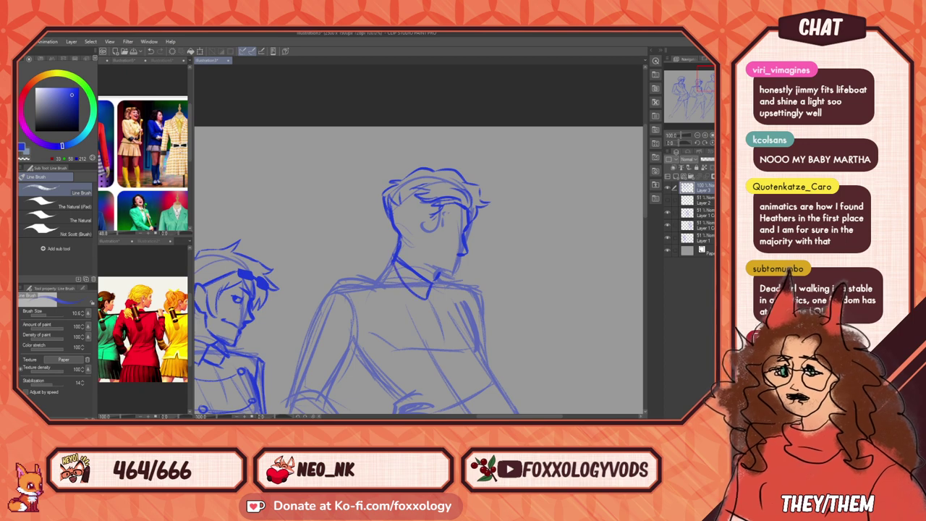
pyautogui.moveTo(440, 273); pyautogui.dragTo(445, 284)
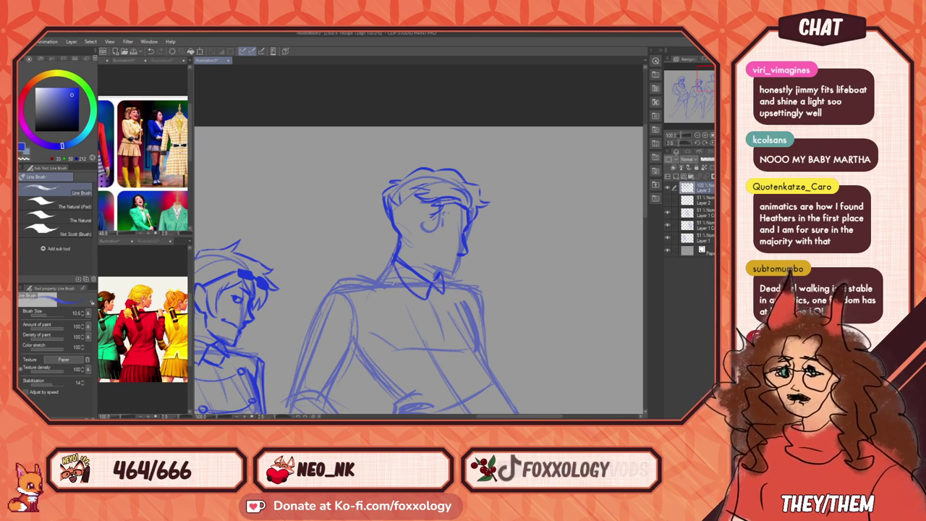
pyautogui.moveTo(394, 256)
pyautogui.mouseDown()
pyautogui.moveTo(432, 326)
pyautogui.moveTo(458, 345)
pyautogui.moveTo(442, 281)
pyautogui.mouseUp()
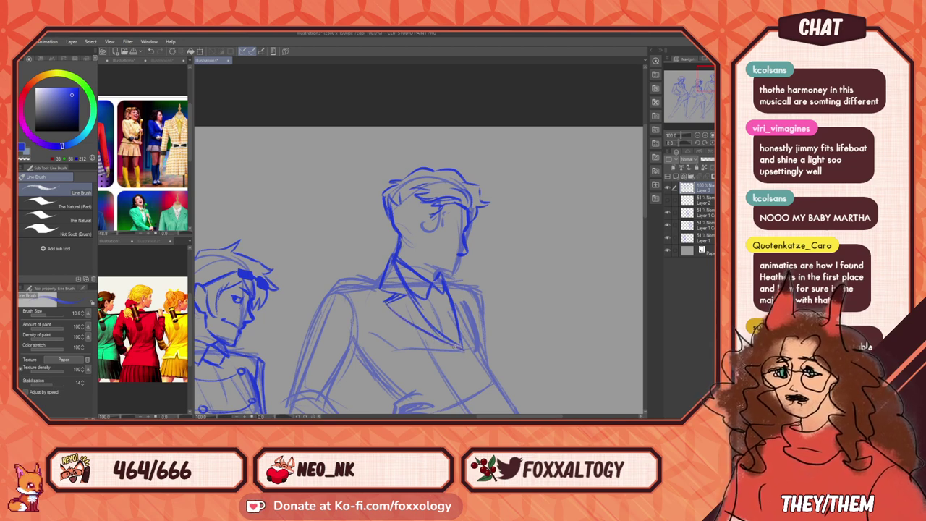
pyautogui.moveTo(464, 338)
pyautogui.mouseDown()
pyautogui.moveTo(460, 292)
pyautogui.moveTo(451, 312)
pyautogui.mouseUp()
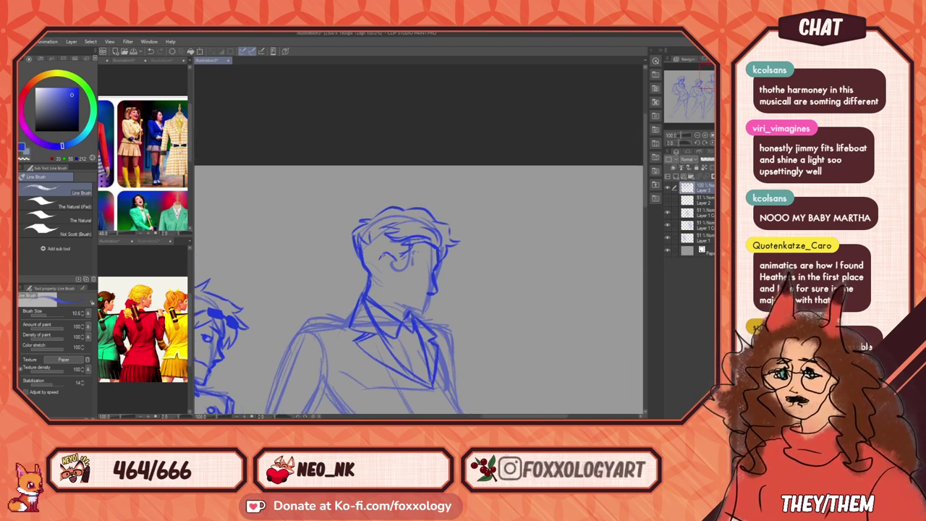
# Step: Draw the right figure's ear, the jawline below it and a small smile on the face
pyautogui.moveTo(395, 262)
pyautogui.mouseDown()
pyautogui.moveTo(381, 270)
pyautogui.moveTo(388, 278)
pyautogui.mouseUp()
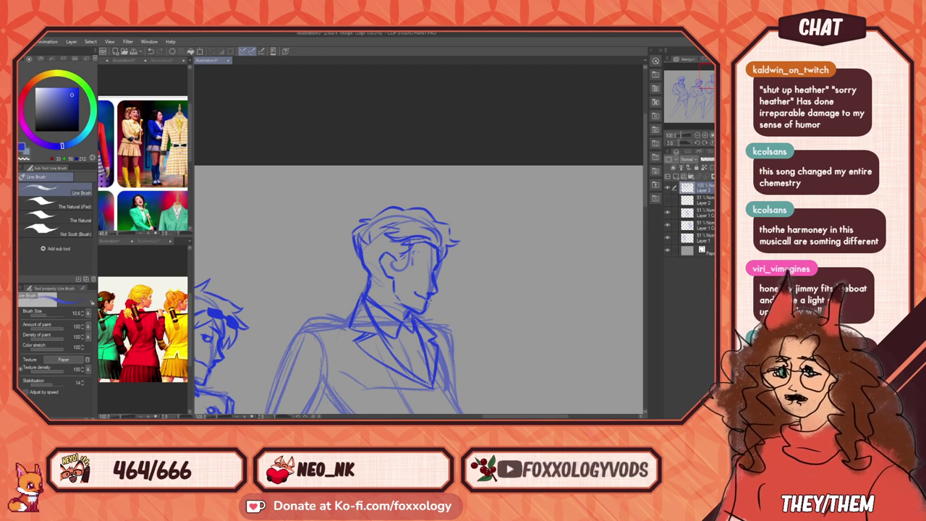
# Step: Try a short stubble beard along the right figure's chin and jaw, and undo its strokes
pyautogui.moveTo(421, 308)
pyautogui.mouseDown()
pyautogui.moveTo(415, 313)
pyautogui.moveTo(448, 302)
pyautogui.moveTo(440, 308)
pyautogui.mouseUp()
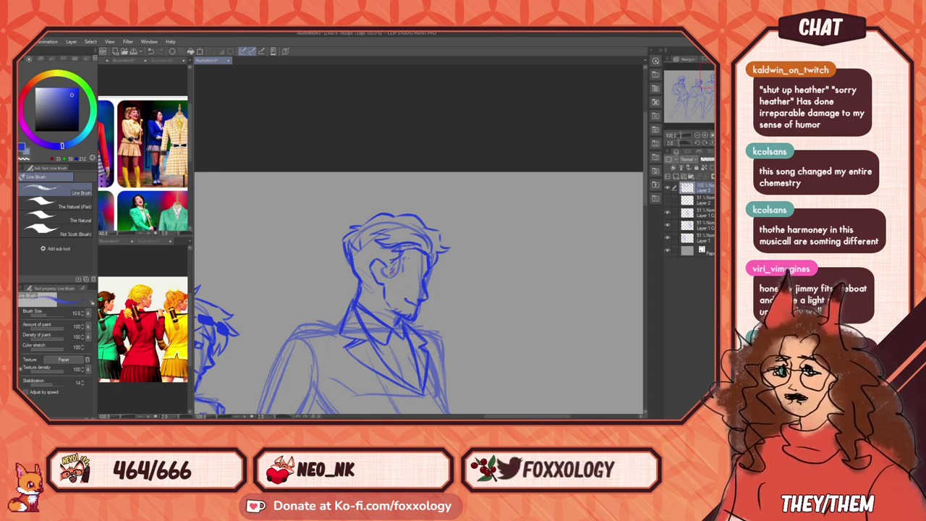
pyautogui.moveTo(382, 293)
pyautogui.mouseDown()
pyautogui.moveTo(394, 310)
pyautogui.moveTo(414, 296)
pyautogui.mouseUp()
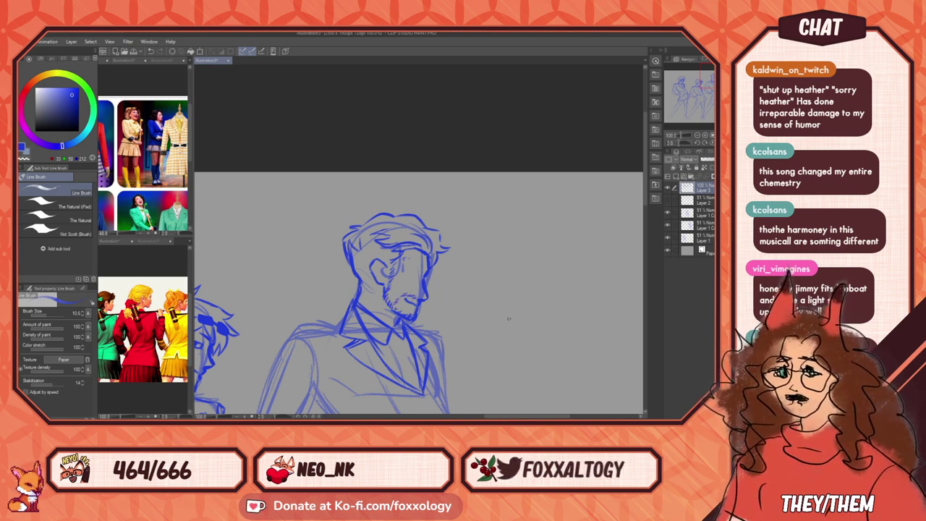
pyautogui.moveTo(417, 330)
pyautogui.mouseDown()
pyautogui.moveTo(476, 303)
pyautogui.moveTo(553, 311)
pyautogui.moveTo(476, 288)
pyautogui.mouseUp()
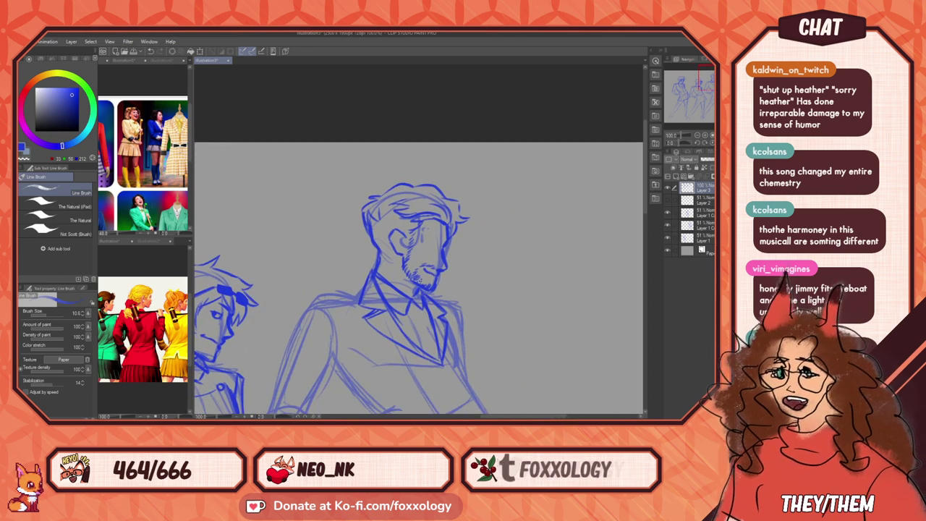
pyautogui.hotkey('ctrl', 'z')
pyautogui.hotkey('ctrl', 'z')
pyautogui.hotkey('ctrl', 'z')
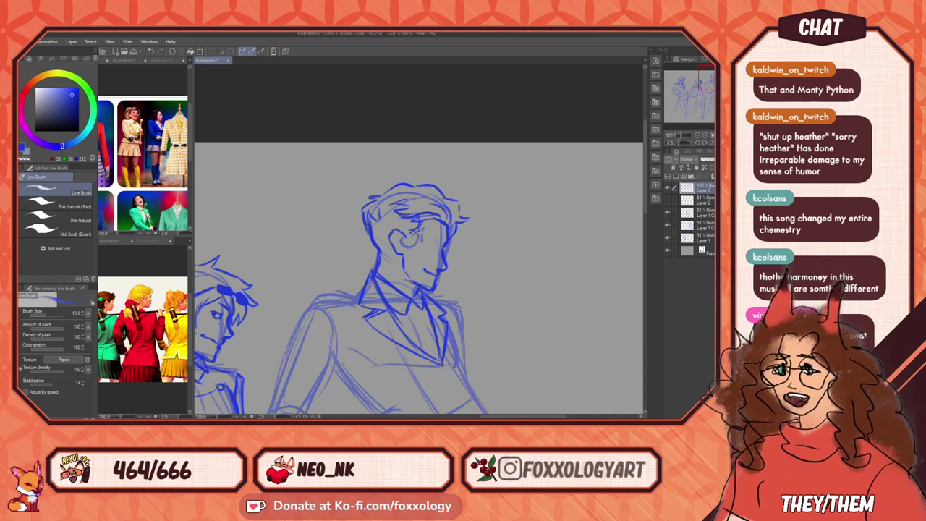
# Step: Draw the right figure's inner ear and sideburn lines, and dark sunglasses over the eyes with an arm reaching the ear
pyautogui.moveTo(411, 235); pyautogui.dragTo(409, 250)
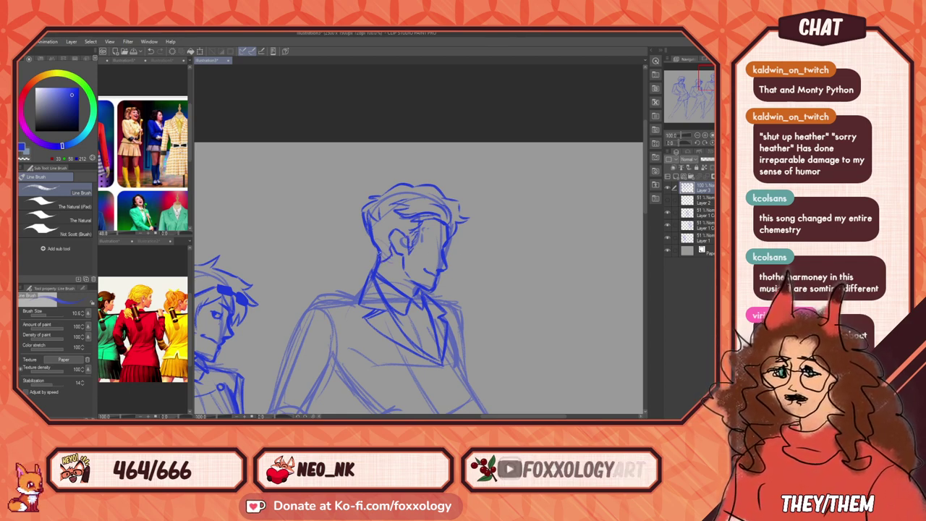
pyautogui.moveTo(518, 254); pyautogui.dragTo(465, 290)
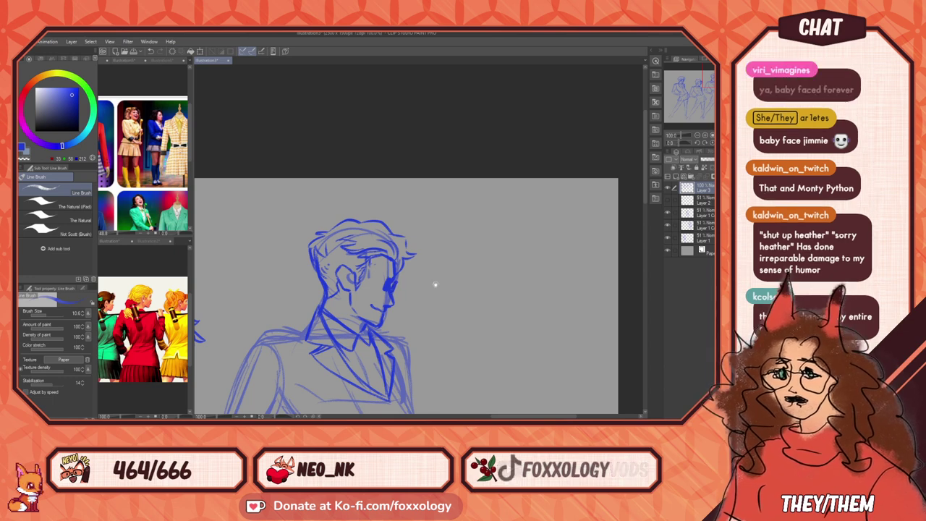
pyautogui.moveTo(434, 283); pyautogui.dragTo(443, 271)
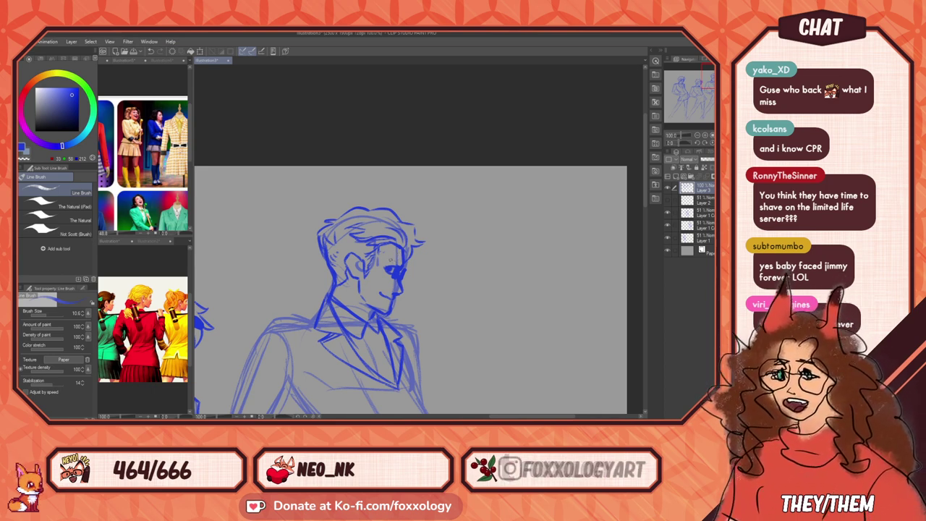
pyautogui.moveTo(391, 262); pyautogui.dragTo(403, 260)
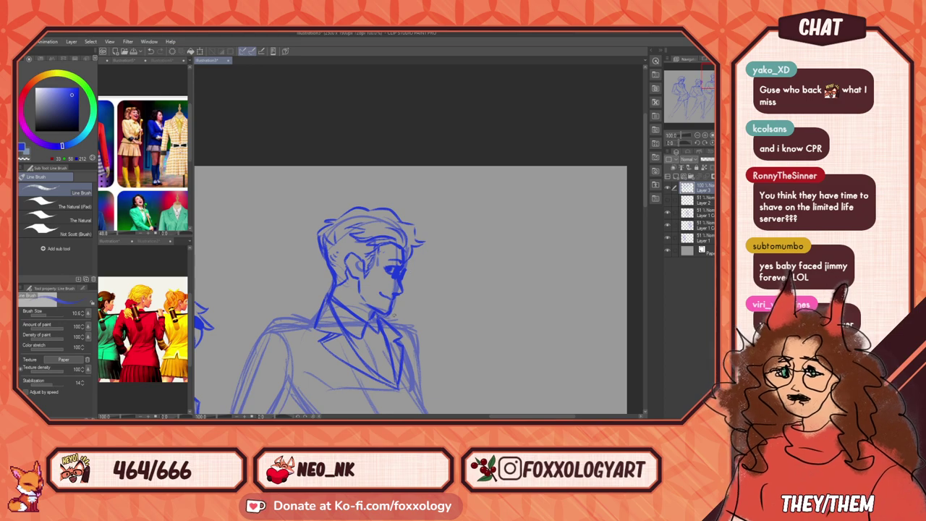
pyautogui.moveTo(428, 366)
pyautogui.mouseDown()
pyautogui.moveTo(508, 189)
pyautogui.moveTo(548, 267)
pyautogui.moveTo(484, 304)
pyautogui.mouseUp()
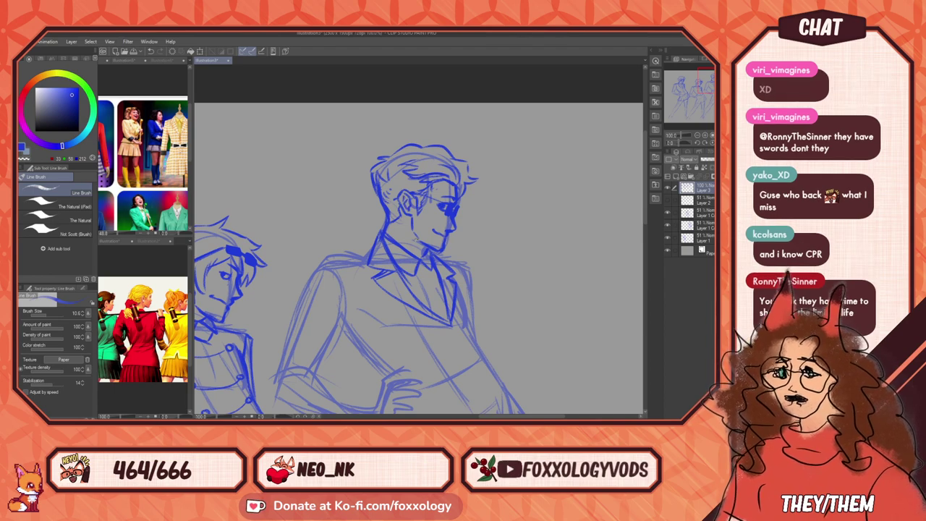
pyautogui.moveTo(527, 265); pyautogui.dragTo(433, 321)
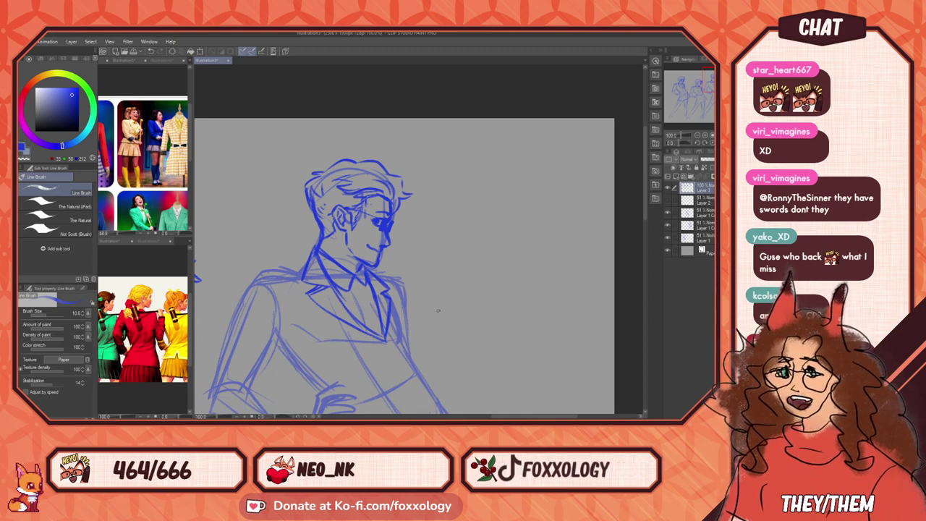
# Step: Draw a belt with a bow at the front around the right figure's waist, reaching back to the hand
pyautogui.moveTo(395, 346); pyautogui.dragTo(435, 239)
pyautogui.moveTo(498, 252); pyautogui.dragTo(504, 287)
pyautogui.moveTo(429, 273); pyautogui.dragTo(467, 290)
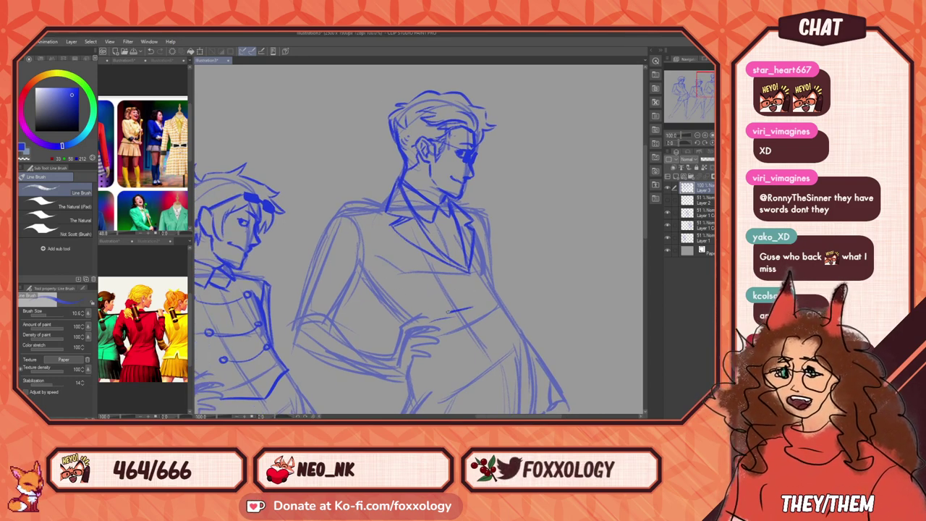
pyautogui.moveTo(450, 316)
pyautogui.mouseDown()
pyautogui.moveTo(463, 330)
pyautogui.moveTo(491, 302)
pyautogui.mouseUp()
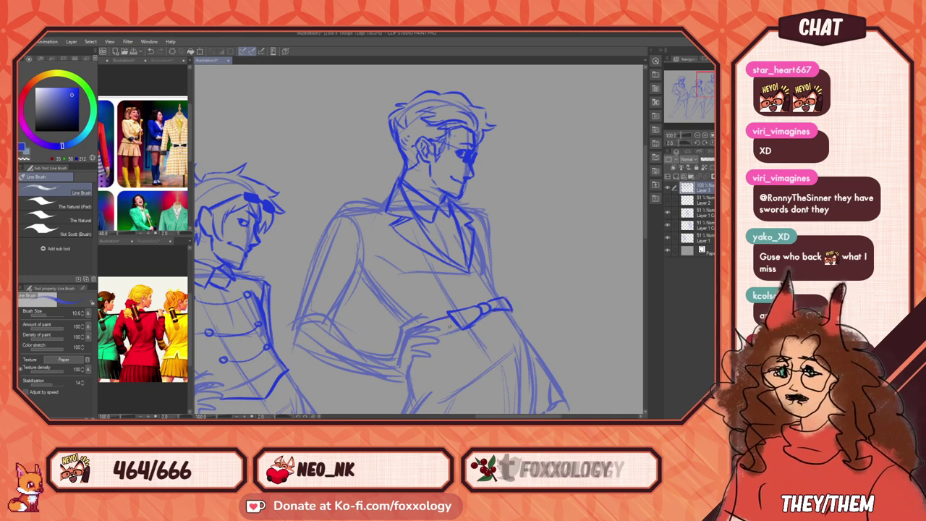
pyautogui.moveTo(429, 337); pyautogui.dragTo(455, 327)
pyautogui.moveTo(539, 282); pyautogui.dragTo(437, 288)
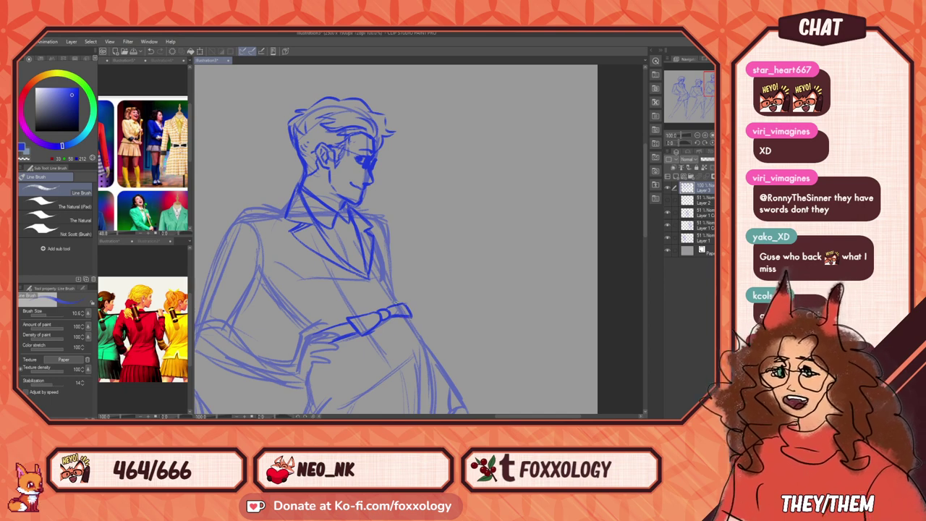
# Step: Draw the right figure's front blazer edge from chest to belt and the squared far shoulder with its sleeve line
pyautogui.moveTo(397, 302); pyautogui.dragTo(389, 282)
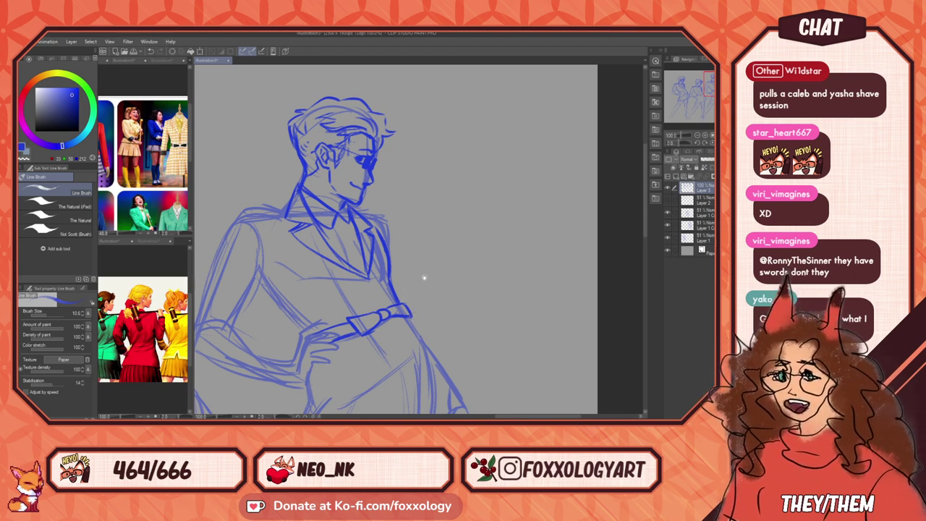
pyautogui.scroll(-1, 424, 277)
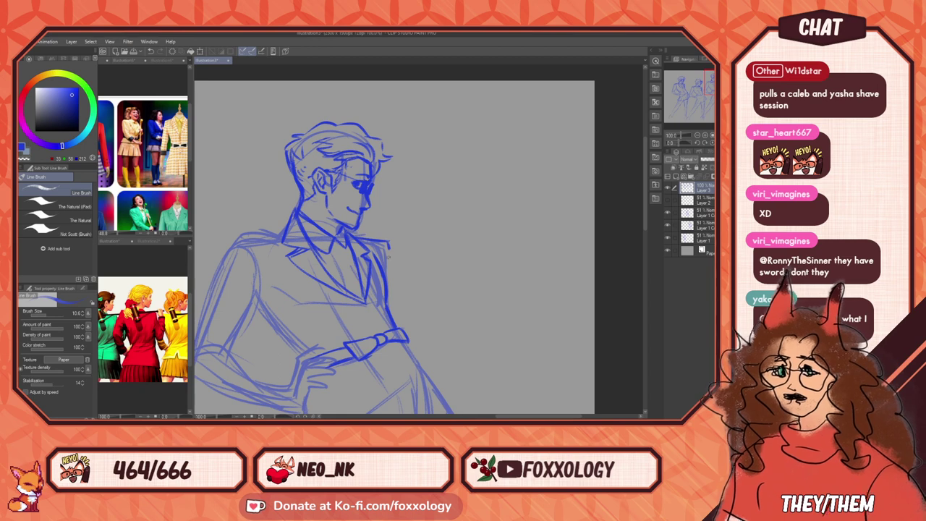
pyautogui.moveTo(388, 244); pyautogui.dragTo(386, 279)
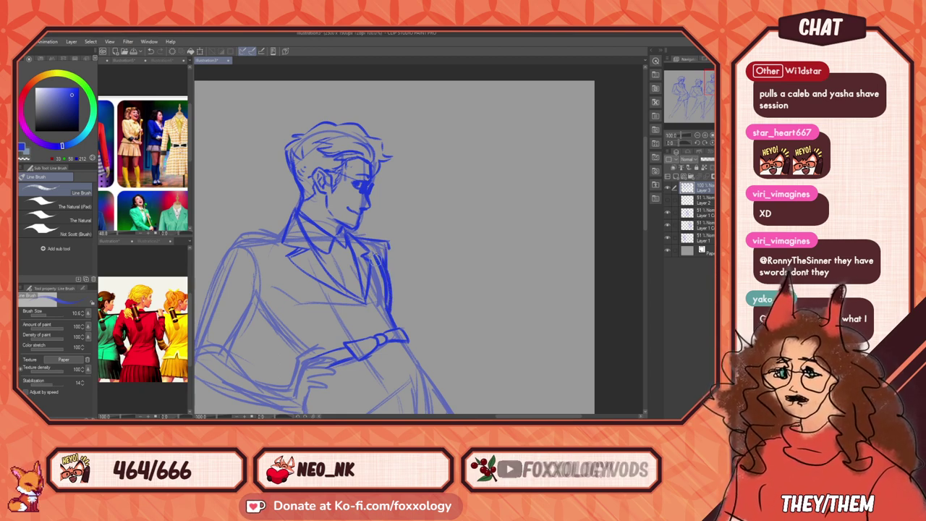
pyautogui.moveTo(373, 253); pyautogui.dragTo(389, 307)
pyautogui.moveTo(387, 273); pyautogui.dragTo(387, 313)
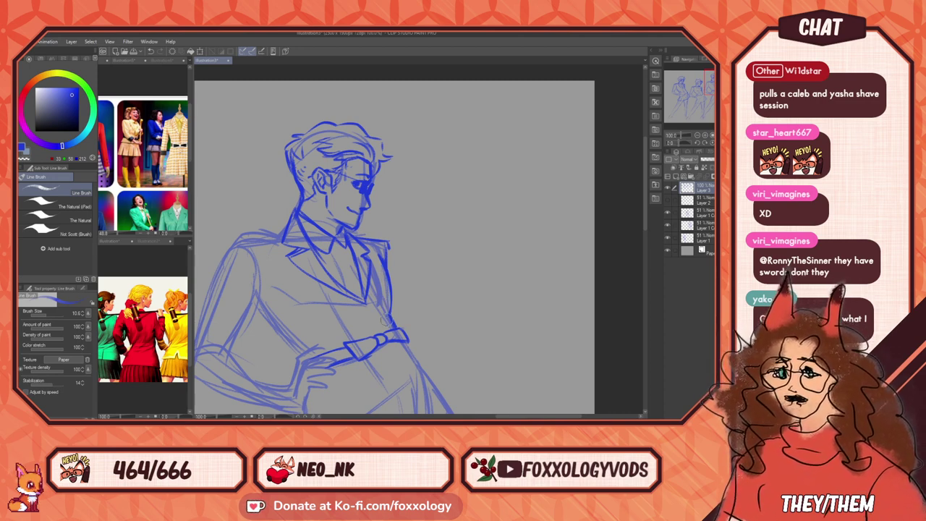
pyautogui.moveTo(392, 250); pyautogui.dragTo(397, 299)
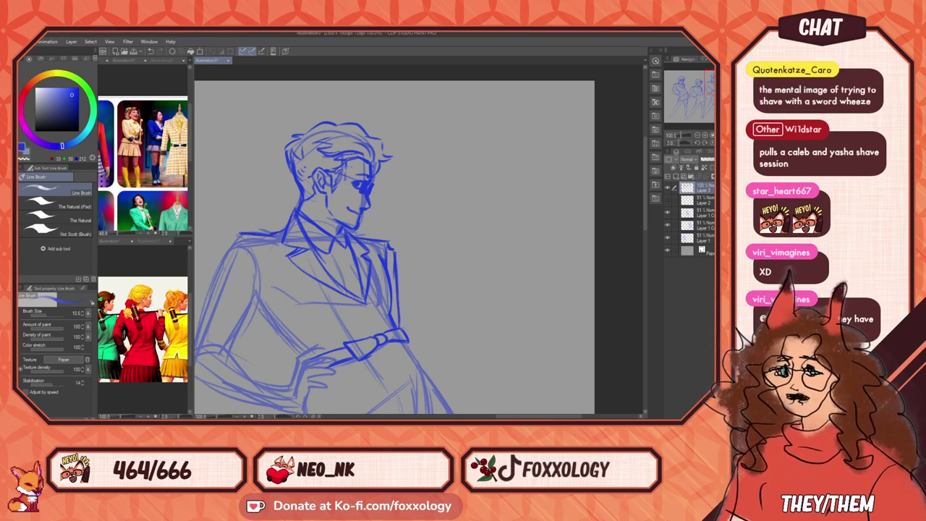
# Step: Draw the right figure's near shoulder and upper sleeve, and the blazer's back edge running down to the waist
pyautogui.moveTo(239, 235)
pyautogui.mouseDown()
pyautogui.moveTo(224, 249)
pyautogui.moveTo(264, 288)
pyautogui.mouseUp()
pyautogui.moveTo(475, 340); pyautogui.dragTo(524, 226)
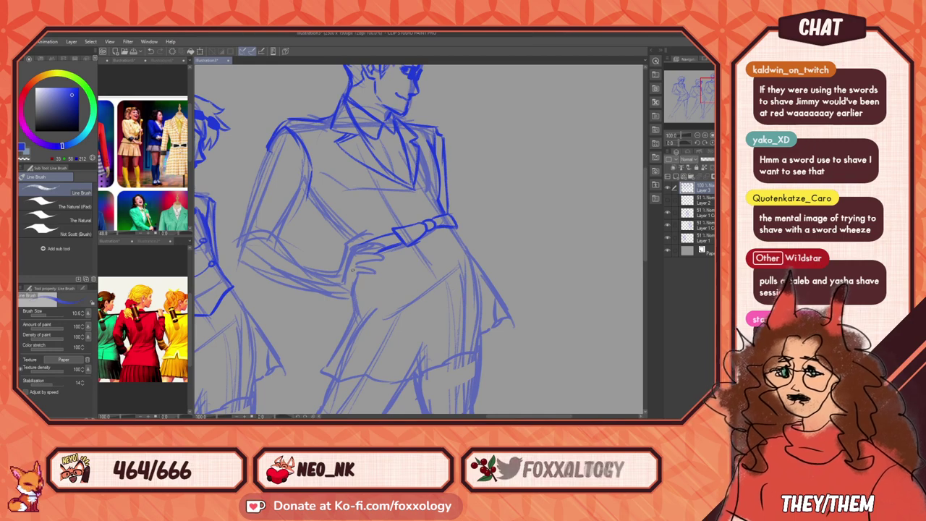
pyautogui.moveTo(316, 206); pyautogui.dragTo(343, 240)
# Step: Draw the right figure's blazer hem below the belt, with the two front flaps meeting at an angle
pyautogui.moveTo(535, 256); pyautogui.dragTo(412, 304)
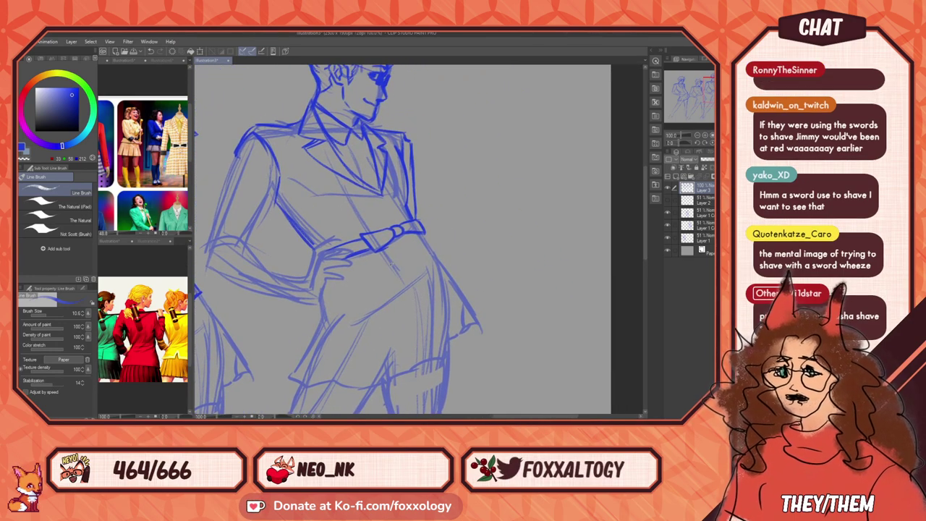
pyautogui.moveTo(398, 238)
pyautogui.mouseDown()
pyautogui.moveTo(422, 278)
pyautogui.moveTo(320, 294)
pyautogui.mouseUp()
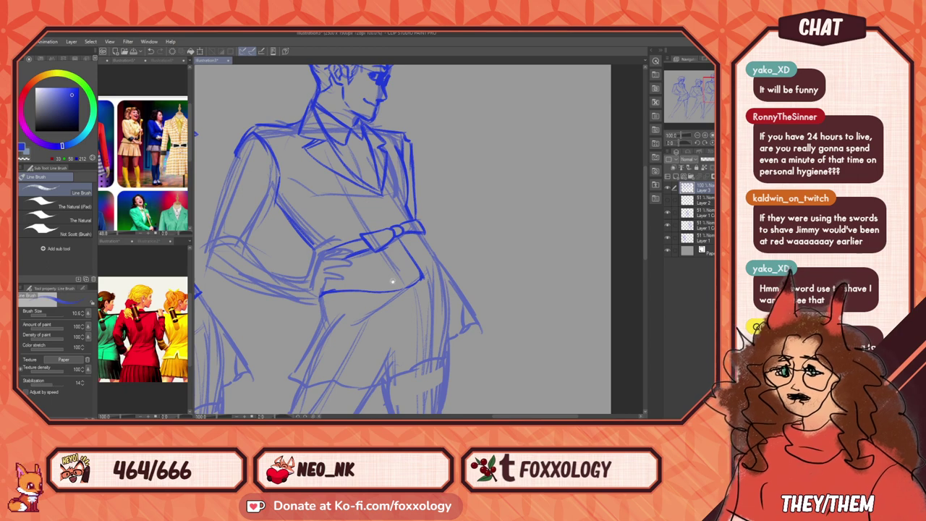
pyautogui.moveTo(411, 282)
pyautogui.mouseDown()
pyautogui.moveTo(426, 301)
pyautogui.moveTo(422, 312)
pyautogui.moveTo(408, 308)
pyautogui.moveTo(440, 293)
pyautogui.mouseUp()
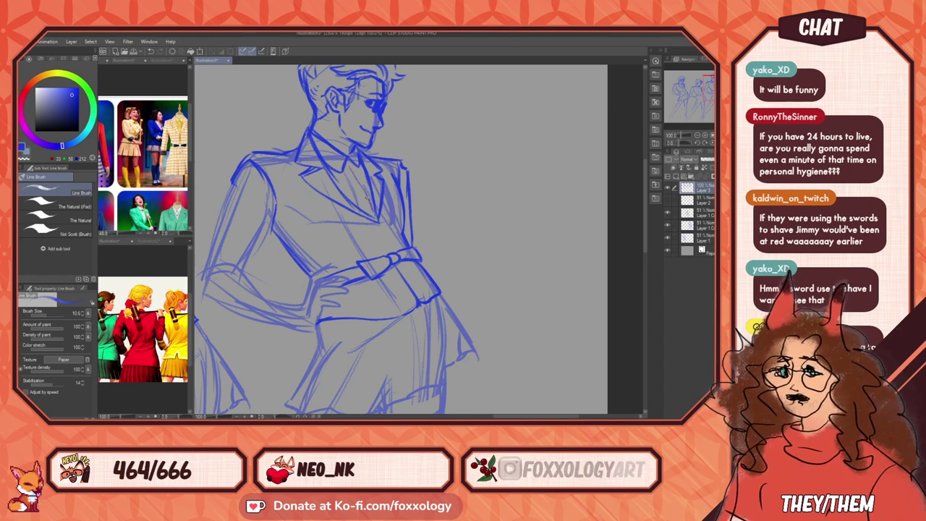
# Step: Draw a wide folded cuff on the right figure's bent near arm, just below the elbow
pyautogui.moveTo(410, 238); pyautogui.dragTo(496, 248)
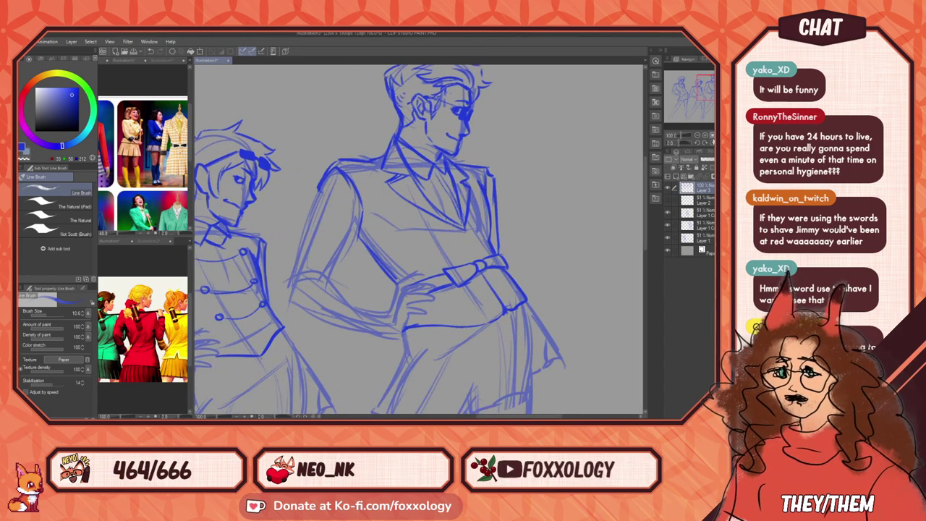
pyautogui.moveTo(374, 283)
pyautogui.mouseDown()
pyautogui.moveTo(432, 271)
pyautogui.moveTo(354, 324)
pyautogui.mouseUp()
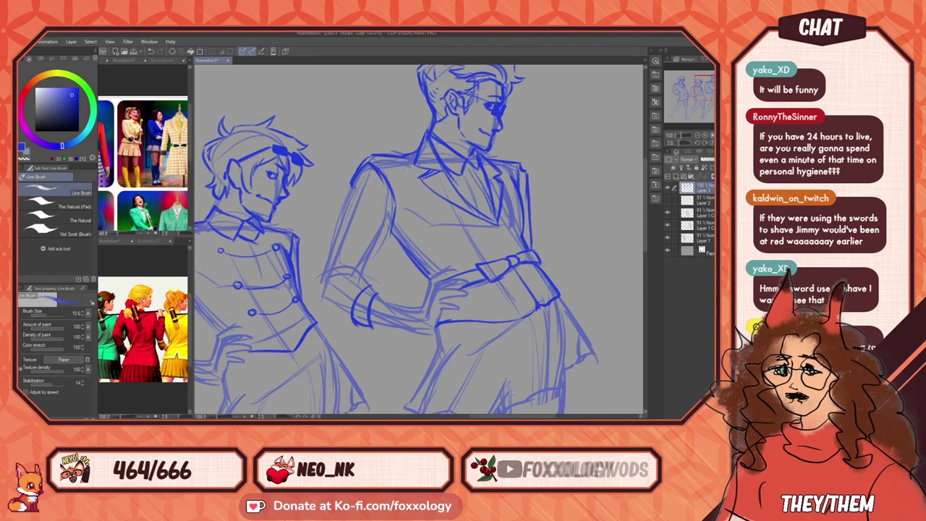
pyautogui.moveTo(371, 284); pyautogui.dragTo(381, 292)
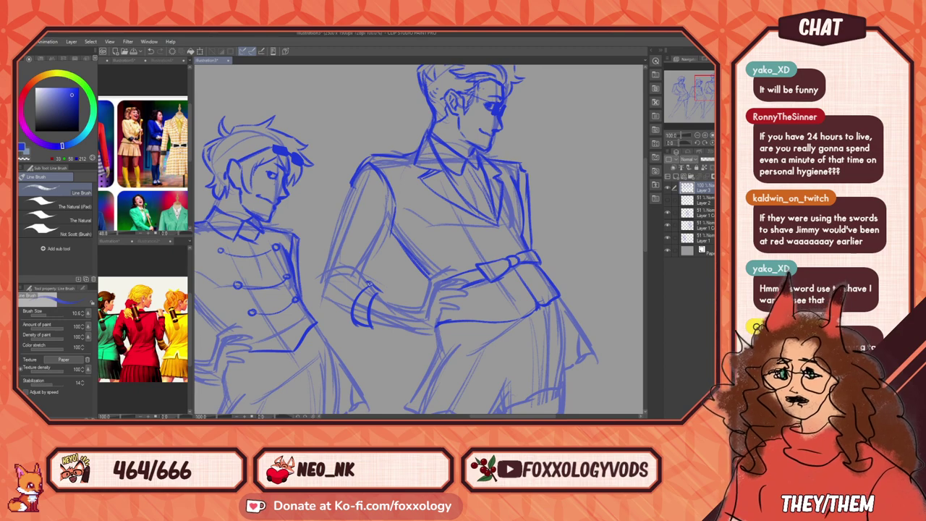
# Step: Draw a sleeve cuff at the middle figure's near wrist, checking the blazer reference photos
pyautogui.moveTo(585, 293); pyautogui.dragTo(675, 283)
pyautogui.moveTo(430, 316); pyautogui.dragTo(463, 298)
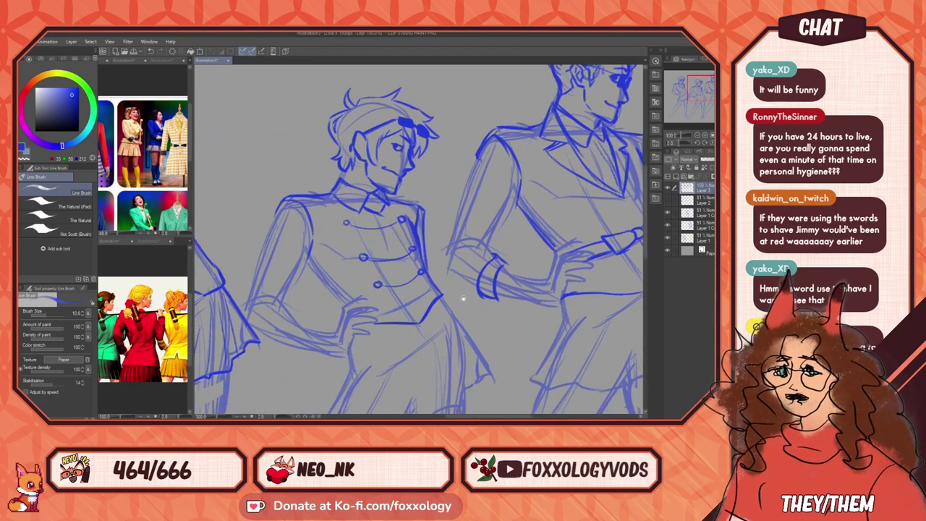
pyautogui.moveTo(165, 114); pyautogui.dragTo(245, 105)
pyautogui.click(434, 331)
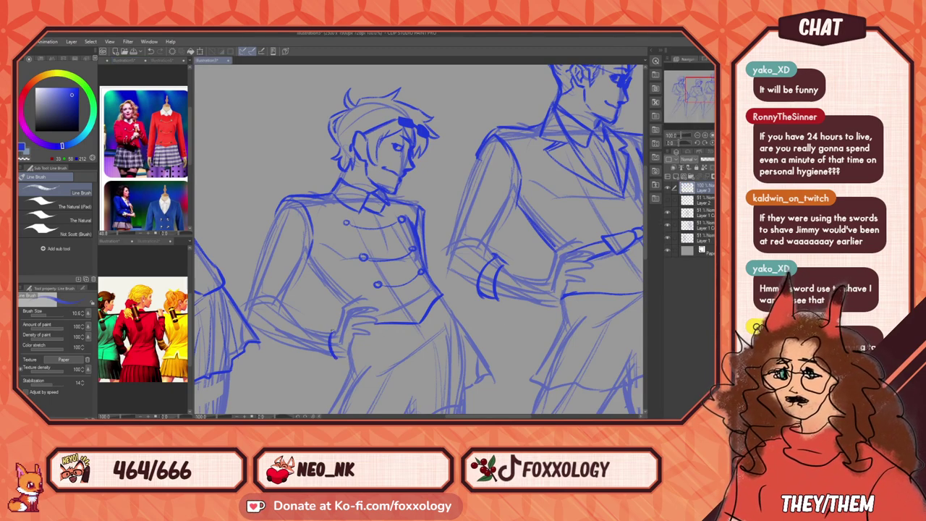
# Step: Bring the green blazer reference into view and draw the left figure's wrist cuff and the sleeve folds at the elbow
pyautogui.moveTo(304, 345)
pyautogui.mouseDown()
pyautogui.moveTo(335, 354)
pyautogui.moveTo(428, 333)
pyautogui.moveTo(588, 323)
pyautogui.moveTo(595, 331)
pyautogui.mouseUp()
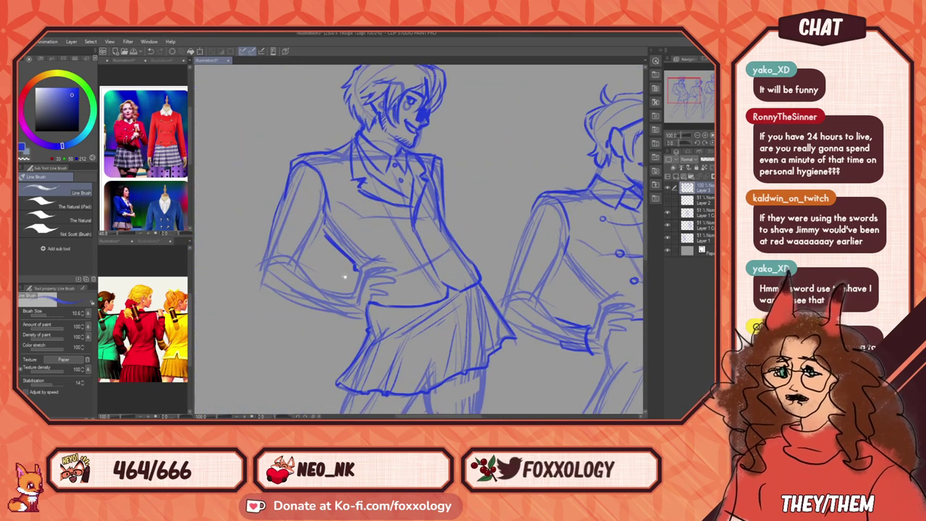
pyautogui.click(172, 206)
pyautogui.moveTo(172, 206); pyautogui.dragTo(105, 153)
pyautogui.moveTo(169, 171)
pyautogui.mouseDown()
pyautogui.moveTo(146, 174)
pyautogui.moveTo(153, 181)
pyautogui.mouseUp()
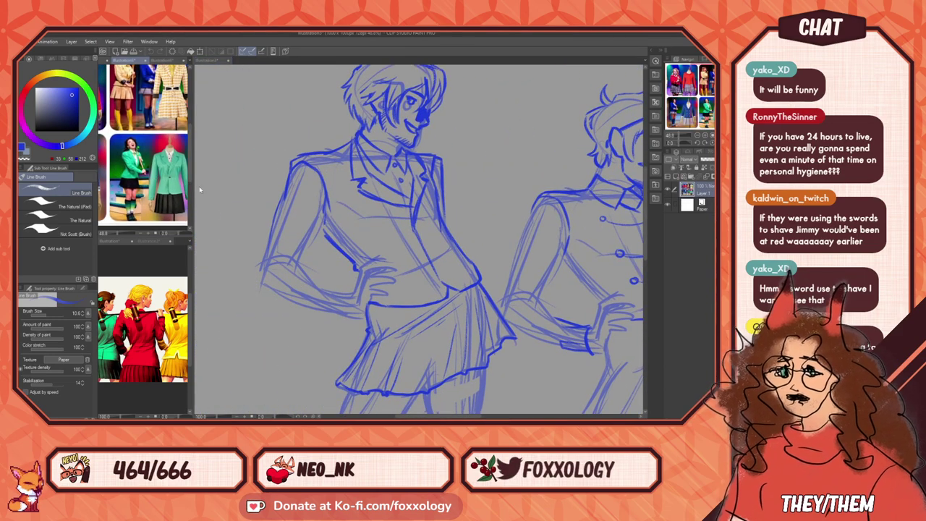
pyautogui.click(342, 293)
pyautogui.moveTo(344, 293); pyautogui.dragTo(347, 323)
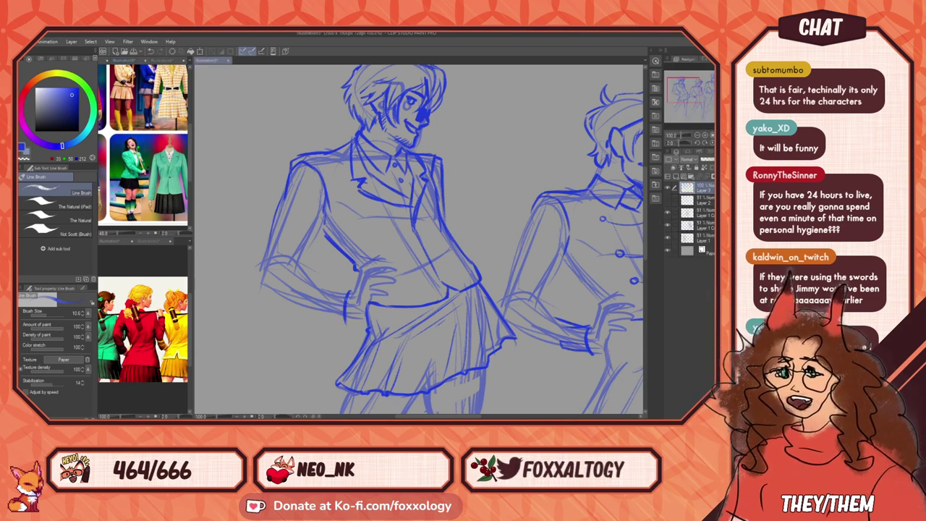
pyautogui.moveTo(350, 289); pyautogui.dragTo(316, 282)
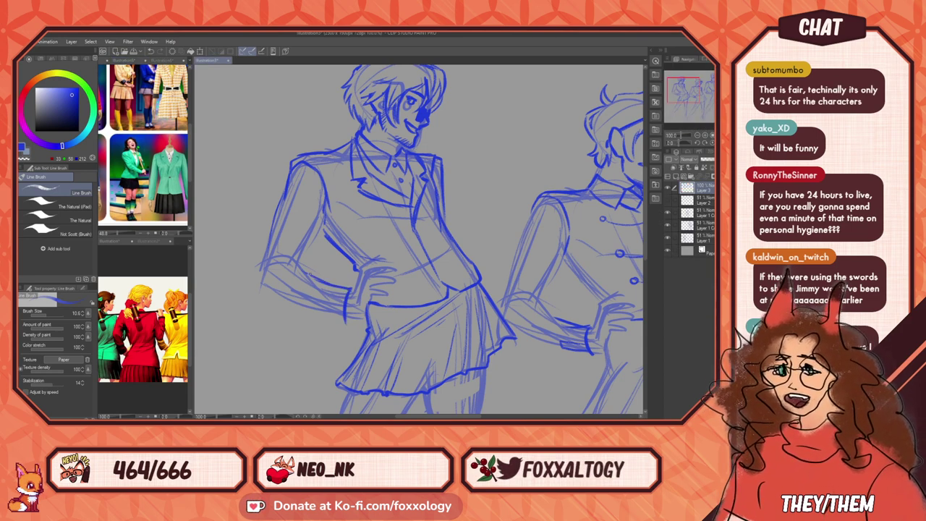
pyautogui.moveTo(270, 256); pyautogui.dragTo(298, 258)
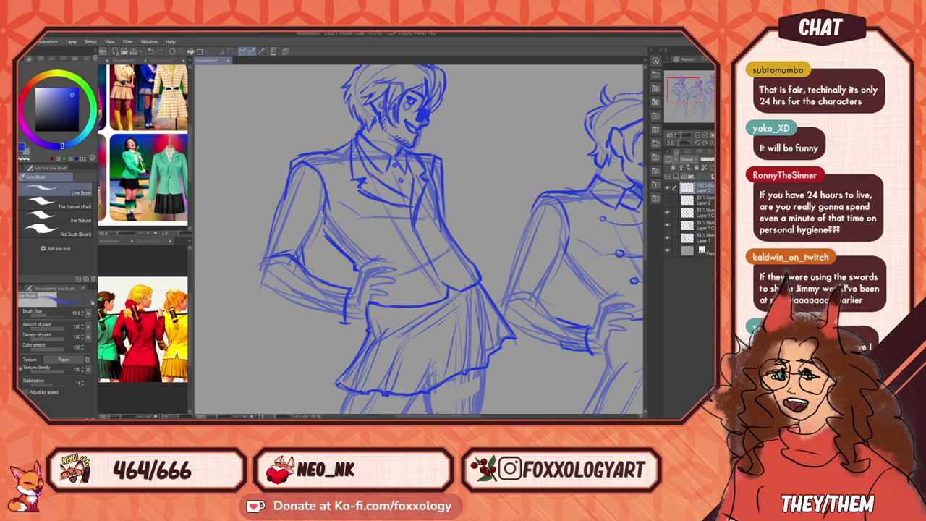
pyautogui.scroll(-4, 582, 282)
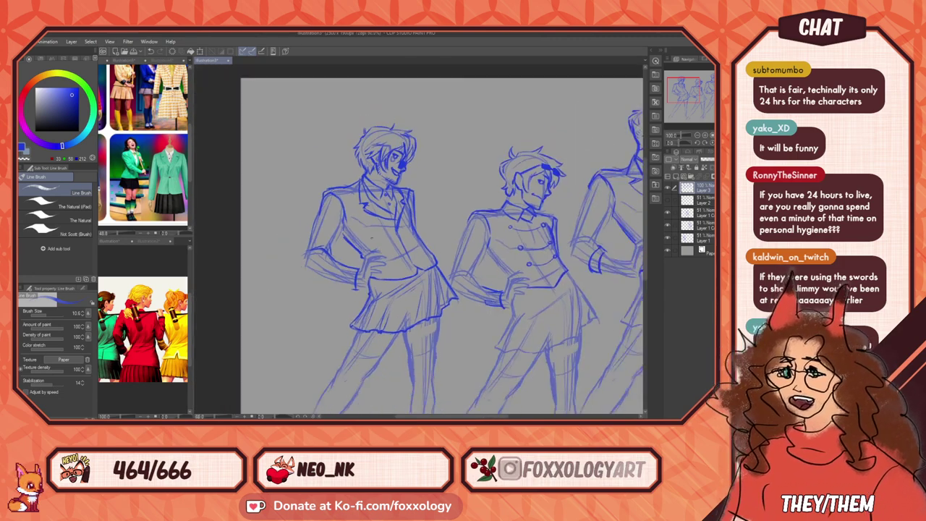
pyautogui.scroll(1, 582, 282)
pyautogui.moveTo(582, 282); pyautogui.dragTo(436, 304)
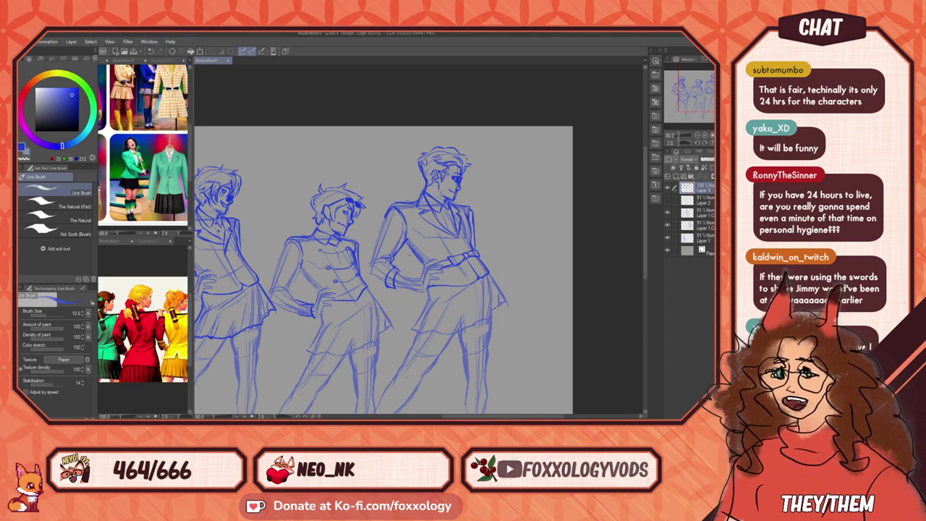
# Step: Check the whole trio sketch and save the drawing under the name "heathers bad boys"
pyautogui.scroll(-2, 376, 242)
pyautogui.scroll(2, 350, 265)
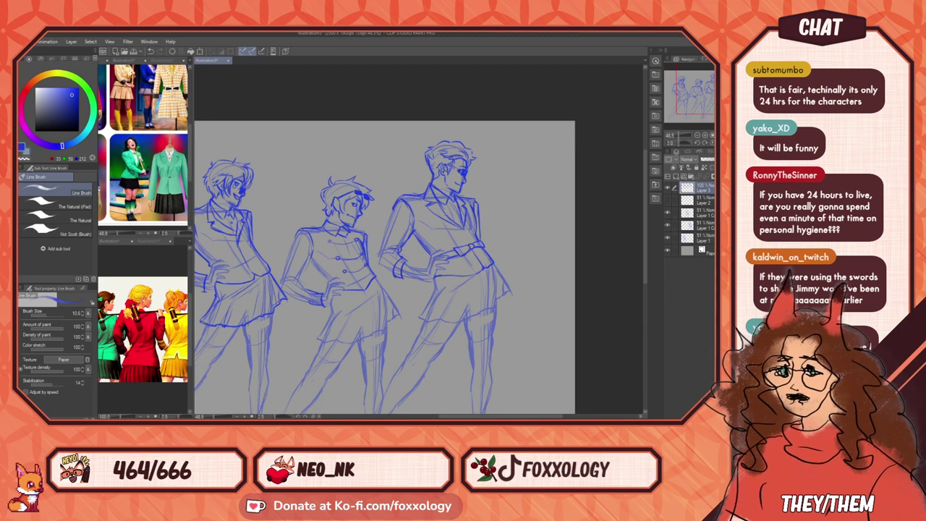
pyautogui.moveTo(348, 339); pyautogui.dragTo(538, 331)
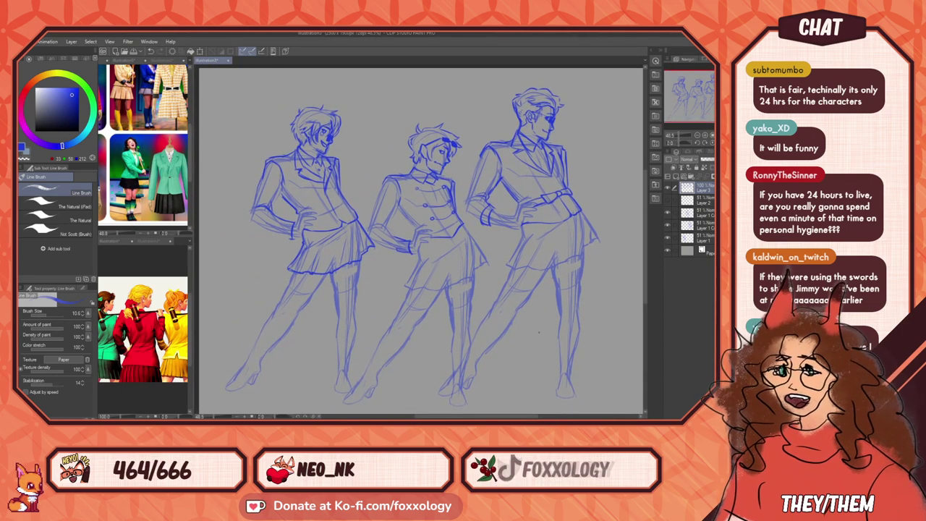
pyautogui.moveTo(474, 356)
pyautogui.mouseDown()
pyautogui.moveTo(450, 354)
pyautogui.moveTo(468, 354)
pyautogui.mouseUp()
pyautogui.moveTo(637, 347); pyautogui.dragTo(554, 334)
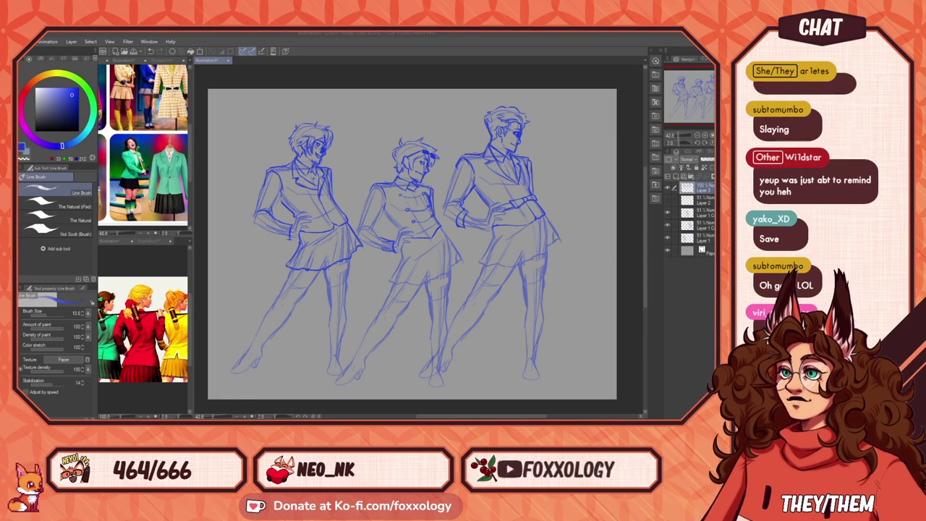
pyautogui.click(354, 292)
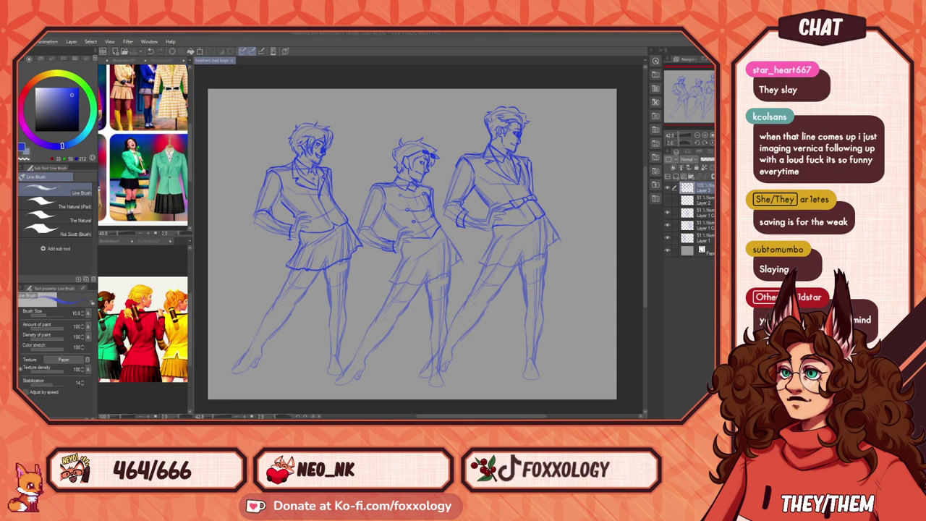
pyautogui.hotkey('alt', 'Tab')
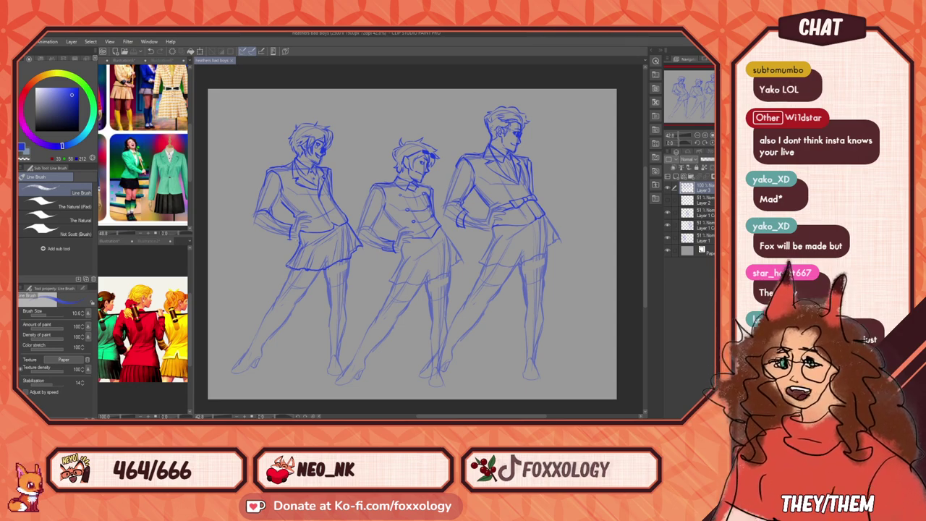
pyautogui.scroll(2, 429, 234)
pyautogui.scroll(-2, 471, 253)
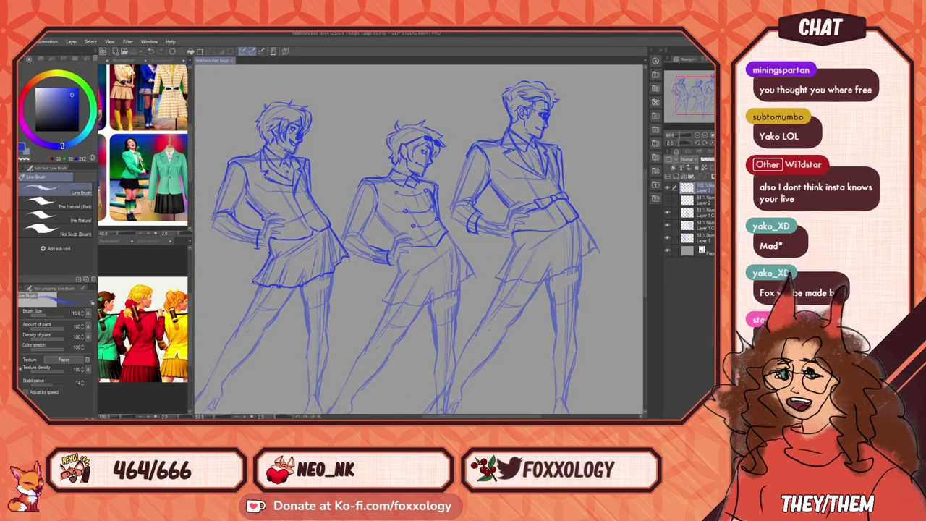
pyautogui.moveTo(340, 232); pyautogui.dragTo(399, 274)
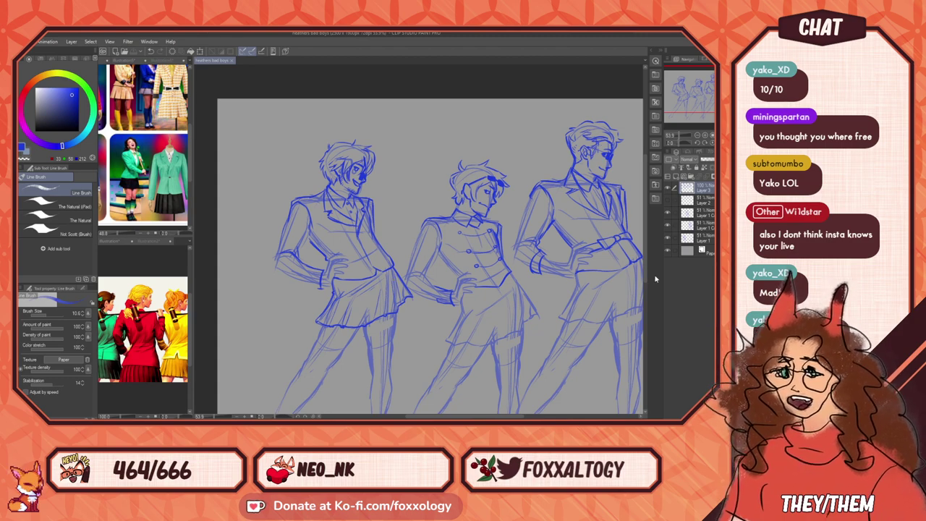
pyautogui.scroll(-4, 548, 220)
pyautogui.moveTo(540, 222); pyautogui.dragTo(439, 194)
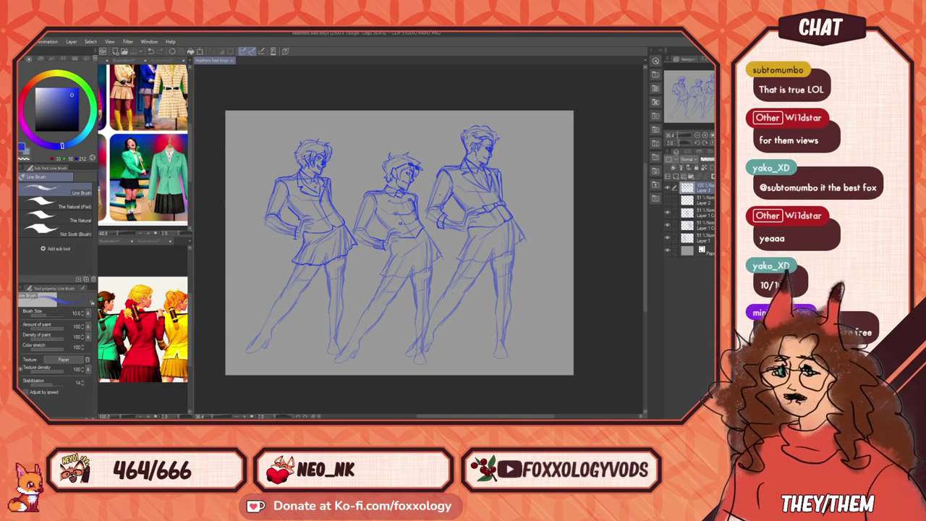
# Step: Bring up the Minecraft skins reference image and narrow the reference area to give the canvas more room
pyautogui.click(102, 62)
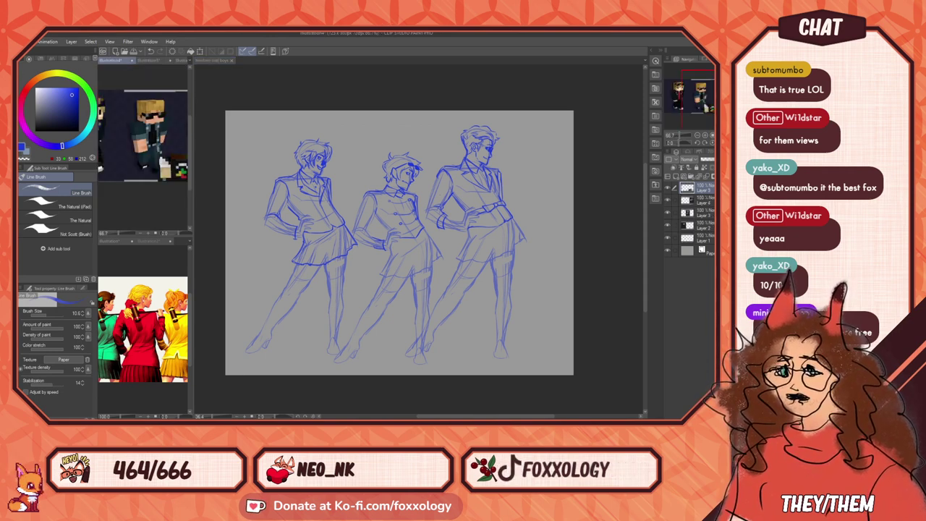
pyautogui.moveTo(226, 154); pyautogui.dragTo(267, 153)
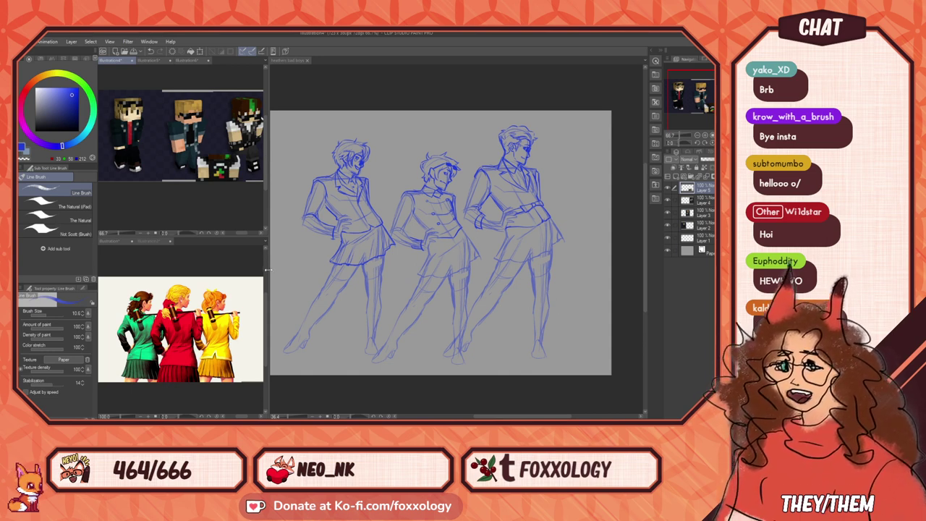
pyautogui.moveTo(267, 155); pyautogui.dragTo(171, 273)
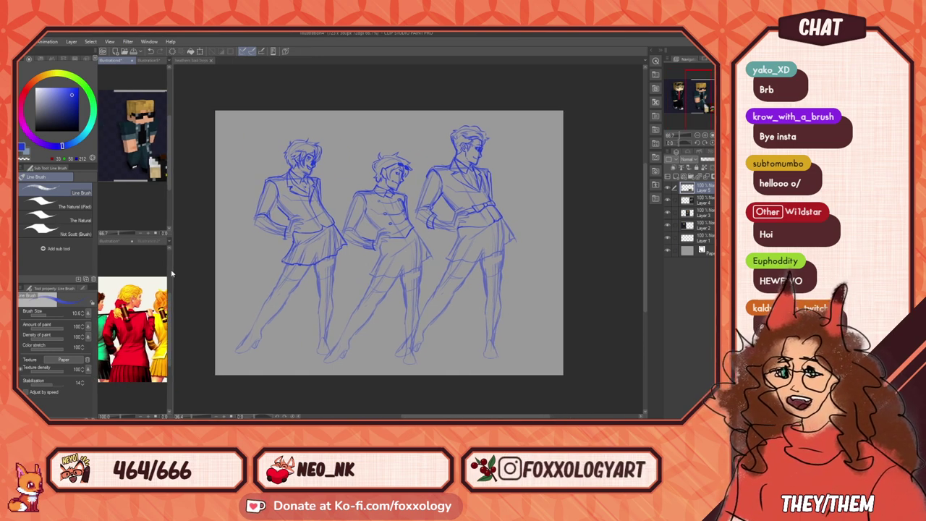
# Step: Add a new layer above the sketch in the trio drawing and set the line brush to black at size 6
pyautogui.click(297, 225)
pyautogui.scroll(3, 297, 223)
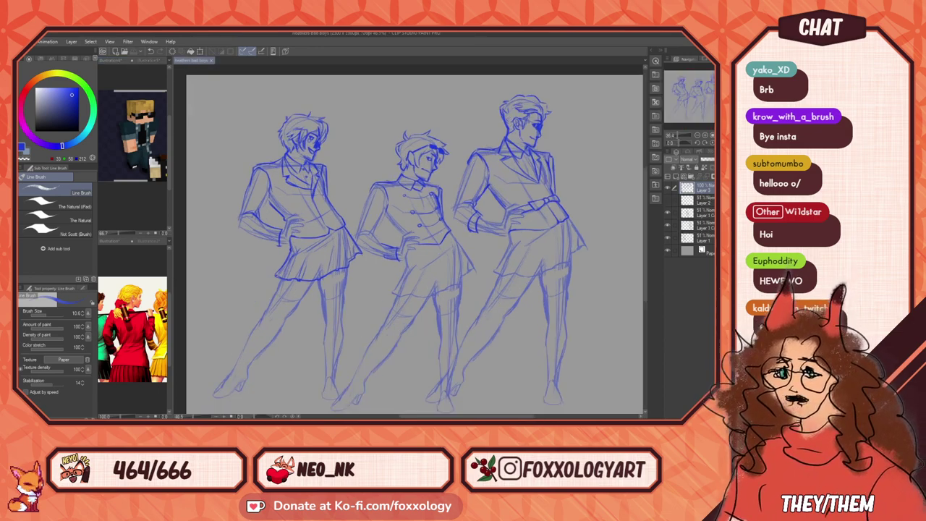
pyautogui.moveTo(296, 207); pyautogui.dragTo(331, 303)
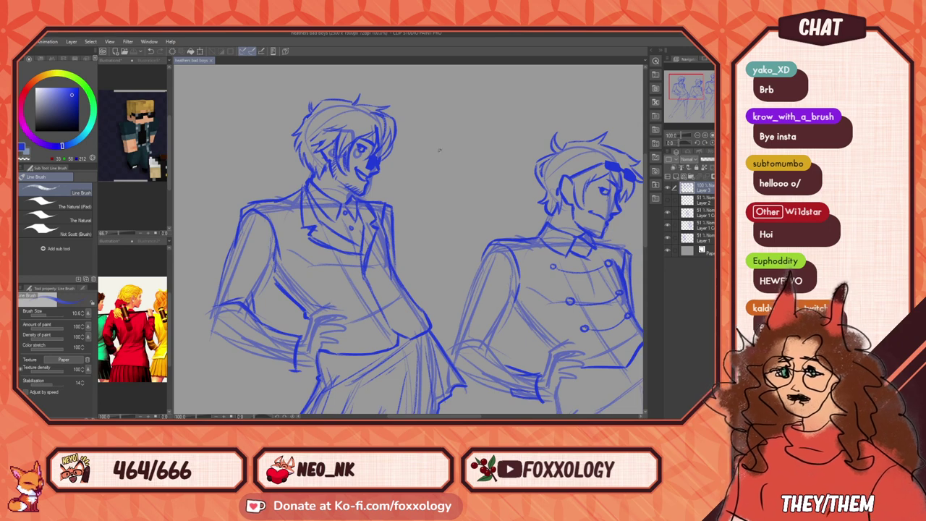
pyautogui.click(679, 177)
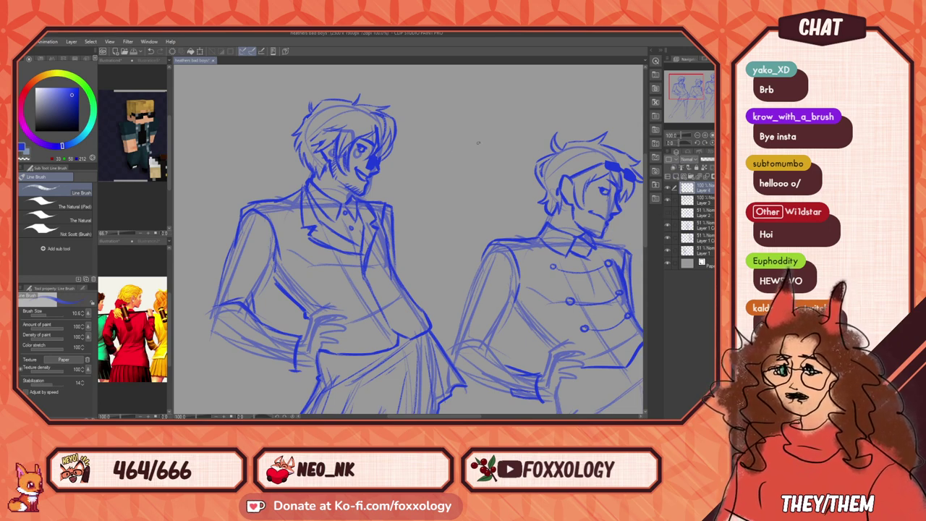
pyautogui.moveTo(42, 121); pyautogui.dragTo(33, 133)
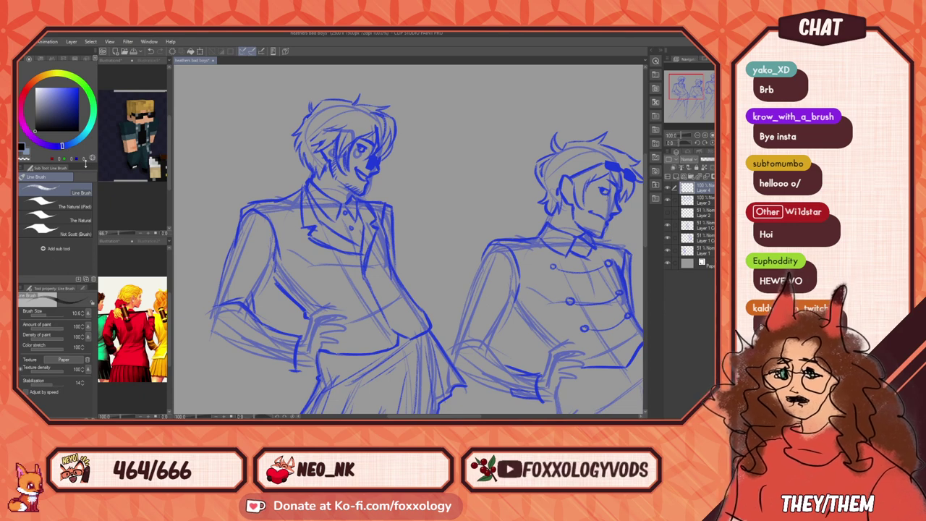
pyautogui.click(83, 315)
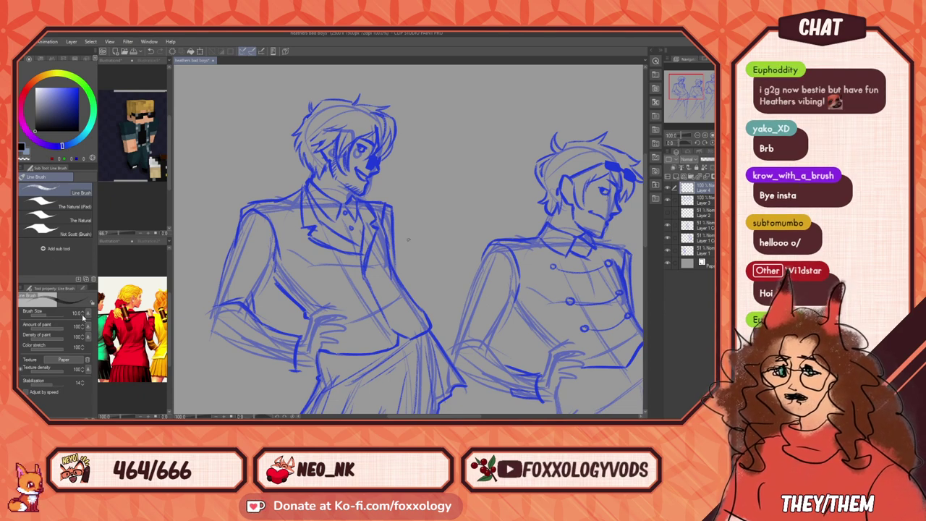
pyautogui.click(84, 317)
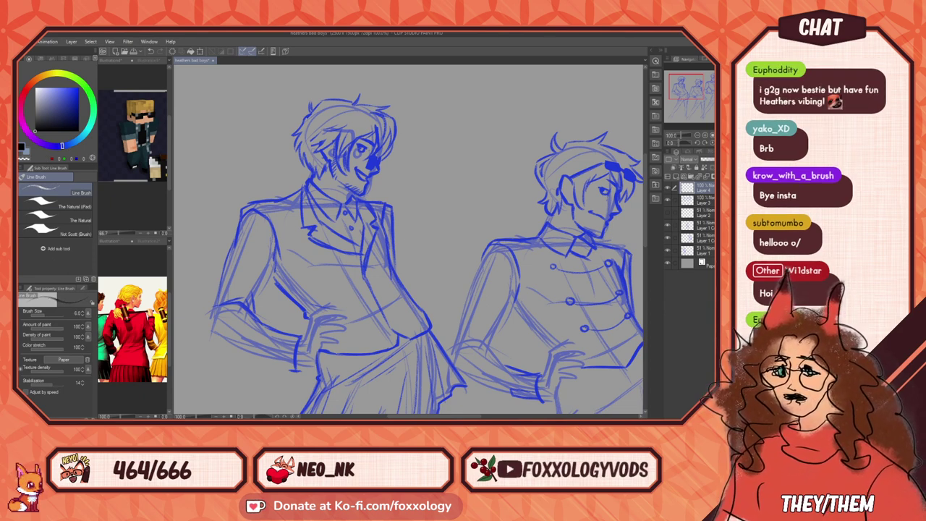
pyautogui.moveTo(347, 174)
pyautogui.mouseDown()
pyautogui.moveTo(448, 148)
pyautogui.moveTo(500, 199)
pyautogui.mouseUp()
pyautogui.hotkey('ctrl', 'z')
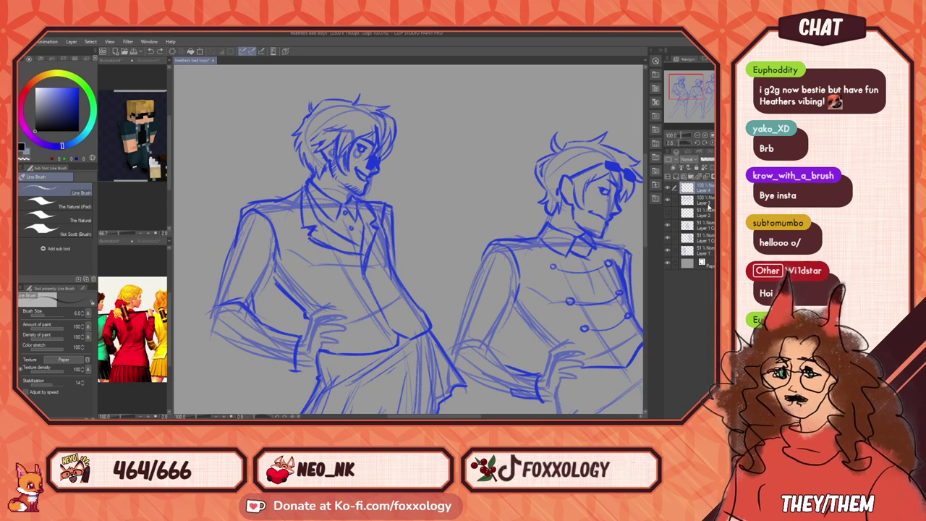
pyautogui.click(708, 202)
pyautogui.click(708, 162)
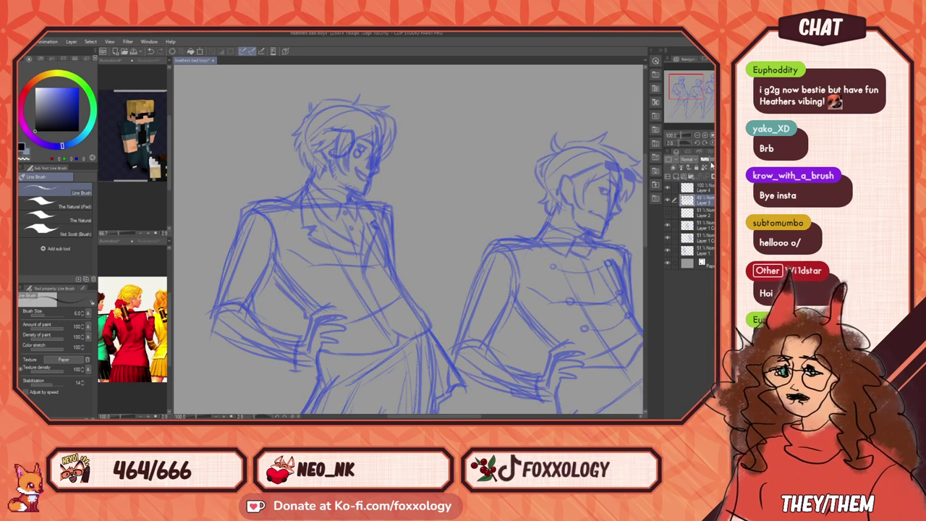
pyautogui.click(708, 228)
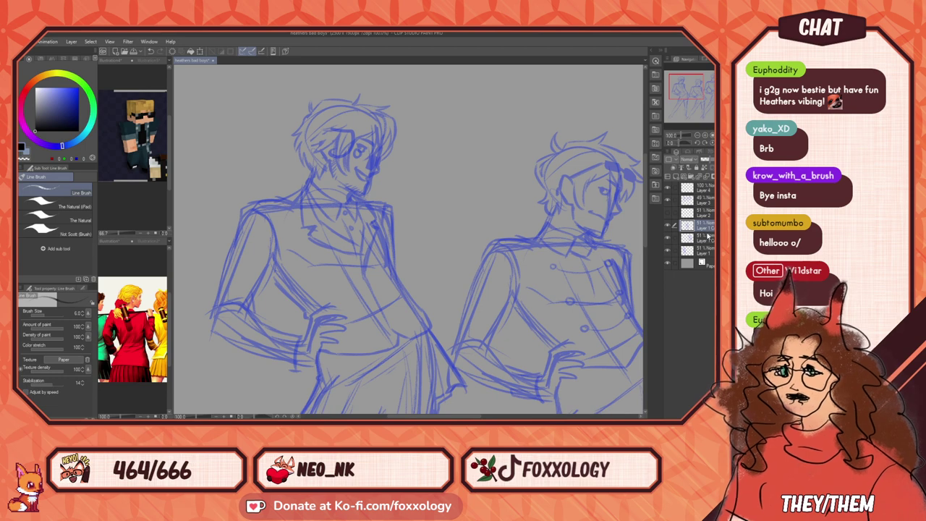
pyautogui.hotkey('ctrl', 'e')
pyautogui.hotkey('ctrl', 'e')
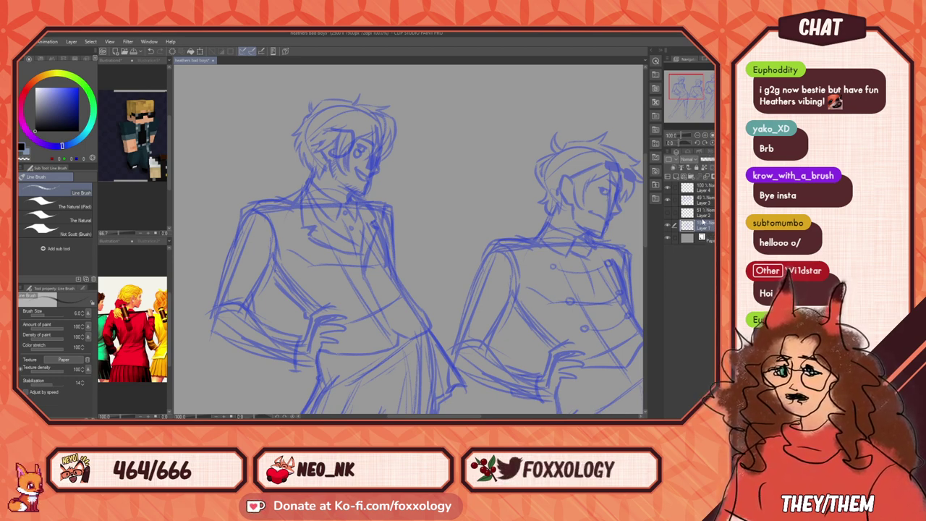
pyautogui.hotkey('ctrl', 'z')
pyautogui.hotkey('ctrl', 'z')
pyautogui.hotkey('ctrl', 'z')
pyautogui.hotkey('ctrl', 'z')
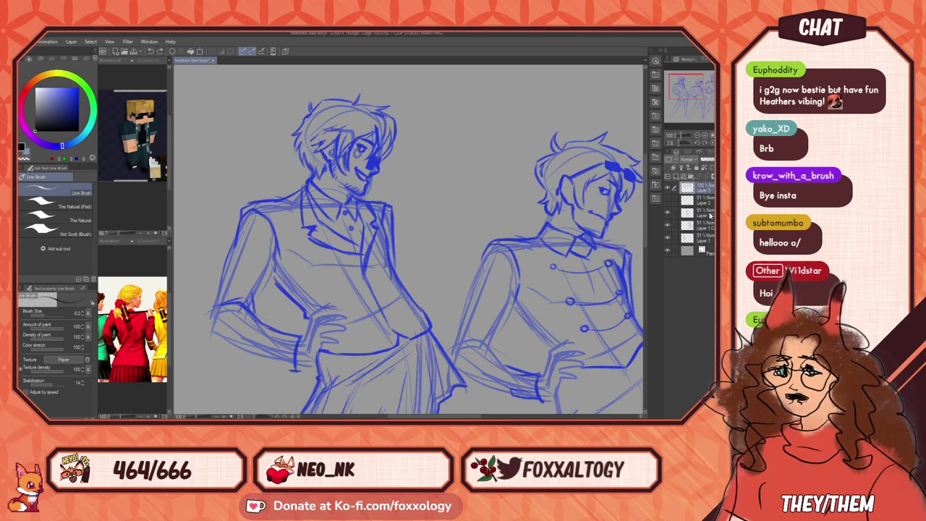
# Step: Add a new top layer, raise the three pose layers to 100% opacity and merge them into one
pyautogui.hotkey('ctrl', 'shift', 'n')
pyautogui.click(709, 228)
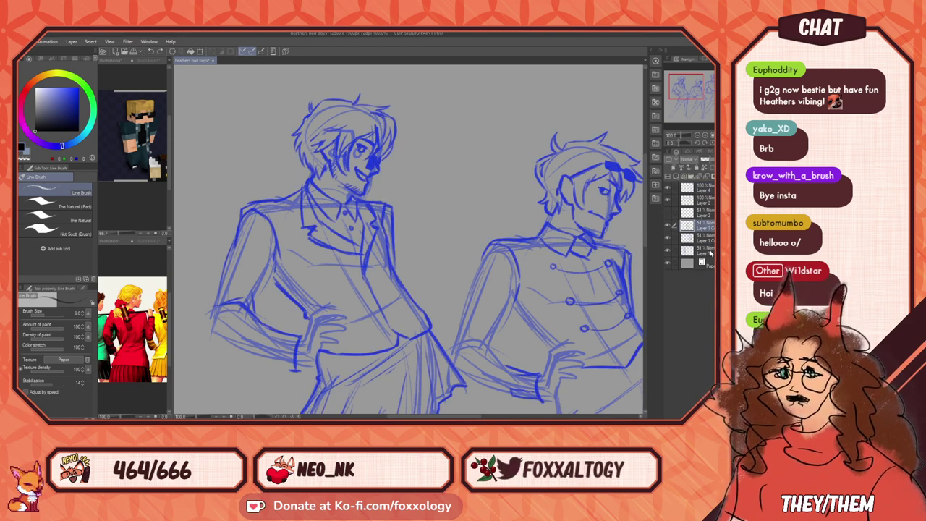
pyautogui.keyDown('shift'); pyautogui.click(710, 253); pyautogui.keyUp('shift')
pyautogui.moveTo(713, 161); pyautogui.dragTo(725, 161)
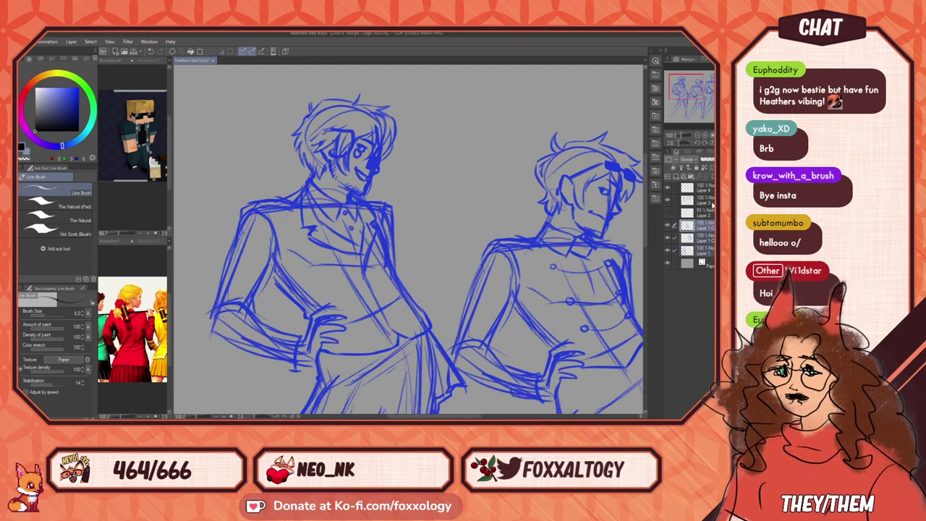
pyautogui.click(709, 228)
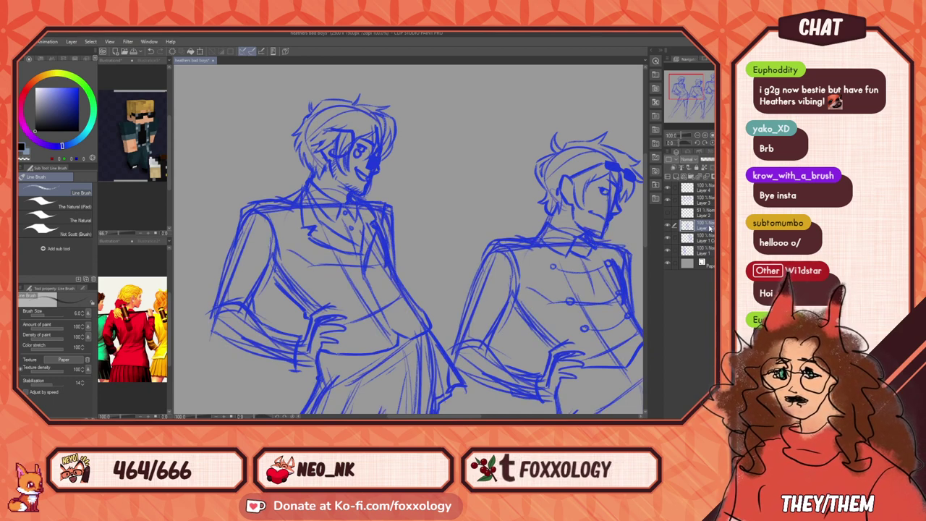
pyautogui.hotkey('ctrl', 'e')
pyautogui.hotkey('ctrl', 'e')
# Step: Lower the merged pose layer and the detailed sketch layer, Layer 3, to roughly half opacity
pyautogui.click(711, 160)
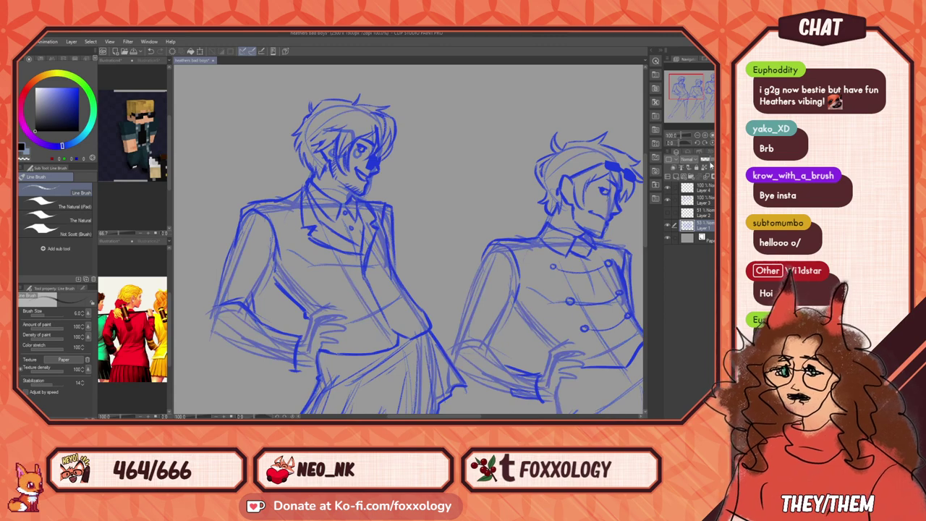
pyautogui.click(710, 203)
pyautogui.click(711, 160)
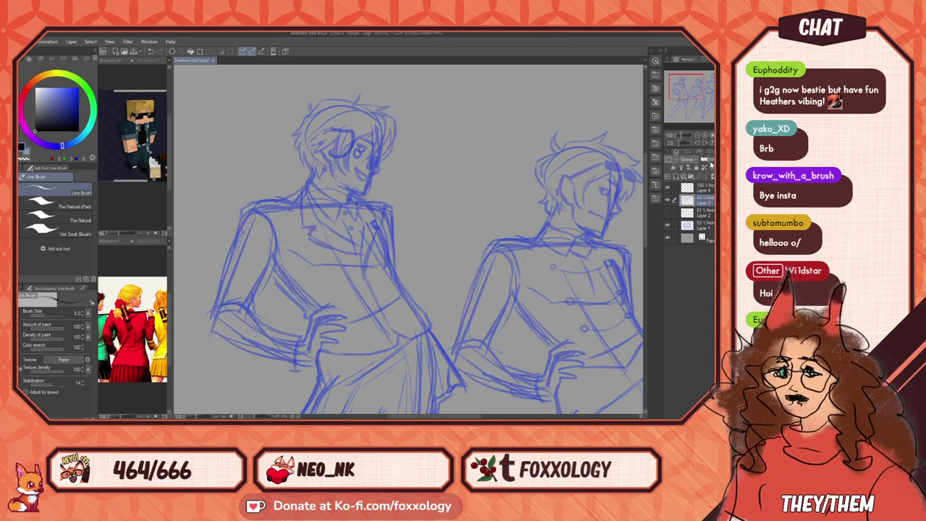
# Step: On the new top layer, draw the black line of the curved fringe strand framing the left figure's face
pyautogui.click(706, 189)
pyautogui.moveTo(522, 267)
pyautogui.mouseDown()
pyautogui.moveTo(462, 319)
pyautogui.moveTo(548, 303)
pyautogui.mouseUp()
pyautogui.moveTo(403, 202)
pyautogui.mouseDown()
pyautogui.moveTo(398, 240)
pyautogui.moveTo(447, 314)
pyautogui.moveTo(447, 364)
pyautogui.mouseUp()
pyautogui.hotkey('ctrl', 'z')
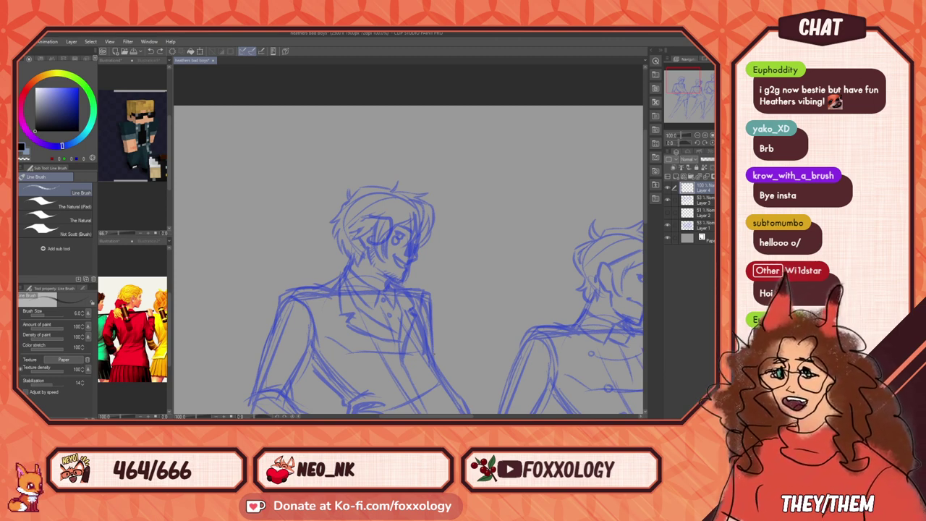
pyautogui.click(707, 136)
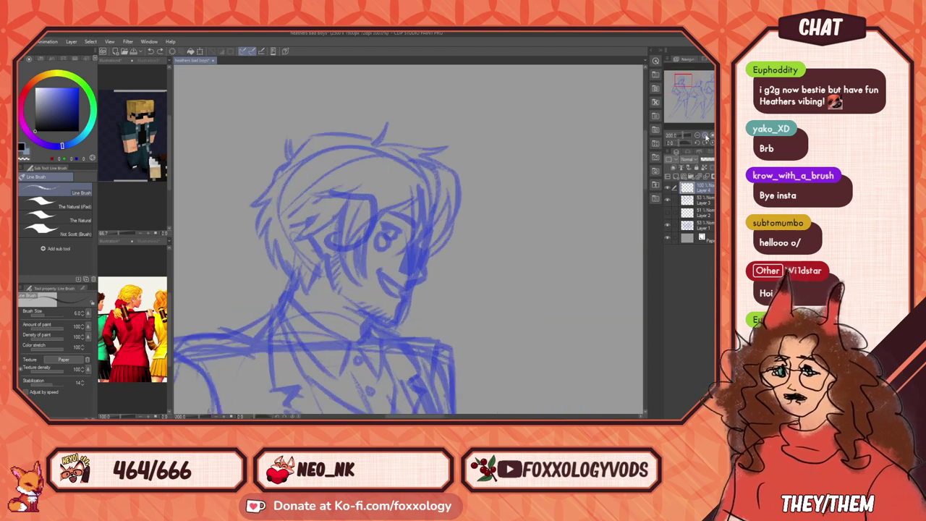
pyautogui.moveTo(497, 236); pyautogui.dragTo(523, 263)
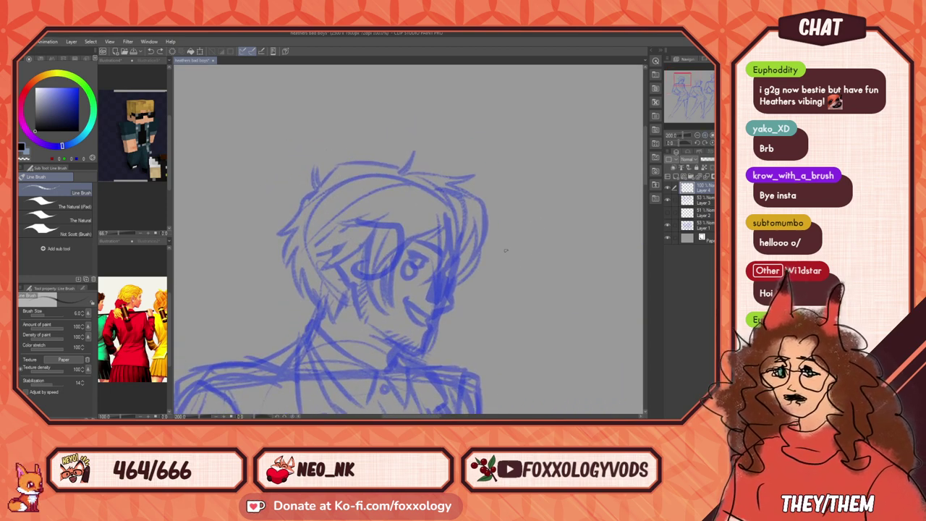
pyautogui.moveTo(442, 227)
pyautogui.mouseDown()
pyautogui.moveTo(401, 243)
pyautogui.moveTo(373, 277)
pyautogui.moveTo(384, 307)
pyautogui.mouseUp()
# Step: Try extra black hair strands beside the left figure's fringe and ear, and undo the last strokes
pyautogui.moveTo(378, 256); pyautogui.dragTo(388, 316)
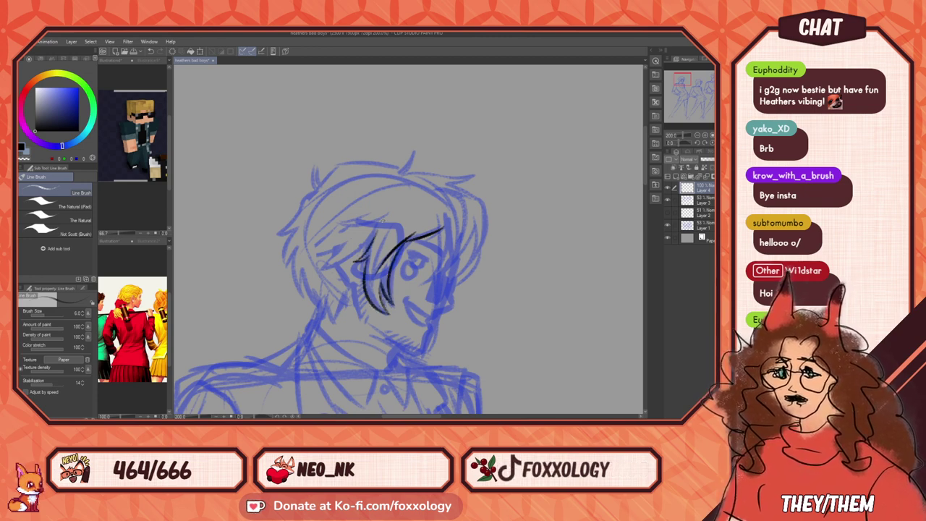
pyautogui.moveTo(495, 204)
pyautogui.mouseDown()
pyautogui.moveTo(477, 243)
pyautogui.moveTo(424, 248)
pyautogui.mouseUp()
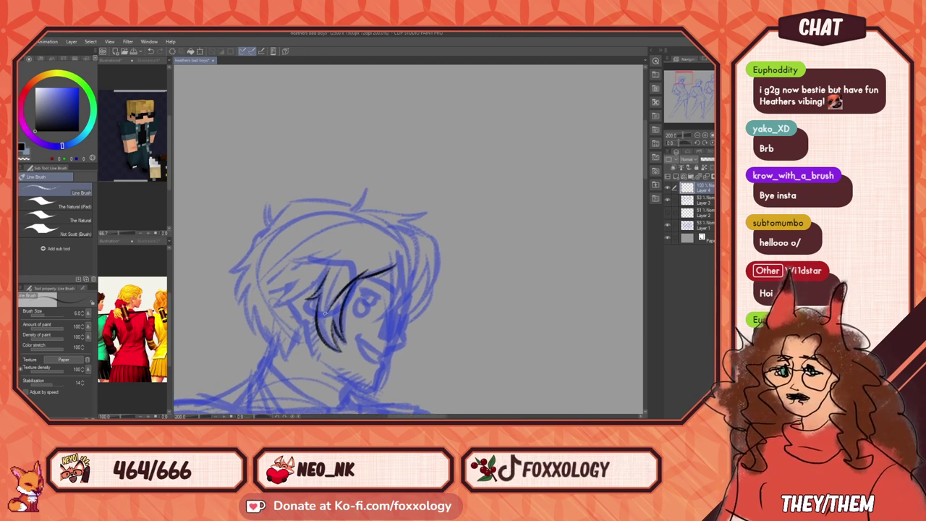
pyautogui.moveTo(343, 295); pyautogui.dragTo(373, 269)
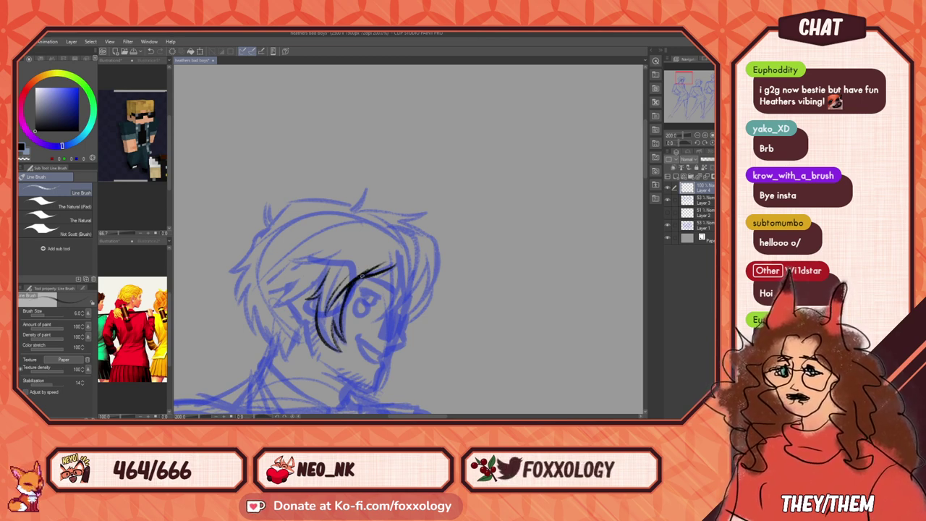
pyautogui.moveTo(446, 287); pyautogui.dragTo(444, 294)
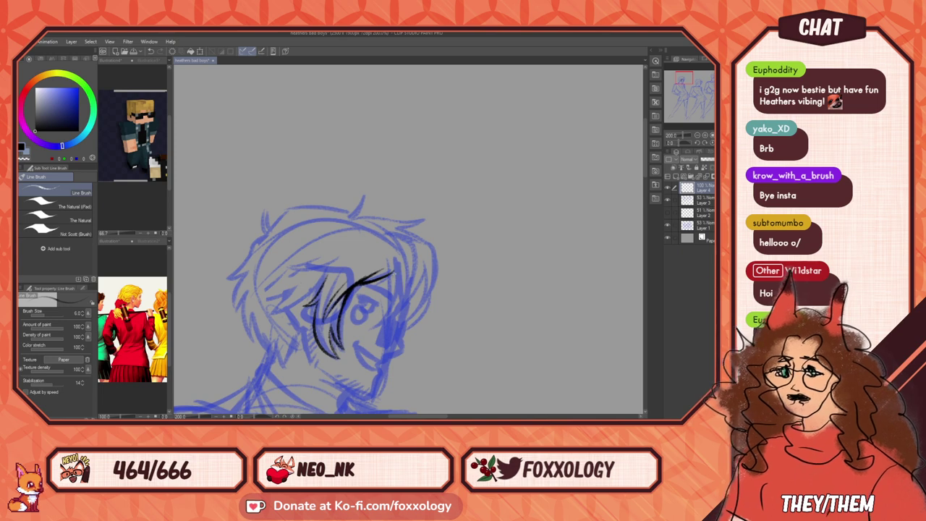
pyautogui.hotkey('ctrl', 'z')
pyautogui.hotkey('ctrl', 'z')
pyautogui.hotkey('ctrl', 'z')
pyautogui.hotkey('ctrl', 'z')
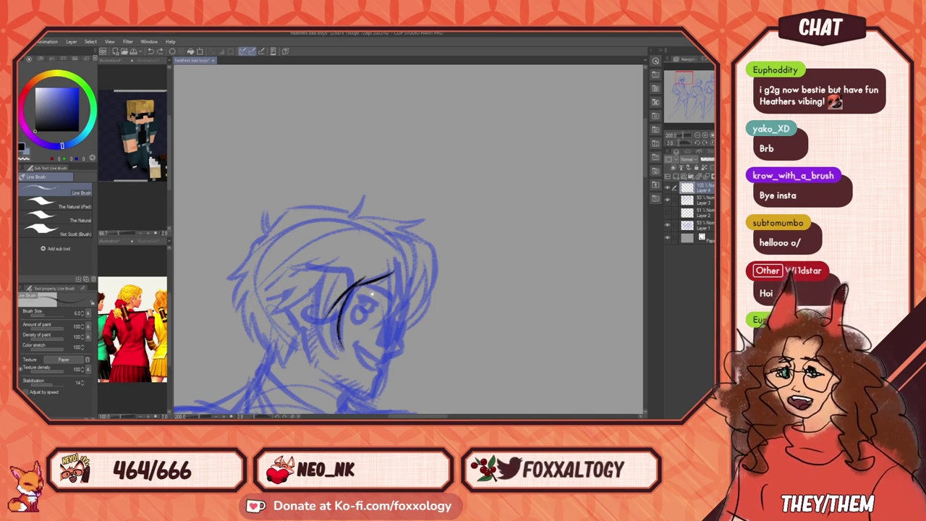
# Step: Redraw the fringe strand's tapered lower tip and ink the pointed strands sweeping back over the left figure's ear
pyautogui.moveTo(384, 290)
pyautogui.mouseDown()
pyautogui.moveTo(464, 258)
pyautogui.moveTo(474, 221)
pyautogui.moveTo(469, 234)
pyautogui.moveTo(457, 228)
pyautogui.moveTo(446, 238)
pyautogui.moveTo(432, 265)
pyautogui.moveTo(432, 257)
pyautogui.moveTo(438, 287)
pyautogui.mouseUp()
pyautogui.hotkey('ctrl', 'z')
pyautogui.hotkey('ctrl', 'z')
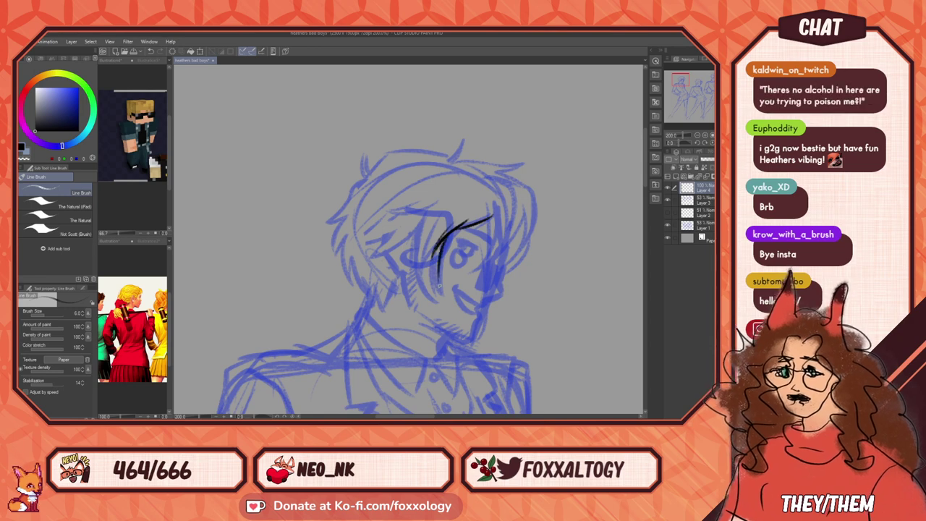
pyautogui.moveTo(437, 250); pyautogui.dragTo(434, 284)
pyautogui.hotkey('ctrl', 'z')
pyautogui.hotkey('ctrl', 'z')
pyautogui.moveTo(439, 245); pyautogui.dragTo(434, 285)
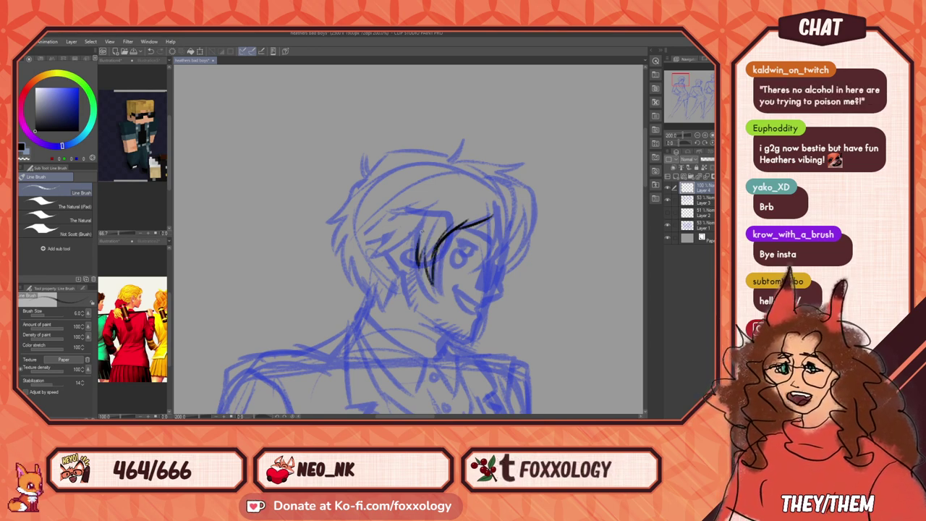
pyautogui.moveTo(422, 233)
pyautogui.mouseDown()
pyautogui.moveTo(394, 236)
pyautogui.moveTo(418, 259)
pyautogui.moveTo(397, 244)
pyautogui.moveTo(379, 248)
pyautogui.moveTo(413, 222)
pyautogui.mouseUp()
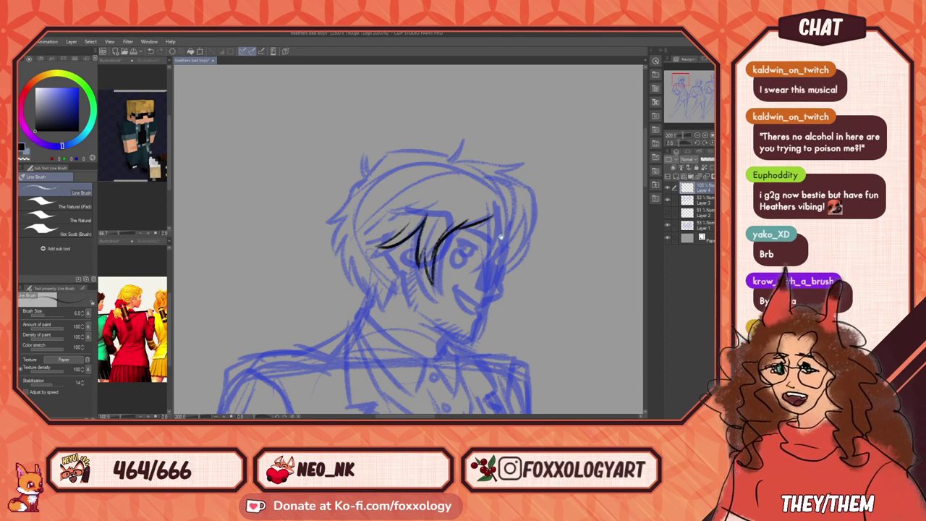
# Step: Draw black pointed fringe strands falling past the eye on the far side of the left figure's face
pyautogui.moveTo(501, 236); pyautogui.dragTo(475, 338)
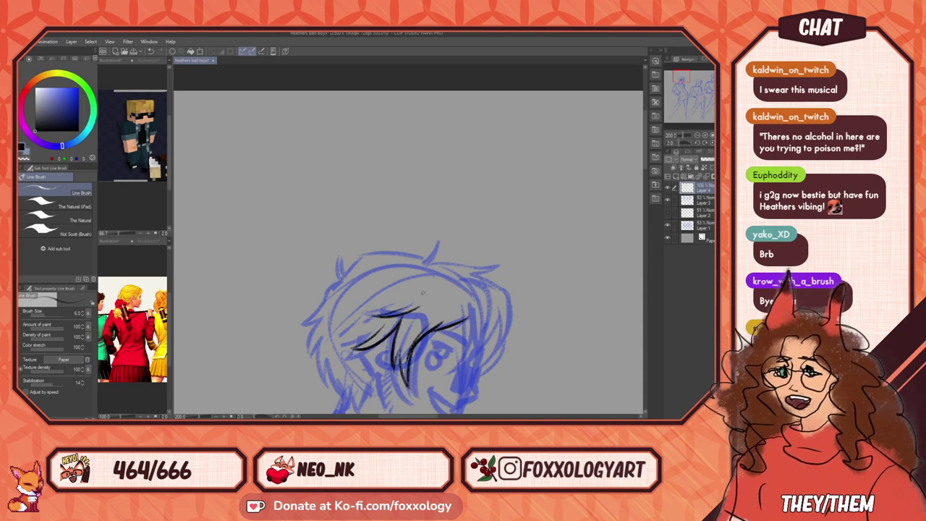
pyautogui.moveTo(542, 272)
pyautogui.mouseDown()
pyautogui.moveTo(473, 264)
pyautogui.moveTo(474, 204)
pyautogui.mouseUp()
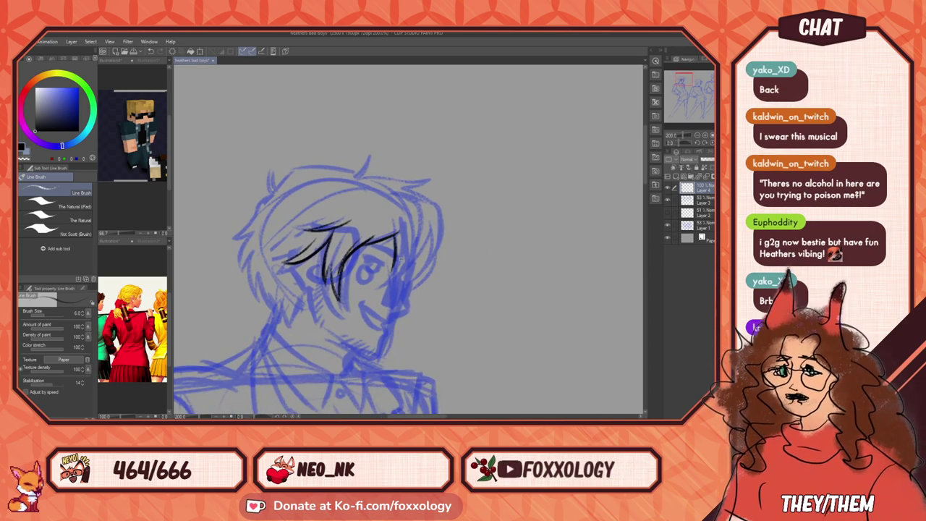
pyautogui.moveTo(400, 238); pyautogui.dragTo(377, 293)
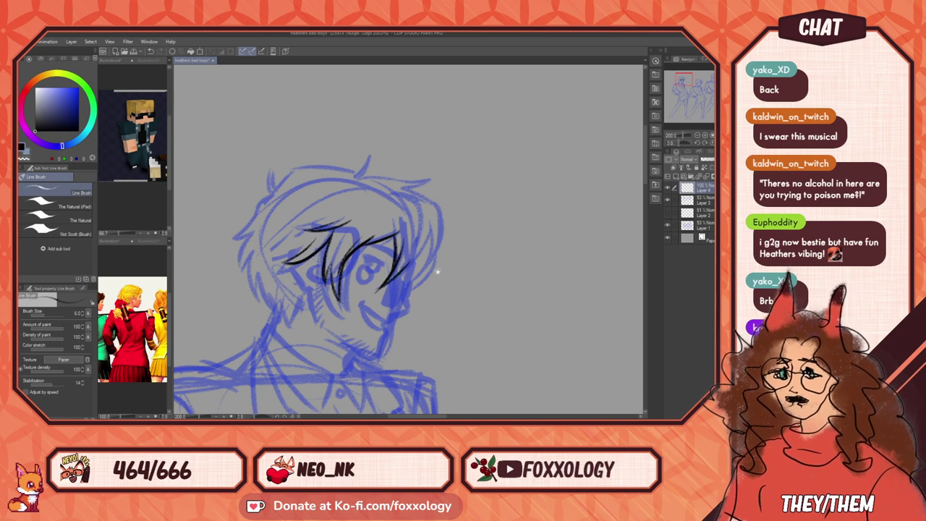
pyautogui.moveTo(437, 271); pyautogui.dragTo(450, 293)
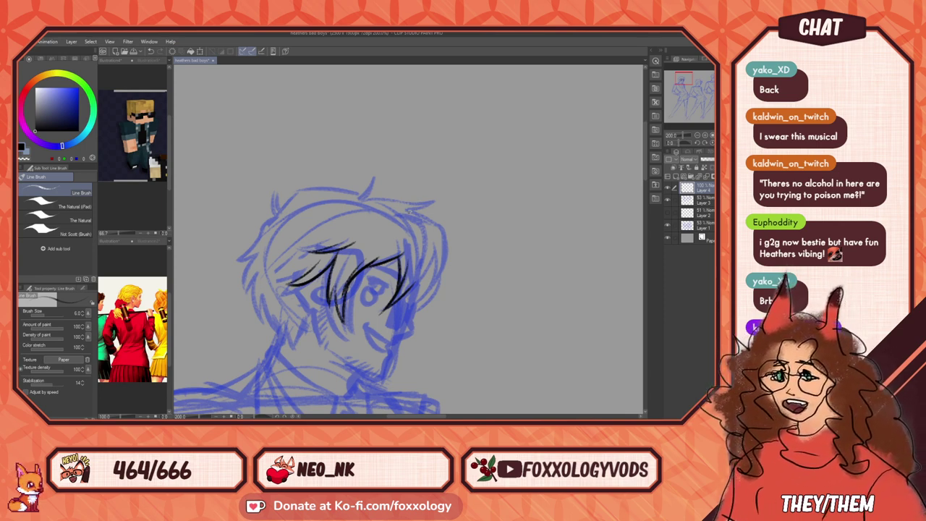
# Step: Outline the front of the hair from the crown tuft down to the pointed tips beside the nose
pyautogui.moveTo(375, 174)
pyautogui.mouseDown()
pyautogui.moveTo(396, 197)
pyautogui.moveTo(439, 211)
pyautogui.moveTo(439, 293)
pyautogui.moveTo(421, 312)
pyautogui.mouseUp()
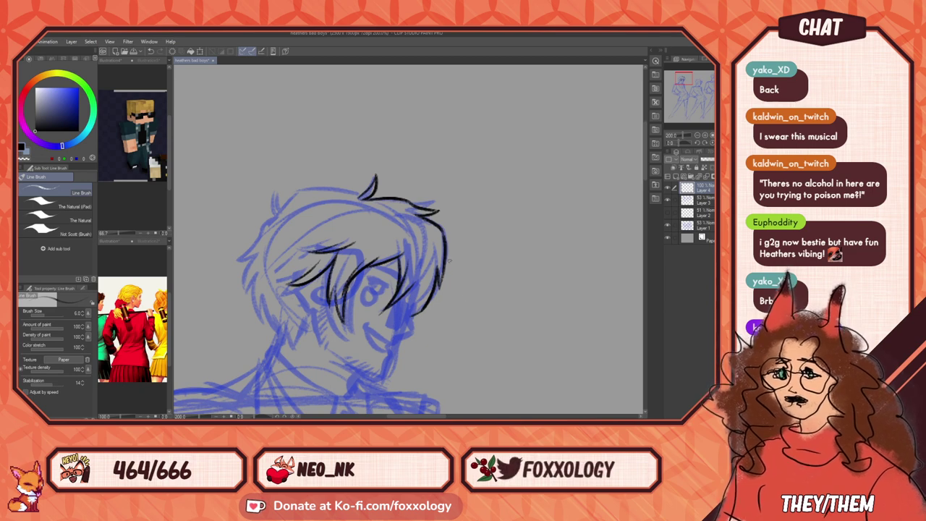
pyautogui.hotkey('ctrl', 'z')
pyautogui.moveTo(426, 273)
pyautogui.mouseDown()
pyautogui.moveTo(406, 306)
pyautogui.moveTo(389, 309)
pyautogui.mouseUp()
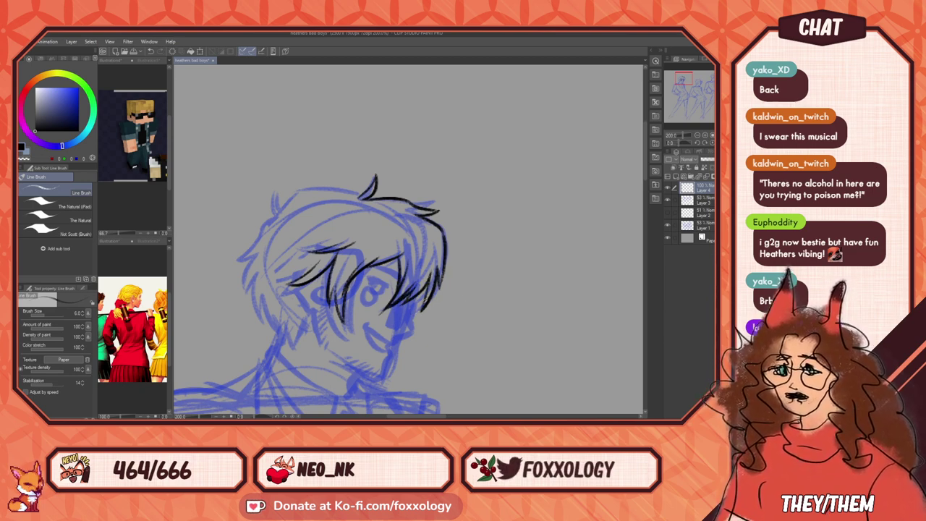
# Step: Add inner strand lines inside the front hair section, from below the crown tuft toward the far-side tips
pyautogui.moveTo(458, 296); pyautogui.dragTo(442, 327)
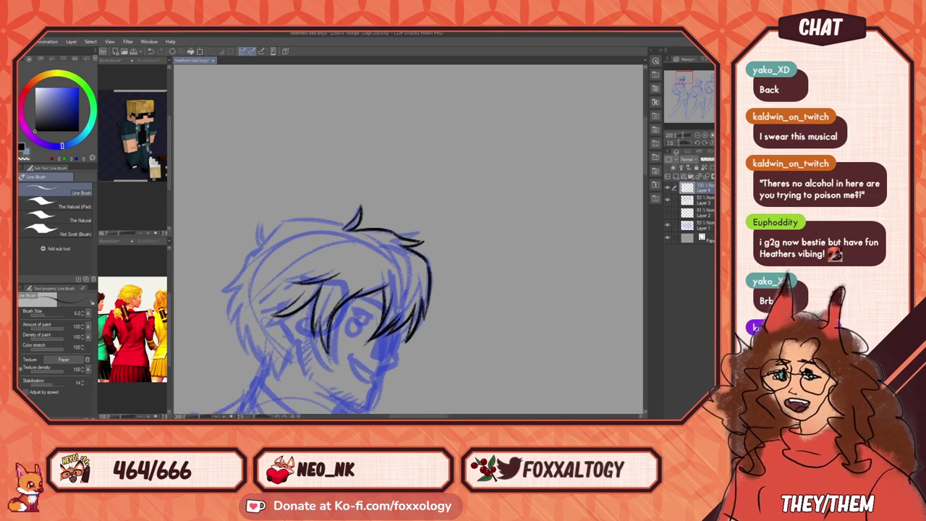
pyautogui.moveTo(371, 249)
pyautogui.mouseDown()
pyautogui.moveTo(413, 255)
pyautogui.moveTo(421, 277)
pyautogui.mouseUp()
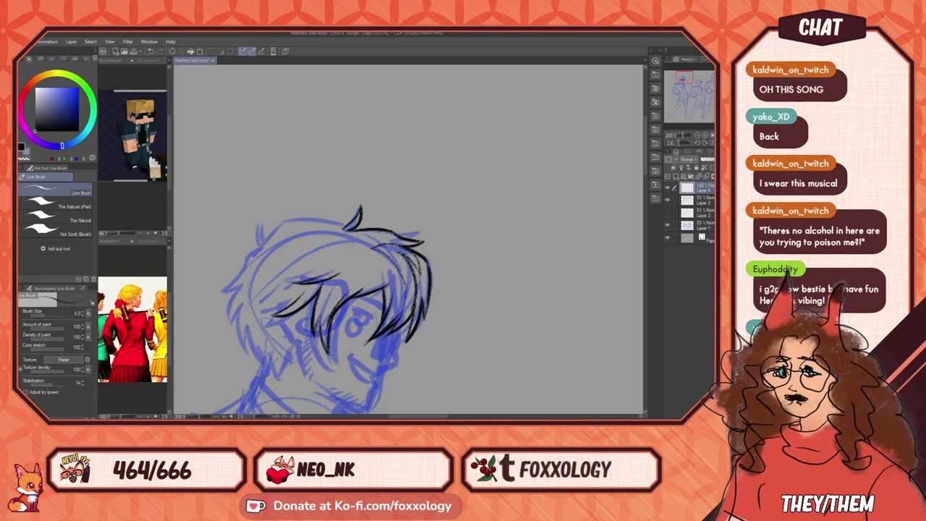
pyautogui.moveTo(417, 293); pyautogui.dragTo(408, 326)
pyautogui.hotkey('ctrl', 'z')
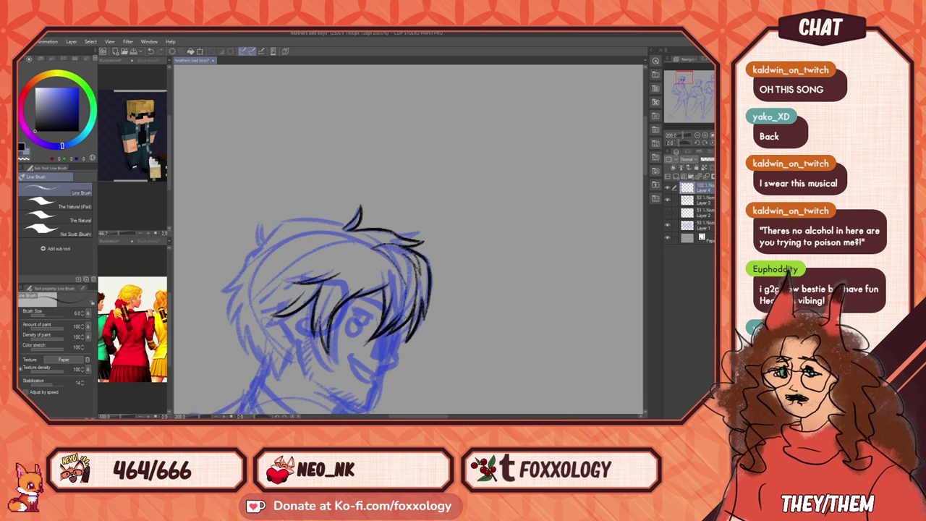
pyautogui.moveTo(468, 296); pyautogui.dragTo(525, 238)
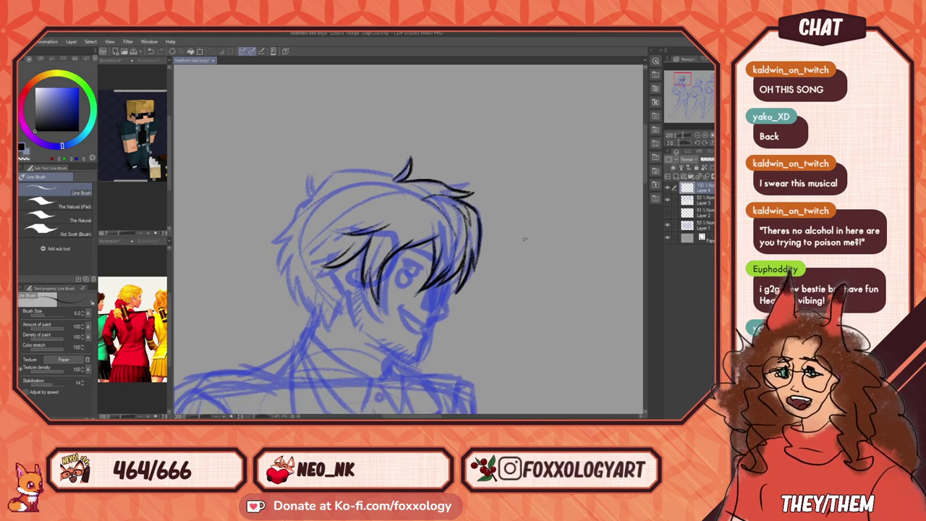
pyautogui.moveTo(476, 206); pyautogui.dragTo(473, 234)
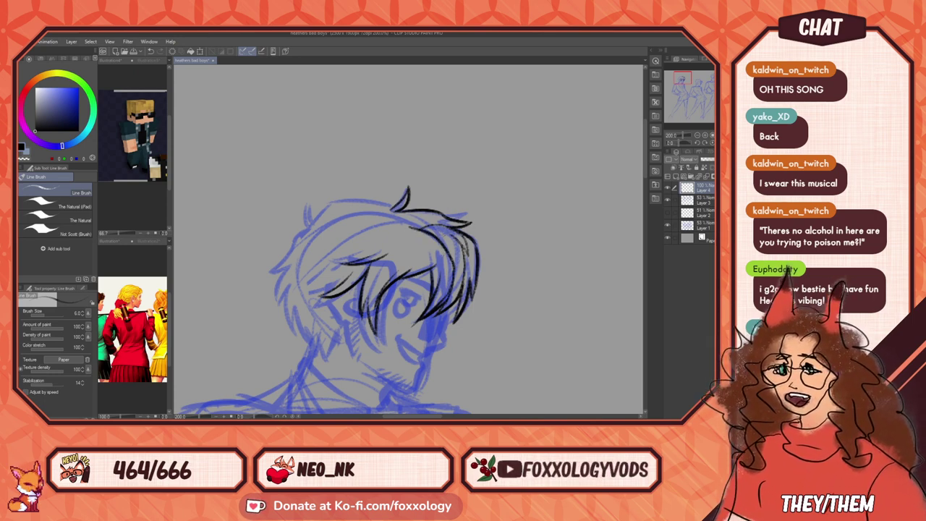
# Step: Outline the top of the head with its rear tuft and the spiky back hair down to the nape
pyautogui.moveTo(435, 243); pyautogui.dragTo(449, 293)
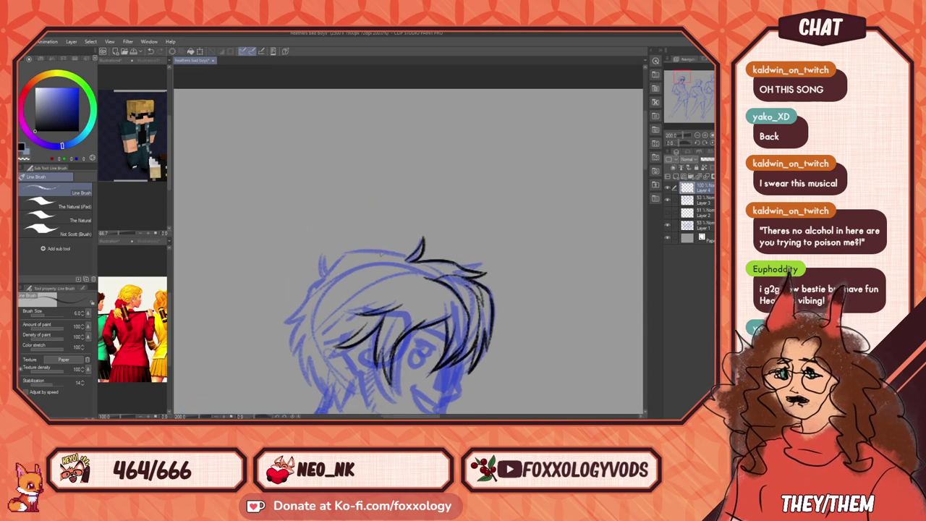
pyautogui.moveTo(331, 268)
pyautogui.mouseDown()
pyautogui.moveTo(326, 275)
pyautogui.moveTo(330, 251)
pyautogui.moveTo(323, 279)
pyautogui.mouseUp()
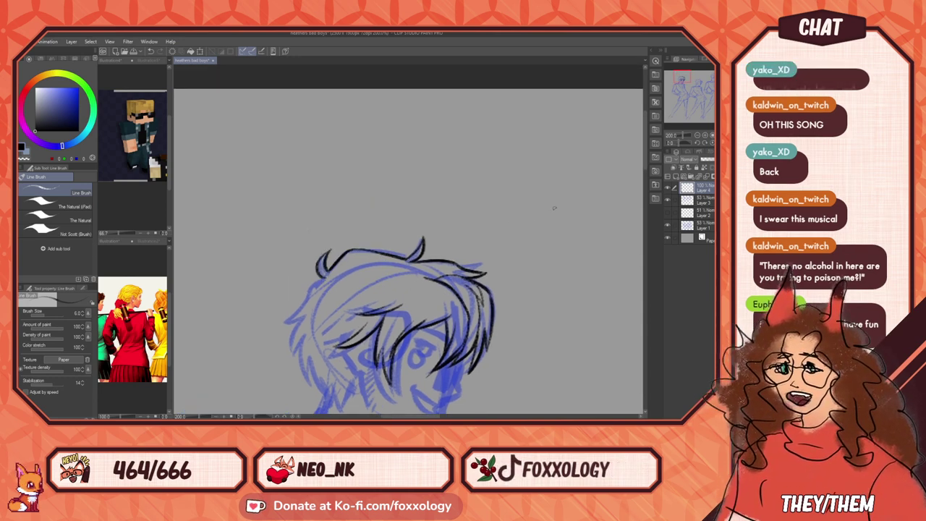
pyautogui.moveTo(411, 283)
pyautogui.mouseDown()
pyautogui.moveTo(497, 229)
pyautogui.moveTo(458, 228)
pyautogui.mouseUp()
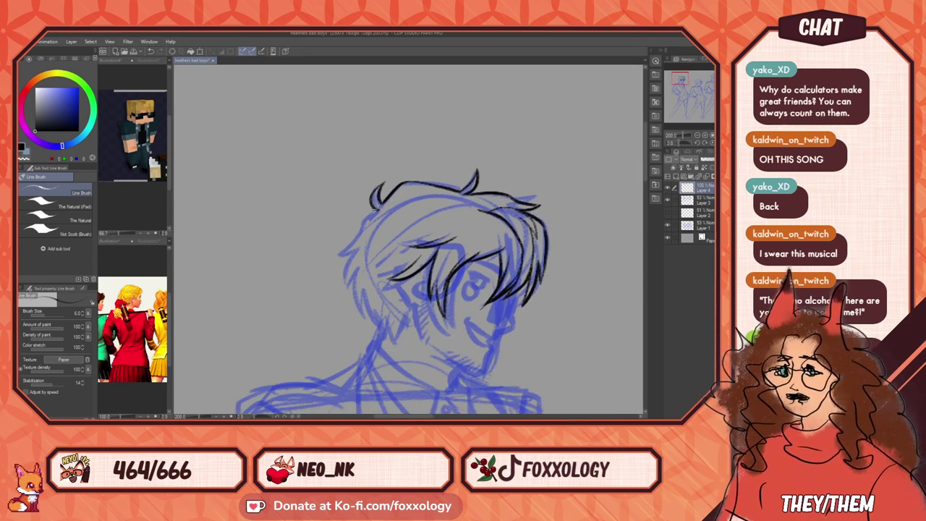
pyautogui.moveTo(374, 207)
pyautogui.mouseDown()
pyautogui.moveTo(356, 219)
pyautogui.moveTo(337, 259)
pyautogui.moveTo(363, 312)
pyautogui.mouseUp()
pyautogui.moveTo(356, 275)
pyautogui.mouseDown()
pyautogui.moveTo(380, 335)
pyautogui.moveTo(399, 319)
pyautogui.moveTo(387, 325)
pyautogui.moveTo(409, 324)
pyautogui.moveTo(410, 309)
pyautogui.mouseUp()
pyautogui.hotkey('ctrl', 'z')
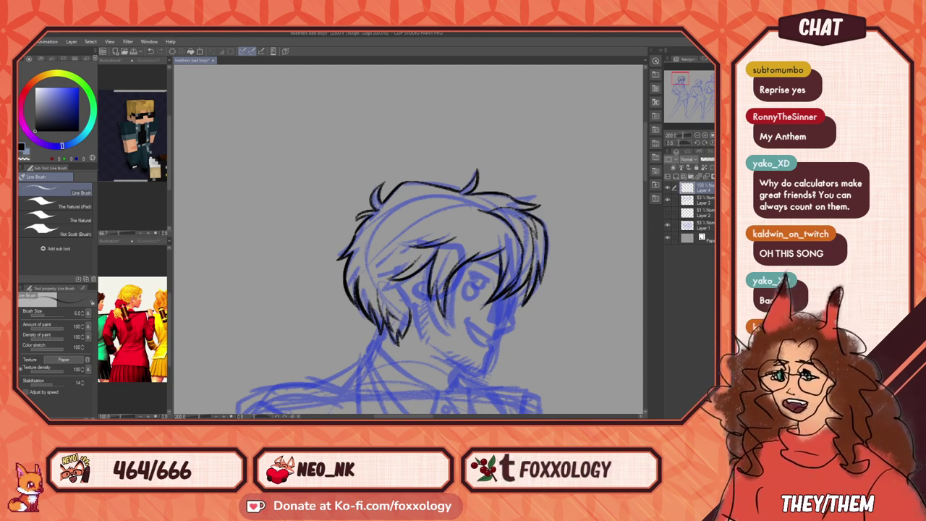
# Step: Ink the inner hair strands at the side of the head and the line running from the ear toward the jaw
pyautogui.moveTo(417, 259); pyautogui.dragTo(370, 275)
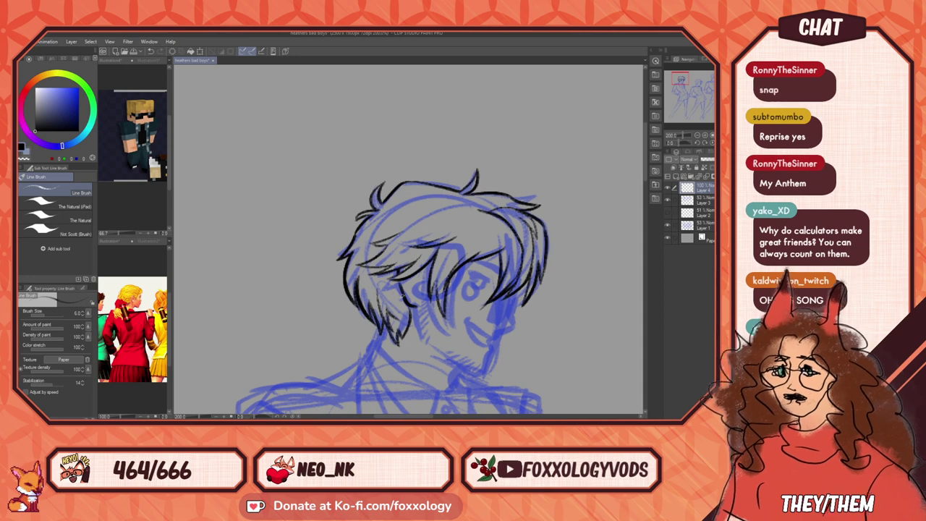
pyautogui.moveTo(534, 310)
pyautogui.mouseDown()
pyautogui.moveTo(497, 271)
pyautogui.moveTo(462, 293)
pyautogui.mouseUp()
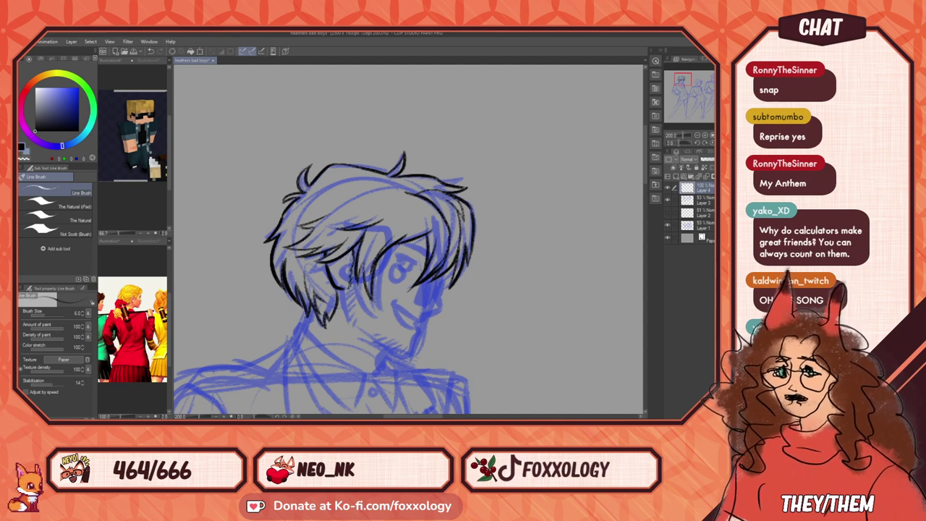
pyautogui.moveTo(348, 298); pyautogui.dragTo(346, 316)
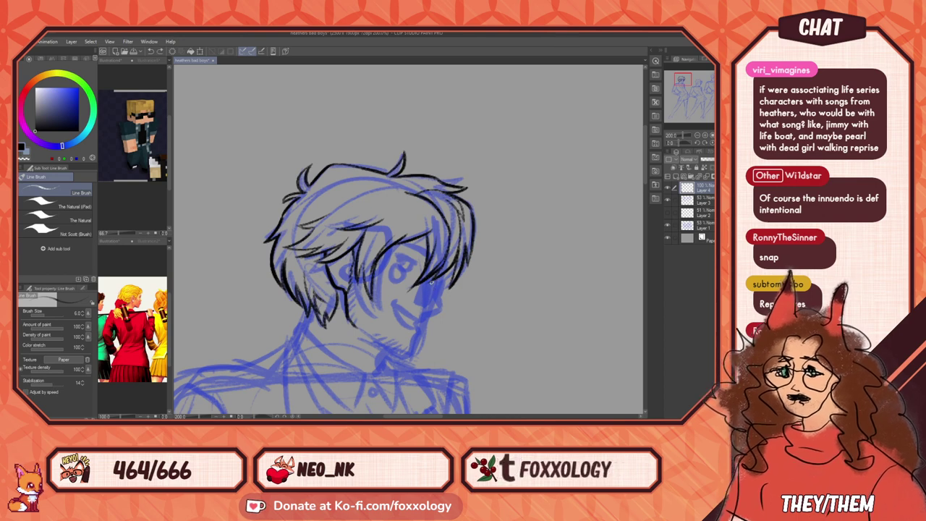
# Step: Ink the left figure's face profile with nose, lips, chin and jaw, plus the smile line
pyautogui.moveTo(435, 286); pyautogui.dragTo(442, 307)
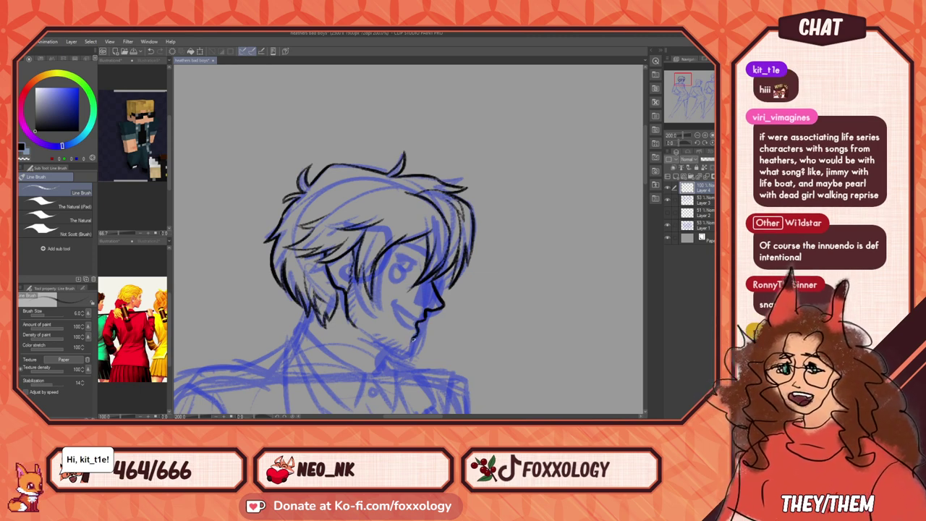
pyautogui.moveTo(417, 331); pyautogui.dragTo(402, 358)
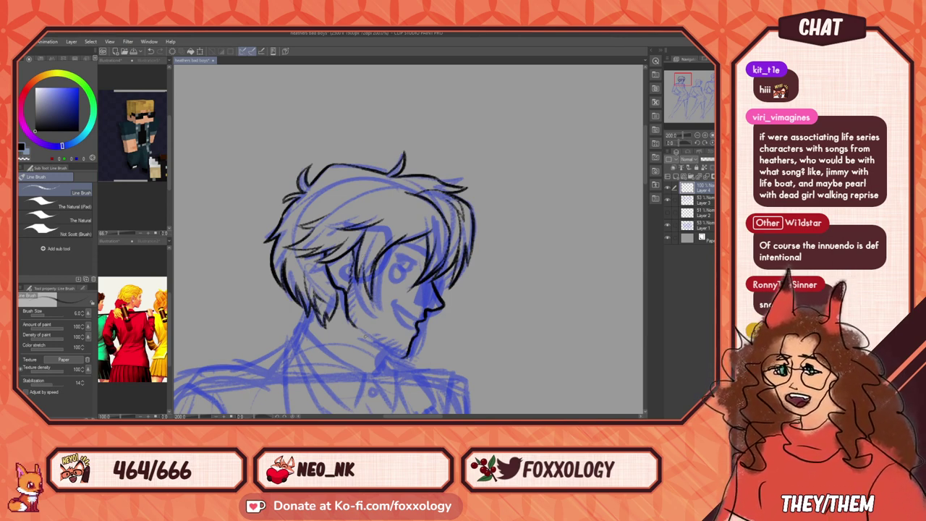
pyautogui.moveTo(365, 336)
pyautogui.mouseDown()
pyautogui.moveTo(400, 358)
pyautogui.moveTo(366, 336)
pyautogui.mouseUp()
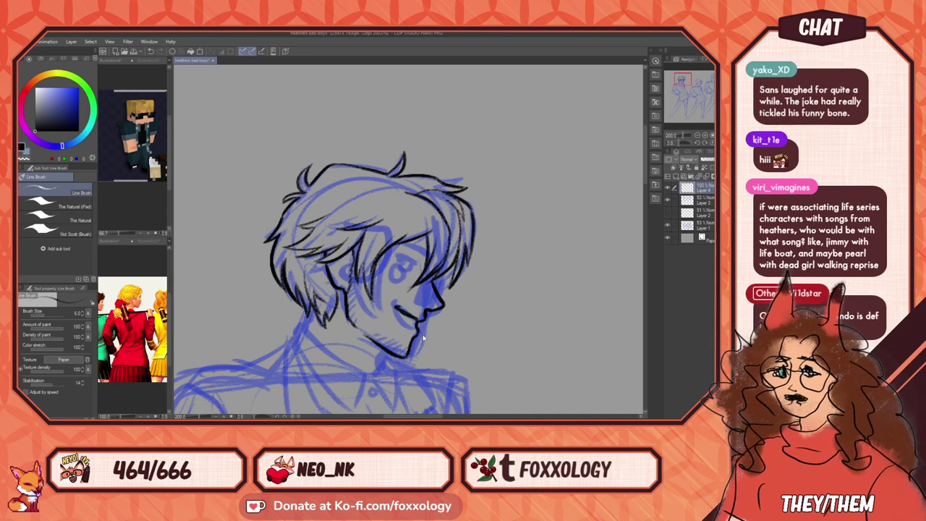
pyautogui.moveTo(395, 290)
pyautogui.mouseDown()
pyautogui.moveTo(453, 244)
pyautogui.moveTo(476, 268)
pyautogui.mouseUp()
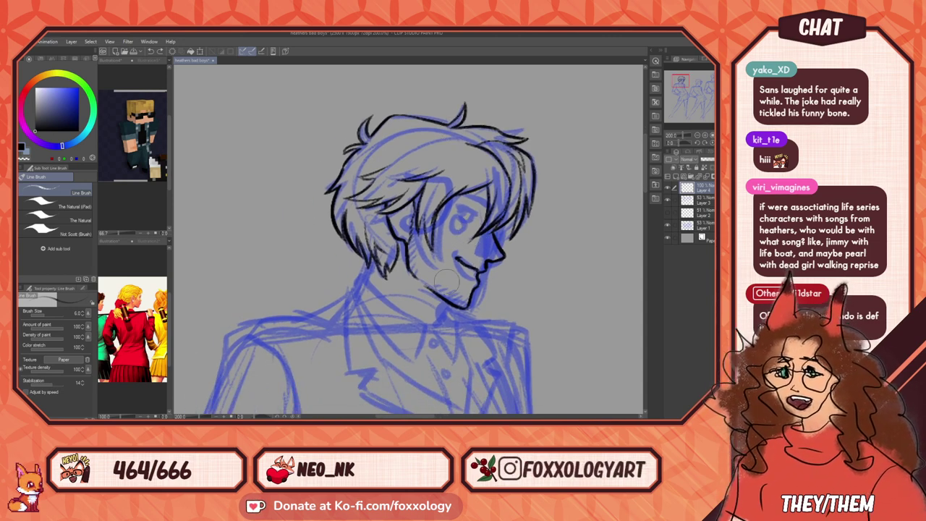
pyautogui.moveTo(457, 258); pyautogui.dragTo(475, 271)
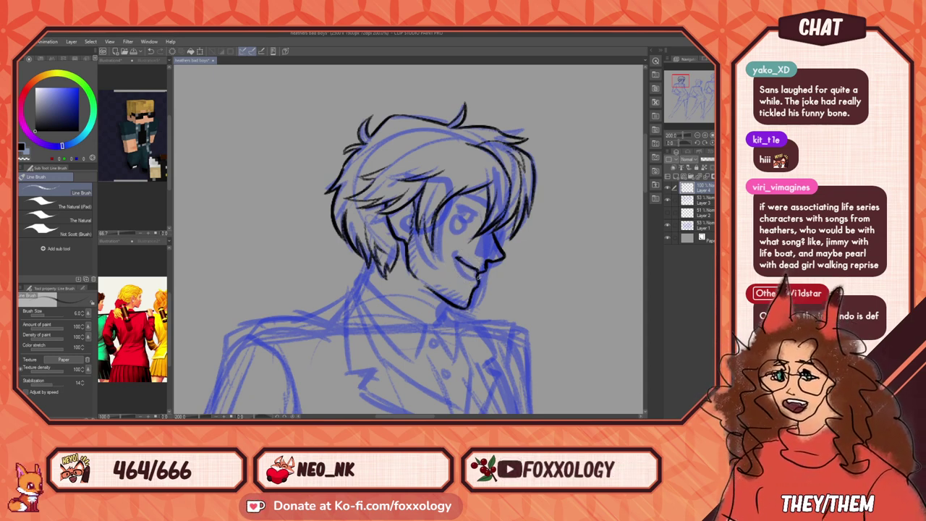
# Step: Lasso the chin and lower jaw line, rotate it slightly to adjust the profile, and erase the jaw's lower stretch
pyautogui.press('m')
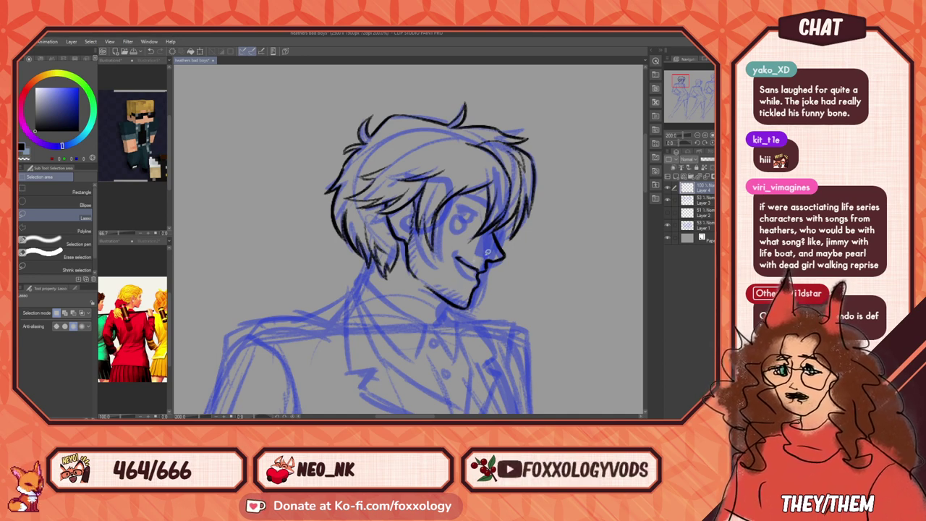
pyautogui.moveTo(421, 284)
pyautogui.mouseDown()
pyautogui.moveTo(443, 309)
pyautogui.moveTo(494, 289)
pyautogui.mouseUp()
pyautogui.hotkey('ctrl', 't')
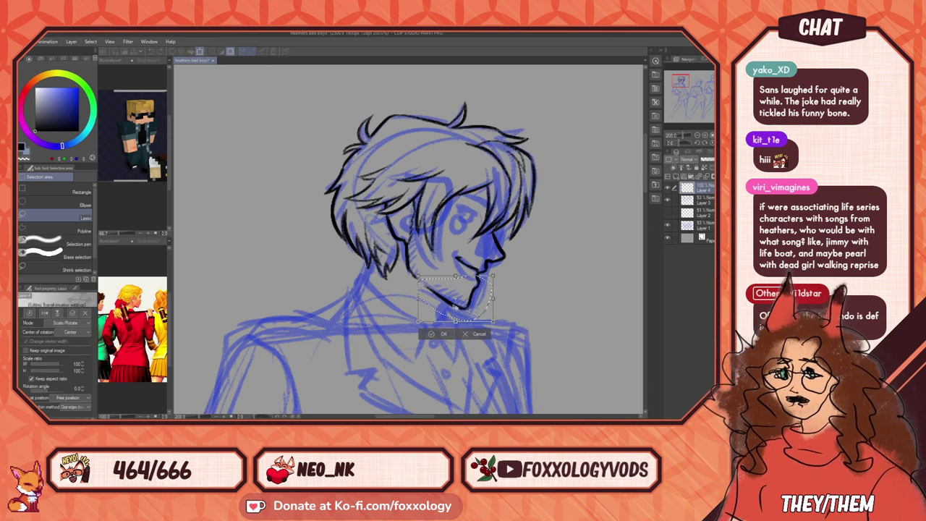
pyautogui.moveTo(467, 295); pyautogui.dragTo(466, 295)
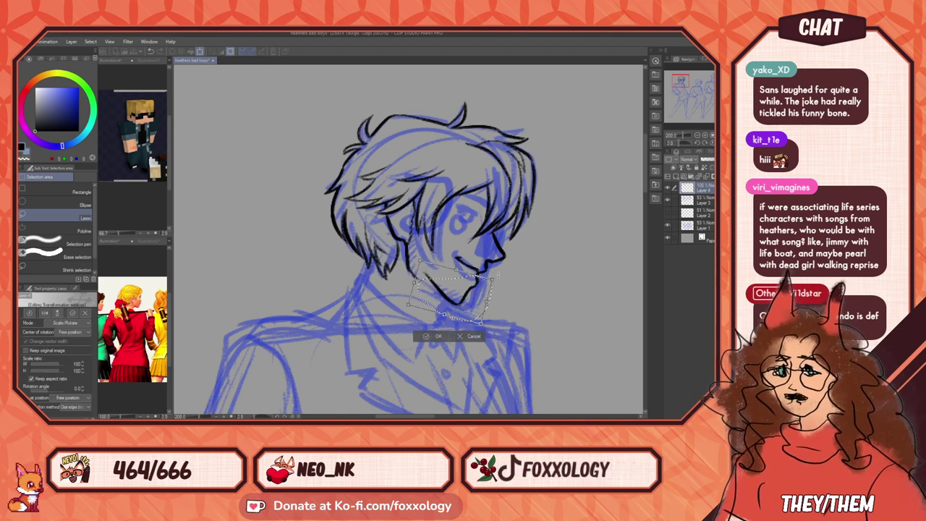
pyautogui.moveTo(497, 267)
pyautogui.mouseDown()
pyautogui.moveTo(460, 291)
pyautogui.moveTo(496, 274)
pyautogui.mouseUp()
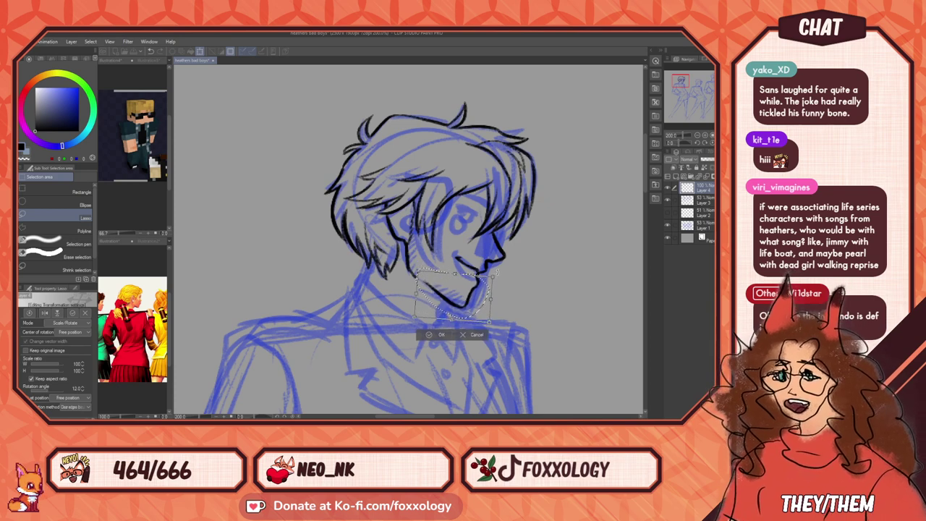
pyautogui.press('Return')
pyautogui.hotkey('ctrl', 'd')
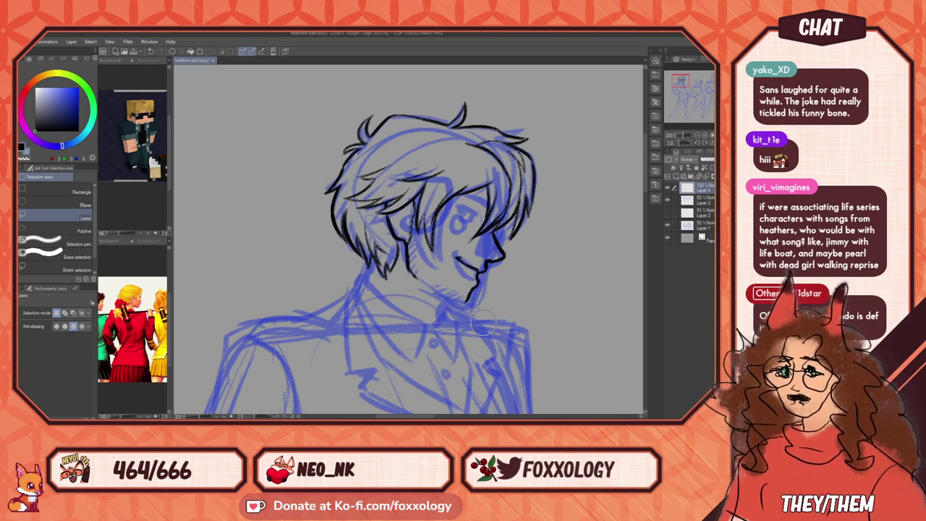
# Step: Redraw the lower jaw and chin with a short neck line beneath, and rework the mouth into an open smile
pyautogui.press('b')
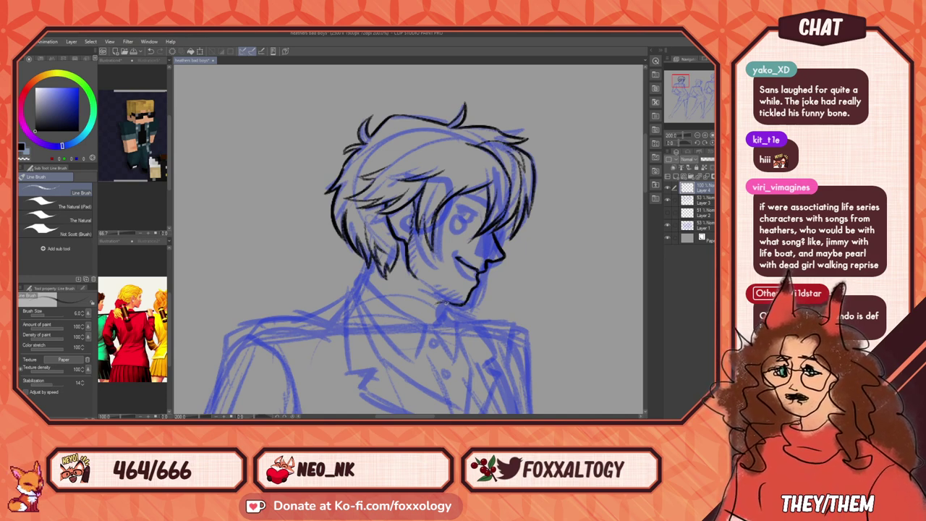
pyautogui.moveTo(439, 307); pyautogui.dragTo(428, 319)
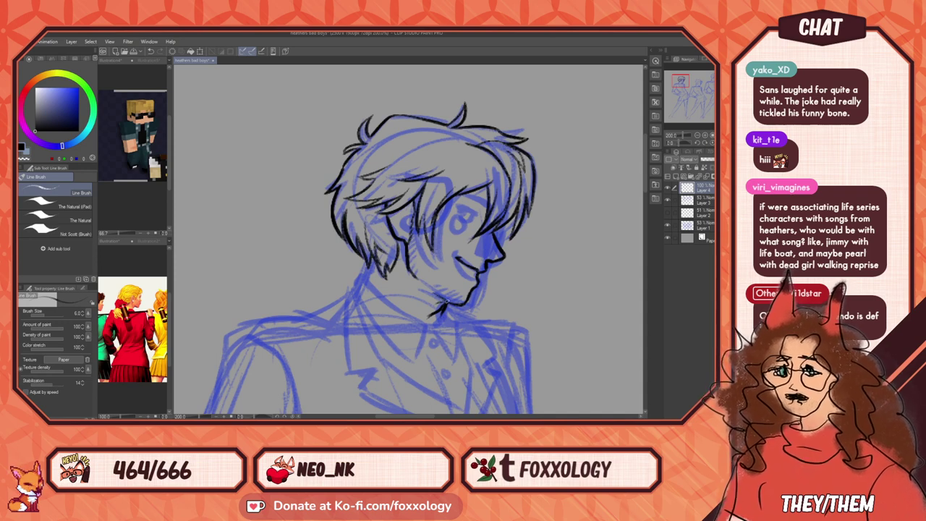
pyautogui.moveTo(558, 269); pyautogui.dragTo(525, 326)
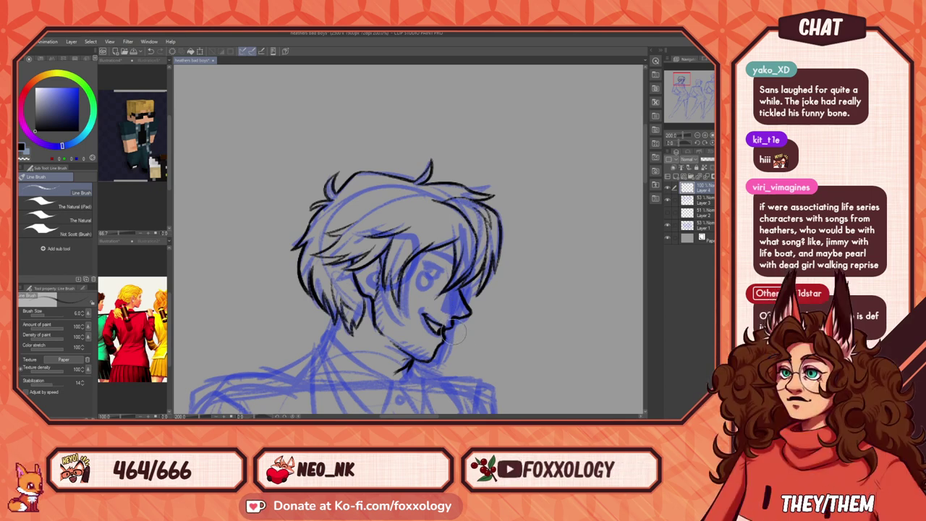
pyautogui.press('e')
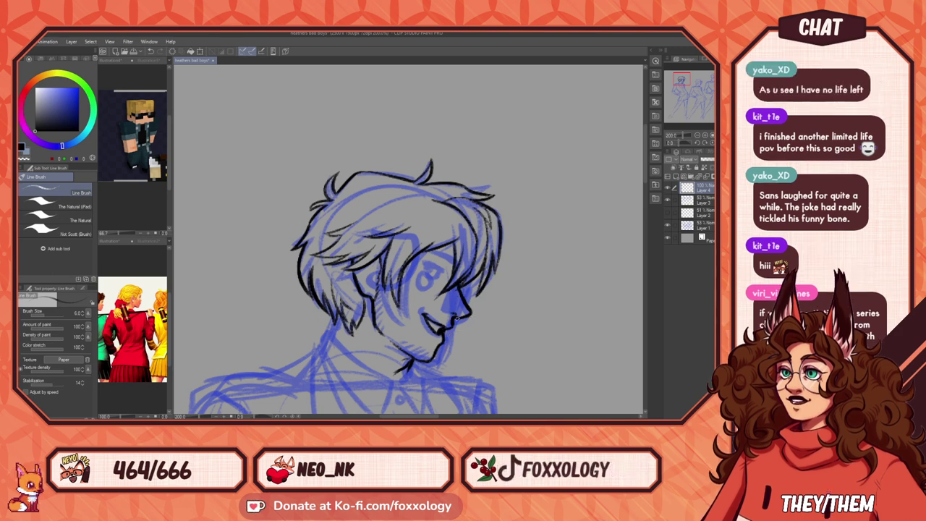
# Step: Ink the left figure's ear outline and the eye with its upper lid, iris and eyebrow over the sketch
pyautogui.moveTo(475, 320); pyautogui.dragTo(488, 327)
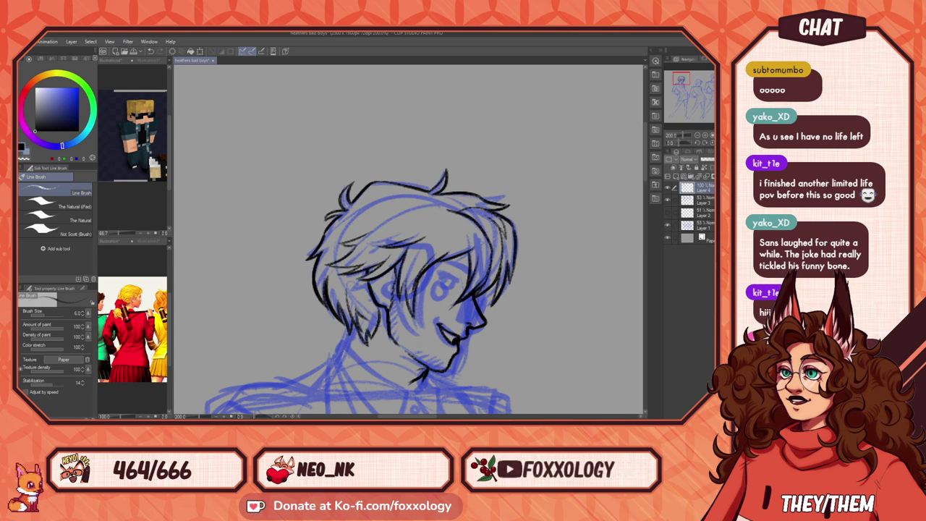
pyautogui.moveTo(491, 304); pyautogui.dragTo(438, 295)
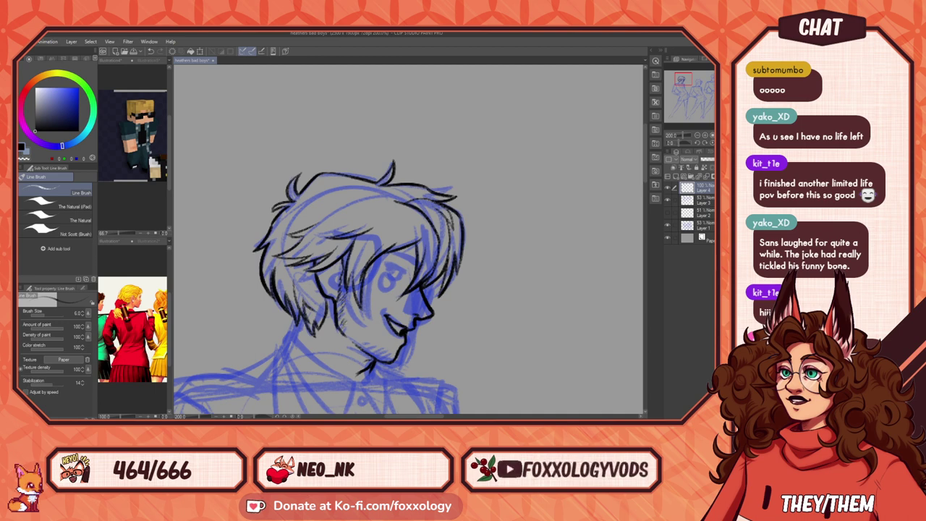
pyautogui.moveTo(479, 316); pyautogui.dragTo(438, 310)
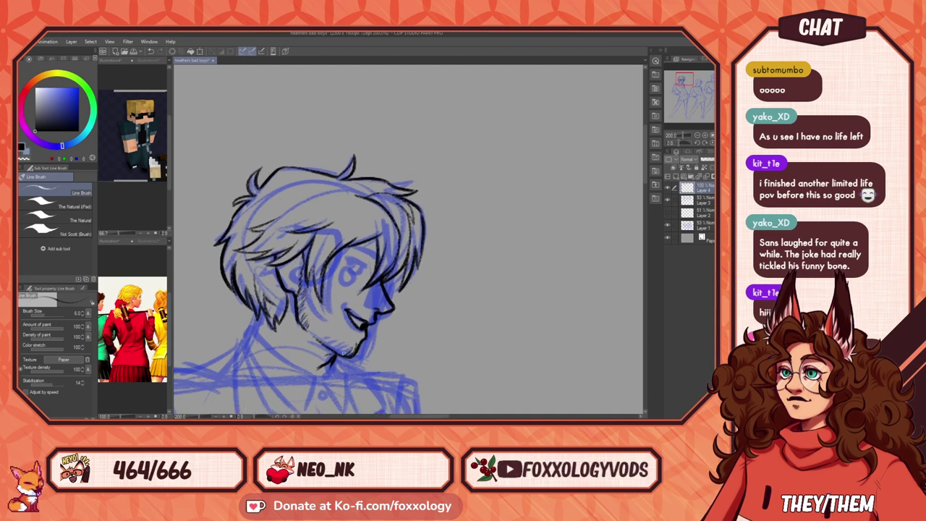
pyautogui.moveTo(443, 317); pyautogui.dragTo(481, 320)
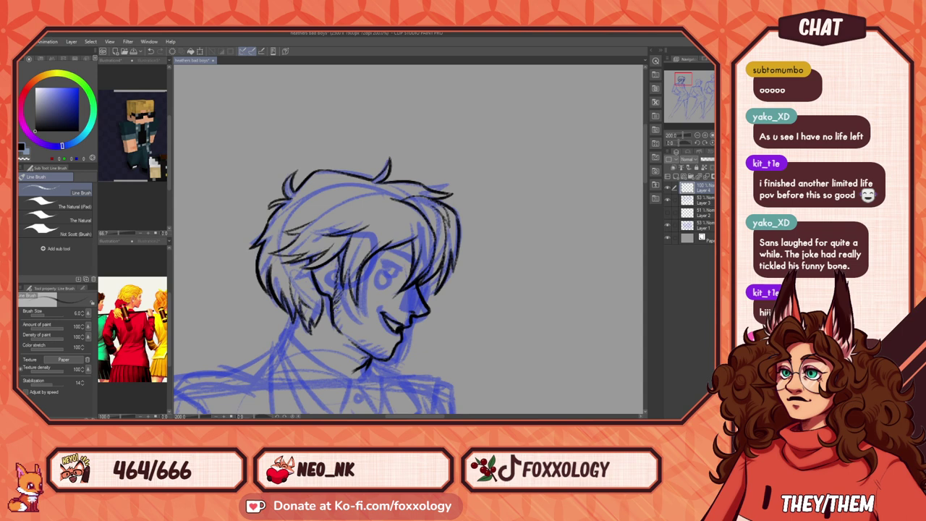
pyautogui.moveTo(427, 274); pyautogui.dragTo(416, 314)
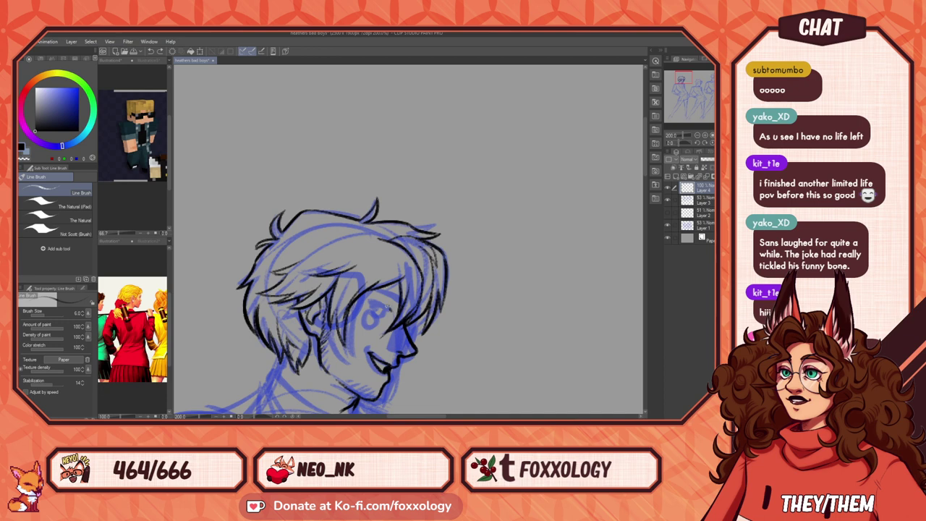
pyautogui.moveTo(389, 307); pyautogui.dragTo(367, 299)
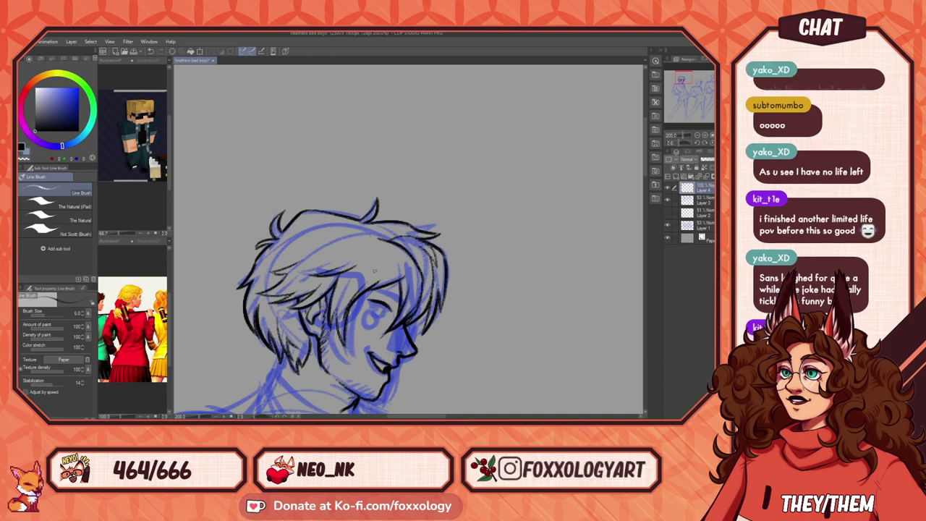
pyautogui.moveTo(427, 267); pyautogui.dragTo(484, 186)
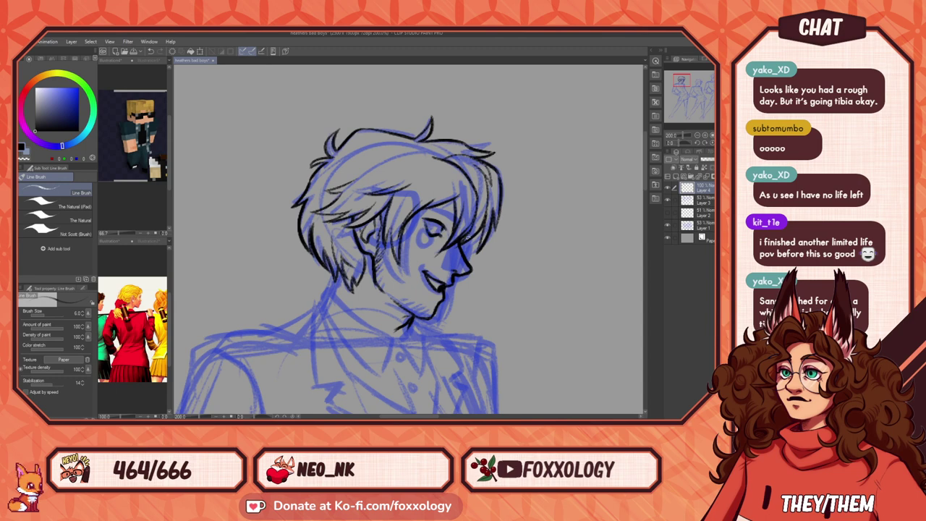
pyautogui.moveTo(510, 225)
pyautogui.mouseDown()
pyautogui.moveTo(505, 247)
pyautogui.moveTo(445, 296)
pyautogui.mouseUp()
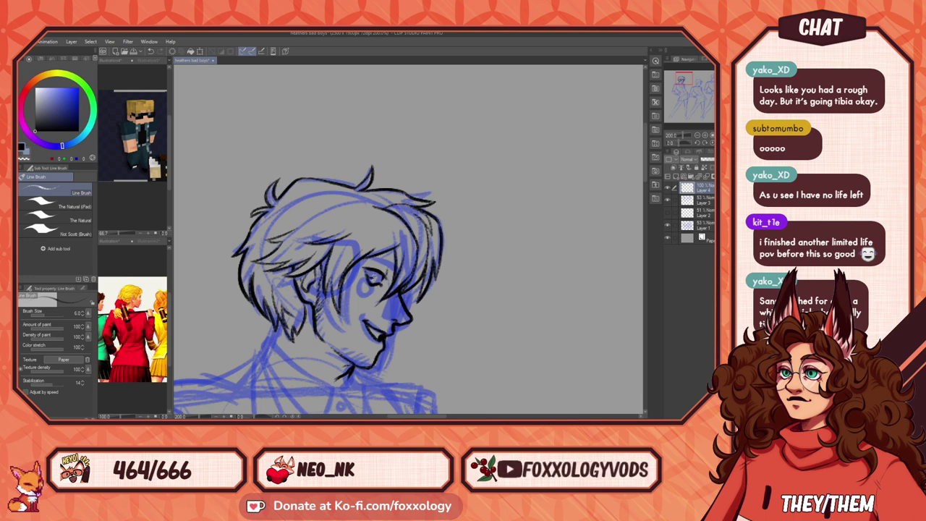
pyautogui.moveTo(373, 271); pyautogui.dragTo(376, 278)
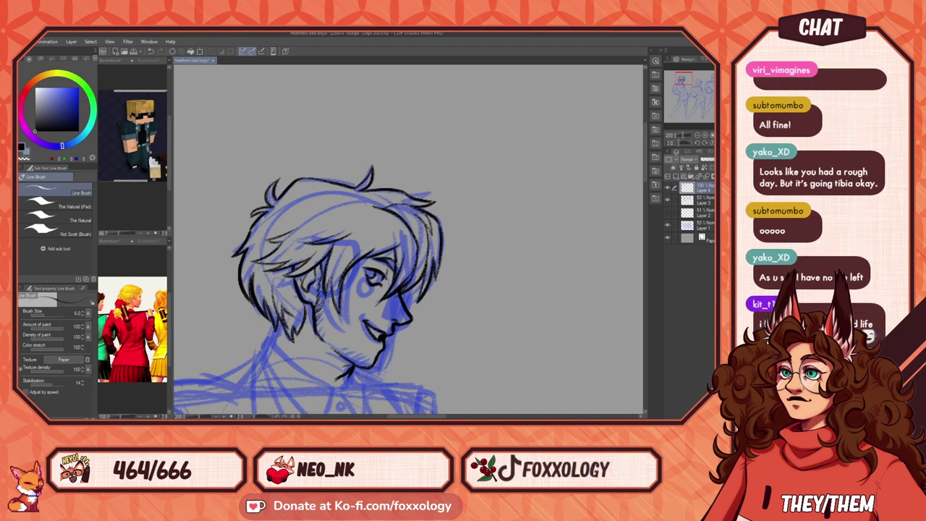
# Step: Ink the left figure's shirt collar with both pointed flaps, thickening the throat line and adding a neck muscle line
pyautogui.moveTo(456, 301); pyautogui.dragTo(427, 269)
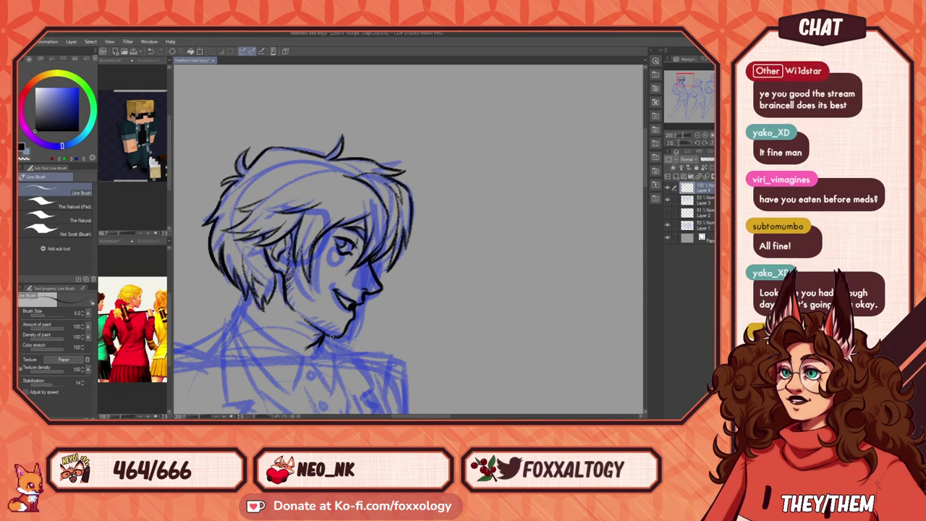
pyautogui.moveTo(434, 300); pyautogui.dragTo(460, 234)
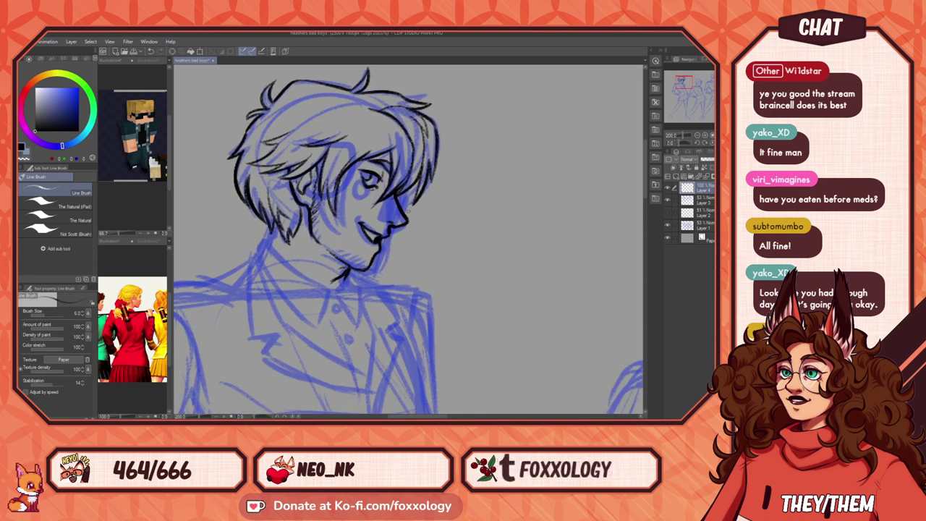
pyautogui.moveTo(383, 278)
pyautogui.mouseDown()
pyautogui.moveTo(408, 252)
pyautogui.moveTo(405, 242)
pyautogui.mouseUp()
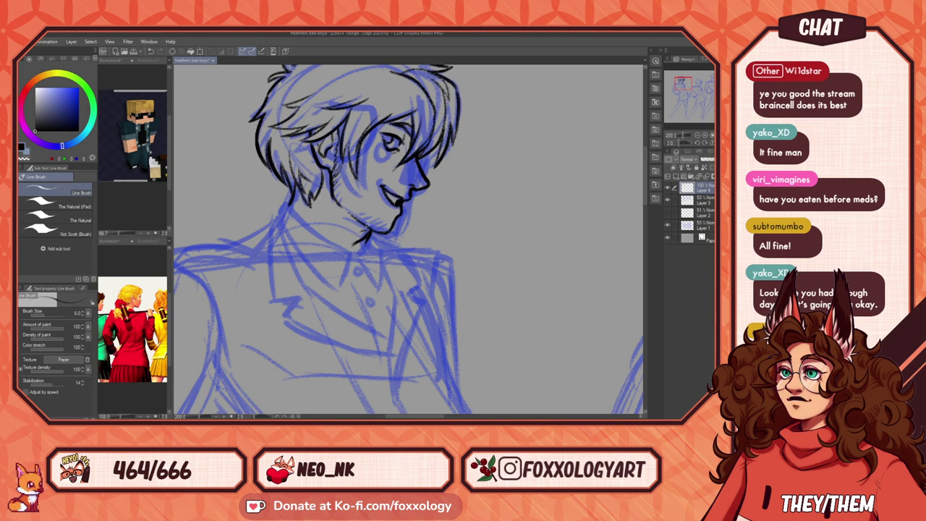
pyautogui.moveTo(367, 236); pyautogui.dragTo(356, 252)
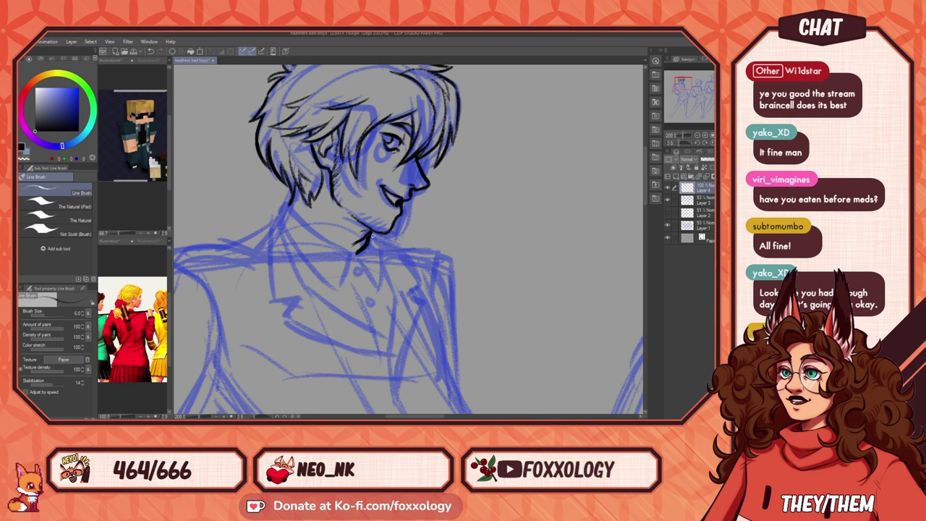
pyautogui.moveTo(371, 232)
pyautogui.mouseDown()
pyautogui.moveTo(382, 249)
pyautogui.moveTo(378, 287)
pyautogui.moveTo(353, 254)
pyautogui.moveTo(300, 220)
pyautogui.moveTo(290, 197)
pyautogui.mouseUp()
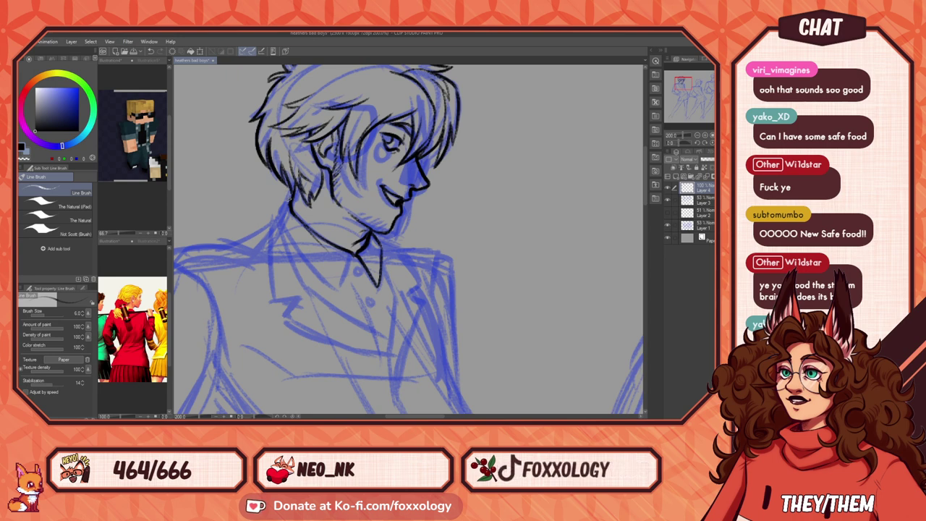
pyautogui.moveTo(280, 215)
pyautogui.mouseDown()
pyautogui.moveTo(312, 274)
pyautogui.moveTo(347, 296)
pyautogui.moveTo(354, 257)
pyautogui.mouseUp()
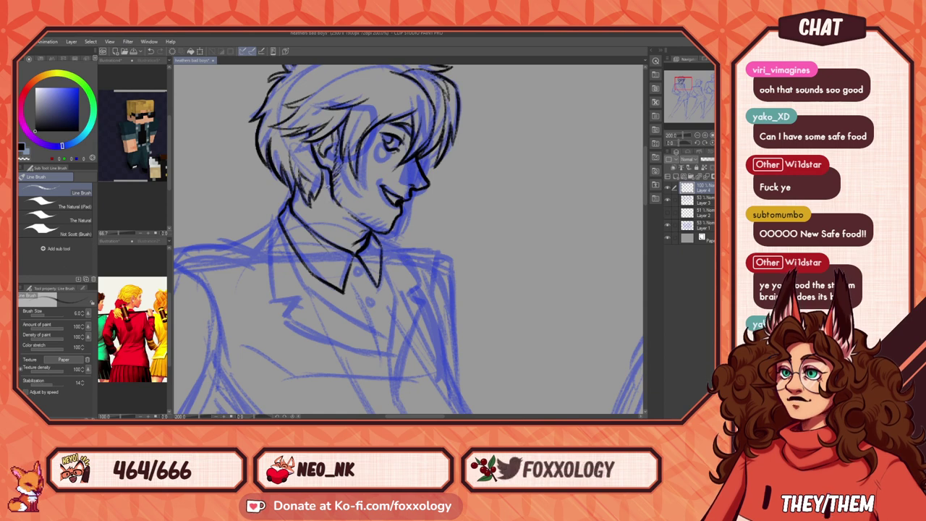
pyautogui.moveTo(329, 191); pyautogui.dragTo(330, 228)
# Step: Ink the blazer's near lapel with its inner edge, notch and outer edge, redrawing the lower edge down to the lapel's tip
pyautogui.moveTo(427, 281); pyautogui.dragTo(371, 353)
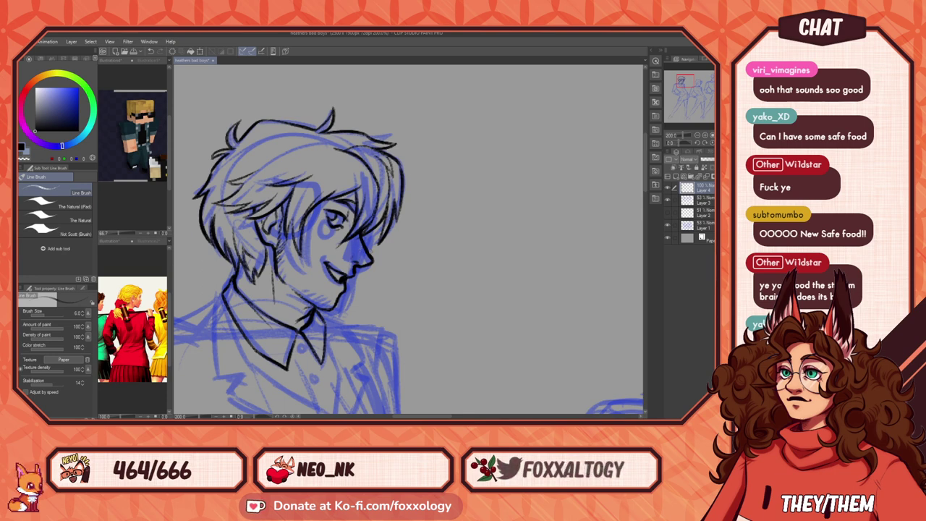
pyautogui.moveTo(380, 309)
pyautogui.mouseDown()
pyautogui.moveTo(478, 246)
pyautogui.moveTo(389, 236)
pyautogui.moveTo(433, 255)
pyautogui.mouseUp()
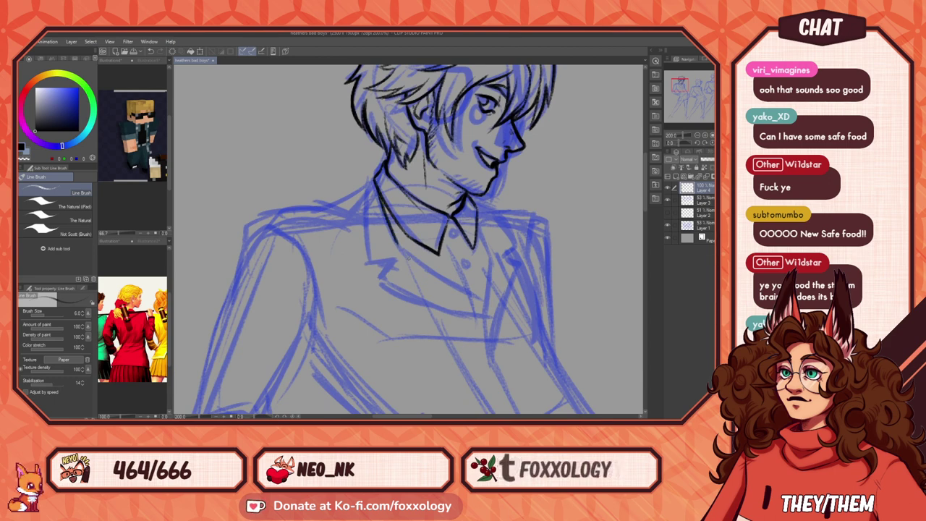
pyautogui.moveTo(395, 240); pyautogui.dragTo(446, 278)
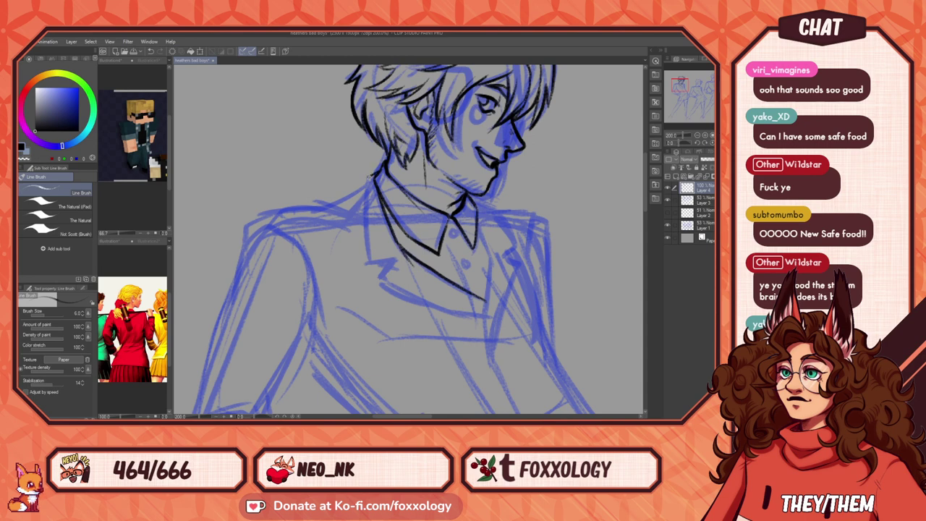
pyautogui.moveTo(366, 182)
pyautogui.mouseDown()
pyautogui.moveTo(366, 228)
pyautogui.moveTo(388, 263)
pyautogui.moveTo(377, 276)
pyautogui.moveTo(386, 289)
pyautogui.moveTo(468, 323)
pyautogui.mouseUp()
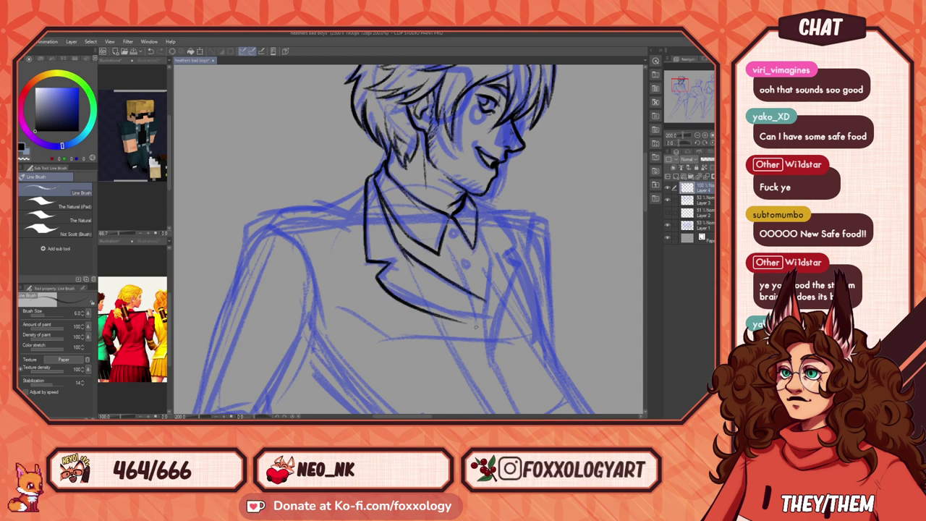
pyautogui.moveTo(525, 309); pyautogui.dragTo(407, 310)
pyautogui.hotkey('ctrl', 'z')
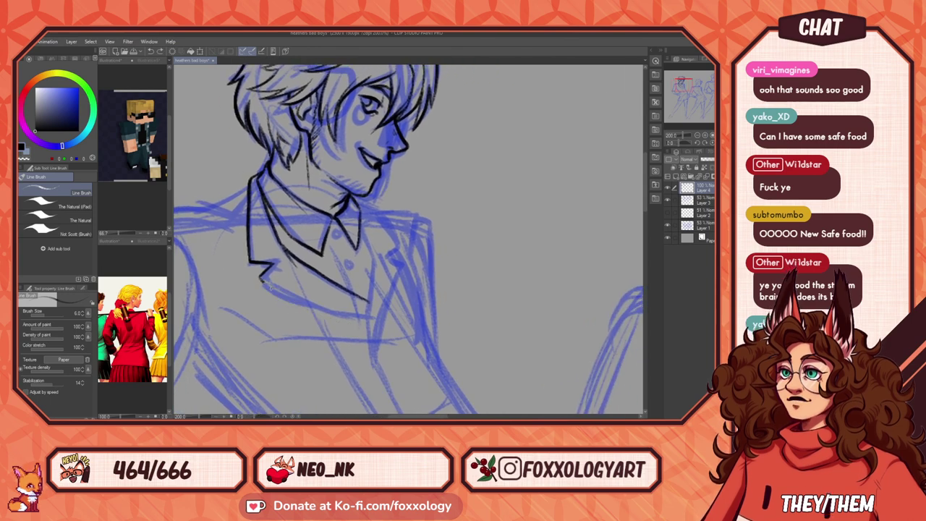
pyautogui.moveTo(261, 278); pyautogui.dragTo(363, 310)
pyautogui.hotkey('ctrl', 'z')
pyautogui.moveTo(261, 277)
pyautogui.mouseDown()
pyautogui.moveTo(337, 310)
pyautogui.moveTo(378, 317)
pyautogui.mouseUp()
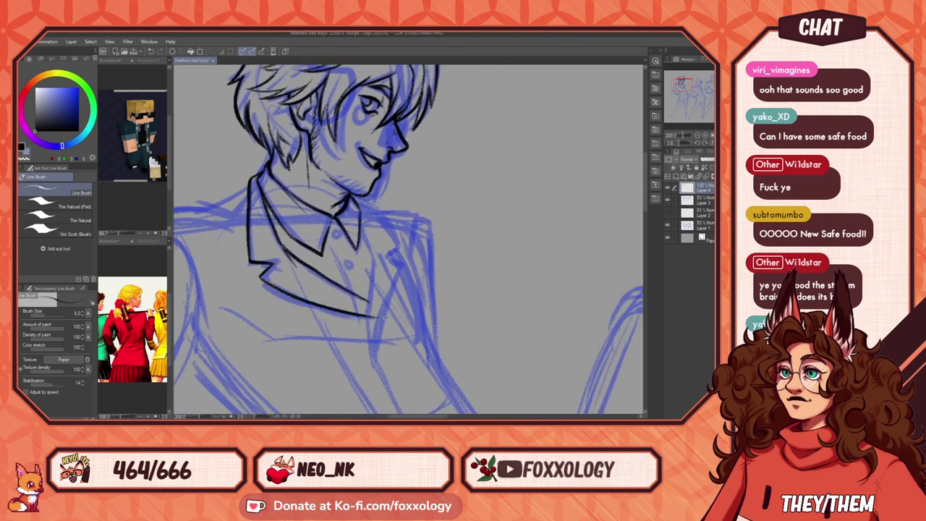
# Step: Ink the far lapel's inner edge from the shirt collar down past the near lapel's tip, and undo the last outer-edge stroke
pyautogui.moveTo(454, 270); pyautogui.dragTo(405, 242)
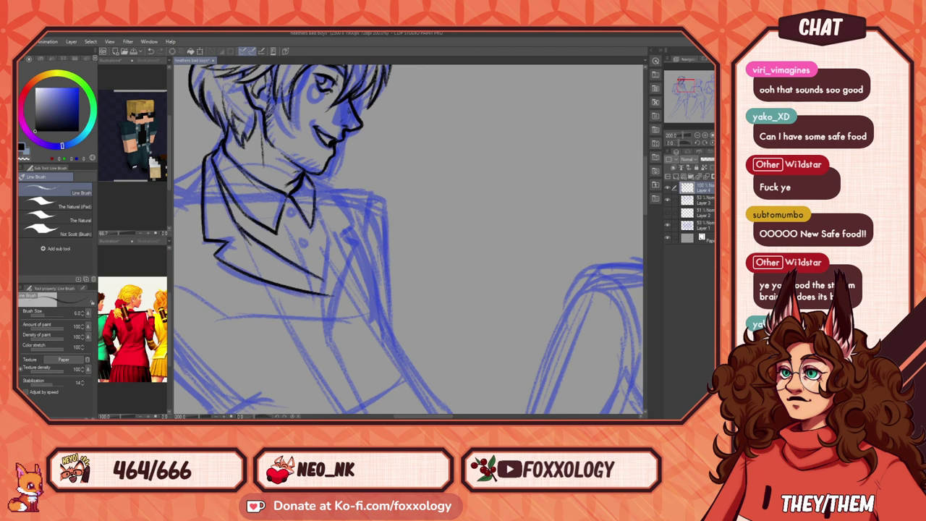
pyautogui.moveTo(315, 210)
pyautogui.mouseDown()
pyautogui.moveTo(331, 245)
pyautogui.moveTo(325, 342)
pyautogui.mouseUp()
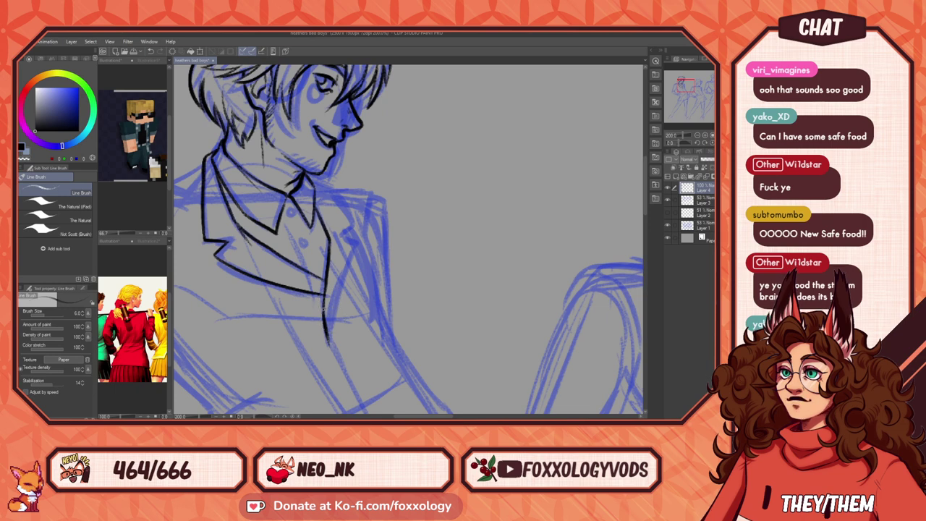
pyautogui.moveTo(331, 349)
pyautogui.mouseDown()
pyautogui.moveTo(332, 311)
pyautogui.moveTo(360, 241)
pyautogui.mouseUp()
pyautogui.hotkey('ctrl', 'z')
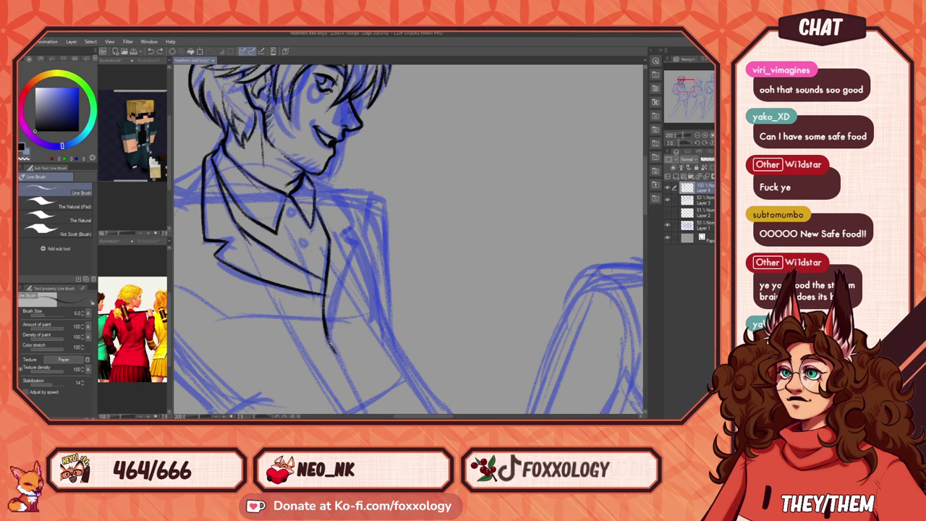
# Step: Ink the jacket's far lapel with its notch, running from the front closure up towards the shirt collar
pyautogui.moveTo(328, 336); pyautogui.dragTo(353, 232)
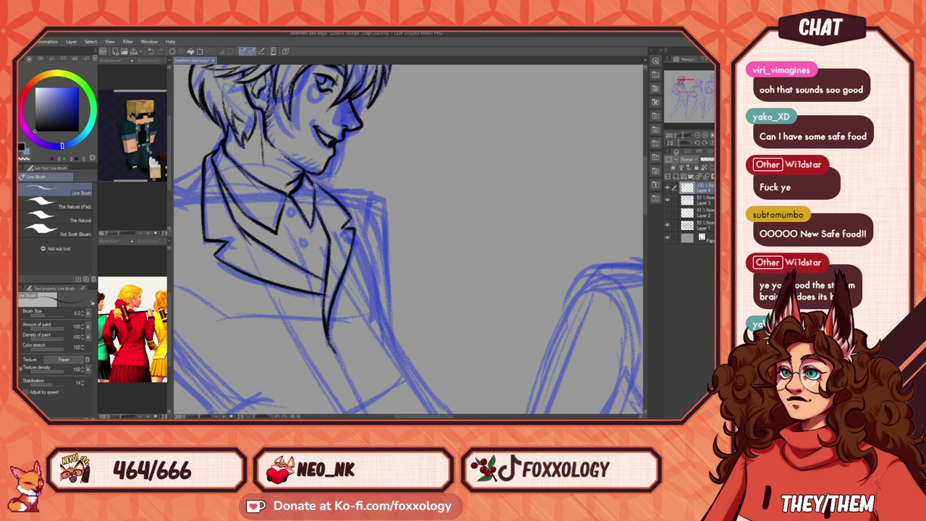
pyautogui.moveTo(376, 269); pyautogui.dragTo(383, 310)
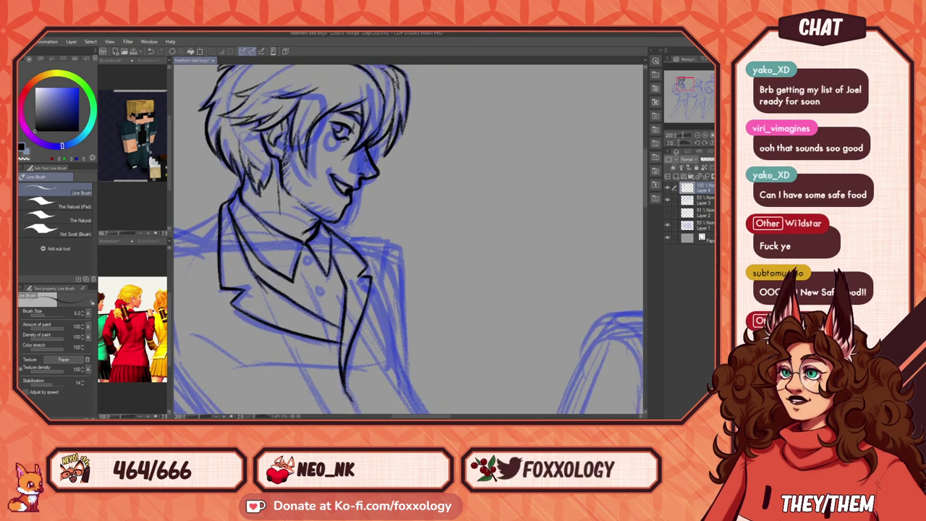
pyautogui.moveTo(386, 257); pyautogui.dragTo(364, 250)
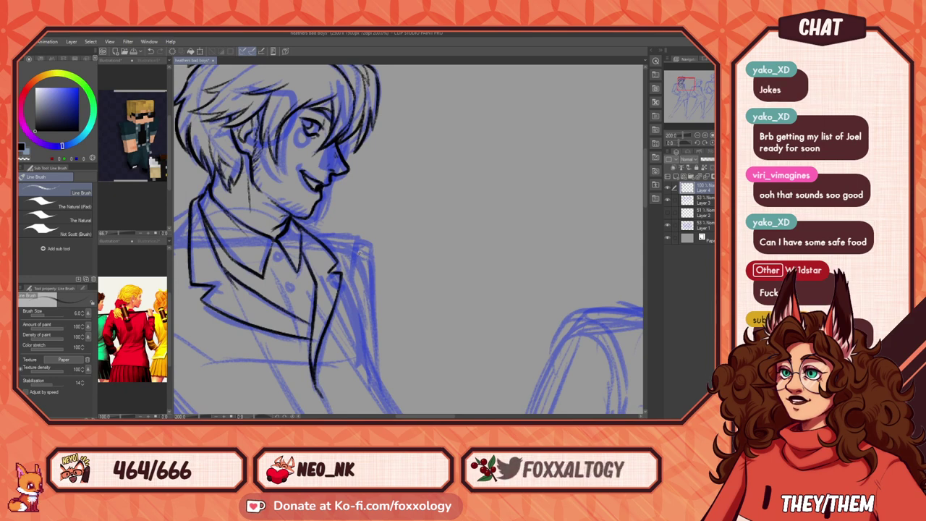
# Step: Ink the far shoulder line from the collar outward and the upper part of the armhole seam
pyautogui.moveTo(312, 233); pyautogui.dragTo(364, 238)
pyautogui.moveTo(423, 251); pyautogui.dragTo(513, 240)
pyautogui.hotkey('ctrl', 'z')
pyautogui.moveTo(389, 211)
pyautogui.mouseDown()
pyautogui.moveTo(467, 231)
pyautogui.moveTo(459, 310)
pyautogui.mouseUp()
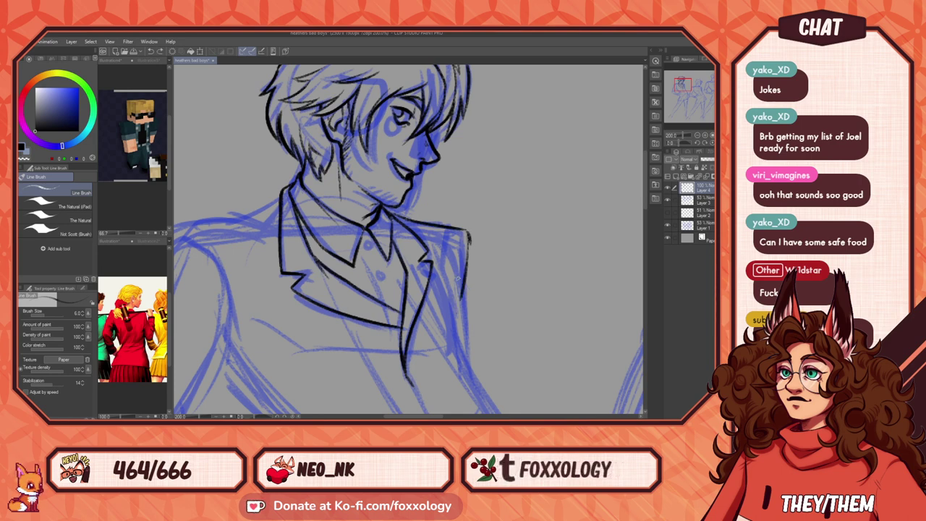
pyautogui.moveTo(447, 259)
pyautogui.mouseDown()
pyautogui.moveTo(461, 284)
pyautogui.moveTo(467, 353)
pyautogui.mouseUp()
pyautogui.hotkey('ctrl', 'z')
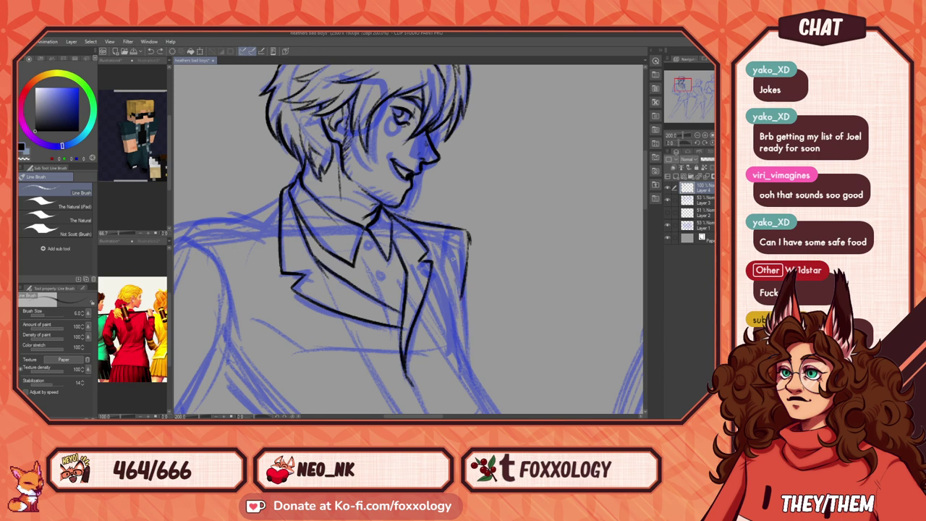
# Step: Ink the far side of the jacket and the outer edge of the upper sleeve, adding fold lines below the shoulder
pyautogui.moveTo(456, 255); pyautogui.dragTo(476, 355)
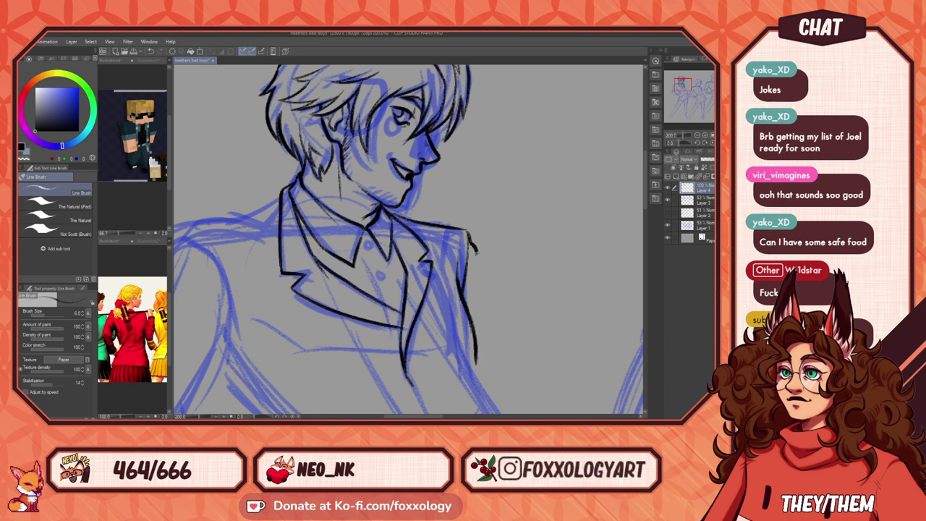
pyautogui.moveTo(478, 282); pyautogui.dragTo(476, 344)
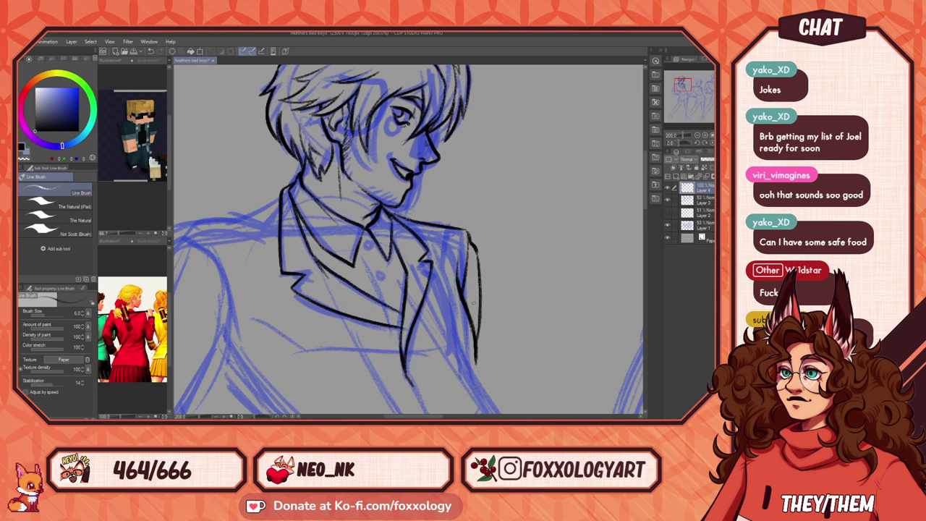
pyautogui.moveTo(474, 251); pyautogui.dragTo(463, 294)
pyautogui.moveTo(541, 303)
pyautogui.mouseDown()
pyautogui.moveTo(465, 254)
pyautogui.moveTo(336, 227)
pyautogui.moveTo(319, 243)
pyautogui.mouseUp()
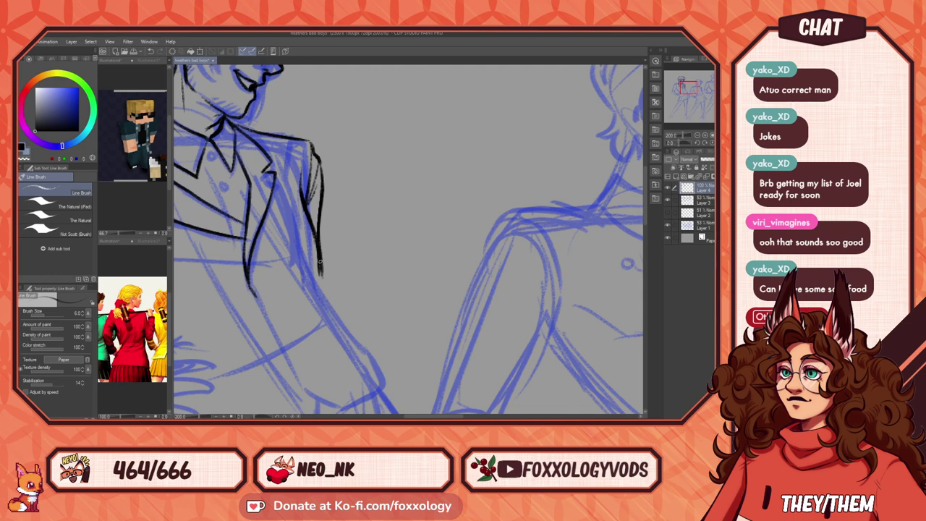
# Step: Ink the crease across the jacket beneath the lapels and the small round buttons on the shirt front
pyautogui.moveTo(320, 266)
pyautogui.mouseDown()
pyautogui.moveTo(327, 285)
pyautogui.moveTo(262, 283)
pyautogui.moveTo(258, 293)
pyautogui.mouseUp()
pyautogui.moveTo(375, 279)
pyautogui.mouseDown()
pyautogui.moveTo(499, 268)
pyautogui.moveTo(463, 314)
pyautogui.moveTo(372, 358)
pyautogui.moveTo(465, 258)
pyautogui.moveTo(492, 350)
pyautogui.mouseUp()
pyautogui.moveTo(377, 222); pyautogui.dragTo(399, 272)
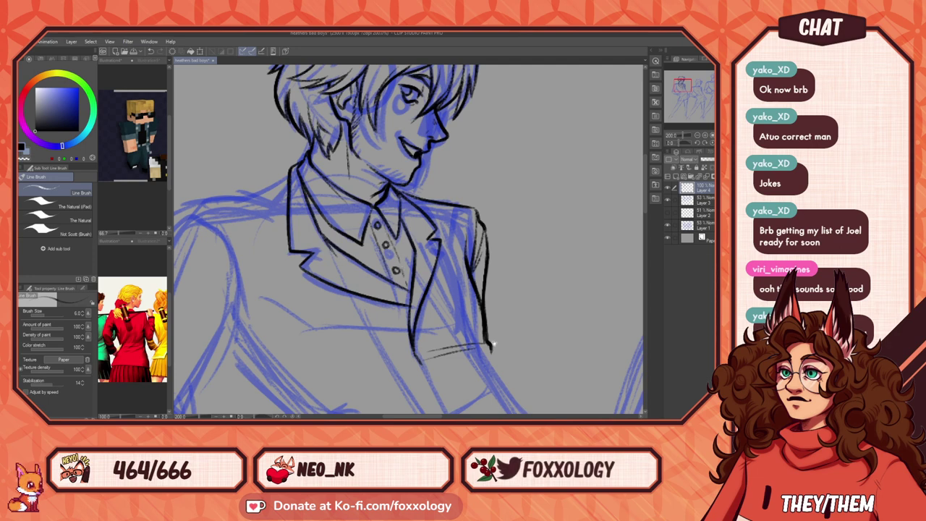
# Step: Extend the inked jacket front down past the lapel, continue its far side edge, and close the rounded lower hem
pyautogui.moveTo(495, 344); pyautogui.dragTo(408, 274)
pyautogui.moveTo(370, 329)
pyautogui.mouseDown()
pyautogui.moveTo(388, 302)
pyautogui.moveTo(306, 205)
pyautogui.moveTo(333, 260)
pyautogui.mouseUp()
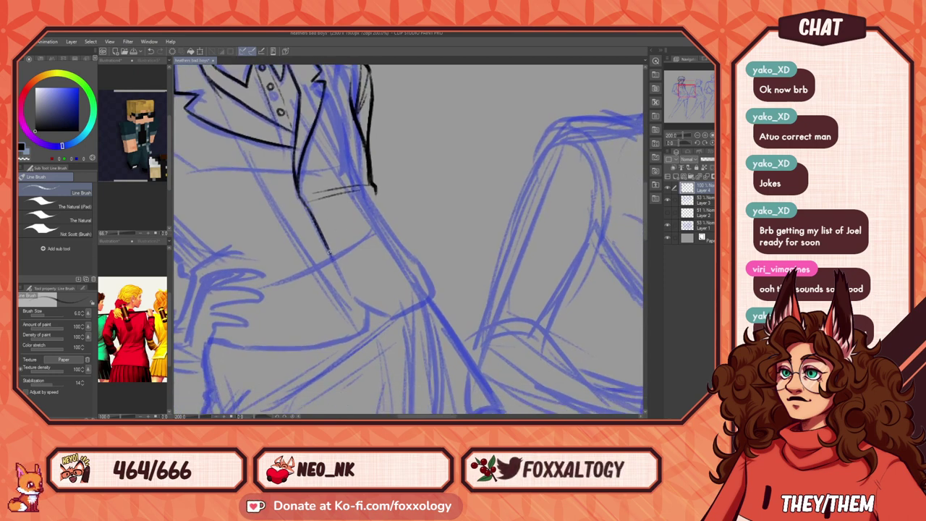
pyautogui.moveTo(349, 292)
pyautogui.mouseDown()
pyautogui.moveTo(378, 315)
pyautogui.moveTo(387, 309)
pyautogui.moveTo(380, 318)
pyautogui.moveTo(407, 306)
pyautogui.moveTo(428, 282)
pyautogui.moveTo(400, 252)
pyautogui.mouseUp()
pyautogui.moveTo(380, 212)
pyautogui.mouseDown()
pyautogui.moveTo(378, 174)
pyautogui.moveTo(389, 231)
pyautogui.mouseUp()
pyautogui.moveTo(429, 280); pyautogui.dragTo(587, 356)
pyautogui.moveTo(532, 303)
pyautogui.mouseDown()
pyautogui.moveTo(527, 369)
pyautogui.moveTo(535, 385)
pyautogui.mouseUp()
# Step: Ink the near shoulder line and the curved armhole seam following the blue sketch
pyautogui.moveTo(342, 167); pyautogui.dragTo(214, 217)
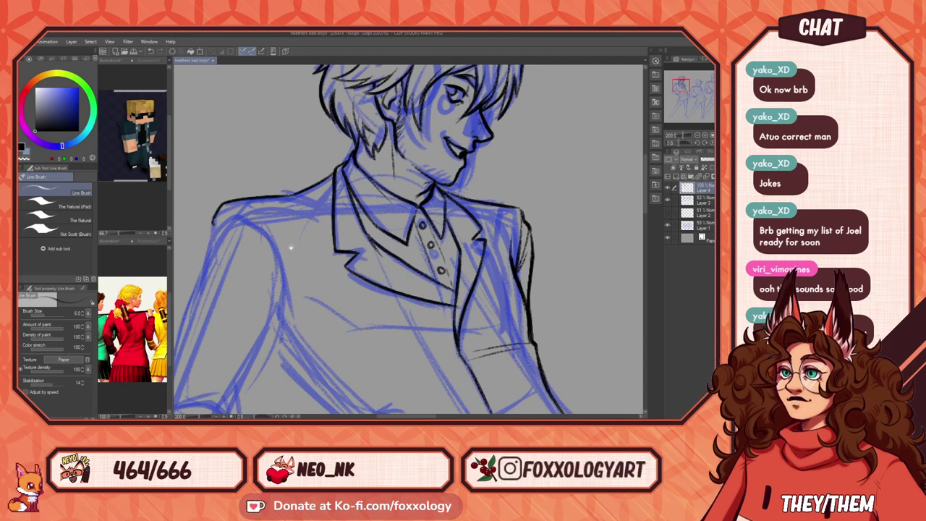
pyautogui.moveTo(291, 248); pyautogui.dragTo(321, 233)
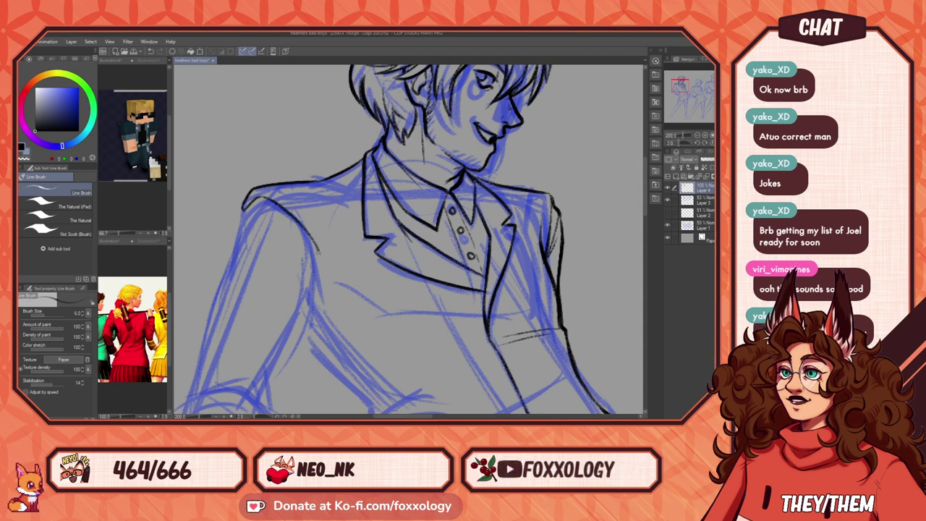
pyautogui.moveTo(317, 249); pyautogui.dragTo(320, 313)
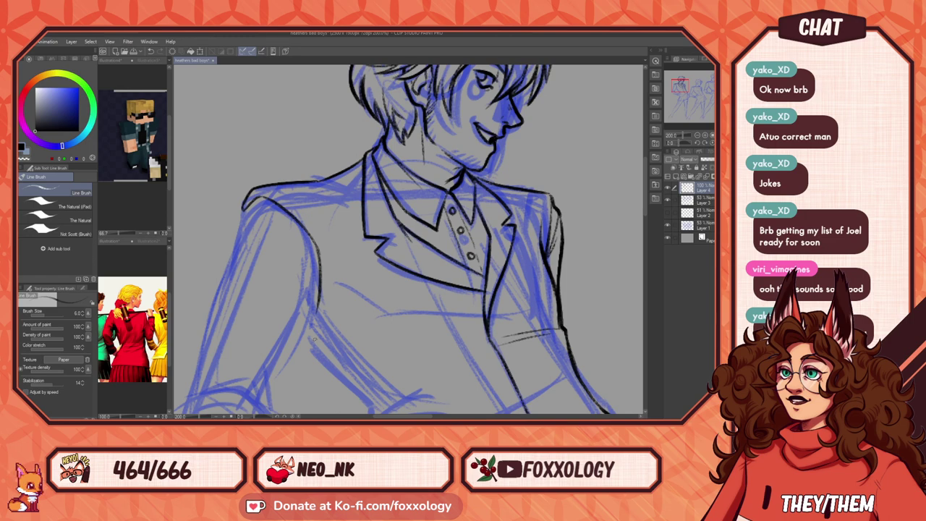
# Step: Ink the near upper sleeve's inner and outer edges down to the elbow, with the crease across the elbow
pyautogui.scroll(-5, 426, 249)
pyautogui.moveTo(568, 298); pyautogui.dragTo(486, 265)
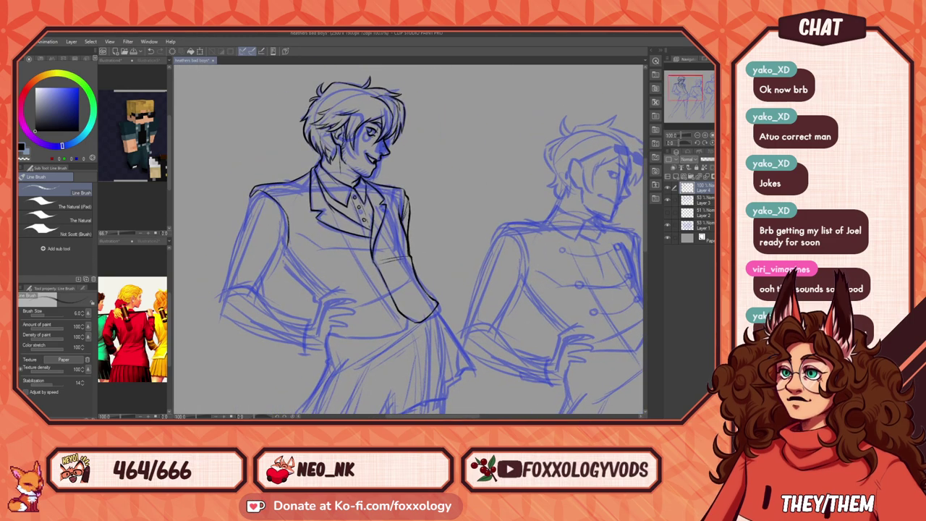
pyautogui.moveTo(271, 273); pyautogui.dragTo(265, 285)
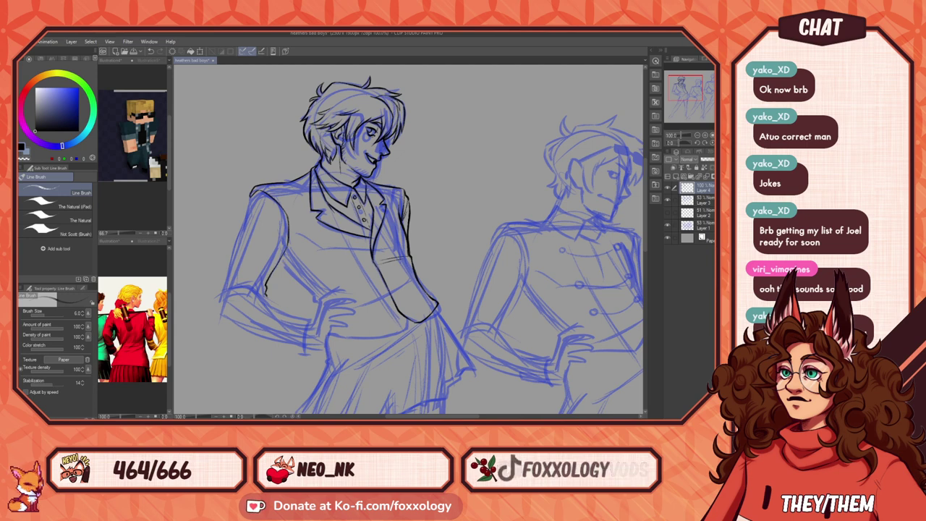
pyautogui.moveTo(264, 291); pyautogui.dragTo(240, 282)
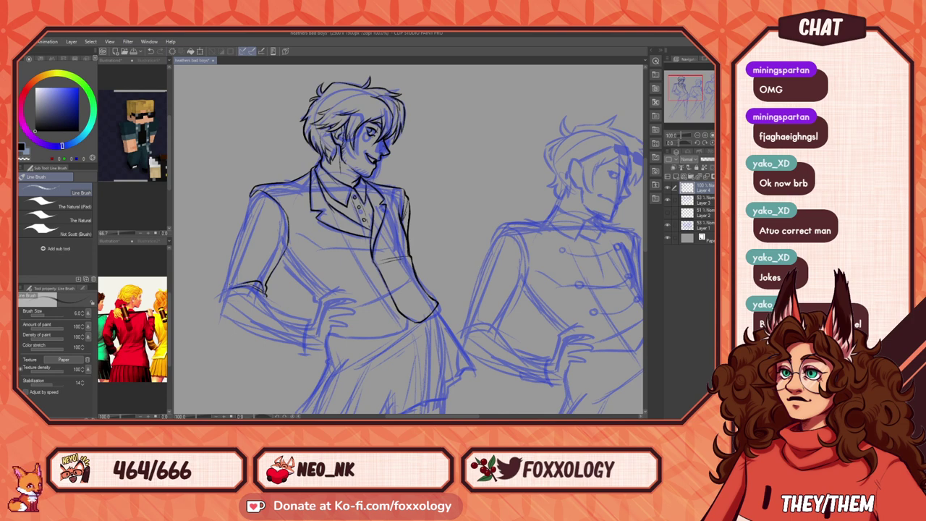
pyautogui.moveTo(228, 278); pyautogui.dragTo(224, 291)
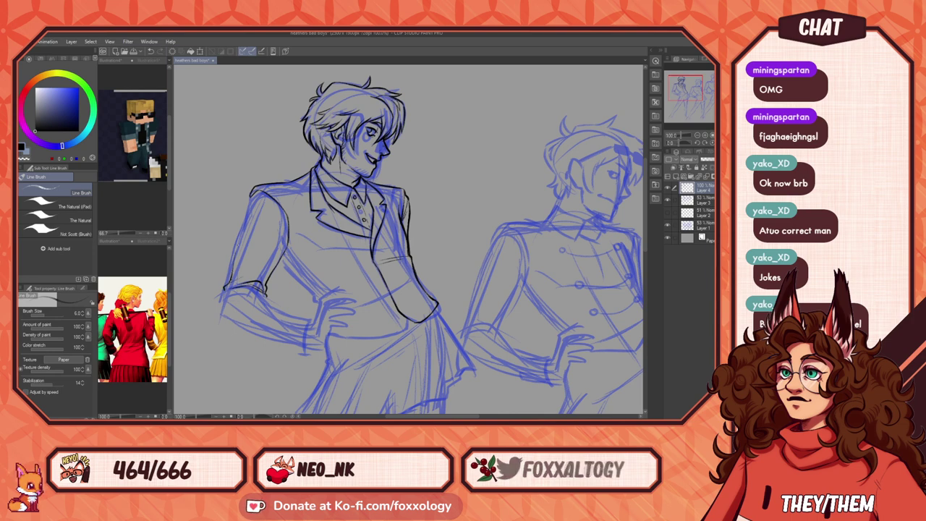
pyautogui.moveTo(245, 225); pyautogui.dragTo(234, 250)
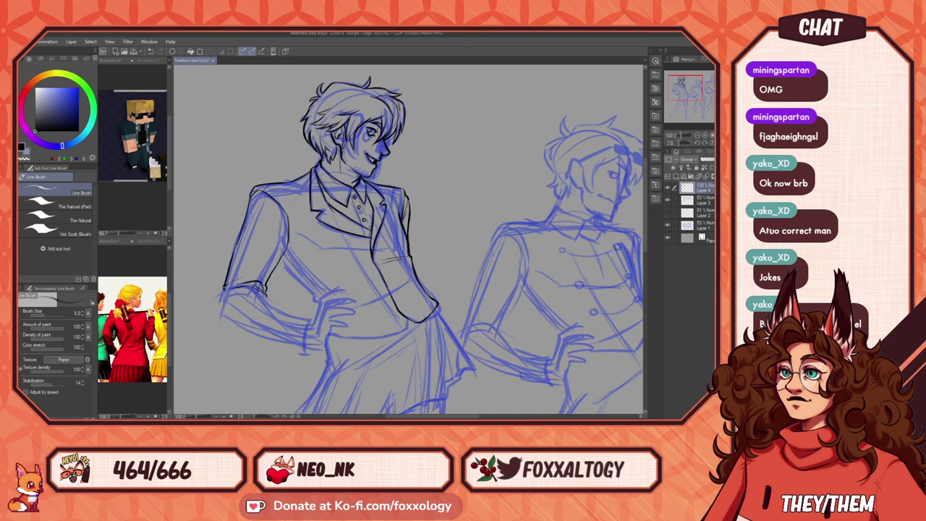
# Step: Ink the upper edge of the near forearm from elbow to wrist and the outer curve of the elbow
pyautogui.moveTo(347, 275); pyautogui.dragTo(281, 256)
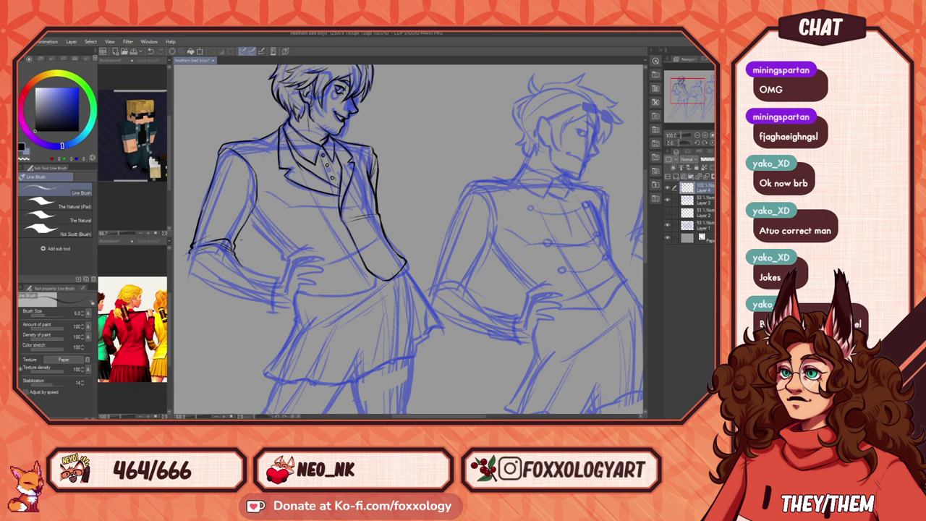
pyautogui.scroll(-3, 409, 239)
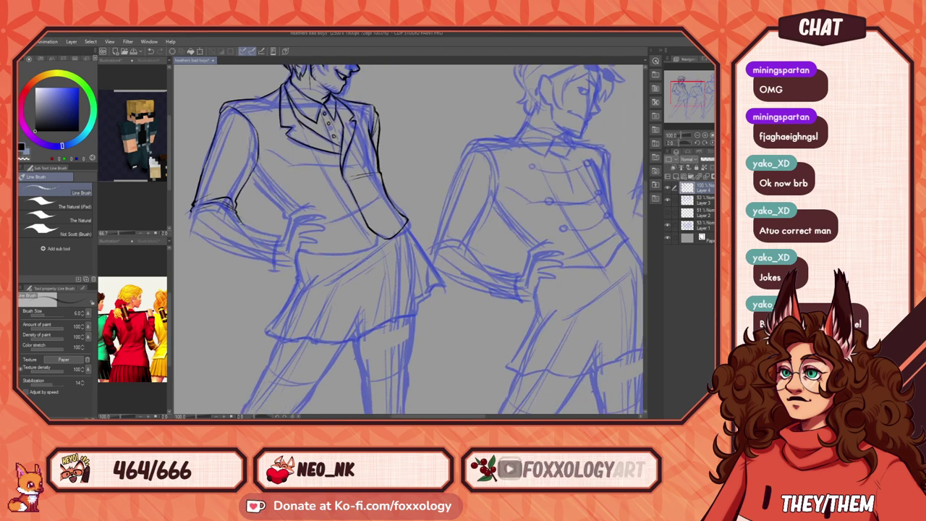
pyautogui.hotkey('ctrl', 'z')
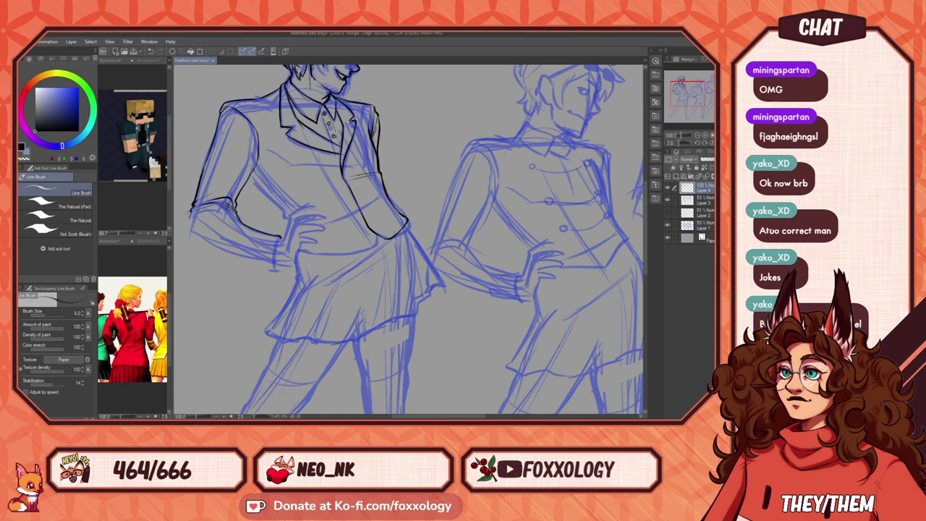
pyautogui.moveTo(290, 255); pyautogui.dragTo(367, 322)
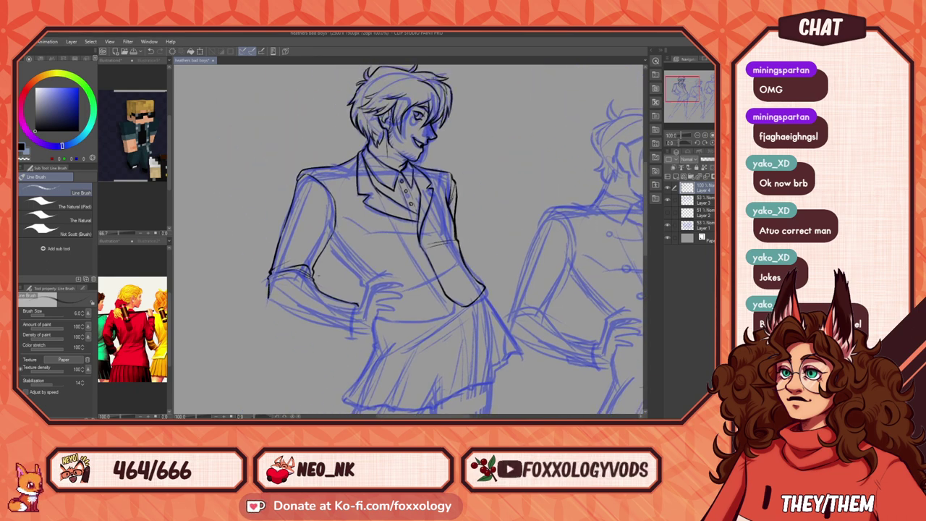
pyautogui.moveTo(439, 260); pyautogui.dragTo(375, 214)
pyautogui.moveTo(205, 253); pyautogui.dragTo(279, 285)
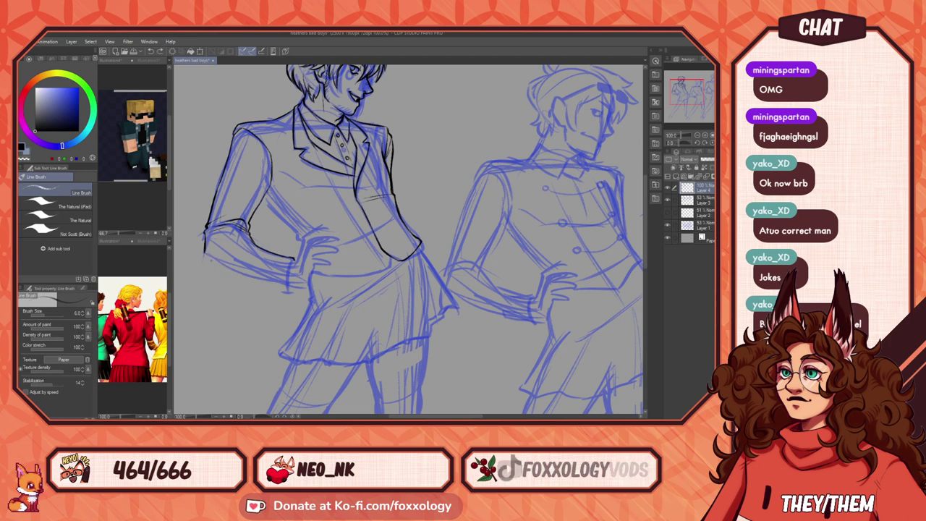
# Step: Ink the underside of the near forearm and outline the sleeve cuff at the wrist
pyautogui.moveTo(258, 278); pyautogui.dragTo(289, 291)
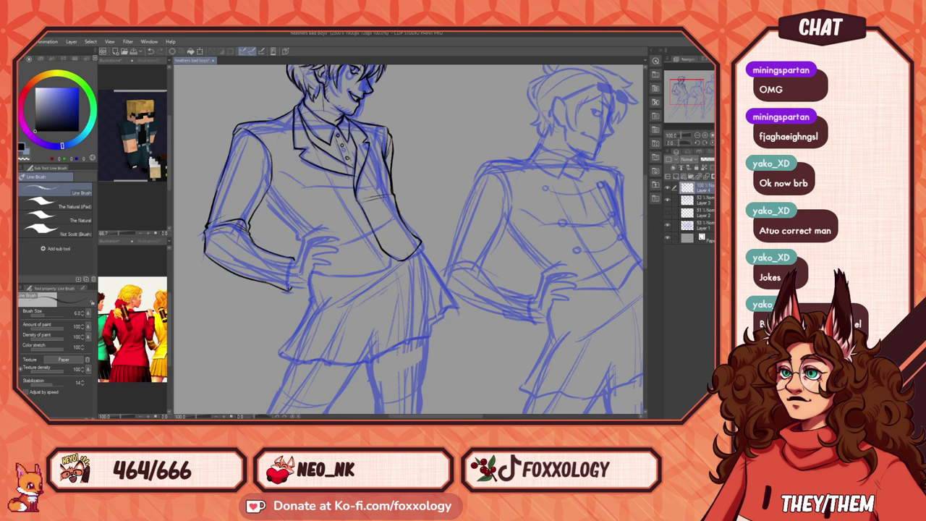
pyautogui.moveTo(289, 289); pyautogui.dragTo(293, 259)
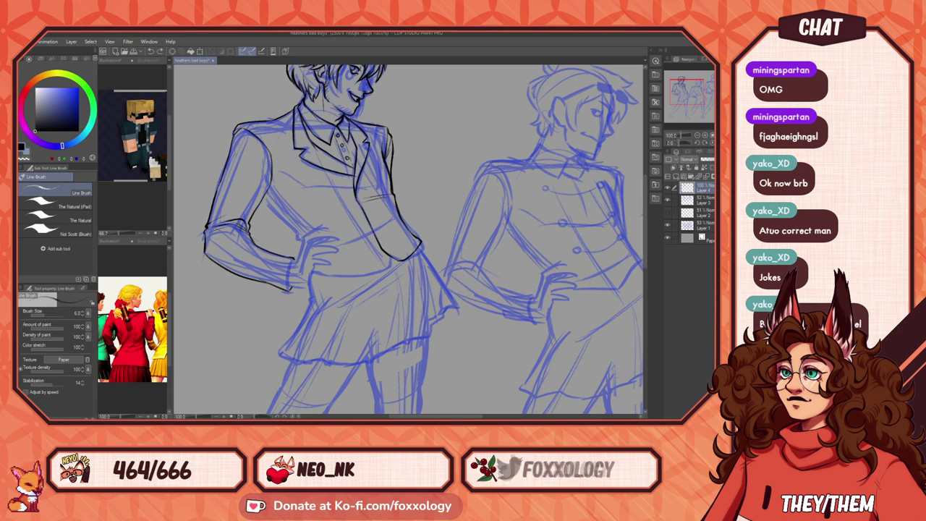
pyautogui.moveTo(290, 281); pyautogui.dragTo(287, 292)
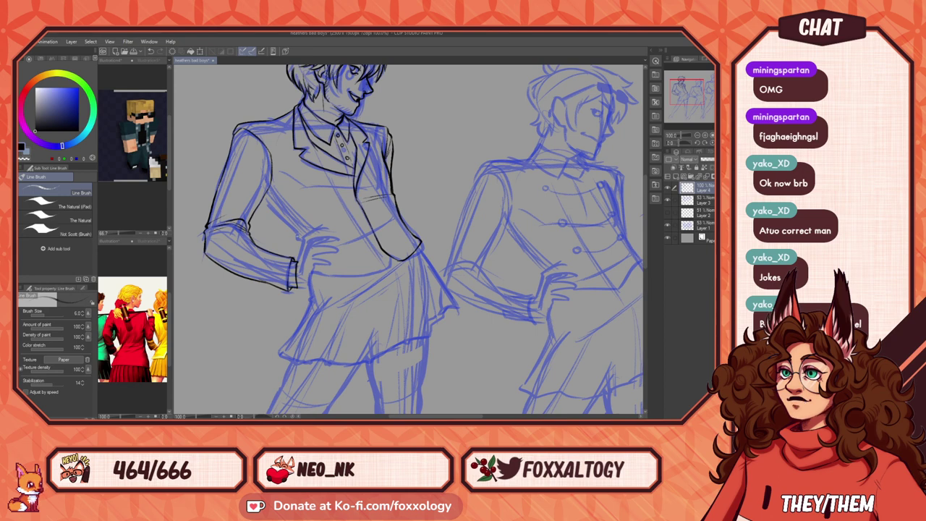
pyautogui.moveTo(378, 295); pyautogui.dragTo(367, 355)
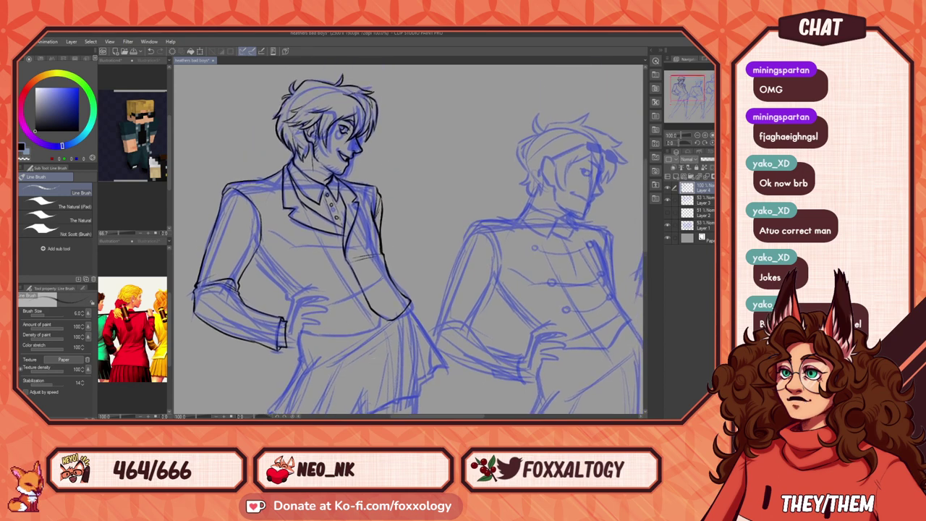
pyautogui.moveTo(292, 315); pyautogui.dragTo(282, 322)
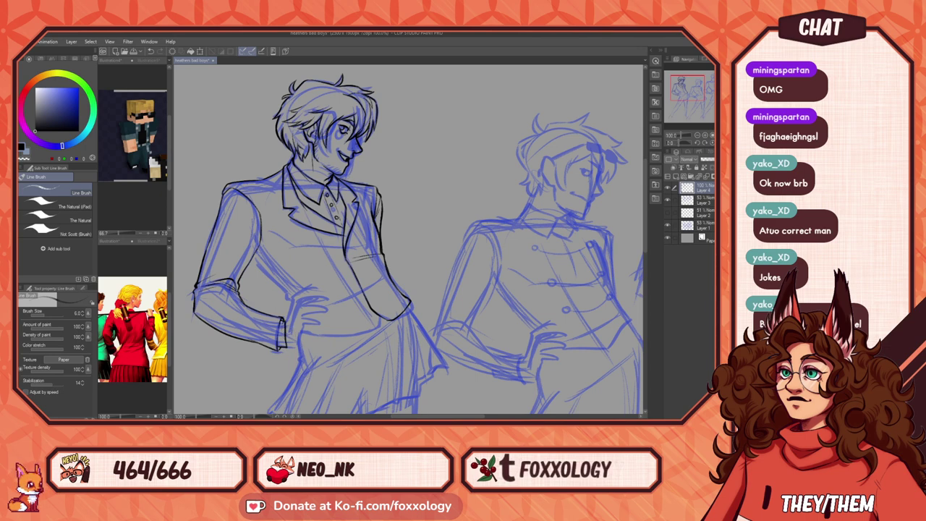
# Step: Widen the reference area and examine the stage photo of the costumes up close, focusing on the belted pink jacket and plaid skirts
pyautogui.moveTo(406, 311); pyautogui.dragTo(369, 324)
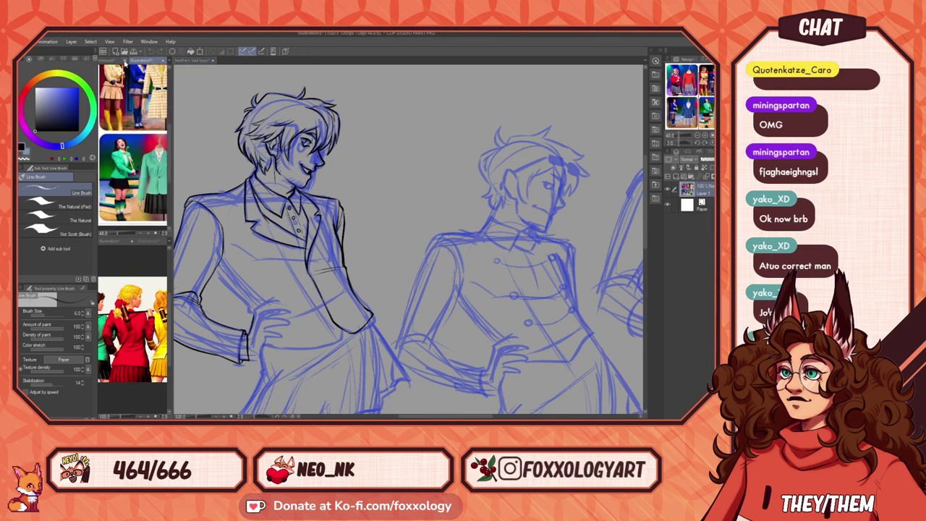
pyautogui.click(115, 61)
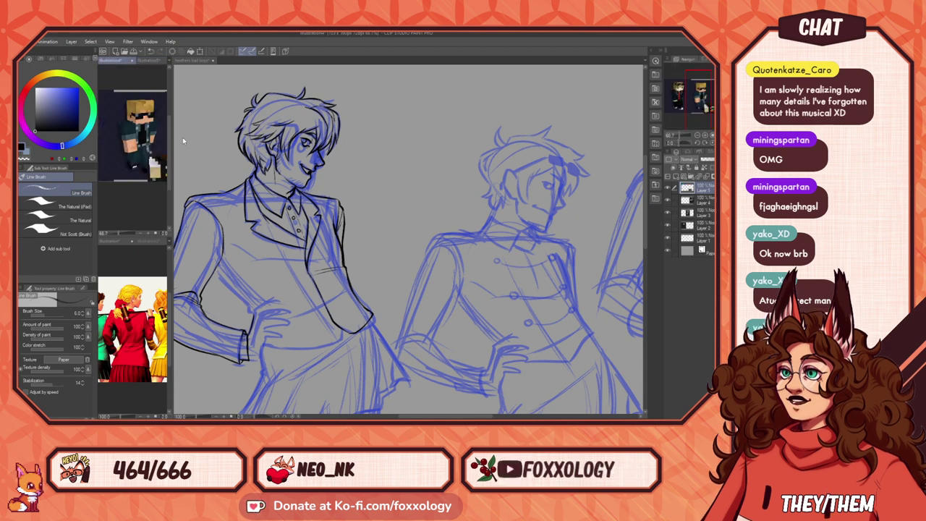
pyautogui.moveTo(171, 134); pyautogui.dragTo(239, 132)
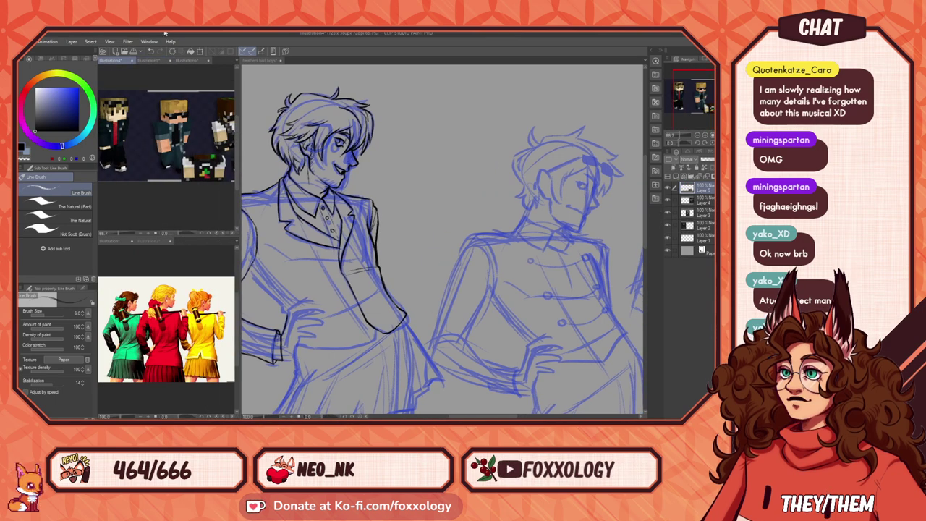
pyautogui.click(190, 60)
pyautogui.scroll(3, 163, 150)
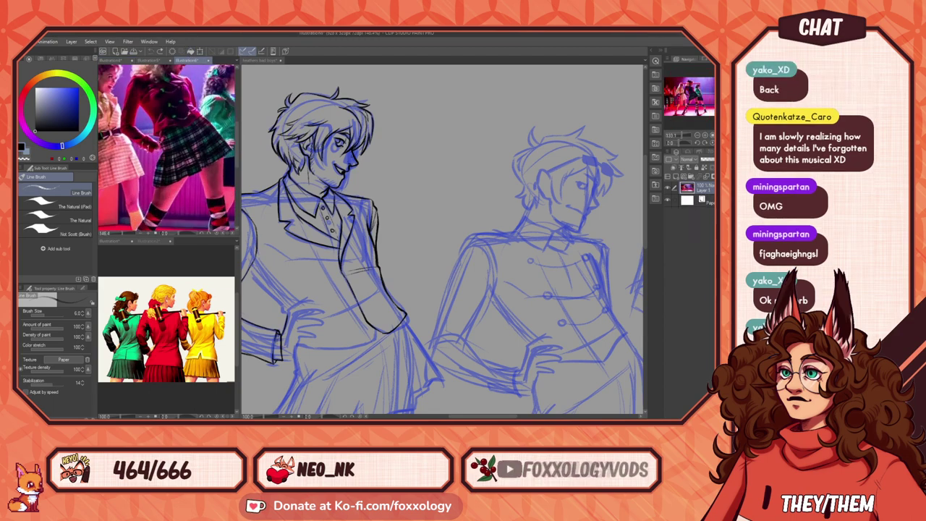
pyautogui.scroll(-2, 164, 150)
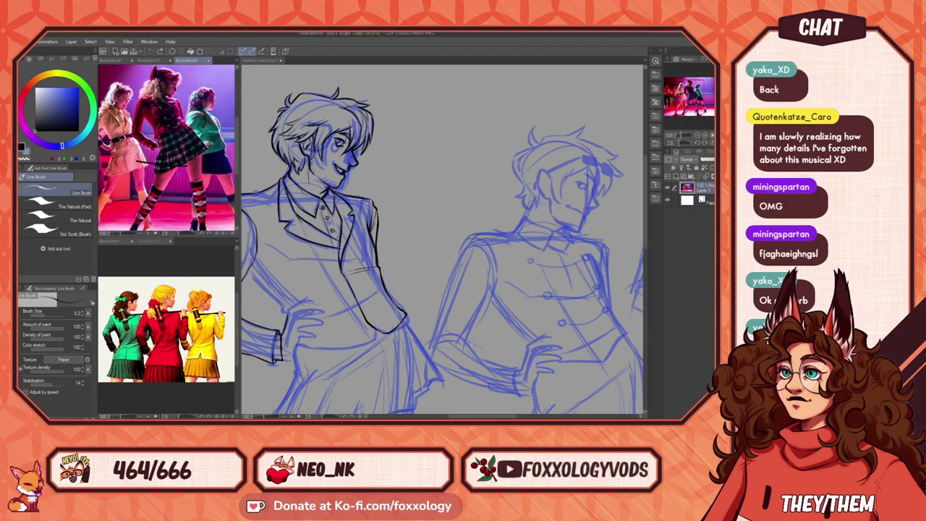
pyautogui.scroll(4, 136, 154)
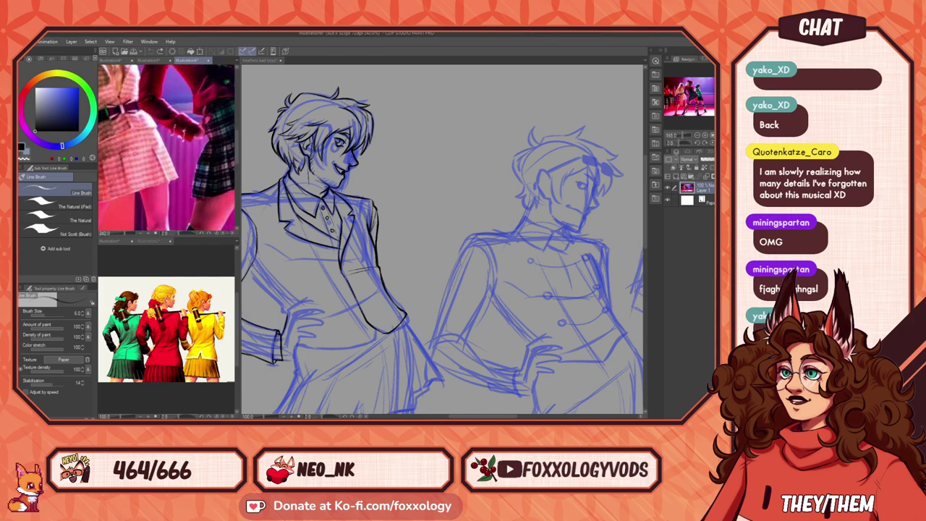
pyautogui.moveTo(135, 154); pyautogui.dragTo(160, 172)
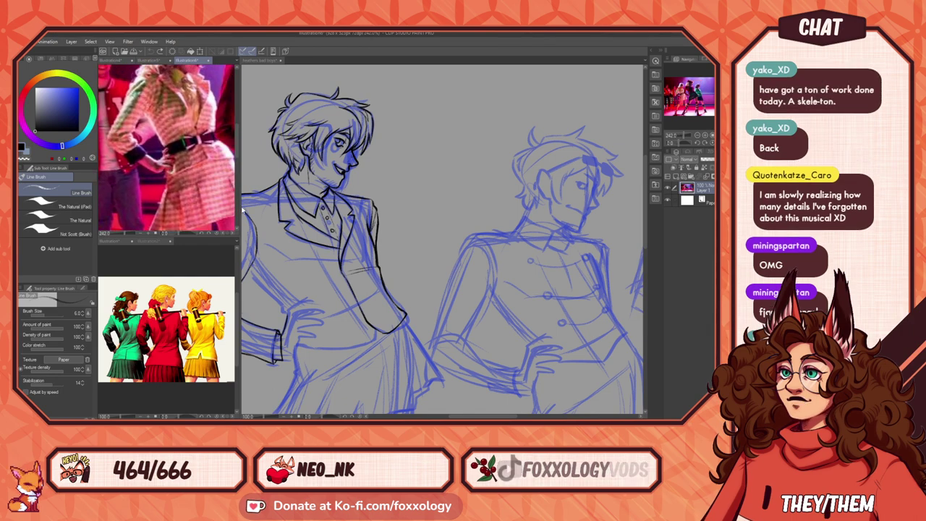
# Step: Narrow the reference area, return to the line-art canvas and ink the hand resting on the first figure's hip
pyautogui.moveTo(243, 210); pyautogui.dragTo(162, 209)
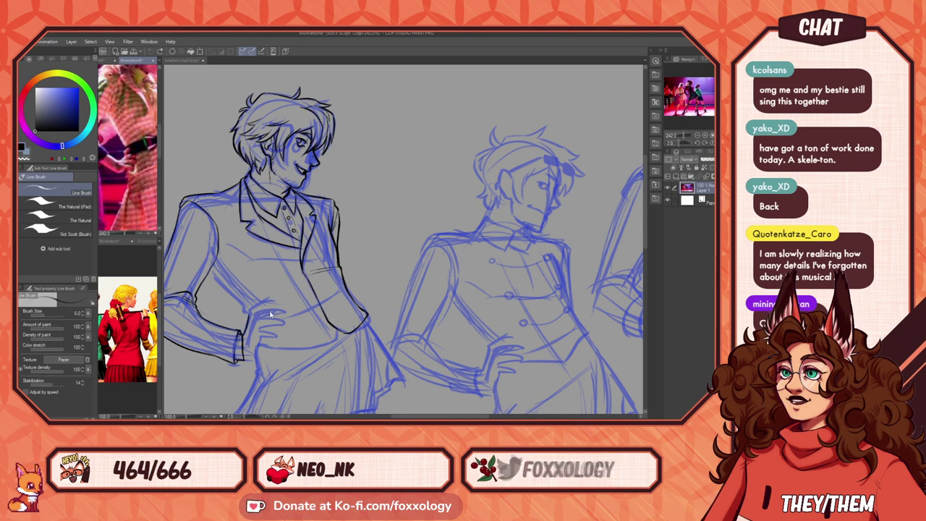
pyautogui.click(277, 360)
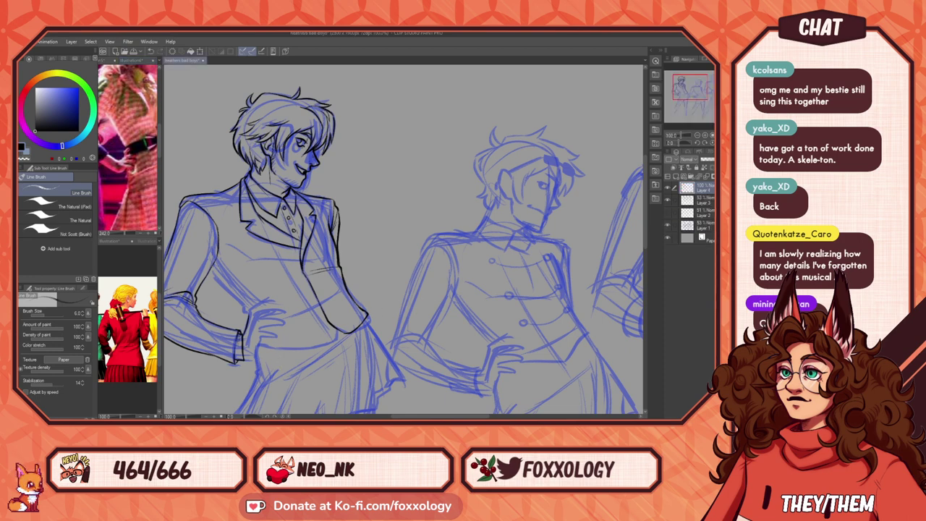
pyautogui.moveTo(307, 343)
pyautogui.mouseDown()
pyautogui.moveTo(400, 323)
pyautogui.moveTo(372, 348)
pyautogui.moveTo(385, 323)
pyautogui.moveTo(372, 335)
pyautogui.moveTo(399, 323)
pyautogui.mouseUp()
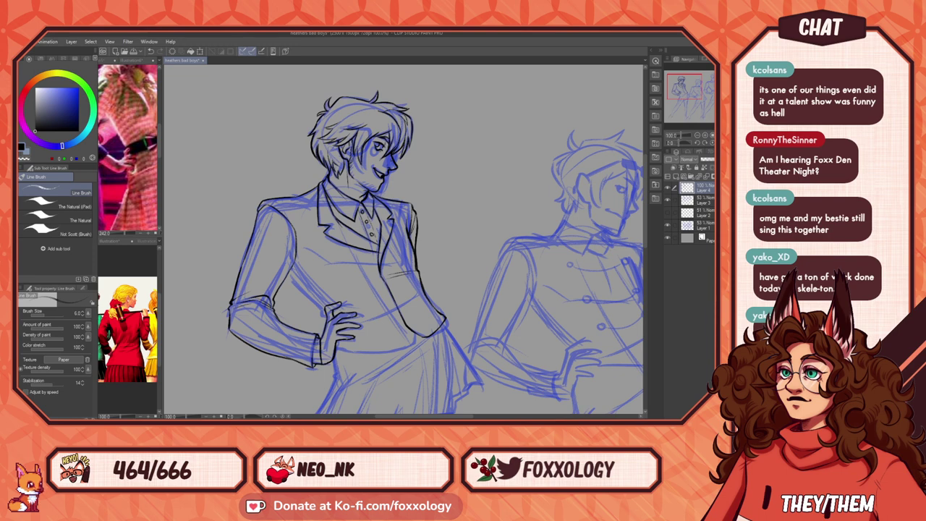
# Step: Ink the buttons down the jacket's front opening and short fabric creases at the waist beside the hand, redoing one crease
pyautogui.moveTo(398, 320)
pyautogui.mouseDown()
pyautogui.moveTo(367, 309)
pyautogui.moveTo(379, 320)
pyautogui.mouseUp()
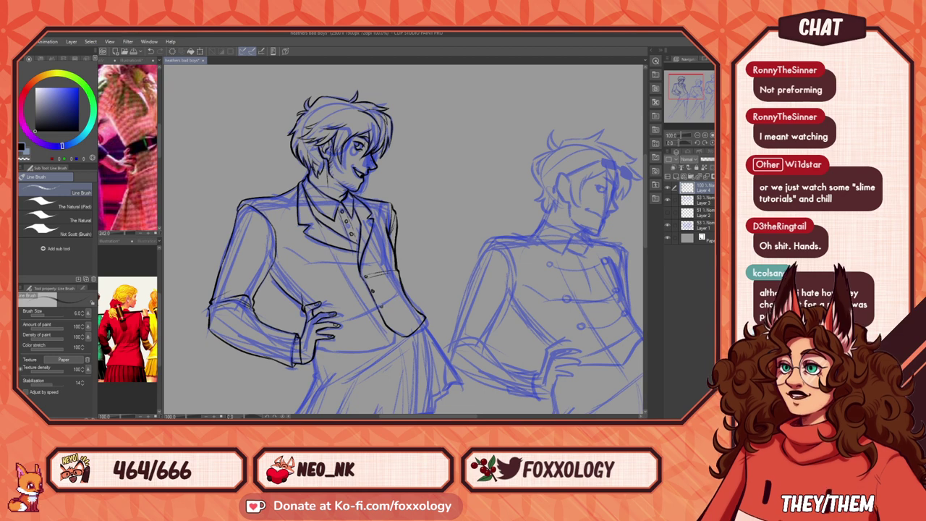
pyautogui.moveTo(431, 353); pyautogui.dragTo(377, 351)
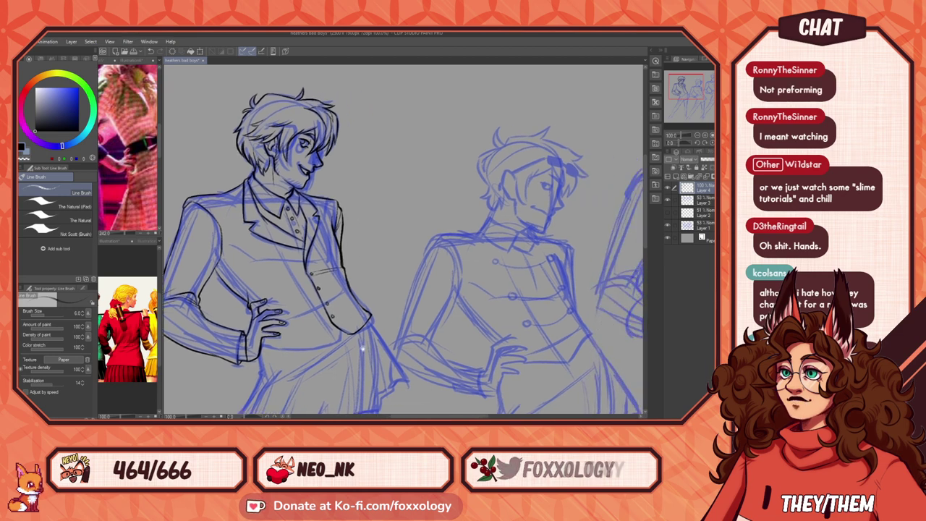
pyautogui.moveTo(288, 286); pyautogui.dragTo(267, 301)
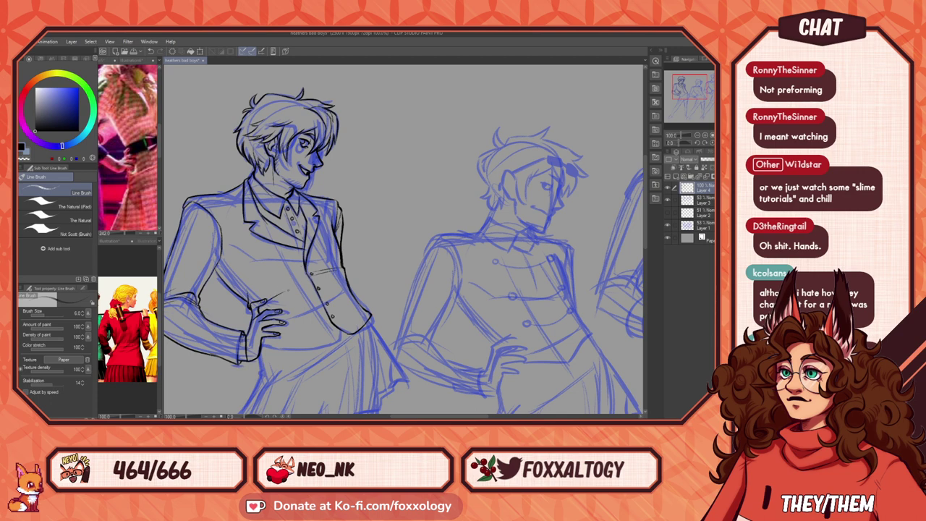
pyautogui.hotkey('ctrl', 'z')
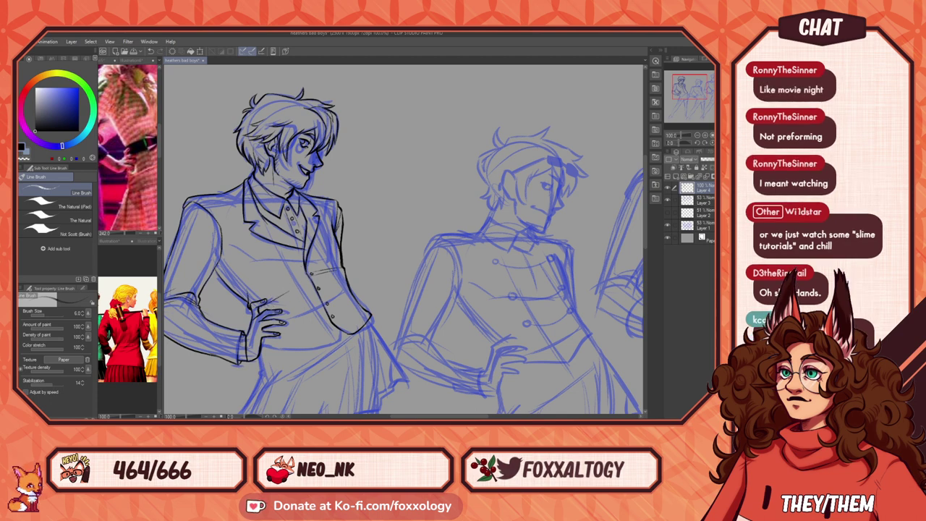
pyautogui.moveTo(327, 299); pyautogui.dragTo(359, 299)
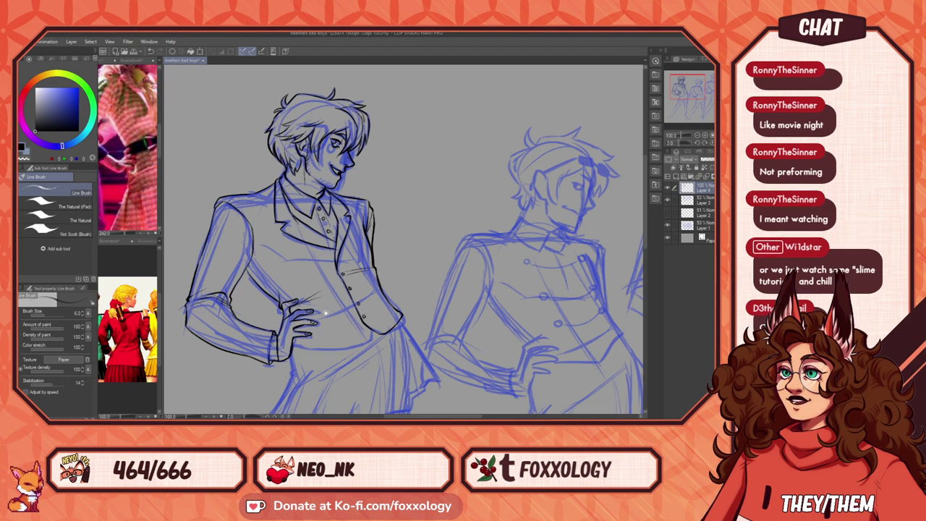
# Step: Ink the jacket's lower front edge and its bottom hem across to the hand on the hip
pyautogui.moveTo(343, 304); pyautogui.dragTo(357, 281)
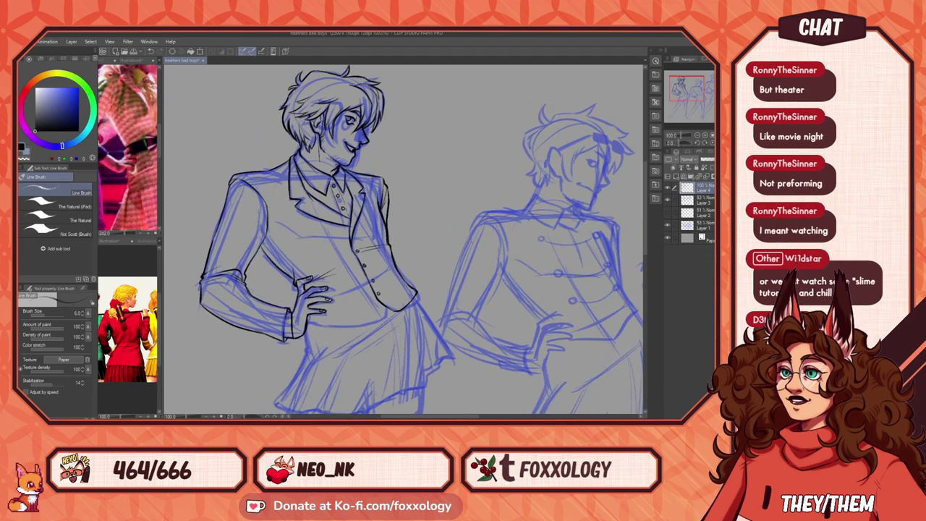
pyautogui.hscroll(3, 403, 238)
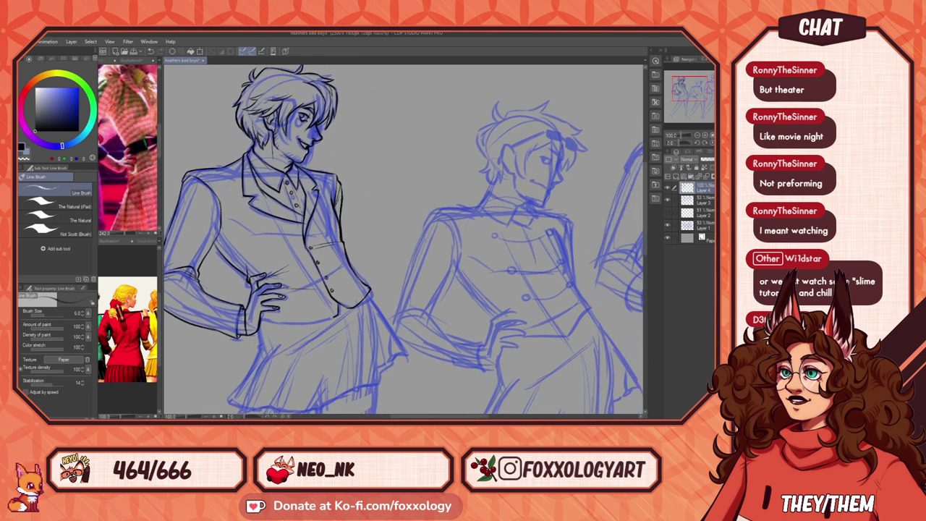
pyautogui.moveTo(334, 317); pyautogui.dragTo(268, 318)
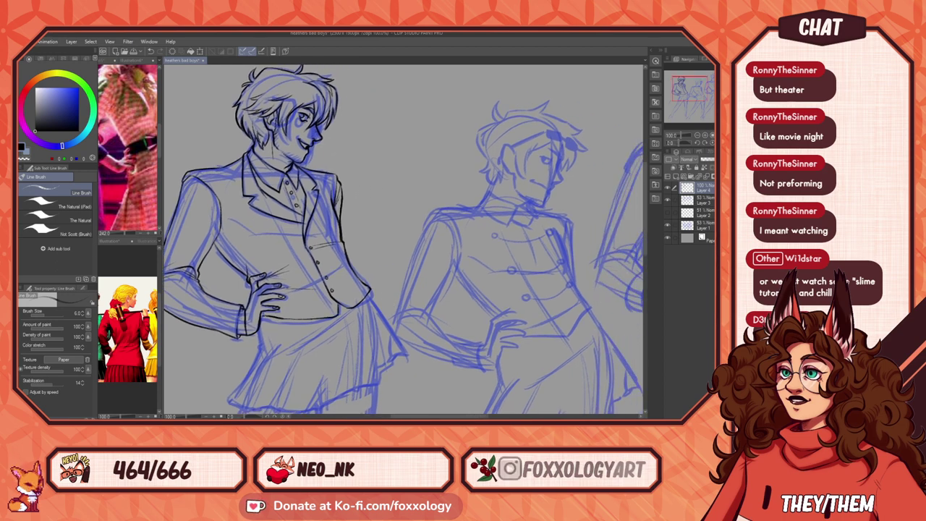
# Step: Ink the skirt's far side edge and its wavy hem with small folded pleats at both corners
pyautogui.moveTo(405, 318)
pyautogui.mouseDown()
pyautogui.moveTo(345, 348)
pyautogui.moveTo(407, 258)
pyautogui.moveTo(334, 267)
pyautogui.mouseUp()
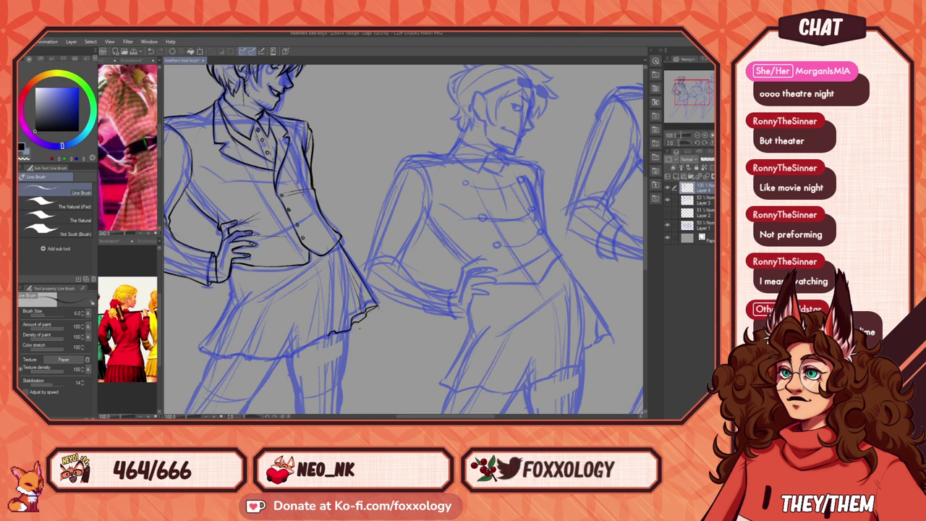
pyautogui.moveTo(400, 327)
pyautogui.mouseDown()
pyautogui.moveTo(368, 374)
pyautogui.moveTo(387, 346)
pyautogui.moveTo(440, 338)
pyautogui.mouseUp()
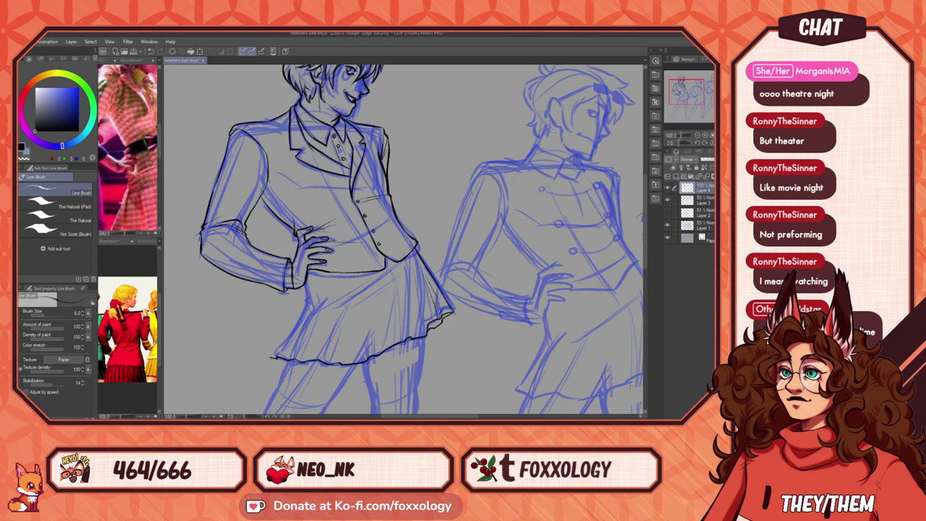
pyautogui.moveTo(279, 361); pyautogui.dragTo(269, 358)
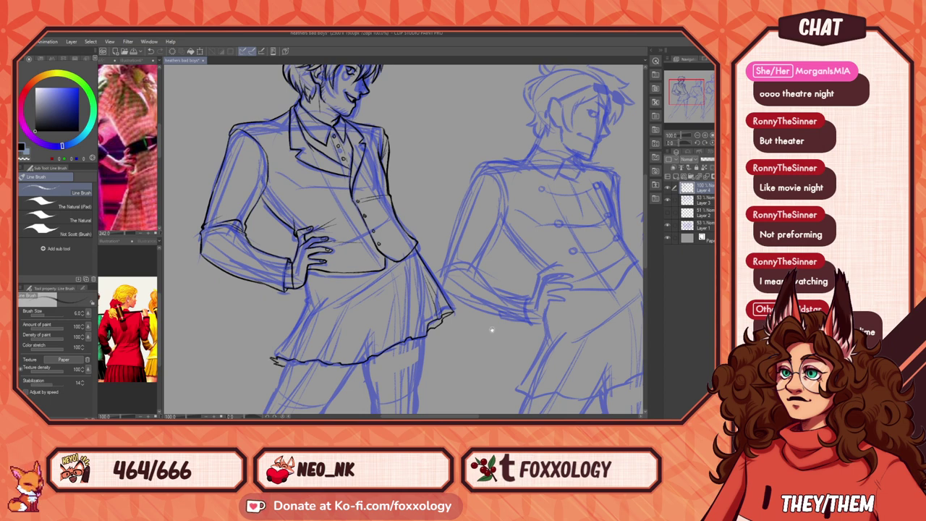
pyautogui.moveTo(492, 326); pyautogui.dragTo(406, 318)
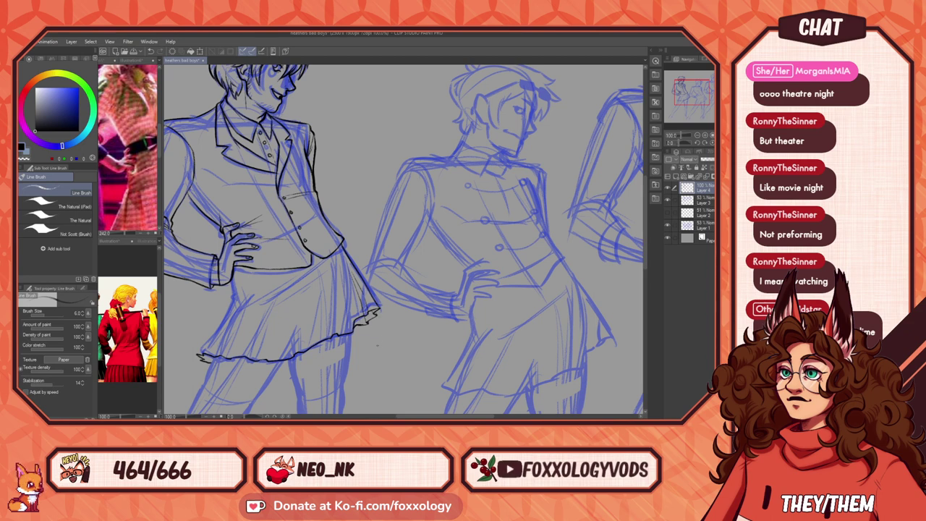
# Step: Ink the skirt's near side edge and fill the skirt with pleat lines running from the waist toward the hem
pyautogui.moveTo(382, 351); pyautogui.dragTo(515, 342)
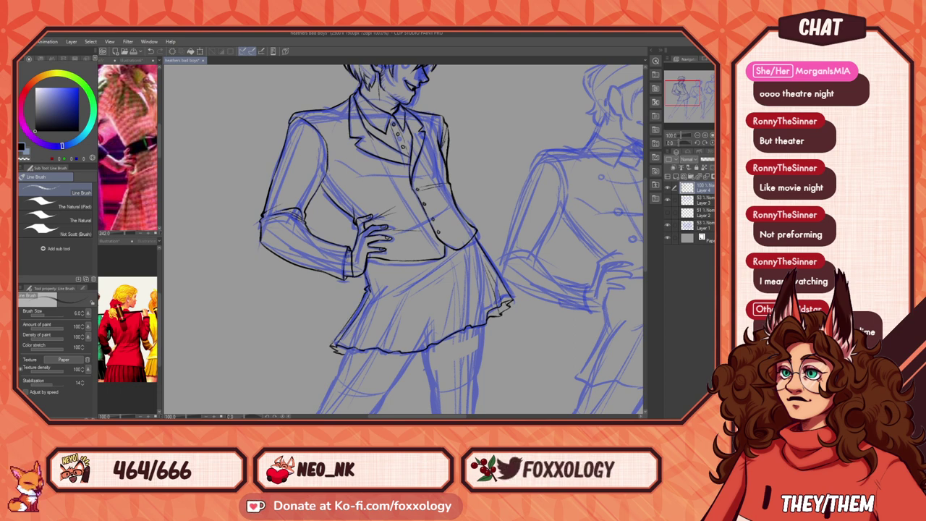
pyautogui.moveTo(506, 299); pyautogui.dragTo(441, 291)
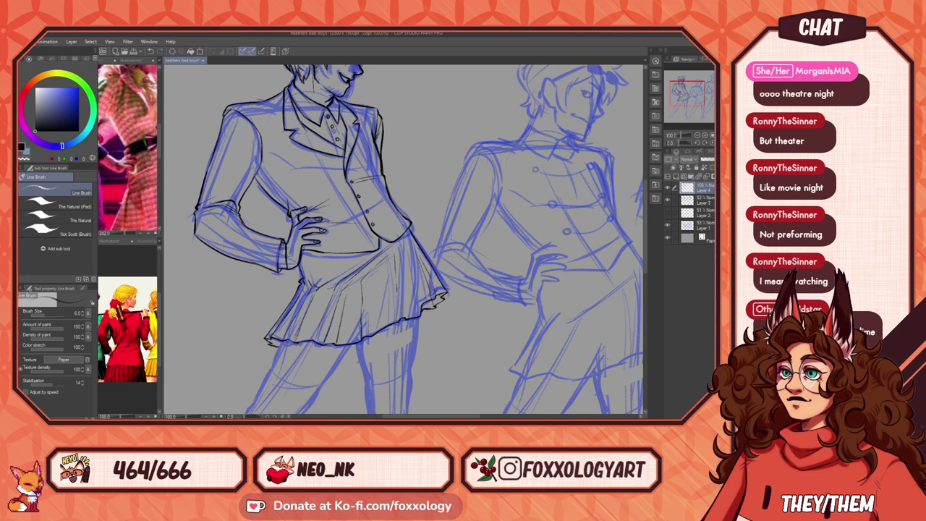
pyautogui.moveTo(397, 285); pyautogui.dragTo(395, 316)
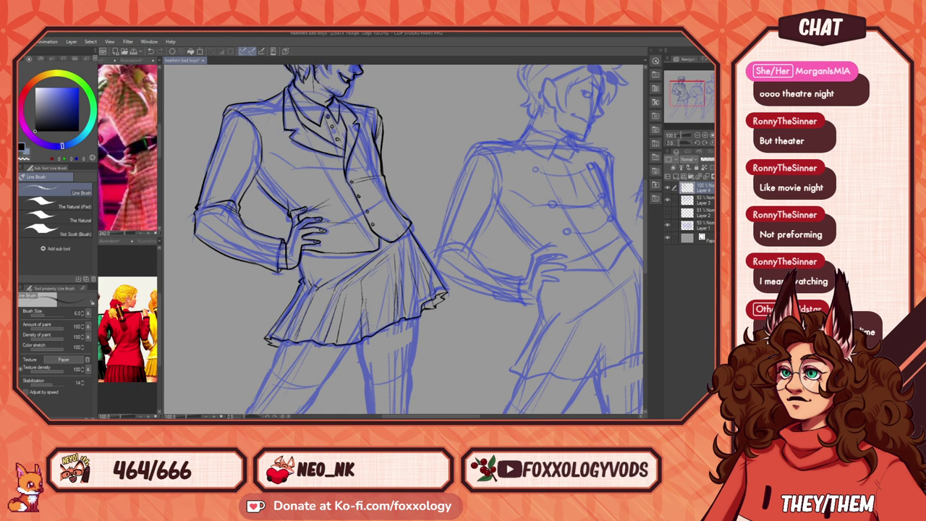
pyautogui.moveTo(398, 289); pyautogui.dragTo(429, 291)
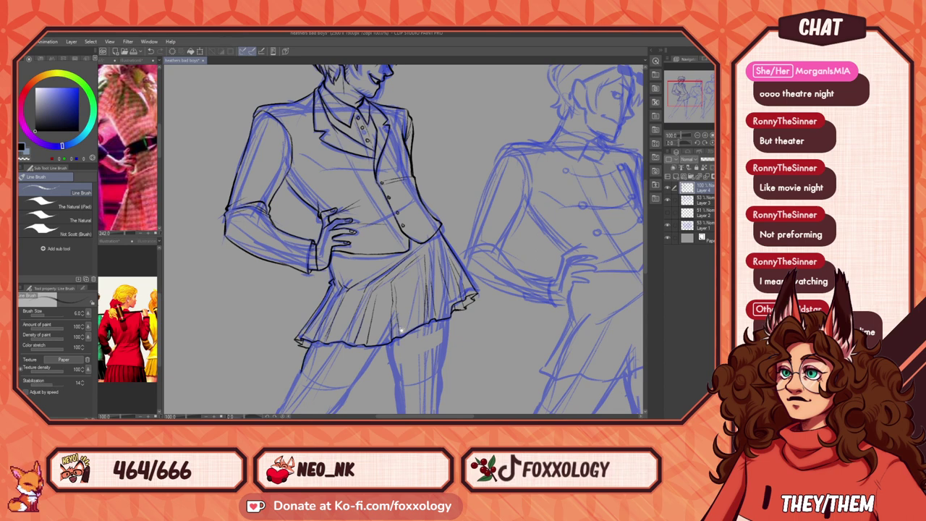
# Step: Ink the straight leg's upper outline below the skirt and the double-lined stocking band around the thigh
pyautogui.moveTo(401, 331)
pyautogui.mouseDown()
pyautogui.moveTo(369, 233)
pyautogui.moveTo(392, 231)
pyautogui.mouseUp()
pyautogui.moveTo(513, 241); pyautogui.dragTo(464, 239)
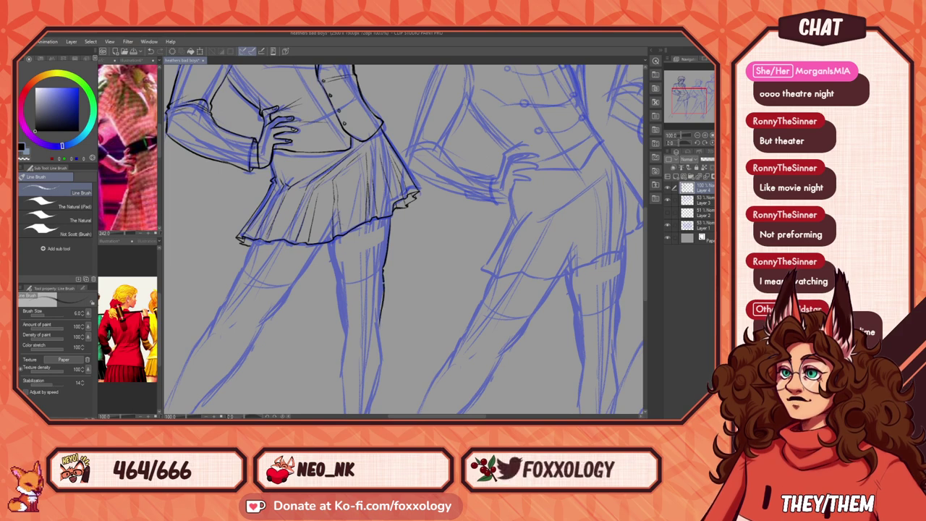
pyautogui.hotkey('ctrl', 'z')
pyautogui.moveTo(384, 270); pyautogui.dragTo(378, 326)
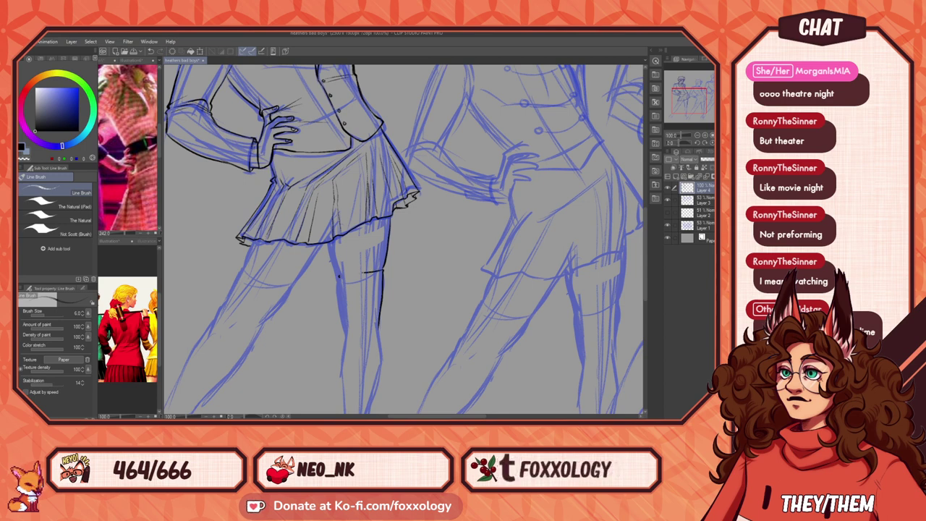
pyautogui.moveTo(365, 273); pyautogui.dragTo(342, 274)
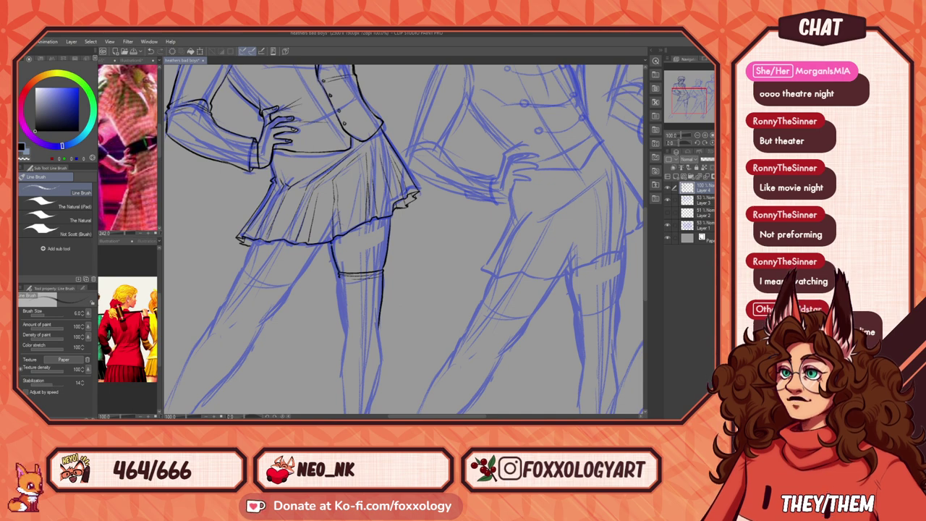
# Step: Ink the outstretched leg's thigh down to the knee with its curved stocking band, redoing the knee line
pyautogui.moveTo(413, 306); pyautogui.dragTo(461, 259)
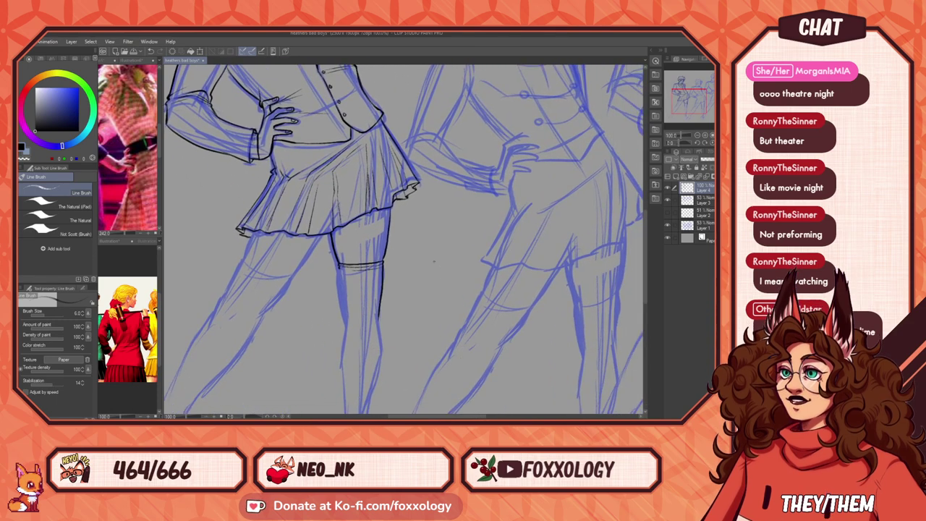
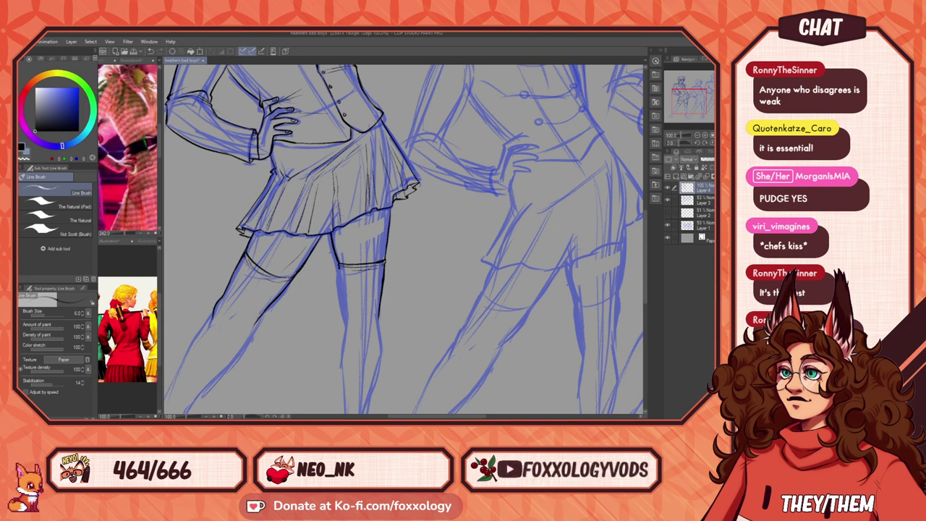
pyautogui.moveTo(332, 309); pyautogui.dragTo(466, 273)
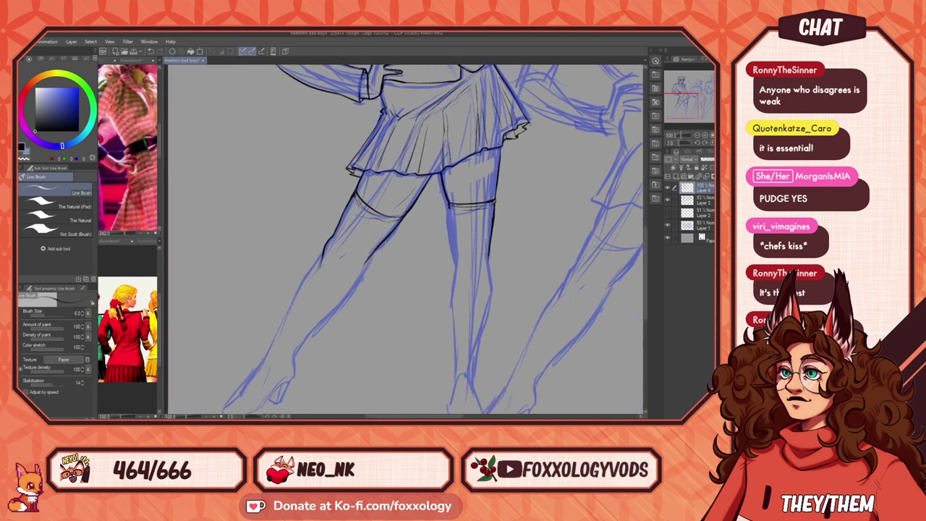
pyautogui.hotkey('ctrl', 'z')
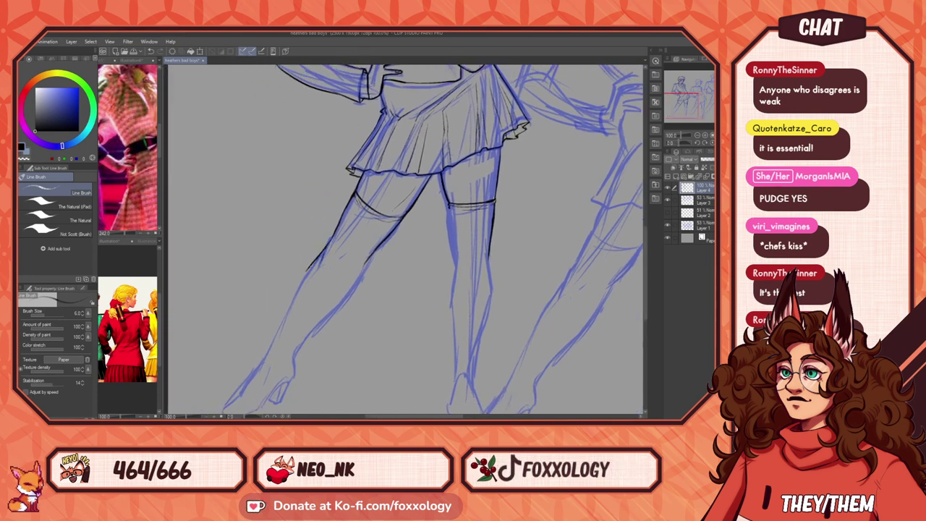
# Step: Ink the outstretched leg's shin and calf contours from the knee down to the ankle
pyautogui.moveTo(318, 257); pyautogui.dragTo(268, 348)
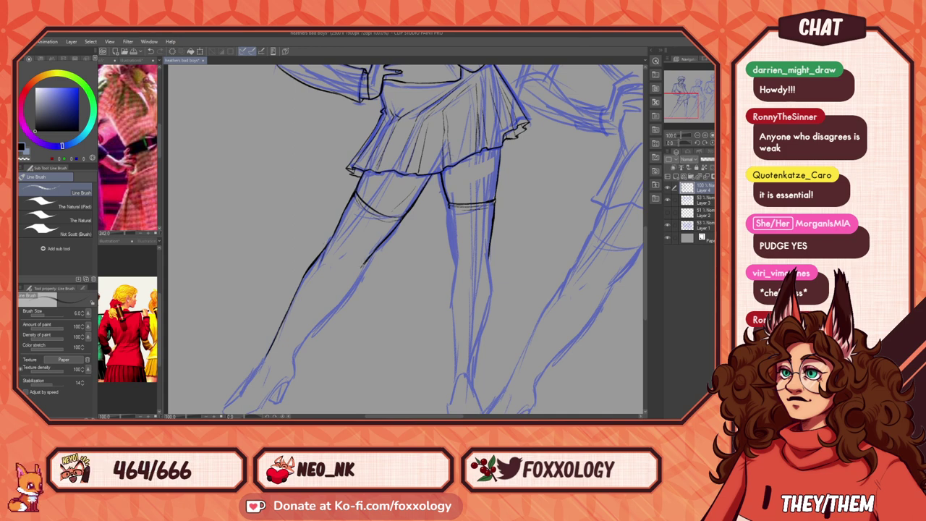
pyautogui.moveTo(366, 261); pyautogui.dragTo(341, 309)
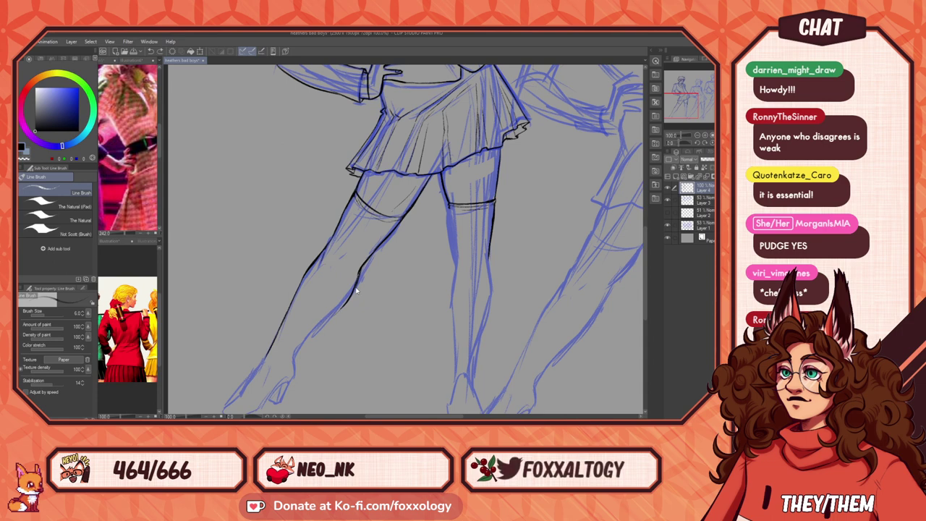
pyautogui.moveTo(359, 273); pyautogui.dragTo(289, 367)
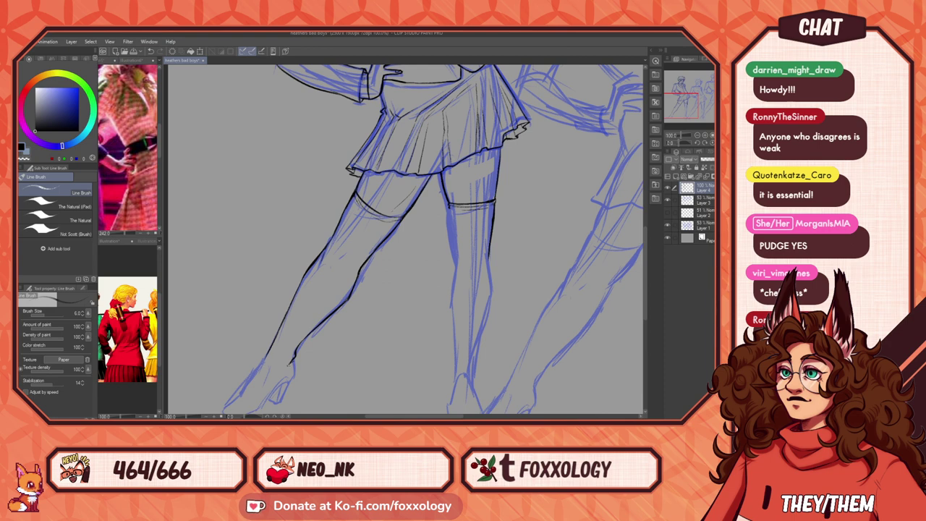
# Step: Ink the outstretched foot's shoe, including the curved opening, sole, pointed toe and heel
pyautogui.moveTo(280, 362)
pyautogui.mouseDown()
pyautogui.moveTo(292, 363)
pyautogui.moveTo(269, 356)
pyautogui.mouseUp()
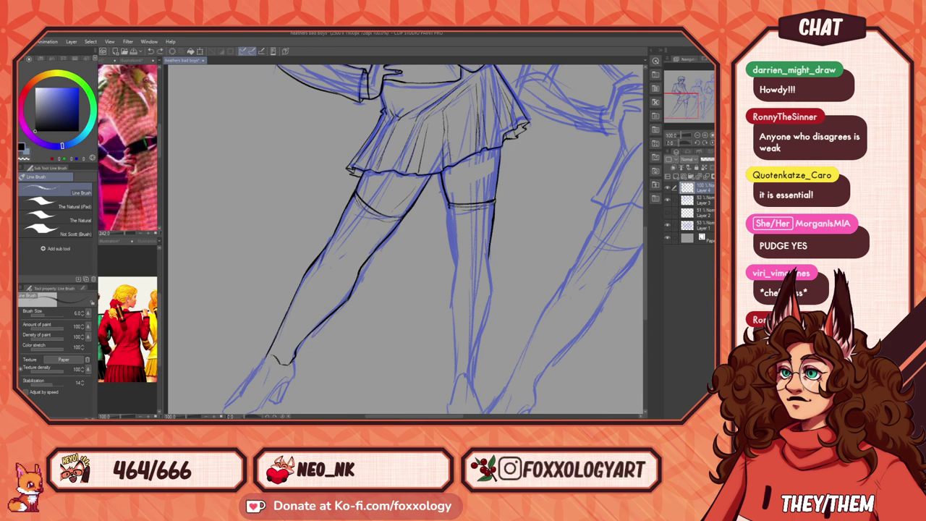
pyautogui.moveTo(428, 325); pyautogui.dragTo(406, 250)
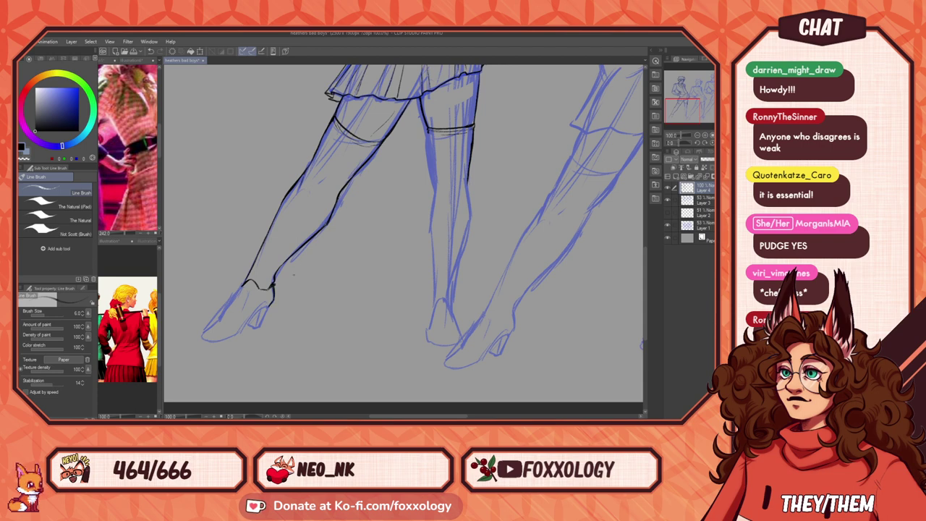
pyautogui.moveTo(295, 314); pyautogui.dragTo(333, 346)
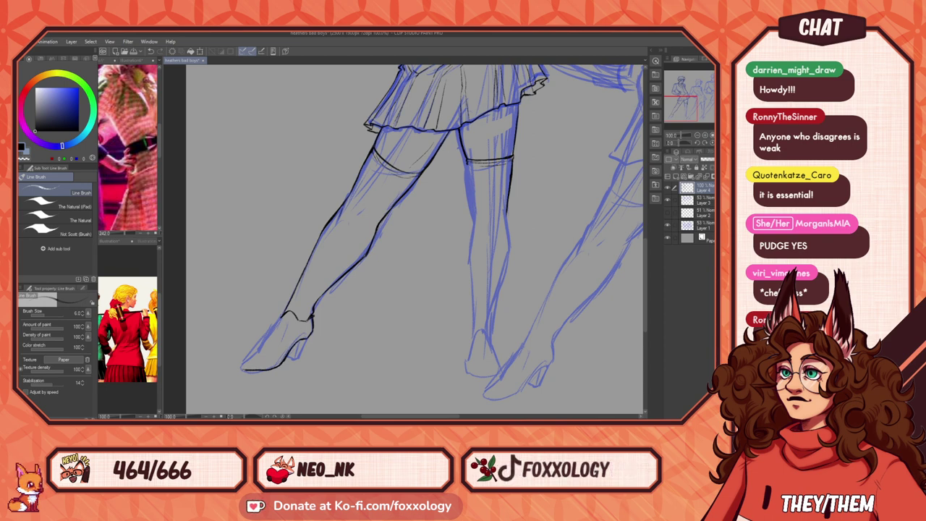
pyautogui.moveTo(286, 360)
pyautogui.mouseDown()
pyautogui.moveTo(247, 371)
pyautogui.moveTo(238, 364)
pyautogui.mouseUp()
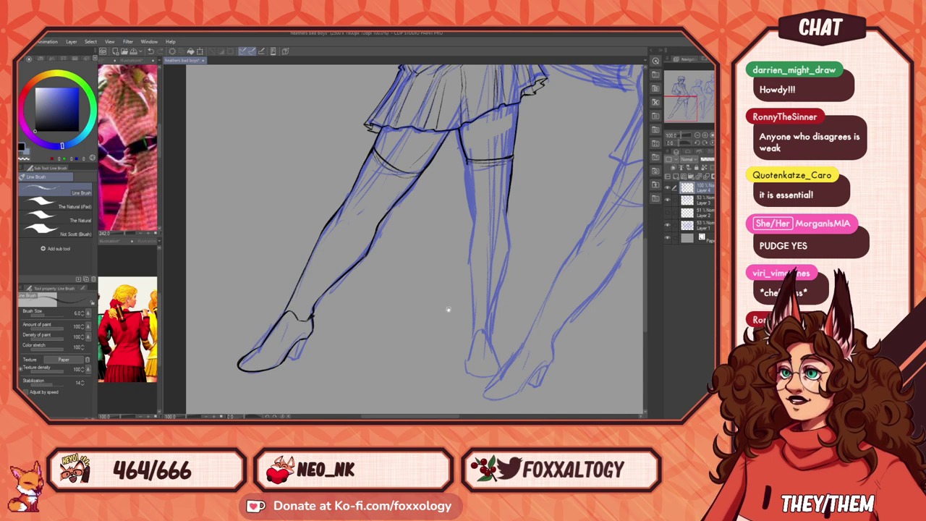
pyautogui.moveTo(435, 322)
pyautogui.mouseDown()
pyautogui.moveTo(397, 314)
pyautogui.moveTo(437, 309)
pyautogui.mouseUp()
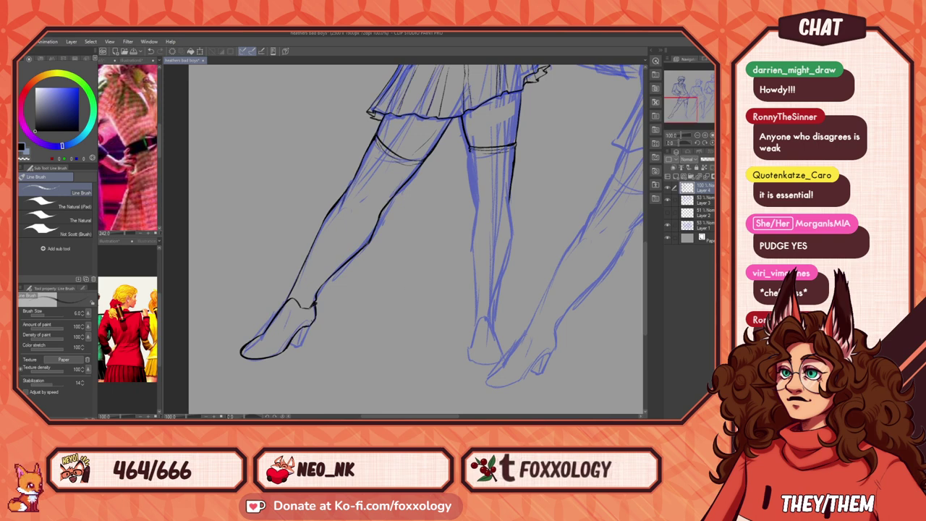
pyautogui.moveTo(308, 327); pyautogui.dragTo(302, 343)
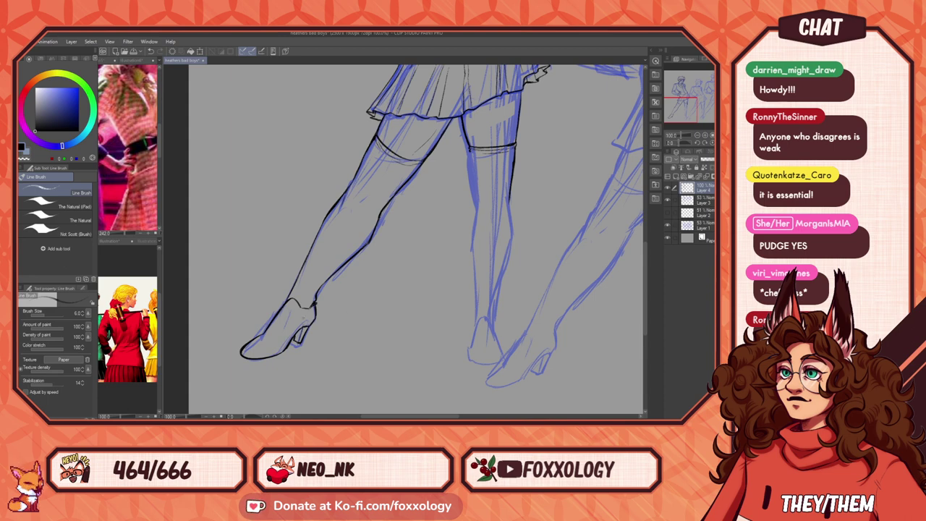
# Step: Ink the toe cap seam and front lace panel on the outstretched foot's shoe, using the stage photo as reference
pyautogui.moveTo(143, 212); pyautogui.dragTo(143, 206)
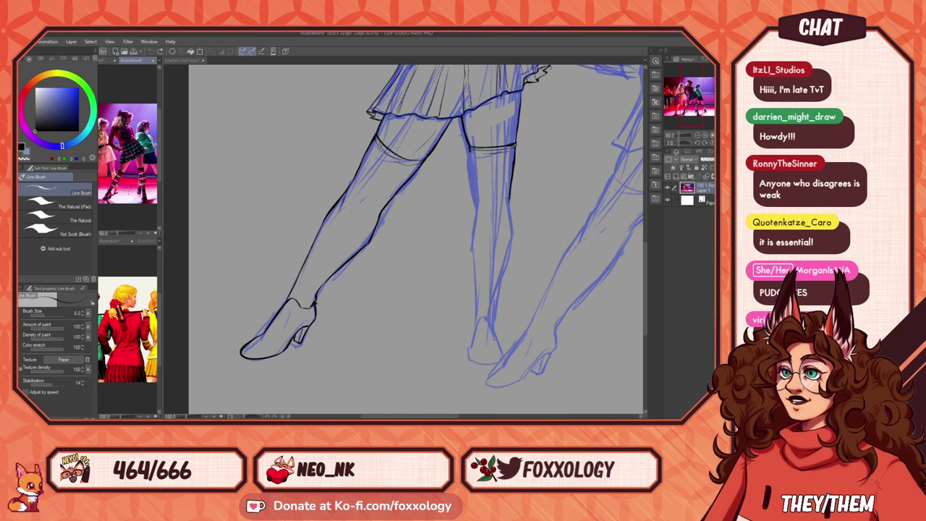
pyautogui.click(292, 309)
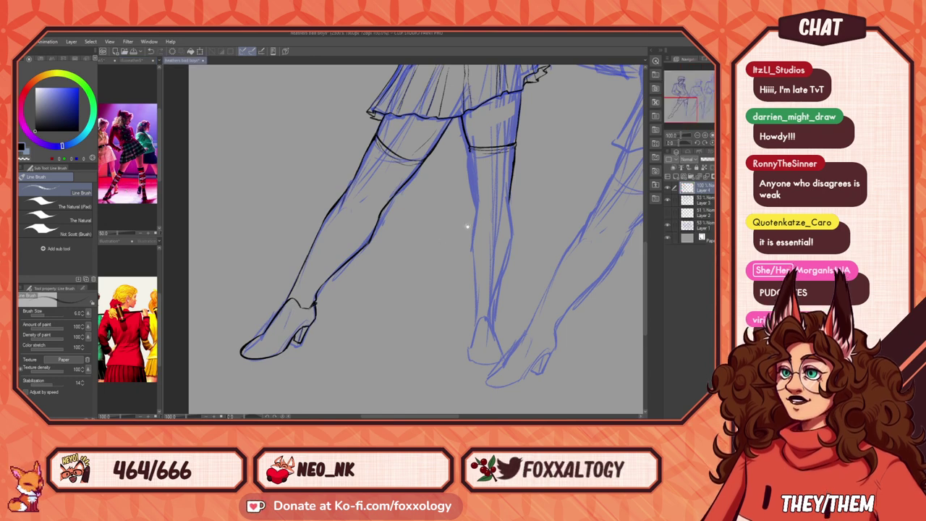
pyautogui.moveTo(532, 126); pyautogui.dragTo(477, 143)
pyautogui.moveTo(405, 232); pyautogui.dragTo(437, 226)
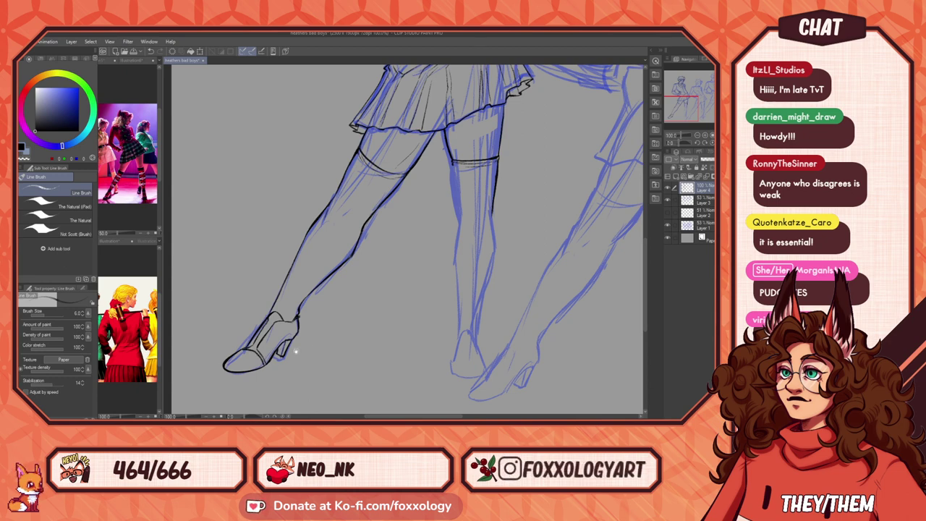
pyautogui.moveTo(297, 351); pyautogui.dragTo(353, 318)
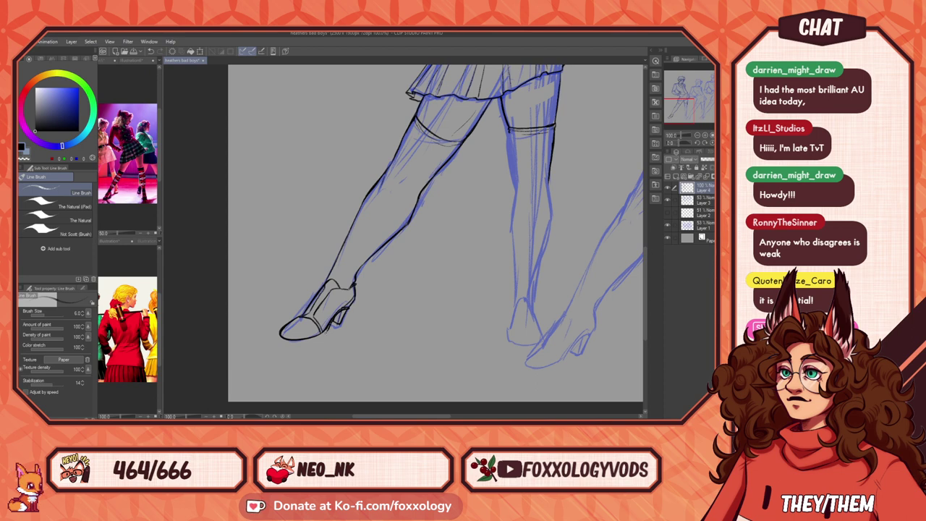
# Step: Refine the outstretched foot's shoe by inking a second line along the sole beneath the toe cap
pyautogui.hotkey('ctrl', 'z')
pyautogui.moveTo(326, 331)
pyautogui.mouseDown()
pyautogui.moveTo(409, 299)
pyautogui.moveTo(419, 285)
pyautogui.mouseUp()
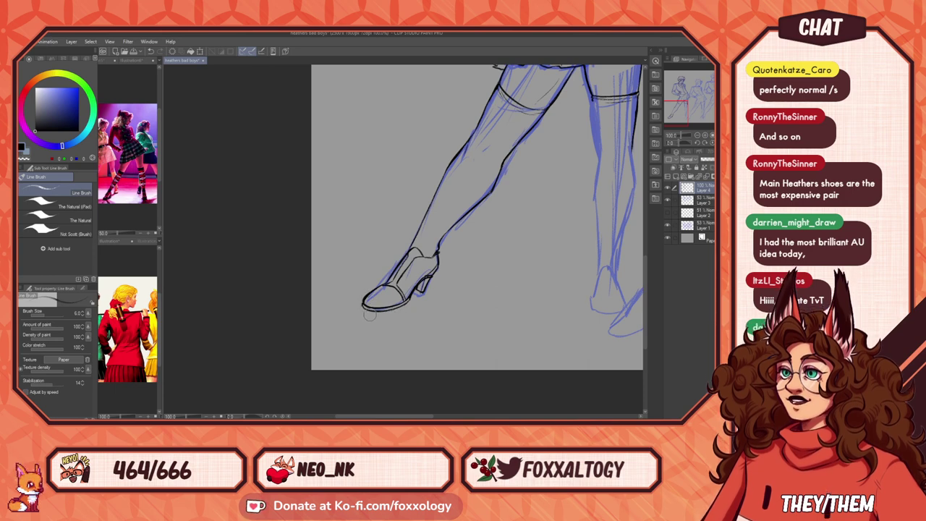
pyautogui.moveTo(486, 312); pyautogui.dragTo(337, 366)
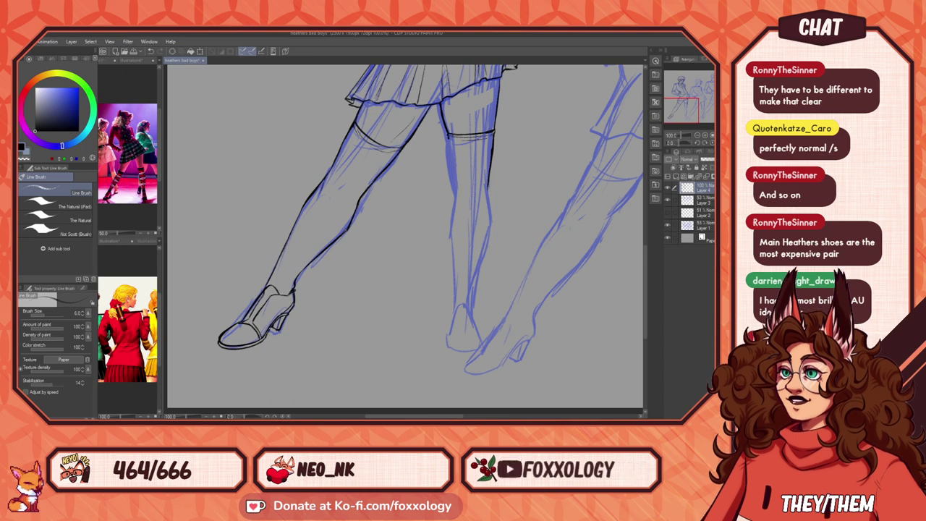
pyautogui.moveTo(388, 318); pyautogui.dragTo(334, 315)
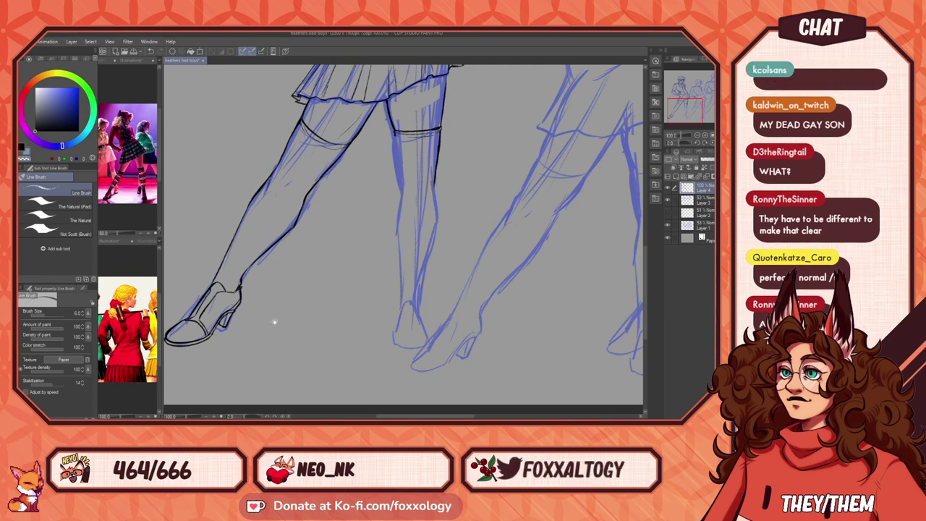
pyautogui.moveTo(275, 322)
pyautogui.mouseDown()
pyautogui.moveTo(503, 307)
pyautogui.moveTo(362, 378)
pyautogui.moveTo(421, 404)
pyautogui.mouseUp()
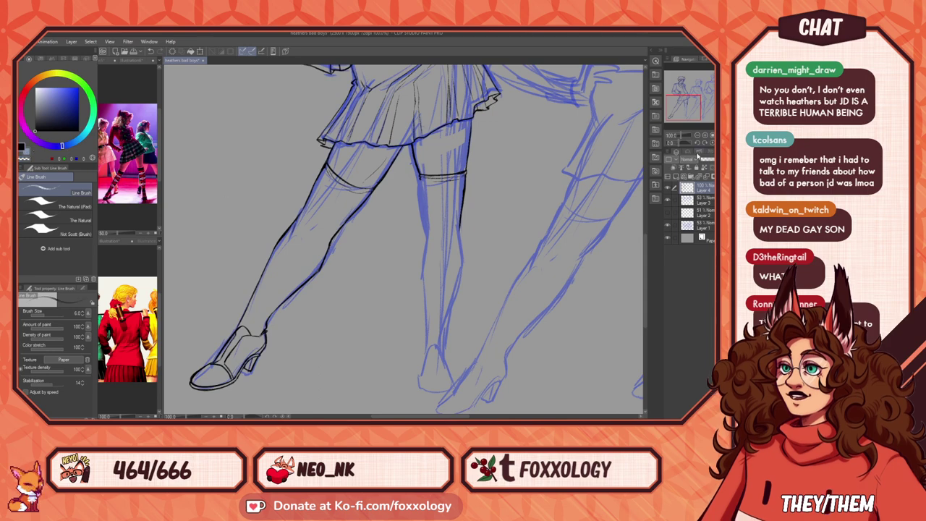
# Step: Ink crisscrossing laces up the front panel of the outstretched foot's shoe, with small eyelets along their edge
pyautogui.hotkey('ctrl', '+')
pyautogui.hotkey('ctrl', '+')
pyautogui.moveTo(292, 346)
pyautogui.mouseDown()
pyautogui.moveTo(570, 188)
pyautogui.moveTo(555, 195)
pyautogui.mouseUp()
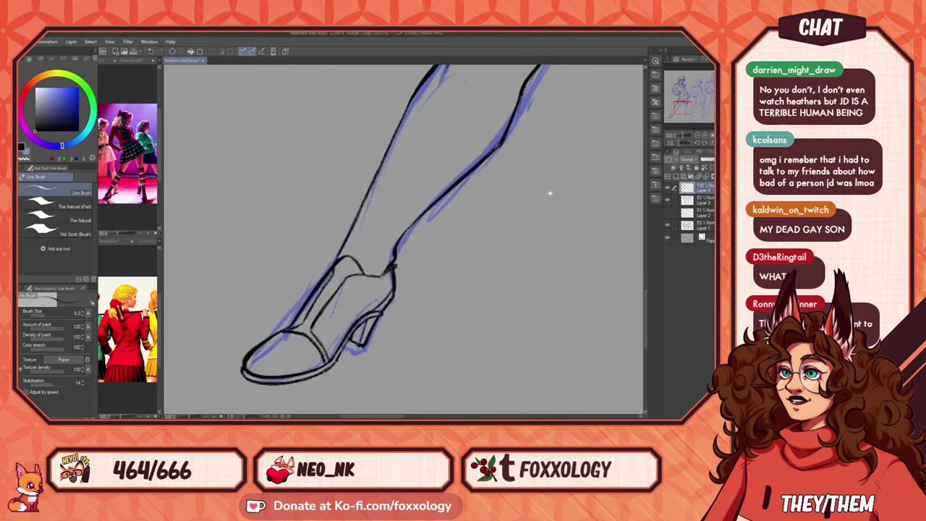
pyautogui.moveTo(314, 328); pyautogui.dragTo(309, 311)
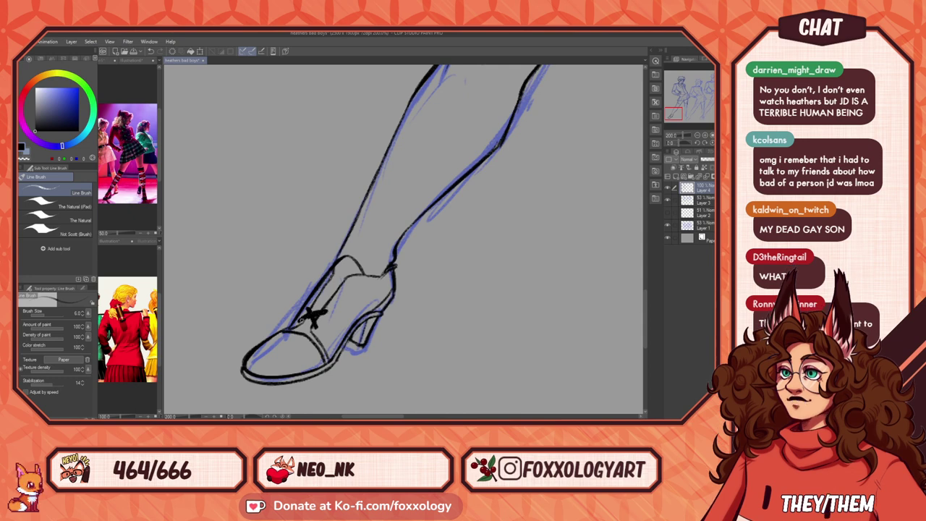
pyautogui.moveTo(330, 303)
pyautogui.mouseDown()
pyautogui.moveTo(325, 313)
pyautogui.moveTo(312, 304)
pyautogui.mouseUp()
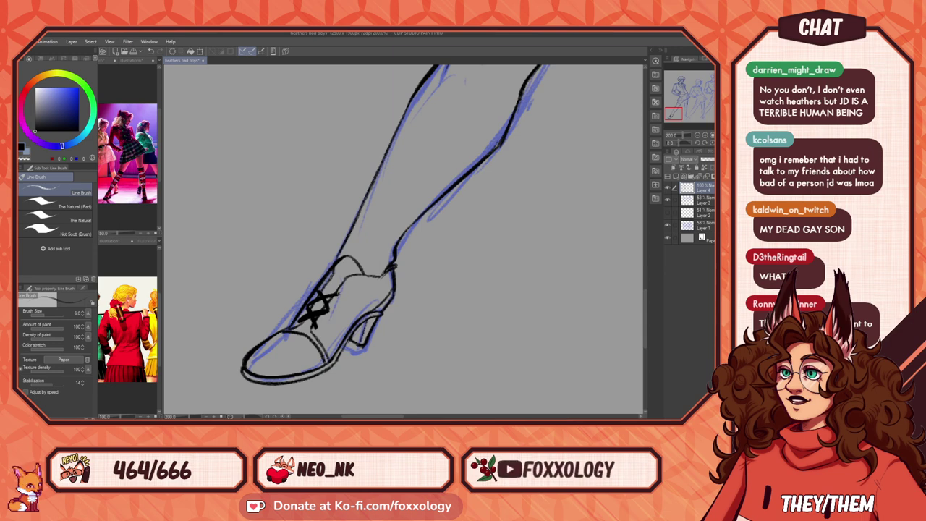
pyautogui.moveTo(326, 287); pyautogui.dragTo(347, 282)
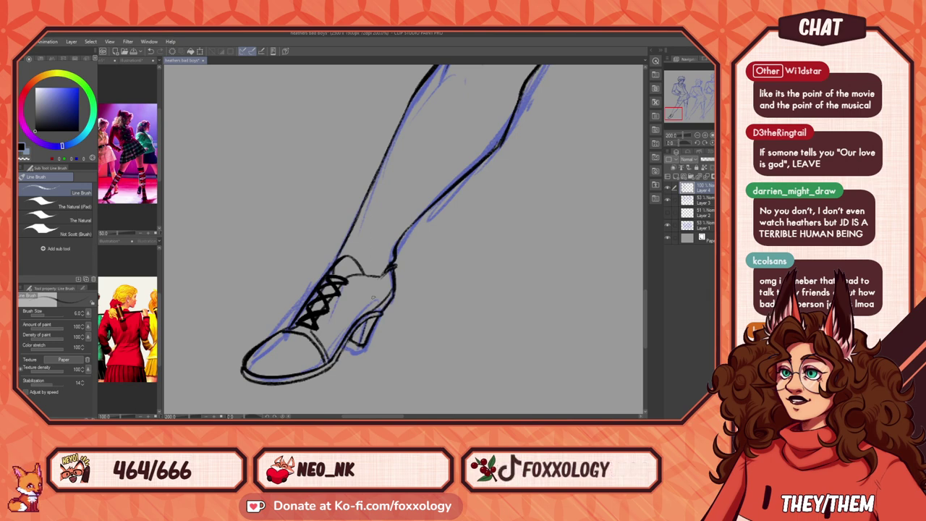
pyautogui.moveTo(374, 299); pyautogui.dragTo(353, 339)
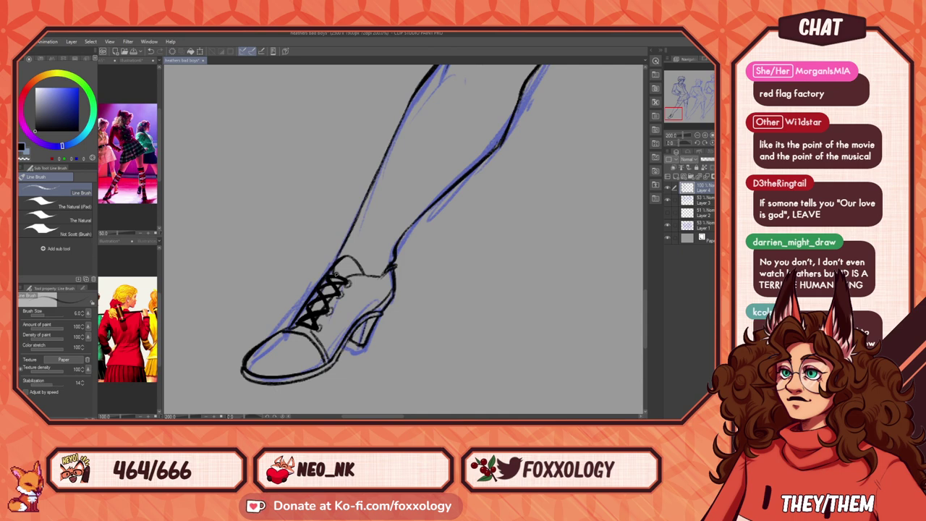
# Step: Ink a looped bow at the top of the shoe's laces and thin its lines
pyautogui.moveTo(332, 274); pyautogui.dragTo(319, 265)
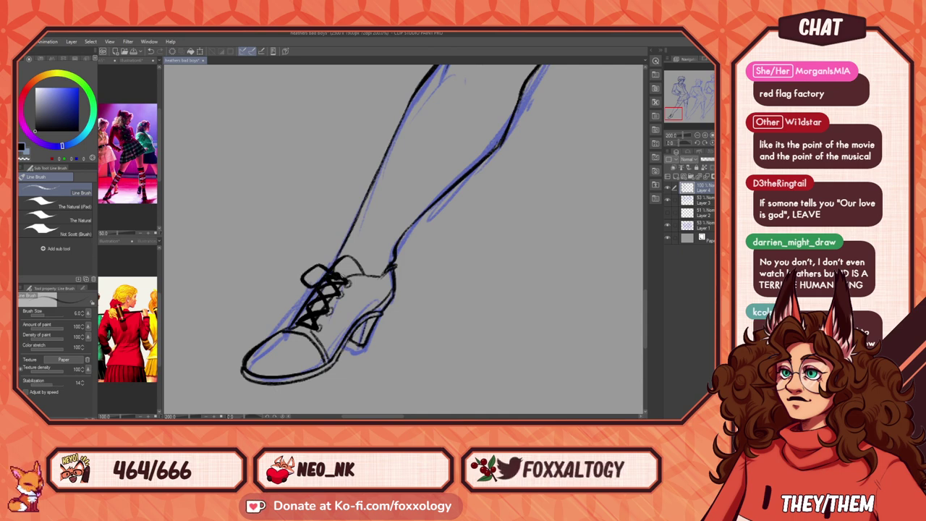
pyautogui.moveTo(338, 274)
pyautogui.mouseDown()
pyautogui.moveTo(320, 273)
pyautogui.moveTo(340, 282)
pyautogui.mouseUp()
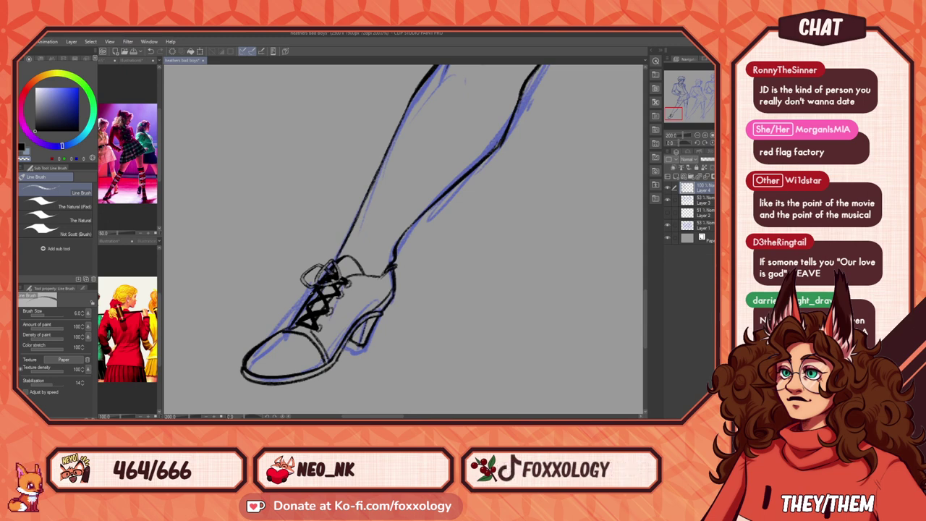
pyautogui.scroll(-3, 331, 247)
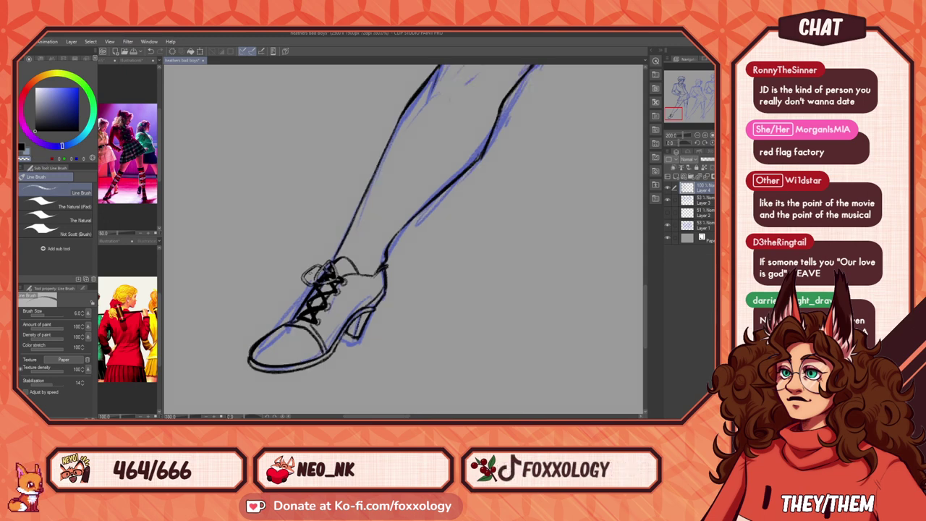
pyautogui.scroll(3, 331, 248)
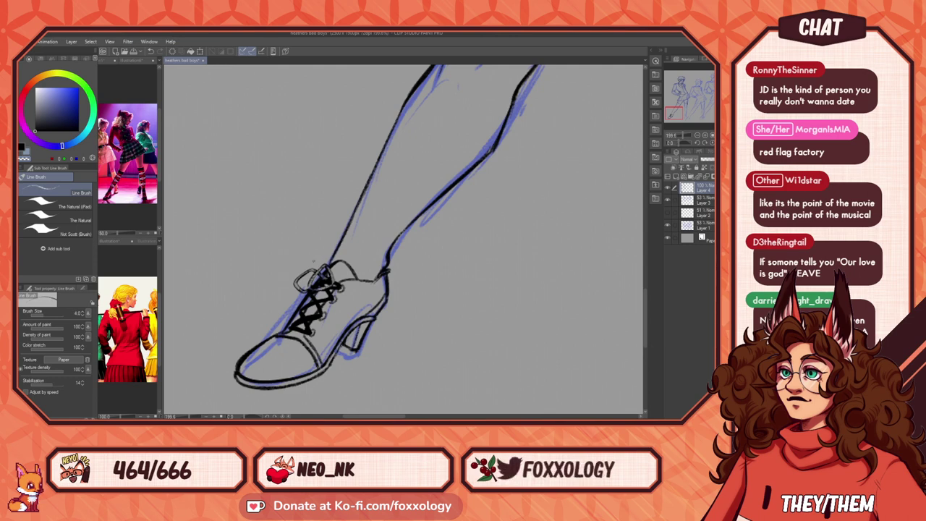
# Step: Set the brush size to 4 and rework the shoe's crisscrossed laces into thinner, clearer bands
pyautogui.press('[')
pyautogui.press('[')
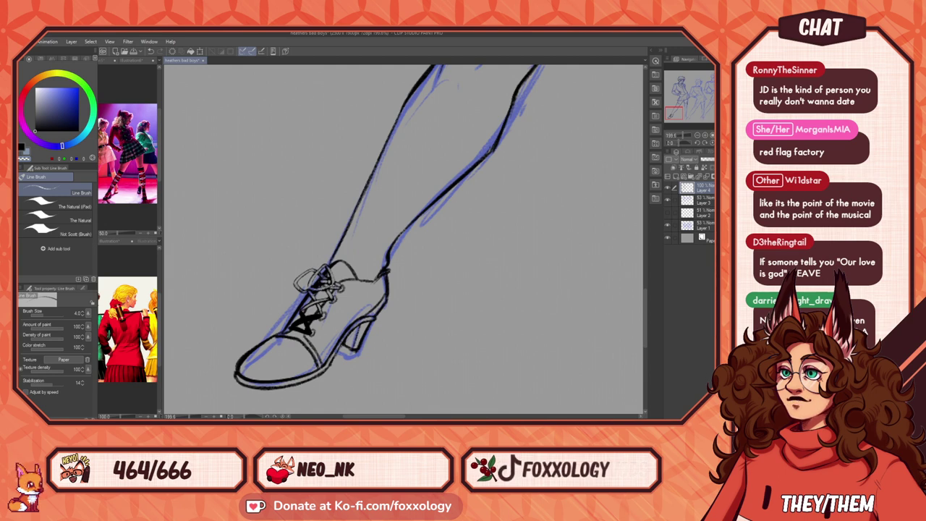
pyautogui.moveTo(366, 292); pyautogui.dragTo(370, 253)
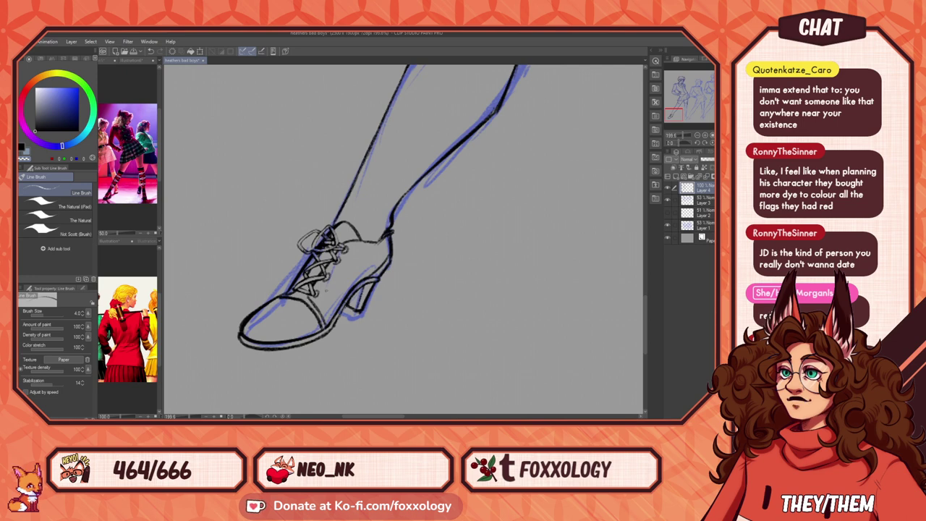
# Step: Hide sketch layers 3 and 1 to inspect the first figure's line art alone, and show Layer 1 again
pyautogui.scroll(-5, 418, 268)
pyautogui.scroll(-4, 438, 252)
pyautogui.moveTo(450, 253); pyautogui.dragTo(369, 319)
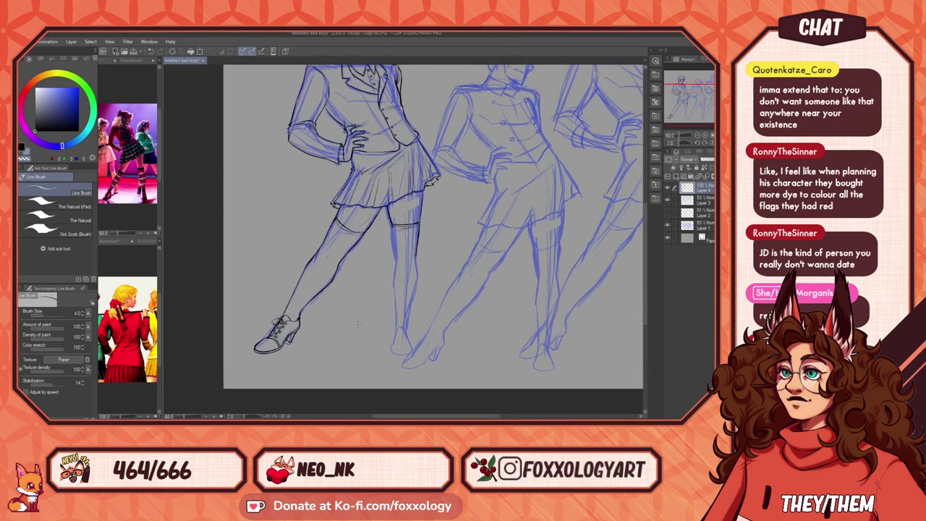
pyautogui.click(668, 200)
pyautogui.click(669, 226)
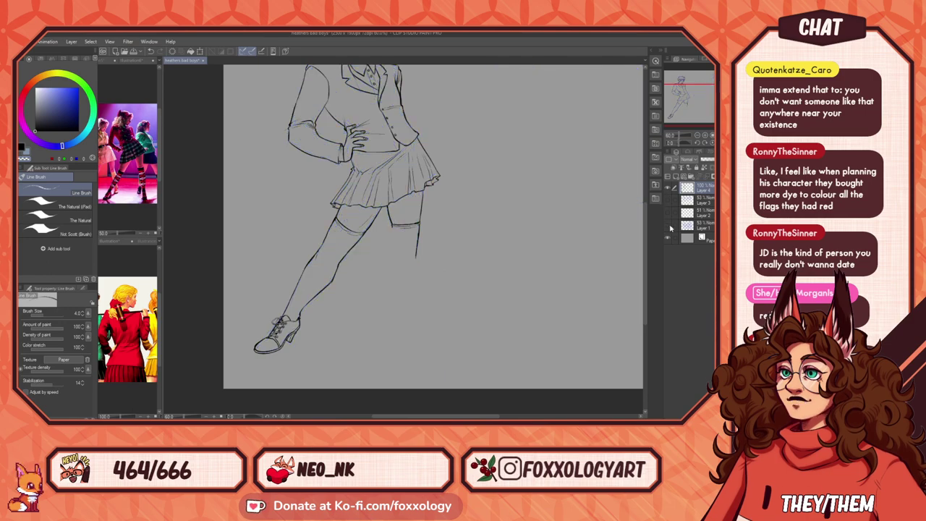
pyautogui.click(668, 227)
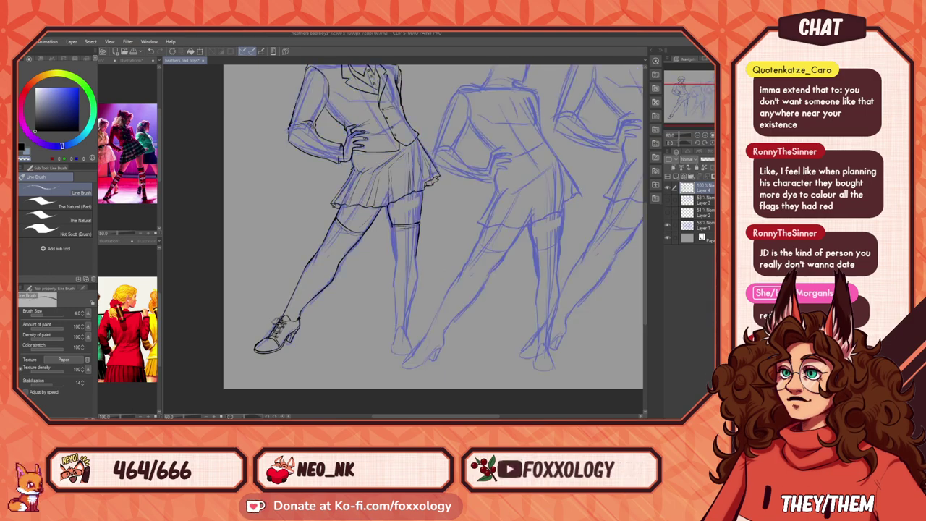
# Step: Move sketch Layer 1 above Layer 2, turn Layers 1 and 3 visible, and select Layer 3
pyautogui.moveTo(710, 226); pyautogui.dragTo(709, 207)
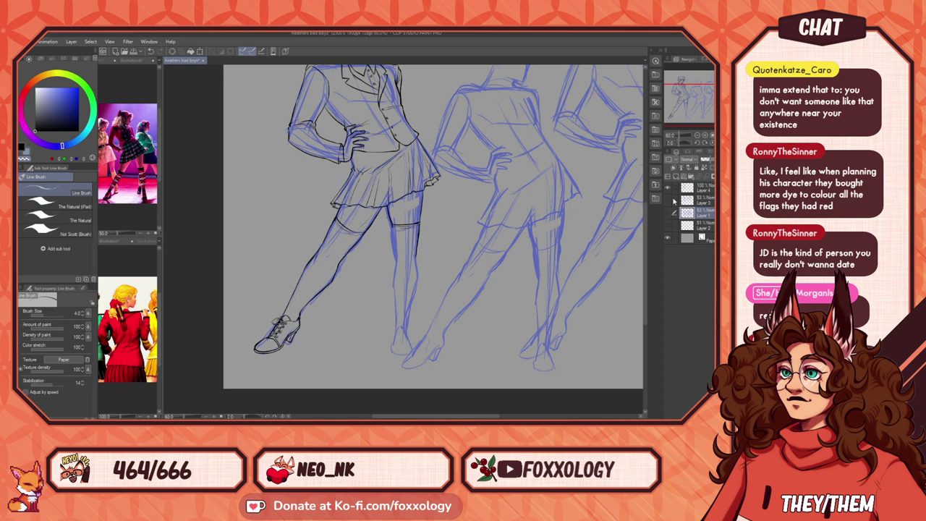
pyautogui.click(668, 211)
pyautogui.click(667, 199)
pyautogui.click(667, 212)
pyautogui.click(699, 203)
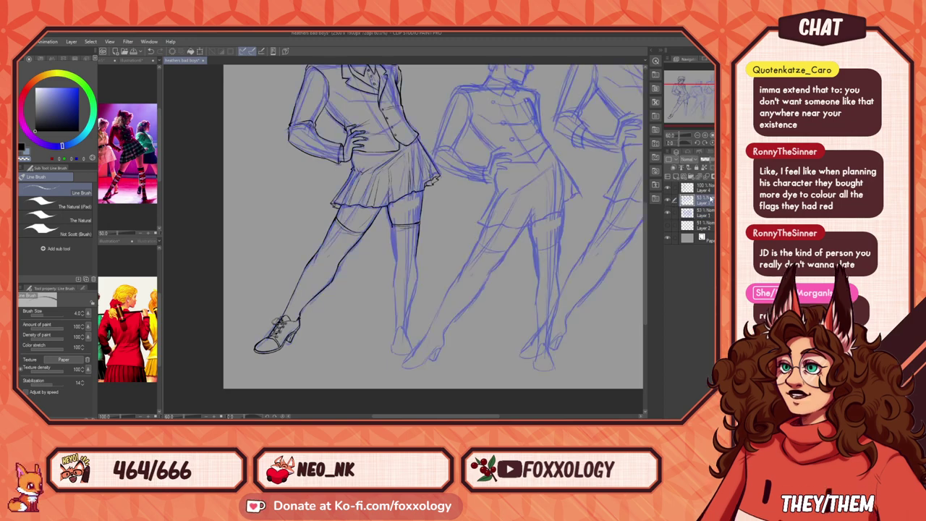
# Step: Return to line art Layer 4 and add light crease lines at the outstretched leg's knee
pyautogui.moveTo(369, 318)
pyautogui.mouseDown()
pyautogui.moveTo(463, 316)
pyautogui.moveTo(413, 301)
pyautogui.mouseUp()
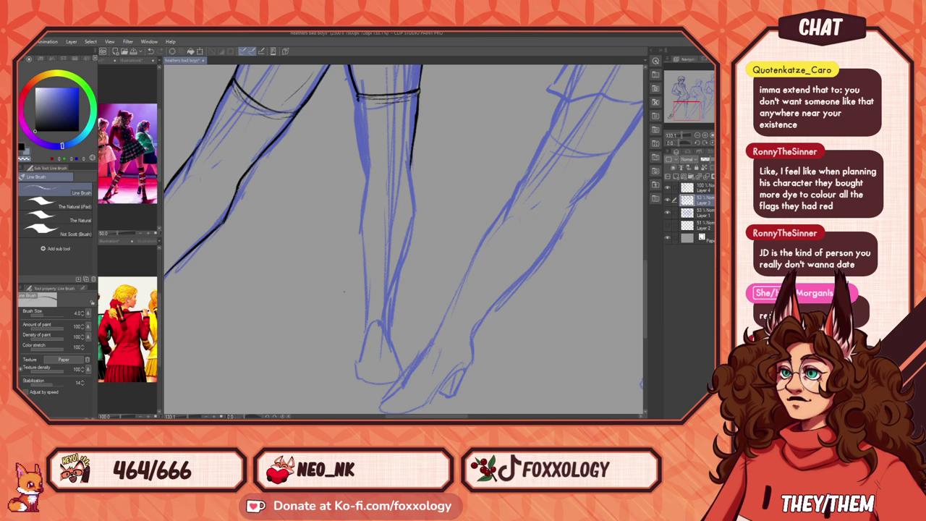
pyautogui.scroll(-2, 314, 278)
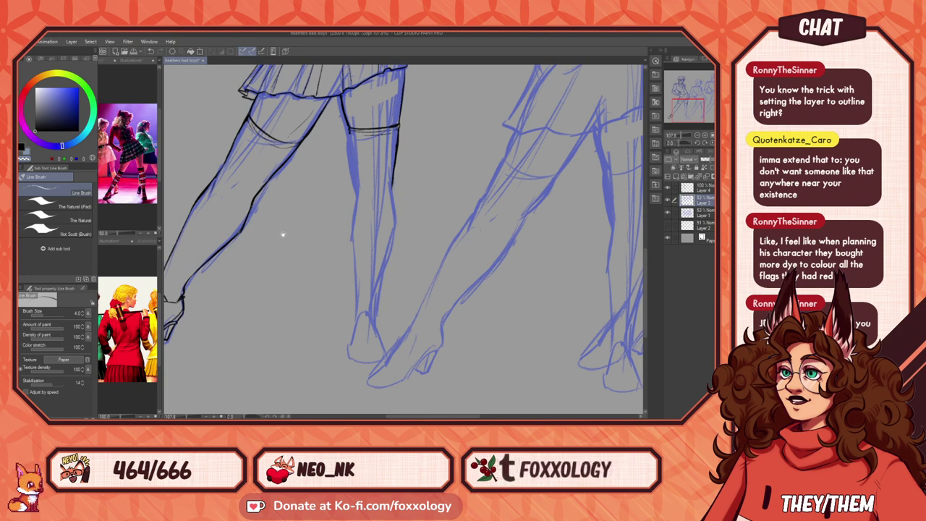
pyautogui.moveTo(283, 234); pyautogui.dragTo(413, 276)
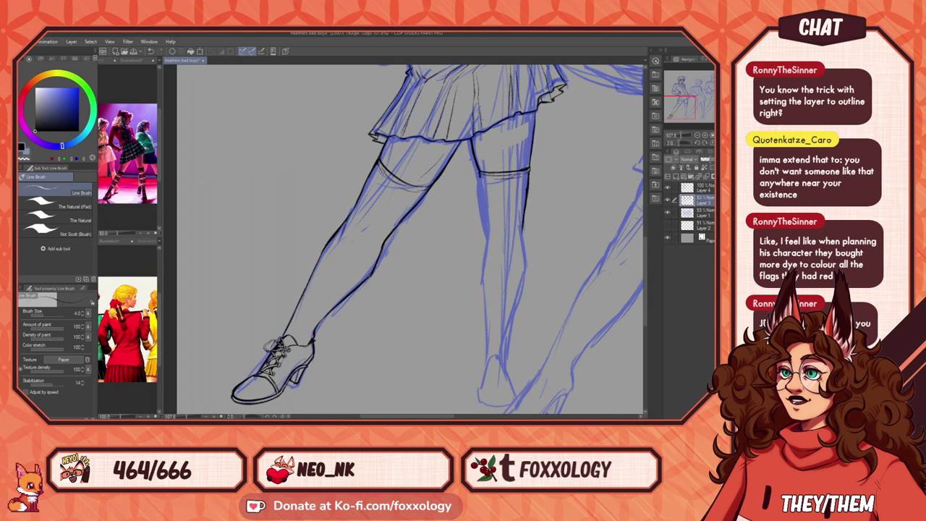
pyautogui.click(667, 200)
pyautogui.click(705, 188)
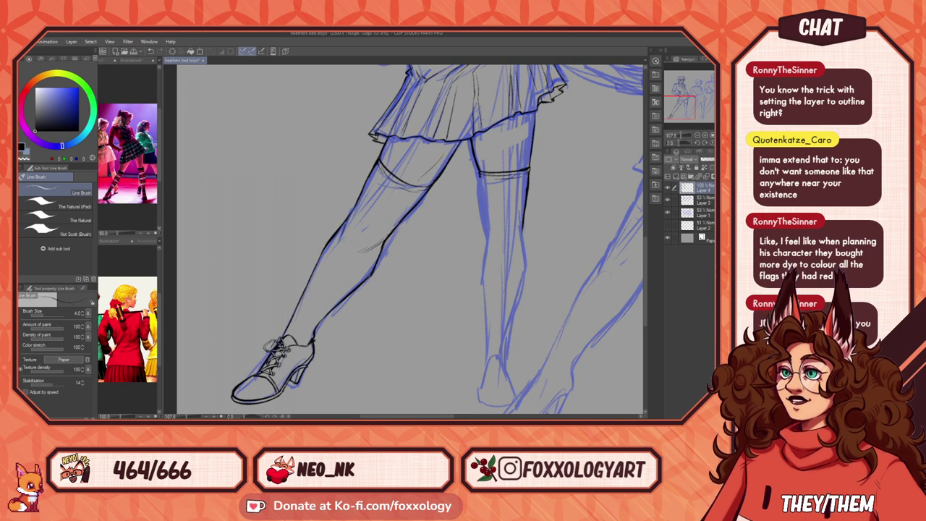
# Step: Set the secondary colour to white, add a new layer above the line art, and draw a wavy test line beside the outstretched leg
pyautogui.click(26, 153)
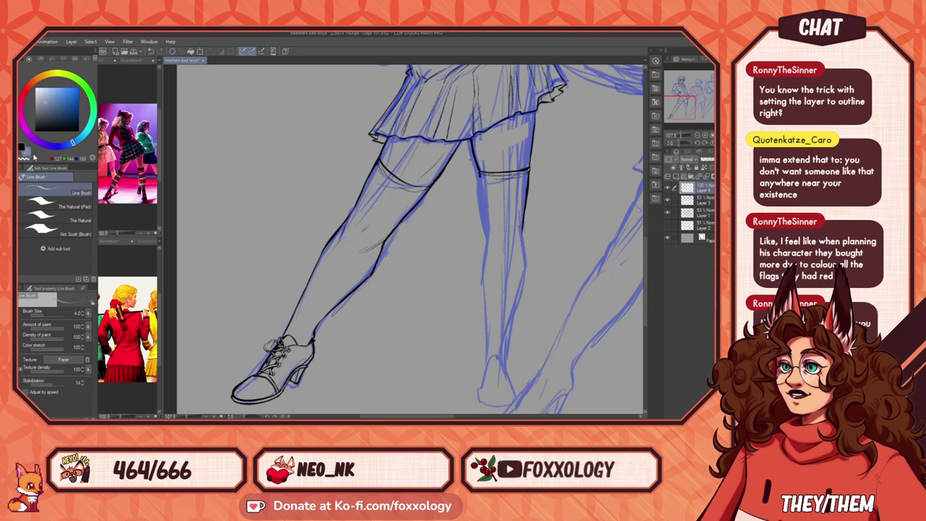
pyautogui.moveTo(48, 103); pyautogui.dragTo(35, 87)
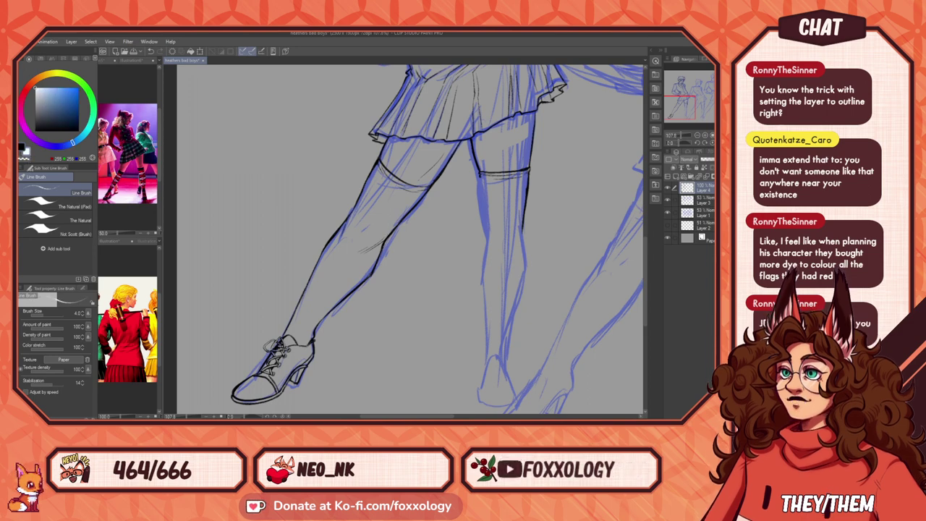
pyautogui.click(674, 177)
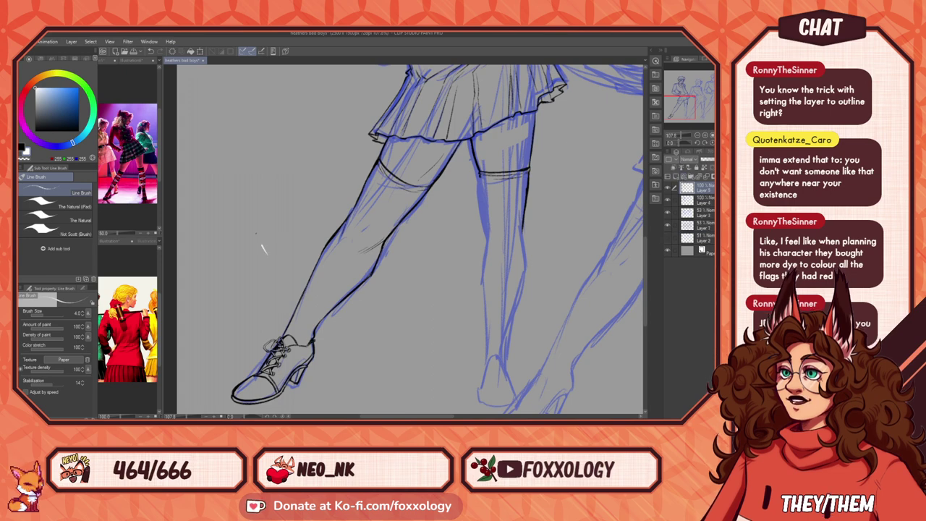
pyautogui.moveTo(263, 249)
pyautogui.mouseDown()
pyautogui.moveTo(265, 170)
pyautogui.moveTo(319, 221)
pyautogui.moveTo(353, 190)
pyautogui.mouseUp()
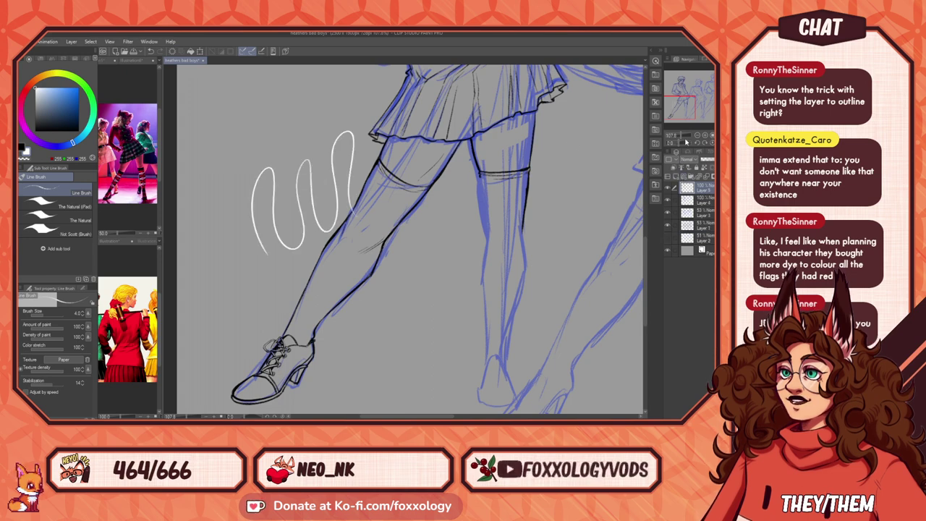
# Step: Apply a border effect with a black edge to the new layer so the white wavy line is outlined
pyautogui.click(691, 155)
pyautogui.click(702, 167)
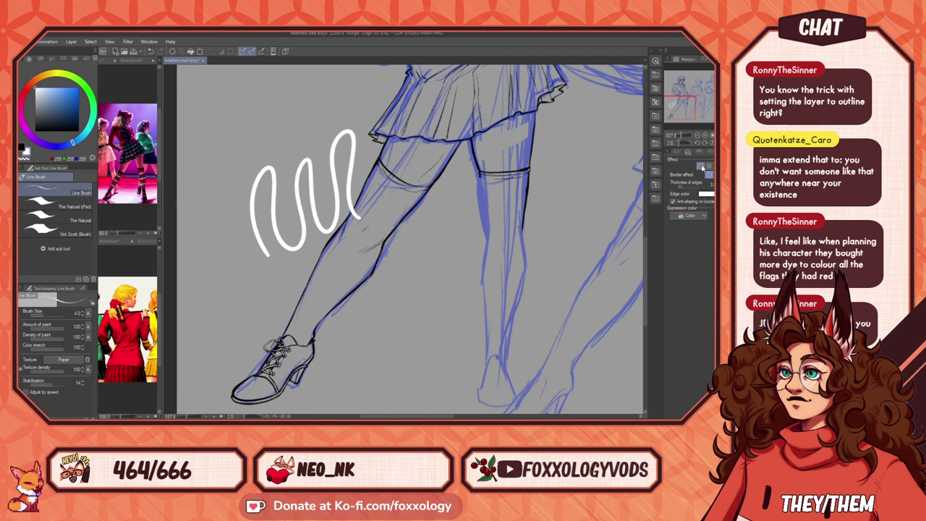
pyautogui.click(648, 172)
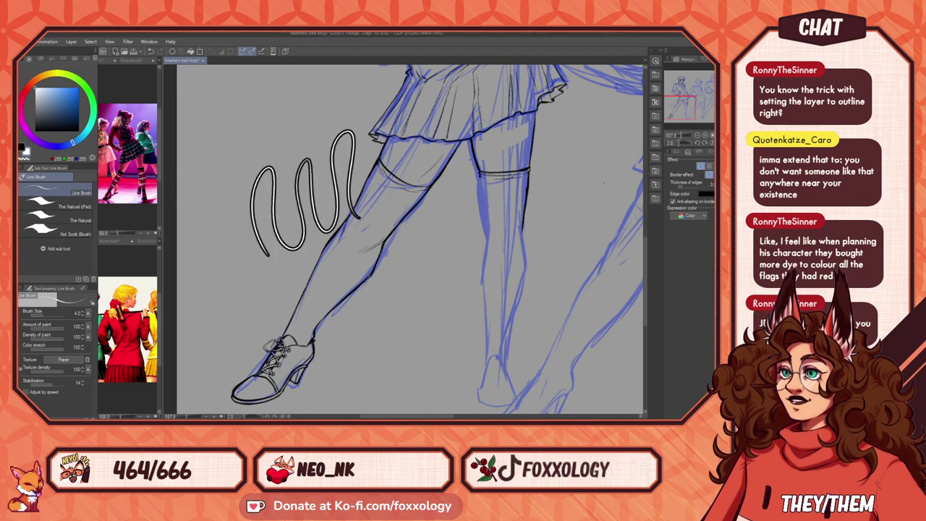
pyautogui.scroll(8, 381, 167)
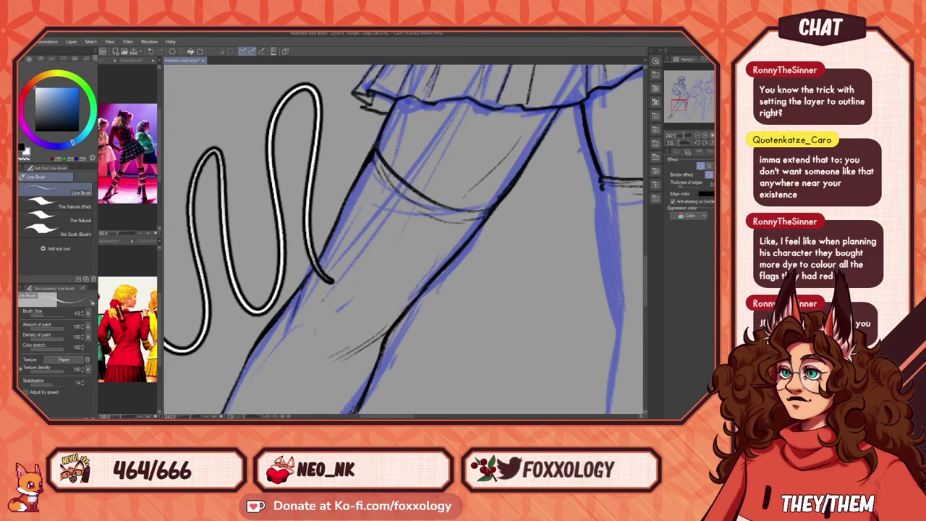
# Step: Undo the black border effect, the white wavy test line and the new layer, and return to the layer list
pyautogui.scroll(-3, 355, 311)
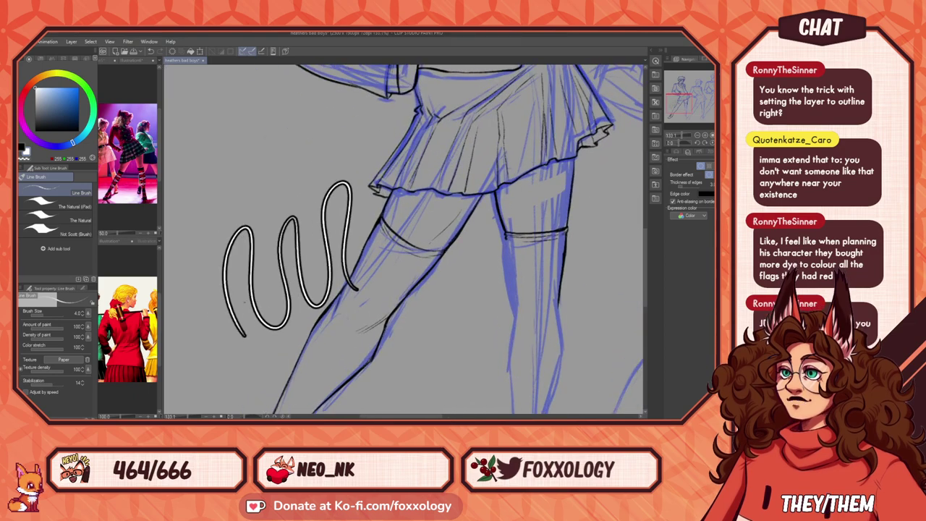
pyautogui.hotkey('ctrl', 'z')
pyautogui.hotkey('ctrl', 'z')
pyautogui.hotkey('ctrl', 'z')
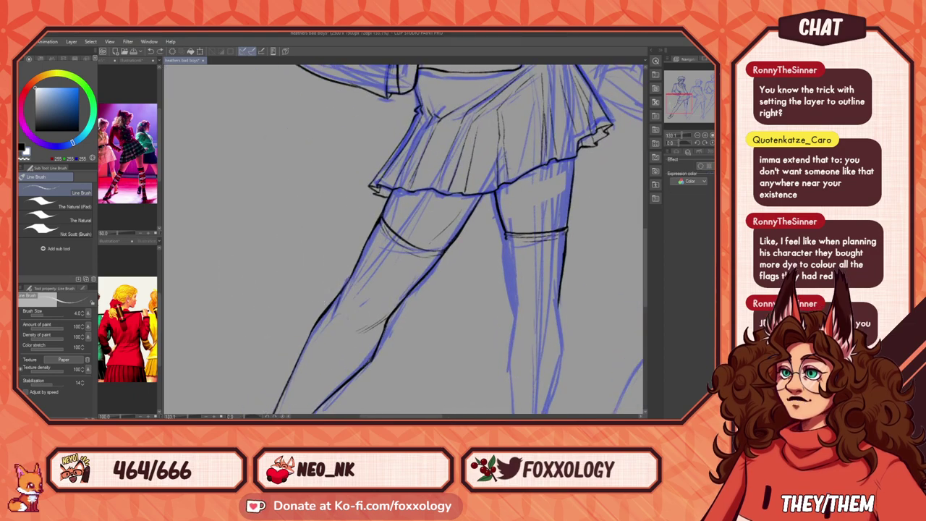
pyautogui.click(673, 154)
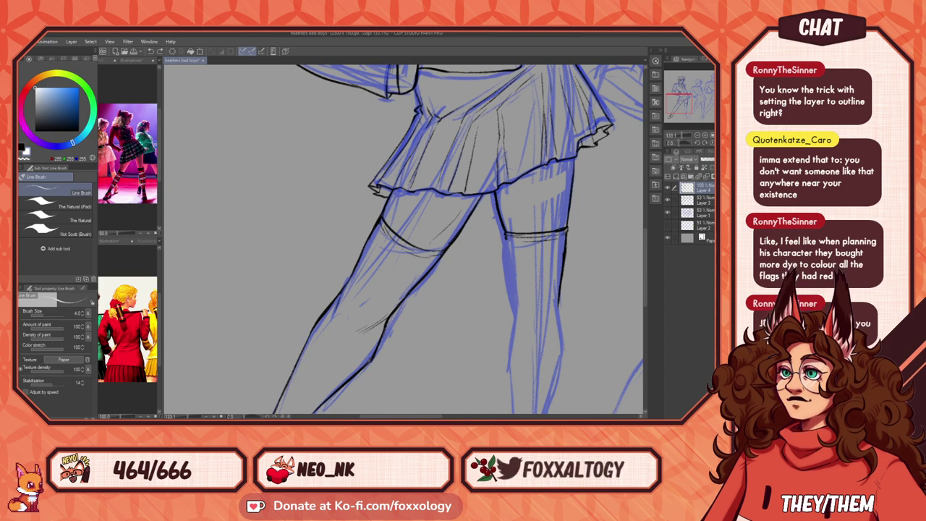
# Step: Switch back to black, set the brush size to 6, and ink the standing leg's outline around the knee and calf
pyautogui.scroll(-1, 481, 285)
pyautogui.scroll(-4, 482, 285)
pyautogui.scroll(4, 482, 308)
pyautogui.moveTo(558, 308); pyautogui.dragTo(375, 302)
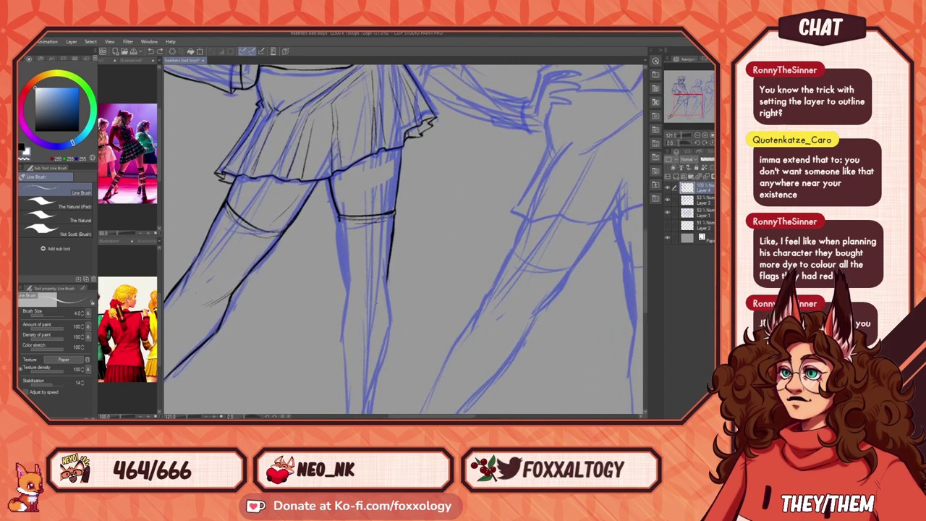
pyautogui.press('x')
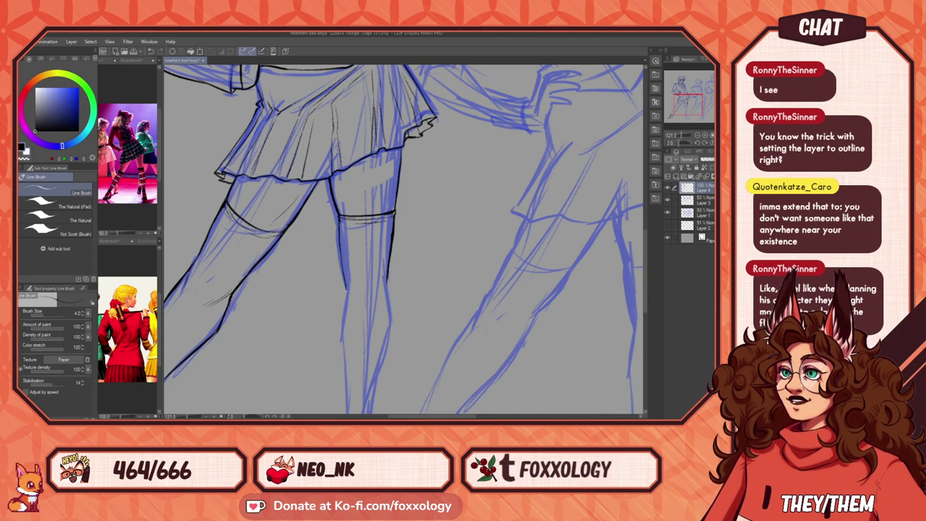
pyautogui.click(83, 312)
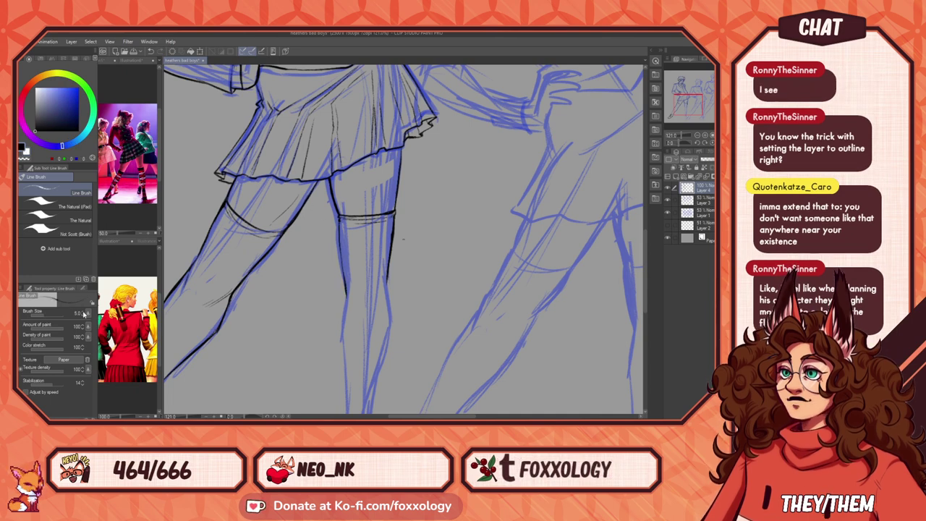
pyautogui.click(82, 312)
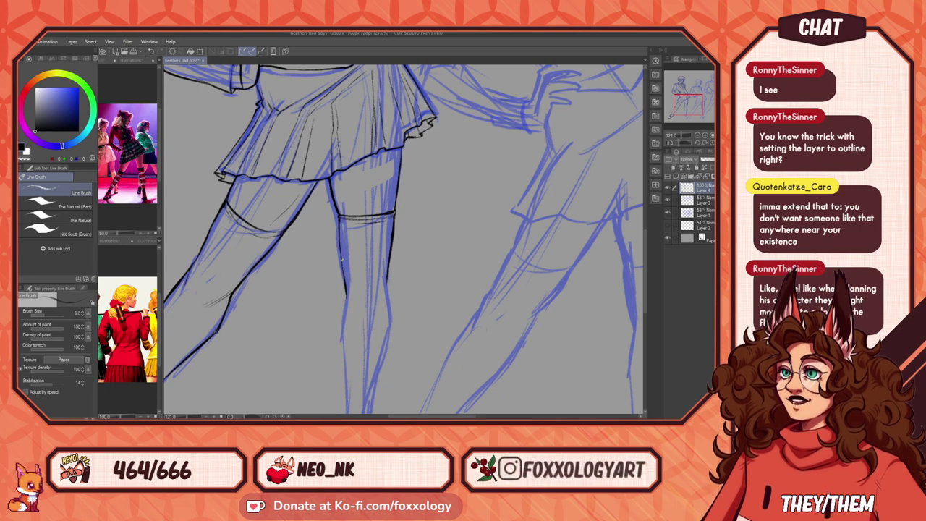
pyautogui.moveTo(341, 257); pyautogui.dragTo(347, 298)
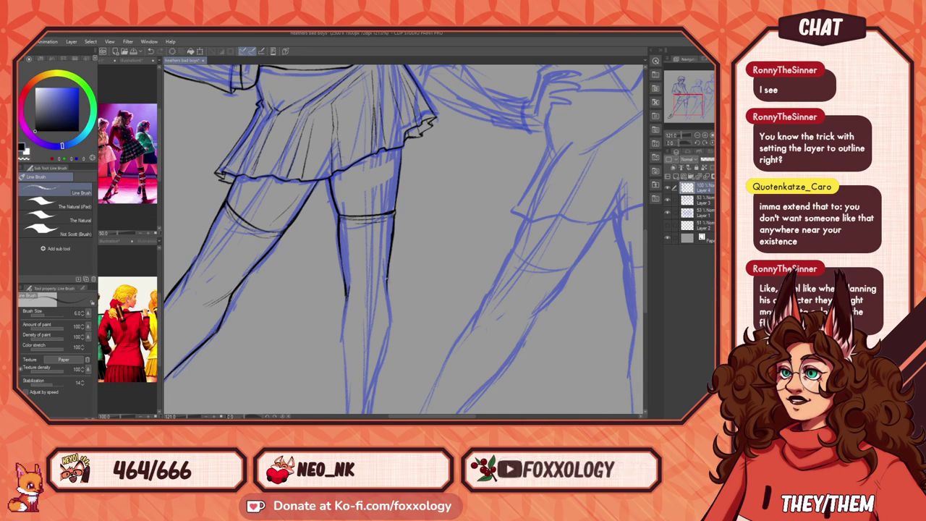
pyautogui.moveTo(391, 329); pyautogui.dragTo(377, 374)
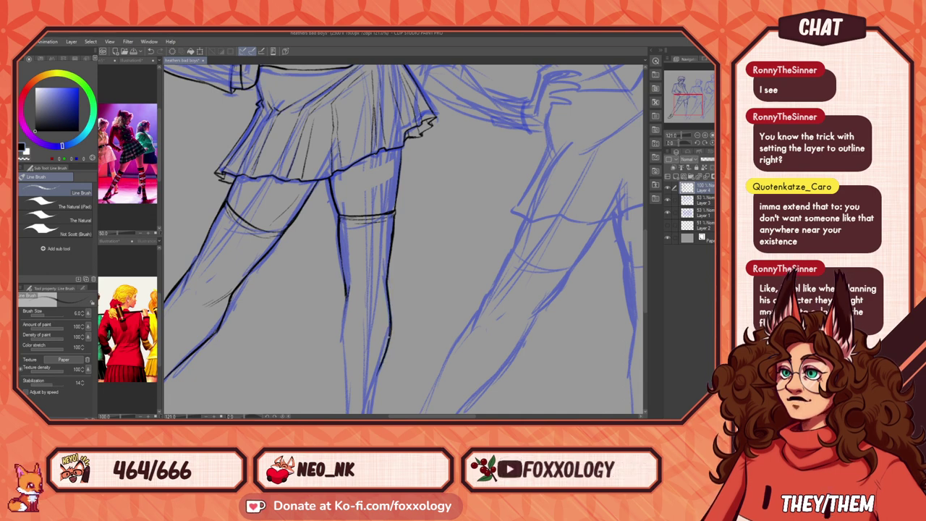
# Step: Ink the standing foot's shoe with a rounded toe cap, sides and tongue, and add light crease lines at the ankle
pyautogui.moveTo(382, 284)
pyautogui.mouseDown()
pyautogui.moveTo(372, 315)
pyautogui.moveTo(375, 151)
pyautogui.mouseUp()
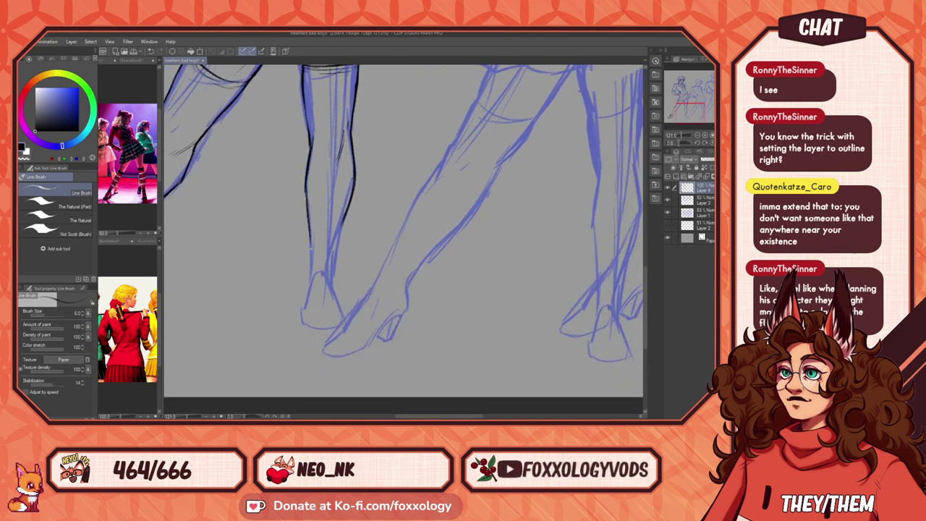
pyautogui.moveTo(318, 303); pyautogui.dragTo(362, 338)
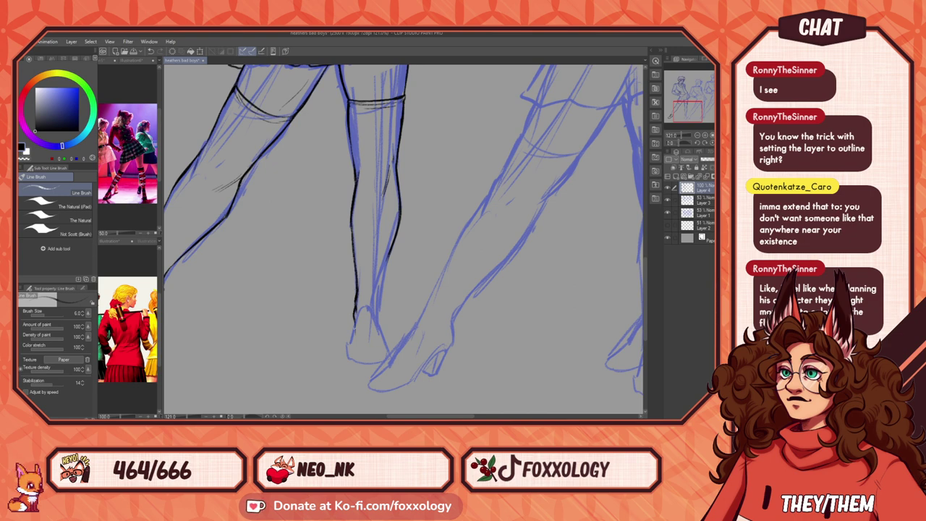
pyautogui.moveTo(350, 346); pyautogui.dragTo(370, 365)
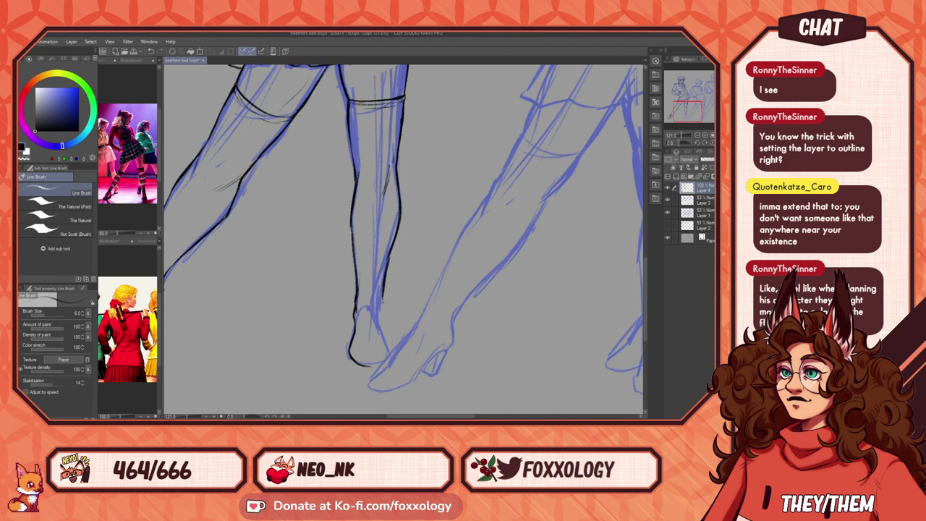
pyautogui.moveTo(381, 308)
pyautogui.mouseDown()
pyautogui.moveTo(390, 352)
pyautogui.moveTo(414, 335)
pyautogui.moveTo(470, 326)
pyautogui.moveTo(417, 319)
pyautogui.moveTo(391, 328)
pyautogui.mouseUp()
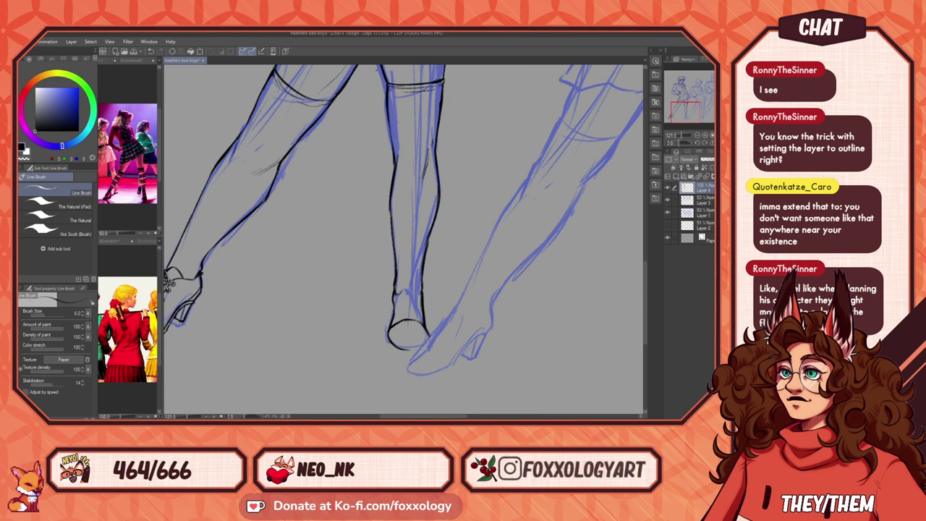
pyautogui.moveTo(397, 299)
pyautogui.mouseDown()
pyautogui.moveTo(473, 286)
pyautogui.moveTo(413, 287)
pyautogui.mouseUp()
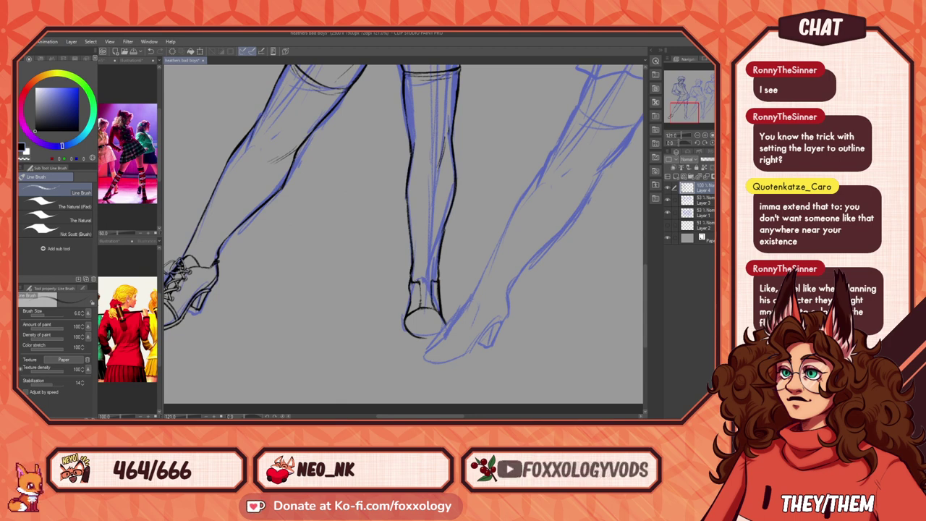
pyautogui.moveTo(420, 274)
pyautogui.mouseDown()
pyautogui.moveTo(437, 280)
pyautogui.moveTo(425, 247)
pyautogui.mouseUp()
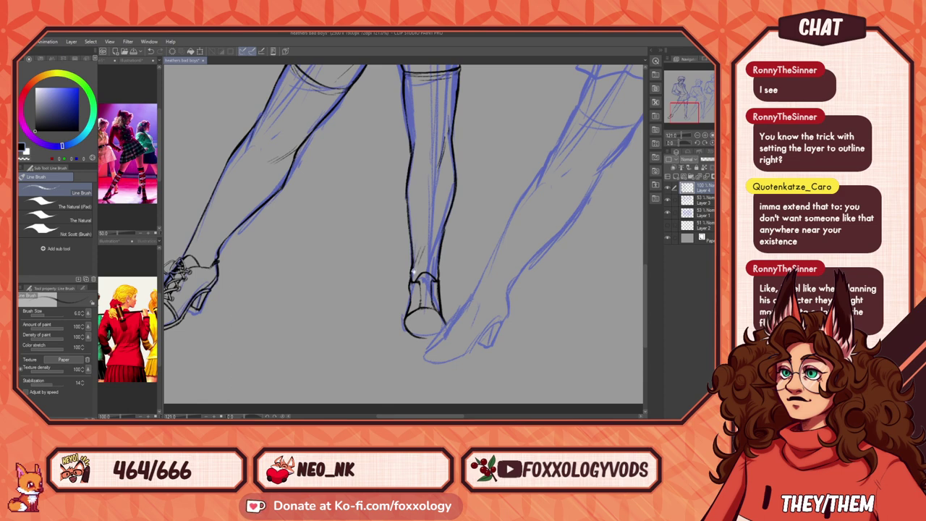
# Step: Draw crisscrossed laces down the front of the standing foot's shoe and add a looped bow at the ankle
pyautogui.moveTo(300, 240)
pyautogui.mouseDown()
pyautogui.moveTo(362, 286)
pyautogui.moveTo(311, 387)
pyautogui.mouseUp()
pyautogui.moveTo(431, 281)
pyautogui.mouseDown()
pyautogui.moveTo(434, 264)
pyautogui.moveTo(389, 209)
pyautogui.moveTo(483, 320)
pyautogui.moveTo(496, 311)
pyautogui.moveTo(364, 227)
pyautogui.moveTo(362, 257)
pyautogui.mouseUp()
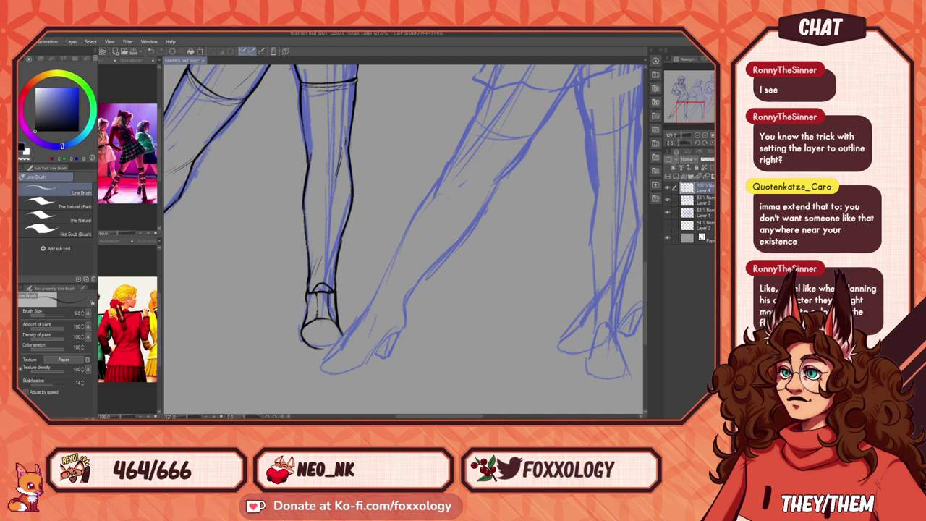
pyautogui.moveTo(331, 296)
pyautogui.mouseDown()
pyautogui.moveTo(318, 303)
pyautogui.moveTo(330, 310)
pyautogui.mouseUp()
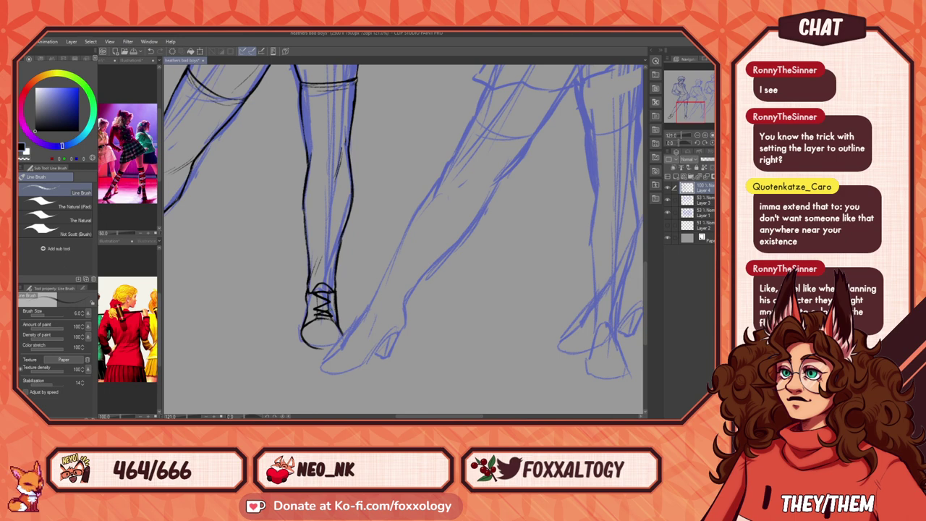
pyautogui.hotkey('ctrl', 'z')
pyautogui.moveTo(331, 308); pyautogui.dragTo(315, 303)
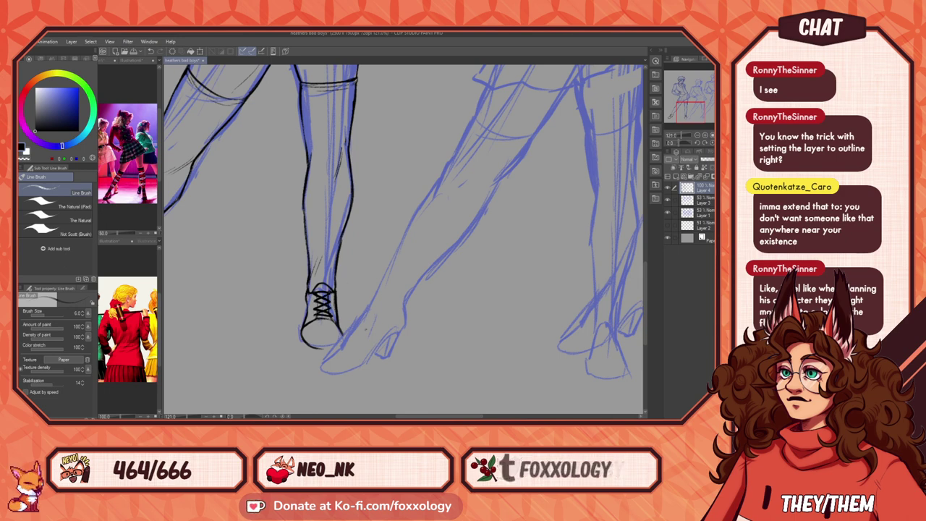
pyautogui.moveTo(384, 332); pyautogui.dragTo(414, 348)
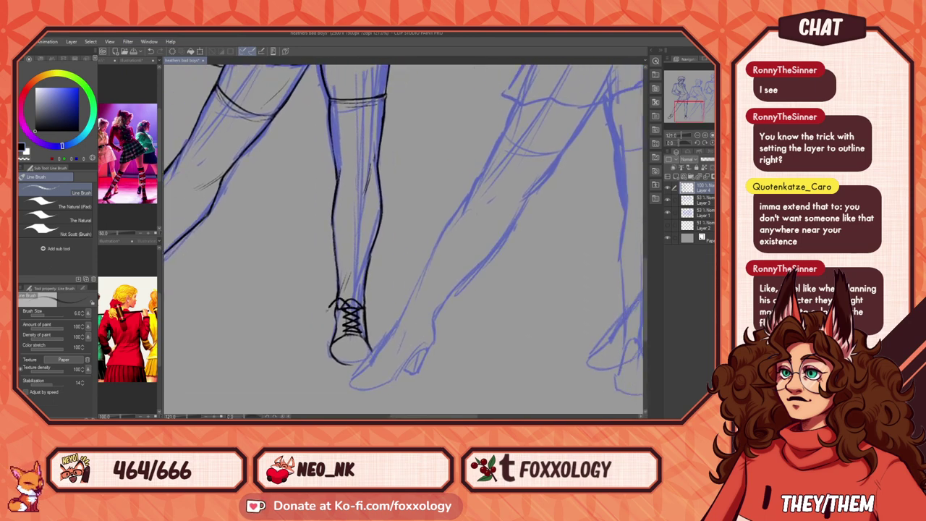
pyautogui.moveTo(337, 299); pyautogui.dragTo(334, 316)
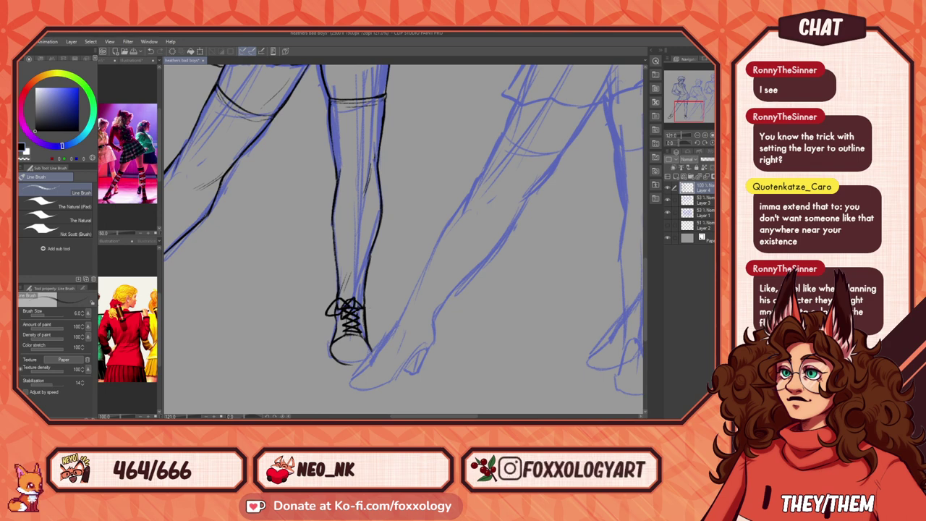
# Step: Using the transparent colour, carve thin gaps through the bow's loops on the standing foot's shoe so they read as double-lined laces
pyautogui.moveTo(424, 311); pyautogui.dragTo(362, 285)
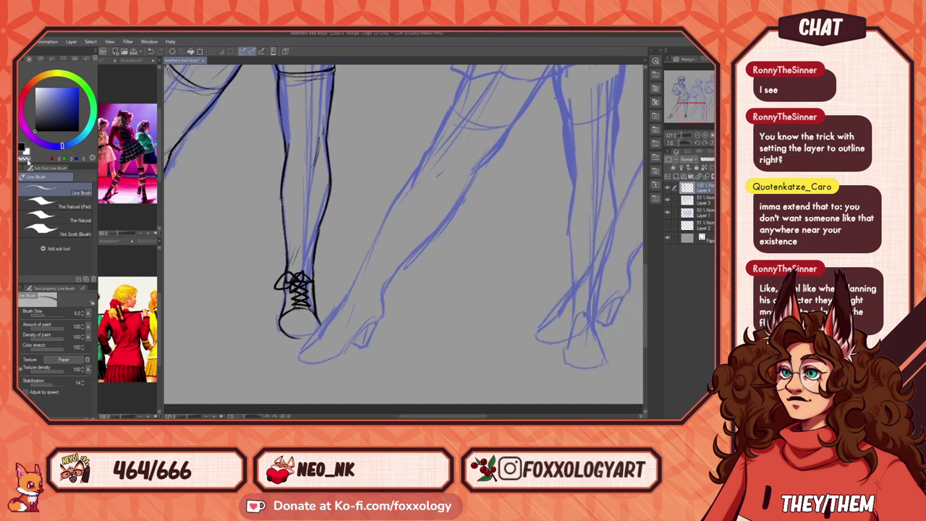
pyautogui.click(713, 135)
pyautogui.click(705, 135)
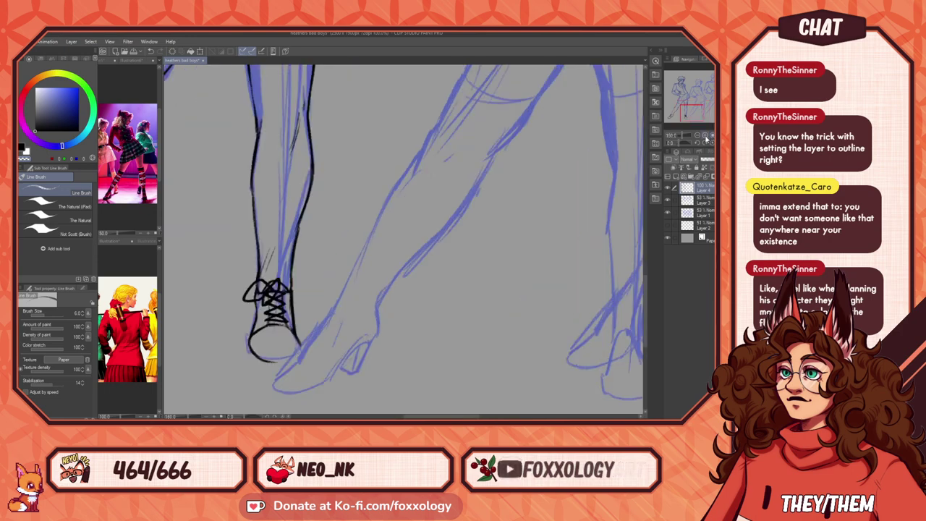
pyautogui.click(705, 135)
pyautogui.click(706, 135)
pyautogui.moveTo(333, 343); pyautogui.dragTo(581, 260)
pyautogui.moveTo(424, 284); pyautogui.dragTo(490, 260)
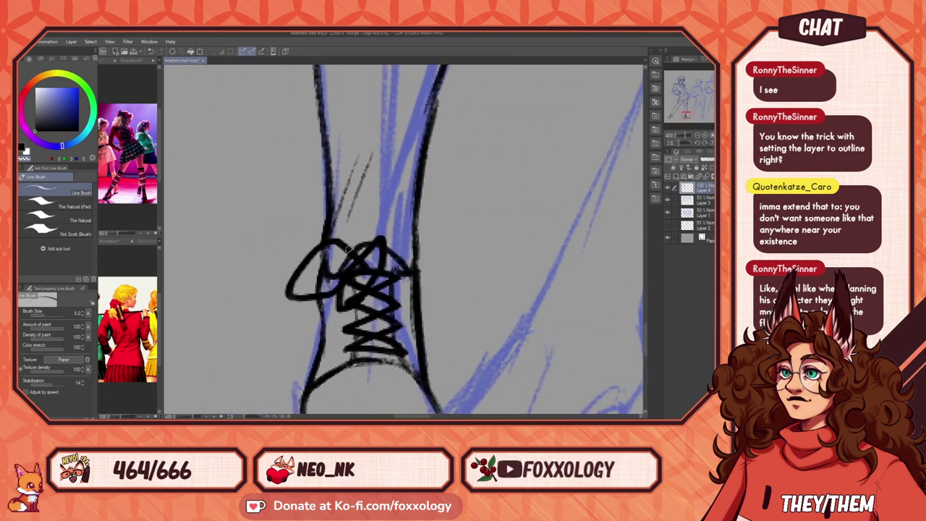
pyautogui.moveTo(351, 253)
pyautogui.mouseDown()
pyautogui.moveTo(335, 242)
pyautogui.moveTo(315, 247)
pyautogui.moveTo(289, 287)
pyautogui.mouseUp()
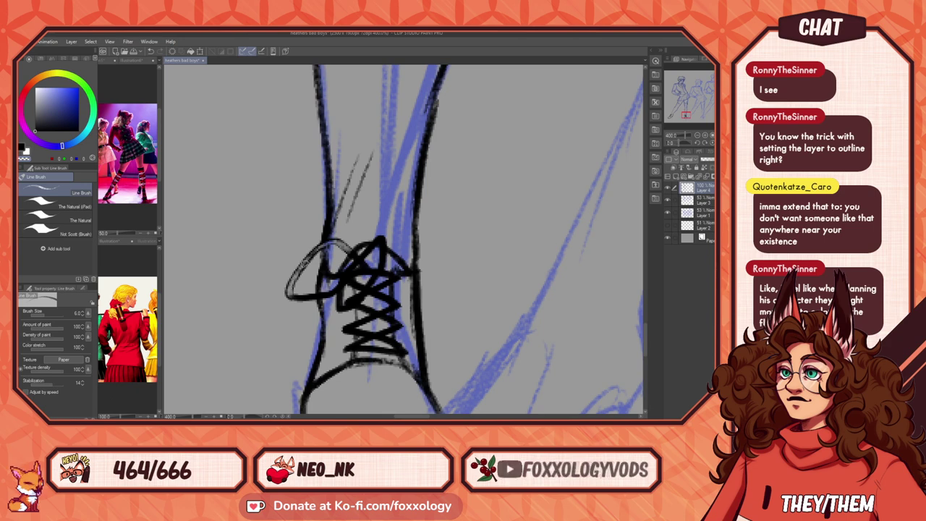
pyautogui.moveTo(324, 297); pyautogui.dragTo(346, 281)
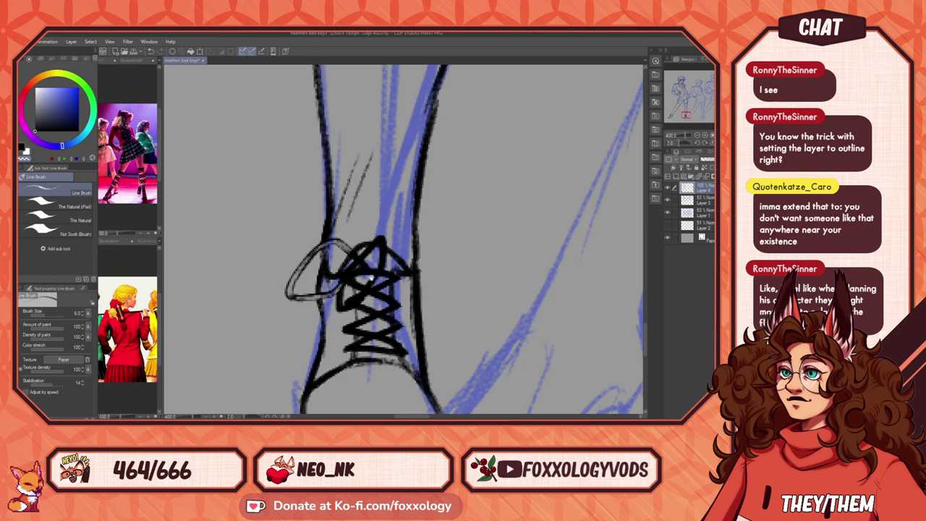
pyautogui.moveTo(445, 278); pyautogui.dragTo(360, 318)
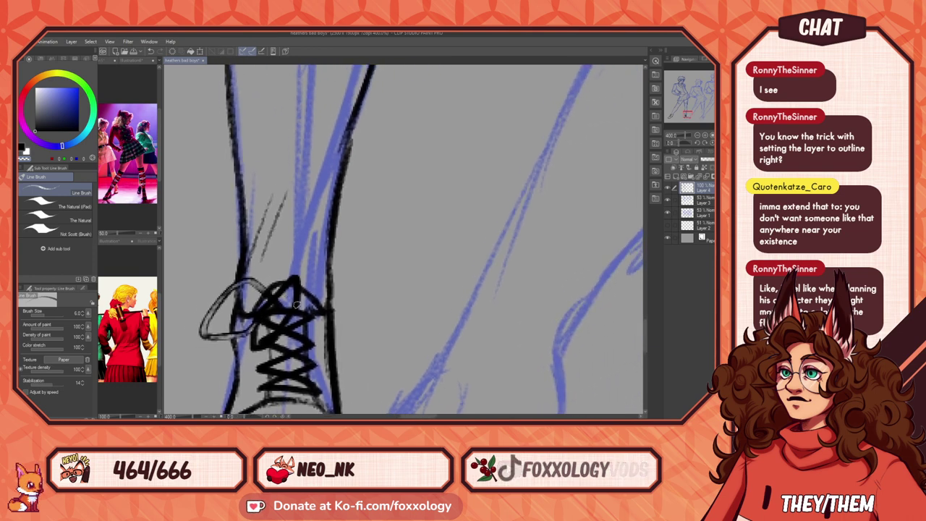
pyautogui.moveTo(295, 278); pyautogui.dragTo(257, 318)
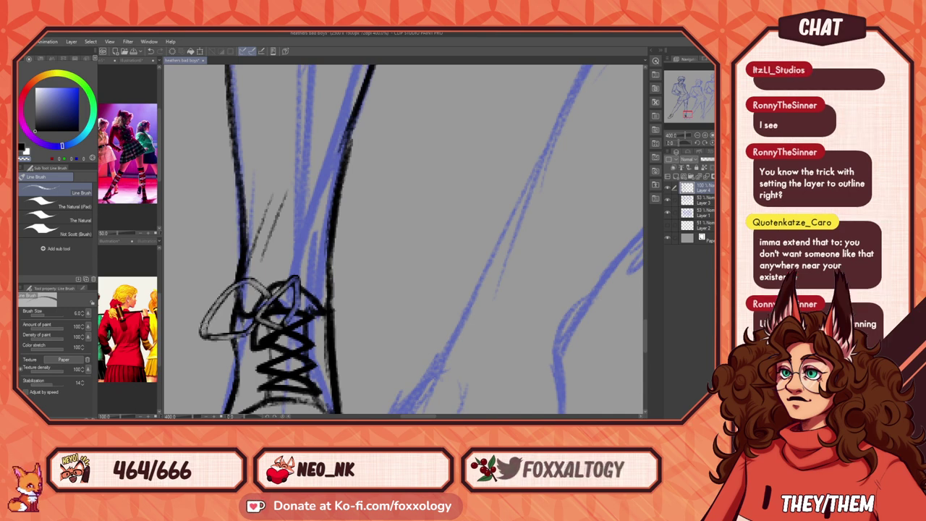
pyautogui.moveTo(380, 323); pyautogui.dragTo(416, 300)
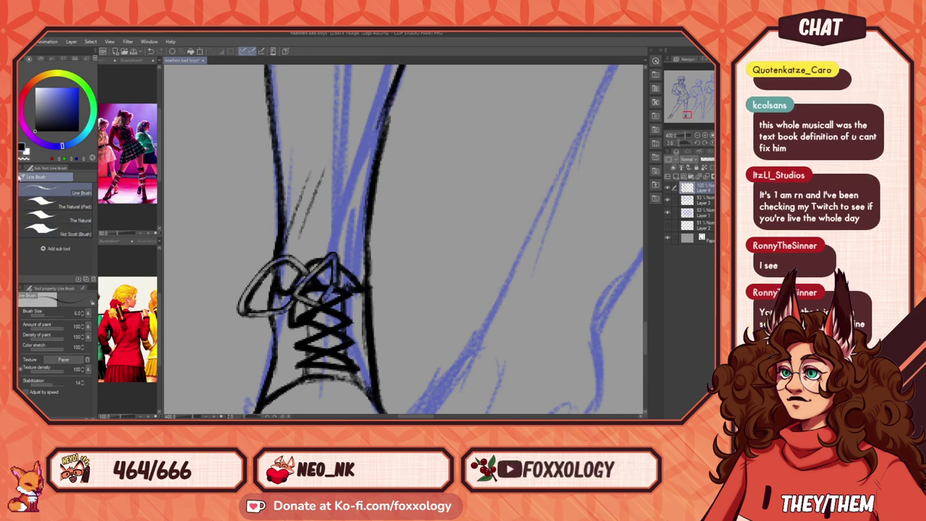
# Step: Hollow out the crisscrossed laces below the bow with the transparent colour, leaving black outlines on each strand
pyautogui.click(26, 153)
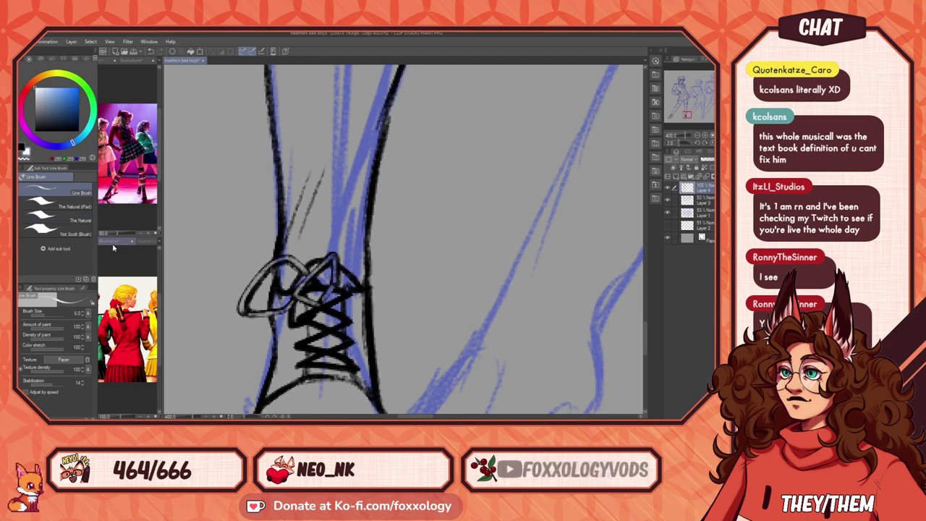
pyautogui.click(24, 150)
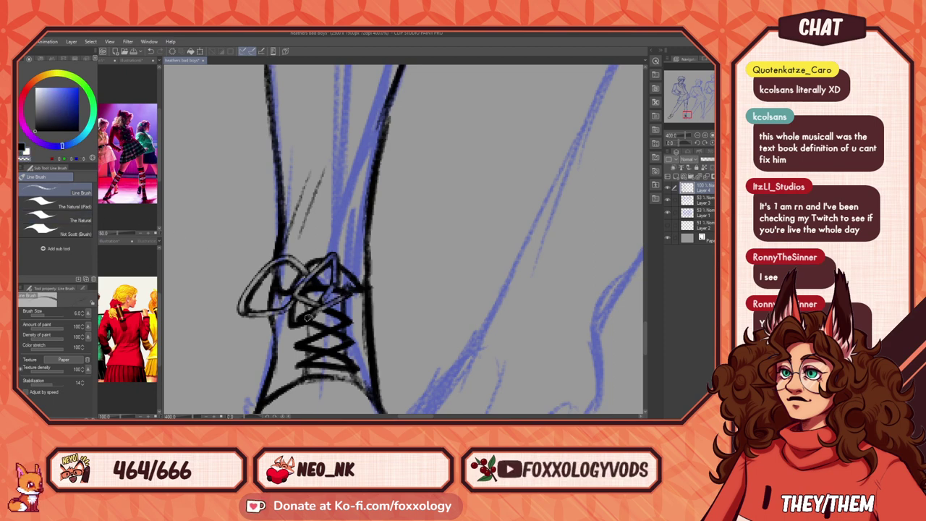
pyautogui.hotkey('ctrl', 'z')
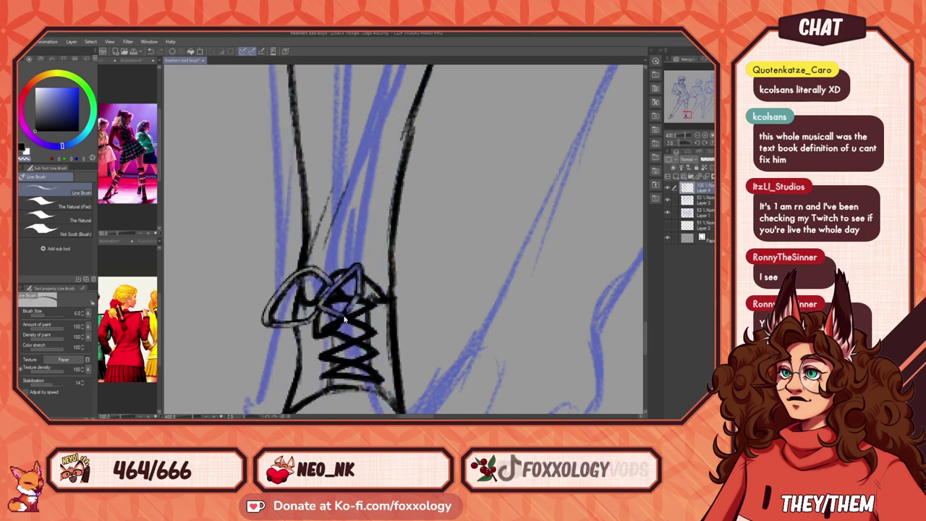
pyautogui.hotkey('ctrl', 'y')
pyautogui.moveTo(325, 309); pyautogui.dragTo(349, 322)
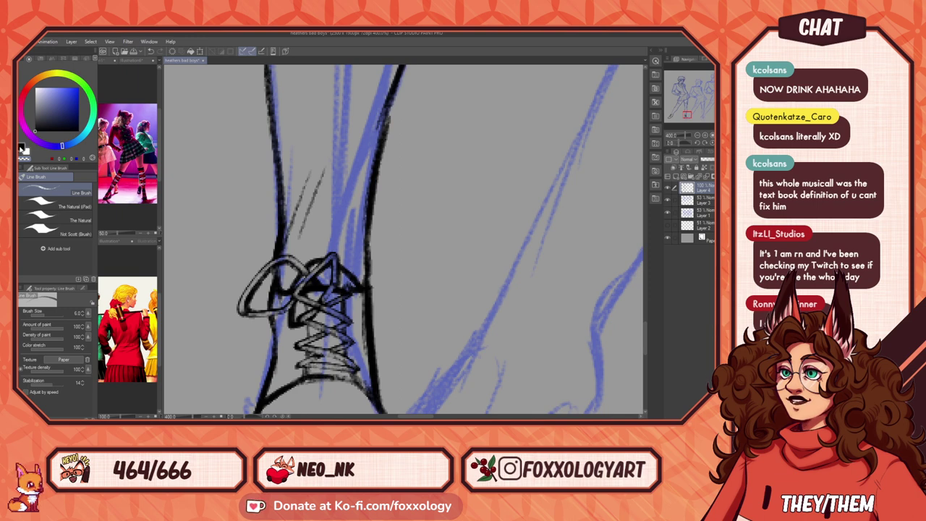
pyautogui.moveTo(391, 322); pyautogui.dragTo(459, 249)
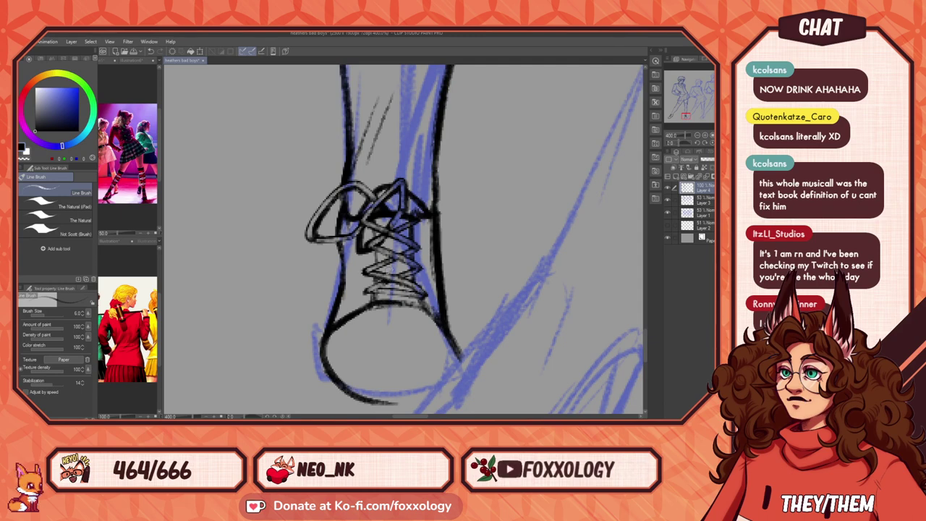
pyautogui.moveTo(415, 269); pyautogui.dragTo(377, 252)
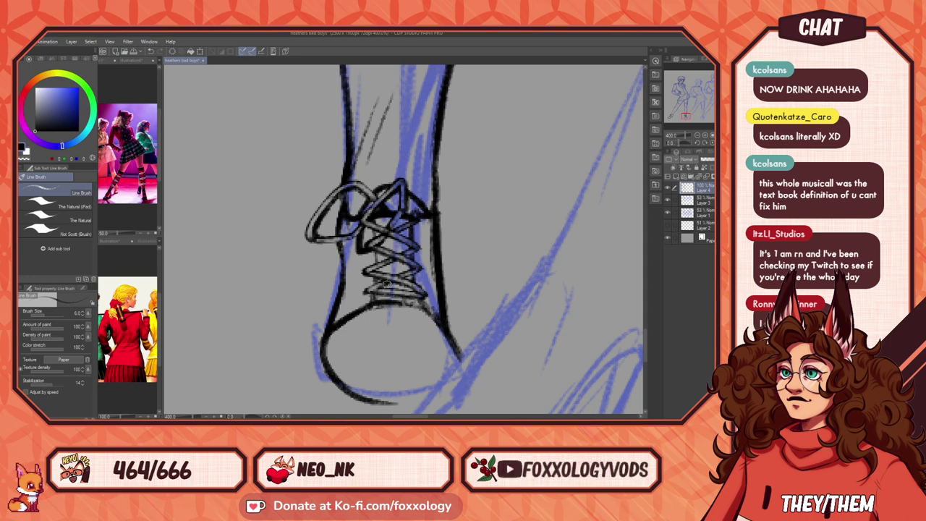
pyautogui.moveTo(449, 286)
pyautogui.mouseDown()
pyautogui.moveTo(415, 321)
pyautogui.moveTo(449, 363)
pyautogui.mouseUp()
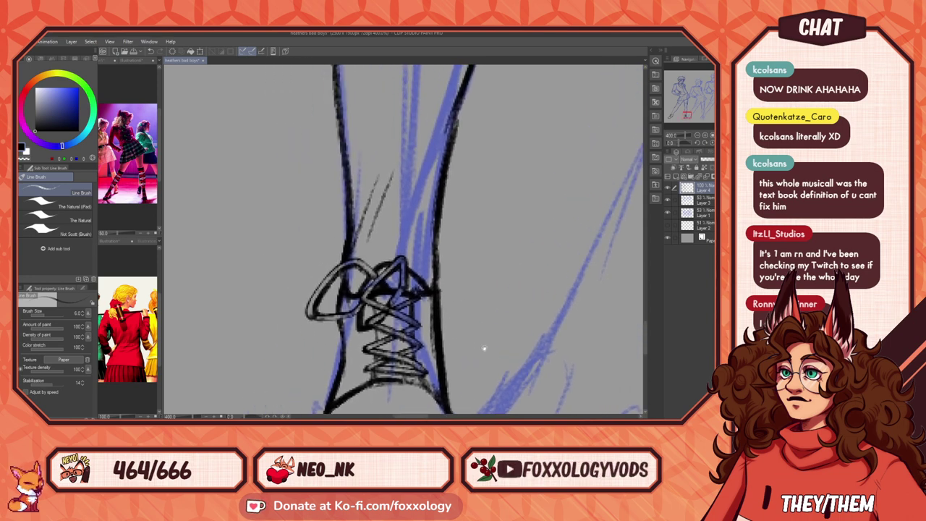
# Step: Hide the blue sketch on Layer 1 and Layer 3 so only the first figure's black line art shows
pyautogui.hotkey('ctrl', '-')
pyautogui.hotkey('ctrl', '-')
pyautogui.hotkey('ctrl', '-')
pyautogui.hotkey('ctrl', '-')
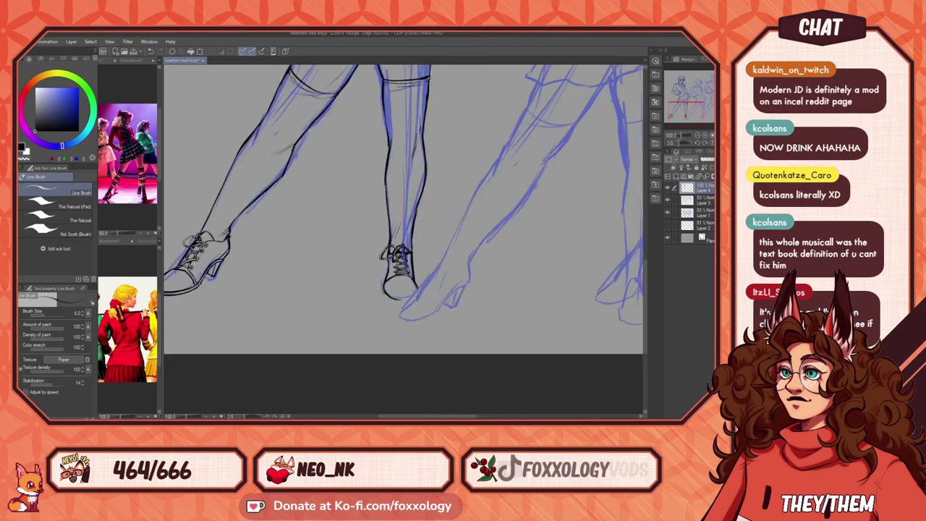
pyautogui.hotkey('ctrl', '0')
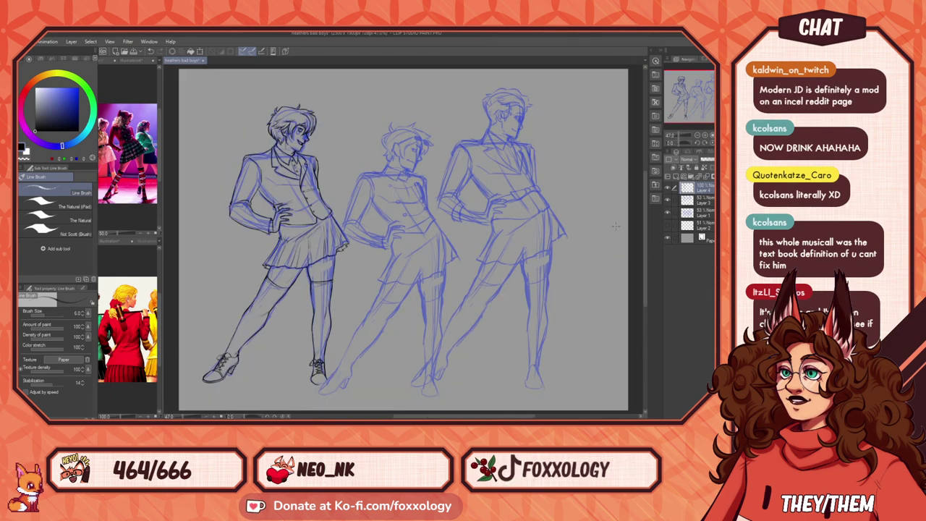
pyautogui.click(668, 213)
pyautogui.click(669, 202)
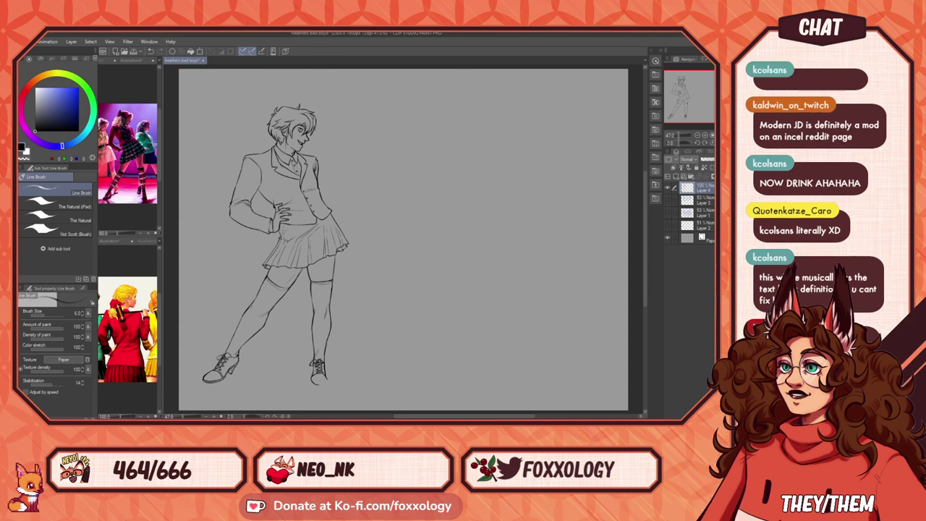
# Step: Examine the first figure's line art without the sketch, from the face and jacket down to the skirt, legs and shoes
pyautogui.hotkey('ctrl', 'z')
pyautogui.moveTo(424, 232); pyautogui.dragTo(437, 262)
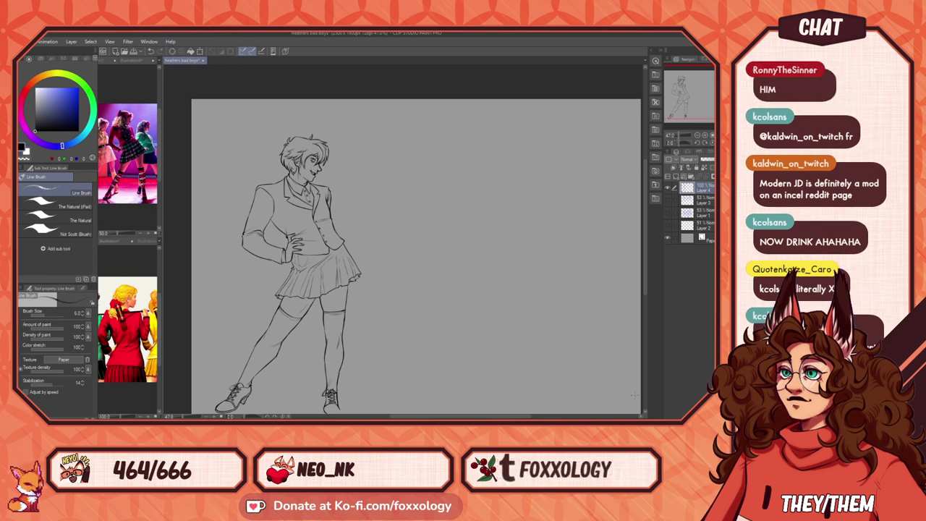
pyautogui.scroll(-2, 586, 378)
pyautogui.scroll(2, 521, 291)
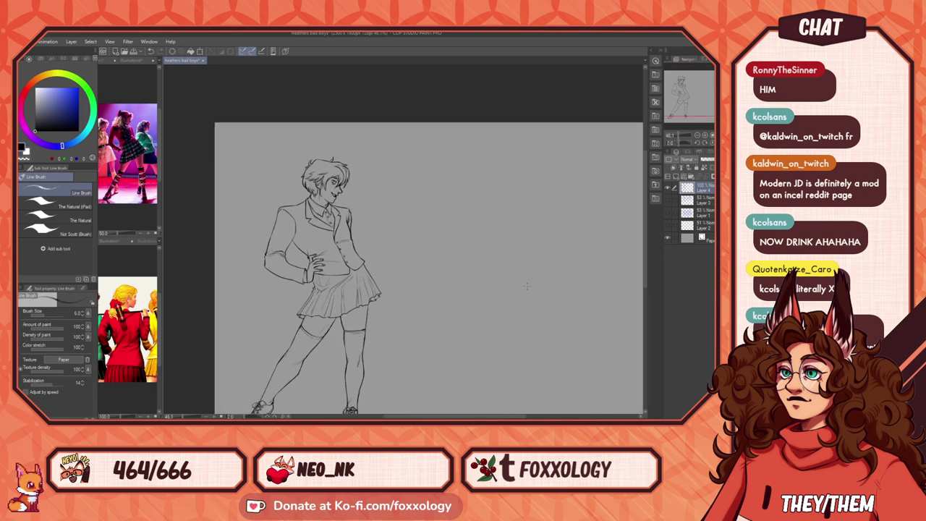
pyautogui.scroll(1, 527, 286)
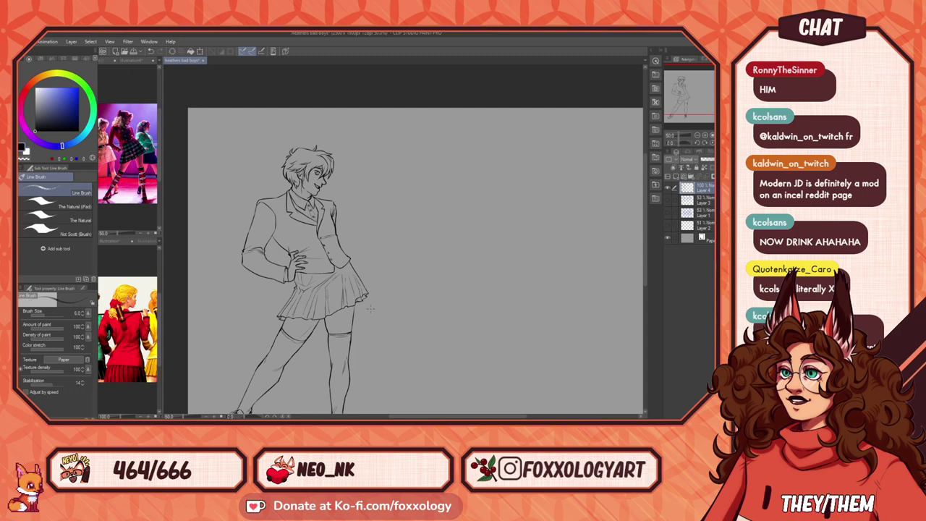
pyautogui.moveTo(321, 292); pyautogui.dragTo(338, 243)
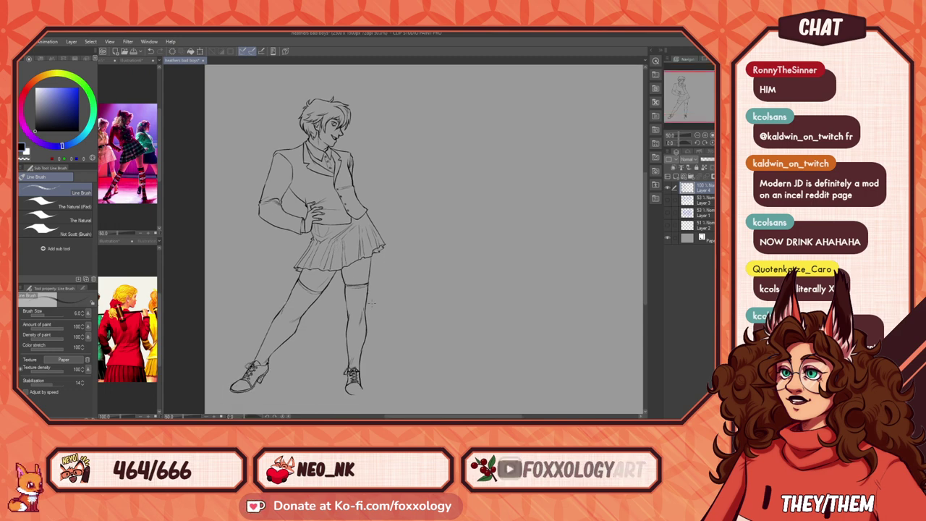
pyautogui.scroll(3, 312, 213)
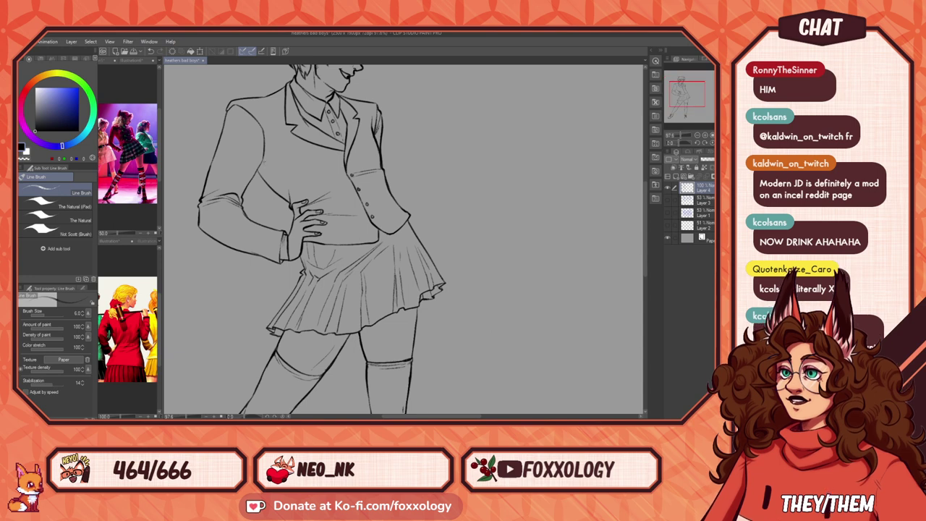
pyautogui.moveTo(262, 159); pyautogui.dragTo(317, 171)
pyautogui.moveTo(446, 208)
pyautogui.mouseDown()
pyautogui.moveTo(460, 295)
pyautogui.moveTo(433, 307)
pyautogui.moveTo(453, 291)
pyautogui.moveTo(430, 263)
pyautogui.moveTo(454, 253)
pyautogui.mouseUp()
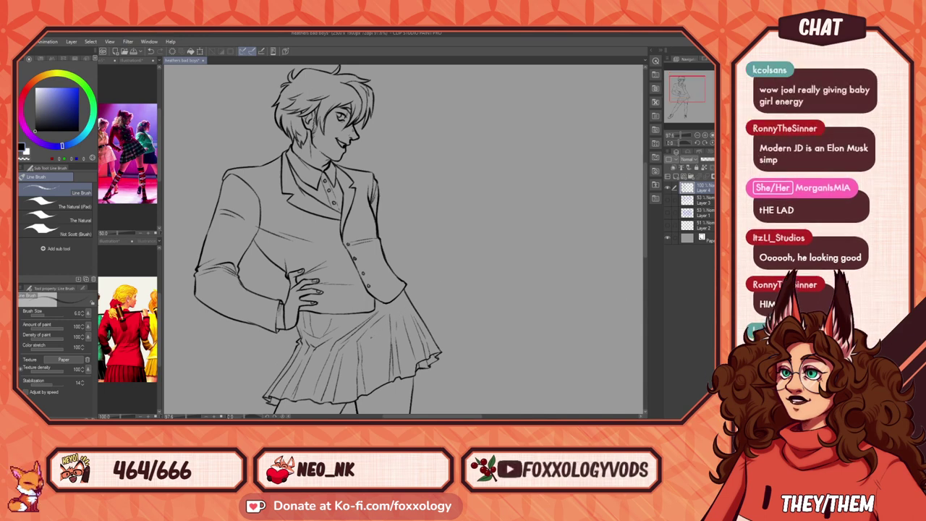
pyautogui.scroll(-6, 396, 361)
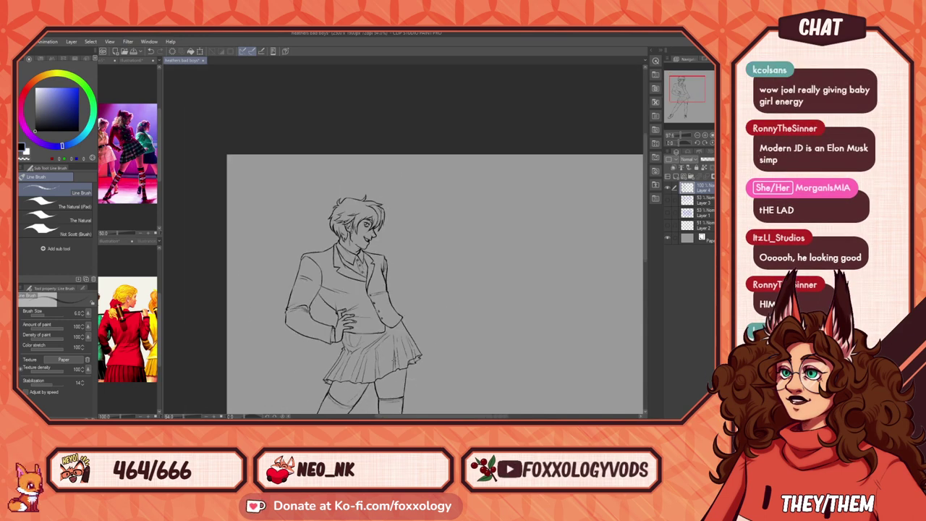
pyautogui.scroll(5, 385, 373)
pyautogui.scroll(-1, 384, 371)
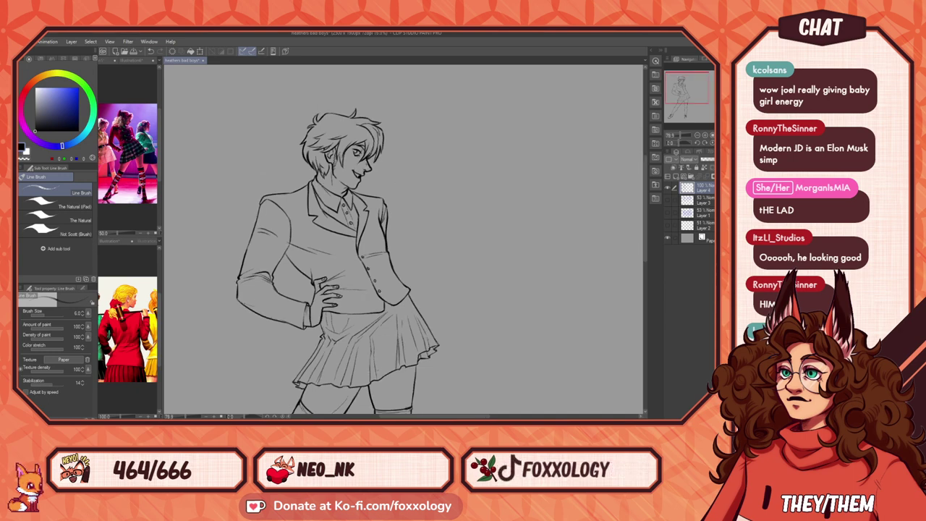
pyautogui.moveTo(455, 296)
pyautogui.mouseDown()
pyautogui.moveTo(436, 364)
pyautogui.moveTo(414, 351)
pyautogui.mouseUp()
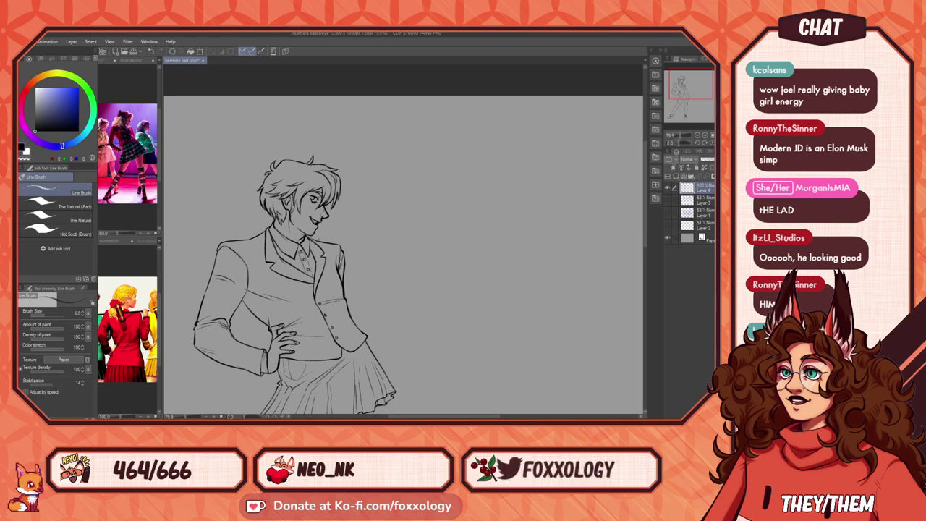
pyautogui.scroll(5, 304, 219)
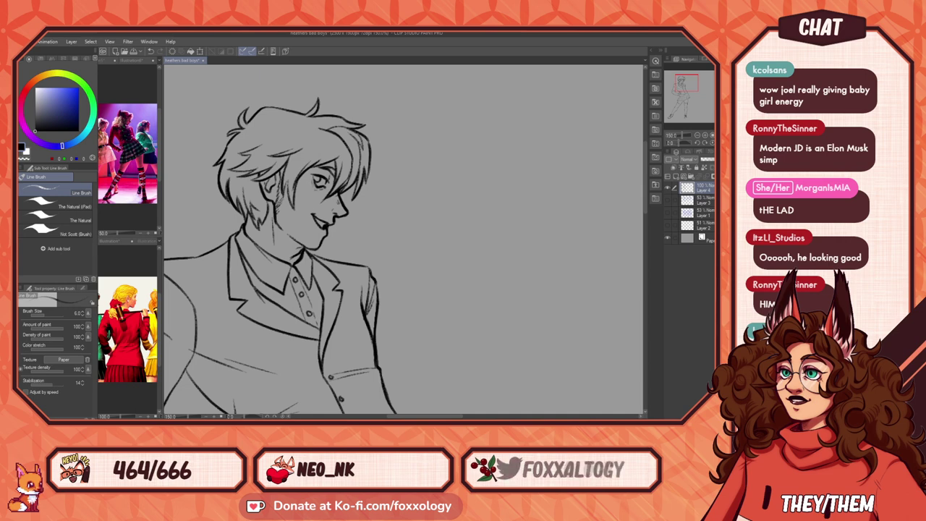
pyautogui.scroll(-3, 347, 359)
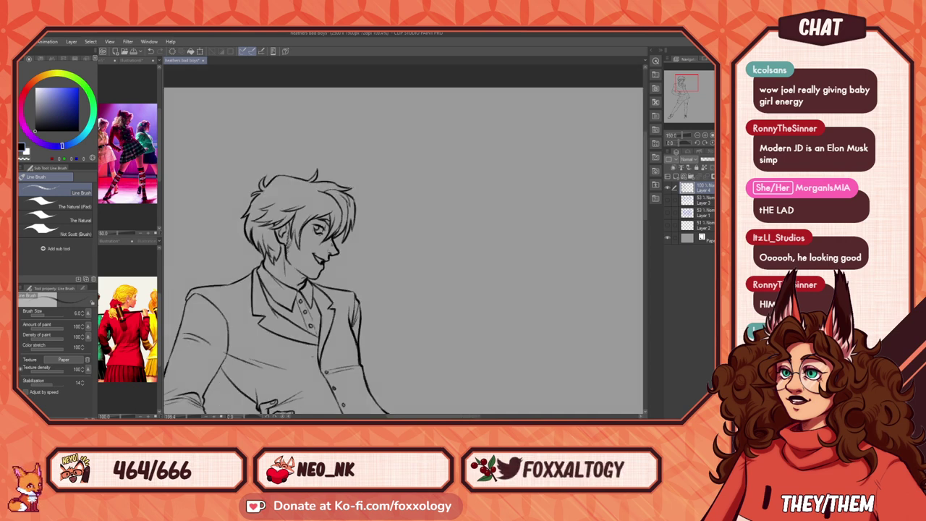
pyautogui.moveTo(391, 334); pyautogui.dragTo(367, 181)
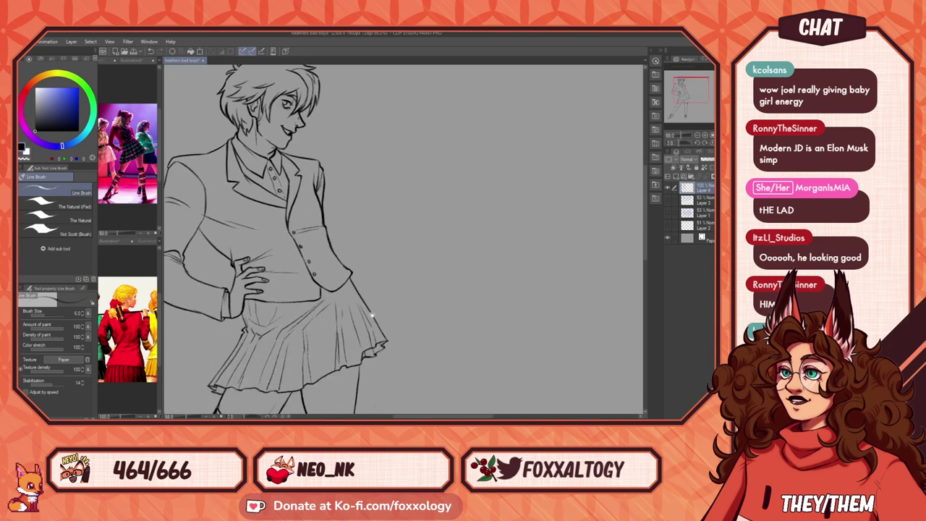
pyautogui.moveTo(371, 310); pyautogui.dragTo(445, 244)
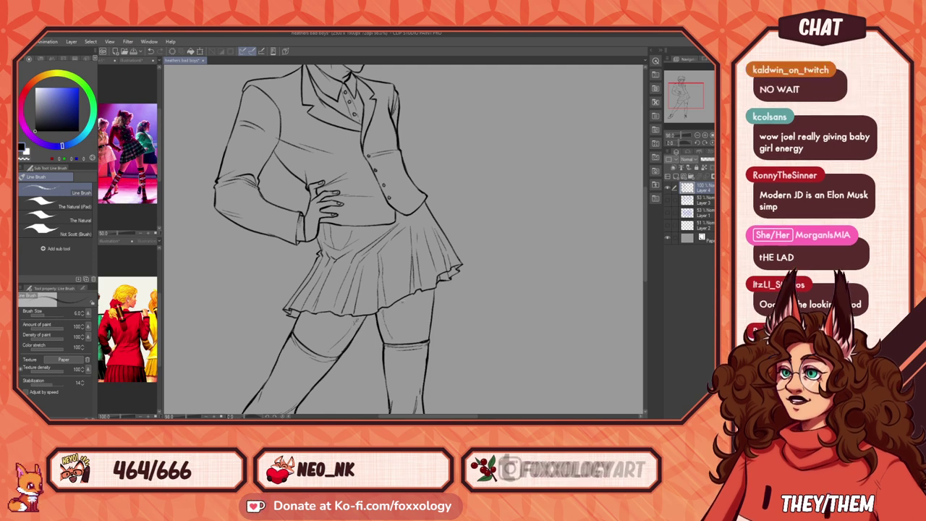
pyautogui.scroll(-5, 383, 231)
pyautogui.scroll(3, 391, 232)
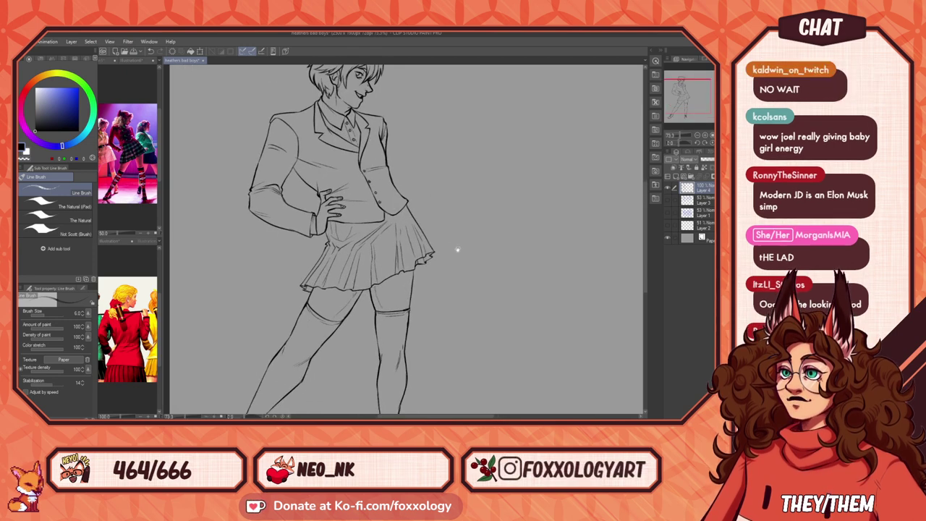
pyautogui.moveTo(447, 256); pyautogui.dragTo(463, 326)
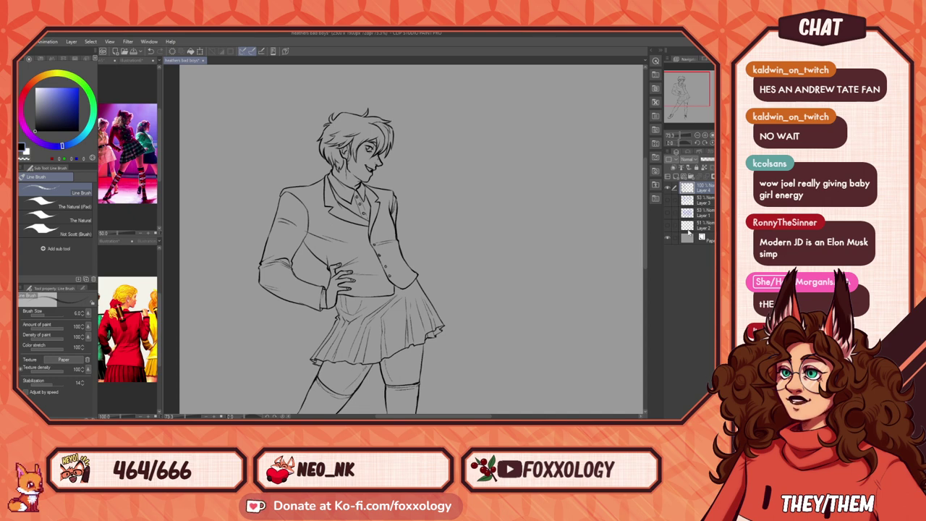
pyautogui.scroll(-5, 526, 271)
pyautogui.scroll(3, 524, 277)
pyautogui.moveTo(531, 326); pyautogui.dragTo(494, 214)
pyautogui.scroll(1, 493, 214)
pyautogui.scroll(-3, 495, 328)
pyautogui.moveTo(494, 329); pyautogui.dragTo(452, 343)
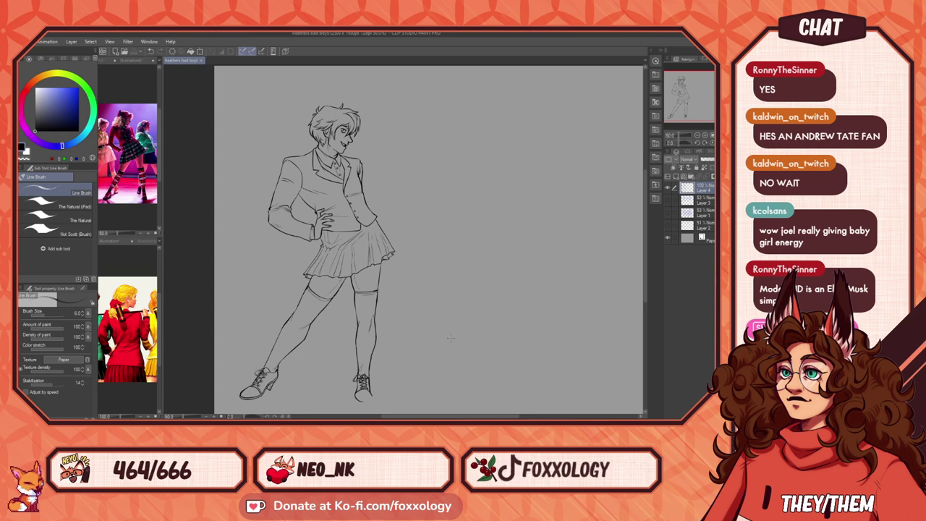
# Step: Ink a short edge below the bow on the standing foot's shoe and a second sole line around the toe cap
pyautogui.scroll(5, 375, 389)
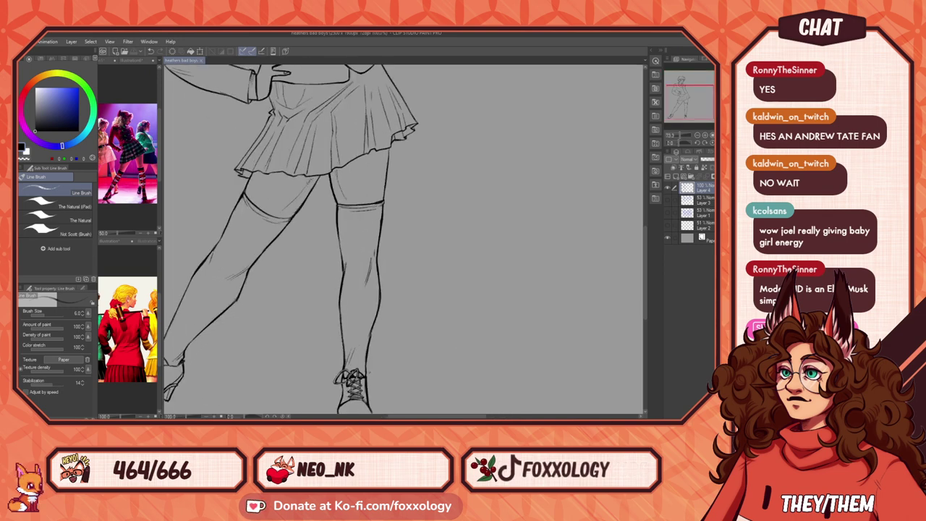
pyautogui.scroll(1, 376, 389)
pyautogui.moveTo(367, 353); pyautogui.dragTo(411, 149)
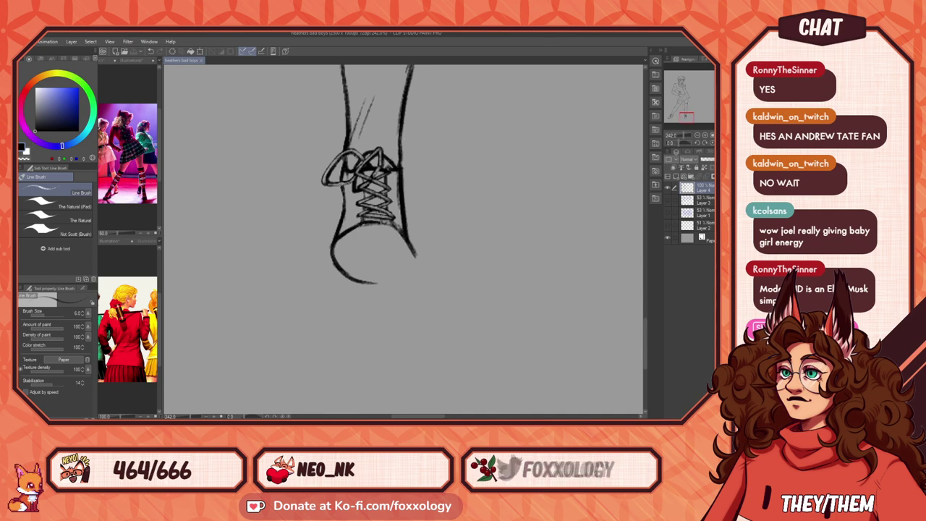
pyautogui.moveTo(338, 187); pyautogui.dragTo(343, 204)
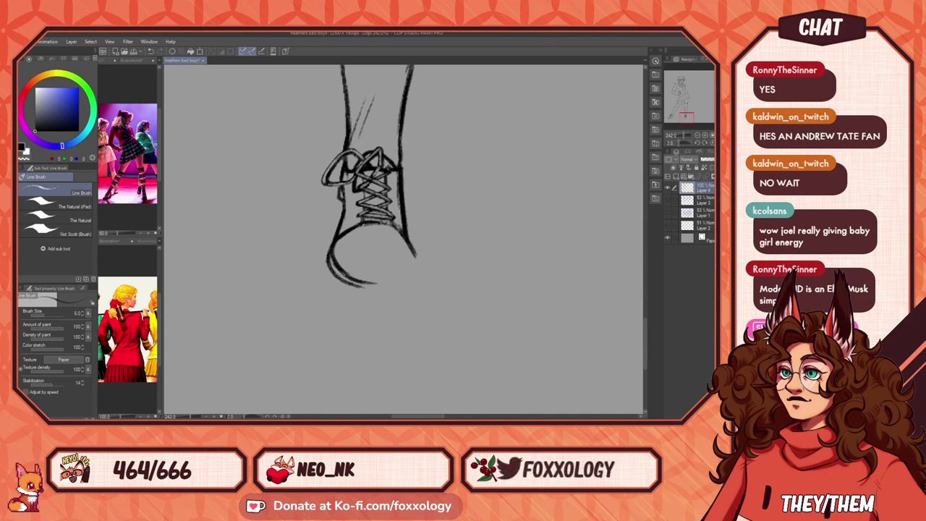
pyautogui.moveTo(338, 274); pyautogui.dragTo(375, 287)
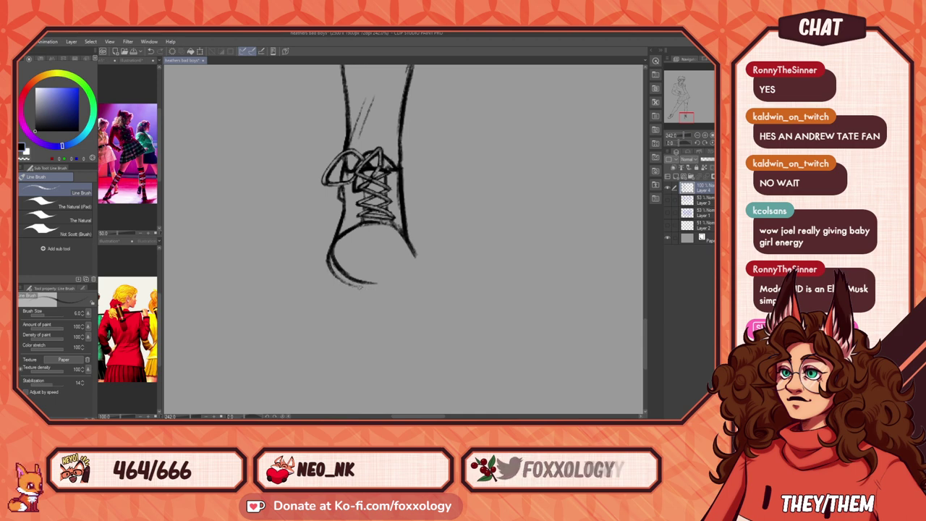
pyautogui.moveTo(482, 271); pyautogui.dragTo(430, 327)
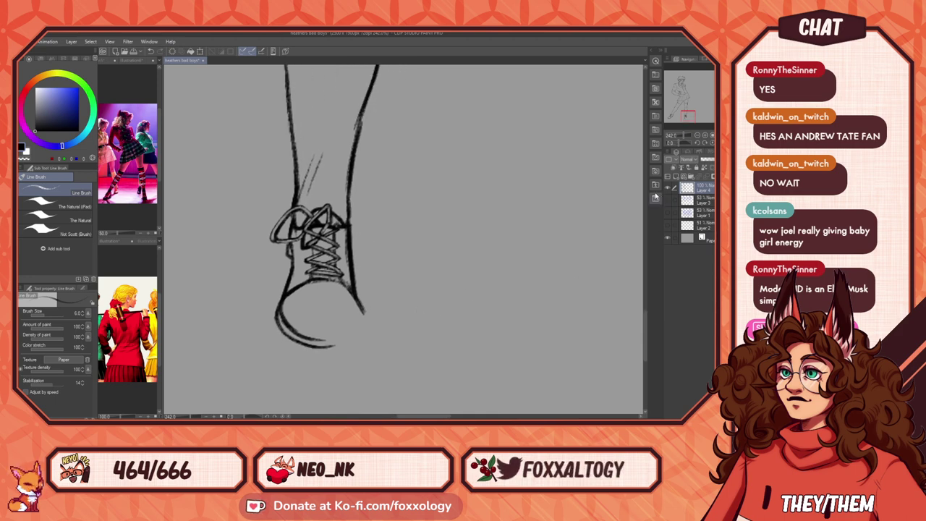
# Step: Show the Layer 1 sketch again and extend the sole line under the standing foot's toe cap
pyautogui.click(668, 213)
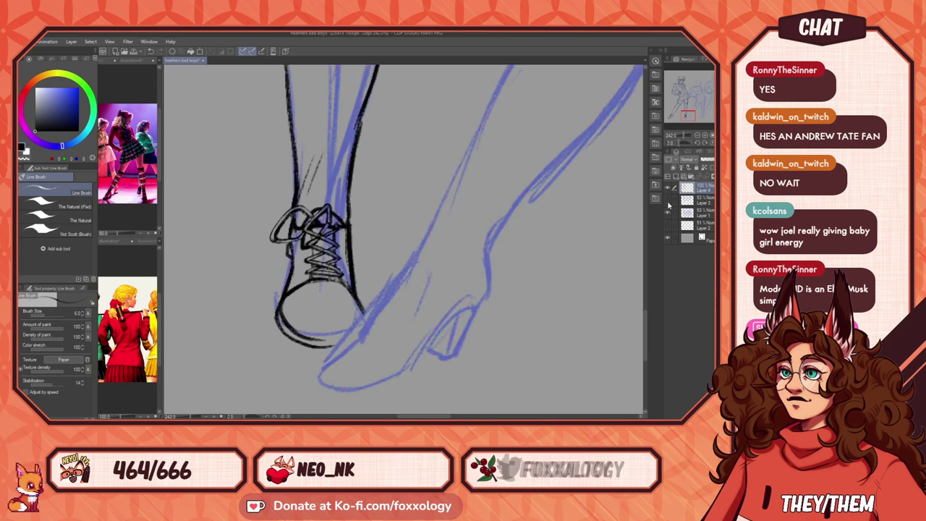
pyautogui.scroll(1, 391, 316)
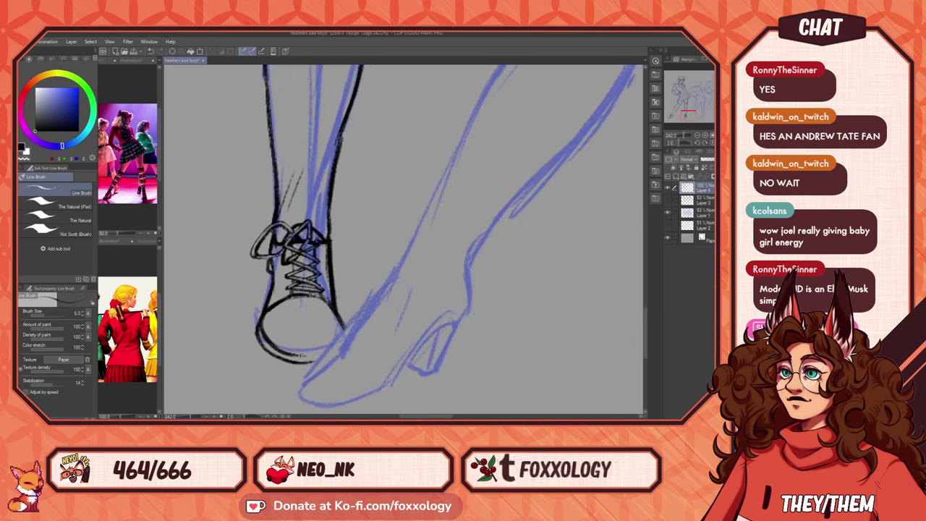
pyautogui.moveTo(311, 356); pyautogui.dragTo(327, 352)
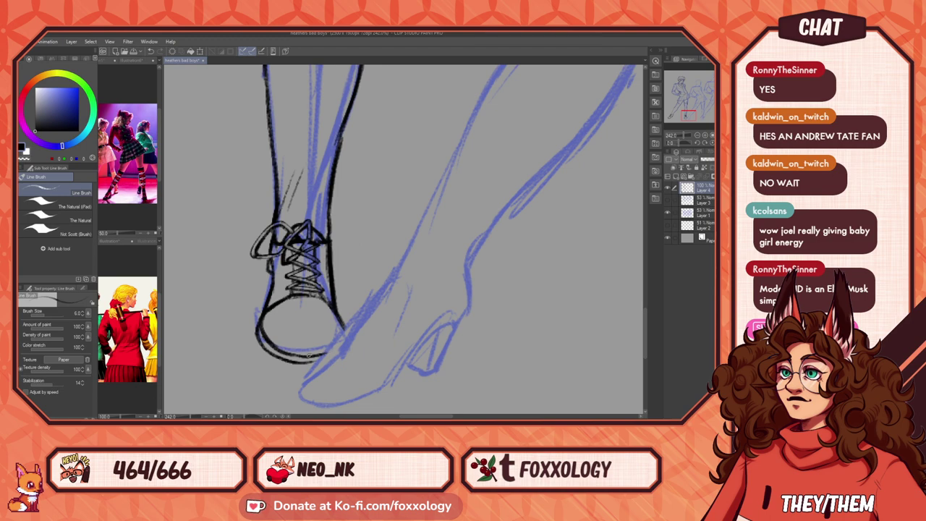
# Step: Examine the first figure's line art over the Layer 1 sketch alongside the second figure's rough pose
pyautogui.scroll(-2, 390, 333)
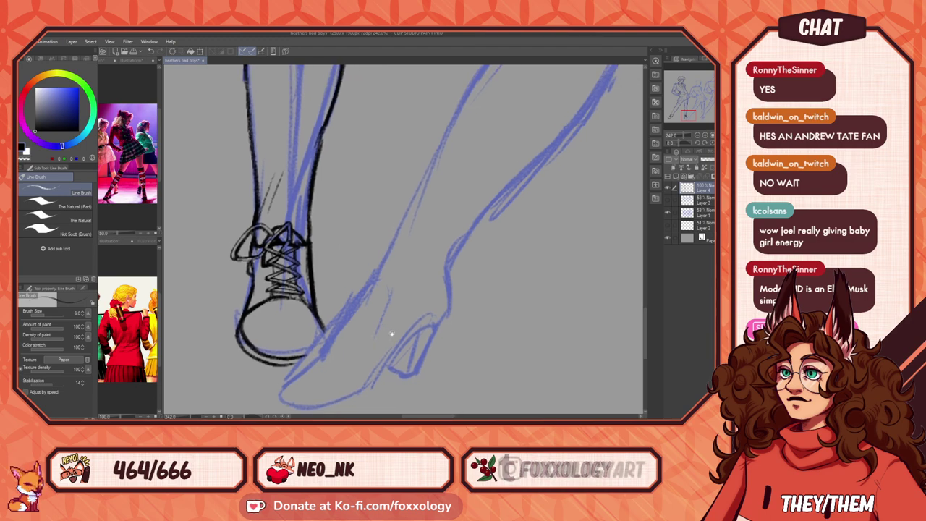
pyautogui.scroll(-2, 382, 210)
pyautogui.scroll(-1, 382, 210)
pyautogui.moveTo(557, 184); pyautogui.dragTo(643, 355)
pyautogui.moveTo(526, 229); pyautogui.dragTo(459, 376)
pyautogui.scroll(-5, 463, 348)
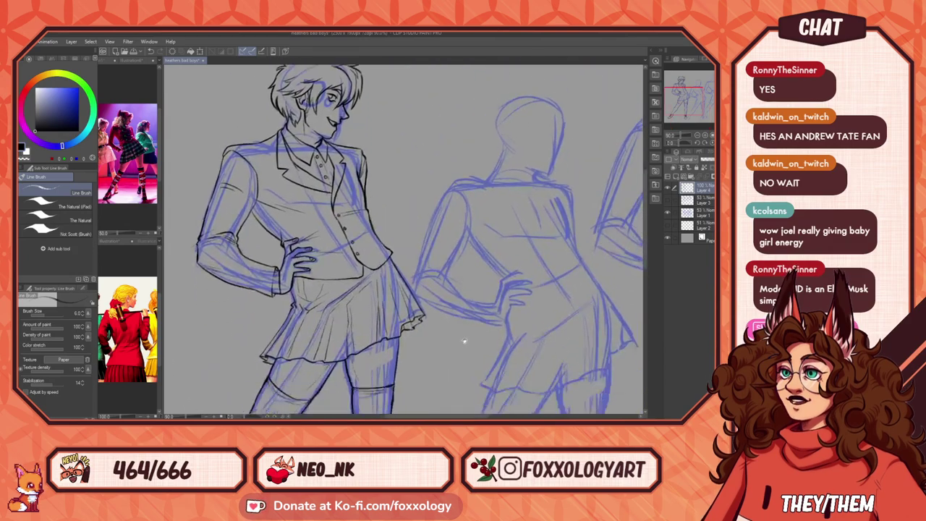
pyautogui.scroll(5, 480, 311)
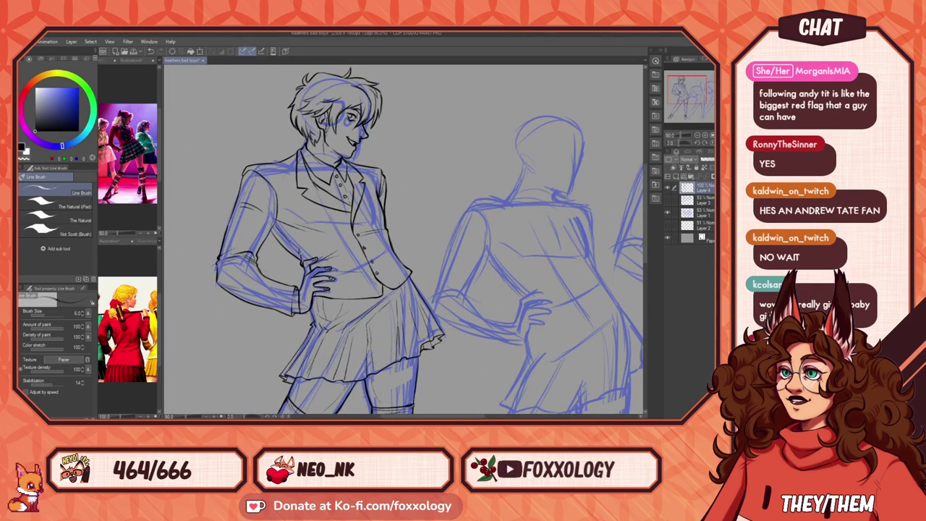
pyautogui.moveTo(367, 213); pyautogui.dragTo(426, 289)
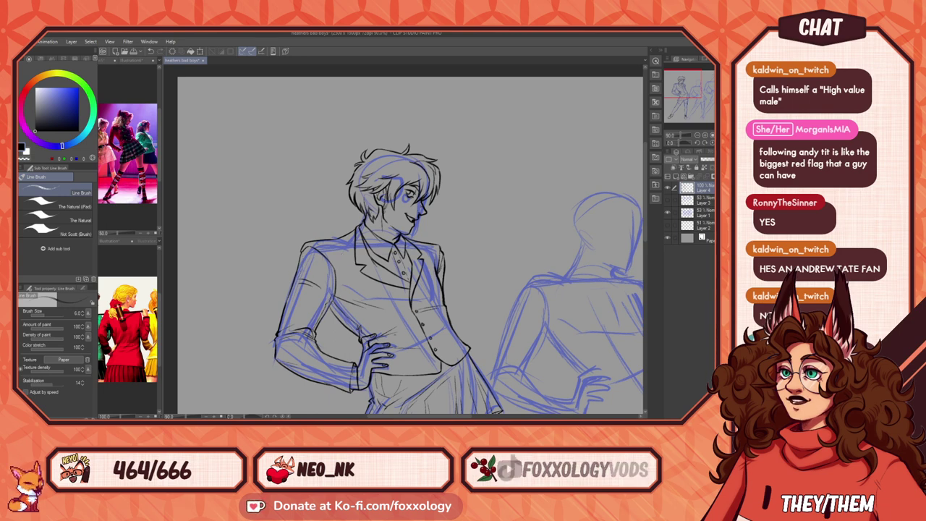
pyautogui.moveTo(459, 325); pyautogui.dragTo(325, 316)
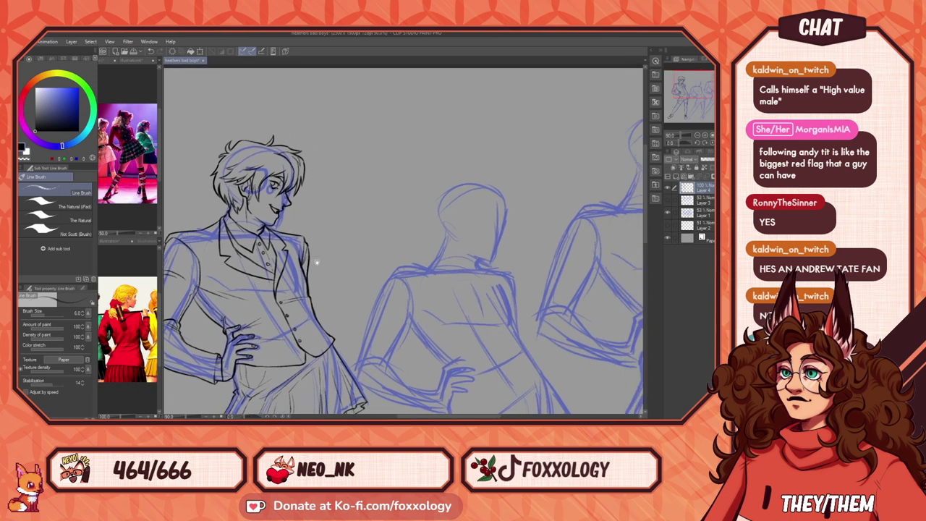
pyautogui.moveTo(316, 262); pyautogui.dragTo(367, 284)
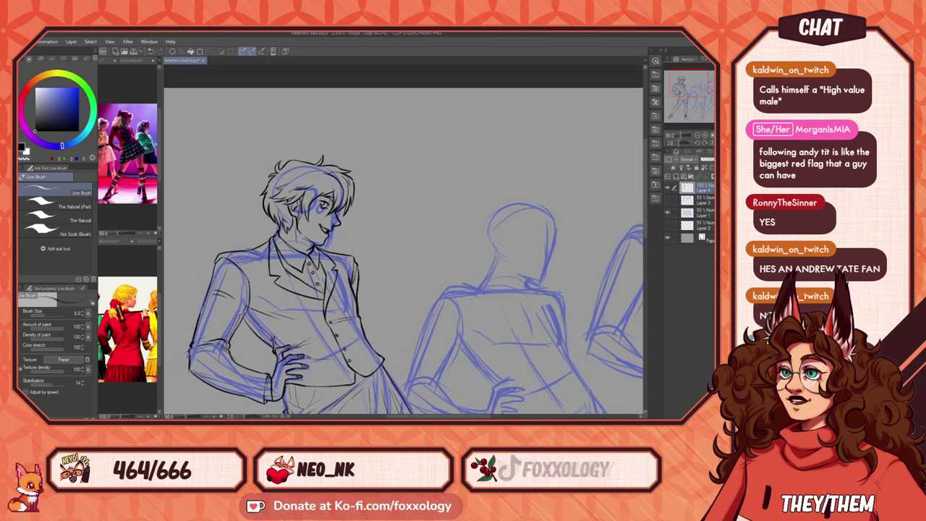
pyautogui.moveTo(459, 280); pyautogui.dragTo(507, 223)
pyautogui.scroll(4, 364, 210)
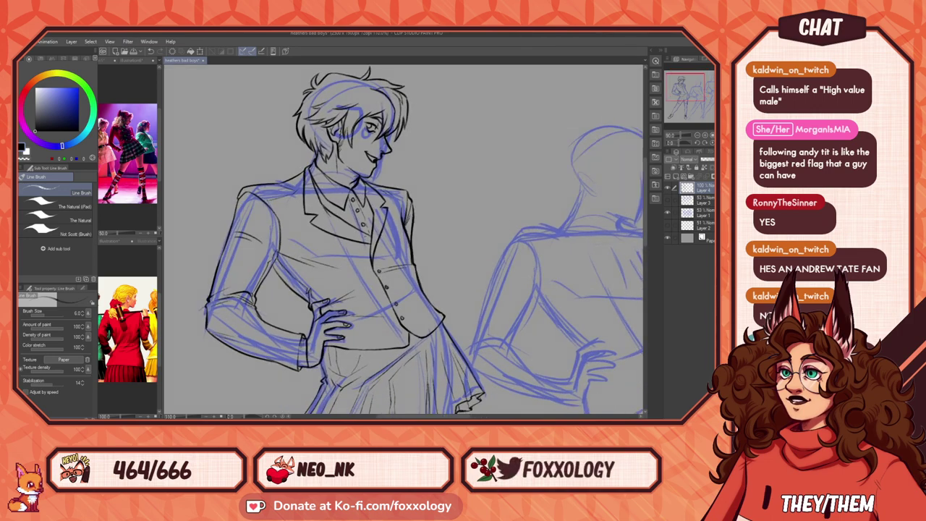
pyautogui.scroll(-3, 364, 210)
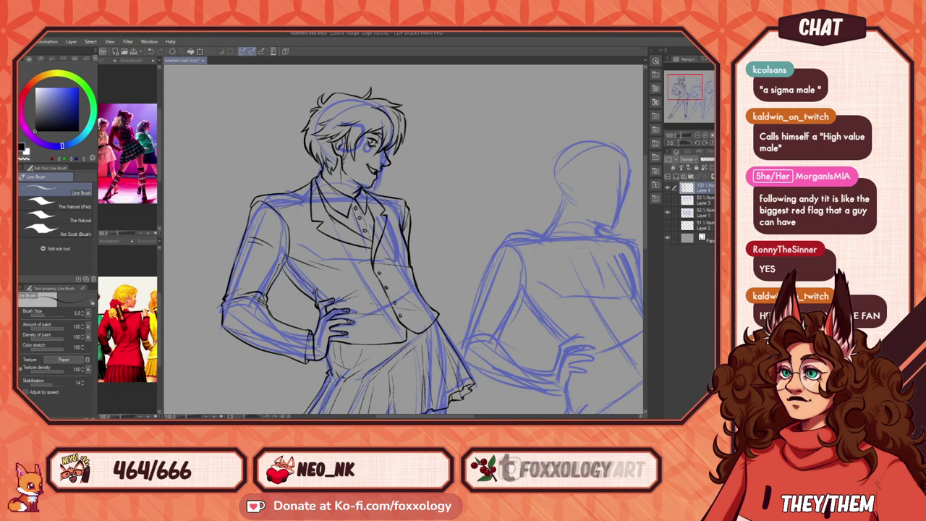
# Step: Show the Layer 3 detail sketch over the rough poses and bring all three figures into view together
pyautogui.moveTo(378, 321); pyautogui.dragTo(396, 323)
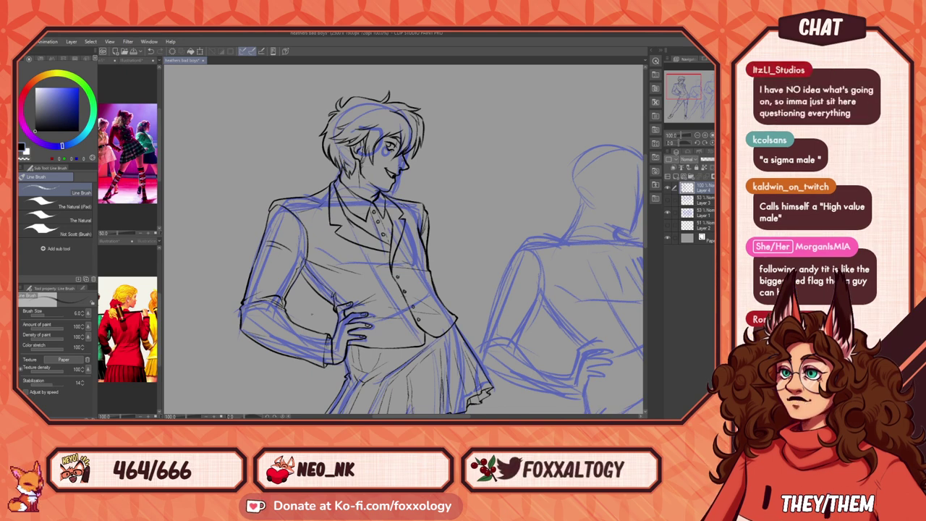
pyautogui.moveTo(603, 305)
pyautogui.mouseDown()
pyautogui.moveTo(447, 290)
pyautogui.moveTo(468, 300)
pyautogui.moveTo(494, 290)
pyautogui.mouseUp()
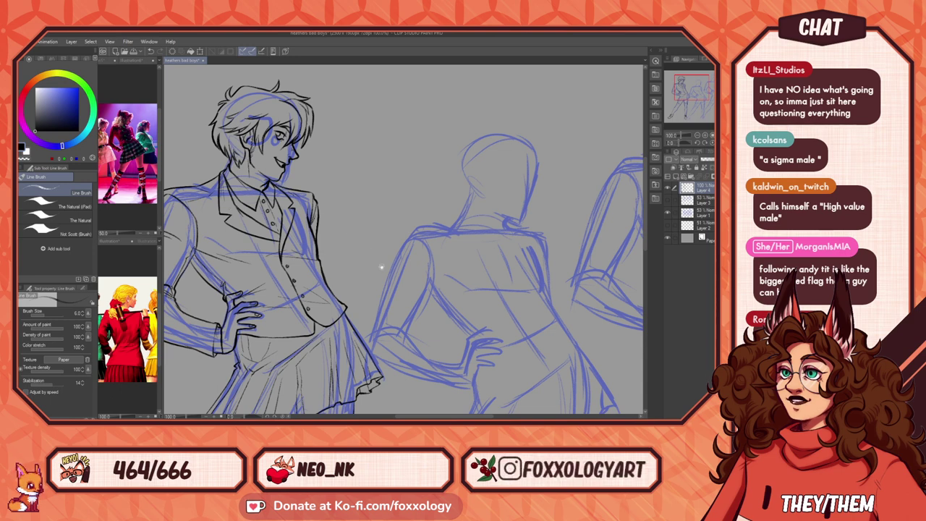
pyautogui.moveTo(381, 267); pyautogui.dragTo(417, 333)
pyautogui.moveTo(545, 326)
pyautogui.mouseDown()
pyautogui.moveTo(365, 286)
pyautogui.moveTo(449, 302)
pyautogui.moveTo(432, 314)
pyautogui.moveTo(530, 225)
pyautogui.moveTo(480, 255)
pyautogui.mouseUp()
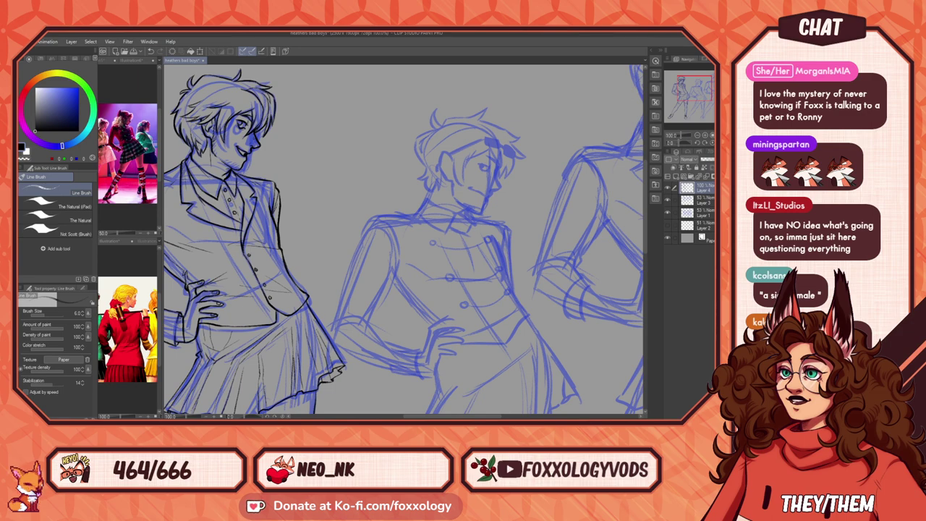
pyautogui.scroll(-3, 336, 311)
pyautogui.scroll(1, 336, 311)
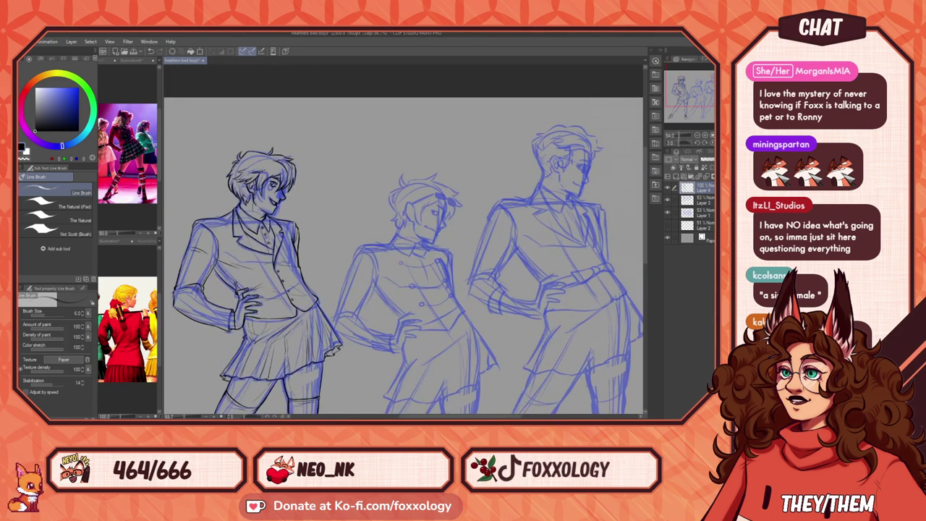
# Step: Switch the upper reference image to the blocky game characters and return to the drawing with the reference area kept narrow
pyautogui.moveTo(163, 176); pyautogui.dragTo(298, 176)
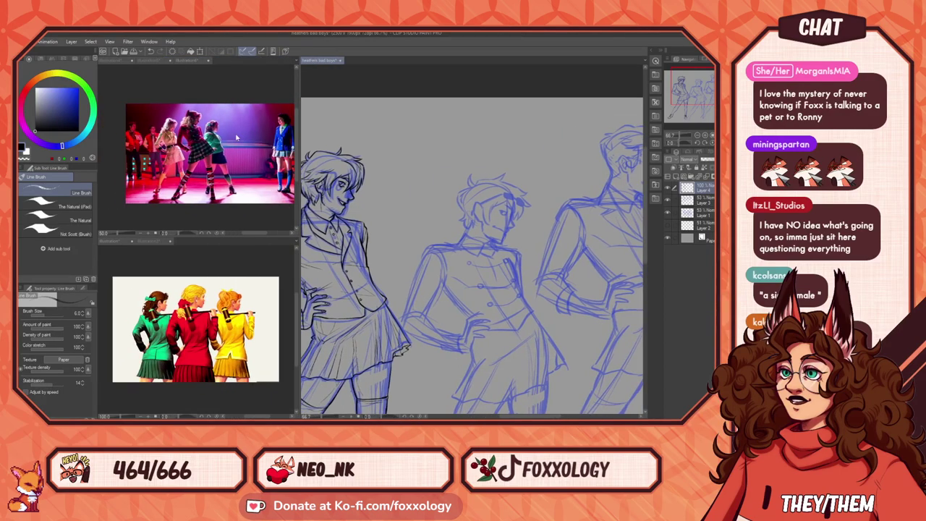
pyautogui.click(113, 62)
pyautogui.click(114, 62)
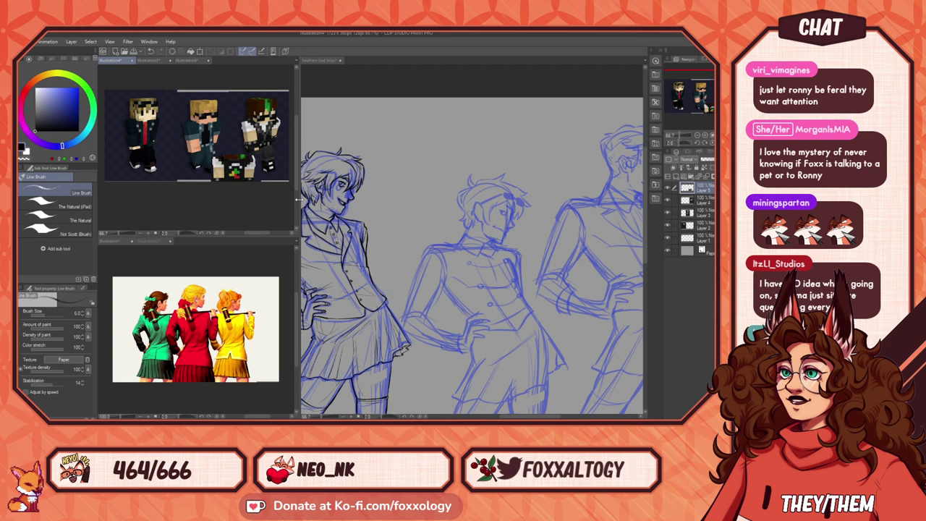
pyautogui.moveTo(297, 199); pyautogui.dragTo(159, 199)
pyautogui.click(181, 61)
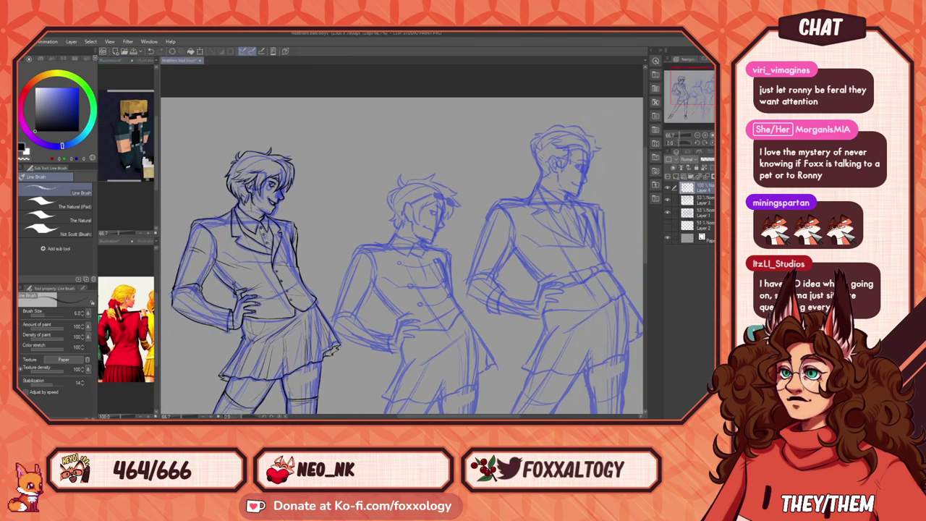
# Step: Ink a short strand of hair falling over the second figure's forehead below the raised sunglasses
pyautogui.moveTo(537, 314); pyautogui.dragTo(461, 170)
pyautogui.moveTo(443, 257); pyautogui.dragTo(518, 335)
pyautogui.scroll(7, 490, 235)
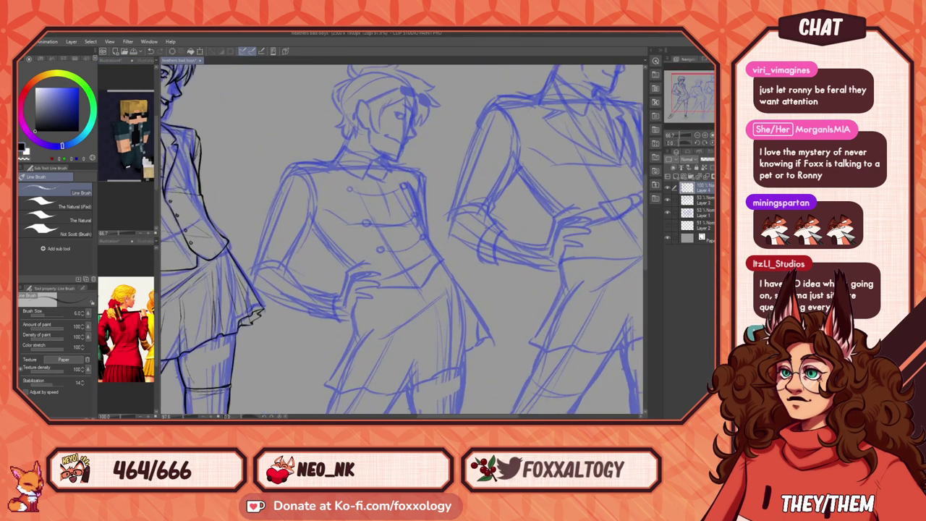
pyautogui.moveTo(402, 177); pyautogui.dragTo(434, 335)
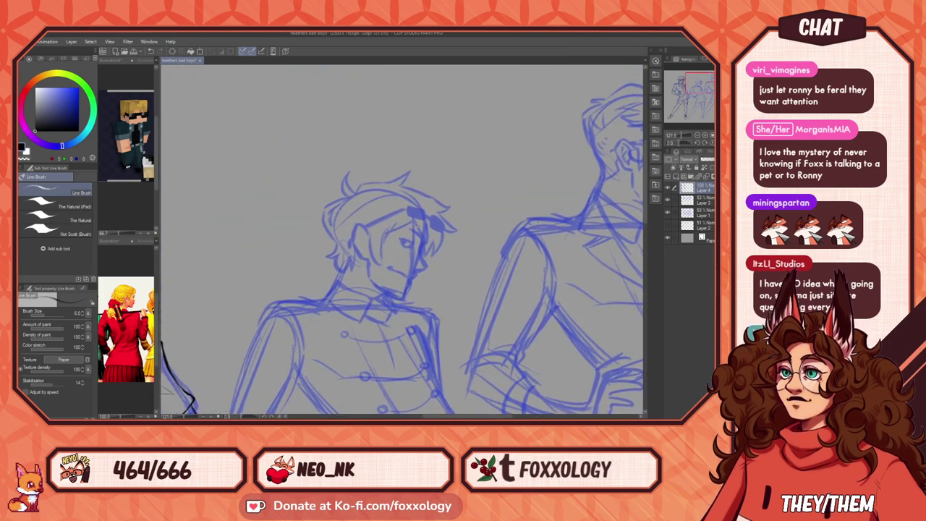
pyautogui.moveTo(417, 221); pyautogui.dragTo(428, 240)
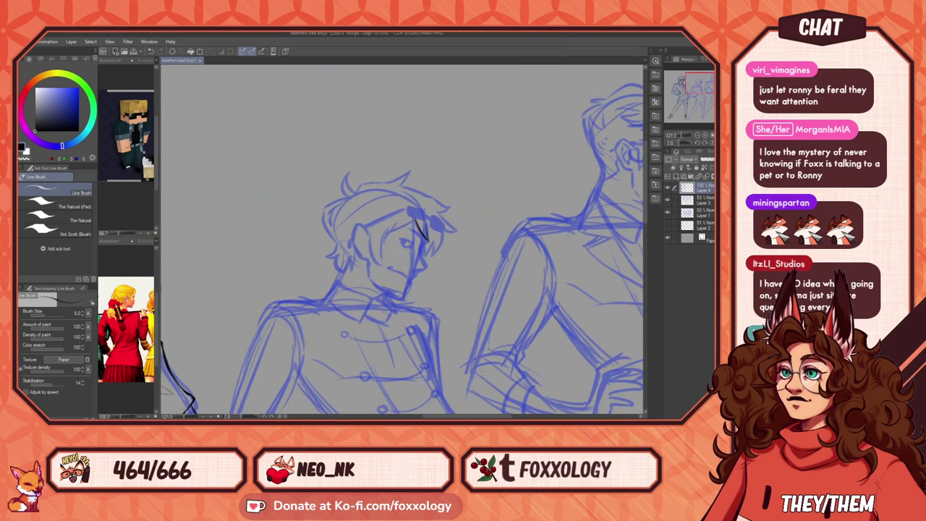
# Step: Ink sunglasses low on the first figure's nose, with a dark lens and an arm running back toward the ear
pyautogui.moveTo(262, 243)
pyautogui.mouseDown()
pyautogui.moveTo(432, 244)
pyautogui.moveTo(467, 300)
pyautogui.mouseUp()
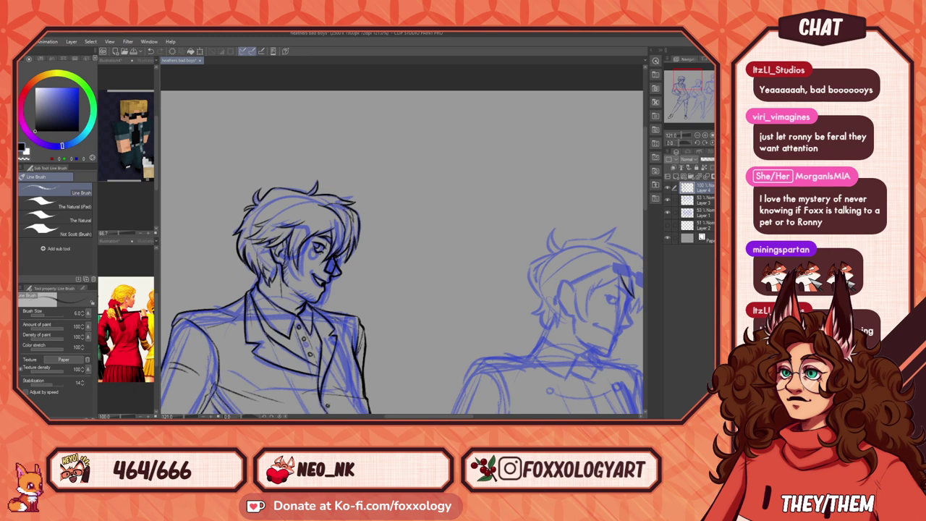
pyautogui.moveTo(356, 281)
pyautogui.mouseDown()
pyautogui.moveTo(380, 301)
pyautogui.moveTo(353, 290)
pyautogui.mouseUp()
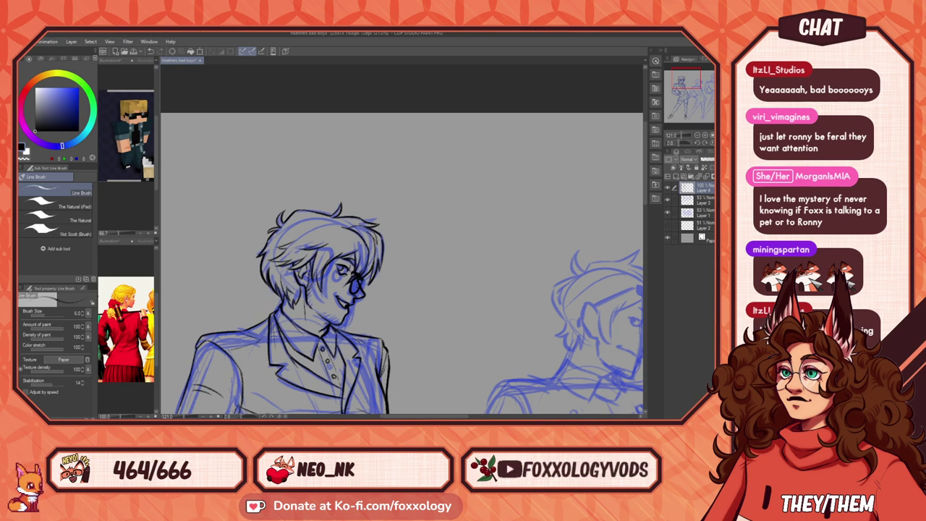
pyautogui.moveTo(353, 275); pyautogui.dragTo(351, 283)
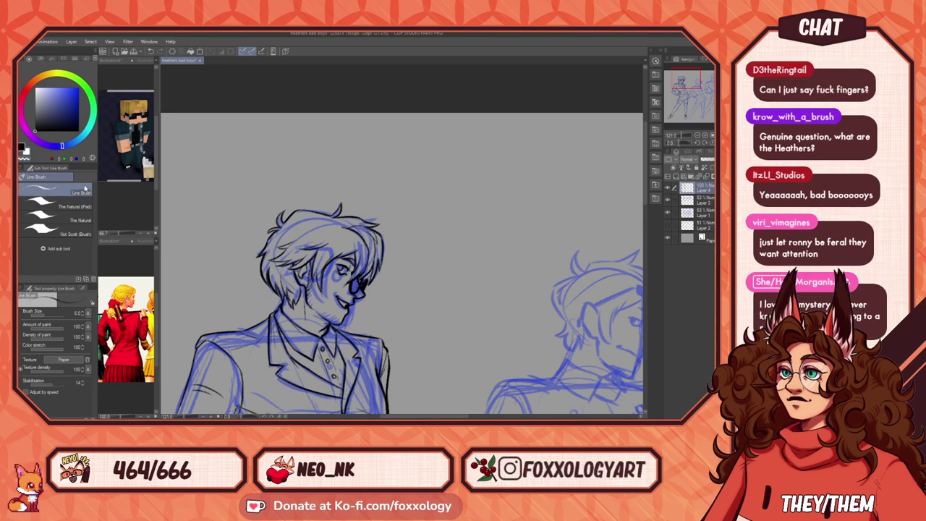
pyautogui.moveTo(402, 290); pyautogui.dragTo(449, 234)
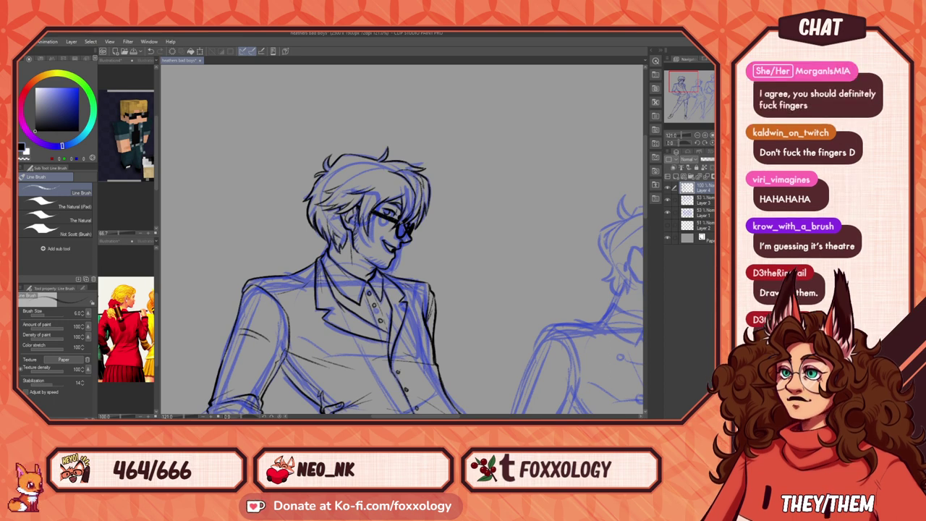
pyautogui.moveTo(502, 290); pyautogui.dragTo(395, 283)
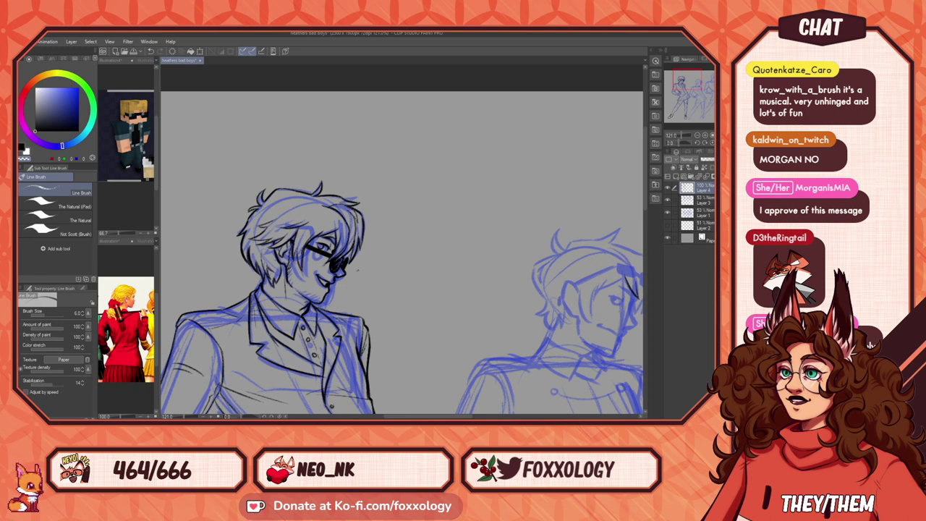
# Step: Try inking the two lenses of the sunglasses resting on the second figure's hair, redoing the first lens once
pyautogui.moveTo(342, 329); pyautogui.dragTo(399, 255)
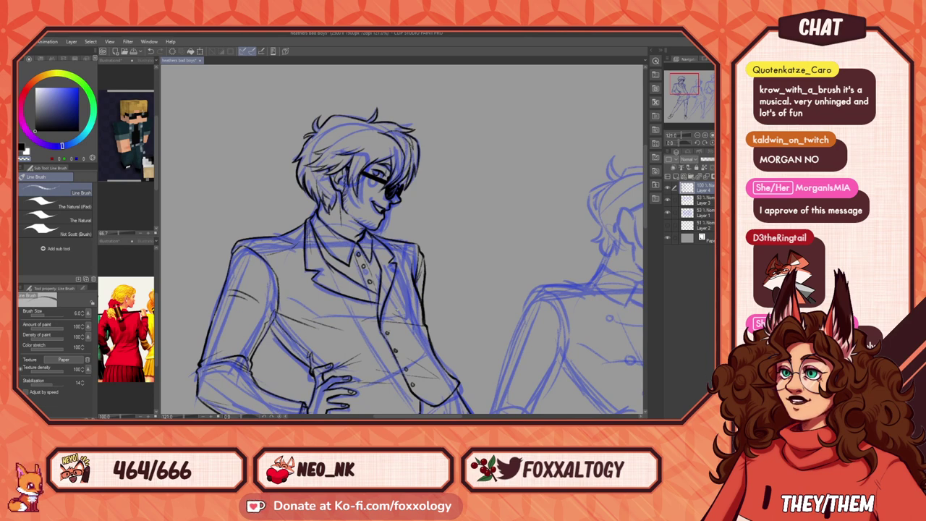
pyautogui.moveTo(409, 377); pyautogui.dragTo(408, 215)
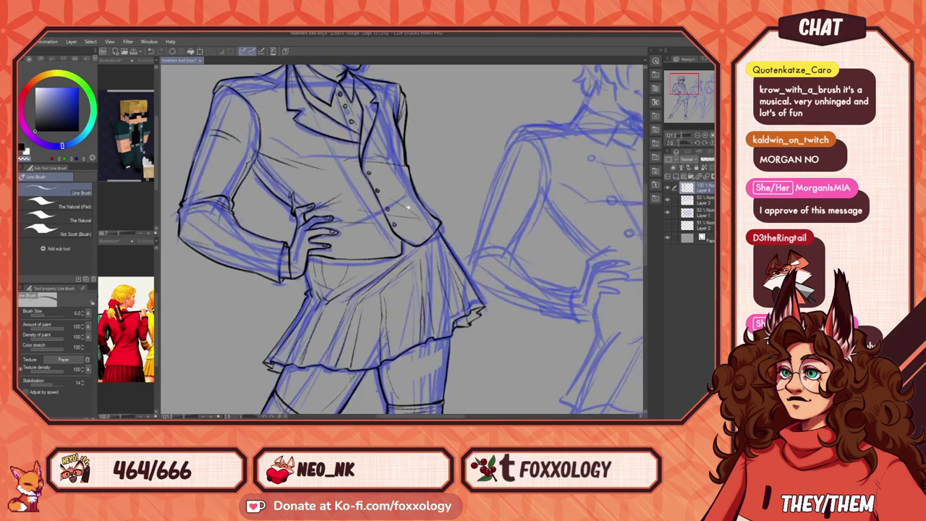
pyautogui.moveTo(511, 210); pyautogui.dragTo(359, 333)
pyautogui.moveTo(466, 291)
pyautogui.mouseDown()
pyautogui.moveTo(420, 289)
pyautogui.moveTo(388, 251)
pyautogui.mouseUp()
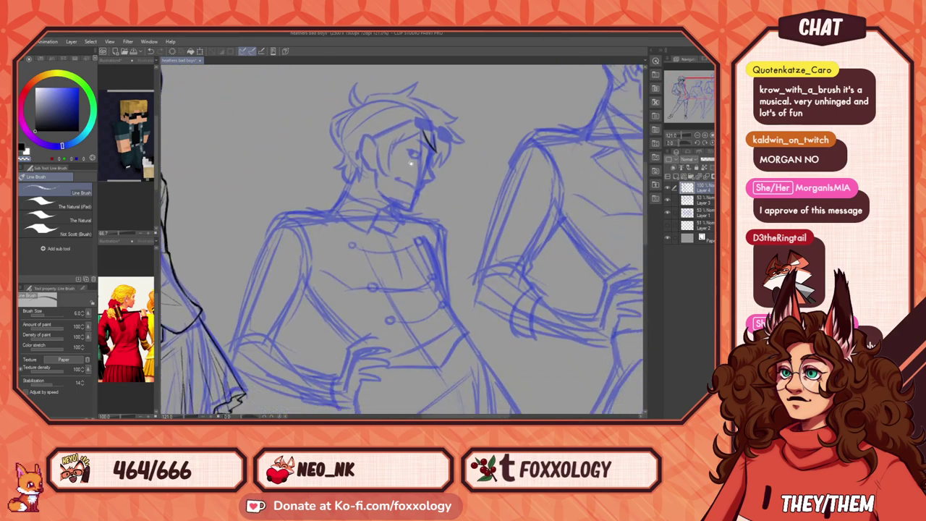
pyautogui.moveTo(484, 179); pyautogui.dragTo(415, 236)
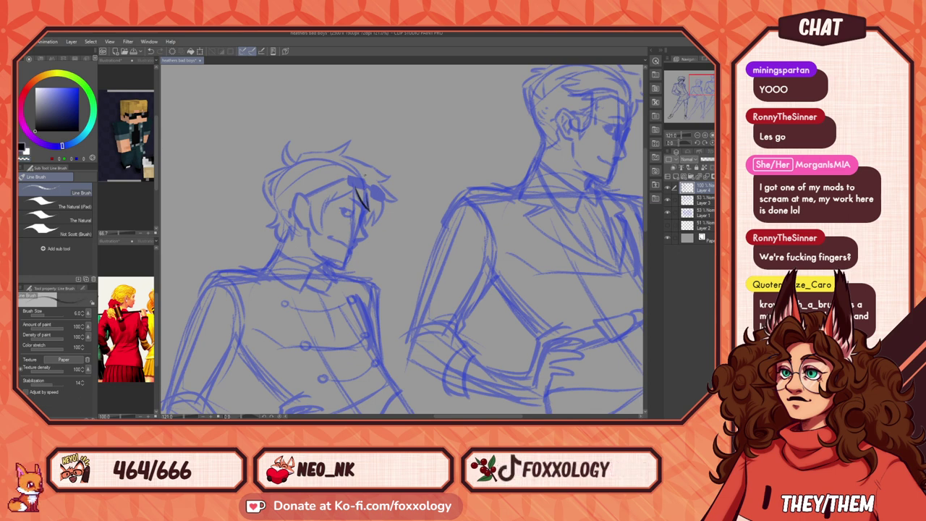
pyautogui.moveTo(348, 172); pyautogui.dragTo(366, 181)
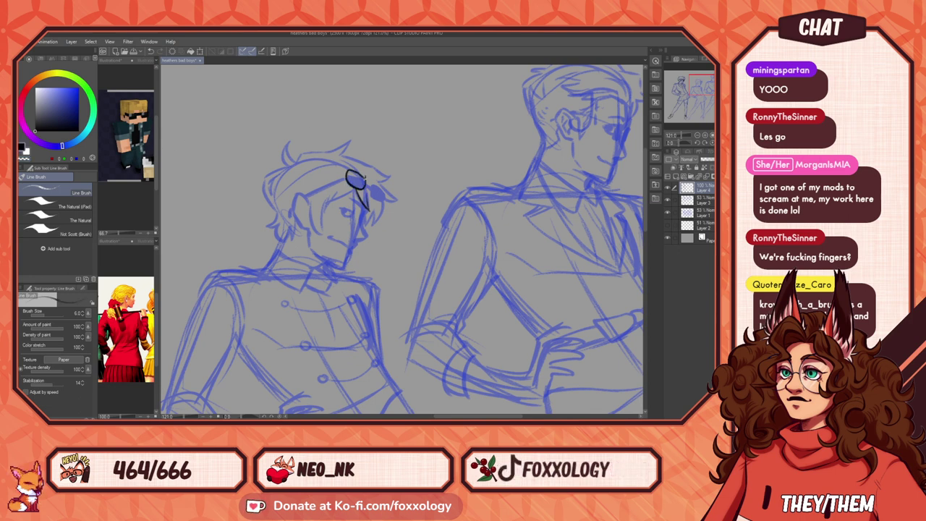
pyautogui.hotkey('ctrl', 'z')
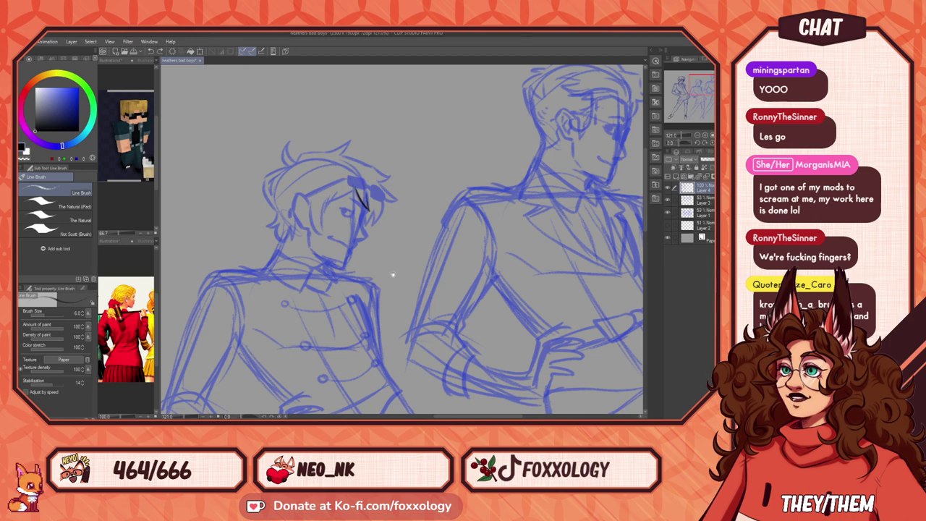
pyautogui.moveTo(393, 270)
pyautogui.mouseDown()
pyautogui.moveTo(583, 271)
pyautogui.moveTo(530, 277)
pyautogui.mouseUp()
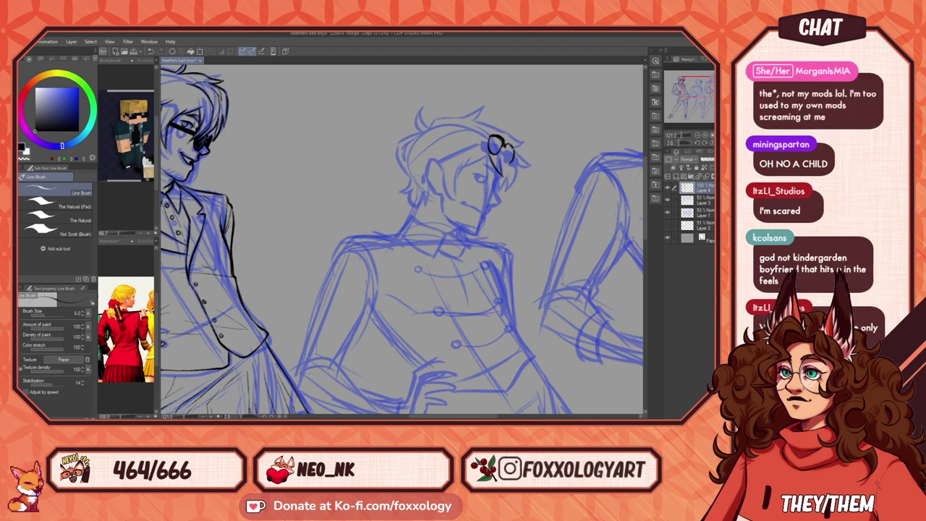
pyautogui.moveTo(506, 146); pyautogui.dragTo(508, 162)
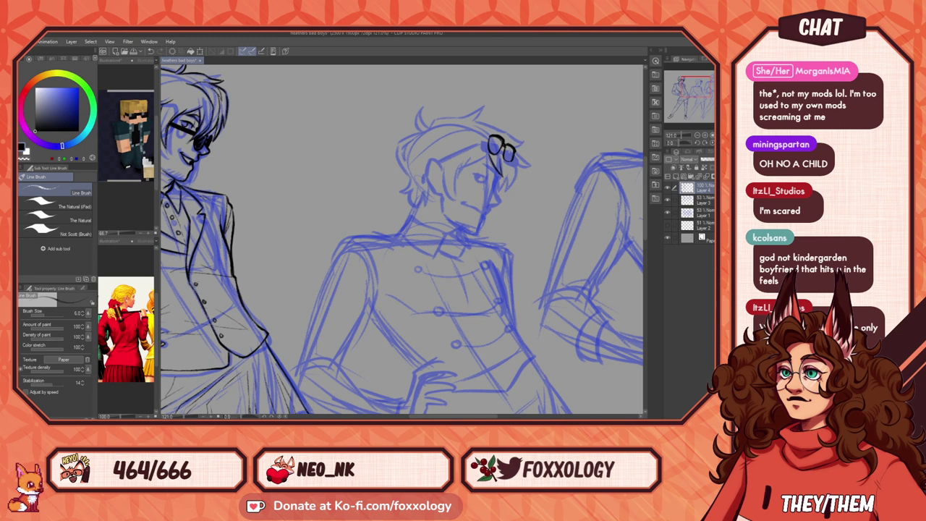
# Step: Try inking a double-lined sunglasses arm from the second figure's ear up to the lenses, and undo both lines
pyautogui.moveTo(490, 169); pyautogui.dragTo(421, 292)
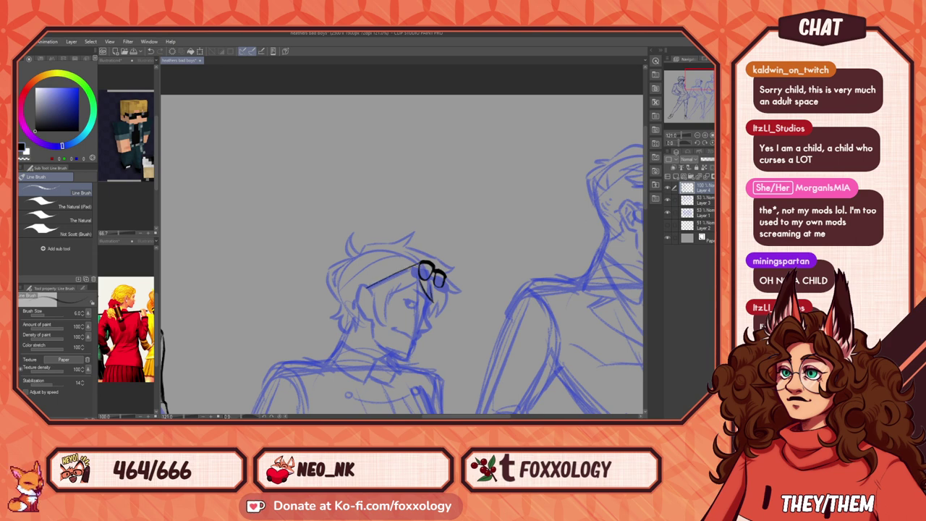
pyautogui.moveTo(370, 287); pyautogui.dragTo(417, 269)
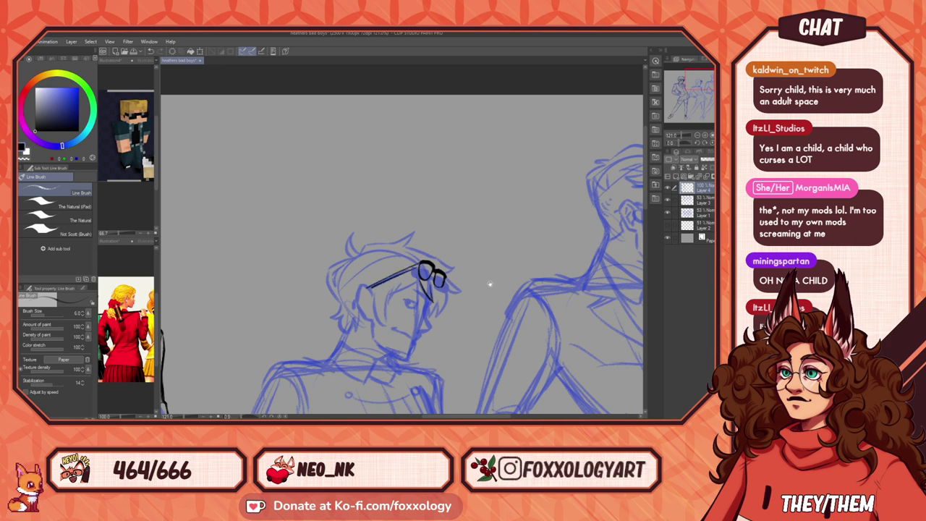
pyautogui.moveTo(490, 284); pyautogui.dragTo(451, 307)
pyautogui.hotkey('ctrl', 'z')
pyautogui.hotkey('ctrl', 'z')
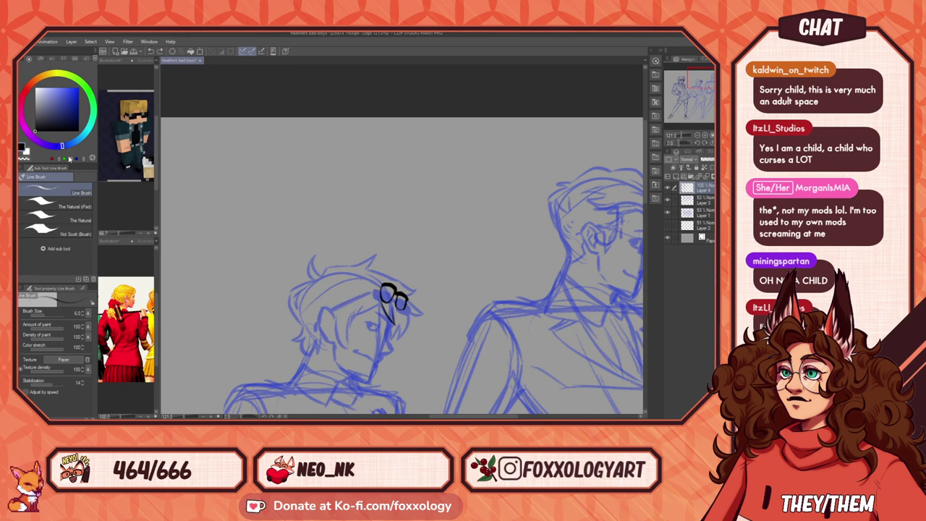
# Step: Try rotating the lassoed sunglasses lenses on the second figure's head, and undo the transform along with the inked lenses
pyautogui.press('m')
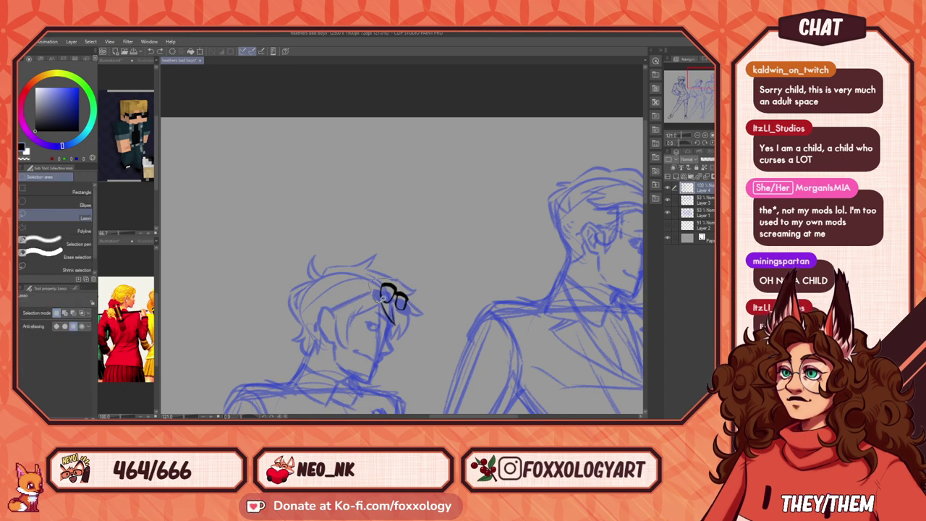
pyautogui.moveTo(381, 298)
pyautogui.mouseDown()
pyautogui.moveTo(409, 314)
pyautogui.moveTo(413, 274)
pyautogui.moveTo(426, 280)
pyautogui.moveTo(417, 265)
pyautogui.moveTo(398, 301)
pyautogui.moveTo(396, 338)
pyautogui.moveTo(397, 299)
pyautogui.moveTo(407, 300)
pyautogui.moveTo(409, 268)
pyautogui.mouseUp()
pyautogui.hotkey('ctrl', 't')
pyautogui.moveTo(418, 303); pyautogui.dragTo(415, 306)
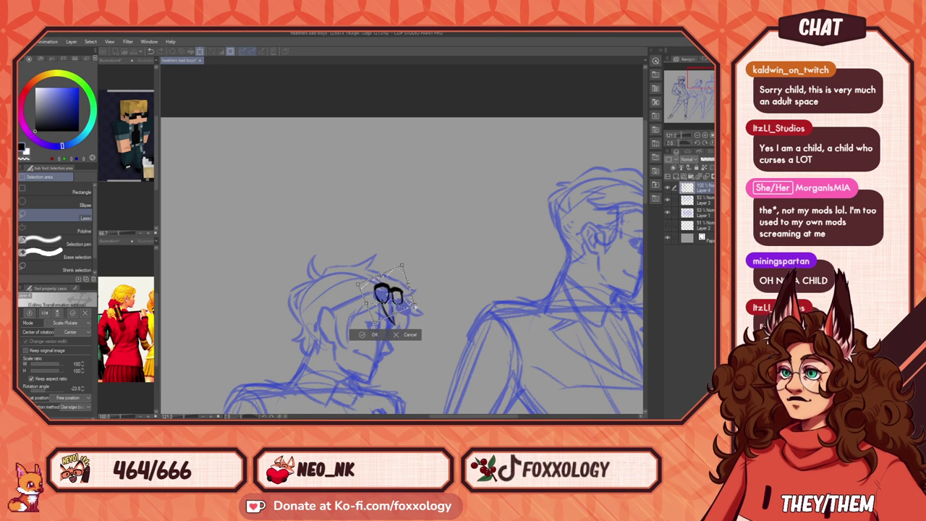
pyautogui.press('Return')
pyautogui.hotkey('ctrl', 'z')
pyautogui.hotkey('ctrl', 'z')
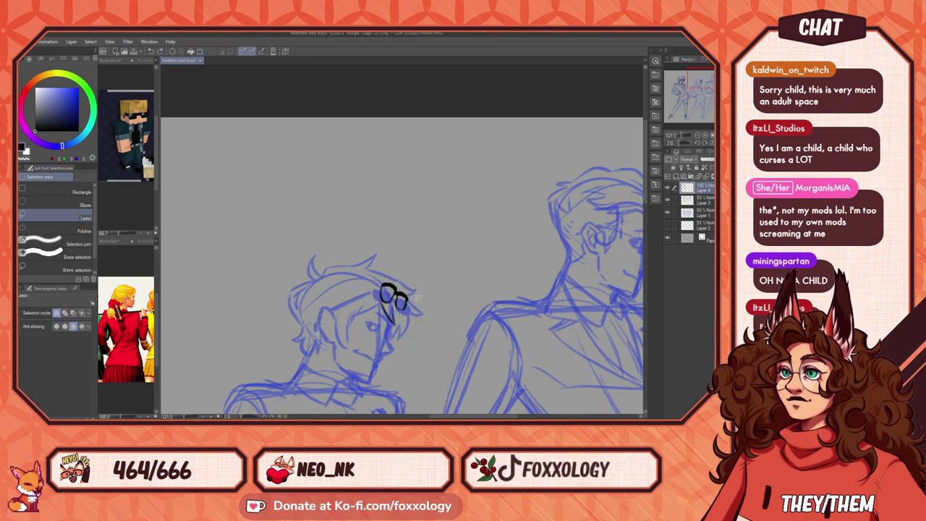
pyautogui.hotkey('ctrl', 'z')
pyautogui.hotkey('ctrl', 'z')
pyautogui.hotkey('ctrl', 'z')
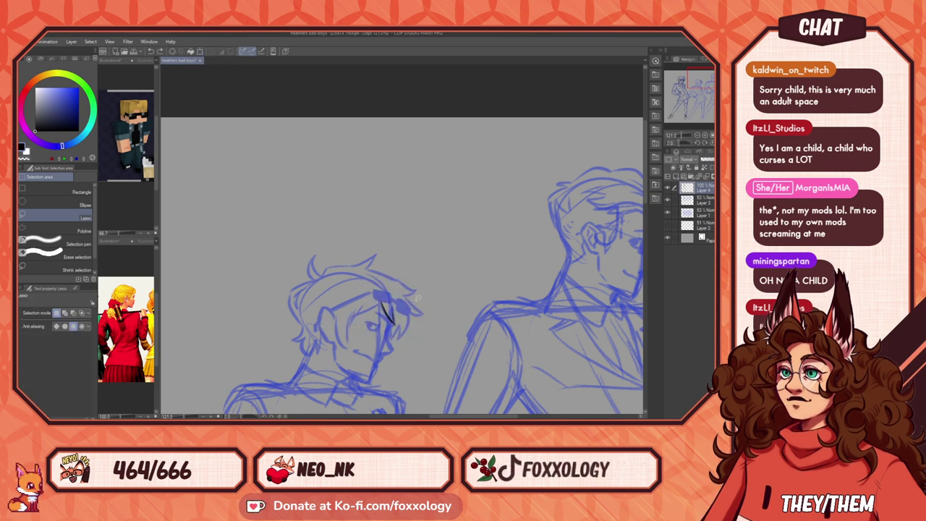
# Step: Add a new layer and ink a large front-view pair of glasses with two lenses and a bridge above the second figure's head
pyautogui.press('b')
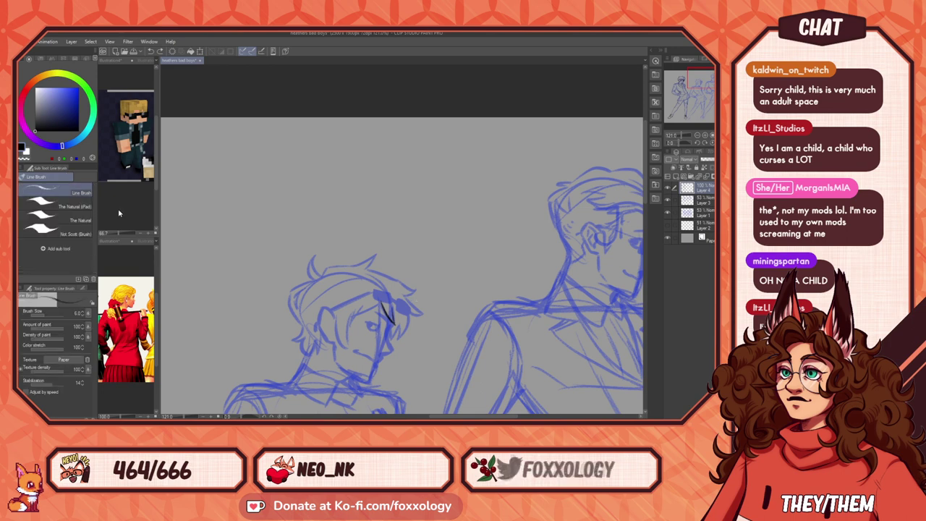
pyautogui.click(676, 176)
pyautogui.moveTo(338, 187)
pyautogui.mouseDown()
pyautogui.moveTo(310, 194)
pyautogui.moveTo(317, 222)
pyautogui.moveTo(339, 233)
pyautogui.moveTo(362, 217)
pyautogui.moveTo(364, 196)
pyautogui.moveTo(375, 204)
pyautogui.moveTo(389, 191)
pyautogui.moveTo(424, 192)
pyautogui.moveTo(416, 229)
pyautogui.moveTo(383, 231)
pyautogui.mouseUp()
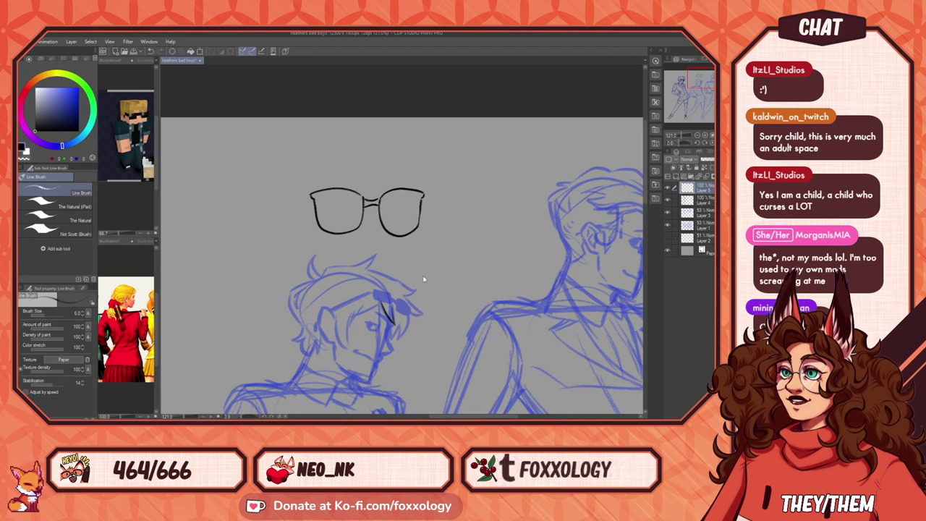
# Step: Scale the front-view glasses down, narrow and rotate them, and place them on the second figure's hair above the forehead
pyautogui.hotkey('ctrl', 't')
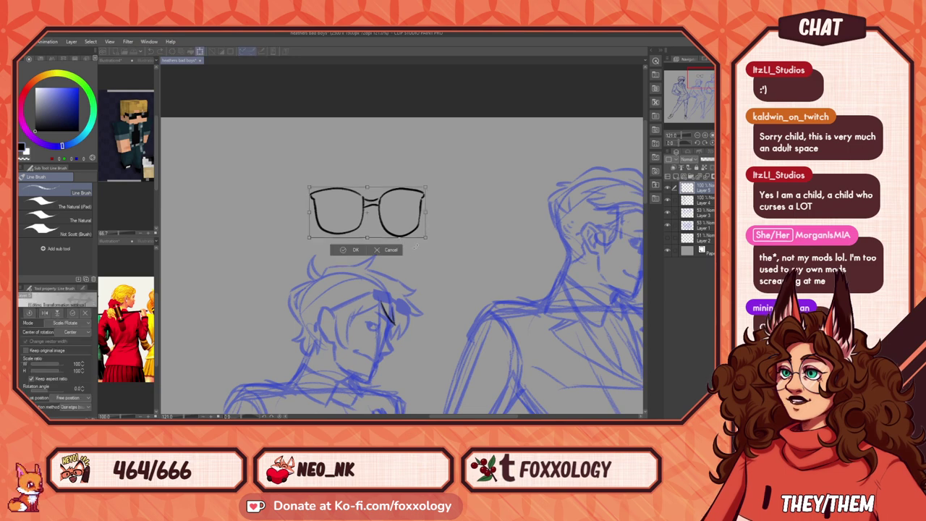
pyautogui.moveTo(425, 212); pyautogui.dragTo(373, 178)
pyautogui.moveTo(381, 225); pyautogui.dragTo(375, 214)
pyautogui.moveTo(372, 182); pyautogui.dragTo(360, 176)
pyautogui.moveTo(327, 250); pyautogui.dragTo(394, 282)
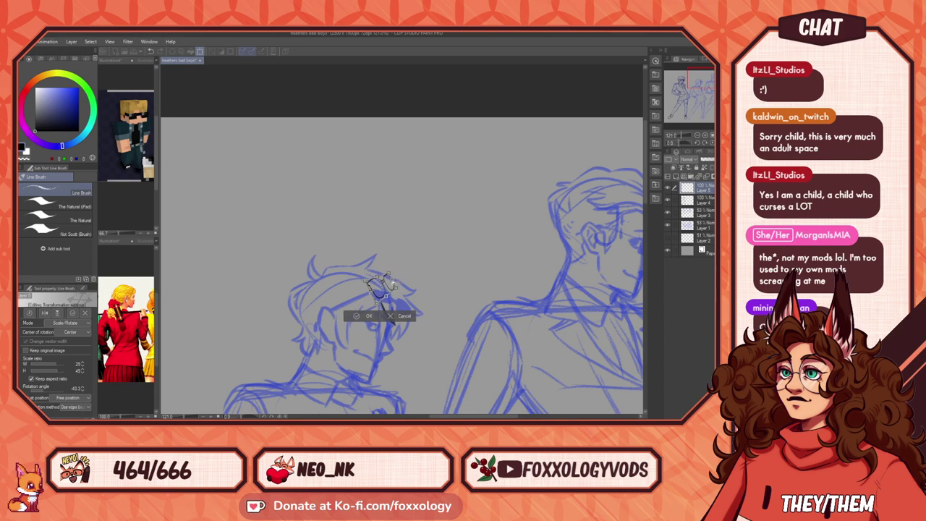
pyautogui.moveTo(365, 281); pyautogui.dragTo(375, 307)
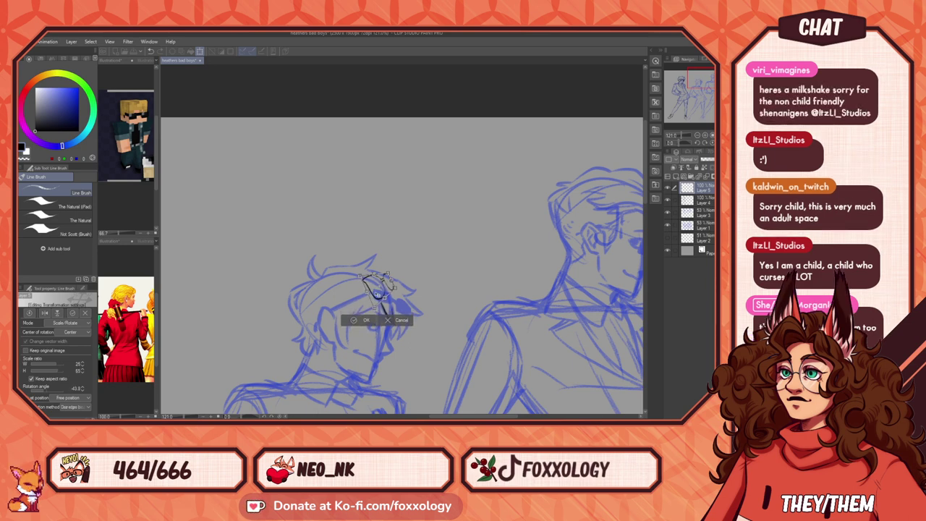
pyautogui.moveTo(391, 281); pyautogui.dragTo(396, 282)
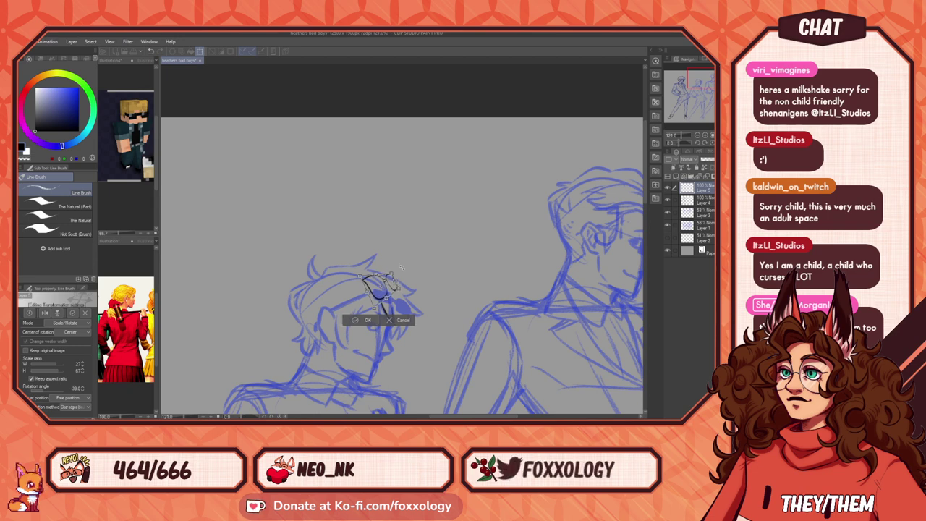
pyautogui.press('Return')
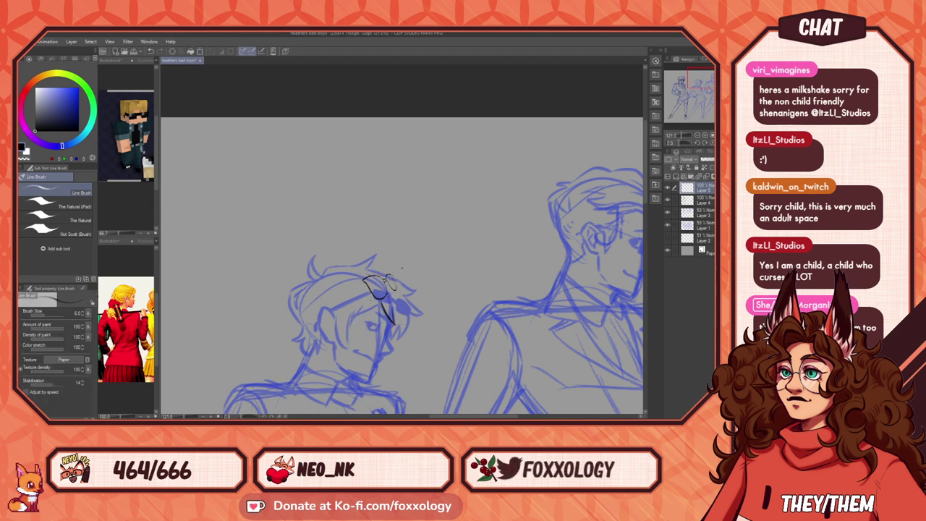
# Step: Lower the glasses layer's opacity to 43% and ink the sunglasses lenses over it on Layer 4, replacing the earlier stroke there
pyautogui.click(703, 202)
pyautogui.click(705, 189)
pyautogui.click(709, 160)
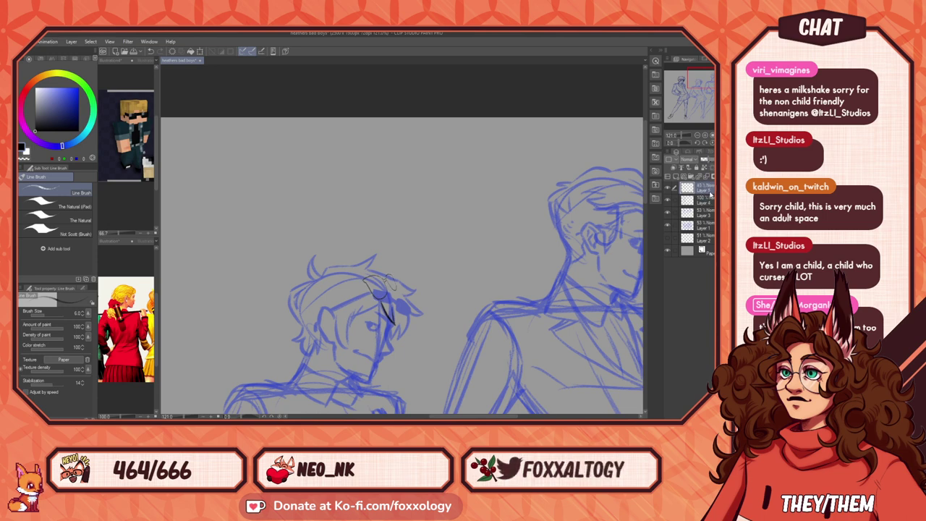
pyautogui.click(706, 204)
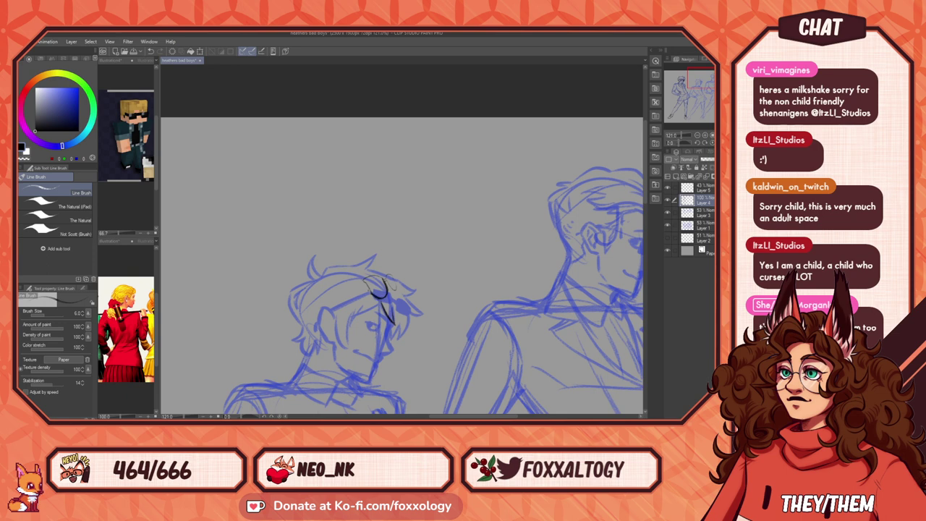
pyautogui.hotkey('ctrl', 'z')
pyautogui.moveTo(388, 290)
pyautogui.mouseDown()
pyautogui.moveTo(371, 291)
pyautogui.moveTo(386, 277)
pyautogui.mouseUp()
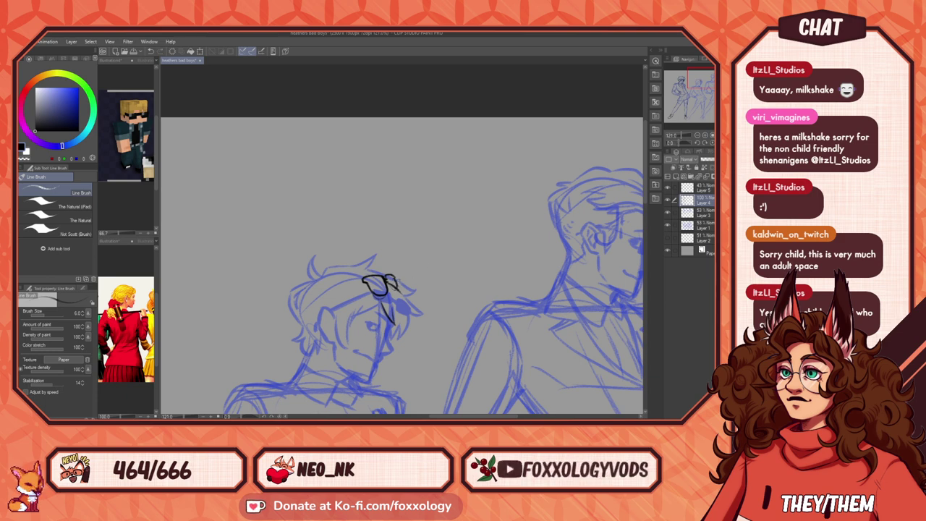
# Step: Ink the second figure's pointed front hair tufts beside the sunglasses and the outline with a curl along the head's crown
pyautogui.moveTo(403, 285)
pyautogui.mouseDown()
pyautogui.moveTo(418, 291)
pyautogui.moveTo(411, 305)
pyautogui.moveTo(421, 313)
pyautogui.moveTo(403, 337)
pyautogui.mouseUp()
pyautogui.hotkey('ctrl', 'z')
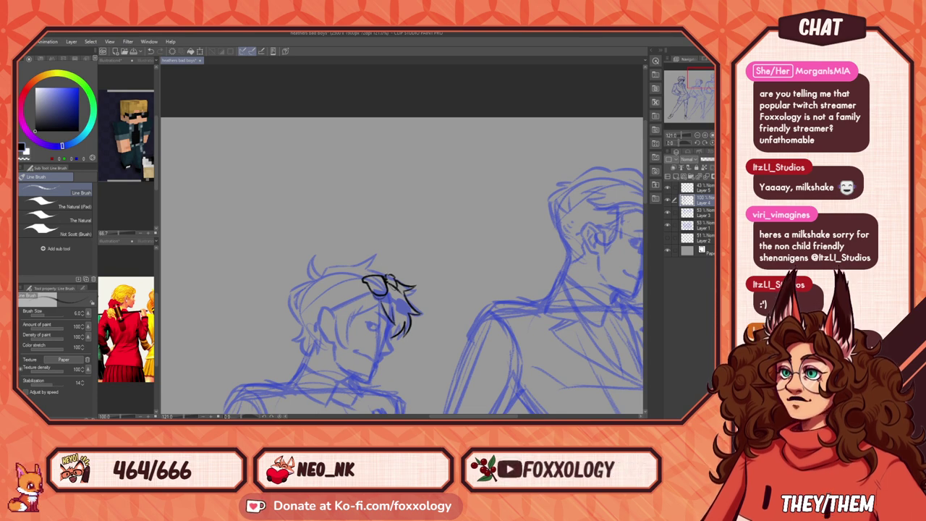
pyautogui.moveTo(375, 270)
pyautogui.mouseDown()
pyautogui.moveTo(389, 274)
pyautogui.moveTo(374, 258)
pyautogui.mouseUp()
pyautogui.moveTo(321, 275); pyautogui.dragTo(360, 262)
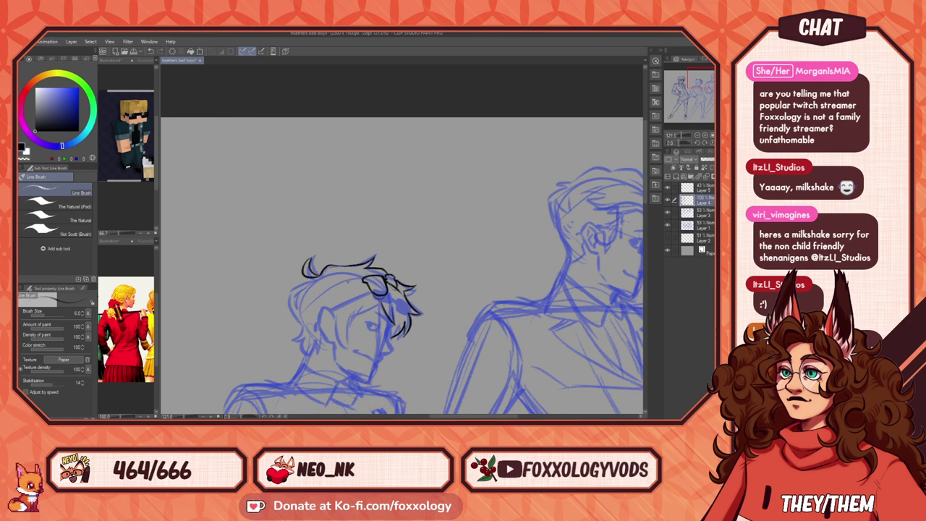
# Step: Redo the sunglasses arm running back from the lens and ink the hair strands around it and down beside the cheek
pyautogui.moveTo(486, 288)
pyautogui.mouseDown()
pyautogui.moveTo(399, 271)
pyautogui.moveTo(509, 270)
pyautogui.moveTo(491, 225)
pyautogui.moveTo(512, 211)
pyautogui.moveTo(456, 227)
pyautogui.mouseUp()
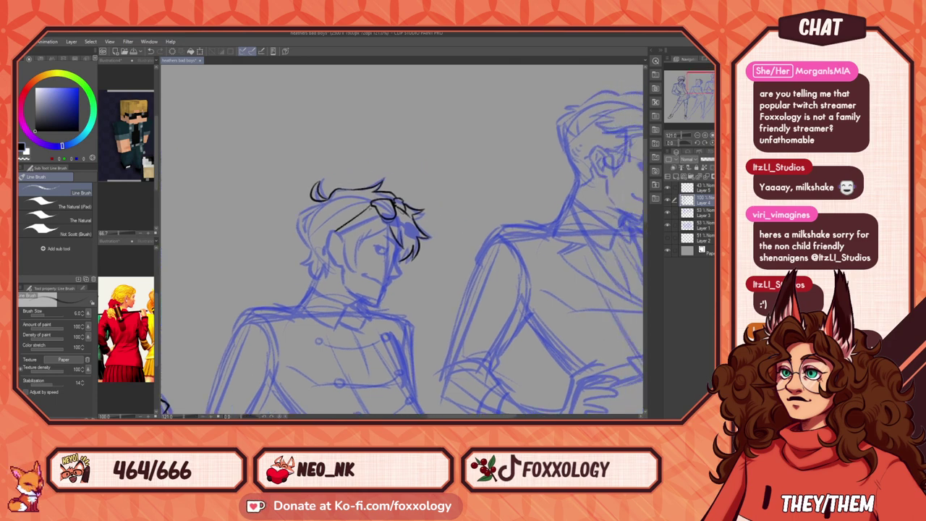
pyautogui.hotkey('ctrl', 'z')
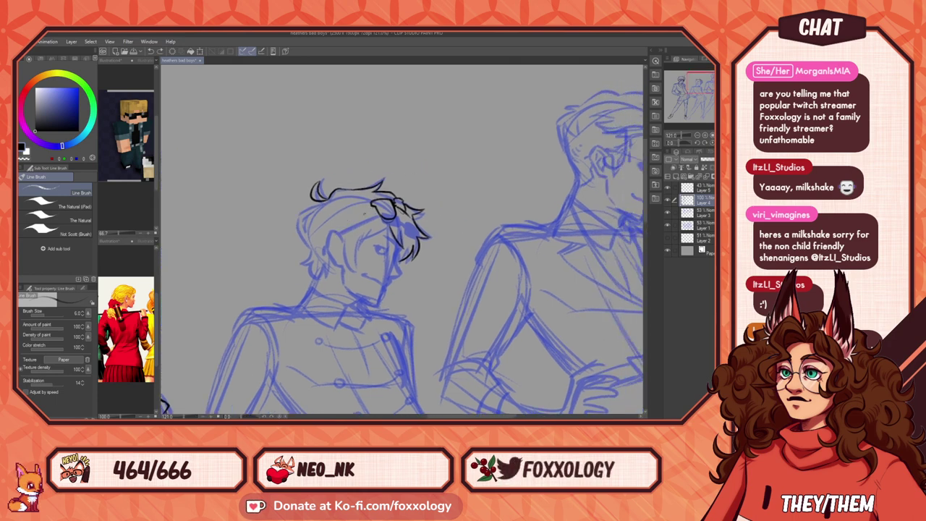
pyautogui.moveTo(336, 217)
pyautogui.mouseDown()
pyautogui.moveTo(354, 222)
pyautogui.moveTo(365, 208)
pyautogui.mouseUp()
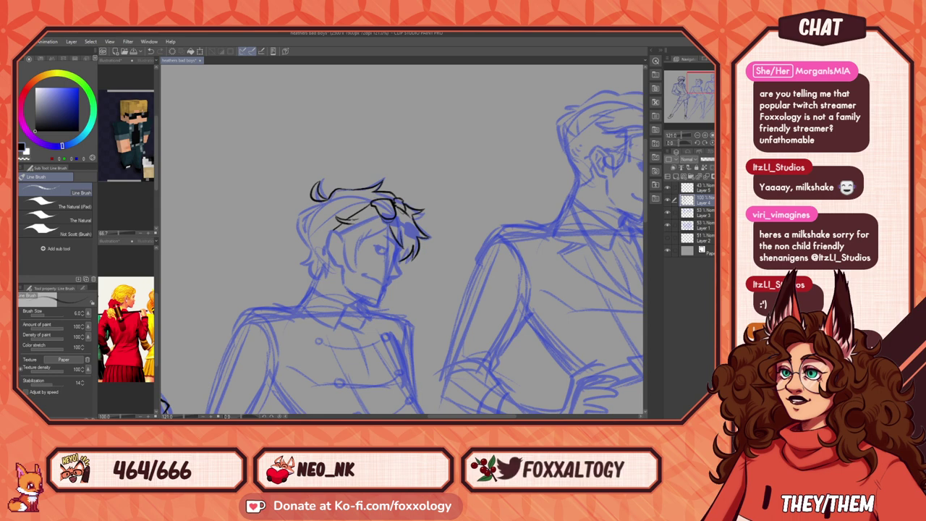
pyautogui.moveTo(351, 221); pyautogui.dragTo(373, 205)
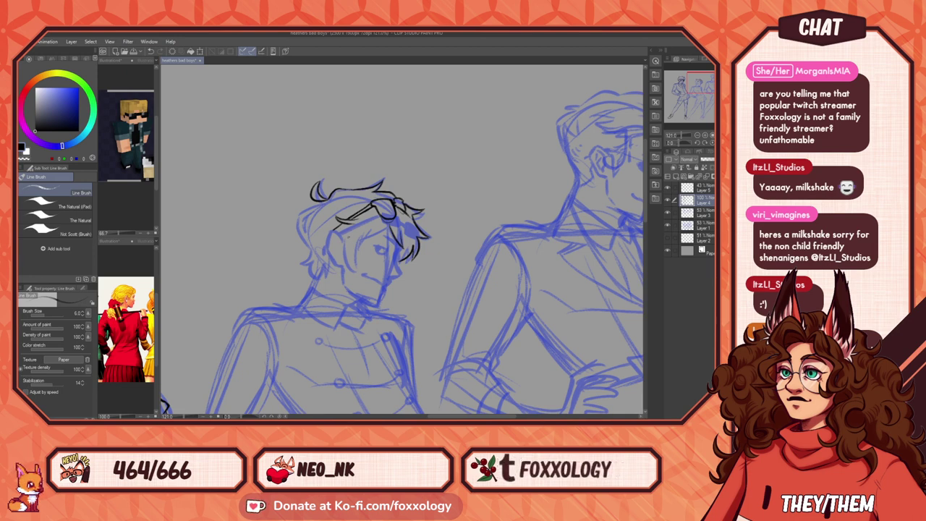
pyautogui.moveTo(341, 234); pyautogui.dragTo(352, 274)
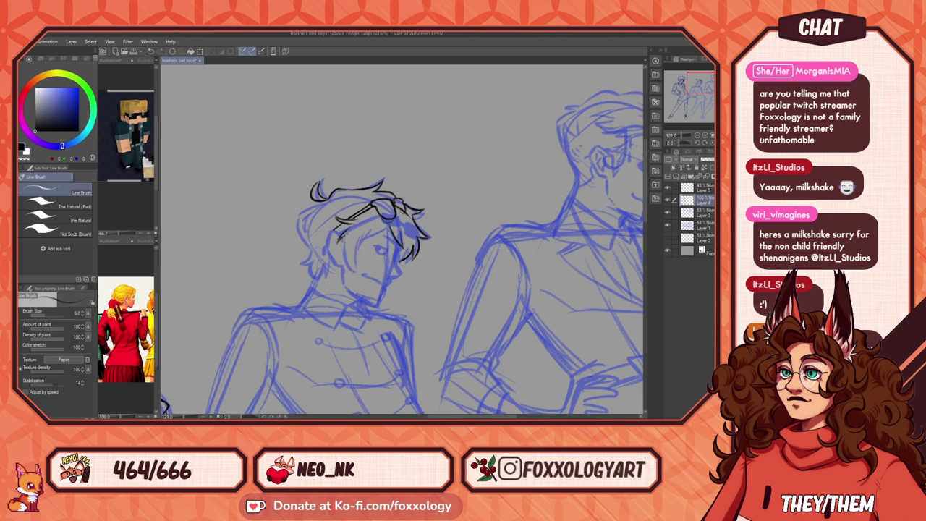
pyautogui.moveTo(355, 245); pyautogui.dragTo(352, 272)
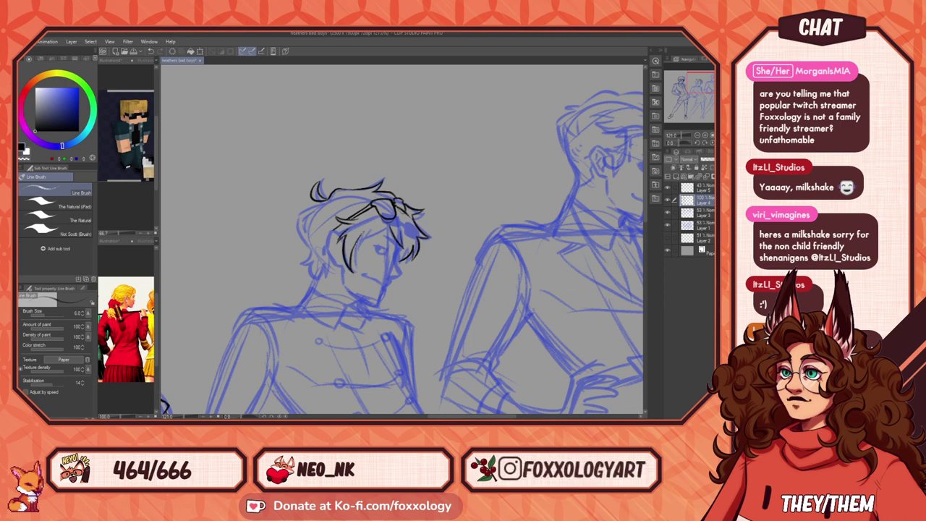
# Step: Ink the second figure's ear with its inner lines and the start of the jaw below it, redoing the jaw stroke once
pyautogui.moveTo(404, 248); pyautogui.dragTo(377, 251)
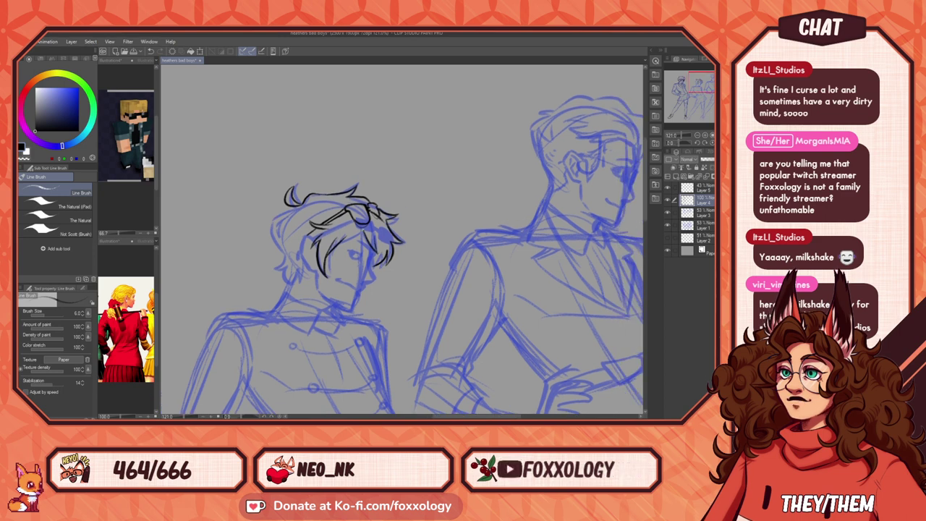
pyautogui.moveTo(433, 261)
pyautogui.mouseDown()
pyautogui.moveTo(442, 297)
pyautogui.moveTo(503, 293)
pyautogui.mouseUp()
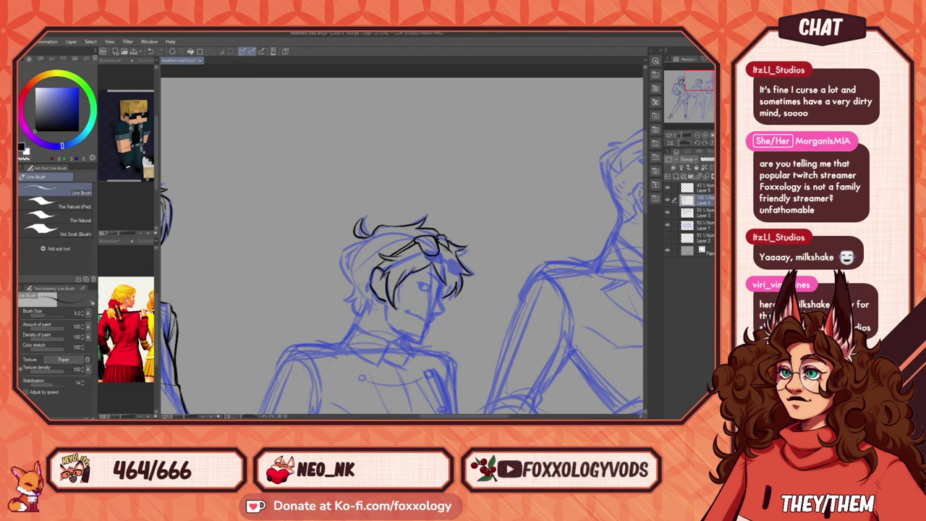
pyautogui.moveTo(474, 300); pyautogui.dragTo(402, 268)
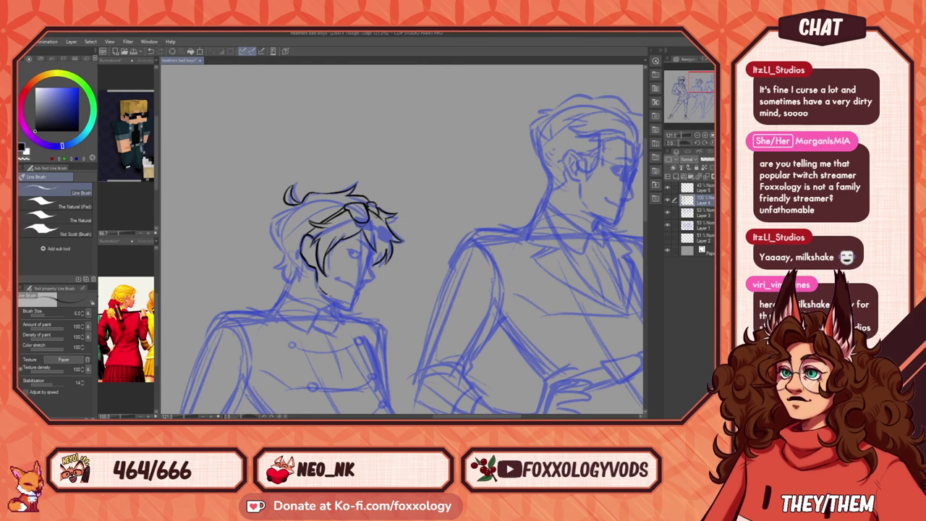
pyautogui.hotkey('ctrl', 'z')
pyautogui.moveTo(361, 275); pyautogui.dragTo(373, 315)
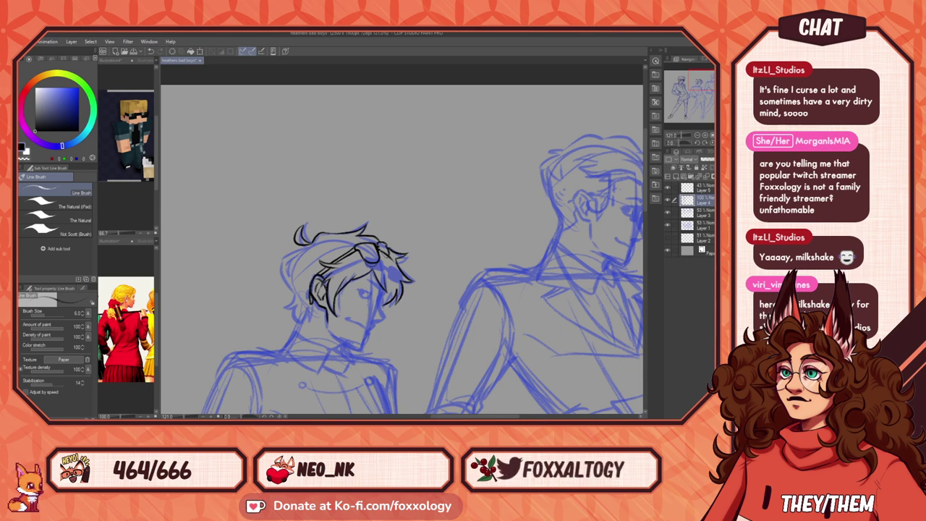
# Step: Undo the first profile stroke, then ink the second figure's eye and a thick eyebrow in close-up
pyautogui.moveTo(480, 318); pyautogui.dragTo(431, 285)
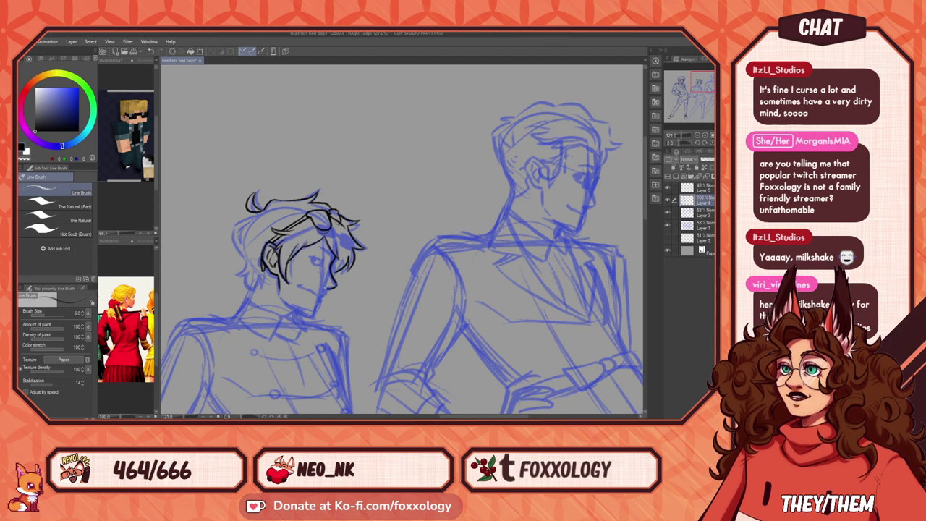
pyautogui.hotkey('ctrl', 'z')
pyautogui.click(713, 136)
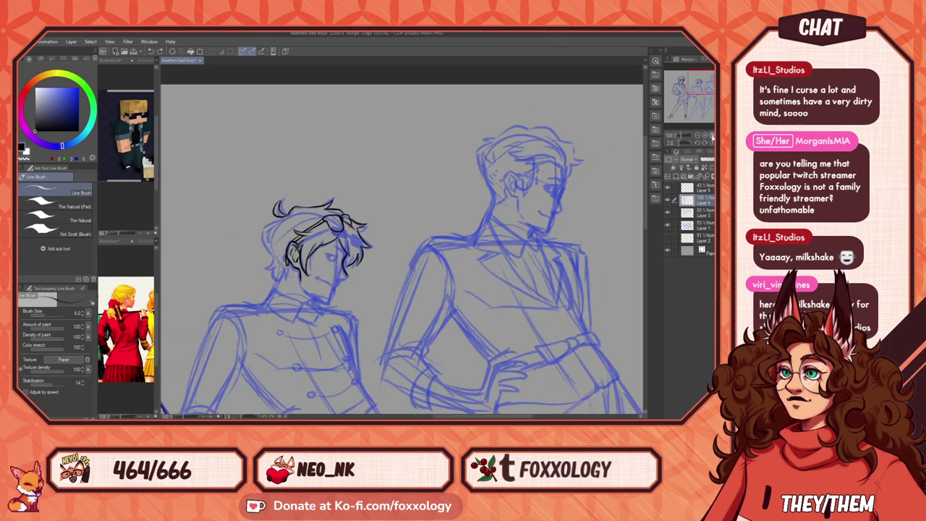
pyautogui.click(707, 136)
pyautogui.moveTo(347, 290); pyautogui.dragTo(439, 289)
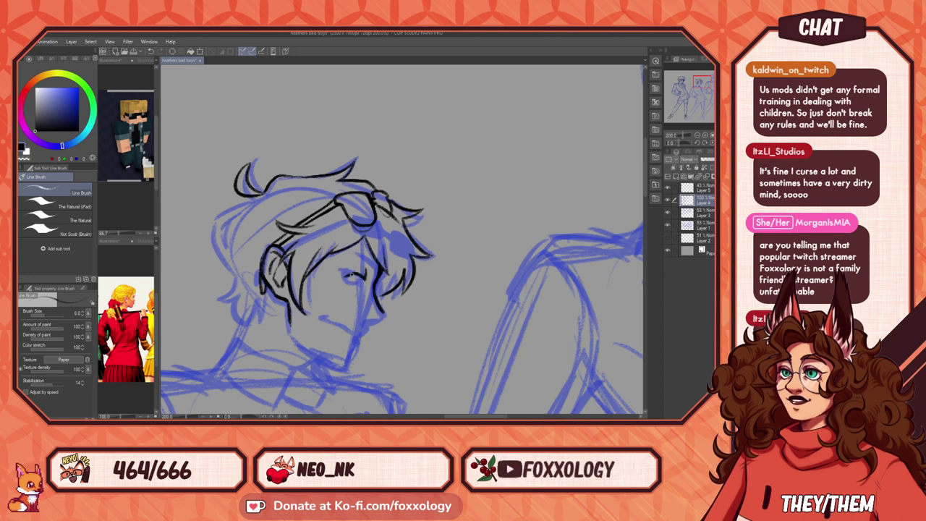
pyautogui.hotkey('ctrl', 'z')
pyautogui.moveTo(347, 278)
pyautogui.mouseDown()
pyautogui.moveTo(367, 279)
pyautogui.moveTo(343, 276)
pyautogui.mouseUp()
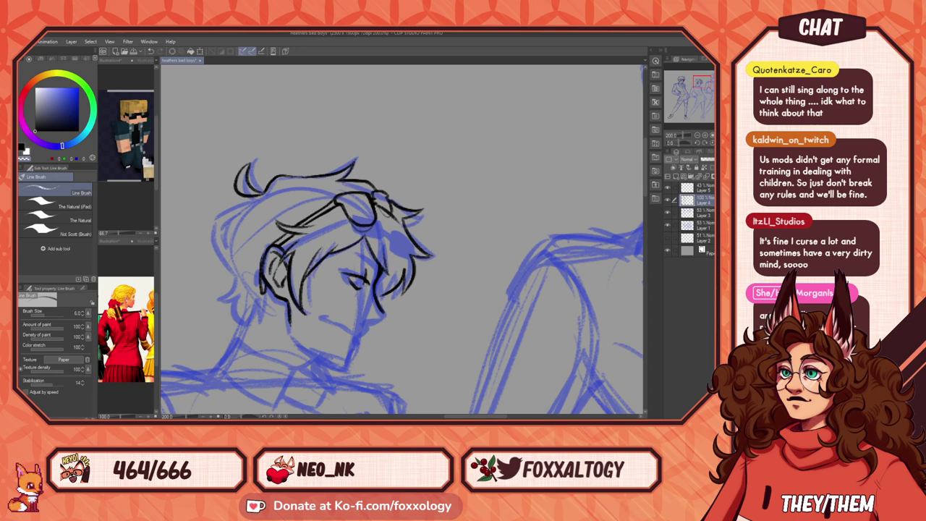
pyautogui.press('x')
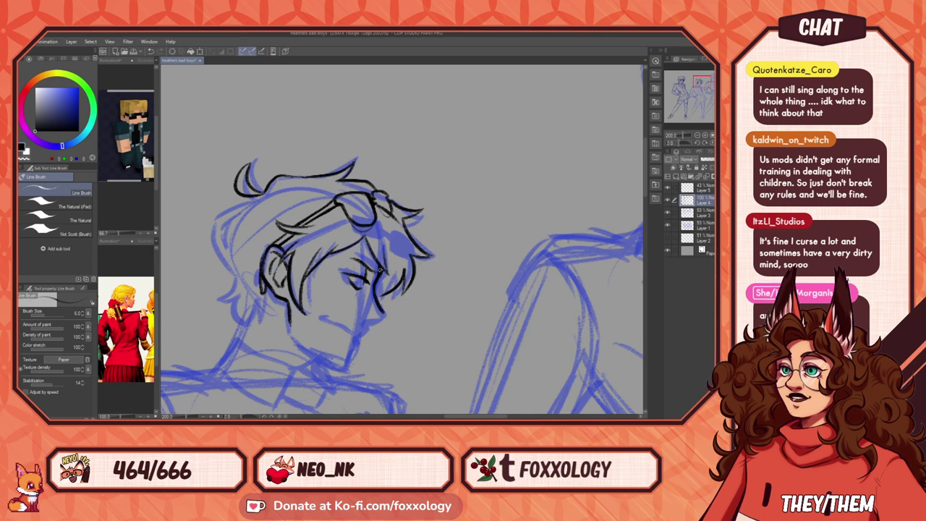
pyautogui.moveTo(374, 279); pyautogui.dragTo(380, 271)
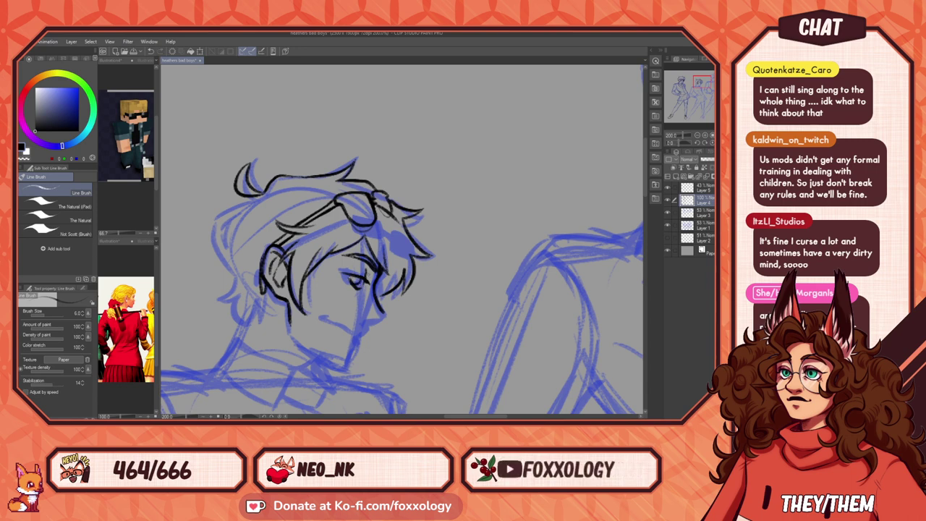
# Step: Ink the nose, hide the detailed sketch on Layer 3, and ink the smirking mouth and lips, undoing the first chin stroke
pyautogui.moveTo(384, 314); pyautogui.dragTo(370, 321)
pyautogui.click(667, 214)
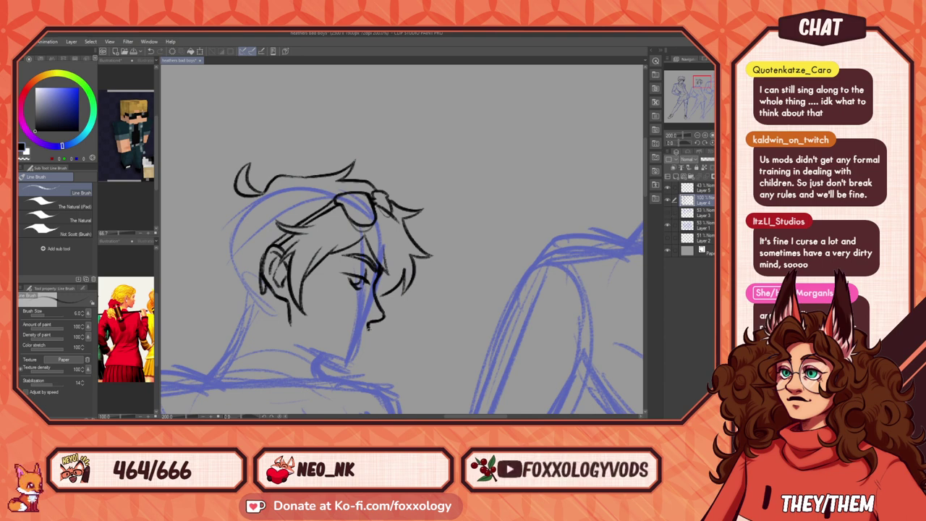
pyautogui.moveTo(367, 334); pyautogui.dragTo(345, 326)
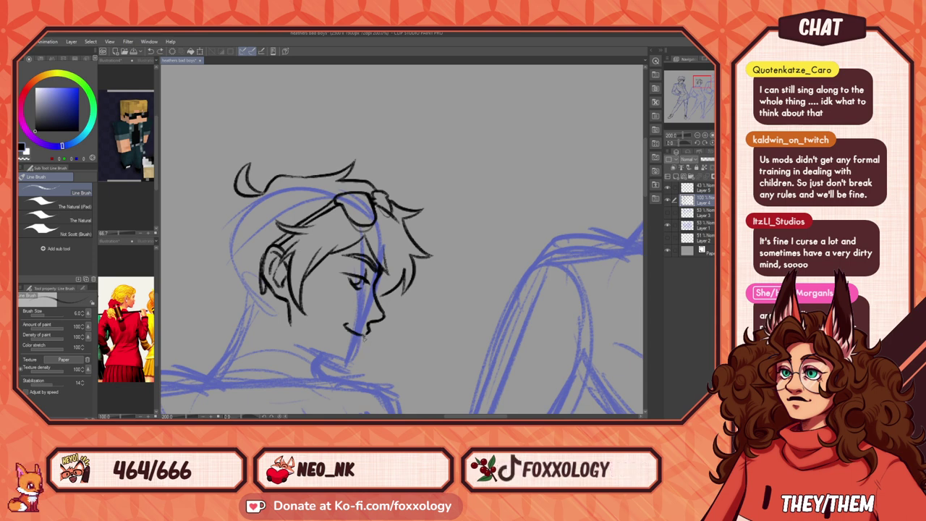
pyautogui.moveTo(364, 337); pyautogui.dragTo(351, 368)
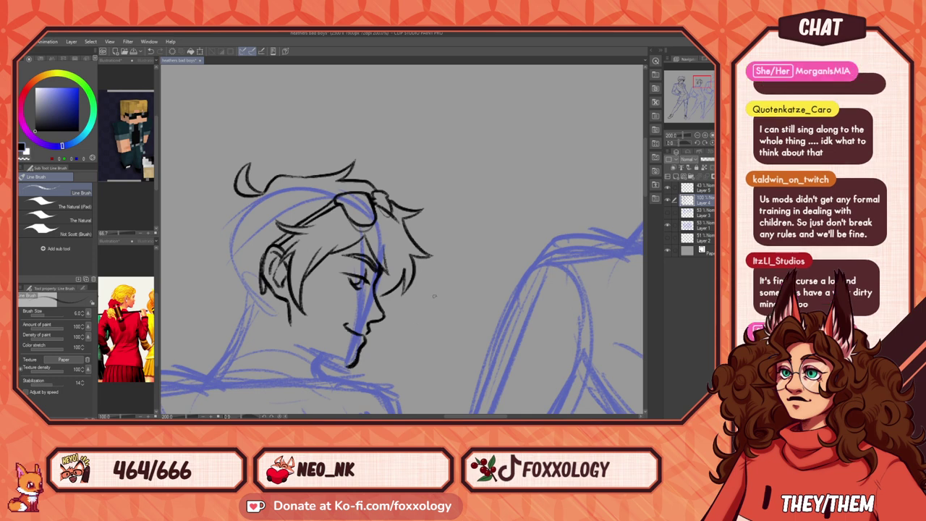
pyautogui.hotkey('ctrl', 'z')
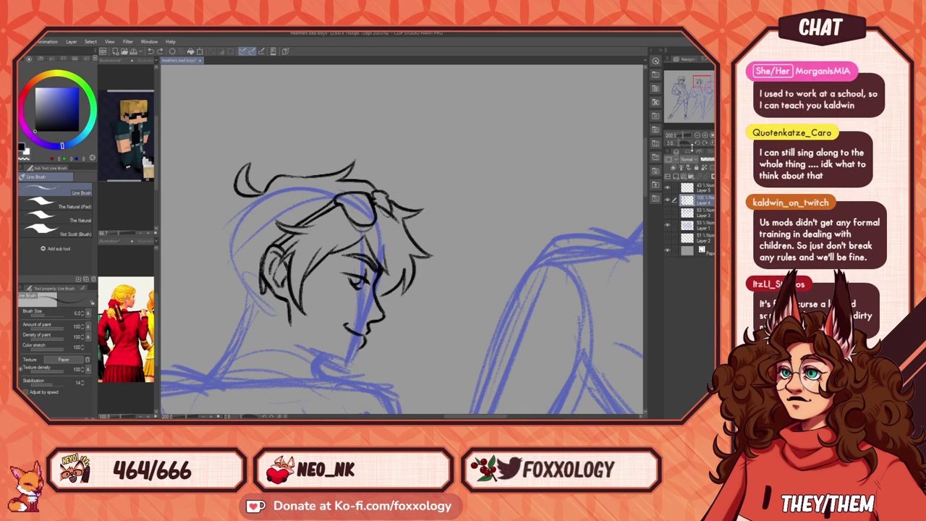
# Step: Rotate the canvas view to -20 degrees and ink the second figure's chin and the underside of the jaw
pyautogui.press('-')
pyautogui.press('-')
pyautogui.press('-')
pyautogui.press('-')
pyautogui.moveTo(502, 283); pyautogui.dragTo(451, 174)
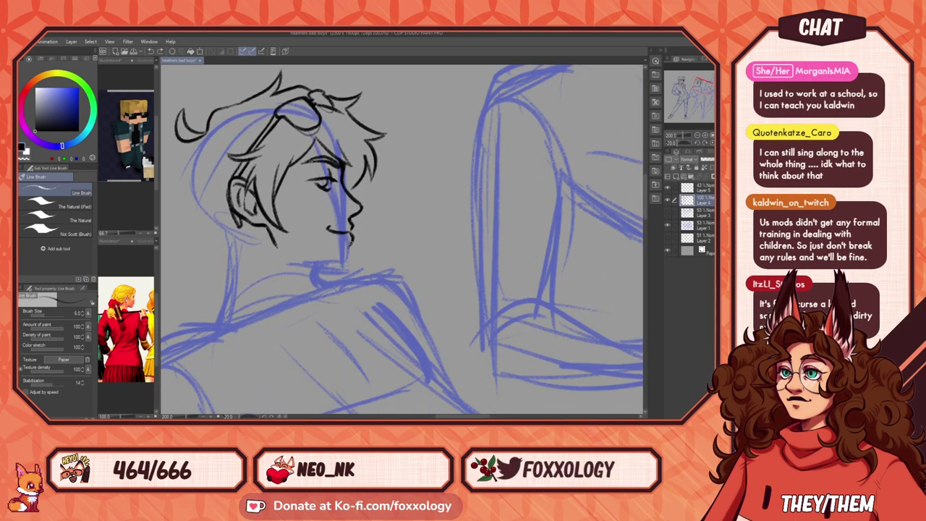
pyautogui.moveTo(354, 239); pyautogui.dragTo(350, 246)
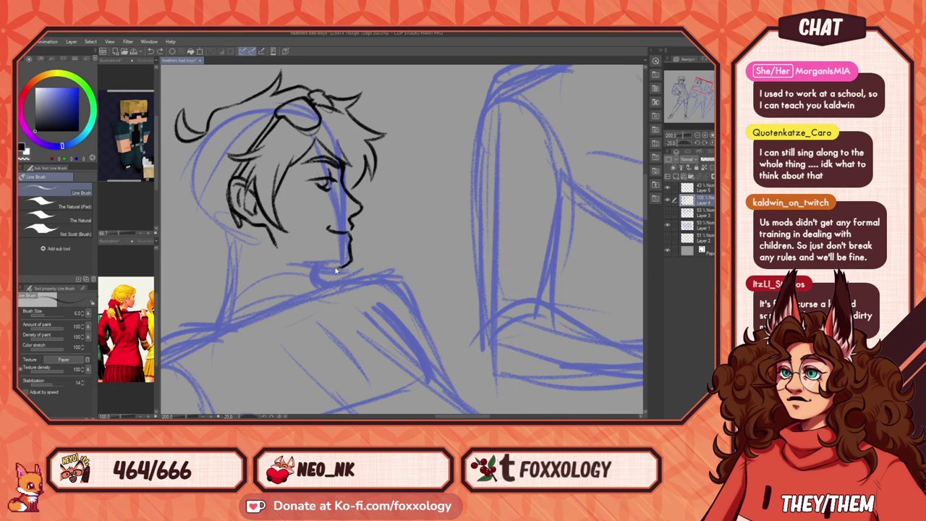
pyautogui.moveTo(340, 273); pyautogui.dragTo(322, 265)
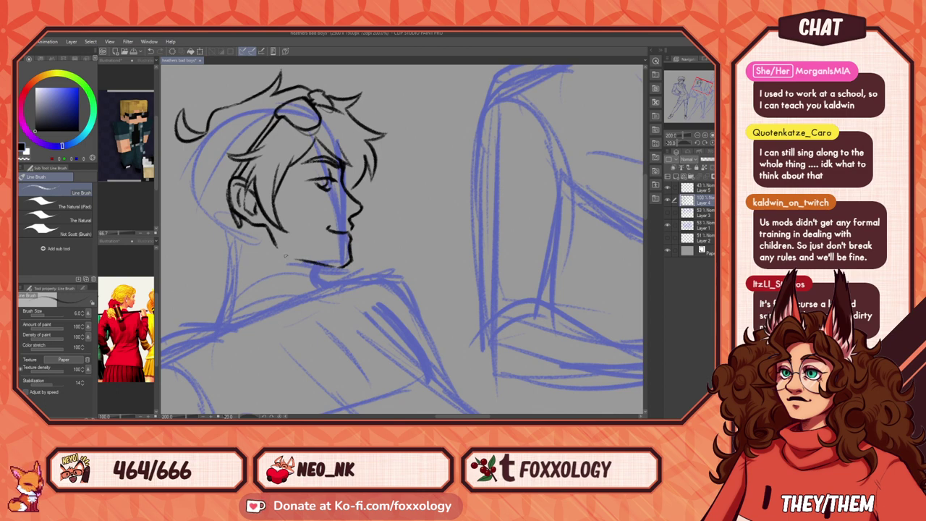
# Step: Join the second figure's jaw line up toward the ear and ink a short neck line under the chin
pyautogui.moveTo(413, 274); pyautogui.dragTo(426, 310)
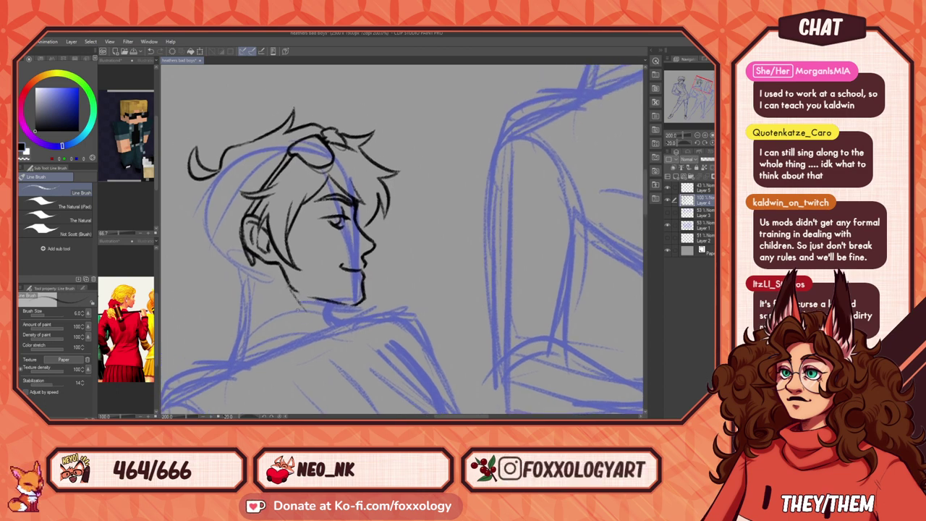
pyautogui.moveTo(334, 306); pyautogui.dragTo(326, 323)
pyautogui.moveTo(388, 288); pyautogui.dragTo(373, 332)
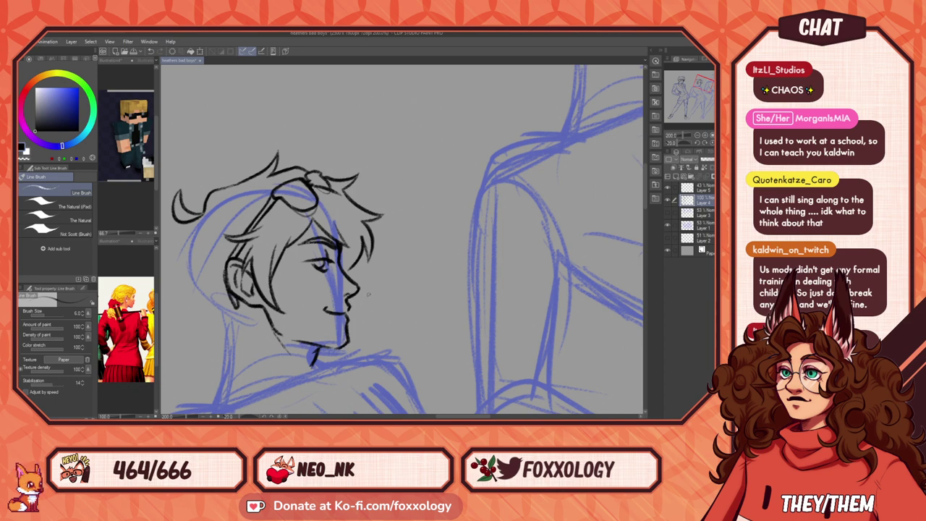
# Step: Merge the line art on Layer 5 down into Layer 4
pyautogui.moveTo(380, 294); pyautogui.dragTo(369, 305)
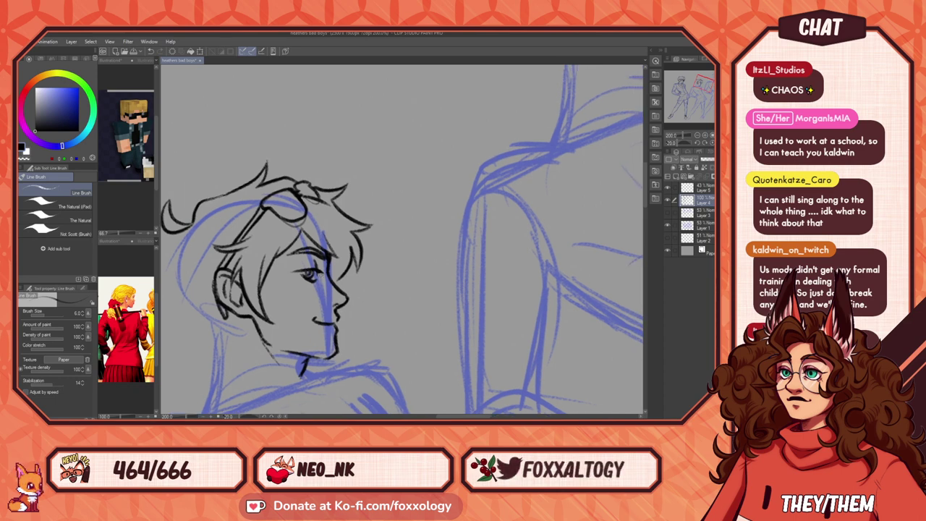
pyautogui.moveTo(312, 274); pyautogui.dragTo(307, 273)
pyautogui.moveTo(356, 347); pyautogui.dragTo(384, 348)
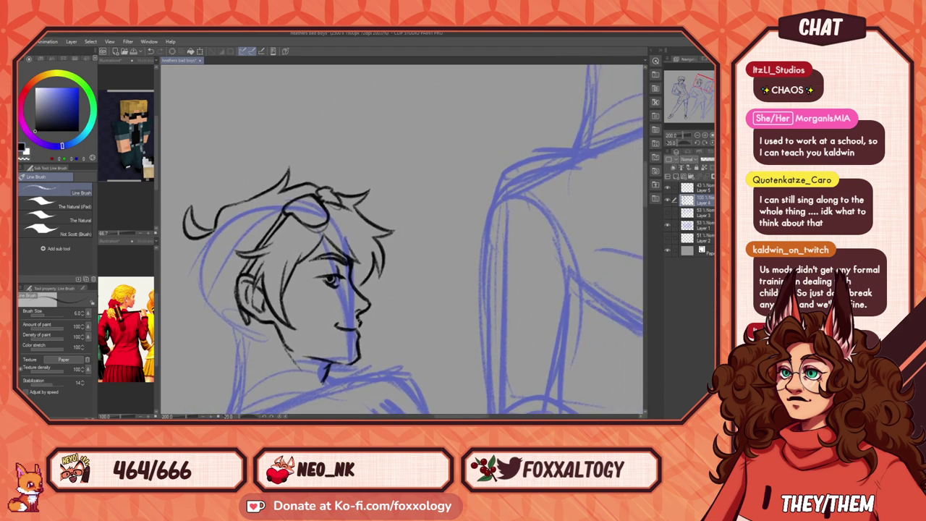
pyautogui.moveTo(380, 291); pyautogui.dragTo(385, 303)
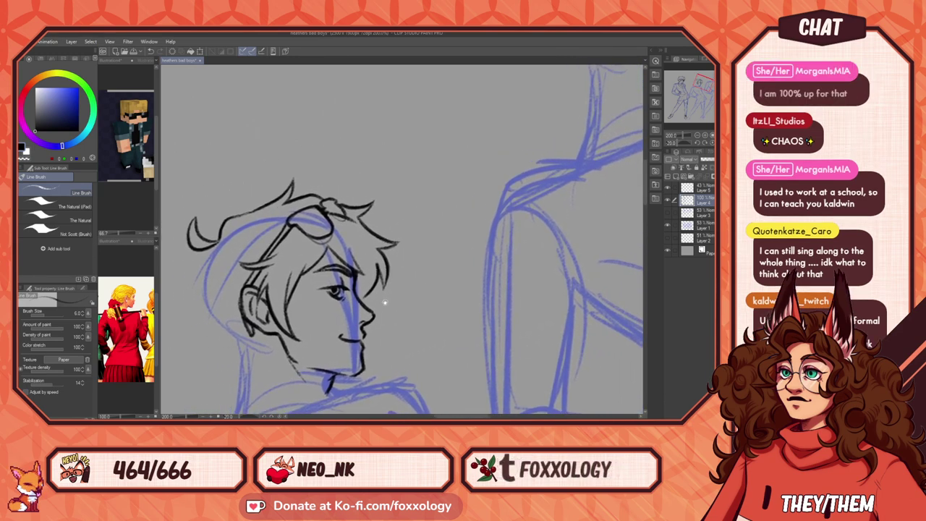
pyautogui.click(684, 191)
pyautogui.hotkey('ctrl', 'e')
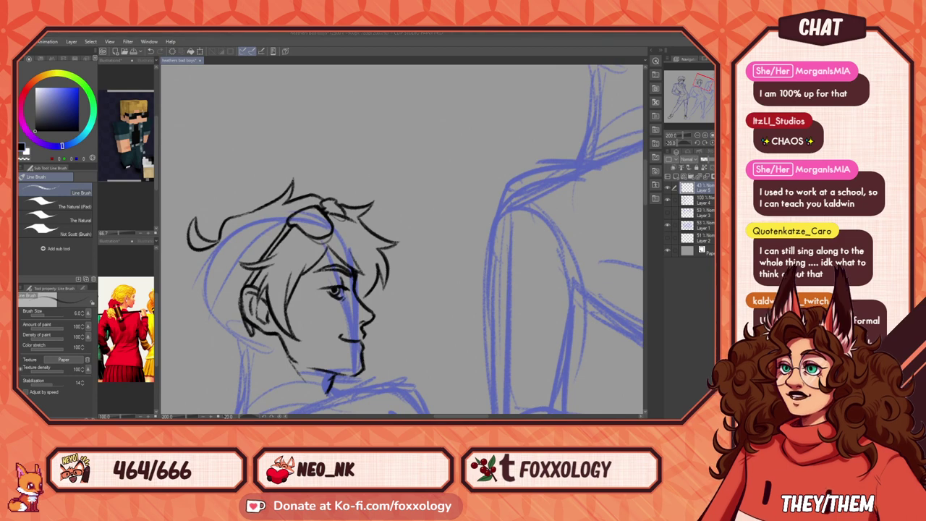
# Step: Ink the back of the second figure's hair from the crown to spiky tufts at the nape, undoing the first stroke
pyautogui.moveTo(366, 249)
pyautogui.mouseDown()
pyautogui.moveTo(405, 255)
pyautogui.moveTo(391, 262)
pyautogui.moveTo(395, 278)
pyautogui.mouseUp()
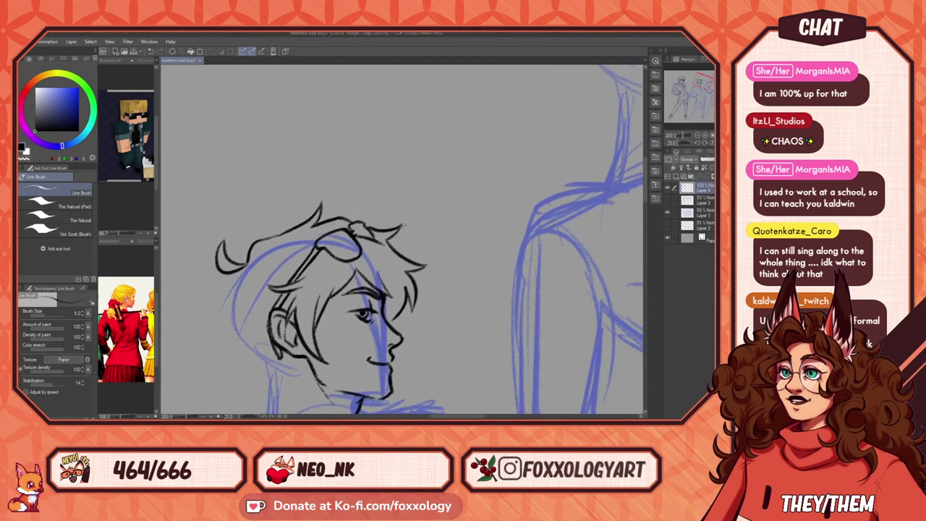
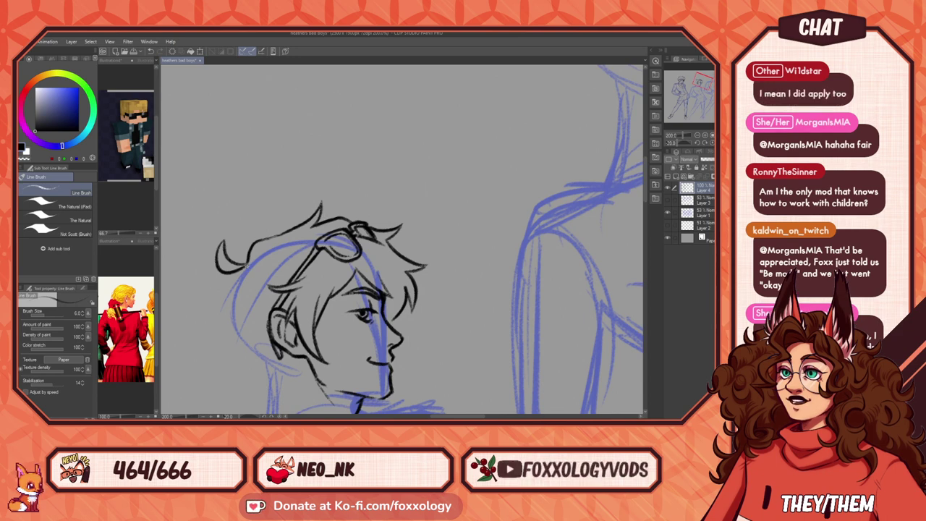
pyautogui.moveTo(233, 288); pyautogui.dragTo(233, 335)
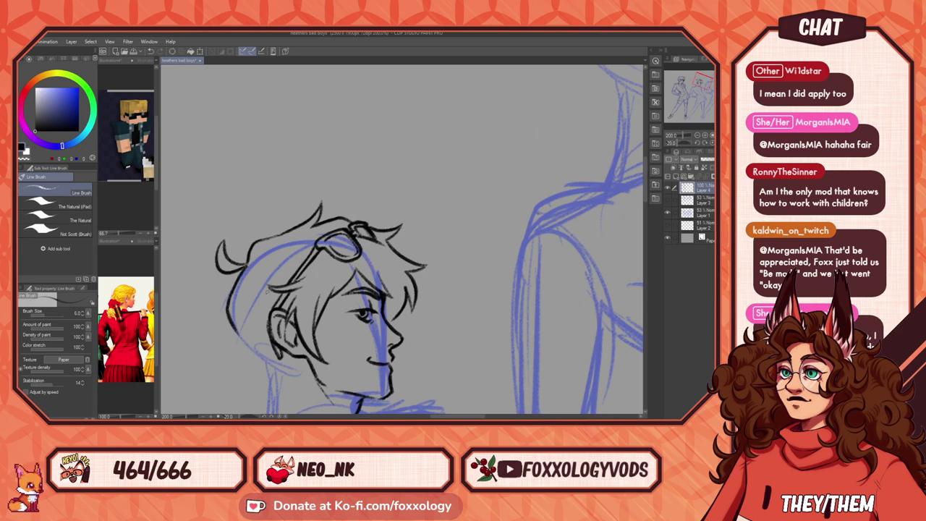
pyautogui.moveTo(398, 316)
pyautogui.mouseDown()
pyautogui.moveTo(480, 264)
pyautogui.moveTo(417, 236)
pyautogui.mouseUp()
pyautogui.hotkey('ctrl', 'z')
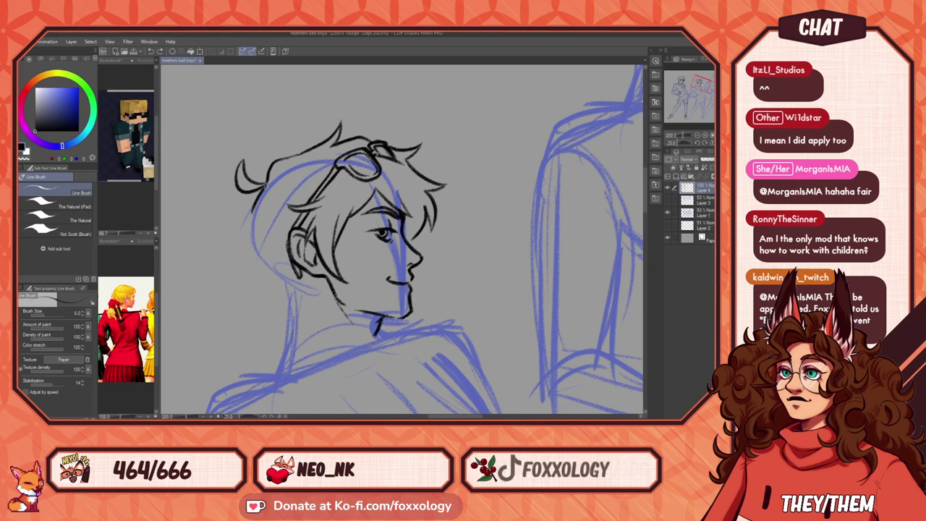
pyautogui.moveTo(264, 186)
pyautogui.mouseDown()
pyautogui.moveTo(241, 216)
pyautogui.moveTo(260, 258)
pyautogui.moveTo(255, 251)
pyautogui.moveTo(245, 270)
pyautogui.moveTo(260, 270)
pyautogui.moveTo(284, 296)
pyautogui.moveTo(320, 301)
pyautogui.mouseUp()
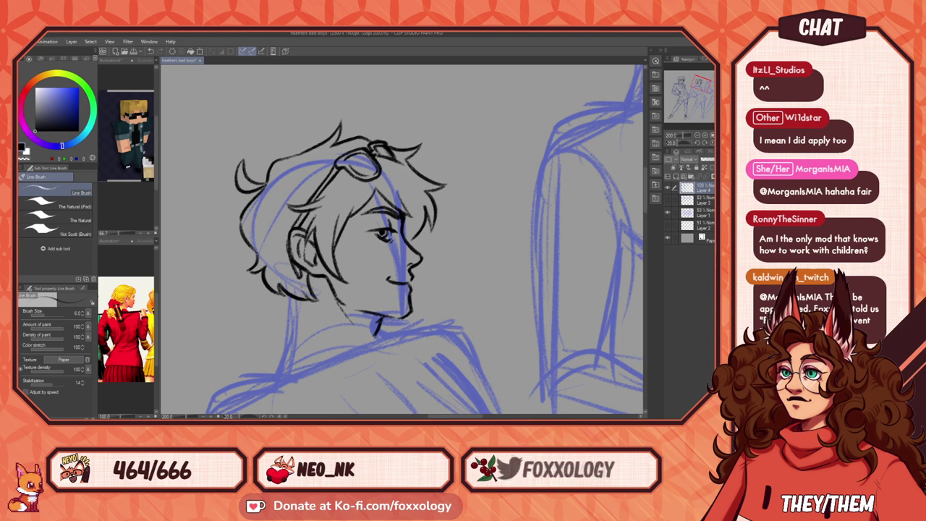
pyautogui.moveTo(497, 276)
pyautogui.mouseDown()
pyautogui.moveTo(445, 345)
pyautogui.moveTo(455, 353)
pyautogui.mouseUp()
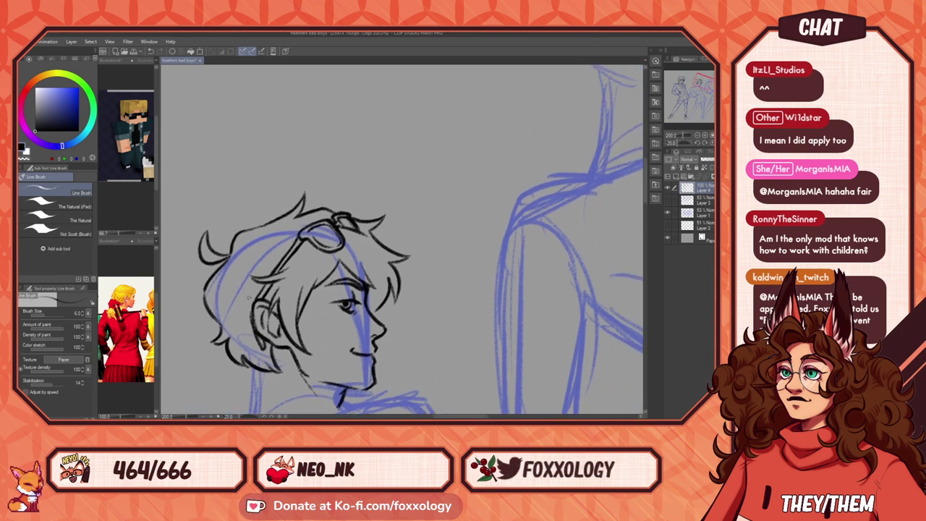
pyautogui.moveTo(250, 296); pyautogui.dragTo(232, 312)
pyautogui.moveTo(444, 303); pyautogui.dragTo(407, 275)
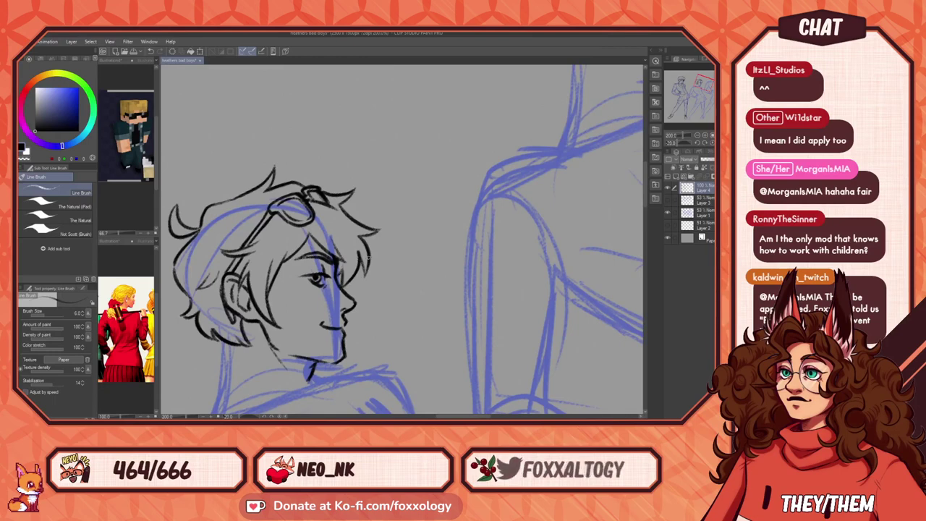
pyautogui.moveTo(366, 338); pyautogui.dragTo(436, 276)
# Step: Reset the canvas rotation to 0 degrees and fill the near lens of the second figure's sunglasses with black, leaving a narrow glint
pyautogui.click(712, 143)
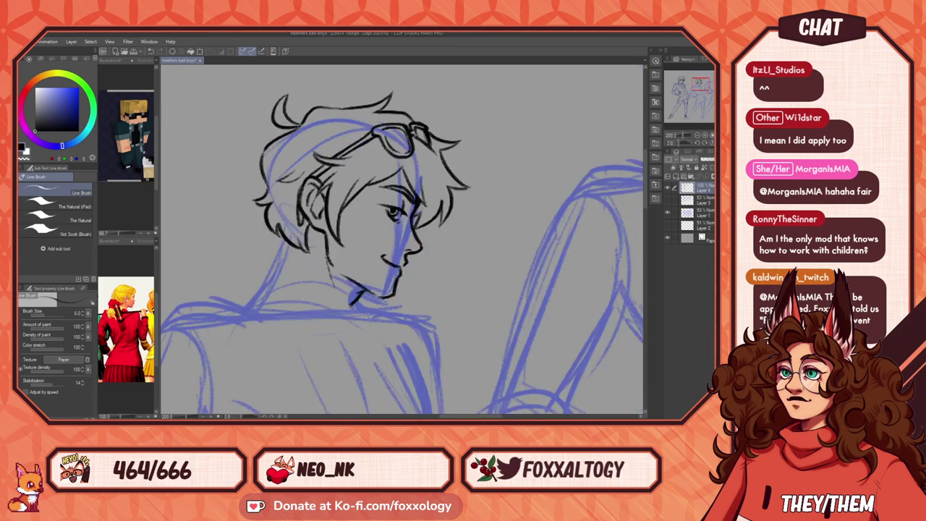
pyautogui.hotkey('ctrl', '0')
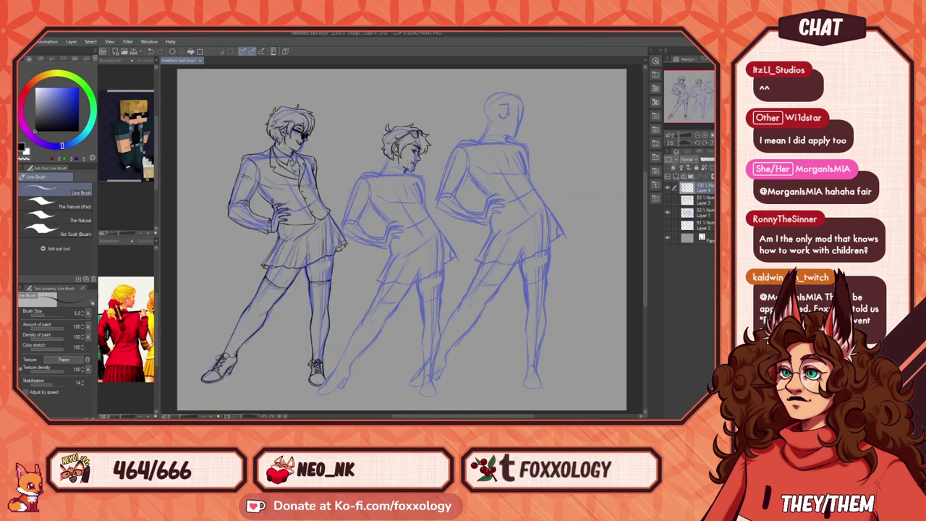
pyautogui.scroll(5, 424, 126)
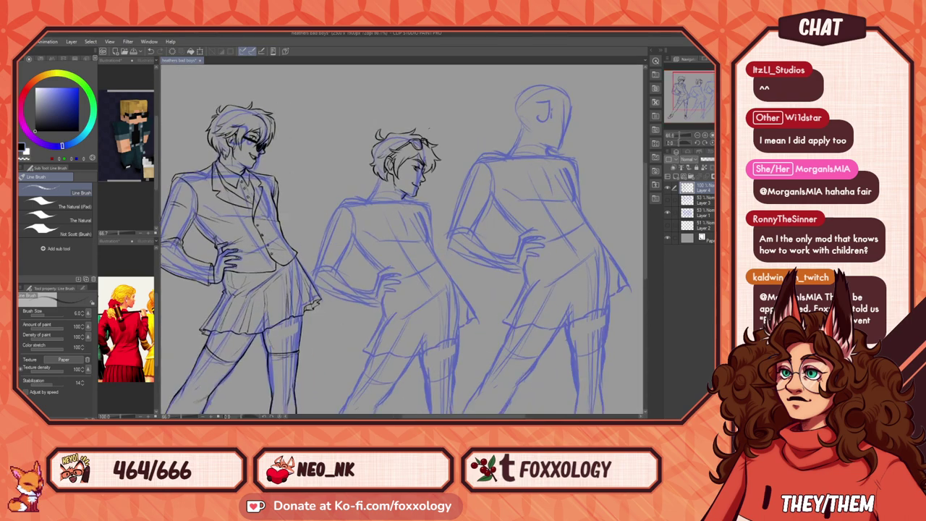
pyautogui.moveTo(409, 171); pyautogui.dragTo(412, 251)
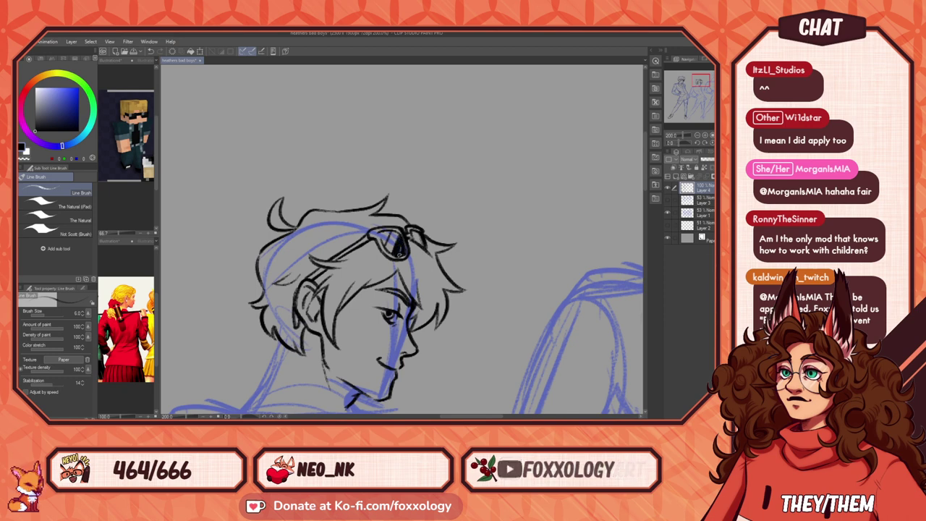
pyautogui.moveTo(407, 250)
pyautogui.mouseDown()
pyautogui.moveTo(405, 257)
pyautogui.moveTo(378, 243)
pyautogui.moveTo(382, 230)
pyautogui.moveTo(399, 231)
pyautogui.moveTo(383, 244)
pyautogui.moveTo(389, 236)
pyautogui.mouseUp()
pyautogui.moveTo(472, 243); pyautogui.dragTo(595, 253)
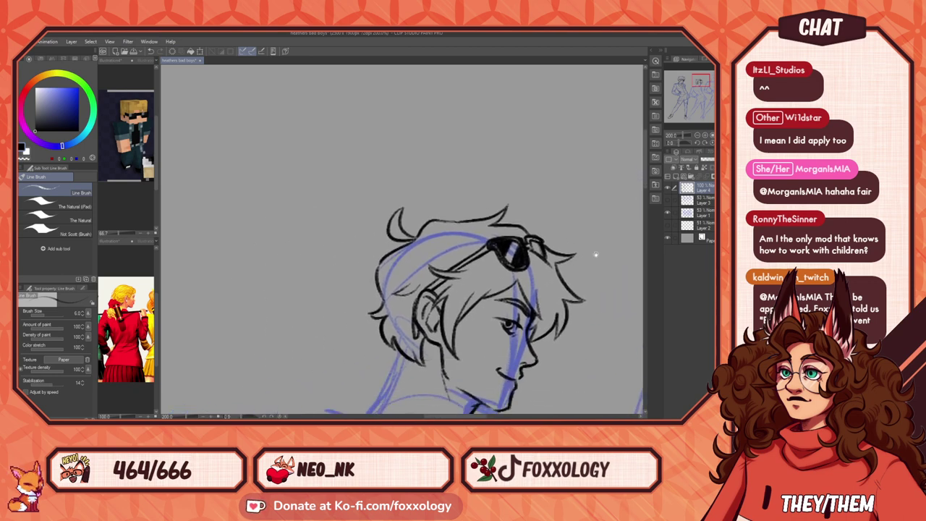
# Step: Show the detailed sketch on Layer 3 and ink the second figure's shirt collar with its pointed front flaps around the neck
pyautogui.moveTo(179, 360); pyautogui.dragTo(444, 393)
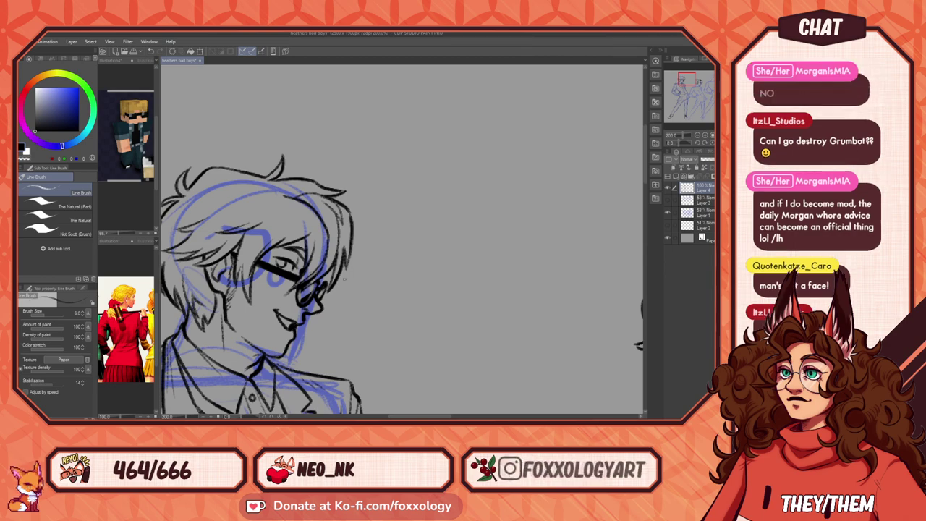
pyautogui.scroll(-1, 320, 306)
pyautogui.press('-')
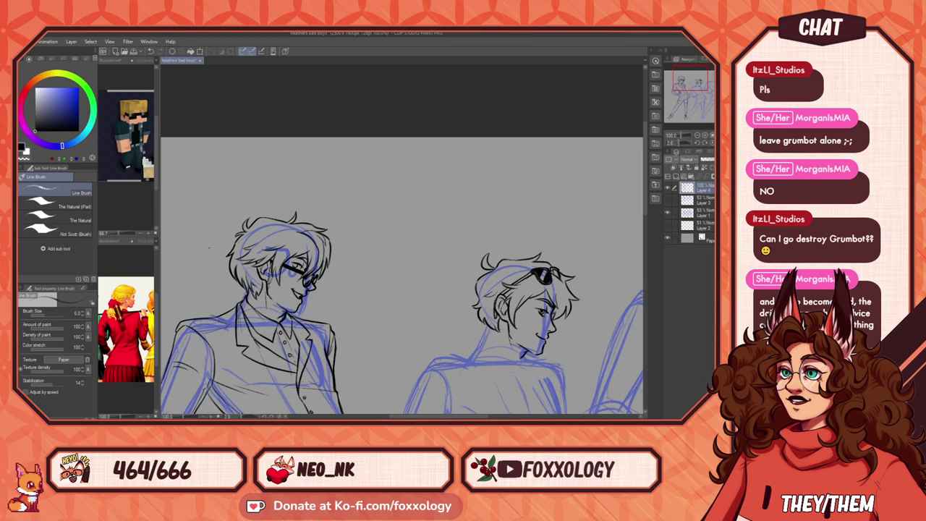
pyautogui.scroll(3, 361, 323)
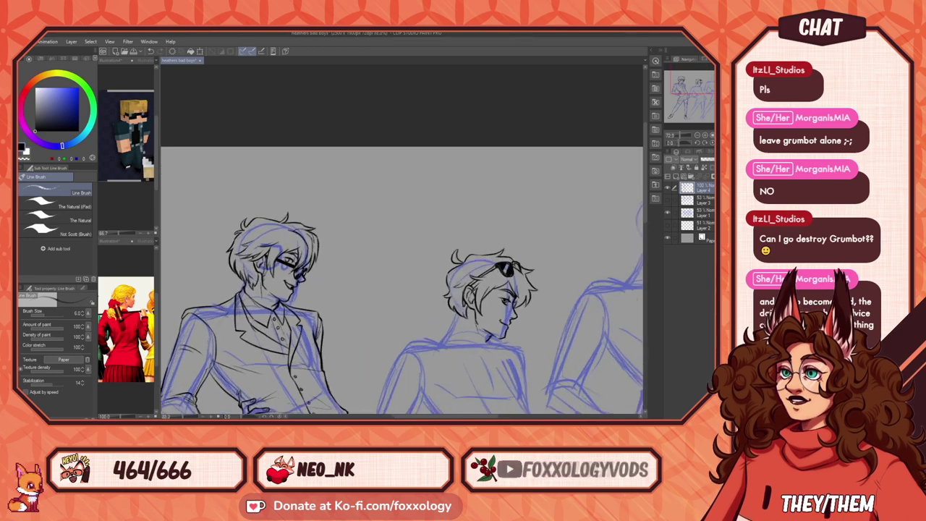
pyautogui.moveTo(502, 316); pyautogui.dragTo(268, 298)
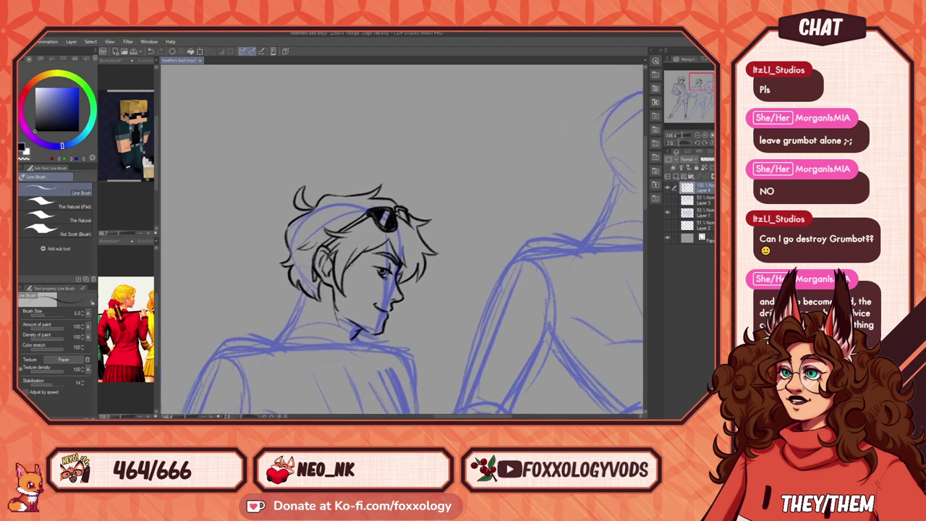
pyautogui.moveTo(487, 315)
pyautogui.mouseDown()
pyautogui.moveTo(412, 327)
pyautogui.moveTo(443, 335)
pyautogui.moveTo(472, 327)
pyautogui.moveTo(503, 269)
pyautogui.mouseUp()
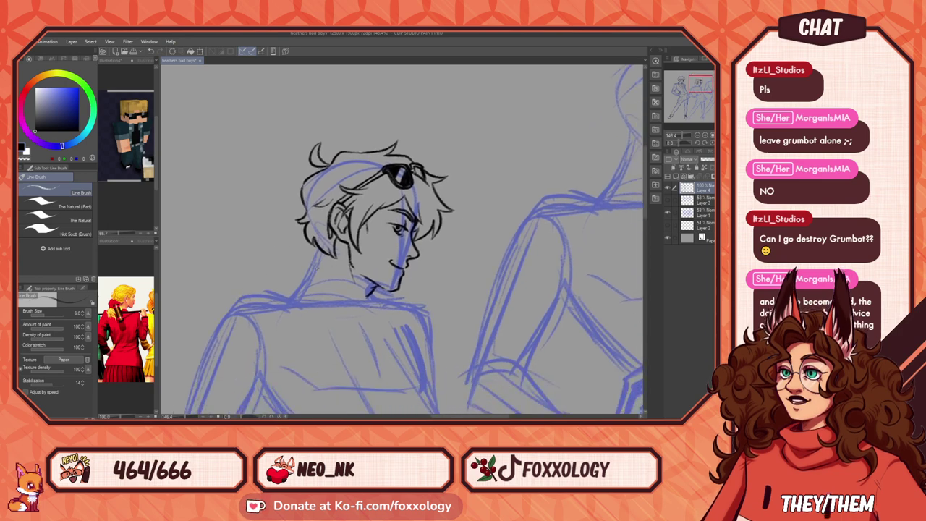
pyautogui.click(668, 201)
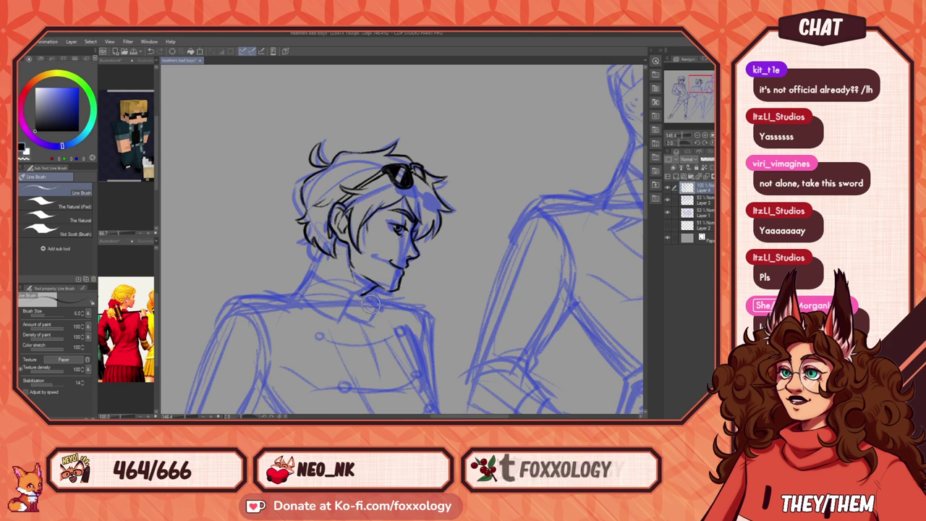
pyautogui.moveTo(376, 289); pyautogui.dragTo(382, 312)
pyautogui.moveTo(363, 296); pyautogui.dragTo(375, 306)
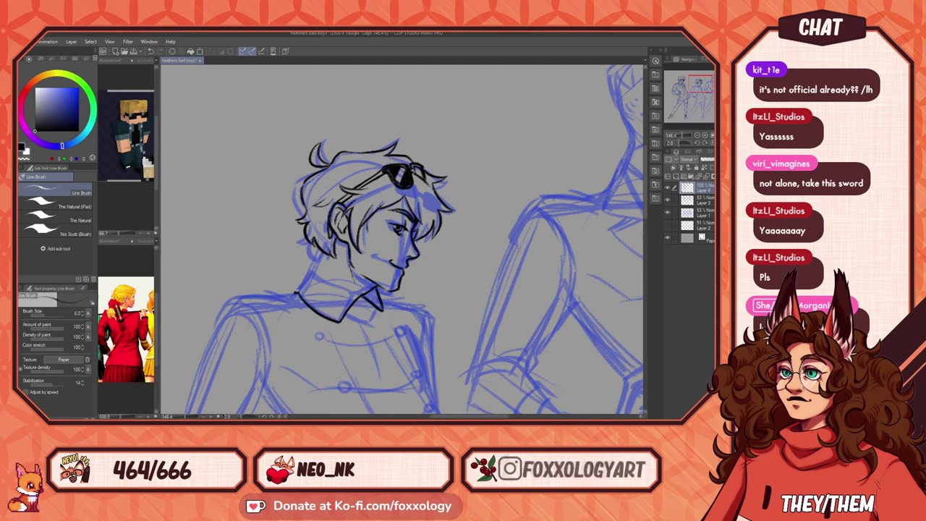
pyautogui.moveTo(296, 293)
pyautogui.mouseDown()
pyautogui.moveTo(310, 273)
pyautogui.moveTo(364, 297)
pyautogui.mouseUp()
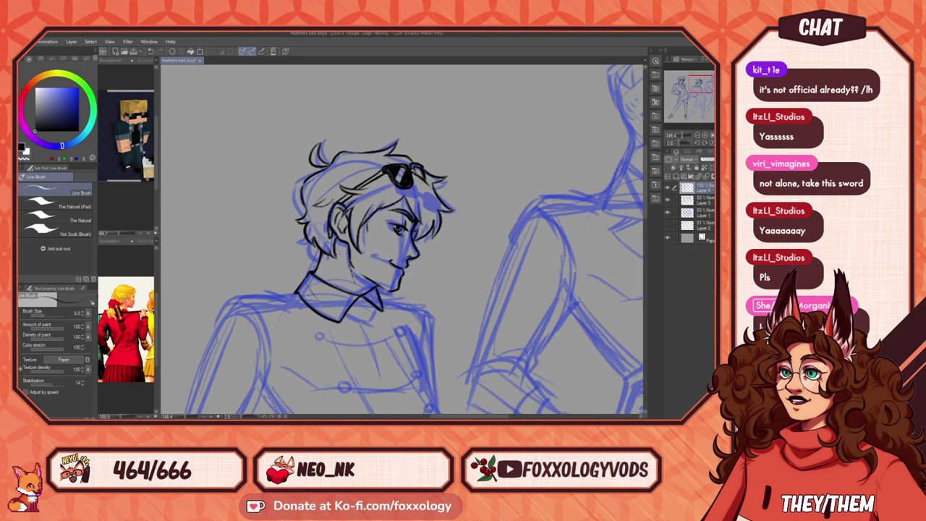
pyautogui.moveTo(462, 317)
pyautogui.mouseDown()
pyautogui.moveTo(399, 280)
pyautogui.moveTo(474, 314)
pyautogui.moveTo(519, 289)
pyautogui.mouseUp()
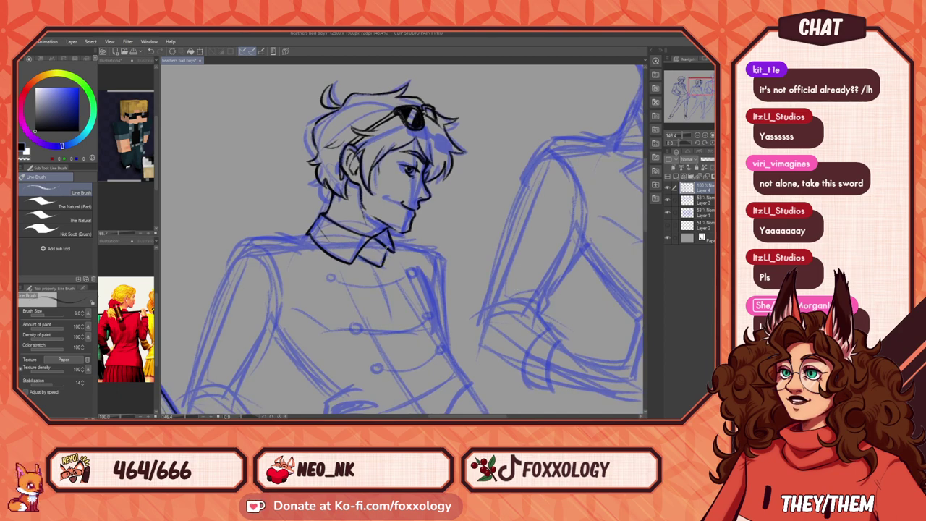
# Step: Ink both shoulders of the second figure's jacket outward from the collar and continue down the far side of the torso
pyautogui.moveTo(407, 288); pyautogui.dragTo(473, 324)
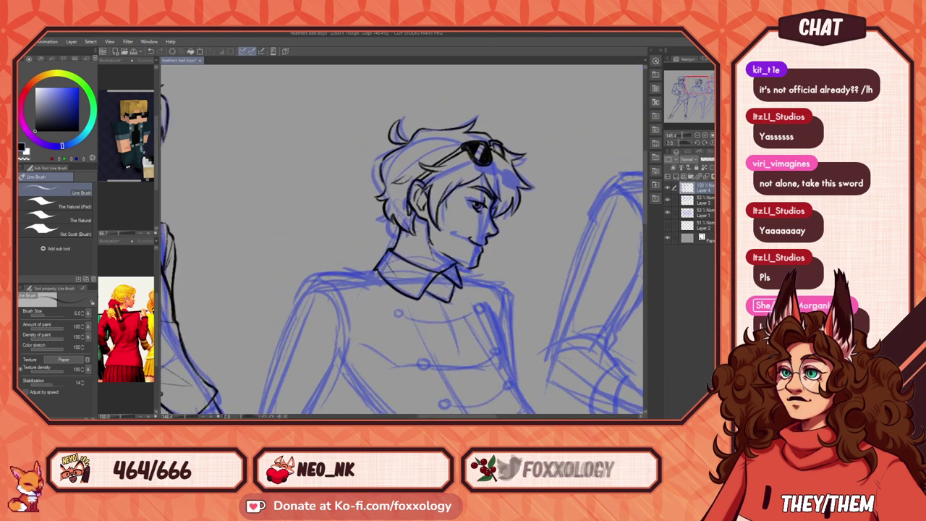
pyautogui.moveTo(369, 274)
pyautogui.mouseDown()
pyautogui.moveTo(298, 281)
pyautogui.moveTo(284, 318)
pyautogui.mouseUp()
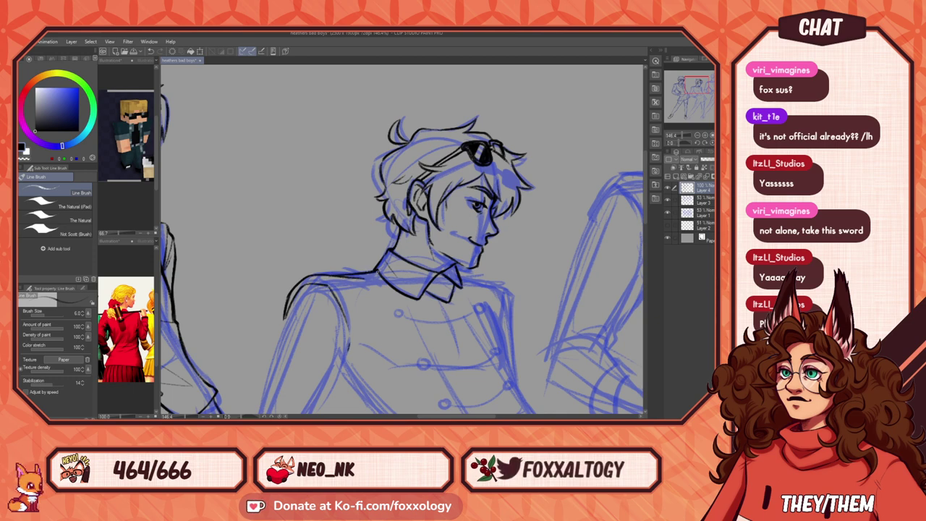
pyautogui.moveTo(514, 307); pyautogui.dragTo(399, 287)
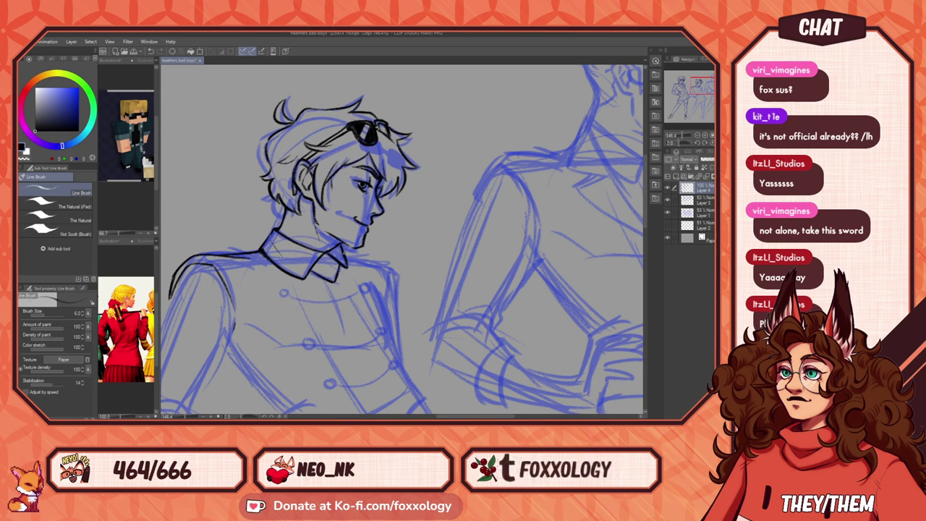
pyautogui.moveTo(343, 250); pyautogui.dragTo(360, 256)
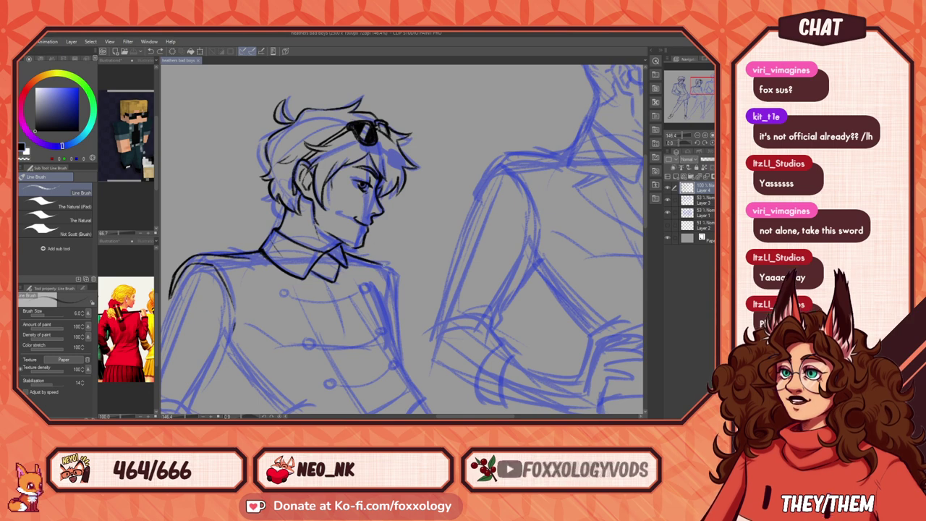
pyautogui.moveTo(392, 273)
pyautogui.mouseDown()
pyautogui.moveTo(387, 302)
pyautogui.moveTo(527, 357)
pyautogui.moveTo(457, 351)
pyautogui.moveTo(416, 271)
pyautogui.moveTo(424, 356)
pyautogui.moveTo(428, 332)
pyautogui.moveTo(538, 296)
pyautogui.moveTo(511, 315)
pyautogui.moveTo(442, 317)
pyautogui.mouseUp()
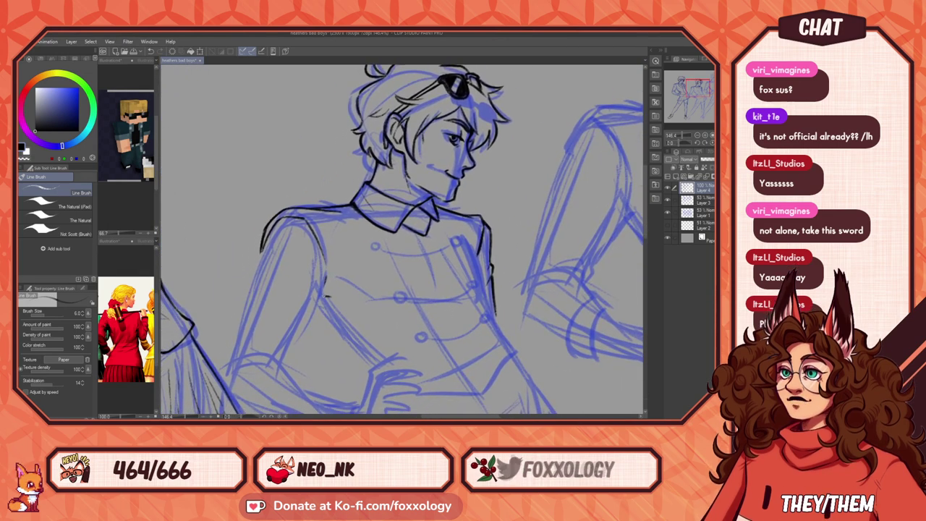
# Step: Ink the near upper sleeve's inner and outer edges with folds at the elbow, undoing the stroke that extends the outer edge
pyautogui.moveTo(320, 299)
pyautogui.mouseDown()
pyautogui.moveTo(292, 349)
pyautogui.moveTo(292, 372)
pyautogui.mouseUp()
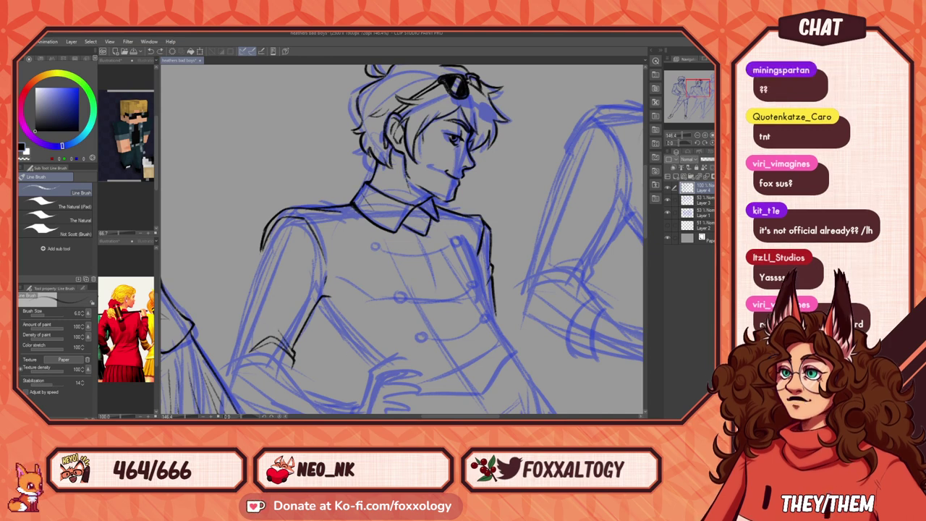
pyautogui.moveTo(262, 251); pyautogui.dragTo(241, 330)
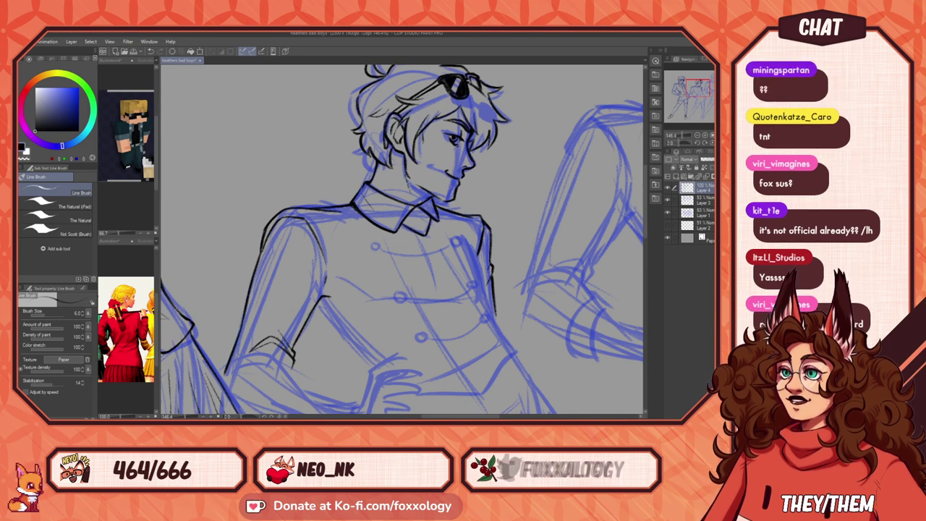
pyautogui.moveTo(363, 315); pyautogui.dragTo(420, 205)
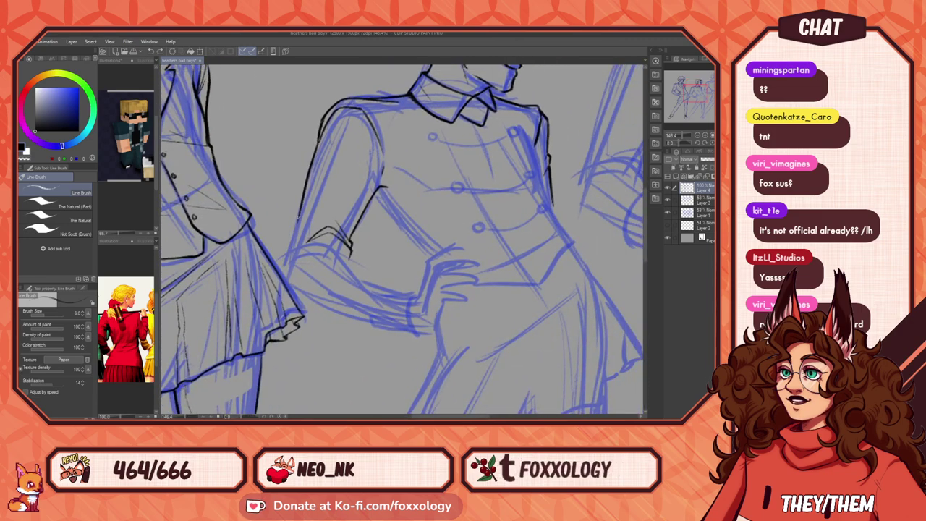
pyautogui.moveTo(299, 216); pyautogui.dragTo(283, 264)
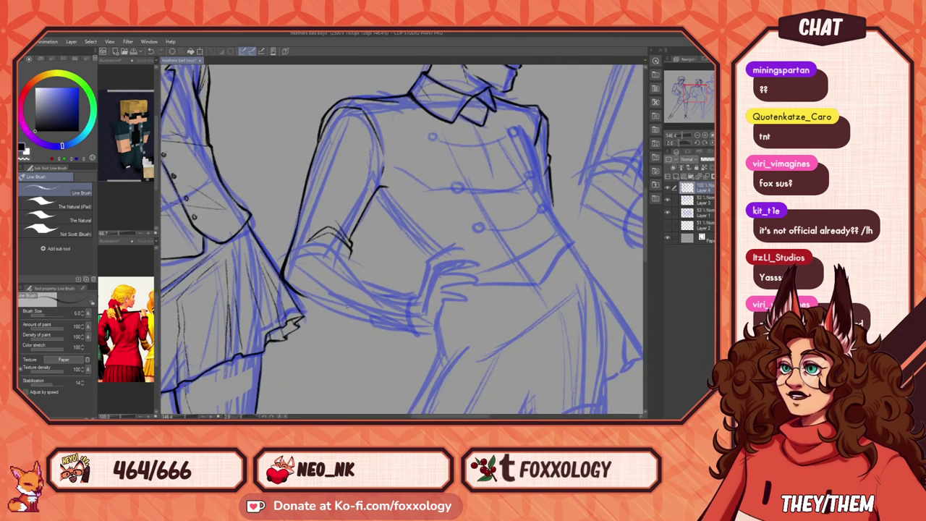
pyautogui.hotkey('ctrl', 'z')
pyautogui.hotkey('ctrl', 'z')
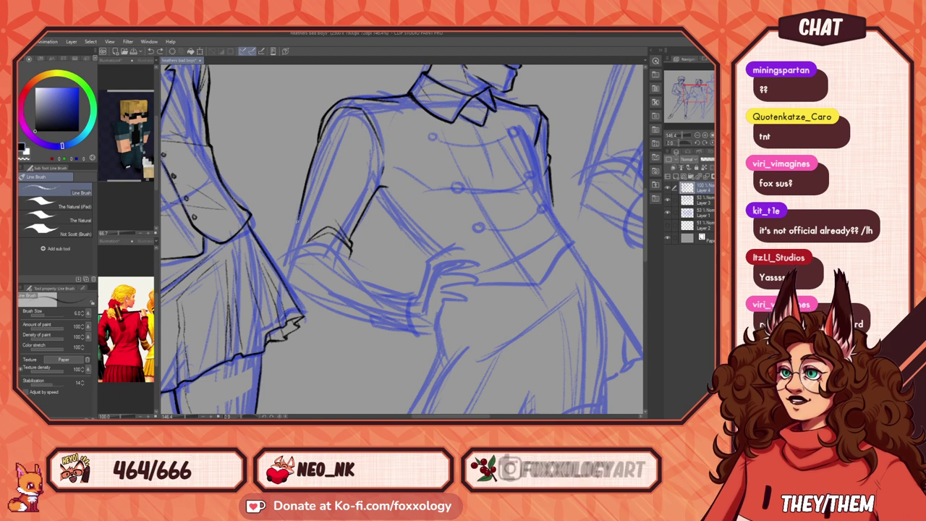
# Step: Ink the second figure's near forearm from the elbow to the wrist, redoing the lower edge and closing the sleeve with its cuff
pyautogui.moveTo(290, 271)
pyautogui.mouseDown()
pyautogui.moveTo(288, 286)
pyautogui.moveTo(353, 301)
pyautogui.mouseUp()
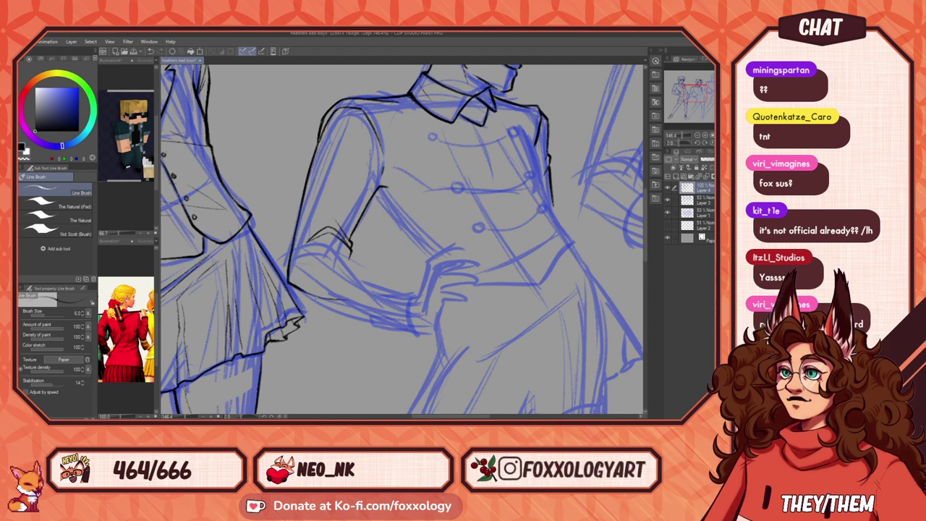
pyautogui.hotkey('ctrl', 'z')
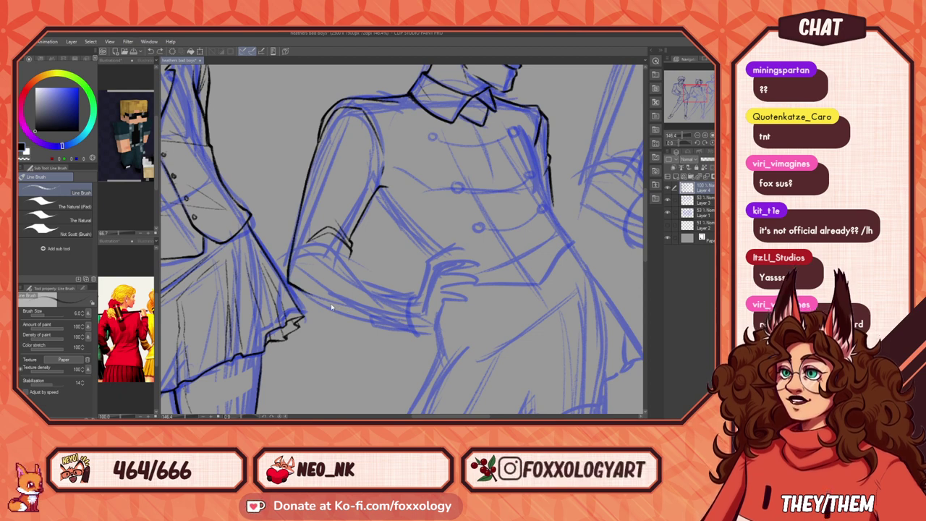
pyautogui.moveTo(306, 292); pyautogui.dragTo(374, 317)
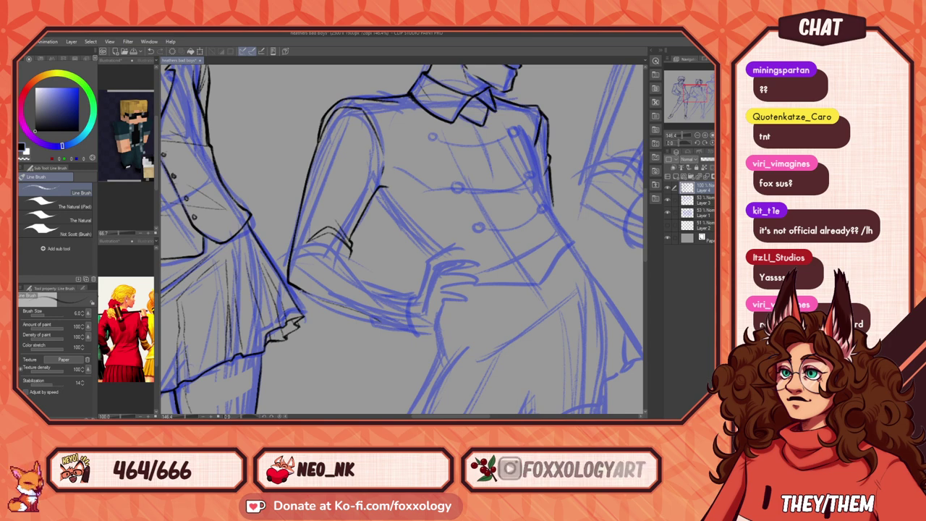
pyautogui.moveTo(295, 287); pyautogui.dragTo(403, 336)
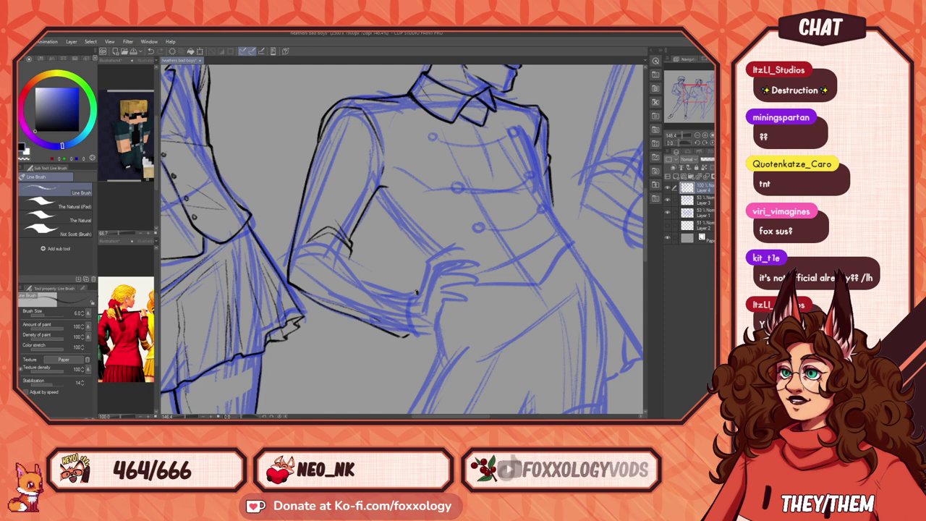
pyautogui.moveTo(360, 284)
pyautogui.mouseDown()
pyautogui.moveTo(417, 293)
pyautogui.moveTo(353, 264)
pyautogui.mouseUp()
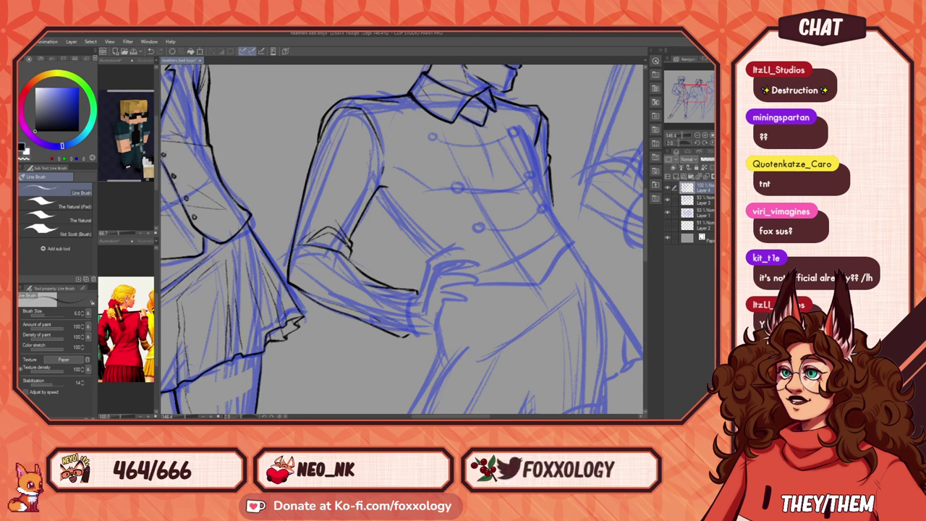
pyautogui.moveTo(416, 295)
pyautogui.mouseDown()
pyautogui.moveTo(378, 327)
pyautogui.moveTo(346, 337)
pyautogui.moveTo(337, 327)
pyautogui.mouseUp()
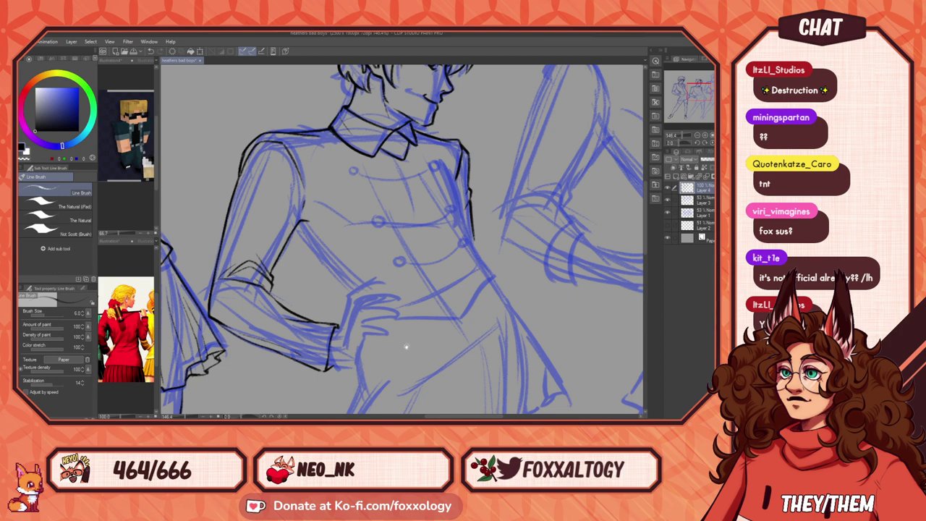
# Step: Ink the small cuff buttons on the second figure's near sleeve, checking them against the first figure's cuff
pyautogui.moveTo(406, 343)
pyautogui.mouseDown()
pyautogui.moveTo(372, 362)
pyautogui.moveTo(474, 357)
pyautogui.moveTo(457, 357)
pyautogui.mouseUp()
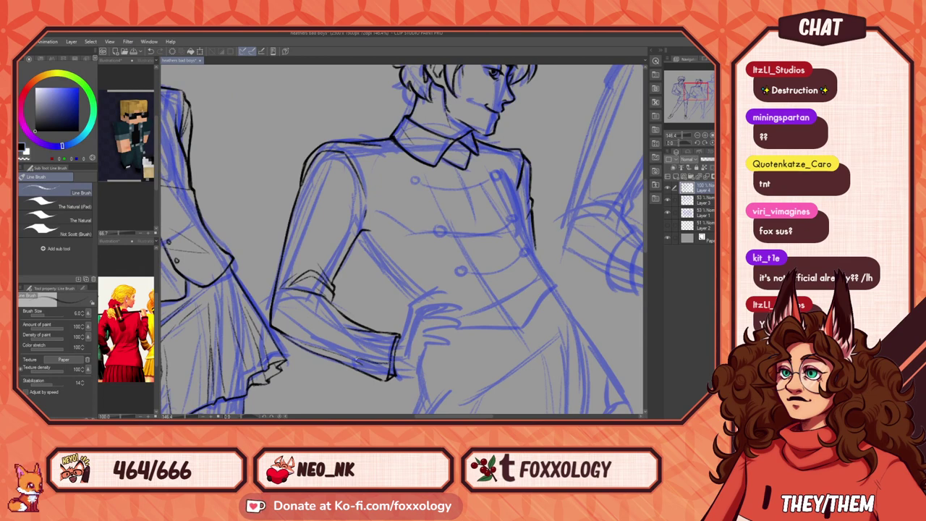
pyautogui.hotkey('ctrl', 'z')
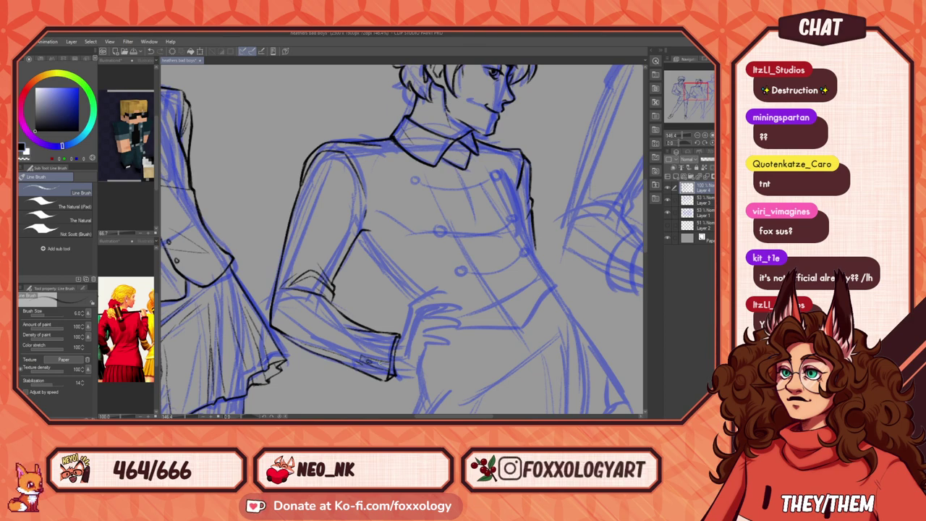
pyautogui.moveTo(347, 375); pyautogui.dragTo(555, 374)
pyautogui.moveTo(445, 362); pyautogui.dragTo(525, 374)
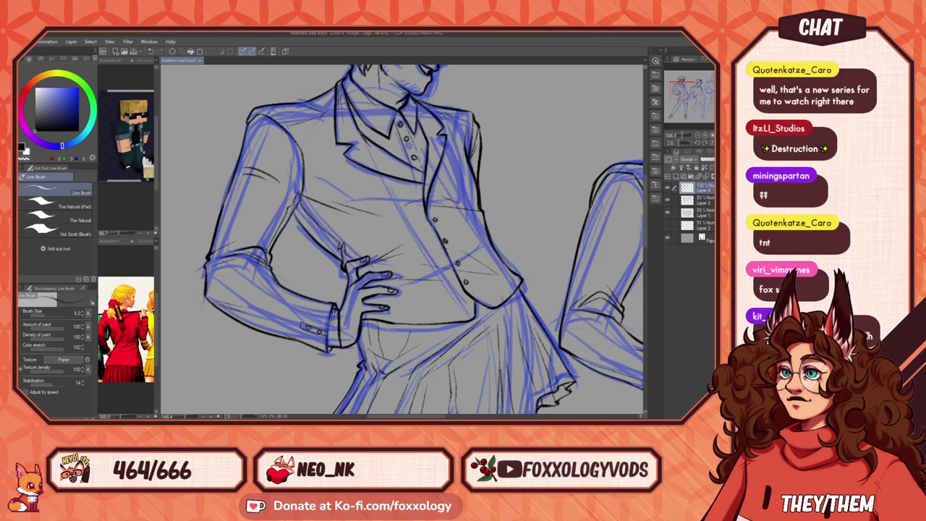
pyautogui.moveTo(635, 247); pyautogui.dragTo(319, 282)
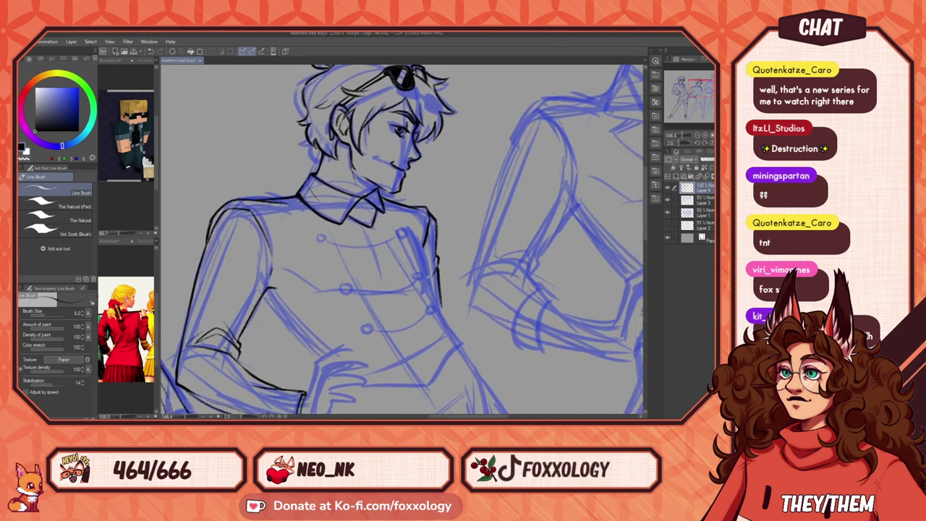
# Step: Ink the second figure's jacket body with its lower far side, pointed hem, thin fold across the chest and near side down to the hand
pyautogui.moveTo(417, 228)
pyautogui.mouseDown()
pyautogui.moveTo(456, 353)
pyautogui.moveTo(433, 381)
pyautogui.moveTo(375, 386)
pyautogui.mouseUp()
pyautogui.moveTo(496, 355); pyautogui.dragTo(463, 320)
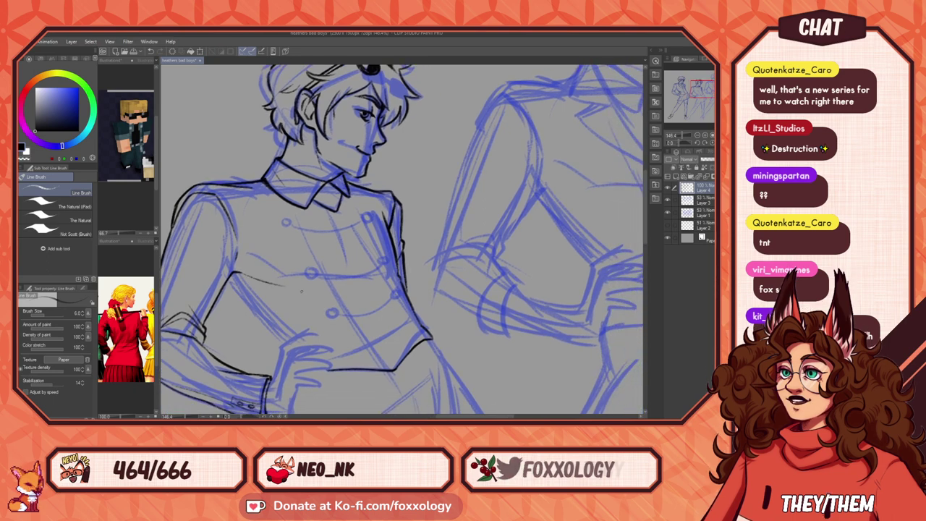
pyautogui.moveTo(233, 272); pyautogui.dragTo(322, 293)
pyautogui.hotkey('ctrl', 'z')
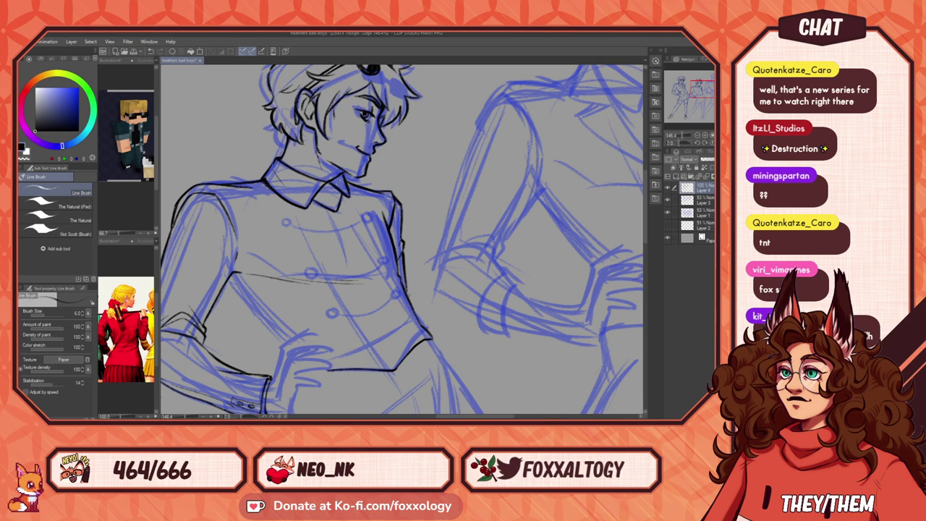
pyautogui.moveTo(233, 274); pyautogui.dragTo(283, 344)
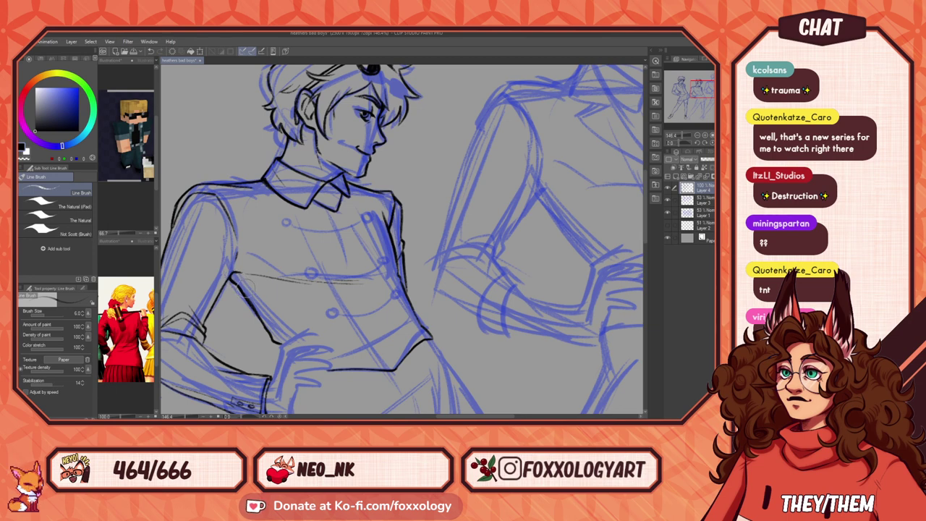
pyautogui.moveTo(240, 284); pyautogui.dragTo(266, 323)
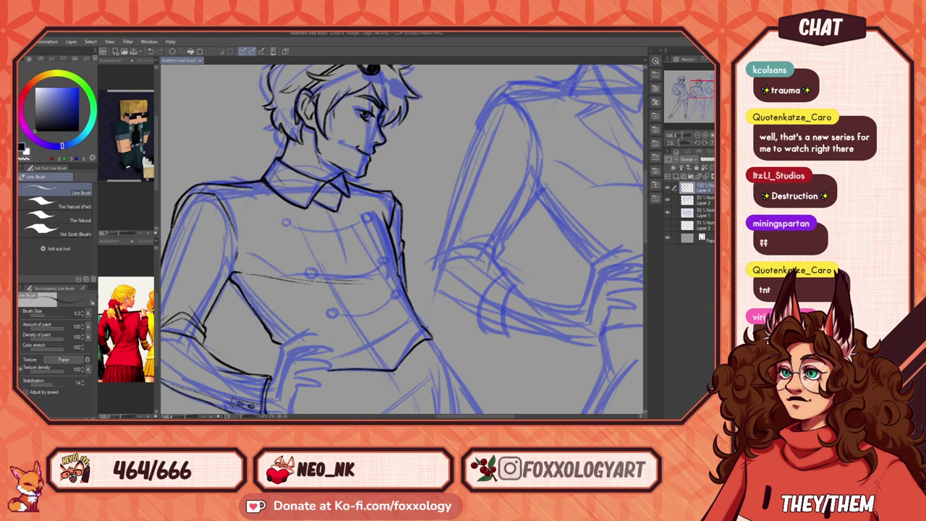
# Step: Ink six small round buttons in two columns down the front of the second figure's jacket
pyautogui.moveTo(463, 340)
pyautogui.mouseDown()
pyautogui.moveTo(432, 345)
pyautogui.moveTo(441, 336)
pyautogui.mouseUp()
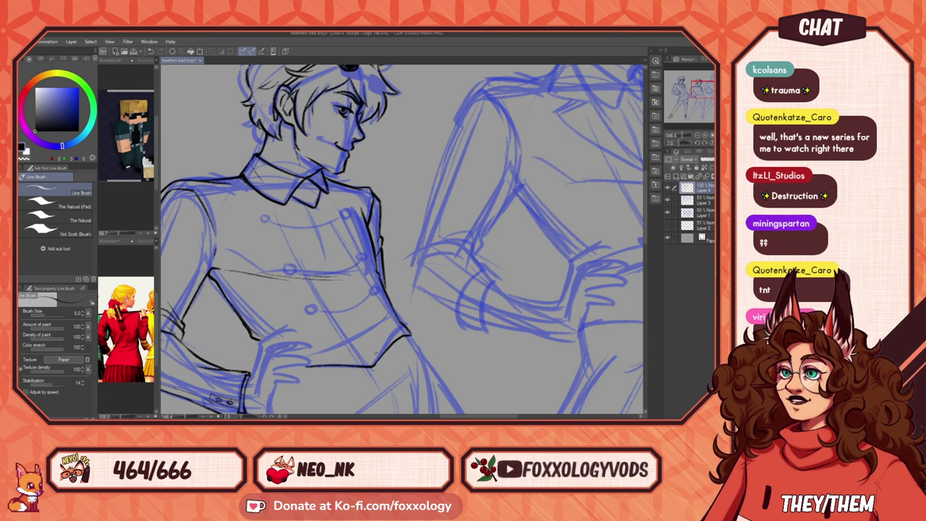
pyautogui.moveTo(452, 344)
pyautogui.mouseDown()
pyautogui.moveTo(394, 322)
pyautogui.moveTo(445, 352)
pyautogui.mouseUp()
pyautogui.moveTo(333, 219); pyautogui.dragTo(335, 224)
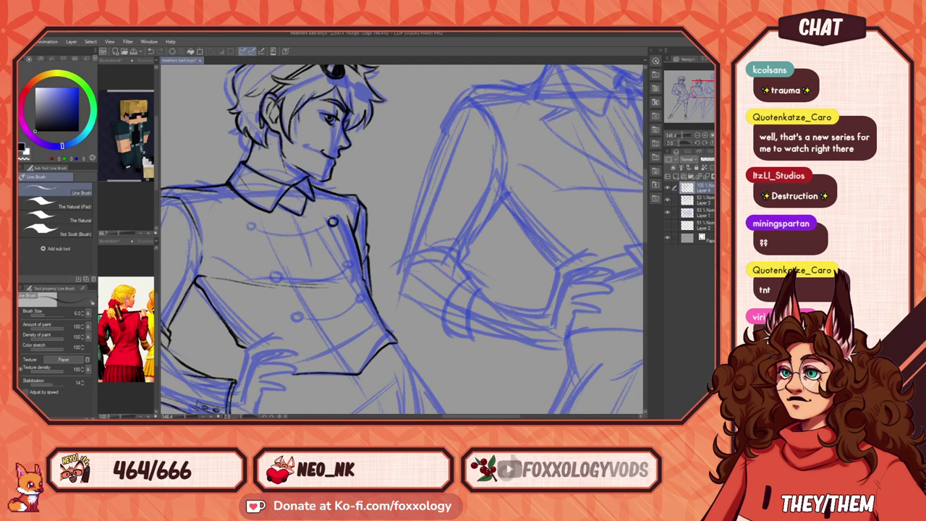
pyautogui.moveTo(258, 223); pyautogui.dragTo(260, 229)
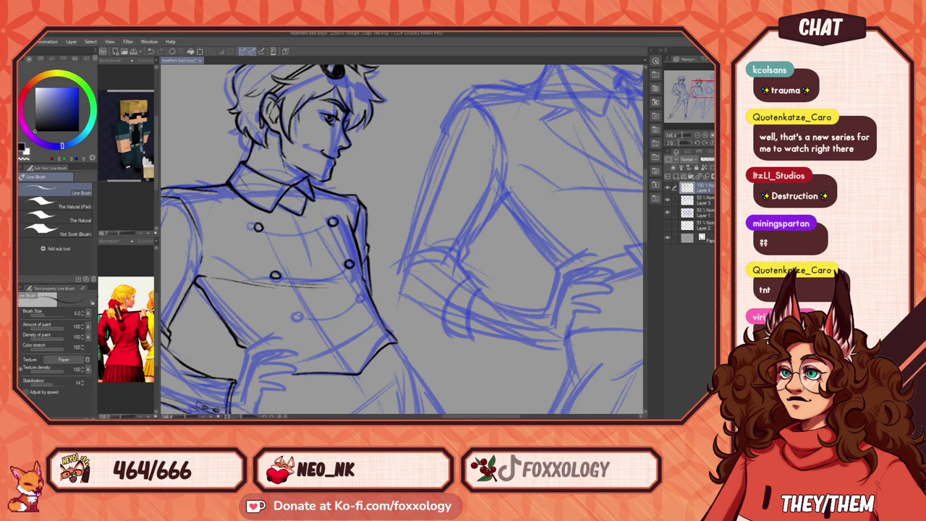
pyautogui.moveTo(295, 312); pyautogui.dragTo(297, 313)
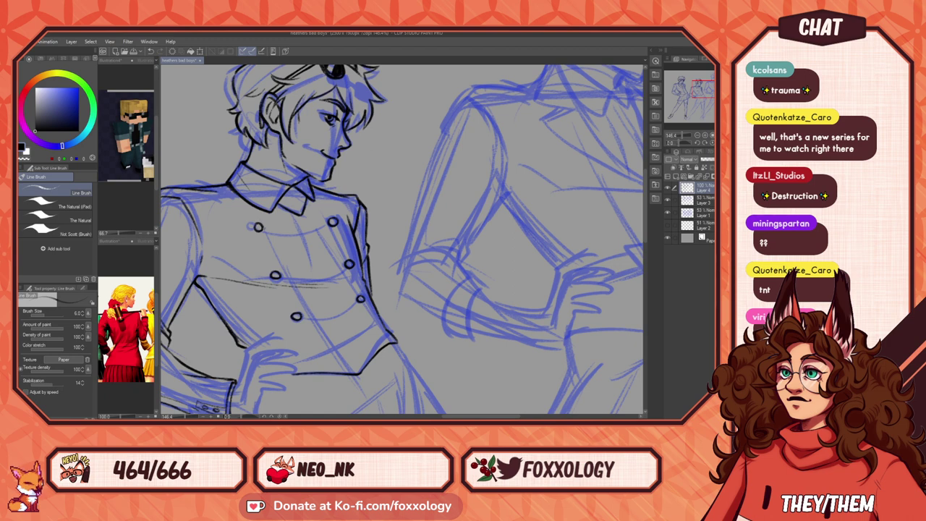
# Step: Ink a sagging curved cord between each of the three button pairs on the jacket front, redoing the top one
pyautogui.moveTo(264, 231); pyautogui.dragTo(337, 222)
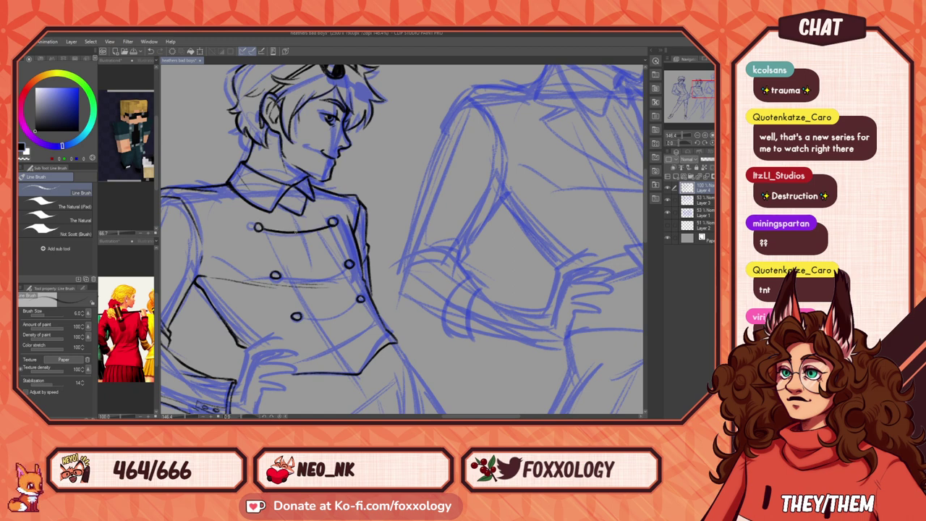
pyautogui.hotkey('ctrl', 'z')
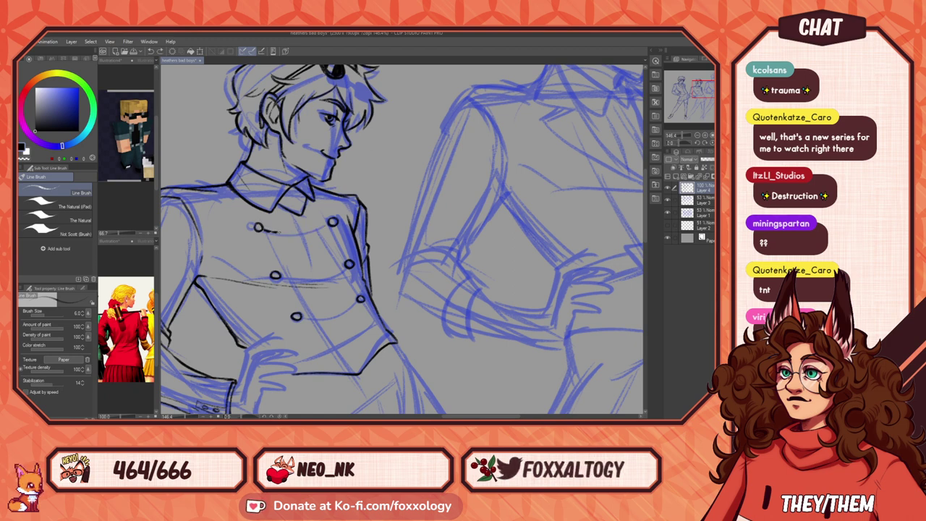
pyautogui.moveTo(263, 230); pyautogui.dragTo(331, 223)
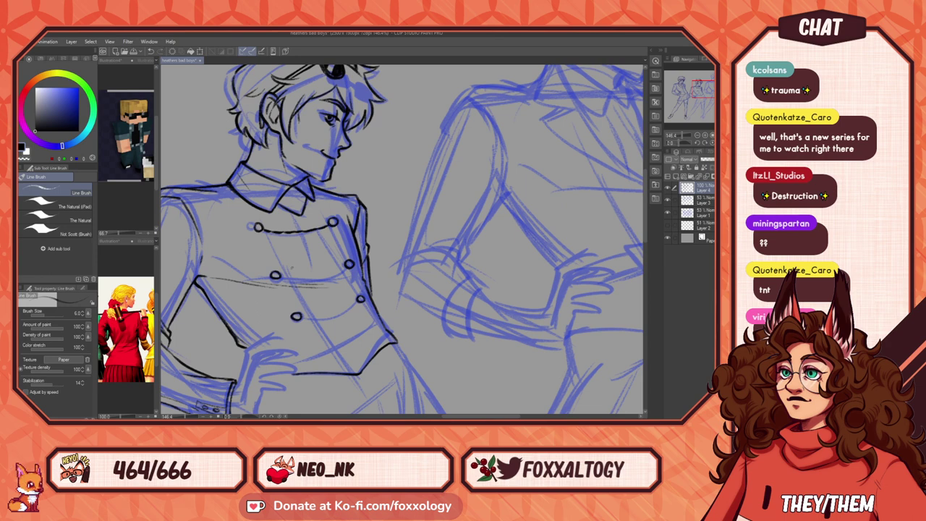
pyautogui.moveTo(303, 279); pyautogui.dragTo(349, 268)
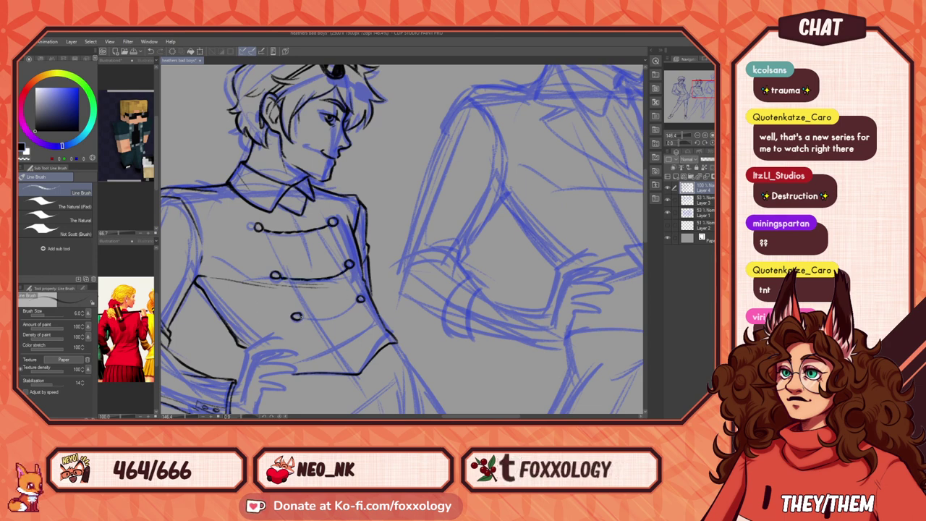
pyautogui.moveTo(336, 315); pyautogui.dragTo(359, 301)
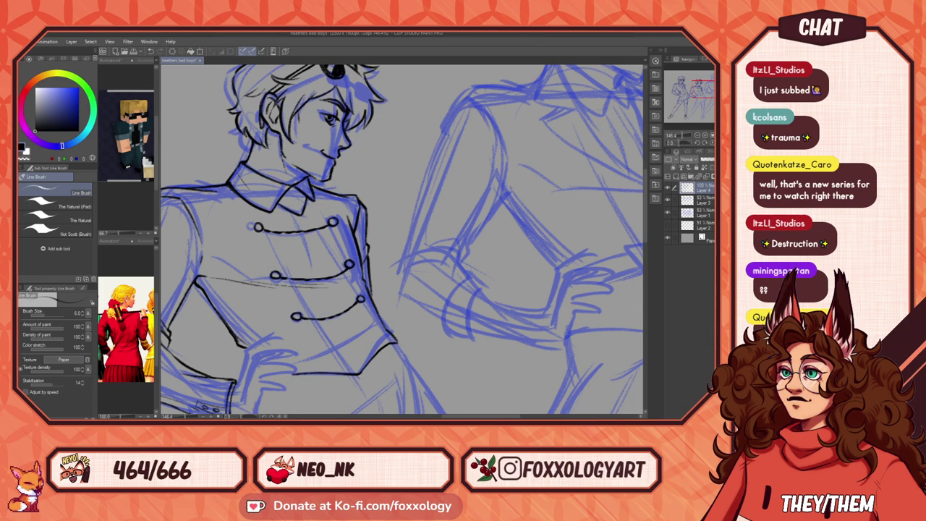
# Step: Examine the inked jacket front up close and alongside the neighbouring figures
pyautogui.scroll(3, 288, 269)
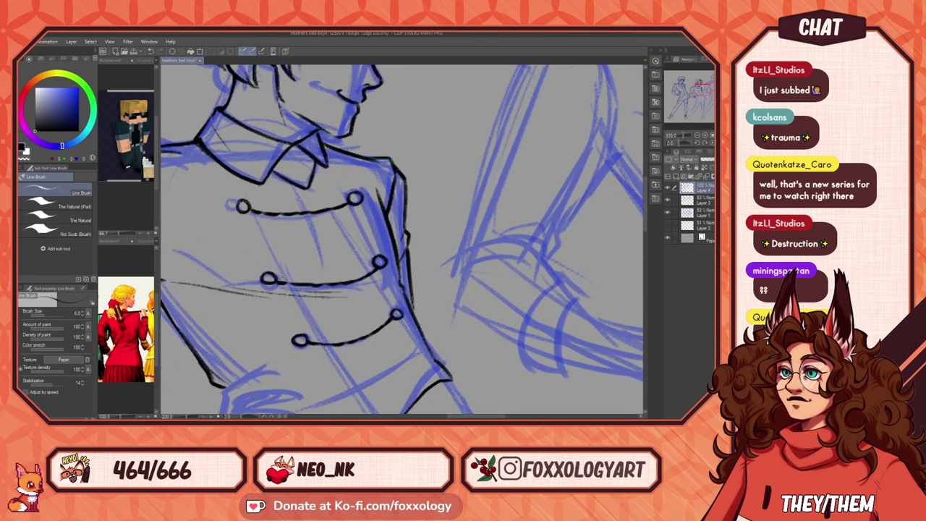
pyautogui.scroll(-2, 283, 275)
pyautogui.moveTo(341, 302); pyautogui.dragTo(306, 230)
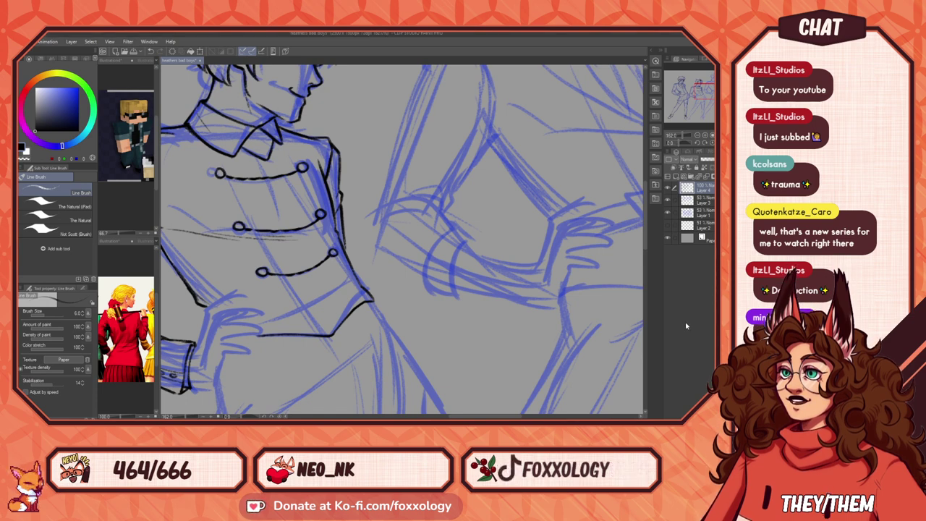
pyautogui.moveTo(332, 281); pyautogui.dragTo(427, 338)
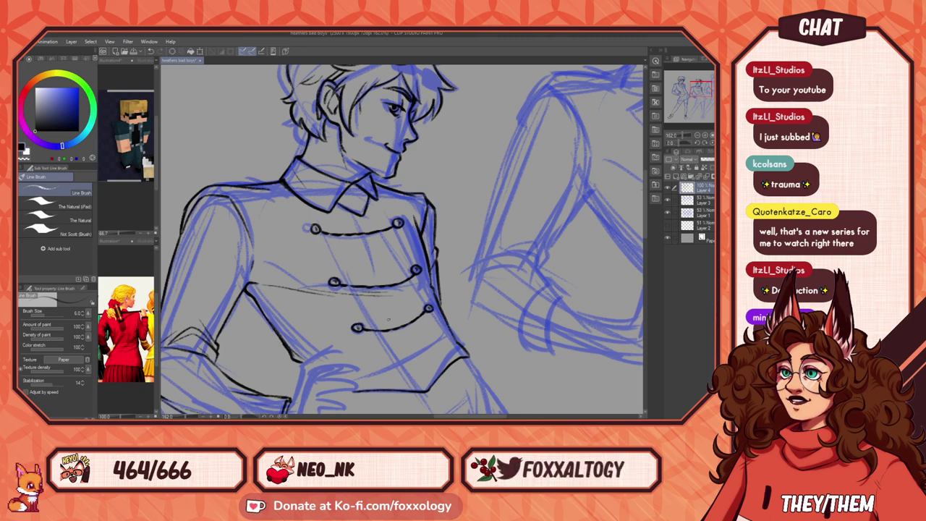
pyautogui.scroll(-6, 388, 319)
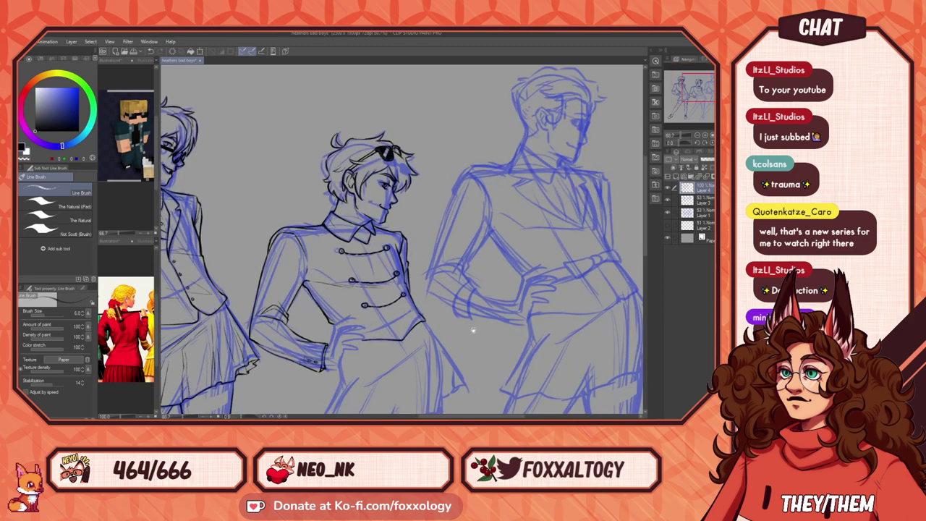
pyautogui.moveTo(473, 330); pyautogui.dragTo(429, 309)
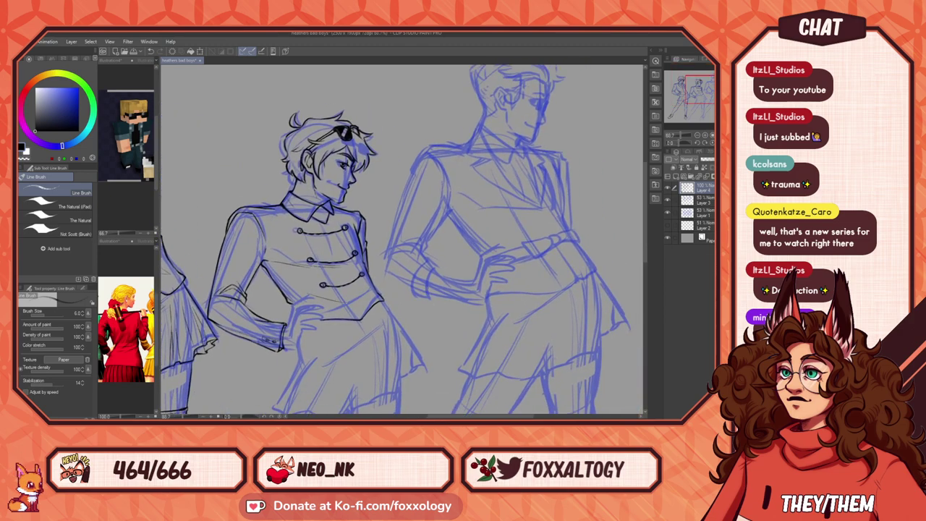
pyautogui.moveTo(325, 297); pyautogui.dragTo(356, 290)
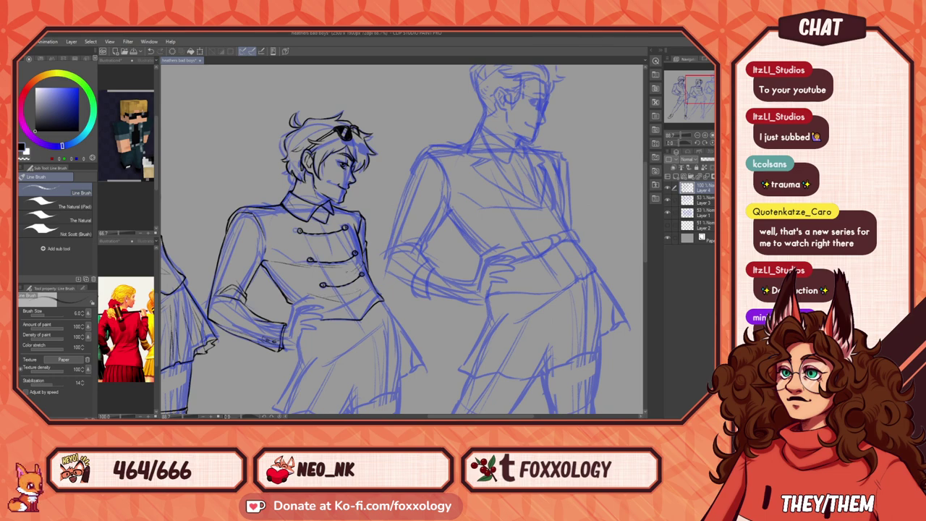
pyautogui.moveTo(426, 308)
pyautogui.mouseDown()
pyautogui.moveTo(514, 308)
pyautogui.moveTo(449, 311)
pyautogui.moveTo(481, 316)
pyautogui.mouseUp()
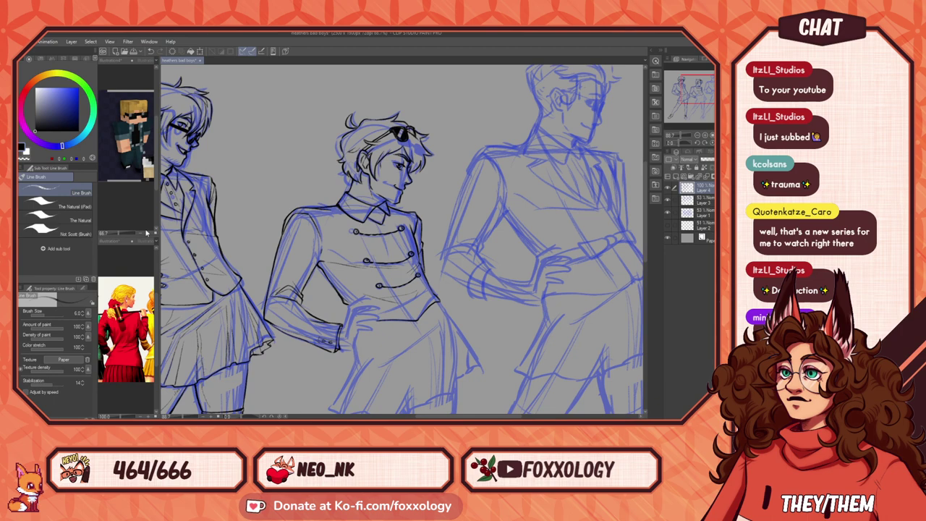
# Step: Bring up the stage photo among the reference images, enlarge the red-jacketed performer's outfit, and return to the drawing
pyautogui.moveTo(159, 227); pyautogui.dragTo(342, 222)
pyautogui.click(153, 61)
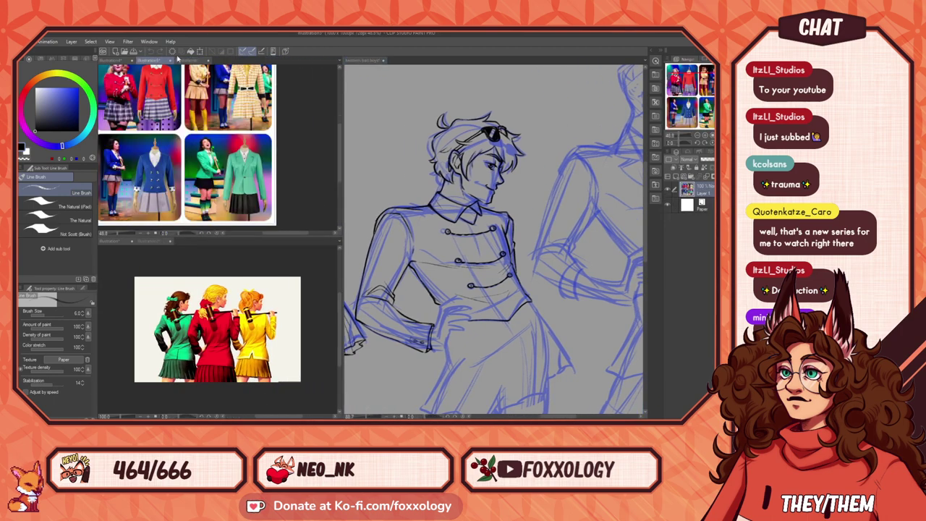
pyautogui.click(201, 61)
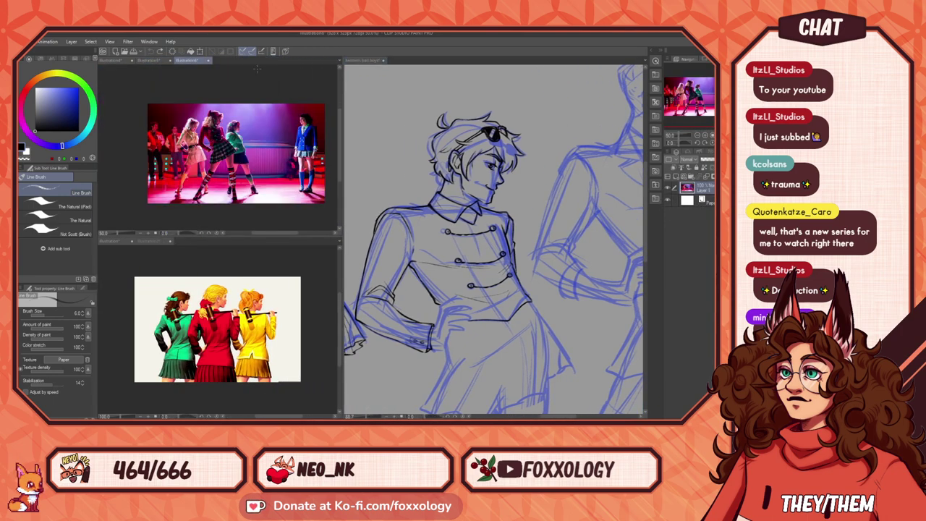
pyautogui.scroll(7, 216, 133)
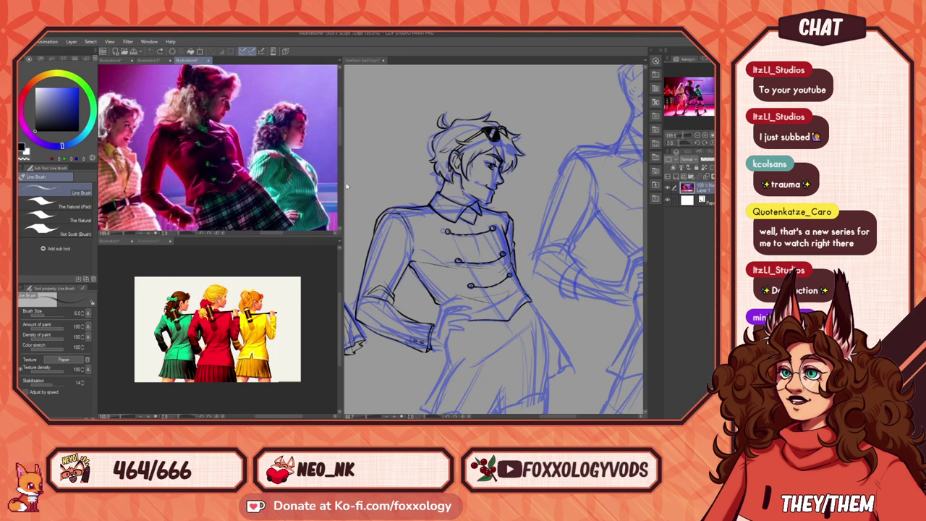
pyautogui.moveTo(343, 181); pyautogui.dragTo(151, 181)
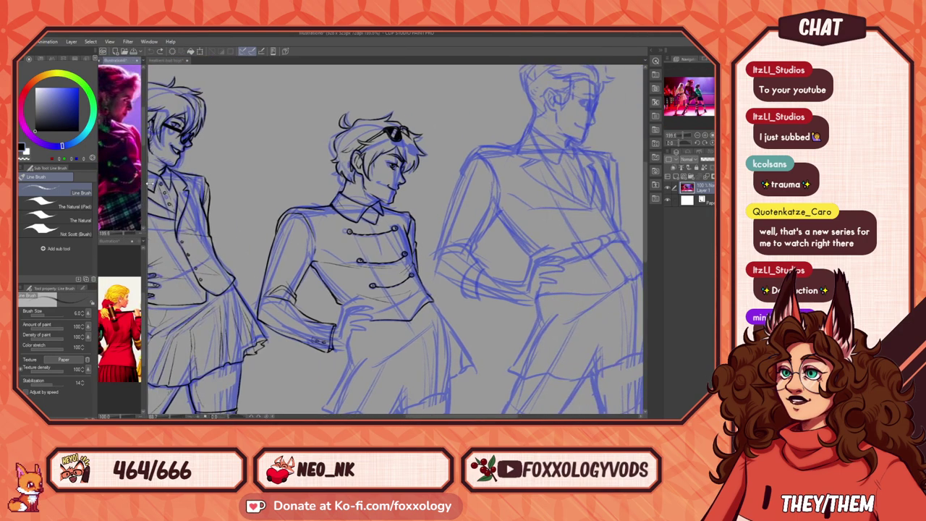
pyautogui.click(385, 228)
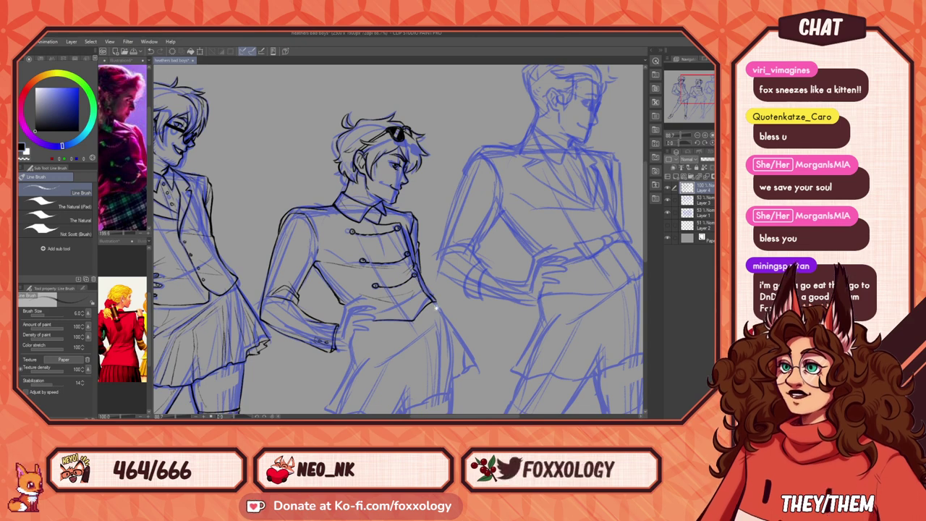
# Step: Examine the second figure's inked jacket beside the inked first figure and the sketched third figure
pyautogui.moveTo(439, 320)
pyautogui.mouseDown()
pyautogui.moveTo(421, 335)
pyautogui.moveTo(410, 381)
pyautogui.moveTo(452, 324)
pyautogui.moveTo(419, 366)
pyautogui.moveTo(587, 350)
pyautogui.moveTo(574, 345)
pyautogui.moveTo(612, 371)
pyautogui.mouseUp()
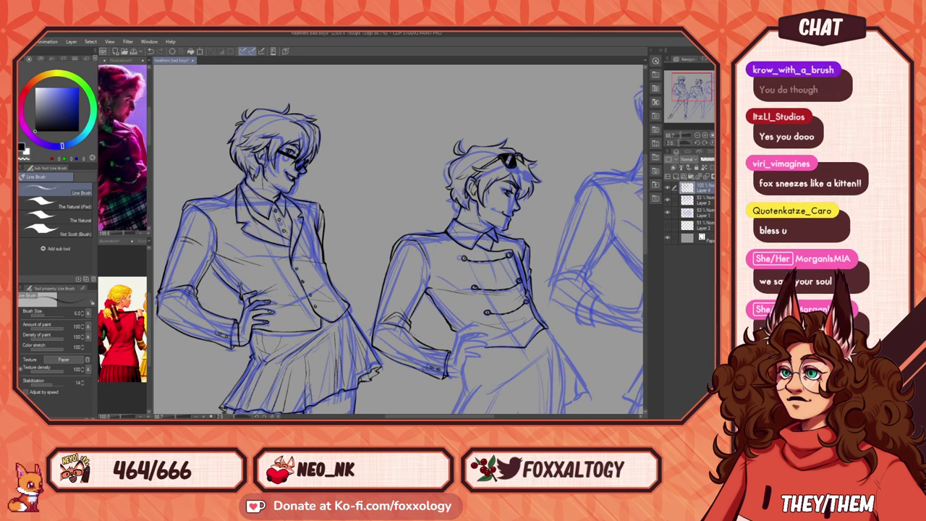
pyautogui.moveTo(479, 352)
pyautogui.mouseDown()
pyautogui.moveTo(508, 345)
pyautogui.moveTo(508, 326)
pyautogui.moveTo(489, 336)
pyautogui.mouseUp()
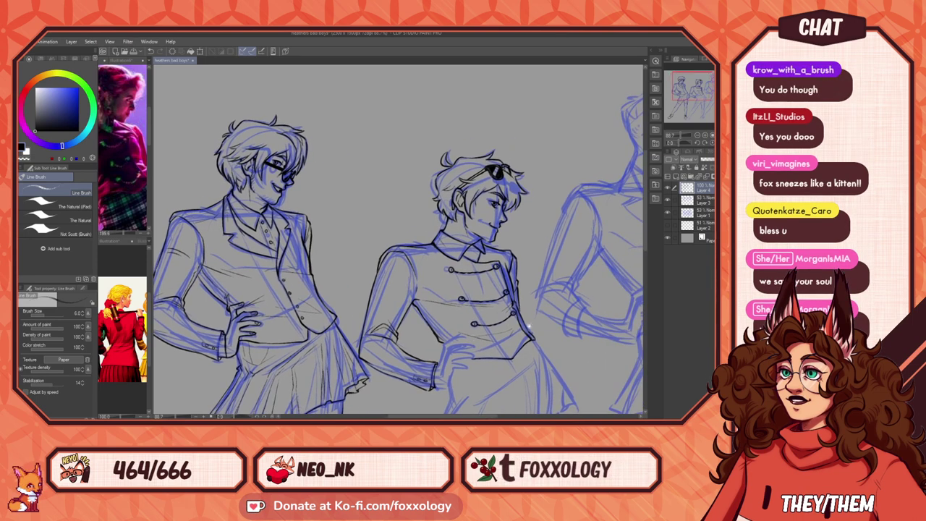
pyautogui.moveTo(560, 333); pyautogui.dragTo(354, 325)
pyautogui.moveTo(445, 325); pyautogui.dragTo(442, 326)
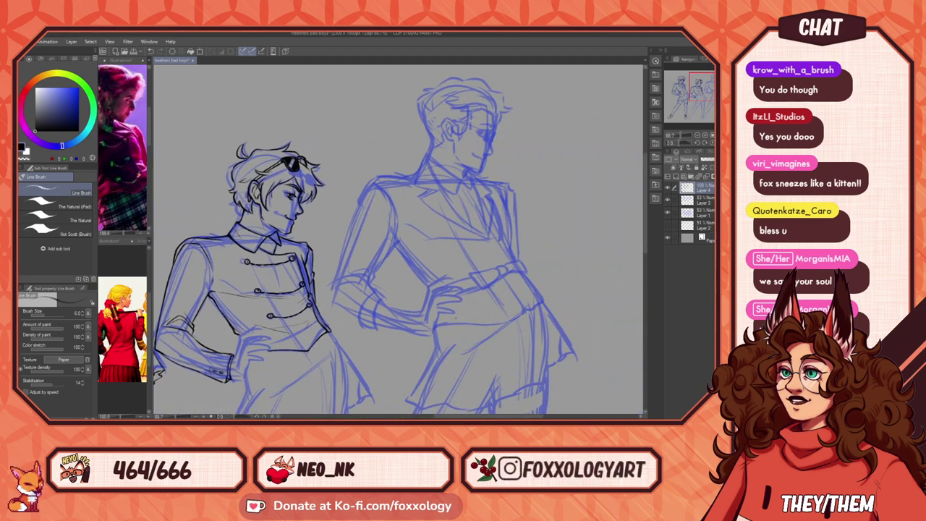
pyautogui.moveTo(519, 269)
pyautogui.mouseDown()
pyautogui.moveTo(502, 217)
pyautogui.moveTo(538, 222)
pyautogui.mouseUp()
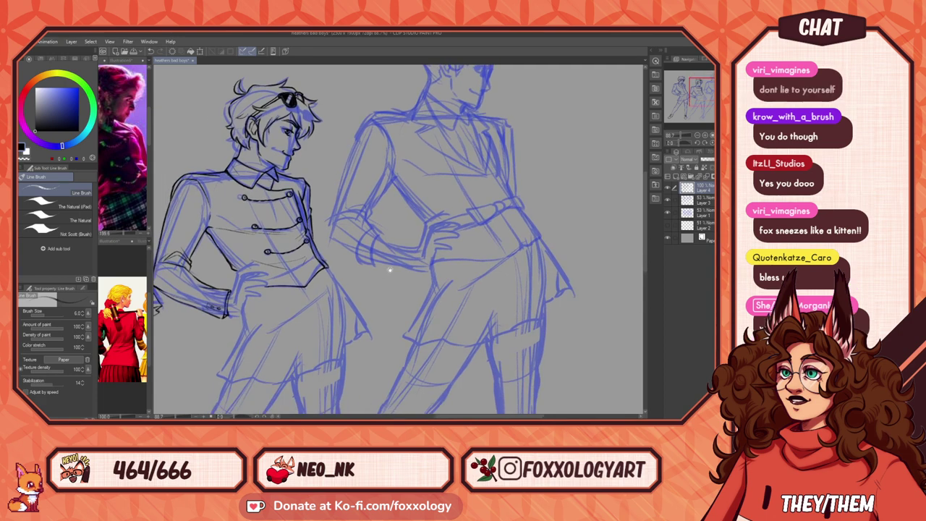
pyautogui.moveTo(389, 268); pyautogui.dragTo(380, 218)
pyautogui.moveTo(301, 262); pyautogui.dragTo(366, 274)
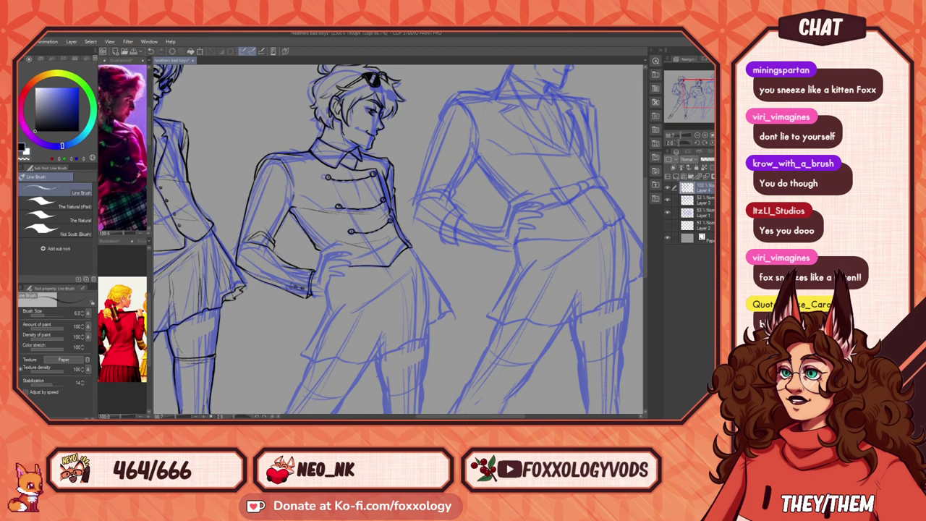
# Step: Ink the second figure's hand resting on the hip, from fingers to cuff, and add thin fold lines across the jacket's waist
pyautogui.scroll(5, 372, 334)
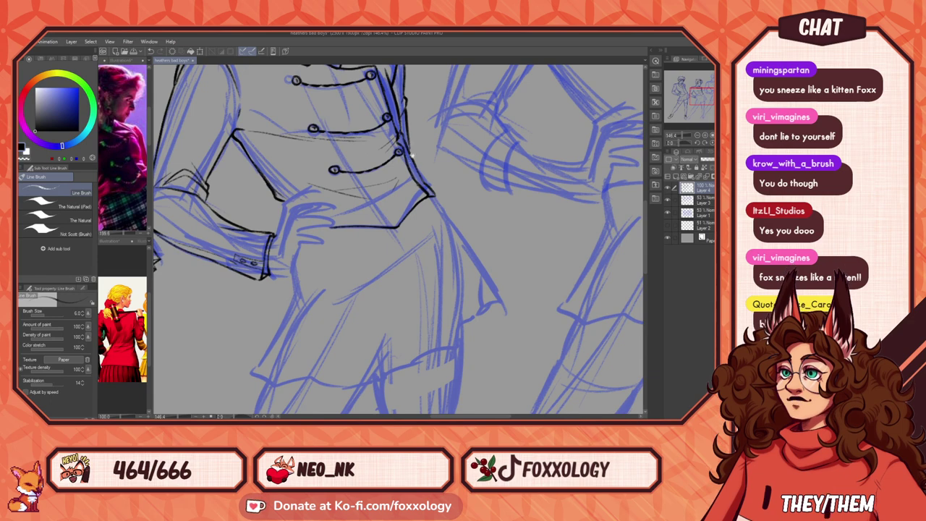
pyautogui.moveTo(412, 156); pyautogui.dragTo(424, 299)
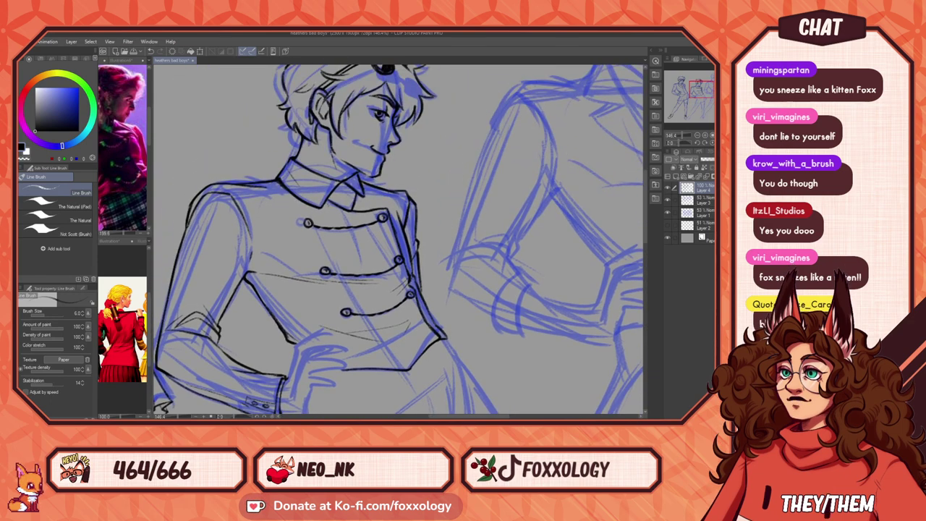
pyautogui.scroll(-3, 398, 238)
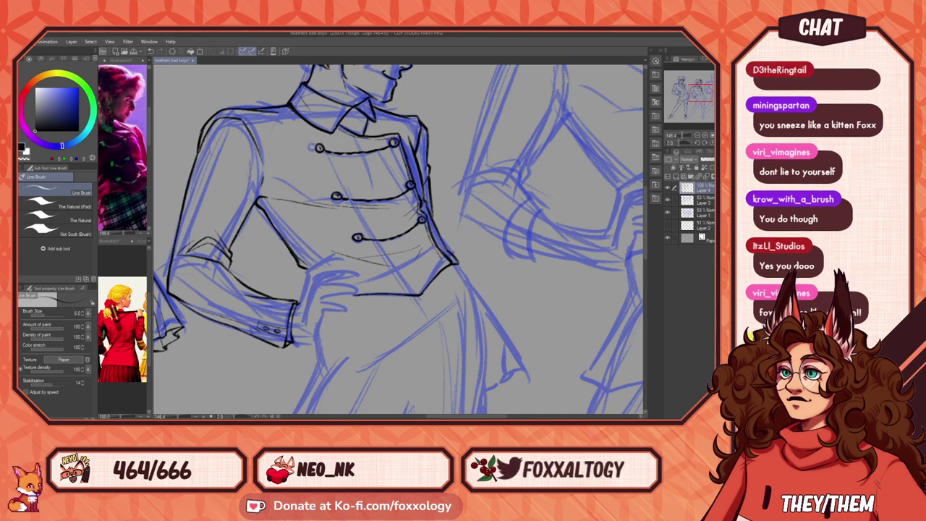
pyautogui.moveTo(430, 291); pyautogui.dragTo(418, 266)
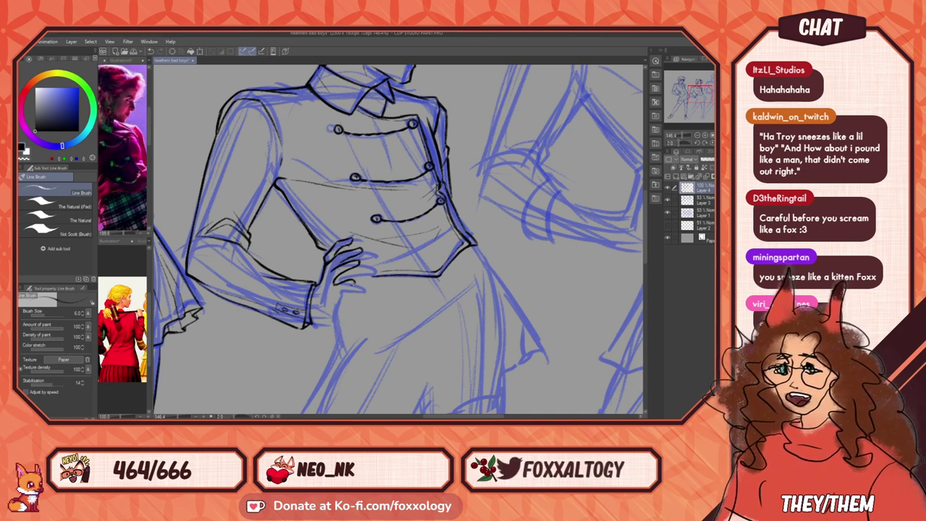
pyautogui.moveTo(353, 285); pyautogui.dragTo(332, 301)
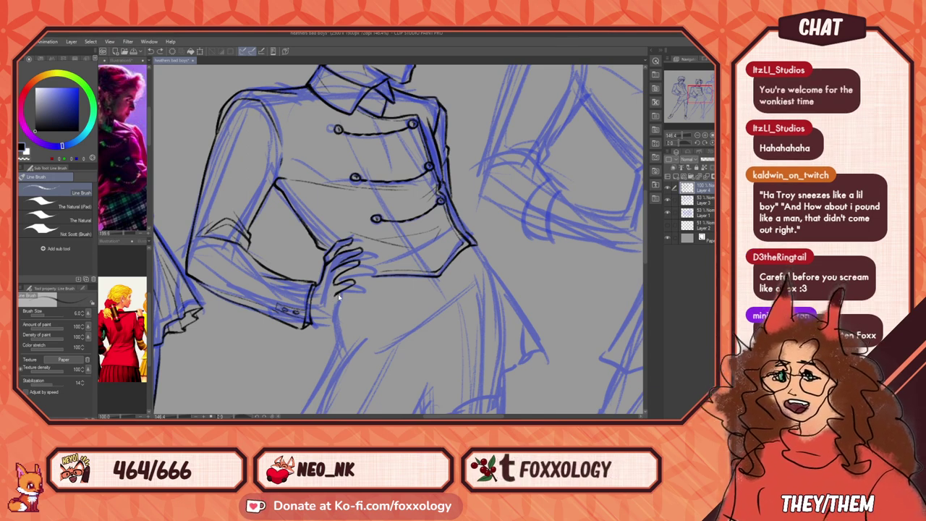
pyautogui.moveTo(334, 297); pyautogui.dragTo(318, 324)
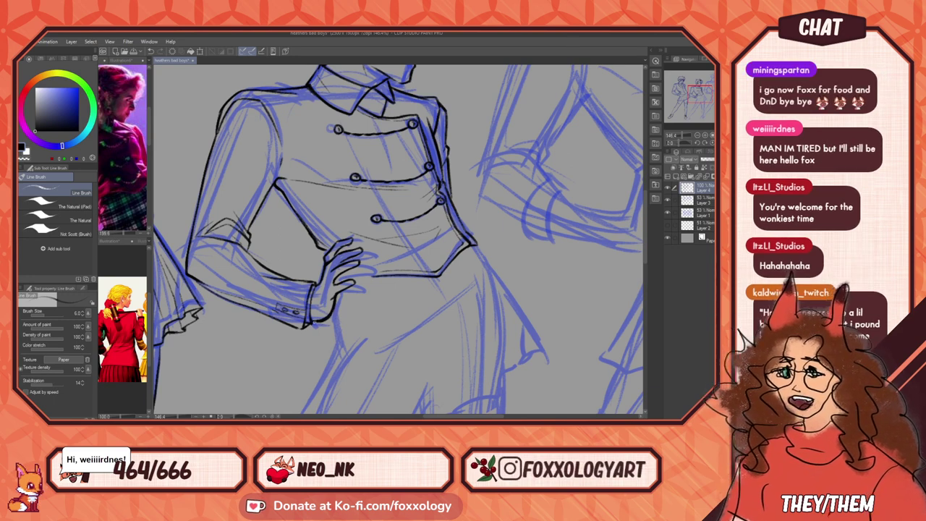
pyautogui.moveTo(317, 283); pyautogui.dragTo(313, 308)
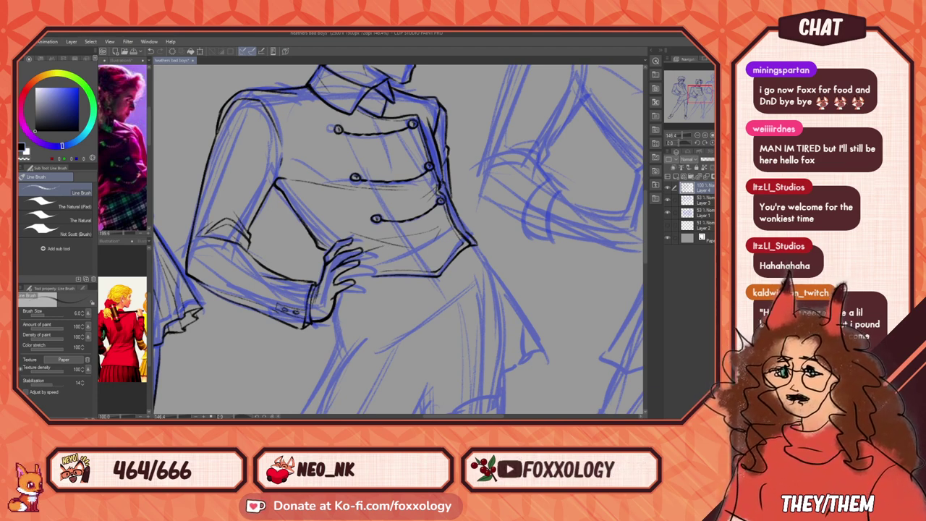
pyautogui.hotkey('ctrl', 'z')
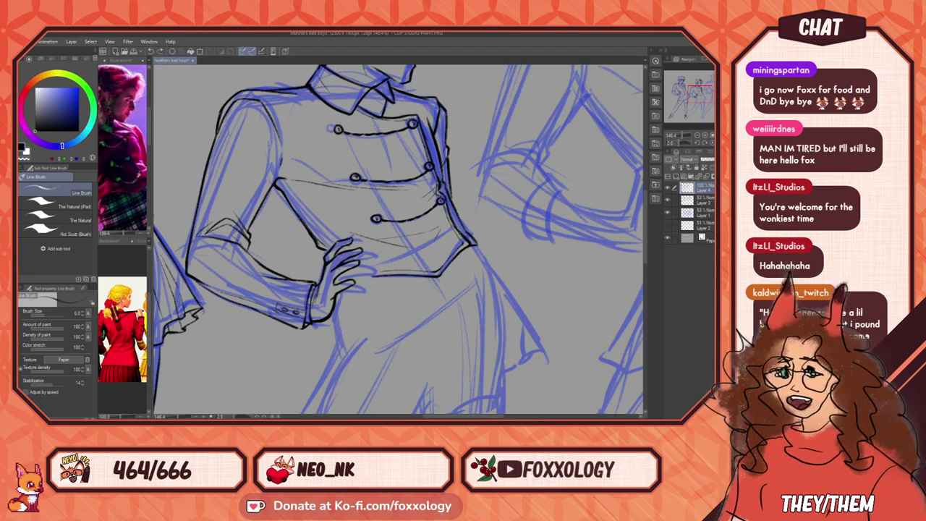
pyautogui.moveTo(372, 254); pyautogui.dragTo(405, 252)
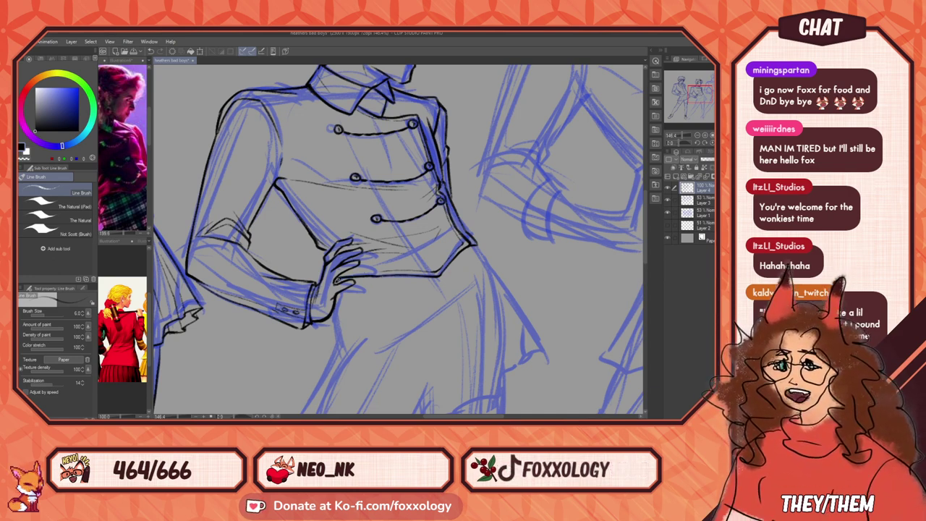
pyautogui.moveTo(338, 282); pyautogui.dragTo(374, 275)
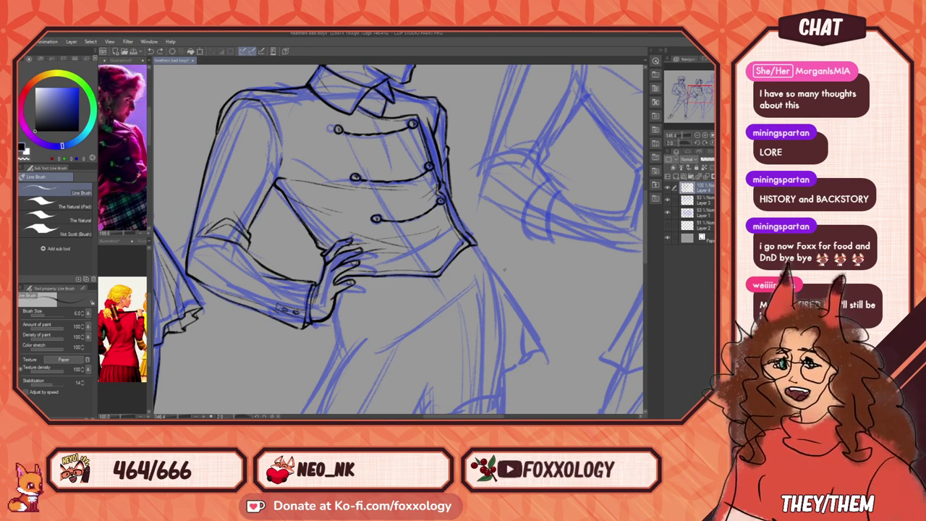
# Step: Ink the flared rear edge of the second figure's skirt and a zigzag ruffled hem running across the thighs
pyautogui.moveTo(496, 282)
pyautogui.mouseDown()
pyautogui.moveTo(423, 316)
pyautogui.moveTo(477, 349)
pyautogui.moveTo(497, 347)
pyautogui.moveTo(513, 375)
pyautogui.mouseUp()
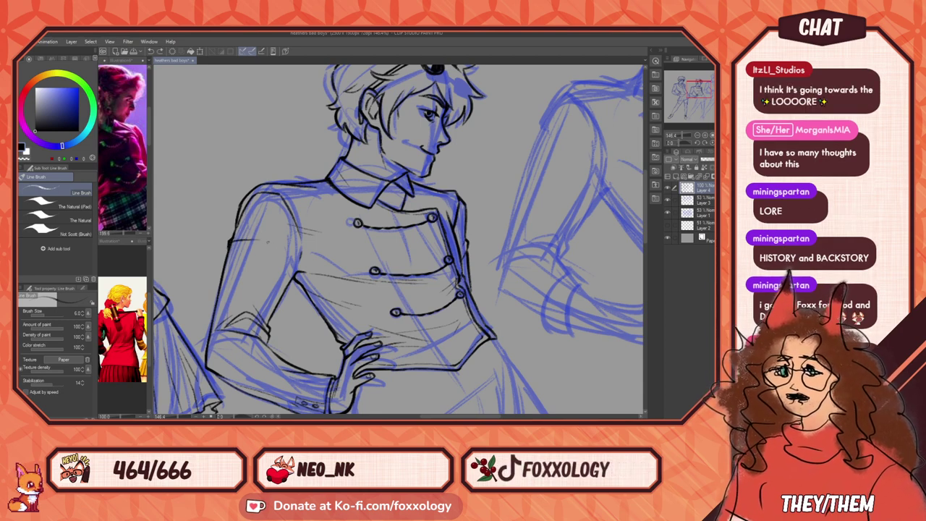
pyautogui.moveTo(546, 293)
pyautogui.mouseDown()
pyautogui.moveTo(479, 276)
pyautogui.moveTo(504, 261)
pyautogui.moveTo(429, 128)
pyautogui.mouseUp()
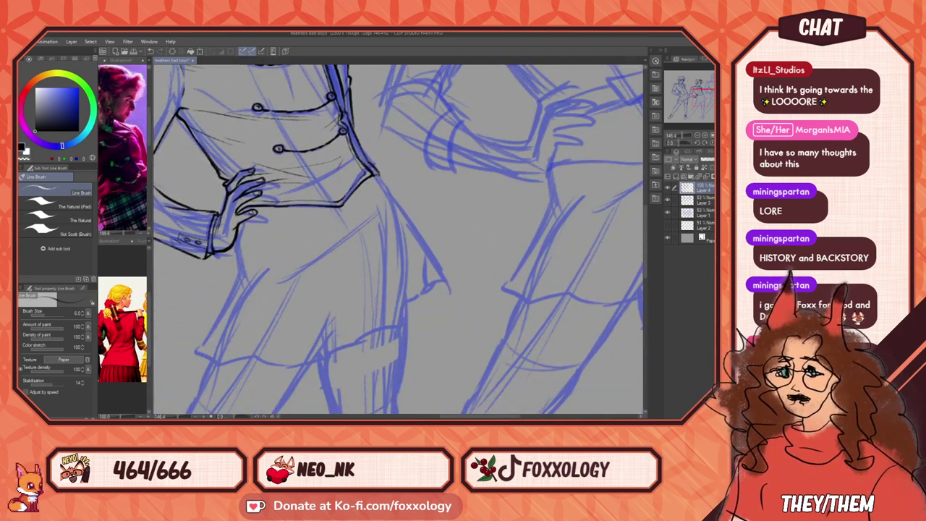
pyautogui.moveTo(376, 174)
pyautogui.mouseDown()
pyautogui.moveTo(452, 283)
pyautogui.moveTo(421, 297)
pyautogui.moveTo(405, 321)
pyautogui.mouseUp()
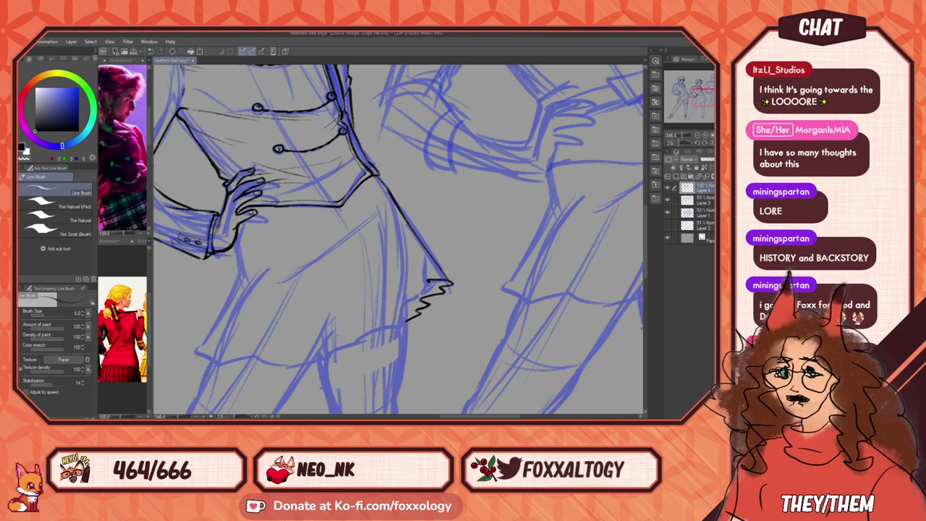
pyautogui.moveTo(434, 282); pyautogui.dragTo(413, 296)
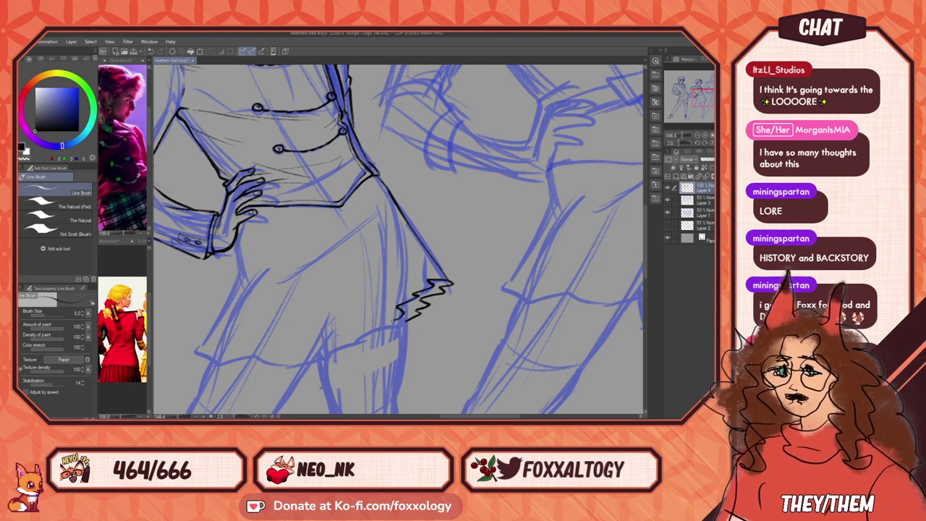
pyautogui.moveTo(376, 326)
pyautogui.mouseDown()
pyautogui.moveTo(299, 361)
pyautogui.moveTo(240, 362)
pyautogui.mouseUp()
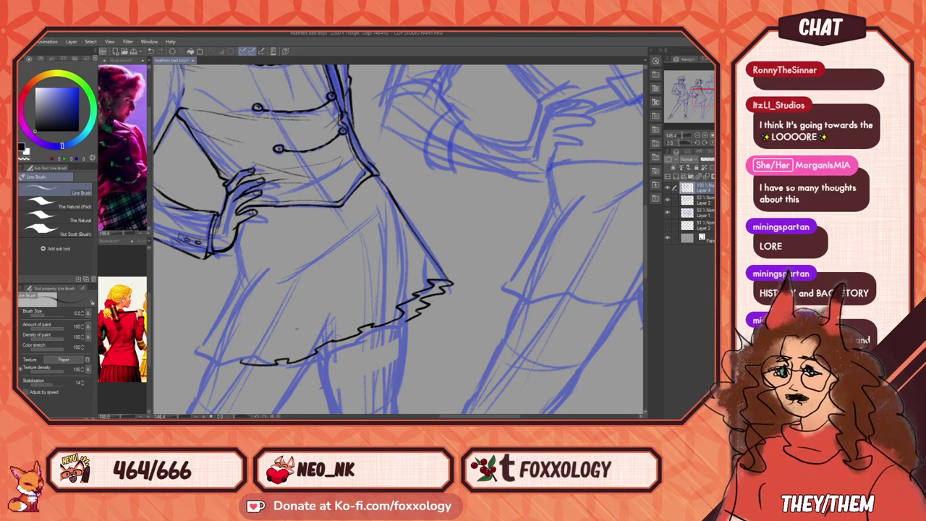
# Step: Close the skirt hem at its front corner and ink the front side edge up to the hand on the hip
pyautogui.moveTo(438, 322); pyautogui.dragTo(506, 320)
pyautogui.moveTo(311, 361); pyautogui.dragTo(269, 354)
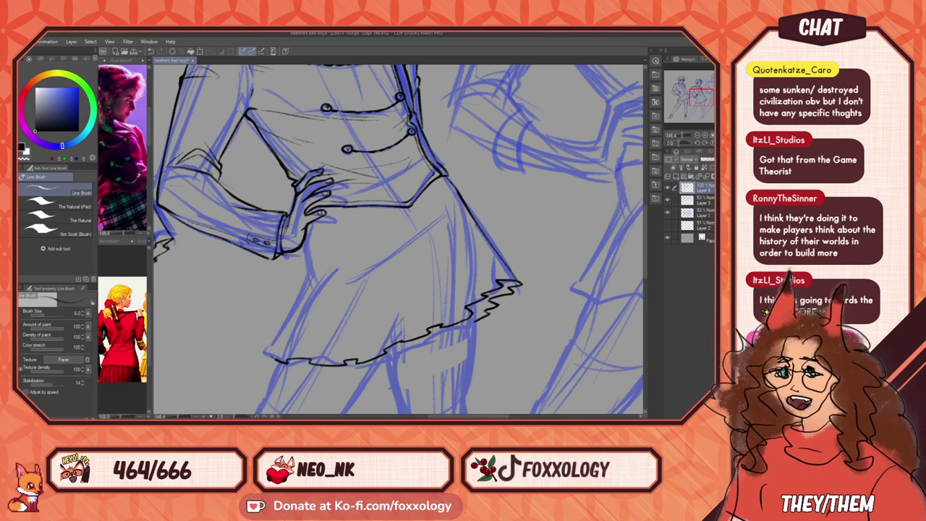
pyautogui.moveTo(262, 355); pyautogui.dragTo(275, 368)
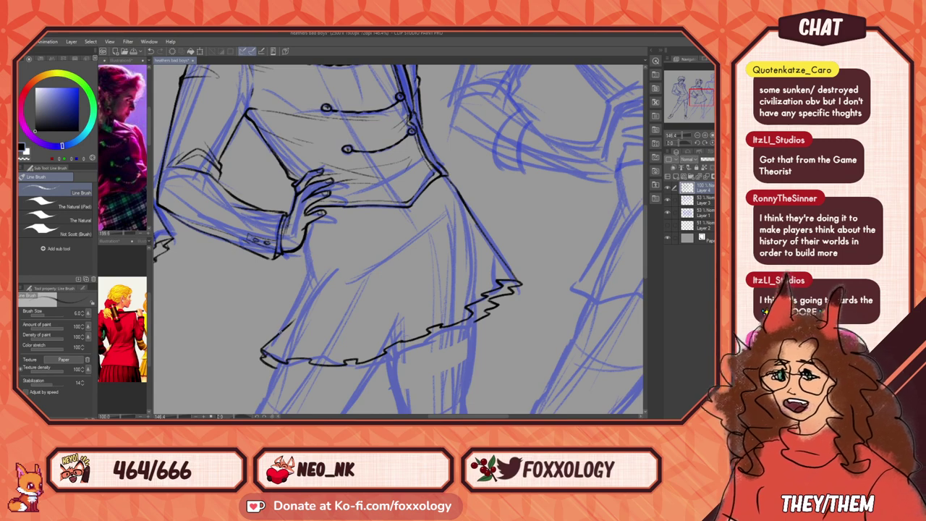
pyautogui.hotkey('ctrl', 'z')
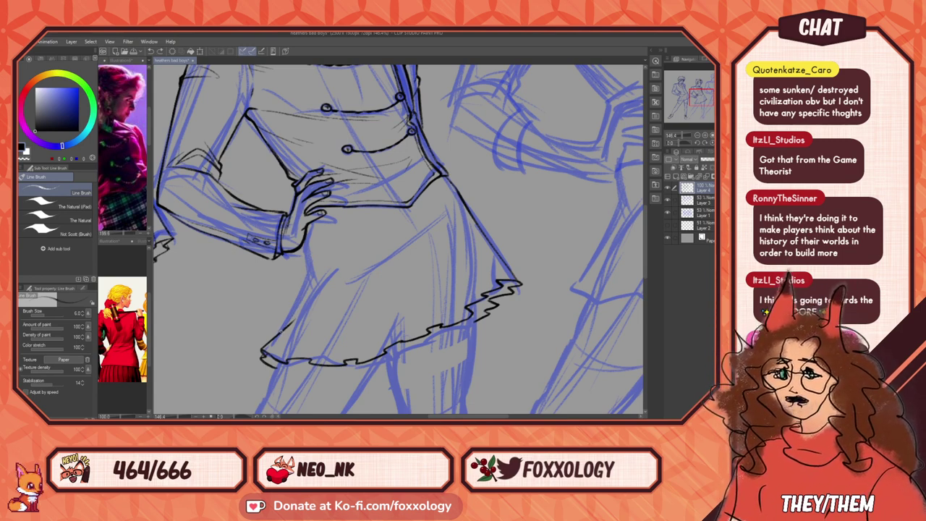
pyautogui.moveTo(281, 333)
pyautogui.mouseDown()
pyautogui.moveTo(309, 270)
pyautogui.moveTo(304, 241)
pyautogui.mouseUp()
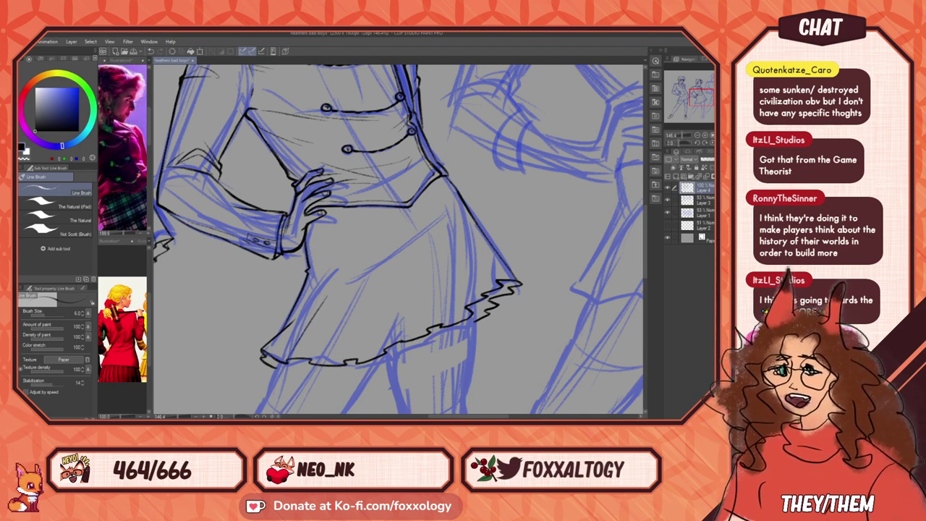
# Step: Ink thin pleat lines running from the skirt's waist to the hem ruffles, plus diagonal creases across the hips
pyautogui.moveTo(345, 282); pyautogui.dragTo(320, 345)
pyautogui.moveTo(349, 249); pyautogui.dragTo(343, 265)
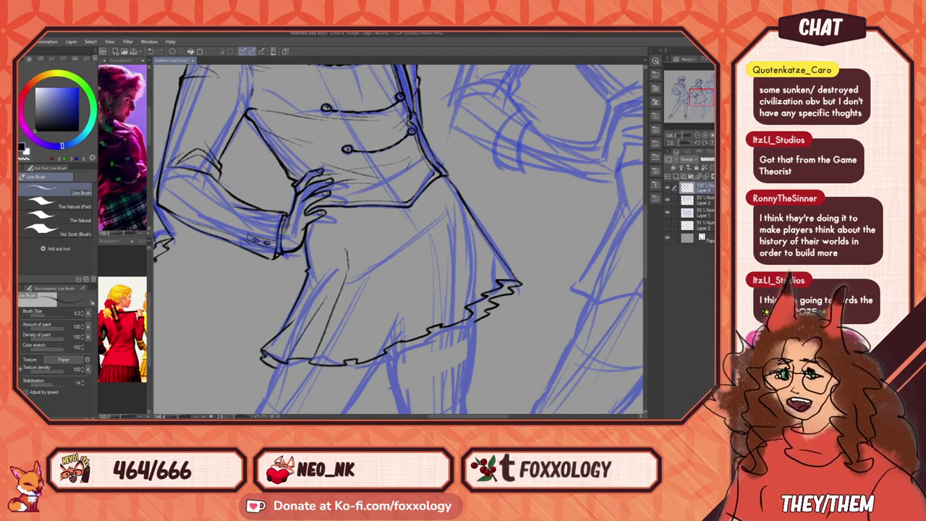
pyautogui.moveTo(347, 230); pyautogui.dragTo(342, 252)
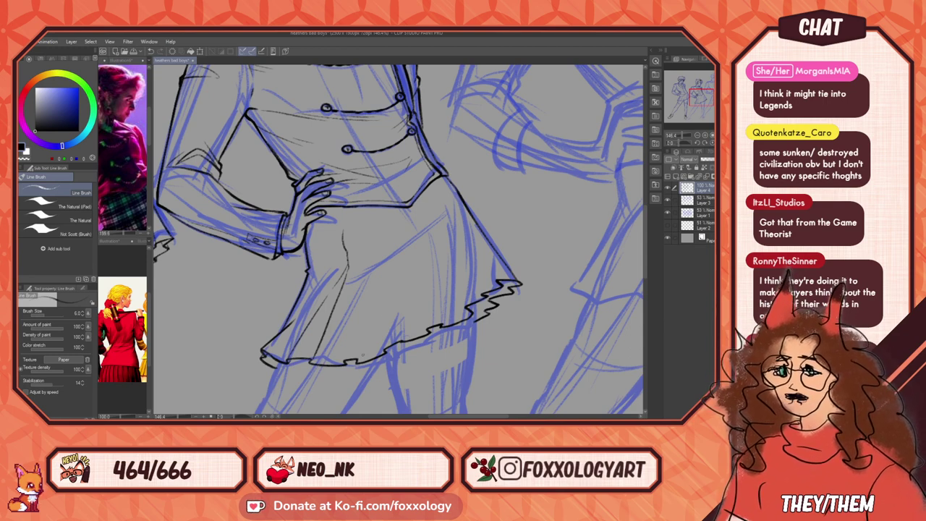
pyautogui.moveTo(343, 358); pyautogui.dragTo(360, 293)
pyautogui.moveTo(361, 245)
pyautogui.mouseDown()
pyautogui.moveTo(367, 259)
pyautogui.moveTo(355, 219)
pyautogui.mouseUp()
pyautogui.moveTo(371, 269); pyautogui.dragTo(377, 324)
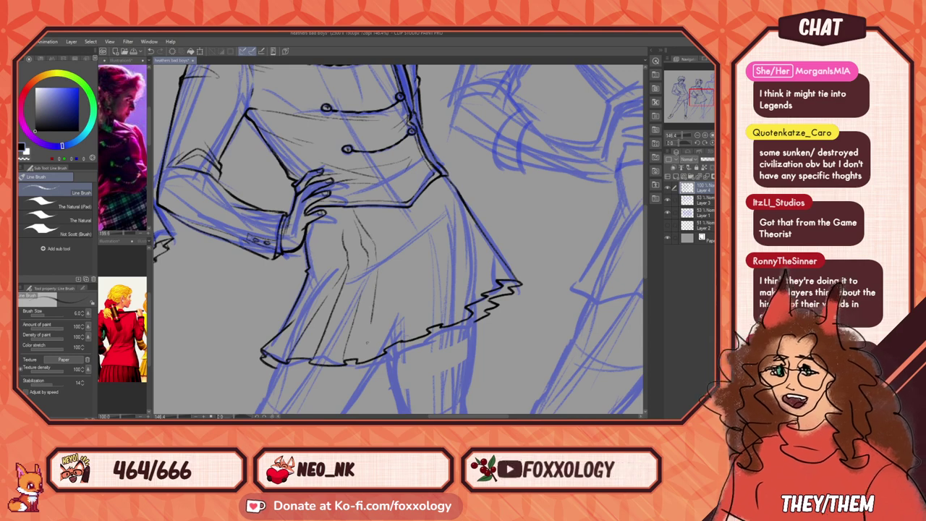
pyautogui.moveTo(375, 291); pyautogui.dragTo(361, 360)
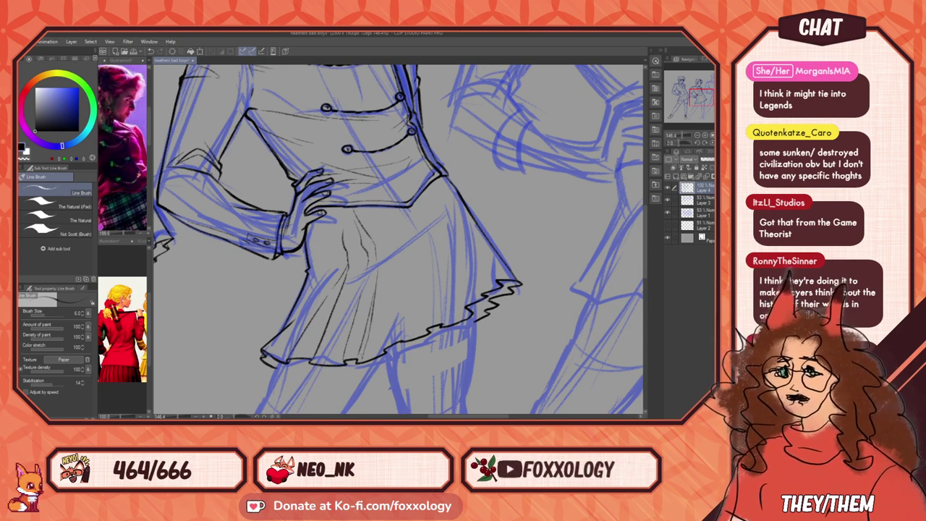
pyautogui.moveTo(385, 286)
pyautogui.mouseDown()
pyautogui.moveTo(371, 218)
pyautogui.moveTo(421, 300)
pyautogui.mouseUp()
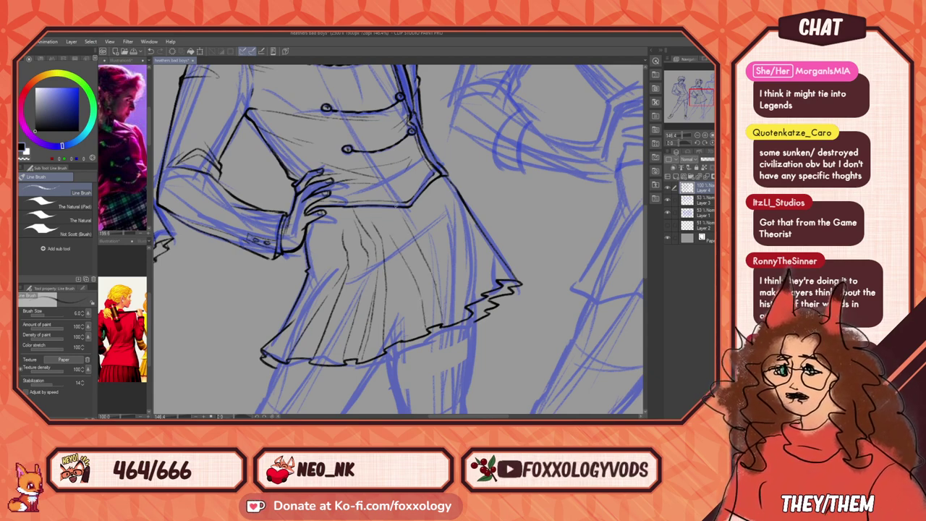
pyautogui.moveTo(403, 312)
pyautogui.mouseDown()
pyautogui.moveTo(408, 331)
pyautogui.moveTo(439, 341)
pyautogui.moveTo(401, 353)
pyautogui.mouseUp()
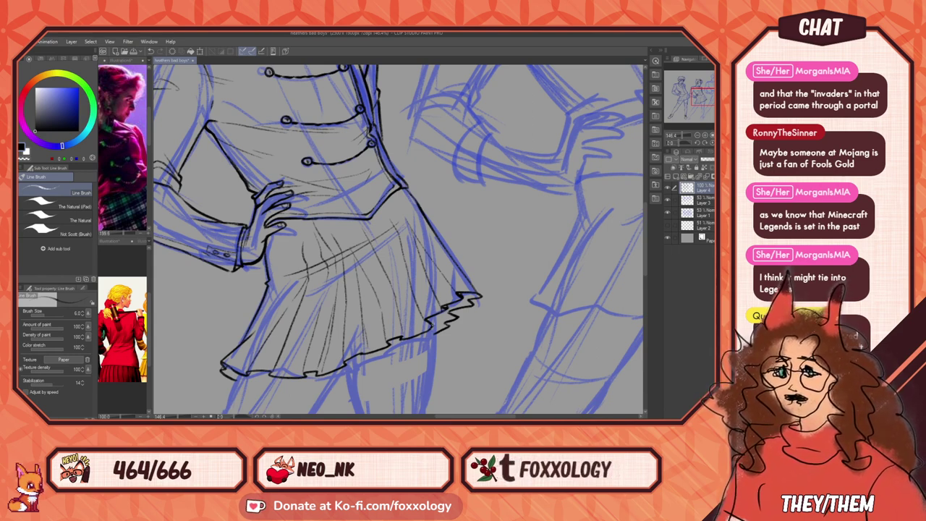
# Step: Ink both edges of the second figure's outstretched thigh, from the skirt hem down to the stocking top
pyautogui.moveTo(512, 329); pyautogui.dragTo(418, 327)
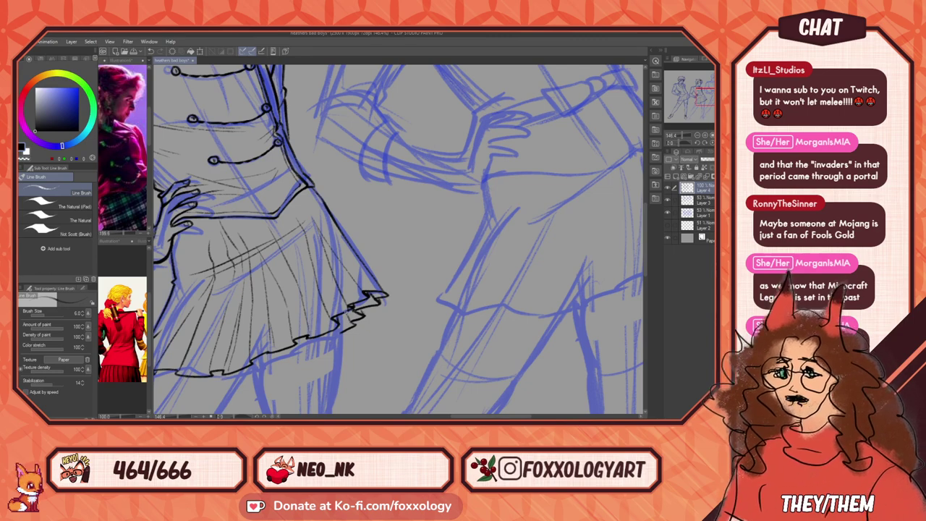
pyautogui.moveTo(357, 348); pyautogui.dragTo(517, 250)
pyautogui.moveTo(511, 285); pyautogui.dragTo(313, 340)
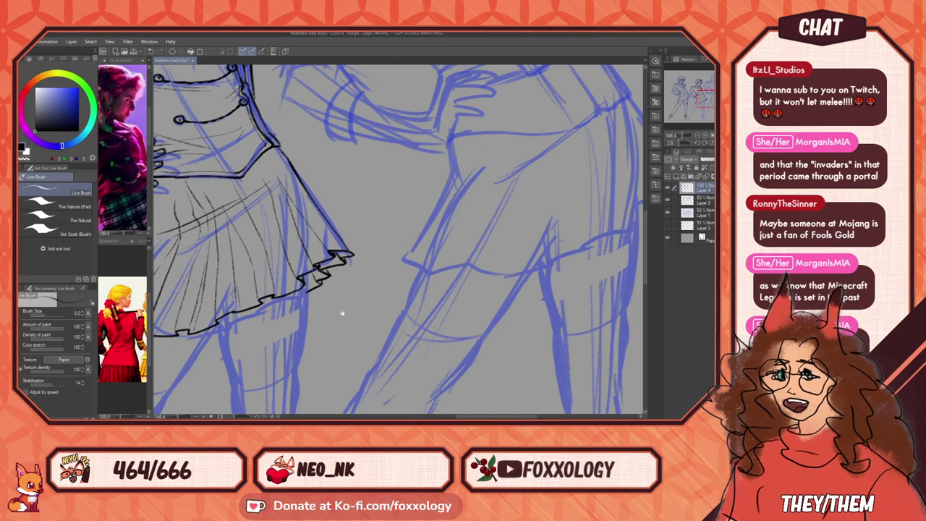
pyautogui.moveTo(342, 313); pyautogui.dragTo(529, 310)
pyautogui.moveTo(377, 329); pyautogui.dragTo(318, 300)
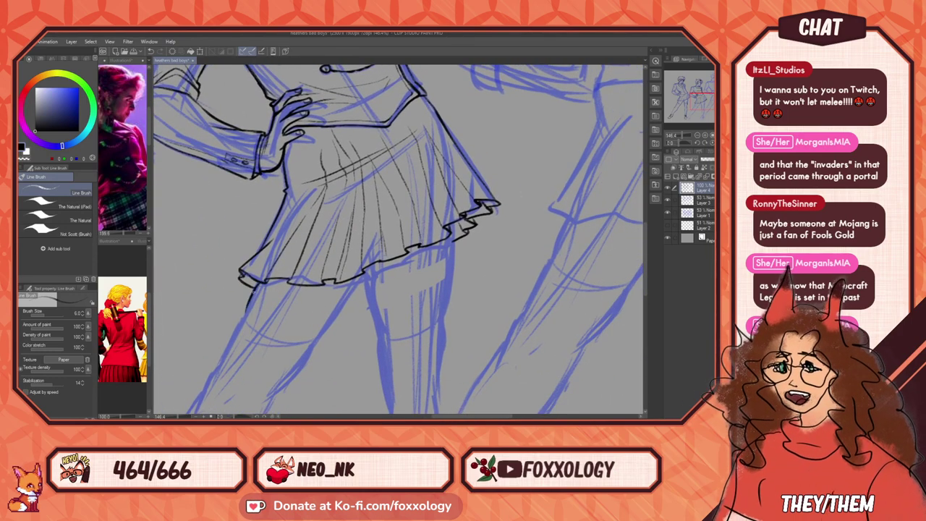
pyautogui.moveTo(252, 290); pyautogui.dragTo(245, 317)
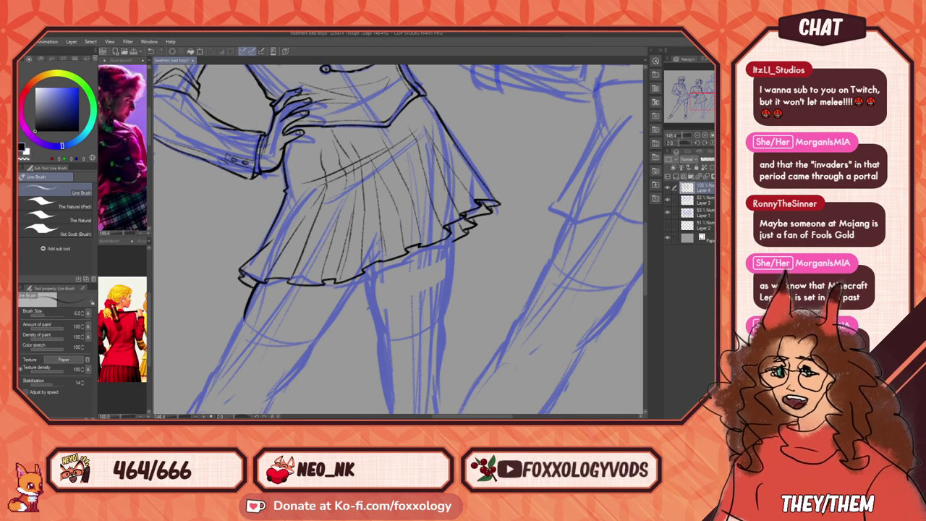
pyautogui.moveTo(406, 286)
pyautogui.mouseDown()
pyautogui.moveTo(374, 253)
pyautogui.moveTo(312, 263)
pyautogui.moveTo(278, 311)
pyautogui.mouseUp()
pyautogui.hotkey('ctrl', 'z')
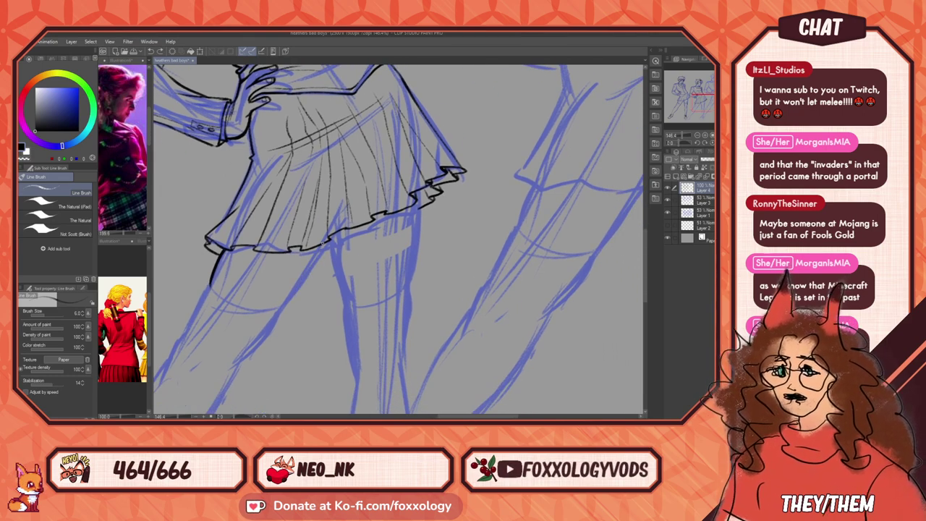
pyautogui.moveTo(323, 244); pyautogui.dragTo(280, 309)
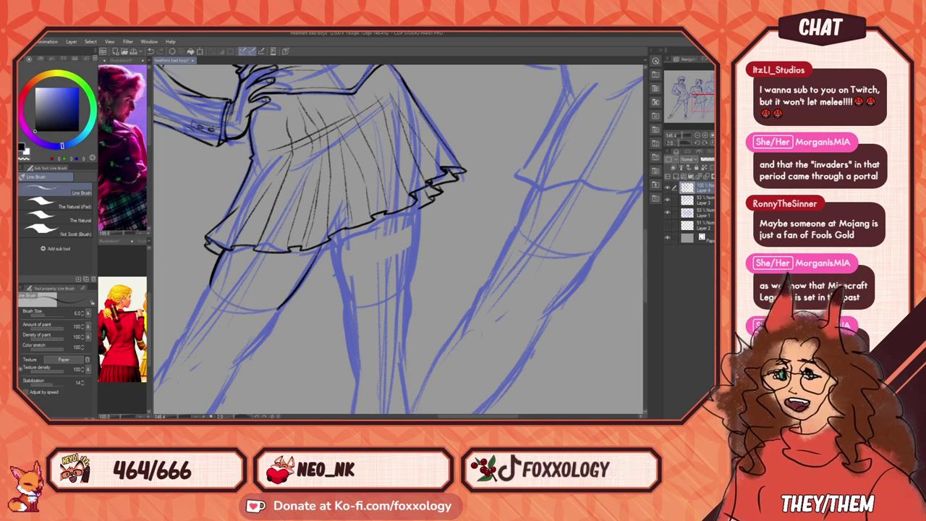
# Step: Ink the inner and outer edges of the second figure's straight supporting thigh below the skirt hem
pyautogui.moveTo(421, 211); pyautogui.dragTo(345, 217)
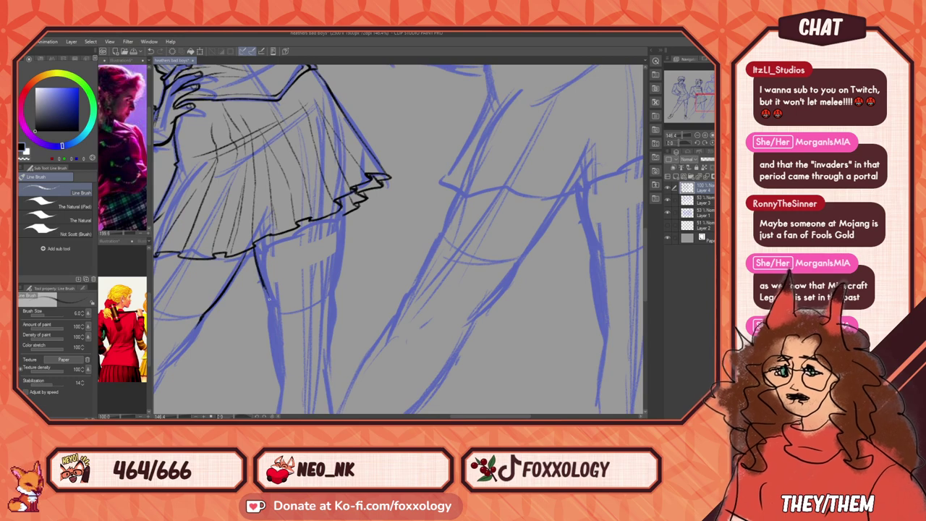
pyautogui.moveTo(263, 287); pyautogui.dragTo(273, 309)
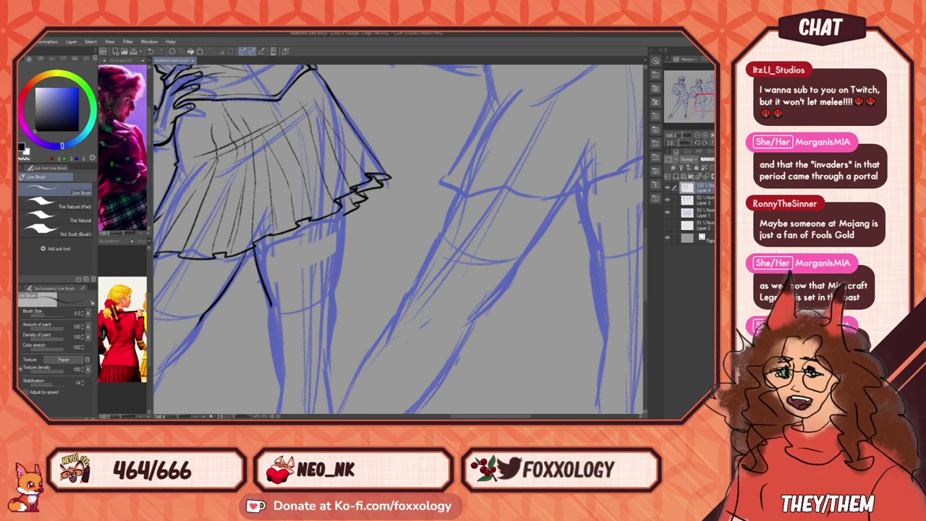
pyautogui.moveTo(345, 199); pyautogui.dragTo(339, 264)
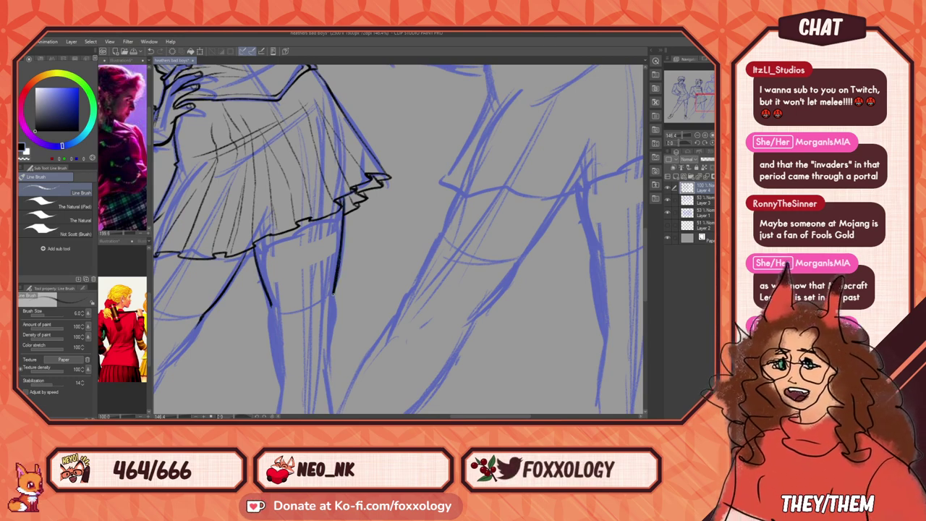
# Step: Ink curved stocking-top lines across both of the second figure's thighs, joining the side edges of each leg
pyautogui.moveTo(357, 319); pyautogui.dragTo(447, 288)
pyautogui.moveTo(376, 273); pyautogui.dragTo(440, 256)
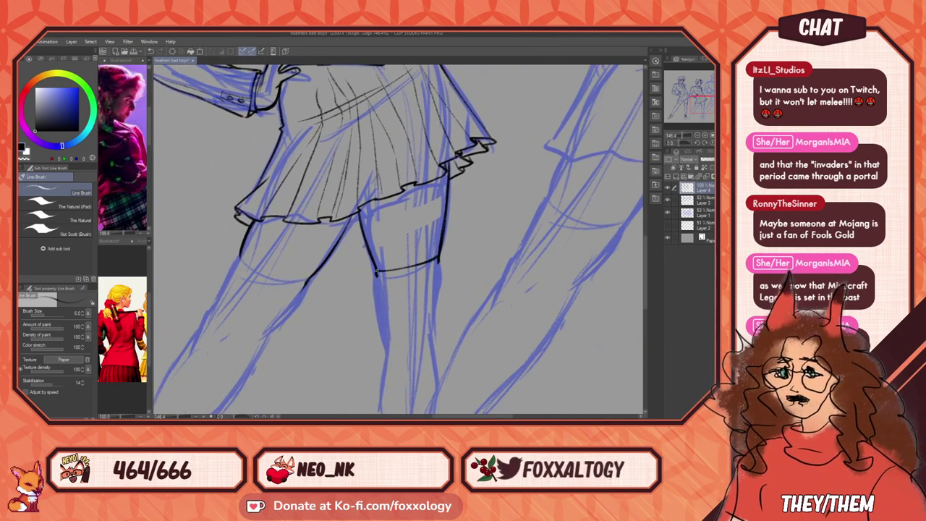
pyautogui.moveTo(380, 302); pyautogui.dragTo(435, 303)
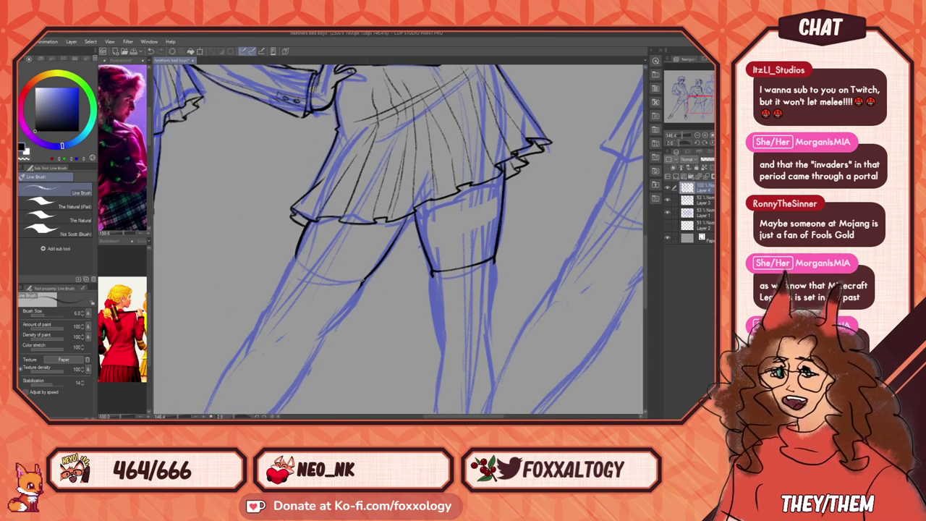
pyautogui.moveTo(365, 280); pyautogui.dragTo(297, 258)
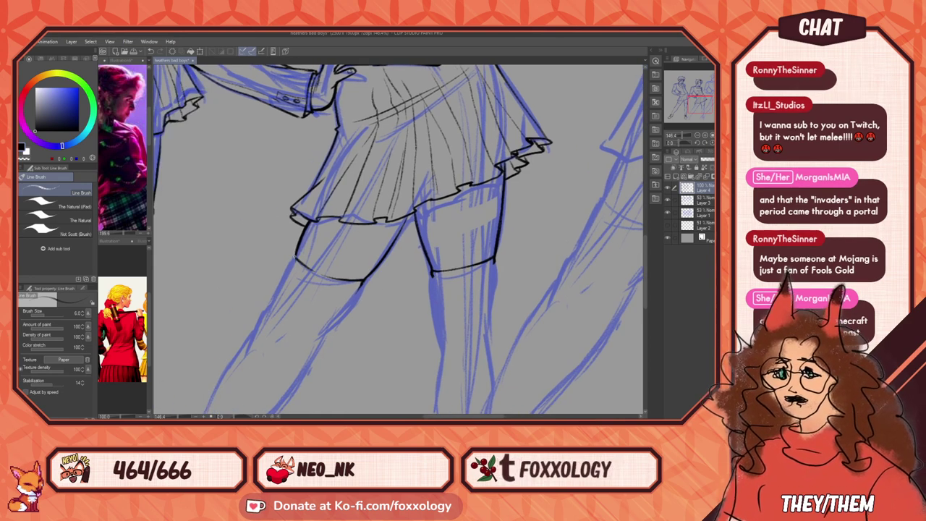
# Step: Ink the rear outline of the second figure's outstretched leg from the stocking top past the knee and calf to the ankle
pyautogui.moveTo(389, 282); pyautogui.dragTo(451, 196)
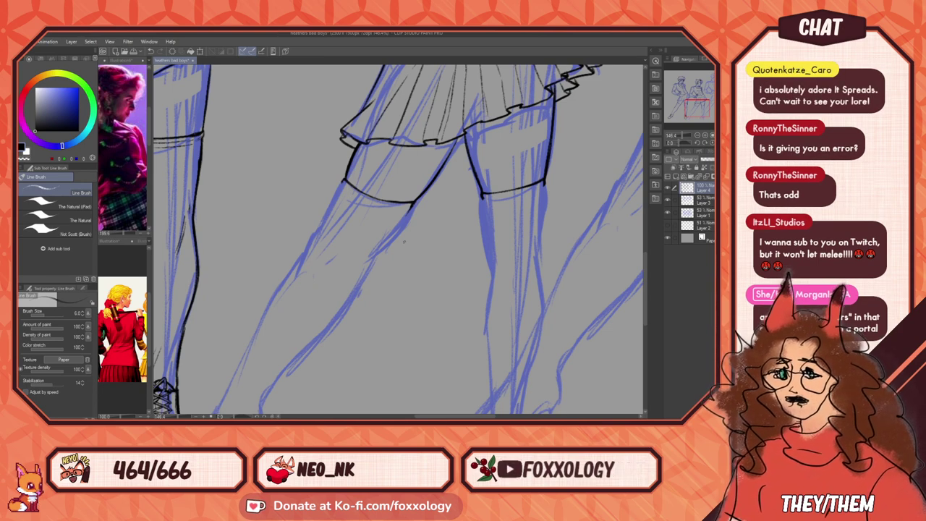
pyautogui.moveTo(429, 245); pyautogui.dragTo(432, 221)
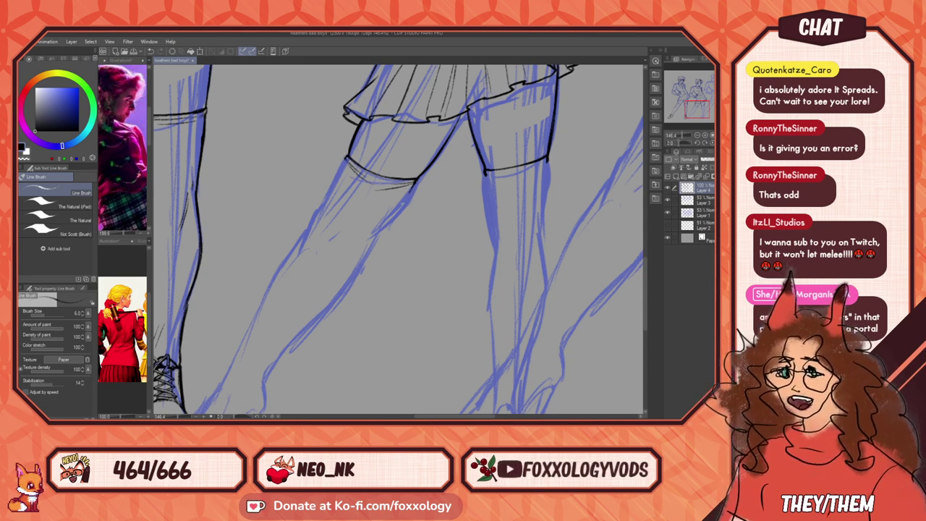
pyautogui.moveTo(413, 185)
pyautogui.mouseDown()
pyautogui.moveTo(351, 285)
pyautogui.moveTo(284, 351)
pyautogui.mouseUp()
pyautogui.hotkey('ctrl', 'z')
pyautogui.moveTo(318, 321); pyautogui.dragTo(273, 365)
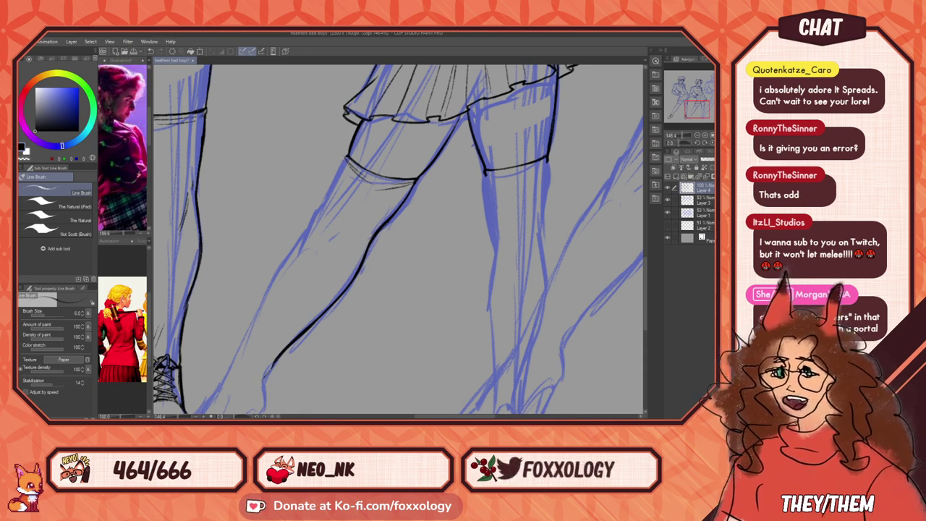
# Step: Ink the front outline of the outstretched leg from stocking top over the knee to the ankle, adding thin creases at the knee
pyautogui.moveTo(340, 171); pyautogui.dragTo(315, 215)
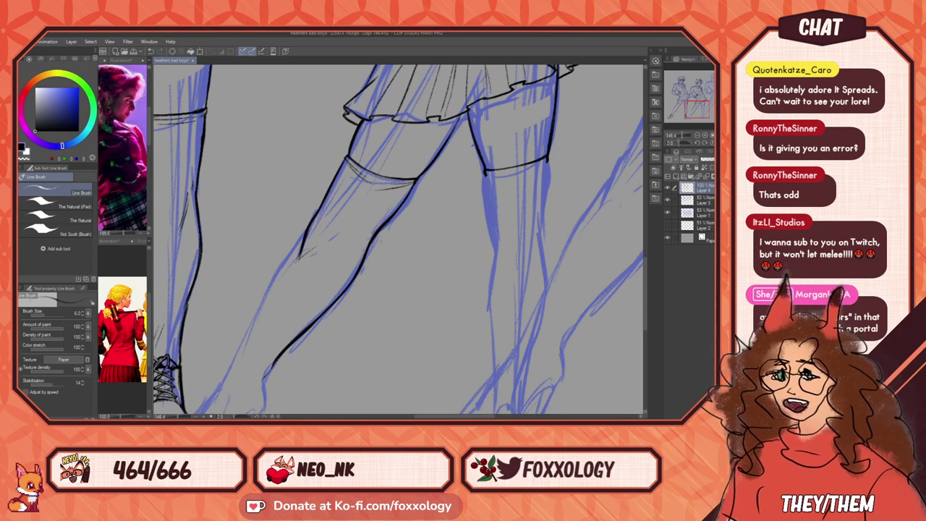
pyautogui.moveTo(375, 233); pyautogui.dragTo(337, 262)
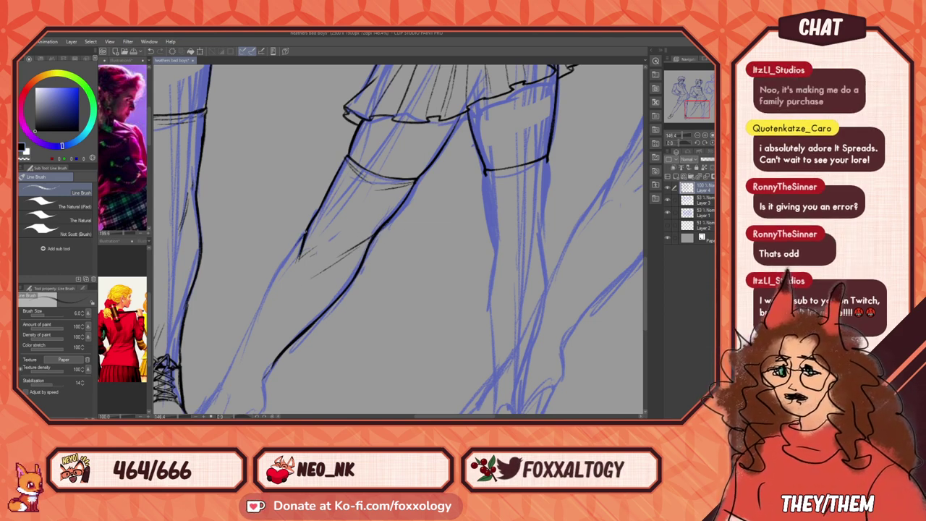
pyautogui.moveTo(308, 230)
pyautogui.mouseDown()
pyautogui.moveTo(269, 293)
pyautogui.moveTo(383, 203)
pyautogui.moveTo(349, 298)
pyautogui.mouseUp()
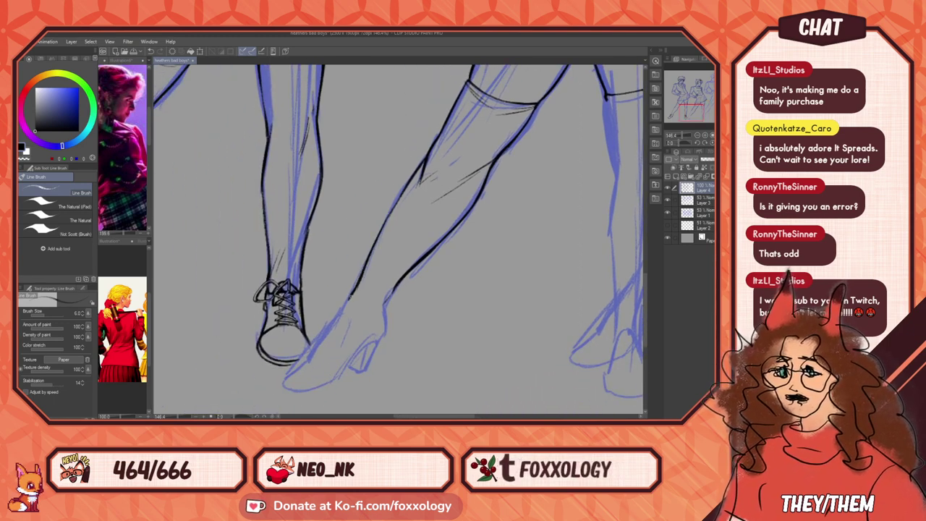
# Step: Ink short crease lines at the back of the middle figure's ankle on the outstretched leg
pyautogui.moveTo(439, 278); pyautogui.dragTo(413, 280)
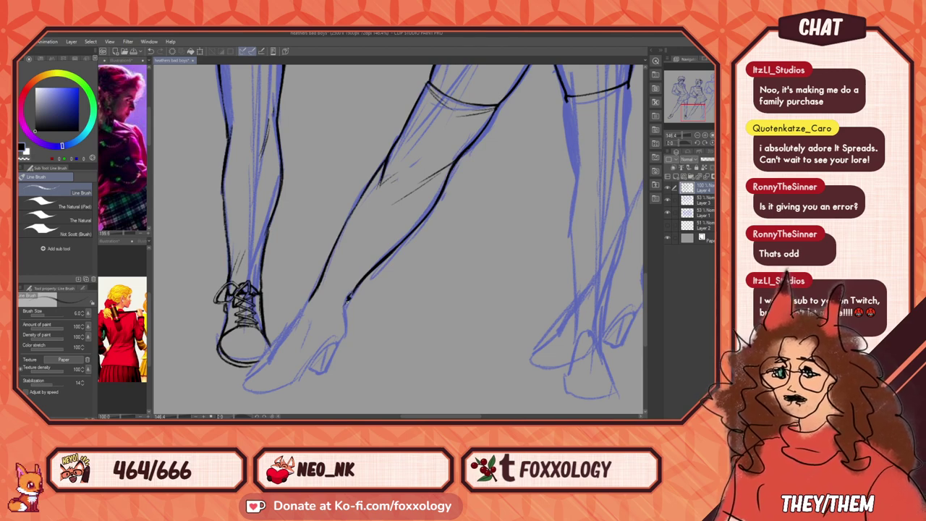
pyautogui.moveTo(348, 297); pyautogui.dragTo(345, 307)
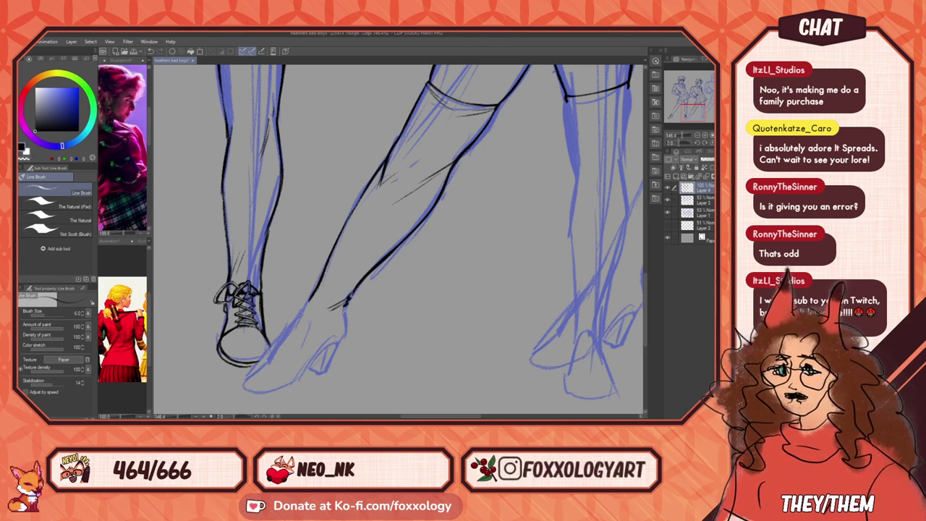
pyautogui.moveTo(327, 319); pyautogui.dragTo(314, 327)
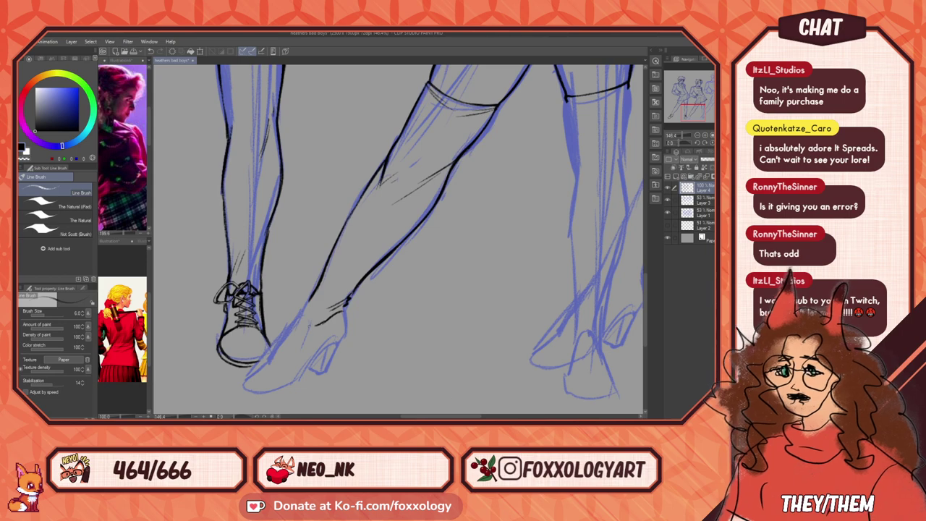
pyautogui.hotkey('ctrl', 'z')
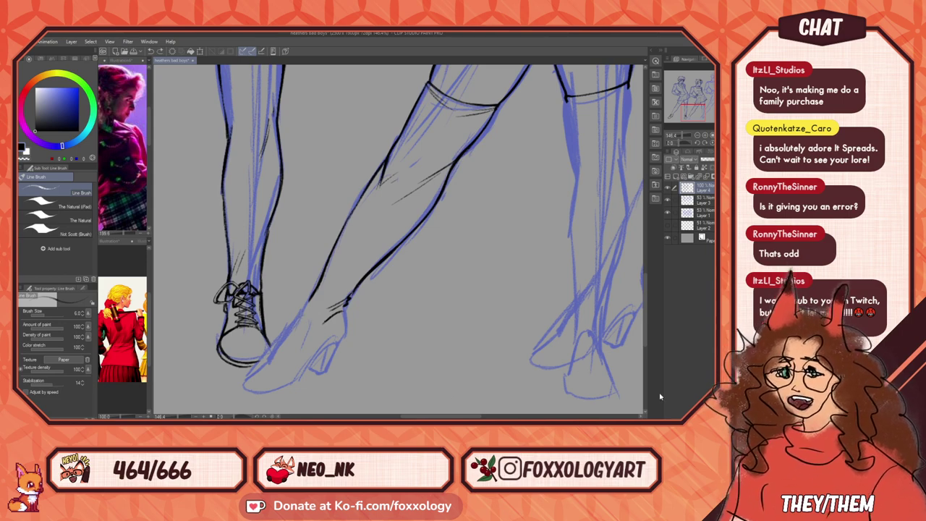
# Step: Review the inked legs and shoes against the full composition of the three figures
pyautogui.scroll(-2, 415, 320)
pyautogui.scroll(2, 395, 325)
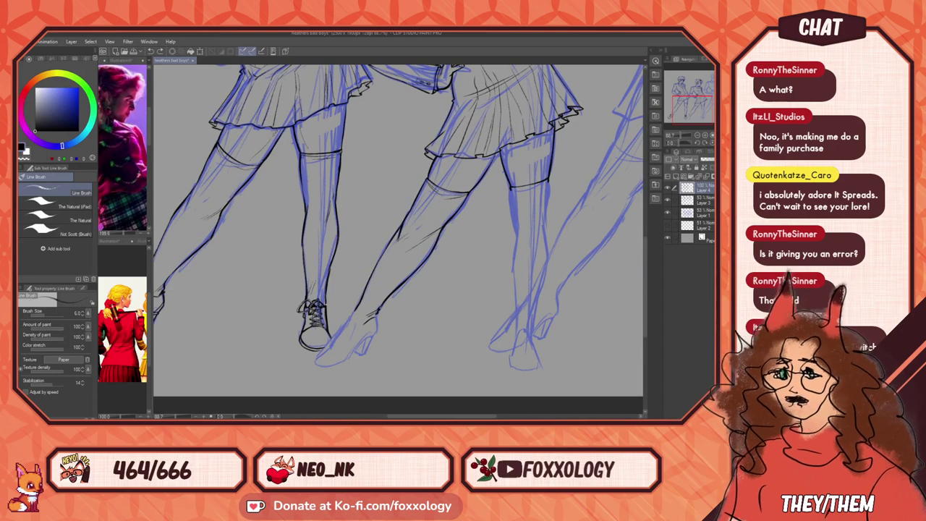
pyautogui.scroll(-2, 409, 304)
pyautogui.moveTo(461, 311); pyautogui.dragTo(354, 389)
pyautogui.moveTo(427, 276); pyautogui.dragTo(491, 295)
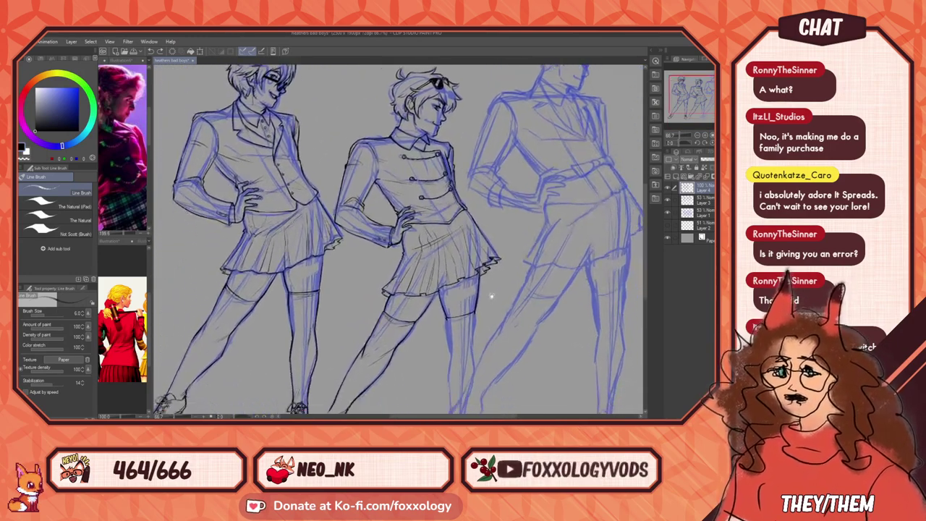
pyautogui.scroll(-3, 491, 297)
pyautogui.scroll(2, 499, 298)
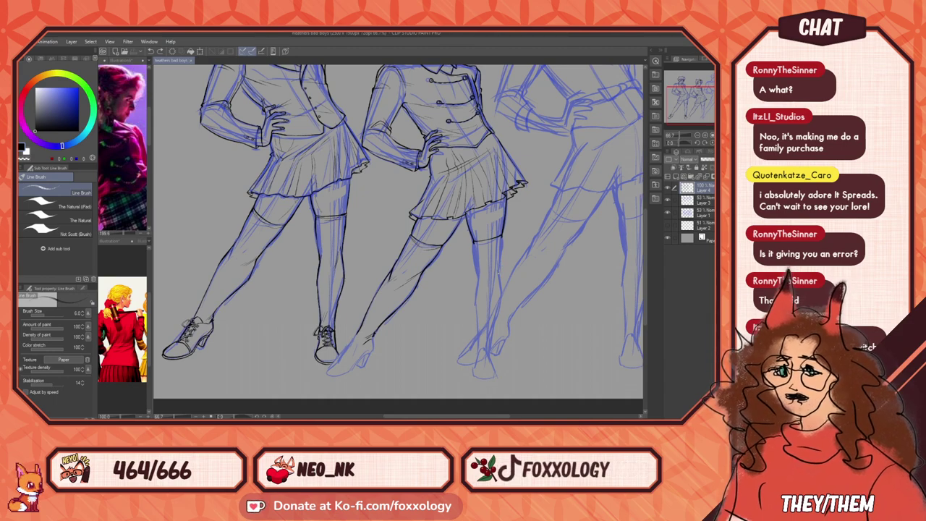
pyautogui.scroll(3, 444, 325)
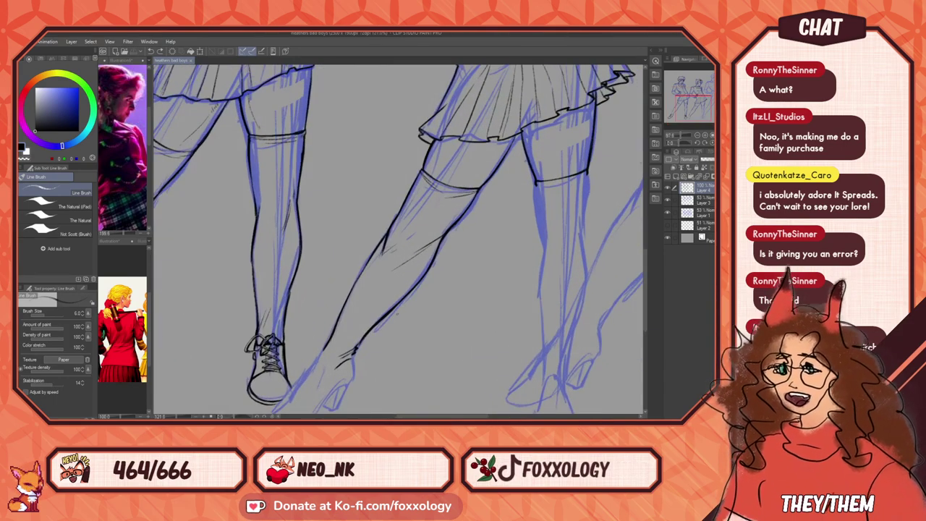
pyautogui.moveTo(333, 368); pyautogui.dragTo(391, 275)
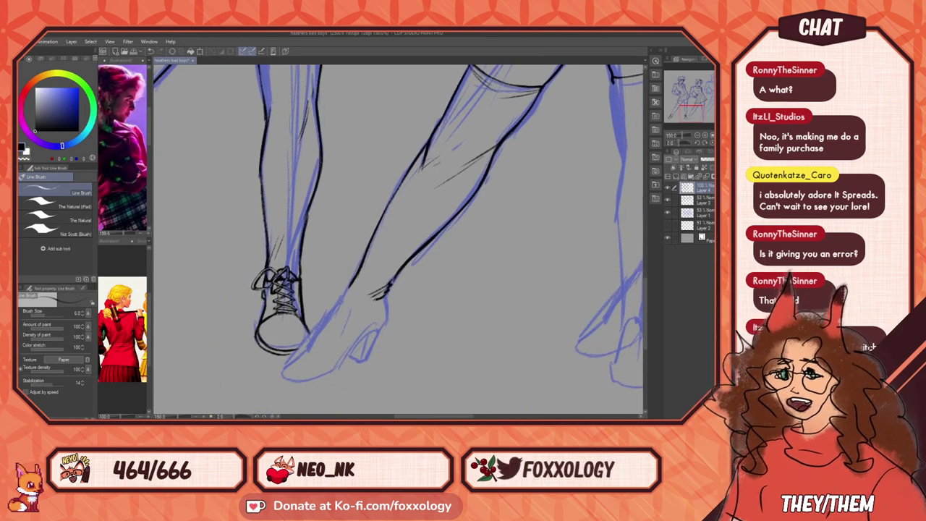
pyautogui.moveTo(388, 293); pyautogui.dragTo(358, 298)
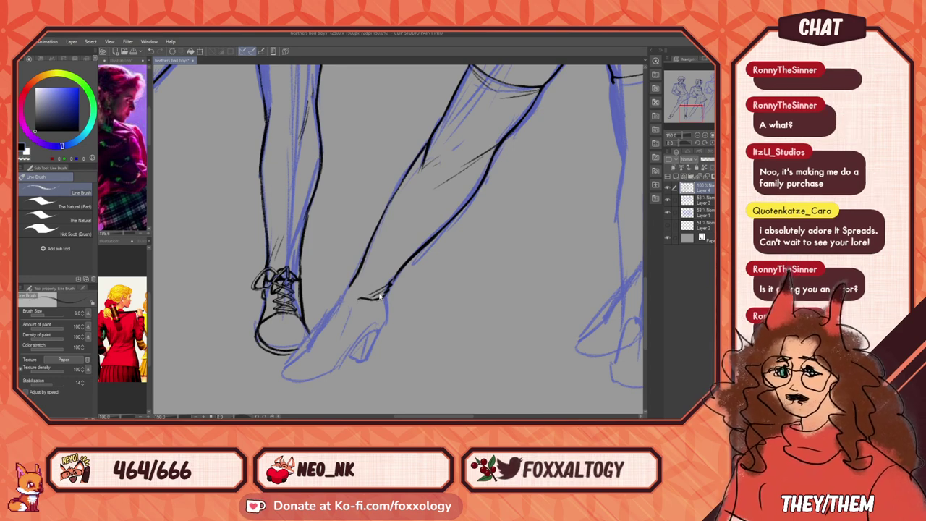
pyautogui.moveTo(395, 305); pyautogui.dragTo(426, 312)
pyautogui.hotkey('ctrl', 'z')
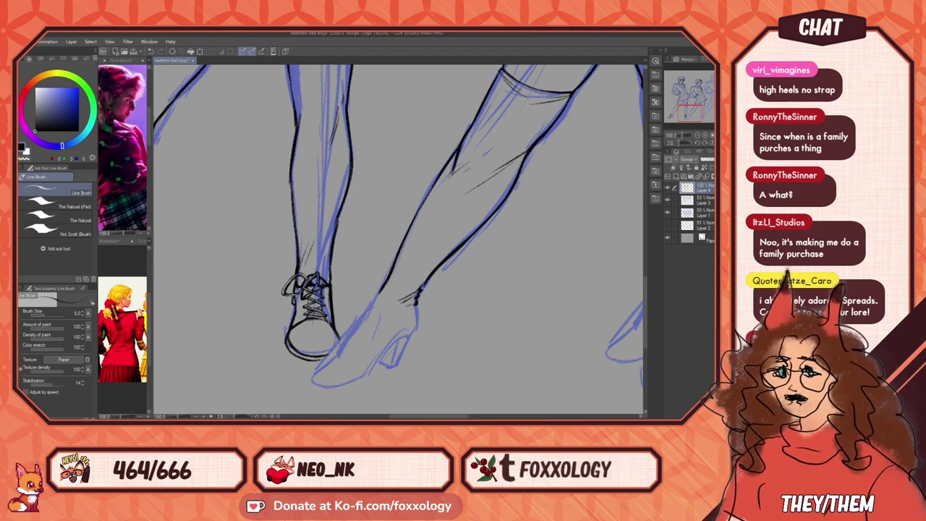
# Step: Ink the low-cut high heel on the middle figure's outstretched foot, drawing its opening, pointed toe, sole and back edge over the blue sketch
pyautogui.moveTo(388, 330)
pyautogui.mouseDown()
pyautogui.moveTo(346, 350)
pyautogui.moveTo(374, 301)
pyautogui.moveTo(405, 277)
pyautogui.mouseUp()
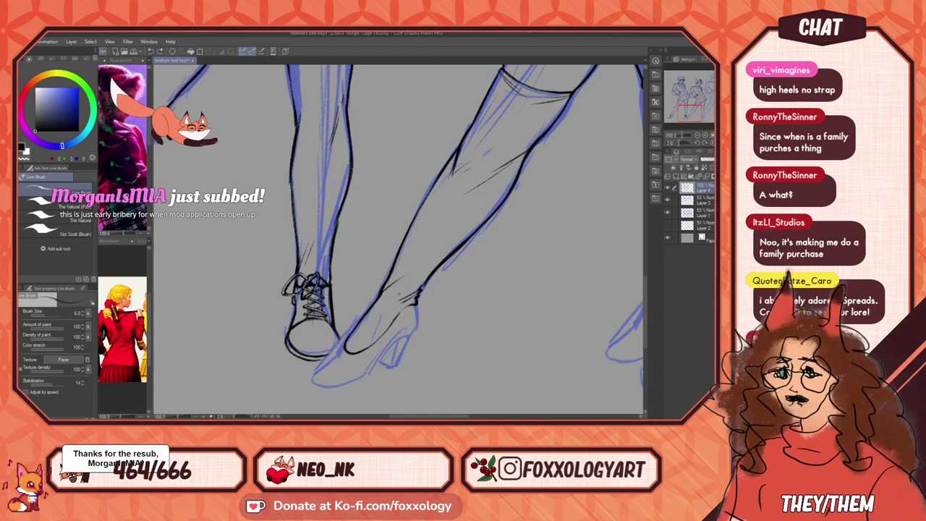
pyautogui.scroll(-2, 375, 269)
pyautogui.scroll(1, 375, 269)
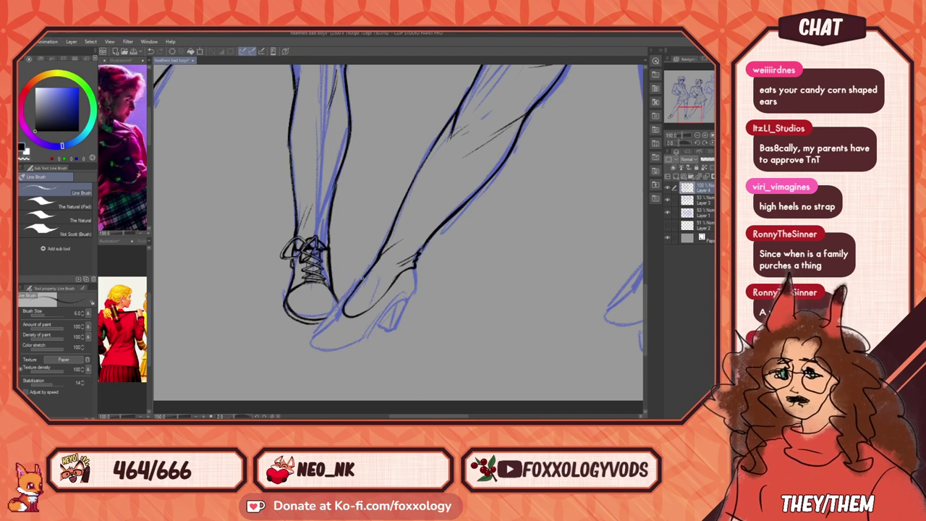
pyautogui.moveTo(381, 324); pyautogui.dragTo(406, 331)
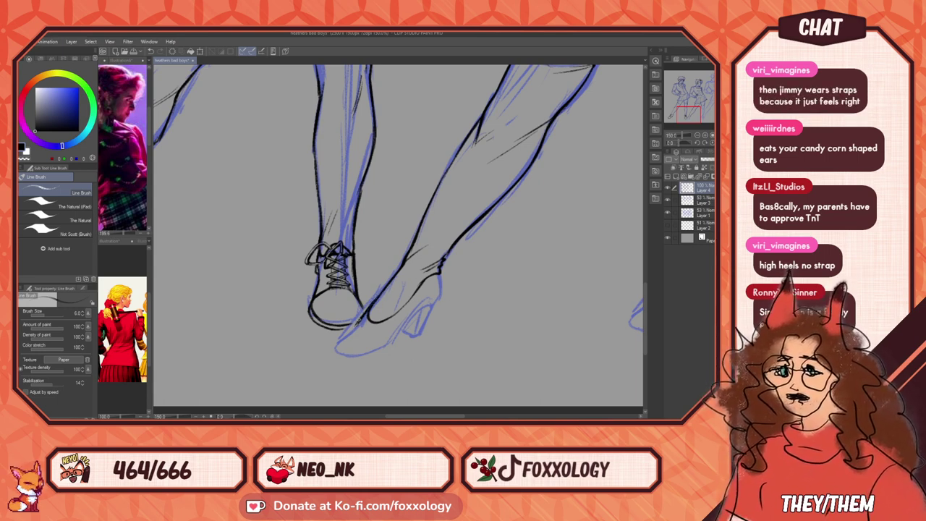
pyautogui.moveTo(370, 311)
pyautogui.mouseDown()
pyautogui.moveTo(329, 346)
pyautogui.moveTo(391, 343)
pyautogui.mouseUp()
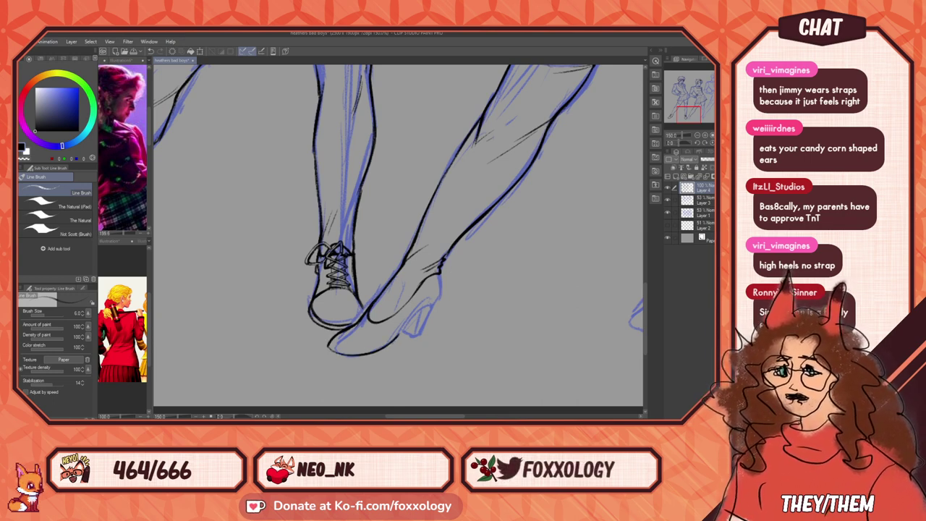
pyautogui.moveTo(402, 333)
pyautogui.mouseDown()
pyautogui.moveTo(442, 303)
pyautogui.moveTo(444, 286)
pyautogui.moveTo(442, 324)
pyautogui.moveTo(456, 320)
pyautogui.mouseUp()
pyautogui.hotkey('ctrl', 'z')
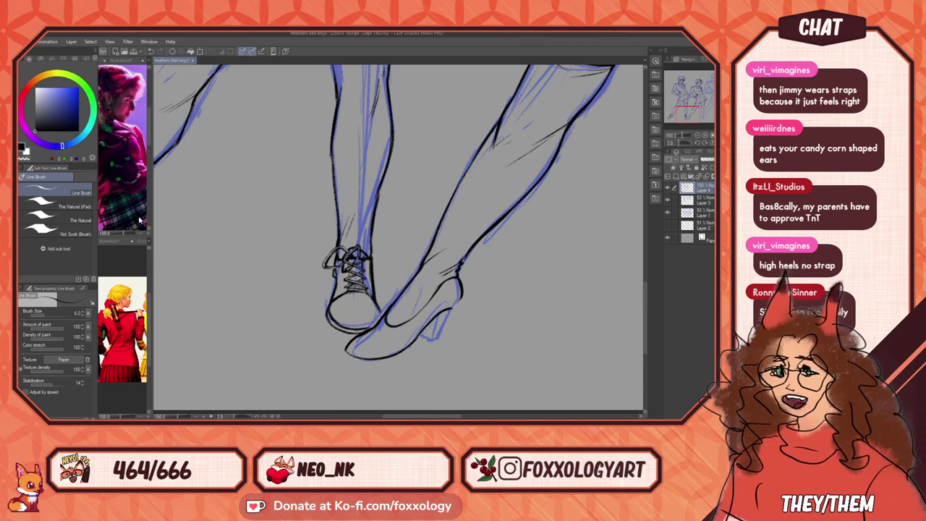
# Step: Enlarge the reference area, switch to the full-body stage photo and examine the strapped heels of the performer in the light skirt
pyautogui.moveTo(149, 221); pyautogui.dragTo(369, 217)
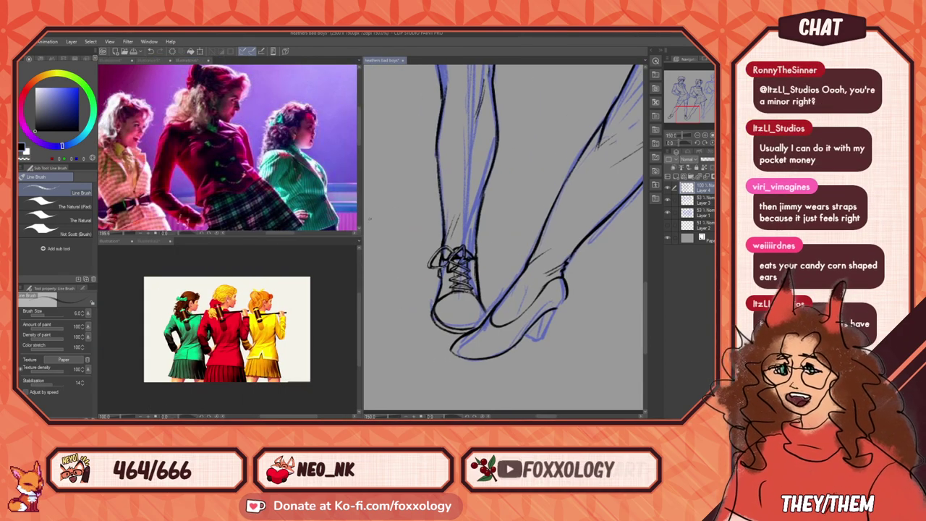
pyautogui.click(248, 179)
pyautogui.moveTo(189, 187); pyautogui.dragTo(227, 90)
pyautogui.moveTo(150, 191); pyautogui.dragTo(225, 171)
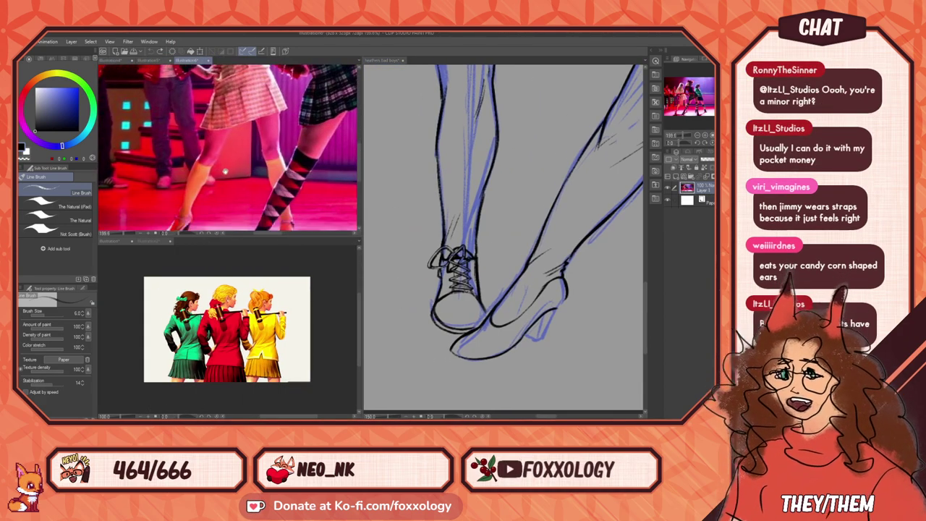
pyautogui.scroll(3, 225, 171)
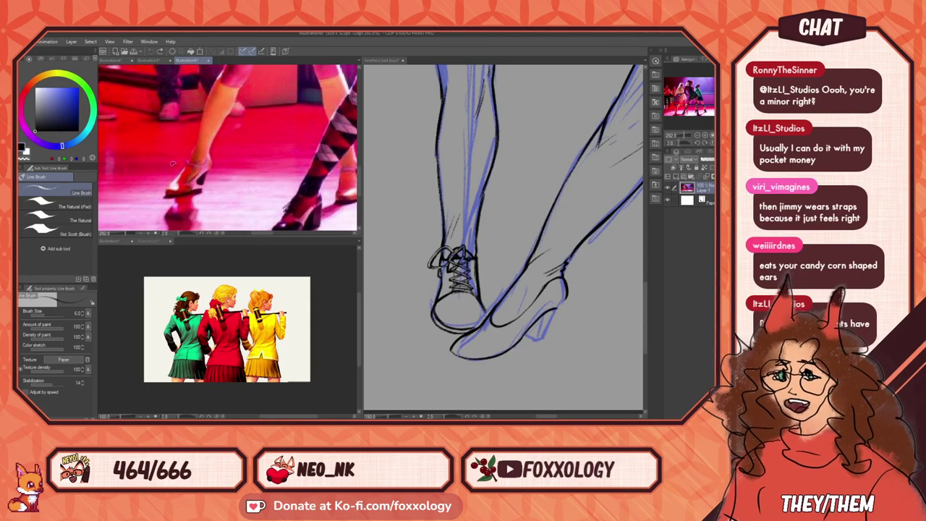
pyautogui.scroll(-4, 227, 148)
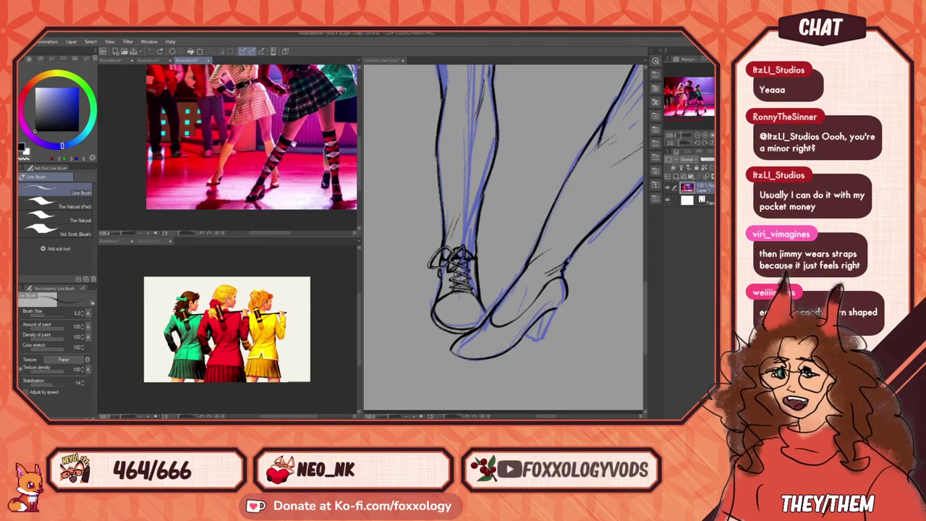
# Step: Examine the shoes of the performers in argyle and striped socks in the stage photo, and narrow the reference area again
pyautogui.moveTo(326, 158); pyautogui.dragTo(304, 179)
pyautogui.scroll(4, 304, 178)
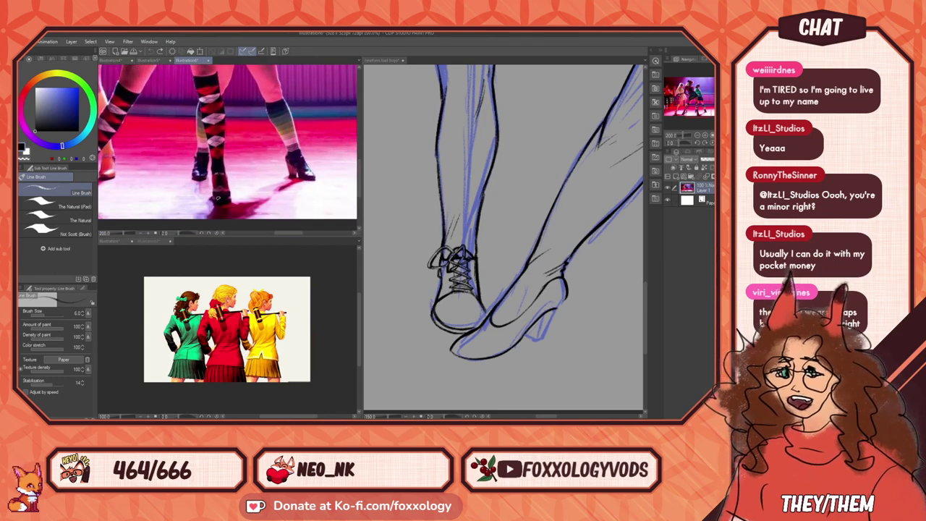
pyautogui.scroll(-4, 325, 158)
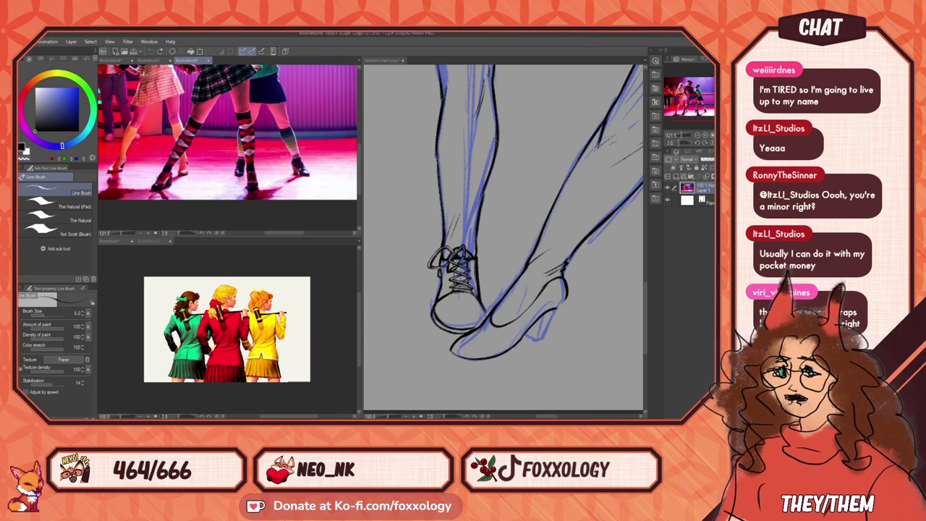
pyautogui.moveTo(276, 150); pyautogui.dragTo(308, 174)
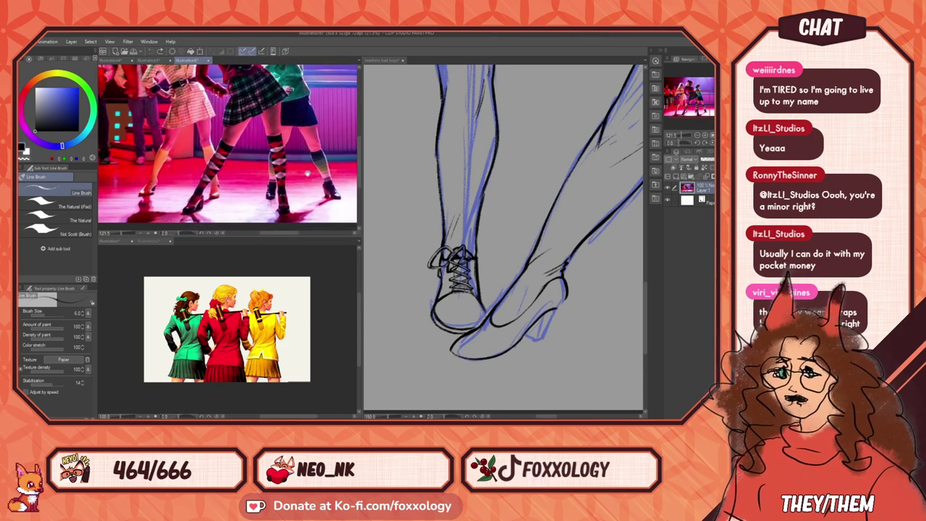
pyautogui.scroll(4, 227, 143)
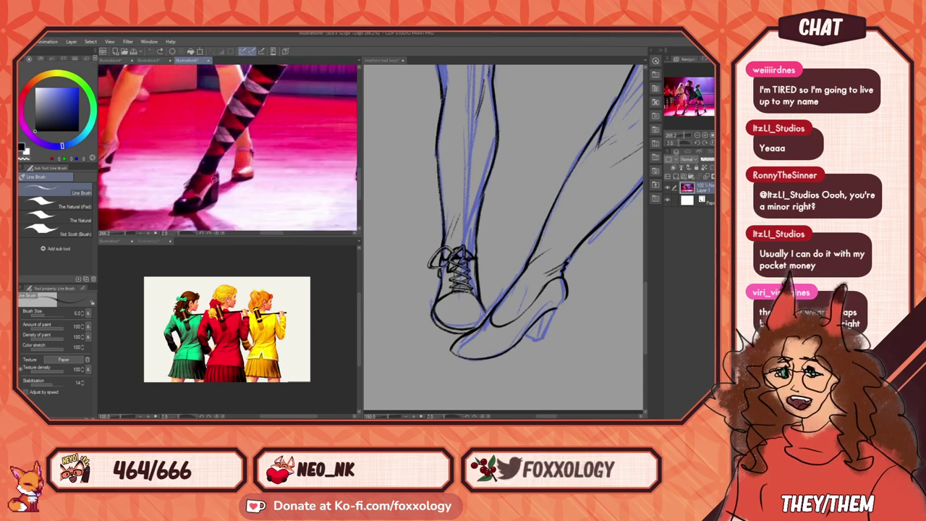
pyautogui.scroll(-6, 227, 148)
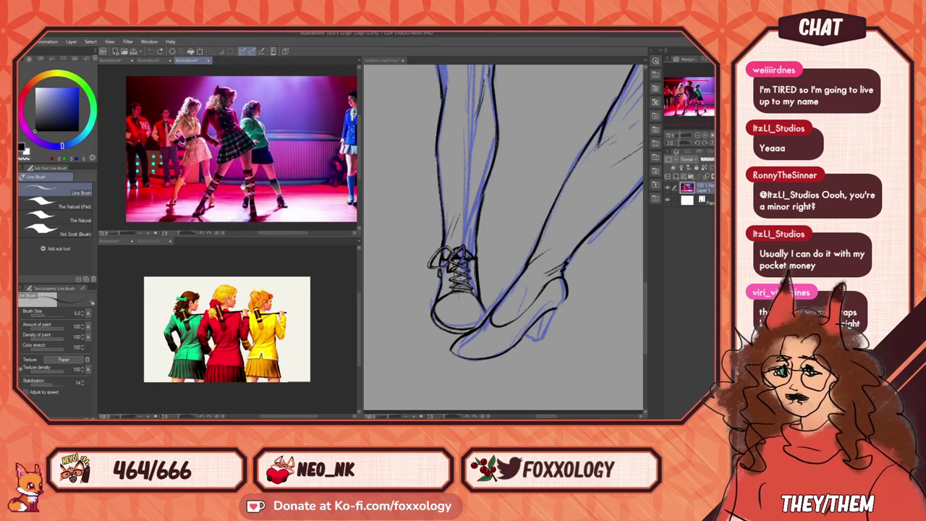
pyautogui.moveTo(244, 188); pyautogui.dragTo(220, 181)
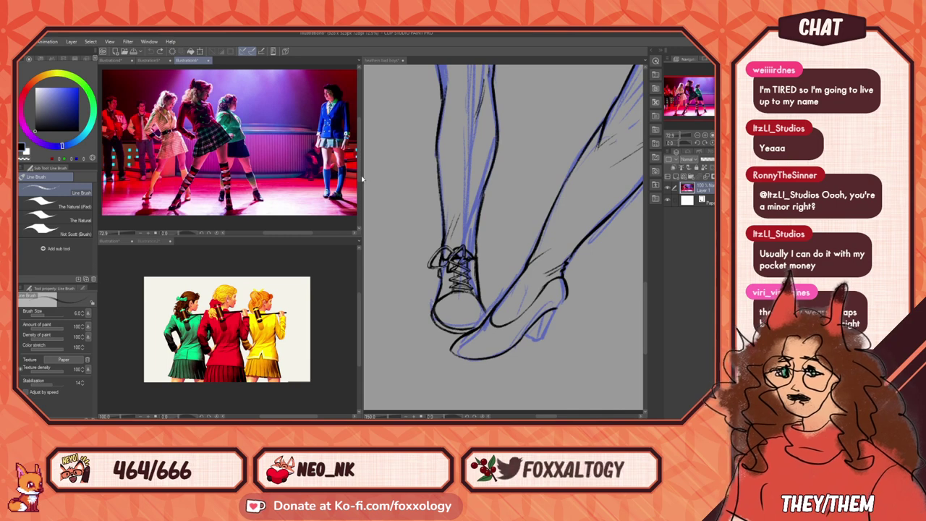
pyautogui.moveTo(360, 178); pyautogui.dragTo(205, 190)
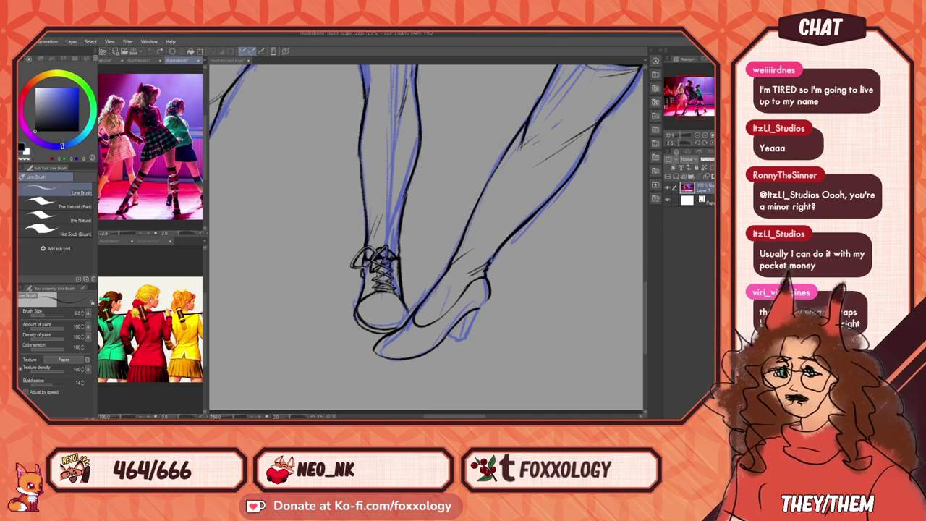
# Step: Erase the low-cut opening inside the middle figure's shoe and reinforce its back edge, sole and pointed toe with thicker lines
pyautogui.click(466, 295)
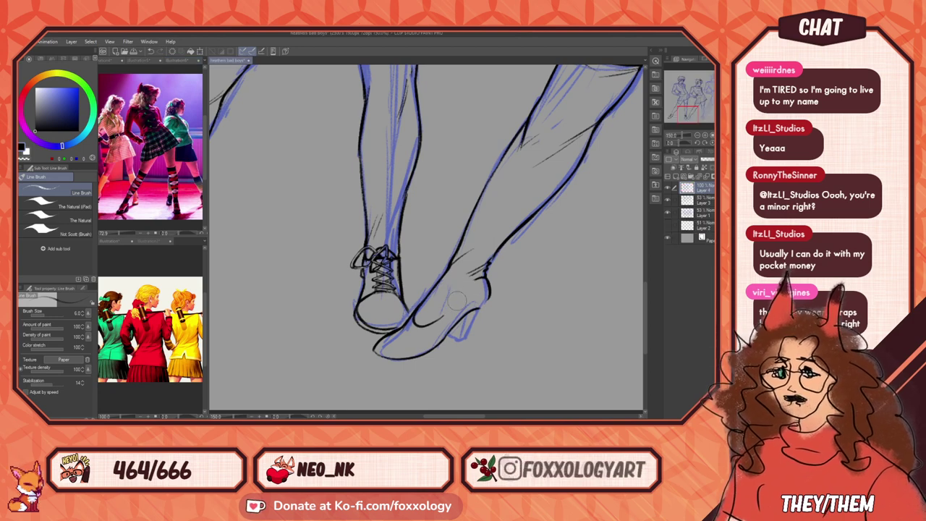
pyautogui.hotkey('ctrl', 'z')
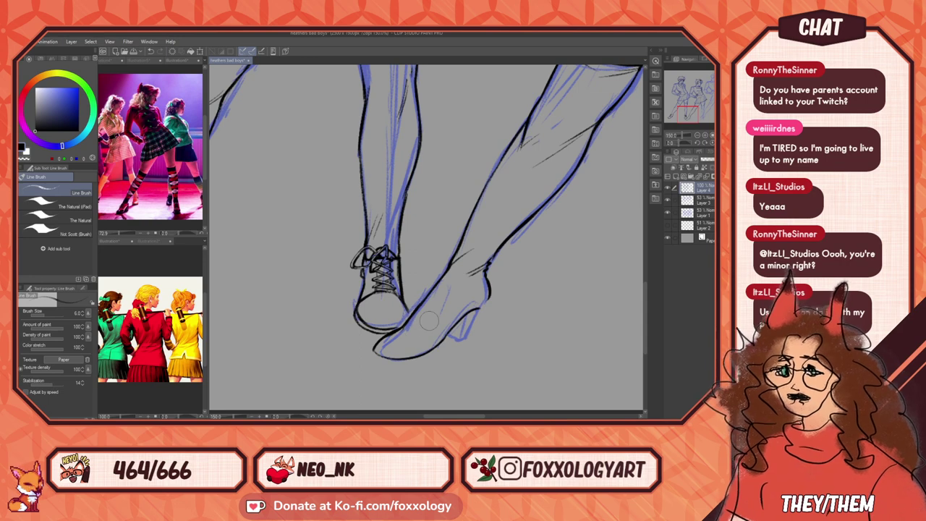
pyautogui.moveTo(508, 278); pyautogui.dragTo(415, 288)
pyautogui.moveTo(366, 324)
pyautogui.mouseDown()
pyautogui.moveTo(666, 333)
pyautogui.moveTo(343, 330)
pyautogui.mouseUp()
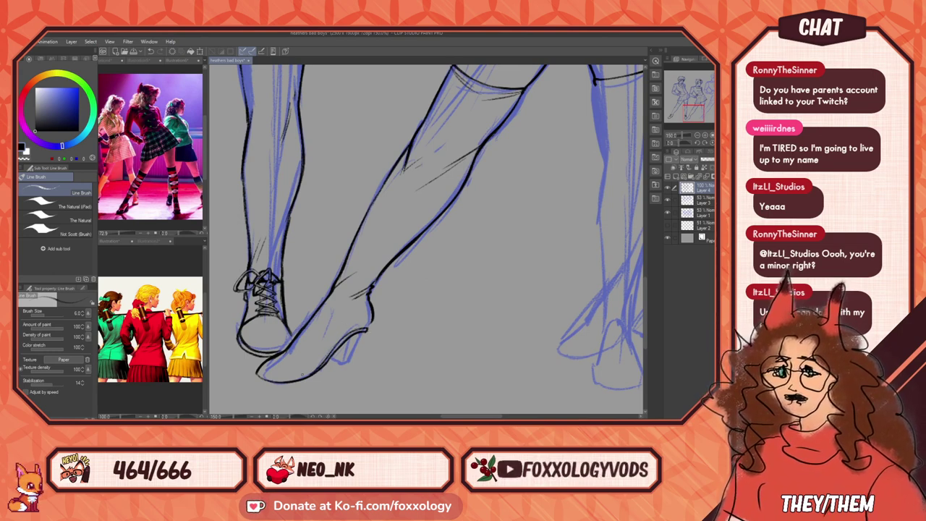
pyautogui.moveTo(351, 352); pyautogui.dragTo(462, 311)
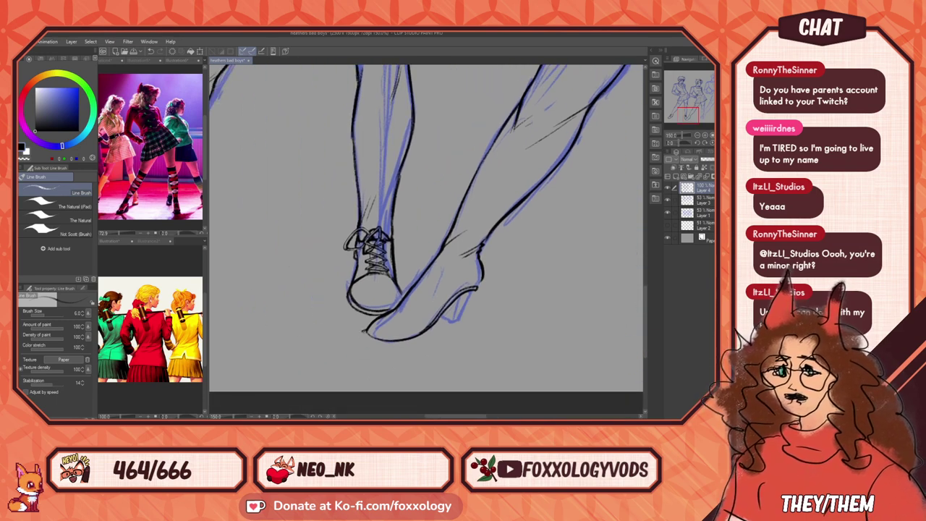
pyautogui.moveTo(363, 332)
pyautogui.mouseDown()
pyautogui.moveTo(395, 343)
pyautogui.moveTo(426, 333)
pyautogui.mouseUp()
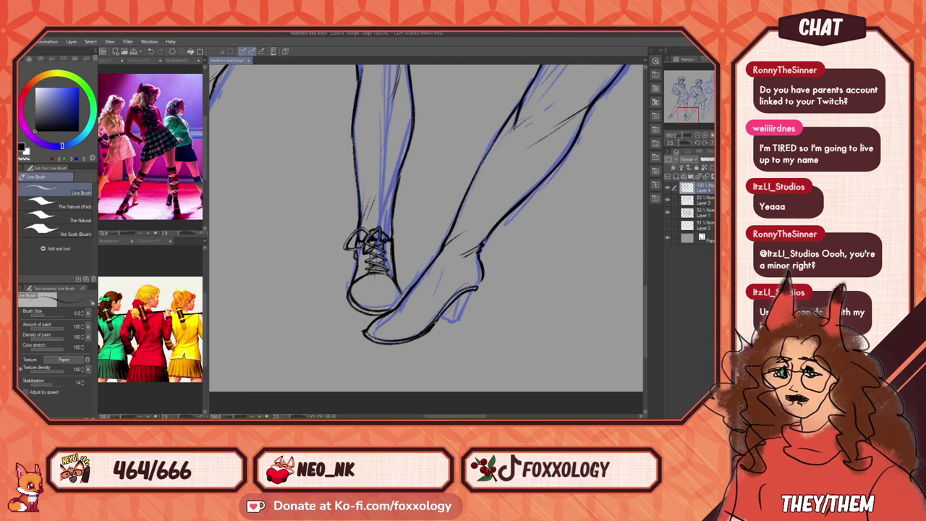
# Step: Add an ankle-high collar, a side seam and a curved toe seam to turn the shoe into an ankle boot
pyautogui.moveTo(503, 283); pyautogui.dragTo(387, 334)
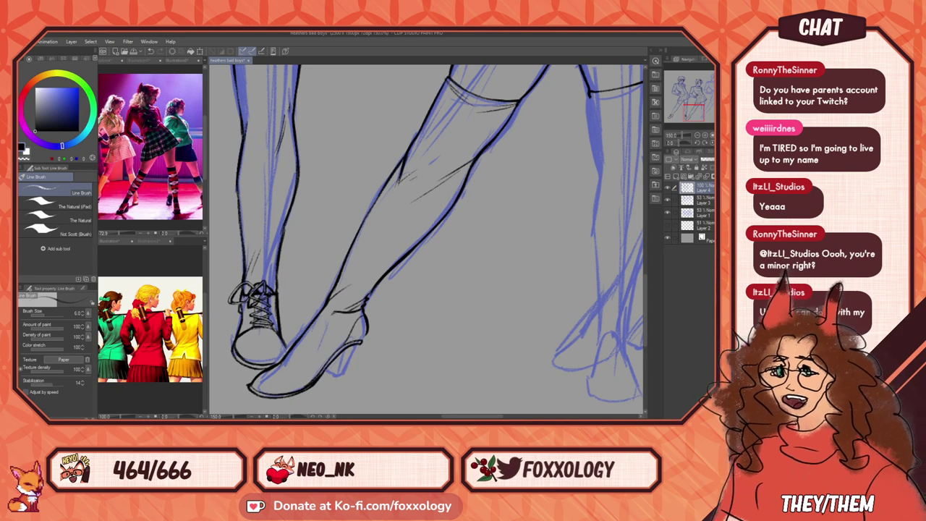
pyautogui.moveTo(329, 316); pyautogui.dragTo(301, 363)
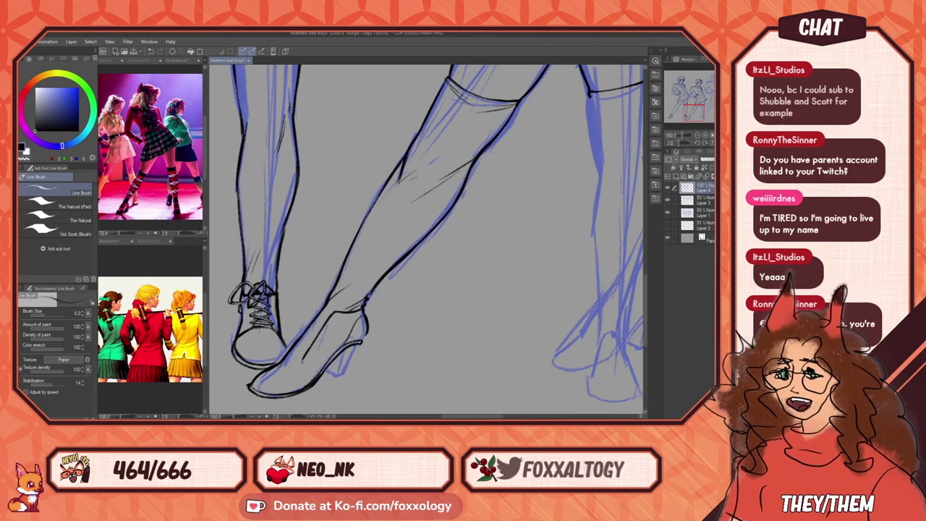
pyautogui.moveTo(303, 364)
pyautogui.mouseDown()
pyautogui.moveTo(307, 387)
pyautogui.moveTo(322, 318)
pyautogui.mouseUp()
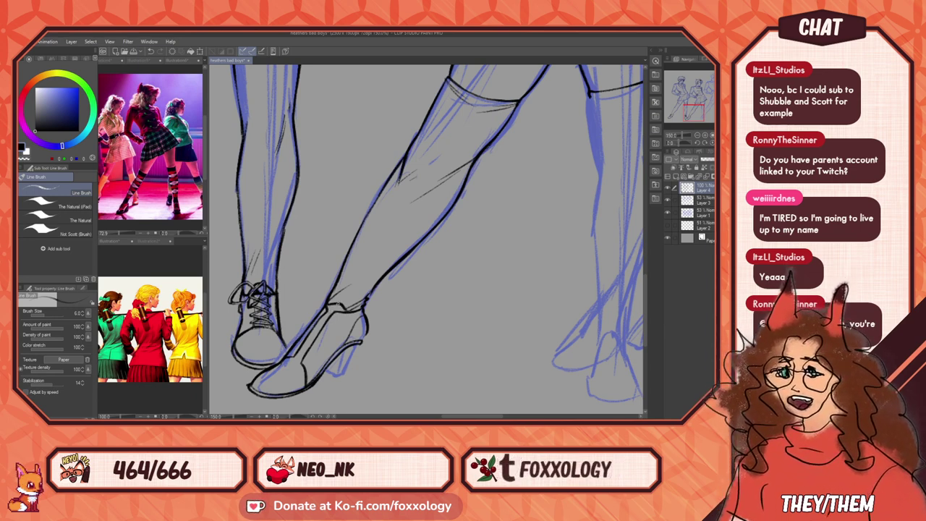
# Step: Ink the tongue at the collar of the middle figure's heeled ankle boot and add criss-cross laces down its front
pyautogui.moveTo(331, 304); pyautogui.dragTo(348, 311)
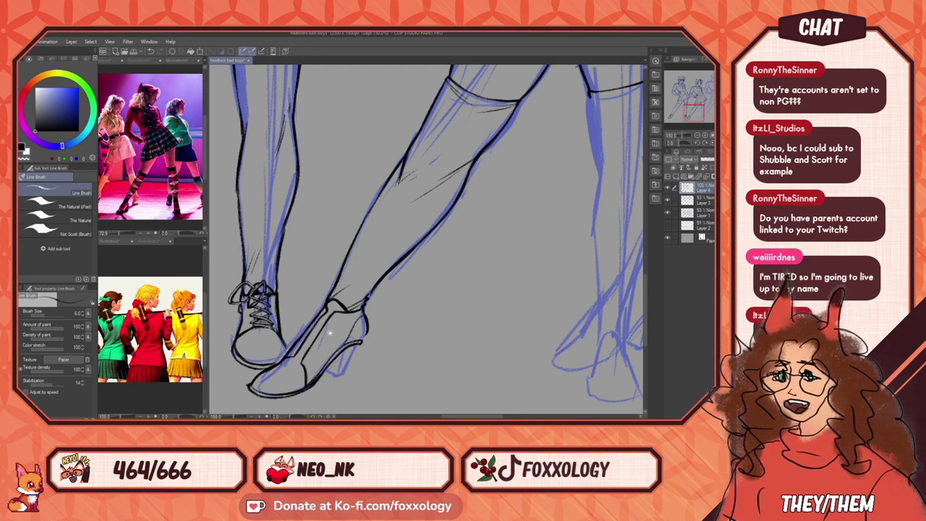
pyautogui.moveTo(331, 333); pyautogui.dragTo(357, 283)
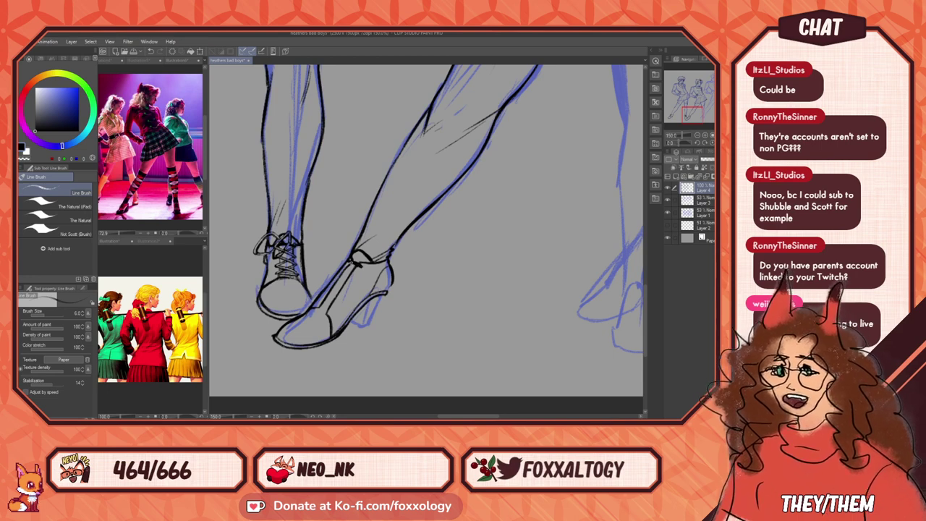
pyautogui.moveTo(351, 270); pyautogui.dragTo(347, 280)
pyautogui.moveTo(342, 278); pyautogui.dragTo(334, 288)
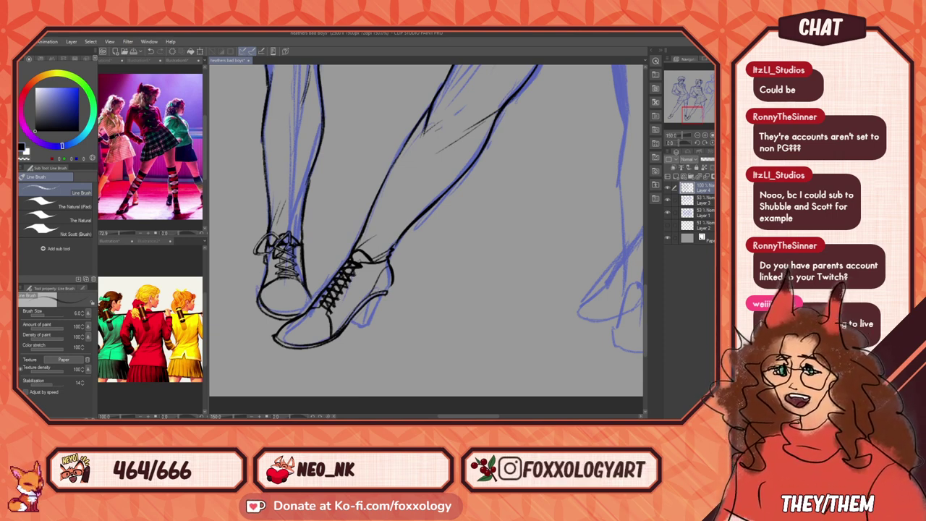
# Step: Ink the boot's block heel and finish the lacing with a loose bow at the ankle
pyautogui.moveTo(480, 321); pyautogui.dragTo(435, 332)
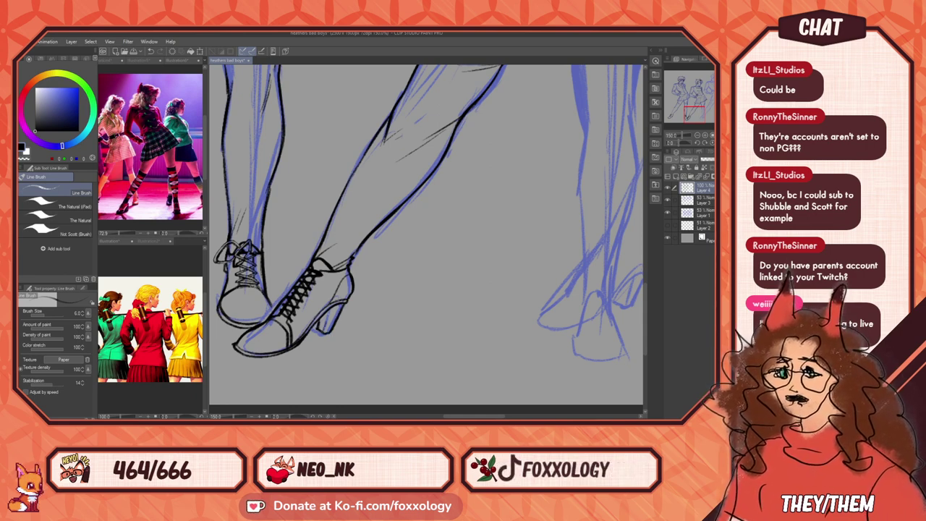
pyautogui.moveTo(369, 313); pyautogui.dragTo(426, 298)
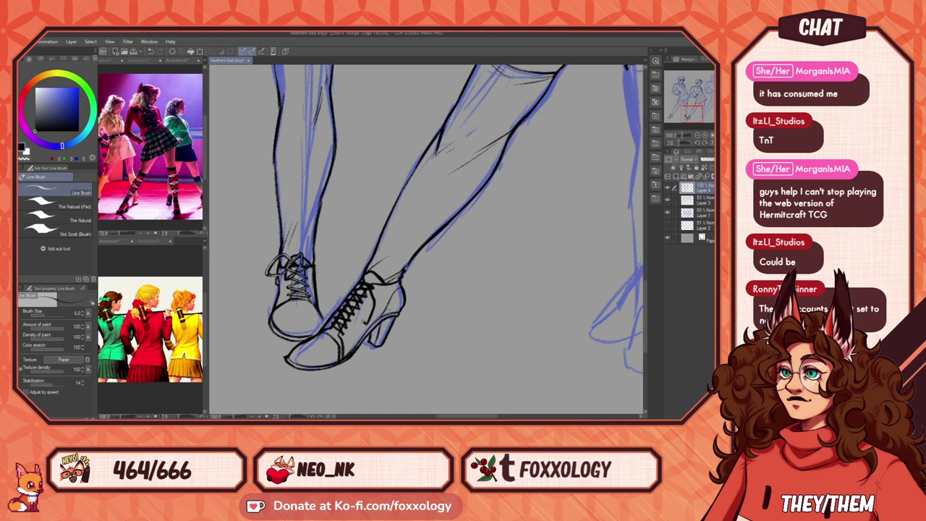
pyautogui.moveTo(361, 285); pyautogui.dragTo(332, 301)
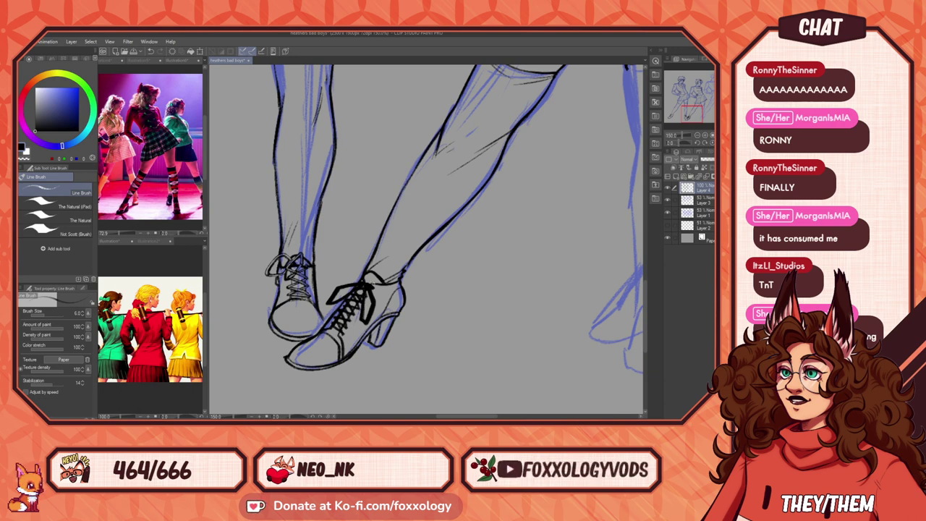
pyautogui.moveTo(398, 309); pyautogui.dragTo(366, 286)
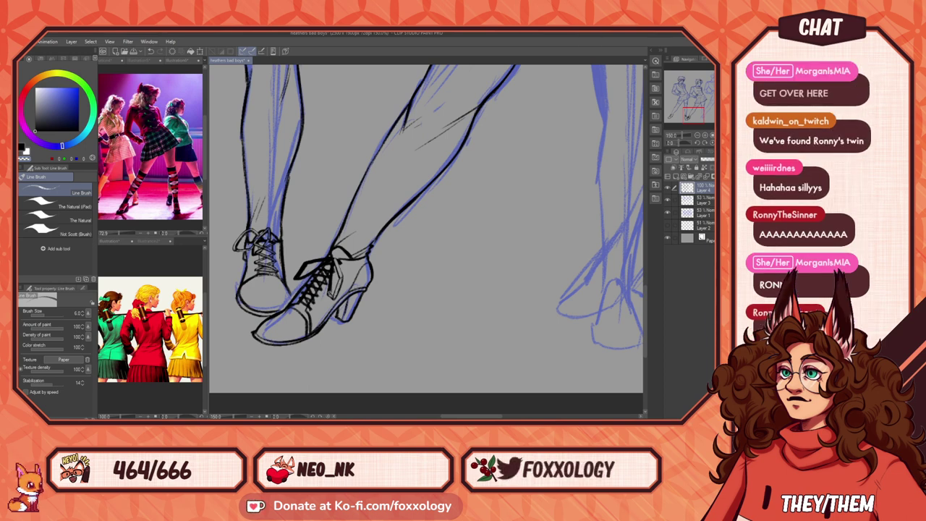
pyautogui.moveTo(405, 217); pyautogui.dragTo(457, 249)
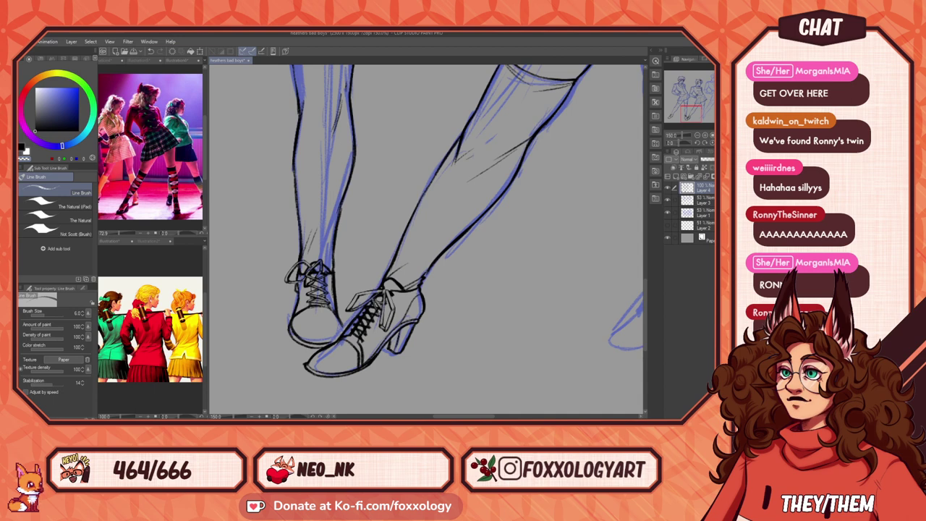
# Step: Reduce the brush size to 4 and refine the boot's criss-cross laces with thinner lines
pyautogui.click(83, 316)
pyautogui.click(82, 316)
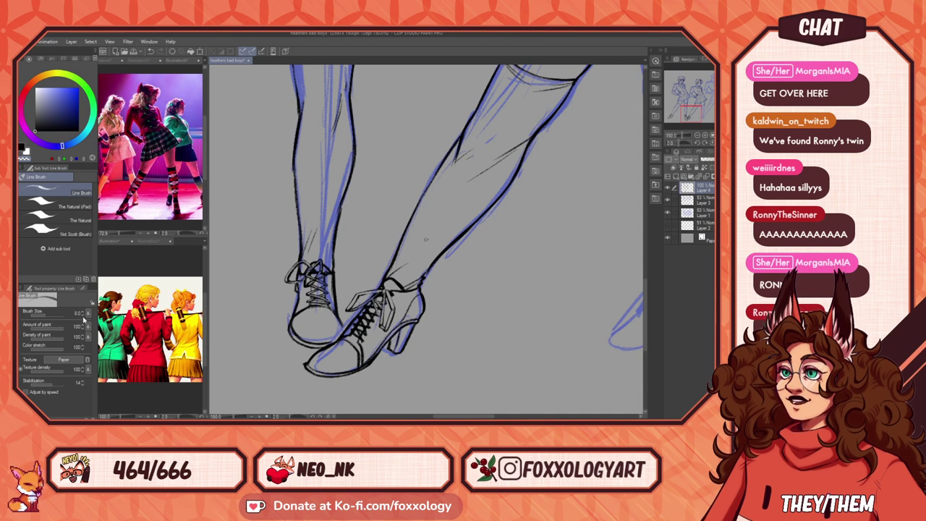
pyautogui.click(84, 317)
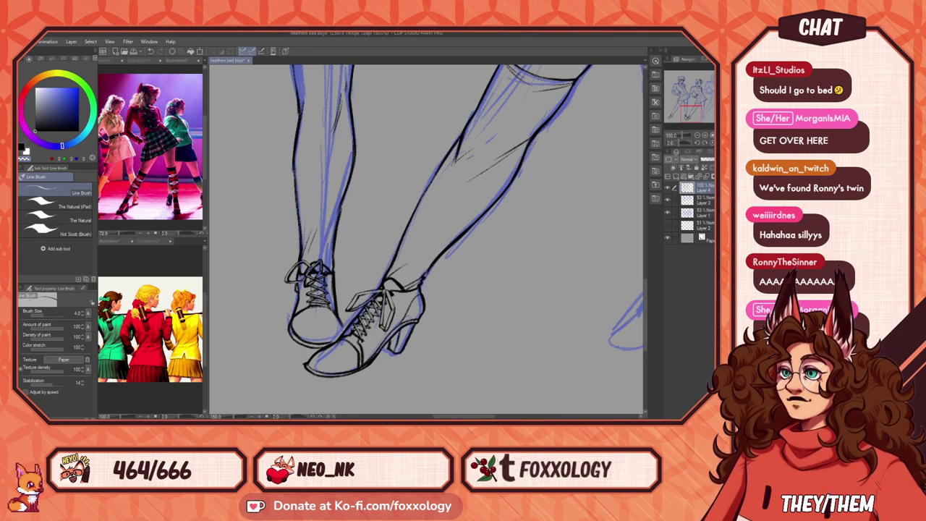
# Step: Ink both sides of the middle figure's straight leg from the sock band over the knee and calf to the ankle
pyautogui.moveTo(463, 331)
pyautogui.mouseDown()
pyautogui.moveTo(351, 366)
pyautogui.moveTo(391, 338)
pyautogui.mouseUp()
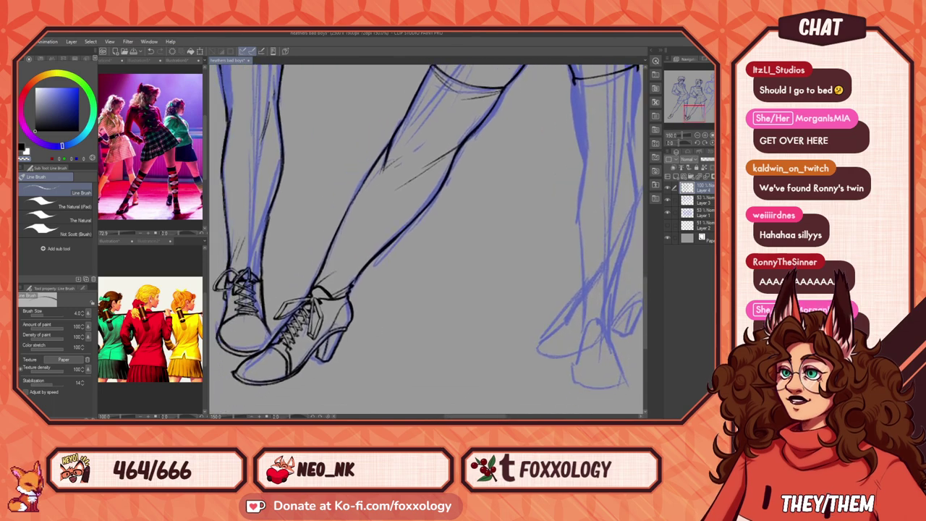
pyautogui.moveTo(492, 327); pyautogui.dragTo(480, 341)
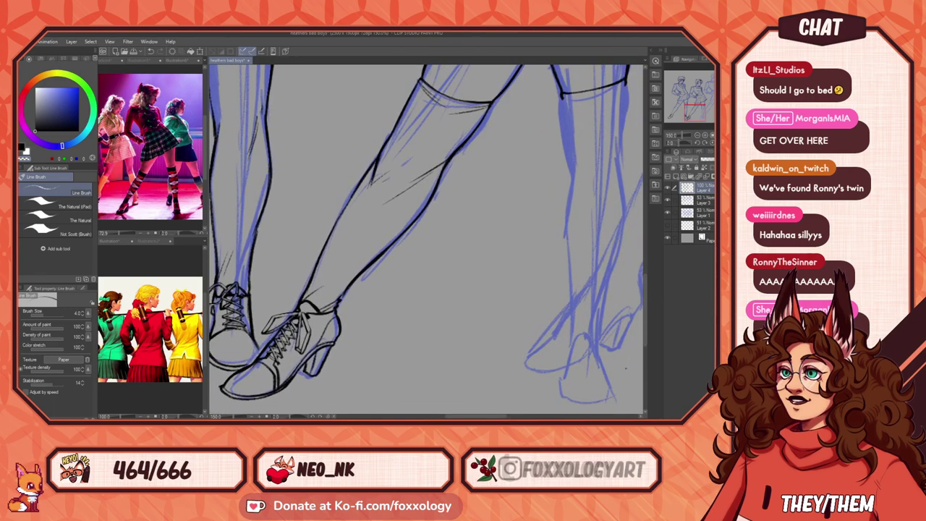
pyautogui.scroll(-4, 464, 233)
pyautogui.scroll(3, 411, 259)
pyautogui.moveTo(416, 318); pyautogui.dragTo(355, 352)
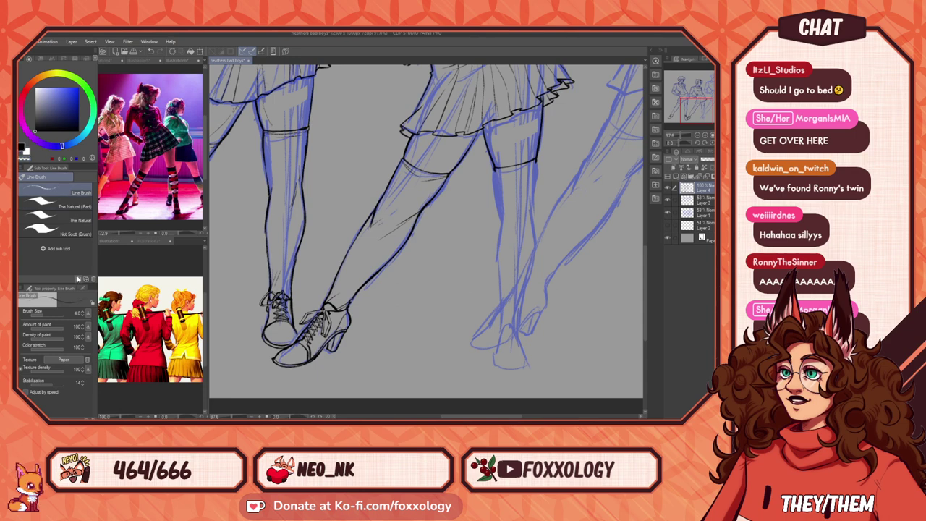
pyautogui.moveTo(517, 287); pyautogui.dragTo(349, 314)
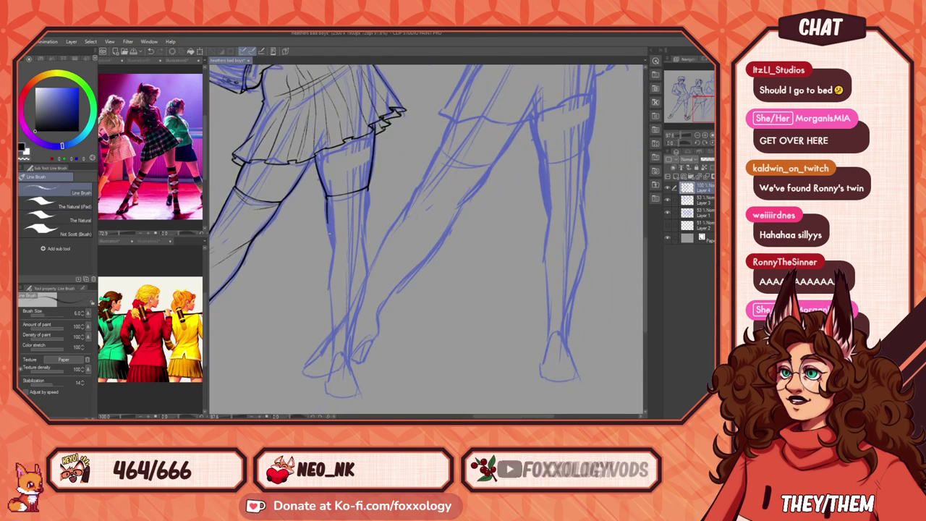
pyautogui.moveTo(326, 211); pyautogui.dragTo(332, 259)
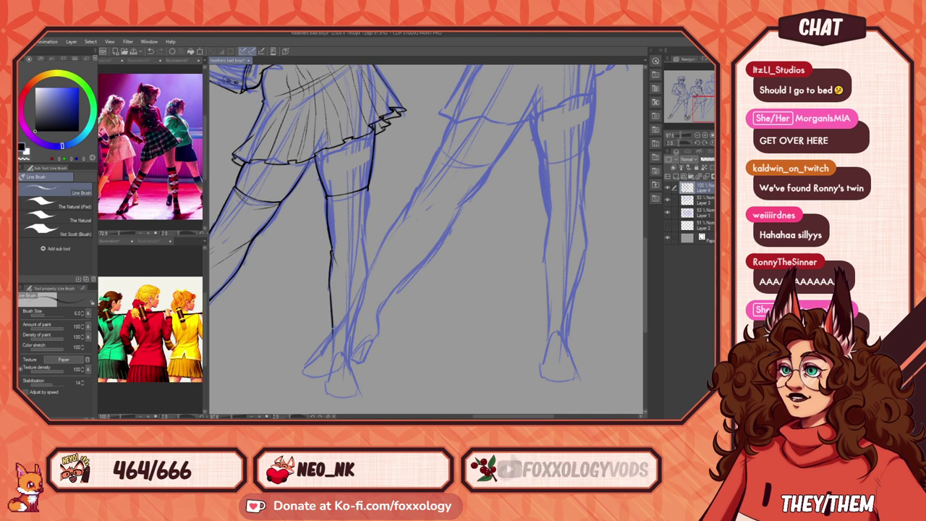
pyautogui.moveTo(330, 348); pyautogui.dragTo(332, 362)
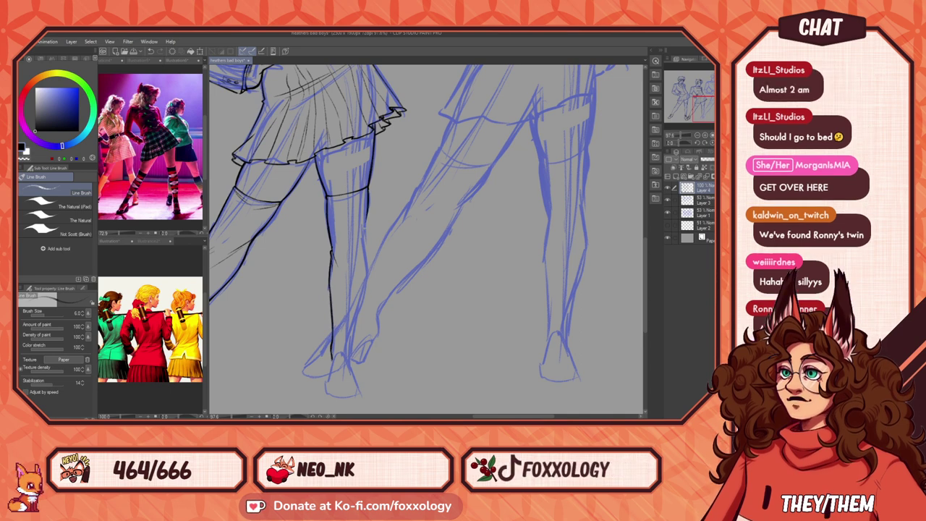
pyautogui.moveTo(368, 209); pyautogui.dragTo(363, 245)
pyautogui.moveTo(389, 288); pyautogui.dragTo(408, 290)
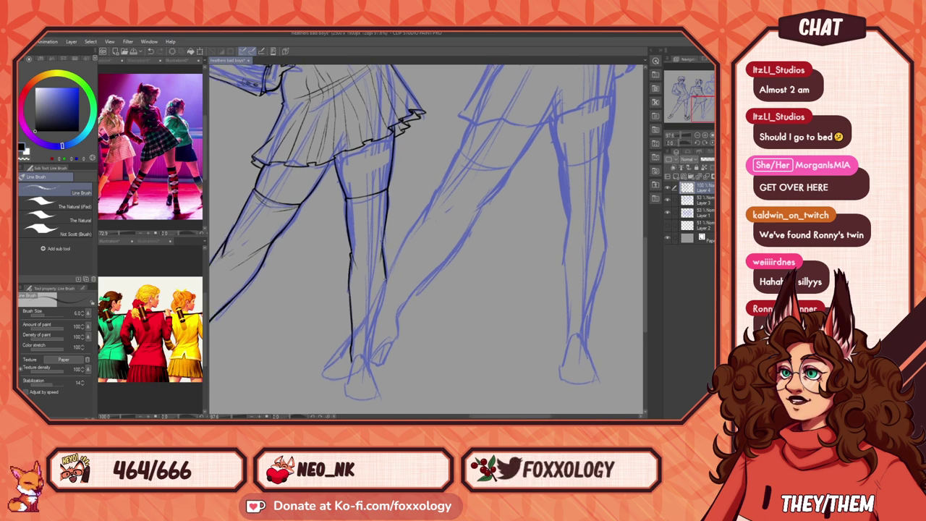
pyautogui.moveTo(377, 317); pyautogui.dragTo(369, 354)
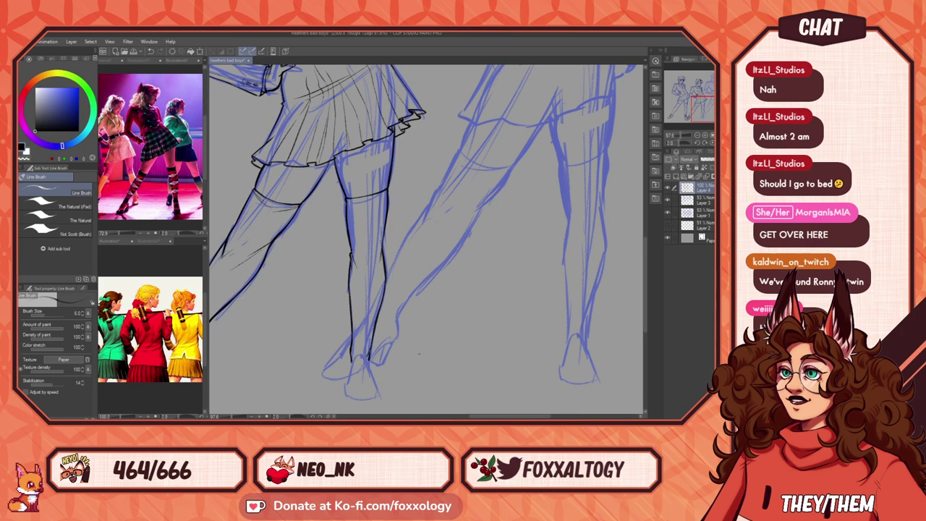
# Step: Start the straight leg's front-facing shoe with two lacing edges and a rounded toe cap, undoing unwanted strokes
pyautogui.scroll(5, 419, 353)
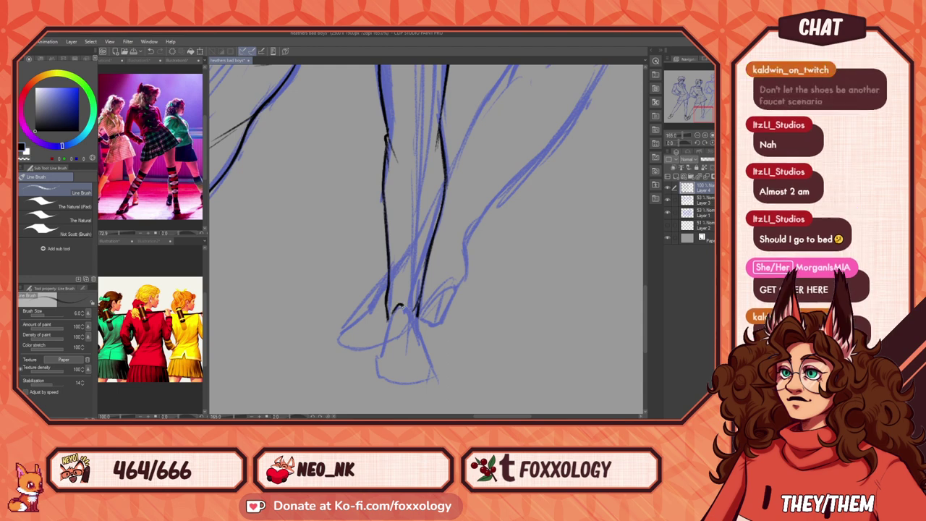
pyautogui.hotkey('ctrl', 'z')
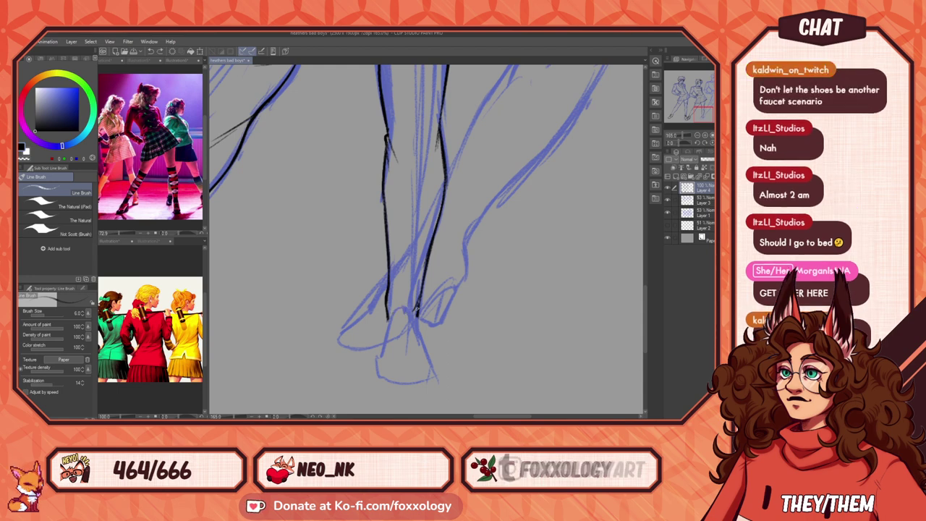
pyautogui.moveTo(418, 310)
pyautogui.mouseDown()
pyautogui.moveTo(408, 311)
pyautogui.moveTo(414, 337)
pyautogui.mouseUp()
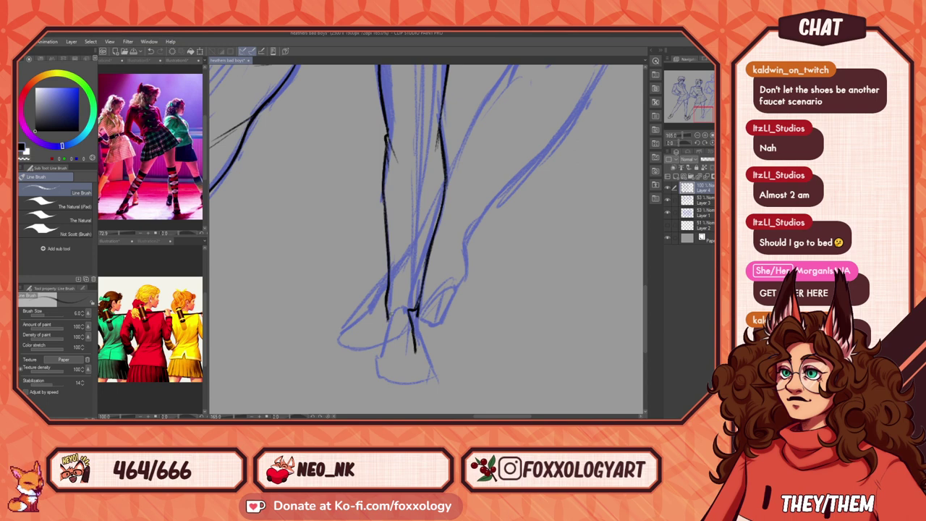
pyautogui.moveTo(397, 309)
pyautogui.mouseDown()
pyautogui.moveTo(395, 348)
pyautogui.moveTo(377, 358)
pyautogui.moveTo(424, 359)
pyautogui.mouseUp()
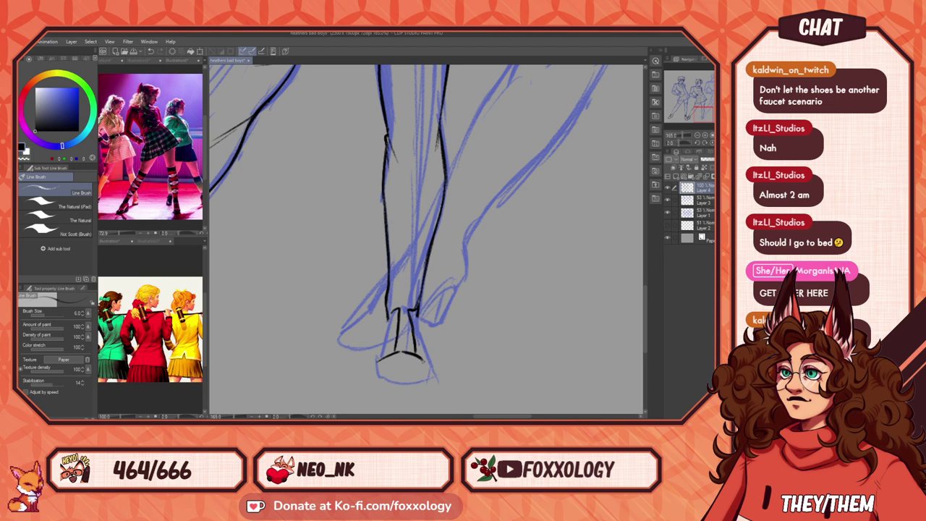
pyautogui.hotkey('ctrl', 'z')
pyautogui.moveTo(225, 361)
pyautogui.mouseDown()
pyautogui.moveTo(506, 348)
pyautogui.moveTo(434, 331)
pyautogui.mouseUp()
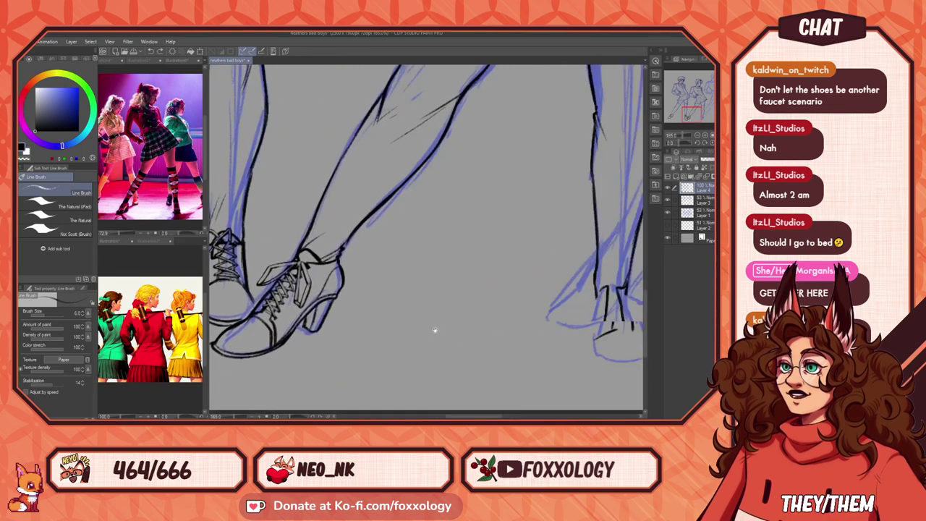
pyautogui.moveTo(637, 329)
pyautogui.mouseDown()
pyautogui.moveTo(366, 305)
pyautogui.moveTo(362, 350)
pyautogui.mouseUp()
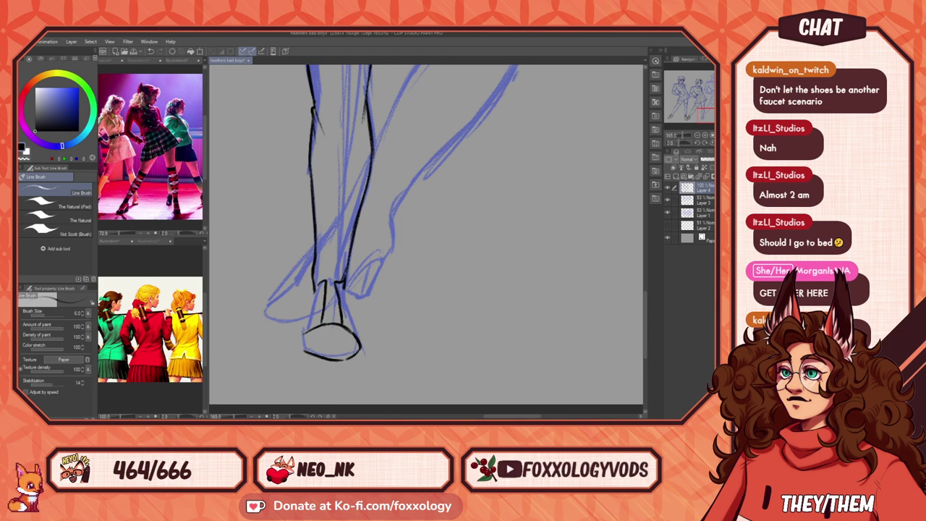
pyautogui.moveTo(303, 338)
pyautogui.mouseDown()
pyautogui.moveTo(310, 354)
pyautogui.moveTo(303, 342)
pyautogui.mouseUp()
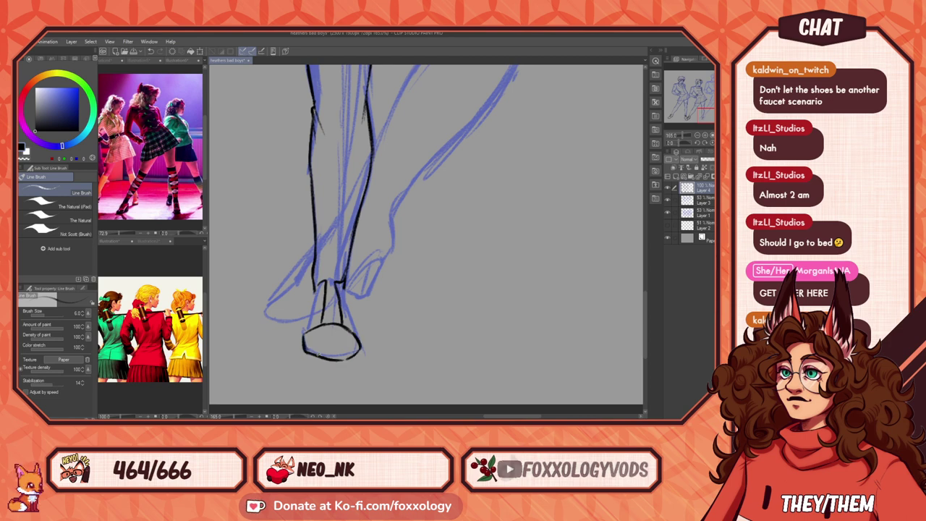
# Step: Ink the flared sides, ankle collar and pointed tongue of the front-facing shoe
pyautogui.moveTo(364, 353); pyautogui.dragTo(395, 366)
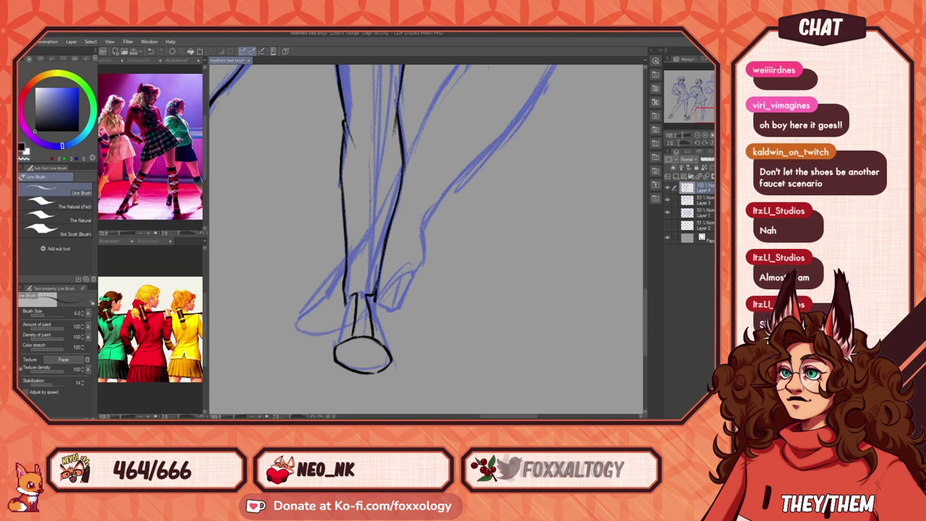
pyautogui.moveTo(385, 320)
pyautogui.mouseDown()
pyautogui.moveTo(337, 316)
pyautogui.moveTo(344, 312)
pyautogui.mouseUp()
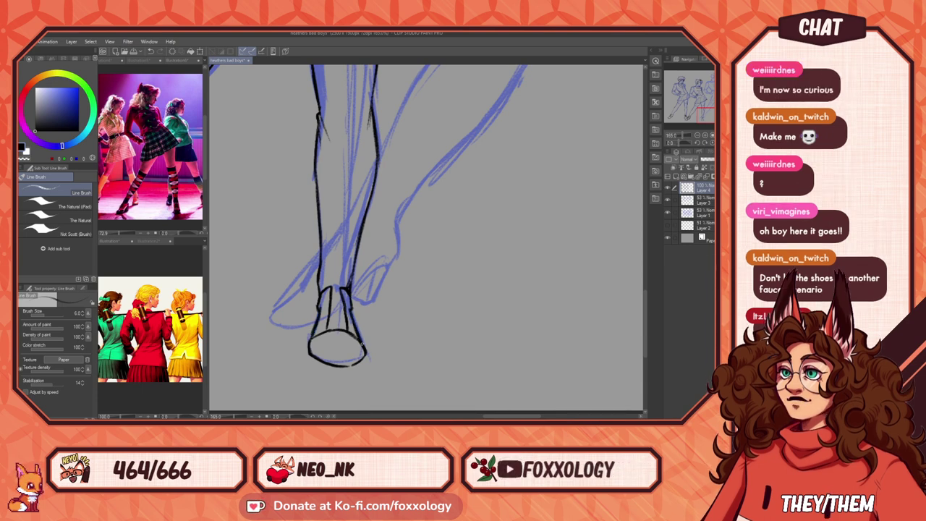
pyautogui.moveTo(345, 316)
pyautogui.mouseDown()
pyautogui.moveTo(383, 330)
pyautogui.moveTo(376, 369)
pyautogui.mouseUp()
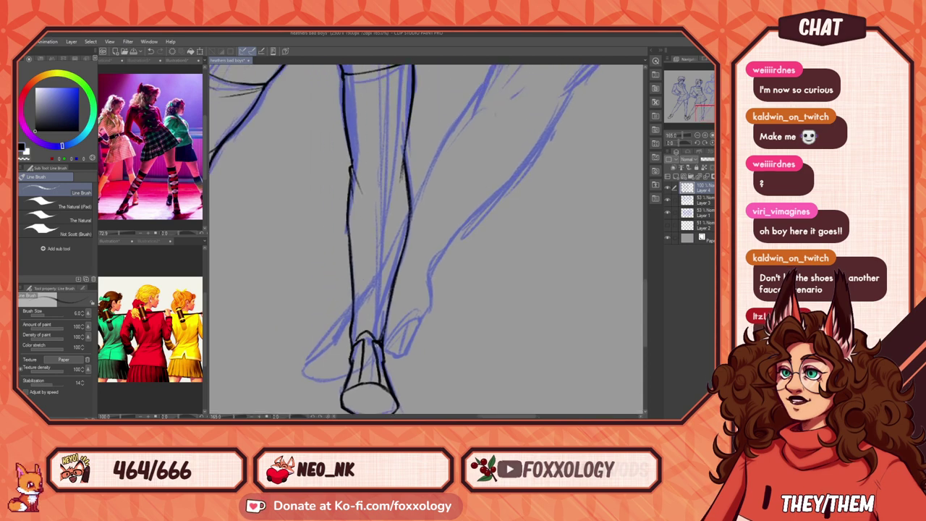
# Step: Fill the front of the straight leg's shoe with criss-cross laces from the ankle to the toe cap
pyautogui.moveTo(371, 333)
pyautogui.mouseDown()
pyautogui.moveTo(359, 340)
pyautogui.moveTo(314, 292)
pyautogui.mouseUp()
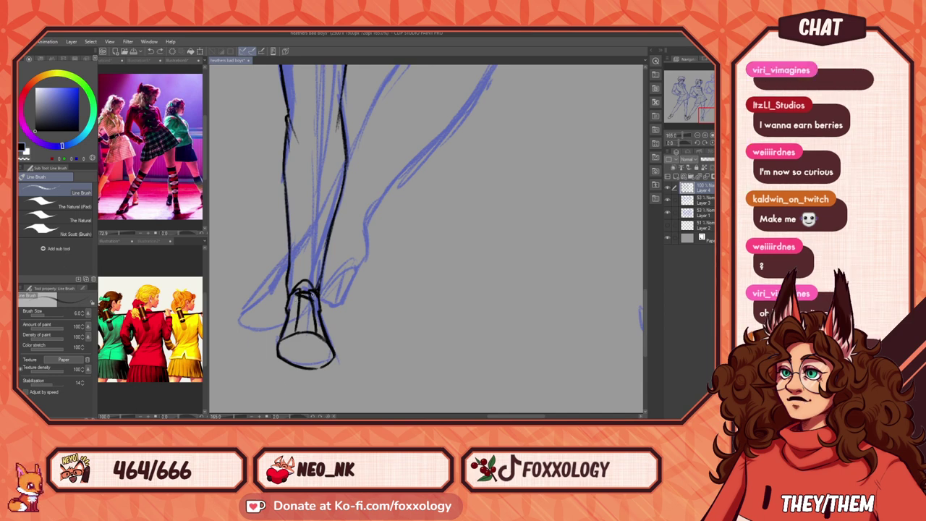
pyautogui.moveTo(294, 303)
pyautogui.mouseDown()
pyautogui.moveTo(308, 300)
pyautogui.moveTo(320, 323)
pyautogui.mouseUp()
pyautogui.moveTo(290, 331); pyautogui.dragTo(304, 326)
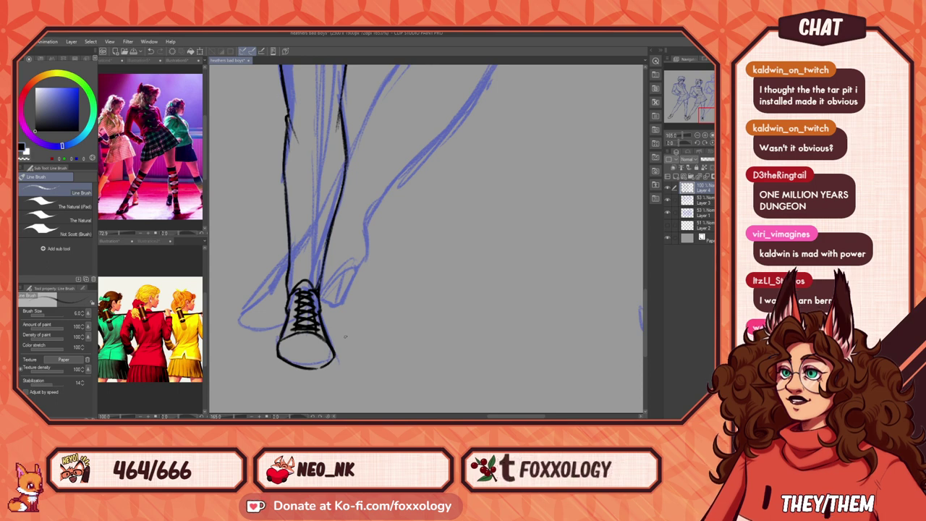
pyautogui.scroll(-6, 344, 336)
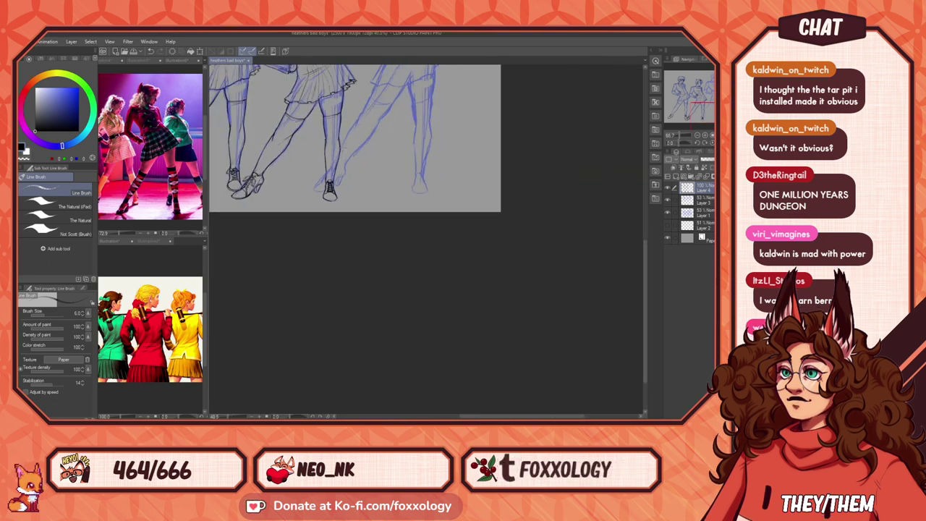
pyautogui.scroll(-2, 474, 222)
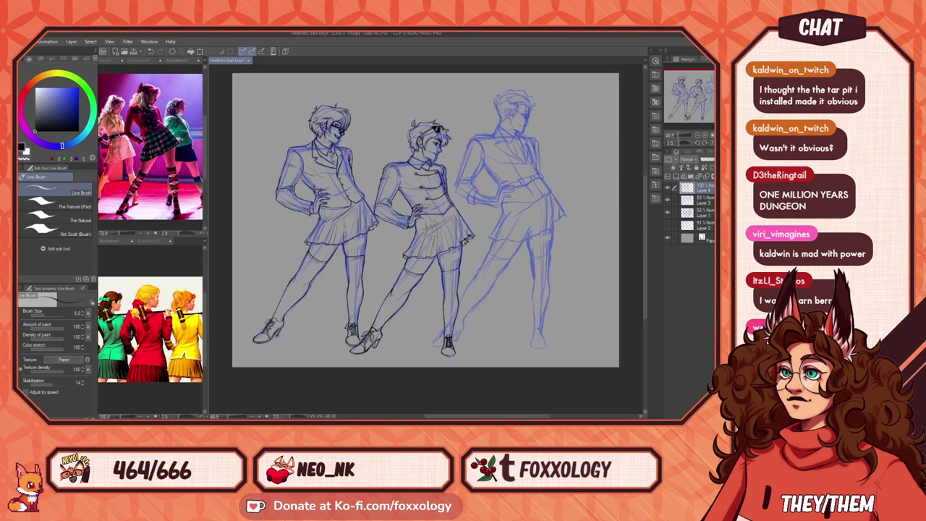
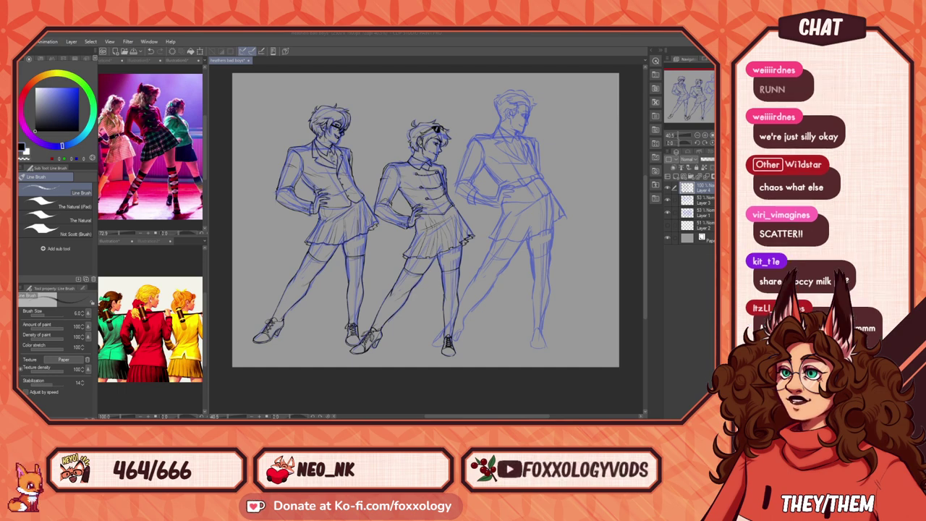
pyautogui.hotkey('ctrl', 'alt', '0')
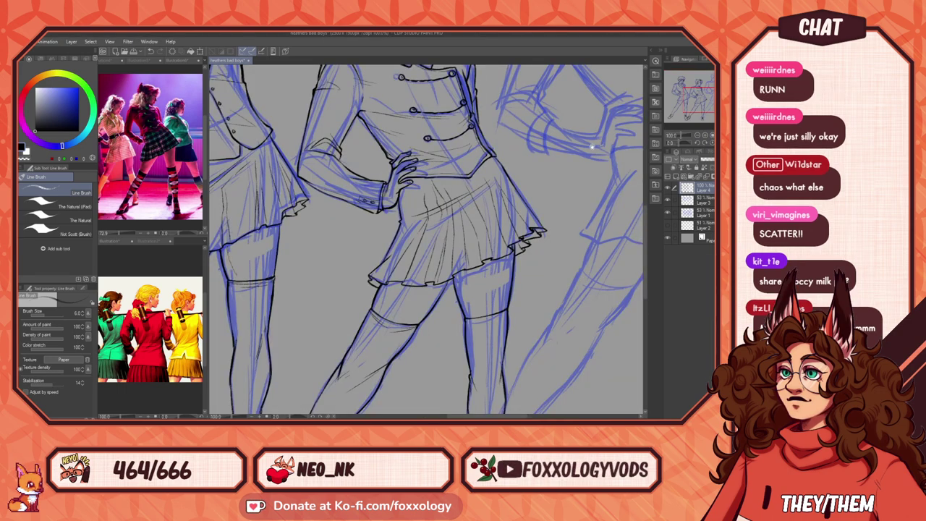
pyautogui.moveTo(513, 186); pyautogui.dragTo(469, 316)
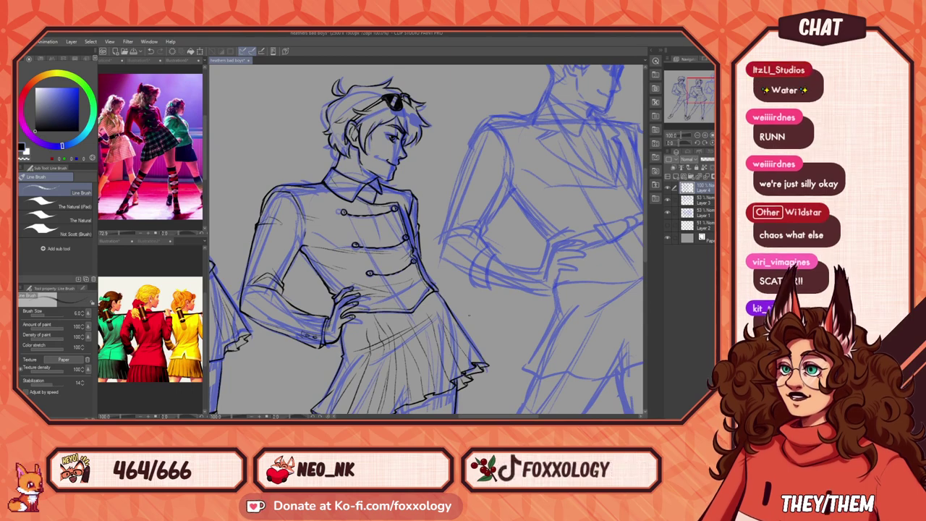
# Step: Ink the third figure's forehead, brow dip and pointed nose in profile down to the upper lip, undoing unwanted strokes
pyautogui.moveTo(522, 204)
pyautogui.mouseDown()
pyautogui.moveTo(352, 270)
pyautogui.moveTo(468, 250)
pyautogui.moveTo(543, 196)
pyautogui.mouseUp()
pyautogui.moveTo(548, 301); pyautogui.dragTo(535, 105)
pyautogui.moveTo(548, 188); pyautogui.dragTo(510, 153)
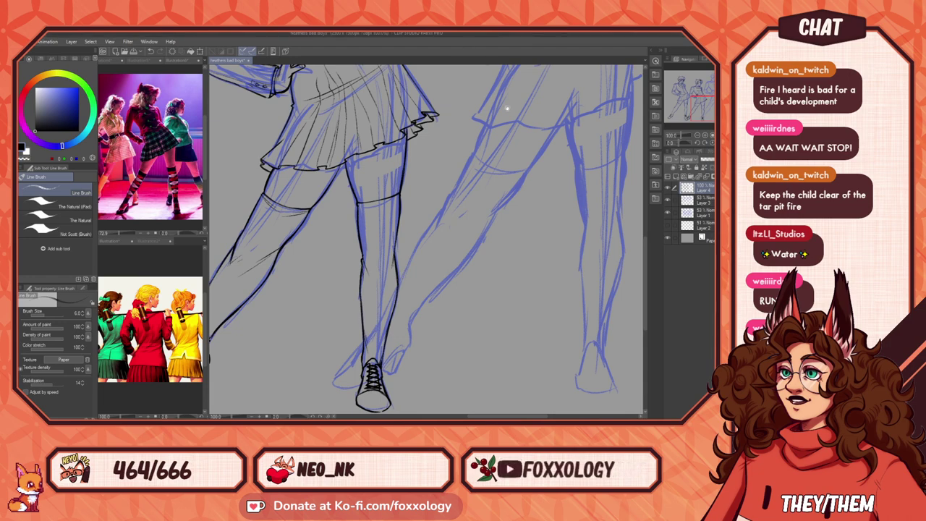
pyautogui.moveTo(542, 175); pyautogui.dragTo(341, 333)
pyautogui.moveTo(435, 247); pyautogui.dragTo(529, 343)
pyautogui.moveTo(464, 214); pyautogui.dragTo(468, 351)
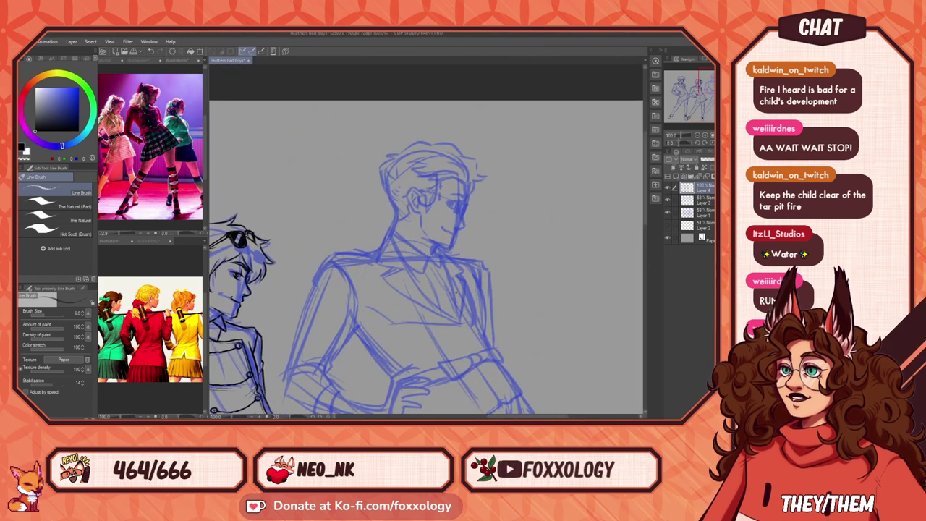
pyautogui.moveTo(414, 232); pyautogui.dragTo(467, 192)
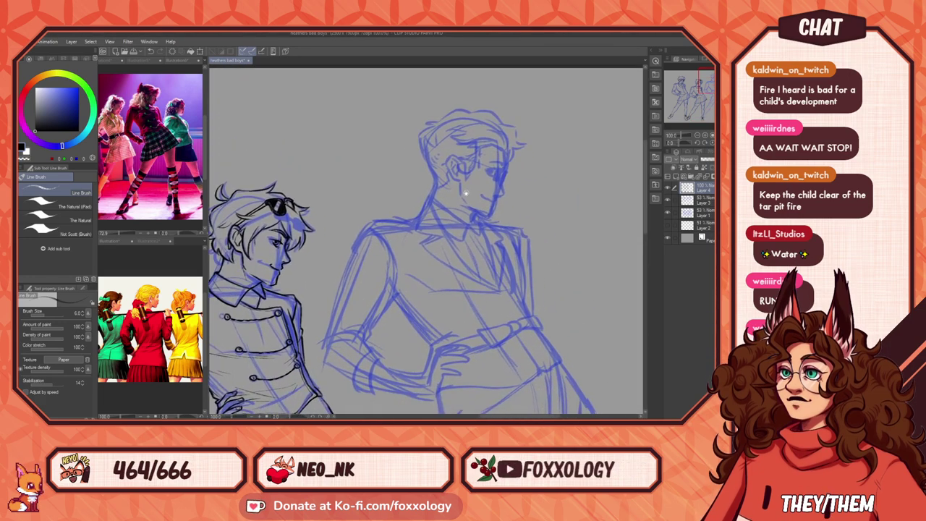
pyautogui.moveTo(522, 171); pyautogui.dragTo(482, 186)
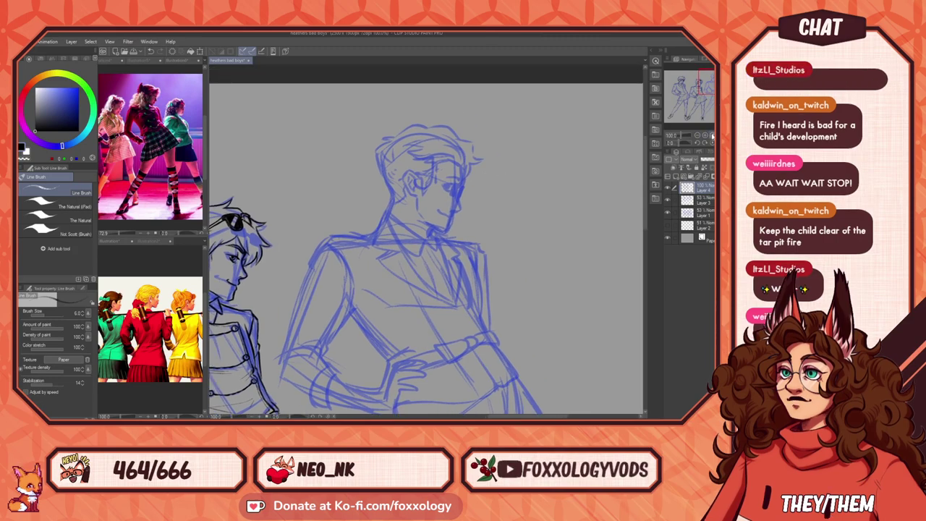
pyautogui.click(711, 136)
pyautogui.click(711, 136)
pyautogui.moveTo(538, 151); pyautogui.dragTo(464, 264)
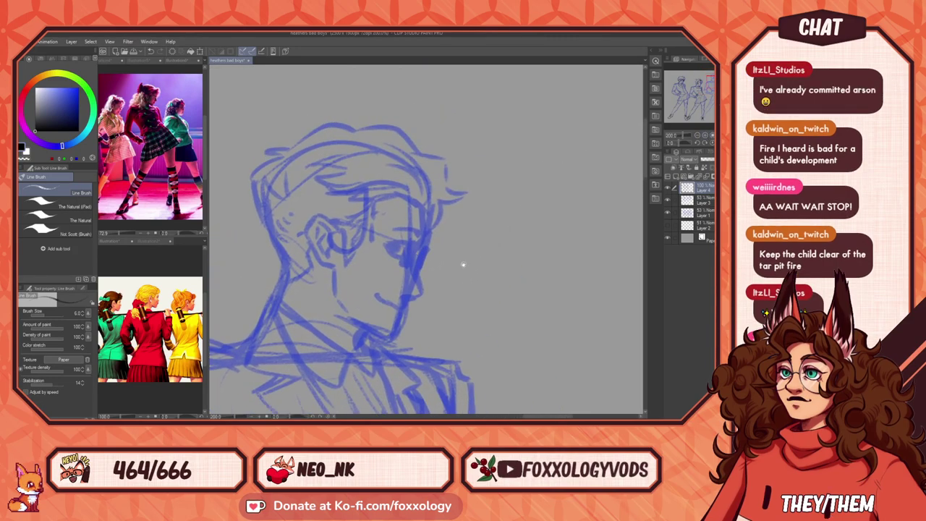
pyautogui.moveTo(424, 217); pyautogui.dragTo(426, 246)
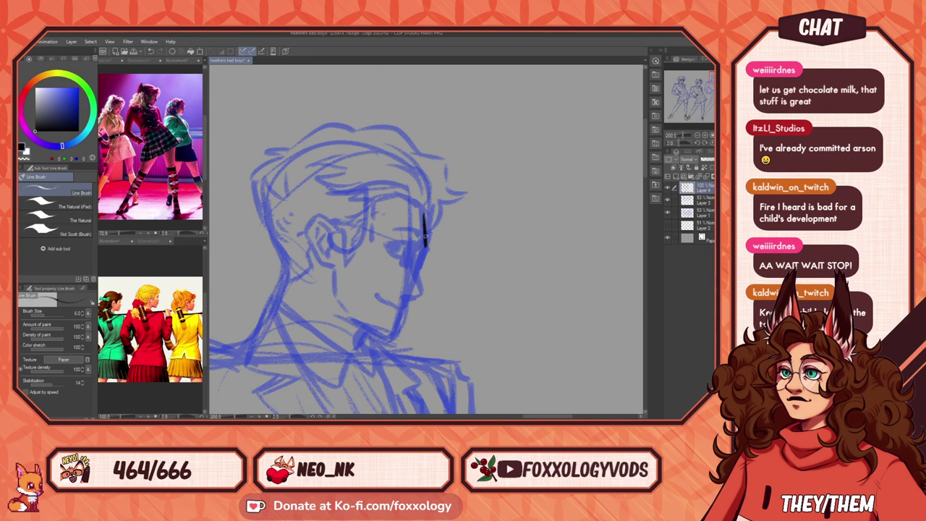
pyautogui.hotkey('ctrl', 'z')
pyautogui.moveTo(424, 213); pyautogui.dragTo(416, 270)
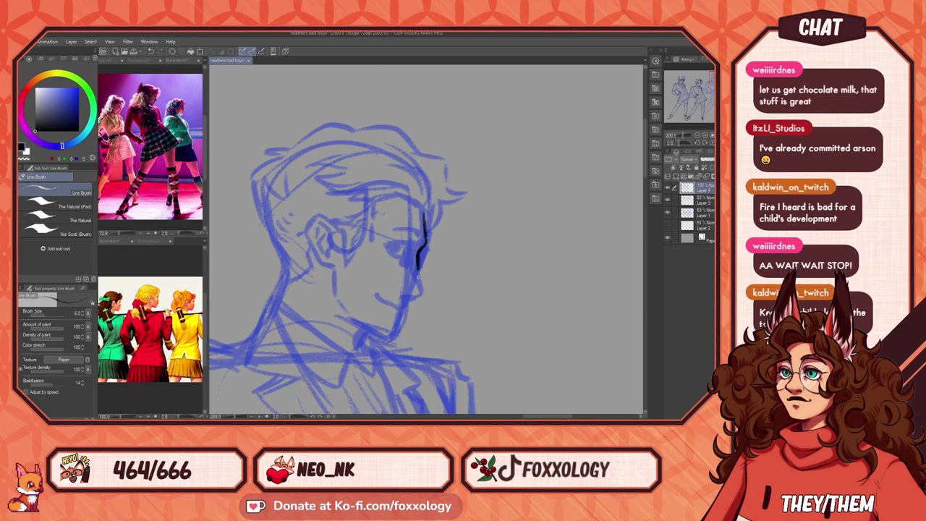
pyautogui.hotkey('ctrl', 'z')
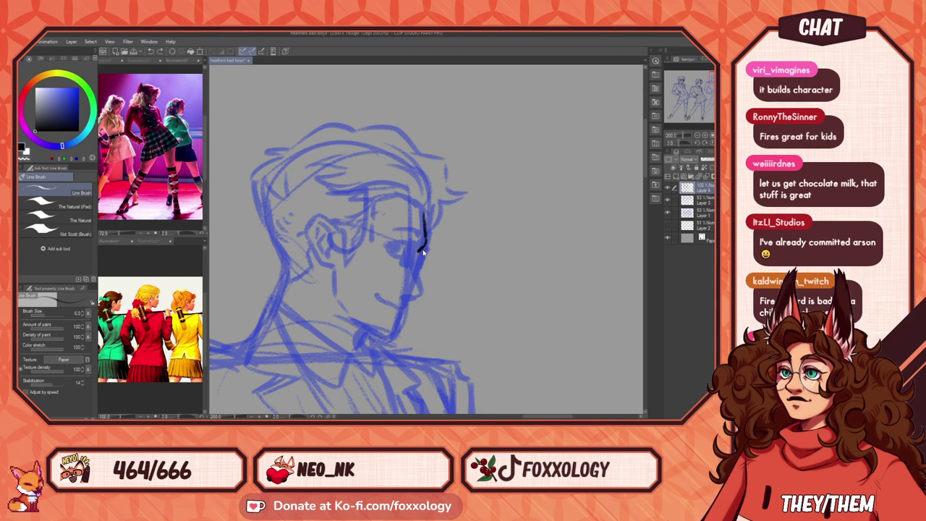
pyautogui.moveTo(425, 241)
pyautogui.mouseDown()
pyautogui.moveTo(416, 251)
pyautogui.moveTo(426, 296)
pyautogui.moveTo(405, 297)
pyautogui.mouseUp()
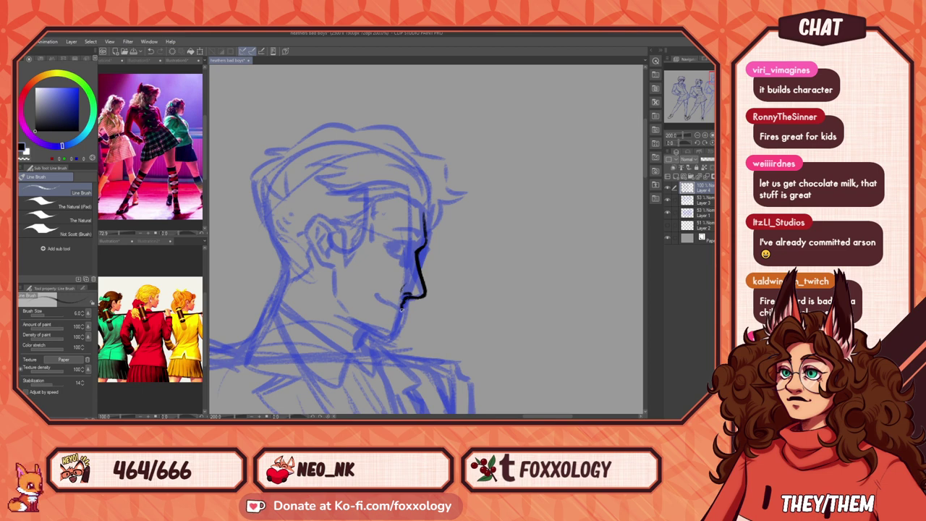
# Step: Undo the stroke below the third figure's nose, then ink the upper lip and a nearly straight mouth line
pyautogui.moveTo(451, 291); pyautogui.dragTo(476, 319)
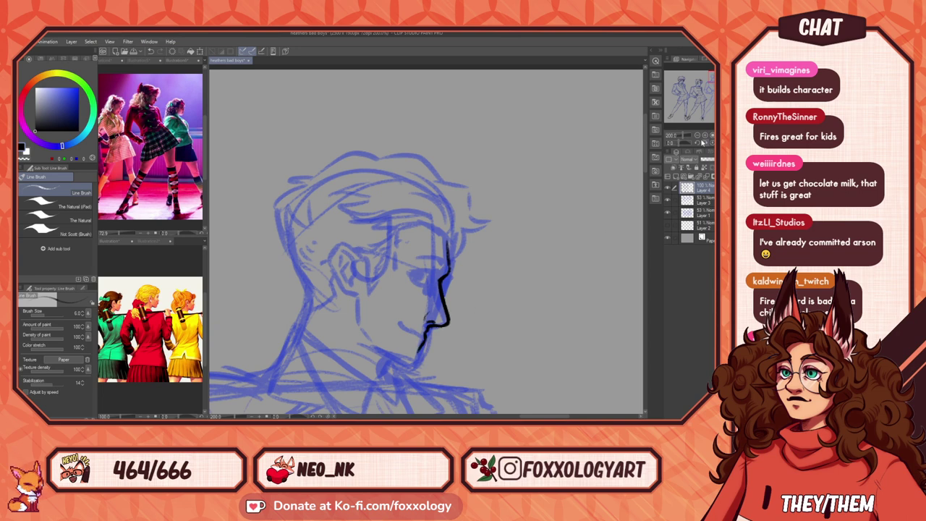
pyautogui.click(697, 144)
pyautogui.click(697, 143)
pyautogui.moveTo(567, 244); pyautogui.dragTo(486, 166)
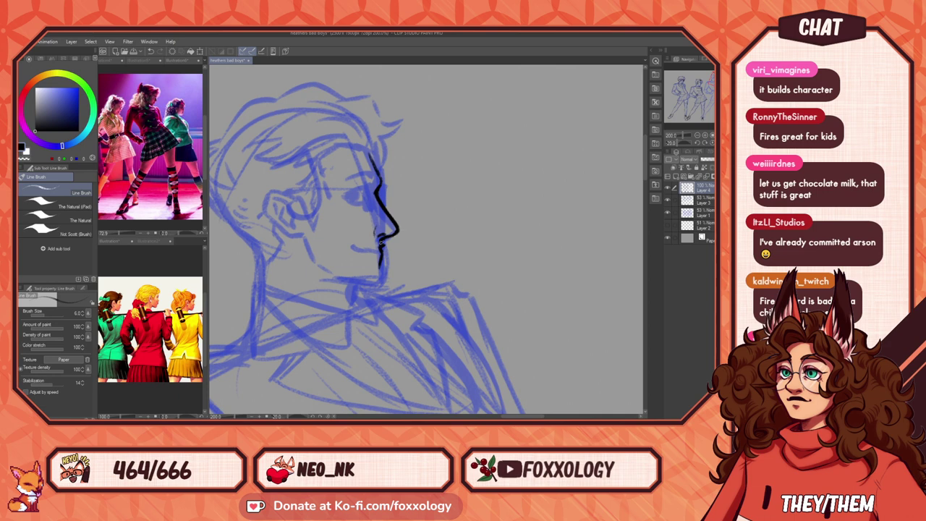
pyautogui.hotkey('ctrl', 'z')
pyautogui.moveTo(383, 240)
pyautogui.mouseDown()
pyautogui.moveTo(376, 251)
pyautogui.moveTo(355, 249)
pyautogui.mouseUp()
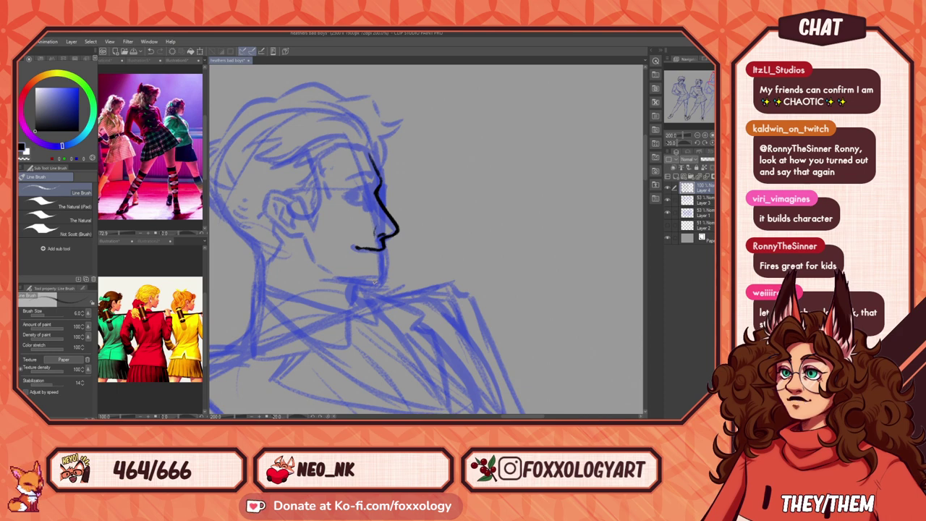
# Step: Redraw the third figure's mouth as a raised smirk and ink a curved lower lip line beneath it
pyautogui.moveTo(549, 102)
pyautogui.mouseDown()
pyautogui.moveTo(683, 64)
pyautogui.moveTo(672, 91)
pyautogui.moveTo(624, 119)
pyautogui.moveTo(631, 107)
pyautogui.mouseUp()
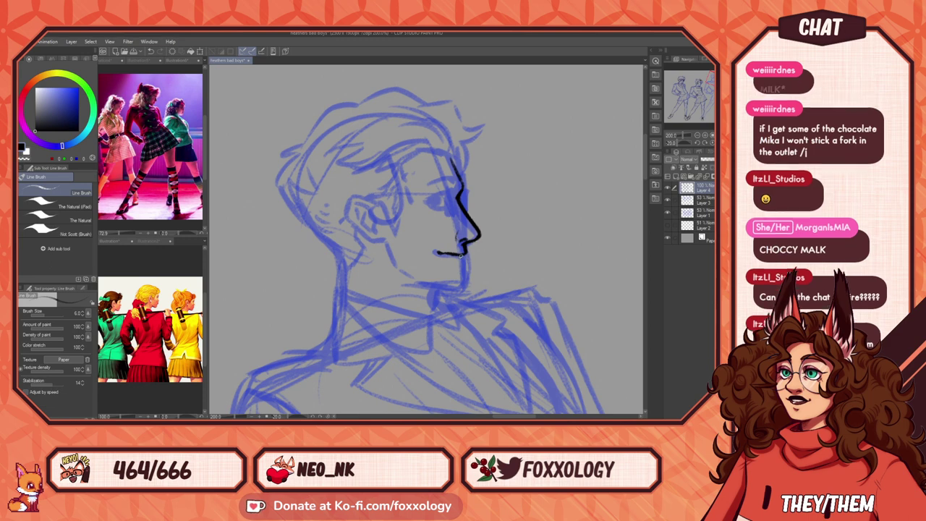
pyautogui.moveTo(463, 255); pyautogui.dragTo(464, 261)
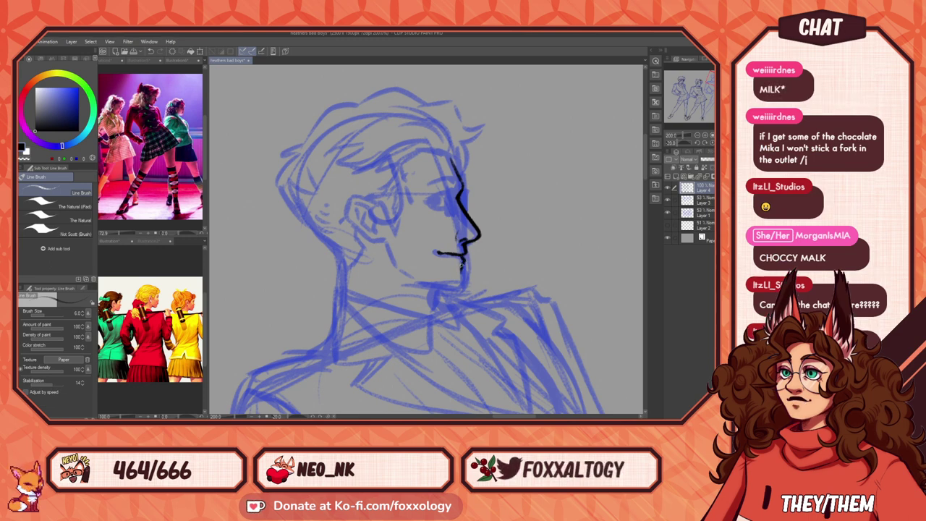
pyautogui.hotkey('ctrl', 'z')
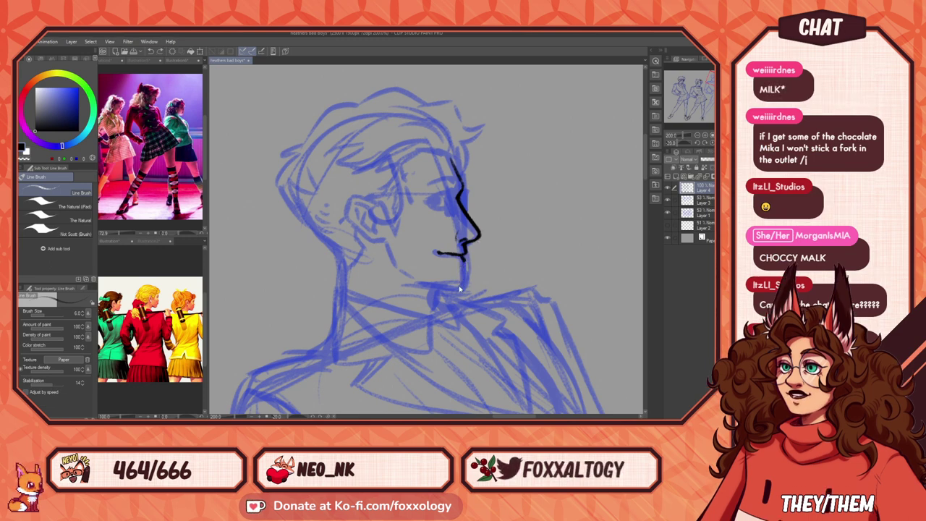
pyautogui.moveTo(456, 262)
pyautogui.mouseDown()
pyautogui.moveTo(450, 255)
pyautogui.moveTo(472, 258)
pyautogui.mouseUp()
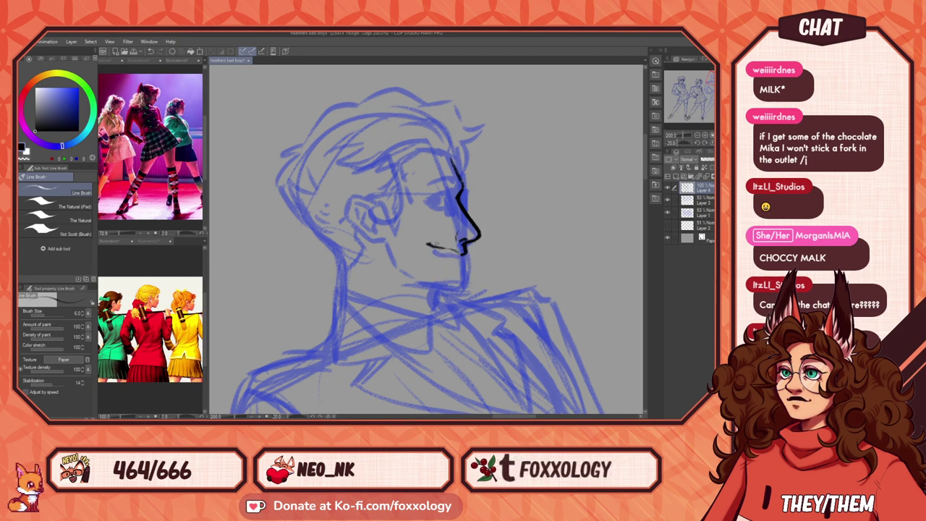
pyautogui.moveTo(499, 247); pyautogui.dragTo(464, 244)
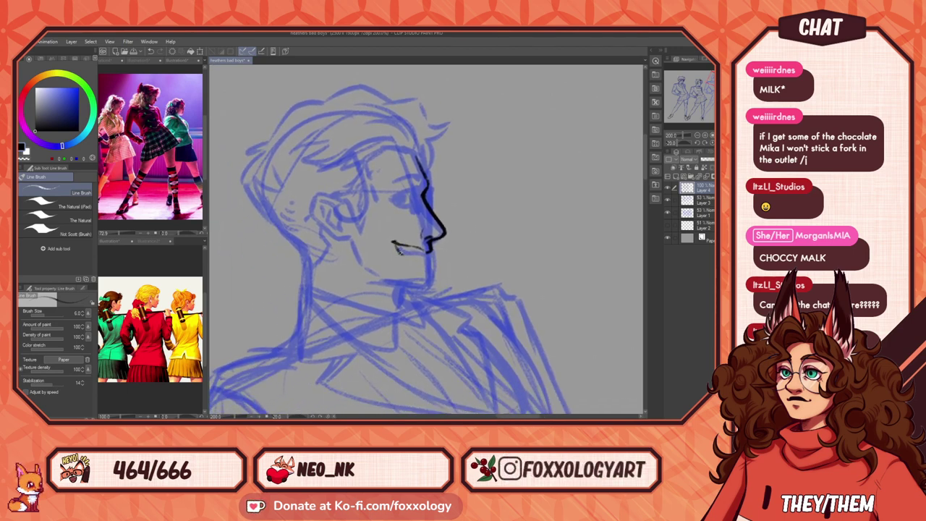
pyautogui.moveTo(397, 251); pyautogui.dragTo(425, 257)
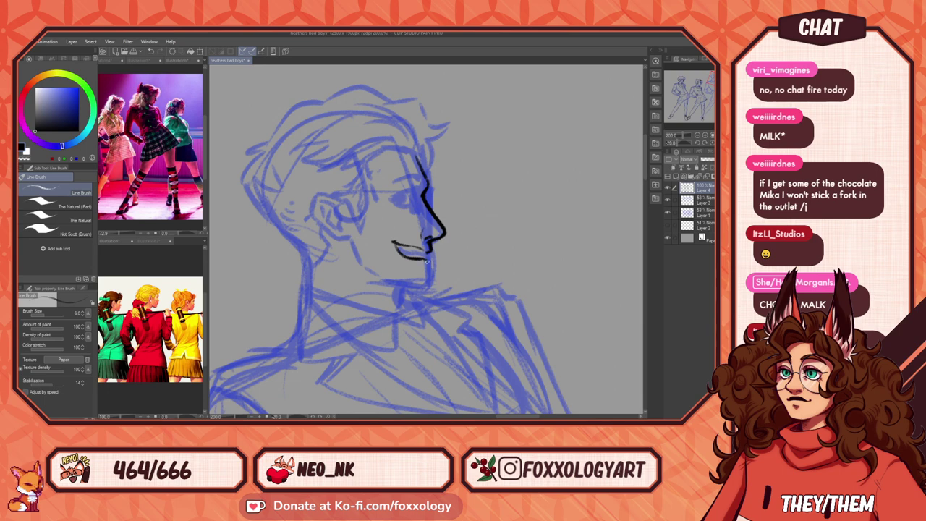
# Step: Ink the third figure's chin, the jawline up to the ear and the ear's outer curve, tidying the top of the ear
pyautogui.moveTo(426, 269)
pyautogui.mouseDown()
pyautogui.moveTo(428, 288)
pyautogui.moveTo(368, 281)
pyautogui.mouseUp()
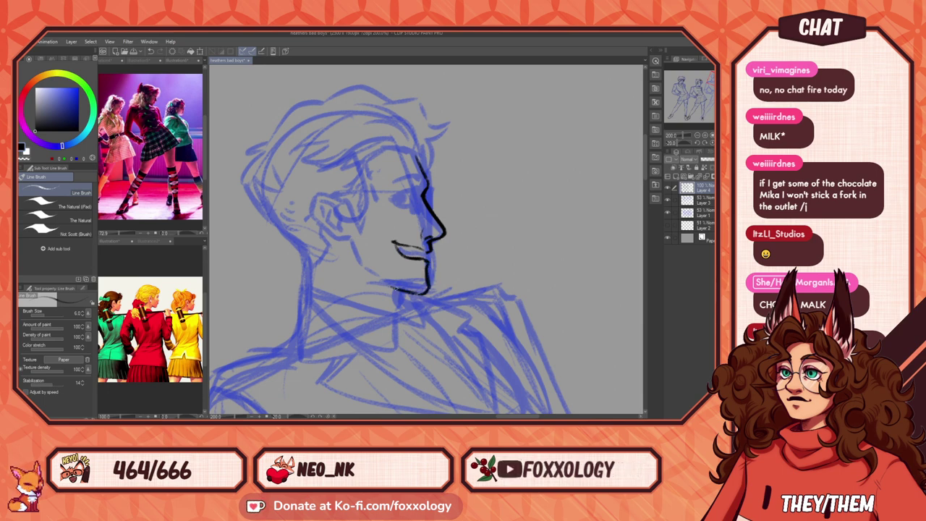
pyautogui.hotkey('ctrl', 'z')
pyautogui.hotkey('ctrl', 'z')
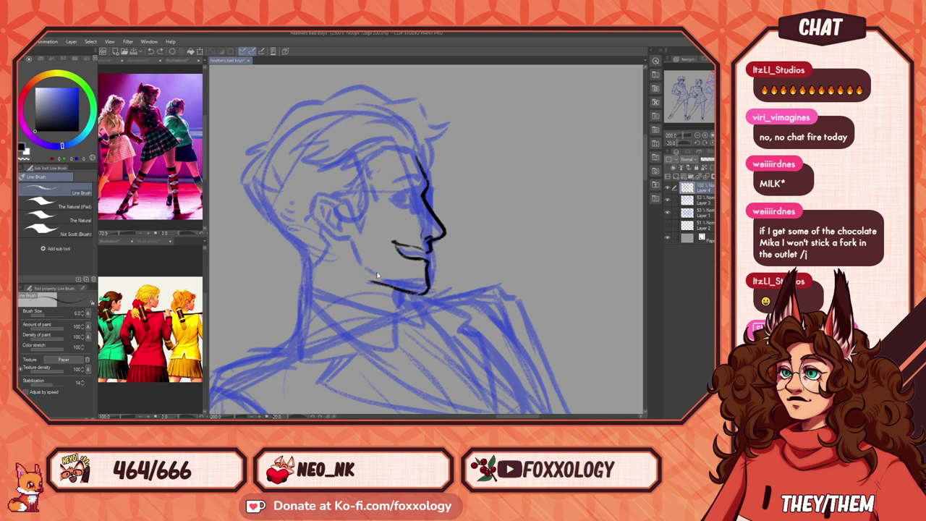
pyautogui.moveTo(397, 289)
pyautogui.mouseDown()
pyautogui.moveTo(365, 281)
pyautogui.moveTo(353, 256)
pyautogui.mouseUp()
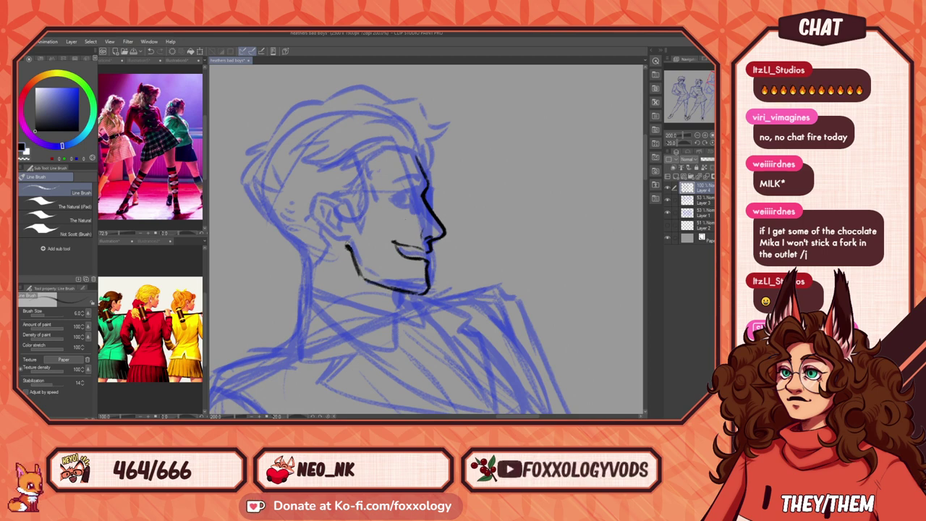
pyautogui.moveTo(349, 247)
pyautogui.mouseDown()
pyautogui.moveTo(315, 192)
pyautogui.moveTo(336, 187)
pyautogui.moveTo(344, 196)
pyautogui.moveTo(320, 214)
pyautogui.mouseUp()
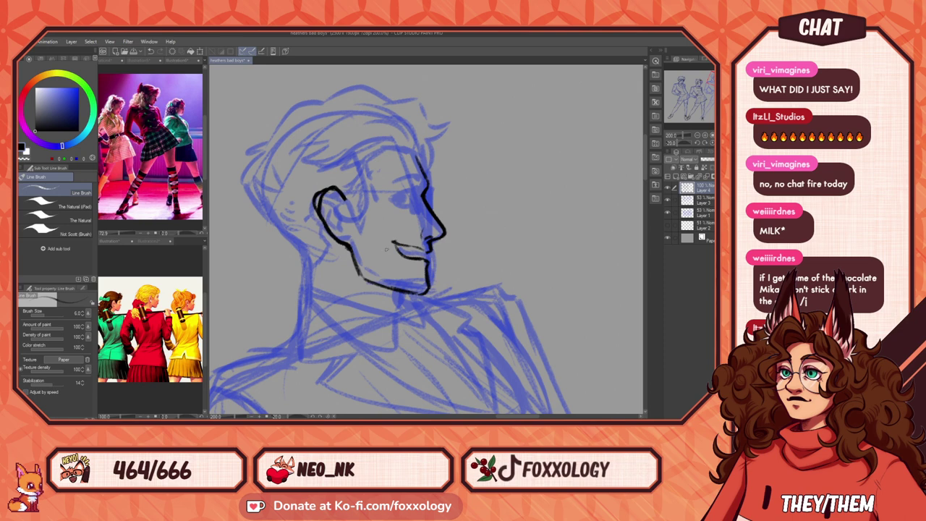
pyautogui.press('-')
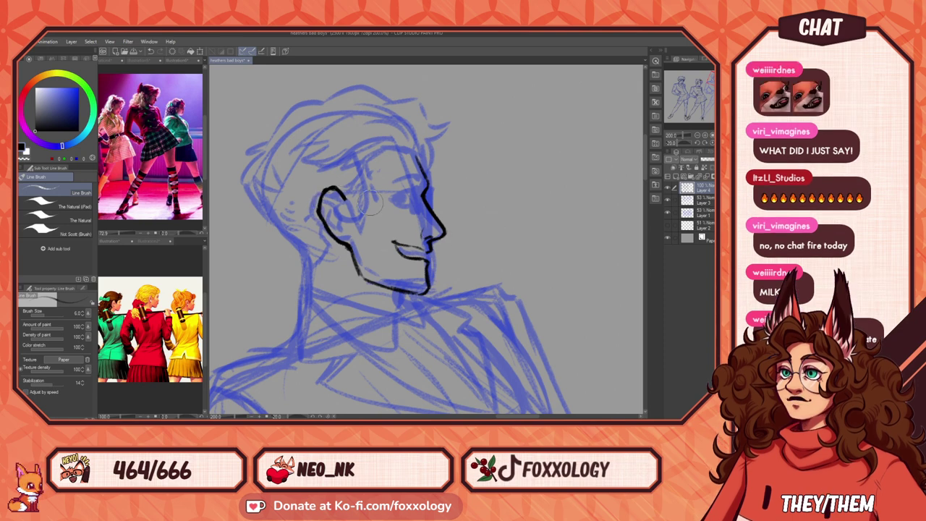
pyautogui.moveTo(337, 188); pyautogui.dragTo(321, 189)
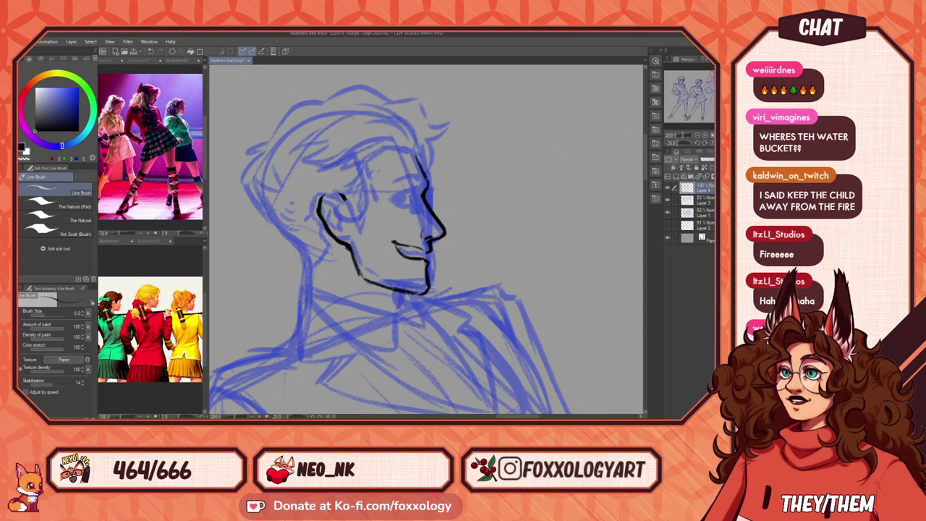
# Step: Try to ink the third figure's hairline across the forehead and the swept front locks above it
pyautogui.moveTo(434, 228); pyautogui.dragTo(462, 302)
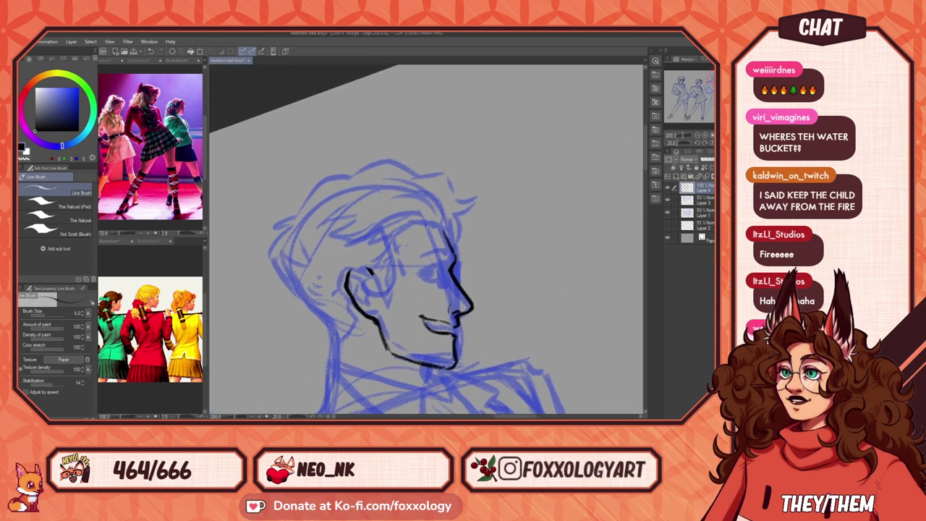
pyautogui.moveTo(496, 217)
pyautogui.mouseDown()
pyautogui.moveTo(412, 206)
pyautogui.moveTo(425, 180)
pyautogui.moveTo(458, 192)
pyautogui.moveTo(407, 197)
pyautogui.moveTo(418, 204)
pyautogui.moveTo(390, 217)
pyautogui.moveTo(394, 210)
pyautogui.mouseUp()
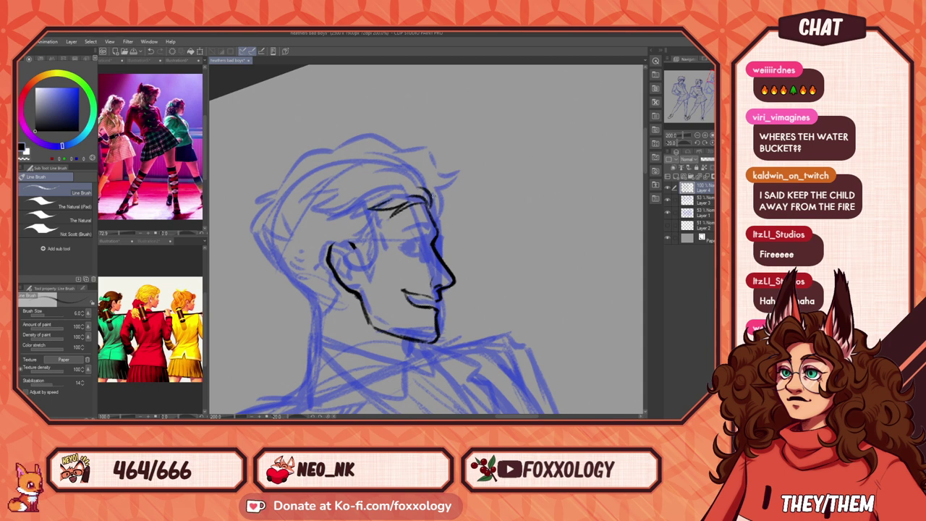
pyautogui.moveTo(405, 153); pyautogui.dragTo(435, 204)
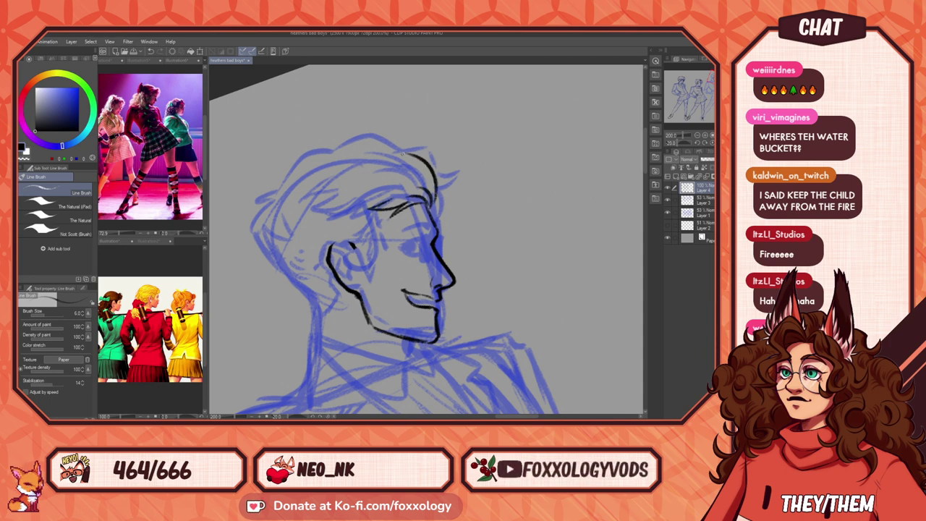
pyautogui.moveTo(364, 169); pyautogui.dragTo(414, 165)
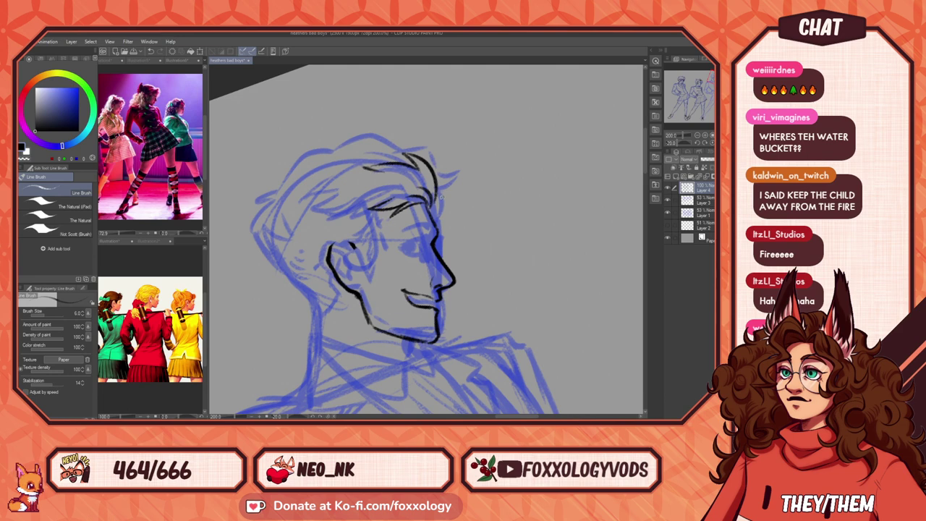
# Step: Undo the third figure's hairline and front lock strokes, keeping the inked face and trimmed ear
pyautogui.moveTo(447, 202)
pyautogui.mouseDown()
pyautogui.moveTo(441, 231)
pyautogui.moveTo(485, 253)
pyautogui.mouseUp()
pyautogui.hotkey('ctrl', 'z')
pyautogui.hotkey('ctrl', 'z')
pyautogui.hotkey('ctrl', 'z')
pyautogui.hotkey('ctrl', 'z')
pyautogui.hotkey('ctrl', 'z')
pyautogui.hotkey('ctrl', 'z')
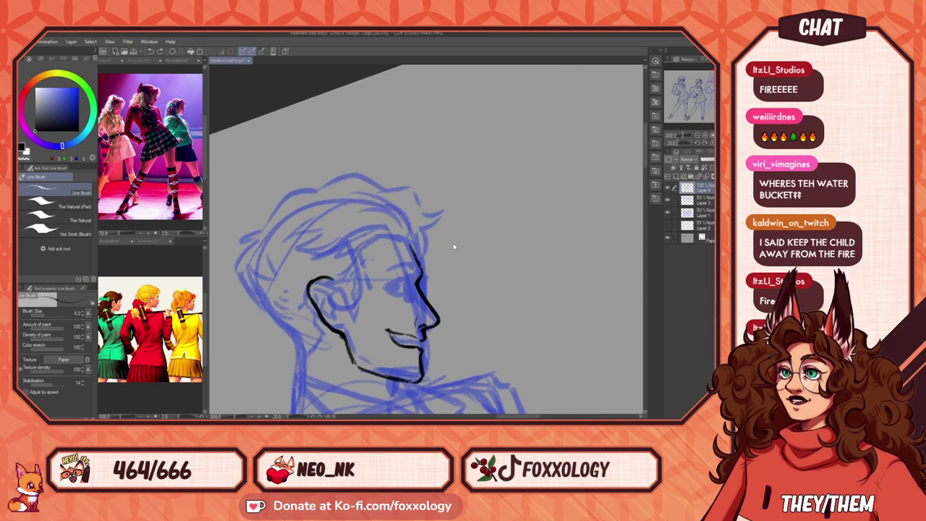
pyautogui.hotkey('ctrl', 'z')
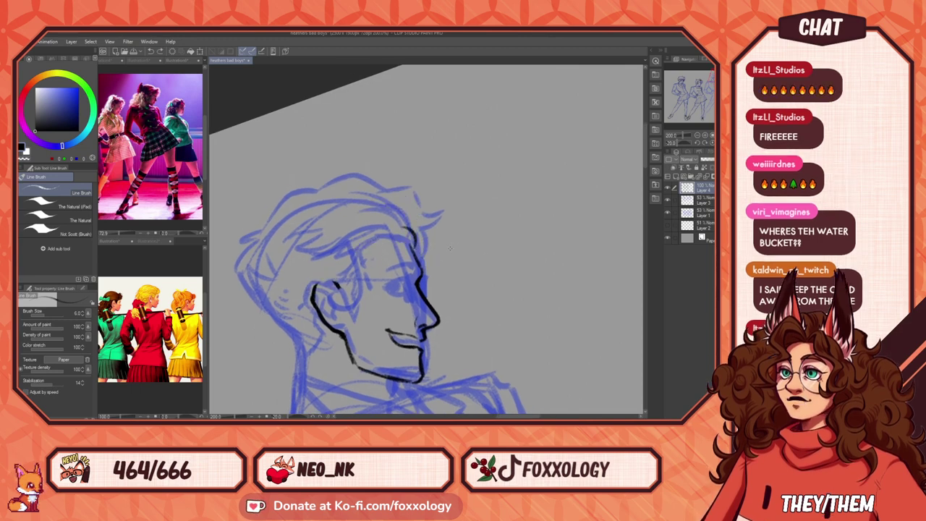
pyautogui.hotkey('ctrl', 'y')
pyautogui.hotkey('ctrl', 'y')
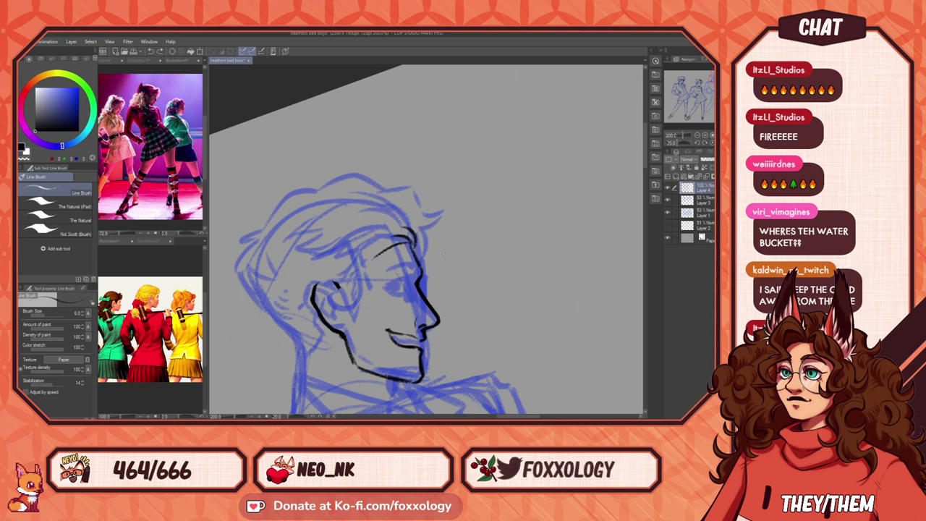
pyautogui.hotkey('ctrl', 'z')
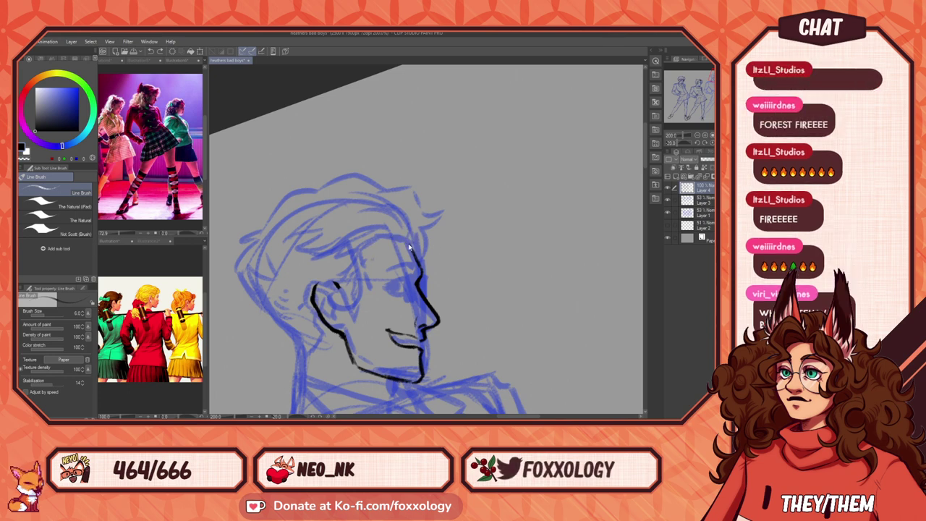
# Step: Ink the third figure's hairline from the forehead down the temple into a hatched sideburn and add a line inside the ear
pyautogui.moveTo(367, 248)
pyautogui.mouseDown()
pyautogui.moveTo(374, 270)
pyautogui.moveTo(350, 335)
pyautogui.mouseUp()
pyautogui.moveTo(347, 293); pyautogui.dragTo(340, 285)
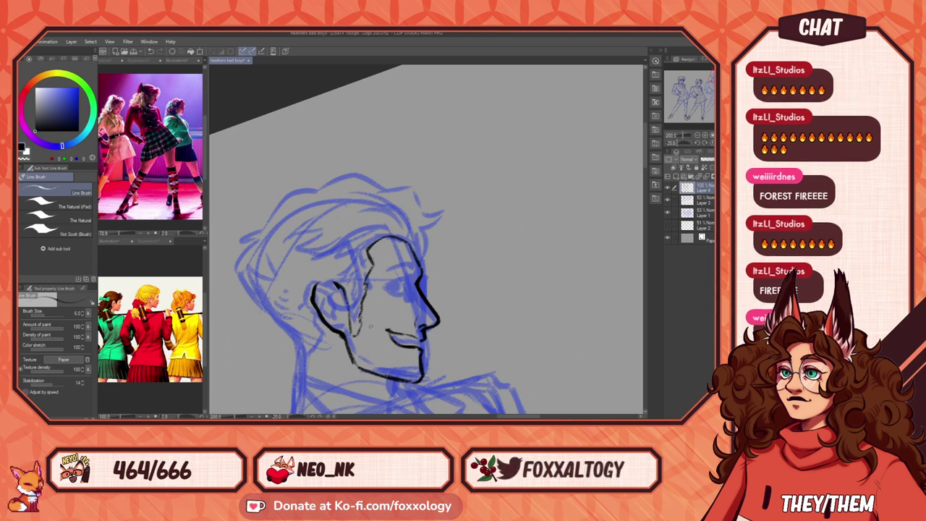
pyautogui.hotkey('ctrl', 'z')
pyautogui.moveTo(361, 318); pyautogui.dragTo(352, 326)
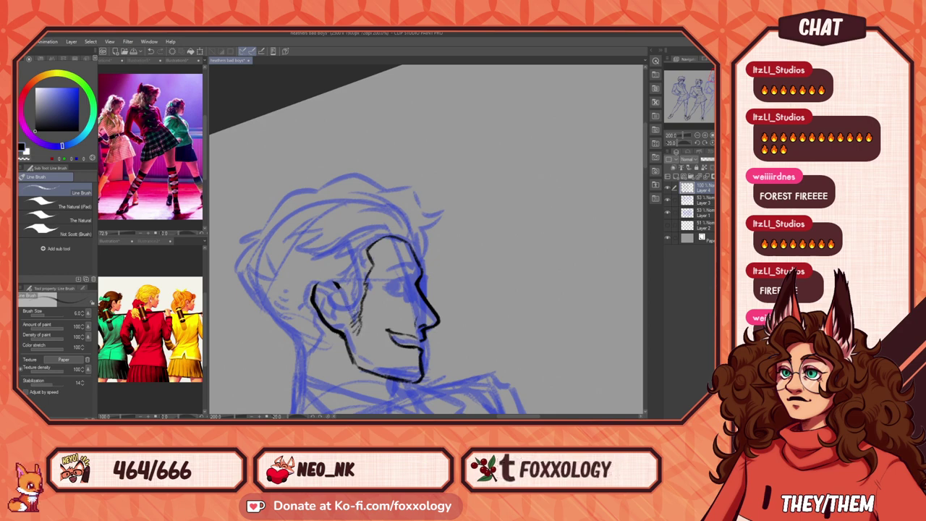
pyautogui.moveTo(338, 286); pyautogui.dragTo(354, 312)
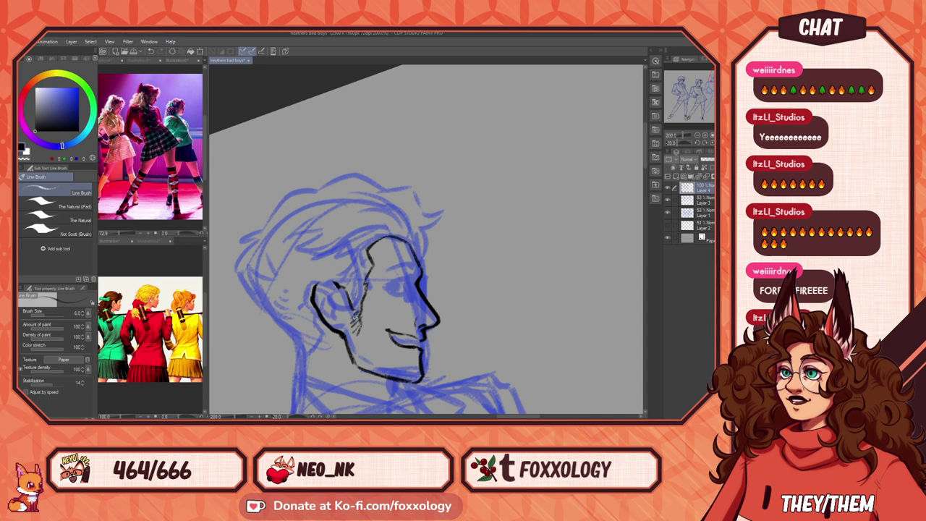
# Step: Ink the two small rounded sunglass lenses at the third figure's nose bridge and fill them solid black
pyautogui.moveTo(438, 275); pyautogui.dragTo(484, 258)
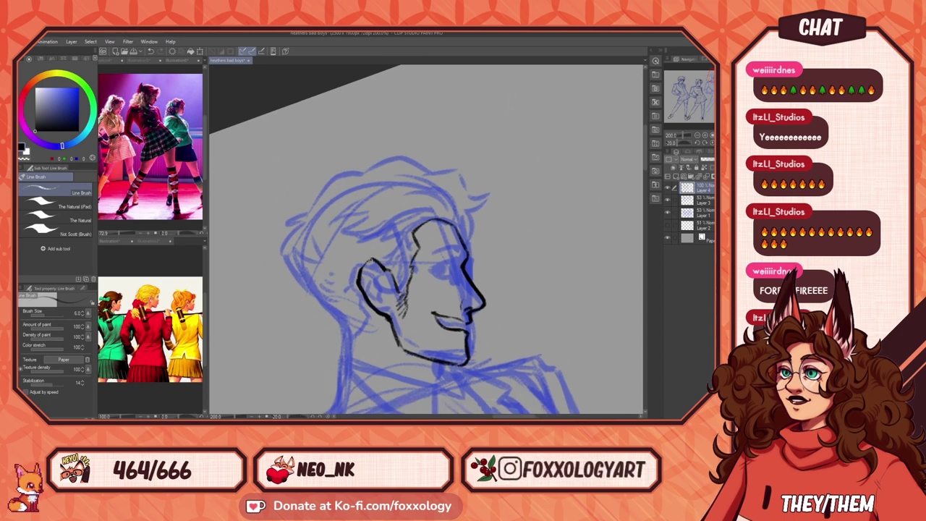
pyautogui.moveTo(374, 259); pyautogui.dragTo(363, 265)
pyautogui.moveTo(524, 264); pyautogui.dragTo(426, 230)
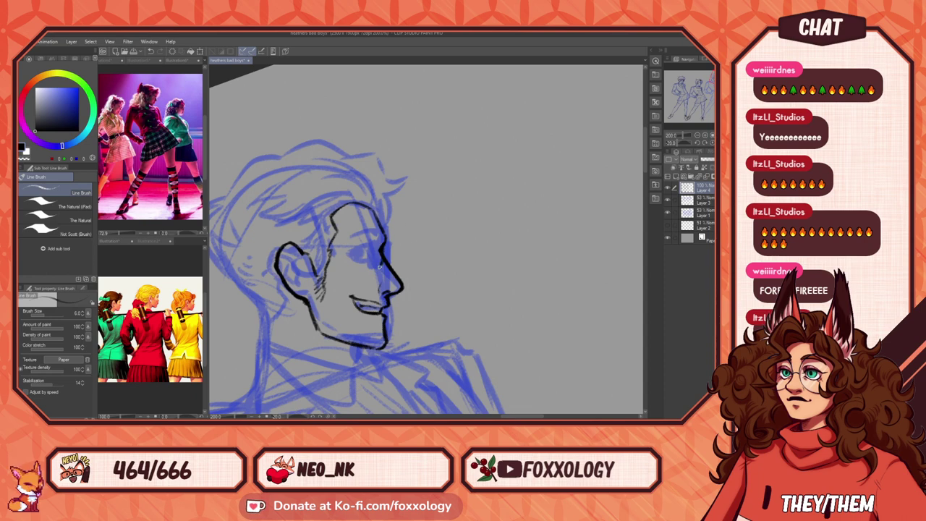
pyautogui.moveTo(368, 243)
pyautogui.mouseDown()
pyautogui.moveTo(387, 245)
pyautogui.moveTo(390, 263)
pyautogui.mouseUp()
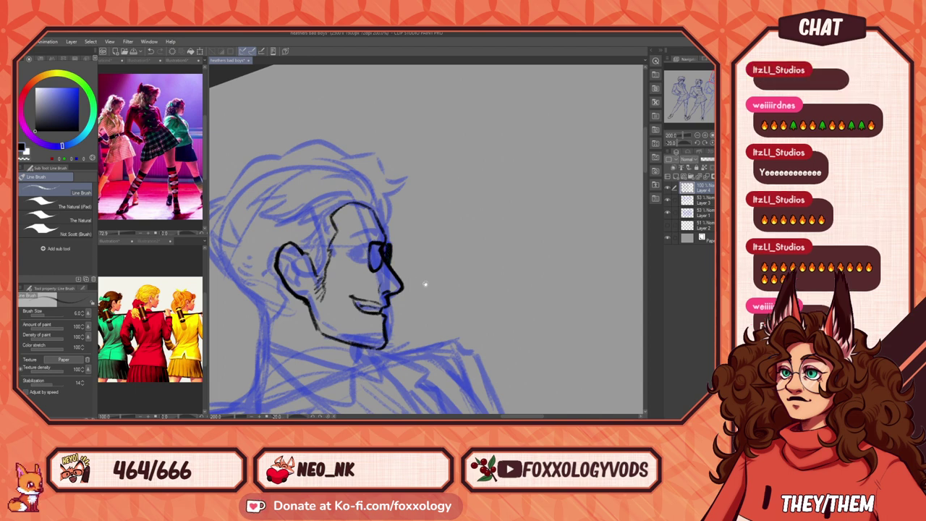
pyautogui.moveTo(380, 245); pyautogui.dragTo(373, 266)
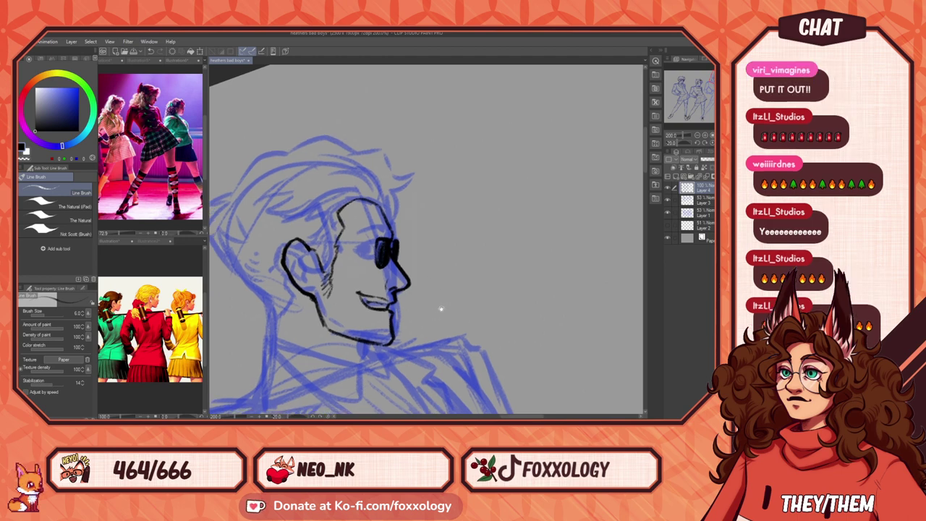
# Step: Ink the third figure's eye behind the sunglasses and the arched eyebrow above it
pyautogui.moveTo(438, 309); pyautogui.dragTo(487, 291)
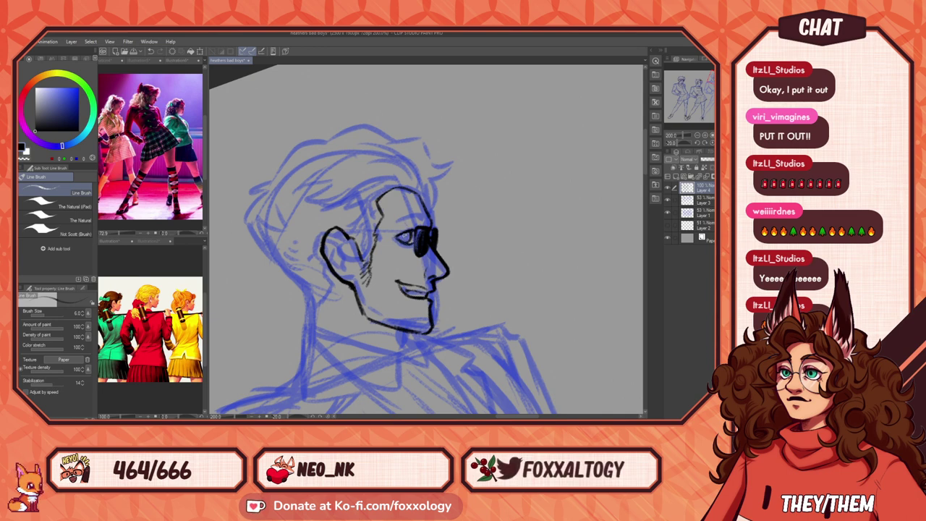
pyautogui.moveTo(491, 250); pyautogui.dragTo(473, 267)
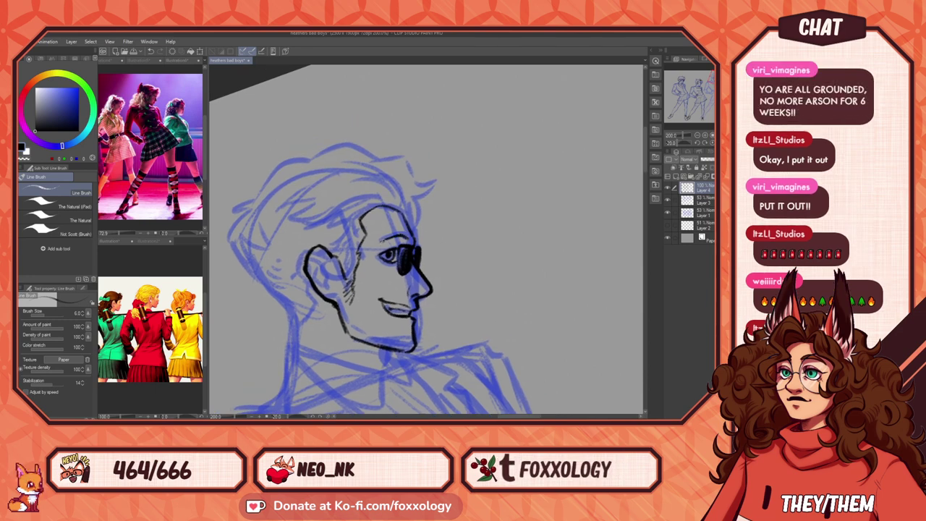
pyautogui.moveTo(383, 238); pyautogui.dragTo(408, 235)
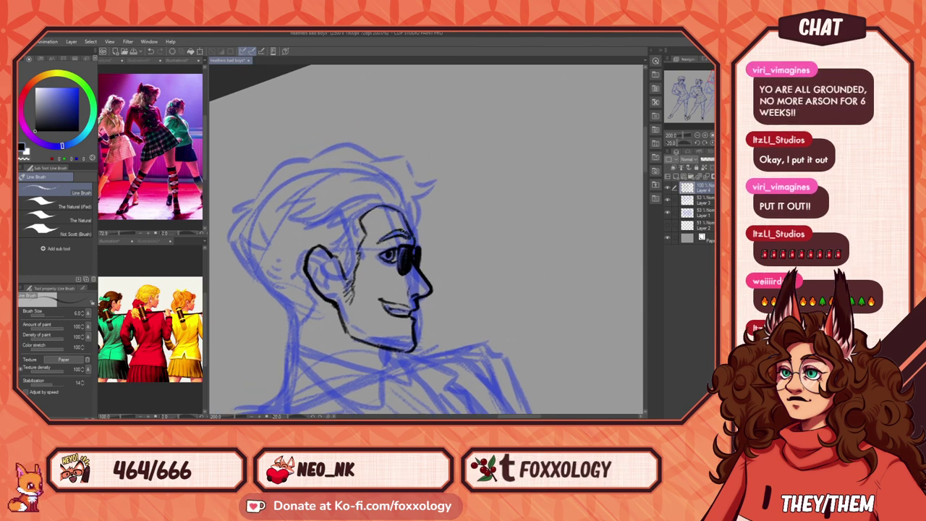
pyautogui.moveTo(468, 261); pyautogui.dragTo(486, 257)
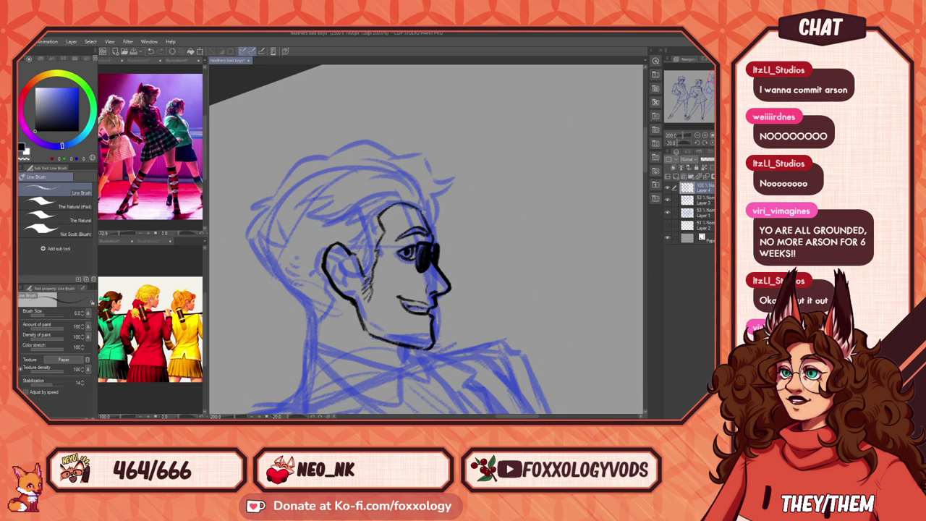
pyautogui.moveTo(422, 210)
pyautogui.mouseDown()
pyautogui.moveTo(451, 215)
pyautogui.moveTo(432, 174)
pyautogui.moveTo(370, 150)
pyautogui.moveTo(253, 195)
pyautogui.mouseUp()
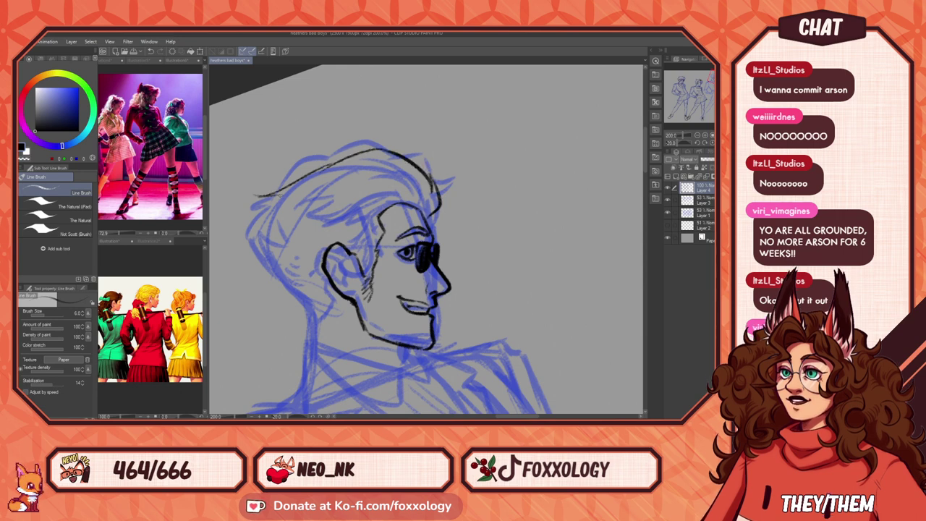
pyautogui.hotkey('ctrl', 'z')
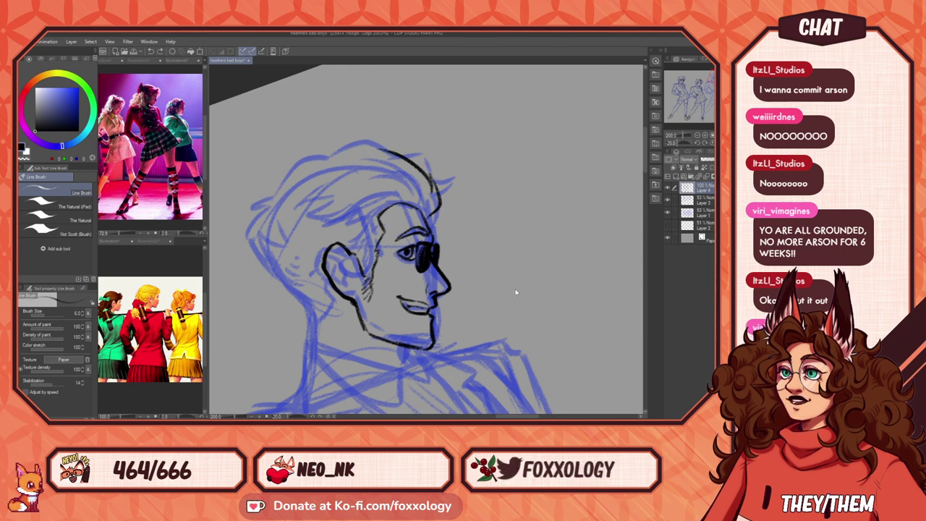
pyautogui.hotkey('ctrl', 'z')
pyautogui.hotkey('ctrl', 'z')
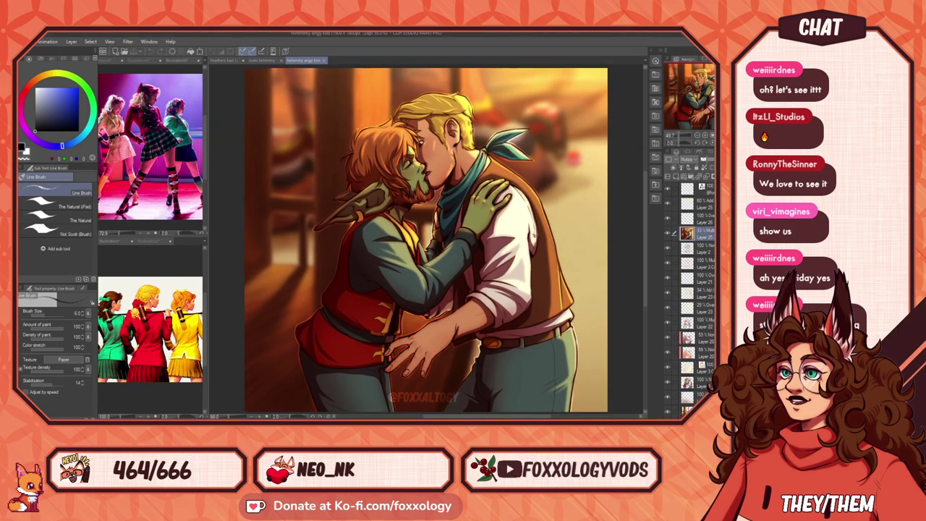
# Step: Dock the finished kissing-couple illustration as a reference below the stage photo, framed on the blond man's hair, and close the other finished illustration
pyautogui.scroll(11, 425, 97)
pyautogui.scroll(5, 425, 100)
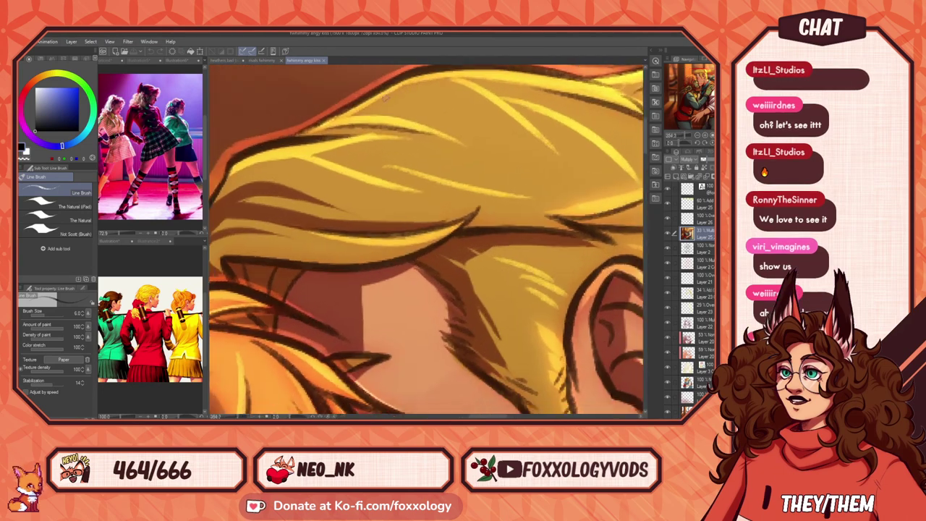
pyautogui.scroll(-3, 405, 156)
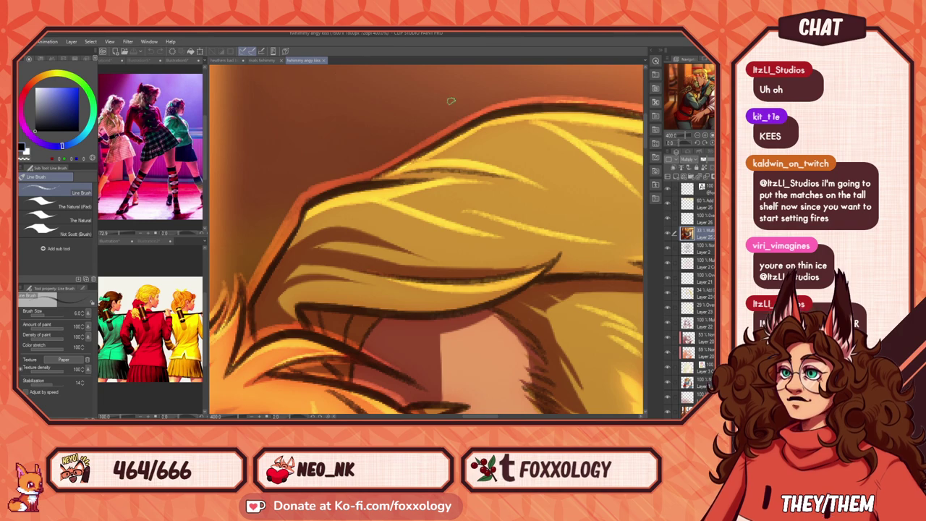
pyautogui.scroll(-2, 457, 173)
pyautogui.scroll(-2, 404, 231)
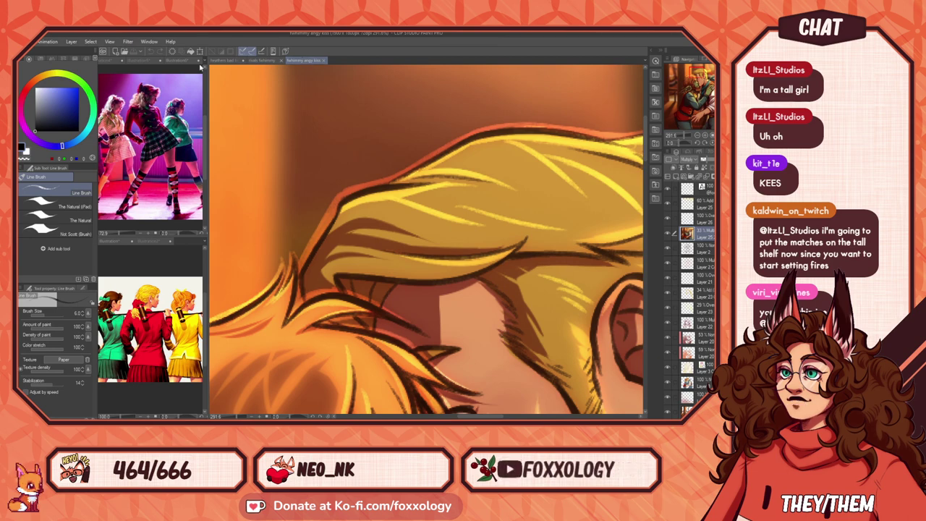
pyautogui.moveTo(151, 229); pyautogui.dragTo(177, 242)
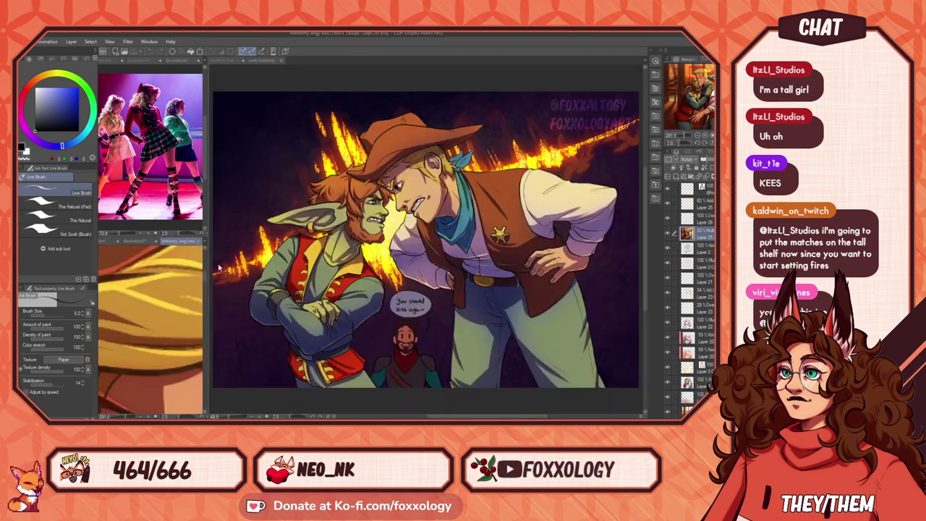
pyautogui.scroll(-3, 158, 366)
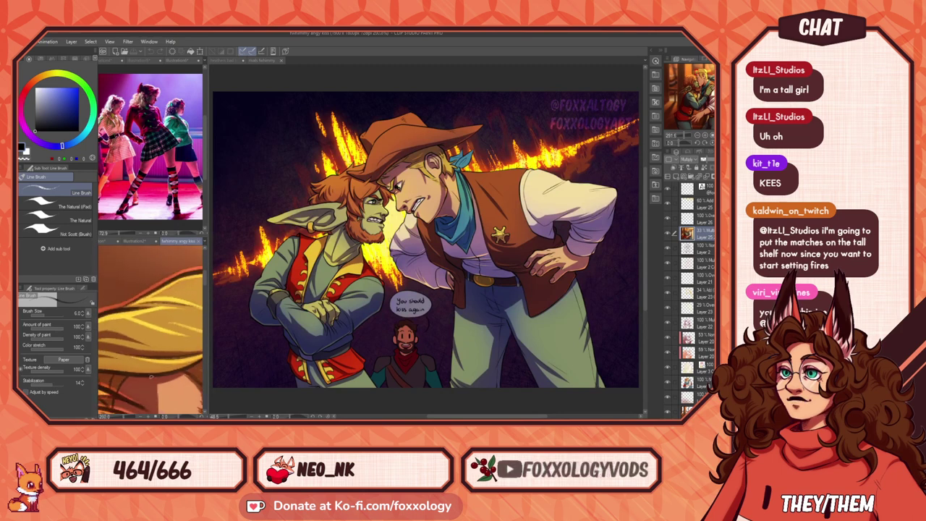
pyautogui.scroll(-3, 162, 355)
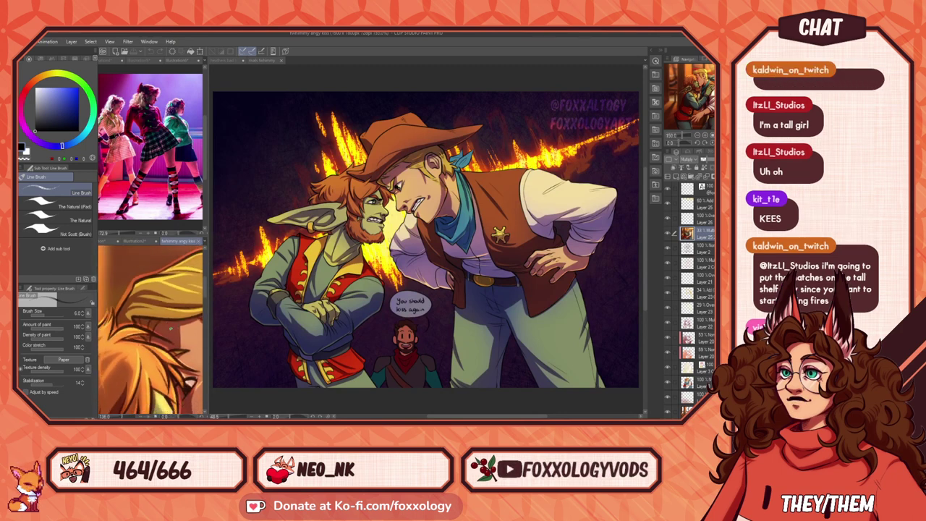
pyautogui.moveTo(174, 339); pyautogui.dragTo(142, 356)
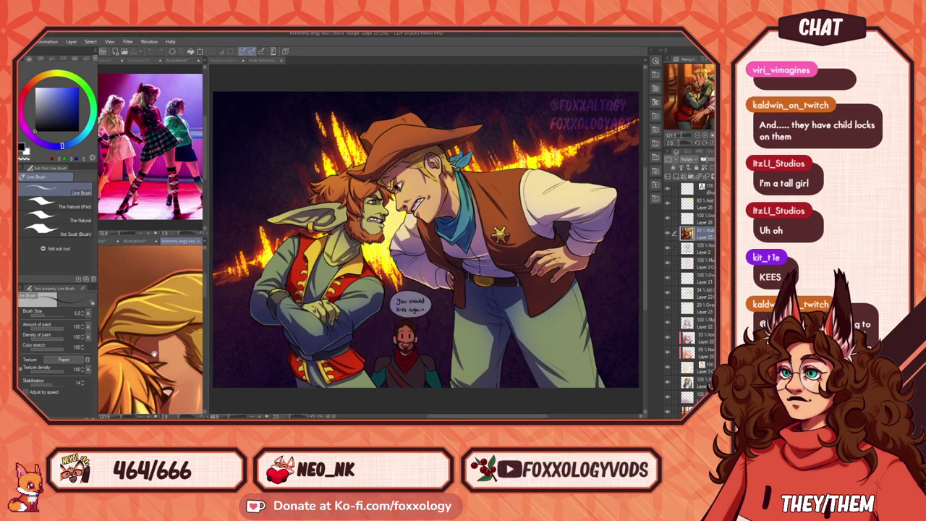
pyautogui.scroll(-3, 148, 351)
pyautogui.moveTo(171, 327); pyautogui.dragTo(146, 348)
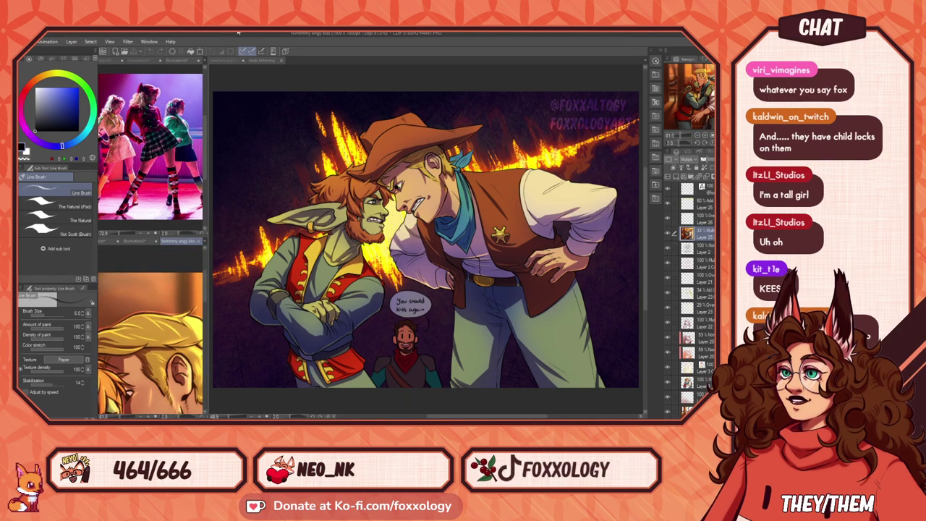
pyautogui.click(275, 61)
pyautogui.click(281, 62)
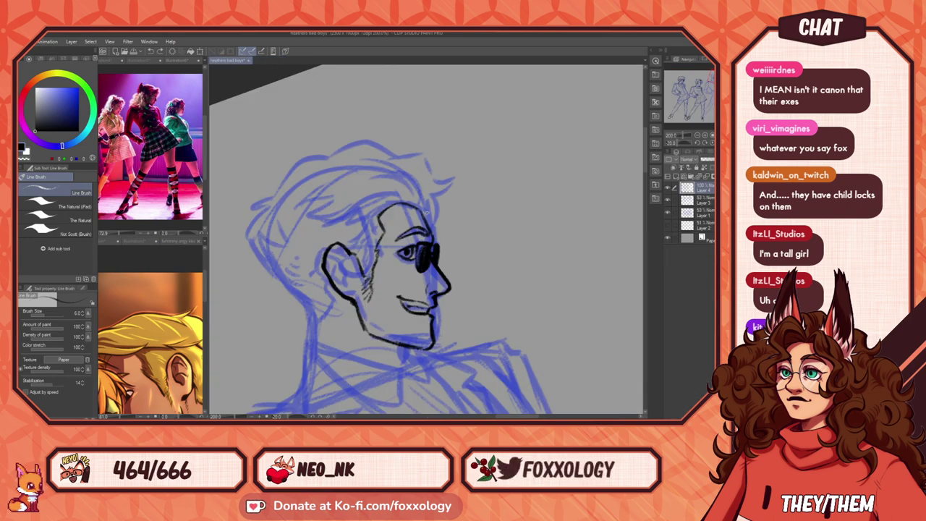
# Step: Ink the lower edge of the third figure's swept-back front hair and the small pointed locks over the forehead
pyautogui.moveTo(430, 215)
pyautogui.mouseDown()
pyautogui.moveTo(405, 194)
pyautogui.moveTo(427, 193)
pyautogui.moveTo(413, 208)
pyautogui.moveTo(324, 210)
pyautogui.mouseUp()
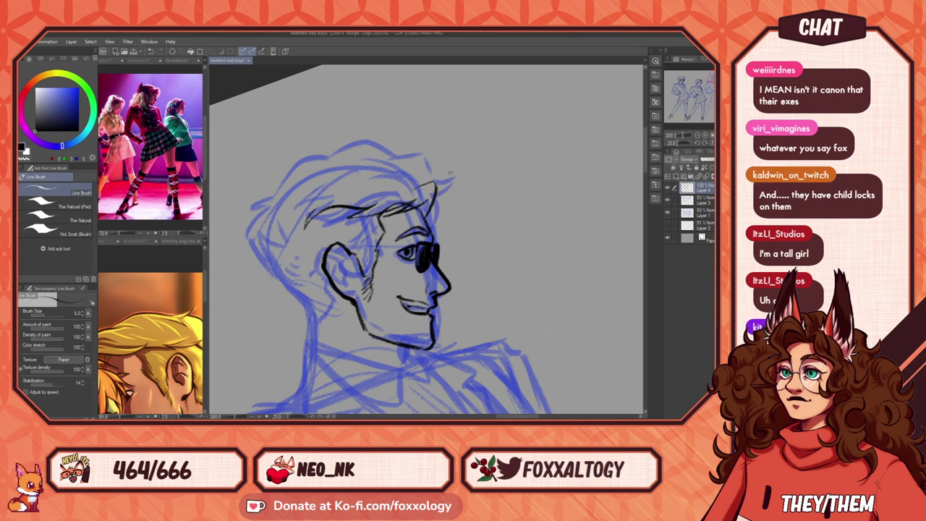
pyautogui.moveTo(193, 340); pyautogui.dragTo(243, 335)
pyautogui.click(449, 190)
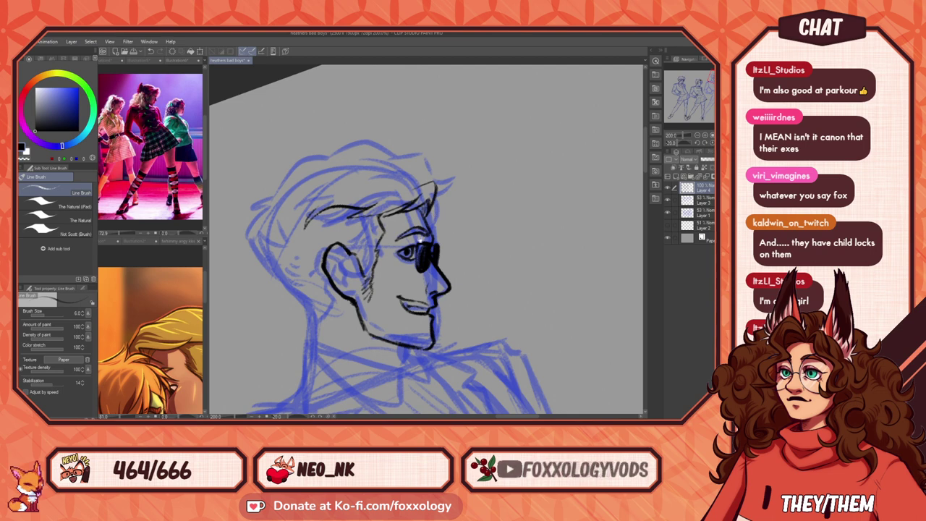
pyautogui.moveTo(437, 215)
pyautogui.mouseDown()
pyautogui.moveTo(401, 242)
pyautogui.moveTo(314, 244)
pyautogui.mouseUp()
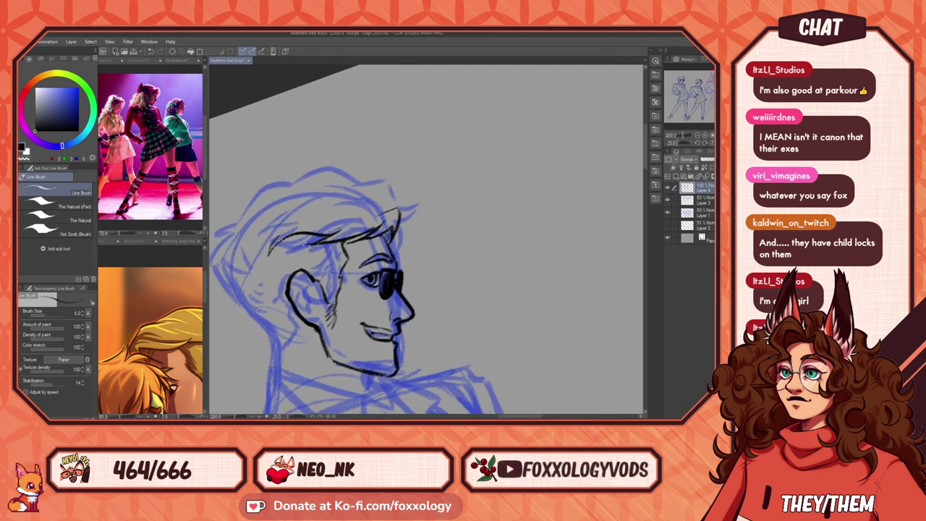
pyautogui.moveTo(405, 223)
pyautogui.mouseDown()
pyautogui.moveTo(493, 241)
pyautogui.moveTo(376, 264)
pyautogui.mouseUp()
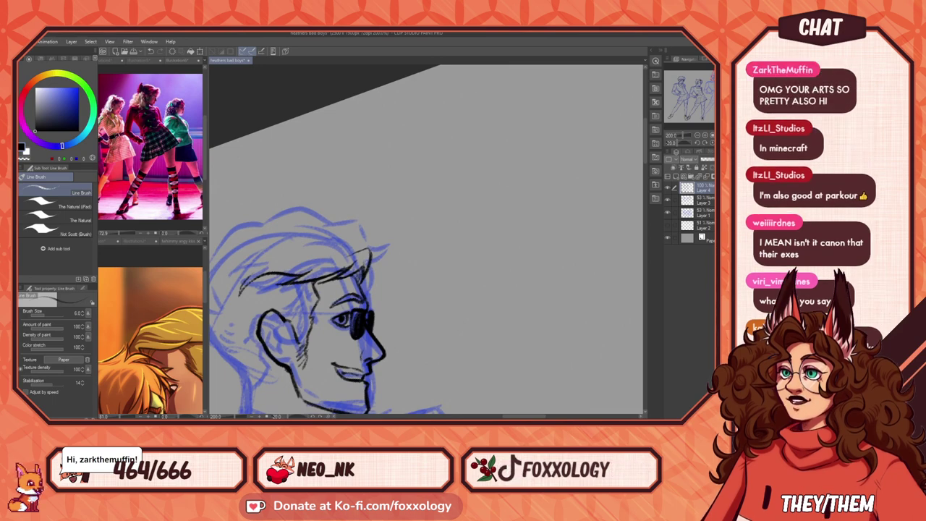
pyautogui.moveTo(407, 256)
pyautogui.mouseDown()
pyautogui.moveTo(487, 239)
pyautogui.moveTo(490, 194)
pyautogui.mouseUp()
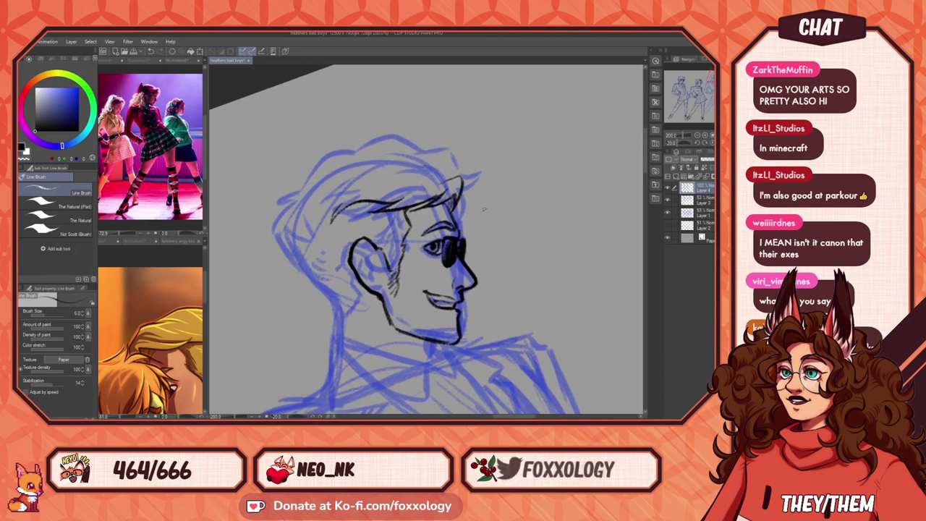
pyautogui.moveTo(461, 182)
pyautogui.mouseDown()
pyautogui.moveTo(479, 203)
pyautogui.moveTo(460, 219)
pyautogui.mouseUp()
pyautogui.hotkey('ctrl', 'z')
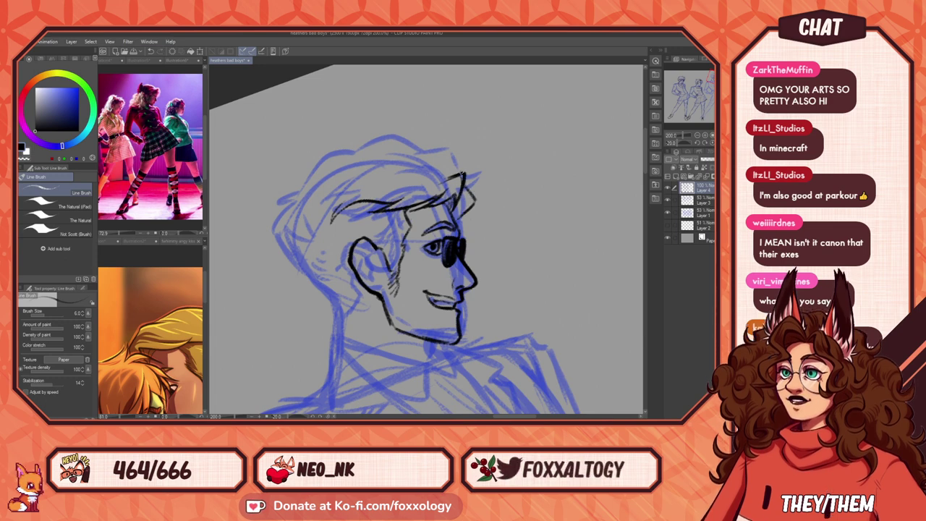
# Step: Ink the third figure's hair outline from the forehead over the crown to jagged locks at the back, checking the blond hair reference
pyautogui.moveTo(463, 175)
pyautogui.mouseDown()
pyautogui.moveTo(410, 148)
pyautogui.moveTo(353, 140)
pyautogui.moveTo(299, 186)
pyautogui.mouseUp()
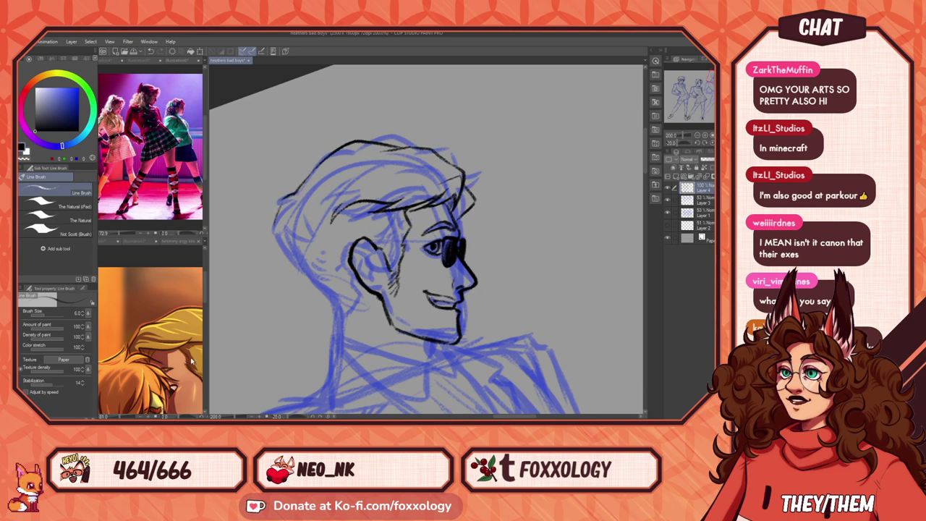
pyautogui.moveTo(185, 343); pyautogui.dragTo(107, 335)
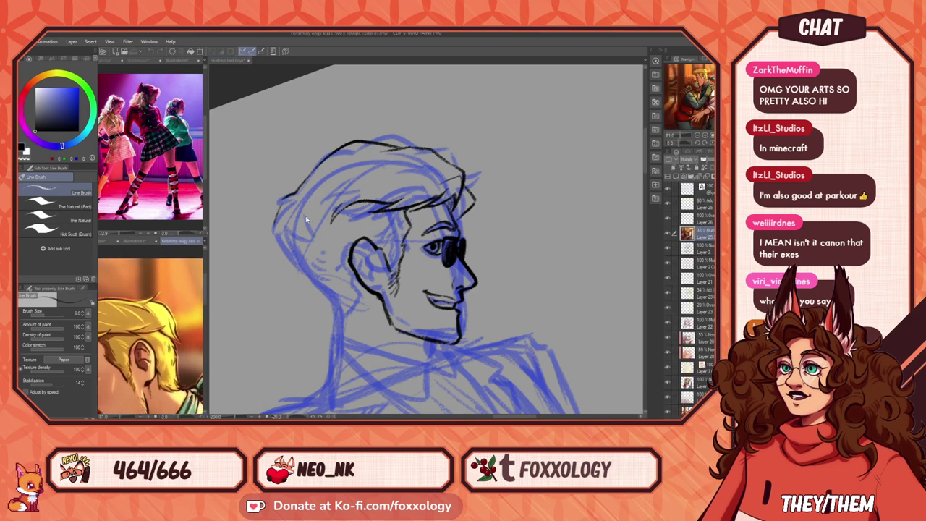
pyautogui.click(322, 168)
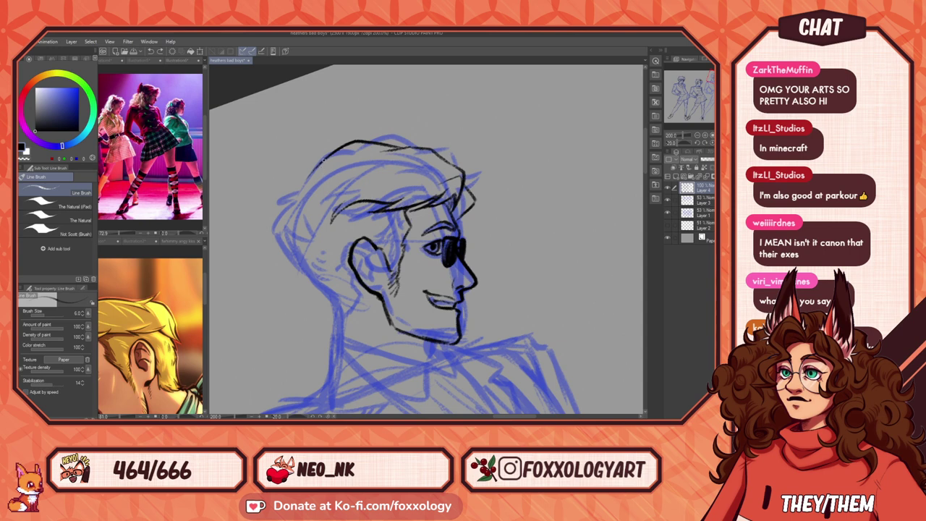
pyautogui.moveTo(324, 160)
pyautogui.mouseDown()
pyautogui.moveTo(281, 182)
pyautogui.moveTo(283, 250)
pyautogui.mouseUp()
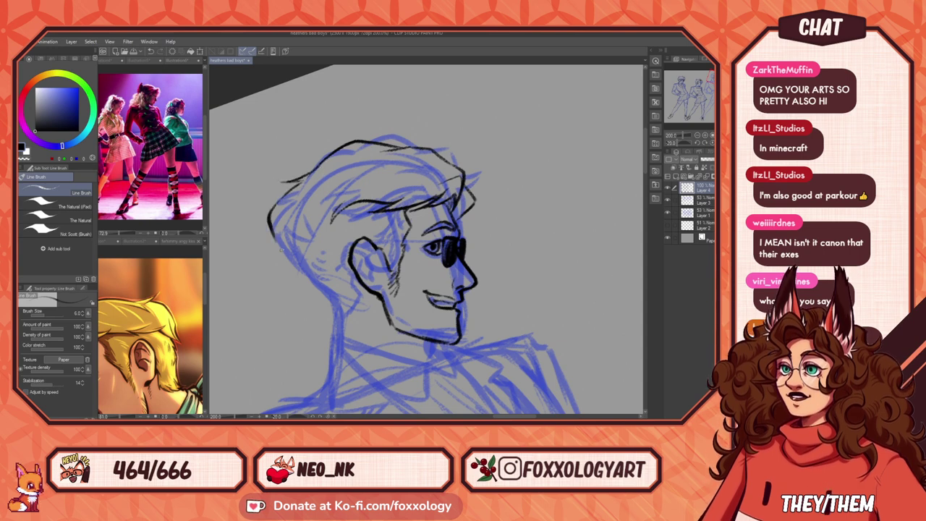
pyautogui.hotkey('ctrl', 'z')
pyautogui.moveTo(297, 182)
pyautogui.mouseDown()
pyautogui.moveTo(277, 214)
pyautogui.moveTo(281, 238)
pyautogui.moveTo(299, 231)
pyautogui.mouseUp()
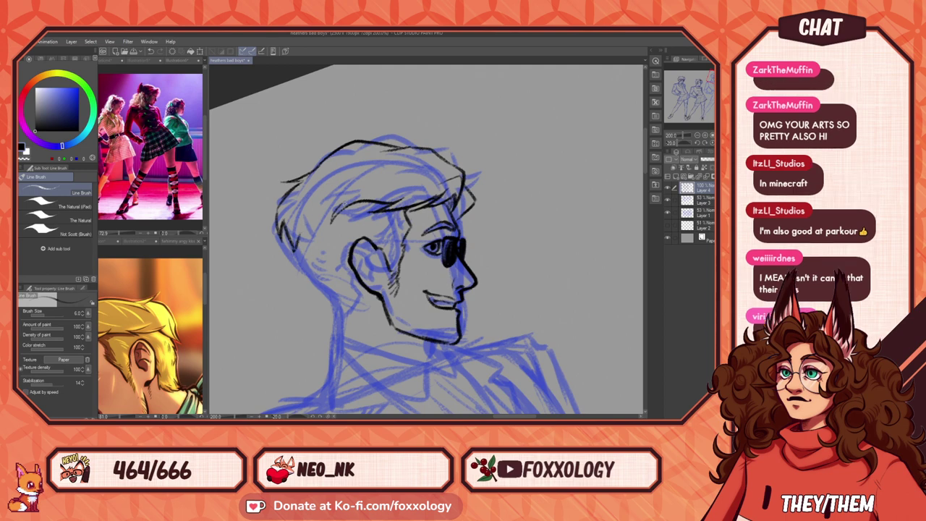
# Step: Ink the back edge of the third figure's hair down to short jagged points at the nape below the ear
pyautogui.moveTo(380, 270); pyautogui.dragTo(415, 255)
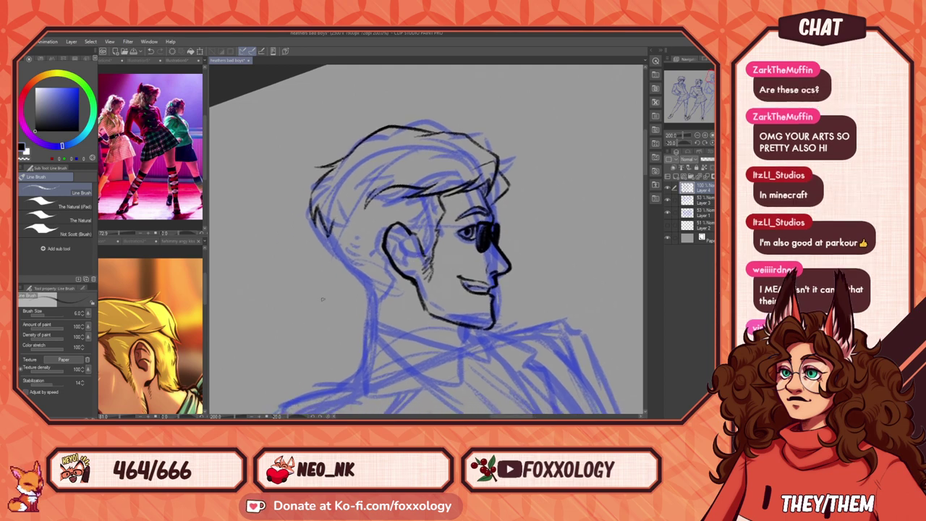
pyautogui.moveTo(323, 298); pyautogui.dragTo(368, 316)
pyautogui.moveTo(549, 268); pyautogui.dragTo(441, 266)
pyautogui.moveTo(279, 226); pyautogui.dragTo(271, 198)
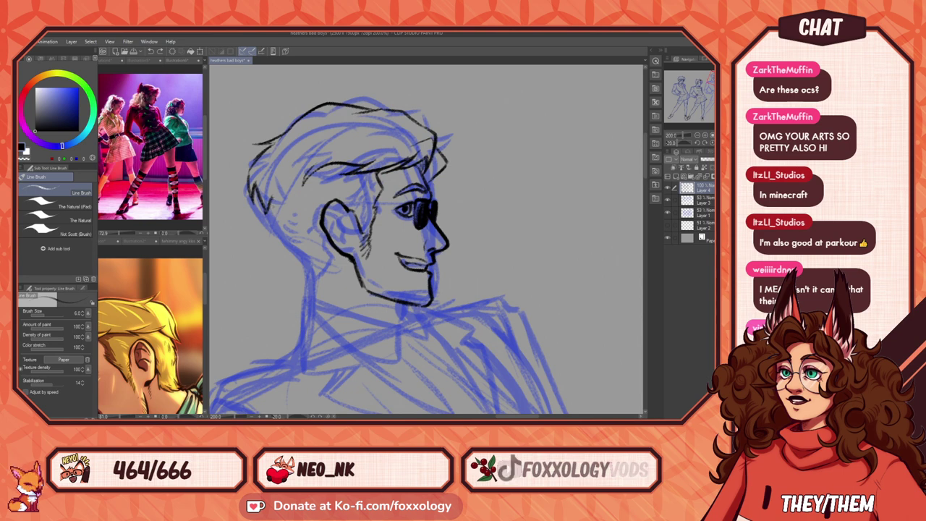
pyautogui.moveTo(273, 203); pyautogui.dragTo(302, 260)
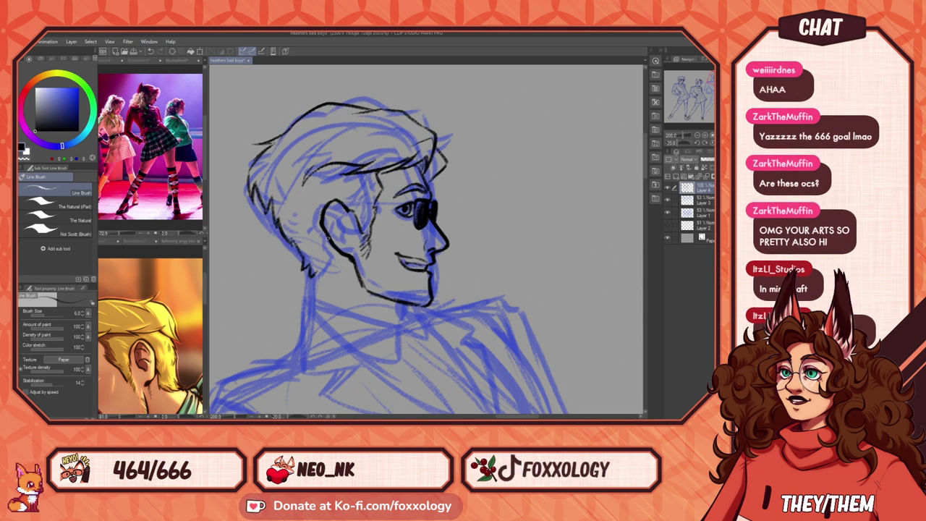
pyautogui.moveTo(328, 236); pyautogui.dragTo(323, 225)
pyautogui.moveTo(332, 260); pyautogui.dragTo(317, 275)
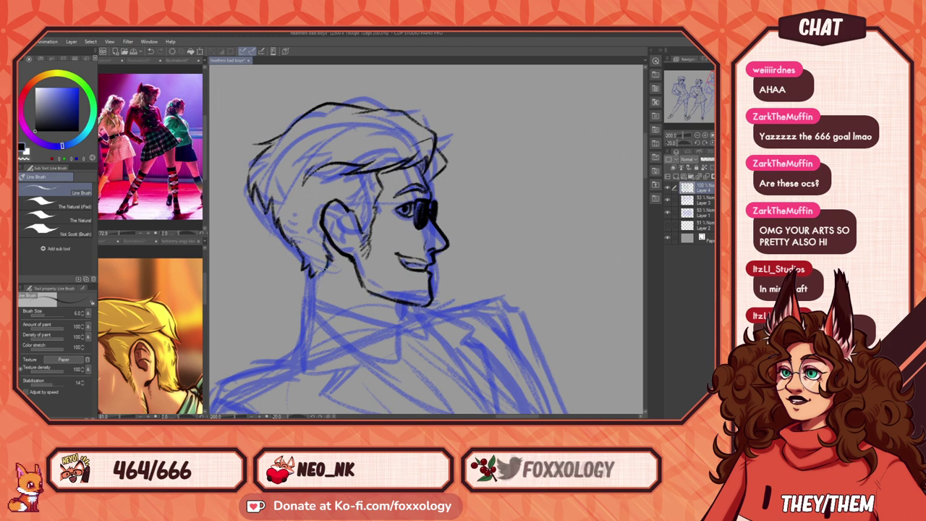
# Step: Ink the inner fold lines of the third figure's ear
pyautogui.moveTo(437, 310); pyautogui.dragTo(422, 371)
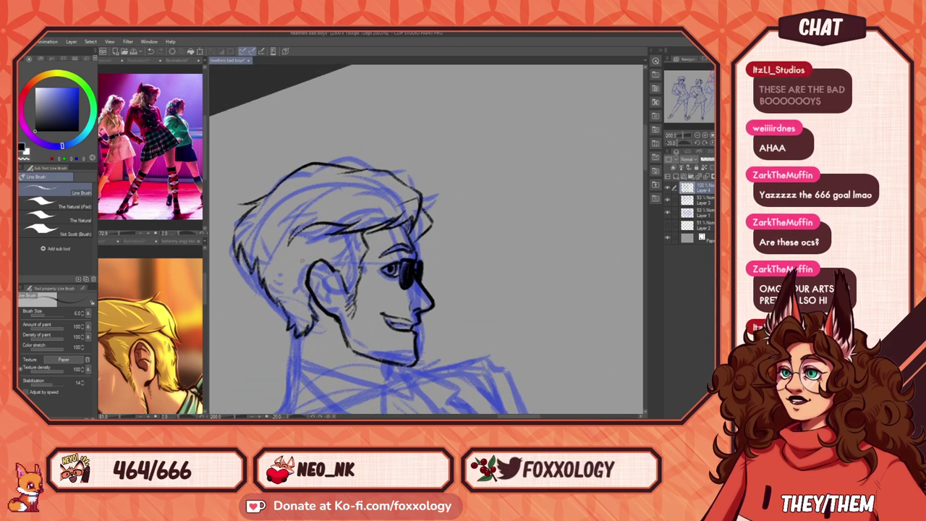
pyautogui.moveTo(294, 231); pyautogui.dragTo(274, 270)
pyautogui.moveTo(404, 257); pyautogui.dragTo(425, 236)
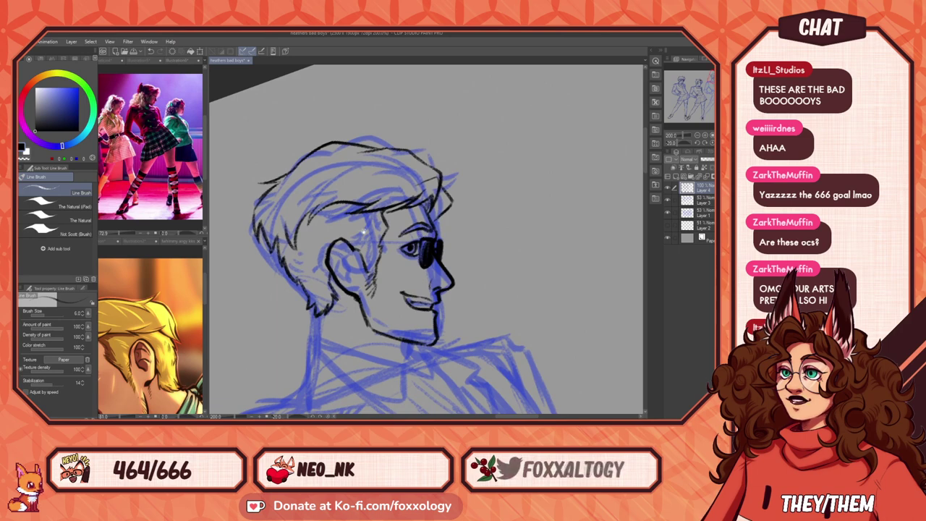
pyautogui.moveTo(350, 249)
pyautogui.mouseDown()
pyautogui.moveTo(390, 217)
pyautogui.moveTo(376, 201)
pyautogui.mouseUp()
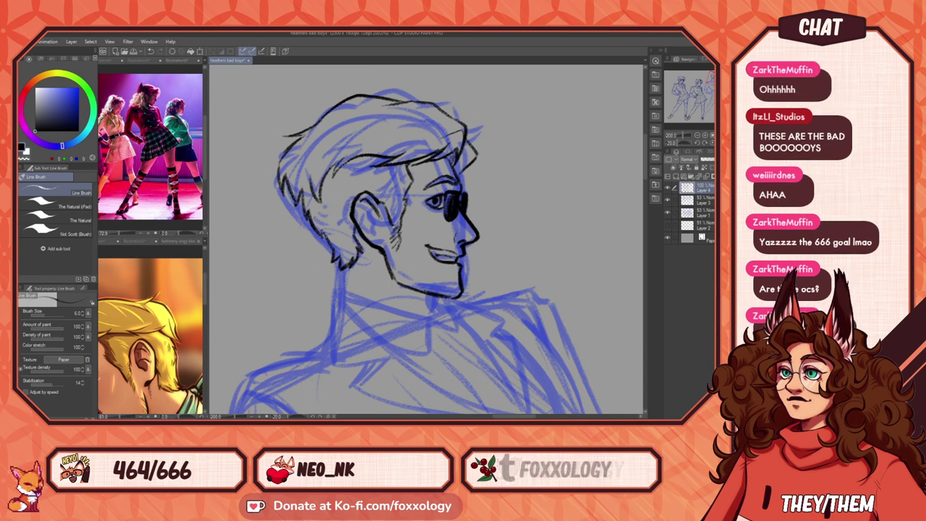
pyautogui.moveTo(379, 220); pyautogui.dragTo(377, 230)
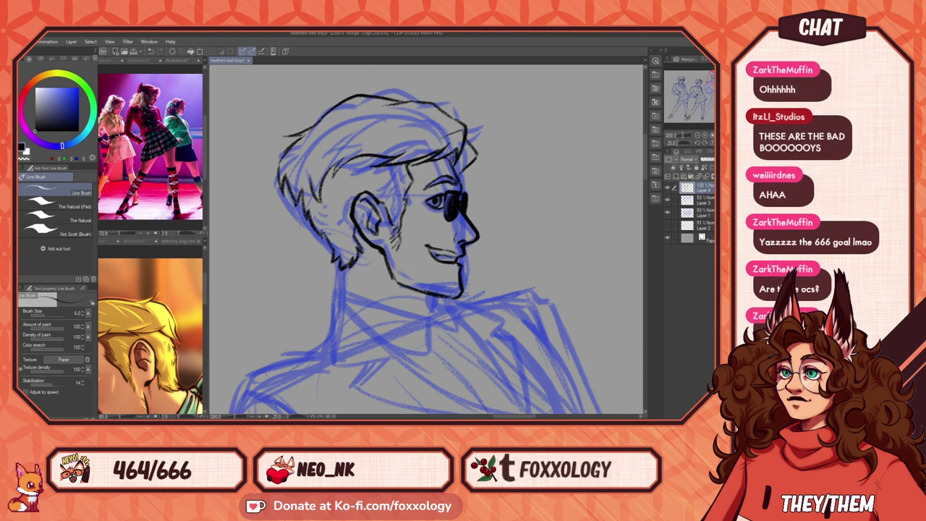
# Step: Ink strand lines inside the third figure's swept-back front hair and small pointed locks at the back of the crown
pyautogui.moveTo(502, 274)
pyautogui.mouseDown()
pyautogui.moveTo(453, 311)
pyautogui.moveTo(471, 335)
pyautogui.mouseUp()
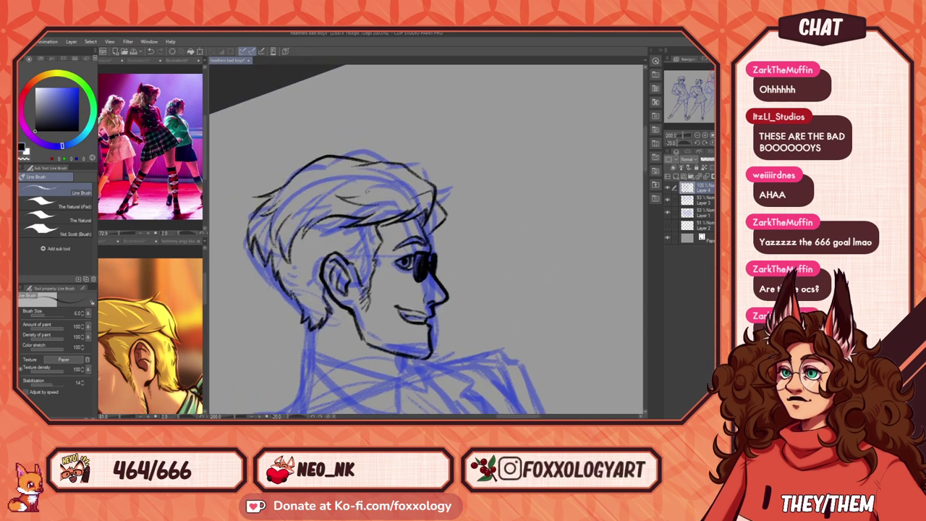
pyautogui.moveTo(492, 249); pyautogui.dragTo(416, 214)
pyautogui.moveTo(339, 286)
pyautogui.mouseDown()
pyautogui.moveTo(372, 265)
pyautogui.moveTo(438, 320)
pyautogui.moveTo(562, 198)
pyautogui.moveTo(533, 277)
pyautogui.moveTo(497, 312)
pyautogui.mouseUp()
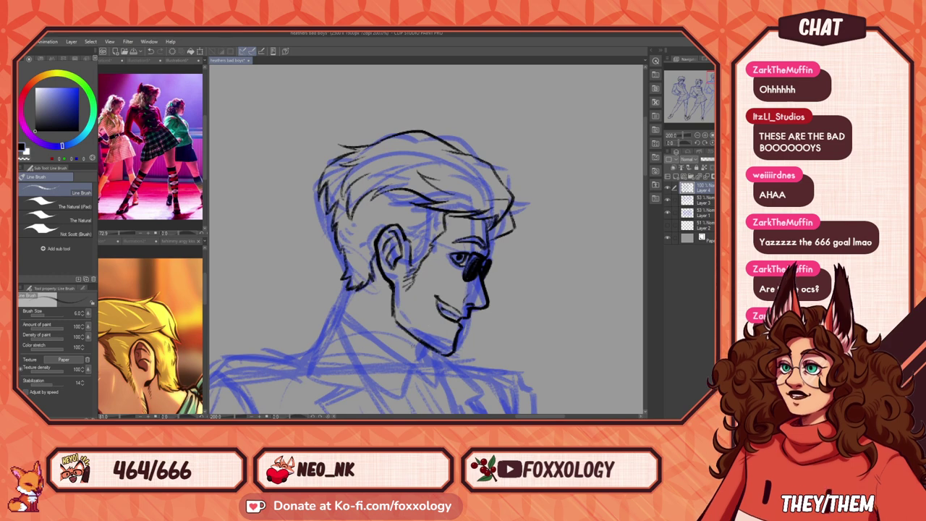
pyautogui.moveTo(338, 160); pyautogui.dragTo(329, 162)
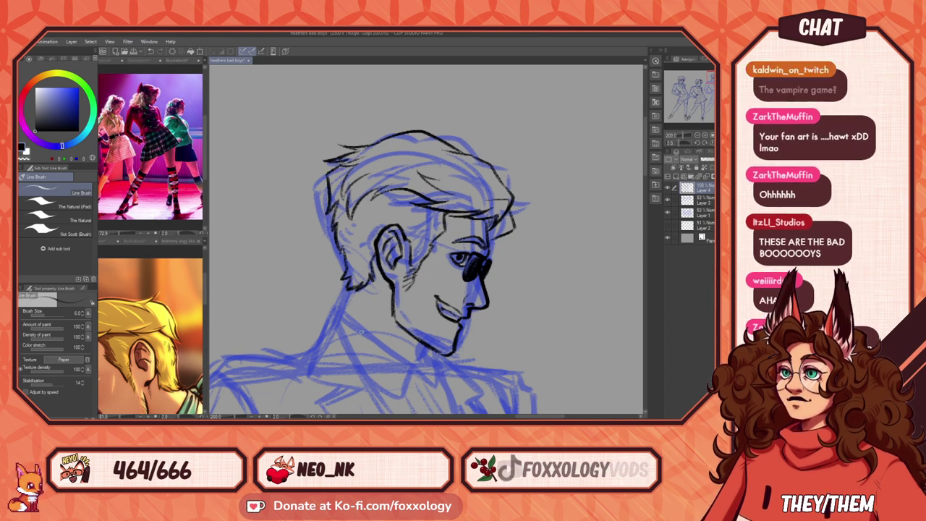
pyautogui.moveTo(470, 308)
pyautogui.mouseDown()
pyautogui.moveTo(394, 280)
pyautogui.moveTo(434, 297)
pyautogui.moveTo(468, 283)
pyautogui.moveTo(495, 316)
pyautogui.mouseUp()
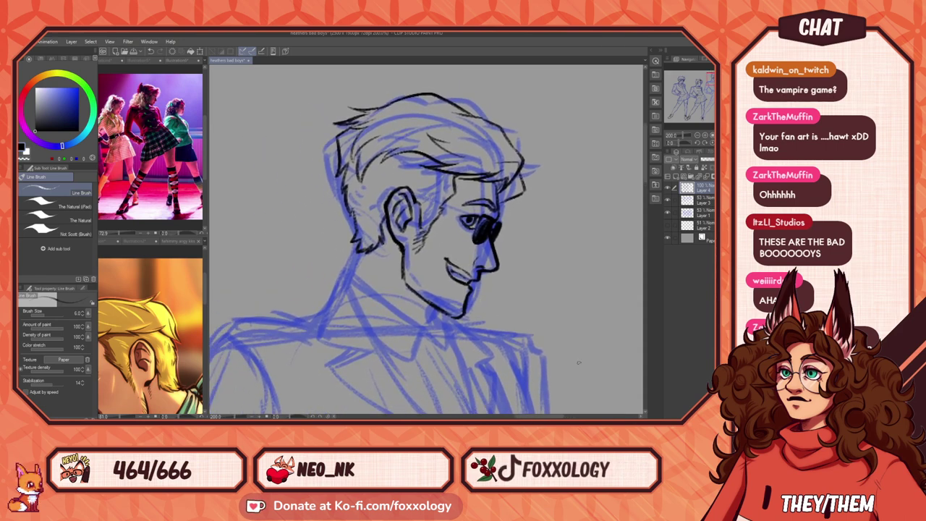
# Step: Ink the temple arm of the third figure's sunglasses from the lens over the ear, comparing with the other two figures' glasses
pyautogui.scroll(-2, 576, 344)
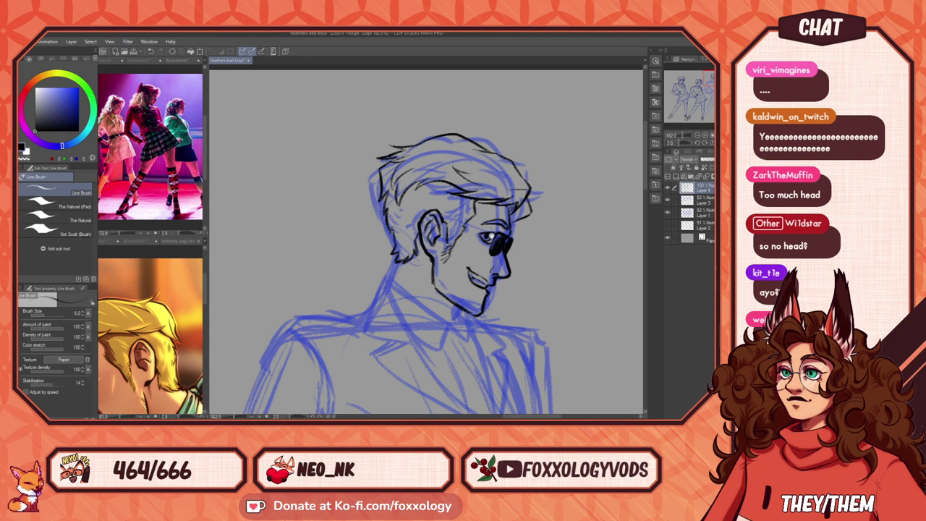
pyautogui.moveTo(328, 253); pyautogui.dragTo(616, 280)
pyautogui.moveTo(358, 286); pyautogui.dragTo(707, 193)
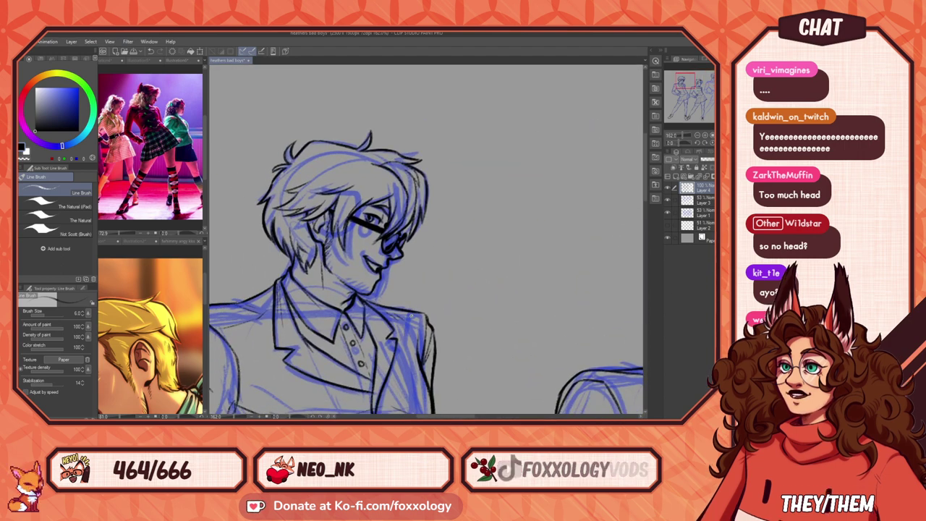
pyautogui.moveTo(615, 302); pyautogui.dragTo(330, 316)
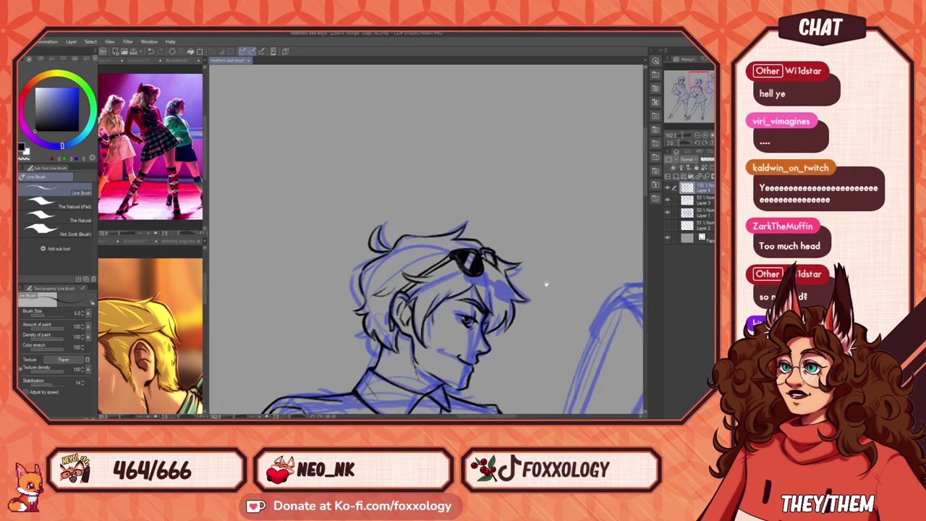
pyautogui.moveTo(616, 274); pyautogui.dragTo(318, 261)
pyautogui.moveTo(603, 217); pyautogui.dragTo(416, 261)
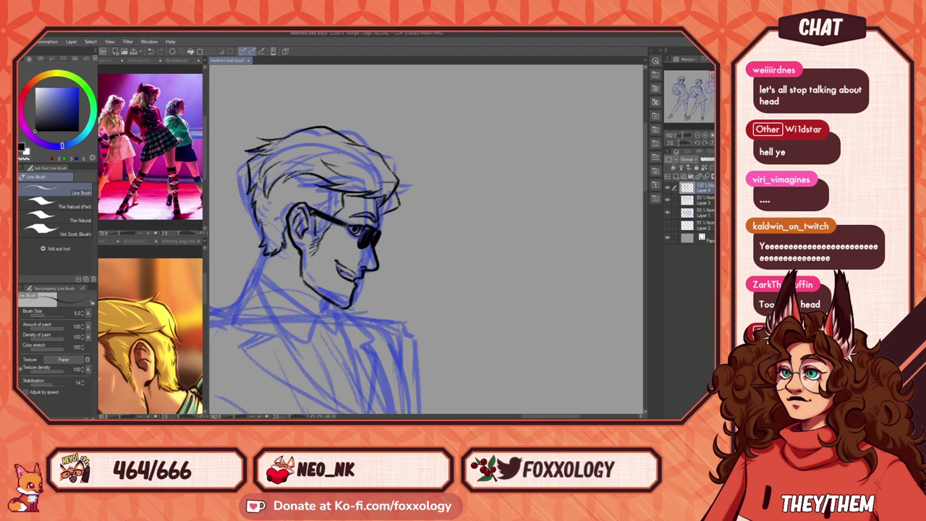
pyautogui.moveTo(336, 220); pyautogui.dragTo(399, 232)
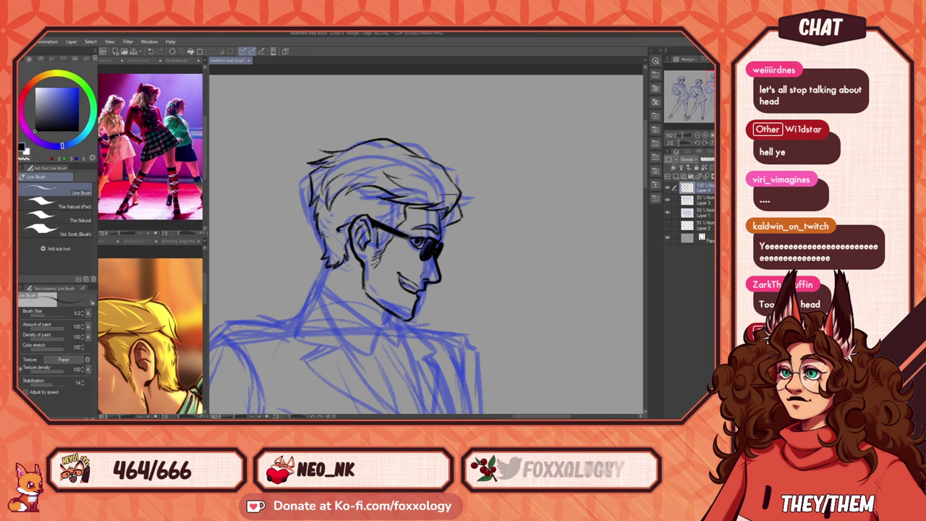
pyautogui.moveTo(338, 230); pyautogui.dragTo(352, 226)
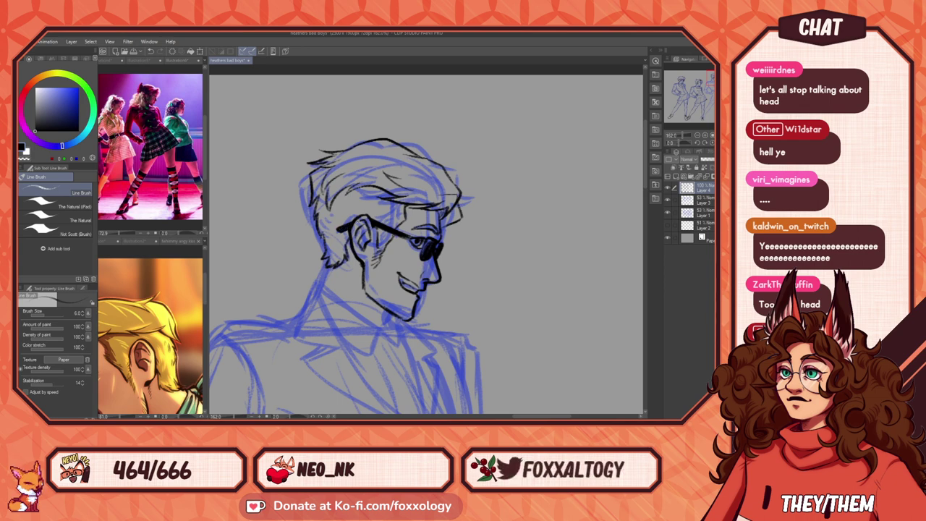
pyautogui.moveTo(516, 243); pyautogui.dragTo(446, 246)
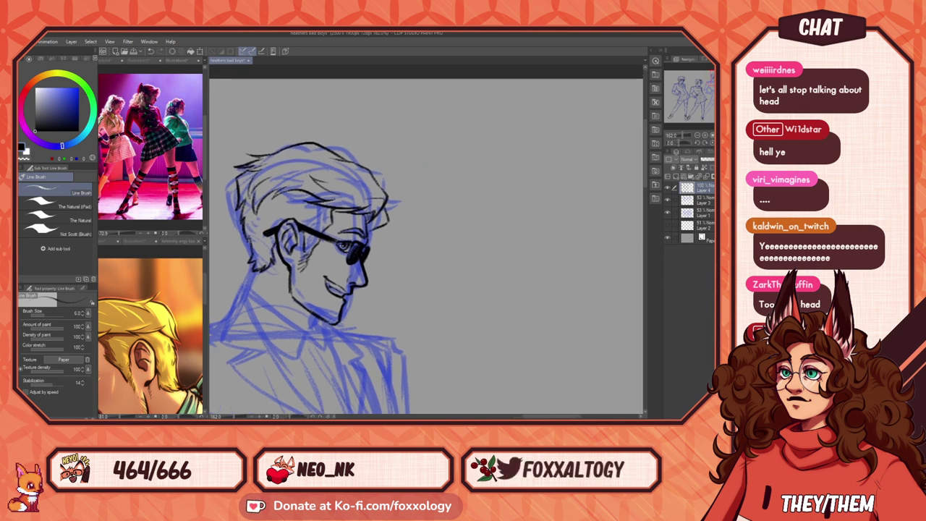
pyautogui.moveTo(392, 279)
pyautogui.mouseDown()
pyautogui.moveTo(616, 260)
pyautogui.moveTo(491, 289)
pyautogui.moveTo(459, 316)
pyautogui.mouseUp()
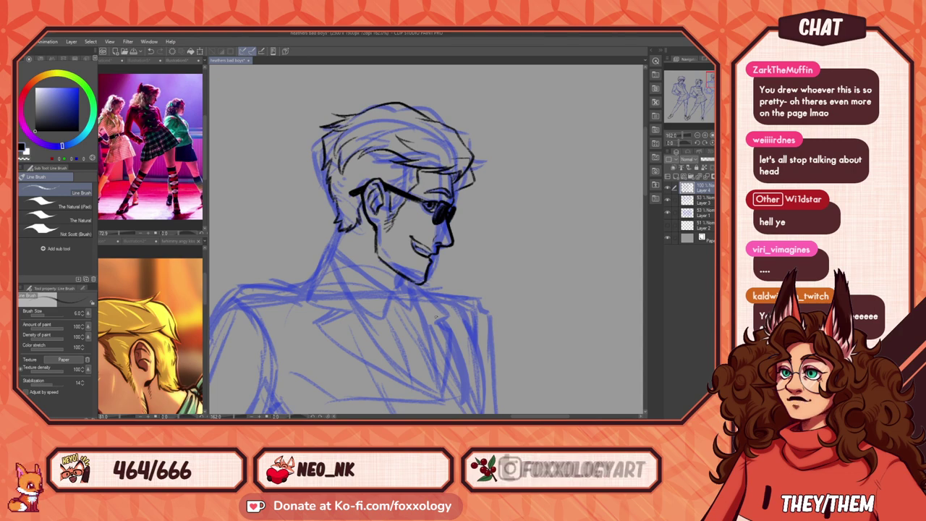
# Step: Switch the upper reference from the stage photo to the Minecraft skins image, framed on the blond skin with sunglasses, and return to the drawing
pyautogui.scroll(-5, 447, 286)
pyautogui.moveTo(443, 303); pyautogui.dragTo(626, 208)
pyautogui.scroll(-2, 597, 243)
pyautogui.moveTo(583, 255); pyautogui.dragTo(509, 169)
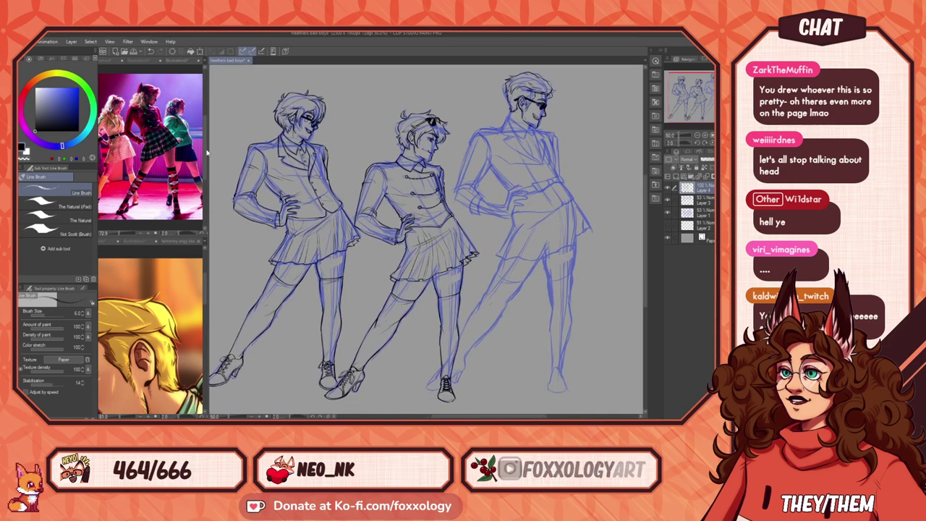
pyautogui.moveTo(207, 158); pyautogui.dragTo(434, 162)
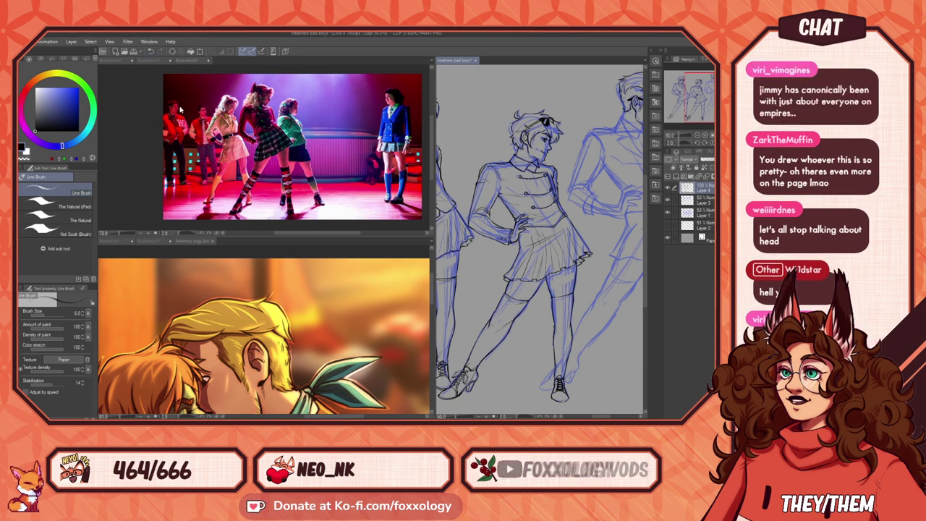
pyautogui.click(116, 60)
pyautogui.scroll(5, 300, 116)
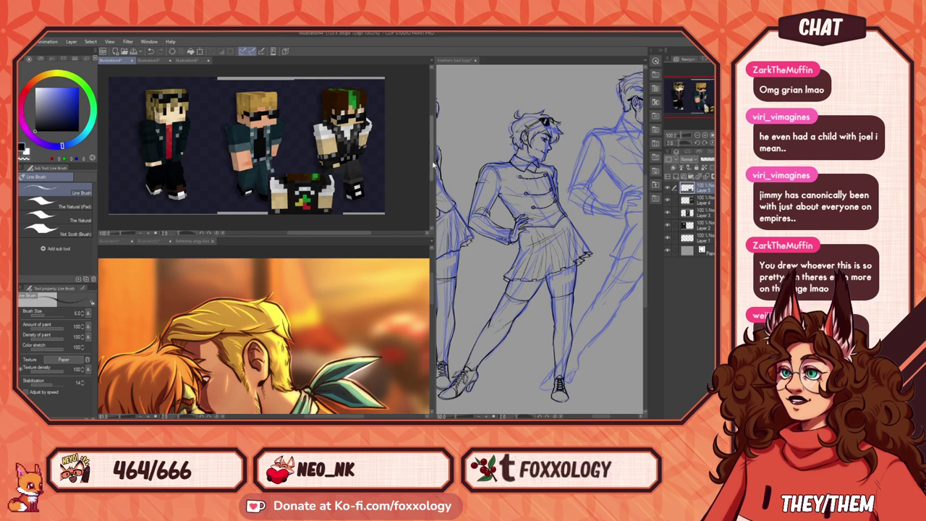
pyautogui.moveTo(434, 167); pyautogui.dragTo(172, 166)
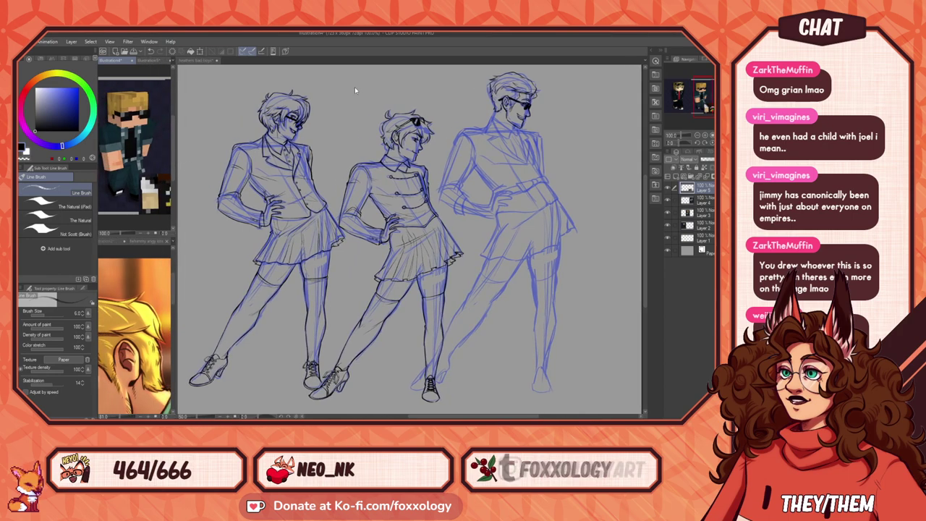
pyautogui.click(419, 123)
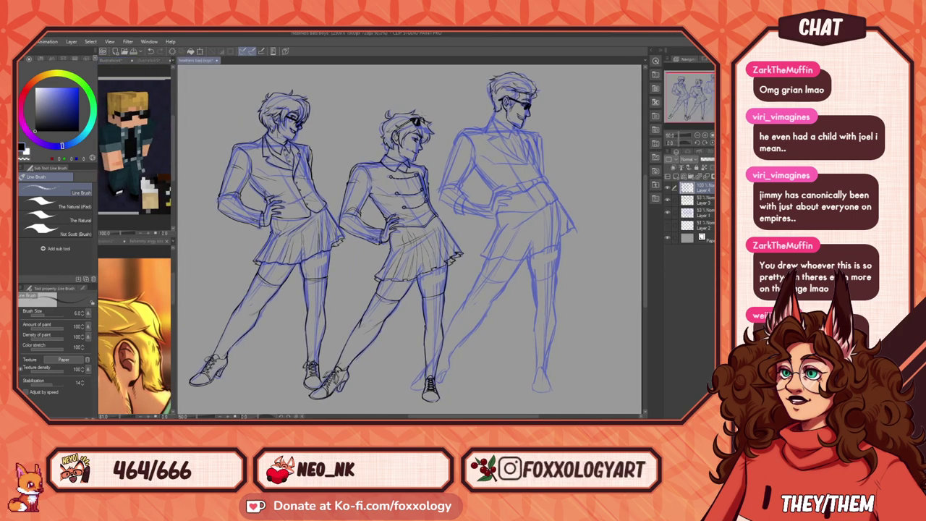
# Step: Ink the third figure's neck and jacket collar, and the long curved edge of the near lapel down to the chest
pyautogui.moveTo(567, 152); pyautogui.dragTo(519, 191)
pyautogui.scroll(5, 518, 191)
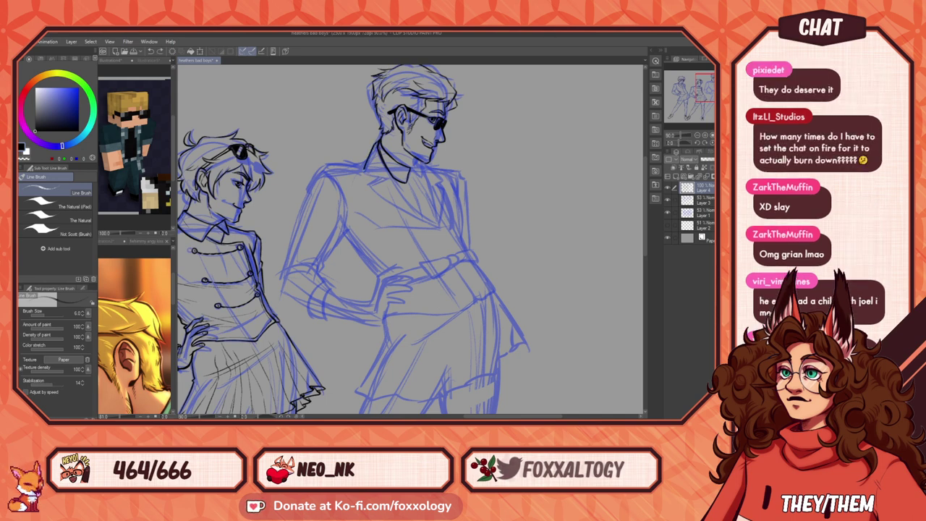
pyautogui.moveTo(369, 179); pyautogui.dragTo(416, 216)
pyautogui.hotkey('ctrl', 'z')
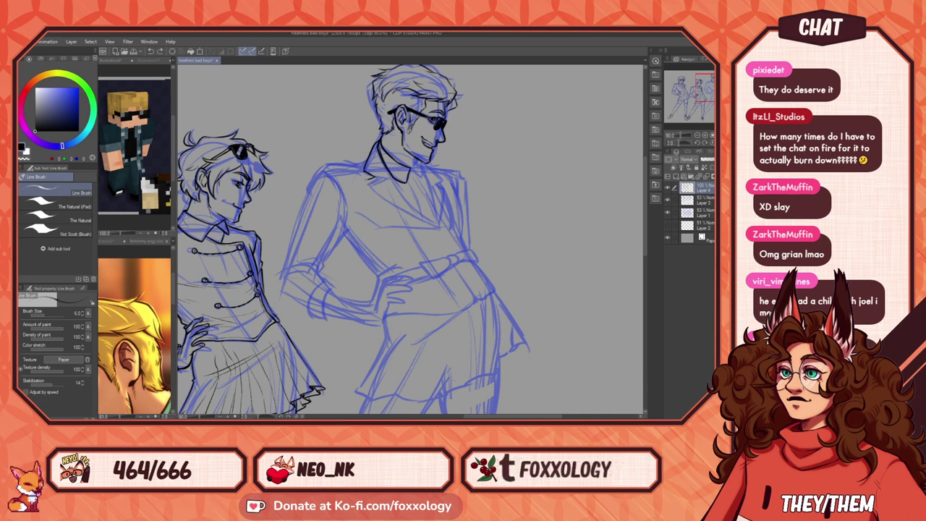
pyautogui.moveTo(367, 181); pyautogui.dragTo(430, 222)
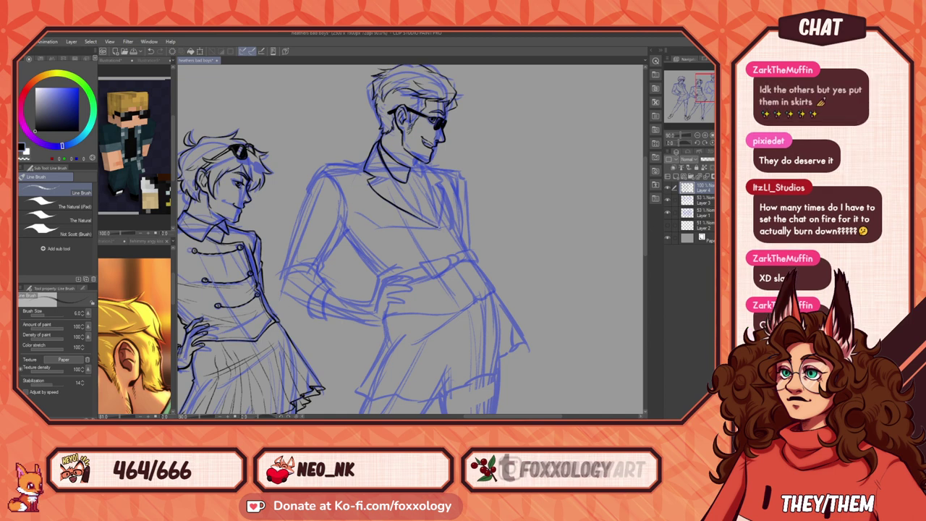
# Step: Ink the third figure's shirt collar, the far lapel meeting the near one in a V, and the lapel notches
pyautogui.moveTo(450, 268); pyautogui.dragTo(473, 277)
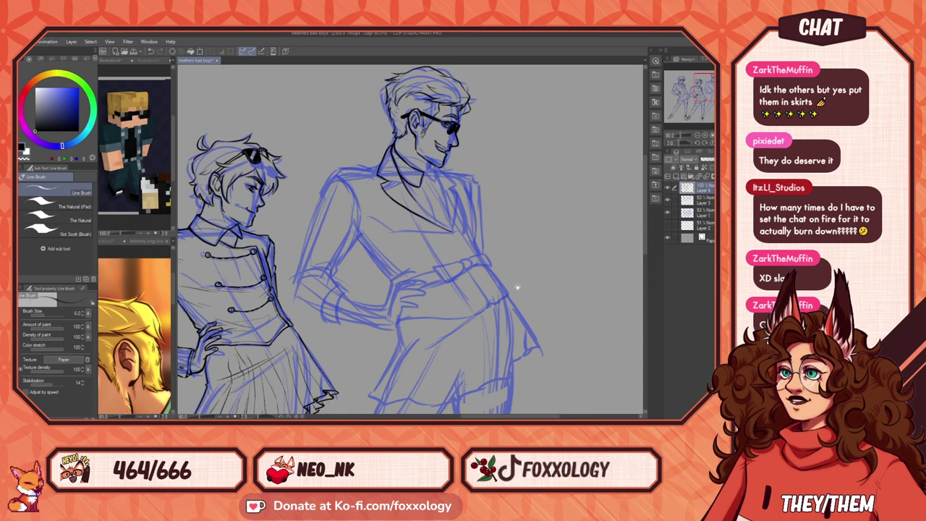
pyautogui.moveTo(486, 302); pyautogui.dragTo(423, 306)
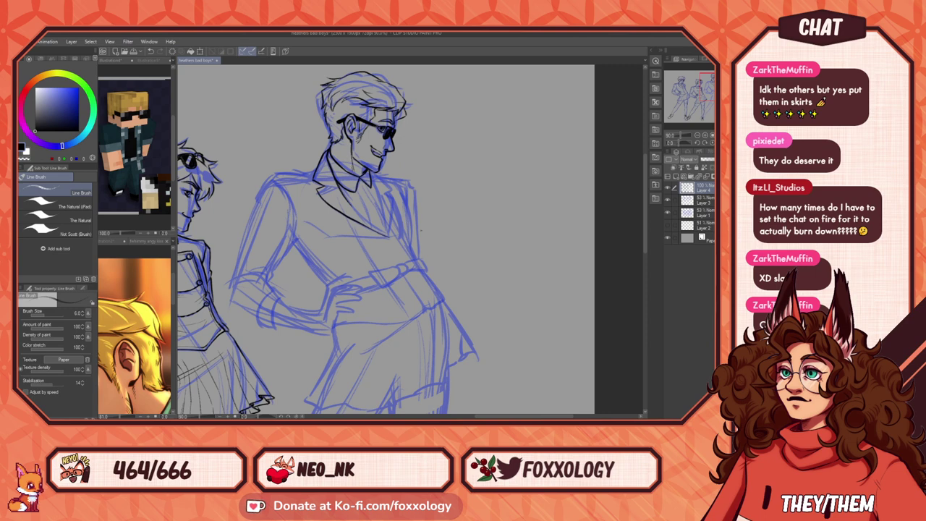
pyautogui.moveTo(442, 288)
pyautogui.mouseDown()
pyautogui.moveTo(513, 275)
pyautogui.moveTo(438, 296)
pyautogui.mouseUp()
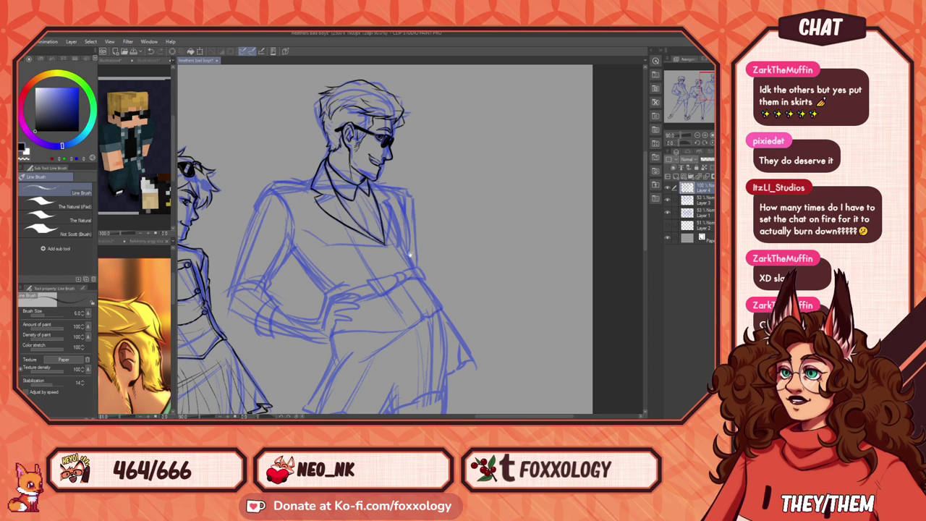
pyautogui.moveTo(414, 271); pyautogui.dragTo(467, 260)
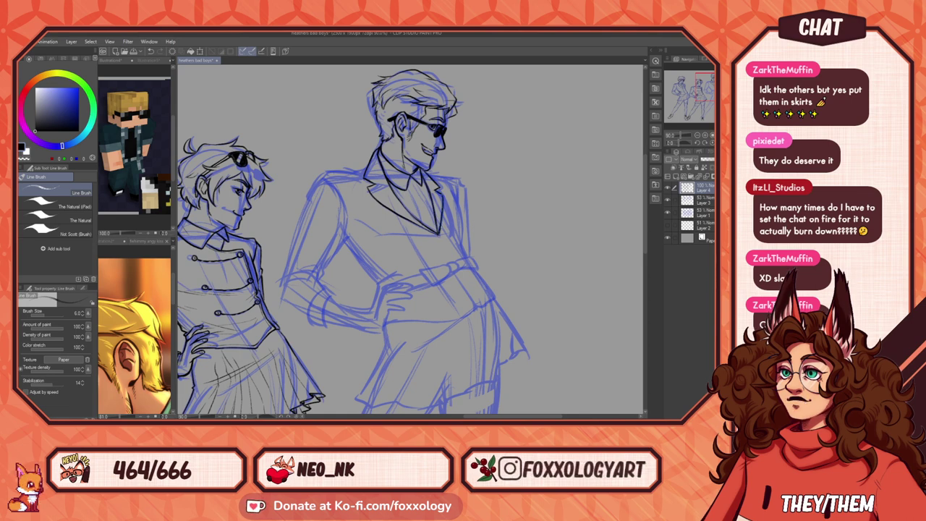
pyautogui.moveTo(480, 269); pyautogui.dragTo(422, 324)
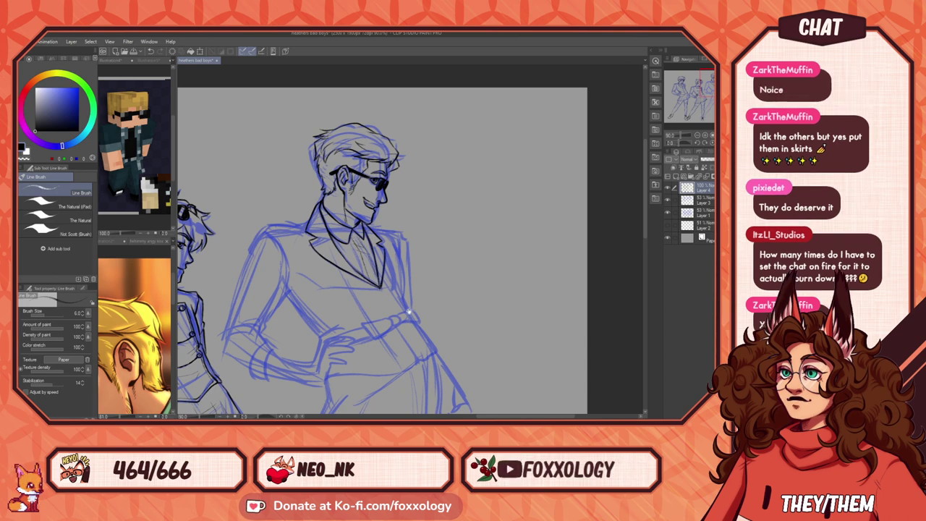
pyautogui.moveTo(432, 322); pyautogui.dragTo(441, 324)
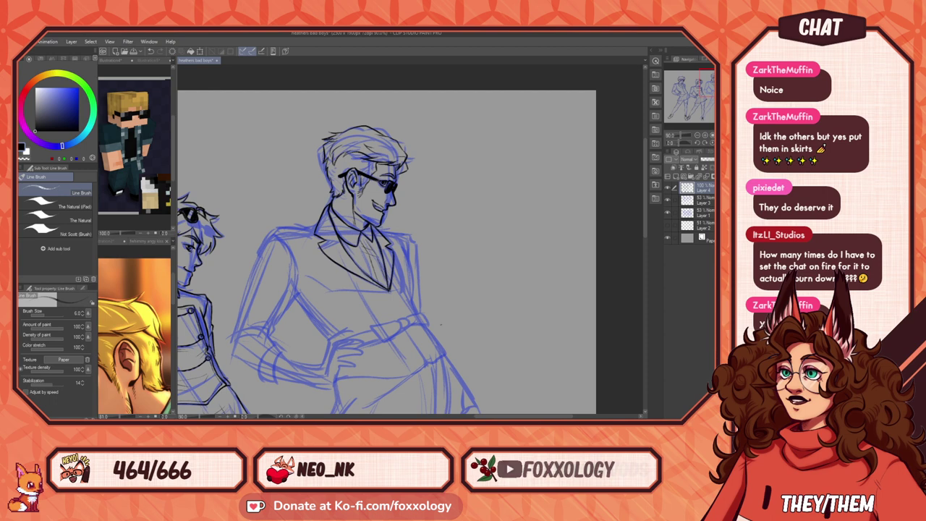
pyautogui.moveTo(365, 272); pyautogui.dragTo(431, 276)
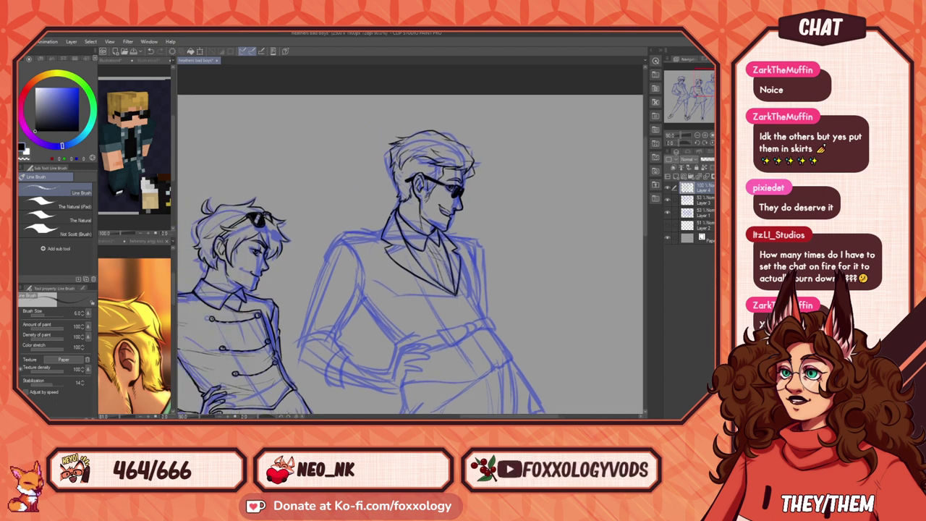
# Step: Ink the third figure's near shoulder line from the jacket collar out to the top of the sleeve
pyautogui.moveTo(366, 228); pyautogui.dragTo(389, 217)
pyautogui.moveTo(324, 245); pyautogui.dragTo(344, 229)
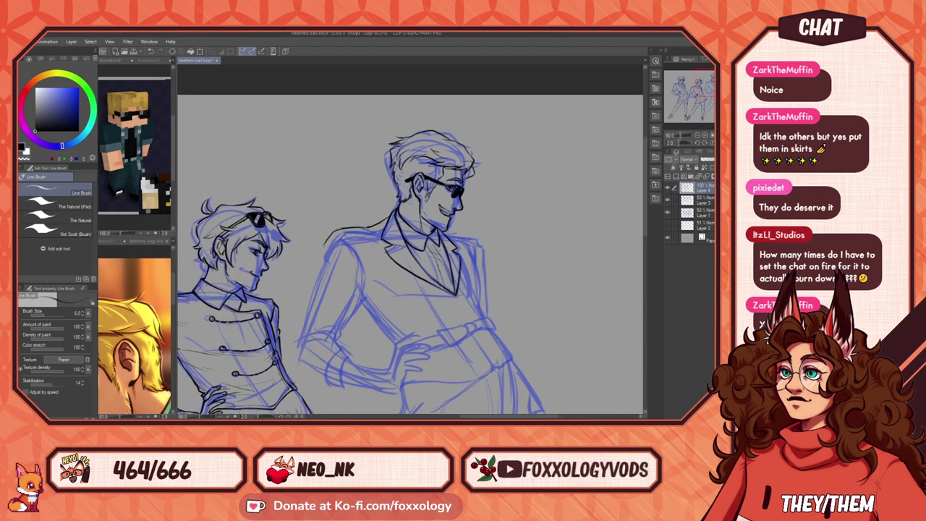
pyautogui.hotkey('ctrl', 'z')
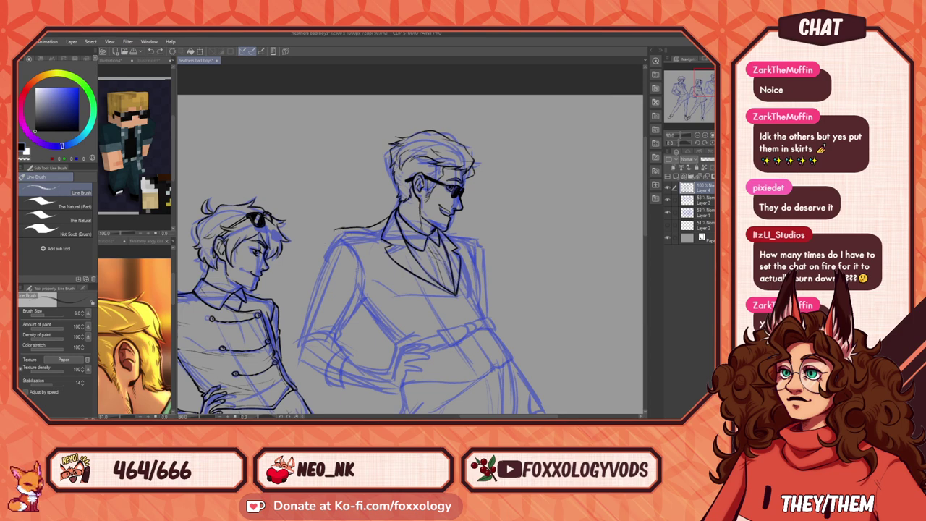
pyautogui.moveTo(347, 230); pyautogui.dragTo(330, 244)
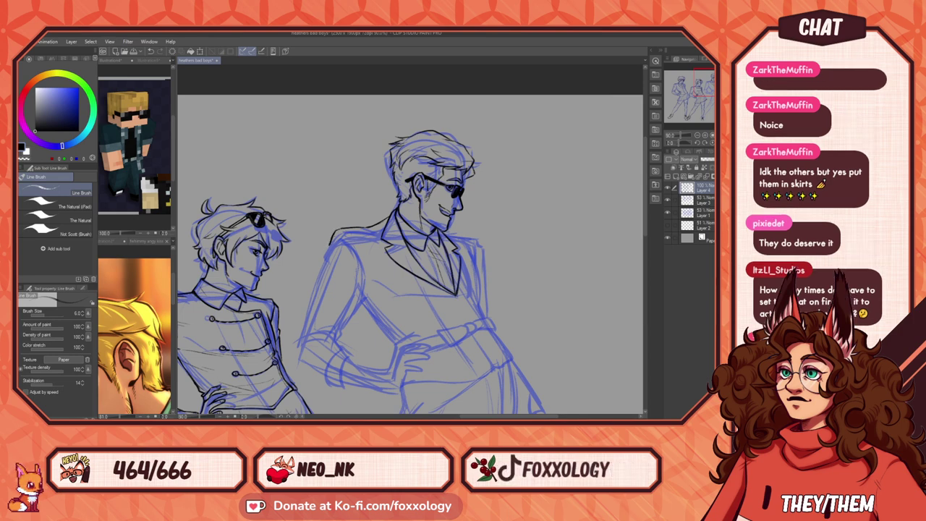
pyautogui.moveTo(501, 290); pyautogui.dragTo(459, 279)
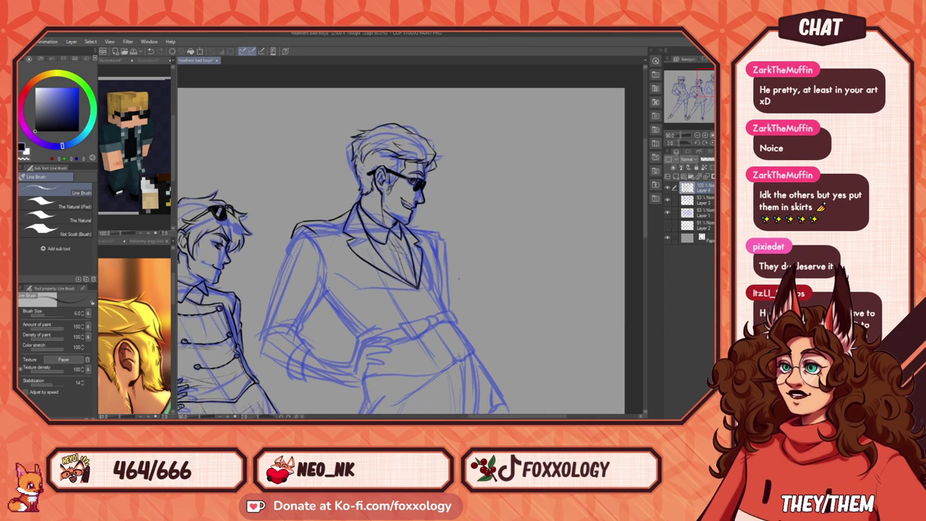
# Step: Ink the third figure's far shoulder and the far side of his jacket down to the belt
pyautogui.scroll(4, 456, 279)
pyautogui.scroll(2, 453, 280)
pyautogui.scroll(-2, 453, 280)
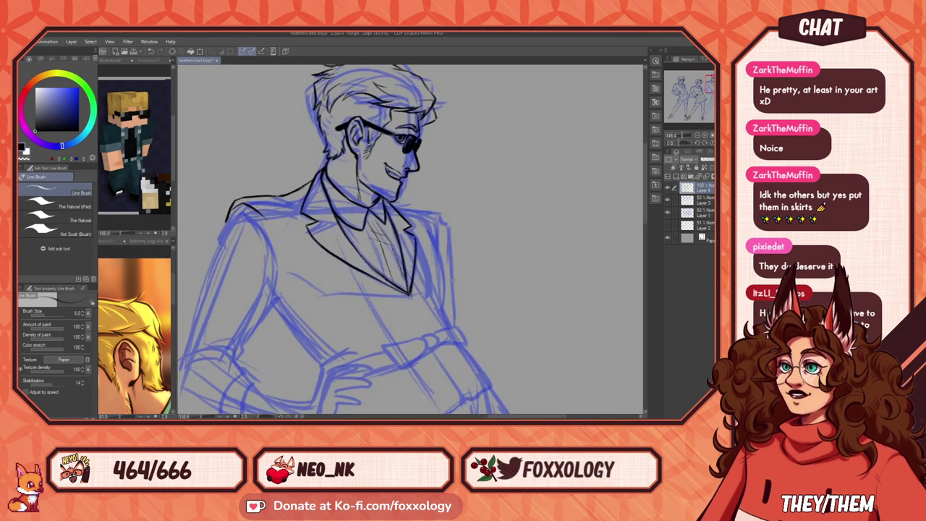
pyautogui.moveTo(434, 307); pyautogui.dragTo(387, 308)
pyautogui.moveTo(384, 229); pyautogui.dragTo(429, 249)
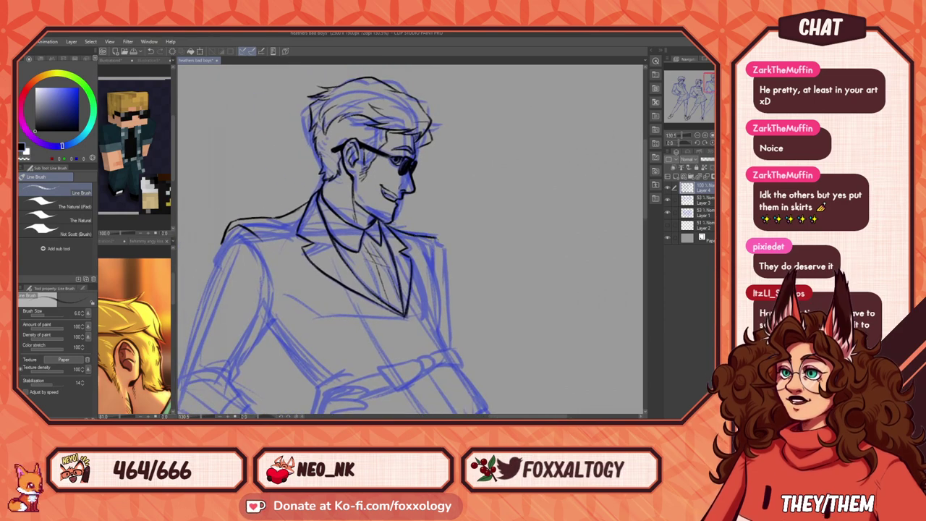
pyautogui.moveTo(436, 237); pyautogui.dragTo(443, 336)
pyautogui.moveTo(510, 304)
pyautogui.mouseDown()
pyautogui.moveTo(479, 244)
pyautogui.moveTo(432, 214)
pyautogui.mouseUp()
pyautogui.hotkey('ctrl', 'z')
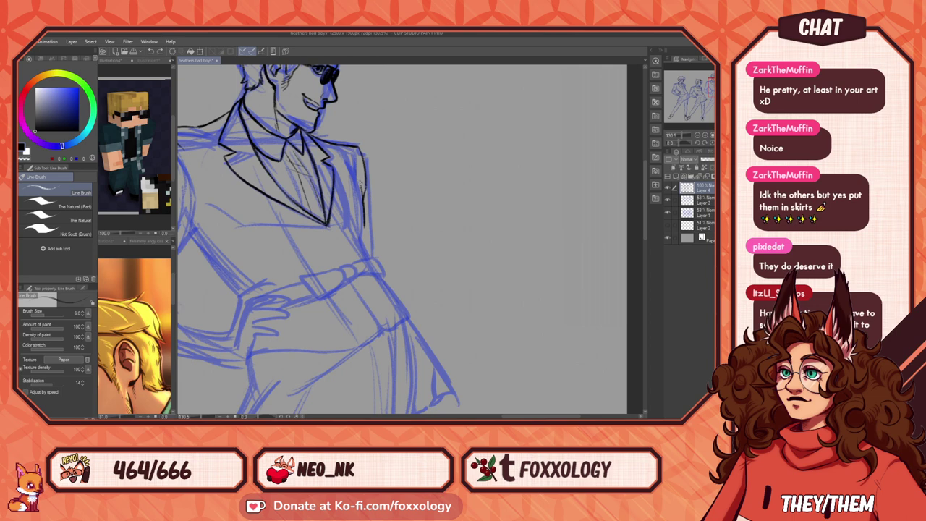
pyautogui.moveTo(354, 166); pyautogui.dragTo(372, 256)
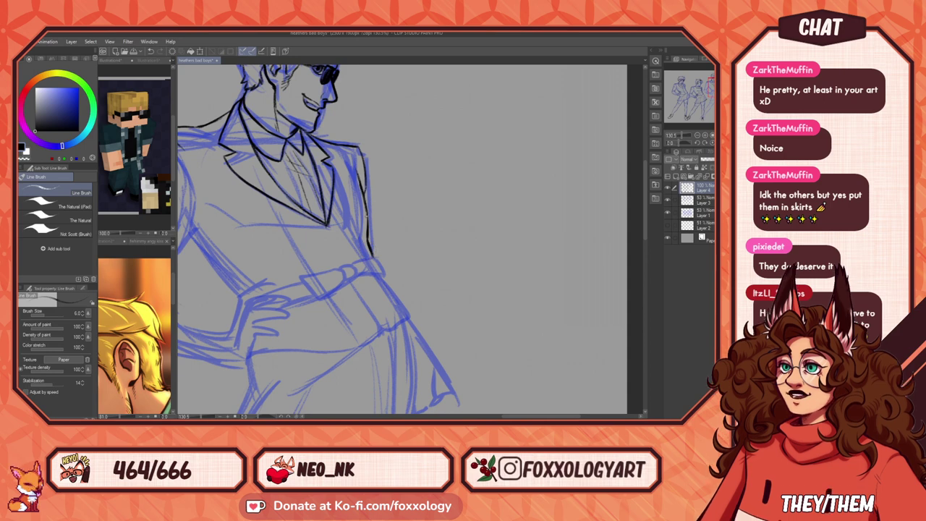
pyautogui.moveTo(372, 278); pyautogui.dragTo(481, 333)
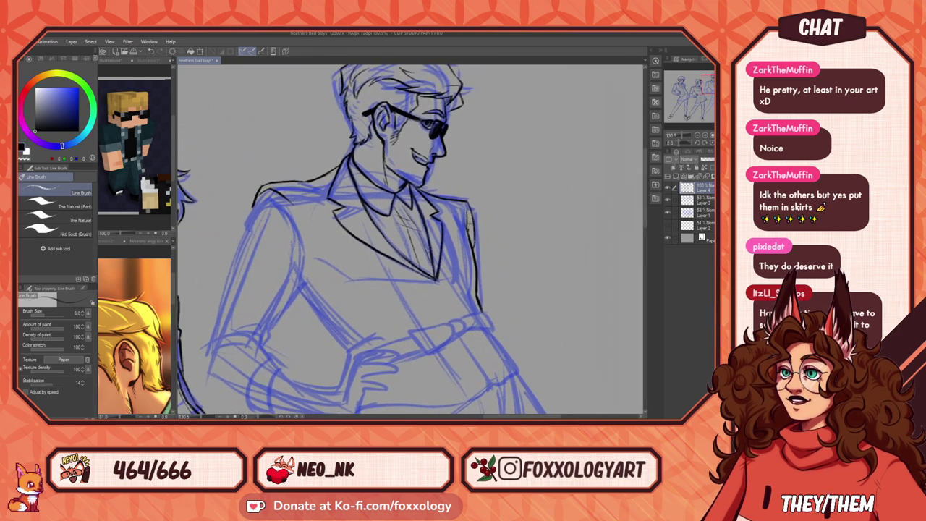
# Step: Ink the near upper sleeve: its armhole crease, the inner edge down to the elbow fold and the outer edge with a small crease
pyautogui.moveTo(412, 312); pyautogui.dragTo(486, 309)
pyautogui.moveTo(369, 205); pyautogui.dragTo(380, 264)
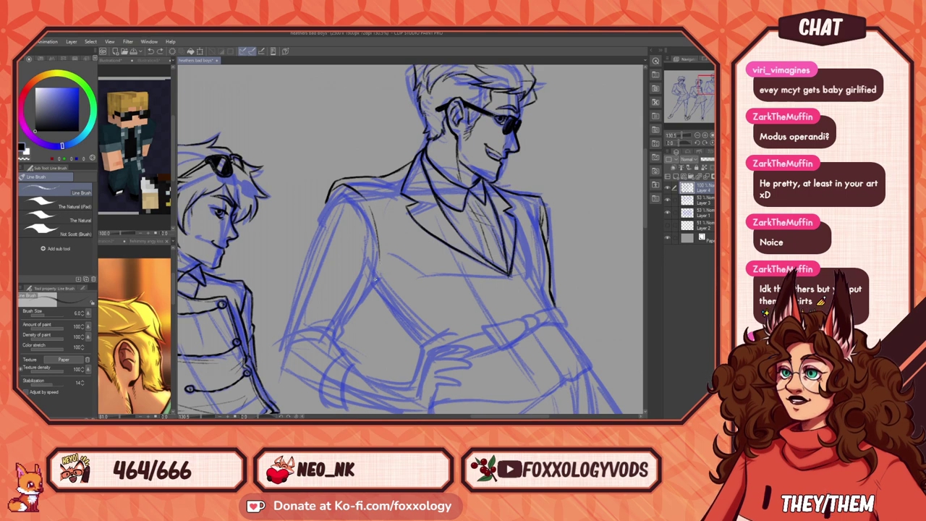
pyautogui.moveTo(365, 289)
pyautogui.mouseDown()
pyautogui.moveTo(340, 338)
pyautogui.moveTo(299, 327)
pyautogui.mouseUp()
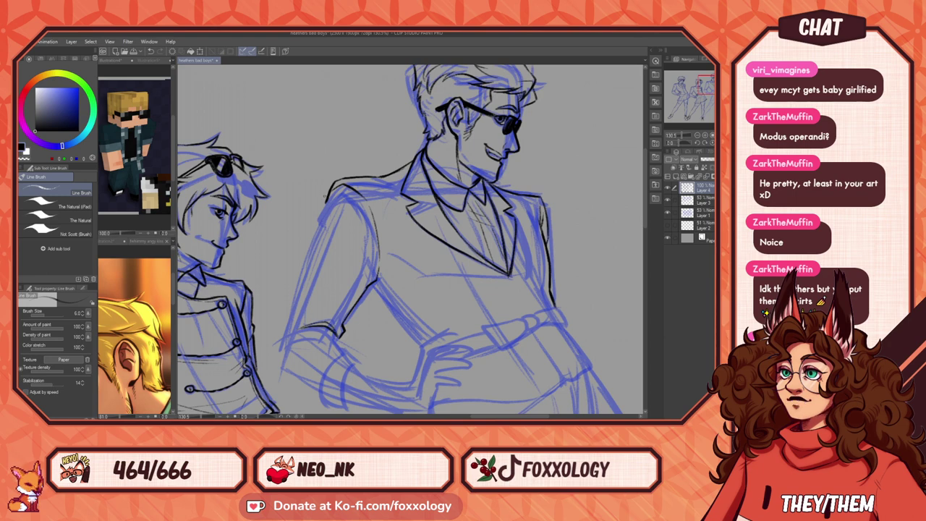
pyautogui.moveTo(331, 194)
pyautogui.mouseDown()
pyautogui.moveTo(312, 241)
pyautogui.moveTo(345, 242)
pyautogui.mouseUp()
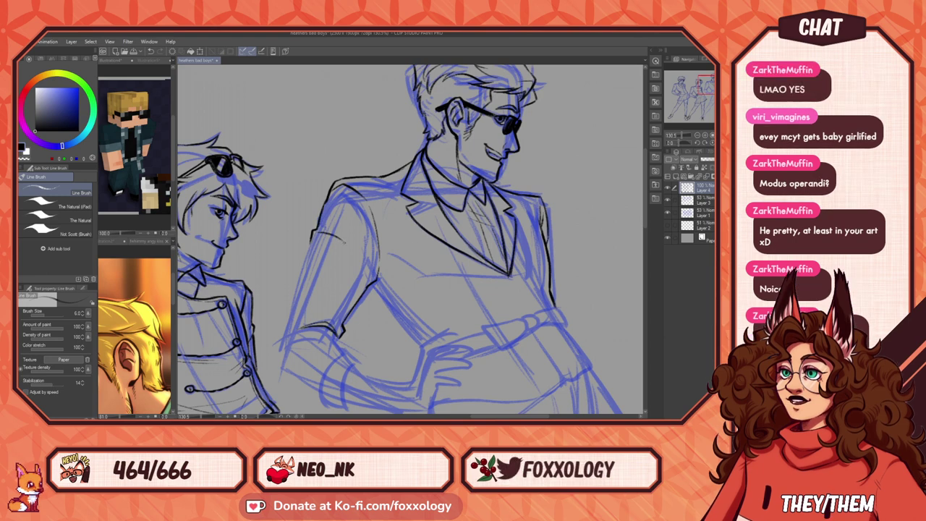
# Step: Ink the near side of the jacket from underarm to waist, with short crease lines at the chest and above the hand
pyautogui.moveTo(417, 296)
pyautogui.mouseDown()
pyautogui.moveTo(466, 309)
pyautogui.moveTo(401, 327)
pyautogui.moveTo(332, 326)
pyautogui.moveTo(480, 252)
pyautogui.moveTo(436, 284)
pyautogui.mouseUp()
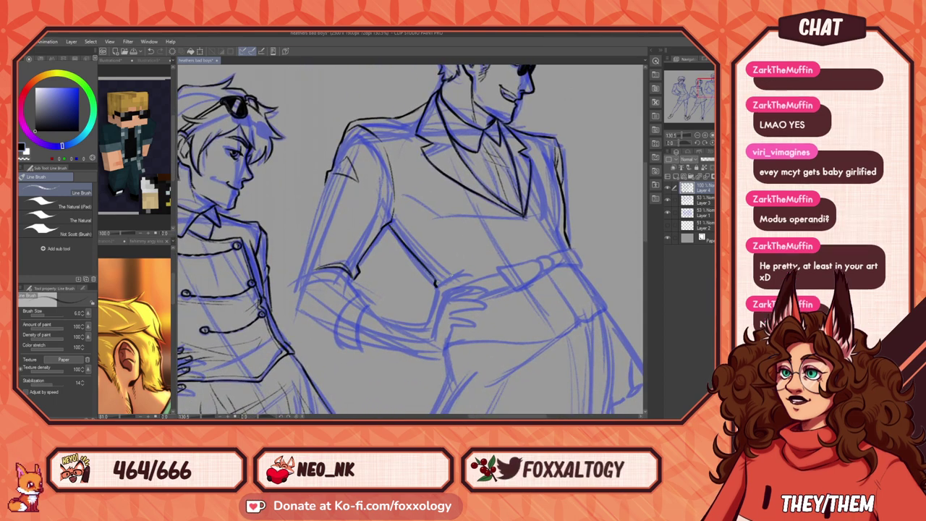
pyautogui.moveTo(475, 259); pyautogui.dragTo(550, 240)
pyautogui.hotkey('ctrl', 'z')
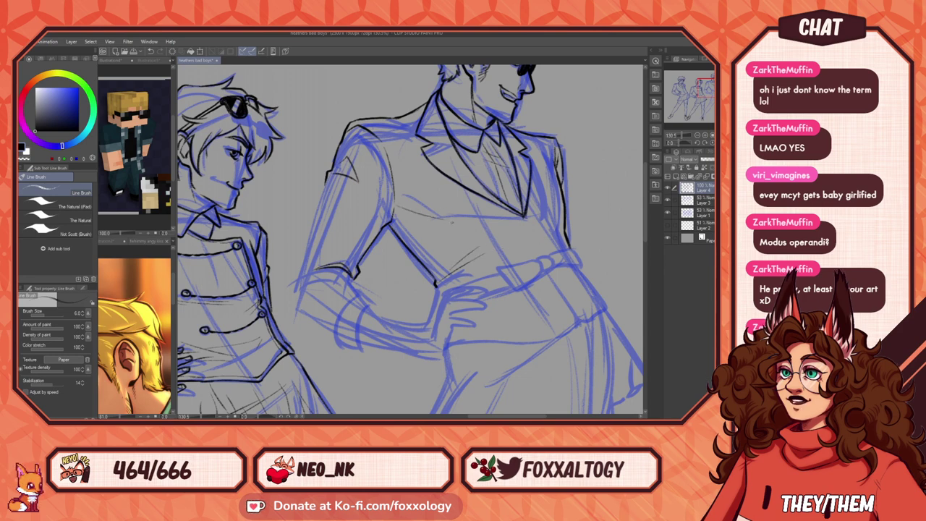
pyautogui.moveTo(456, 315)
pyautogui.mouseDown()
pyautogui.moveTo(447, 323)
pyautogui.moveTo(468, 318)
pyautogui.mouseUp()
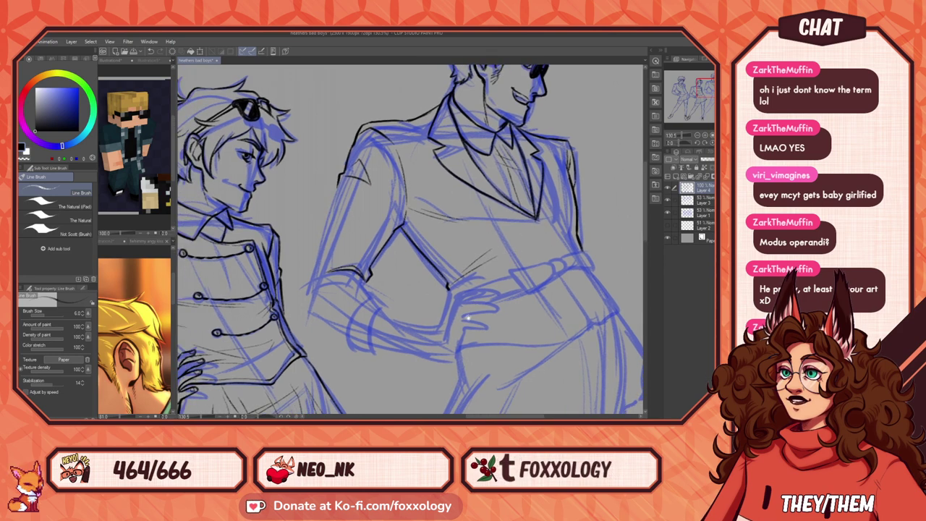
# Step: Ink the near sleeve's outer edge around the elbow, its underside and the sleeve cuff on the forearm
pyautogui.scroll(-2, 468, 319)
pyautogui.scroll(2, 468, 326)
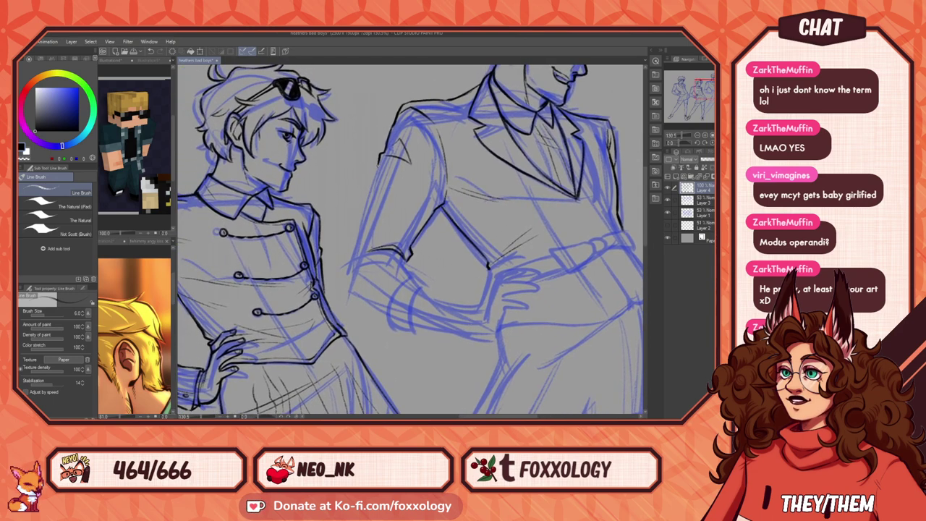
pyautogui.moveTo(356, 247); pyautogui.dragTo(351, 297)
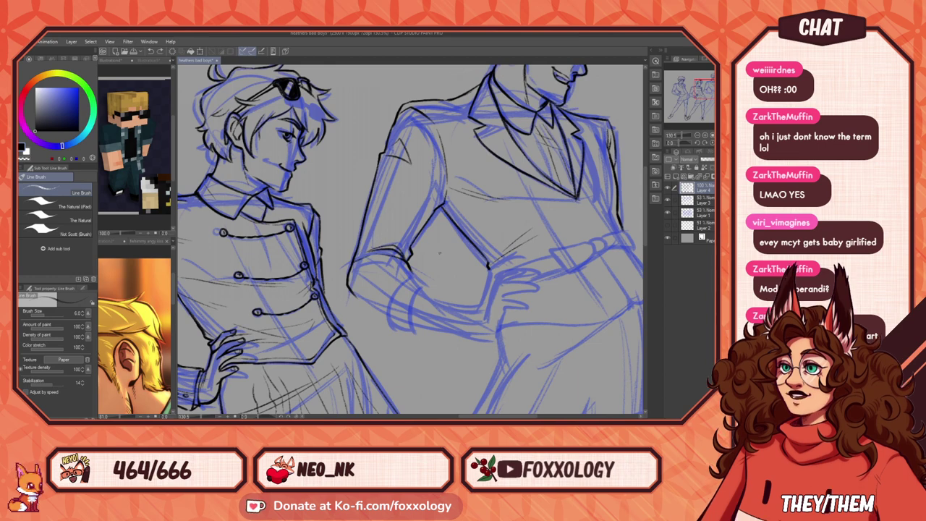
pyautogui.moveTo(439, 253)
pyautogui.mouseDown()
pyautogui.moveTo(370, 179)
pyautogui.moveTo(327, 230)
pyautogui.moveTo(339, 259)
pyautogui.mouseUp()
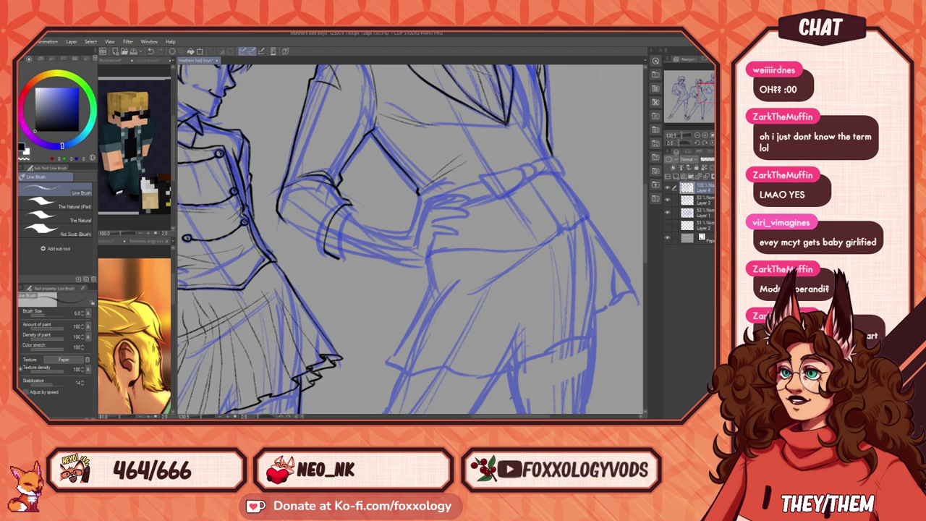
pyautogui.hotkey('ctrl', 'z')
pyautogui.moveTo(340, 204)
pyautogui.mouseDown()
pyautogui.moveTo(333, 214)
pyautogui.moveTo(346, 261)
pyautogui.moveTo(351, 212)
pyautogui.moveTo(366, 211)
pyautogui.mouseUp()
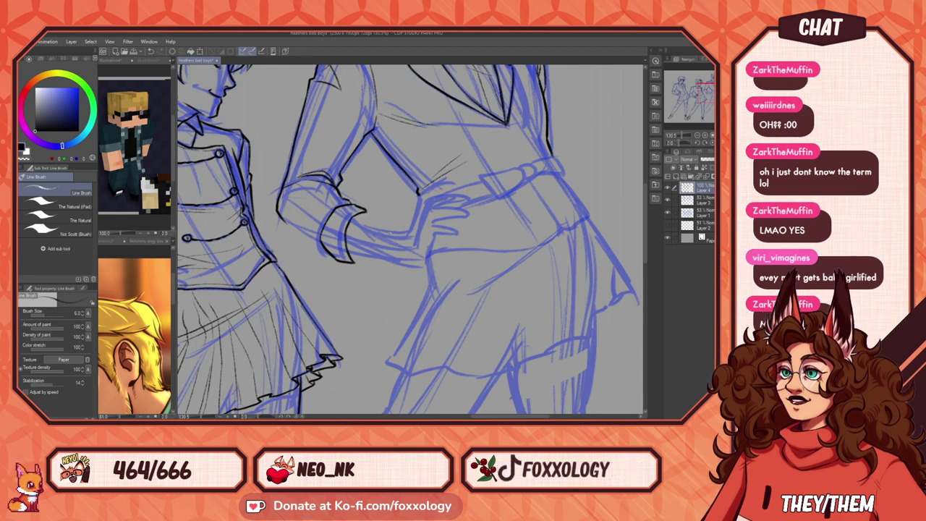
pyautogui.moveTo(306, 240)
pyautogui.mouseDown()
pyautogui.moveTo(282, 216)
pyautogui.moveTo(293, 217)
pyautogui.mouseUp()
pyautogui.hotkey('ctrl', 'z')
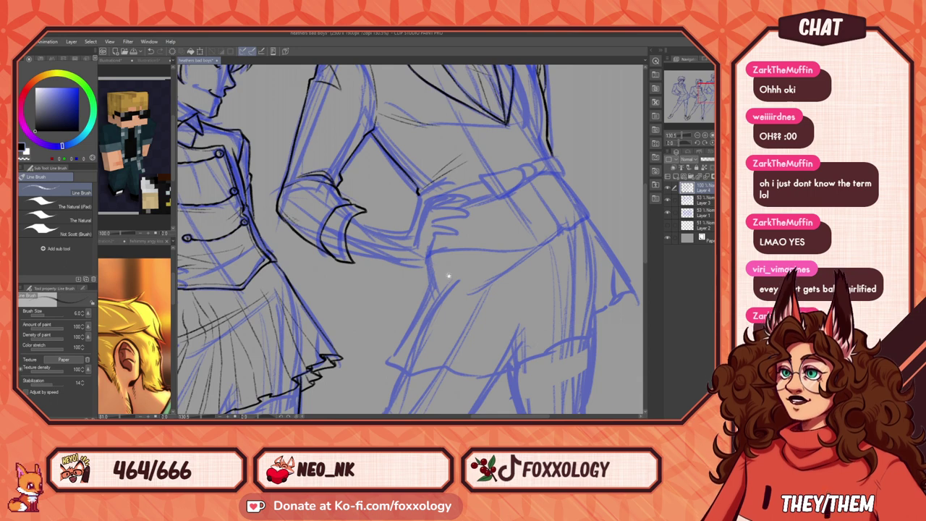
# Step: Ink the upper edge of the near forearm and the hand resting on the hip with its spread fingers
pyautogui.moveTo(447, 273); pyautogui.dragTo(431, 332)
pyautogui.hotkey('ctrl', 'z')
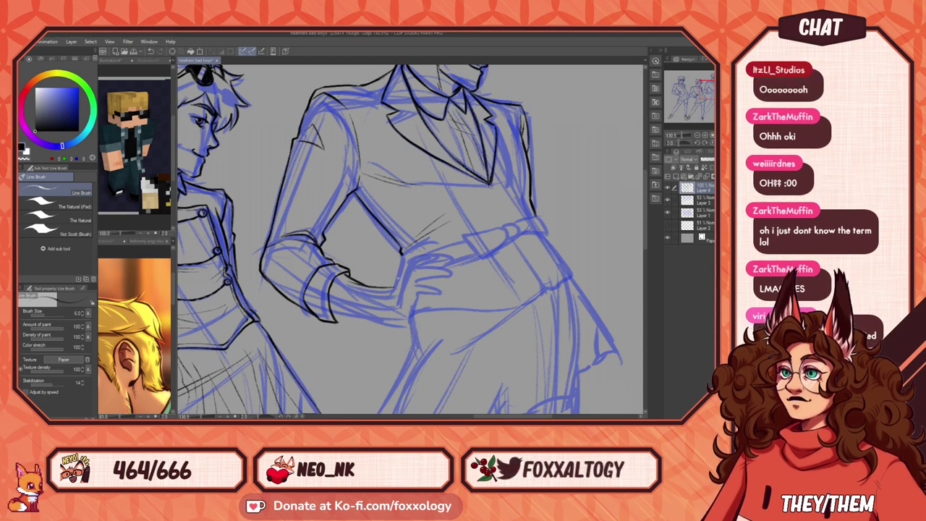
pyautogui.moveTo(394, 288); pyautogui.dragTo(403, 254)
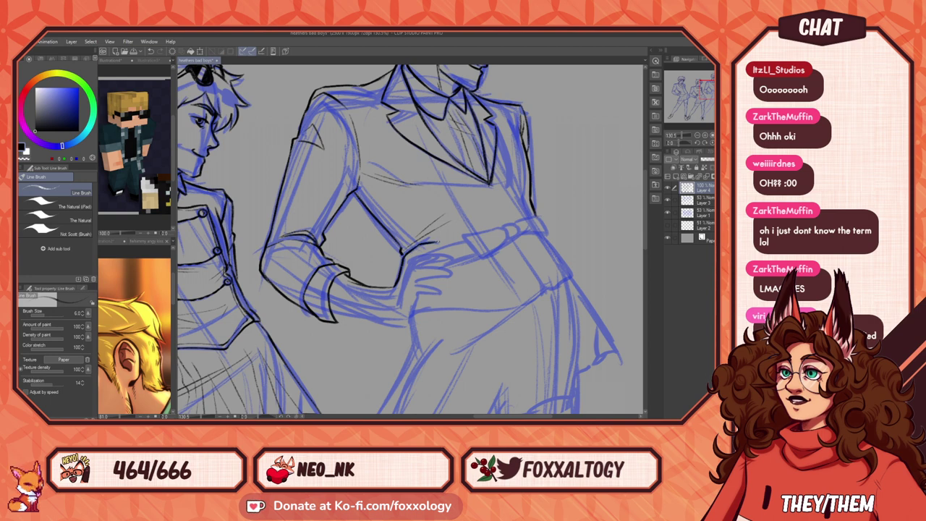
pyautogui.moveTo(403, 253)
pyautogui.mouseDown()
pyautogui.moveTo(438, 244)
pyautogui.moveTo(407, 264)
pyautogui.moveTo(428, 252)
pyautogui.moveTo(449, 259)
pyautogui.moveTo(427, 268)
pyautogui.mouseUp()
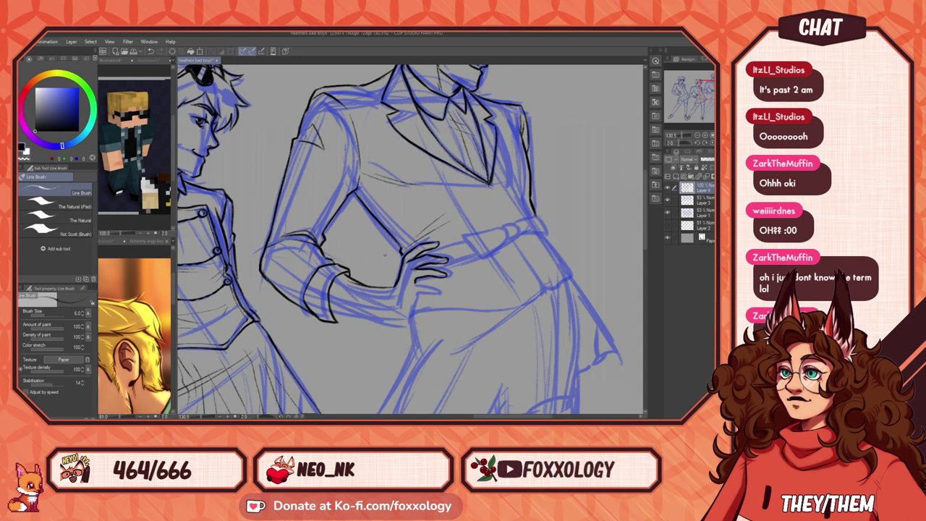
pyautogui.moveTo(427, 282)
pyautogui.mouseDown()
pyautogui.moveTo(445, 259)
pyautogui.moveTo(468, 263)
pyautogui.mouseUp()
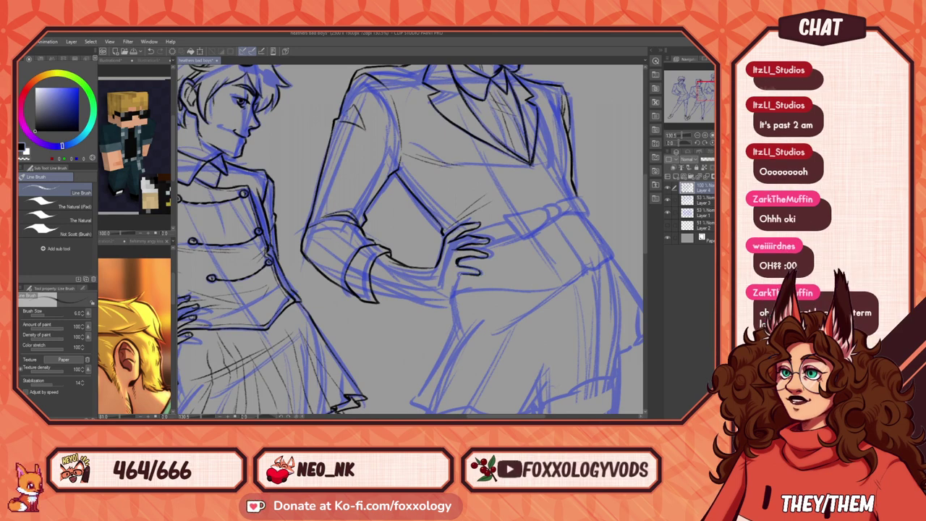
# Step: Ink the underside of the near forearm from the wrist to the cuff and finish the cuff's lines
pyautogui.moveTo(478, 314)
pyautogui.mouseDown()
pyautogui.moveTo(453, 306)
pyautogui.moveTo(492, 310)
pyautogui.moveTo(493, 295)
pyautogui.mouseUp()
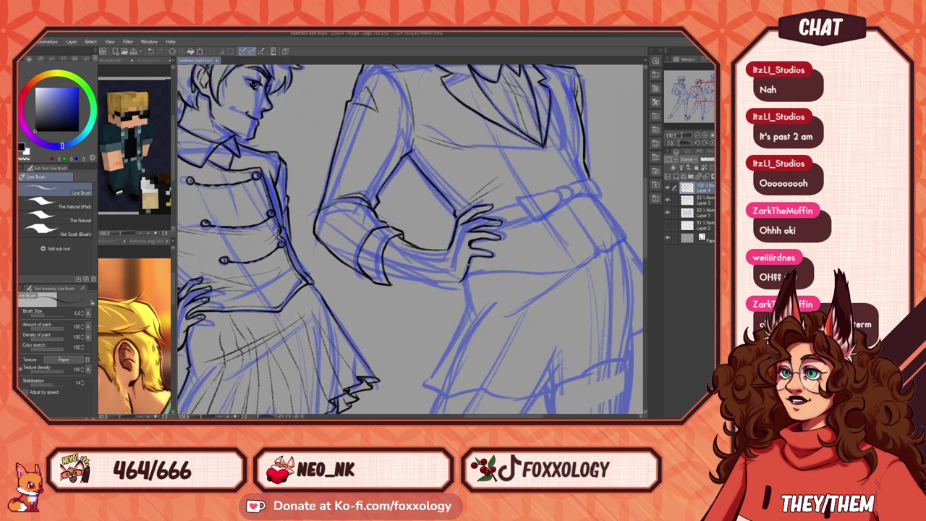
pyautogui.moveTo(462, 281); pyautogui.dragTo(394, 275)
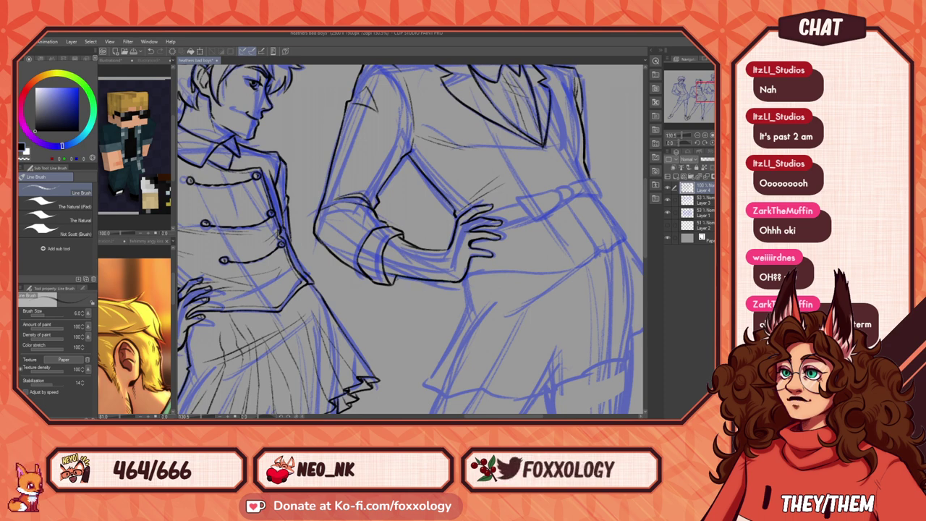
pyautogui.moveTo(393, 230); pyautogui.dragTo(366, 265)
# Step: Ink the third figure's belt from the hand across the waist and the bow on it, with its knot and crease lines
pyautogui.moveTo(568, 220)
pyautogui.mouseDown()
pyautogui.moveTo(542, 311)
pyautogui.moveTo(413, 283)
pyautogui.mouseUp()
pyautogui.moveTo(471, 301); pyautogui.dragTo(491, 280)
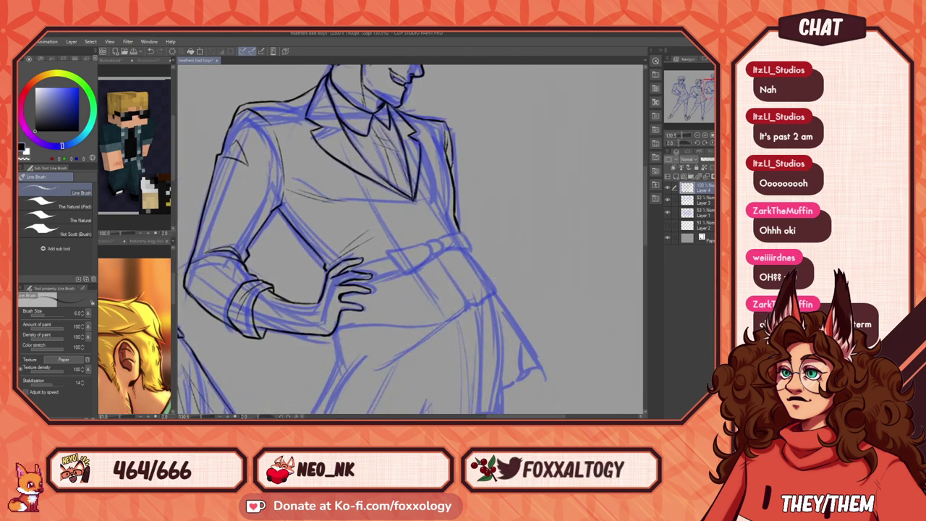
pyautogui.moveTo(361, 263); pyautogui.dragTo(386, 257)
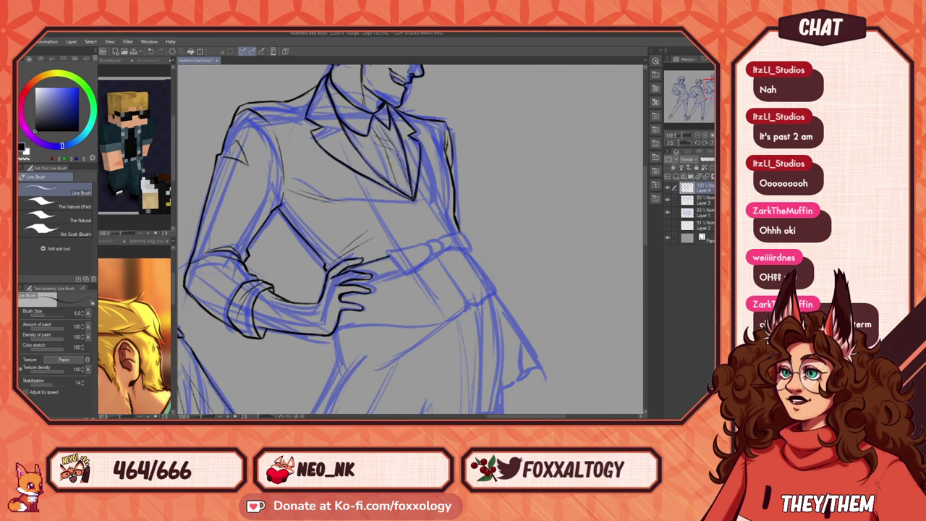
pyautogui.moveTo(387, 251); pyautogui.dragTo(434, 257)
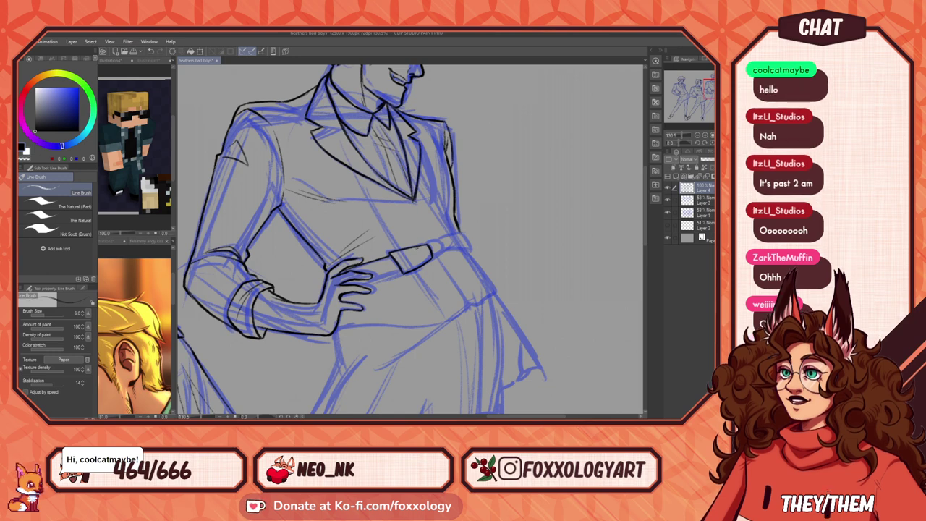
pyautogui.moveTo(428, 244)
pyautogui.mouseDown()
pyautogui.moveTo(441, 252)
pyautogui.moveTo(462, 233)
pyautogui.moveTo(469, 249)
pyautogui.moveTo(372, 277)
pyautogui.mouseUp()
pyautogui.hotkey('ctrl', 'z')
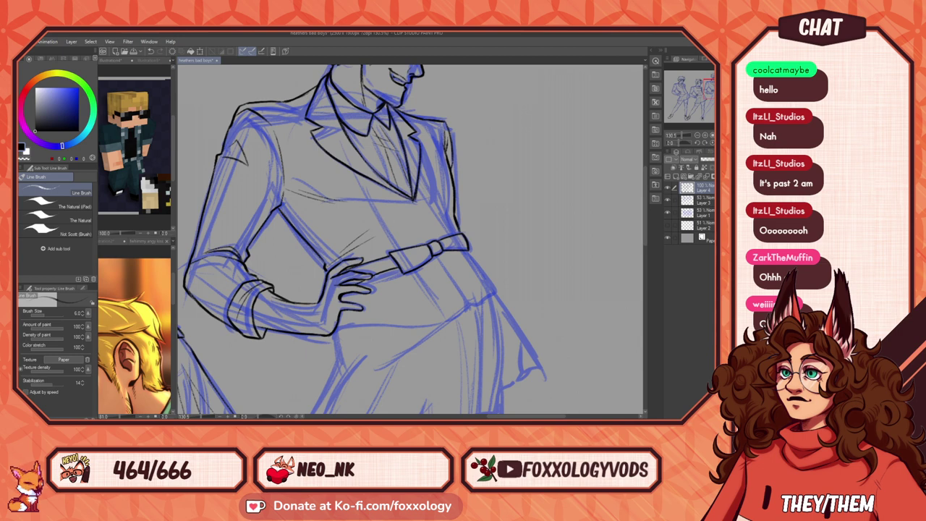
pyautogui.moveTo(518, 256)
pyautogui.mouseDown()
pyautogui.moveTo(448, 248)
pyautogui.moveTo(485, 236)
pyautogui.mouseUp()
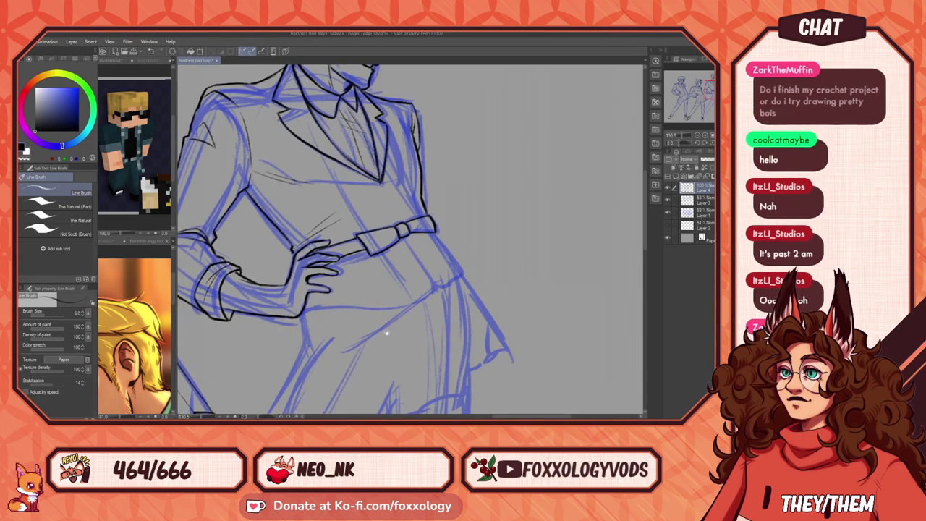
pyautogui.moveTo(387, 332); pyautogui.dragTo(449, 318)
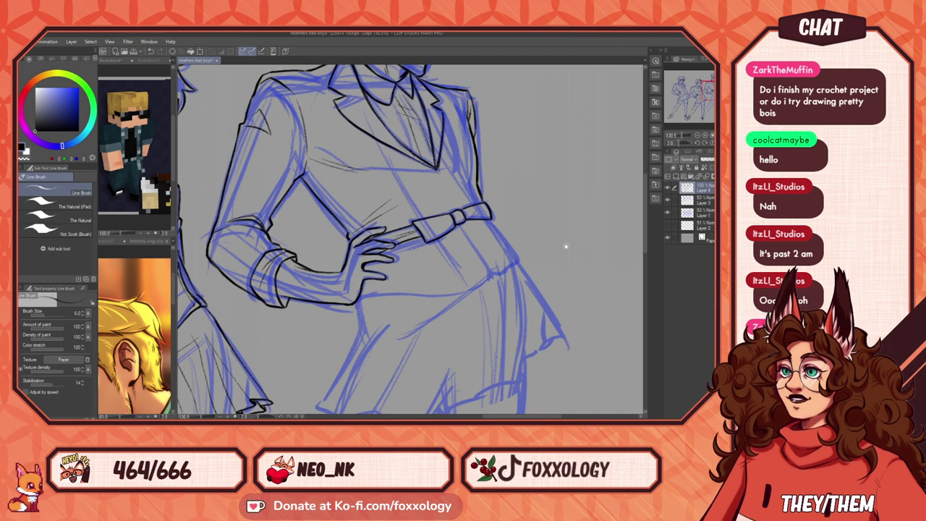
pyautogui.moveTo(565, 247); pyautogui.dragTo(452, 260)
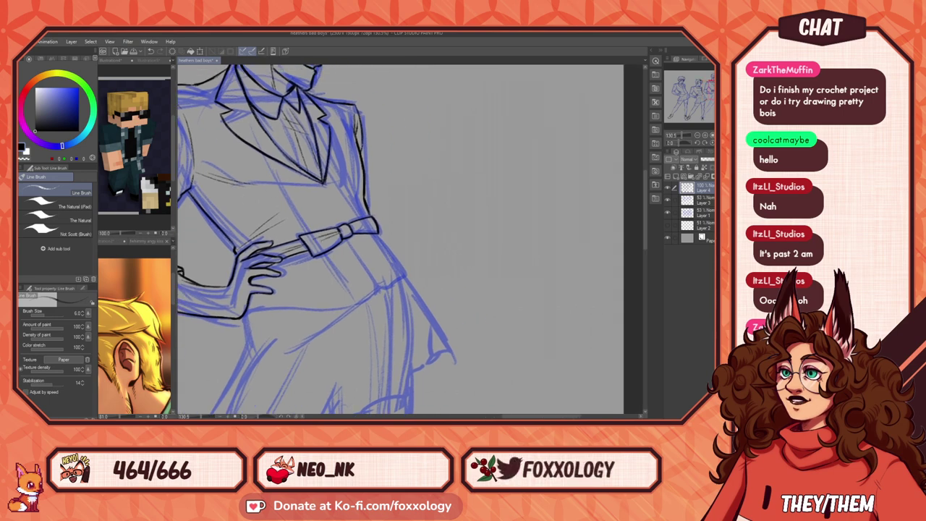
pyautogui.moveTo(411, 256); pyautogui.dragTo(519, 297)
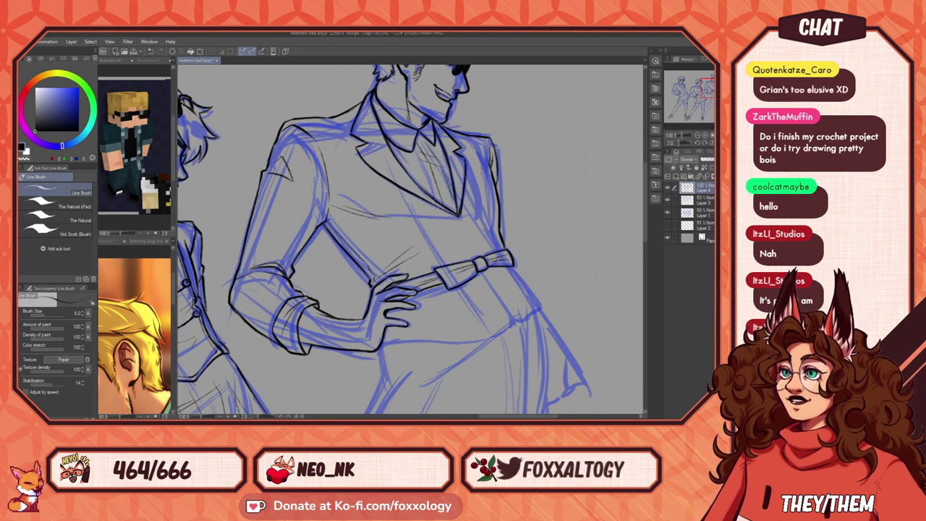
# Step: Ink the jacket's front edge from the point of the lapels down past the bow to the hem
pyautogui.moveTo(391, 292); pyautogui.dragTo(416, 331)
pyautogui.moveTo(354, 274); pyautogui.dragTo(430, 266)
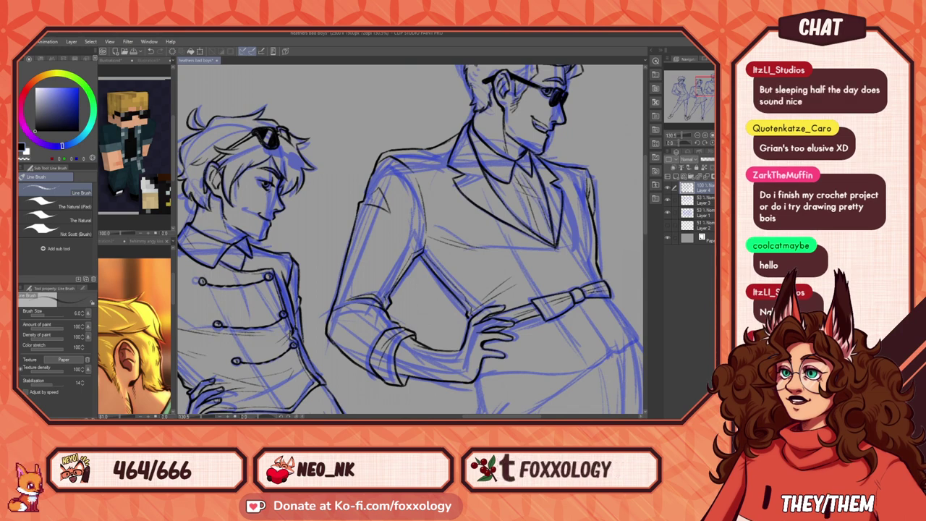
pyautogui.moveTo(500, 305); pyautogui.dragTo(375, 232)
pyautogui.moveTo(552, 292); pyautogui.dragTo(468, 307)
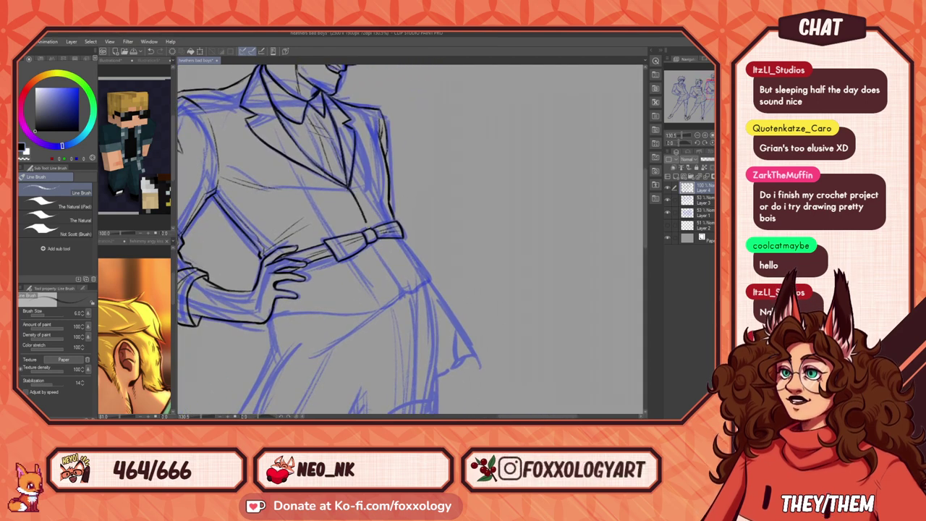
pyautogui.moveTo(384, 267); pyautogui.dragTo(397, 295)
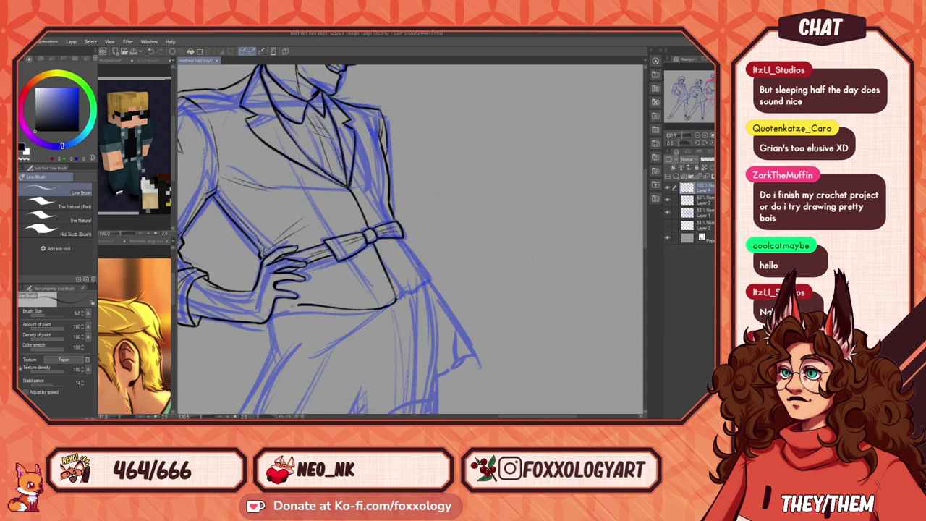
# Step: Ink the jacket's hem from the hand to the front opening, and the far side and hem below the bow
pyautogui.moveTo(298, 282)
pyautogui.mouseDown()
pyautogui.moveTo(369, 292)
pyautogui.moveTo(347, 281)
pyautogui.mouseUp()
pyautogui.moveTo(458, 219); pyautogui.dragTo(399, 234)
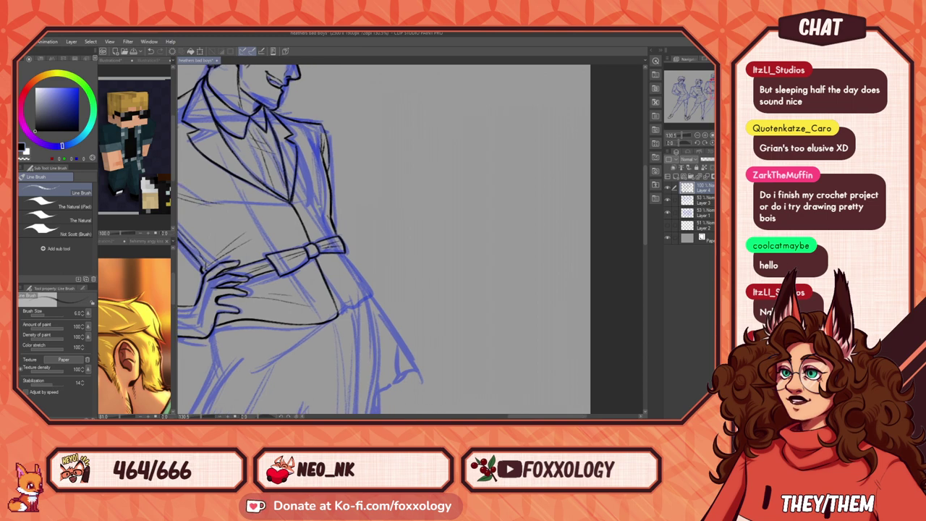
pyautogui.moveTo(347, 259)
pyautogui.mouseDown()
pyautogui.moveTo(371, 294)
pyautogui.moveTo(337, 311)
pyautogui.mouseUp()
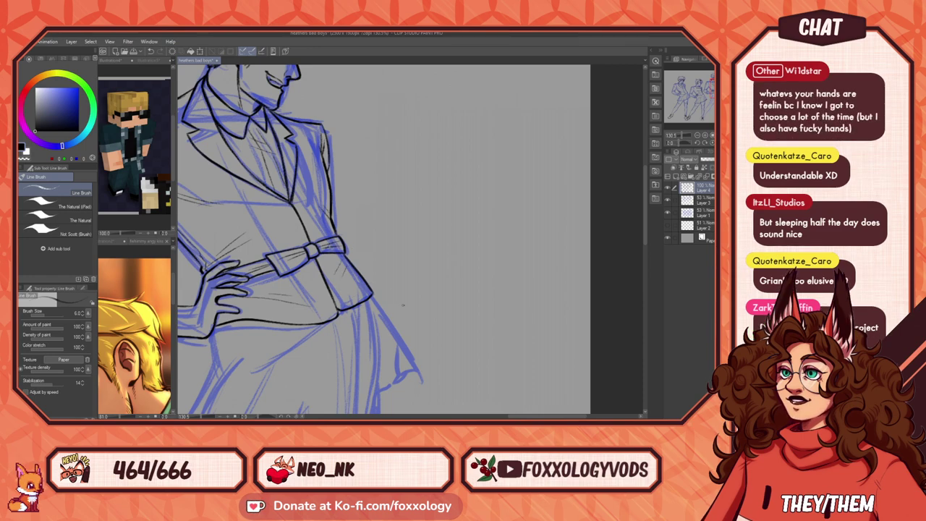
# Step: Ink the outline of the third figure's skirt, drawing both sides down from the jacket and the wavy hem with folded ruffles
pyautogui.scroll(-4, 403, 304)
pyautogui.scroll(2, 391, 305)
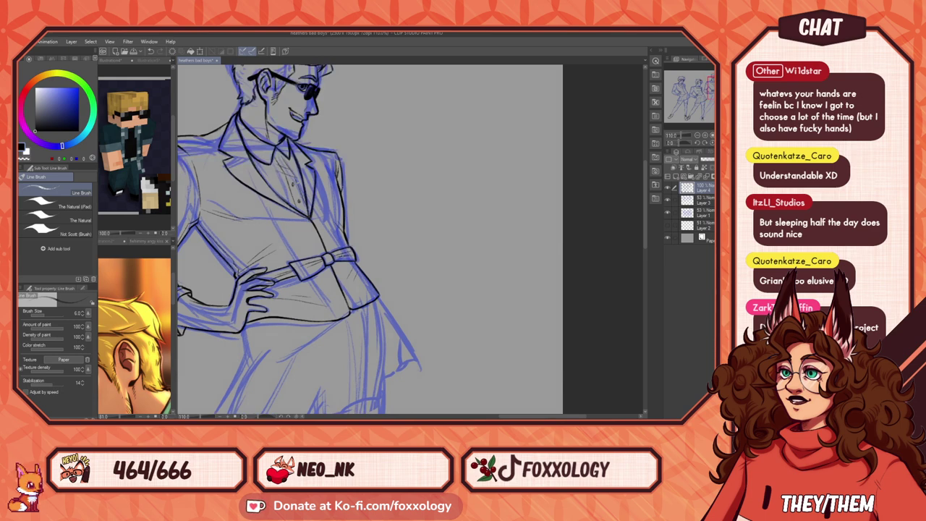
pyautogui.moveTo(362, 248); pyautogui.dragTo(465, 269)
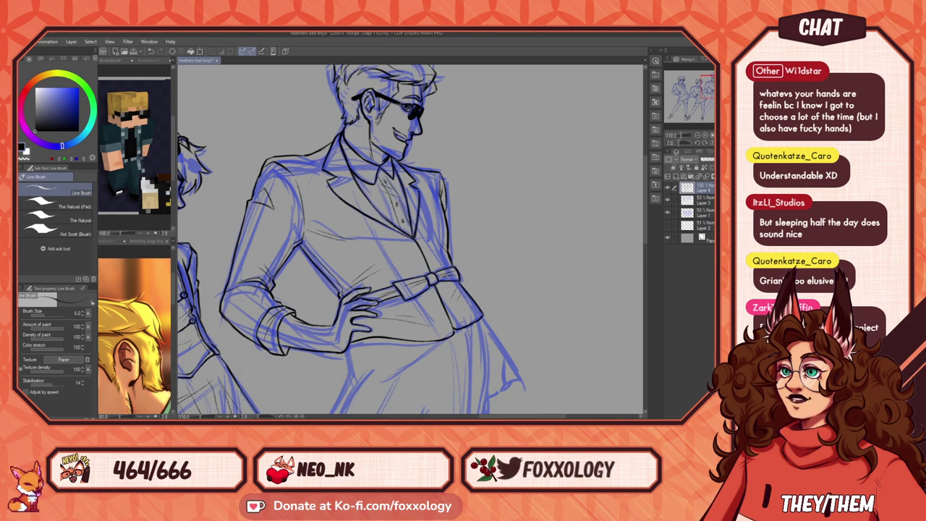
pyautogui.scroll(-2, 346, 273)
pyautogui.scroll(-3, 345, 274)
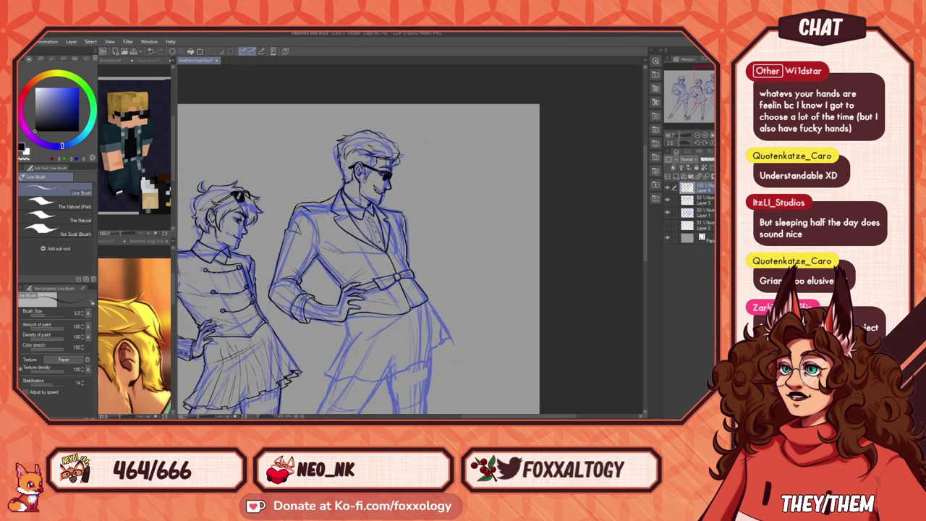
pyautogui.scroll(4, 343, 303)
pyautogui.moveTo(473, 339); pyautogui.dragTo(521, 247)
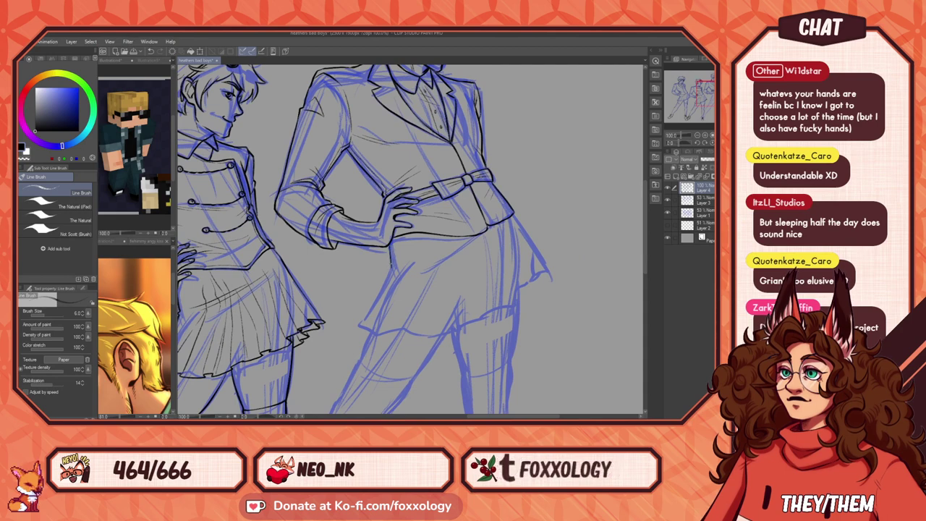
pyautogui.moveTo(388, 267); pyautogui.dragTo(378, 296)
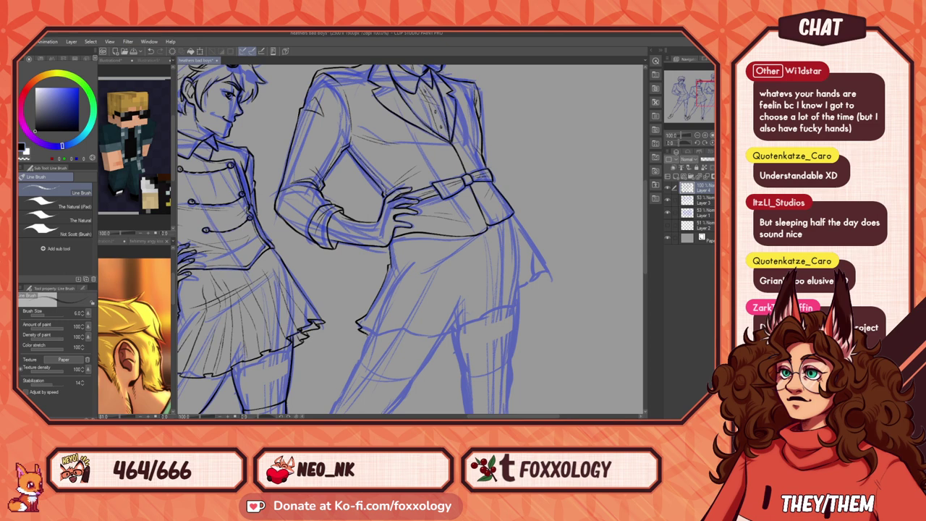
pyautogui.moveTo(553, 316); pyautogui.dragTo(447, 313)
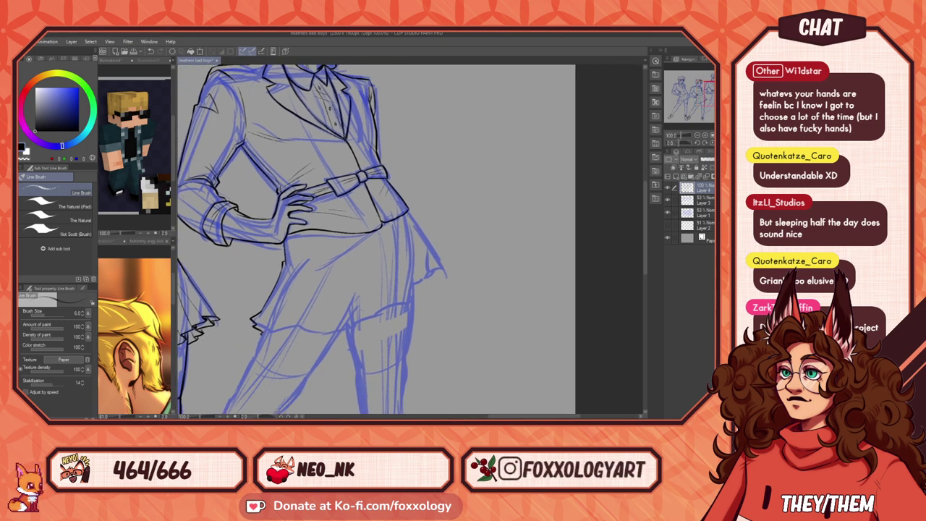
pyautogui.moveTo(416, 228)
pyautogui.mouseDown()
pyautogui.moveTo(440, 270)
pyautogui.moveTo(413, 307)
pyautogui.mouseUp()
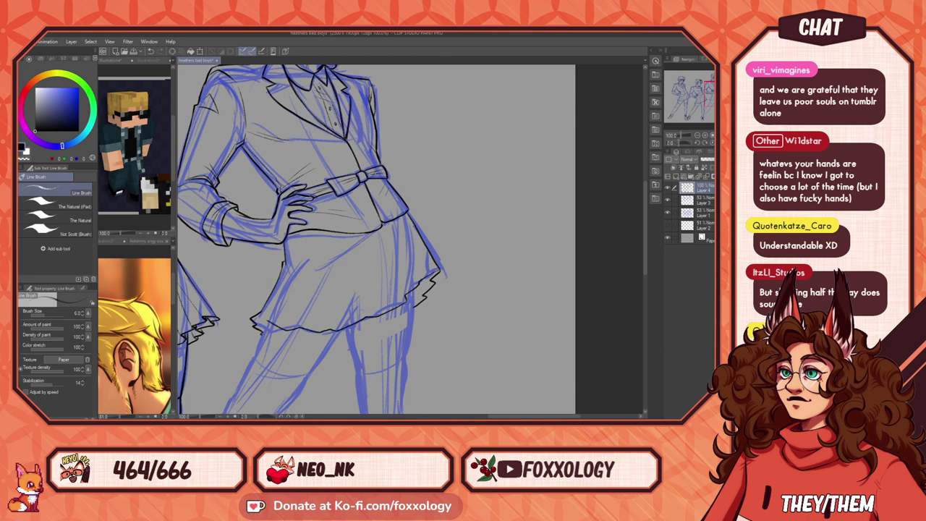
# Step: Ink the thin pleat and crease lines running down the third figure's skirt from the jacket to the hem
pyautogui.moveTo(473, 283); pyautogui.dragTo(434, 292)
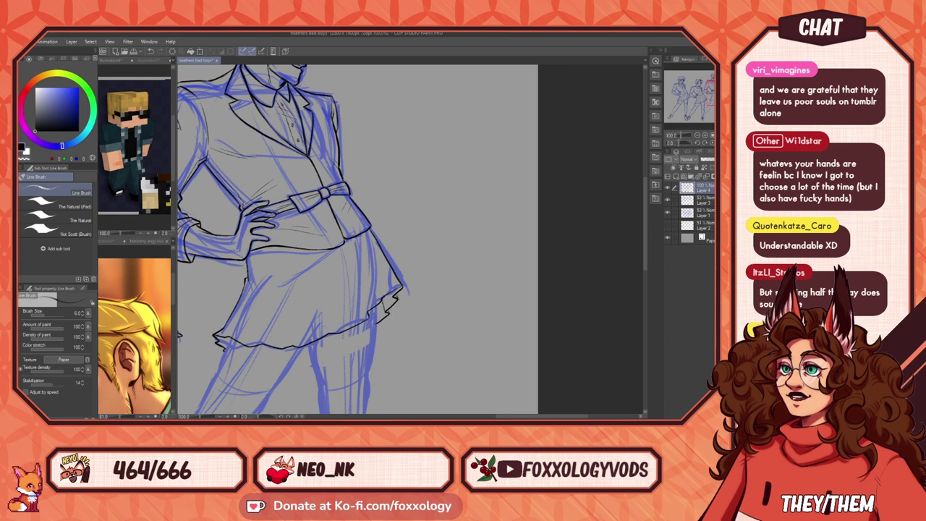
pyautogui.moveTo(424, 324); pyautogui.dragTo(587, 300)
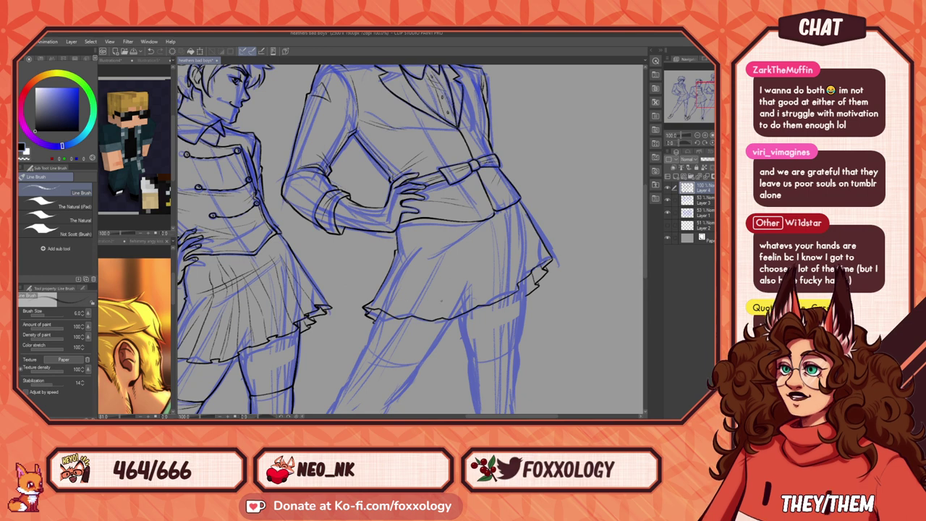
pyautogui.moveTo(417, 332); pyautogui.dragTo(401, 344)
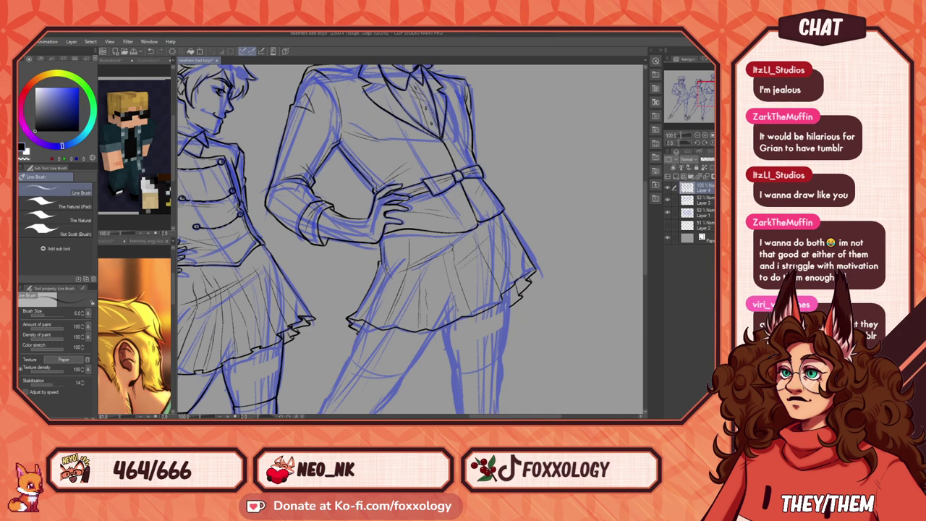
# Step: Ink the outer and inner edges of the third figure's straight leg from the skirt hem down towards the knee
pyautogui.scroll(-4, 410, 289)
pyautogui.scroll(2, 411, 261)
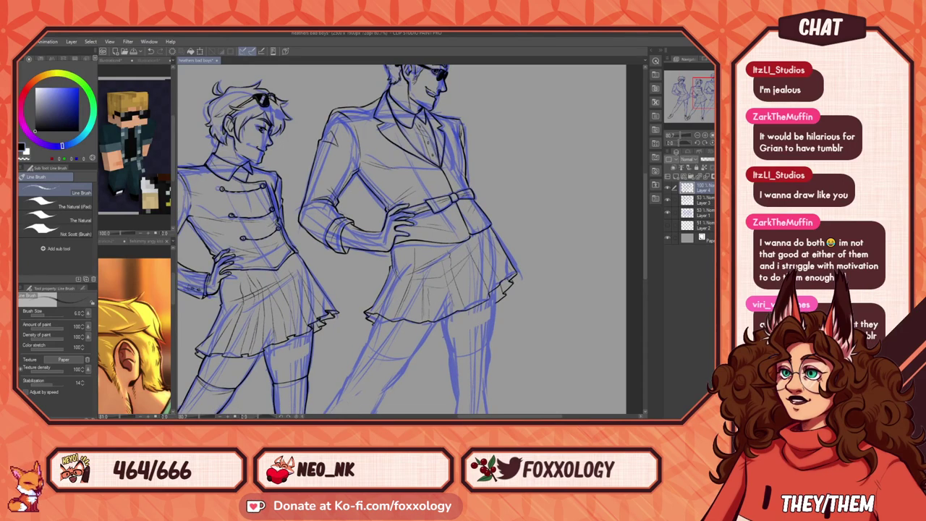
pyautogui.scroll(-2, 550, 326)
pyautogui.scroll(-2, 550, 311)
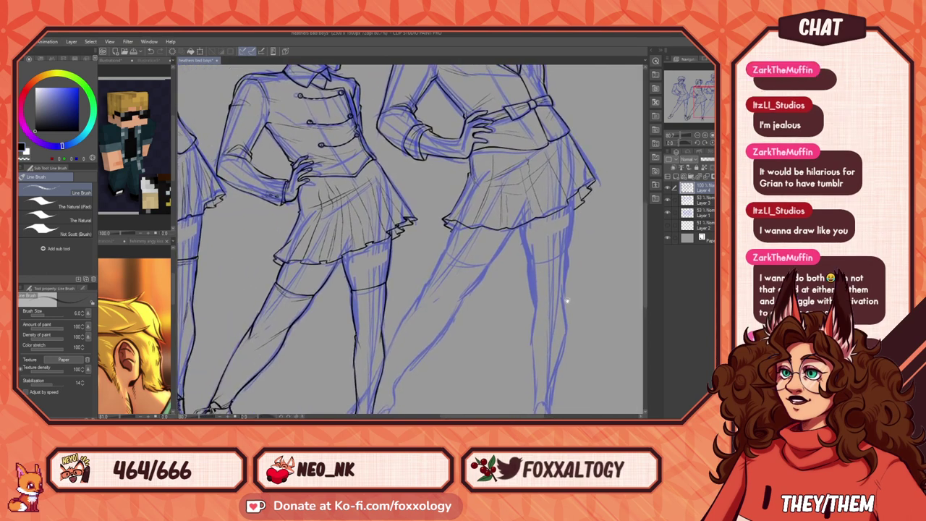
pyautogui.moveTo(594, 306); pyautogui.dragTo(497, 321)
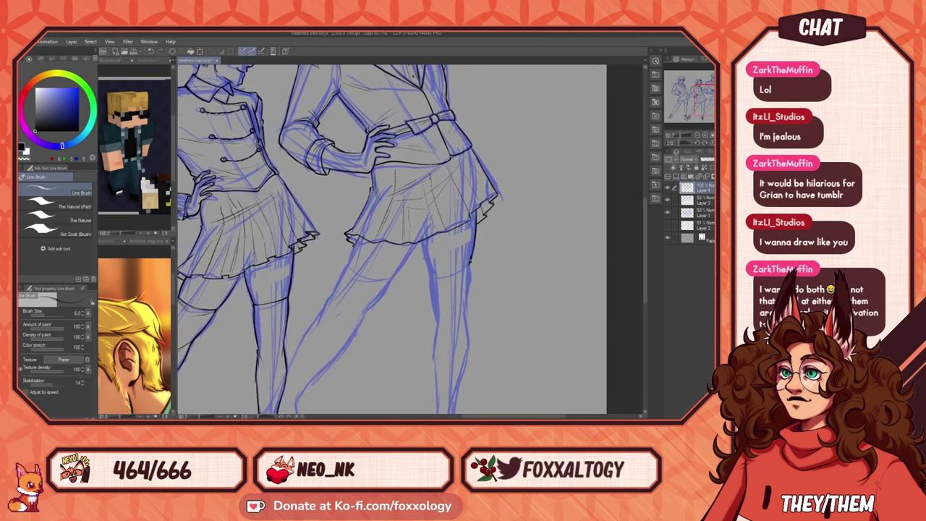
pyautogui.moveTo(471, 265); pyautogui.dragTo(469, 298)
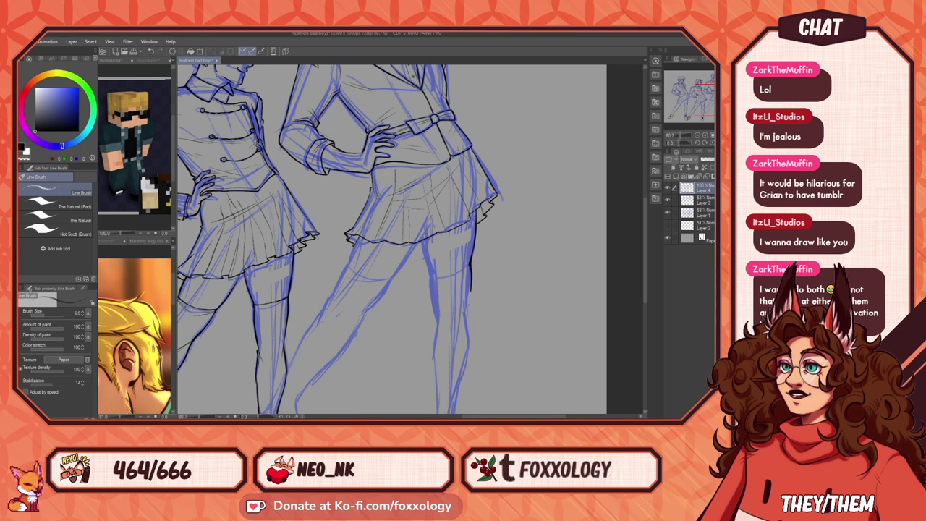
pyautogui.hotkey('ctrl', 'z')
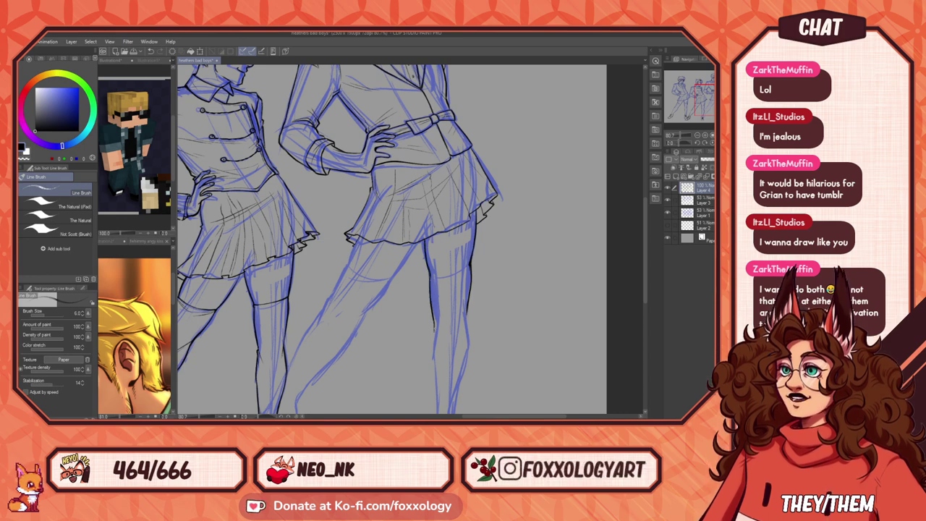
# Step: Ink the thigh of the third figure's angled leg from the skirt hem, with the inner edge reaching the knee
pyautogui.moveTo(485, 326); pyautogui.dragTo(553, 319)
pyautogui.scroll(1, 541, 315)
pyautogui.scroll(-1, 541, 314)
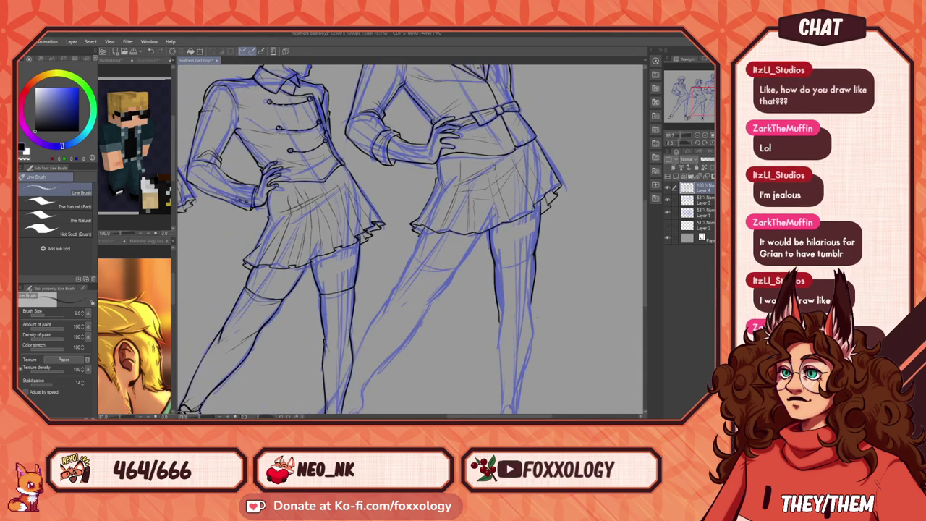
pyautogui.scroll(2, 506, 316)
pyautogui.moveTo(470, 315); pyautogui.dragTo(515, 348)
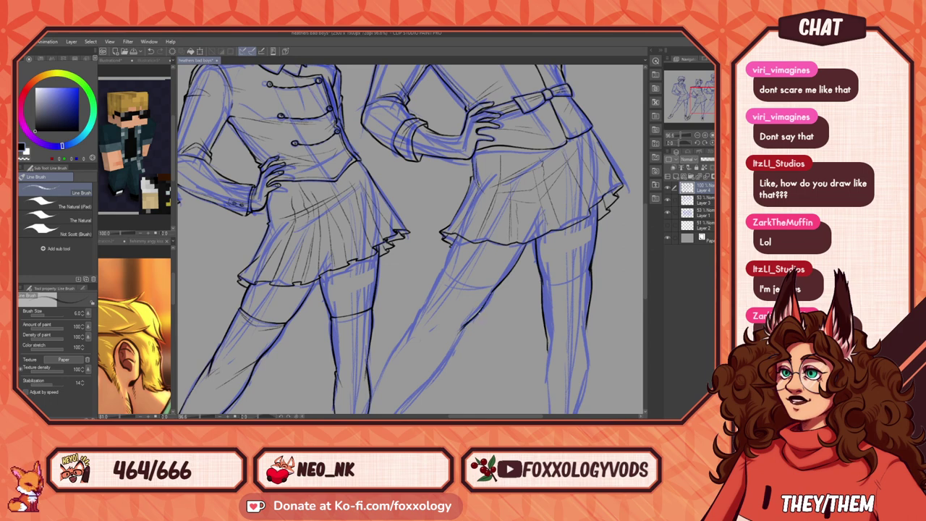
pyautogui.moveTo(491, 214); pyautogui.dragTo(509, 241)
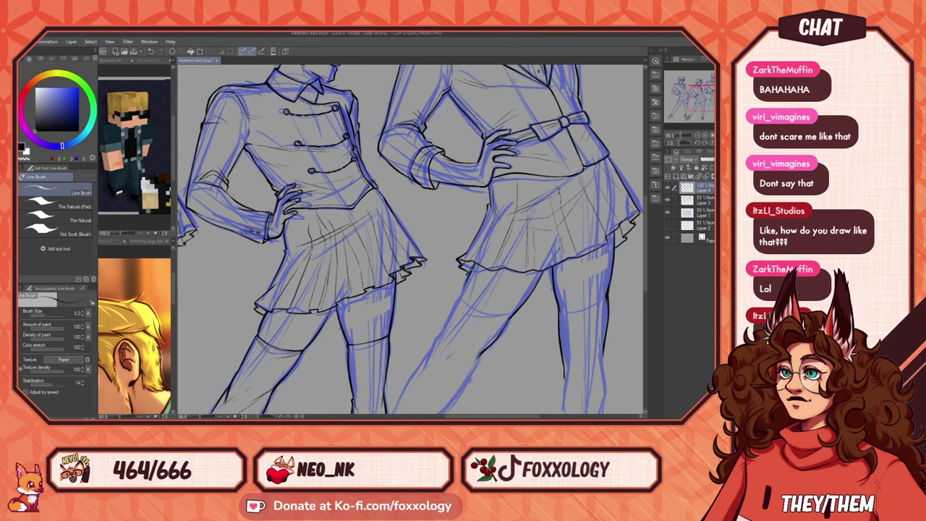
# Step: Ink curved stocking tops across both thighs, adding short crease lines below the band on the straight leg
pyautogui.moveTo(549, 318); pyautogui.dragTo(481, 312)
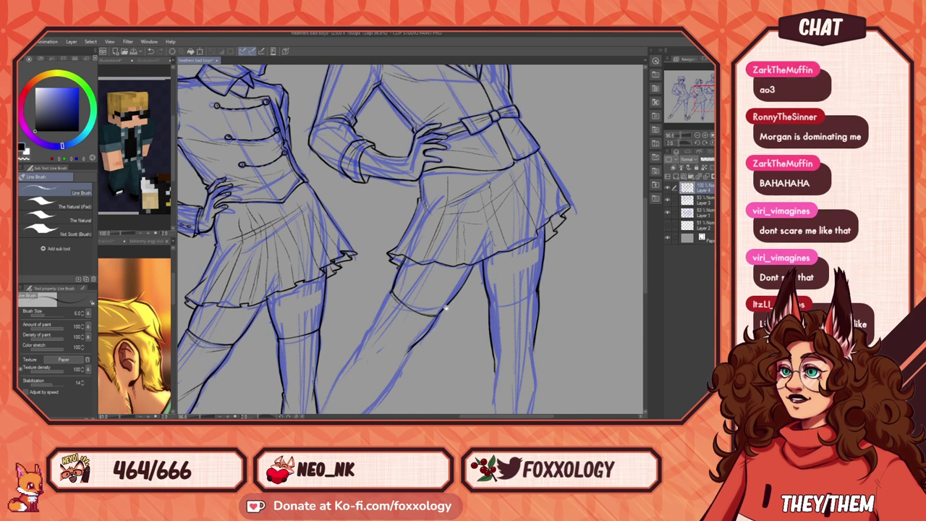
pyautogui.moveTo(417, 333); pyautogui.dragTo(454, 314)
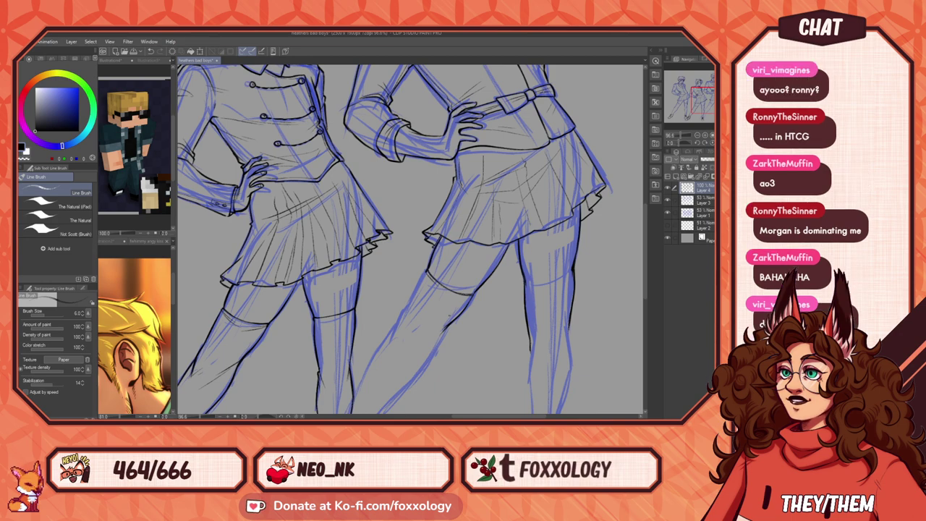
pyautogui.scroll(5, 508, 301)
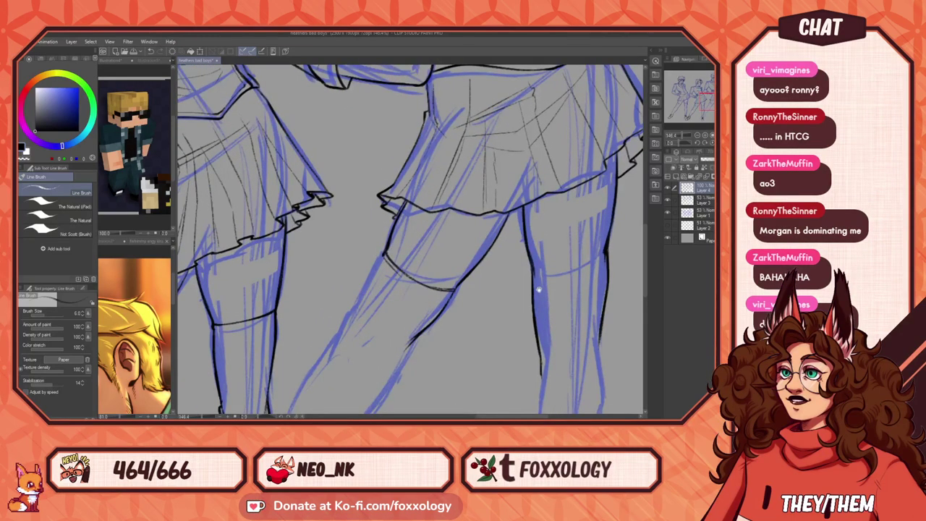
pyautogui.moveTo(538, 290); pyautogui.dragTo(407, 327)
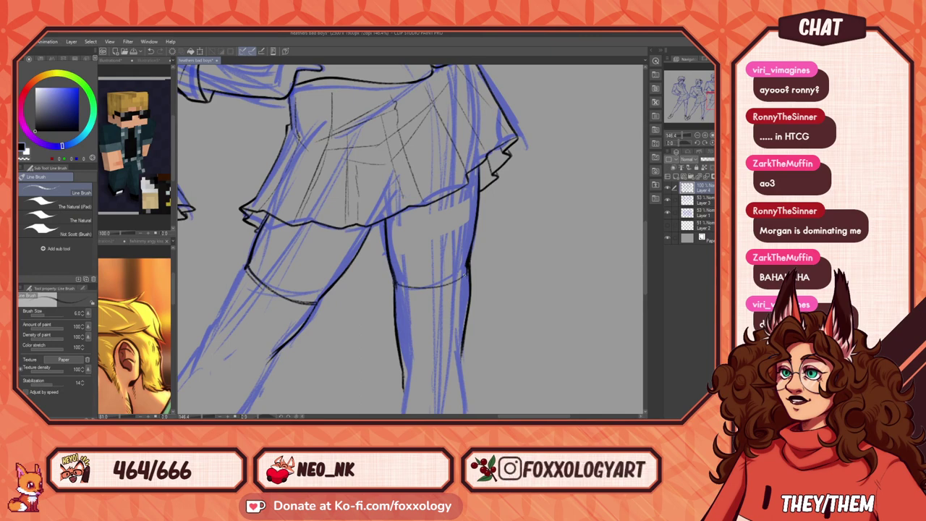
pyautogui.hotkey('ctrl', 'z')
pyautogui.moveTo(468, 267); pyautogui.dragTo(394, 284)
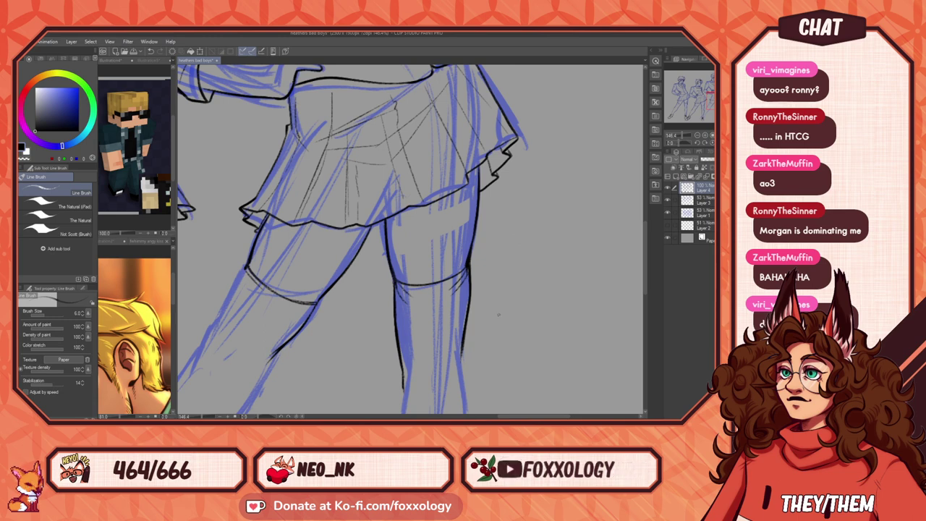
# Step: Ink the angled leg's front edge from the stocking top past the knee and down the shin, with creases at the knee
pyautogui.moveTo(257, 273); pyautogui.dragTo(393, 217)
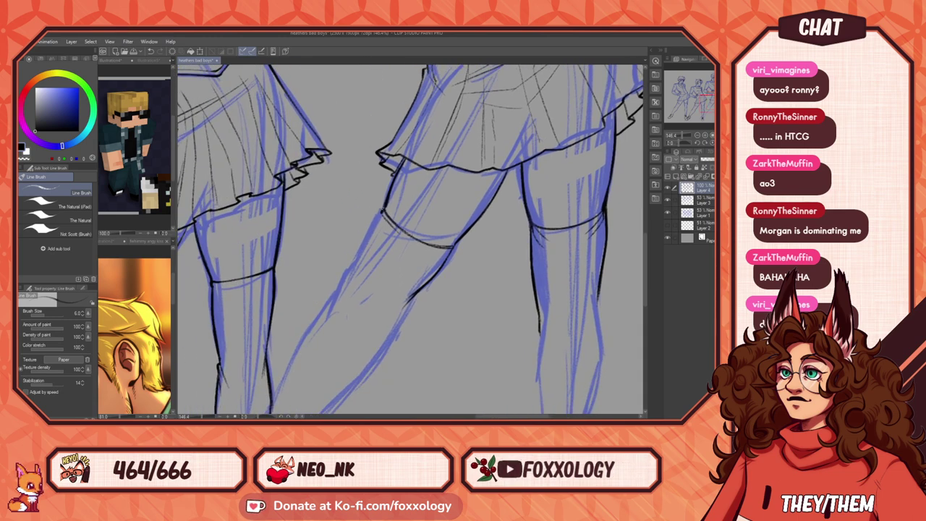
pyautogui.moveTo(354, 262); pyautogui.dragTo(328, 313)
pyautogui.moveTo(382, 284)
pyautogui.mouseDown()
pyautogui.moveTo(434, 251)
pyautogui.moveTo(453, 222)
pyautogui.mouseUp()
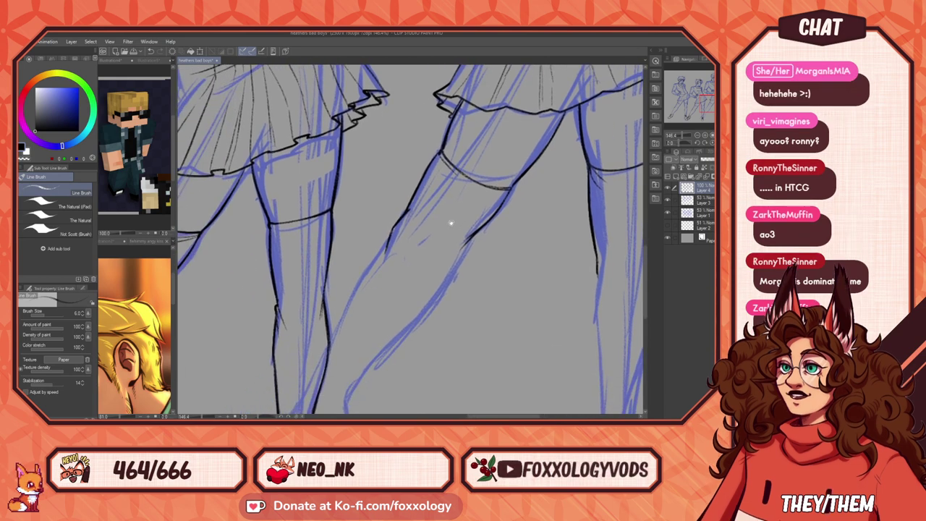
pyautogui.moveTo(447, 301)
pyautogui.mouseDown()
pyautogui.moveTo(371, 273)
pyautogui.moveTo(334, 337)
pyautogui.mouseUp()
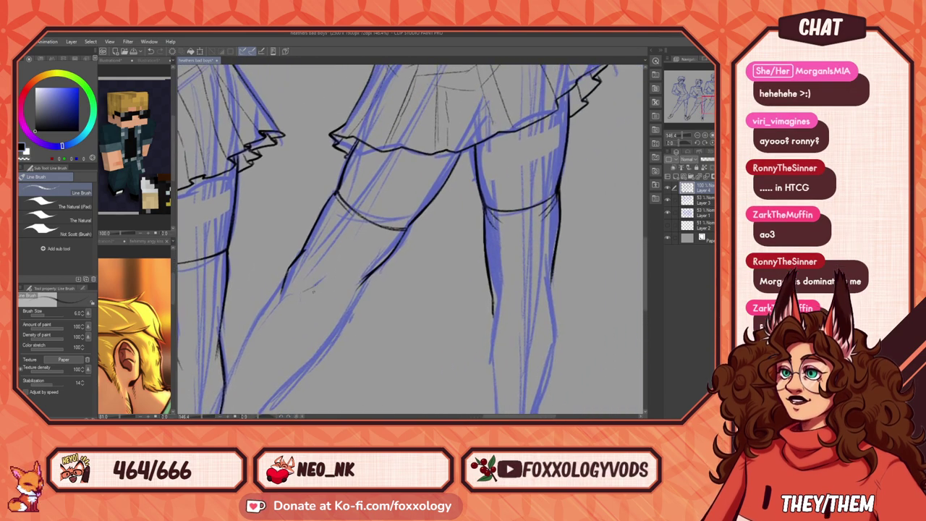
pyautogui.moveTo(336, 283)
pyautogui.mouseDown()
pyautogui.moveTo(434, 239)
pyautogui.moveTo(488, 196)
pyautogui.mouseUp()
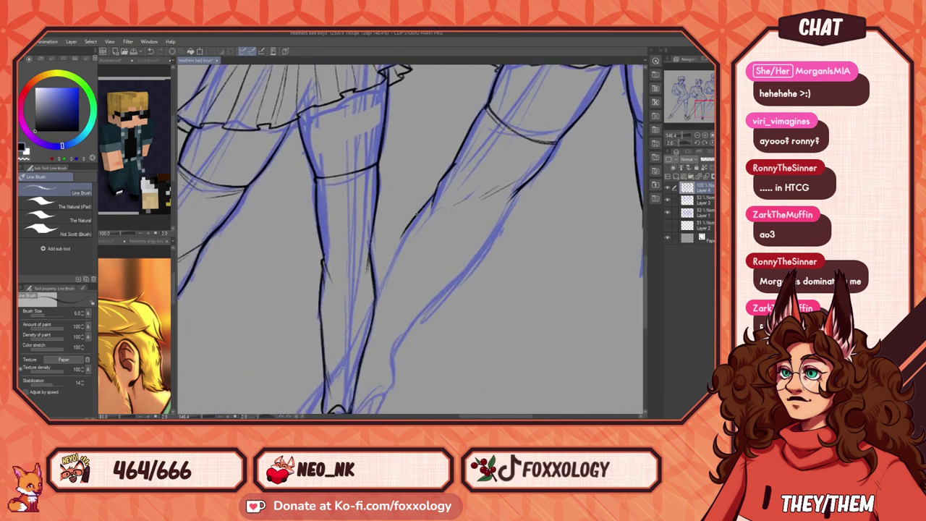
pyautogui.moveTo(432, 208)
pyautogui.mouseDown()
pyautogui.moveTo(390, 284)
pyautogui.moveTo(424, 152)
pyautogui.moveTo(415, 188)
pyautogui.moveTo(529, 180)
pyautogui.moveTo(386, 251)
pyautogui.mouseUp()
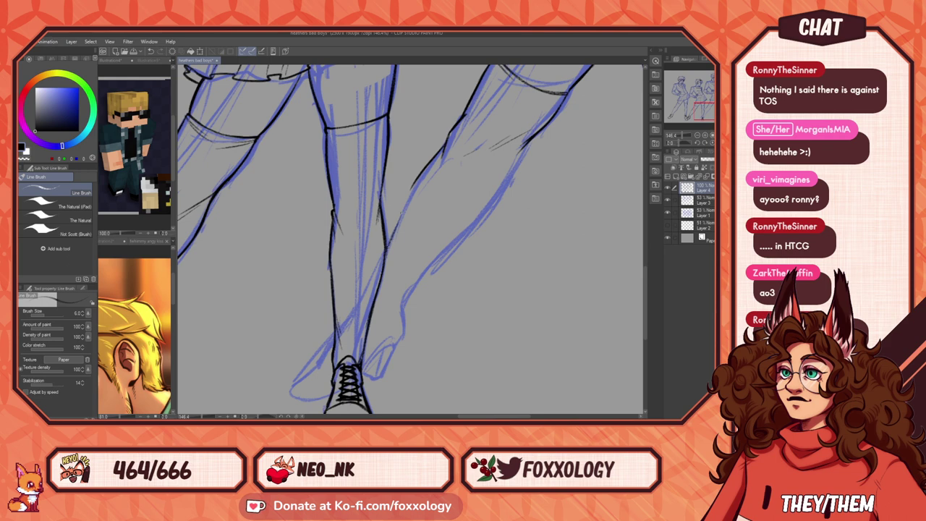
# Step: Ink the back of the angled leg's calf down to the heel, and the band and shoe opening at the ankle
pyautogui.moveTo(554, 185); pyautogui.dragTo(372, 352)
pyautogui.moveTo(542, 307); pyautogui.dragTo(532, 219)
pyautogui.moveTo(336, 224)
pyautogui.mouseDown()
pyautogui.moveTo(296, 257)
pyautogui.moveTo(287, 301)
pyautogui.moveTo(236, 352)
pyautogui.mouseUp()
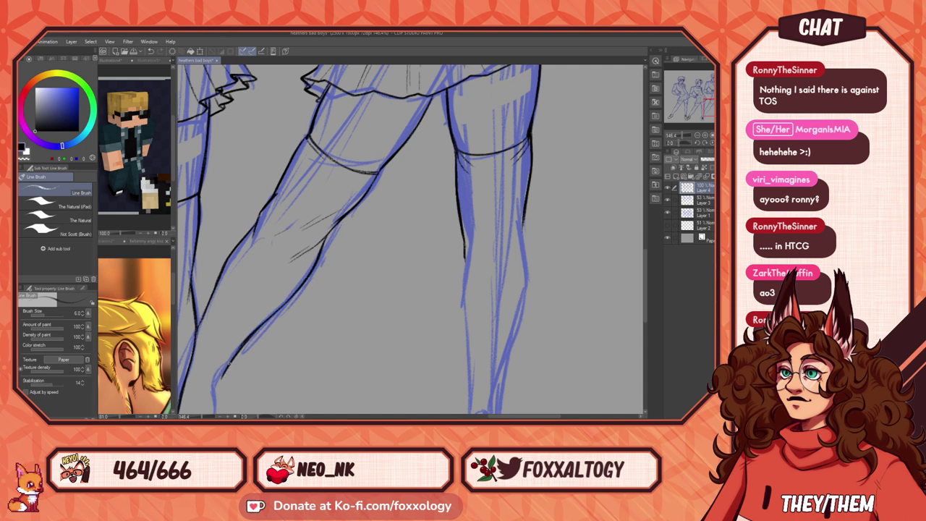
pyautogui.moveTo(217, 383)
pyautogui.mouseDown()
pyautogui.moveTo(216, 398)
pyautogui.moveTo(314, 325)
pyautogui.moveTo(422, 277)
pyautogui.moveTo(406, 312)
pyautogui.mouseUp()
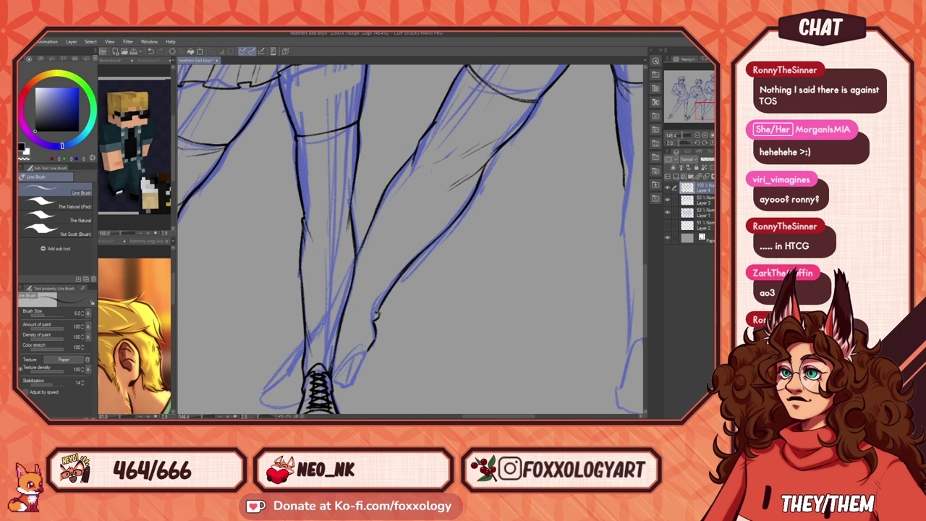
pyautogui.moveTo(343, 314)
pyautogui.mouseDown()
pyautogui.moveTo(367, 322)
pyautogui.moveTo(338, 346)
pyautogui.mouseUp()
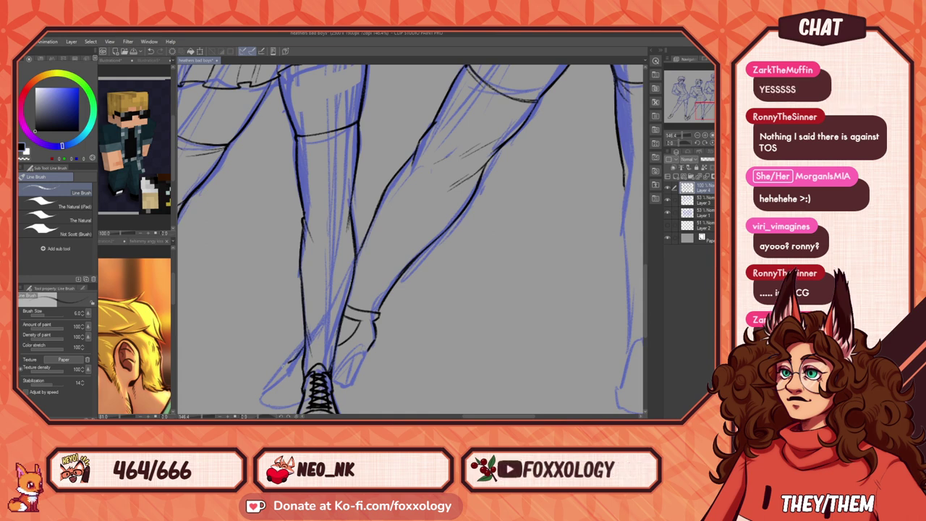
pyautogui.moveTo(288, 363)
pyautogui.mouseDown()
pyautogui.moveTo(263, 380)
pyautogui.moveTo(268, 386)
pyautogui.moveTo(409, 335)
pyautogui.mouseUp()
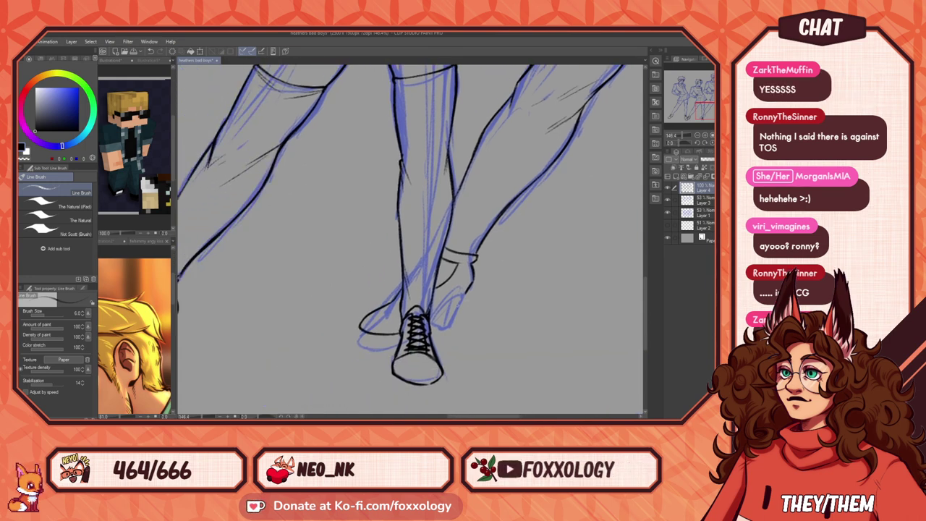
pyautogui.hotkey('ctrl', 'z')
pyautogui.hotkey('ctrl', 'z')
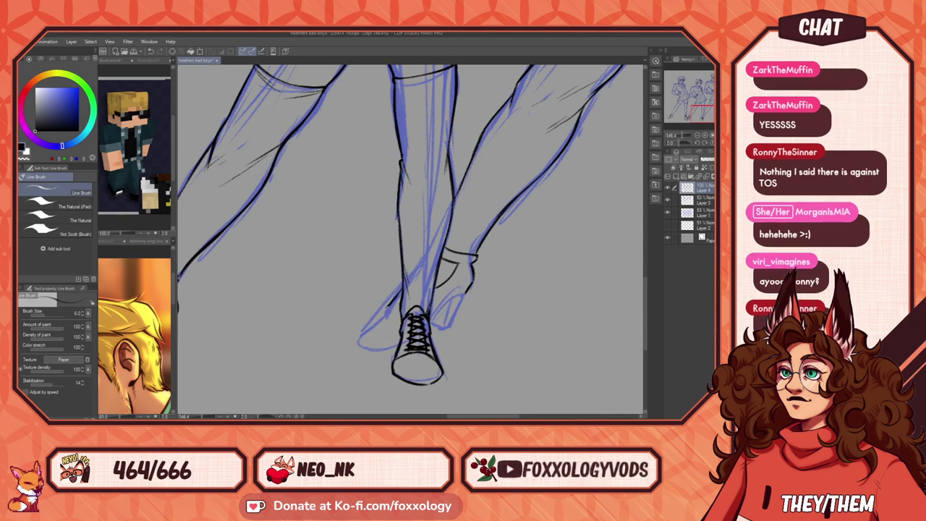
# Step: Ink the angled foot's pointed shoe toe behind the second figure's sneaker, and the shoe's raised heel
pyautogui.moveTo(402, 297)
pyautogui.mouseDown()
pyautogui.moveTo(352, 326)
pyautogui.moveTo(387, 337)
pyautogui.mouseUp()
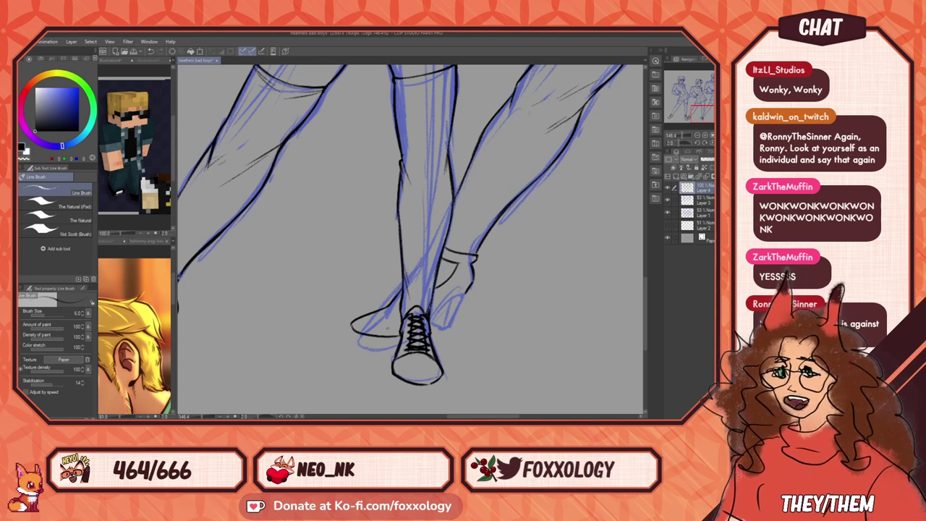
pyautogui.moveTo(492, 301)
pyautogui.mouseDown()
pyautogui.moveTo(444, 321)
pyautogui.moveTo(371, 321)
pyautogui.mouseUp()
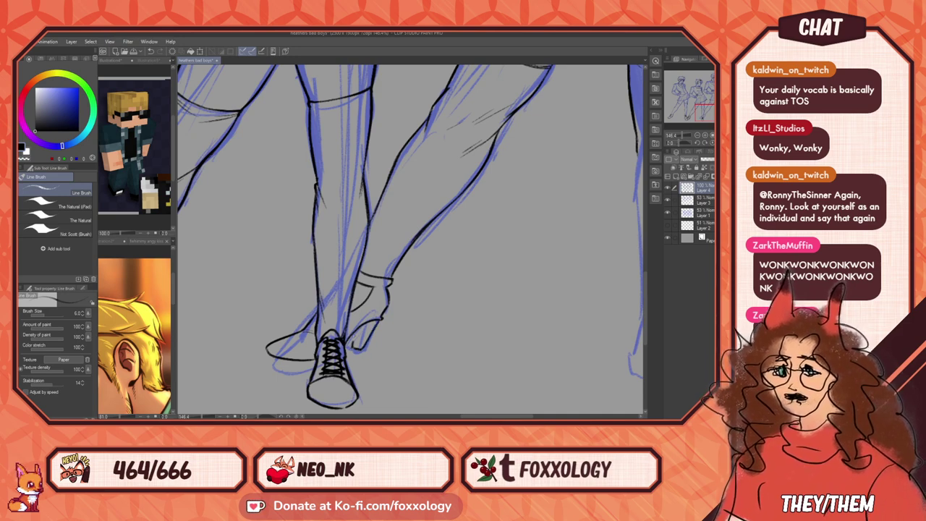
# Step: Ink a sole line beneath the third figure's pointed shoe toe behind the second figure's sneaker
pyautogui.moveTo(364, 333)
pyautogui.mouseDown()
pyautogui.moveTo(357, 348)
pyautogui.moveTo(489, 310)
pyautogui.mouseUp()
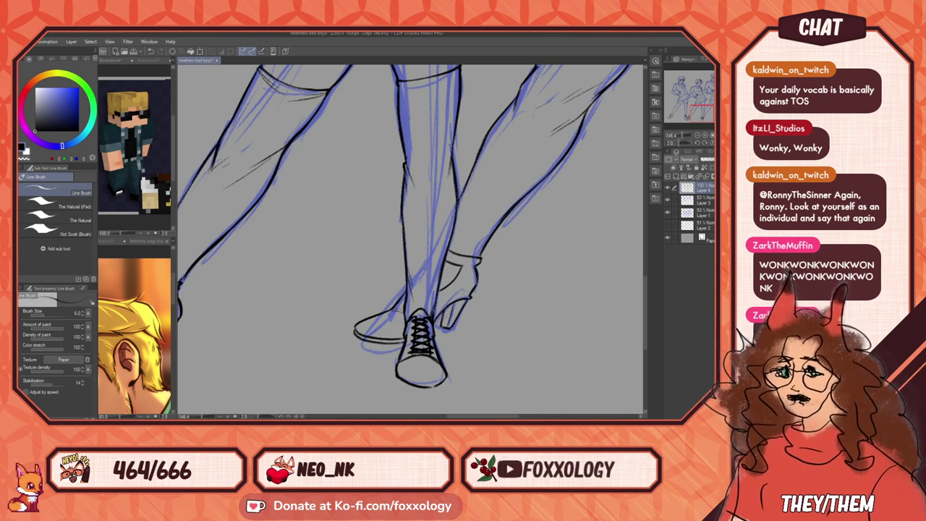
pyautogui.moveTo(509, 300); pyautogui.dragTo(398, 322)
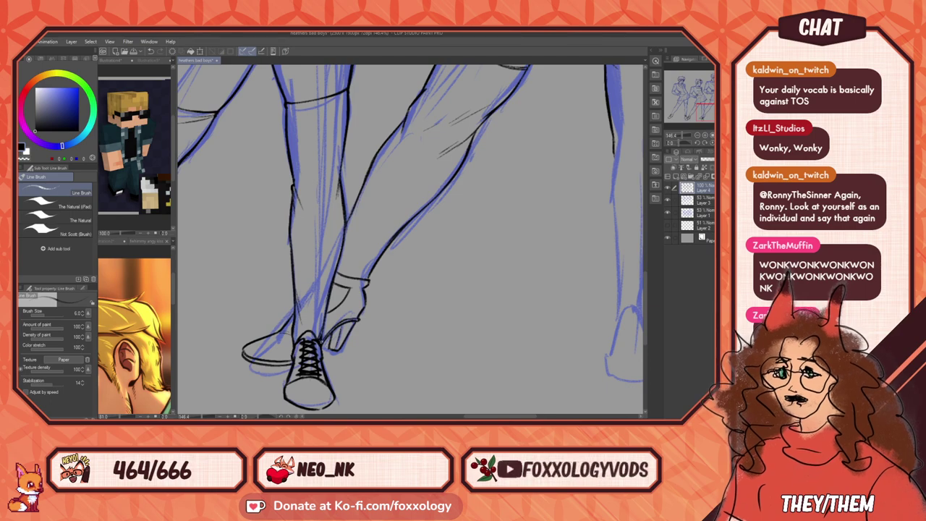
pyautogui.moveTo(394, 323)
pyautogui.mouseDown()
pyautogui.moveTo(339, 340)
pyautogui.moveTo(397, 360)
pyautogui.moveTo(490, 316)
pyautogui.moveTo(489, 329)
pyautogui.mouseUp()
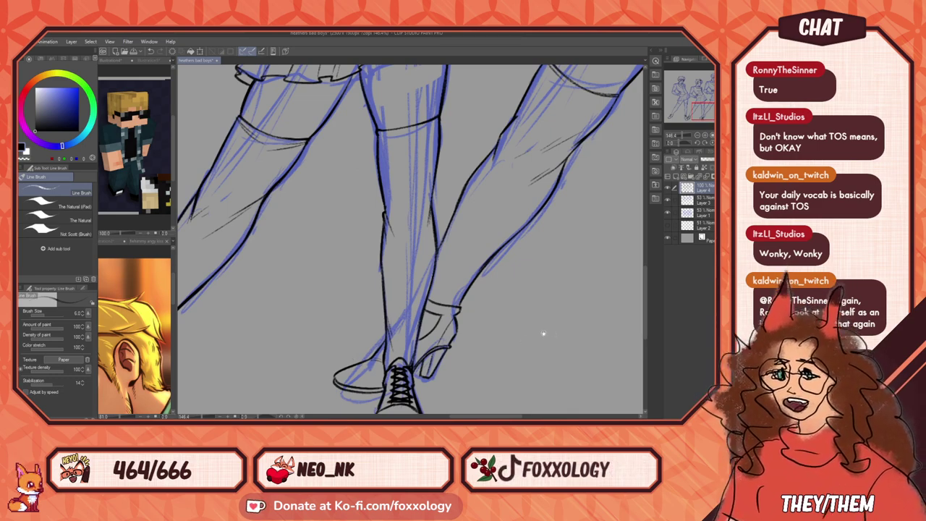
# Step: Ink a small round button on the angled leg's ankle strap and short crease lines just above the strap
pyautogui.moveTo(484, 346)
pyautogui.mouseDown()
pyautogui.moveTo(388, 343)
pyautogui.moveTo(489, 325)
pyautogui.mouseUp()
pyautogui.moveTo(593, 356)
pyautogui.mouseDown()
pyautogui.moveTo(519, 353)
pyautogui.moveTo(601, 356)
pyautogui.mouseUp()
pyautogui.moveTo(330, 313); pyautogui.dragTo(331, 312)
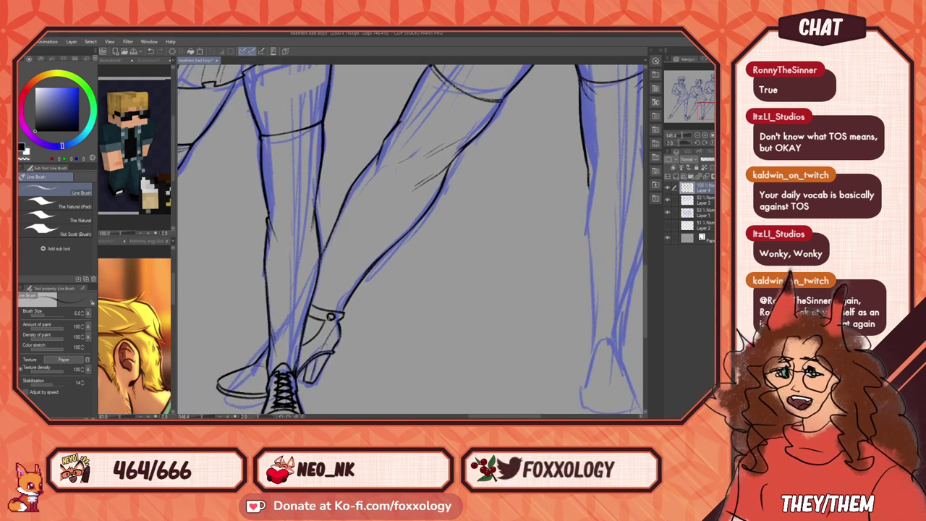
pyautogui.hotkey('ctrl', 'z')
pyautogui.hotkey('ctrl', 'z')
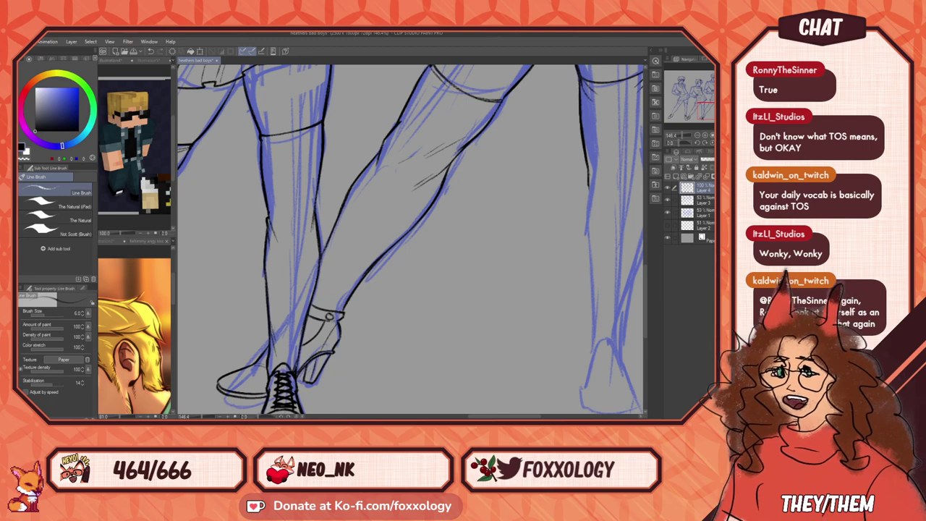
pyautogui.moveTo(330, 312); pyautogui.dragTo(334, 314)
pyautogui.moveTo(439, 361); pyautogui.dragTo(536, 349)
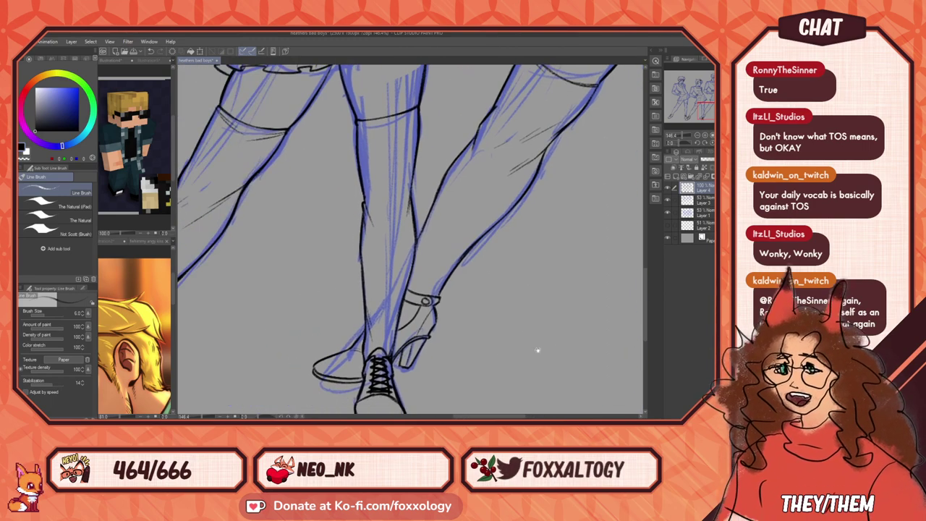
pyautogui.moveTo(605, 298)
pyautogui.mouseDown()
pyautogui.moveTo(374, 369)
pyautogui.moveTo(482, 333)
pyautogui.mouseUp()
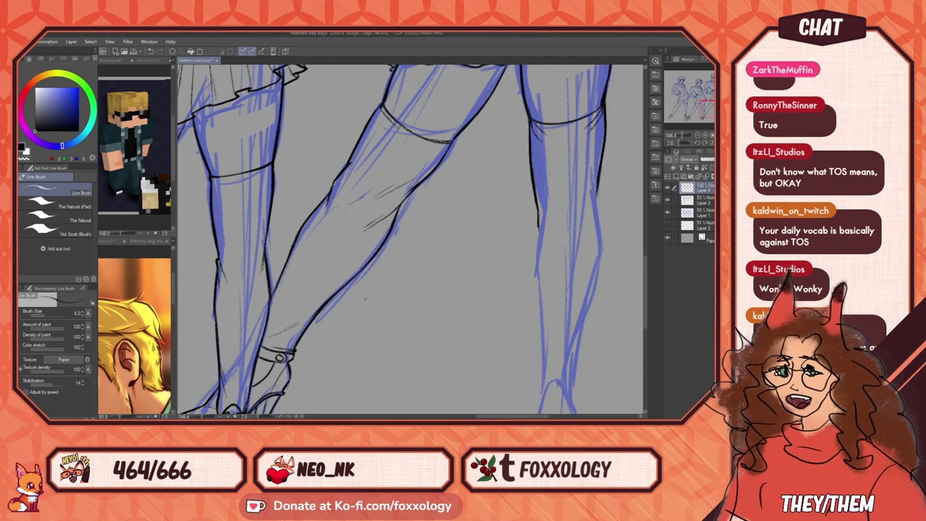
# Step: Ink both edges of the third figure's straight leg from the knee down along the calf
pyautogui.moveTo(560, 291)
pyautogui.mouseDown()
pyautogui.moveTo(453, 333)
pyautogui.moveTo(495, 318)
pyautogui.moveTo(477, 326)
pyautogui.mouseUp()
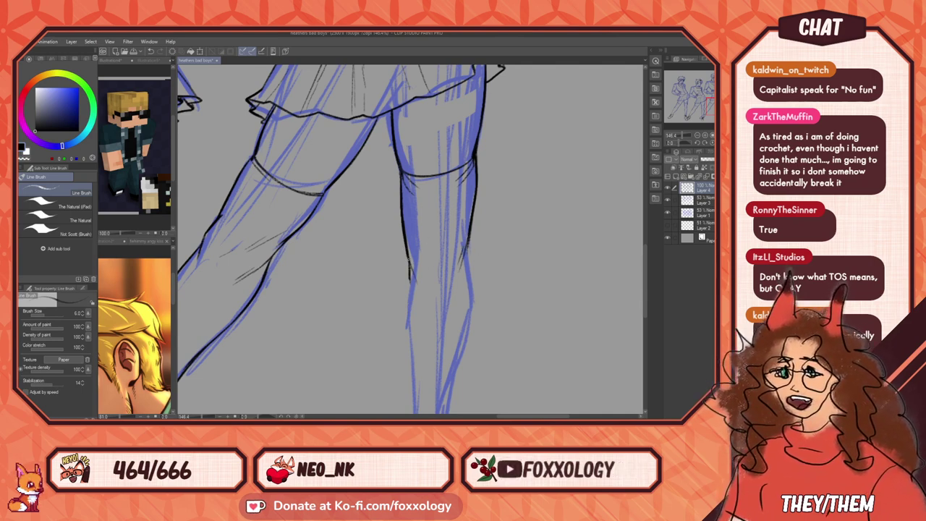
pyautogui.moveTo(410, 266); pyautogui.dragTo(410, 324)
pyautogui.moveTo(409, 282)
pyautogui.mouseDown()
pyautogui.moveTo(442, 331)
pyautogui.moveTo(448, 247)
pyautogui.moveTo(401, 173)
pyautogui.mouseUp()
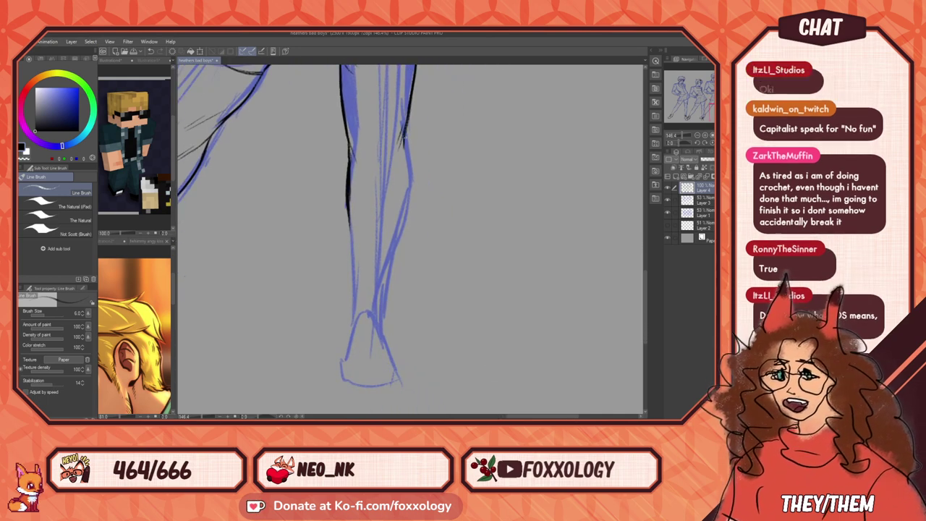
pyautogui.moveTo(408, 136)
pyautogui.mouseDown()
pyautogui.moveTo(407, 221)
pyautogui.moveTo(383, 297)
pyautogui.mouseUp()
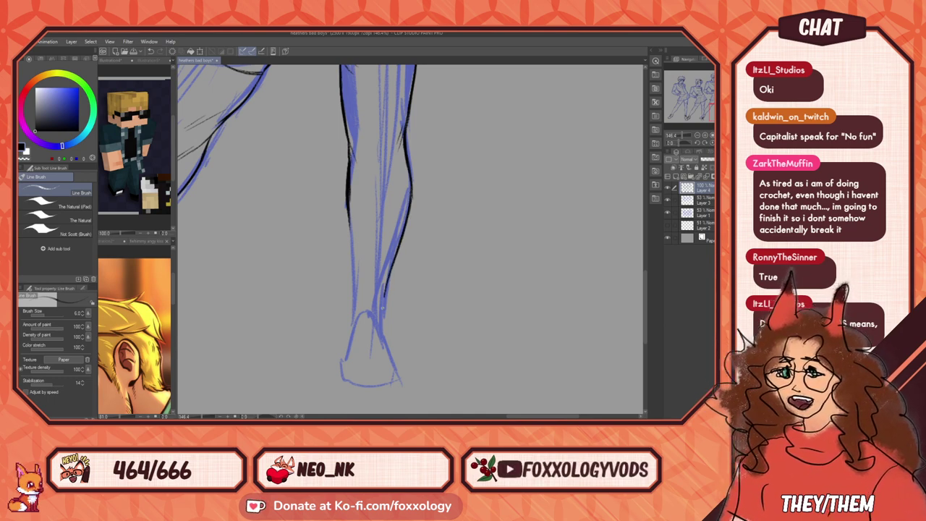
# Step: Ink the curved strap across the straight leg's ankle, with small rounded ends at both sides
pyautogui.moveTo(396, 329)
pyautogui.mouseDown()
pyautogui.moveTo(418, 339)
pyautogui.moveTo(402, 330)
pyautogui.moveTo(372, 343)
pyautogui.mouseUp()
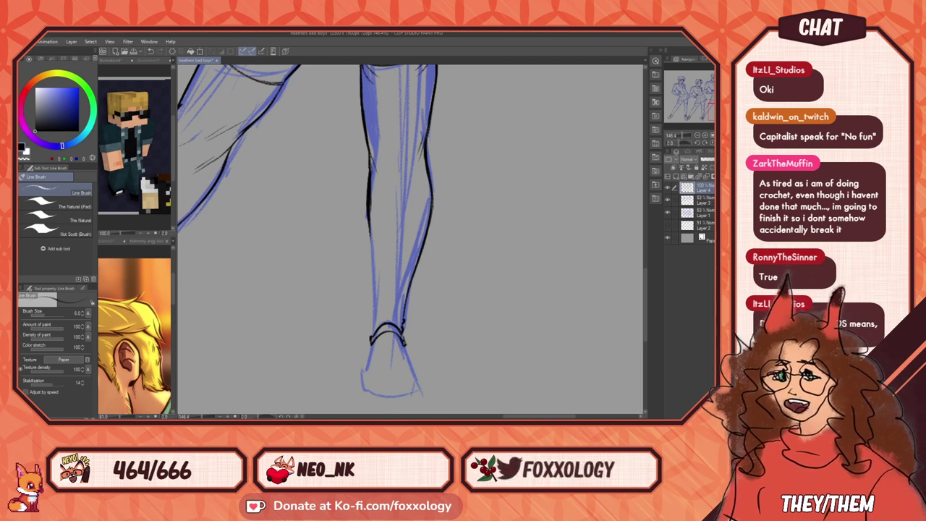
pyautogui.moveTo(403, 334); pyautogui.dragTo(405, 345)
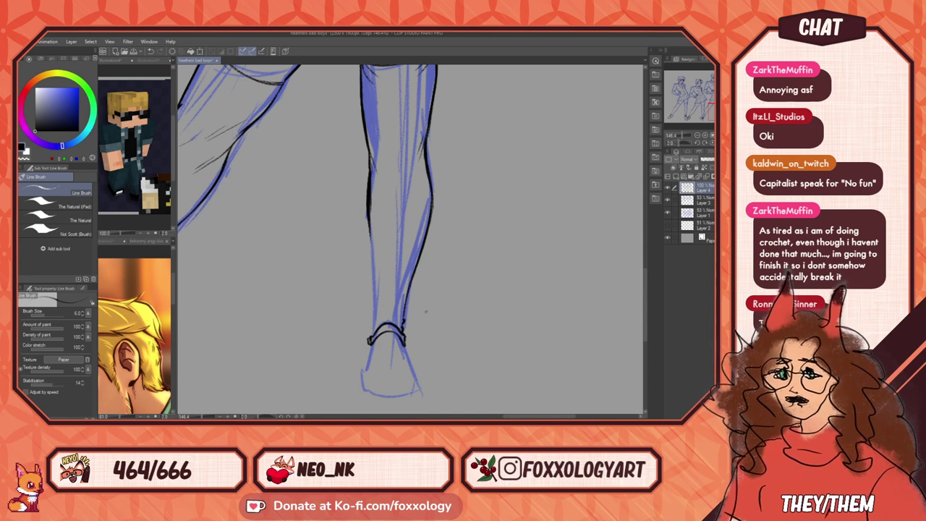
pyautogui.moveTo(415, 332)
pyautogui.mouseDown()
pyautogui.moveTo(478, 262)
pyautogui.moveTo(498, 261)
pyautogui.mouseUp()
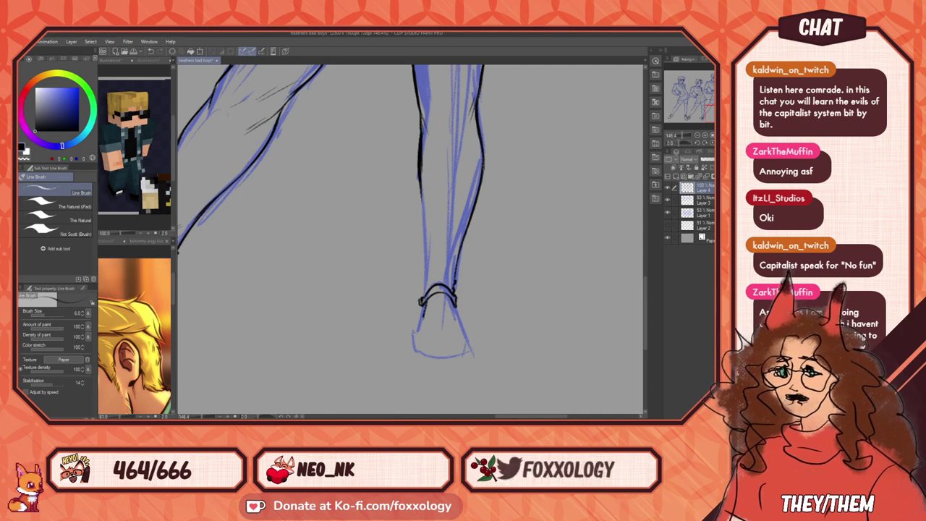
# Step: Ink the front-facing shoe's outline and curved opening, and finish the straight leg's inner shin edge down to the strap
pyautogui.moveTo(423, 307)
pyautogui.mouseDown()
pyautogui.moveTo(454, 323)
pyautogui.moveTo(455, 312)
pyautogui.moveTo(421, 312)
pyautogui.moveTo(410, 347)
pyautogui.moveTo(466, 350)
pyautogui.mouseUp()
pyautogui.hotkey('ctrl', 'z')
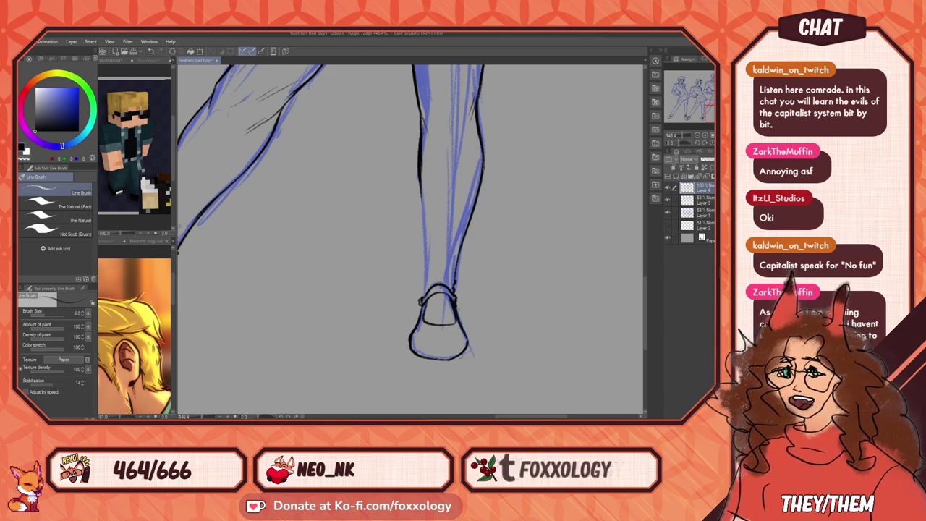
pyautogui.moveTo(500, 325)
pyautogui.mouseDown()
pyautogui.moveTo(379, 353)
pyautogui.moveTo(545, 337)
pyautogui.moveTo(589, 362)
pyautogui.moveTo(402, 375)
pyautogui.mouseUp()
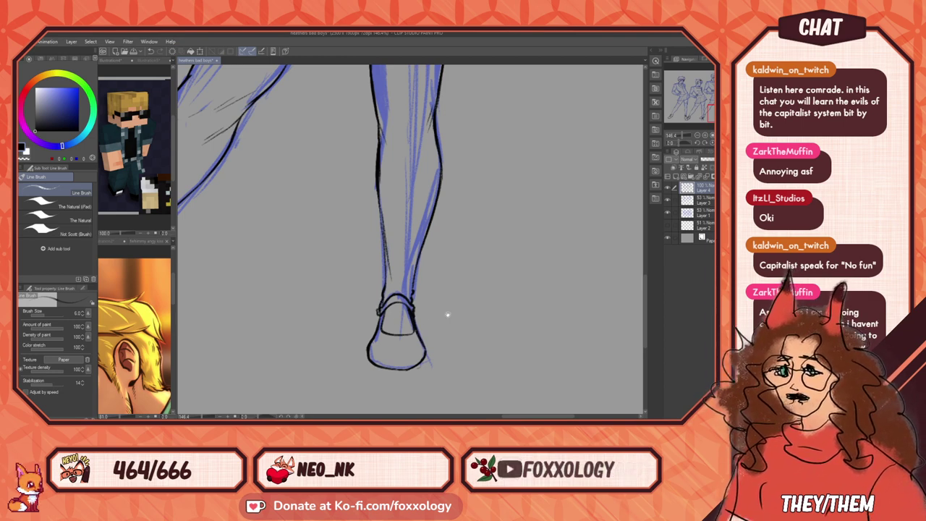
# Step: Touch up the straight leg's ankle lines and ink a second sole edge under the front-facing shoe
pyautogui.moveTo(447, 314)
pyautogui.mouseDown()
pyautogui.moveTo(405, 337)
pyautogui.moveTo(513, 364)
pyautogui.mouseUp()
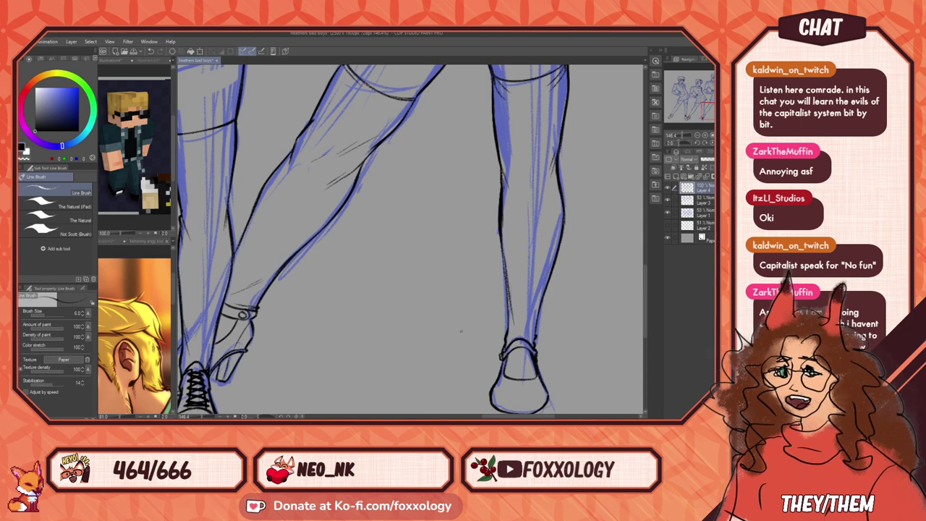
pyautogui.moveTo(562, 333); pyautogui.dragTo(475, 405)
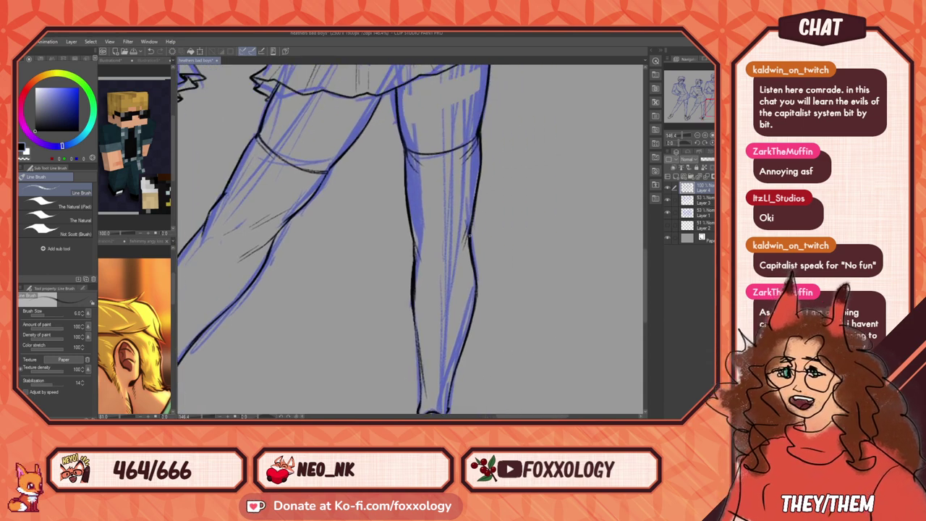
pyautogui.scroll(-5, 463, 298)
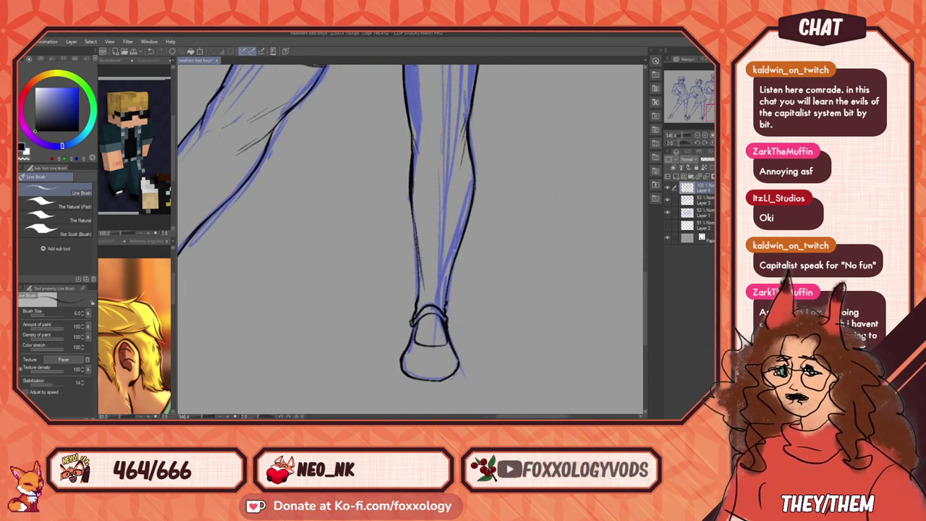
pyautogui.moveTo(445, 301); pyautogui.dragTo(493, 316)
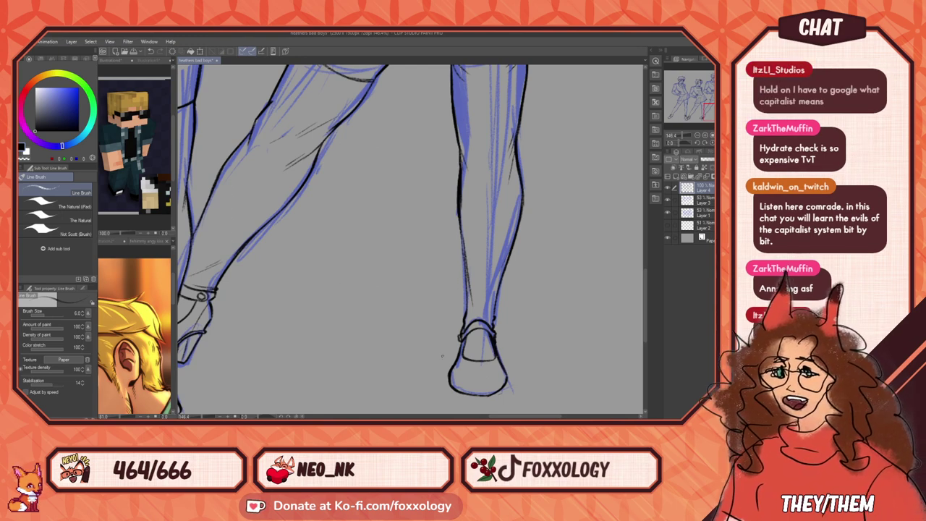
pyautogui.moveTo(505, 367); pyautogui.dragTo(436, 297)
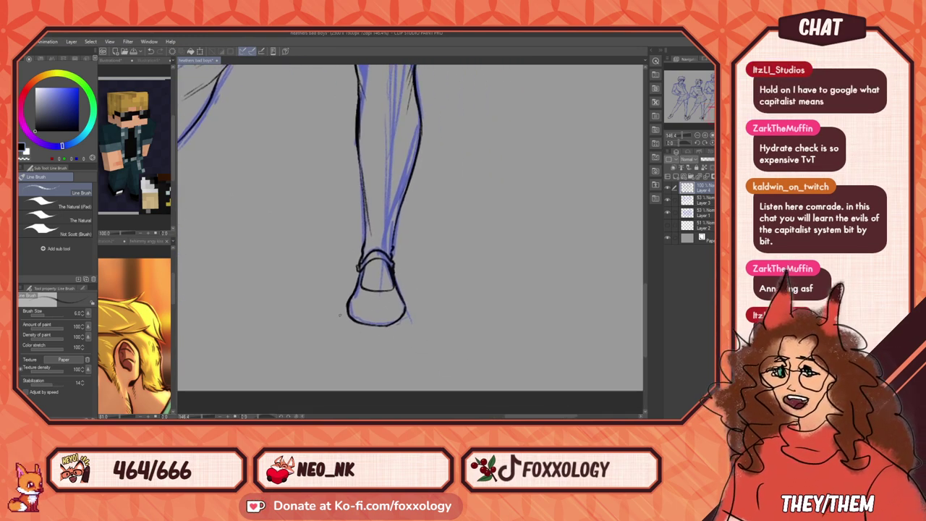
pyautogui.moveTo(347, 317); pyautogui.dragTo(354, 324)
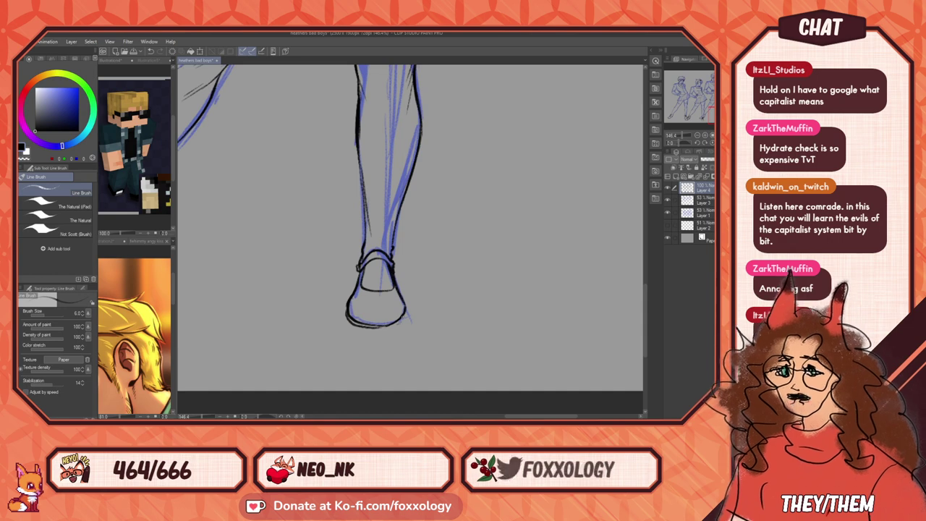
pyautogui.moveTo(403, 309)
pyautogui.mouseDown()
pyautogui.moveTo(405, 319)
pyautogui.moveTo(380, 327)
pyautogui.mouseUp()
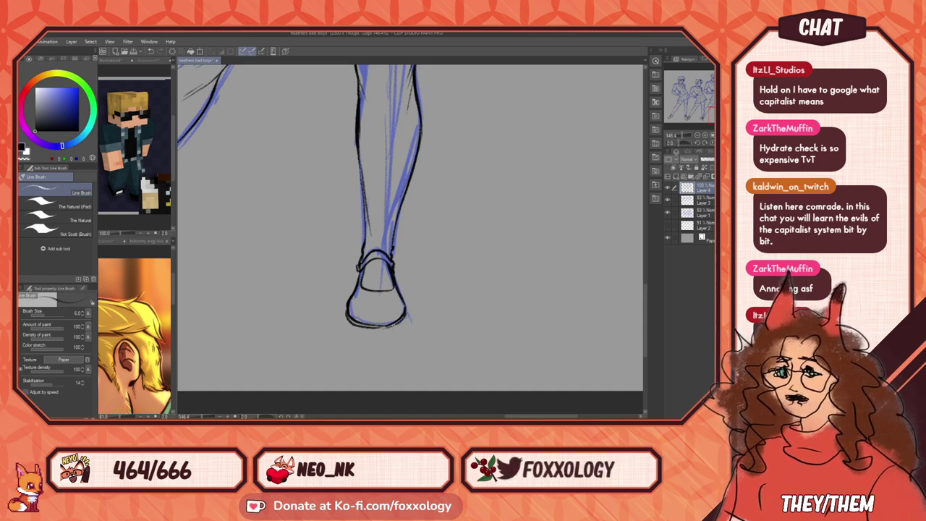
# Step: Thicken the third figure's thigh outlines between the skirt hem and the stocking tops
pyautogui.scroll(10, 434, 333)
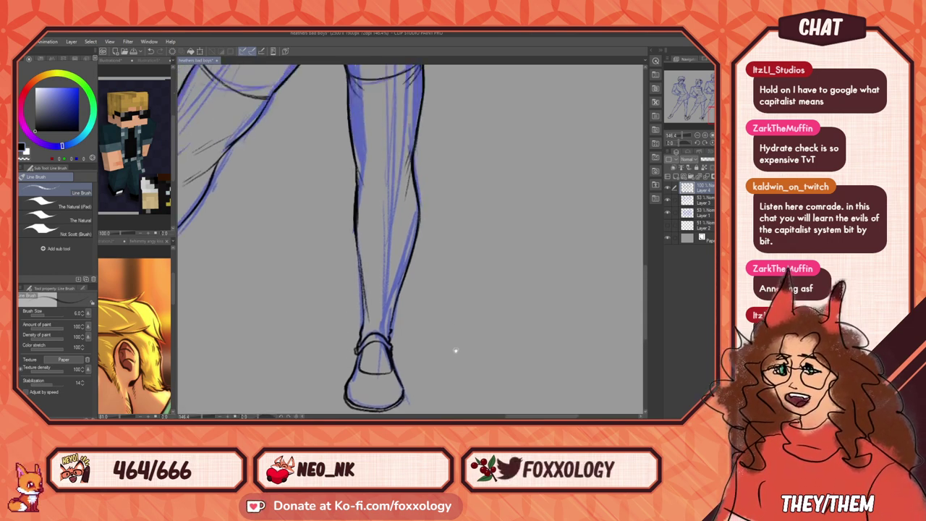
pyautogui.scroll(4, 525, 327)
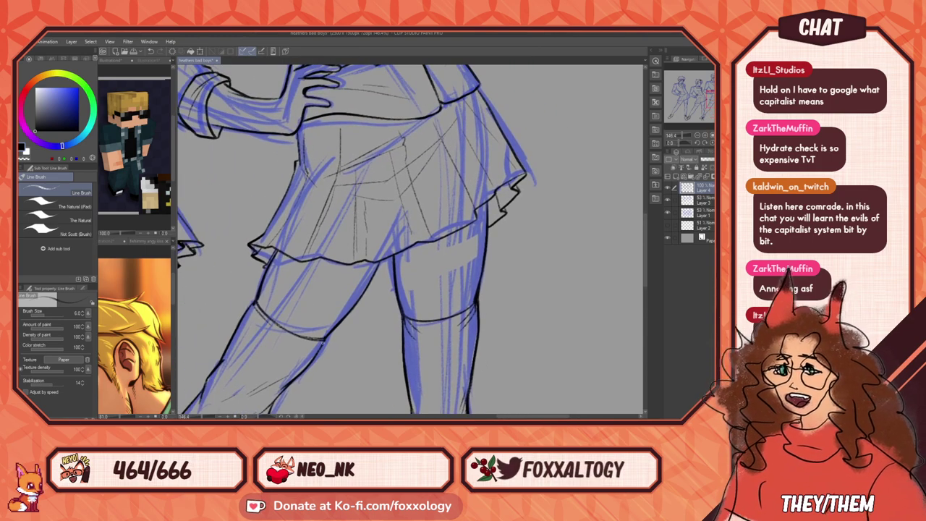
pyautogui.moveTo(356, 332)
pyautogui.mouseDown()
pyautogui.moveTo(404, 340)
pyautogui.moveTo(316, 341)
pyautogui.moveTo(405, 339)
pyautogui.mouseUp()
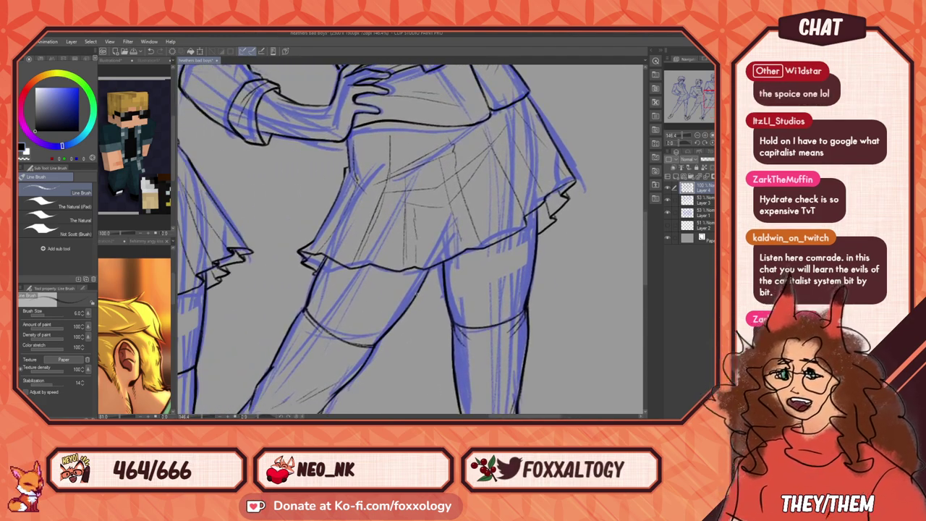
pyautogui.moveTo(306, 301); pyautogui.dragTo(311, 319)
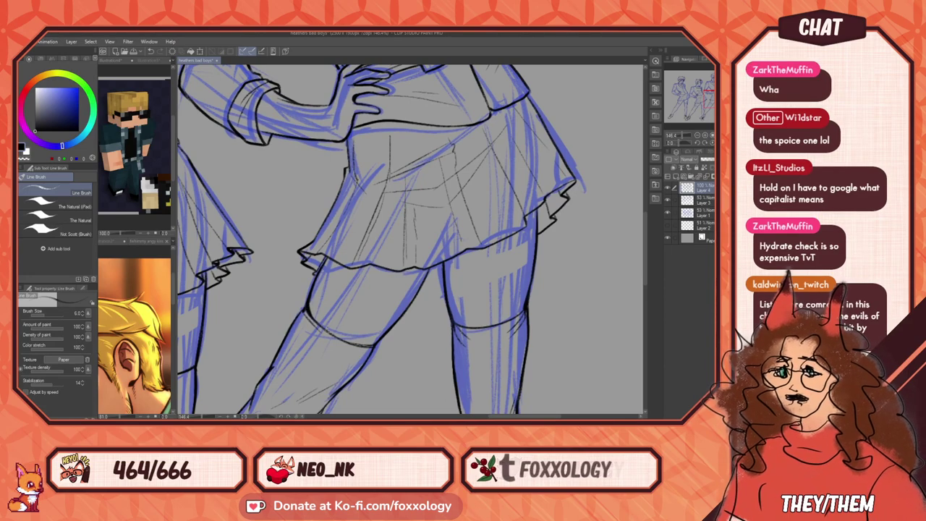
pyautogui.moveTo(491, 333)
pyautogui.mouseDown()
pyautogui.moveTo(414, 333)
pyautogui.moveTo(591, 310)
pyautogui.moveTo(578, 302)
pyautogui.moveTo(511, 301)
pyautogui.mouseUp()
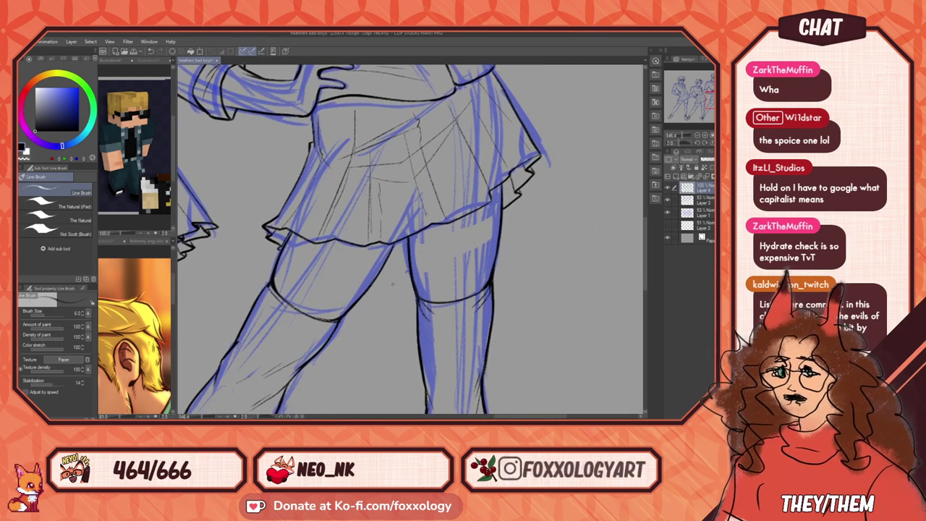
# Step: Hide the blue sketch layers, Layer 3 and Layer 1, beneath the line art
pyautogui.moveTo(557, 224)
pyautogui.mouseDown()
pyautogui.moveTo(492, 325)
pyautogui.moveTo(449, 361)
pyautogui.moveTo(463, 339)
pyautogui.mouseUp()
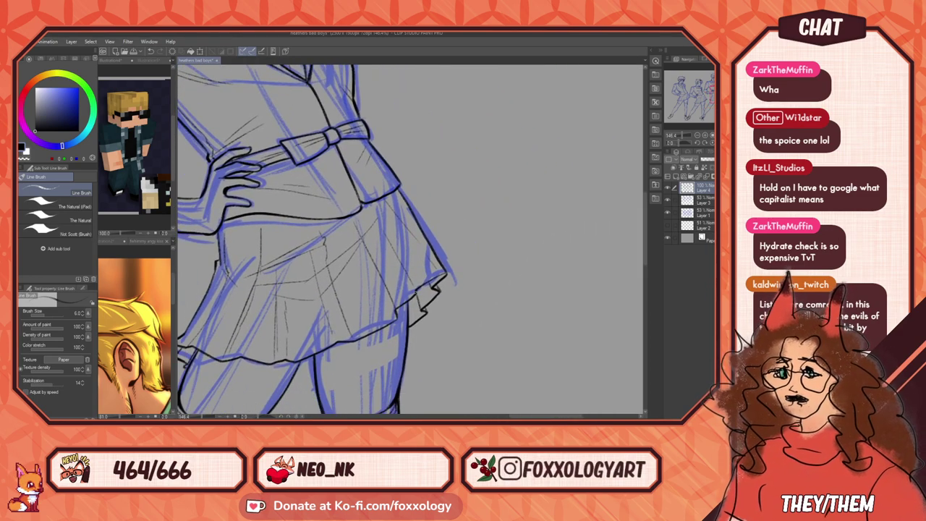
pyautogui.moveTo(420, 291)
pyautogui.mouseDown()
pyautogui.moveTo(506, 318)
pyautogui.moveTo(591, 305)
pyautogui.mouseUp()
pyautogui.hotkey('ctrl', '0')
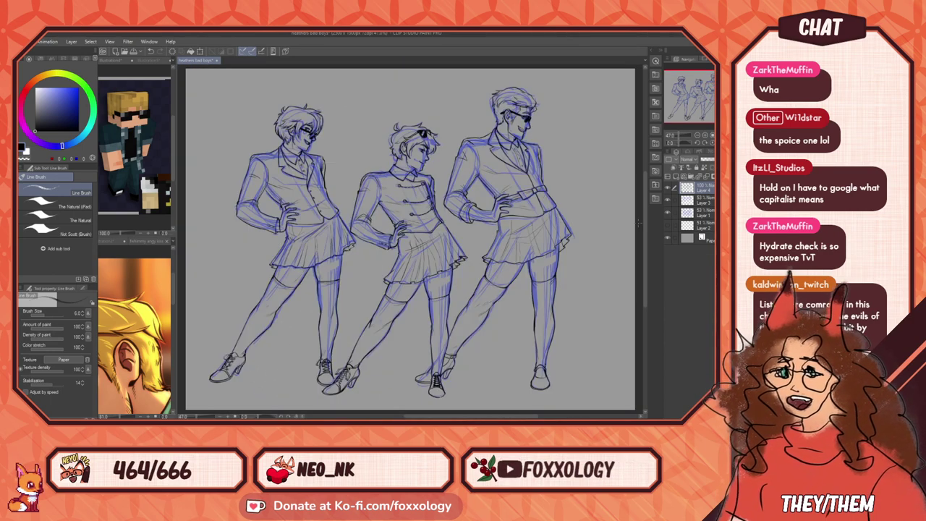
pyautogui.click(669, 212)
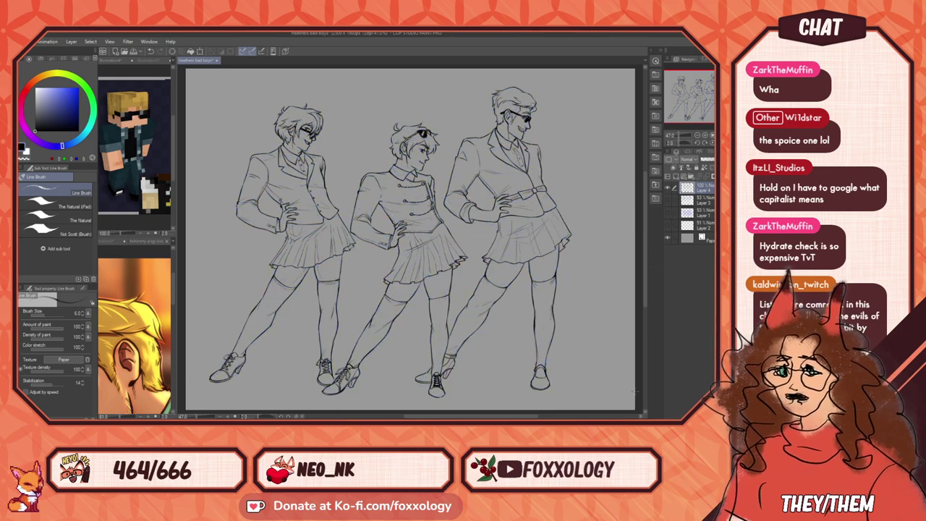
# Step: Examine the line art of all three figures up close without the sketch, checking the jackets, skirts and legs
pyautogui.scroll(2, 608, 379)
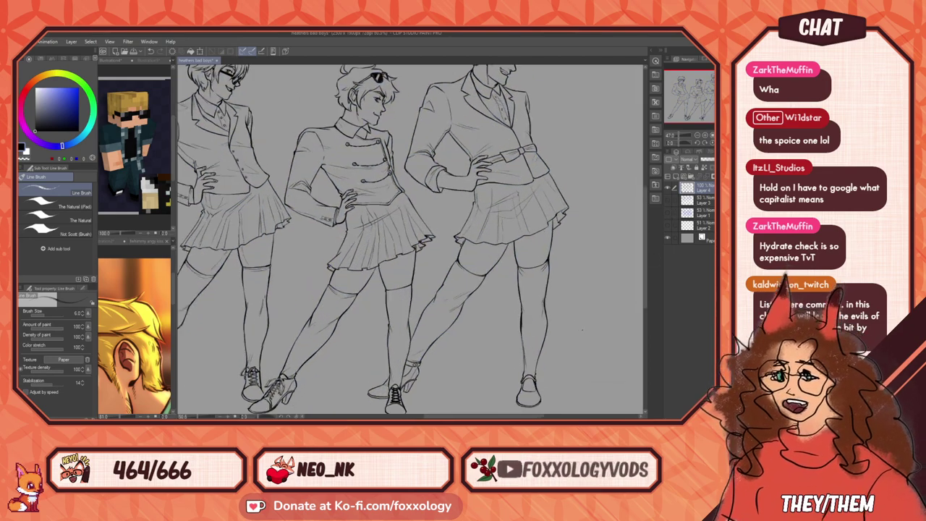
pyautogui.scroll(-1, 523, 374)
pyautogui.scroll(1, 310, 291)
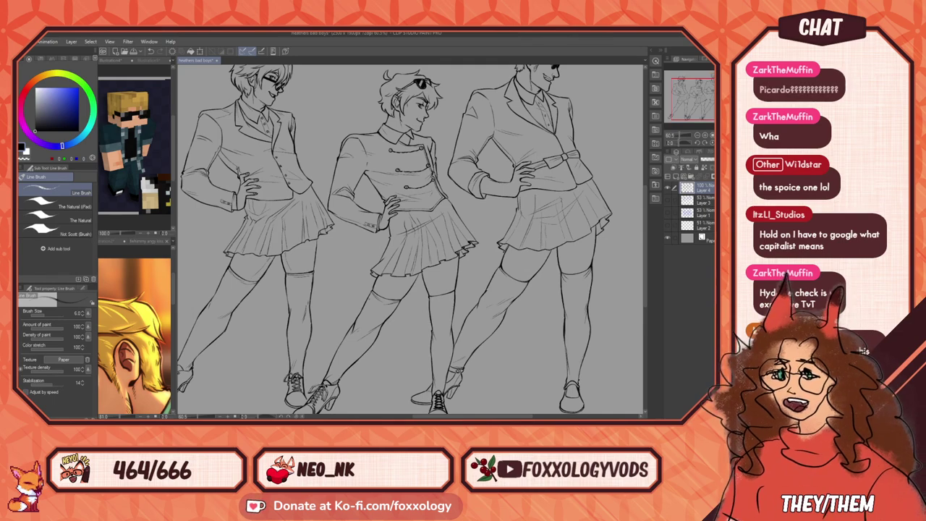
pyautogui.scroll(1, 342, 290)
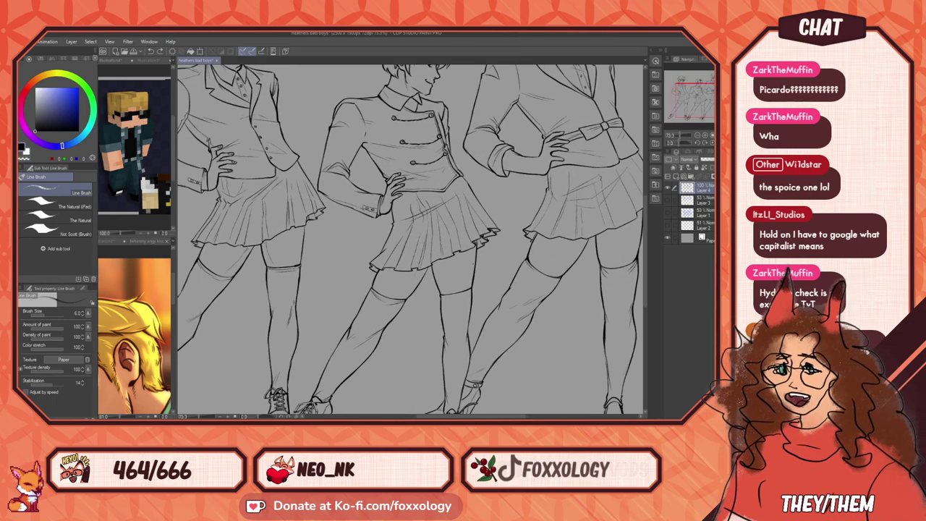
pyautogui.hotkey('ctrl', 'z')
pyautogui.moveTo(514, 231); pyautogui.dragTo(412, 275)
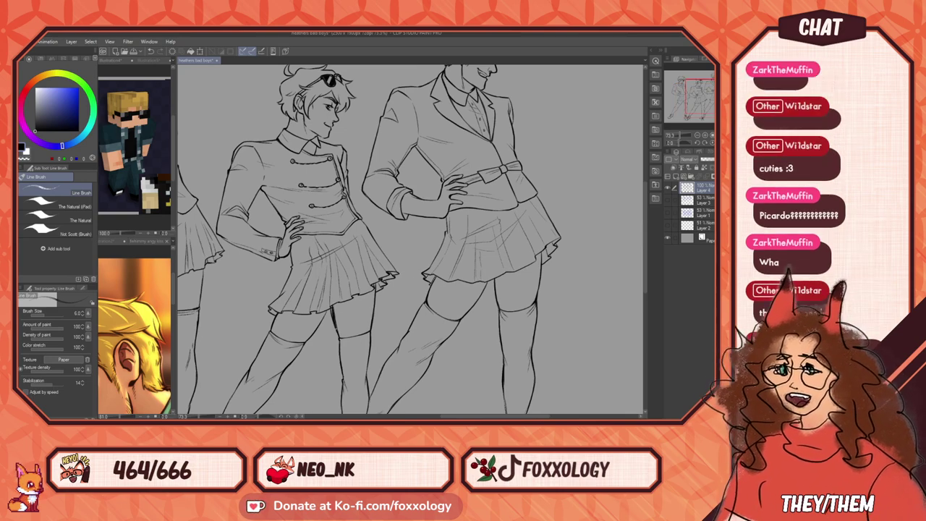
pyautogui.moveTo(392, 329); pyautogui.dragTo(468, 303)
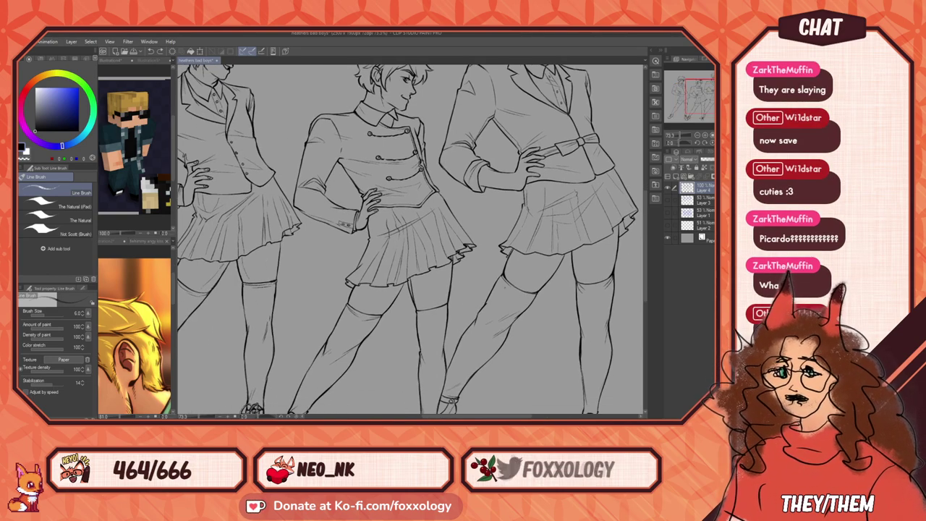
# Step: Thicken the middle figure's straight inner thigh line where it meets the skirt hem
pyautogui.click(706, 136)
pyautogui.click(705, 136)
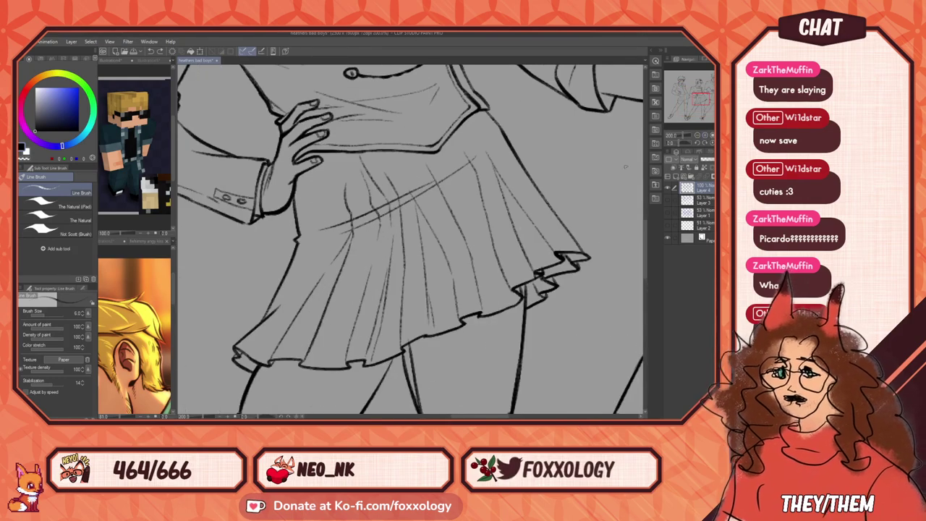
pyautogui.moveTo(466, 245); pyautogui.dragTo(415, 138)
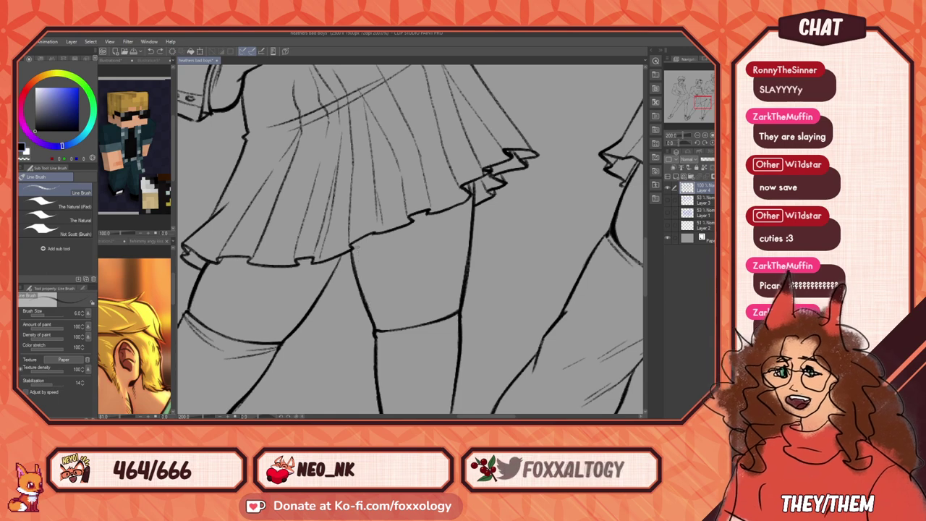
pyautogui.moveTo(357, 261)
pyautogui.mouseDown()
pyautogui.moveTo(373, 327)
pyautogui.moveTo(354, 242)
pyautogui.mouseUp()
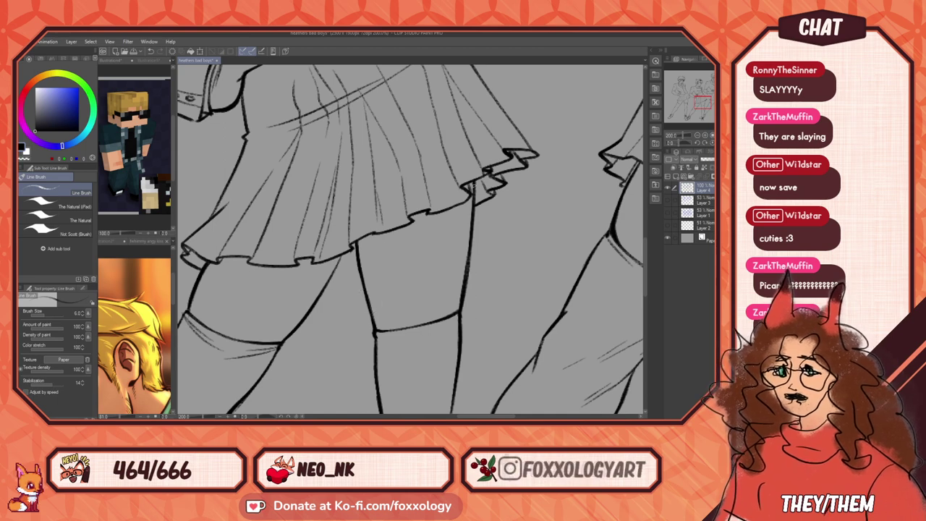
# Step: Ink a second line under the middle figure's skirt hem above the straight leg and fill the gap as a solid black band
pyautogui.moveTo(422, 298); pyautogui.dragTo(445, 347)
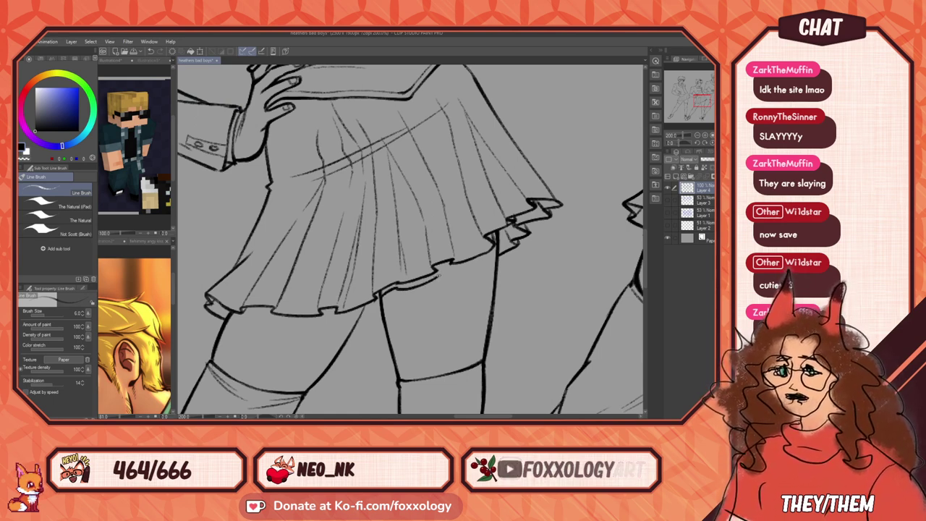
pyautogui.moveTo(440, 269)
pyautogui.mouseDown()
pyautogui.moveTo(458, 273)
pyautogui.moveTo(497, 255)
pyautogui.mouseUp()
pyautogui.moveTo(435, 288); pyautogui.dragTo(483, 306)
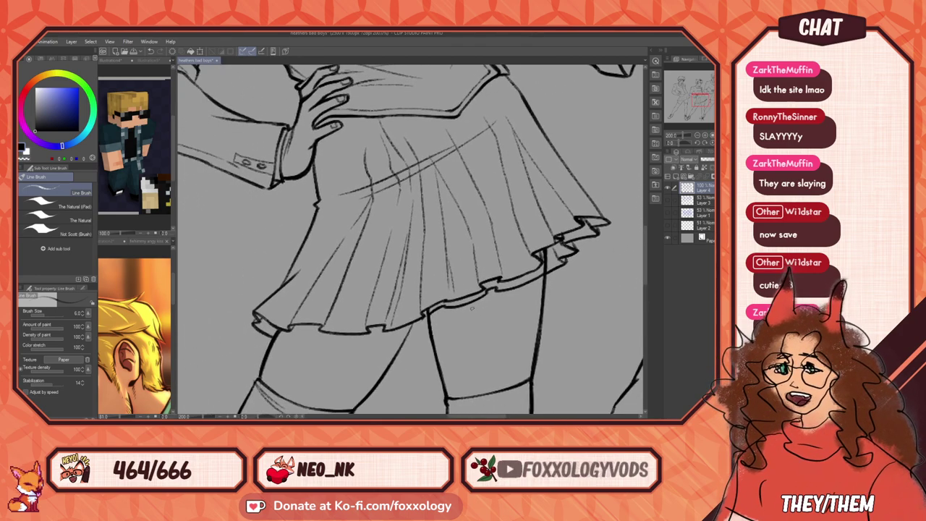
pyautogui.moveTo(429, 311); pyautogui.dragTo(486, 291)
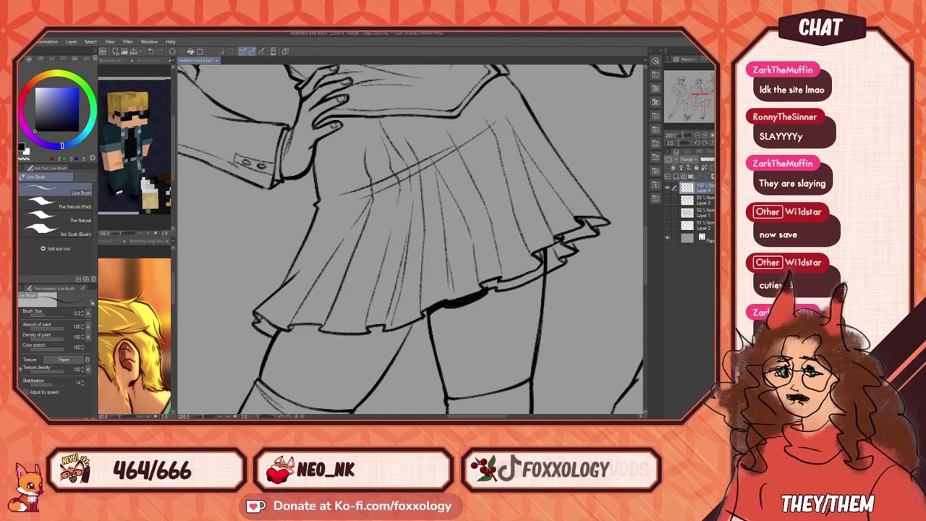
pyautogui.moveTo(479, 288)
pyautogui.mouseDown()
pyautogui.moveTo(501, 278)
pyautogui.moveTo(476, 274)
pyautogui.mouseUp()
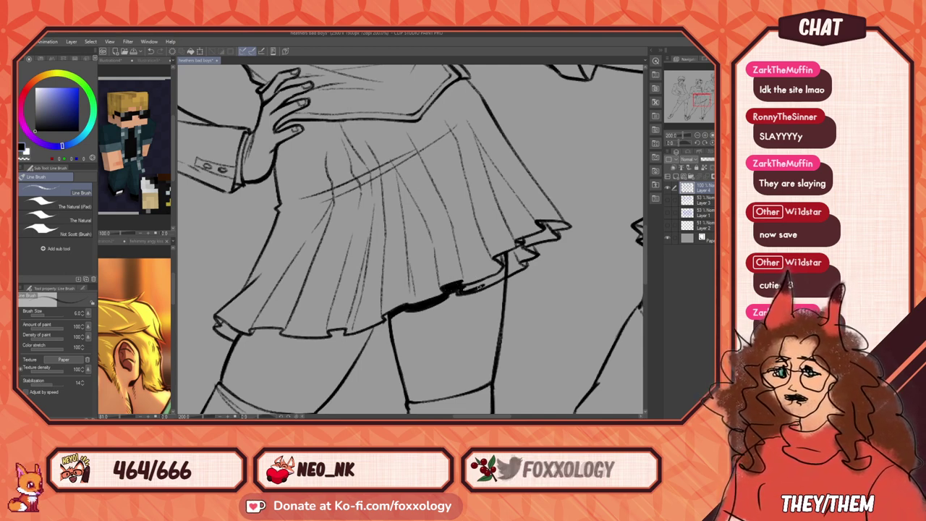
pyautogui.moveTo(458, 289); pyautogui.dragTo(499, 279)
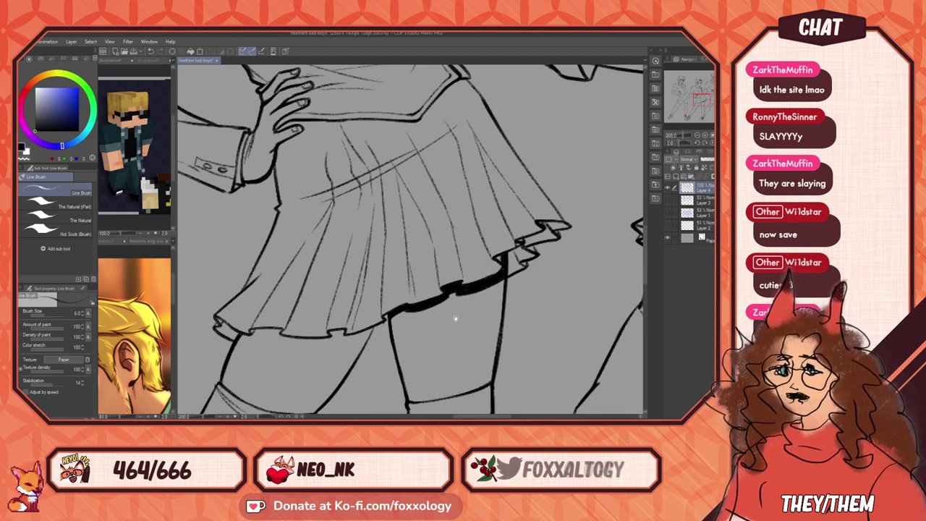
# Step: Continue the solid black band beneath the middle figure's skirt hem across the bent leg's thigh
pyautogui.moveTo(421, 309); pyautogui.dragTo(576, 300)
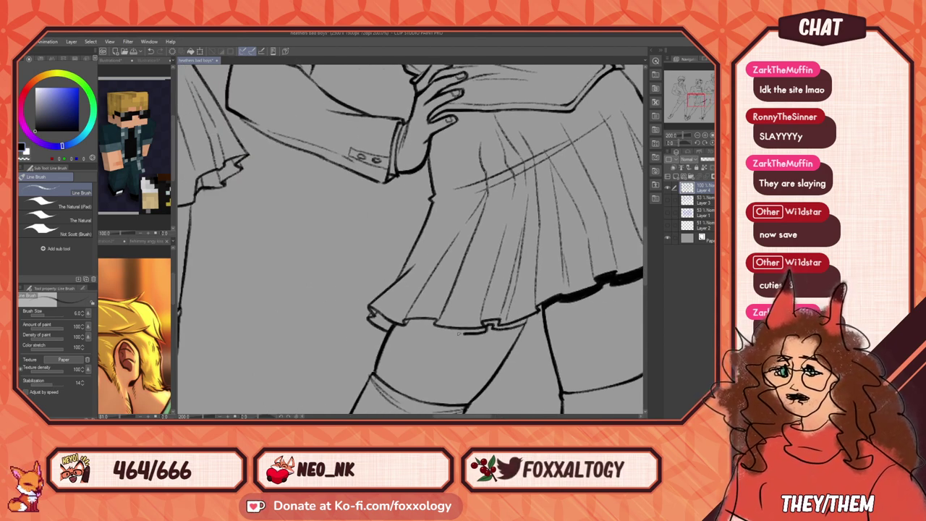
pyautogui.moveTo(457, 333)
pyautogui.mouseDown()
pyautogui.moveTo(392, 328)
pyautogui.moveTo(439, 316)
pyautogui.mouseUp()
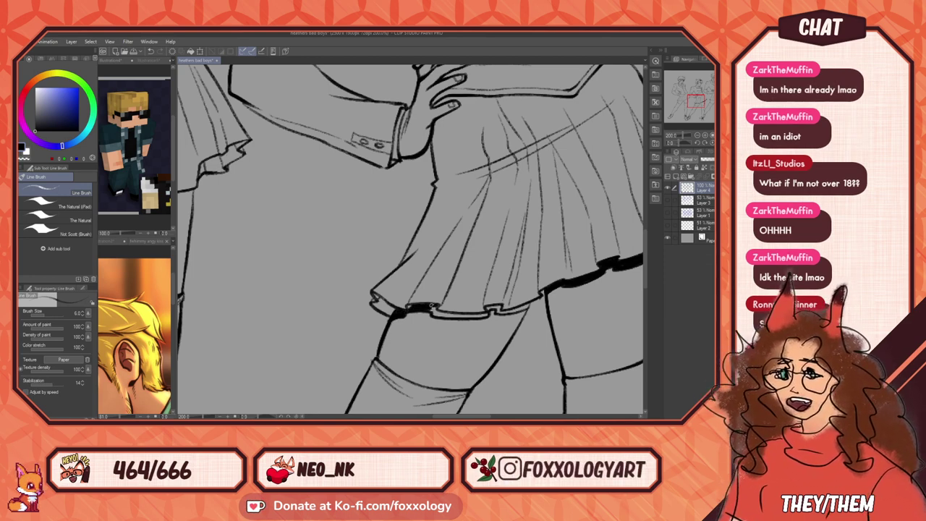
pyautogui.moveTo(433, 306)
pyautogui.mouseDown()
pyautogui.moveTo(437, 315)
pyautogui.moveTo(527, 306)
pyautogui.moveTo(514, 309)
pyautogui.mouseUp()
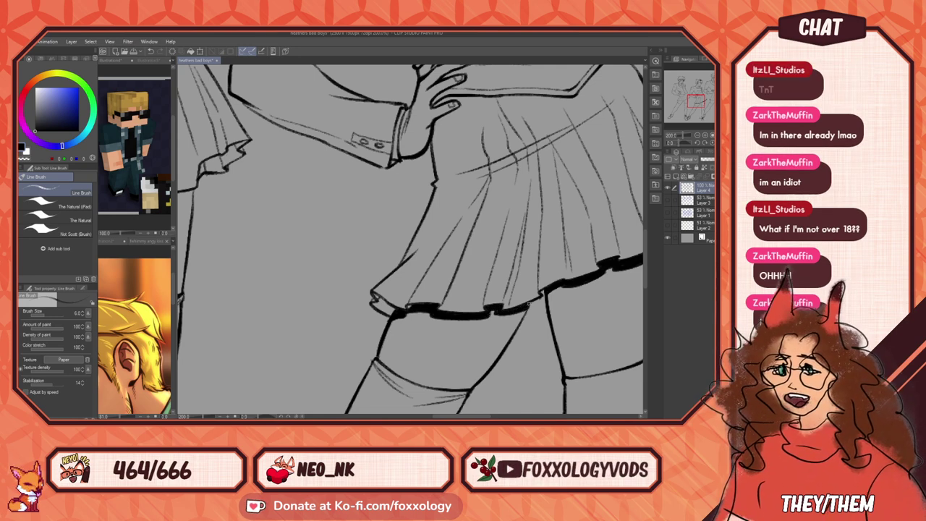
pyautogui.moveTo(572, 302)
pyautogui.mouseDown()
pyautogui.moveTo(384, 366)
pyautogui.moveTo(491, 401)
pyautogui.moveTo(486, 354)
pyautogui.mouseUp()
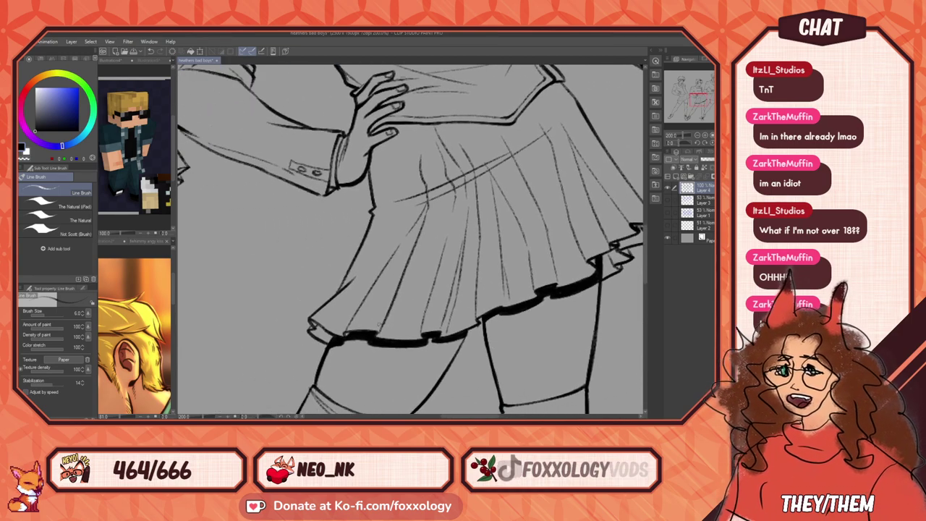
# Step: Ink a second hem line under the third figure's skirt above both thighs and fill the gaps with solid black
pyautogui.scroll(-3, 338, 338)
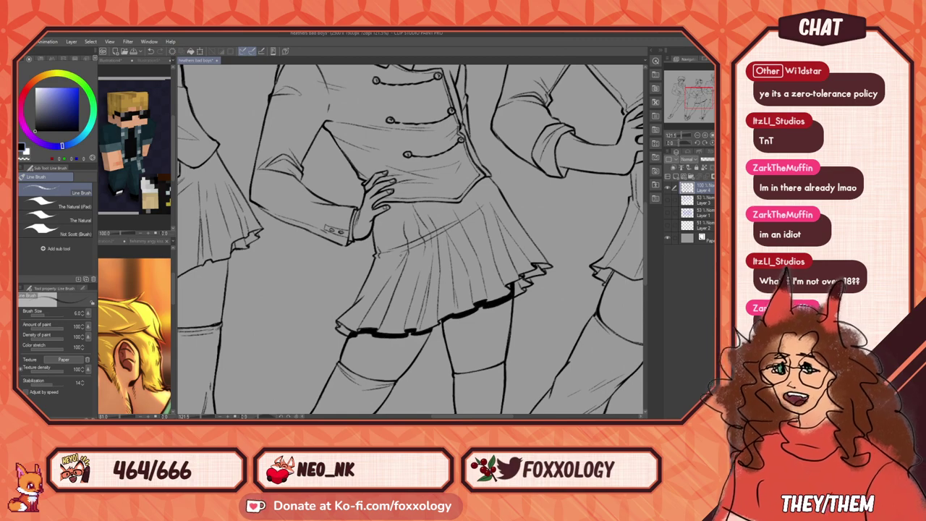
pyautogui.scroll(-2, 398, 253)
pyautogui.scroll(-1, 399, 253)
pyautogui.moveTo(393, 259); pyautogui.dragTo(306, 273)
pyautogui.scroll(3, 467, 304)
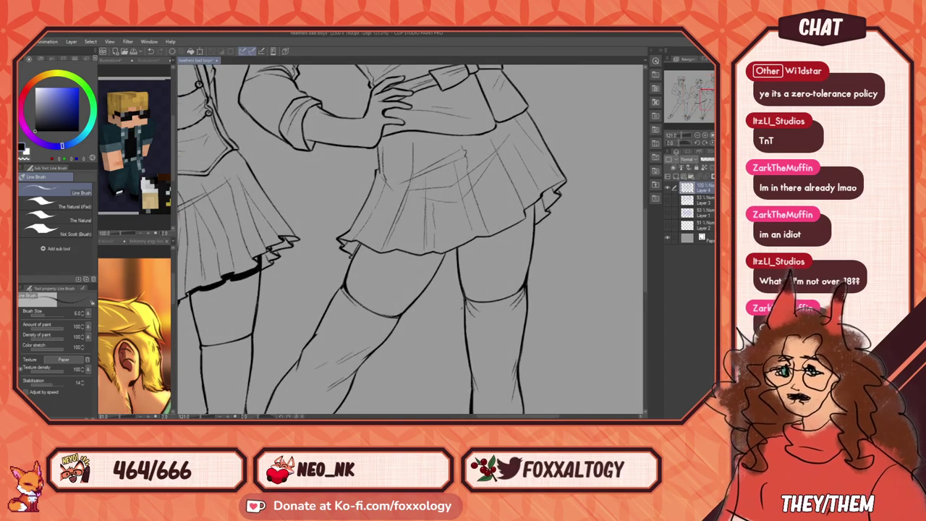
pyautogui.moveTo(406, 281); pyautogui.dragTo(413, 288)
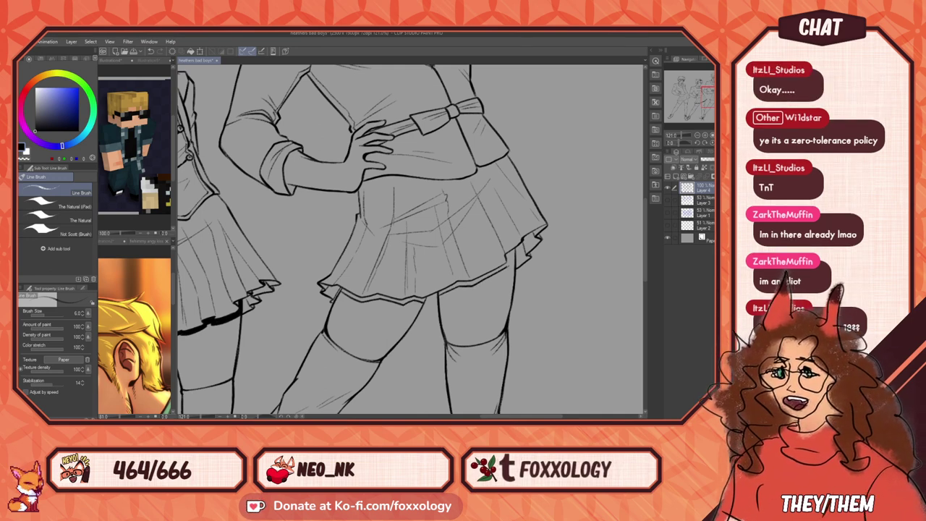
pyautogui.moveTo(526, 262)
pyautogui.mouseDown()
pyautogui.moveTo(450, 325)
pyautogui.moveTo(512, 304)
pyautogui.mouseUp()
pyautogui.press('g')
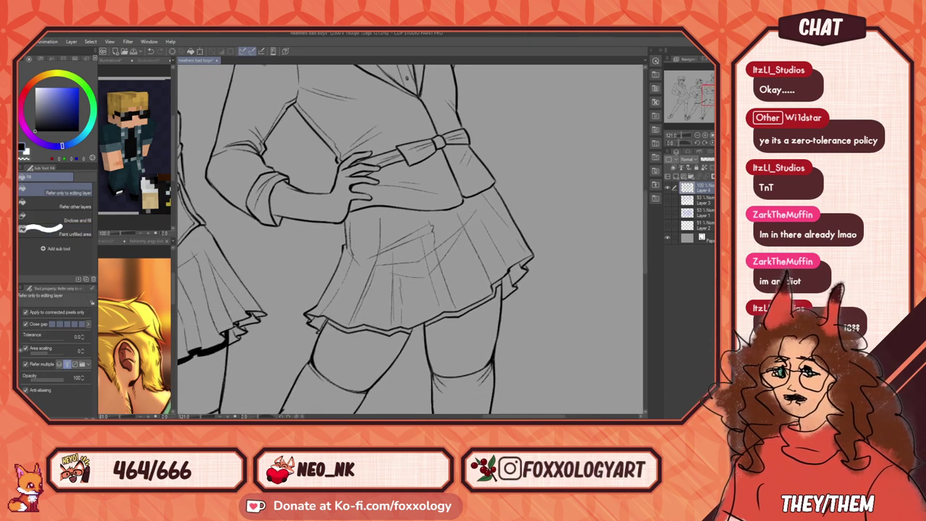
pyautogui.click(397, 327)
pyautogui.click(453, 313)
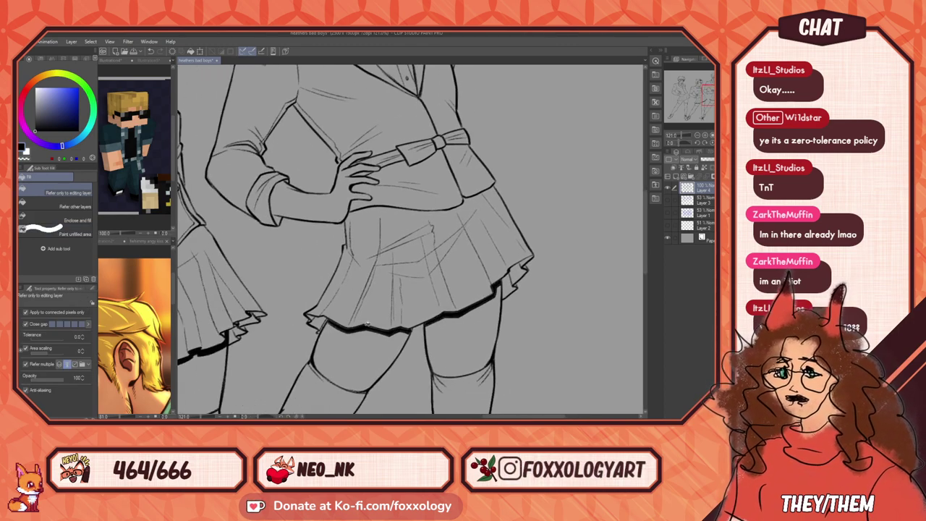
# Step: Ink a second hem line under the first figure's skirt above both thighs and fill the gaps with solid black
pyautogui.moveTo(270, 335); pyautogui.dragTo(312, 319)
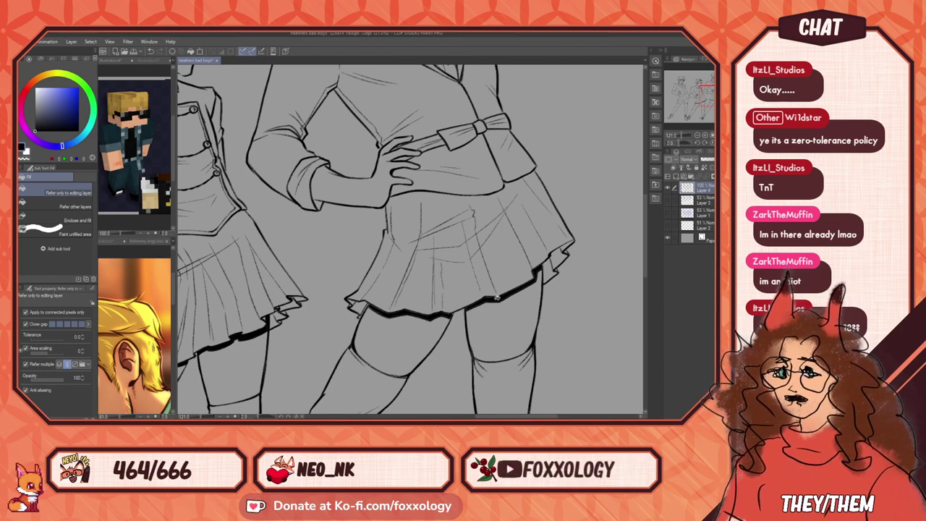
pyautogui.moveTo(374, 341); pyautogui.dragTo(617, 307)
pyautogui.moveTo(428, 301); pyautogui.dragTo(615, 323)
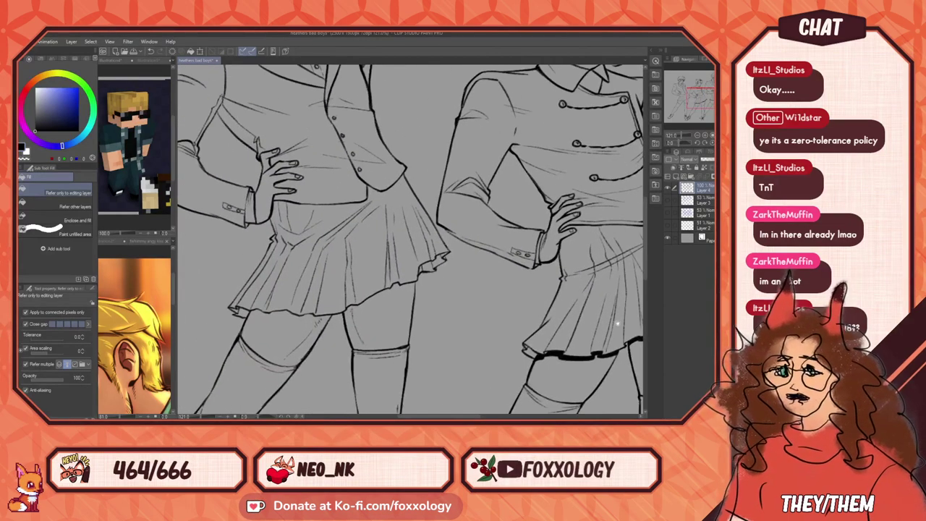
pyautogui.press('b')
pyautogui.moveTo(286, 275); pyautogui.dragTo(359, 280)
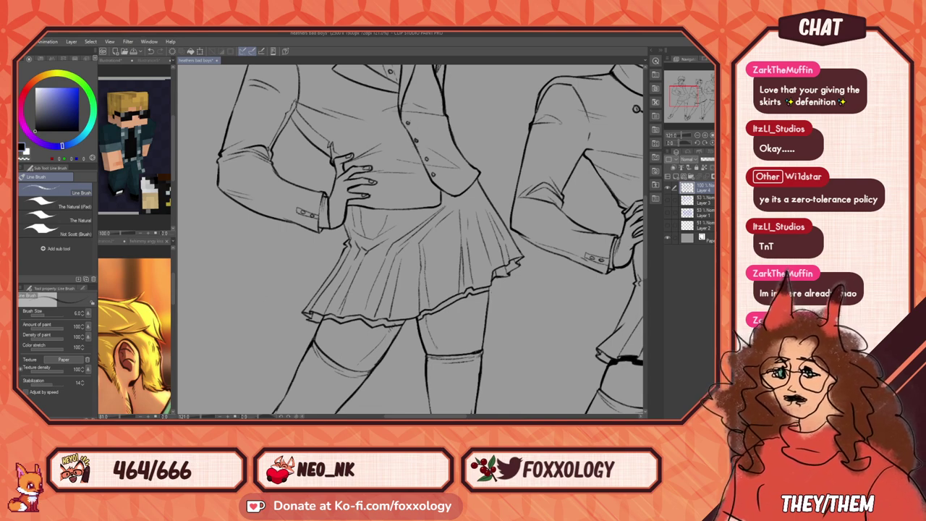
pyautogui.press('g')
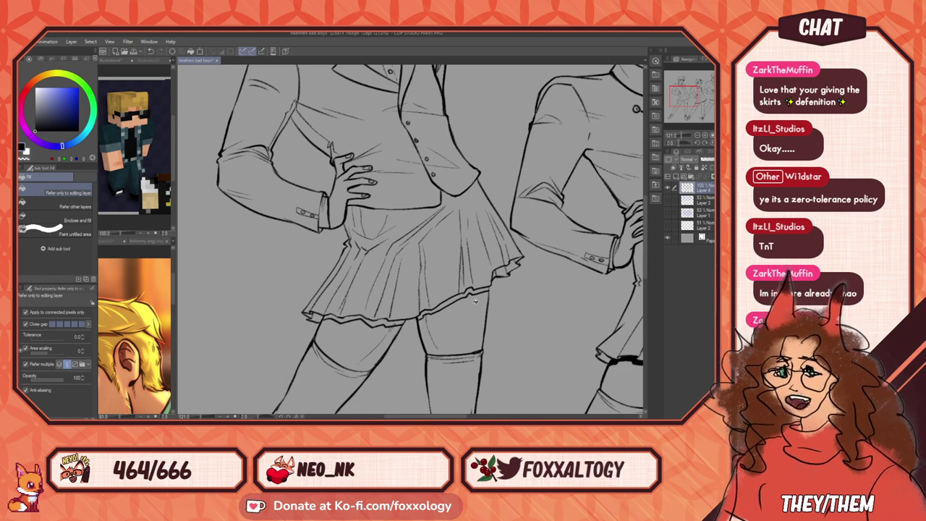
pyautogui.click(351, 316)
pyautogui.click(427, 311)
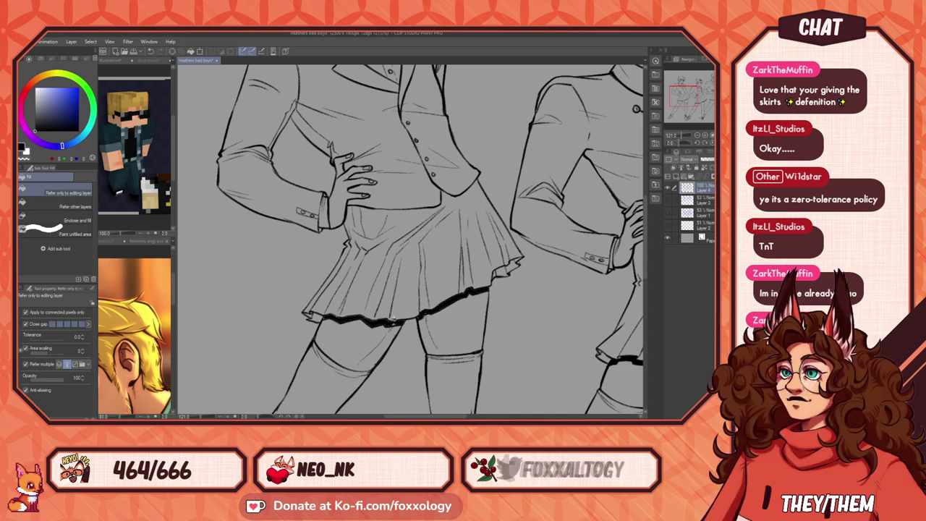
# Step: Examine the heads, collars and jackets of all three figures, comparing their line art without the sketch
pyautogui.press('p')
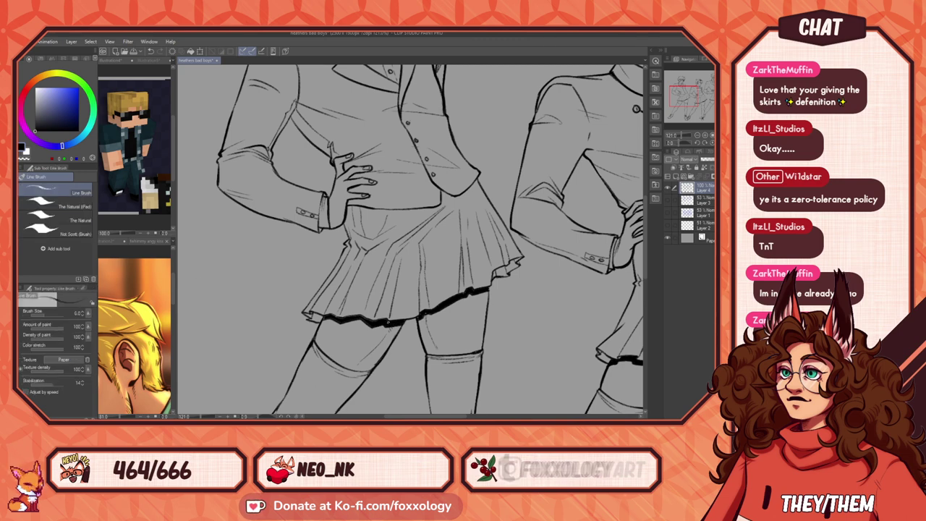
pyautogui.moveTo(556, 254); pyautogui.dragTo(465, 326)
pyautogui.moveTo(394, 216); pyautogui.dragTo(464, 328)
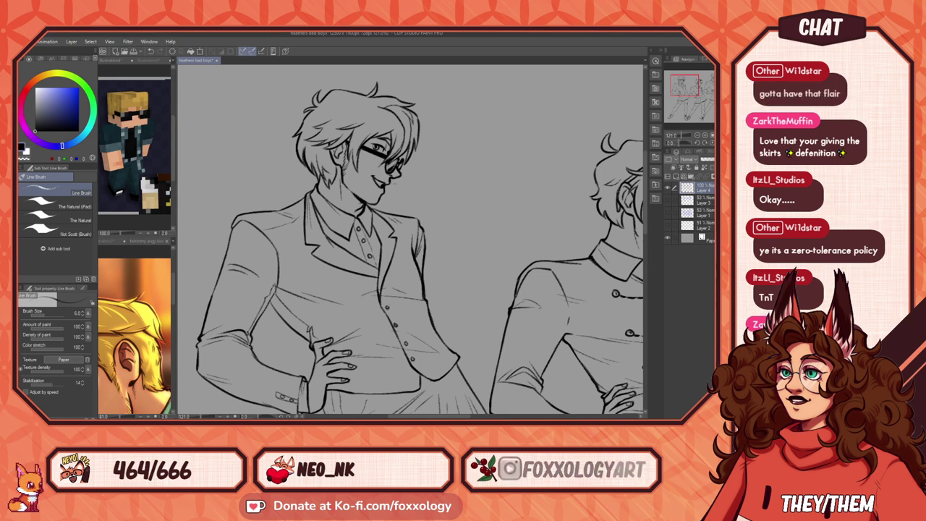
pyautogui.moveTo(450, 239); pyautogui.dragTo(463, 300)
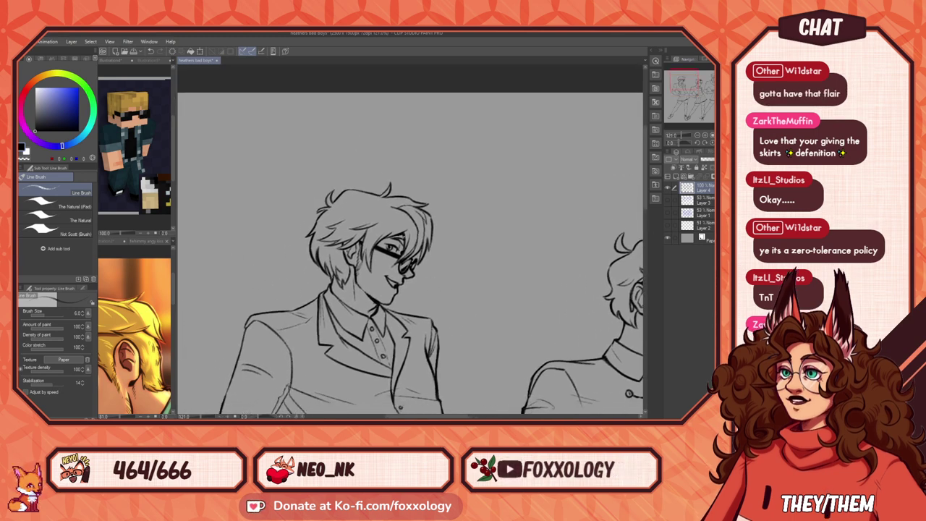
pyautogui.moveTo(517, 262); pyautogui.dragTo(370, 178)
pyautogui.moveTo(600, 251); pyautogui.dragTo(432, 274)
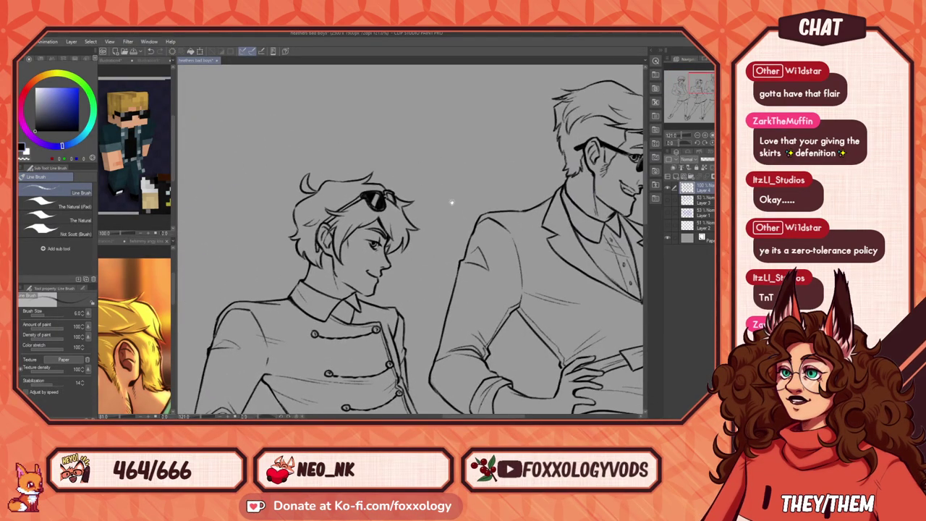
pyautogui.moveTo(452, 203); pyautogui.dragTo(521, 199)
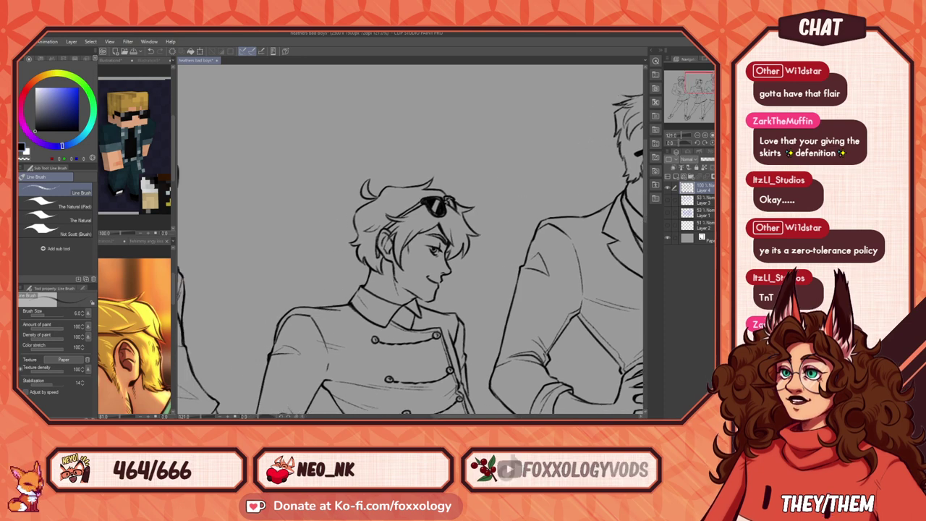
pyautogui.moveTo(541, 315); pyautogui.dragTo(451, 262)
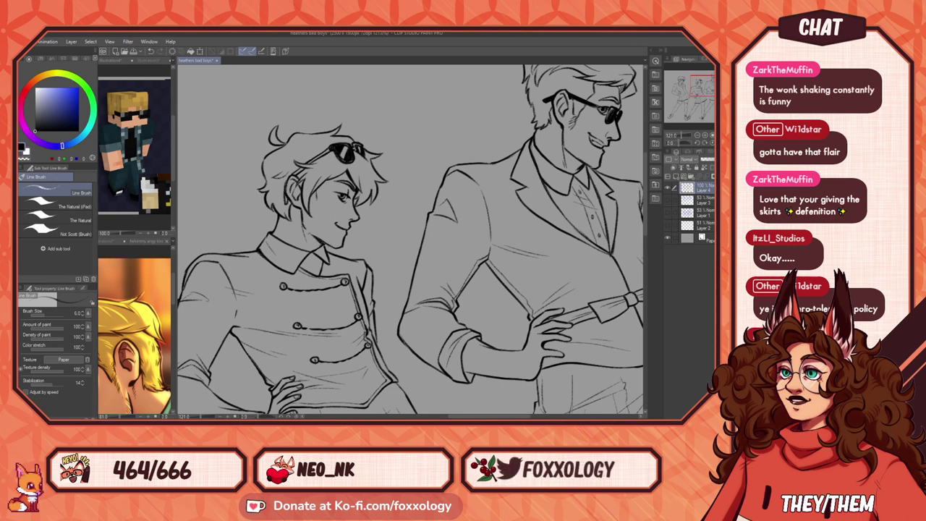
pyautogui.moveTo(447, 274); pyautogui.dragTo(466, 321)
pyautogui.moveTo(583, 302); pyautogui.dragTo(334, 323)
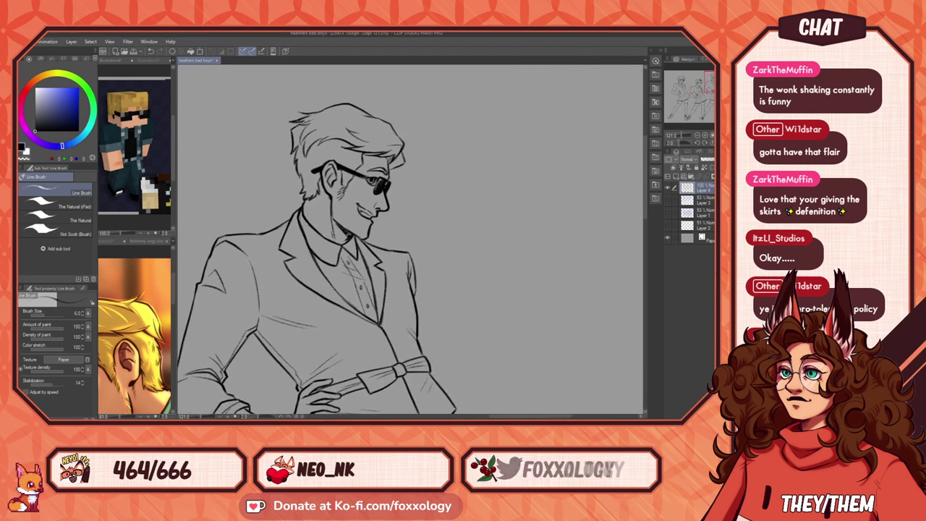
pyautogui.moveTo(431, 211)
pyautogui.mouseDown()
pyautogui.moveTo(451, 283)
pyautogui.moveTo(435, 293)
pyautogui.mouseUp()
pyautogui.moveTo(282, 374); pyautogui.dragTo(500, 297)
pyautogui.moveTo(409, 349); pyautogui.dragTo(587, 254)
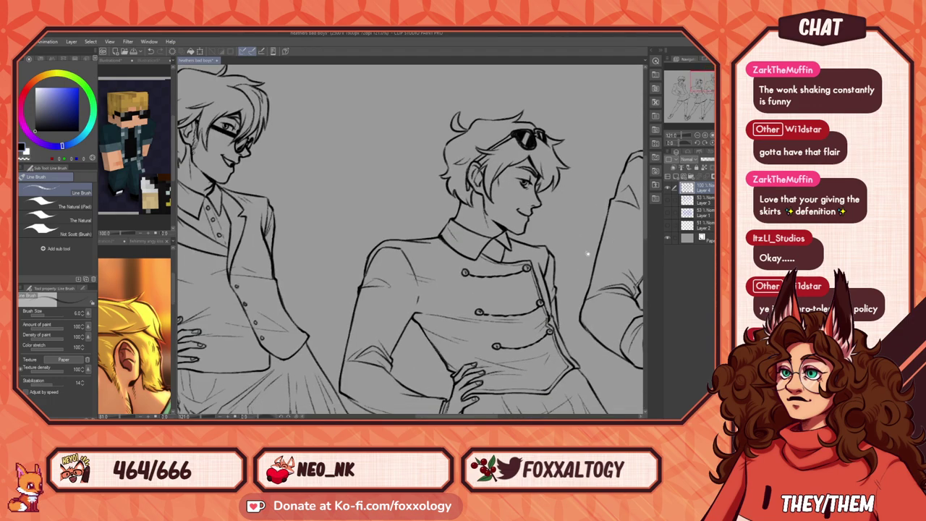
pyautogui.moveTo(479, 286); pyautogui.dragTo(593, 357)
pyautogui.moveTo(474, 349); pyautogui.dragTo(435, 310)
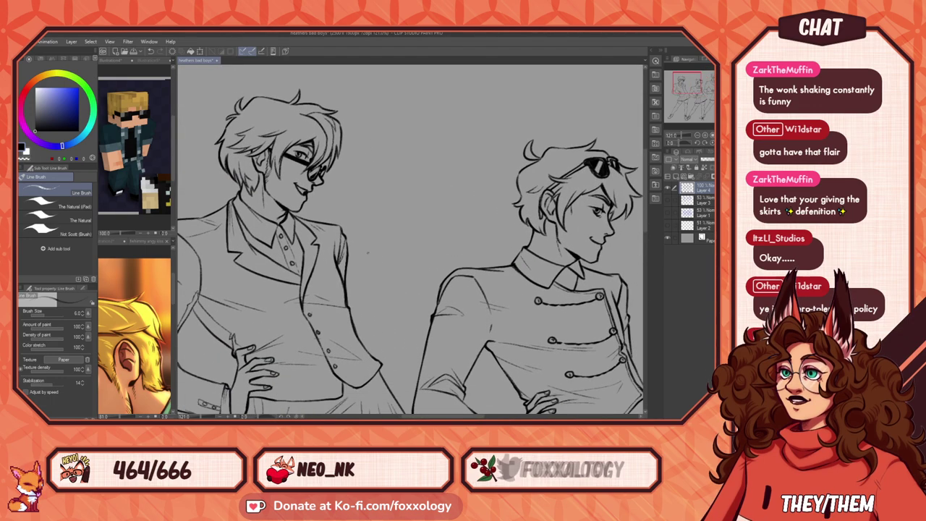
pyautogui.moveTo(420, 278); pyautogui.dragTo(604, 306)
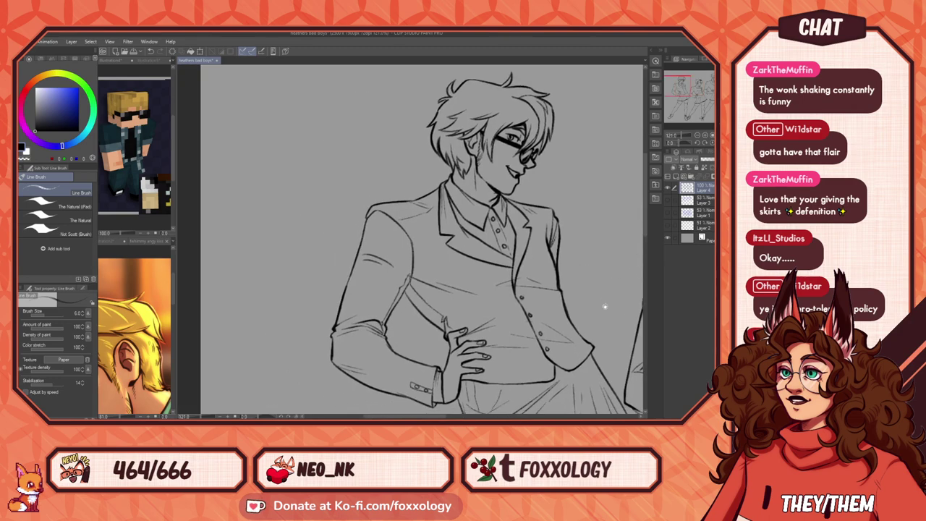
pyautogui.moveTo(593, 344); pyautogui.dragTo(410, 285)
pyautogui.moveTo(521, 325); pyautogui.dragTo(476, 333)
pyautogui.moveTo(350, 335)
pyautogui.mouseDown()
pyautogui.moveTo(376, 315)
pyautogui.moveTo(286, 359)
pyautogui.mouseUp()
pyautogui.moveTo(406, 346)
pyautogui.mouseDown()
pyautogui.moveTo(424, 335)
pyautogui.moveTo(368, 341)
pyautogui.mouseUp()
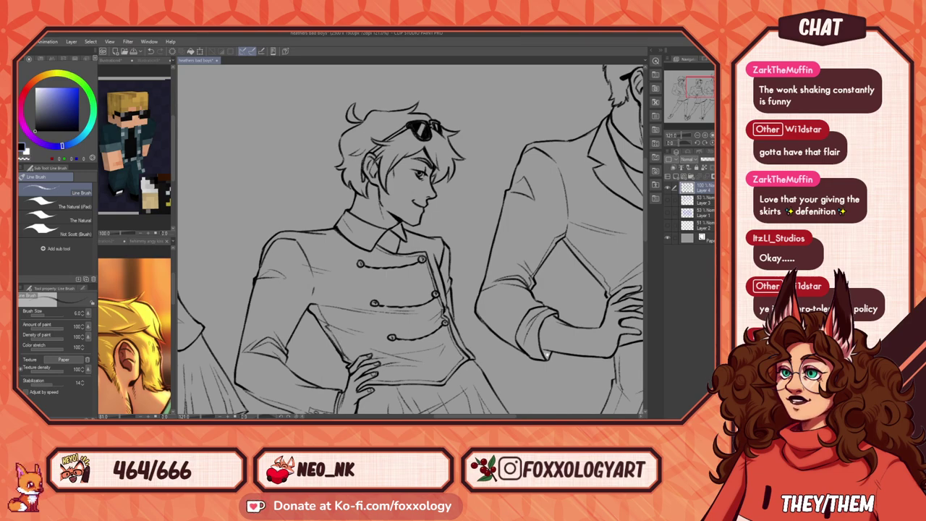
pyautogui.moveTo(547, 354); pyautogui.dragTo(468, 367)
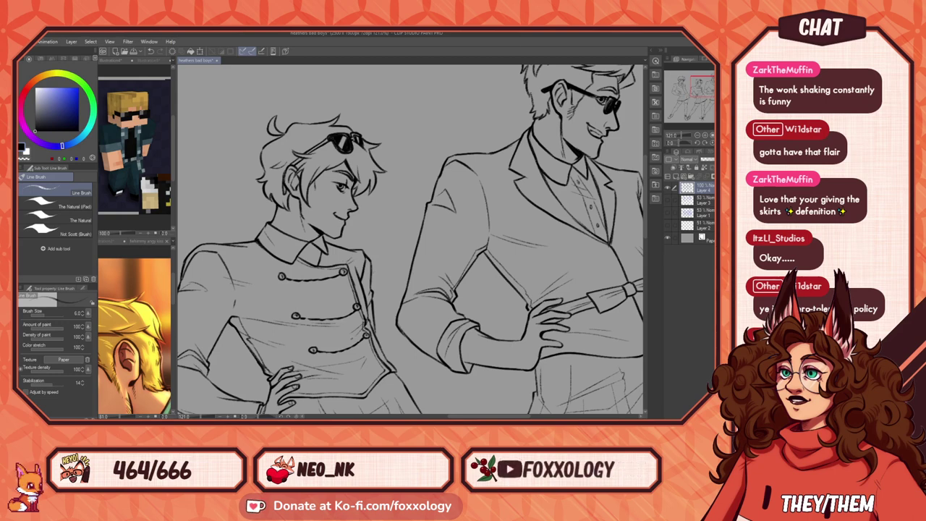
pyautogui.moveTo(552, 342); pyautogui.dragTo(419, 385)
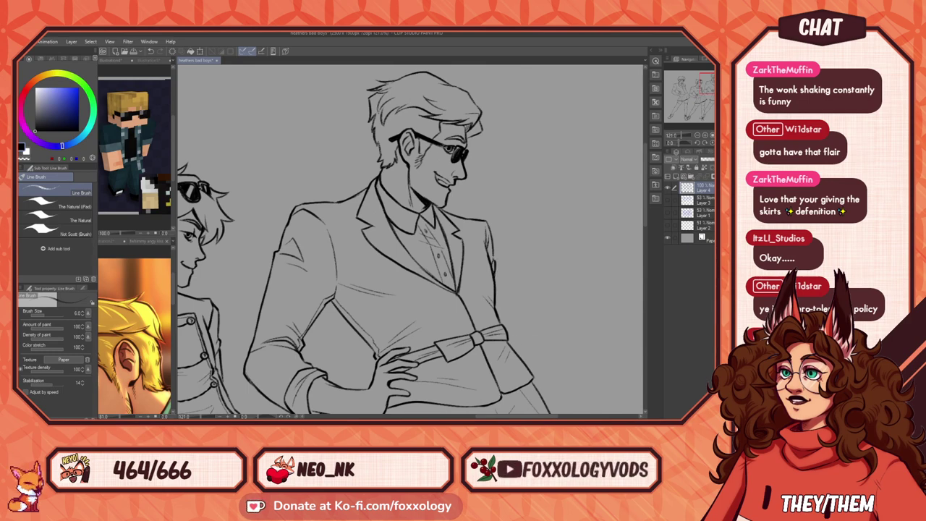
# Step: Ink small round buttons down the front of the third figure's jacket, above and below the bow belt
pyautogui.moveTo(473, 348); pyautogui.dragTo(493, 161)
pyautogui.moveTo(525, 292); pyautogui.dragTo(485, 374)
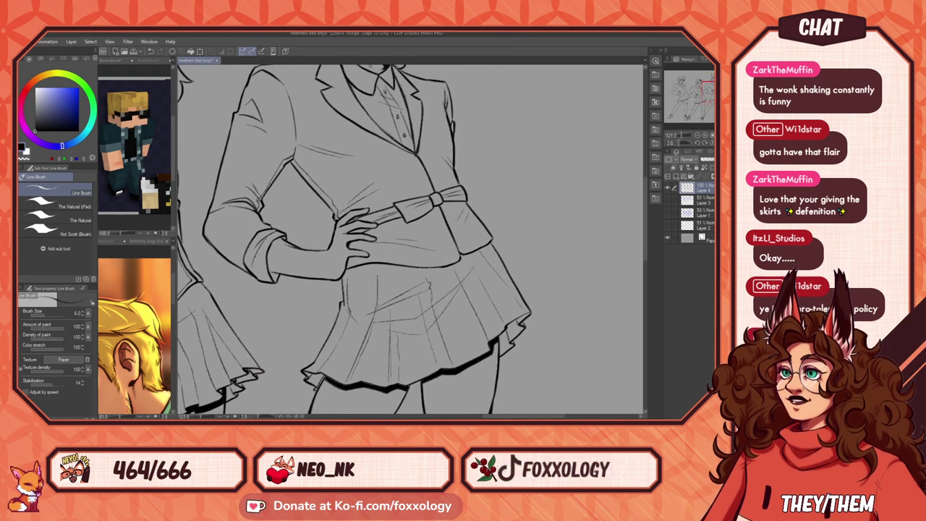
pyautogui.moveTo(482, 297); pyautogui.dragTo(424, 391)
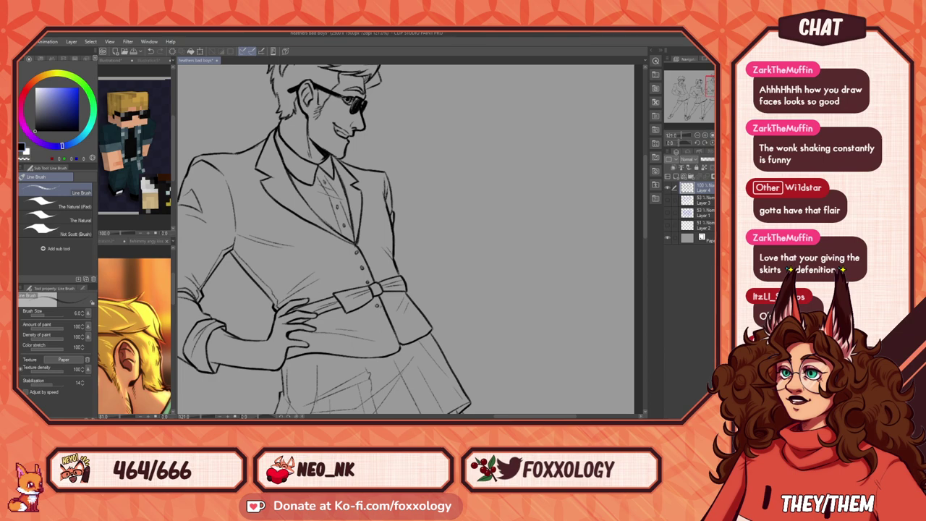
pyautogui.moveTo(388, 333); pyautogui.dragTo(543, 324)
pyautogui.moveTo(176, 349); pyautogui.dragTo(175, 367)
pyautogui.moveTo(366, 323); pyautogui.dragTo(475, 285)
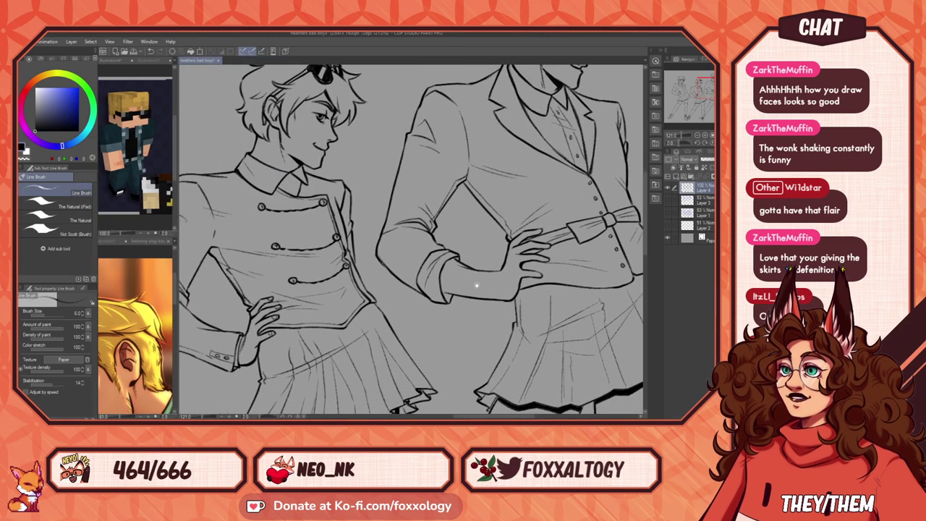
# Step: Compare the jacket fastenings, sleeves and skirts of the middle figure with those of the two neighbouring figures
pyautogui.moveTo(465, 330); pyautogui.dragTo(312, 313)
pyautogui.moveTo(434, 303); pyautogui.dragTo(585, 347)
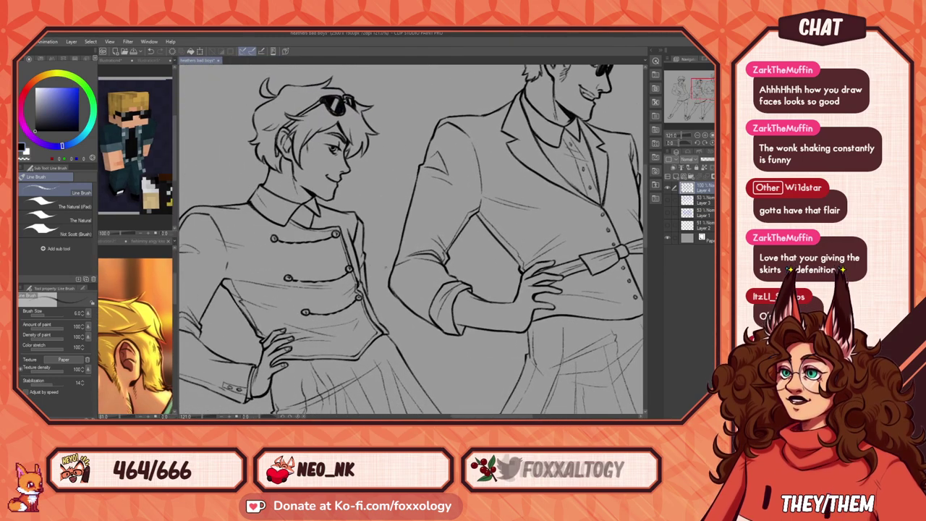
pyautogui.moveTo(364, 277); pyautogui.dragTo(442, 270)
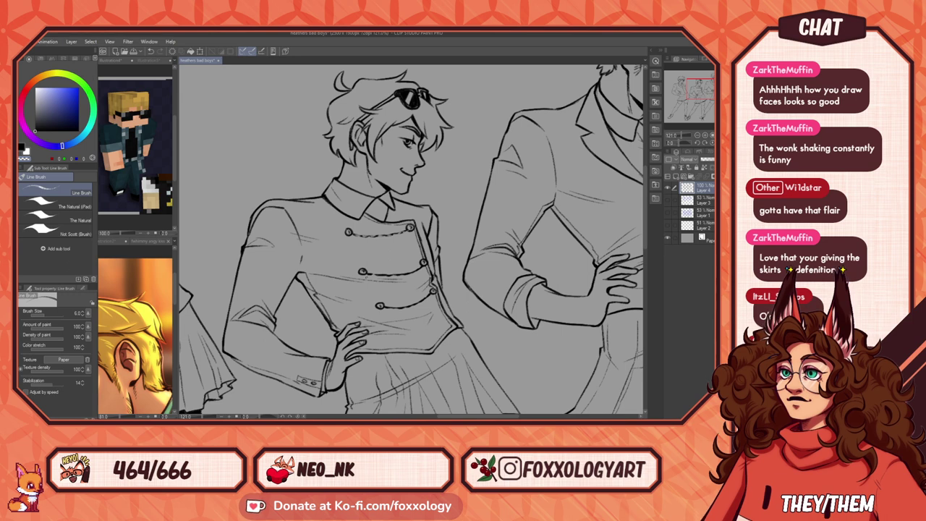
pyautogui.moveTo(356, 300); pyautogui.dragTo(348, 212)
pyautogui.moveTo(382, 280); pyautogui.dragTo(369, 270)
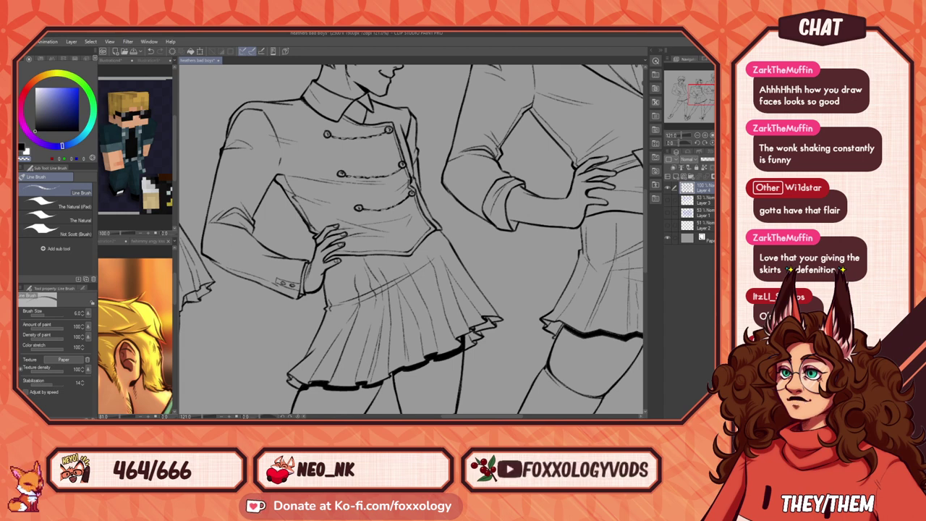
pyautogui.moveTo(462, 311); pyautogui.dragTo(538, 390)
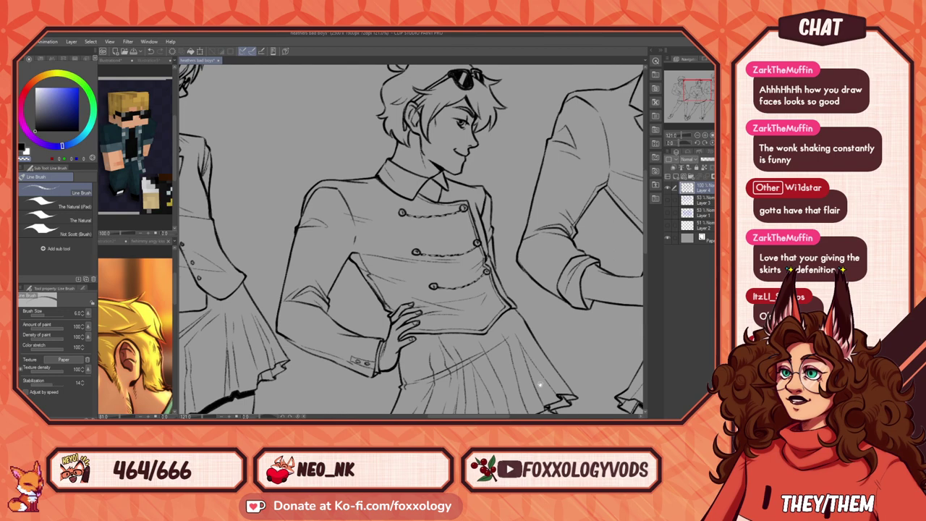
pyautogui.moveTo(508, 289); pyautogui.dragTo(292, 381)
pyautogui.moveTo(181, 337); pyautogui.dragTo(201, 289)
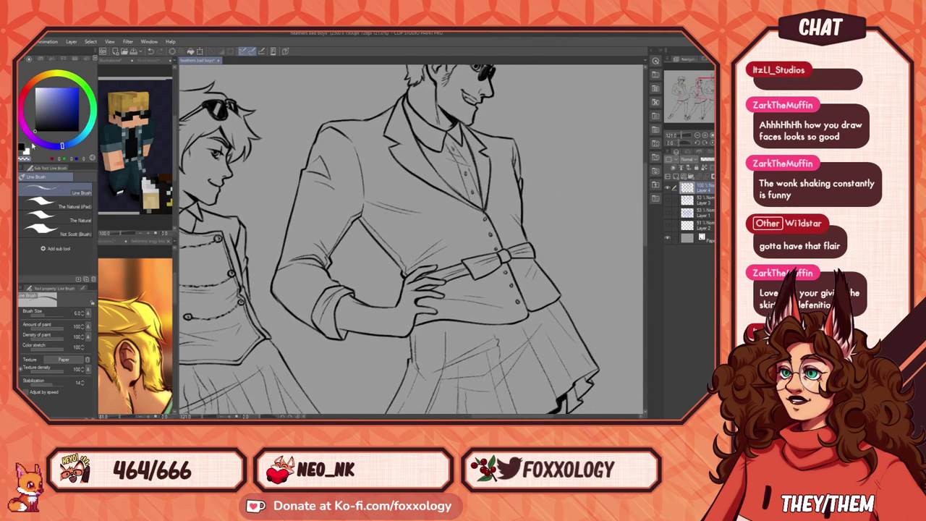
pyautogui.moveTo(434, 267); pyautogui.dragTo(480, 242)
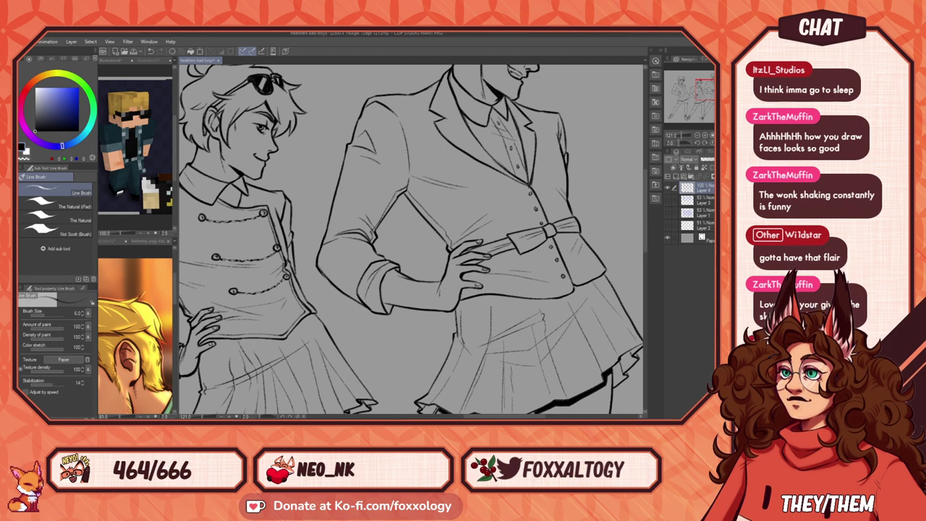
pyautogui.moveTo(473, 296); pyautogui.dragTo(631, 298)
pyautogui.moveTo(439, 338)
pyautogui.mouseDown()
pyautogui.moveTo(560, 211)
pyautogui.moveTo(570, 271)
pyautogui.moveTo(558, 295)
pyautogui.mouseUp()
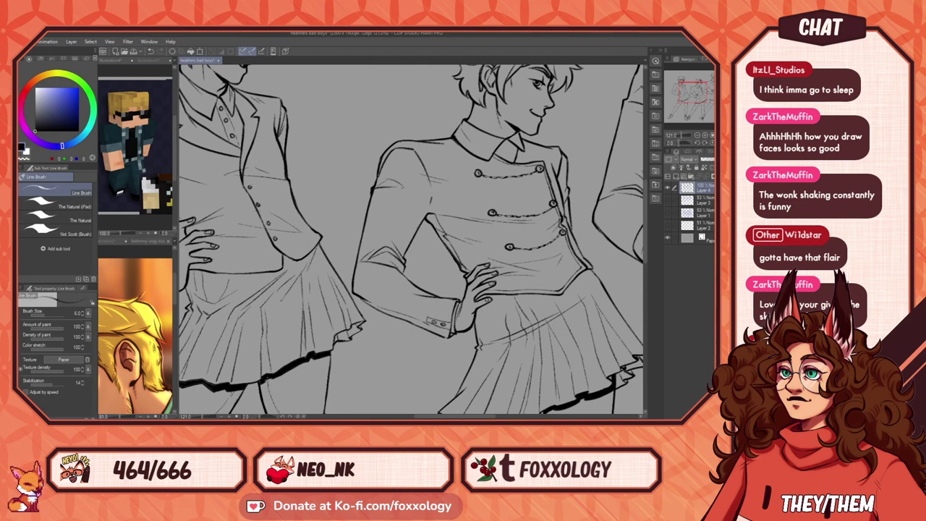
pyautogui.moveTo(617, 270)
pyautogui.mouseDown()
pyautogui.moveTo(400, 283)
pyautogui.moveTo(372, 330)
pyautogui.mouseUp()
pyautogui.moveTo(391, 290); pyautogui.dragTo(397, 299)
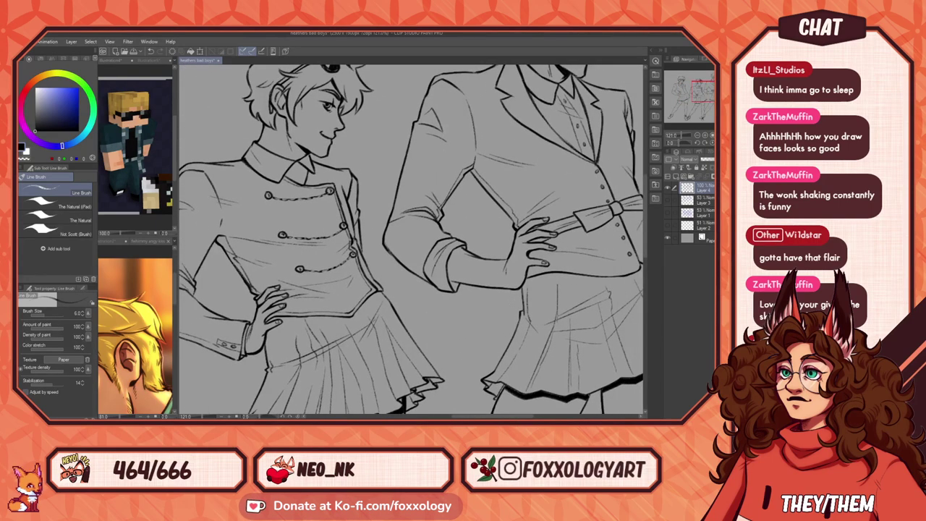
# Step: Examine the third figure's face and buttoned jacket against the first and middle figures' line art
pyautogui.moveTo(581, 191); pyautogui.dragTo(405, 294)
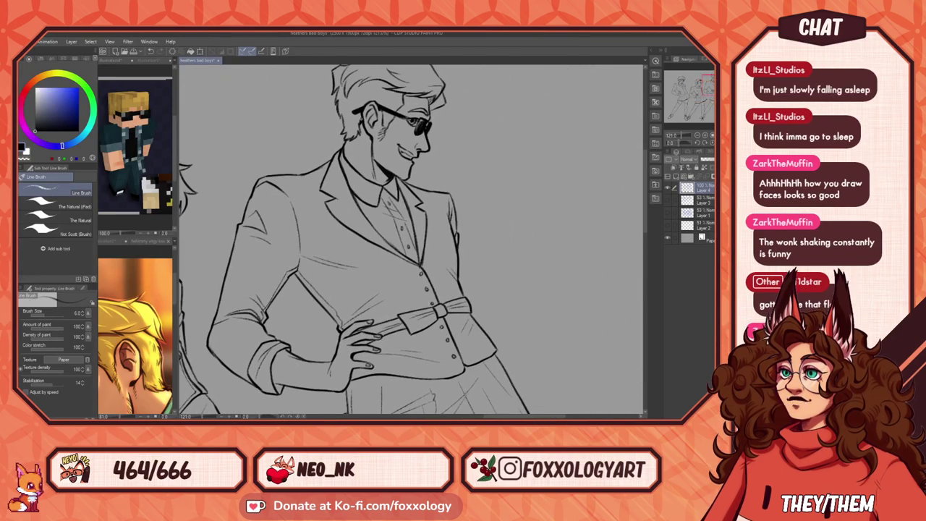
pyautogui.moveTo(405, 202); pyautogui.dragTo(389, 314)
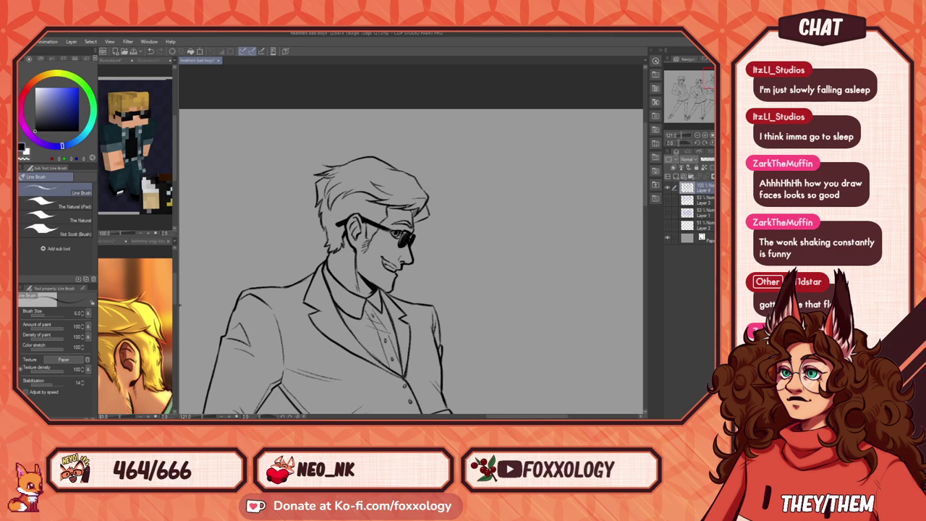
pyautogui.moveTo(181, 304); pyautogui.dragTo(422, 223)
pyautogui.moveTo(262, 299)
pyautogui.mouseDown()
pyautogui.moveTo(516, 267)
pyautogui.moveTo(555, 283)
pyautogui.moveTo(549, 305)
pyautogui.mouseUp()
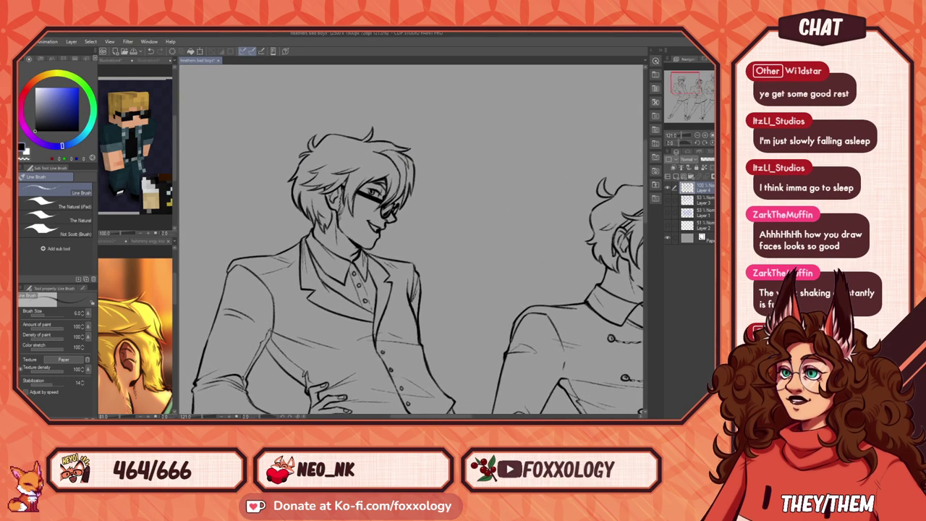
pyautogui.moveTo(521, 305); pyautogui.dragTo(532, 274)
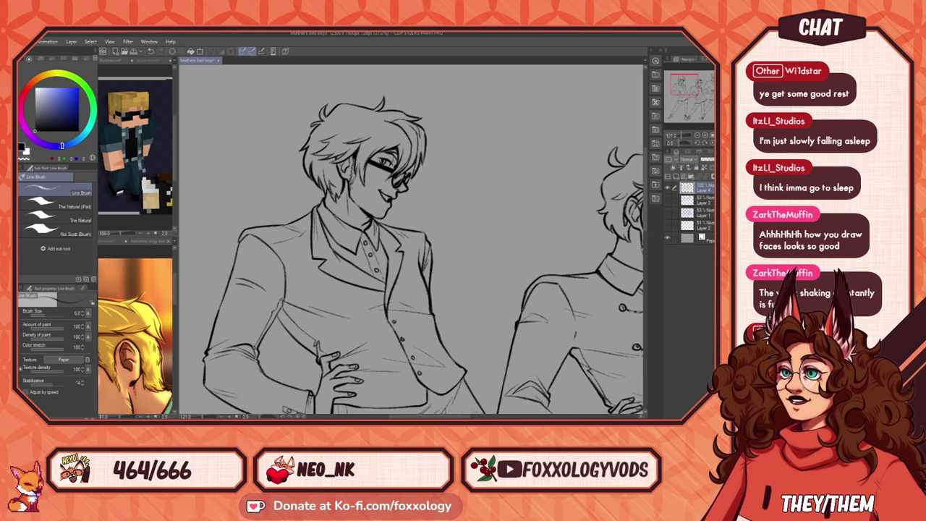
pyautogui.moveTo(505, 347); pyautogui.dragTo(512, 253)
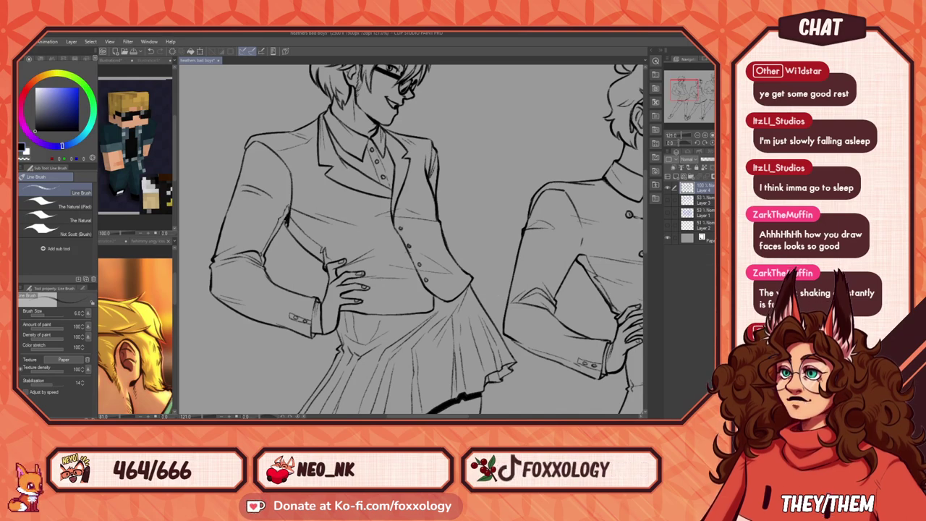
pyautogui.moveTo(539, 274); pyautogui.dragTo(332, 271)
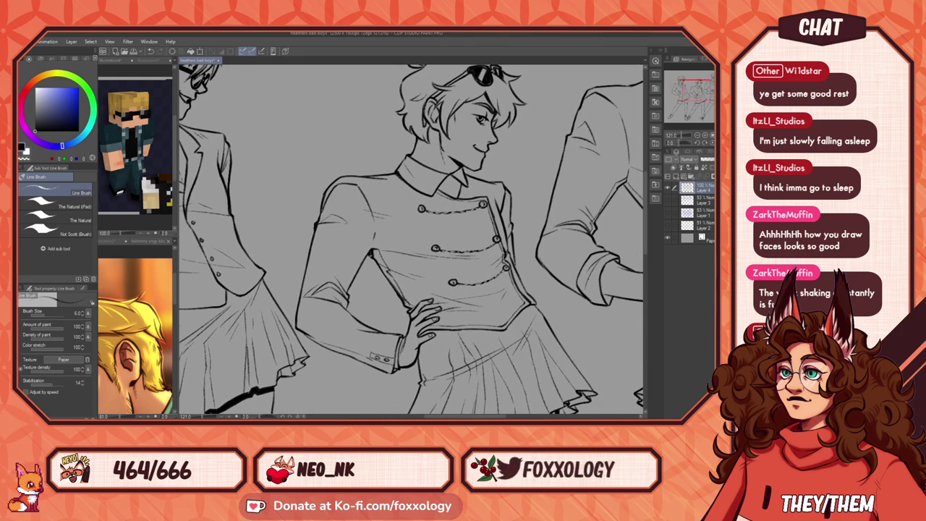
pyautogui.moveTo(603, 276); pyautogui.dragTo(281, 296)
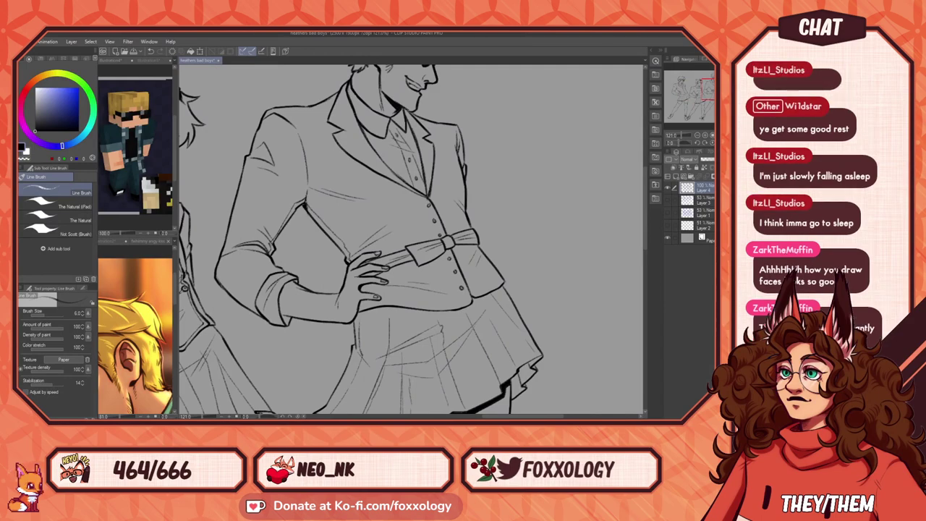
pyautogui.moveTo(398, 291); pyautogui.dragTo(516, 323)
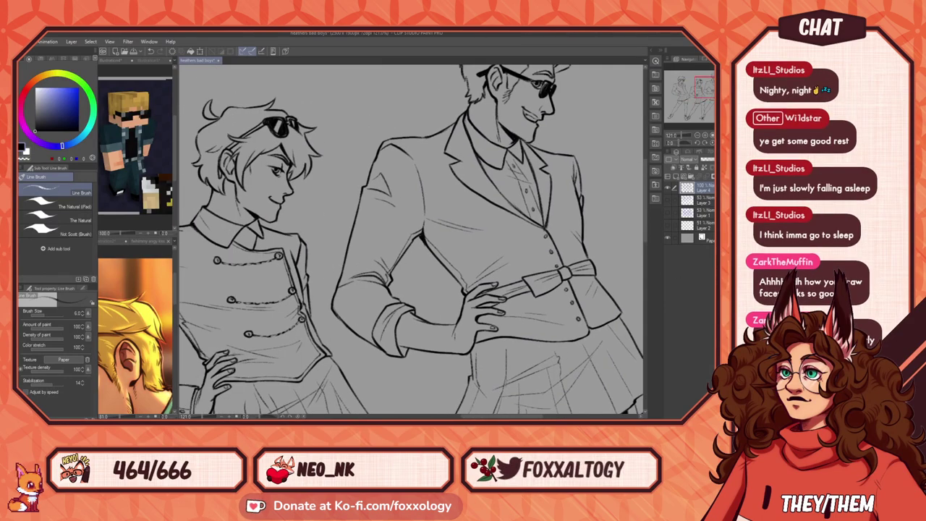
# Step: Review the full line-up of three figures from heads to shoes, checking poses, skirts and legs
pyautogui.hotkey('ctrl', '0')
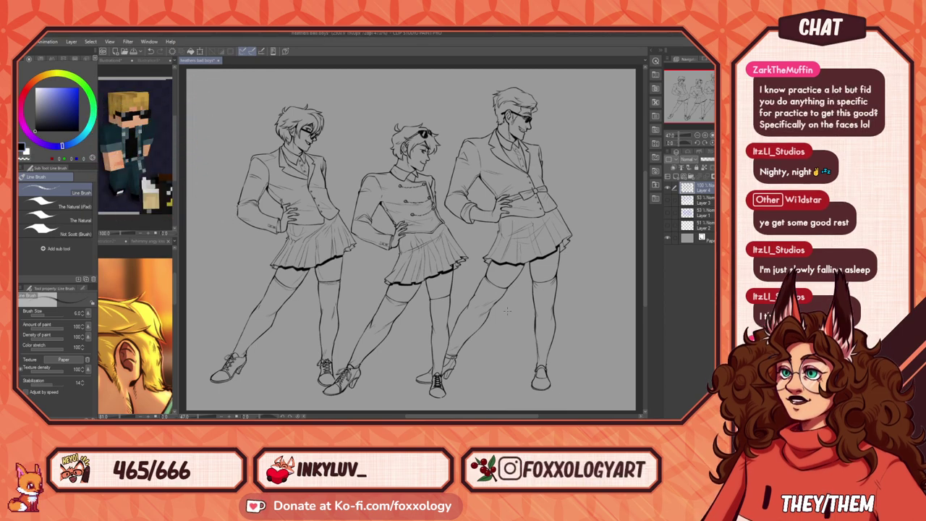
pyautogui.scroll(-2, 541, 337)
pyautogui.scroll(4, 483, 306)
pyautogui.scroll(1, 483, 305)
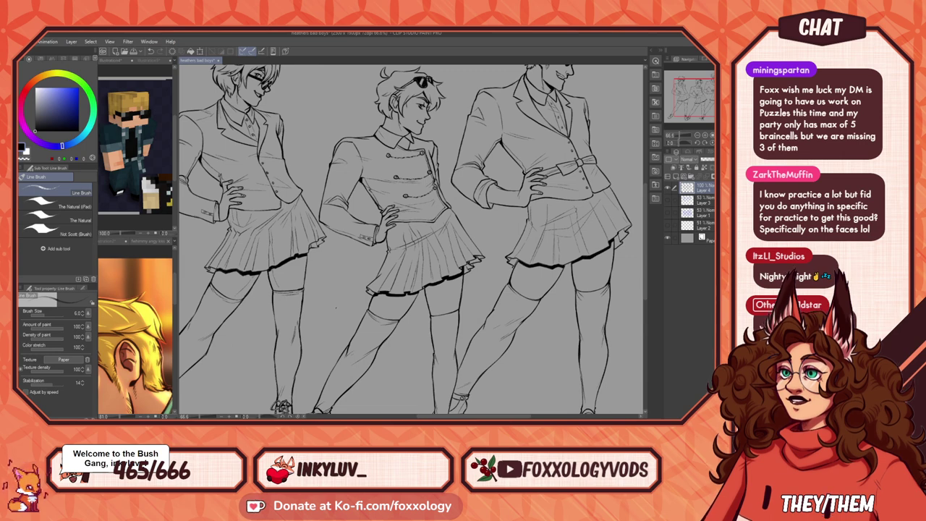
pyautogui.scroll(-4, 325, 313)
pyautogui.scroll(2, 289, 311)
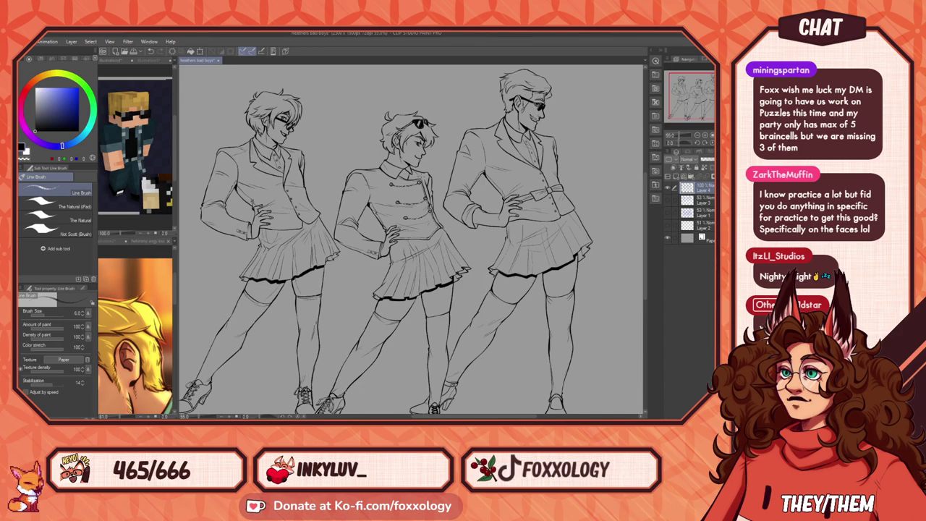
pyautogui.moveTo(434, 217); pyautogui.dragTo(384, 252)
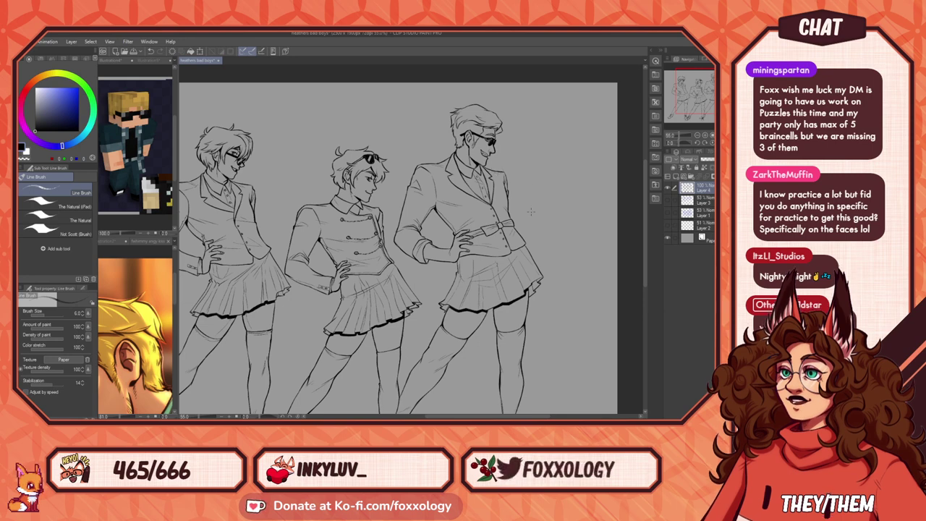
pyautogui.moveTo(484, 277); pyautogui.dragTo(440, 292)
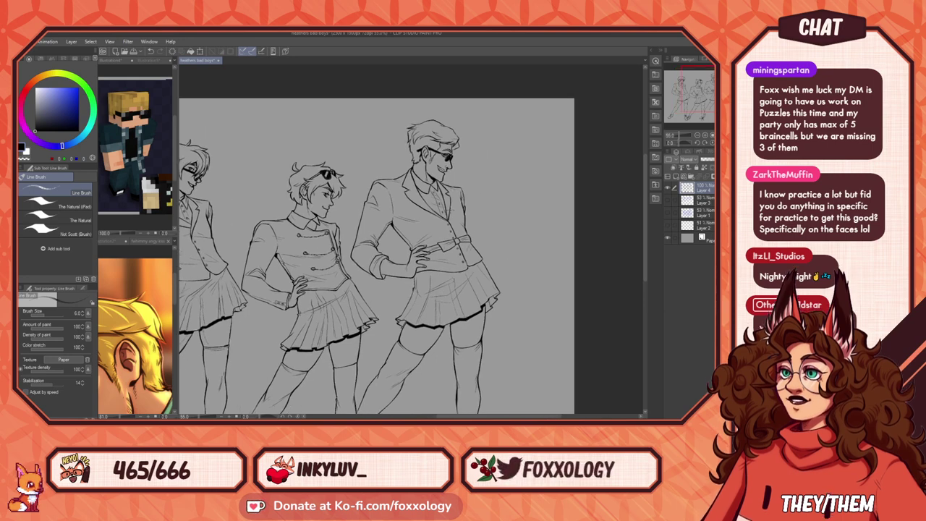
pyautogui.moveTo(392, 276); pyautogui.dragTo(556, 273)
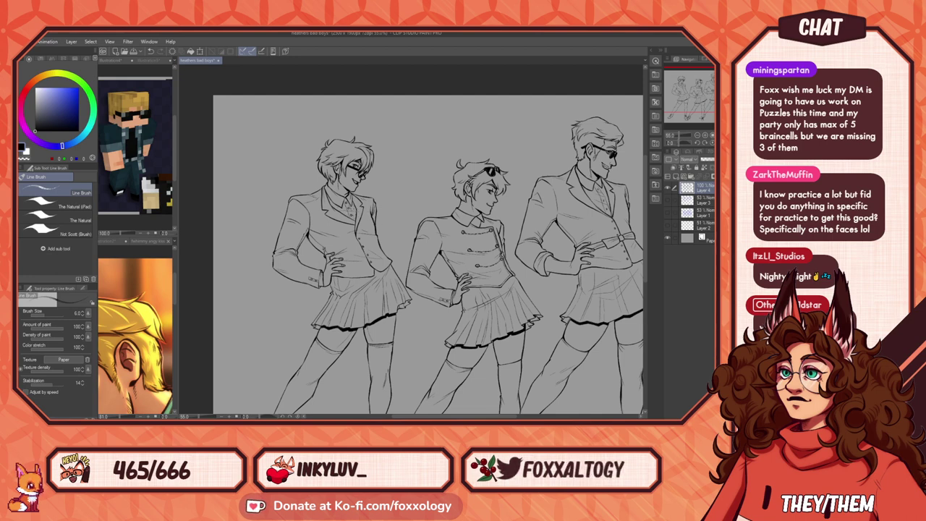
pyautogui.moveTo(530, 228); pyautogui.dragTo(415, 232)
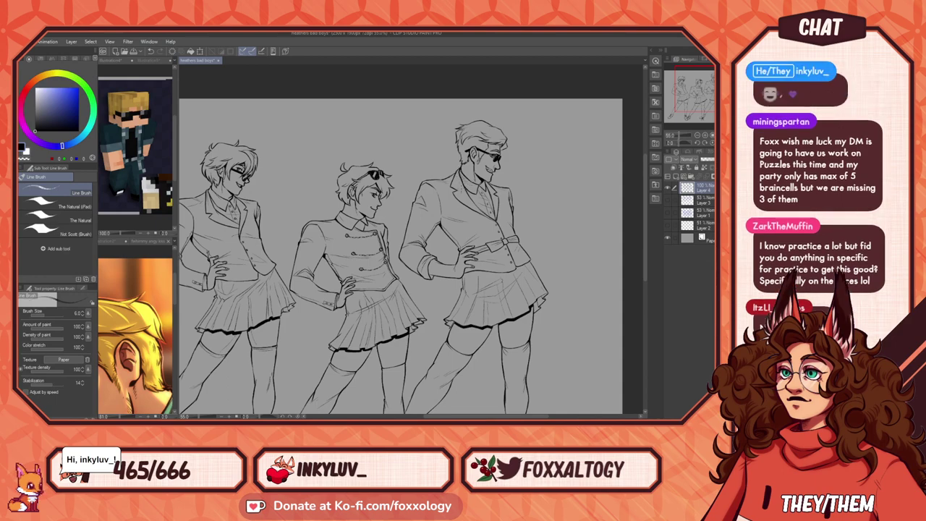
pyautogui.moveTo(482, 326); pyautogui.dragTo(536, 224)
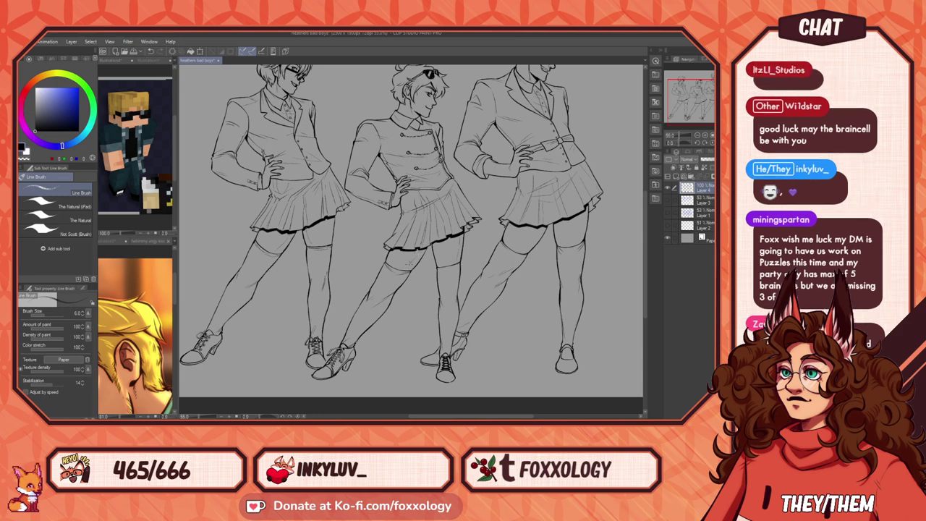
pyautogui.moveTo(599, 246); pyautogui.dragTo(464, 277)
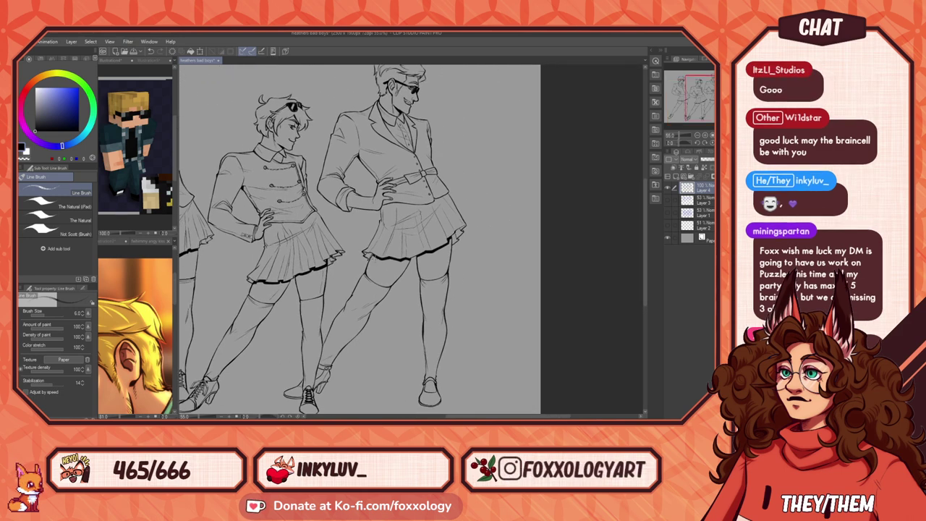
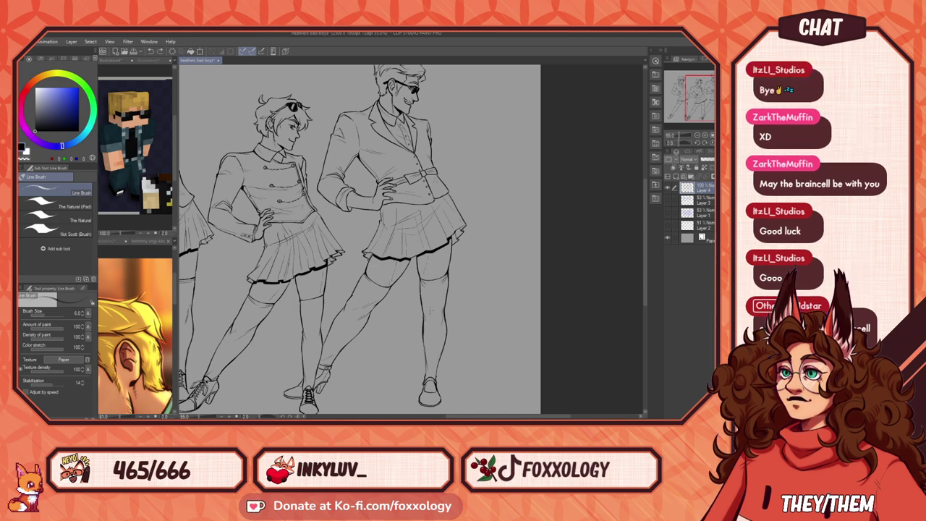
# Step: Inspect the third figure's skirt hem and stockings up close, and compare them with the whole group
pyautogui.moveTo(410, 328); pyautogui.dragTo(476, 314)
pyautogui.click(706, 135)
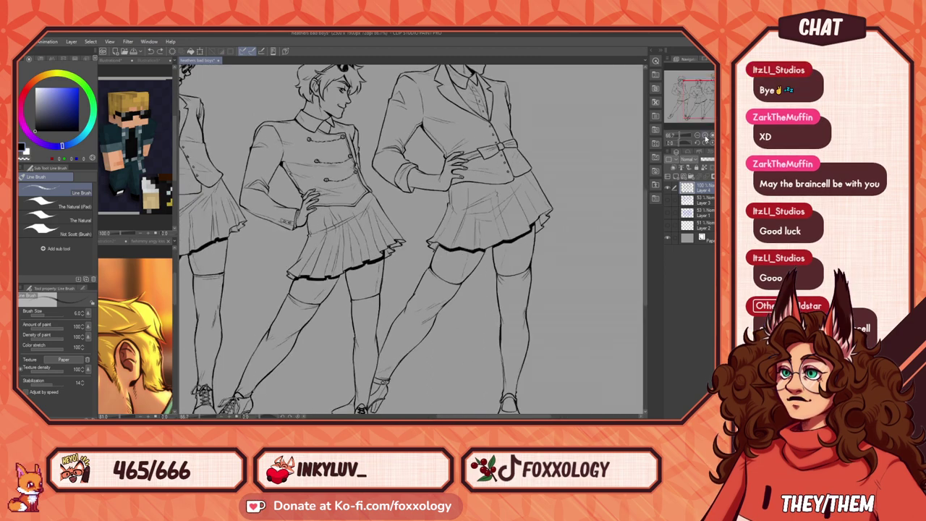
pyautogui.click(706, 135)
pyautogui.moveTo(586, 220); pyautogui.dragTo(482, 228)
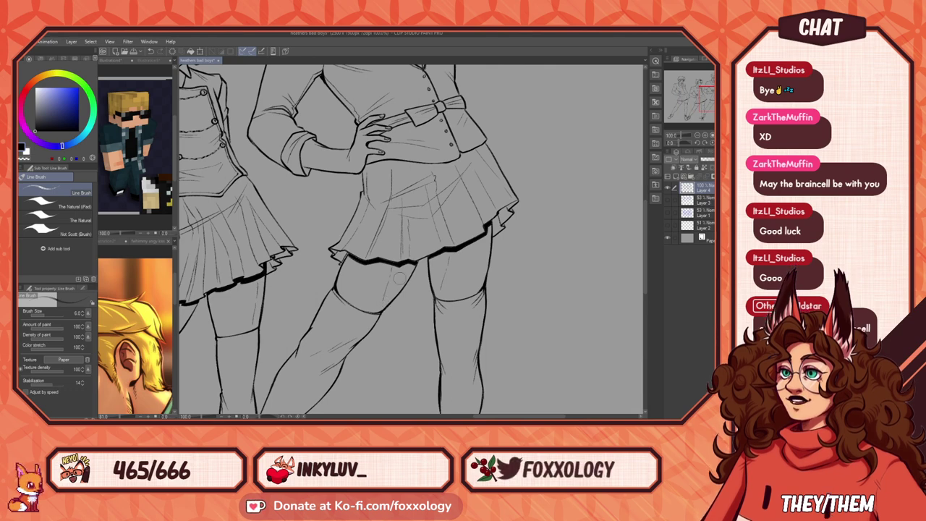
pyautogui.scroll(-4, 397, 277)
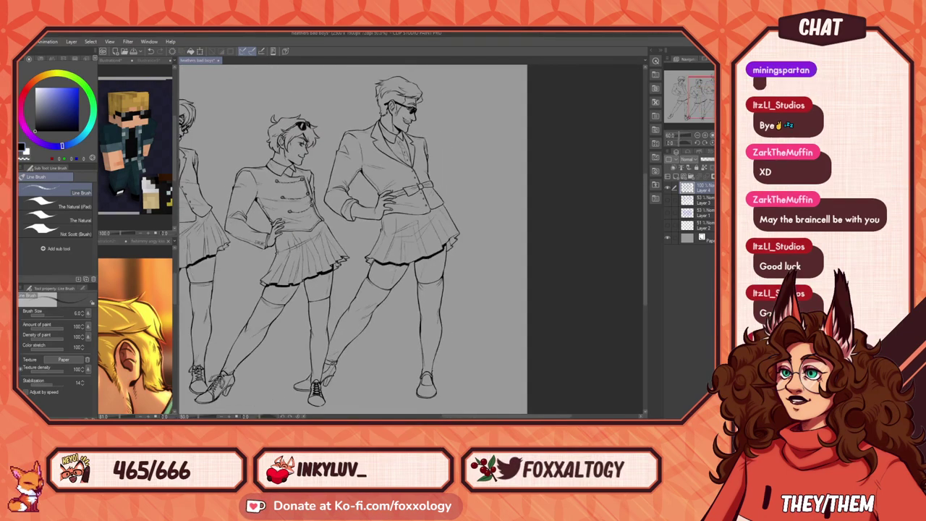
pyautogui.scroll(-4, 410, 241)
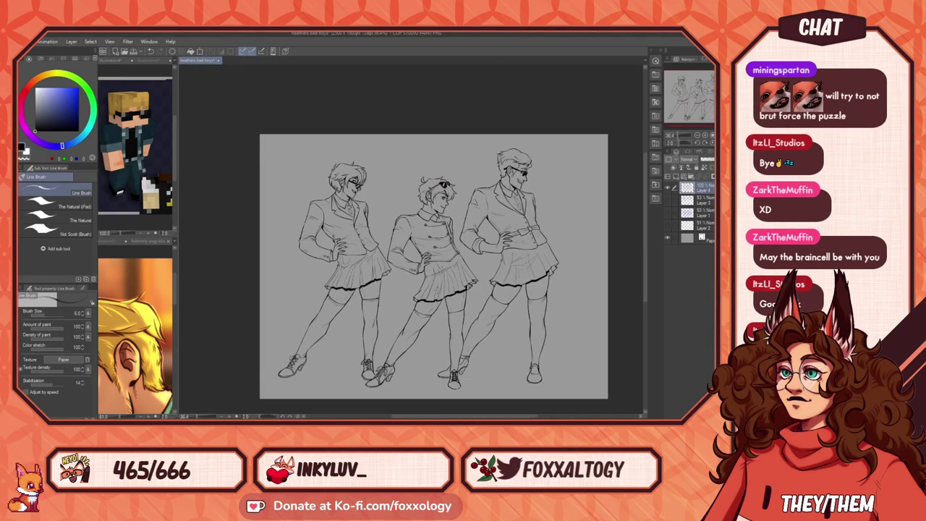
pyautogui.moveTo(397, 304); pyautogui.dragTo(426, 259)
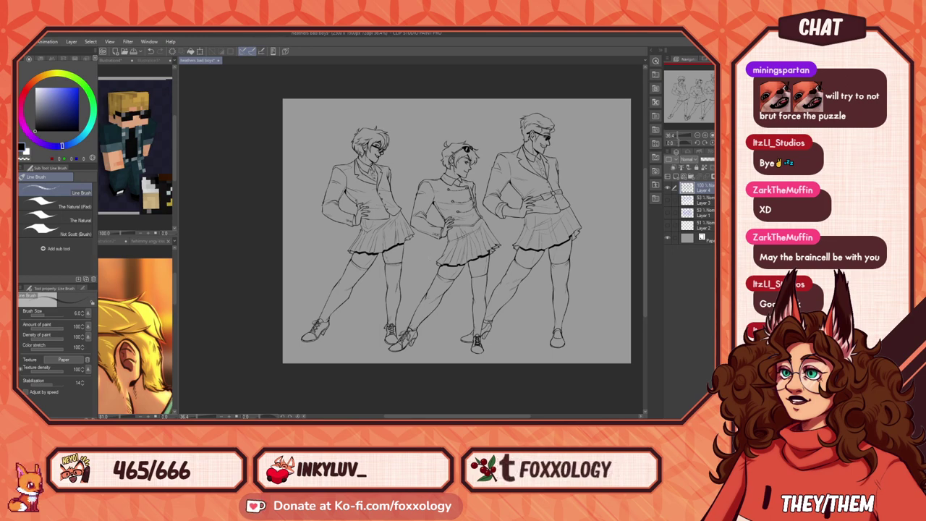
pyautogui.scroll(2, 384, 244)
pyautogui.scroll(-1, 447, 241)
pyautogui.scroll(1, 447, 241)
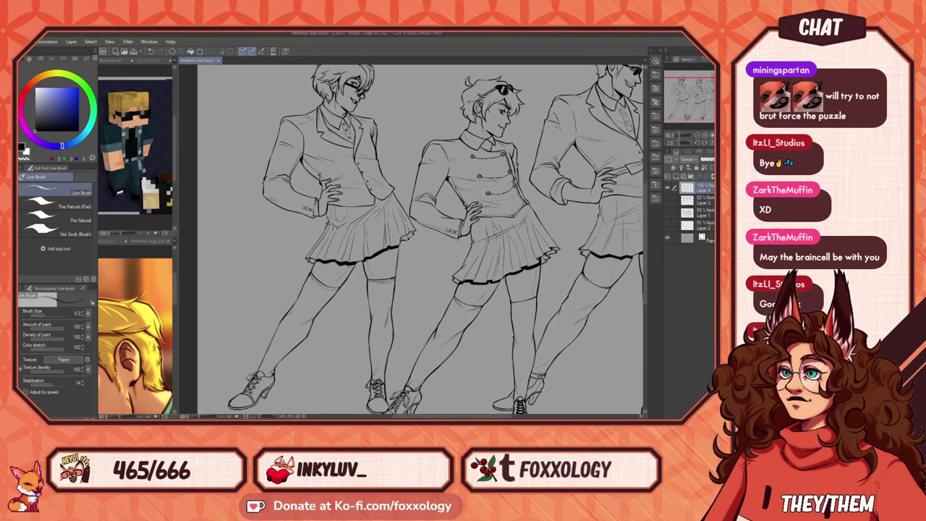
# Step: Redraw the middle figure's front shoe laces with an open looped bow and thinner, clearly separated crossing lines
pyautogui.scroll(-1, 446, 241)
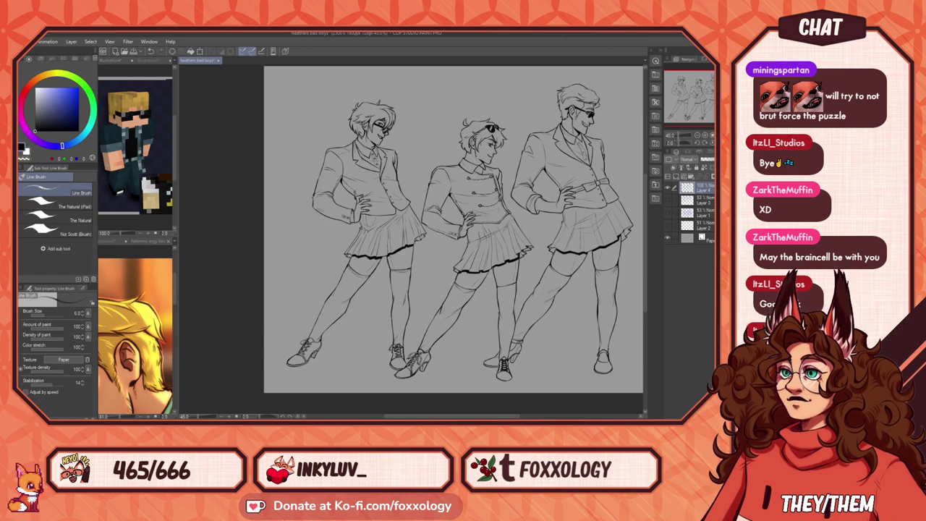
pyautogui.scroll(1, 416, 239)
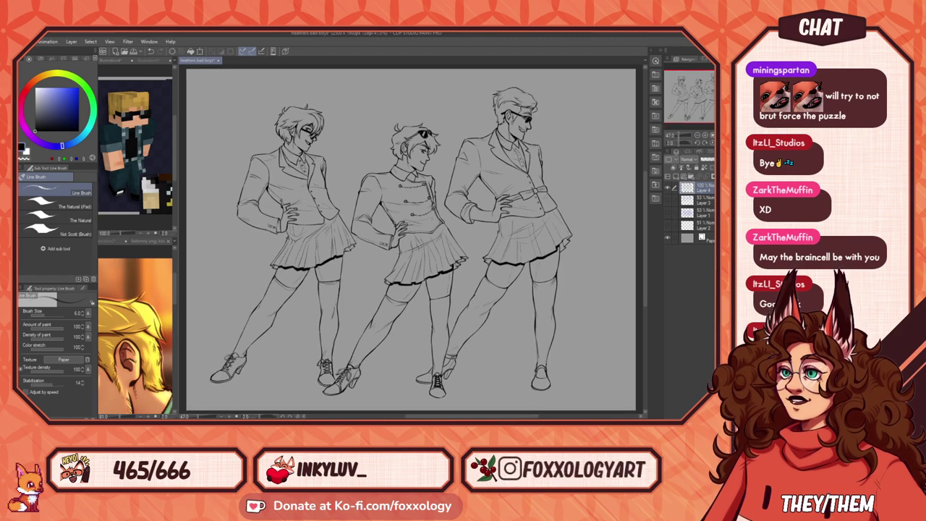
pyautogui.scroll(4, 545, 338)
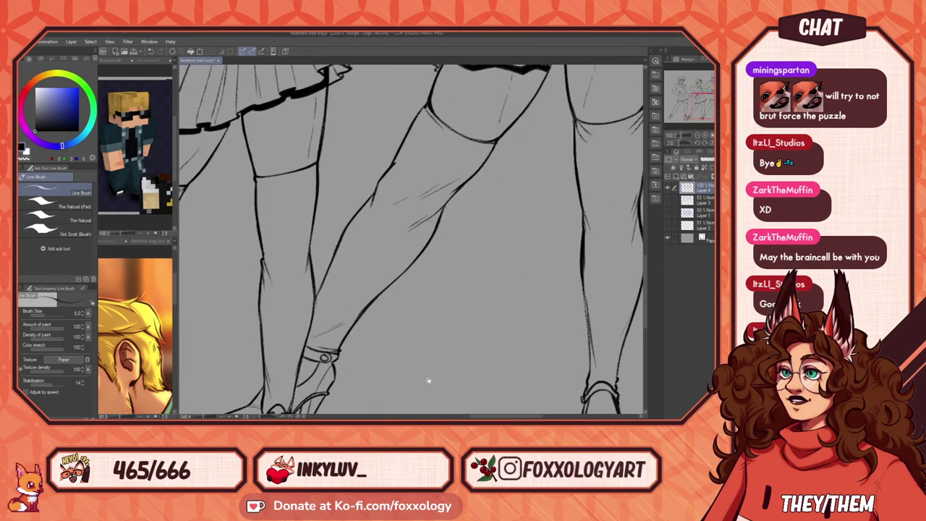
pyautogui.moveTo(427, 380); pyautogui.dragTo(550, 241)
pyautogui.scroll(1, 486, 285)
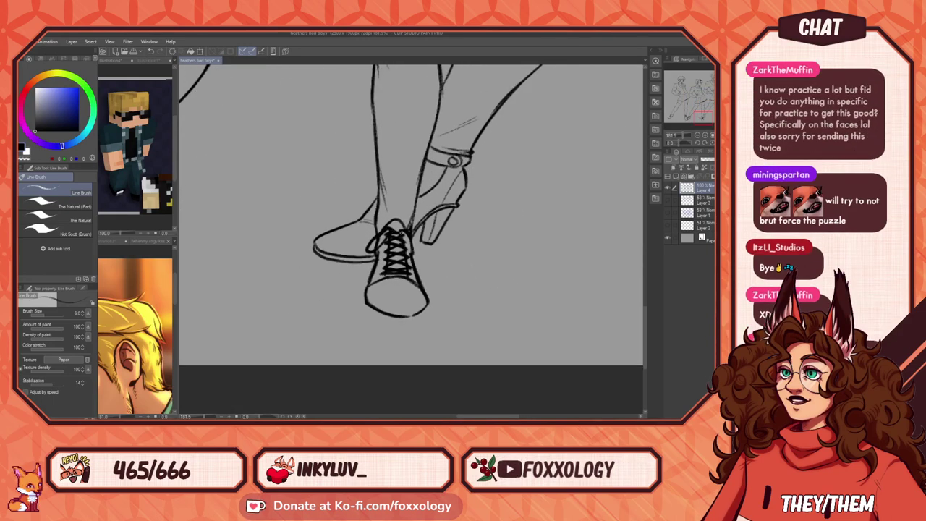
pyautogui.moveTo(389, 234); pyautogui.dragTo(373, 251)
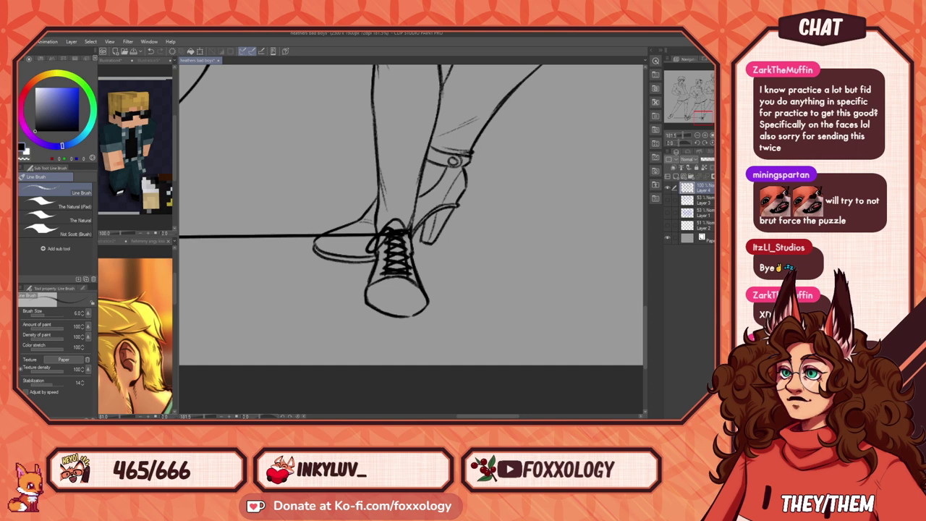
pyautogui.hotkey('ctrl', 'z')
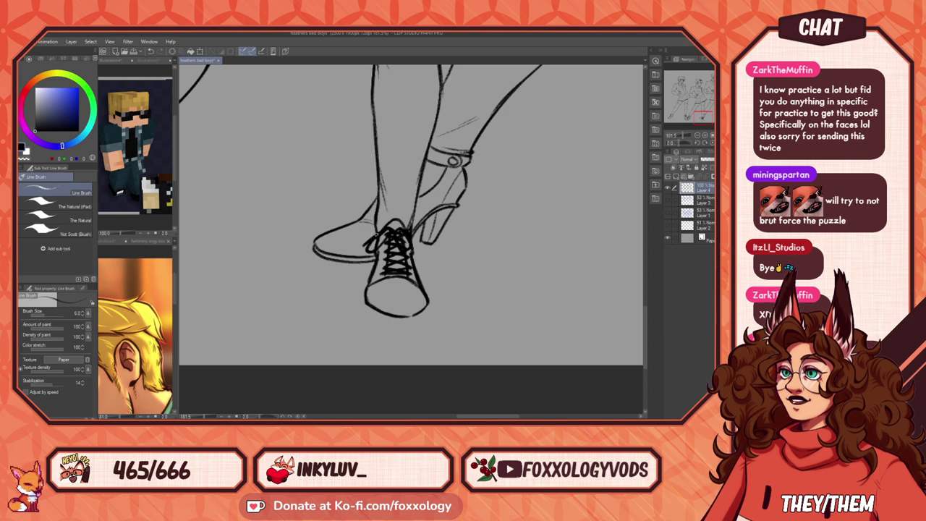
pyautogui.moveTo(372, 239)
pyautogui.mouseDown()
pyautogui.moveTo(367, 253)
pyautogui.moveTo(368, 243)
pyautogui.mouseUp()
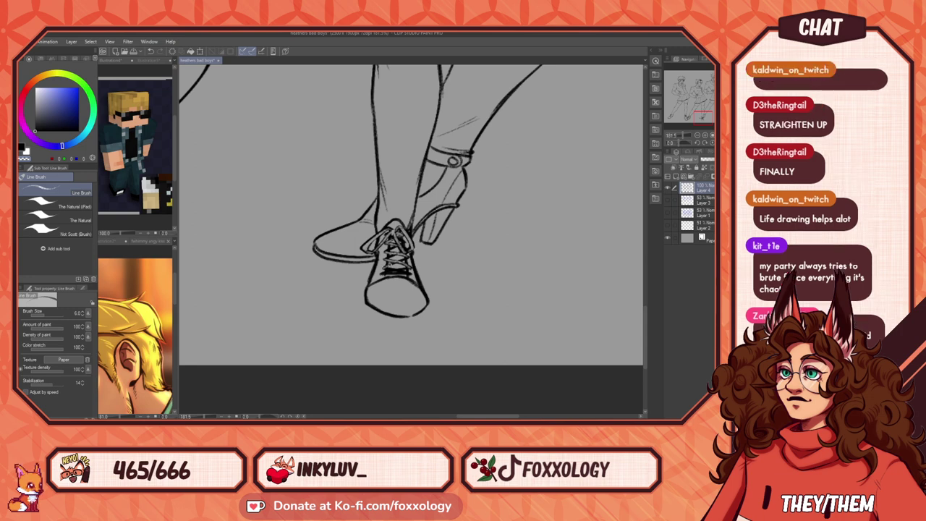
pyautogui.moveTo(409, 278); pyautogui.dragTo(421, 285)
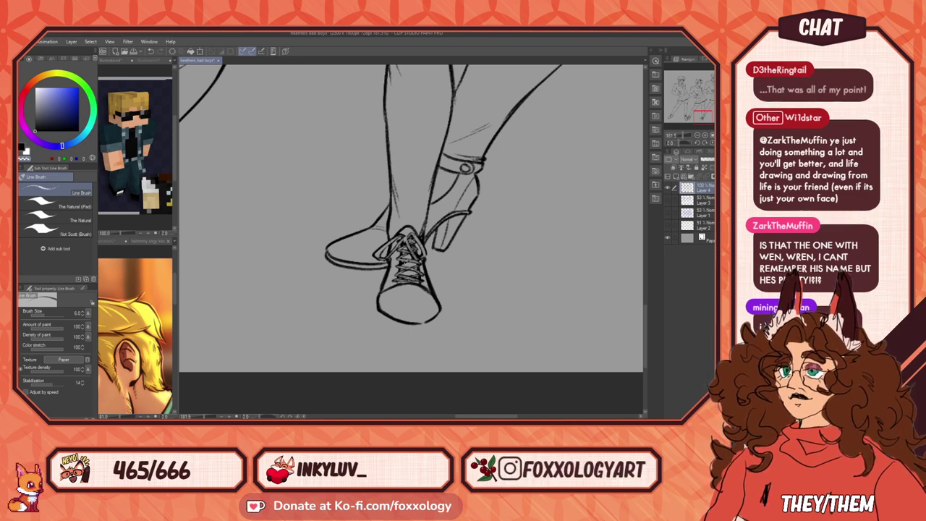
# Step: Add a new empty layer directly beneath the line art layer of the three figures
pyautogui.moveTo(494, 294); pyautogui.dragTo(528, 370)
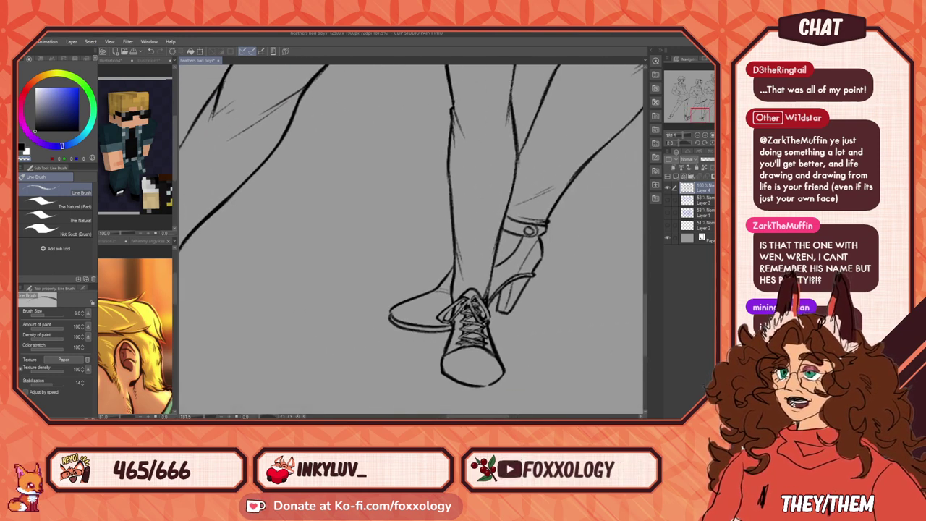
pyautogui.hotkey('ctrl', '0')
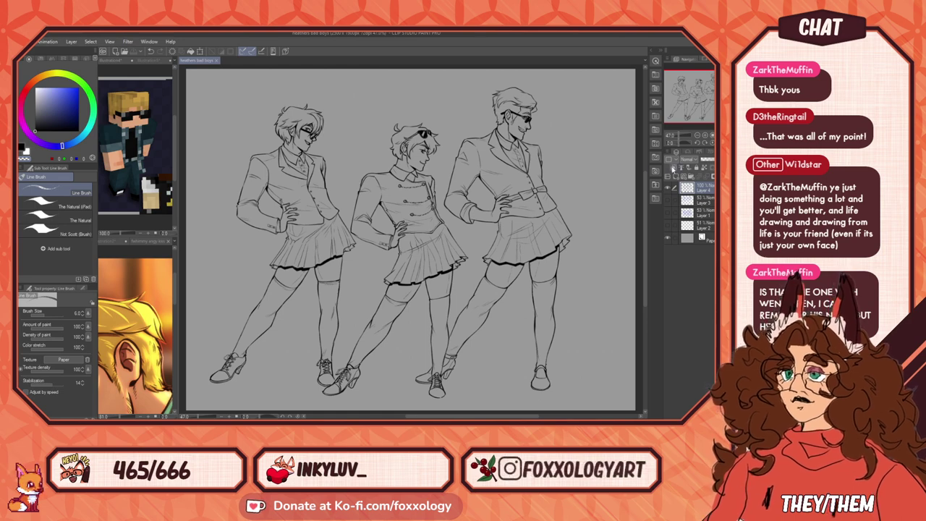
pyautogui.click(711, 202)
pyautogui.click(674, 178)
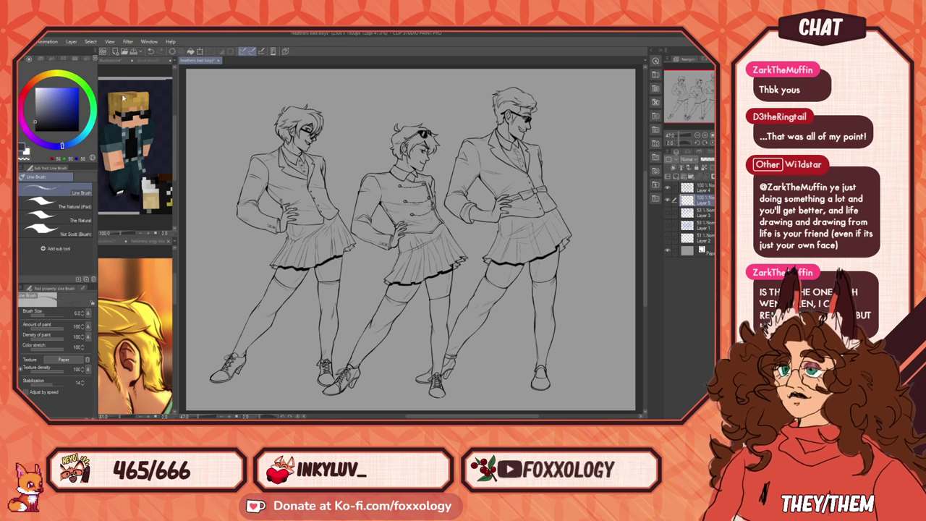
# Step: Fill Layer 5 with dark grey and auto-select the background around the three figures with Layer 4 active
pyautogui.click(191, 53)
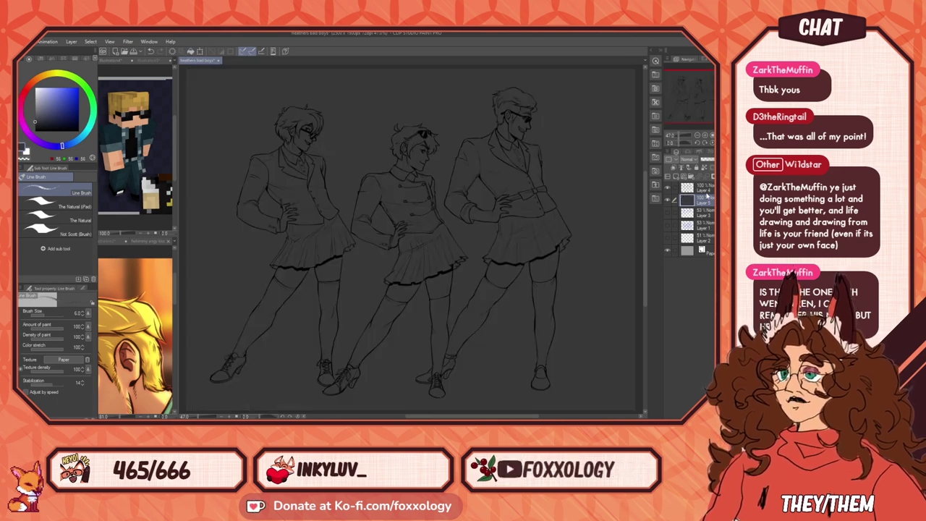
pyautogui.click(706, 190)
pyautogui.press('w')
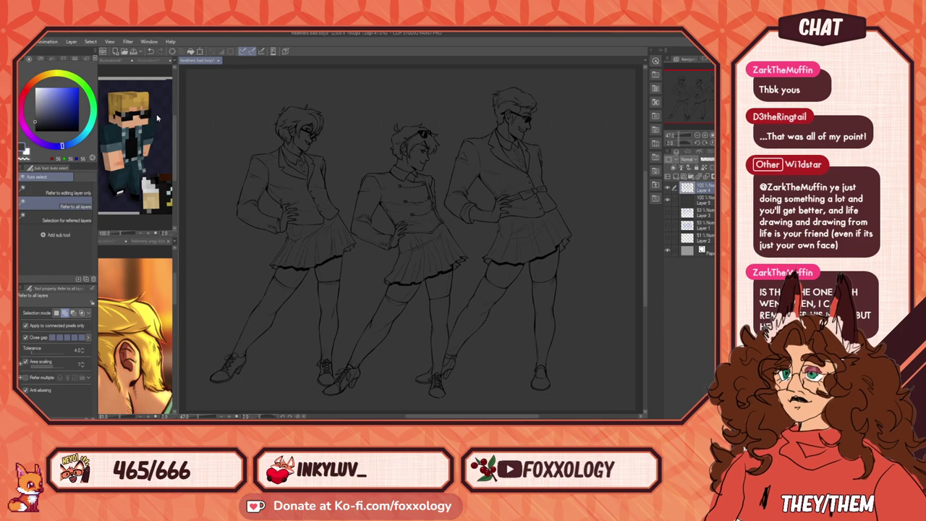
pyautogui.click(401, 101)
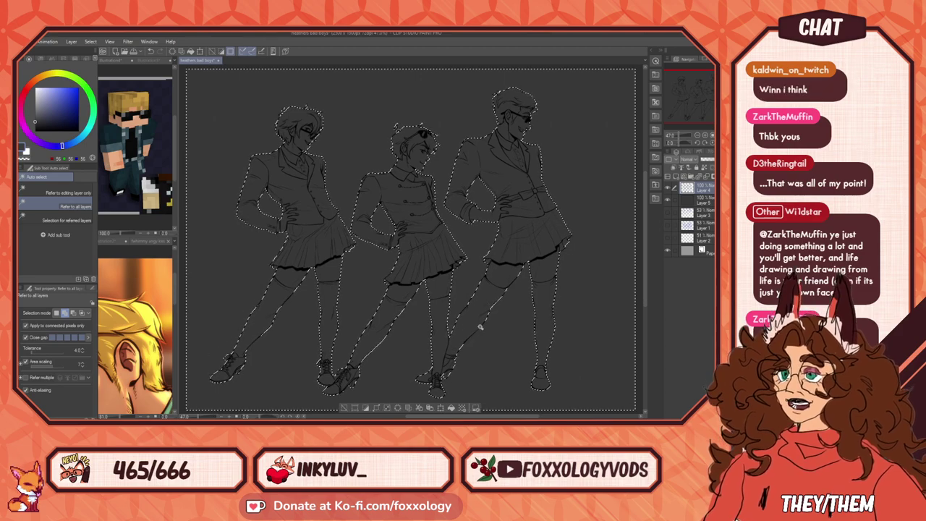
# Step: Examine the selection outline around the figures' shoes, legs, skirts and upper bodies for gaps
pyautogui.scroll(5, 439, 340)
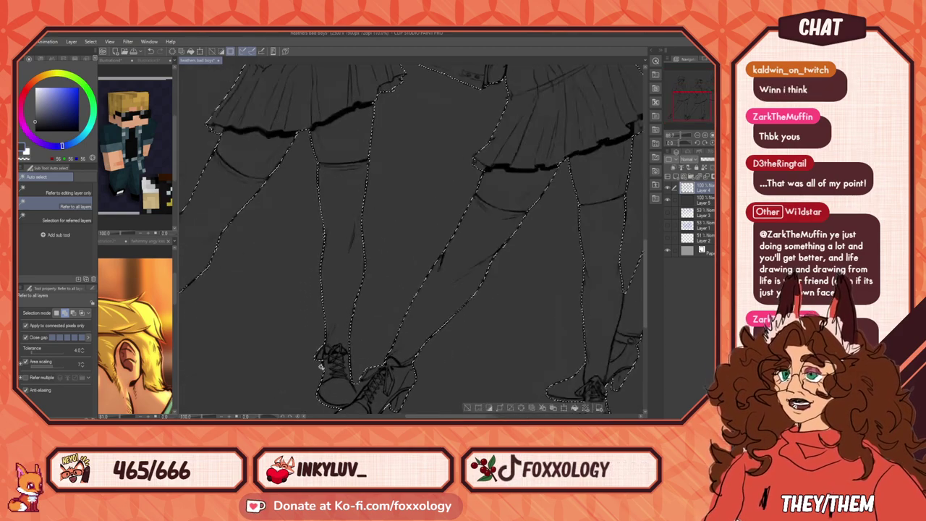
pyautogui.scroll(-3, 471, 331)
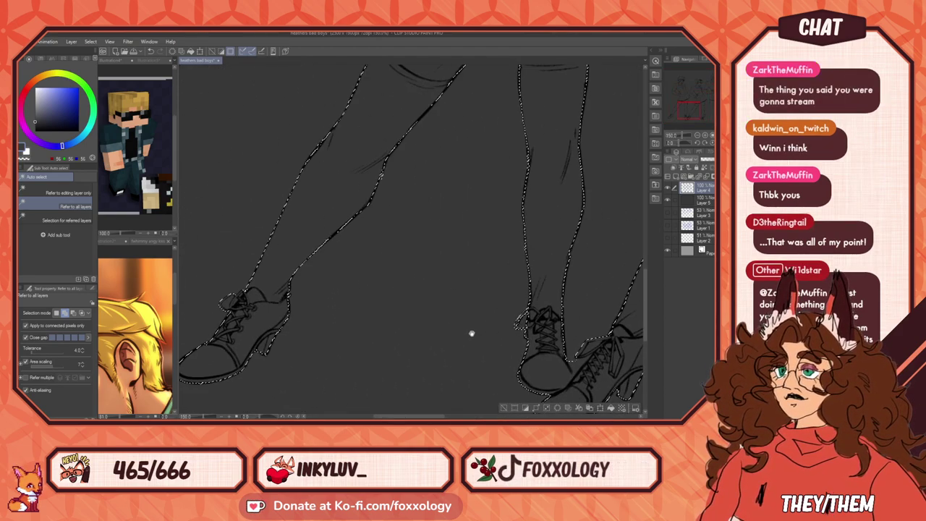
pyautogui.scroll(3, 400, 361)
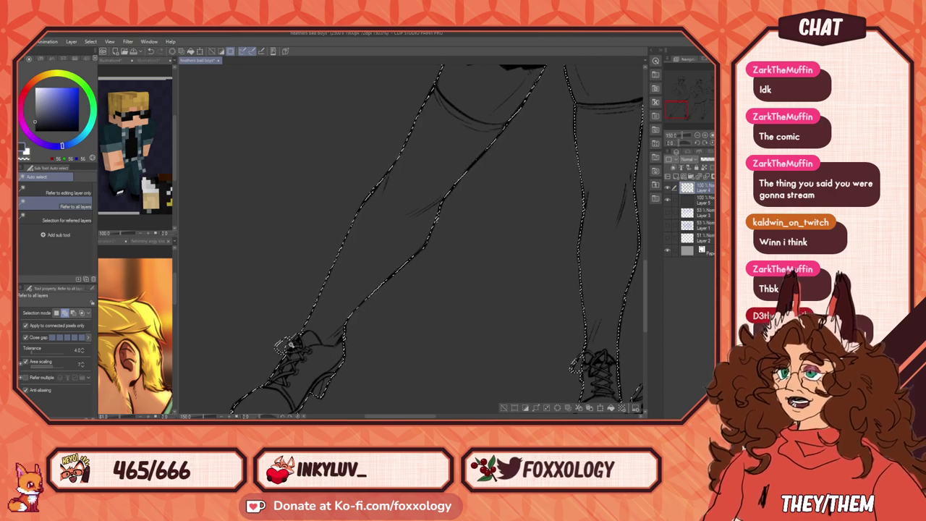
pyautogui.scroll(-5, 314, 353)
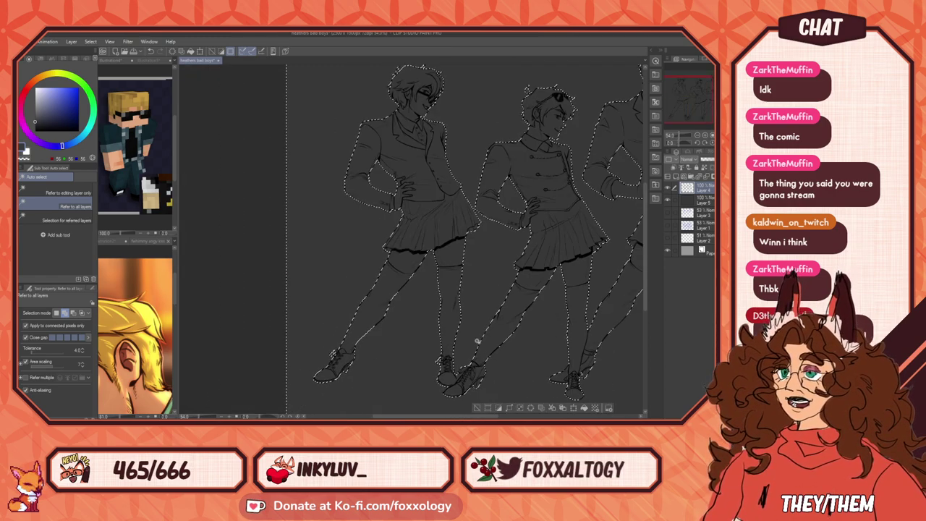
pyautogui.moveTo(370, 308); pyautogui.dragTo(351, 313)
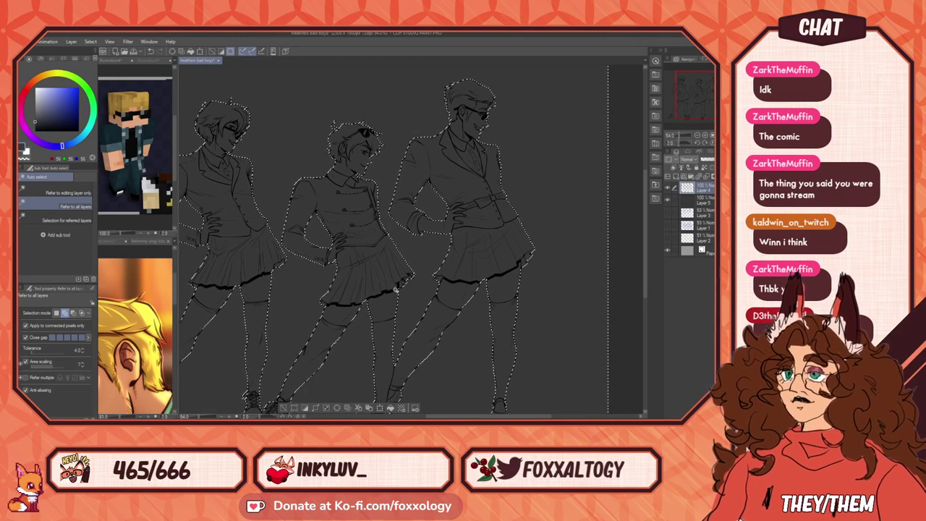
pyautogui.scroll(-4, 420, 319)
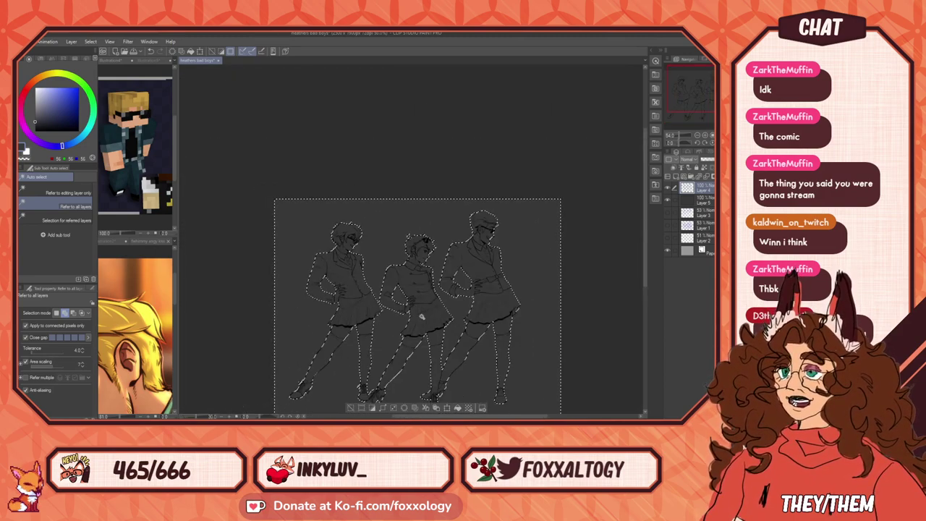
pyautogui.scroll(4, 421, 319)
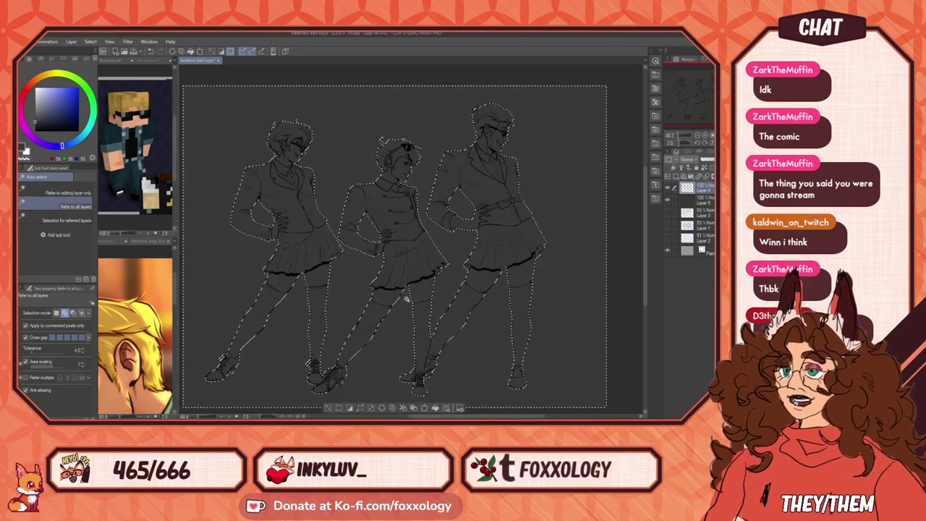
pyautogui.scroll(-3, 386, 331)
pyautogui.scroll(3, 382, 337)
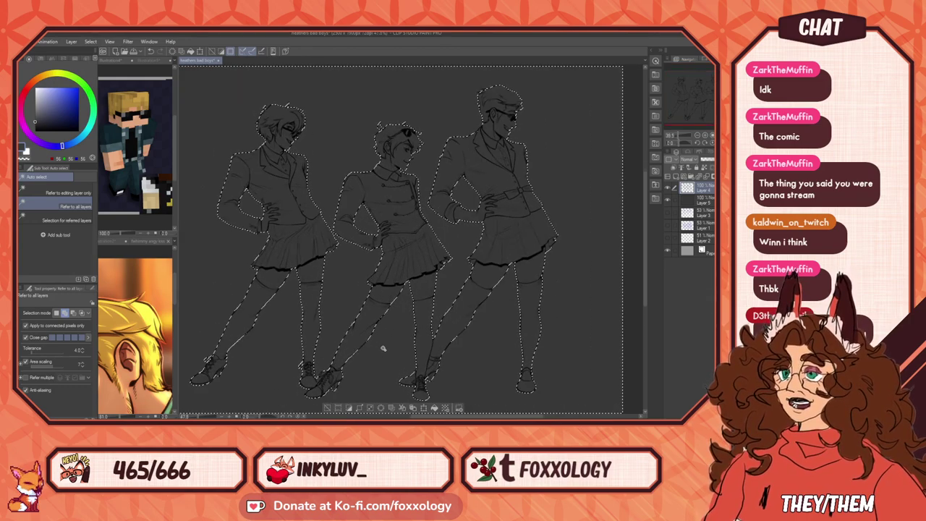
pyautogui.scroll(-2, 377, 344)
pyautogui.moveTo(377, 344); pyautogui.dragTo(392, 334)
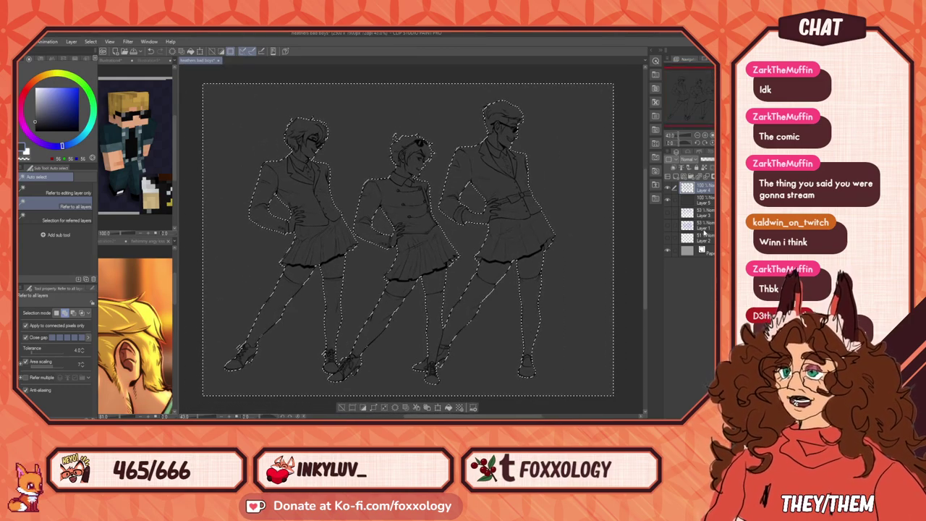
# Step: Delete the selected background from the grey fill on Layer 5 and clear the selection
pyautogui.click(713, 203)
pyautogui.press('Delete')
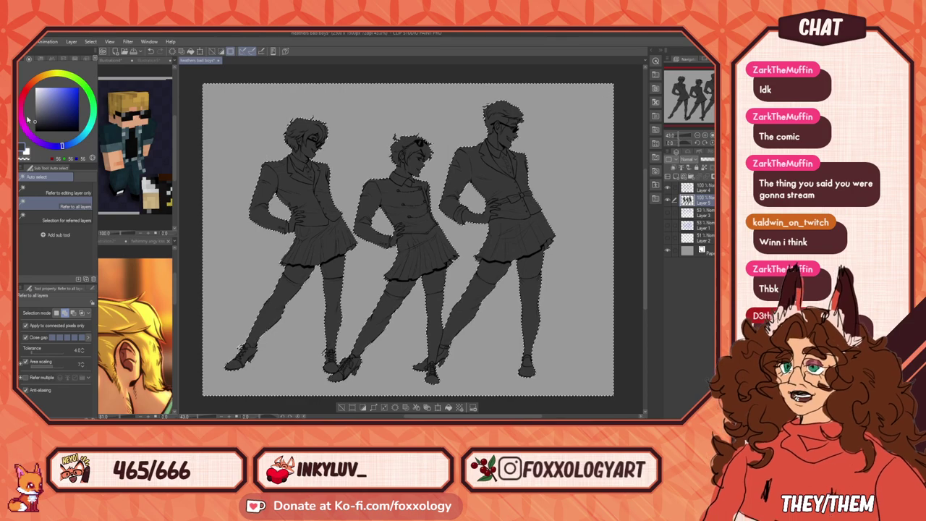
pyautogui.press('m')
pyautogui.hotkey('ctrl', 'd')
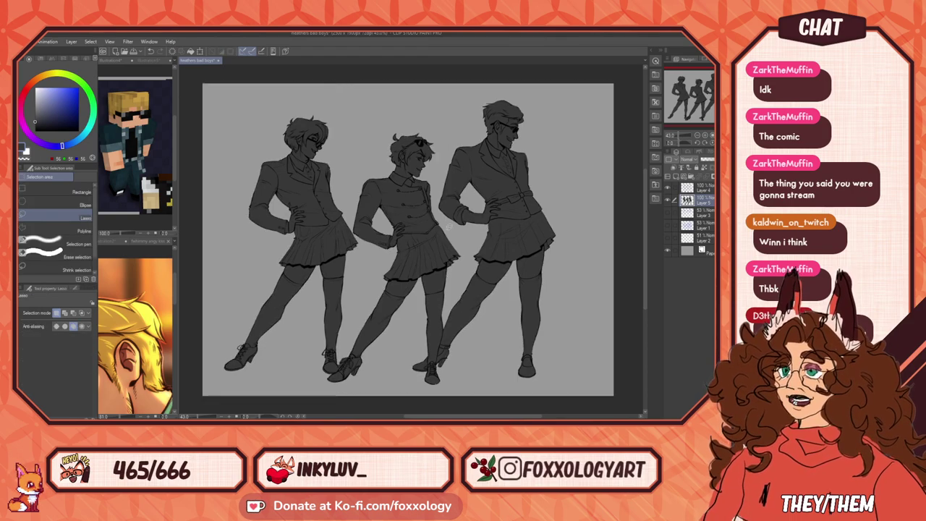
# Step: Toggle the line art on Layer 4 off and on to check the grey silhouettes
pyautogui.click(667, 187)
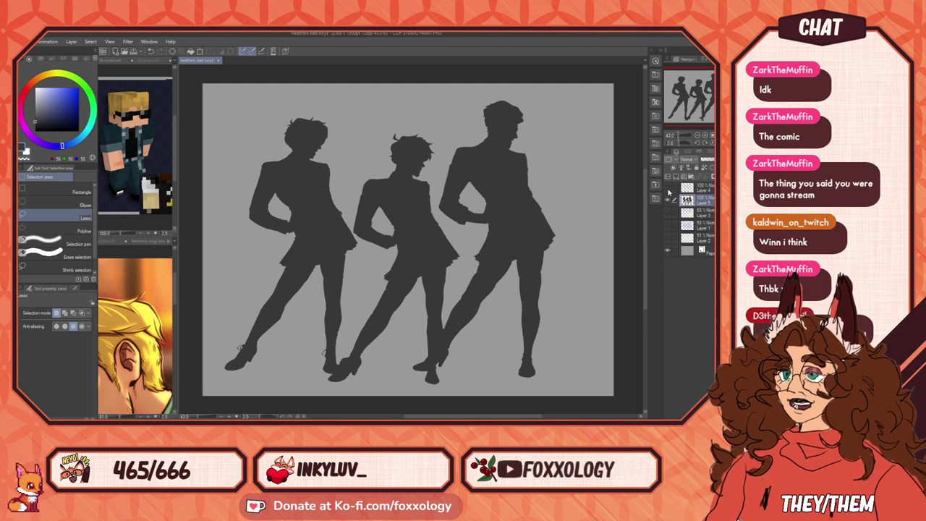
pyautogui.click(669, 189)
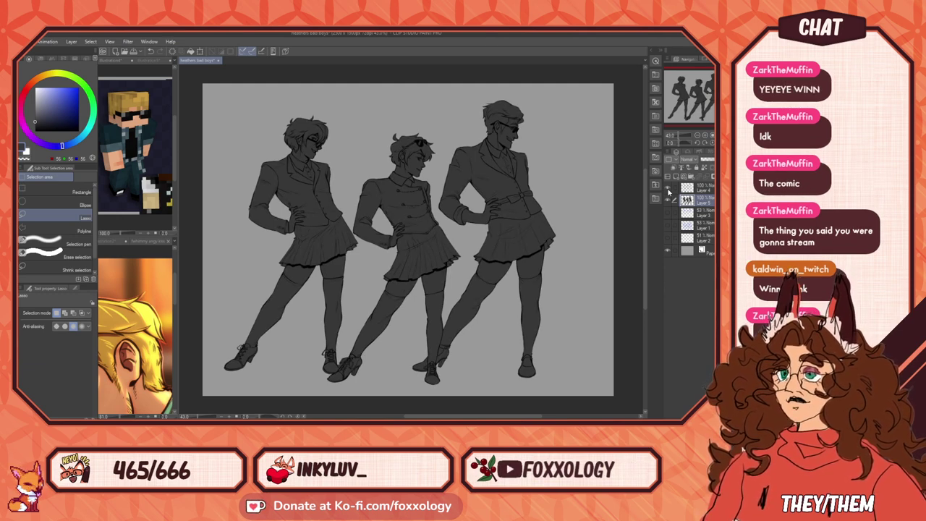
pyautogui.click(668, 188)
pyautogui.click(668, 188)
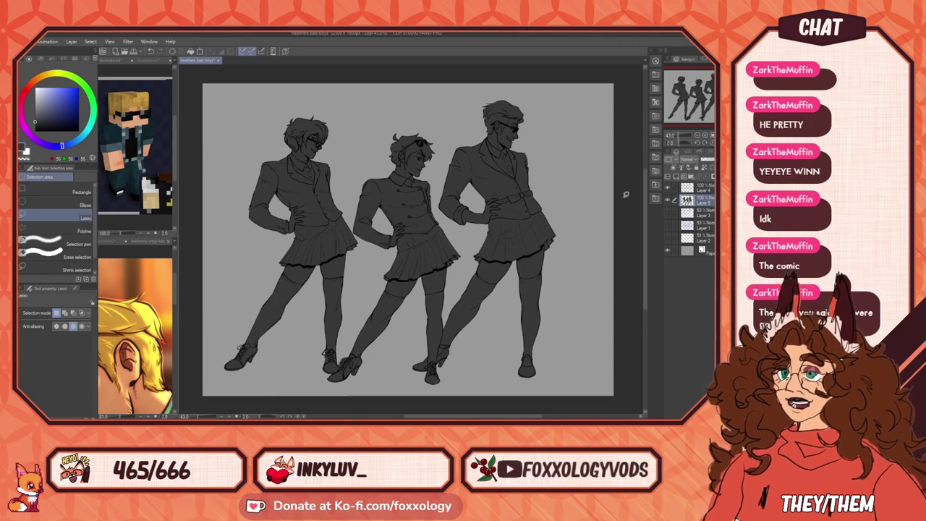
# Step: Set the line art on Layer 4 as the reference layer and make Layer 5 active
pyautogui.scroll(5, 303, 135)
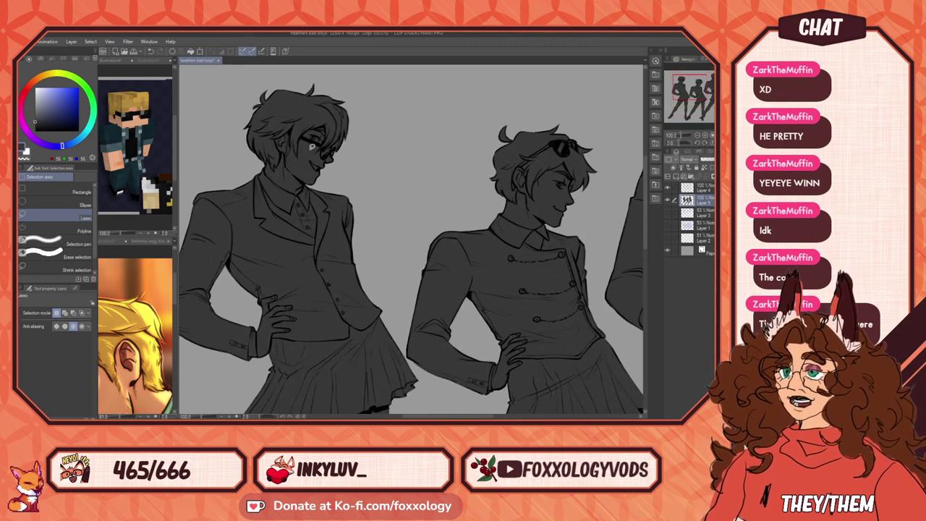
pyautogui.moveTo(313, 147); pyautogui.dragTo(373, 201)
pyautogui.click(704, 188)
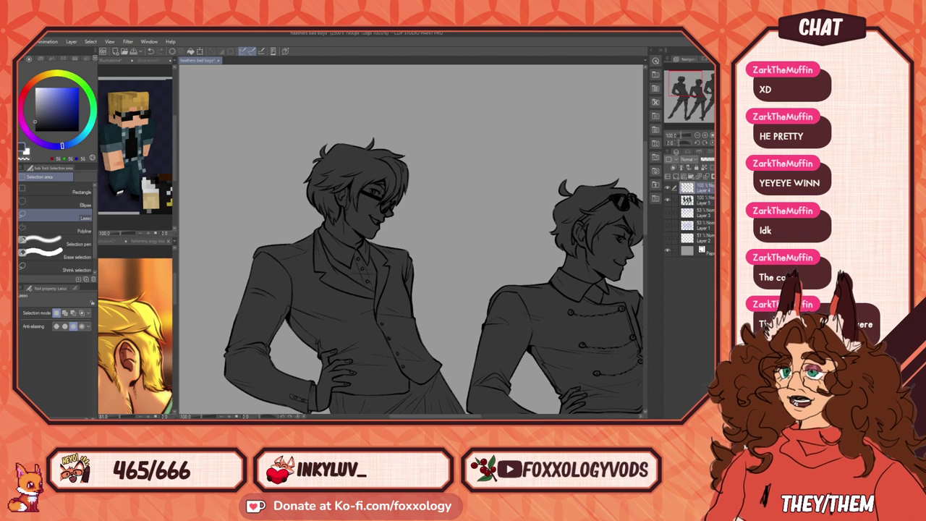
pyautogui.click(696, 200)
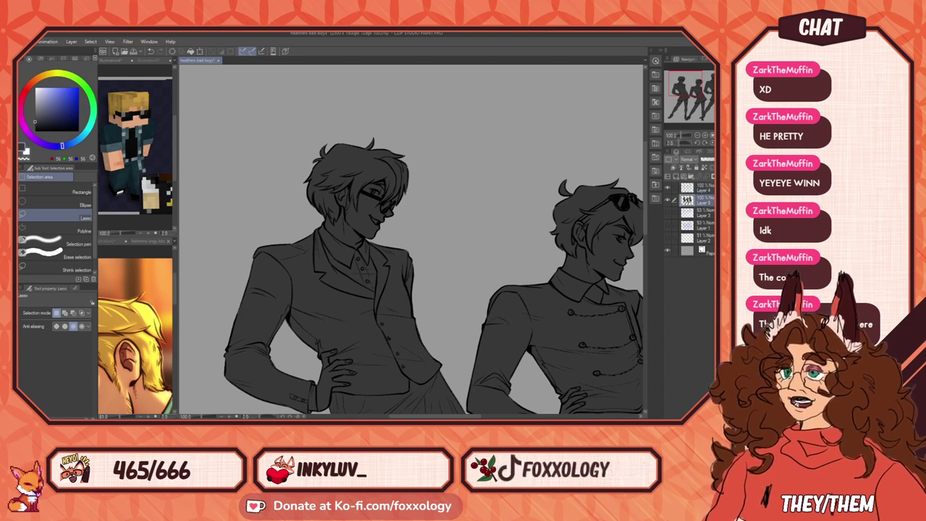
pyautogui.click(697, 187)
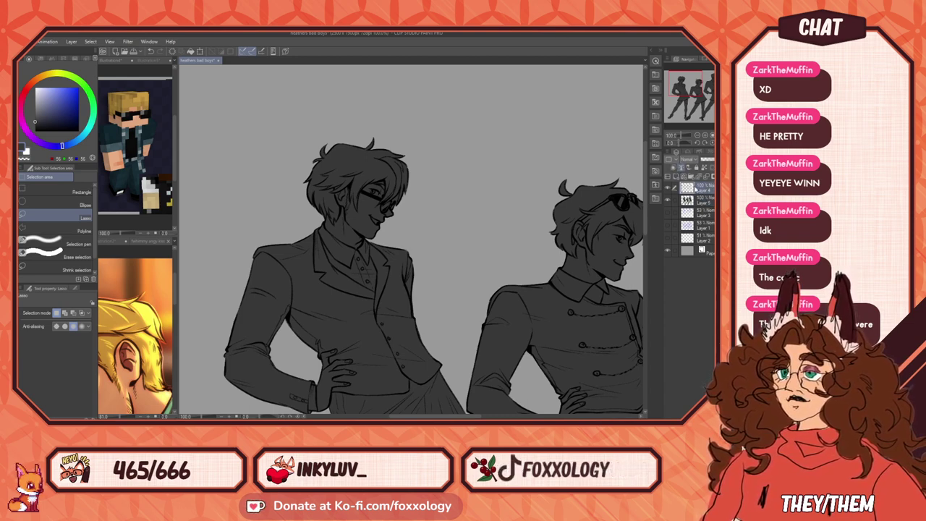
pyautogui.click(696, 200)
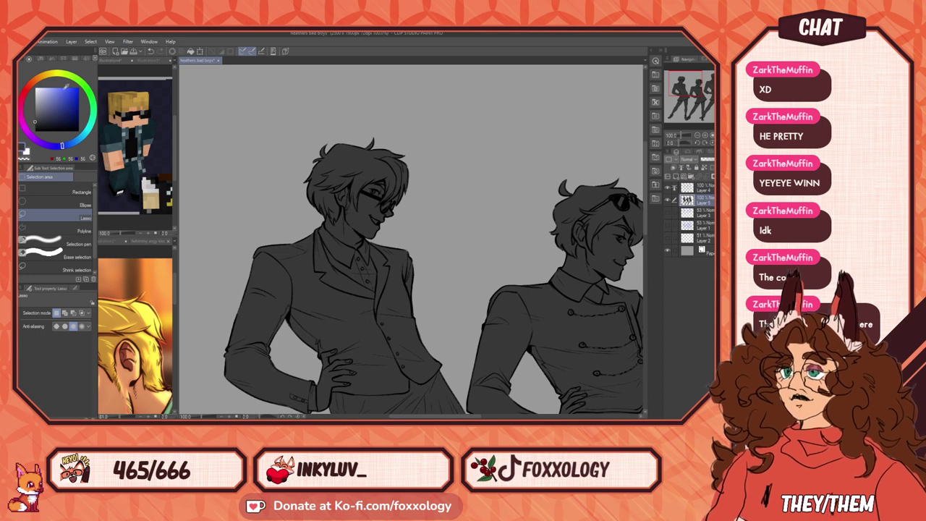
# Step: Try filling the face areas of the first figure, the one with tinted glasses, with light grey (230, 230, 230)
pyautogui.click(36, 92)
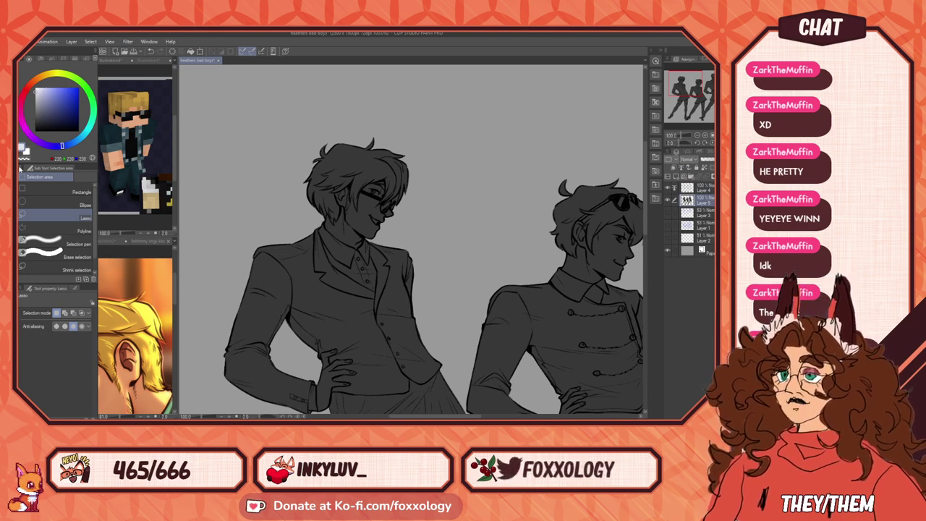
pyautogui.press('g')
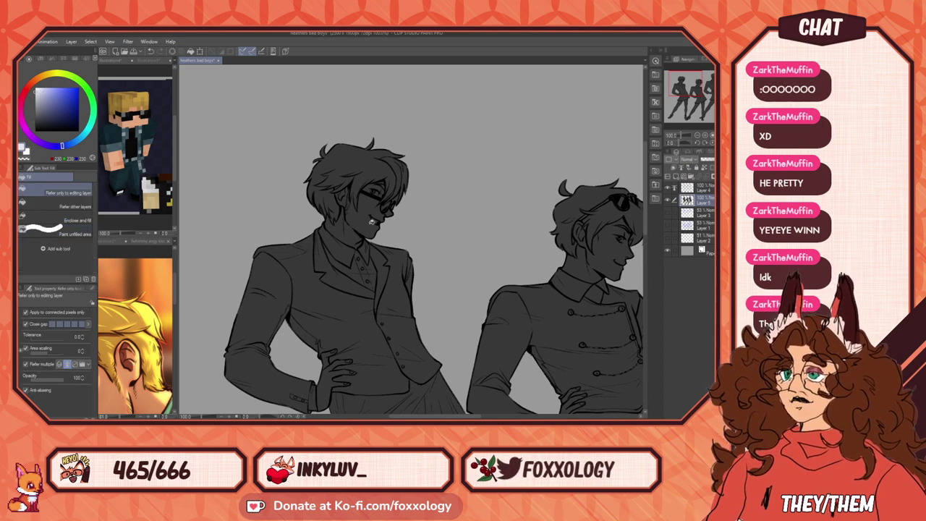
pyautogui.click(362, 217)
pyautogui.click(391, 200)
pyautogui.click(378, 213)
pyautogui.click(385, 214)
pyautogui.click(390, 211)
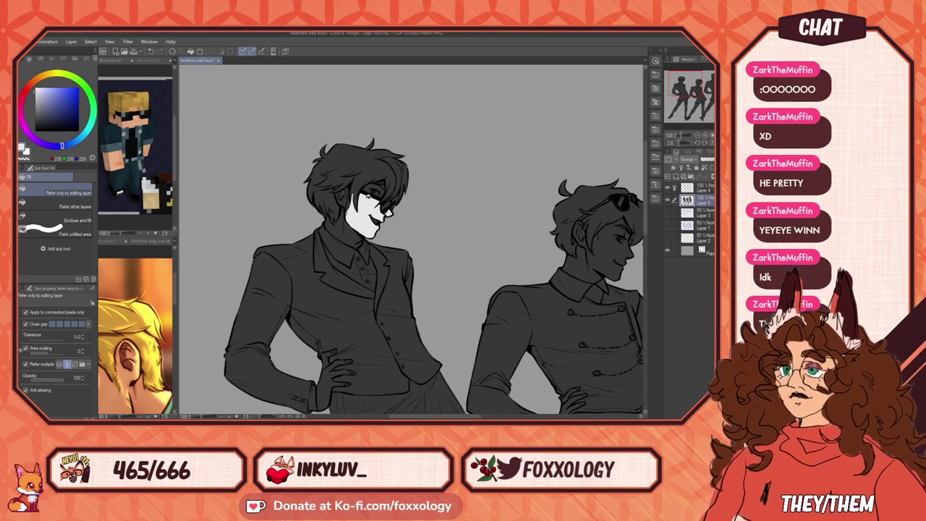
pyautogui.click(372, 191)
pyautogui.click(385, 186)
pyautogui.click(368, 189)
# Step: Undo the light grey fills on the first figure's face
pyautogui.hotkey('ctrl', 'z')
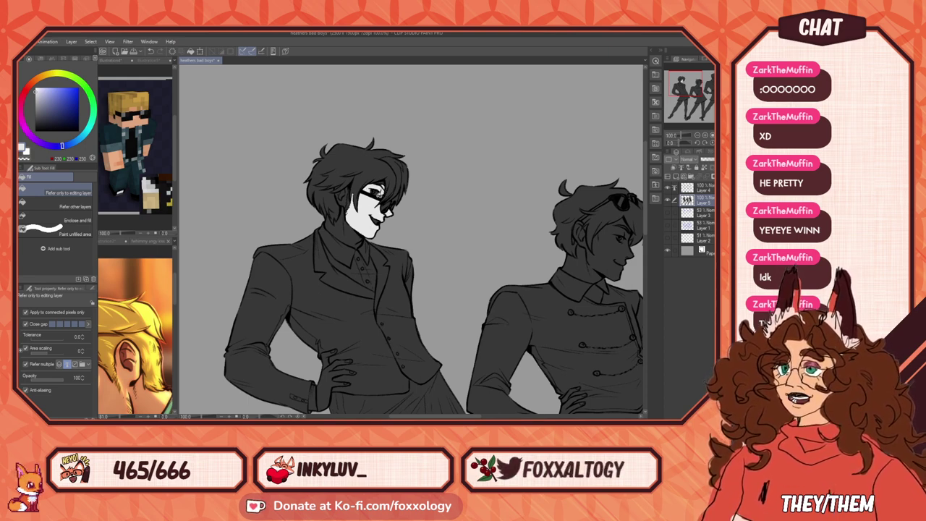
pyautogui.hotkey('ctrl', 'z')
pyautogui.hotkey('ctrl', 'z')
pyautogui.hotkey('ctrl', 'z')
pyautogui.hotkey('ctrl', 'z')
pyautogui.hotkey('ctrl', 'z')
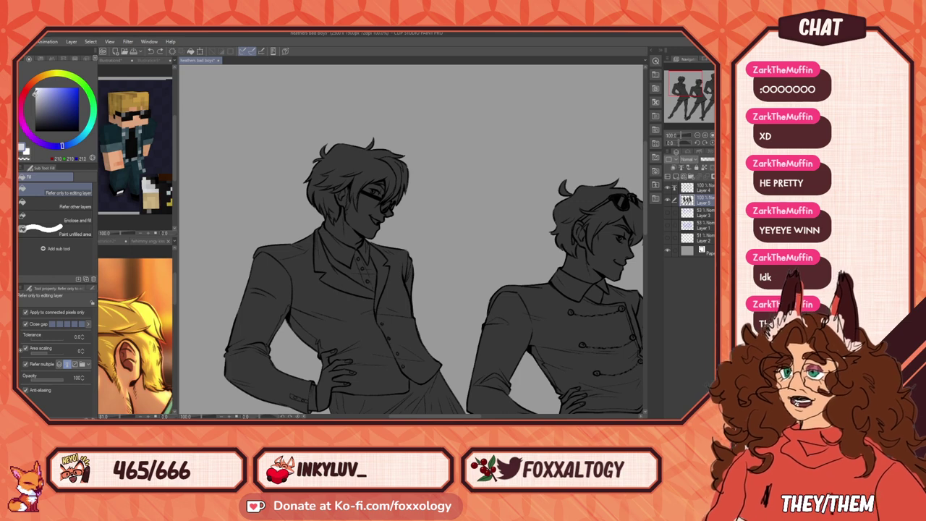
# Step: Fill the first figure's face, including the areas around the glasses and forehead, with a slightly darker light grey (212, 212, 212)
pyautogui.click(356, 217)
pyautogui.click(368, 217)
pyautogui.click(377, 212)
pyautogui.click(389, 210)
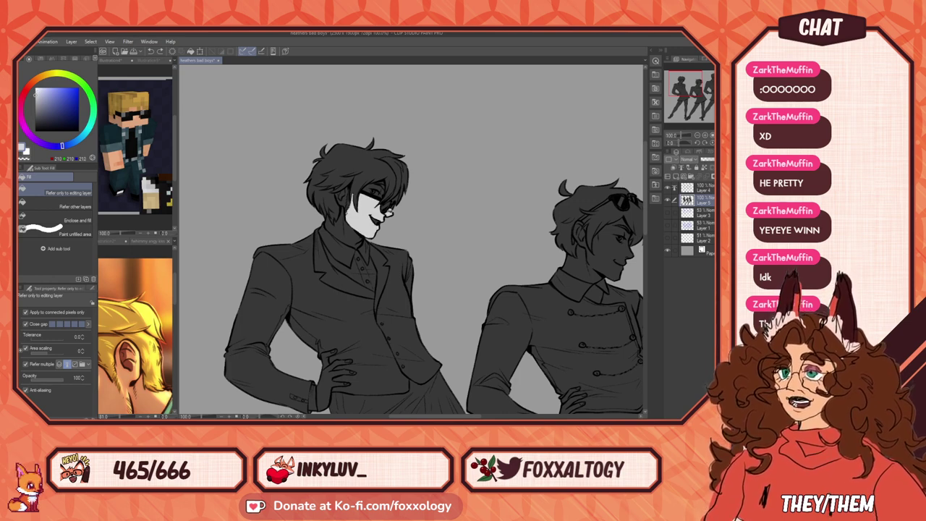
pyautogui.click(390, 209)
pyautogui.click(383, 193)
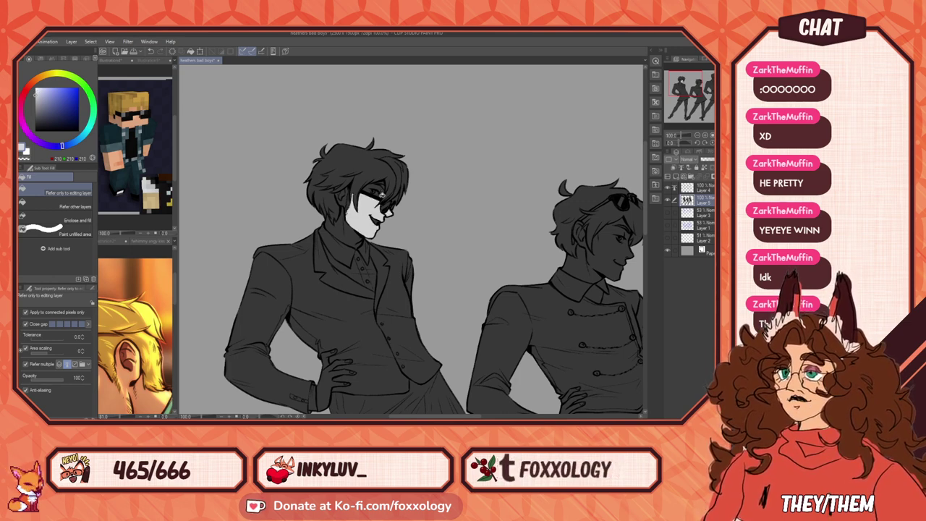
pyautogui.click(373, 187)
pyautogui.click(385, 183)
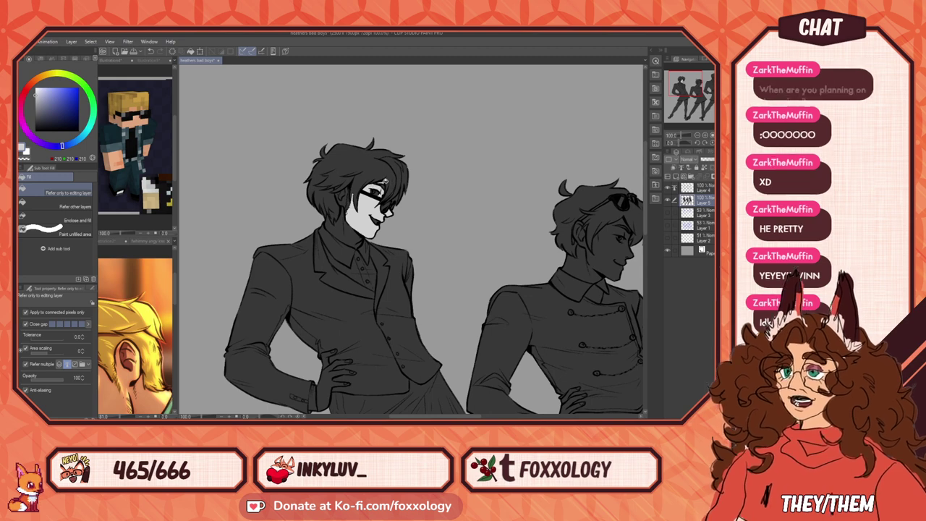
# Step: Fill the first figure's ear and neck with the same light grey as the face
pyautogui.click(343, 196)
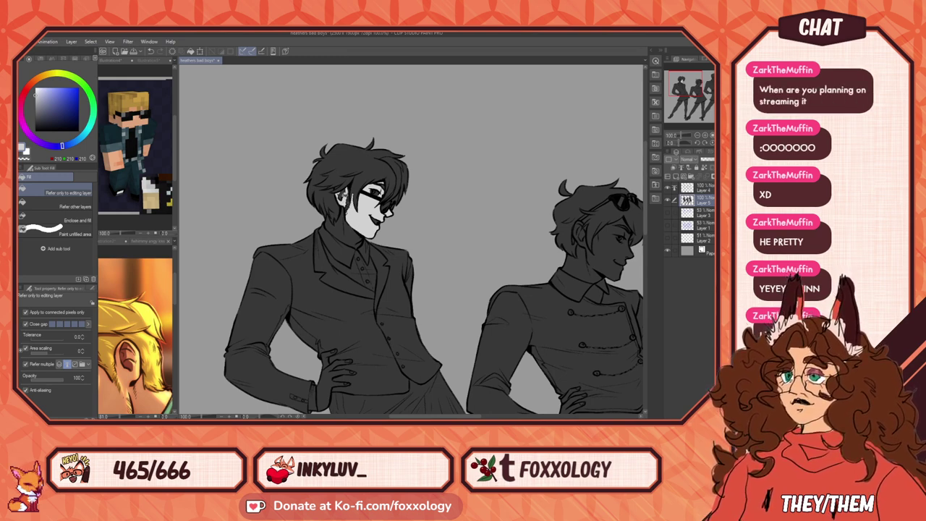
pyautogui.click(343, 191)
pyautogui.click(351, 186)
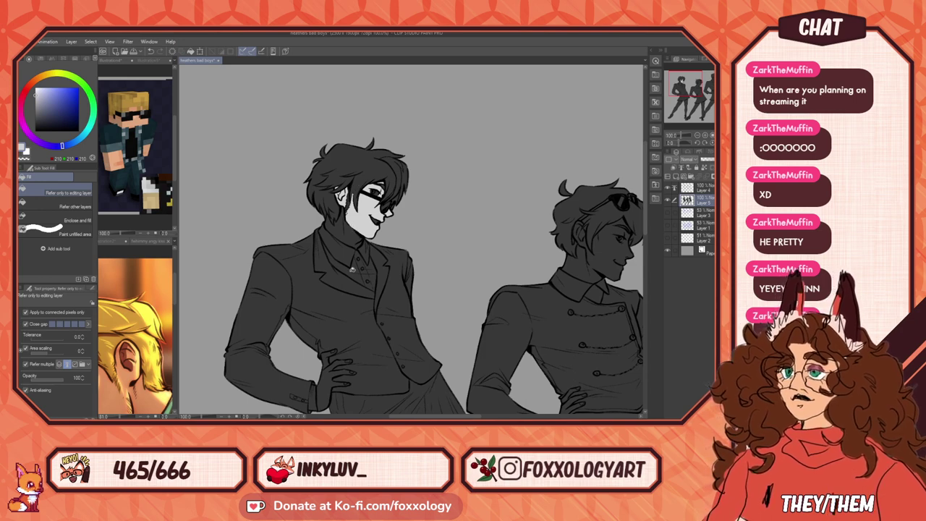
pyautogui.click(354, 241)
pyautogui.click(338, 225)
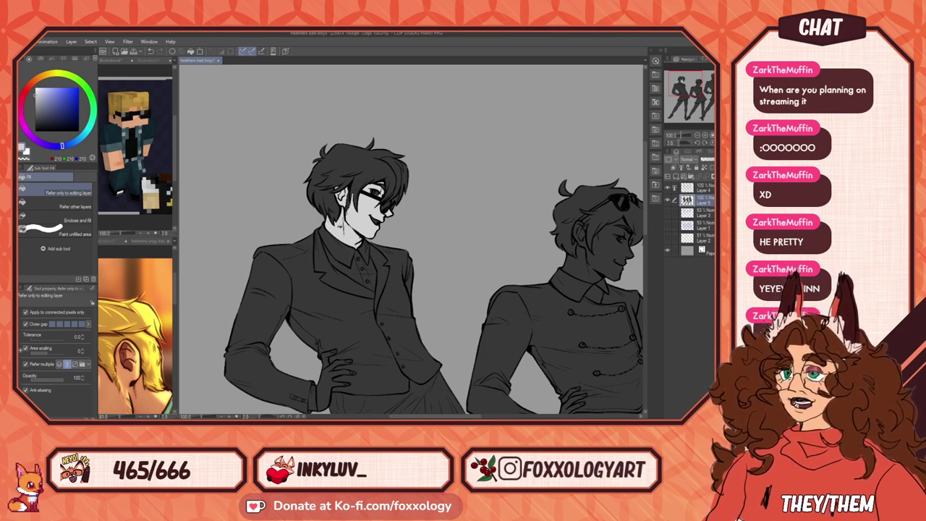
# Step: Fill the first figure's hand on the hip and its fingernails with light grey (210, 210, 210)
pyautogui.moveTo(381, 297); pyautogui.dragTo(376, 221)
pyautogui.click(323, 303)
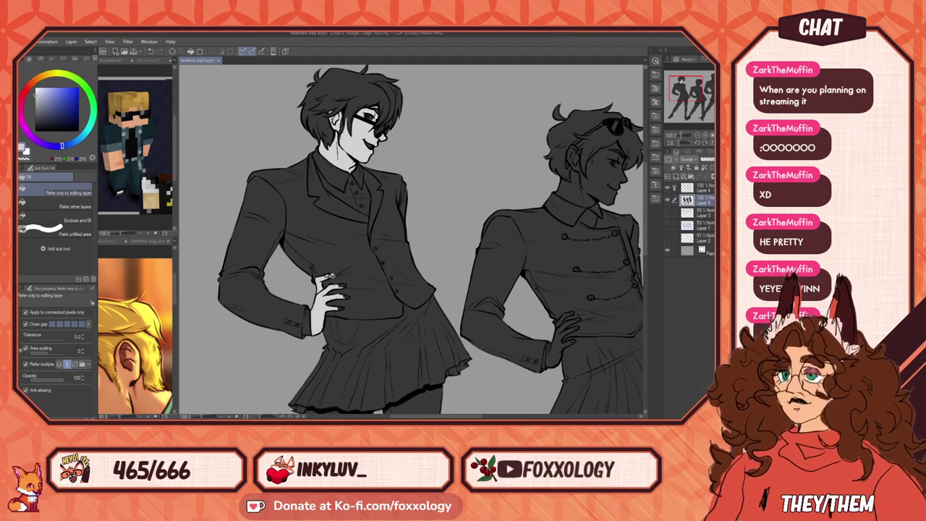
pyautogui.scroll(5, 357, 286)
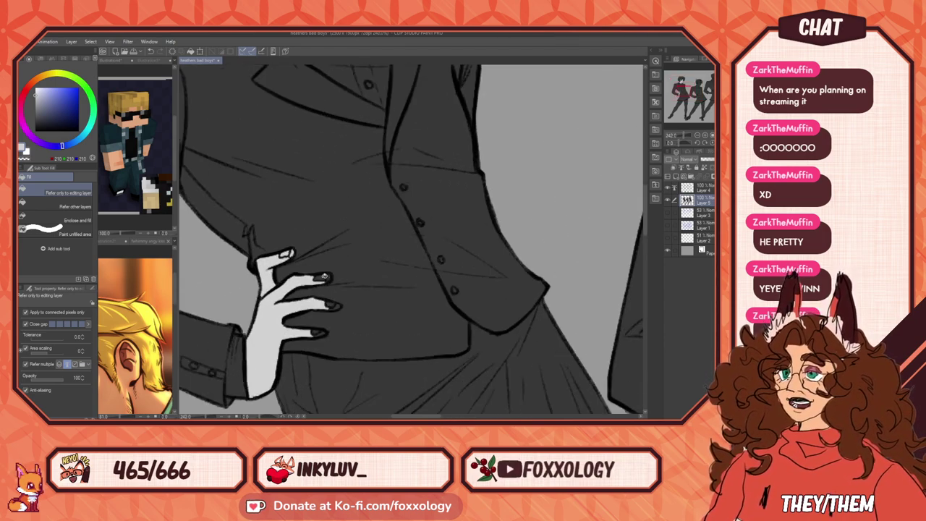
pyautogui.click(334, 306)
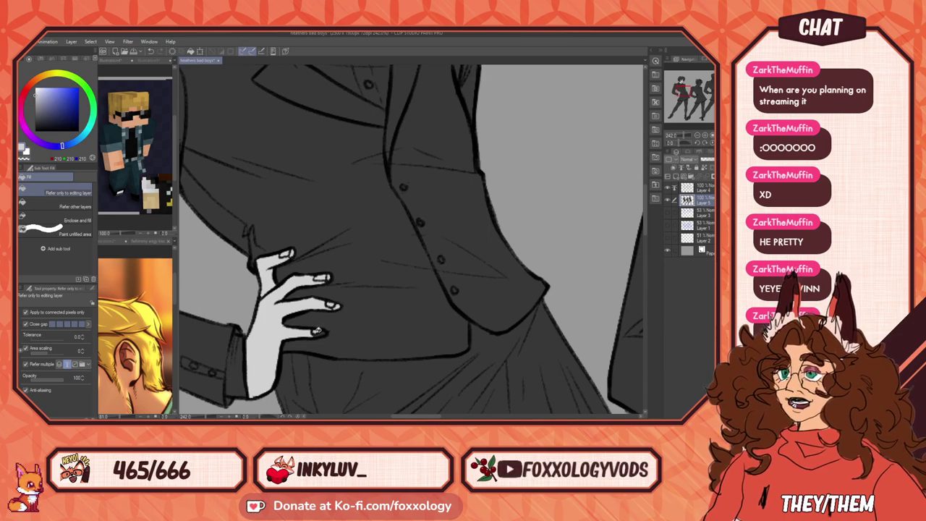
pyautogui.scroll(-5, 345, 325)
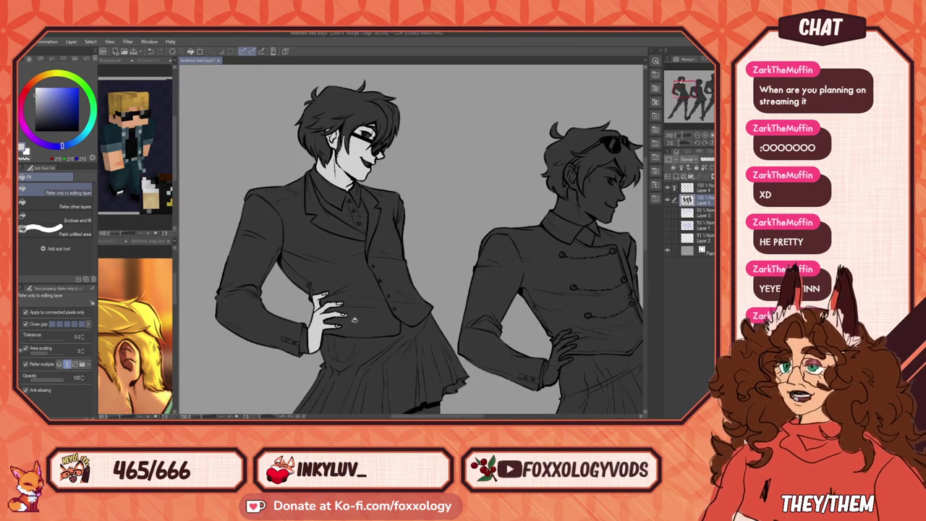
# Step: Fill the second figure's hand on the hip, including its fingernails, with the same light grey
pyautogui.moveTo(453, 286); pyautogui.dragTo(280, 264)
pyautogui.click(363, 323)
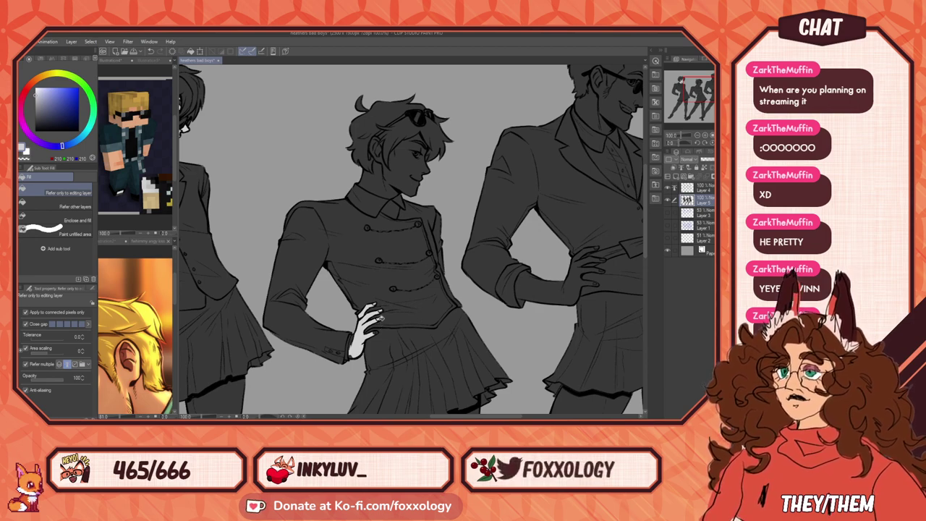
pyautogui.click(385, 317)
pyautogui.scroll(6, 393, 328)
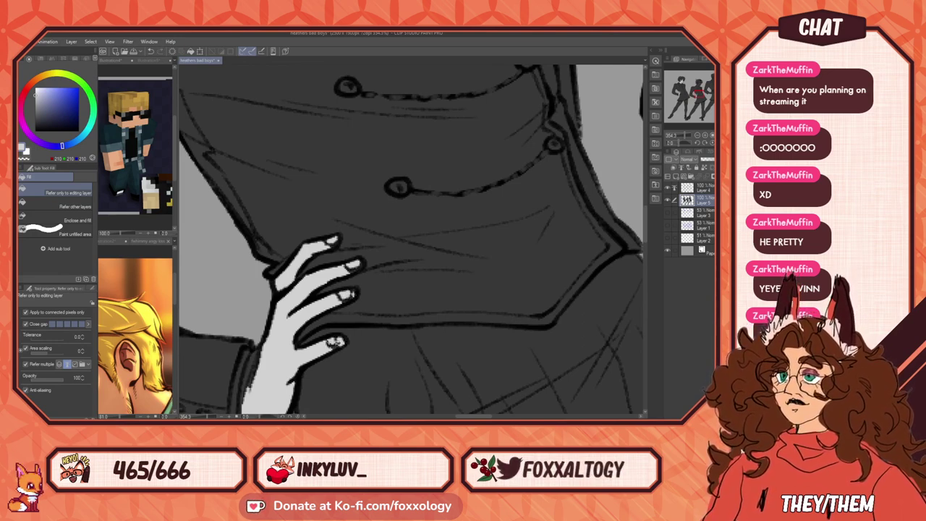
pyautogui.scroll(-5, 326, 354)
pyautogui.scroll(5, 311, 367)
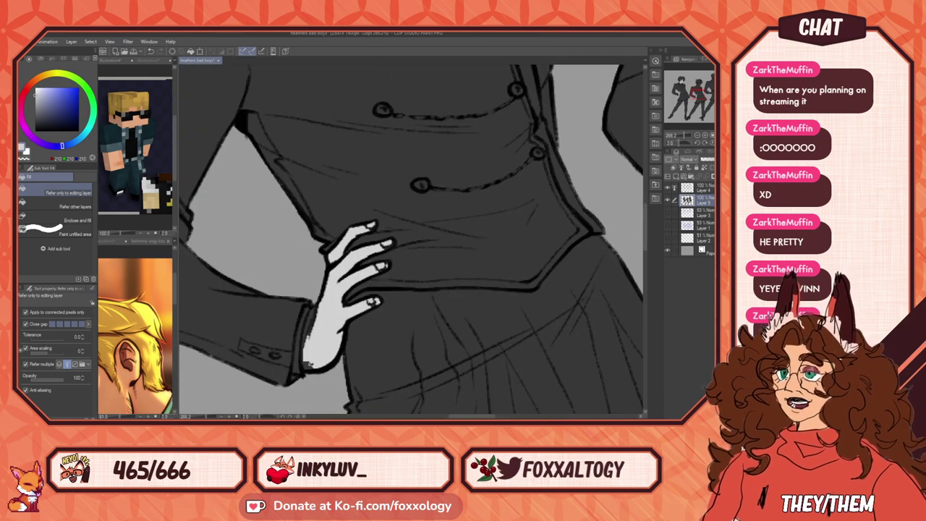
pyautogui.scroll(-5, 307, 363)
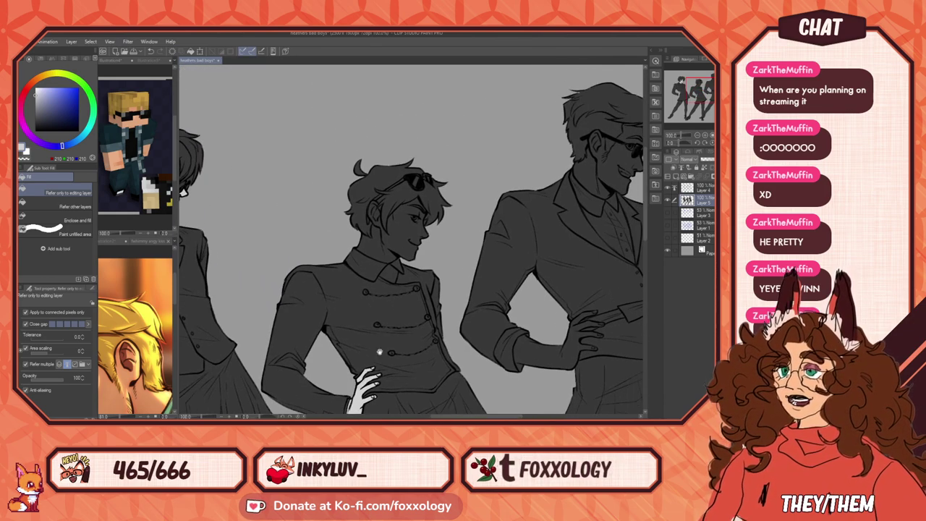
# Step: Fill both of the first figure's thighs between skirt and stockings with the light grey, and set the fill's area scaling to 4
pyautogui.moveTo(316, 355); pyautogui.dragTo(485, 270)
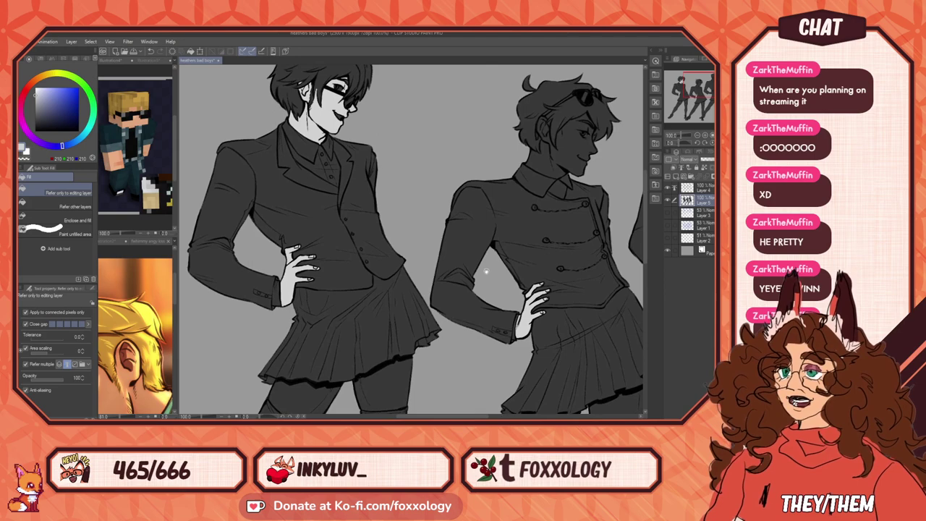
pyautogui.click(394, 384)
pyautogui.click(323, 397)
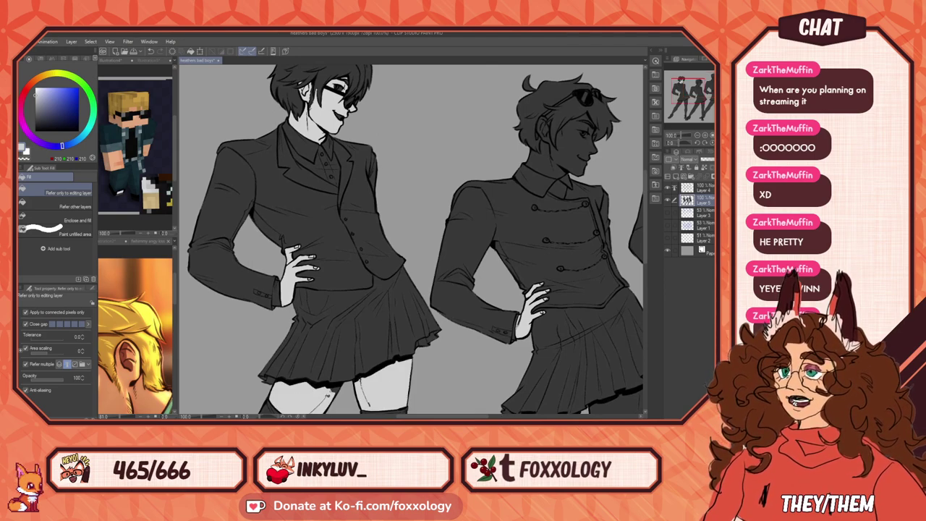
pyautogui.scroll(2, 361, 369)
pyautogui.scroll(-1, 417, 329)
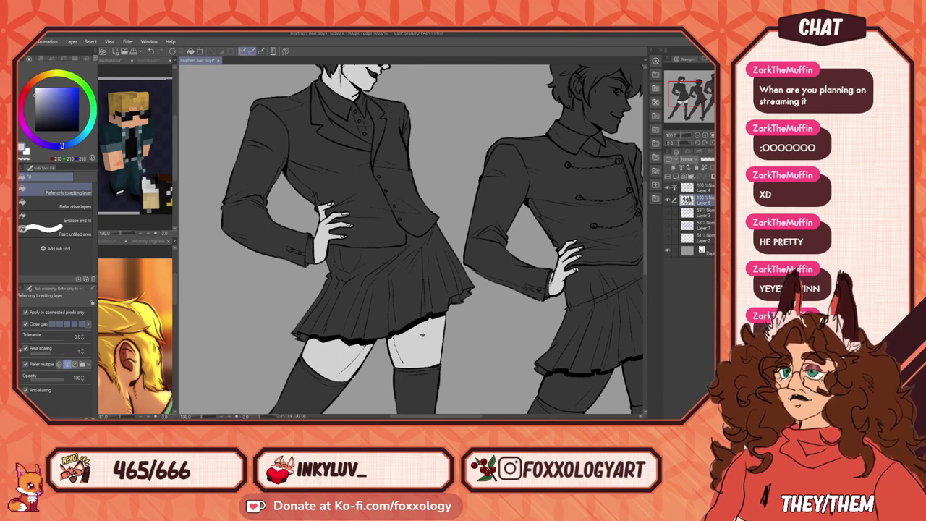
# Step: Refill the second figure's hand with a slightly lighter grey (223, 223, 223)
pyautogui.moveTo(412, 188); pyautogui.dragTo(410, 343)
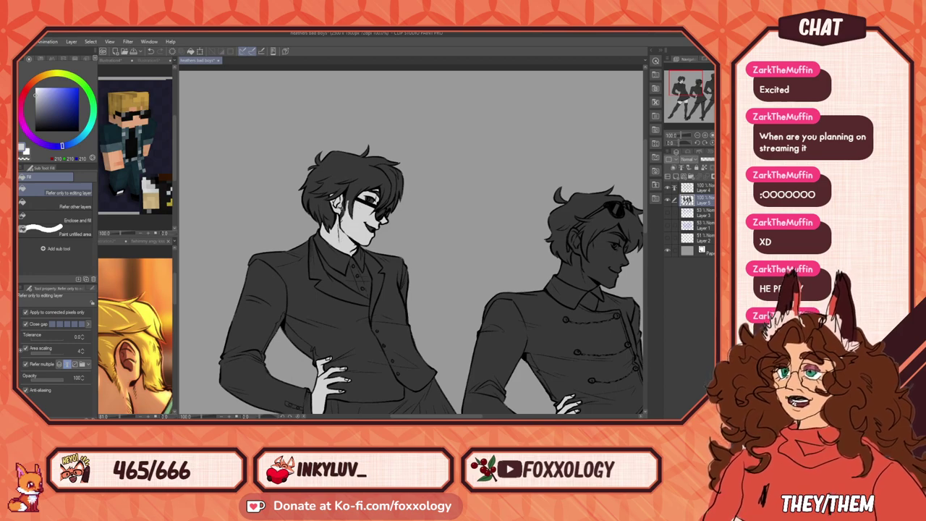
pyautogui.scroll(-2, 432, 272)
pyautogui.moveTo(539, 299); pyautogui.dragTo(418, 226)
pyautogui.scroll(5, 413, 255)
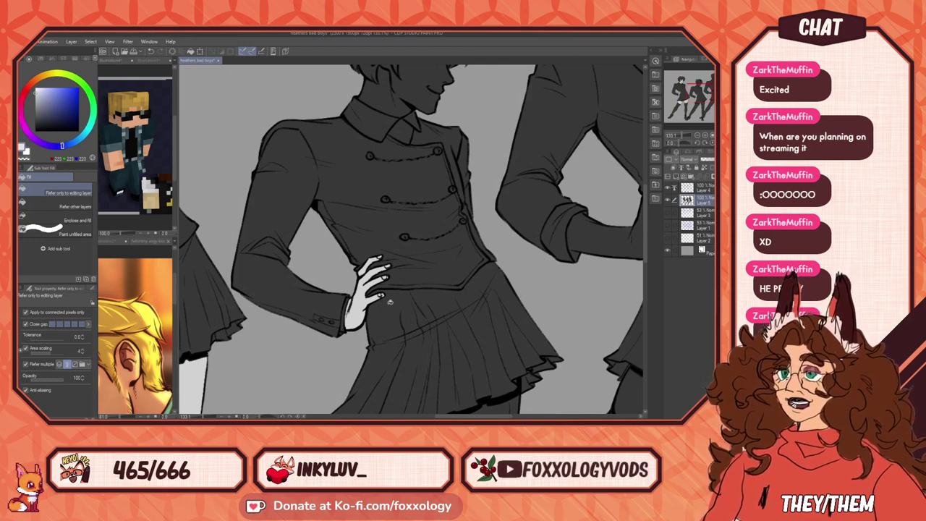
pyautogui.click(365, 297)
pyautogui.click(364, 267)
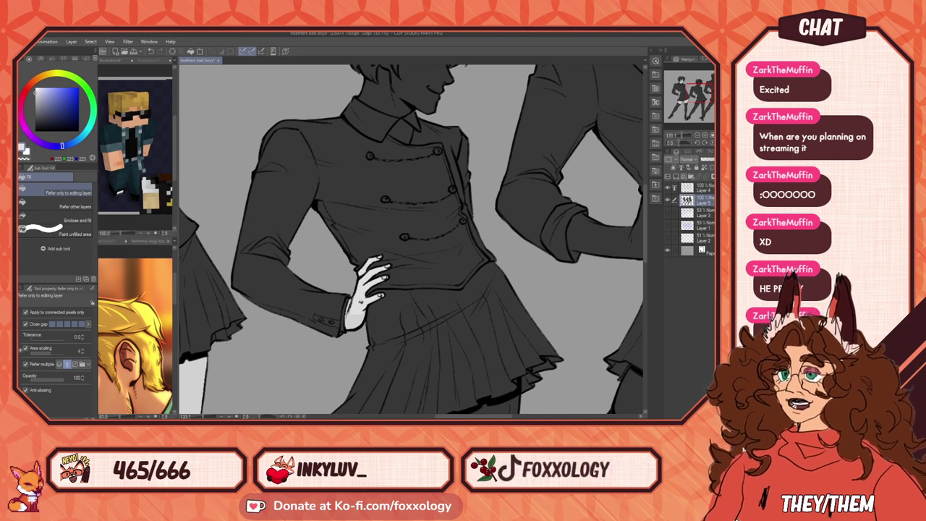
pyautogui.click(354, 319)
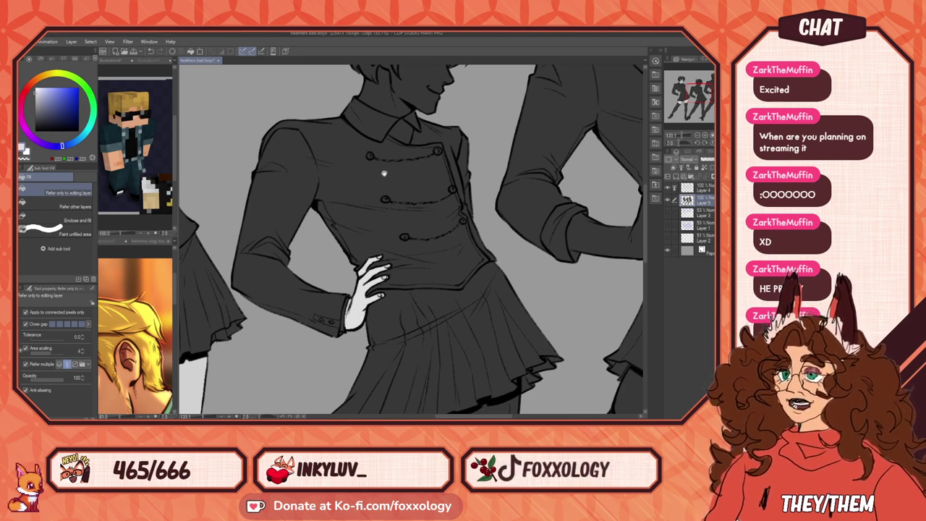
# Step: Fill the second figure's face, neck and ear with the same lighter grey as the hand
pyautogui.scroll(4, 385, 174)
pyautogui.click(401, 206)
pyautogui.click(357, 242)
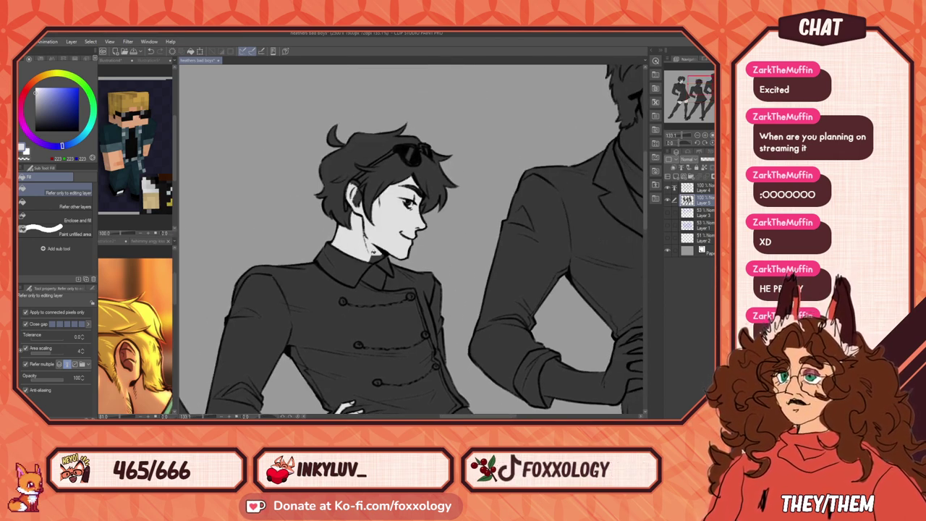
pyautogui.click(377, 257)
pyautogui.click(353, 198)
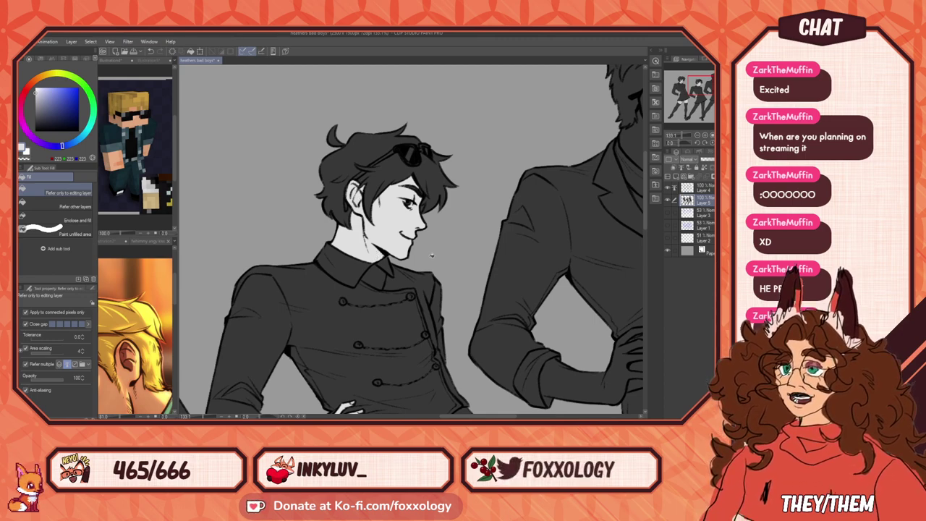
# Step: Fill both of the second figure's thighs between the skirt and stockings with the same lighter grey
pyautogui.scroll(-3, 432, 255)
pyautogui.moveTo(453, 282); pyautogui.dragTo(407, 166)
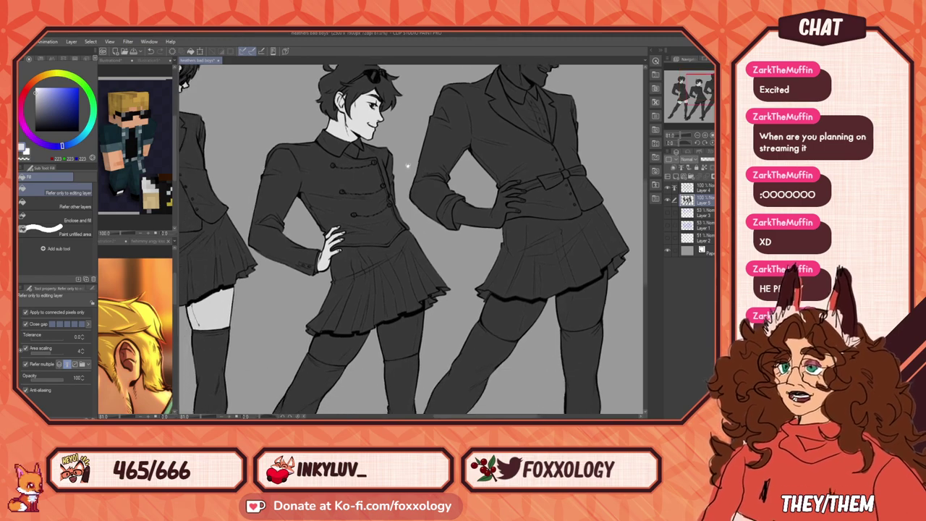
pyautogui.click(345, 339)
pyautogui.click(409, 333)
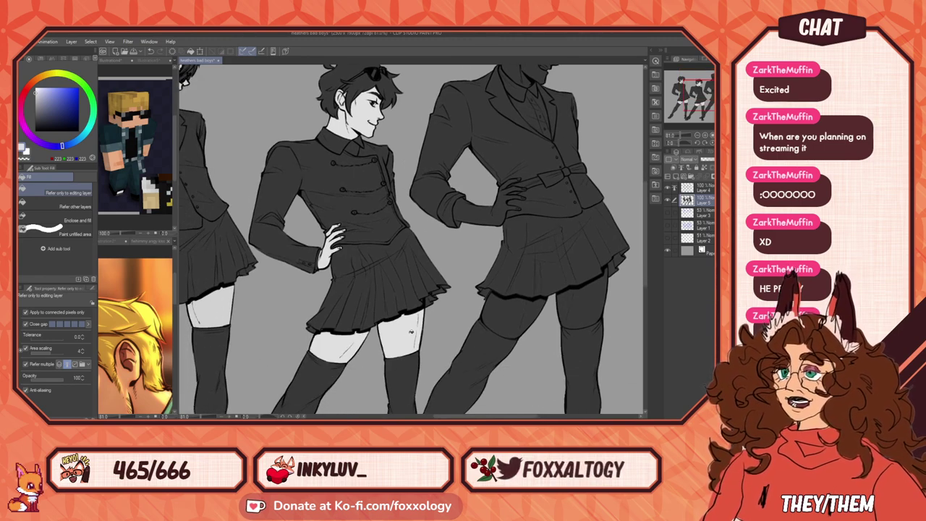
pyautogui.scroll(2, 416, 270)
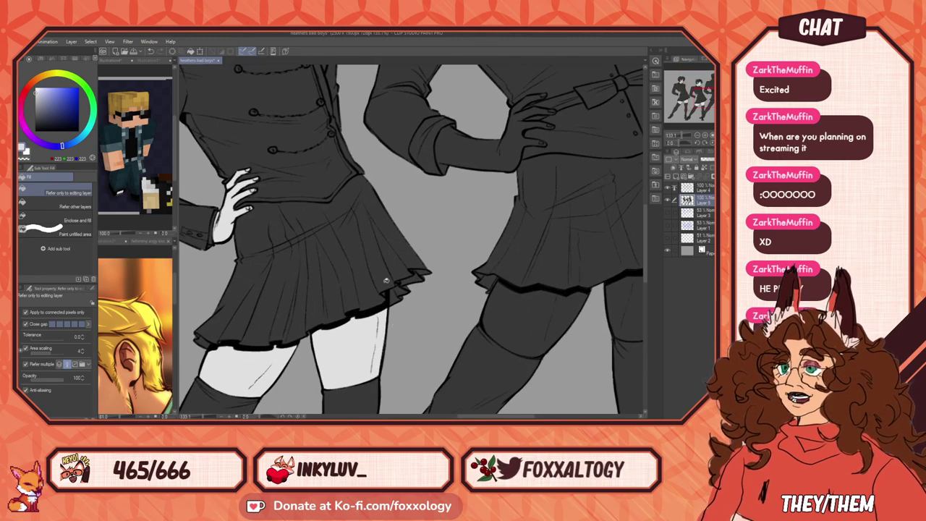
pyautogui.scroll(-2, 386, 280)
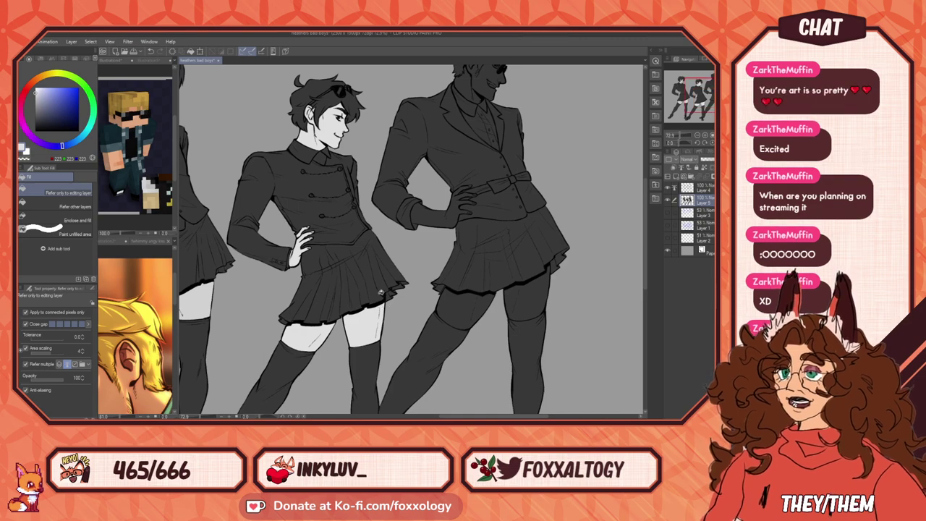
# Step: Try filling the third figure's face and neck with a darker light grey (201, 201, 201), and undo the fills
pyautogui.scroll(-3, 380, 291)
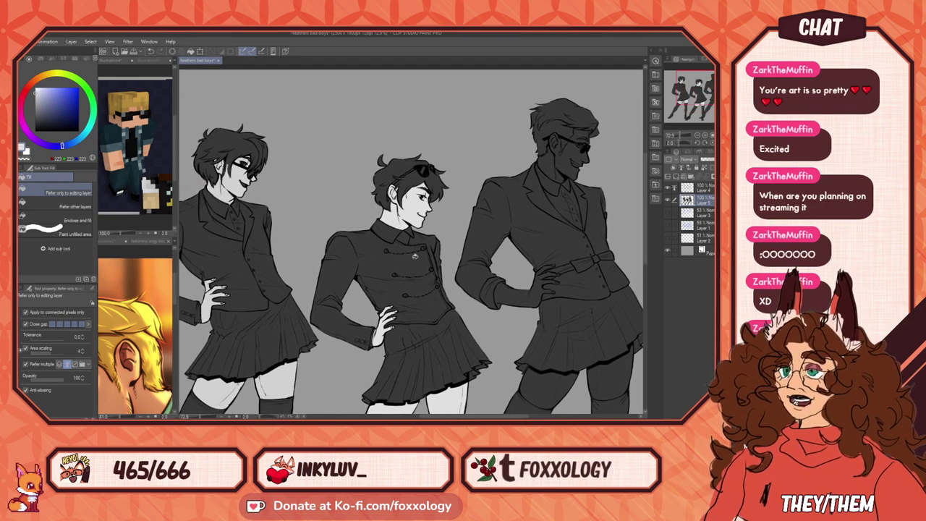
pyautogui.moveTo(500, 244); pyautogui.dragTo(405, 258)
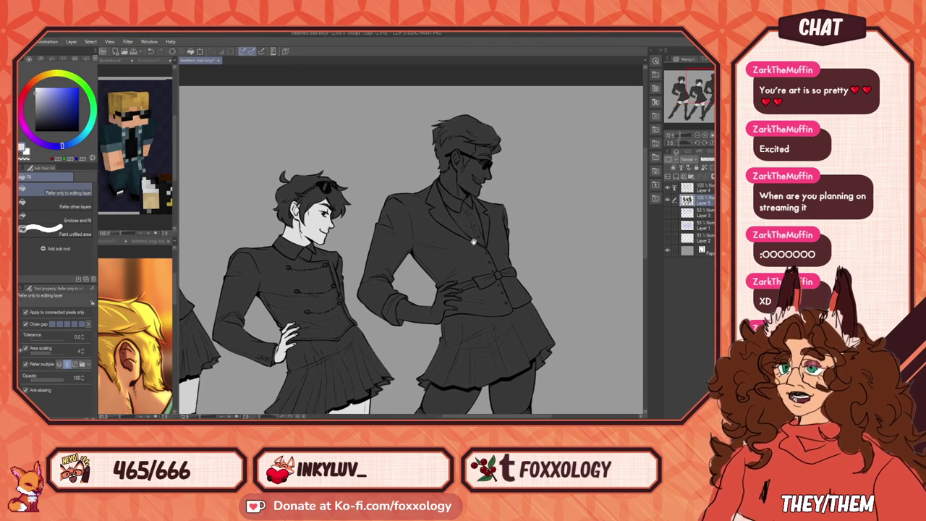
pyautogui.moveTo(454, 233); pyautogui.dragTo(552, 196)
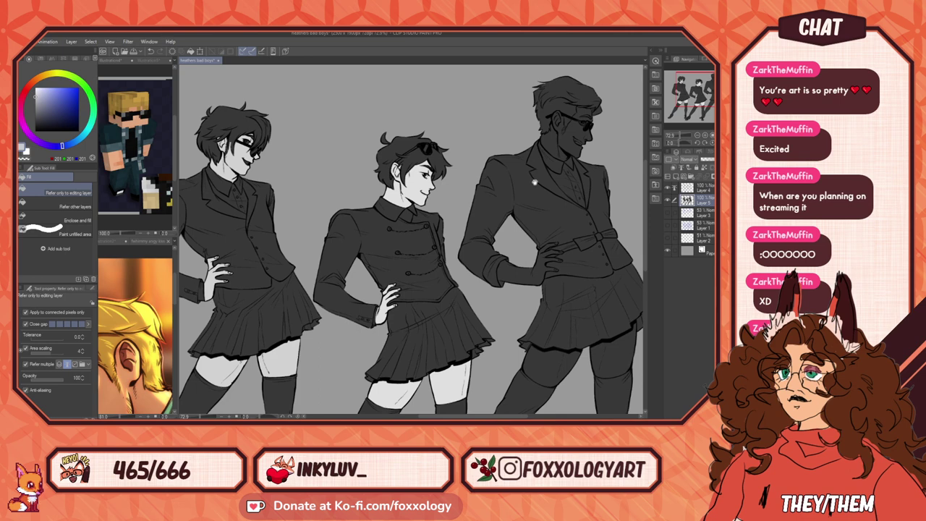
pyautogui.moveTo(535, 183); pyautogui.dragTo(327, 250)
pyautogui.click(366, 208)
pyautogui.click(342, 213)
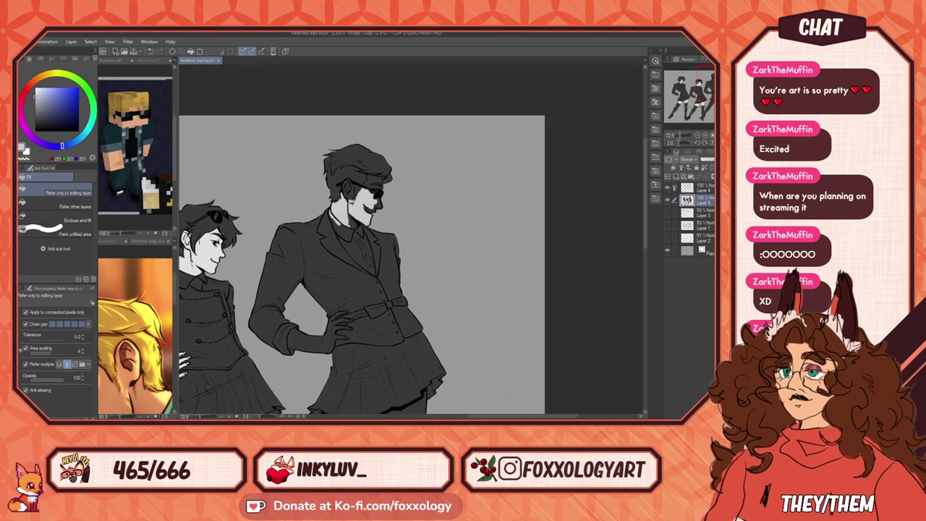
pyautogui.hotkey('ctrl', 'z')
pyautogui.hotkey('ctrl', 'z')
# Step: Fill the third figure's face, neck and ear, including the areas around the sunglasses, with light grey (217, 217, 217)
pyautogui.click(35, 93)
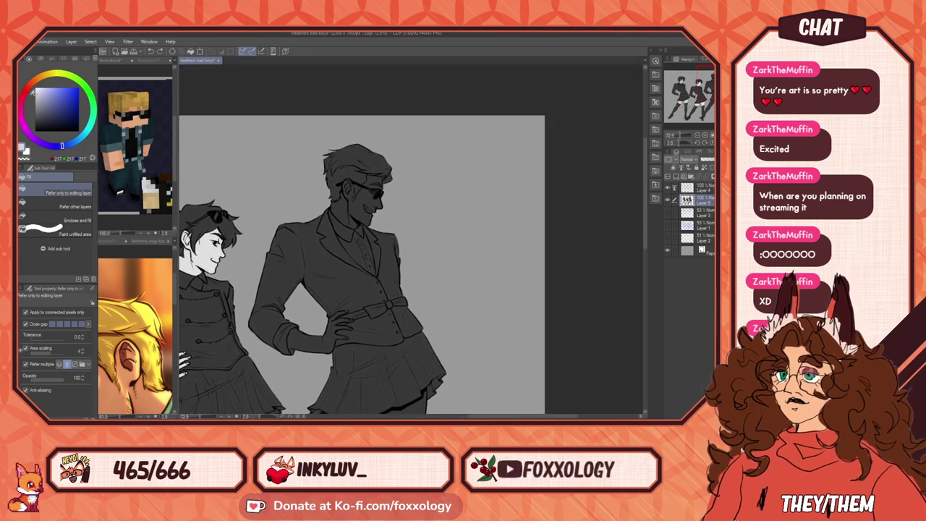
pyautogui.click(342, 211)
pyautogui.click(359, 208)
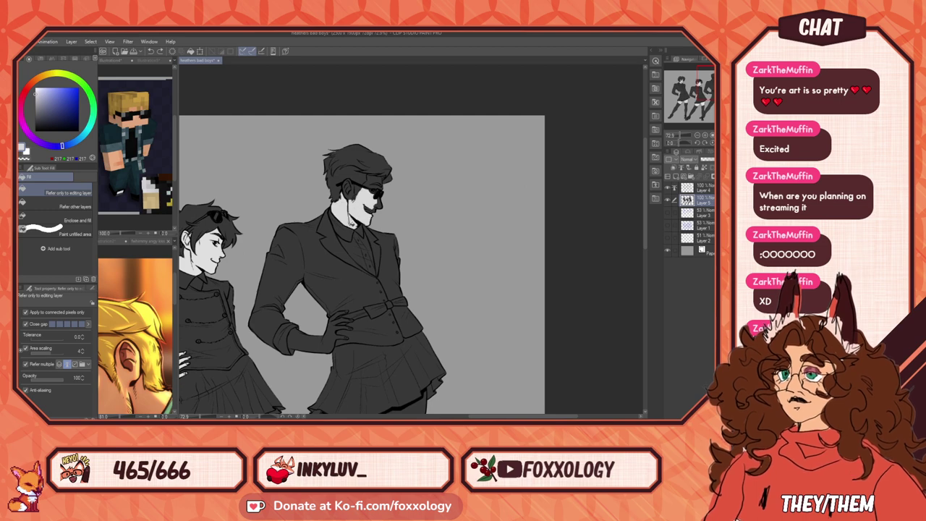
pyautogui.click(351, 190)
pyautogui.click(379, 204)
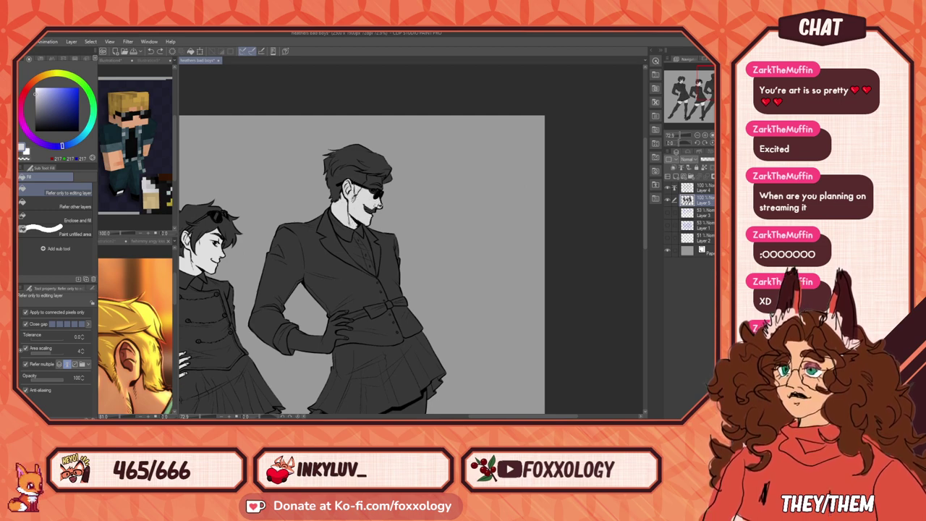
pyautogui.click(373, 180)
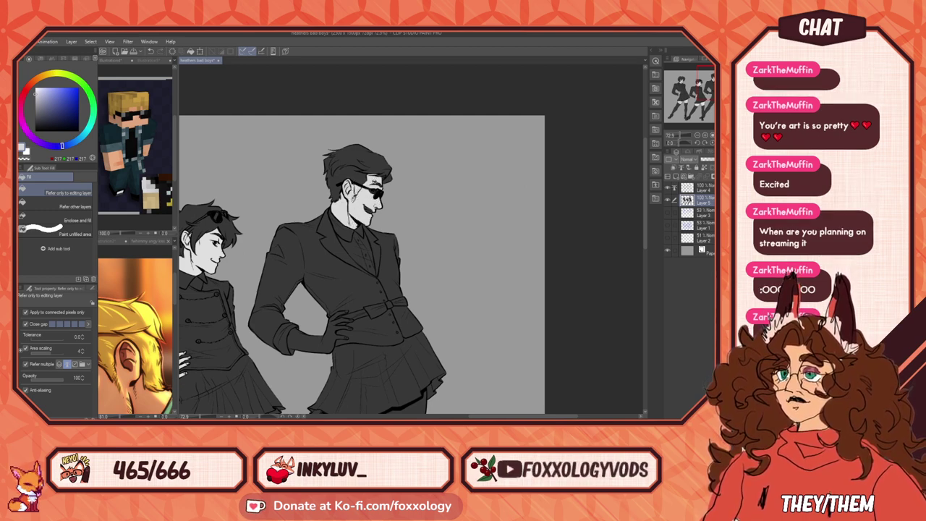
# Step: Fill the third figure's bare forearm and hand on the hip with the same light grey as the face
pyautogui.scroll(2, 379, 192)
pyautogui.scroll(-4, 386, 205)
pyautogui.moveTo(394, 276); pyautogui.dragTo(448, 190)
pyautogui.scroll(4, 430, 242)
pyautogui.click(364, 227)
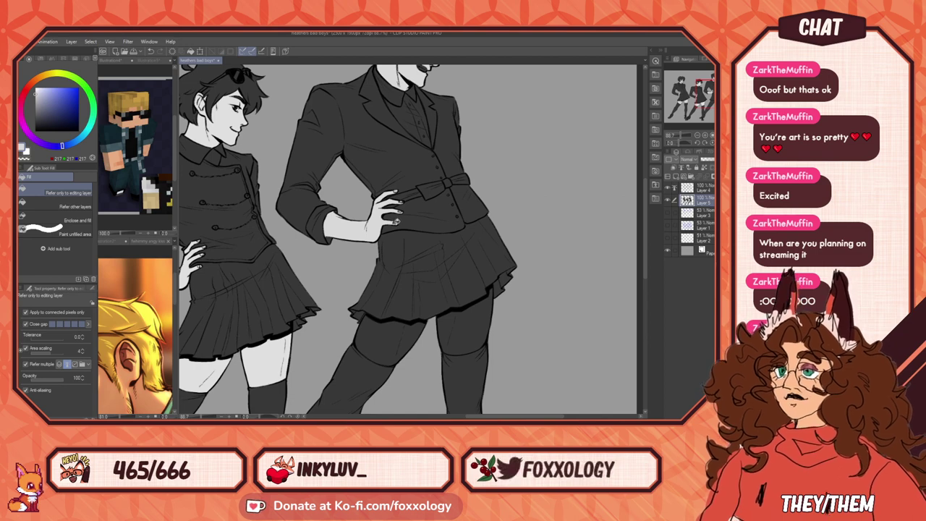
# Step: Fill both of the third figure's thighs above the stockings with the same light grey, undoing a misplaced fill first
pyautogui.click(371, 362)
pyautogui.hotkey('ctrl', 'z')
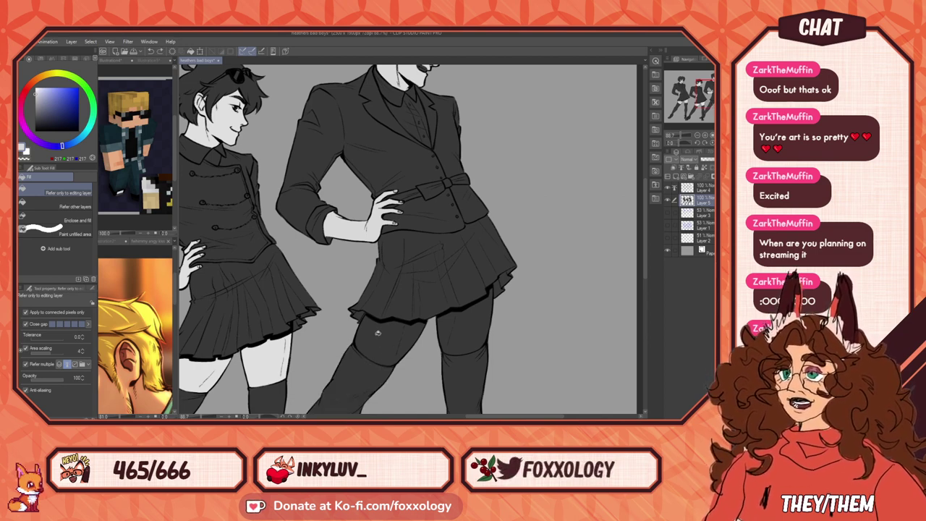
pyautogui.moveTo(377, 334); pyautogui.dragTo(470, 327)
pyautogui.scroll(-2, 461, 322)
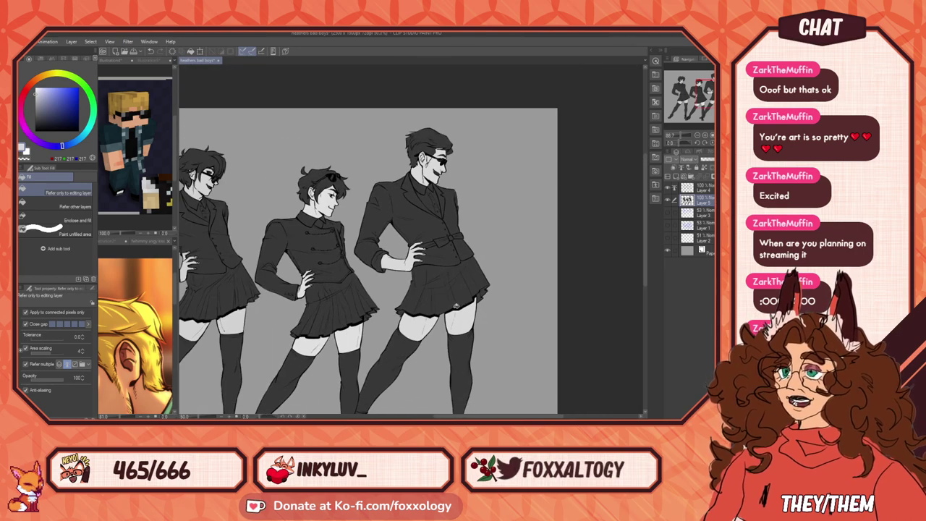
pyautogui.moveTo(337, 278); pyautogui.dragTo(410, 279)
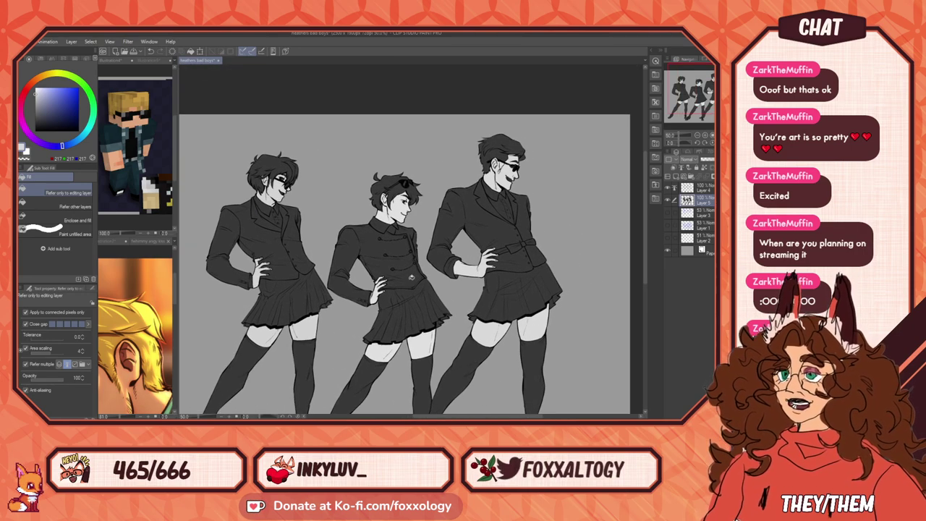
pyautogui.scroll(2, 389, 186)
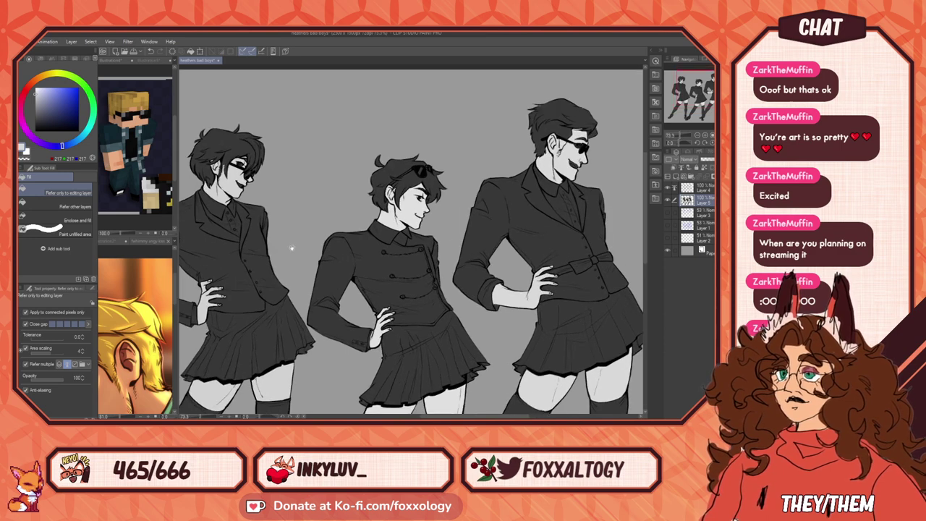
pyautogui.moveTo(292, 248); pyautogui.dragTo(395, 250)
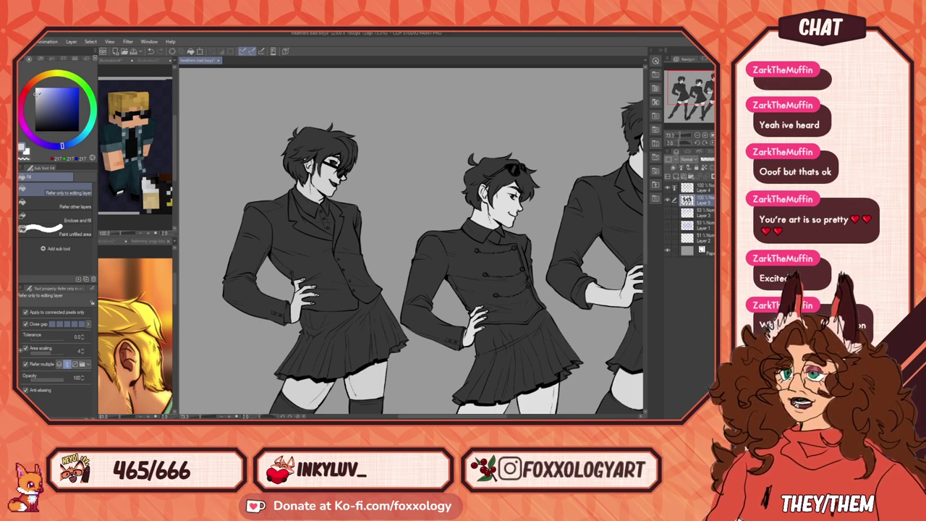
# Step: Bring up the stage costume reference photos beside the drawing and size their pane so the red, yellow, blue and green outfits show
pyautogui.click(36, 95)
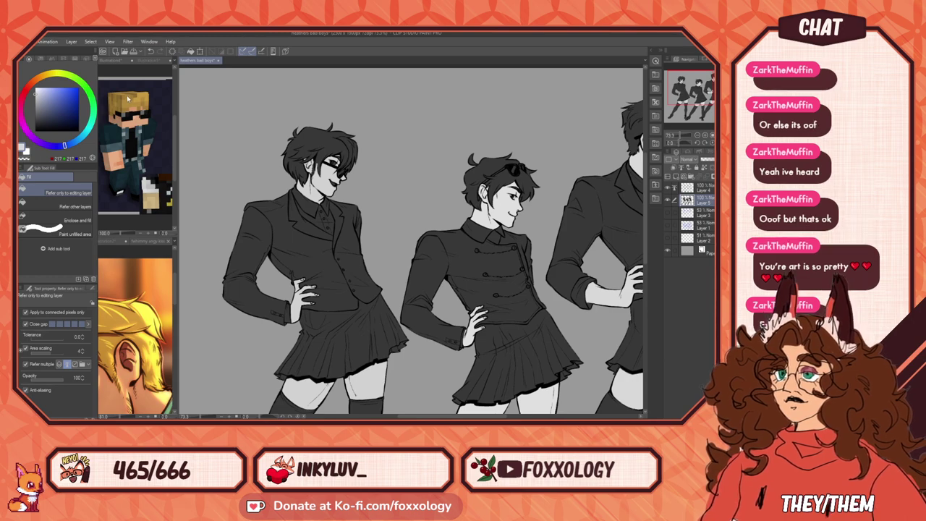
pyautogui.scroll(-2, 388, 234)
pyautogui.scroll(2, 389, 234)
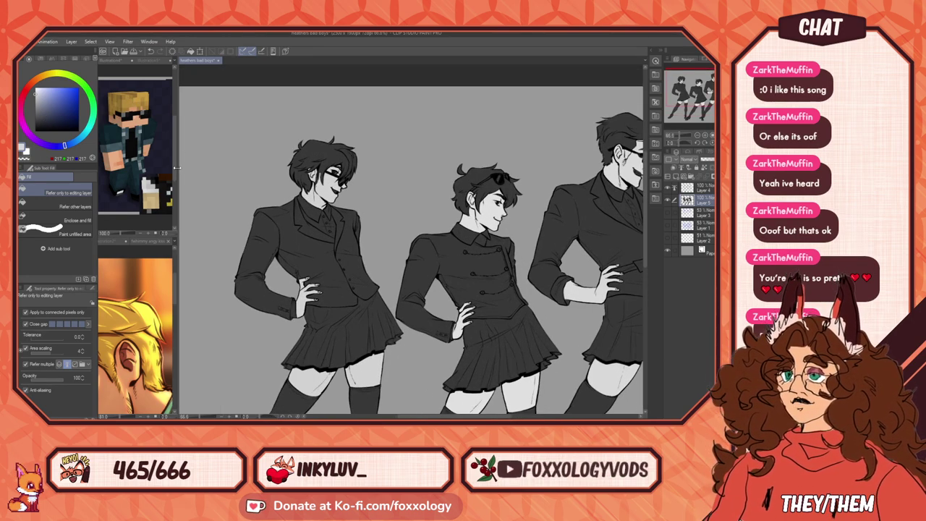
pyautogui.moveTo(176, 168); pyautogui.dragTo(276, 190)
pyautogui.click(155, 60)
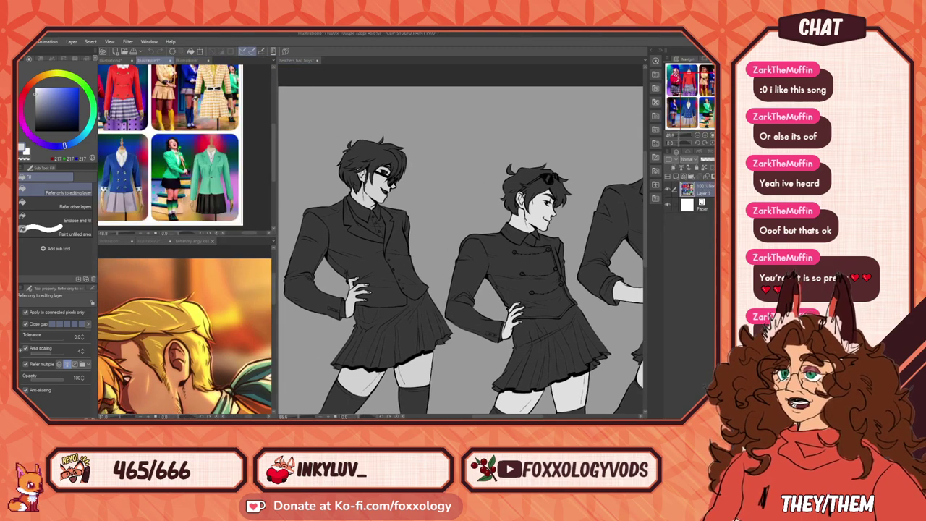
pyautogui.moveTo(197, 167)
pyautogui.mouseDown()
pyautogui.moveTo(196, 150)
pyautogui.moveTo(191, 156)
pyautogui.mouseUp()
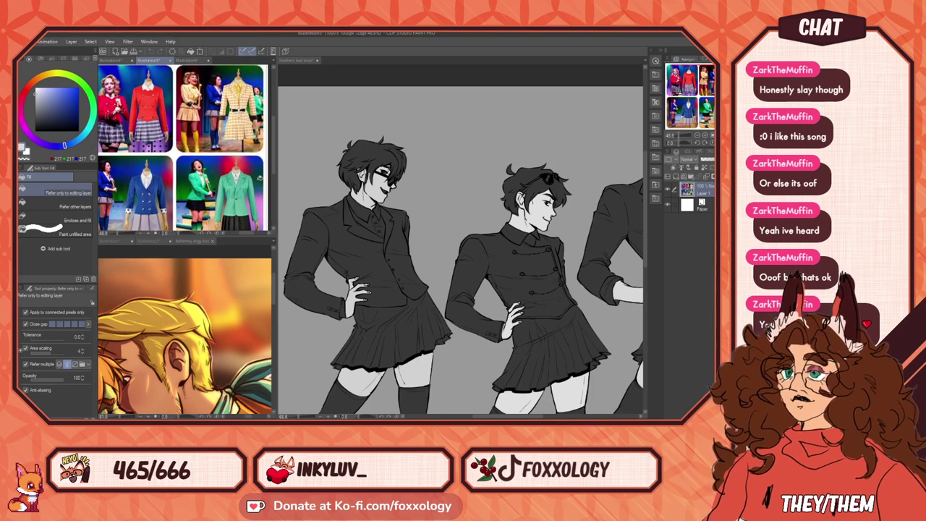
pyautogui.moveTo(275, 192); pyautogui.dragTo(212, 196)
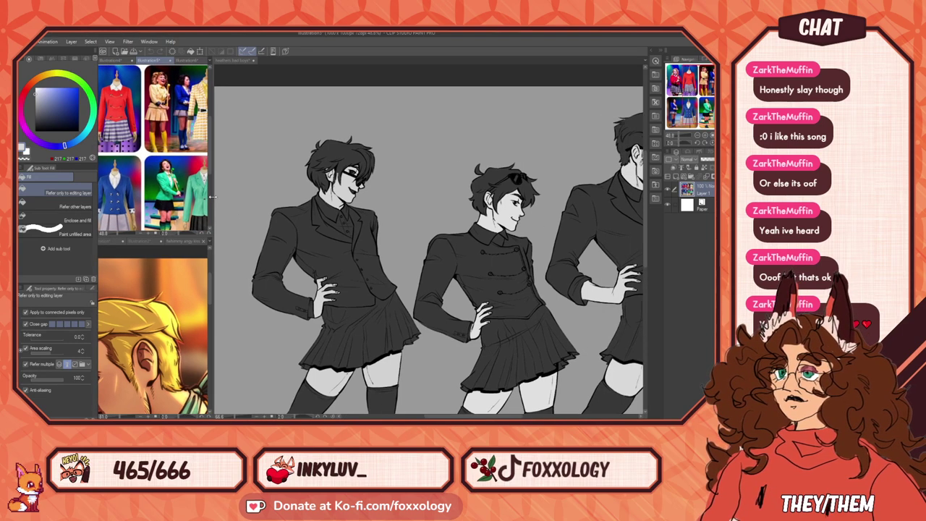
pyautogui.moveTo(132, 211)
pyautogui.mouseDown()
pyautogui.moveTo(108, 210)
pyautogui.moveTo(123, 211)
pyautogui.mouseUp()
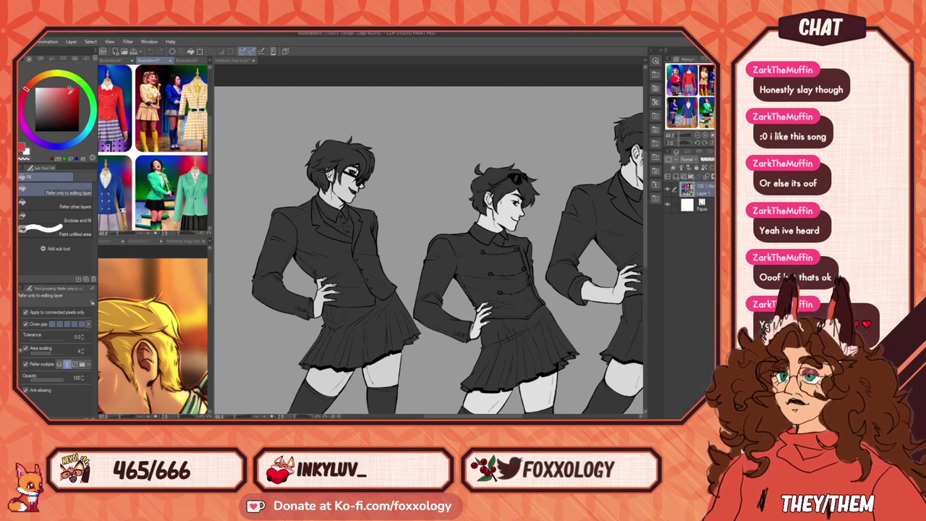
# Step: Fill the second figure's upper jacket, sleeve and cuff with mid grey (170, 170, 170)
pyautogui.moveTo(49, 99); pyautogui.dragTo(43, 102)
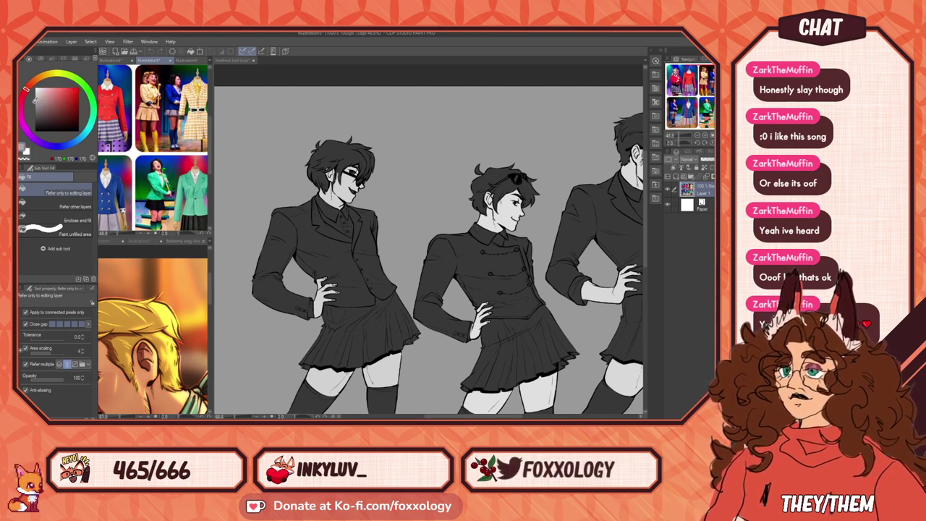
pyautogui.click(511, 263)
pyautogui.click(508, 262)
pyautogui.click(446, 252)
pyautogui.click(425, 306)
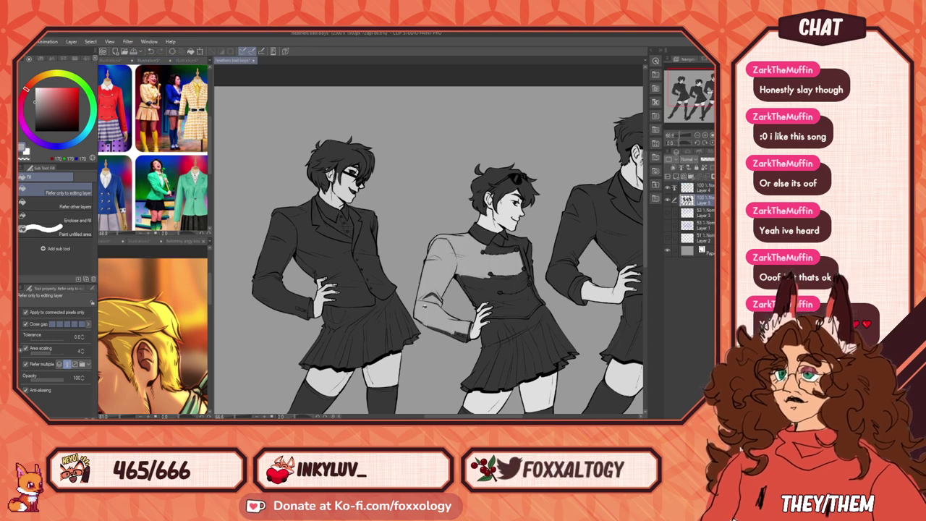
pyautogui.click(456, 333)
pyautogui.click(446, 331)
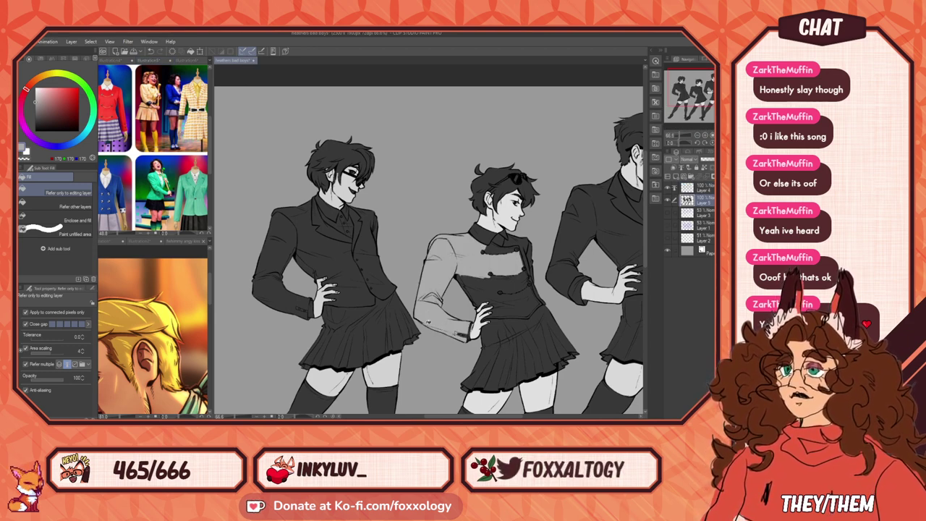
# Step: Fill the lower front panels, hem and far edge of the second figure's jacket with the same mid grey
pyautogui.click(484, 287)
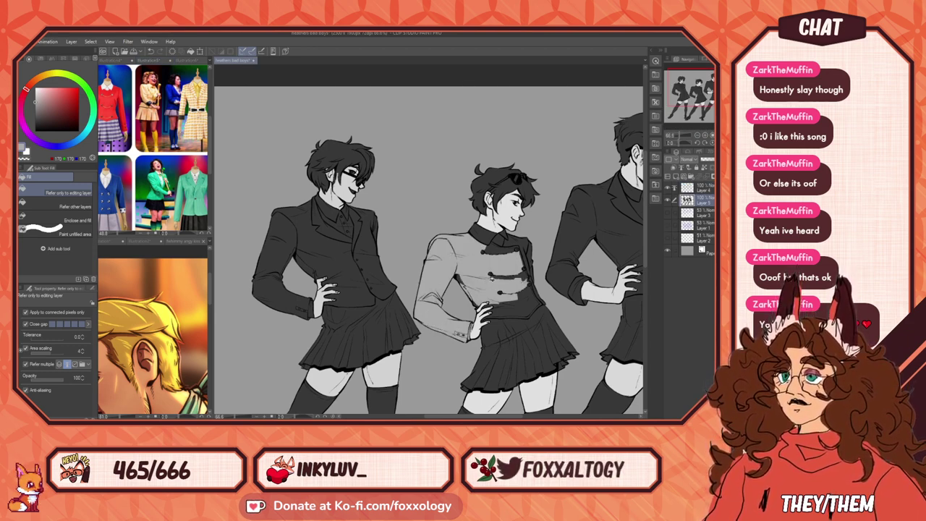
pyautogui.click(512, 277)
pyautogui.click(525, 293)
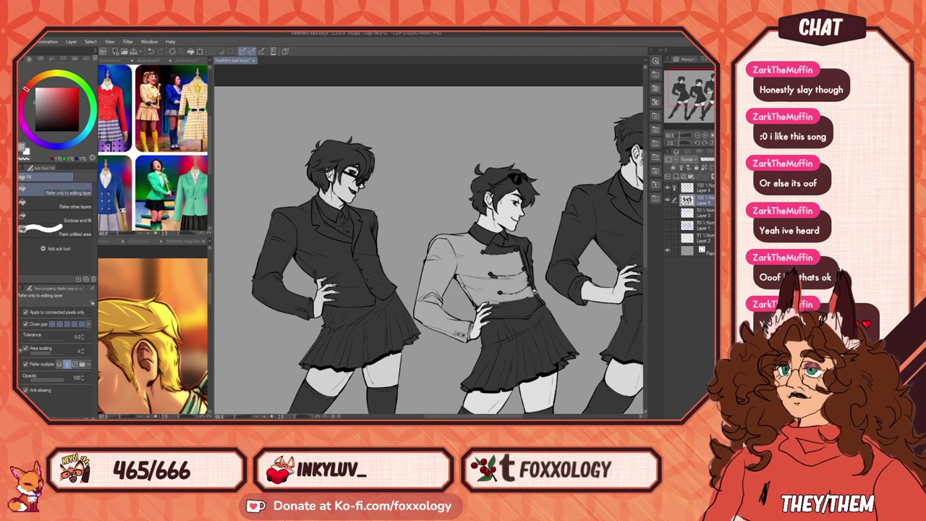
pyautogui.click(517, 304)
pyautogui.click(508, 307)
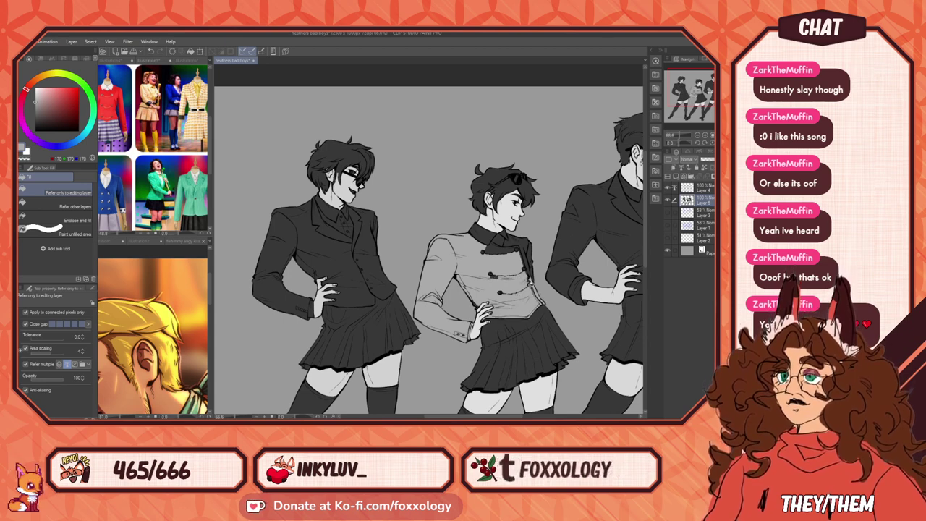
pyautogui.click(529, 259)
pyautogui.click(532, 272)
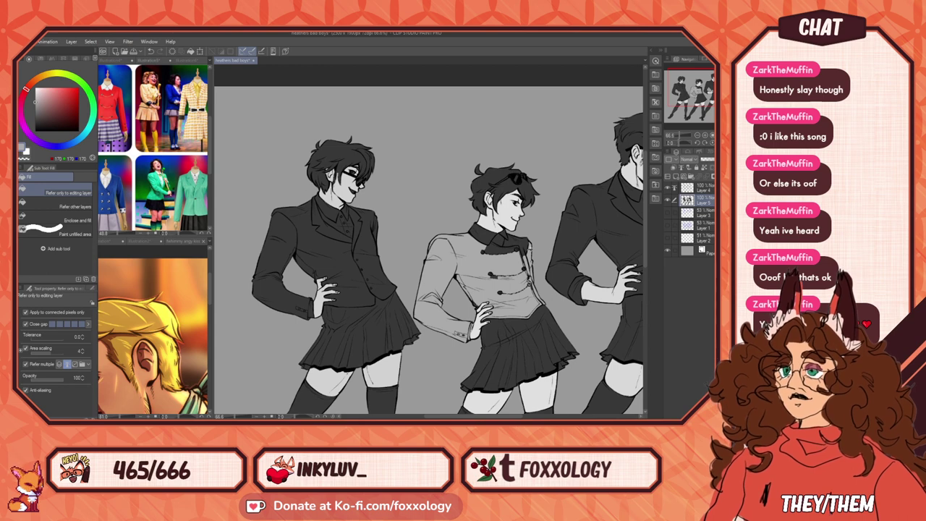
# Step: Fill the remaining dark gaps along the second figure's jacket front, far shoulder and far sleeve with the same mid grey
pyautogui.click(525, 252)
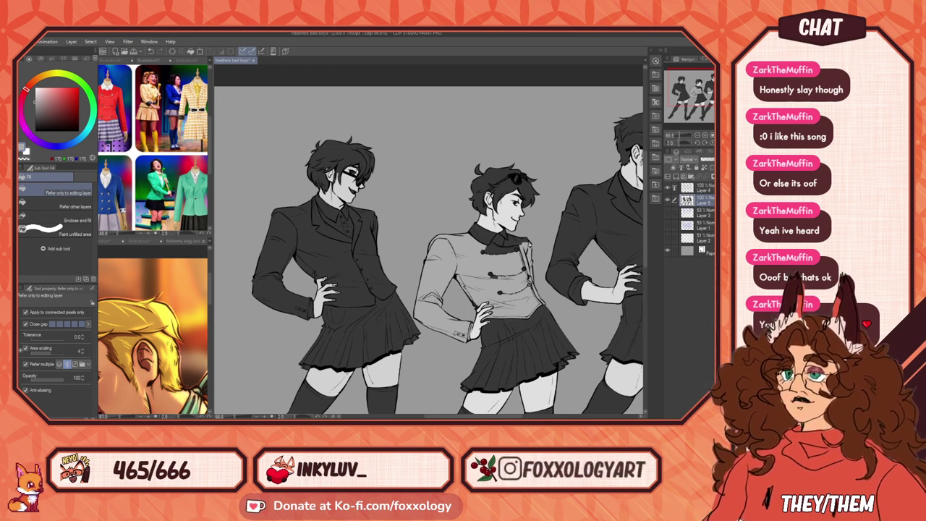
pyautogui.click(511, 247)
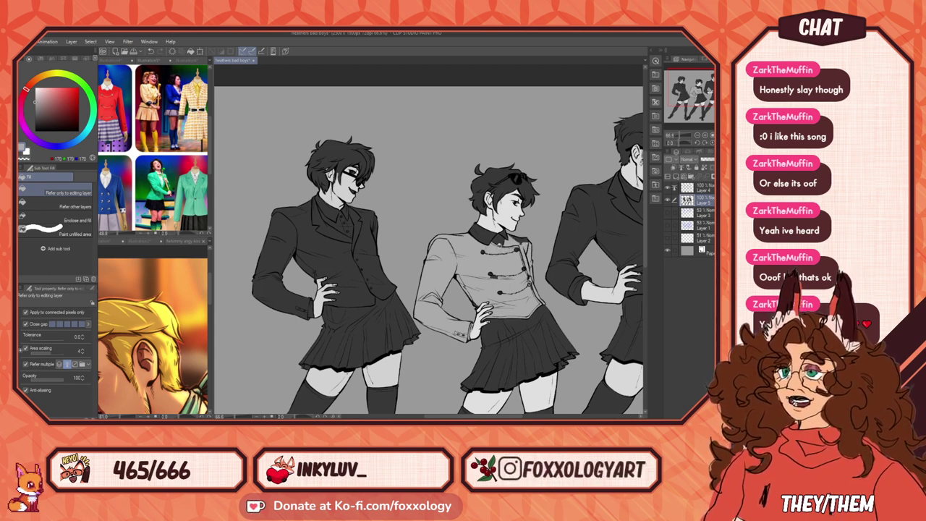
pyautogui.click(526, 238)
pyautogui.click(525, 256)
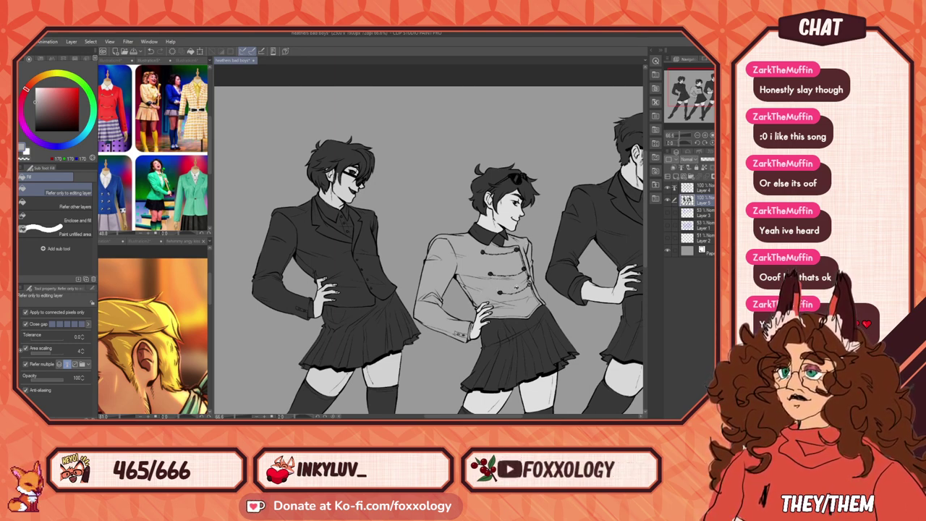
pyautogui.click(532, 274)
pyautogui.moveTo(525, 285); pyautogui.dragTo(501, 273)
# Step: Try filling the second figure's hair with light grey (212, 212, 212), and undo the fills
pyautogui.click(37, 95)
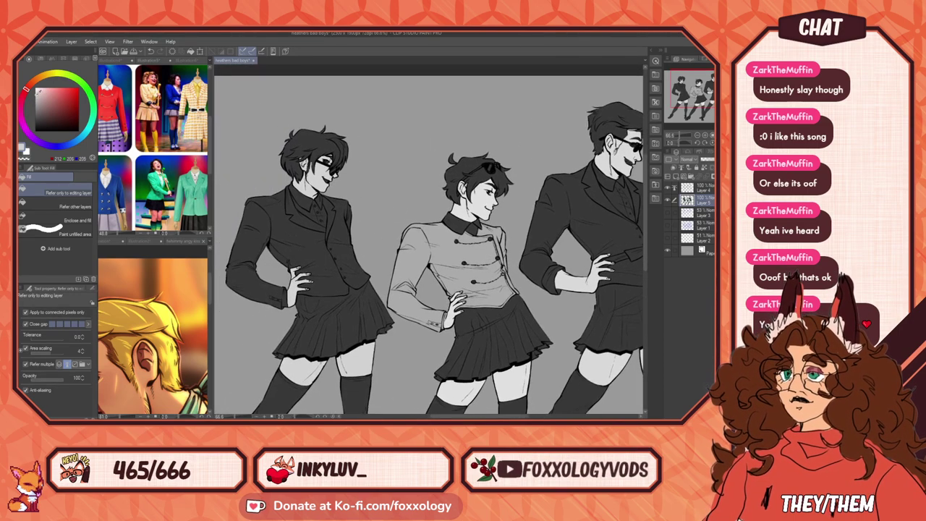
pyautogui.click(466, 168)
pyautogui.click(451, 191)
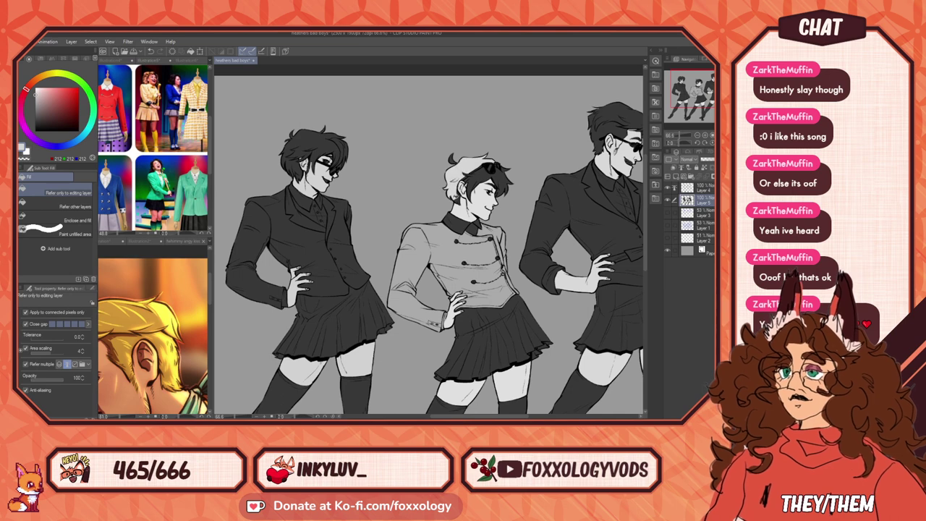
pyautogui.hotkey('ctrl', 'z')
pyautogui.hotkey('ctrl', 'z')
# Step: Fill all sections of the second figure's hair, including the fringe beside the sunglasses, with grey (185, 185, 185)
pyautogui.moveTo(37, 96); pyautogui.dragTo(35, 100)
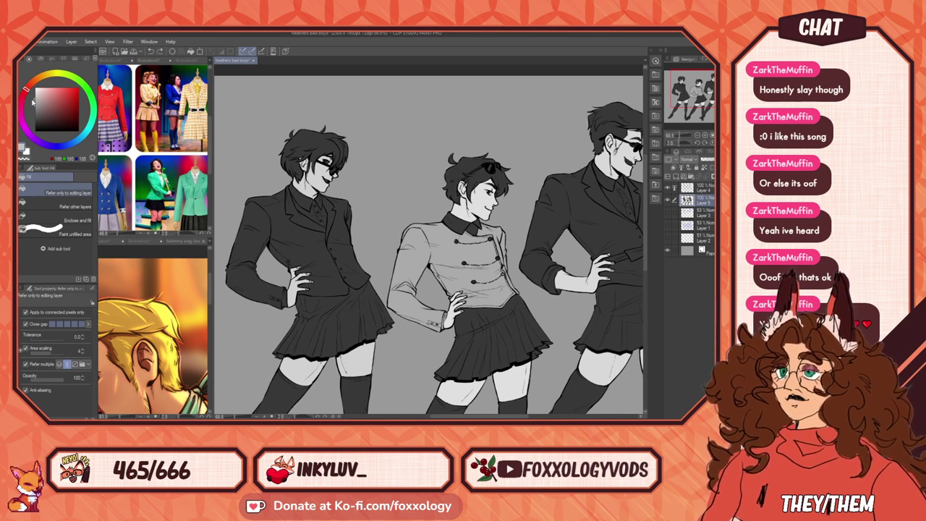
pyautogui.click(479, 180)
pyautogui.click(465, 169)
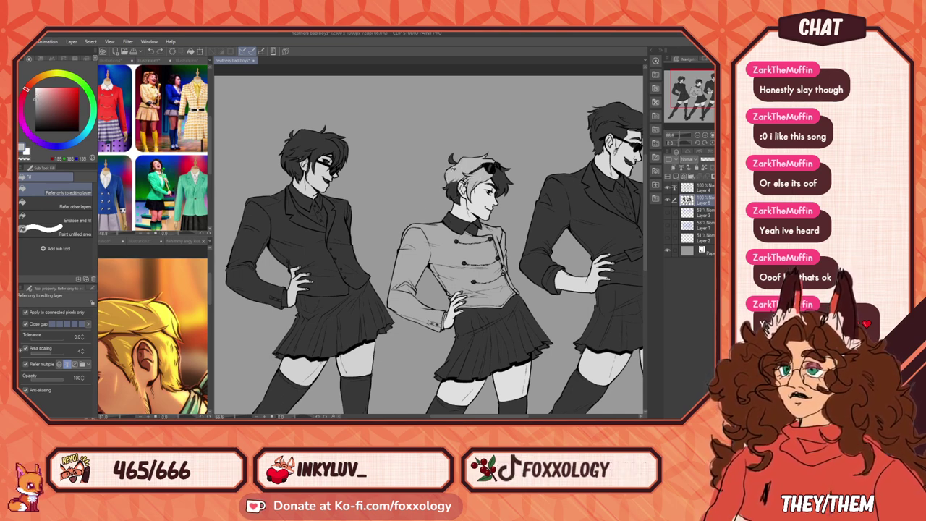
pyautogui.click(452, 191)
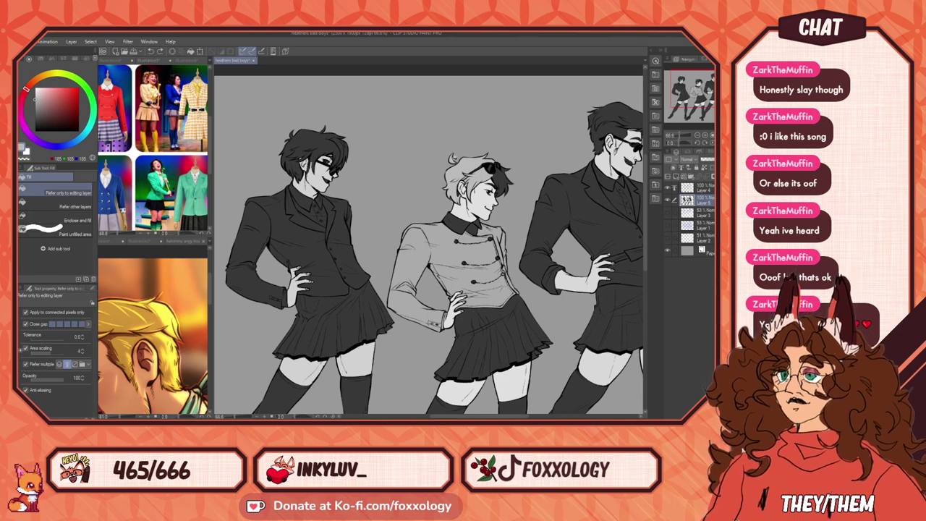
pyautogui.click(502, 180)
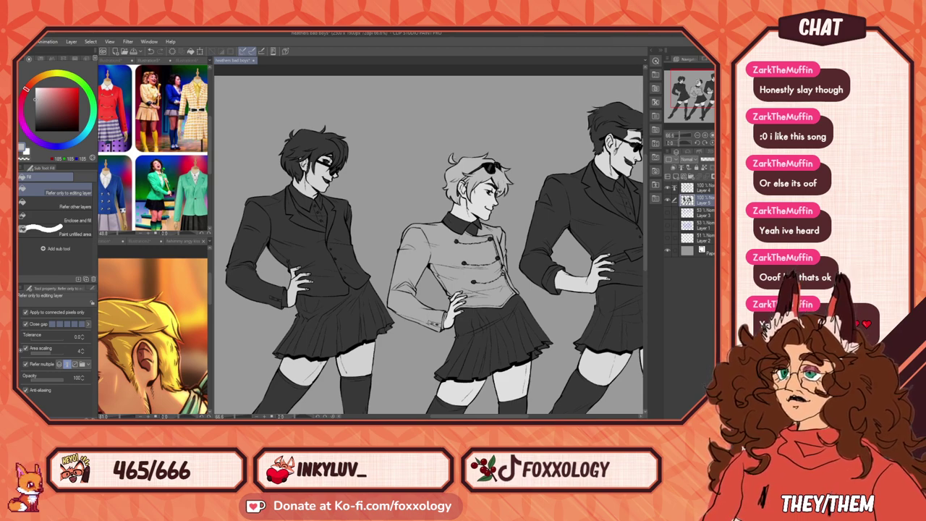
# Step: Fill the first figure's hair with a dark grey (85, 85, 85) slightly lighter than the clothes
pyautogui.moveTo(537, 186); pyautogui.dragTo(409, 251)
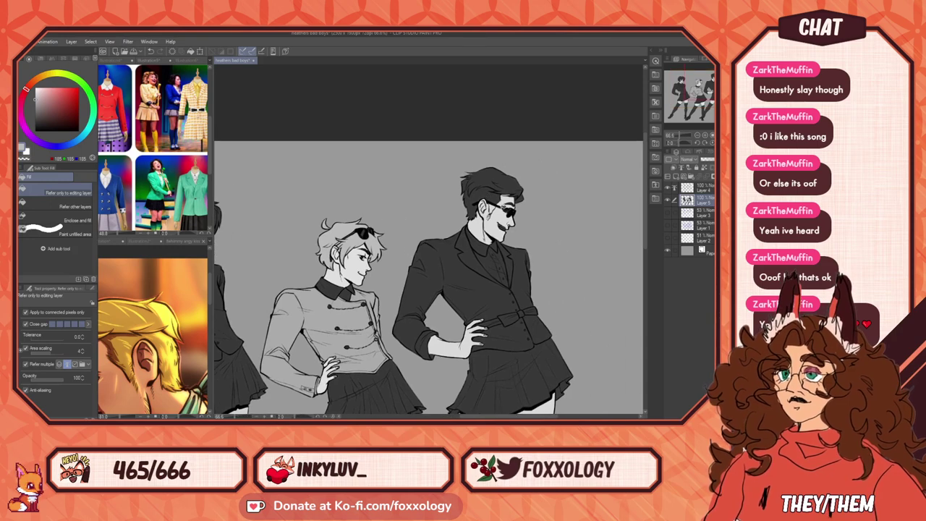
pyautogui.moveTo(297, 256); pyautogui.dragTo(463, 280)
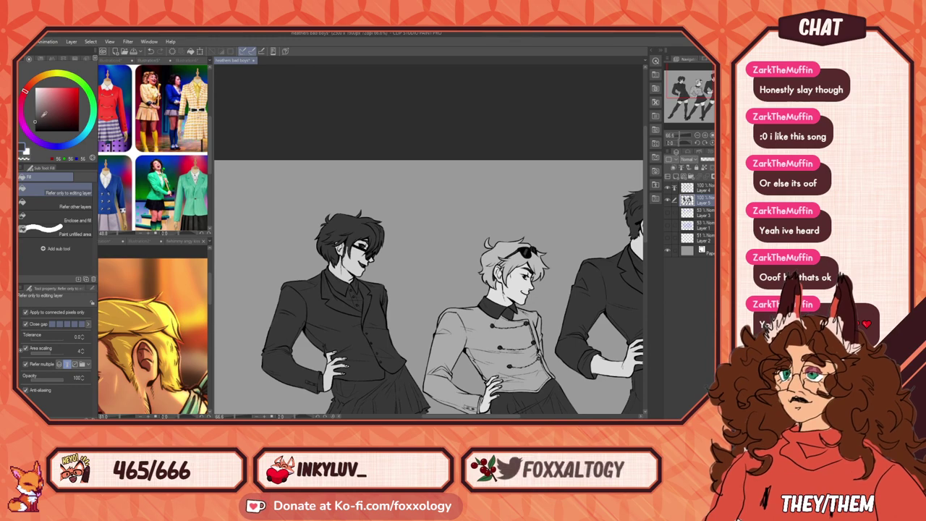
pyautogui.click(36, 115)
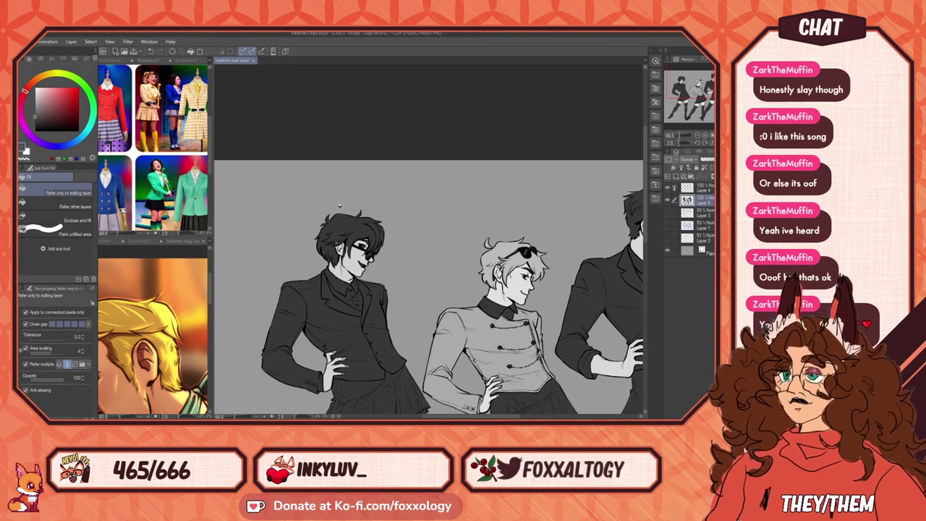
pyautogui.scroll(3, 339, 206)
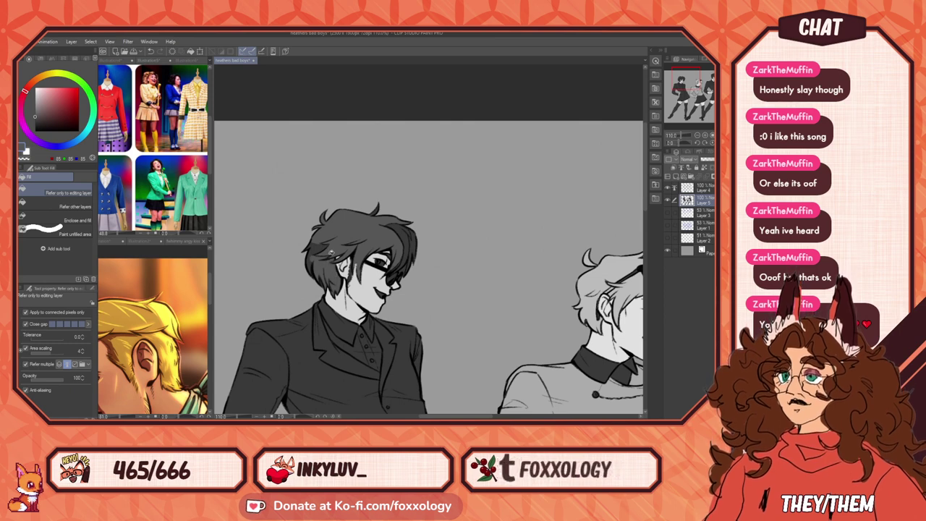
pyautogui.moveTo(449, 263)
pyautogui.mouseDown()
pyautogui.moveTo(459, 262)
pyautogui.moveTo(368, 262)
pyautogui.mouseUp()
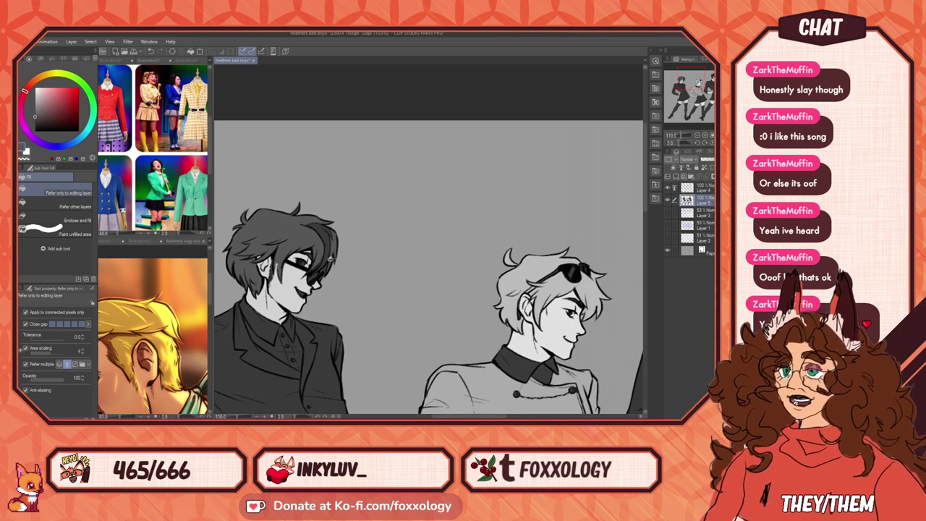
pyautogui.scroll(3, 343, 267)
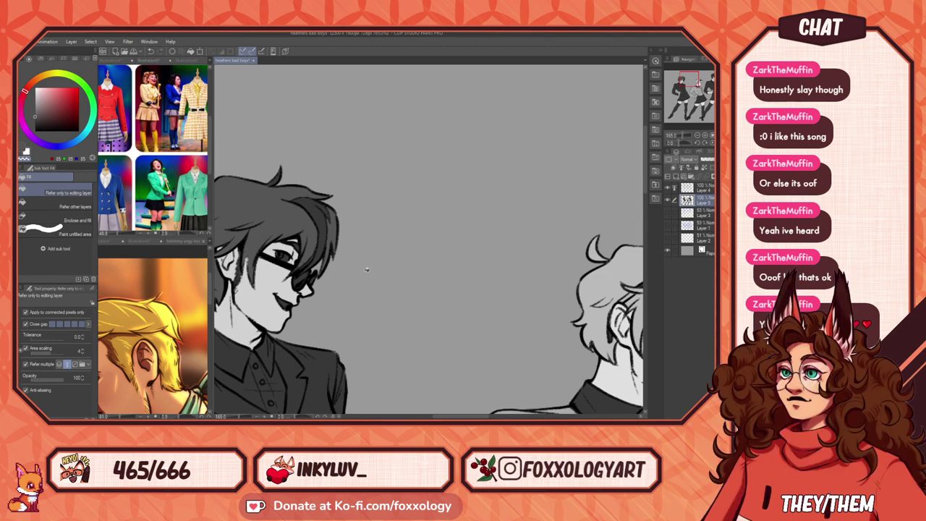
pyautogui.scroll(-2, 315, 268)
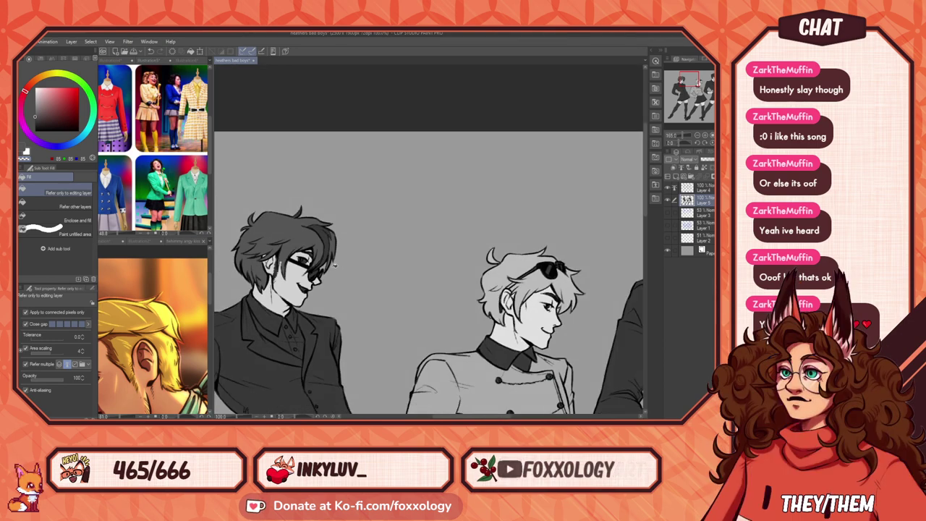
# Step: Fill the first figure's eye and teeth and the second figure's eye with white (255, 255, 255)
pyautogui.scroll(1, 313, 266)
pyautogui.moveTo(309, 263); pyautogui.dragTo(379, 269)
pyautogui.scroll(1, 377, 269)
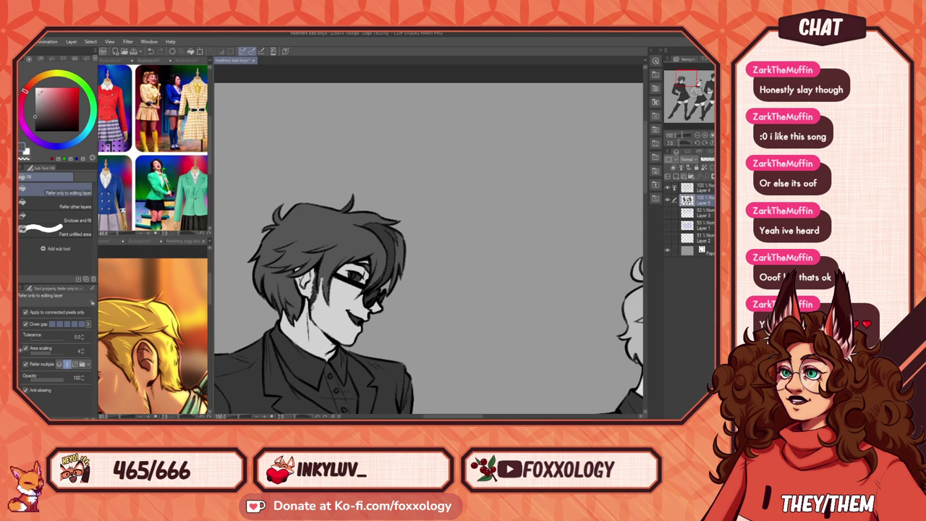
pyautogui.press('x')
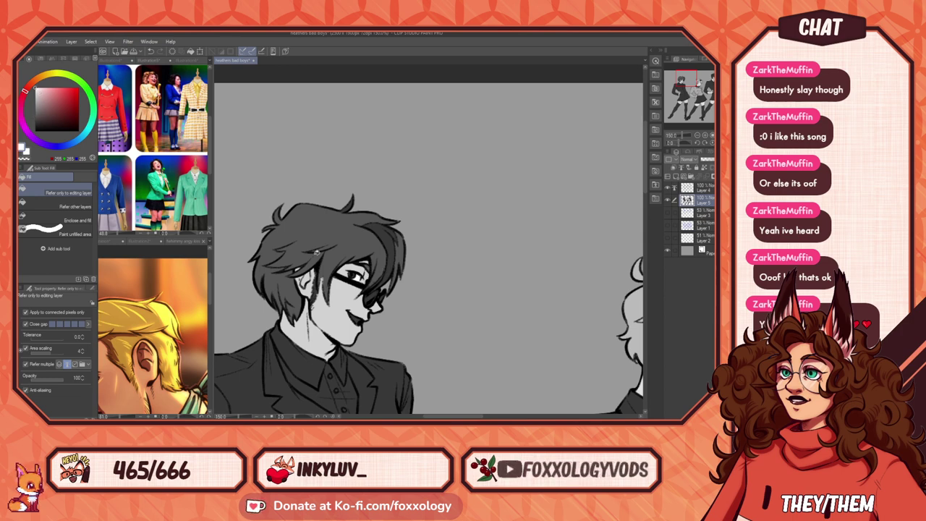
pyautogui.click(358, 319)
pyautogui.moveTo(486, 307); pyautogui.dragTo(134, 221)
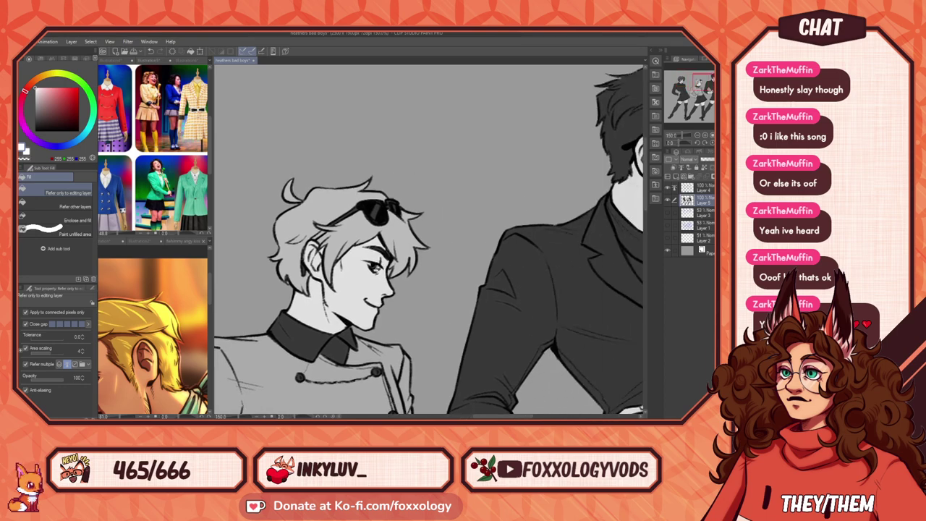
pyautogui.click(374, 268)
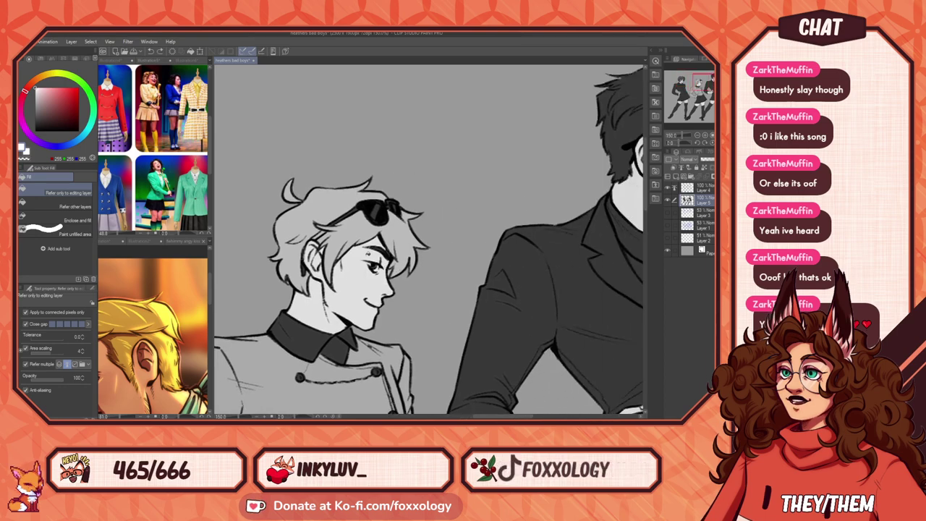
# Step: Check the third figure's face fills with the line art hidden, restore the line art, and fill the teeth with white (255, 255, 255)
pyautogui.scroll(-2, 405, 279)
pyautogui.moveTo(406, 300); pyautogui.dragTo(370, 313)
pyautogui.moveTo(539, 277); pyautogui.dragTo(444, 287)
pyautogui.scroll(5, 414, 248)
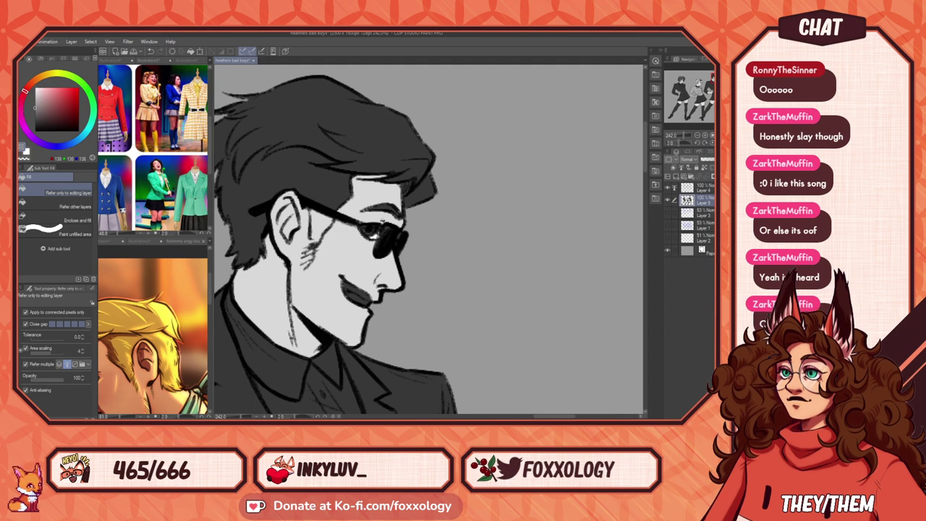
pyautogui.click(667, 188)
pyautogui.click(374, 230)
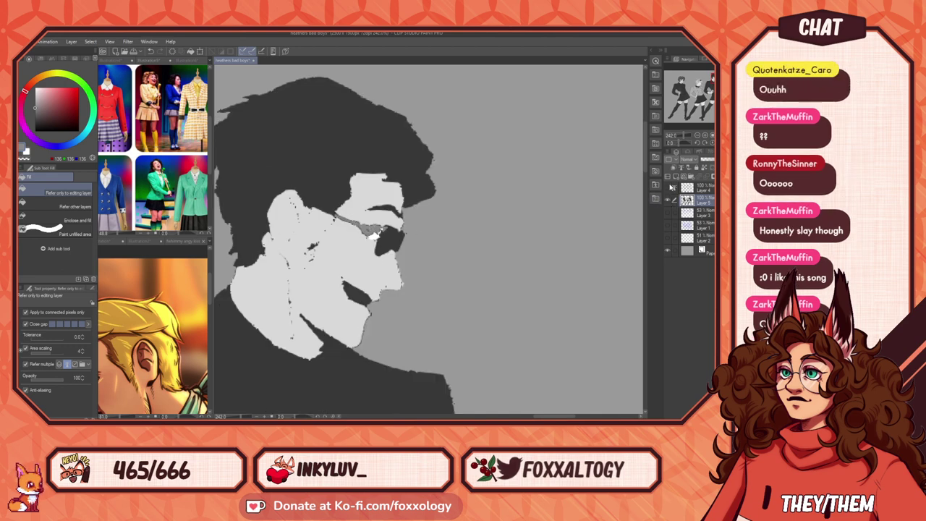
pyautogui.click(668, 187)
pyautogui.scroll(-11, 364, 260)
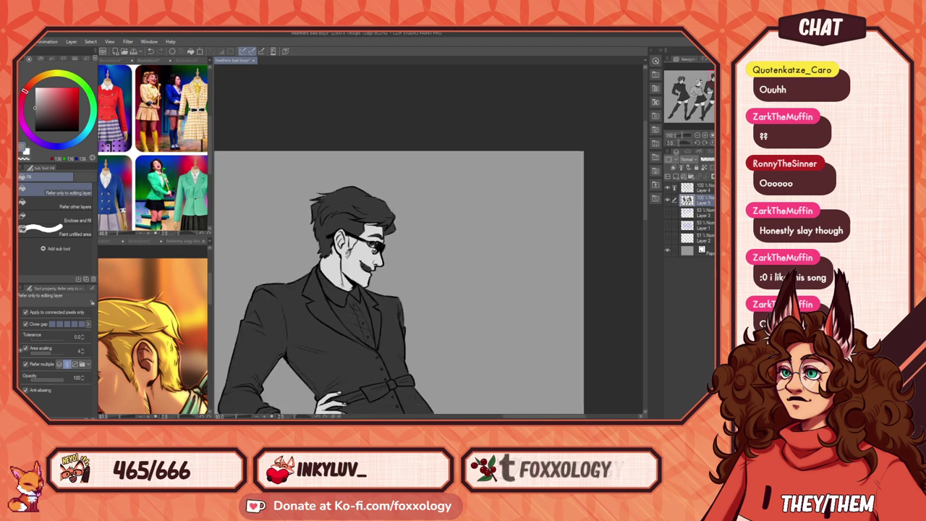
pyautogui.scroll(4, 364, 259)
pyautogui.moveTo(379, 284); pyautogui.dragTo(407, 269)
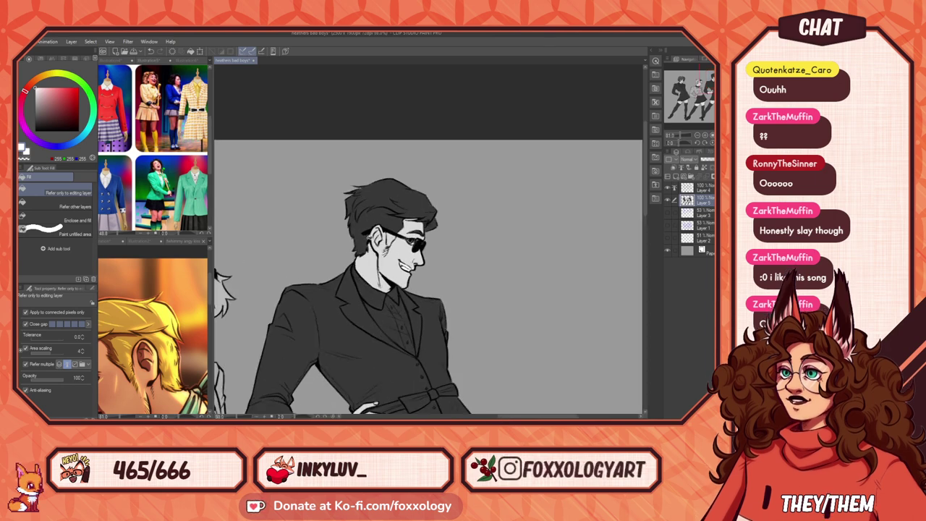
pyautogui.scroll(2, 366, 237)
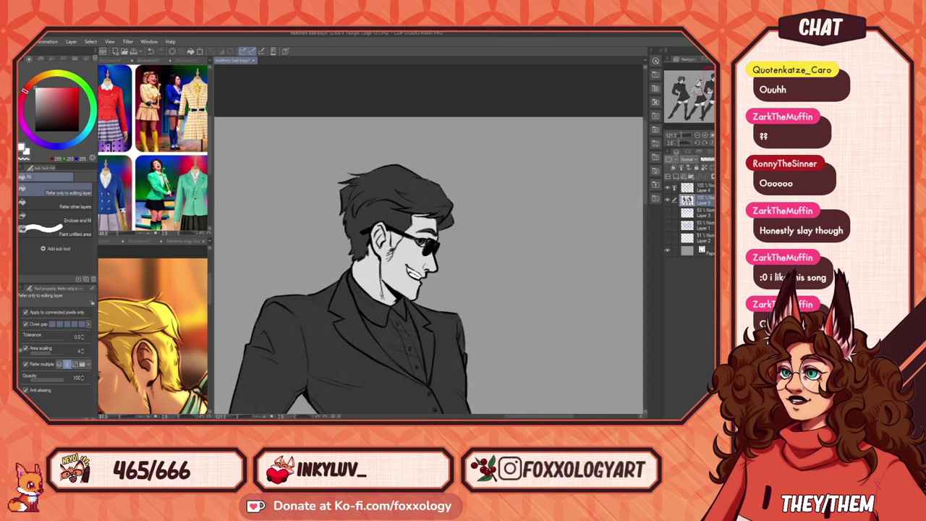
# Step: Fill all sections of the third figure's hair with mid grey (154, 154, 154)
pyautogui.moveTo(29, 97); pyautogui.dragTo(18, 104)
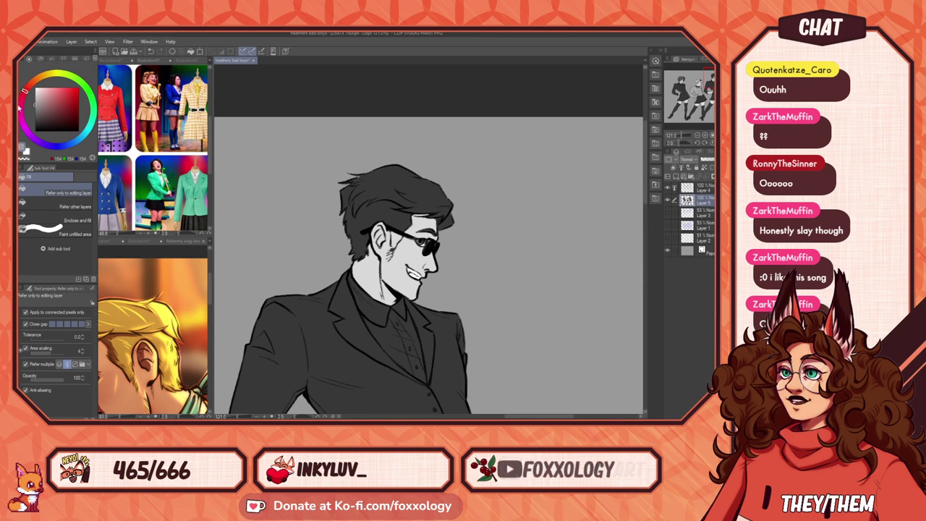
pyautogui.click(432, 198)
pyautogui.click(400, 209)
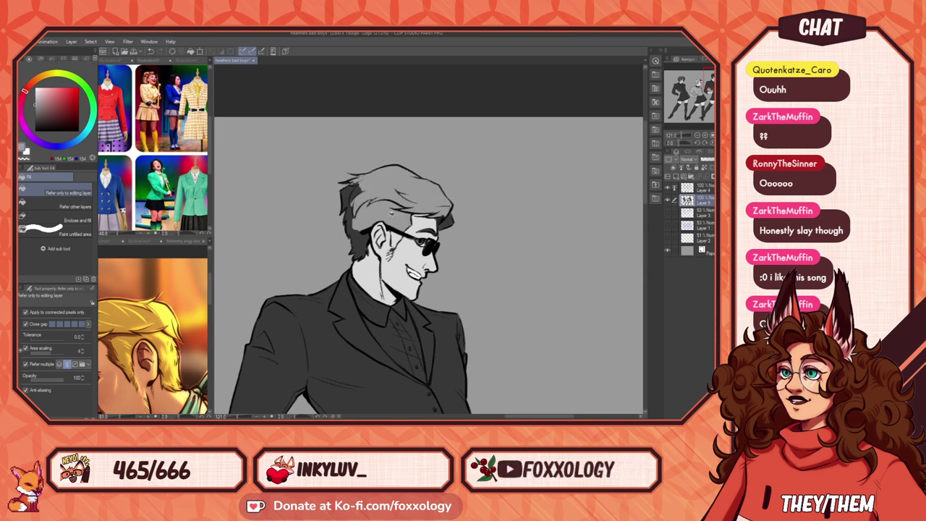
pyautogui.click(350, 197)
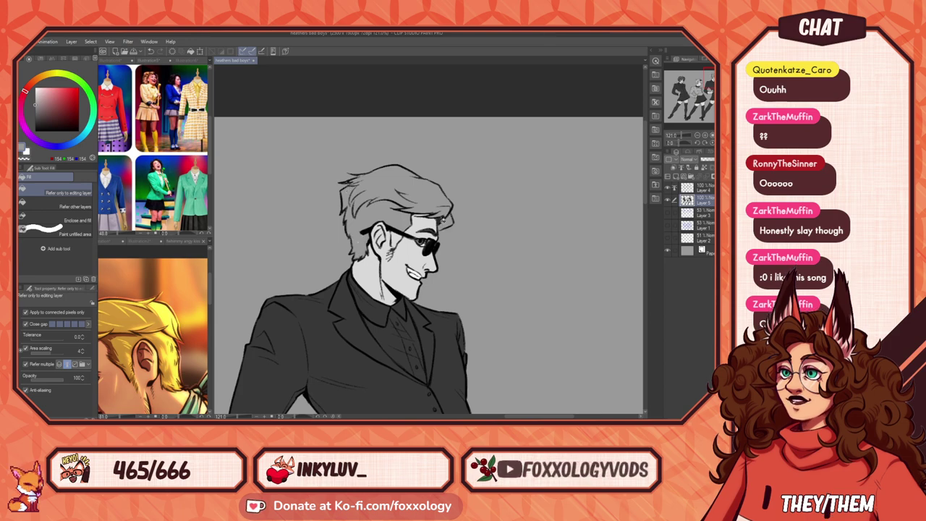
pyautogui.scroll(-4, 415, 214)
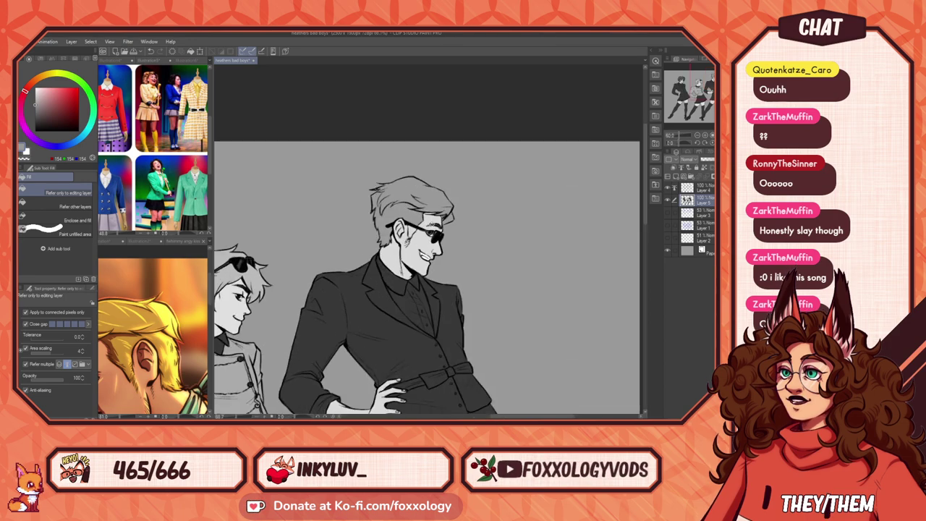
pyautogui.scroll(6, 406, 223)
pyautogui.click(400, 233)
pyautogui.scroll(-12, 400, 235)
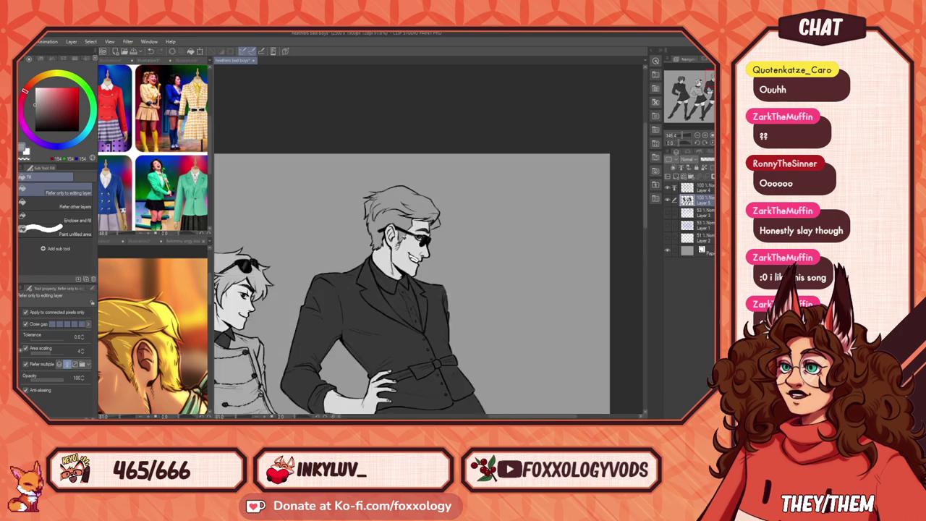
# Step: Fill the second figure's jacket, including both sleeves, cuff and lower hem sections, with grey (134, 134, 134)
pyautogui.moveTo(325, 279); pyautogui.dragTo(431, 256)
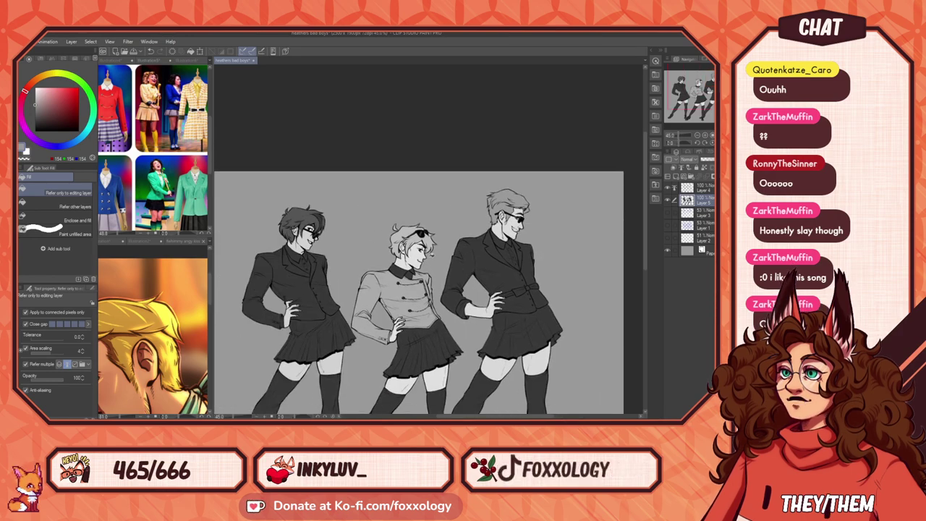
pyautogui.hotkey('ctrl', '+')
pyautogui.hotkey('ctrl', '+')
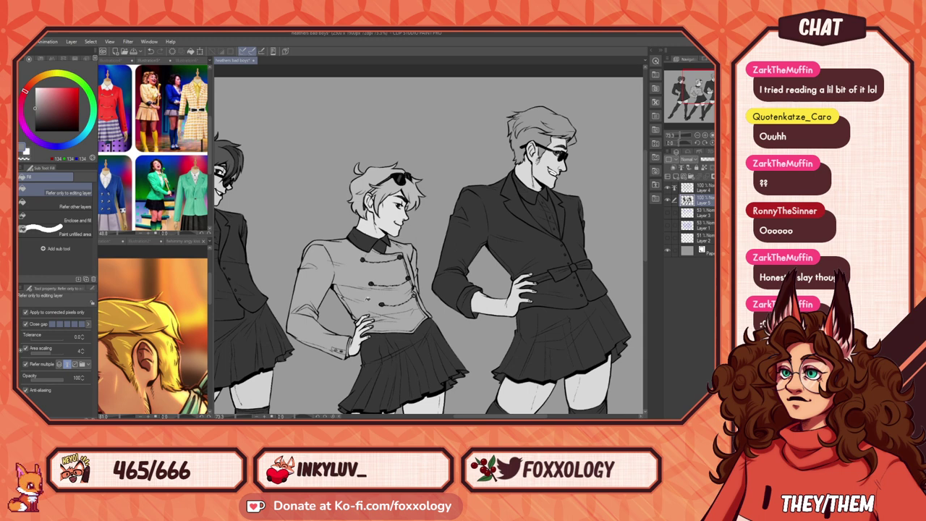
pyautogui.click(382, 279)
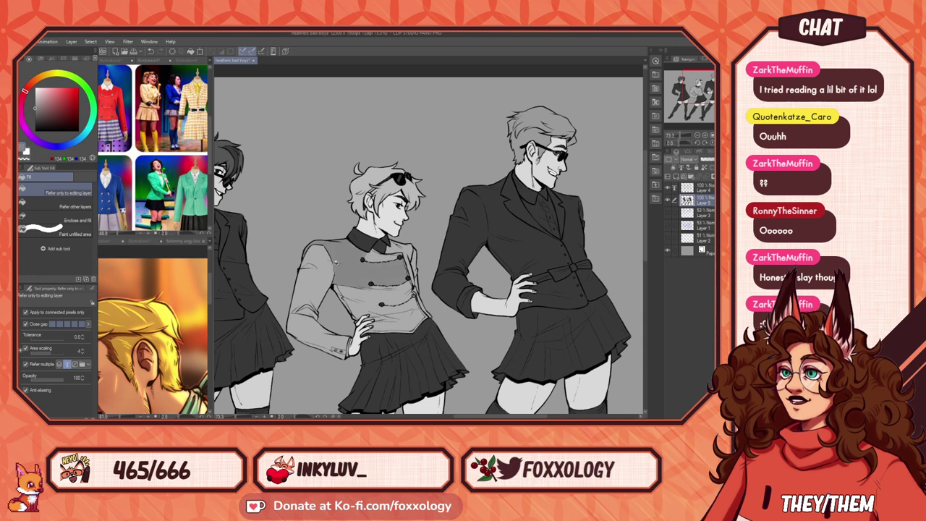
pyautogui.click(395, 250)
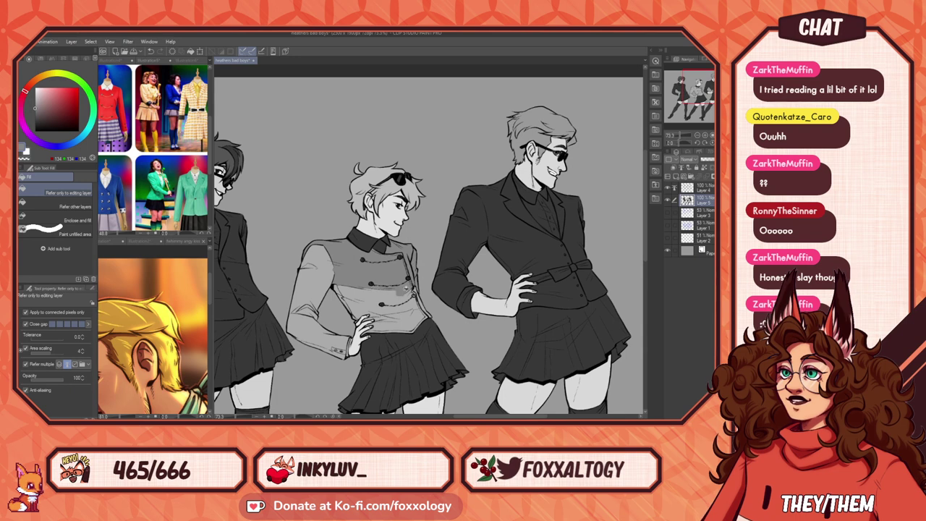
pyautogui.click(356, 292)
pyautogui.click(315, 278)
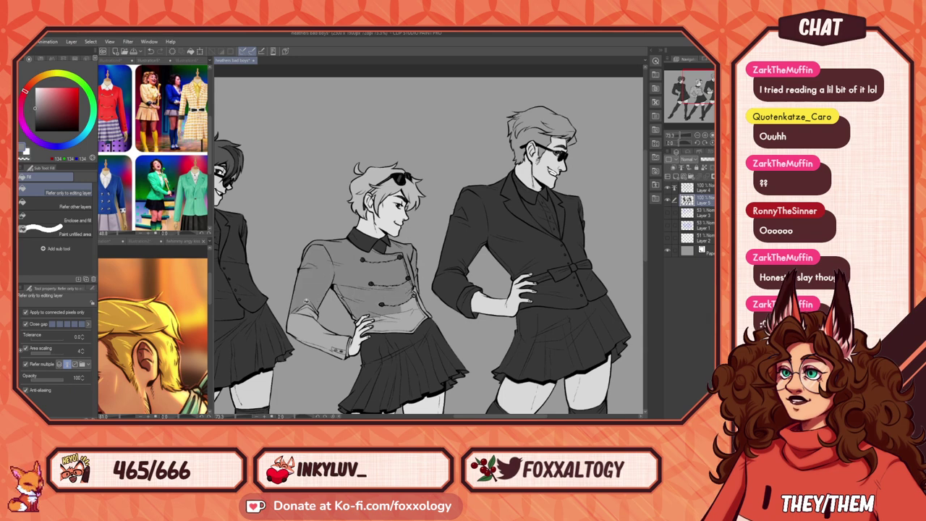
pyautogui.click(310, 319)
pyautogui.click(309, 344)
pyautogui.click(336, 351)
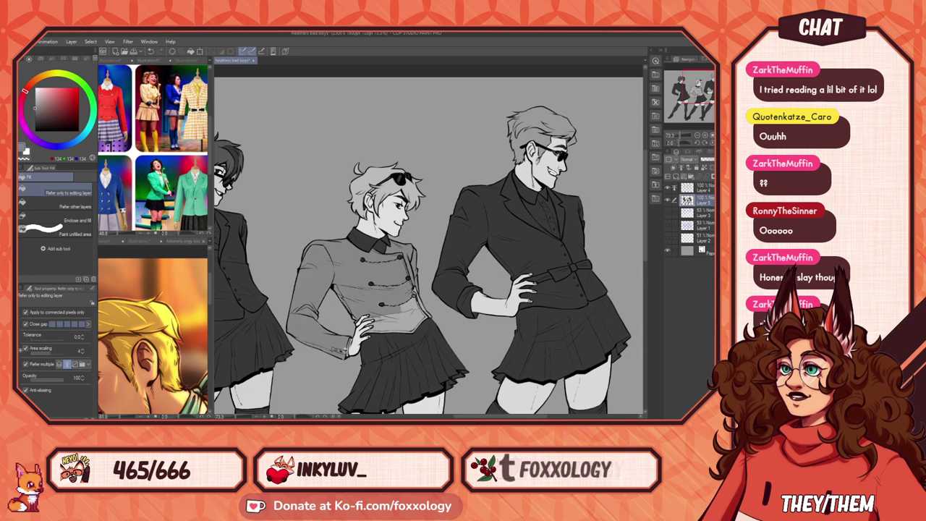
pyautogui.click(391, 318)
pyautogui.click(411, 305)
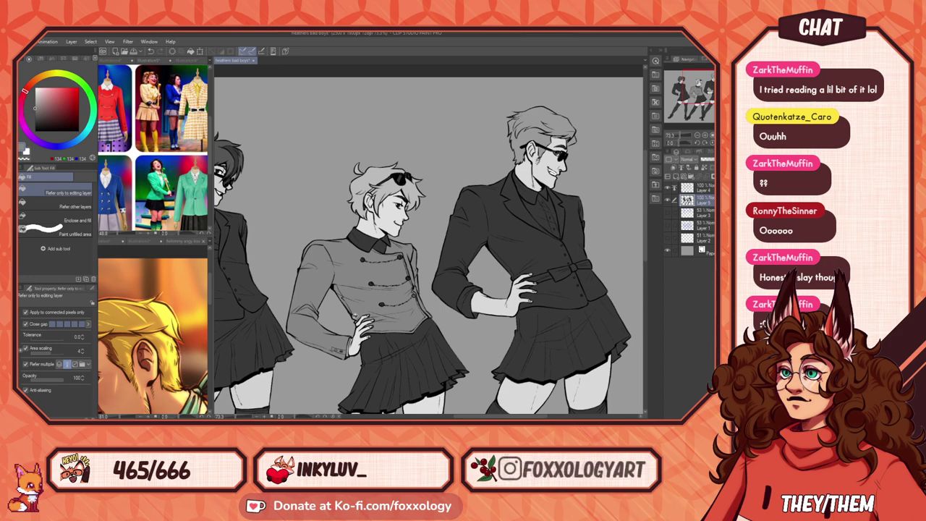
pyautogui.scroll(7, 356, 317)
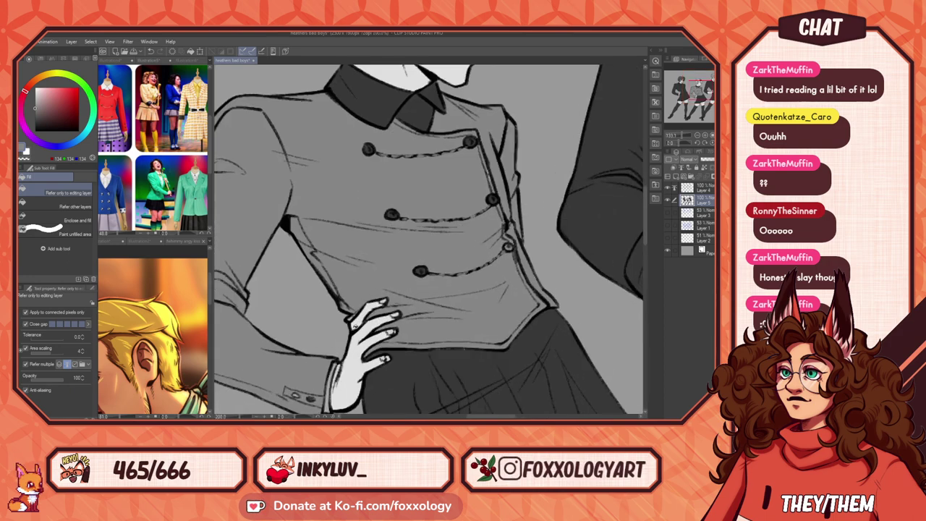
pyautogui.scroll(-5, 349, 312)
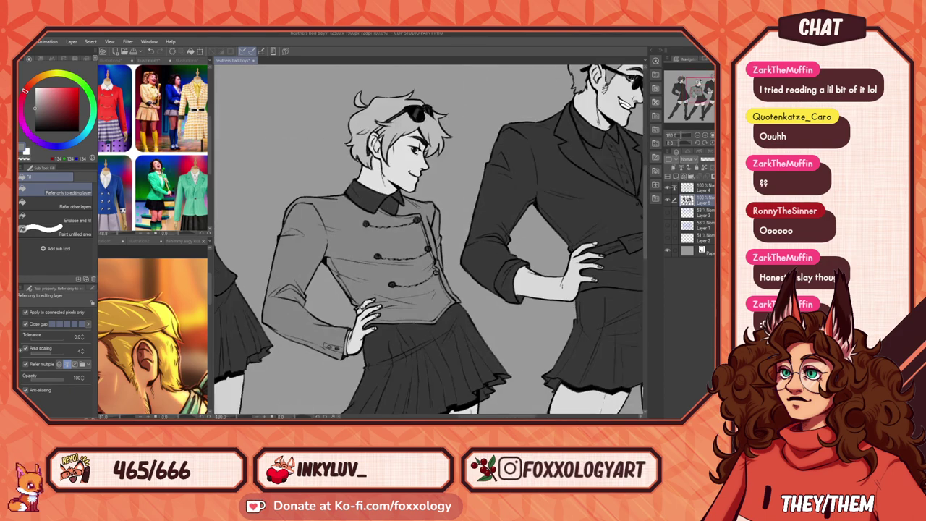
# Step: Consult the costume reference image and fill both of the second figure's thigh-high stockings with the jacket's grey (134, 134, 134)
pyautogui.moveTo(460, 243); pyautogui.dragTo(391, 207)
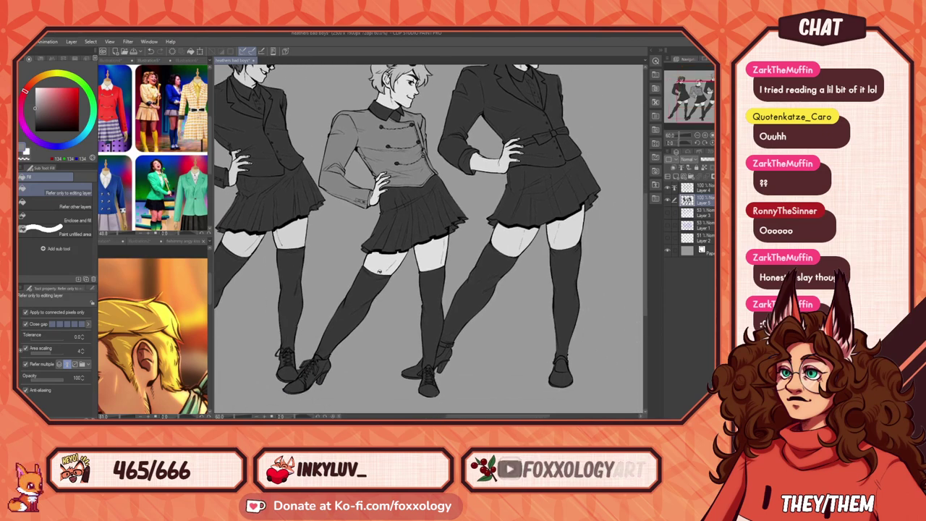
pyautogui.moveTo(152, 192); pyautogui.dragTo(201, 189)
pyautogui.scroll(3, 154, 148)
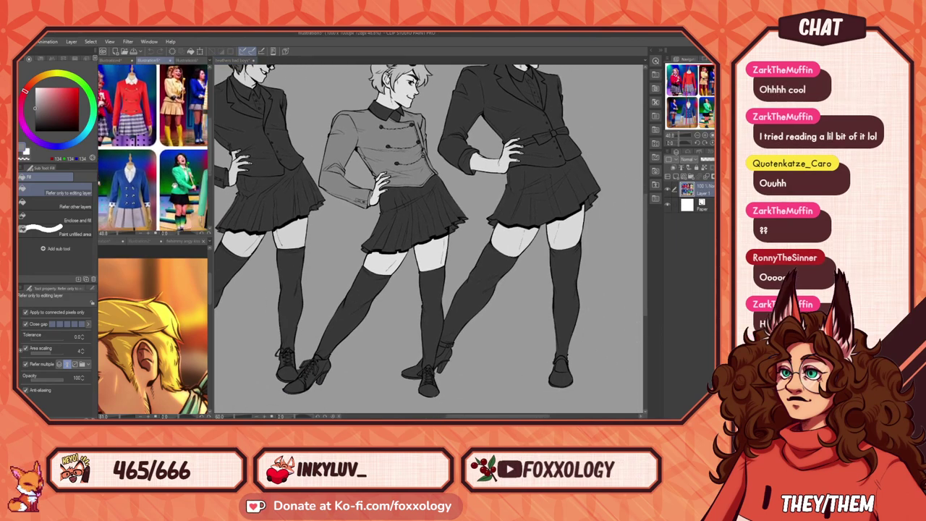
pyautogui.click(397, 296)
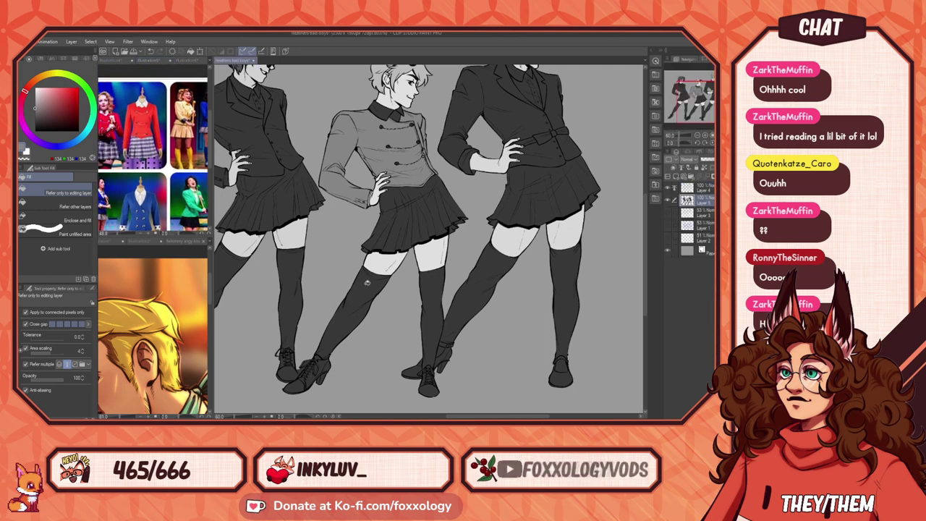
pyautogui.click(348, 310)
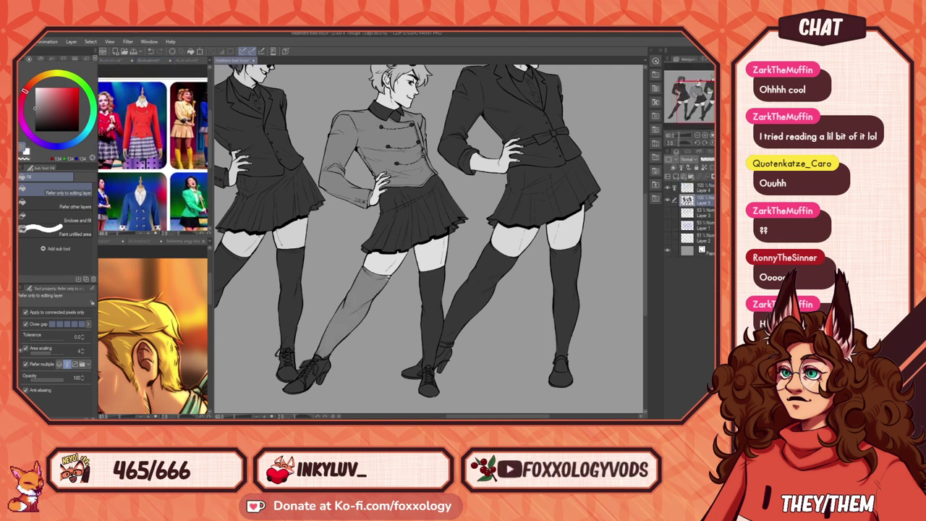
pyautogui.click(432, 298)
pyautogui.click(424, 353)
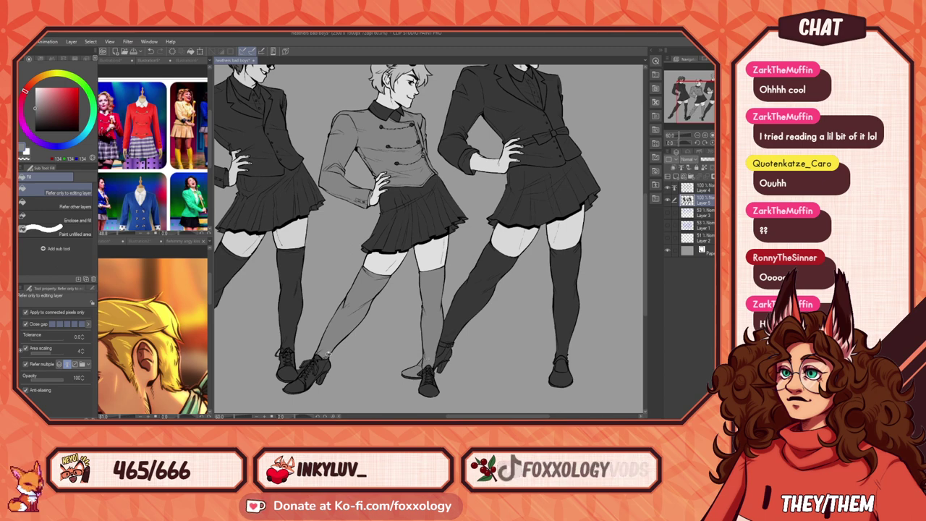
pyautogui.scroll(1, 319, 366)
pyautogui.scroll(3, 316, 366)
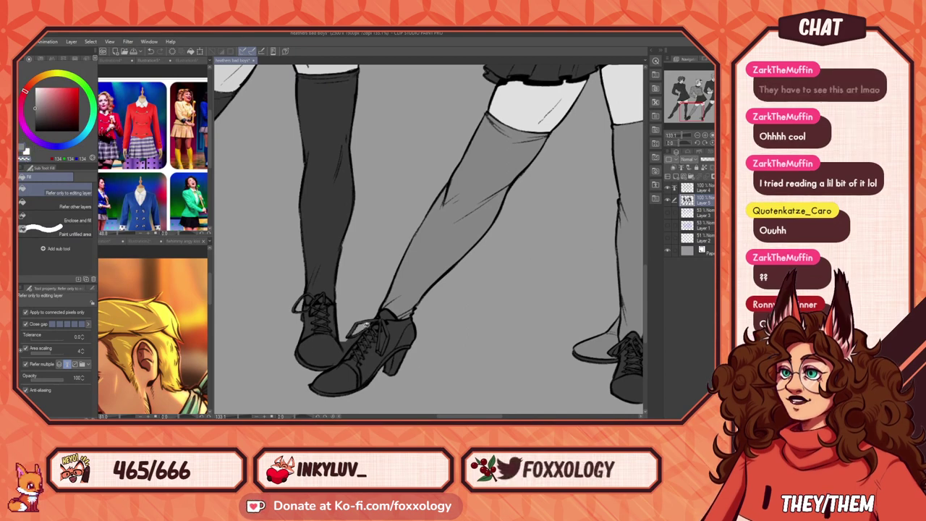
pyautogui.scroll(-5, 353, 358)
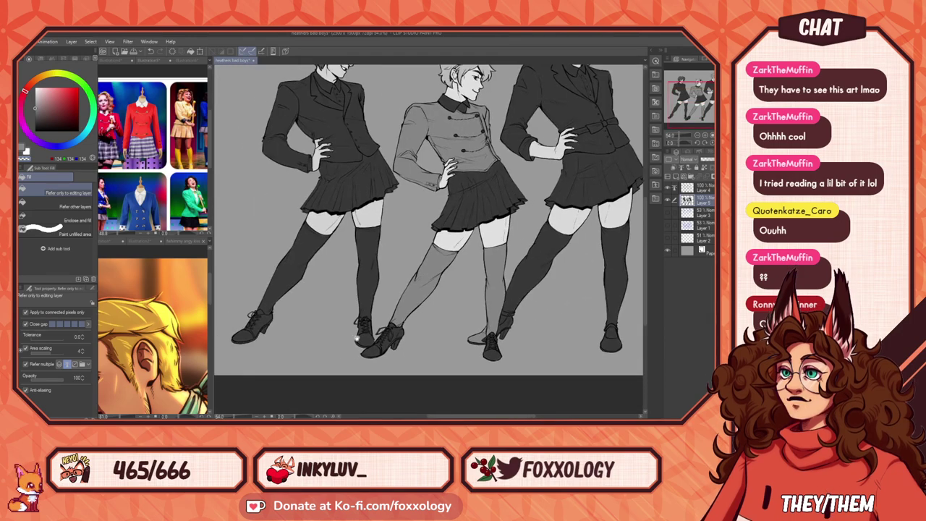
pyautogui.scroll(4, 280, 335)
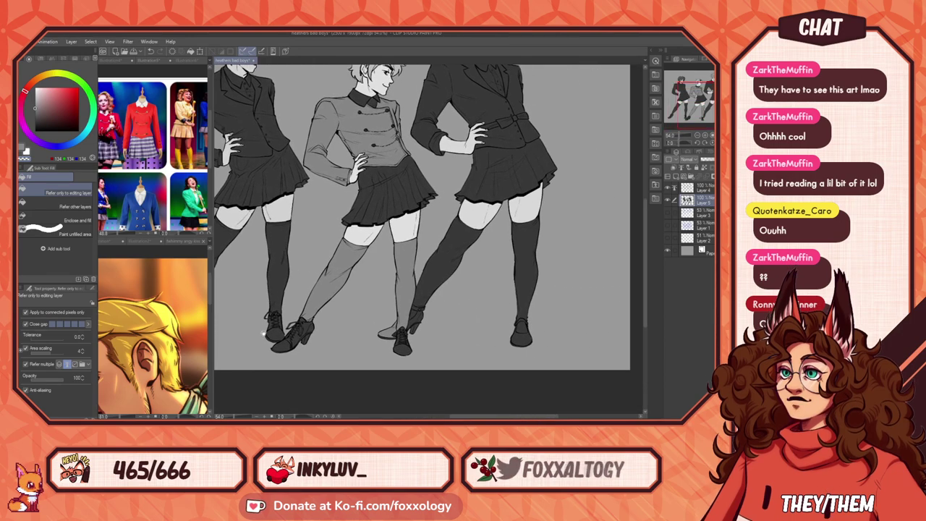
pyautogui.scroll(3, 368, 334)
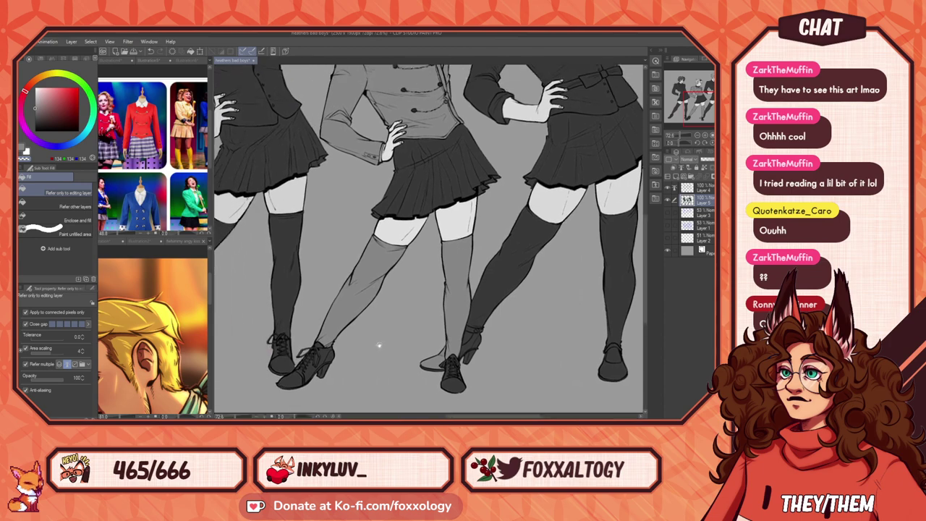
pyautogui.scroll(-5, 377, 354)
pyautogui.scroll(2, 362, 290)
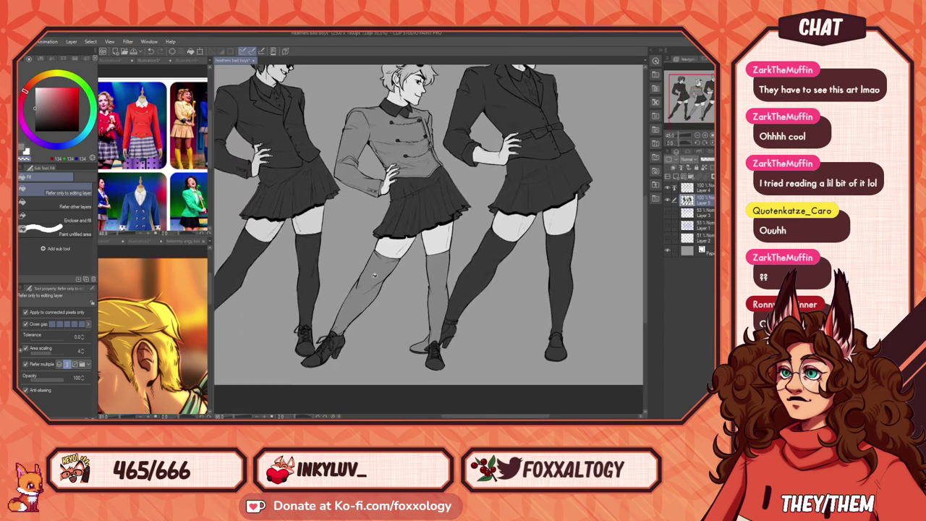
# Step: Sample a light lilac-grey from the plaid skirt in the costume reference and fill all pleats and the waist of the second figure's skirt
pyautogui.moveTo(292, 154); pyautogui.dragTo(273, 207)
pyautogui.keyDown('alt'); pyautogui.click(147, 145); pyautogui.keyUp('alt')
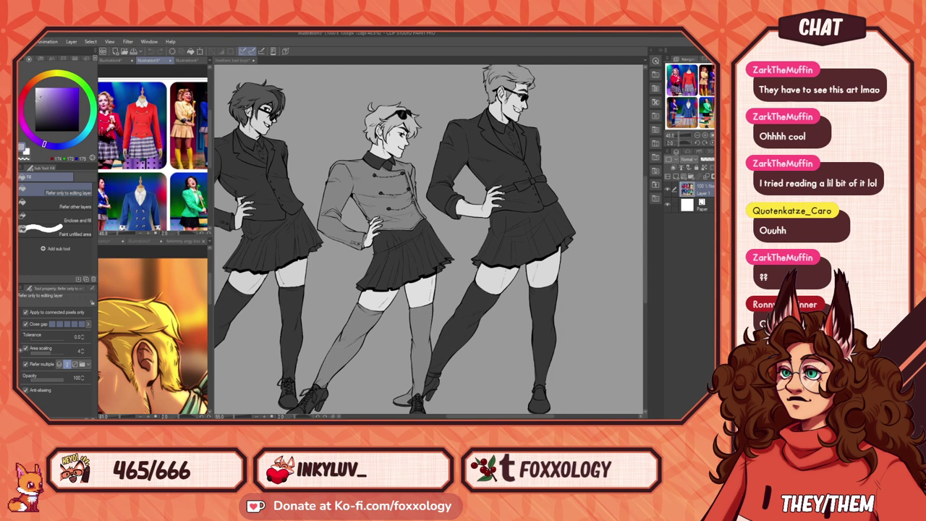
pyautogui.click(430, 256)
pyautogui.click(428, 238)
pyautogui.click(416, 252)
pyautogui.click(439, 253)
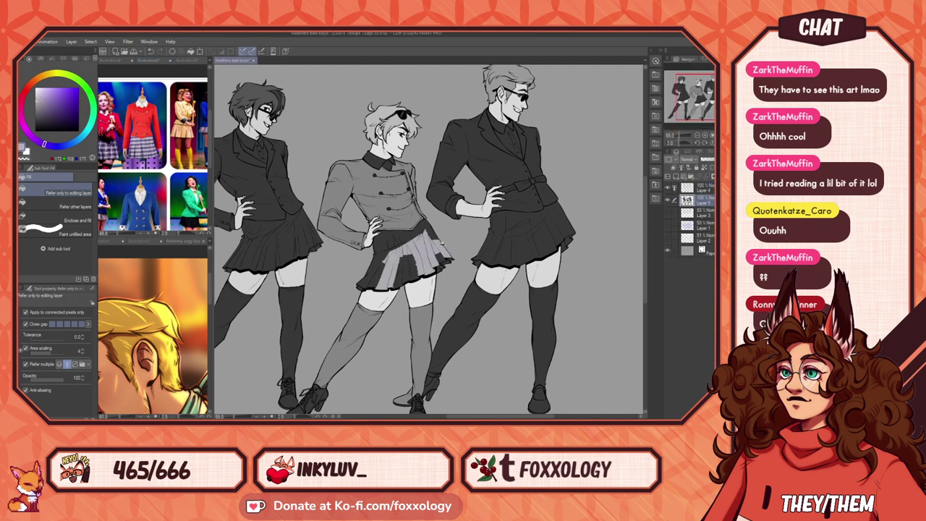
pyautogui.click(413, 268)
pyautogui.click(404, 271)
pyautogui.click(398, 279)
pyautogui.click(374, 280)
pyautogui.click(376, 268)
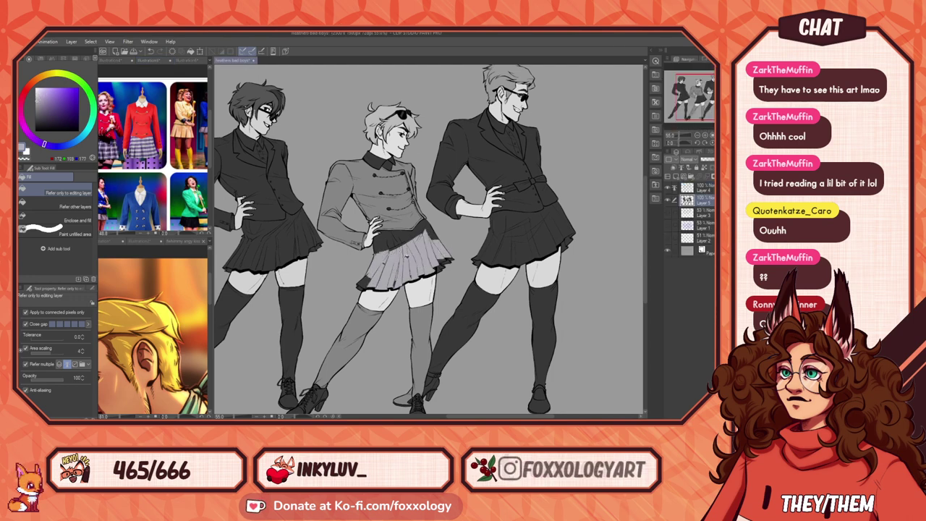
pyautogui.click(385, 244)
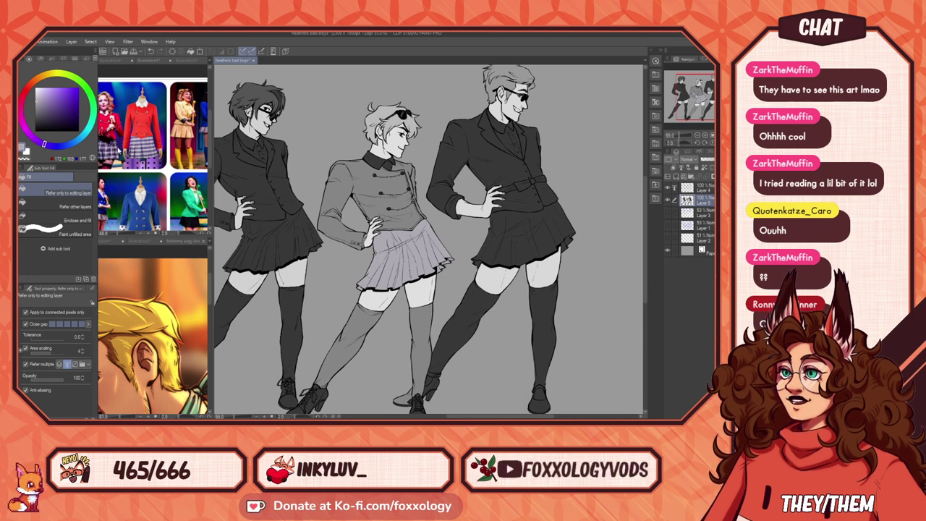
# Step: Choose dark grey (101, 101, 101) and paint horizontal plaid stripes across the second figure's skirt with an enlarged Line Brush
pyautogui.click(142, 145)
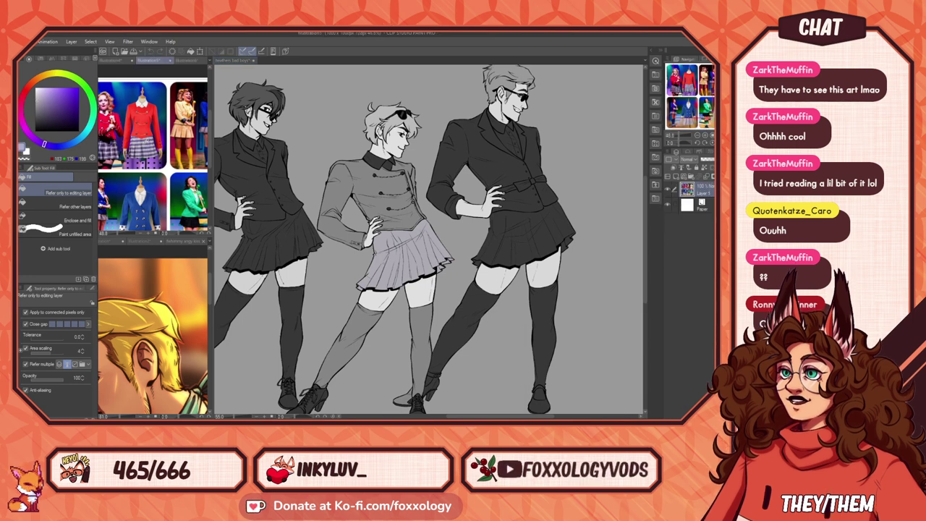
pyautogui.click(34, 110)
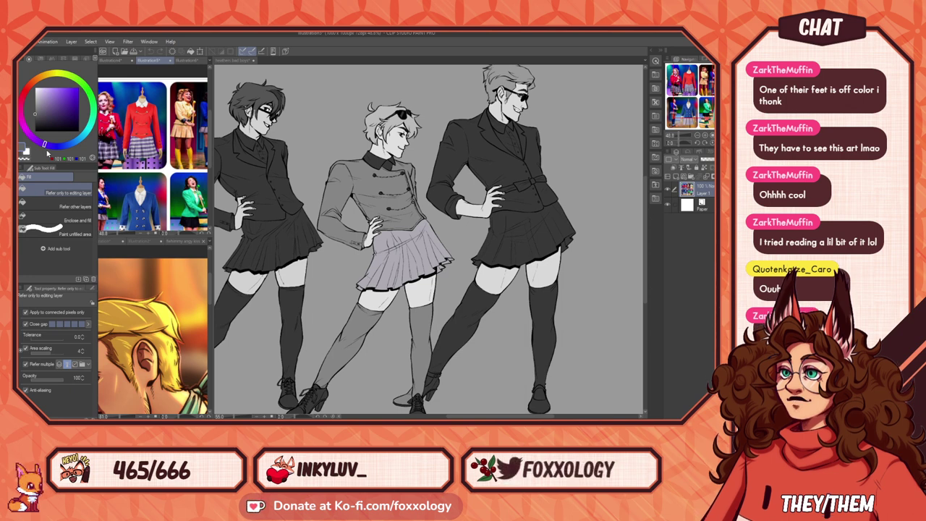
pyautogui.click(383, 300)
pyautogui.moveTo(391, 332)
pyautogui.mouseDown()
pyautogui.moveTo(440, 290)
pyautogui.moveTo(433, 311)
pyautogui.mouseUp()
pyautogui.press('b')
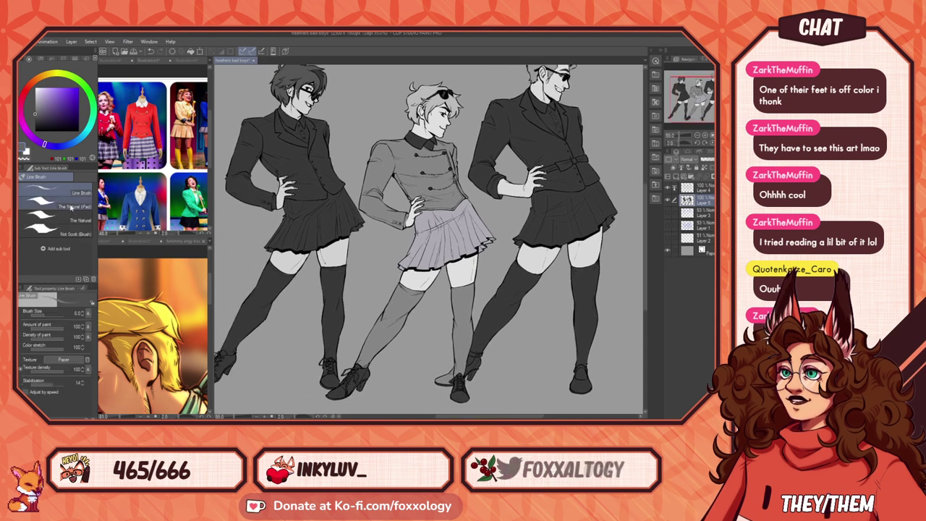
pyautogui.click(47, 313)
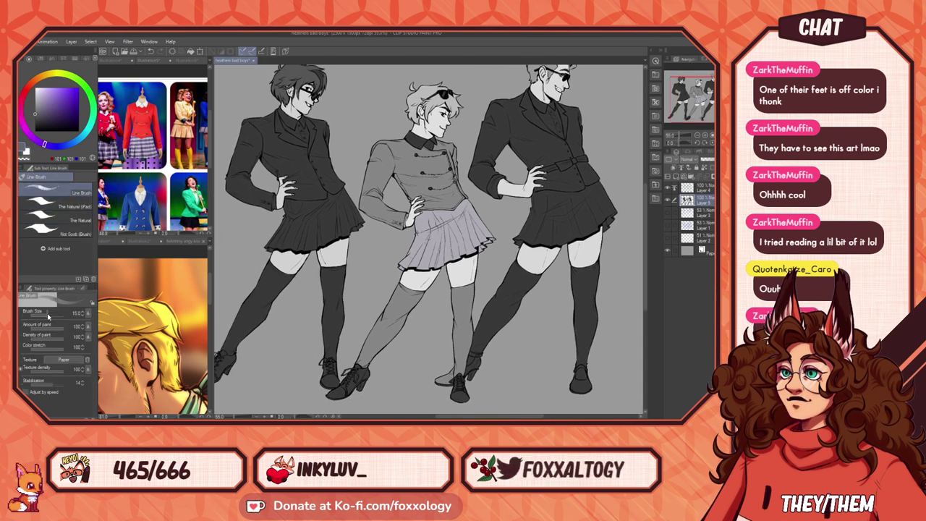
pyautogui.moveTo(439, 226); pyautogui.dragTo(405, 242)
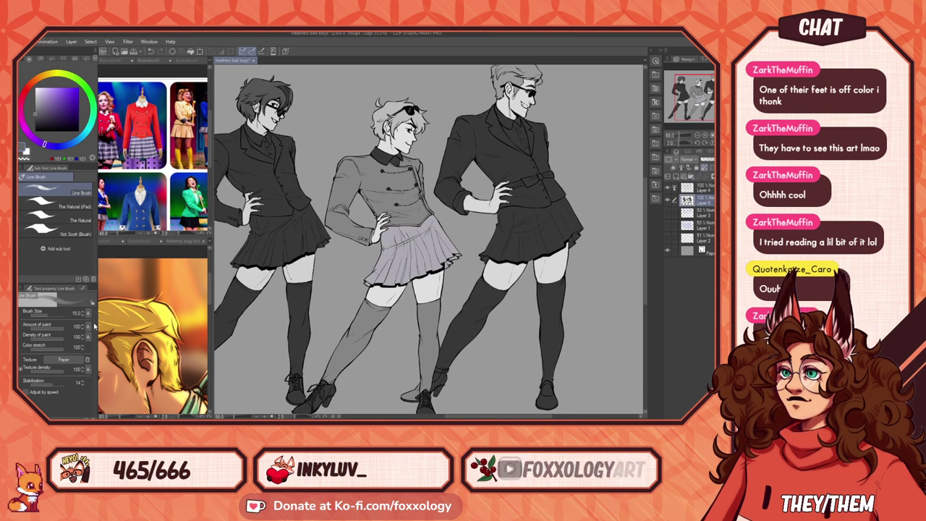
pyautogui.click(51, 316)
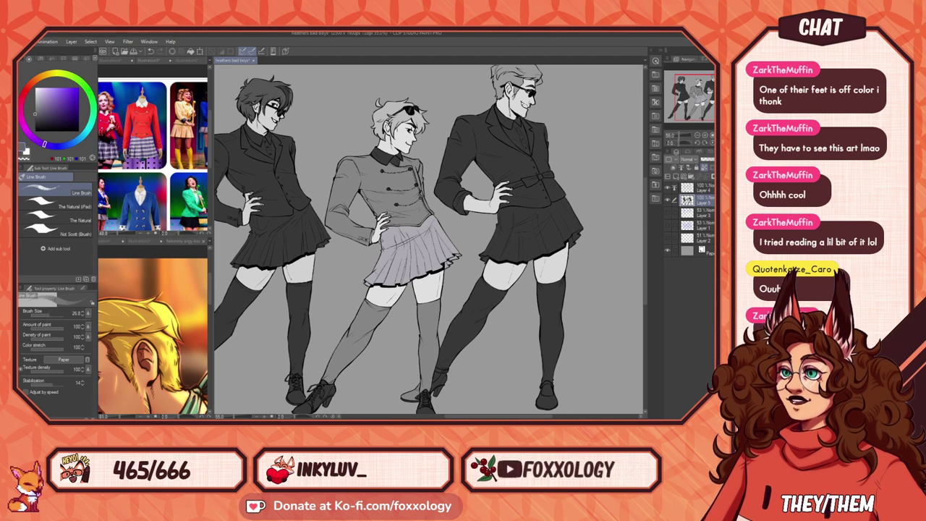
pyautogui.moveTo(386, 242); pyautogui.dragTo(406, 237)
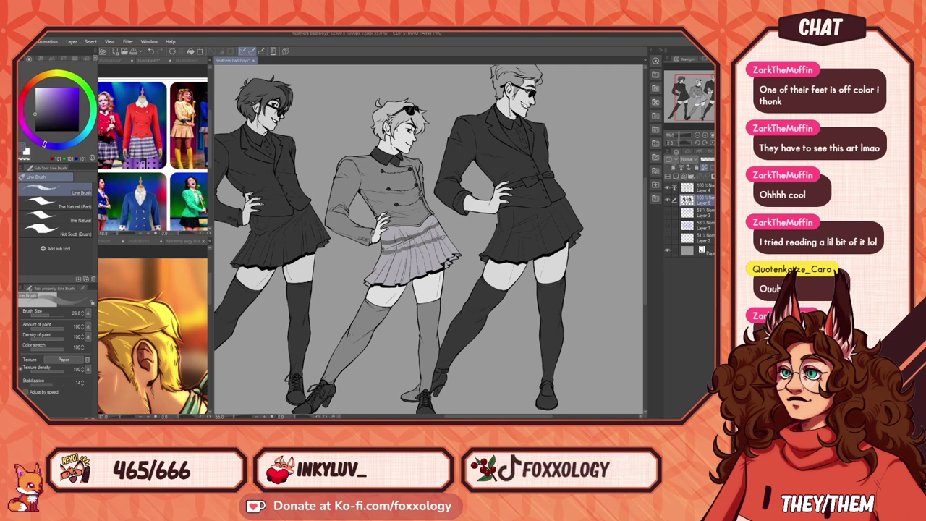
pyautogui.moveTo(443, 238); pyautogui.dragTo(460, 230)
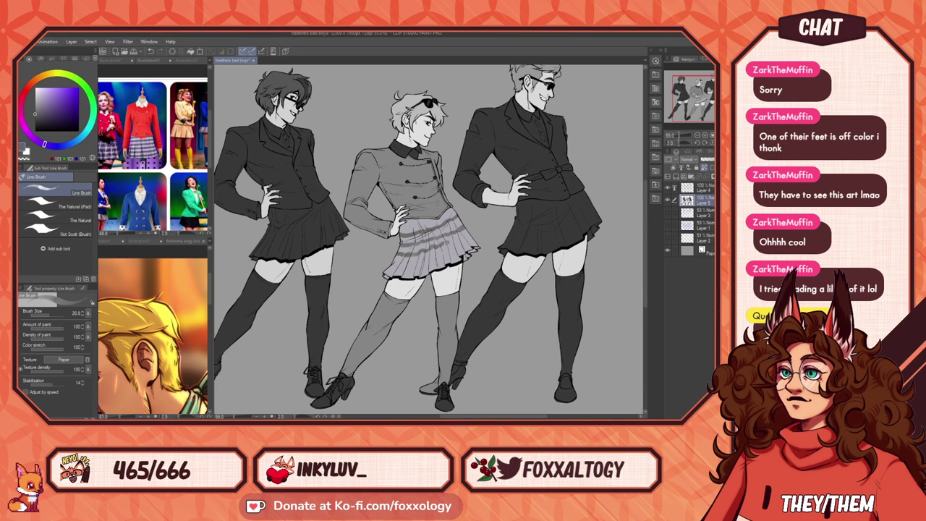
# Step: Paint vertical plaid stripes down the pleats of the second figure's skirt with the same grey brush
pyautogui.moveTo(460, 238); pyautogui.dragTo(397, 299)
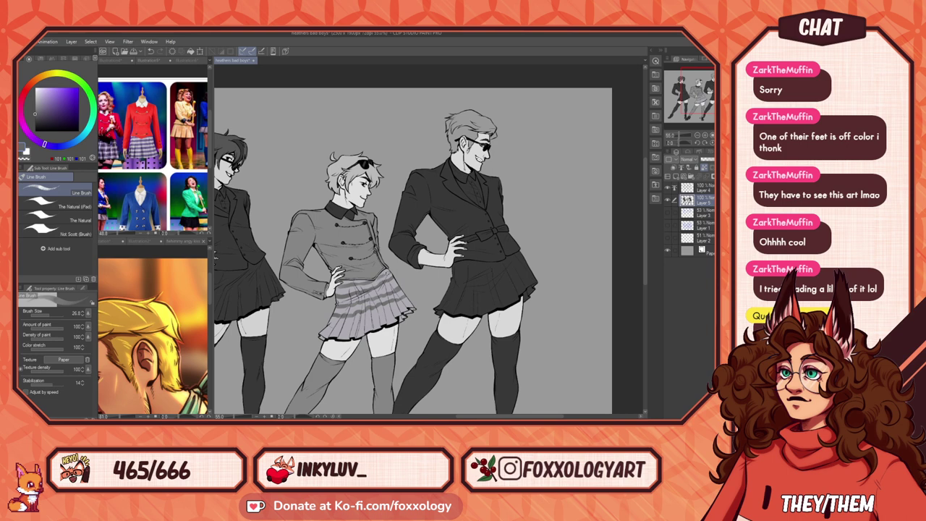
pyautogui.moveTo(380, 288); pyautogui.dragTo(462, 237)
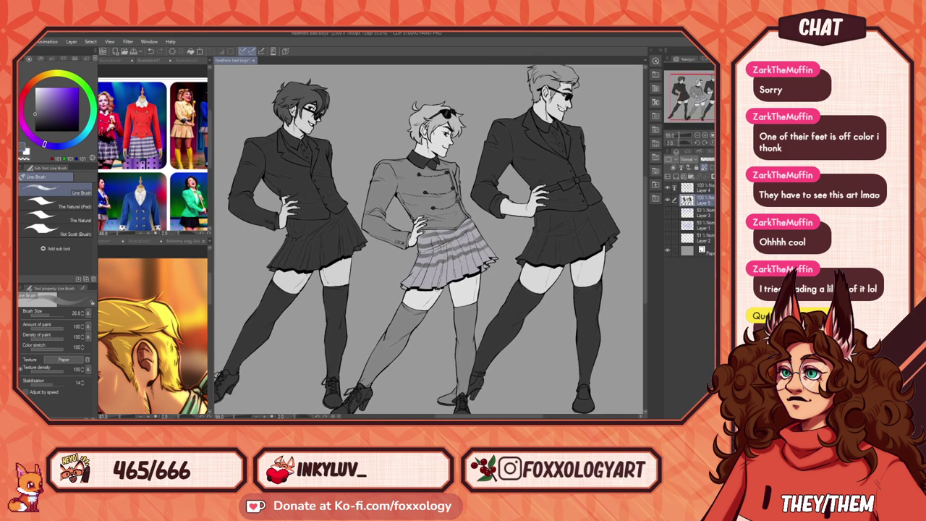
pyautogui.moveTo(438, 288); pyautogui.dragTo(358, 326)
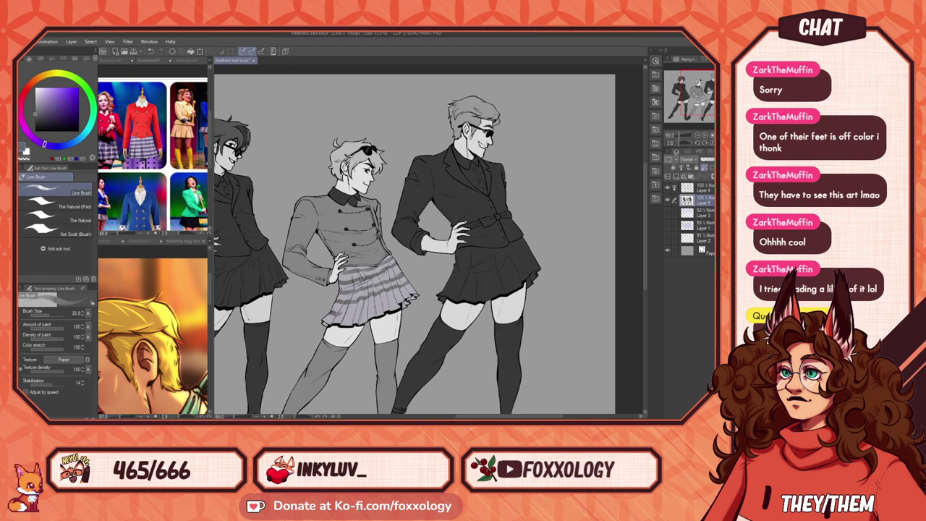
pyautogui.moveTo(361, 312)
pyautogui.mouseDown()
pyautogui.moveTo(420, 288)
pyautogui.moveTo(383, 329)
pyautogui.moveTo(449, 310)
pyautogui.moveTo(422, 341)
pyautogui.mouseUp()
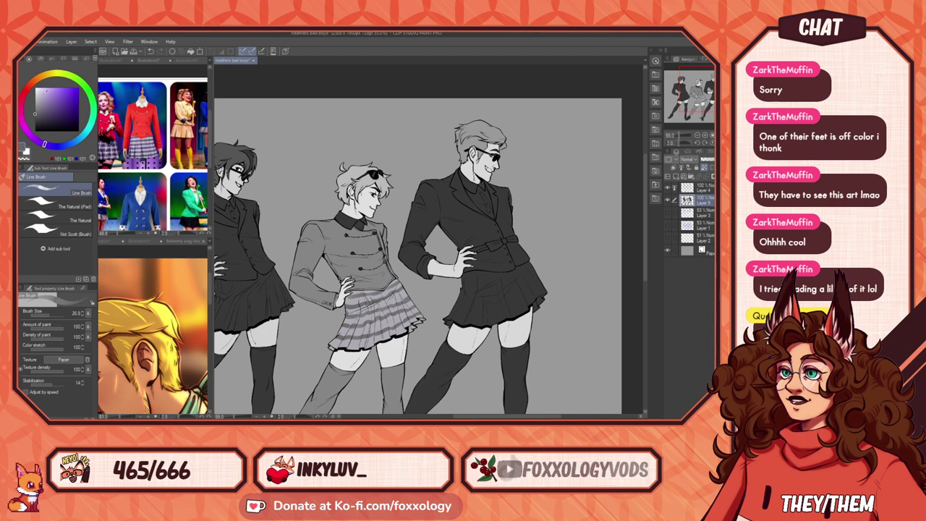
# Step: Fill the second figure's shirt collar with near-white
pyautogui.click(32, 88)
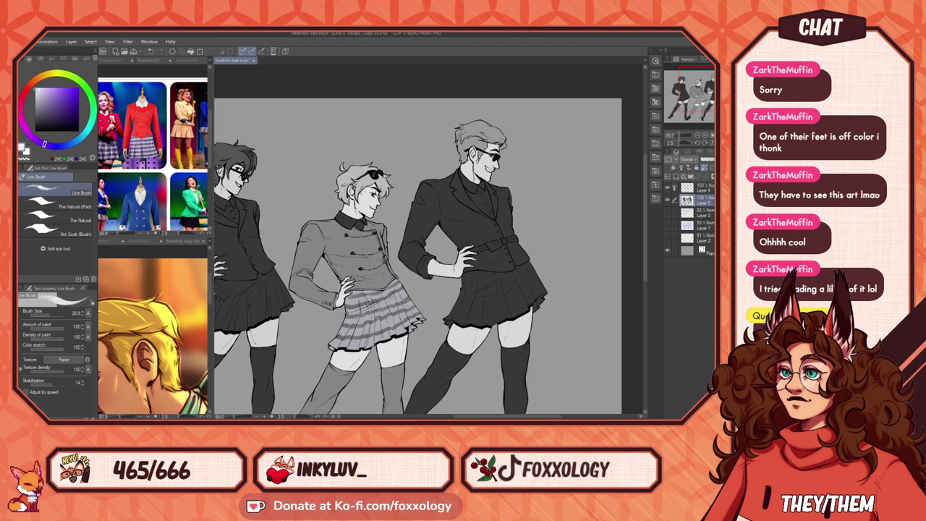
pyautogui.press('g')
pyautogui.scroll(2, 333, 233)
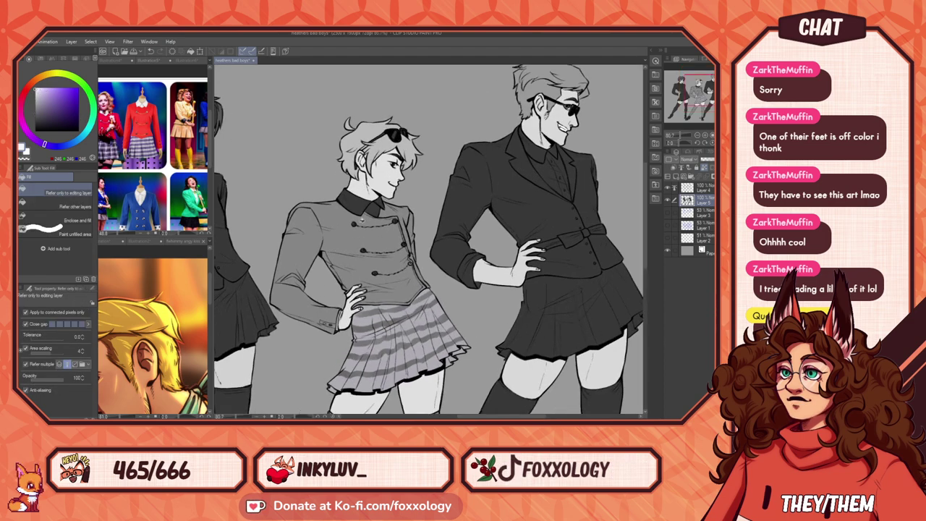
pyautogui.scroll(-2, 391, 220)
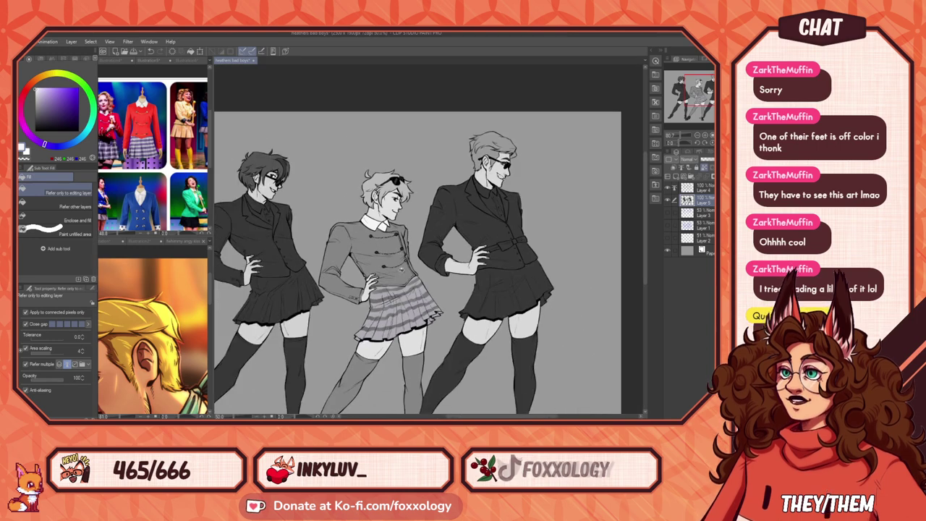
pyautogui.scroll(1, 387, 235)
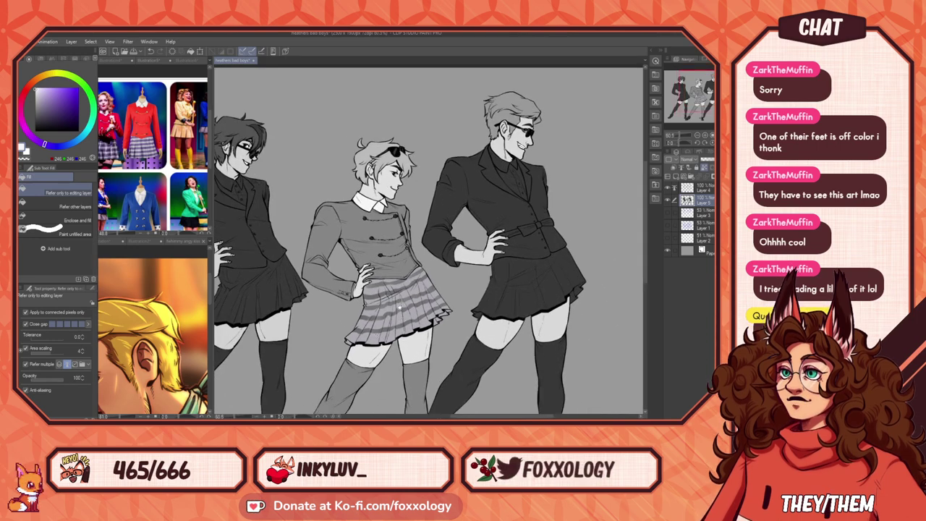
# Step: Refill the second figure's jacket, including the sleeves, chest bands and lower front sections, with darker grey (81, 81, 81)
pyautogui.moveTo(410, 255)
pyautogui.mouseDown()
pyautogui.moveTo(421, 197)
pyautogui.moveTo(430, 240)
pyautogui.mouseUp()
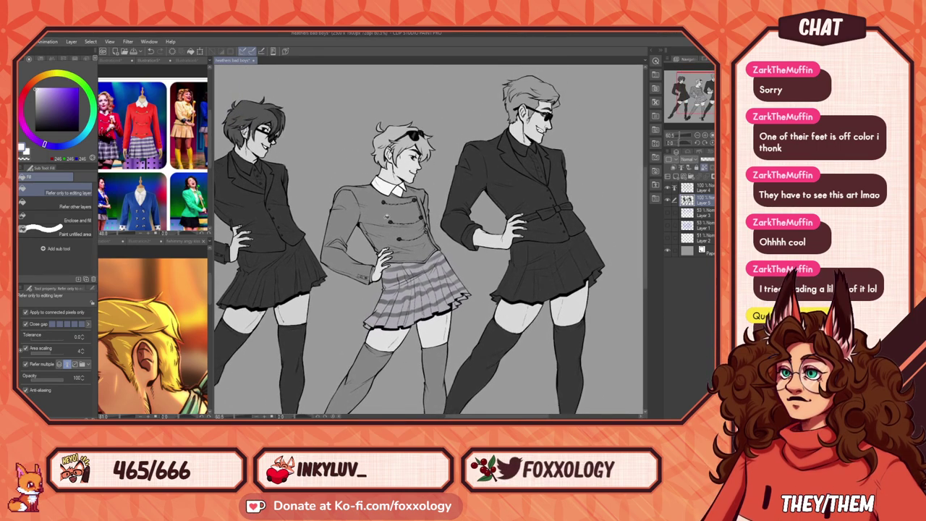
pyautogui.keyDown('alt'); pyautogui.click(427, 242); pyautogui.keyUp('alt')
pyautogui.click(35, 115)
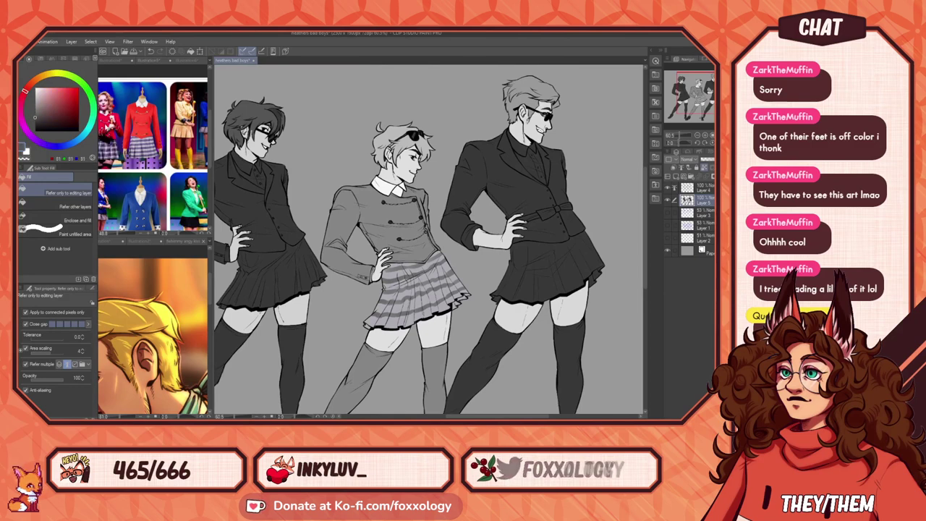
pyautogui.click(386, 214)
pyautogui.click(343, 220)
pyautogui.click(347, 255)
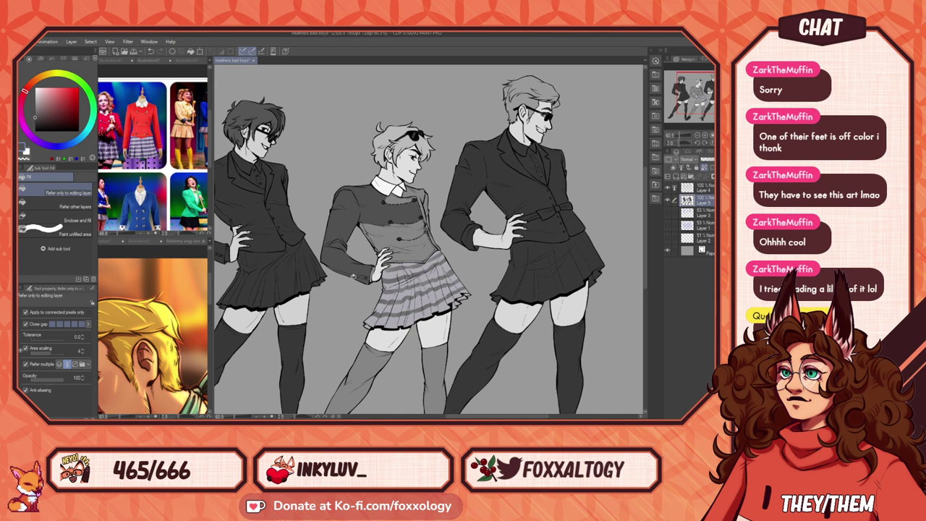
pyautogui.click(373, 232)
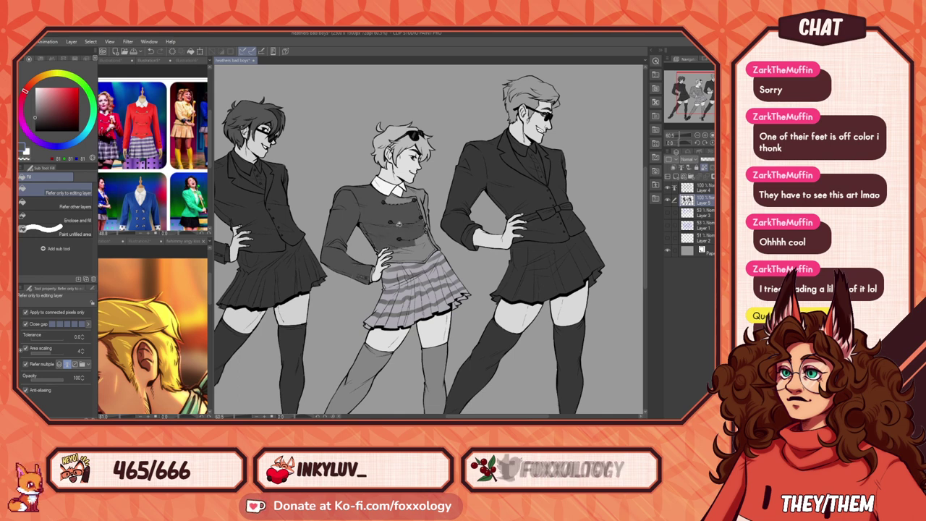
pyautogui.click(408, 245)
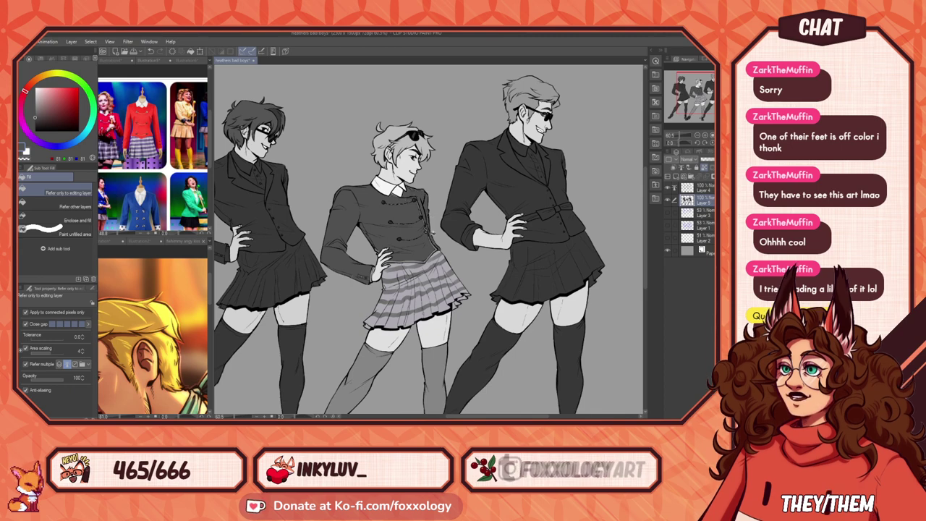
pyautogui.scroll(2, 471, 269)
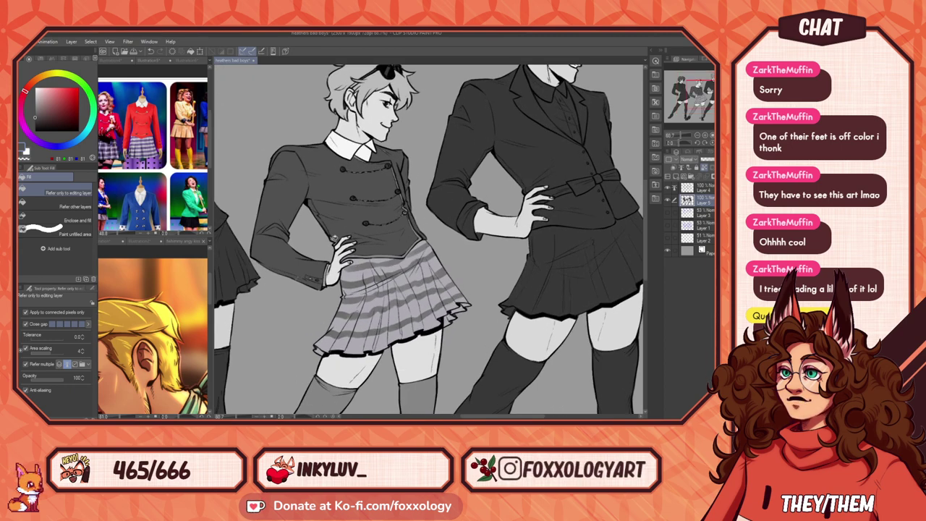
pyautogui.scroll(-2, 374, 295)
pyautogui.scroll(1, 375, 304)
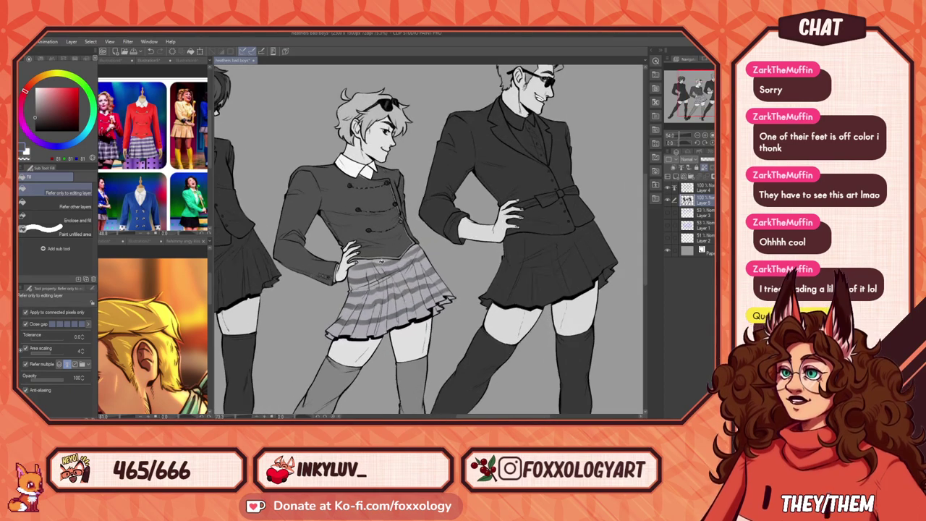
# Step: Choose near-black grey (38, 38, 38) and fill the laced ankle boot on the second figure's outstretched leg
pyautogui.scroll(-2, 382, 303)
pyautogui.moveTo(421, 328); pyautogui.dragTo(453, 275)
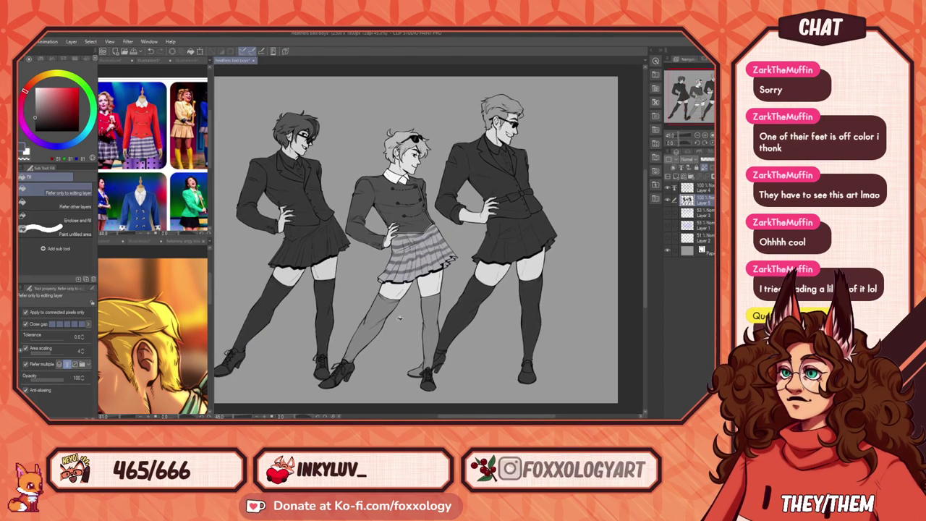
pyautogui.scroll(3, 342, 358)
pyautogui.moveTo(368, 360); pyautogui.dragTo(387, 341)
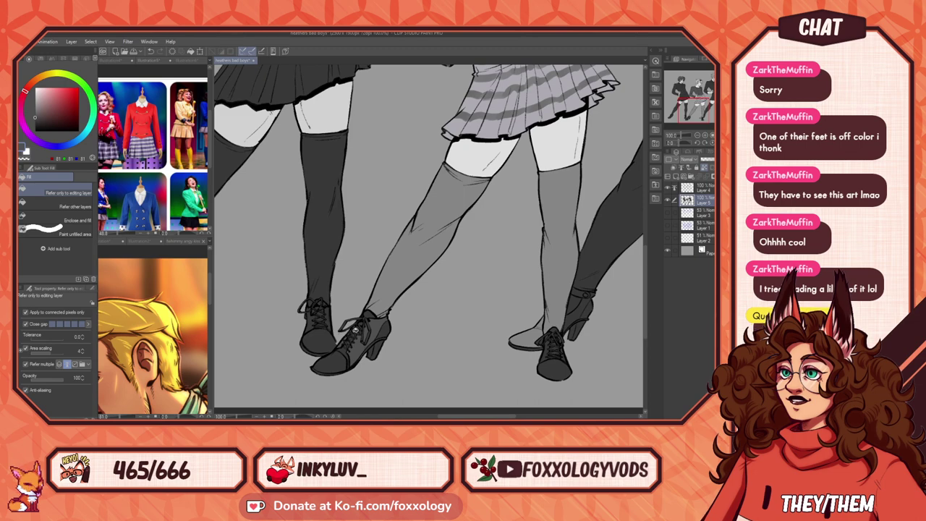
pyautogui.scroll(4, 354, 331)
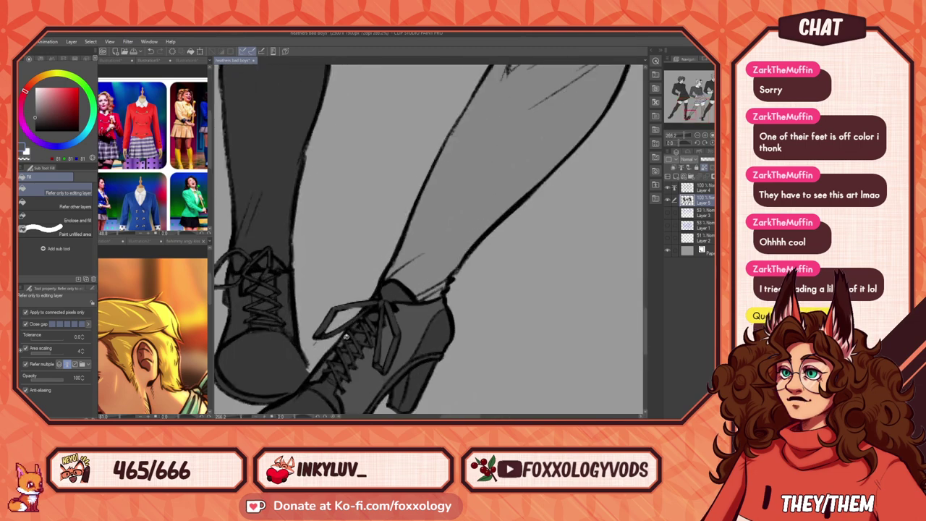
pyautogui.scroll(-5, 350, 334)
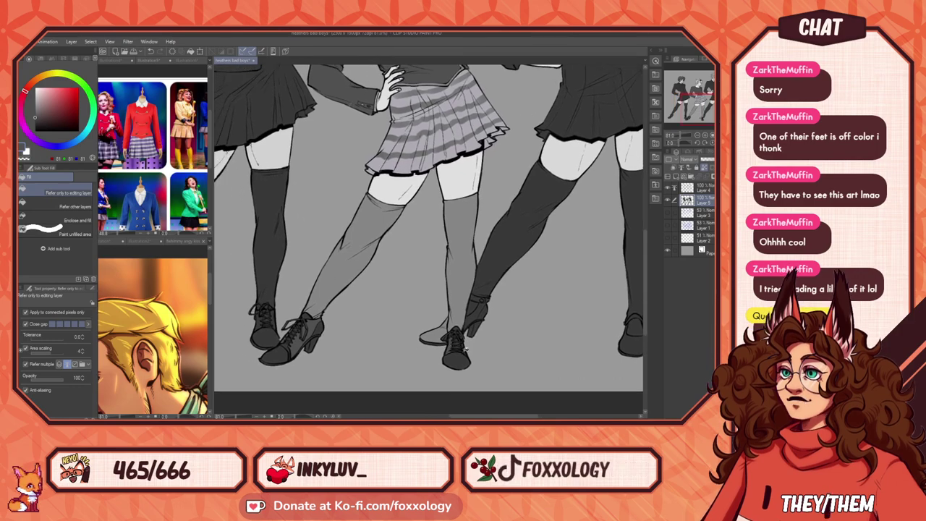
pyautogui.scroll(2, 467, 350)
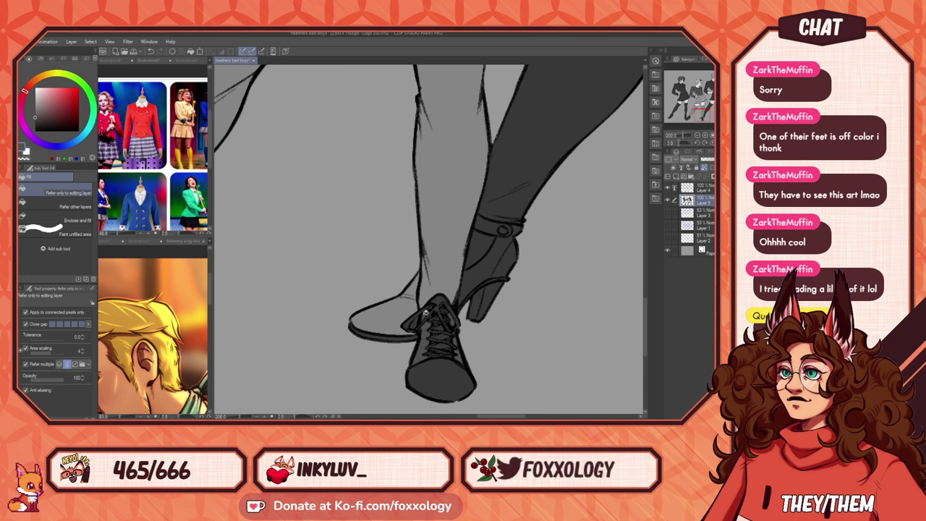
pyautogui.scroll(-4, 428, 329)
pyautogui.moveTo(411, 343); pyautogui.dragTo(536, 357)
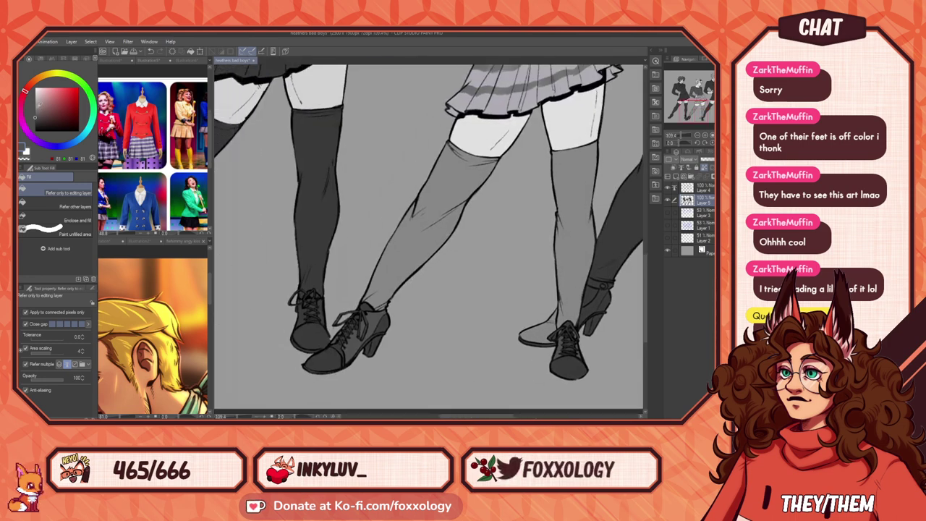
pyautogui.click(35, 125)
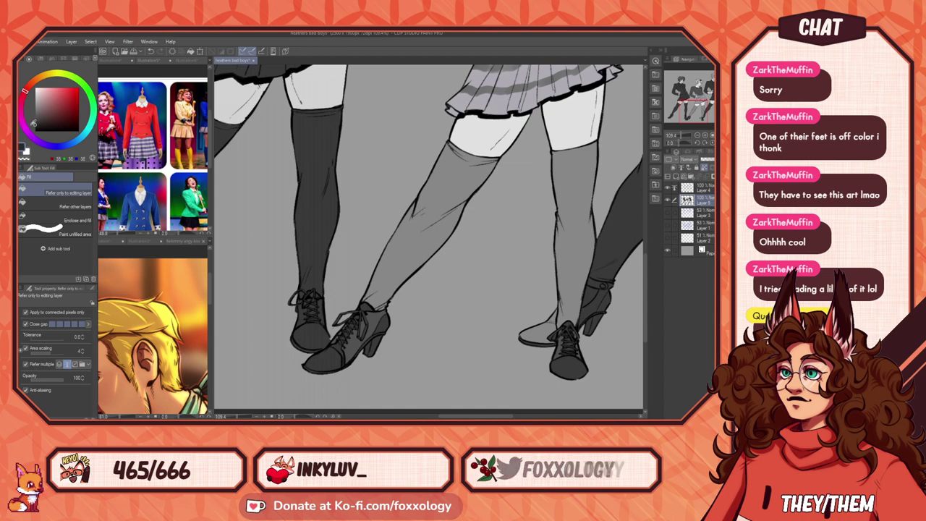
pyautogui.click(335, 357)
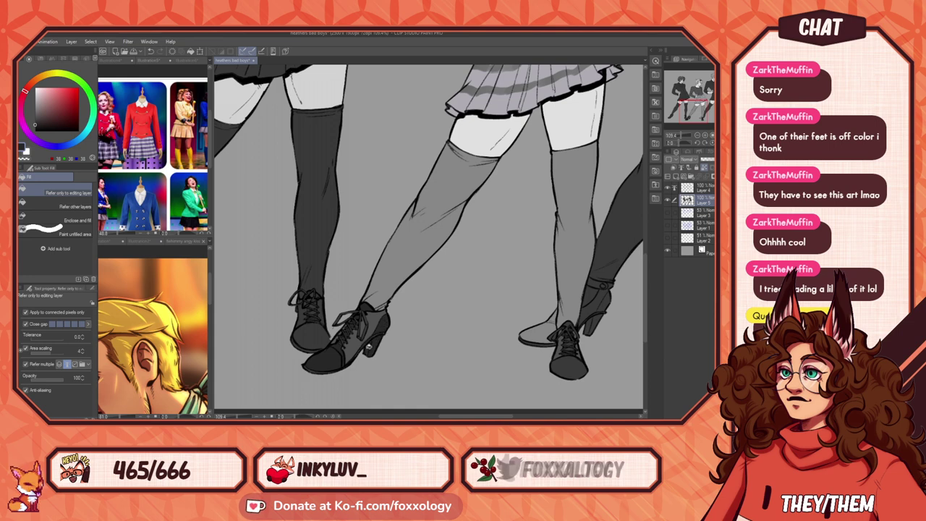
# Step: Fill the laced boot on the second figure's straight leg with the same near-black grey (38, 38, 38)
pyautogui.moveTo(535, 319); pyautogui.dragTo(355, 307)
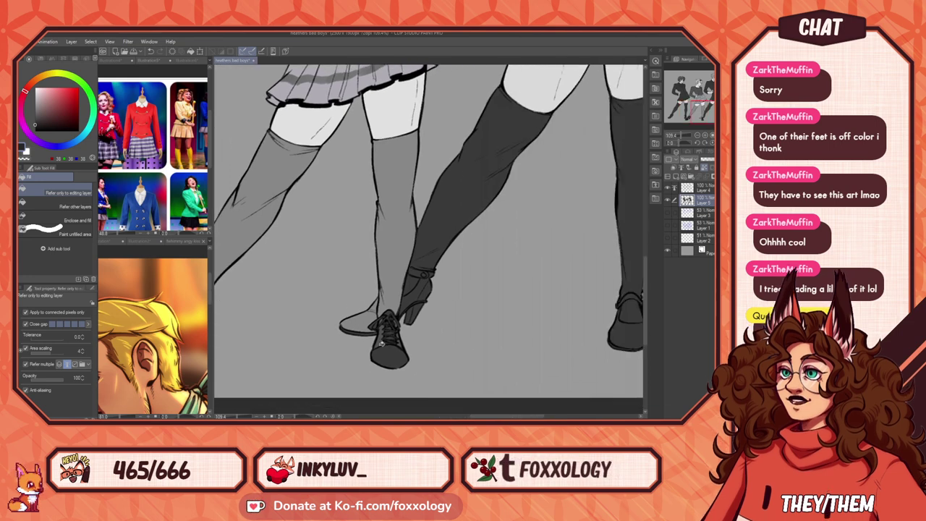
pyautogui.click(392, 359)
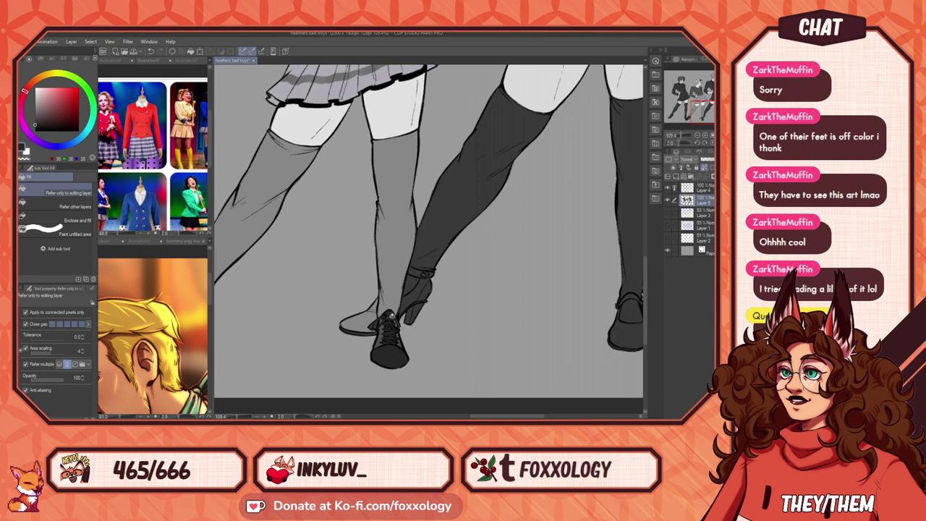
pyautogui.moveTo(342, 353); pyautogui.dragTo(550, 370)
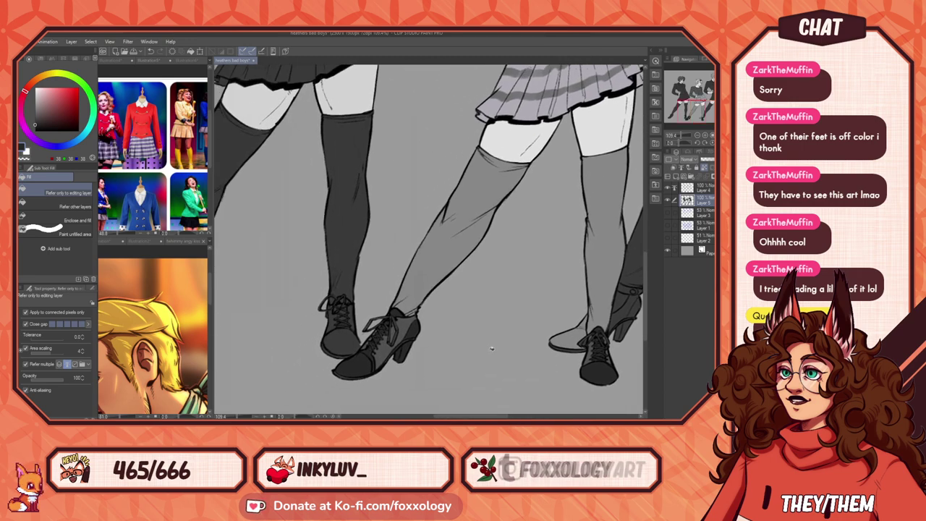
pyautogui.scroll(5, 491, 348)
pyautogui.scroll(-6, 359, 327)
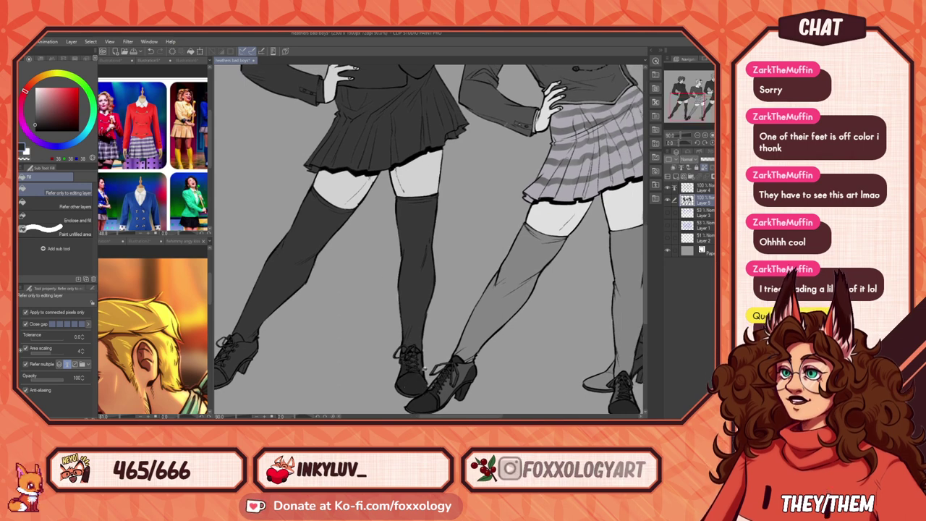
# Step: Refill the laced boot on the first figure's straight leg with a deeper near-black (22, 22, 22)
pyautogui.click(419, 374)
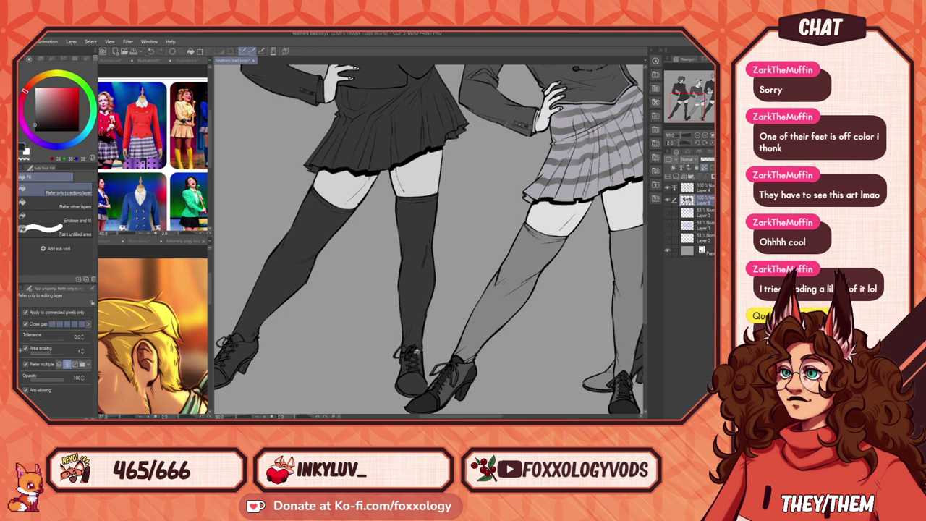
pyautogui.click(416, 379)
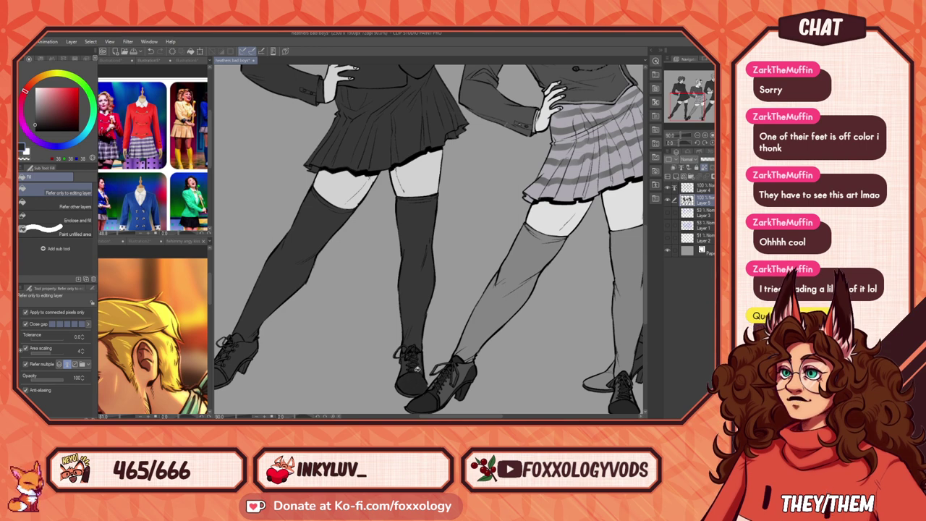
pyautogui.moveTo(356, 375); pyautogui.dragTo(440, 384)
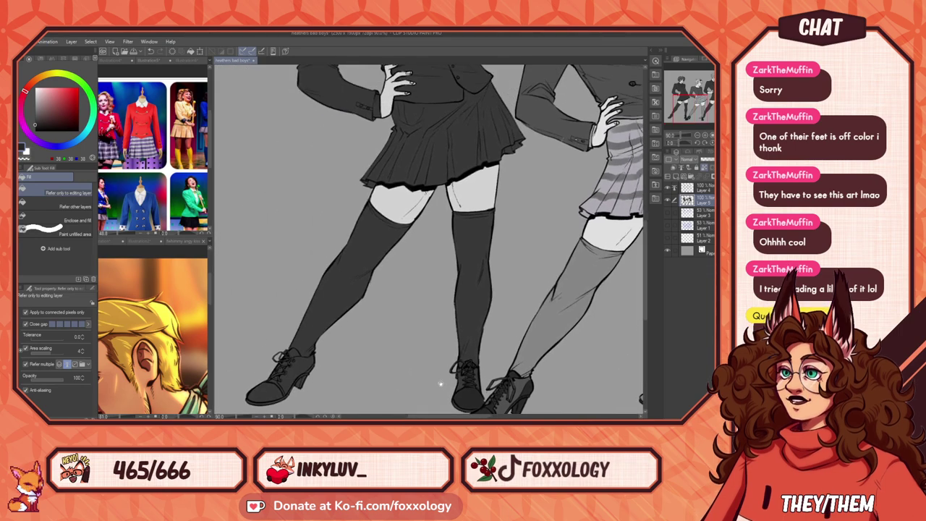
pyautogui.scroll(-2, 456, 356)
pyautogui.scroll(2, 430, 322)
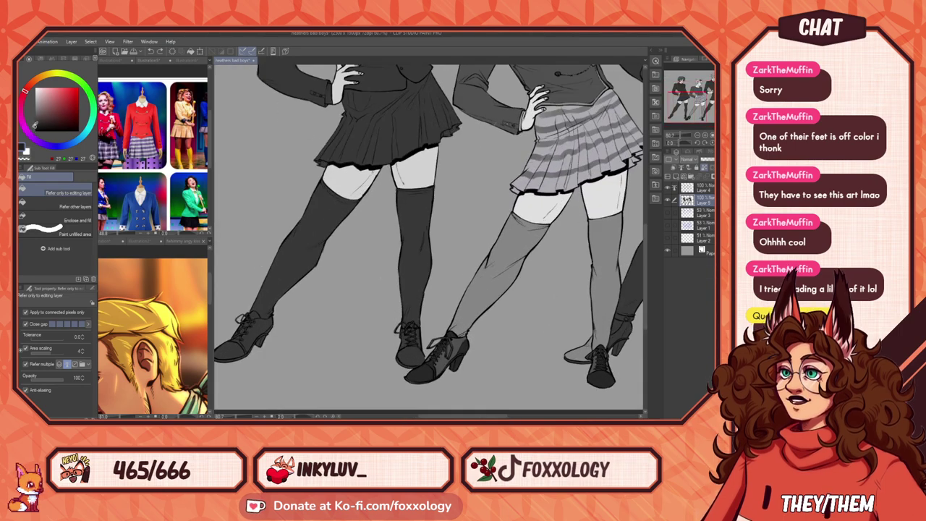
pyautogui.scroll(2, 407, 372)
pyautogui.click(408, 372)
pyautogui.click(397, 340)
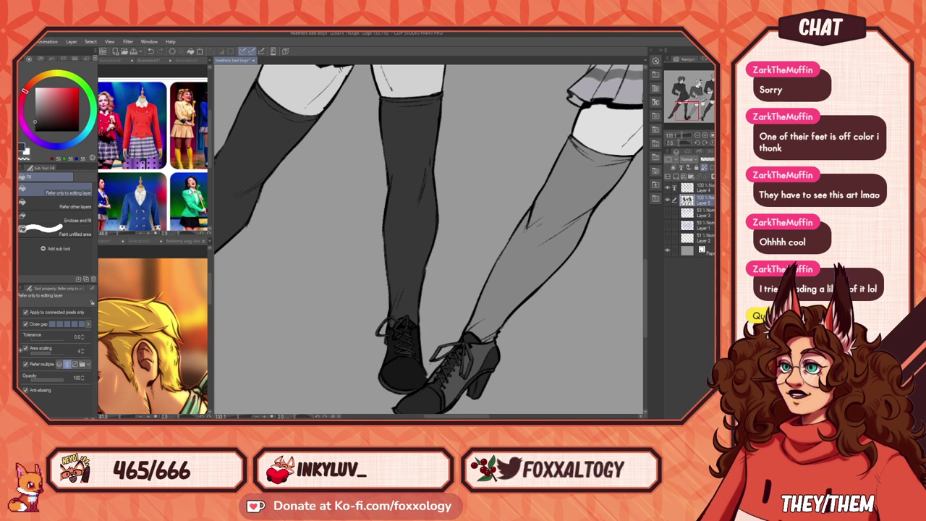
# Step: Sample the straight-leg boot's near-black (22, 22, 22) and refill the first figure's outstretched boot, including the toe and heel
pyautogui.moveTo(174, 197); pyautogui.dragTo(121, 152)
pyautogui.scroll(-3, 154, 145)
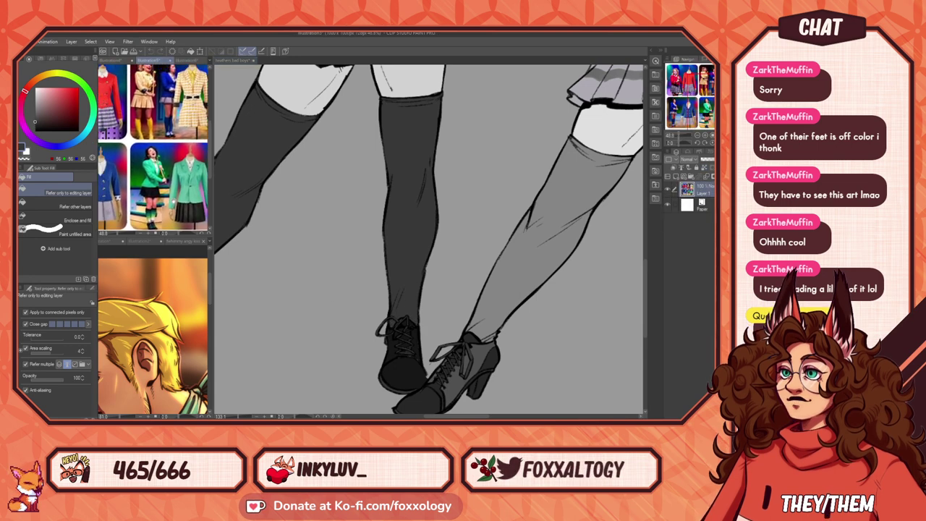
pyautogui.keyDown('alt'); pyautogui.click(405, 369); pyautogui.keyUp('alt')
pyautogui.moveTo(260, 307); pyautogui.dragTo(437, 294)
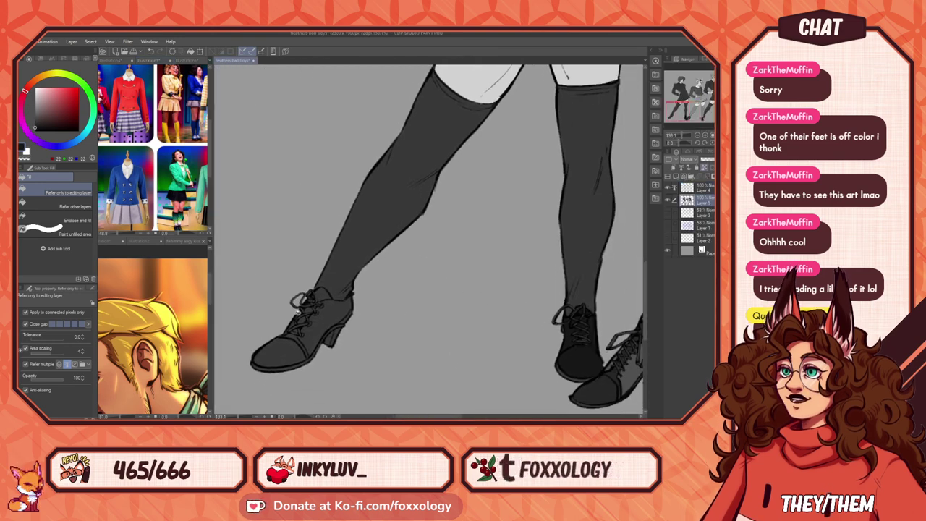
pyautogui.click(323, 321)
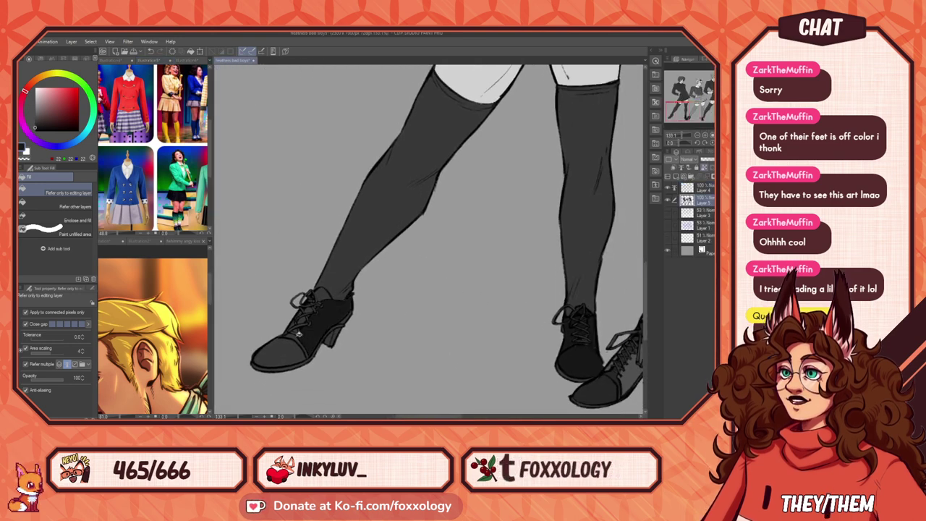
pyautogui.click(272, 345)
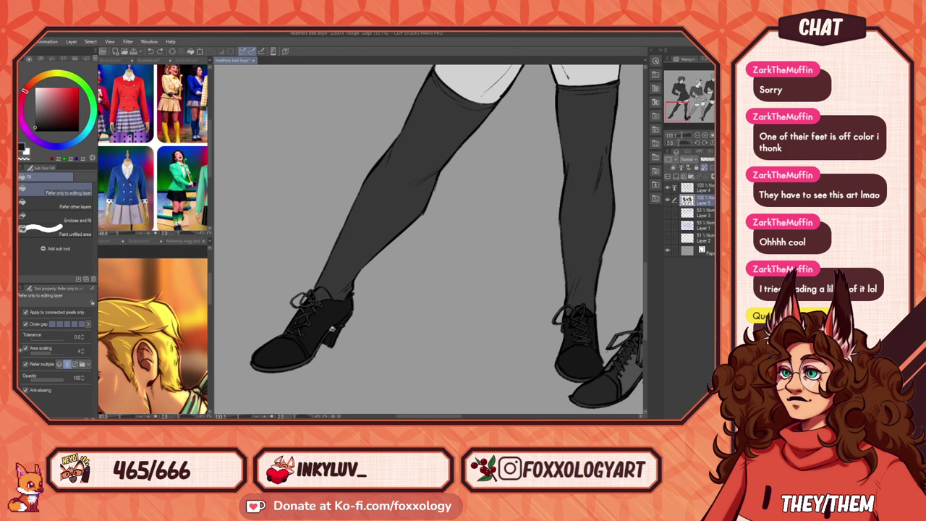
pyautogui.click(331, 329)
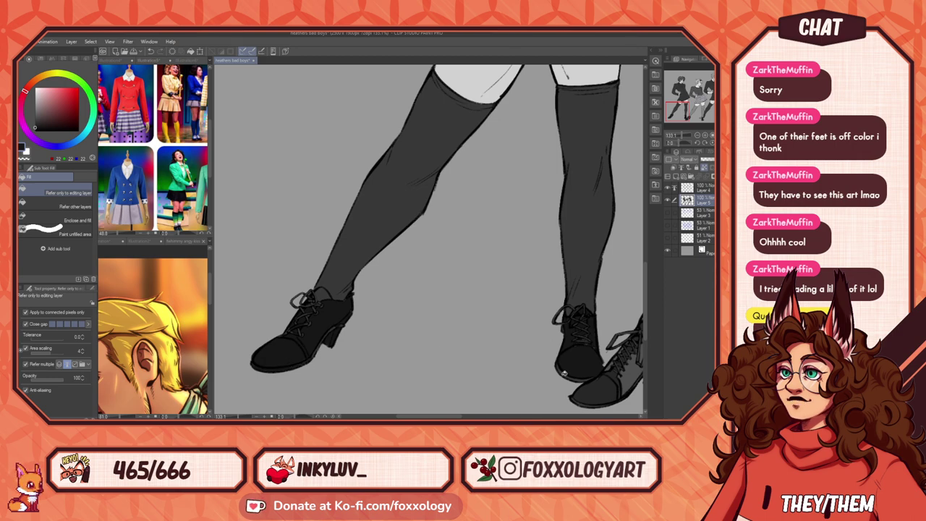
# Step: Try filling the first figure's pleated skirt with a near-black (12, 12, 12)
pyautogui.moveTo(537, 272); pyautogui.dragTo(498, 270)
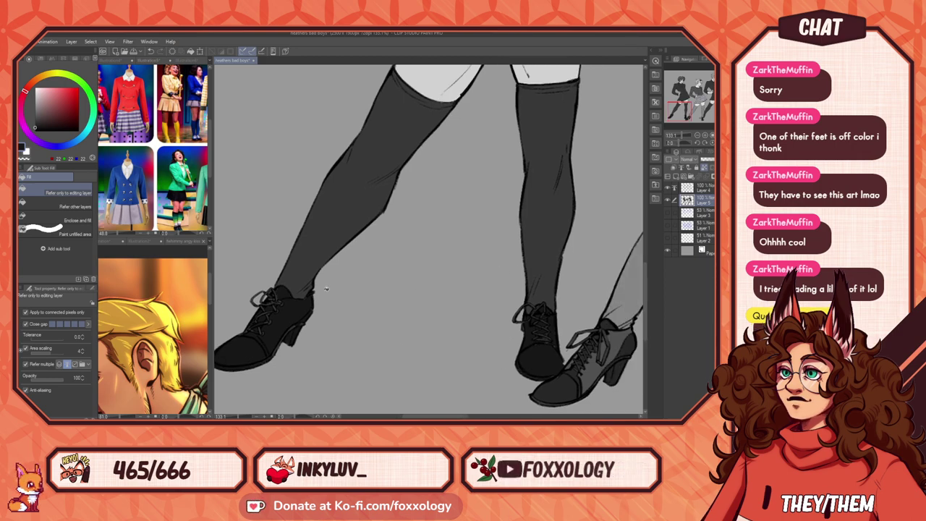
pyautogui.moveTo(435, 236); pyautogui.dragTo(345, 321)
pyautogui.scroll(-6, 349, 311)
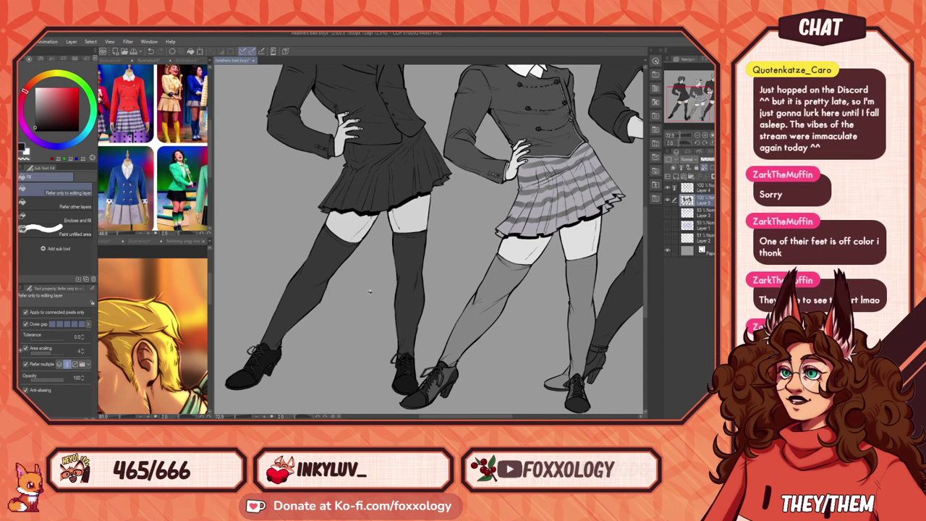
pyautogui.scroll(-5, 371, 290)
pyautogui.scroll(8, 397, 319)
pyautogui.scroll(6, 399, 327)
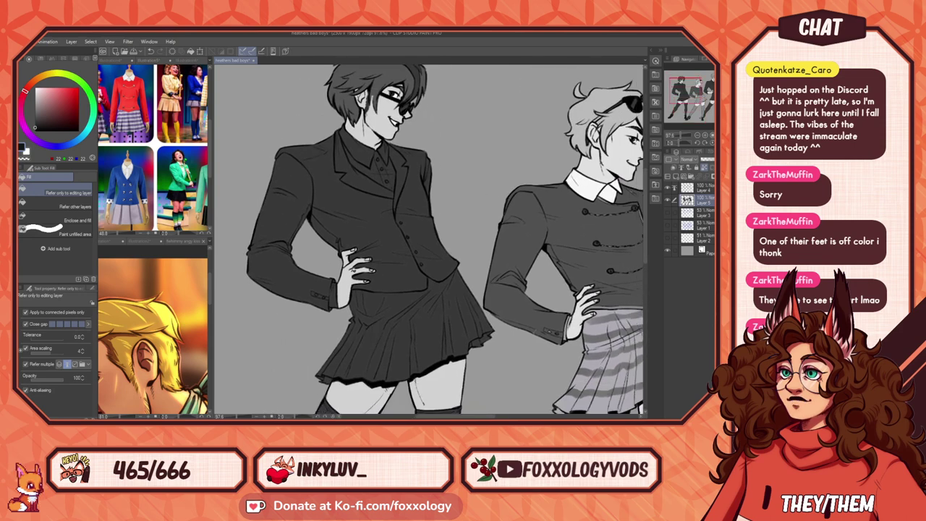
pyautogui.moveTo(421, 332); pyautogui.dragTo(363, 288)
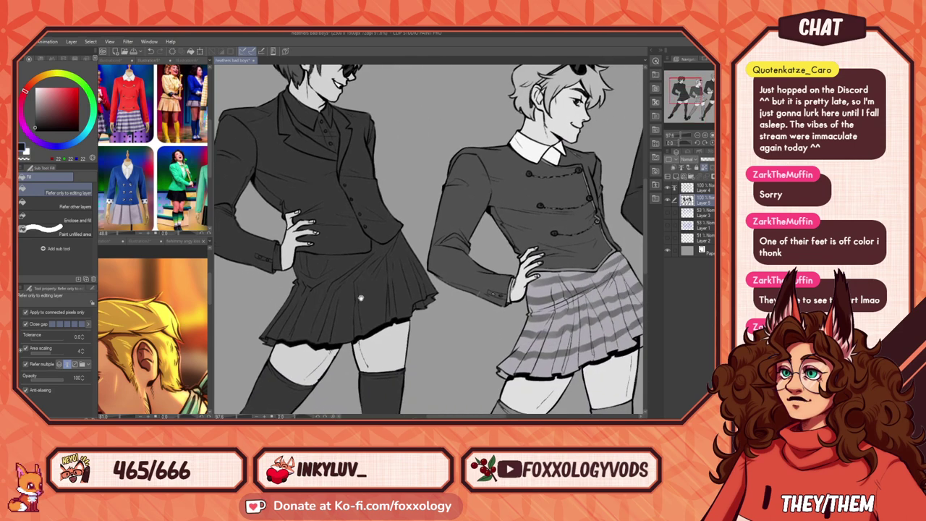
pyautogui.click(35, 128)
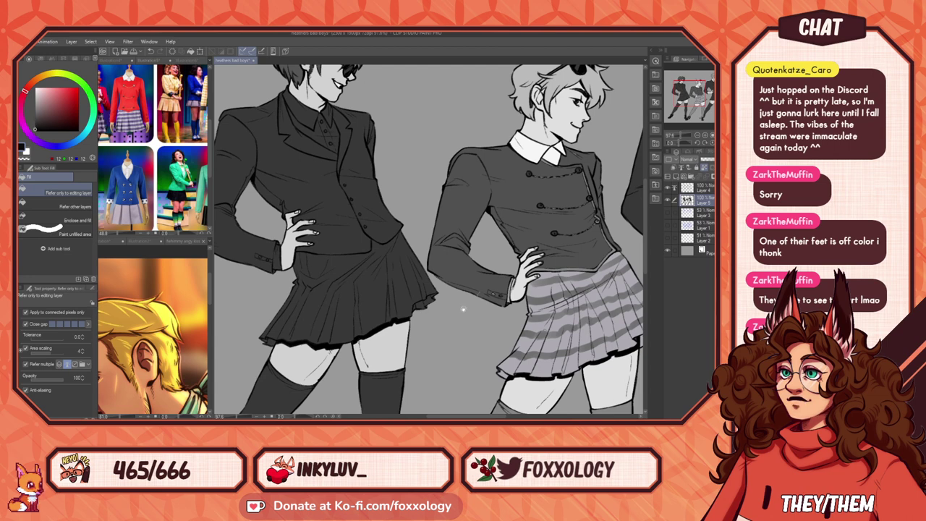
pyautogui.moveTo(413, 297)
pyautogui.mouseDown()
pyautogui.moveTo(463, 322)
pyautogui.moveTo(384, 330)
pyautogui.moveTo(331, 347)
pyautogui.mouseUp()
pyautogui.hotkey('ctrl', 'z')
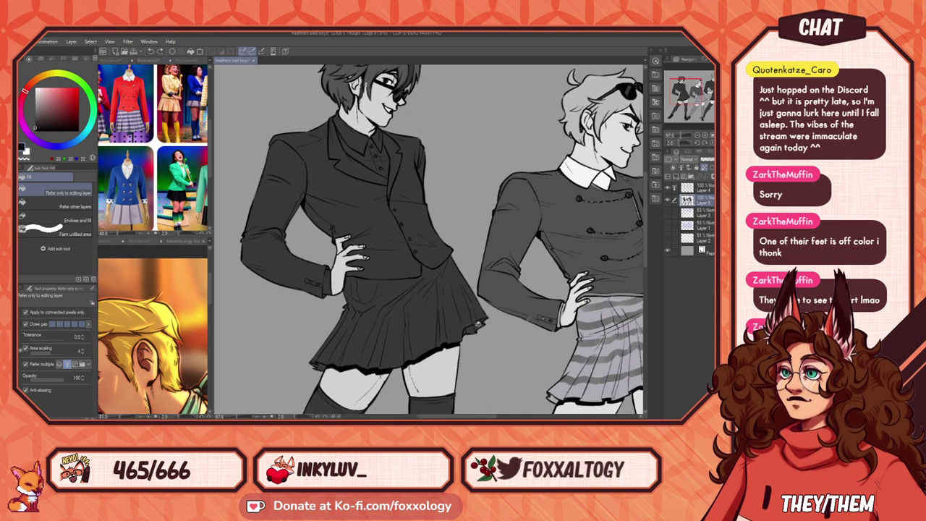
# Step: Fill the first figure's pleated skirt, including the waistband and side pleats, with near-black (20, 20, 20)
pyautogui.click(435, 297)
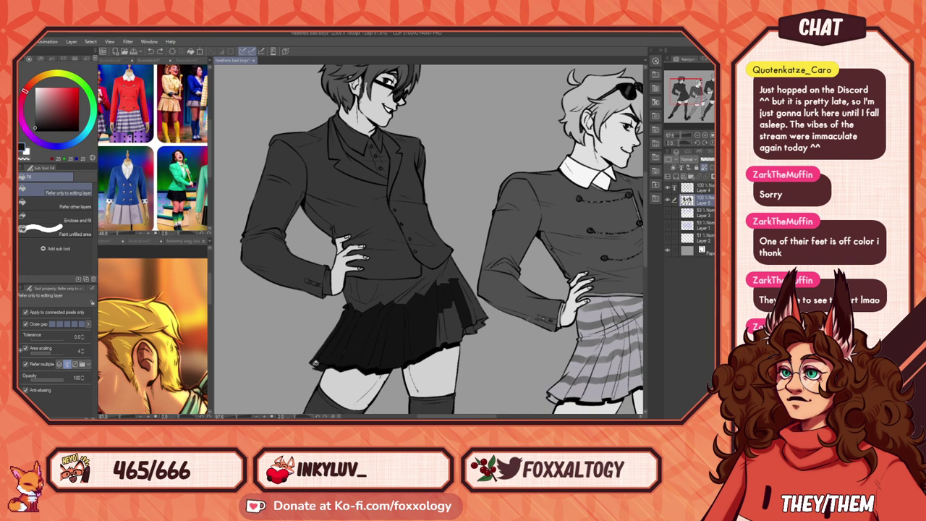
pyautogui.click(354, 307)
pyautogui.click(432, 277)
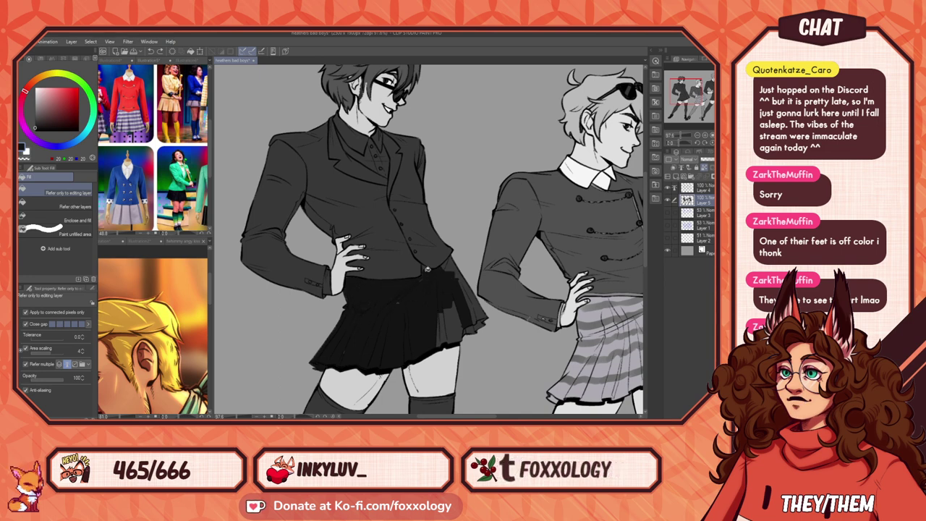
pyautogui.click(450, 265)
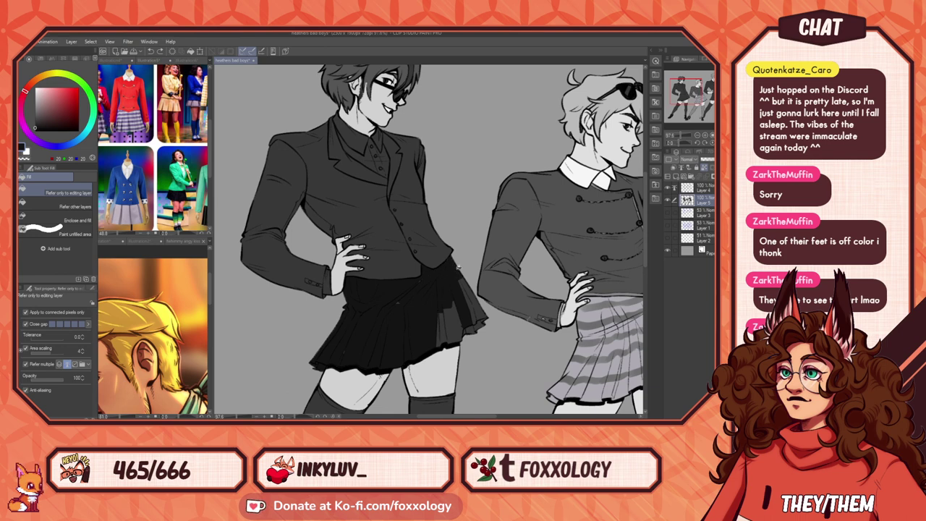
pyautogui.click(453, 321)
pyautogui.click(476, 324)
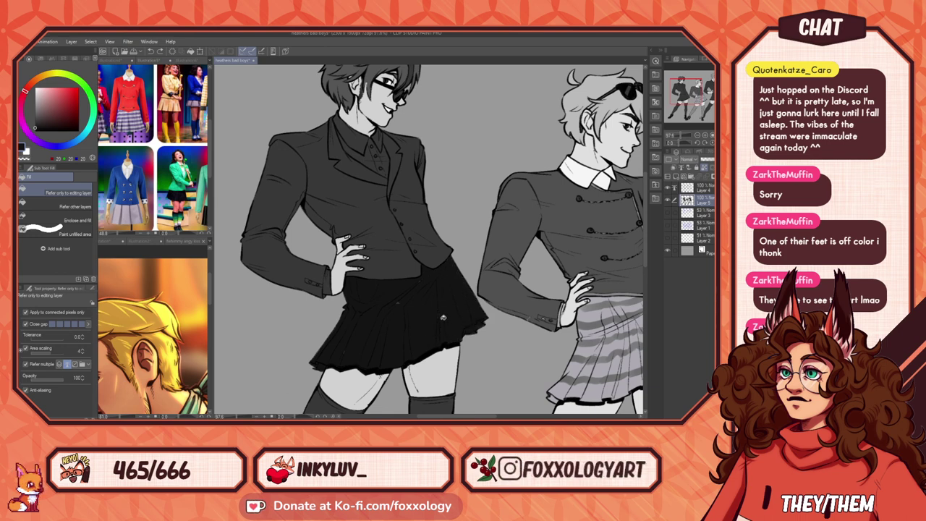
# Step: Fill the first figure's shirt collar and the shirt front between the lapels with near-white
pyautogui.scroll(-7, 441, 307)
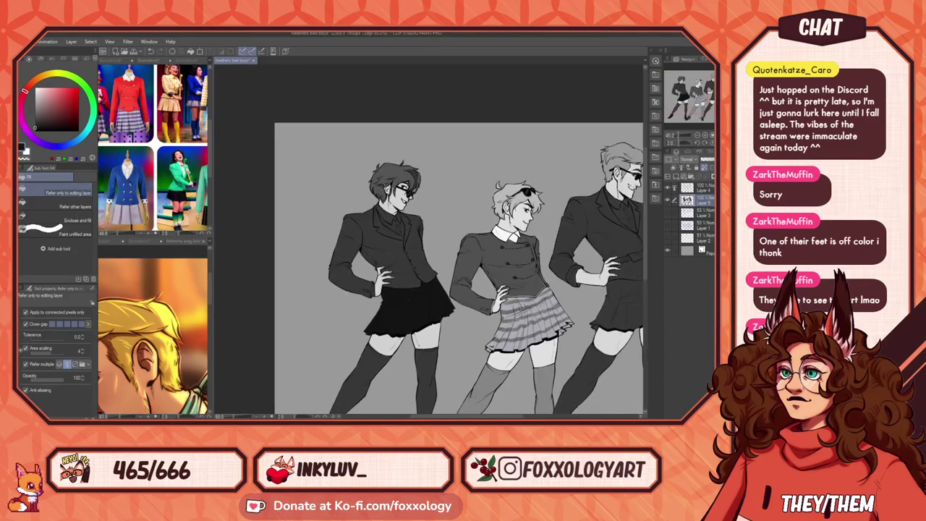
pyautogui.scroll(4, 440, 304)
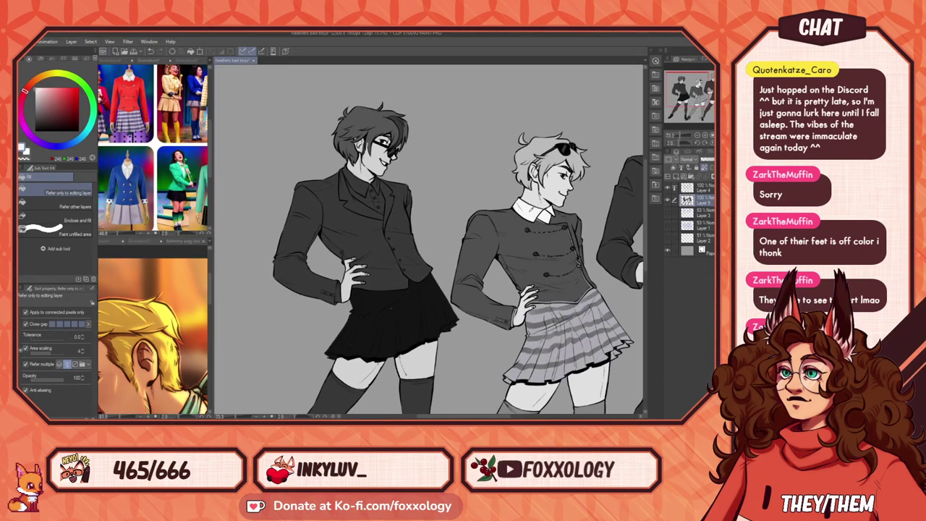
pyautogui.moveTo(384, 207); pyautogui.dragTo(397, 288)
pyautogui.moveTo(367, 252); pyautogui.dragTo(385, 285)
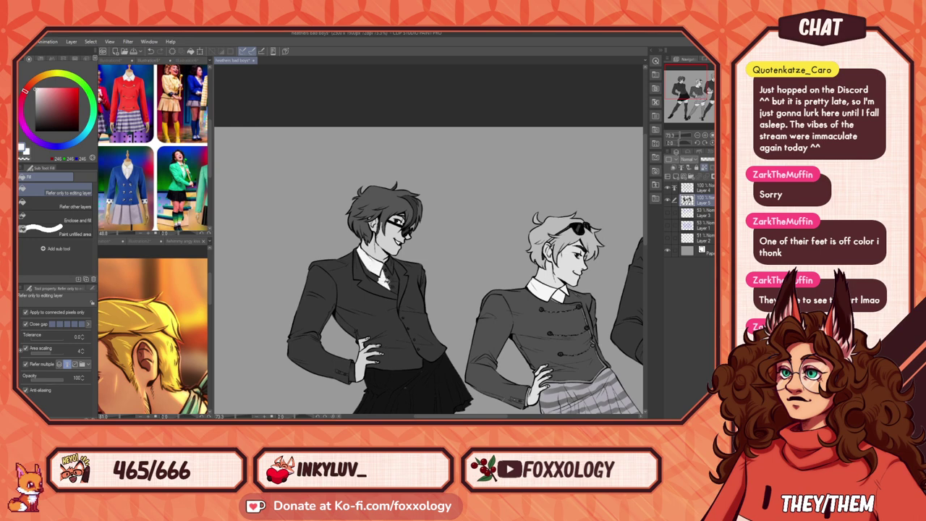
pyautogui.click(391, 269)
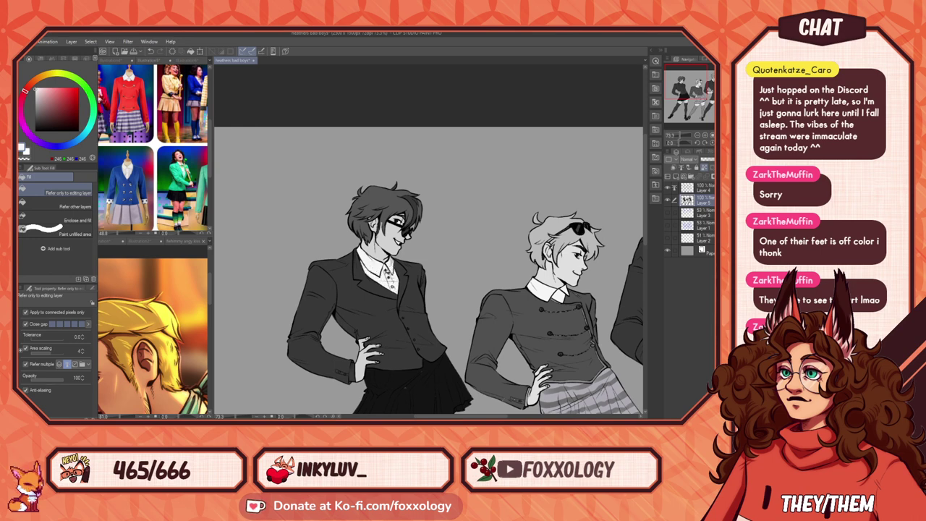
# Step: Try refilling the first figure's jacket body and near sleeve with light grey (194, 194, 194)
pyautogui.moveTo(443, 335); pyautogui.dragTo(429, 277)
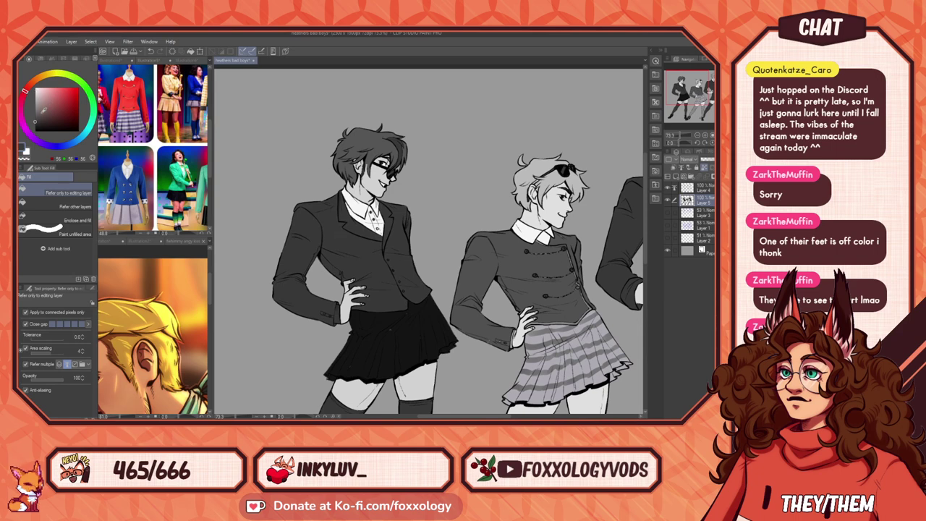
pyautogui.keyDown('alt'); pyautogui.click(202, 187); pyautogui.keyUp('alt')
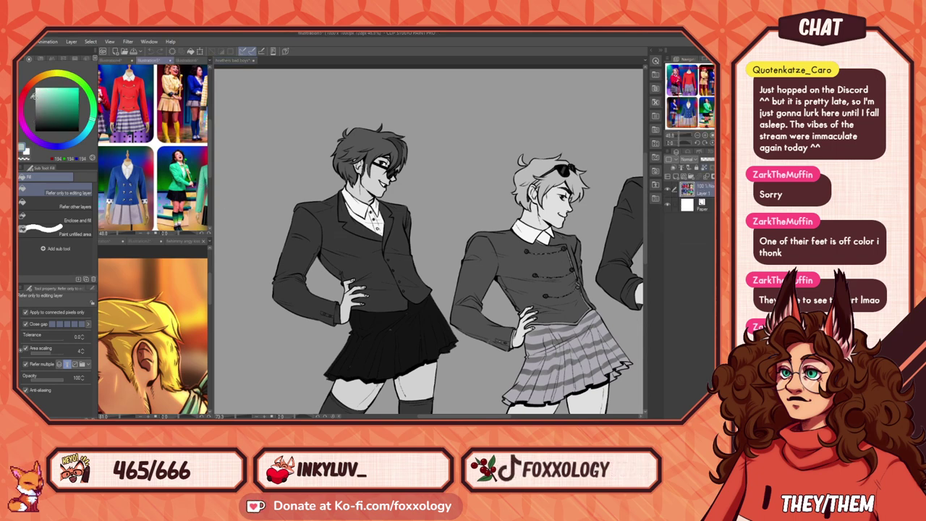
pyautogui.click(355, 267)
pyautogui.click(355, 267)
pyautogui.click(303, 239)
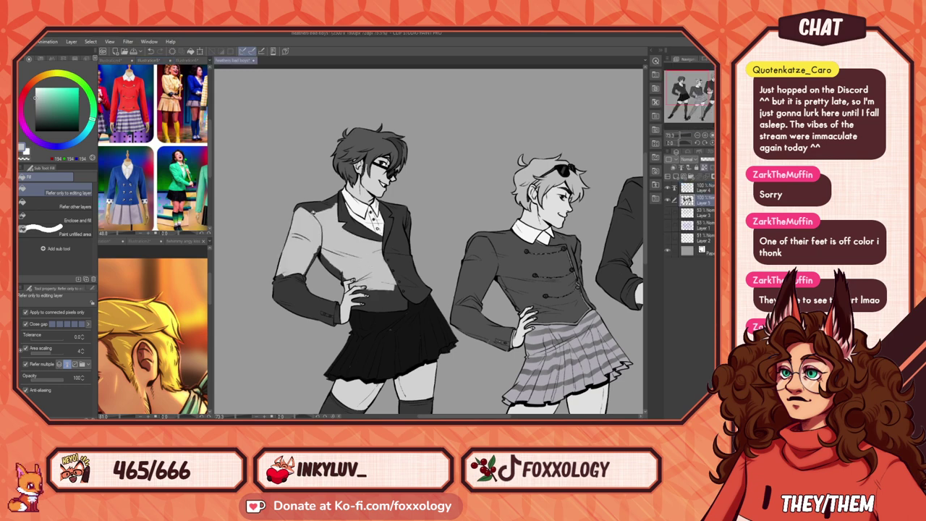
pyautogui.click(318, 208)
pyautogui.click(330, 203)
pyautogui.moveTo(338, 215); pyautogui.dragTo(308, 299)
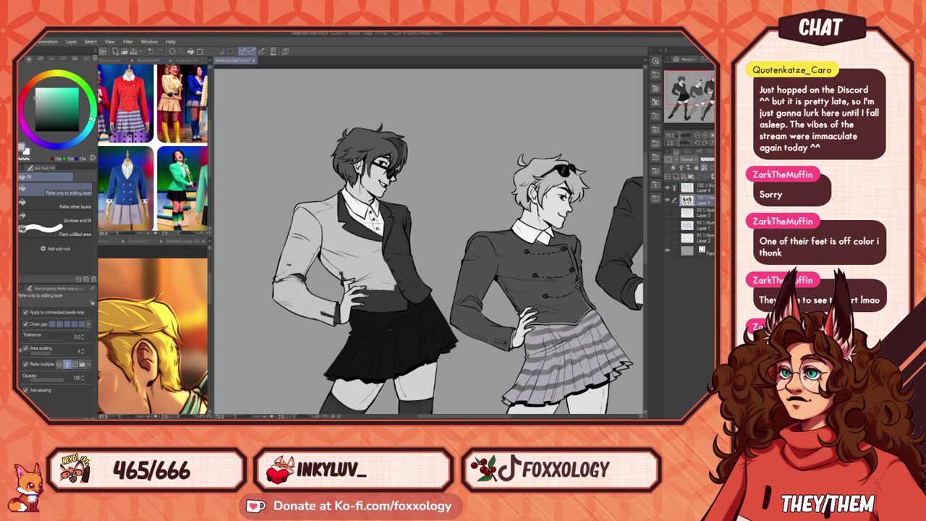
pyautogui.hotkey('ctrl', 'z')
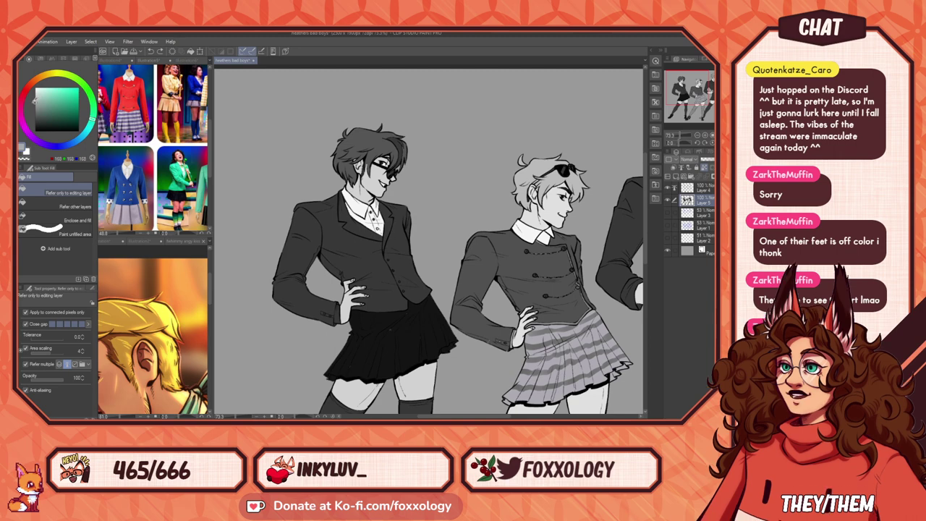
# Step: Refill the first figure's jacket, including the sleeve, shoulder, lapels, front panels and hem, with a medium-light grey
pyautogui.scroll(1, 370, 266)
pyautogui.click(370, 265)
pyautogui.click(292, 232)
pyautogui.click(286, 187)
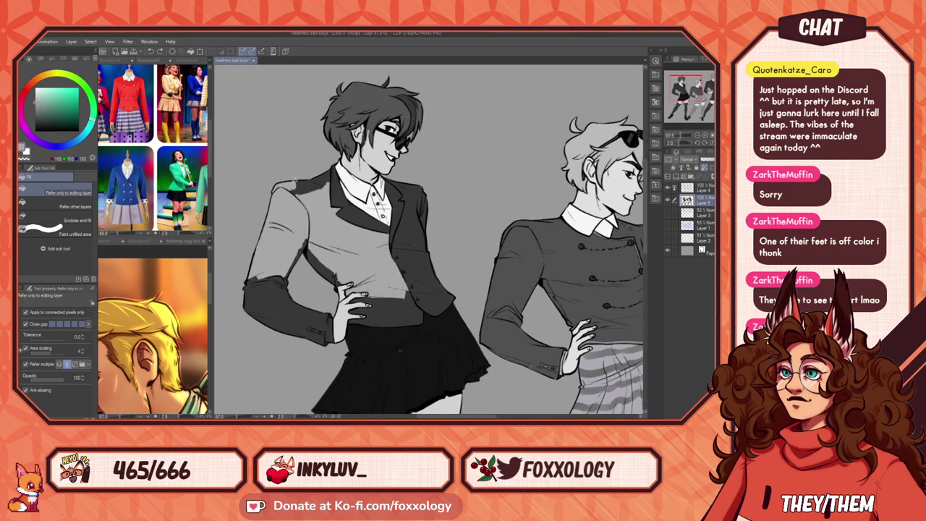
pyautogui.click(329, 187)
pyautogui.click(362, 219)
pyautogui.click(404, 246)
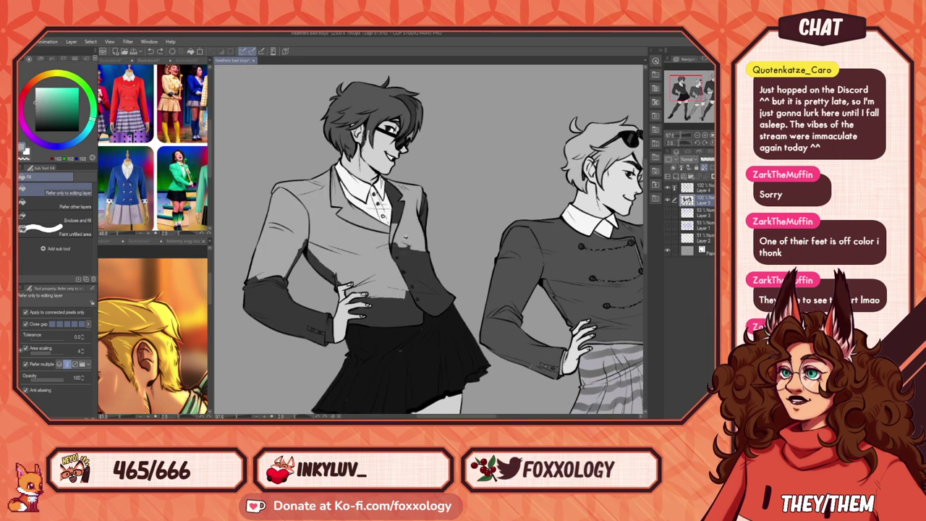
pyautogui.click(422, 254)
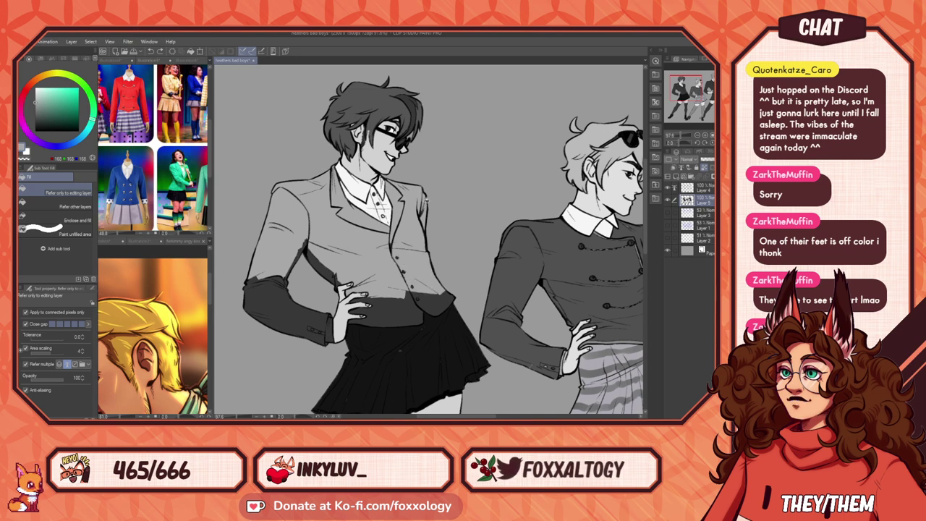
pyautogui.click(419, 293)
pyautogui.click(391, 296)
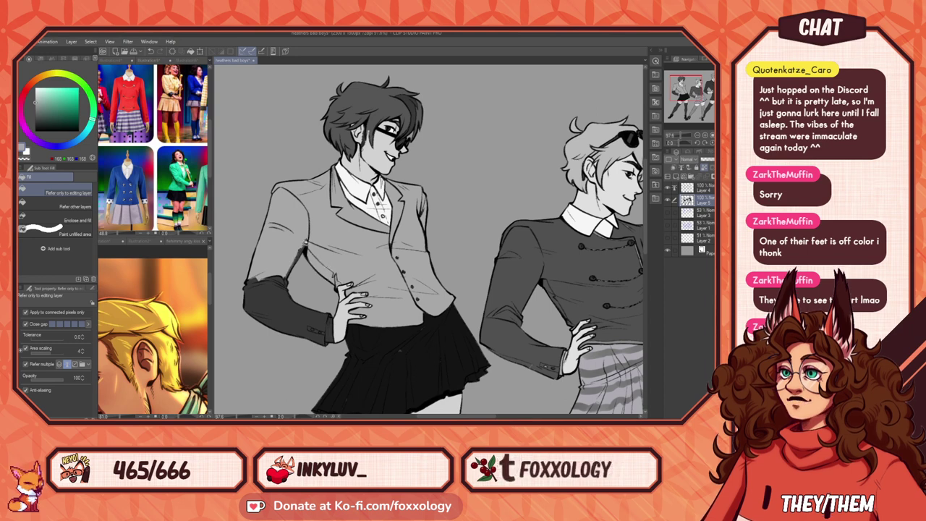
pyautogui.click(277, 283)
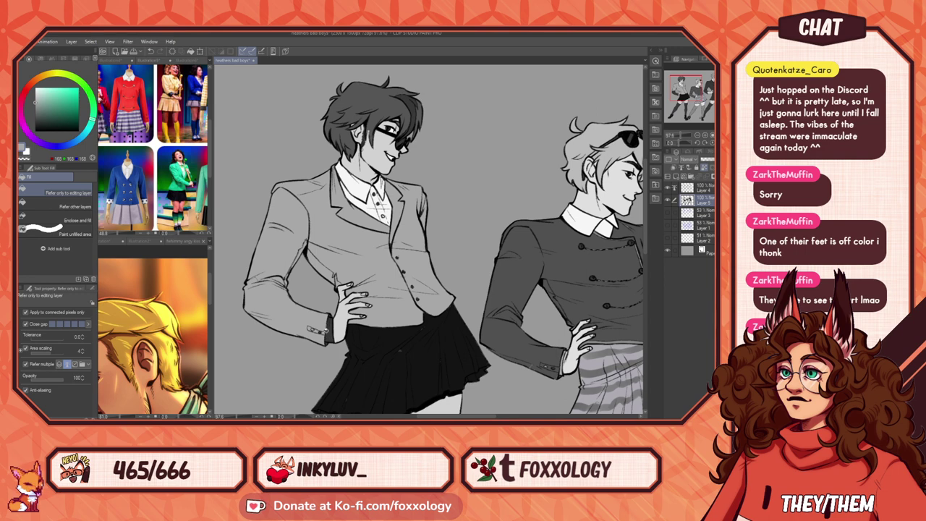
# Step: Compare the jacket, skirt and stocking values across the three figures
pyautogui.keyDown('alt'); pyautogui.click(363, 186); pyautogui.keyUp('alt')
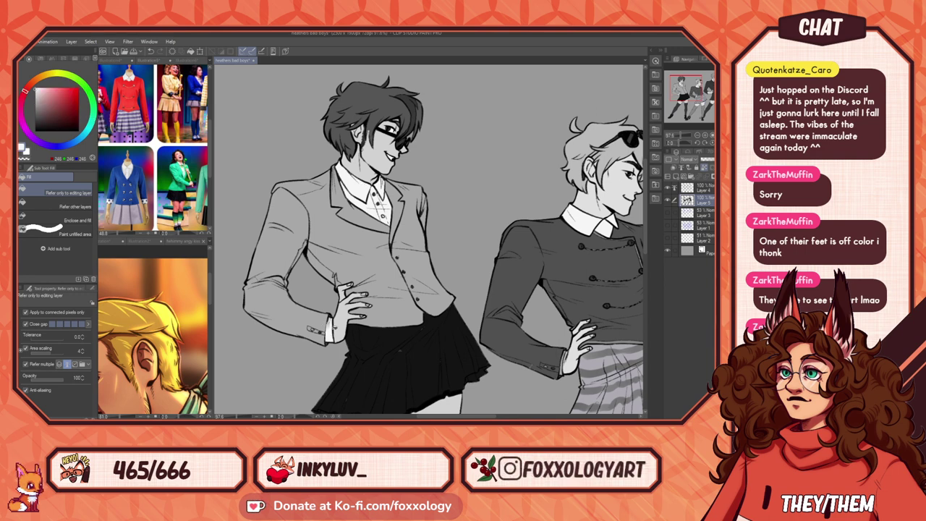
pyautogui.moveTo(529, 331); pyautogui.dragTo(345, 291)
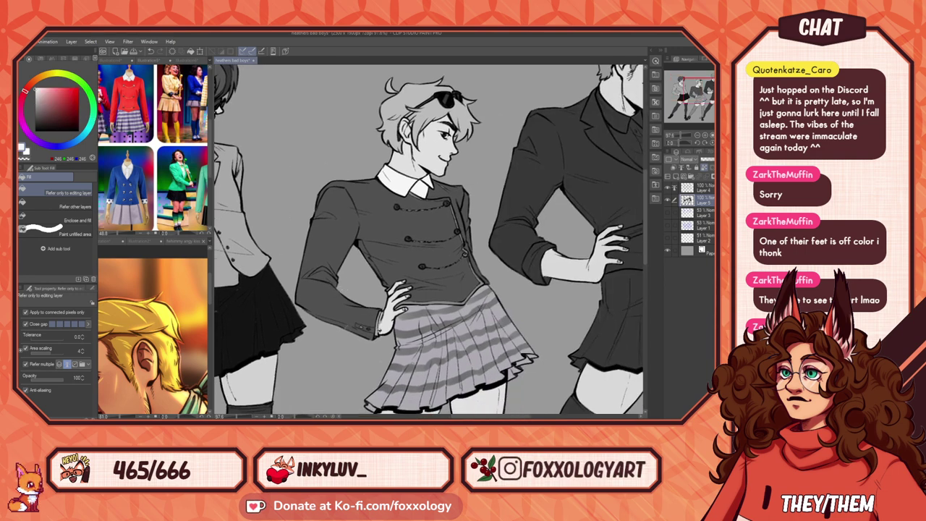
pyautogui.scroll(-2, 409, 321)
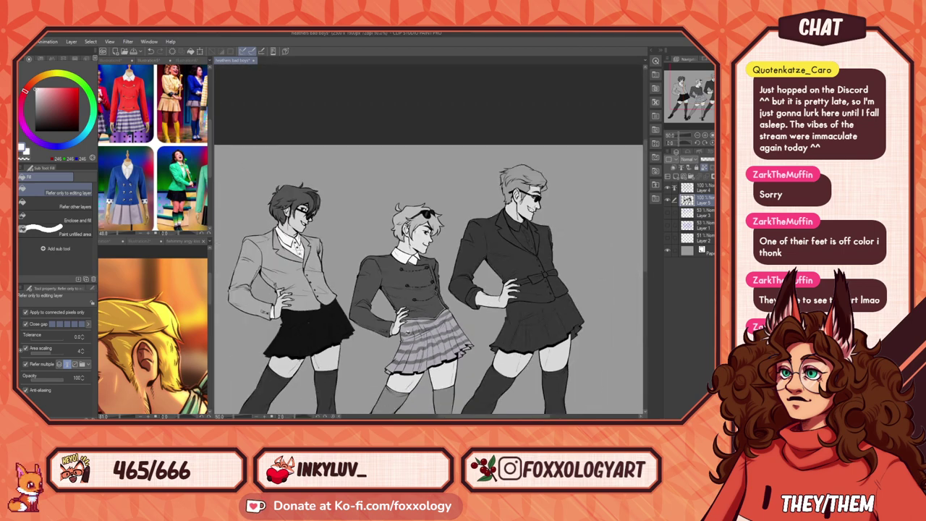
pyautogui.moveTo(406, 286); pyautogui.dragTo(452, 233)
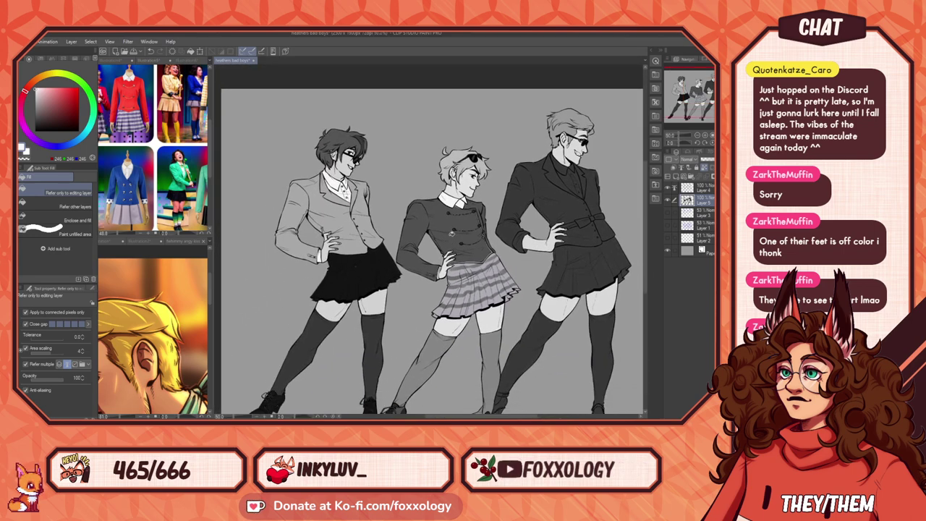
pyautogui.scroll(2, 363, 207)
pyautogui.scroll(-1, 362, 207)
pyautogui.moveTo(339, 210); pyautogui.dragTo(364, 261)
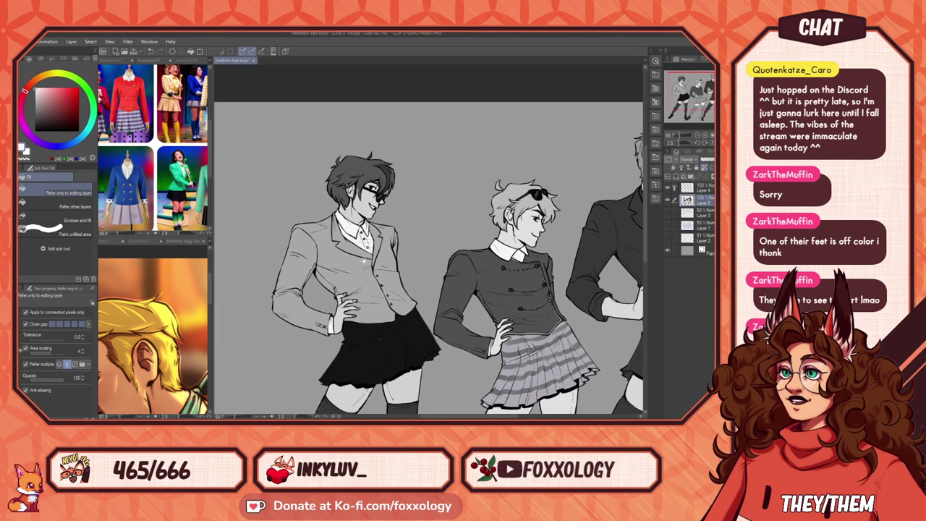
pyautogui.scroll(2, 362, 264)
pyautogui.scroll(-1, 348, 252)
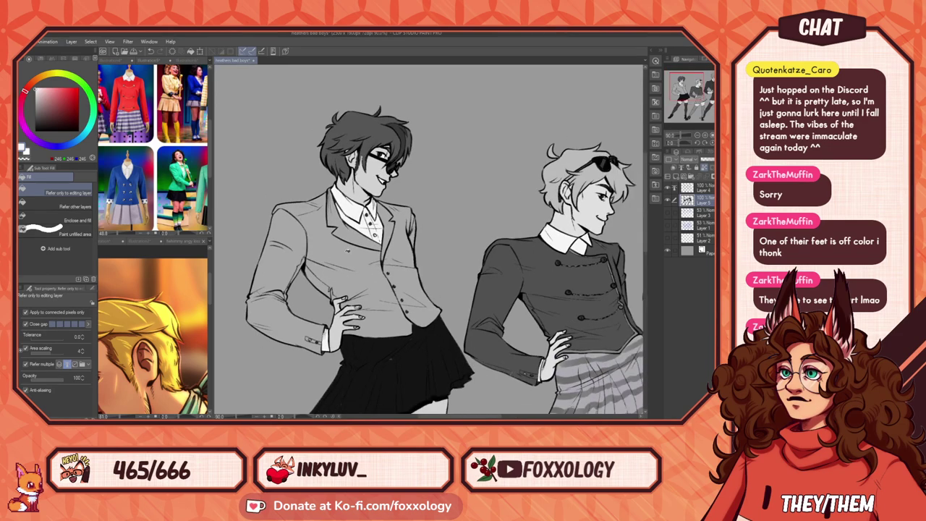
# Step: Select both of the first figure's stockings and ready a soft airbrush with light grey (190, 190, 190)
pyautogui.click(34, 104)
pyautogui.moveTo(35, 108); pyautogui.dragTo(31, 107)
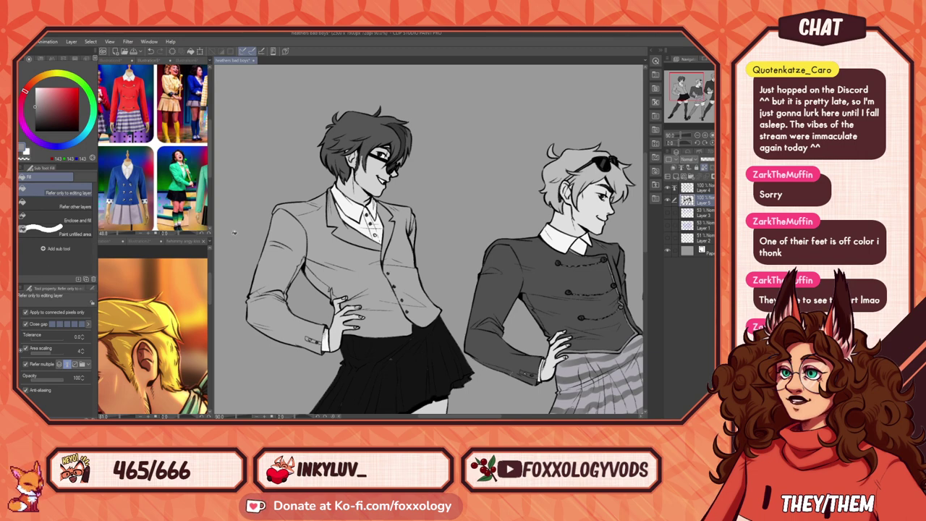
pyautogui.moveTo(551, 398); pyautogui.dragTo(575, 86)
pyautogui.scroll(-4, 574, 326)
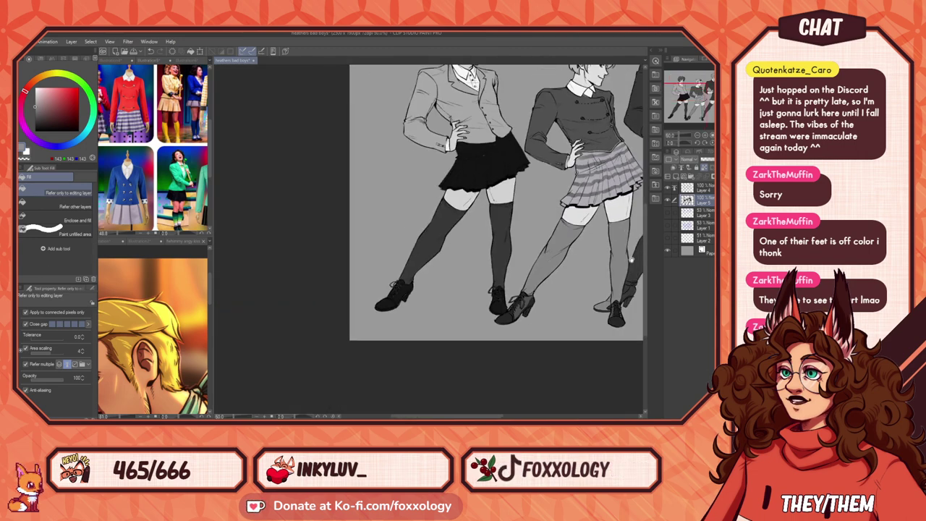
pyautogui.moveTo(631, 259); pyautogui.dragTo(490, 319)
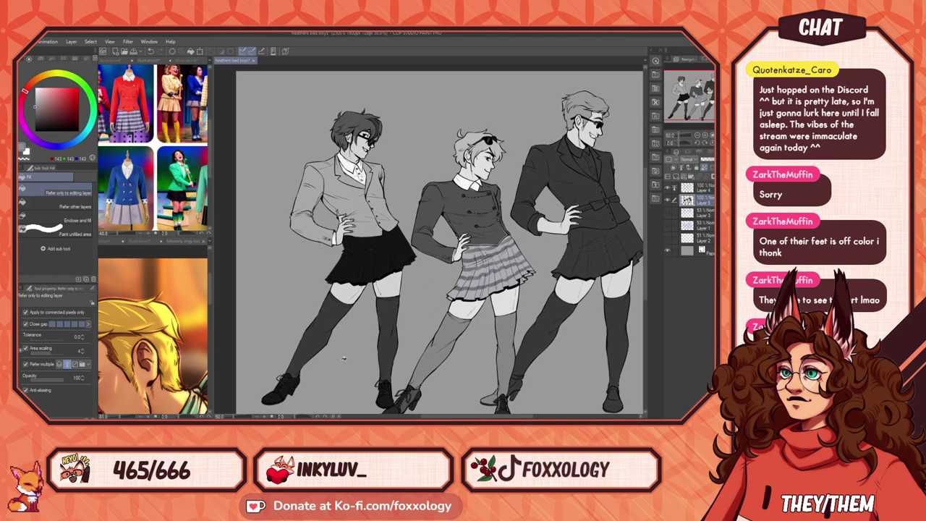
pyautogui.scroll(3, 344, 357)
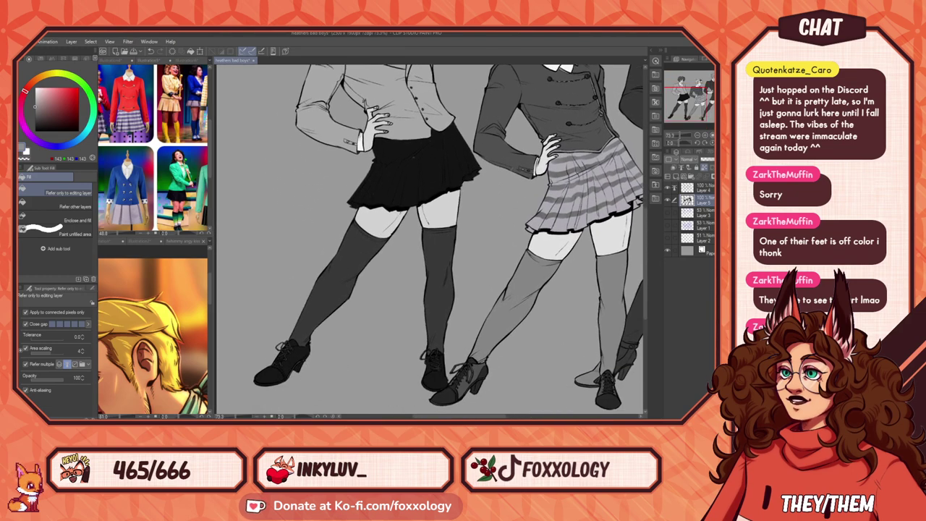
pyautogui.press('w')
pyautogui.click(363, 267)
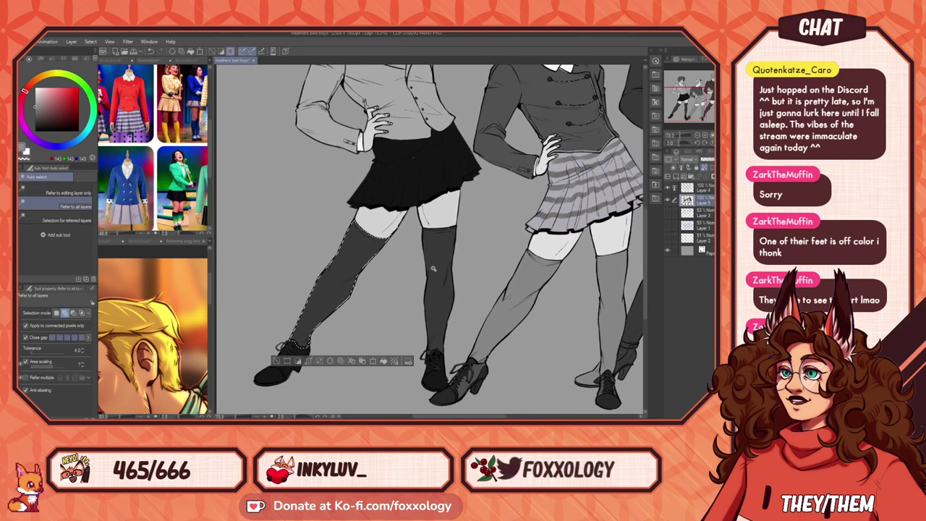
pyautogui.keyDown('shift'); pyautogui.click(432, 268); pyautogui.keyUp('shift')
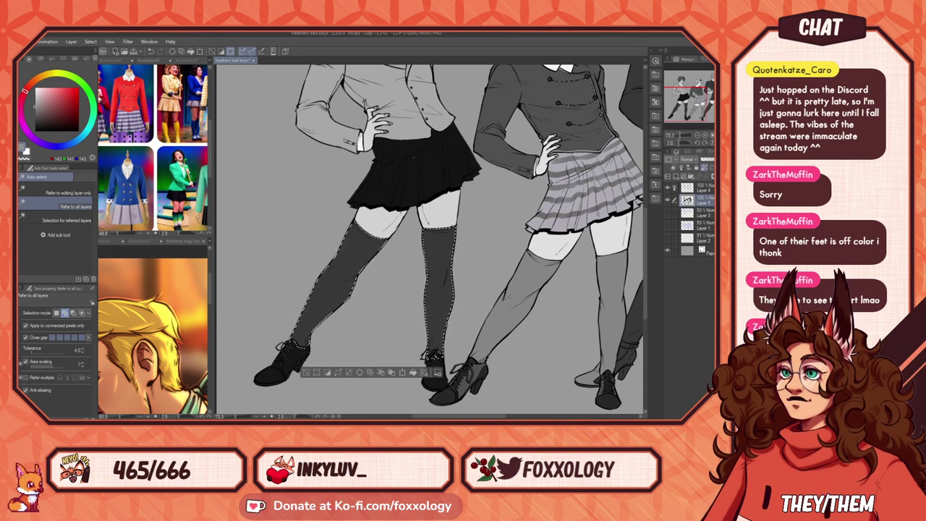
pyautogui.press('b')
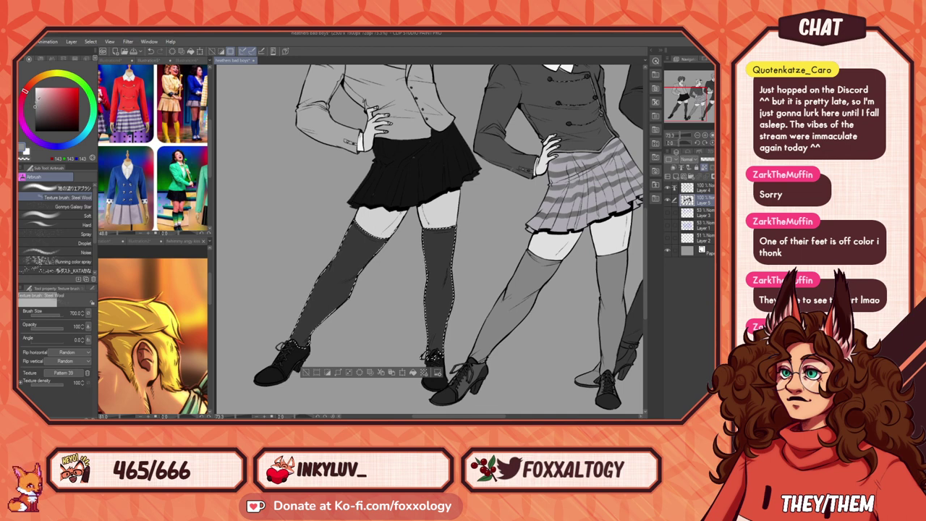
pyautogui.click(45, 187)
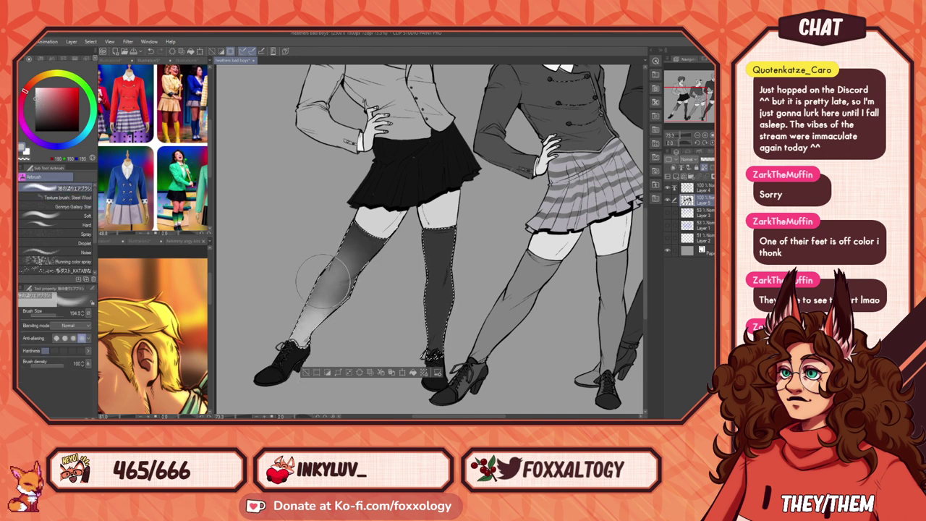
# Step: Airbrush a light grey fade over the lower halves of the first figure's stockings at brush size 700, and clear the selection
pyautogui.moveTo(324, 280); pyautogui.dragTo(335, 304)
pyautogui.press(']')
pyautogui.press(']')
pyautogui.press(']')
pyautogui.press(']')
pyautogui.press(']')
pyautogui.press(']')
pyautogui.press(']')
pyautogui.press(']')
pyautogui.press(']')
pyautogui.press(']')
pyautogui.press(']')
pyautogui.press(']')
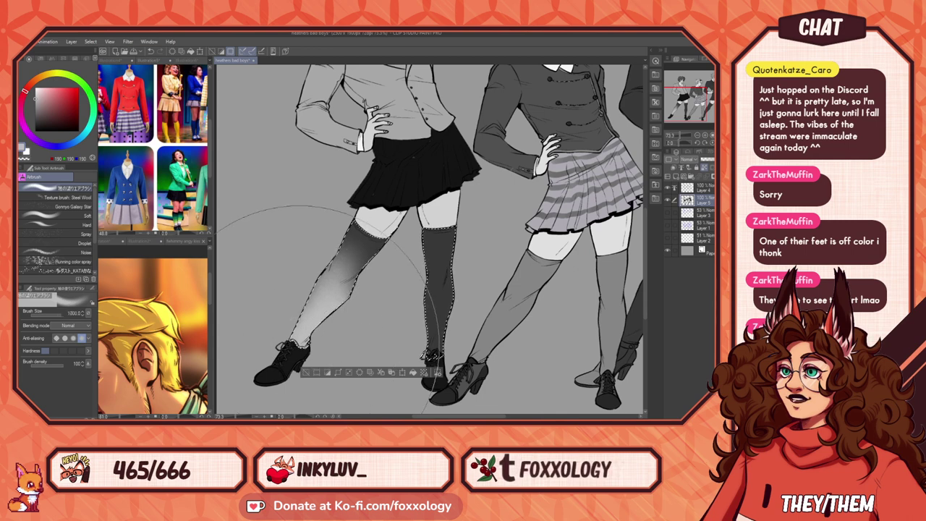
pyautogui.press('[')
pyautogui.press('[')
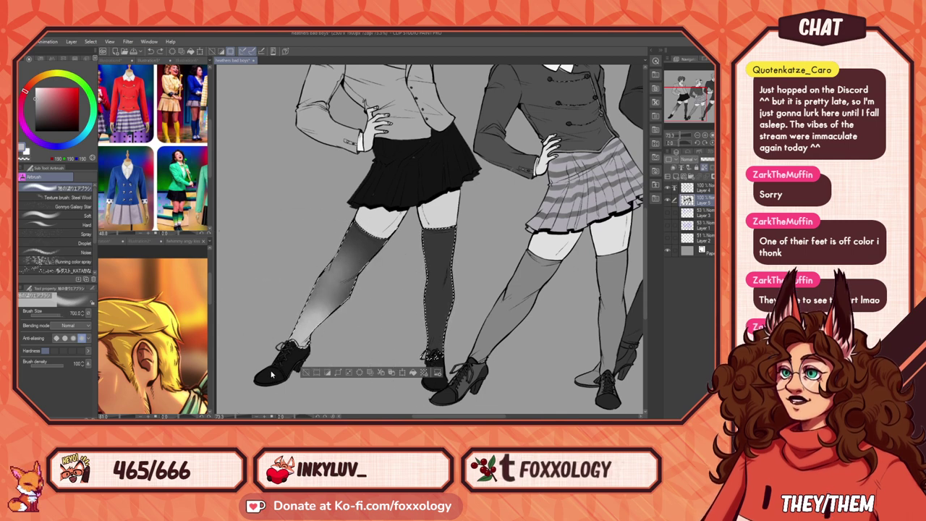
pyautogui.click(271, 374)
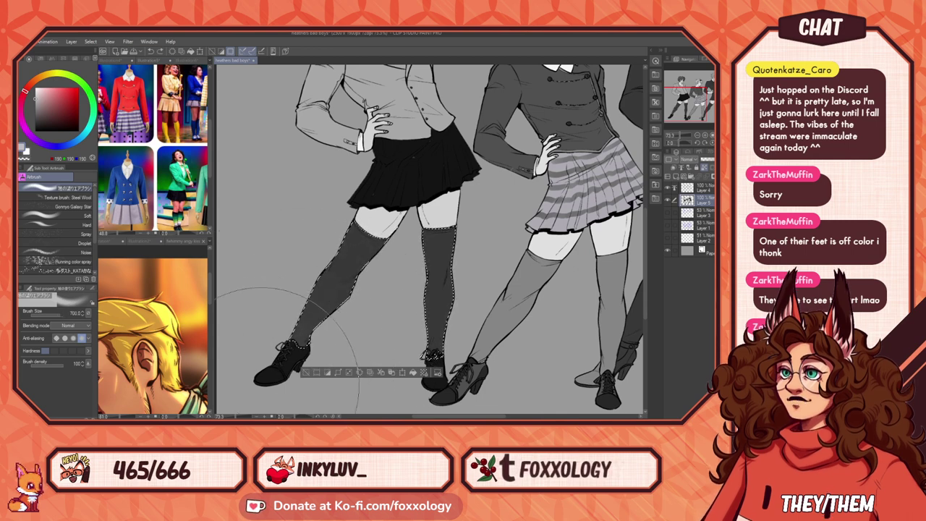
pyautogui.moveTo(268, 379); pyautogui.dragTo(273, 380)
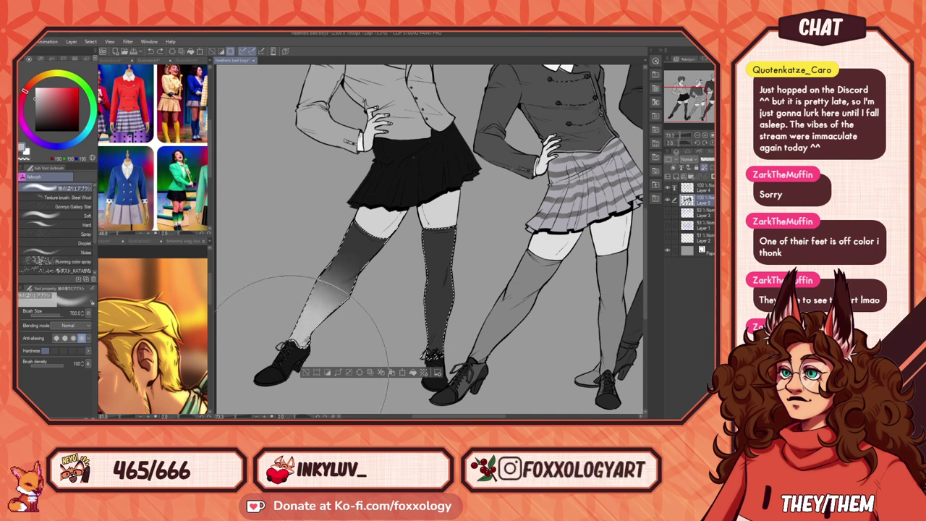
pyautogui.moveTo(465, 386); pyautogui.dragTo(455, 383)
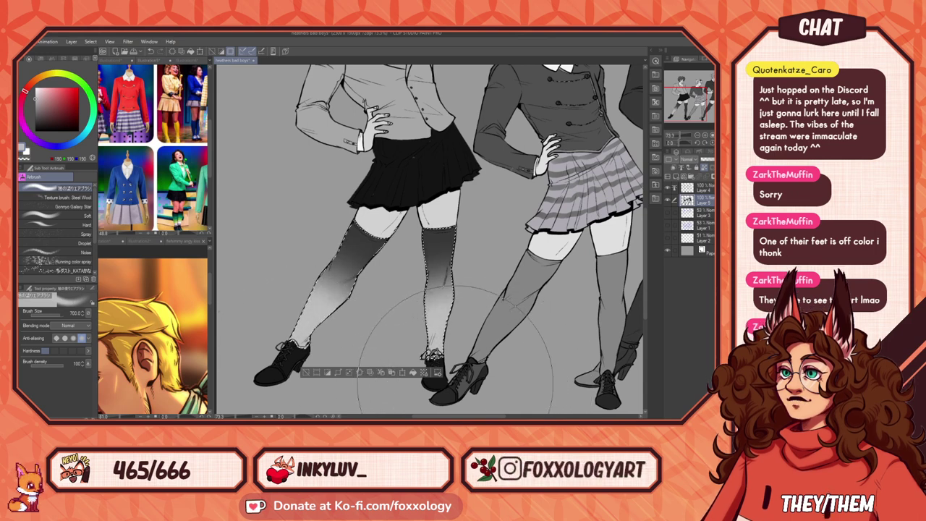
pyautogui.click(10, 131)
pyautogui.moveTo(264, 274); pyautogui.dragTo(263, 293)
pyautogui.click(510, 308)
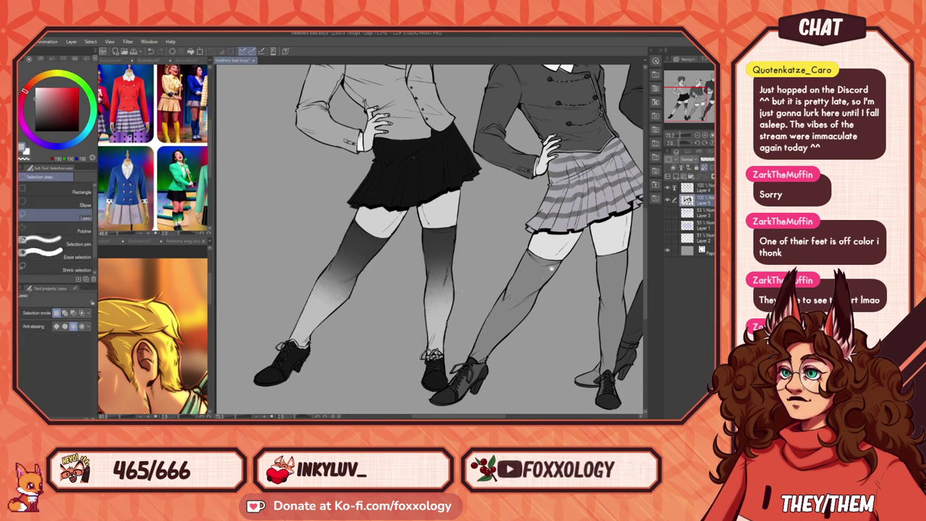
# Step: Fill the third figure's jacket body, near sleeve and shoulder with light grey (199, 199, 199)
pyautogui.moveTo(543, 277)
pyautogui.mouseDown()
pyautogui.moveTo(554, 275)
pyautogui.moveTo(470, 384)
pyautogui.mouseUp()
pyautogui.moveTo(576, 326); pyautogui.dragTo(428, 258)
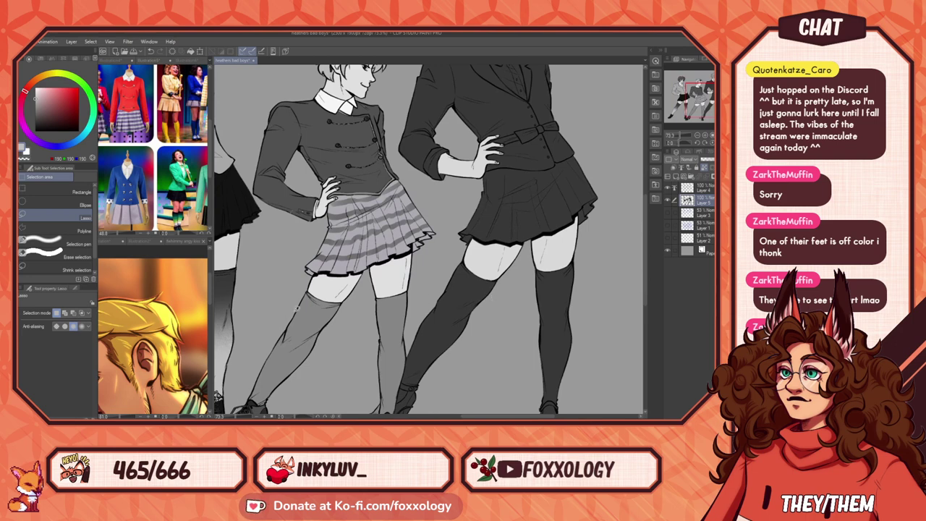
pyautogui.moveTo(460, 347); pyautogui.dragTo(442, 329)
pyautogui.moveTo(454, 345); pyautogui.dragTo(413, 306)
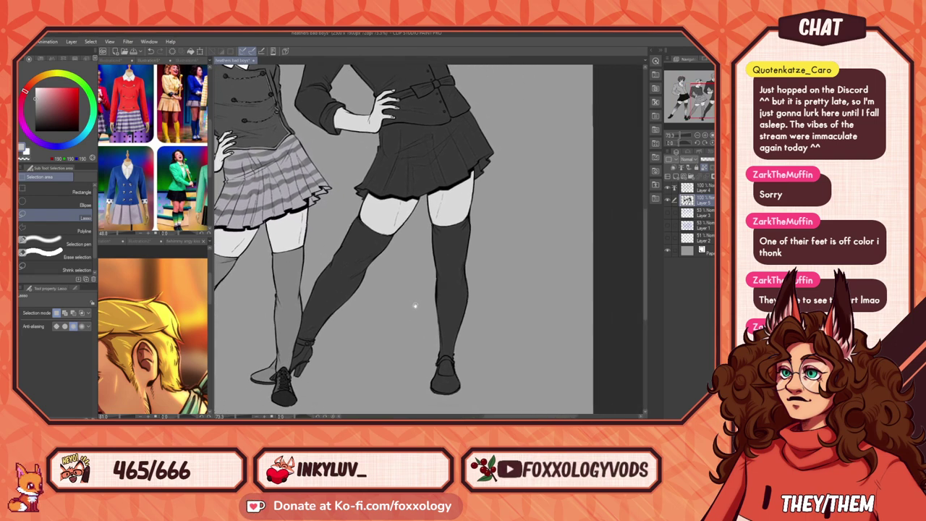
pyautogui.moveTo(466, 217); pyautogui.dragTo(466, 311)
pyautogui.moveTo(478, 264)
pyautogui.mouseDown()
pyautogui.moveTo(475, 344)
pyautogui.moveTo(485, 353)
pyautogui.mouseUp()
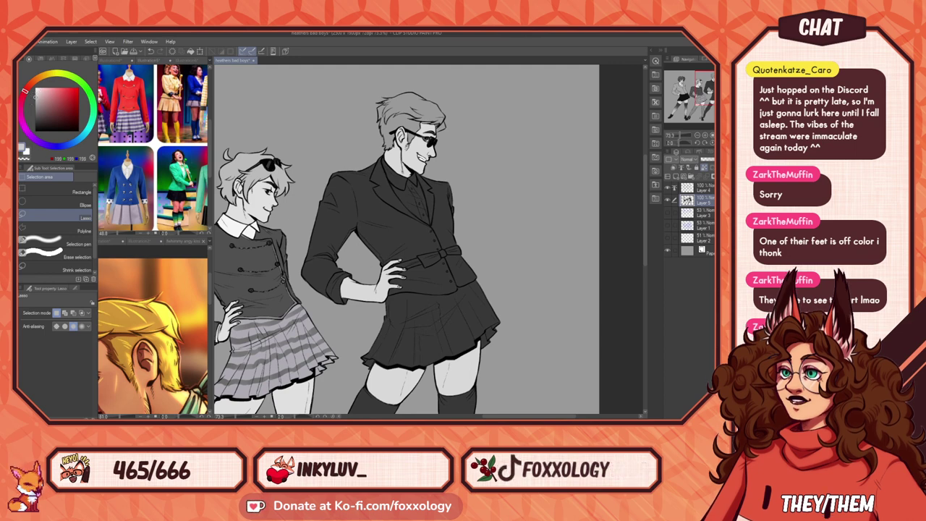
pyautogui.press('g')
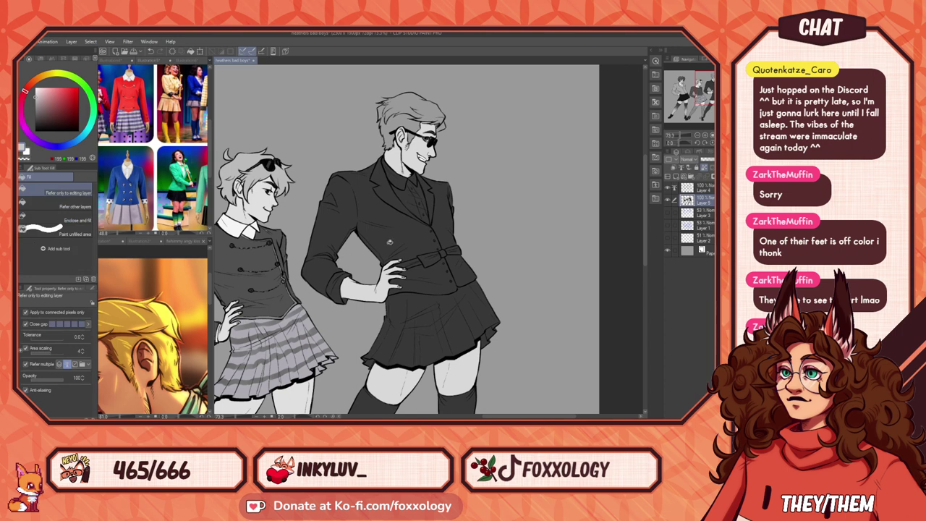
pyautogui.click(411, 233)
pyautogui.click(372, 250)
pyautogui.click(333, 223)
pyautogui.click(321, 276)
pyautogui.click(330, 199)
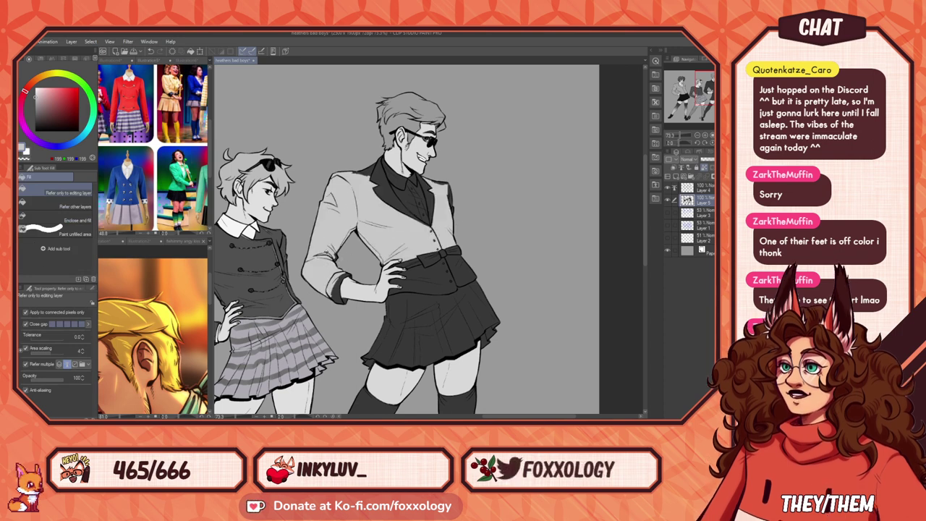
pyautogui.click(339, 253)
pyautogui.click(365, 171)
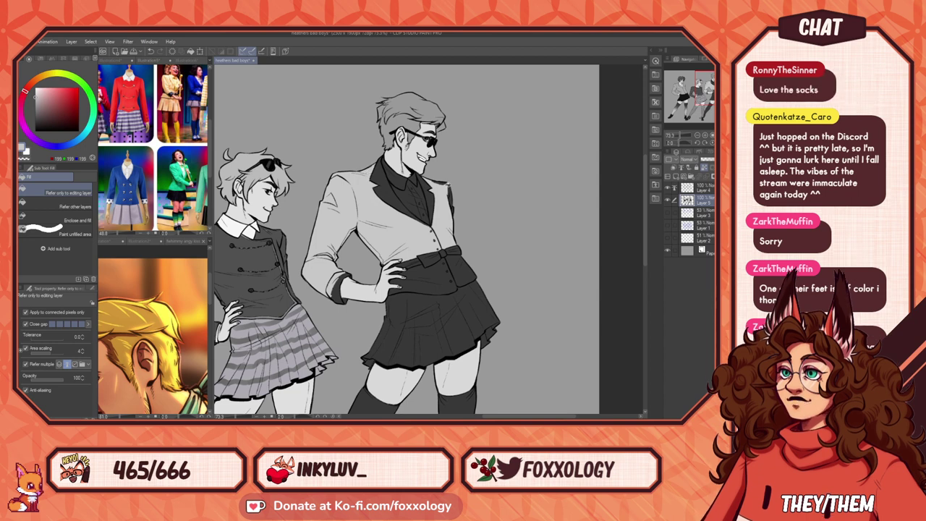
# Step: Fill the third figure's far jacket shoulder, the jacket panels below the belt and the whole pleated skirt with light grey
pyautogui.click(445, 184)
pyautogui.click(438, 182)
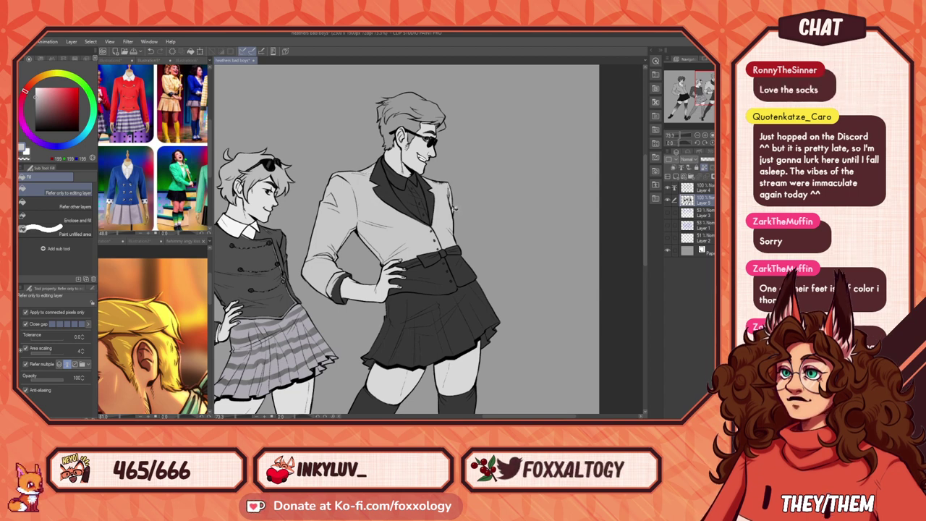
pyautogui.click(442, 269)
pyautogui.click(463, 273)
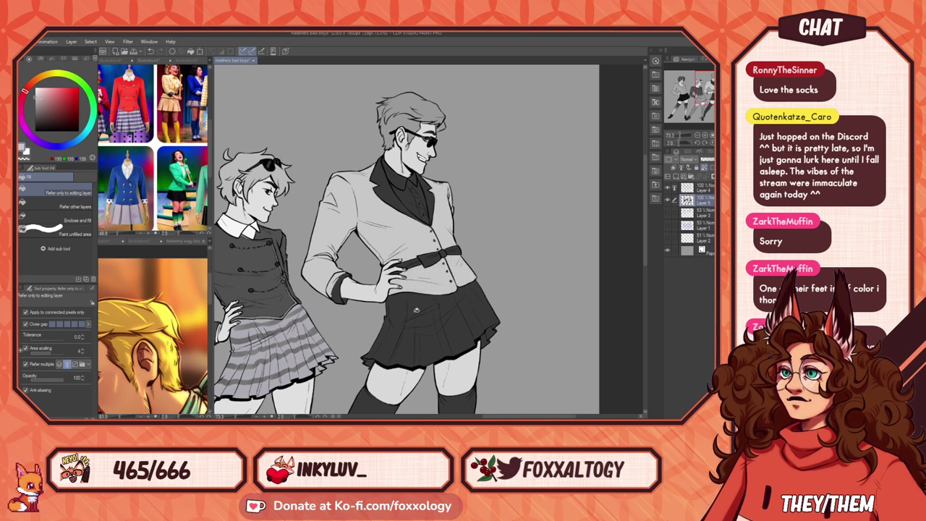
pyautogui.moveTo(474, 313)
pyautogui.mouseDown()
pyautogui.moveTo(400, 332)
pyautogui.moveTo(458, 298)
pyautogui.mouseUp()
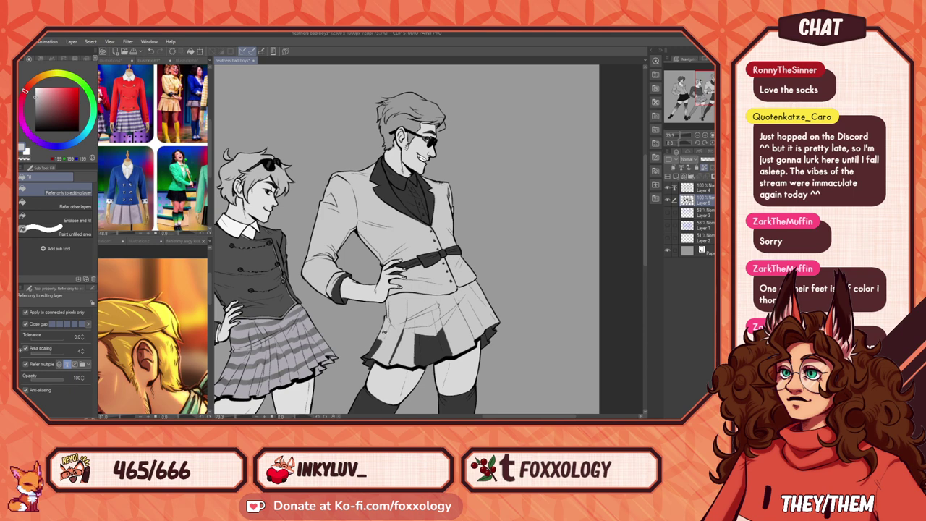
pyautogui.moveTo(373, 350); pyautogui.dragTo(443, 338)
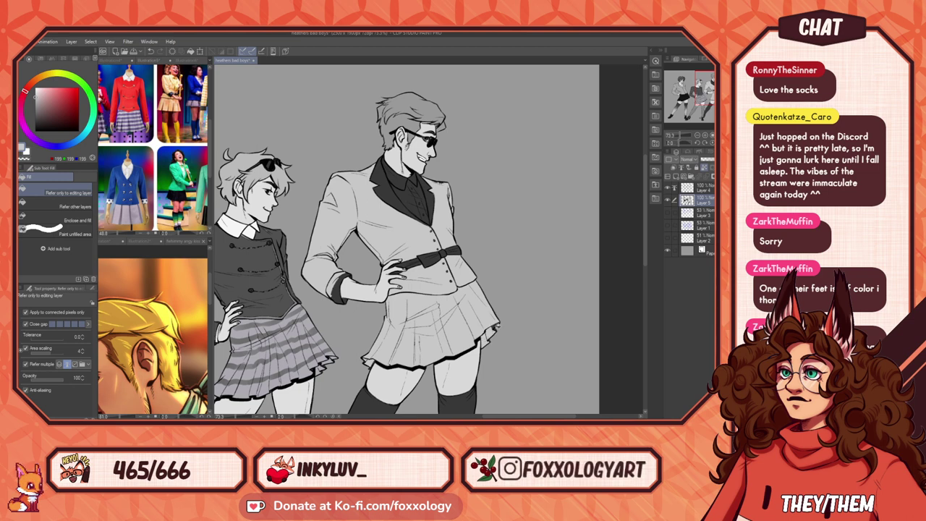
# Step: Fill the third figure's stockings with medium-light grey and the bare feet showing in the shoe openings with pale grey (221, 221, 221)
pyautogui.moveTo(474, 346); pyautogui.dragTo(474, 228)
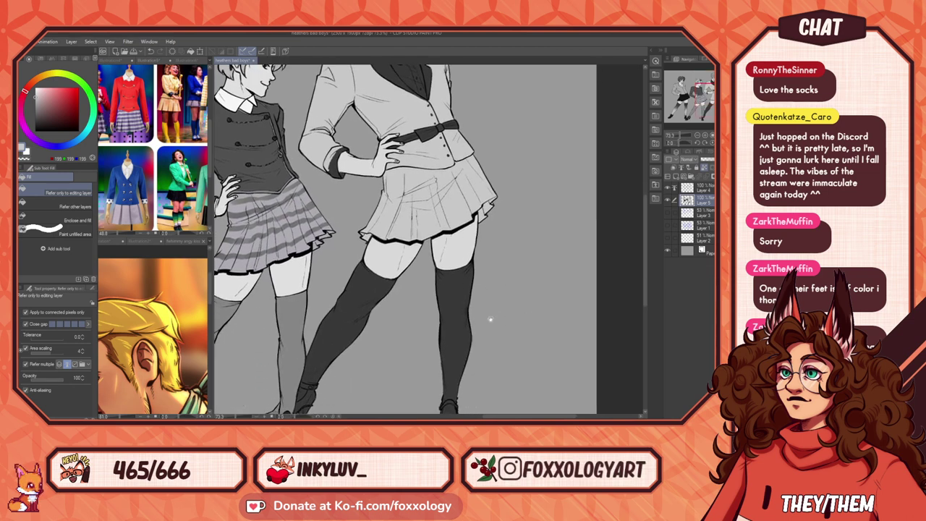
pyautogui.moveTo(490, 318); pyautogui.dragTo(532, 281)
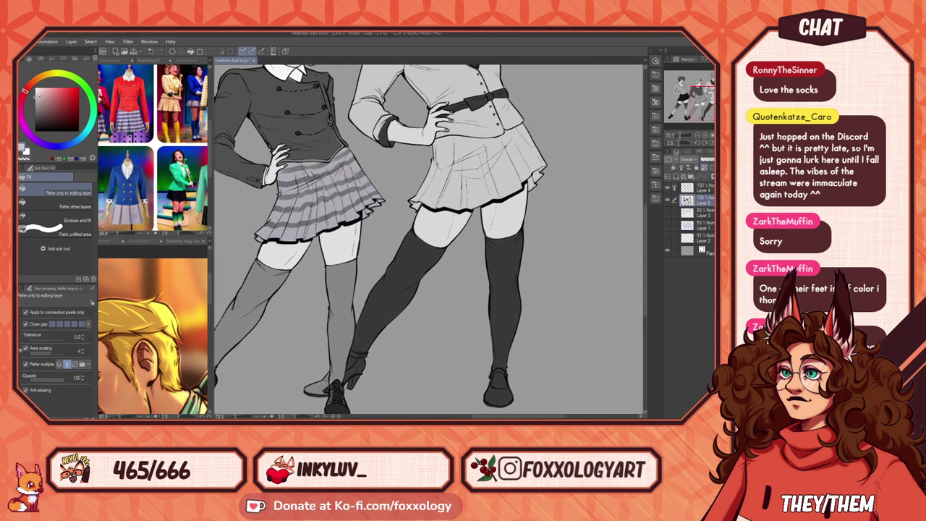
pyautogui.click(372, 332)
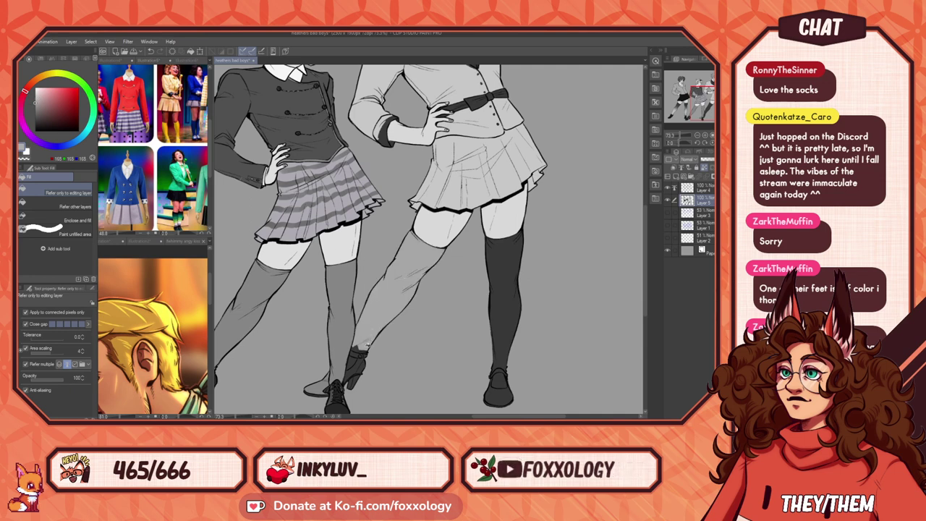
pyautogui.click(507, 294)
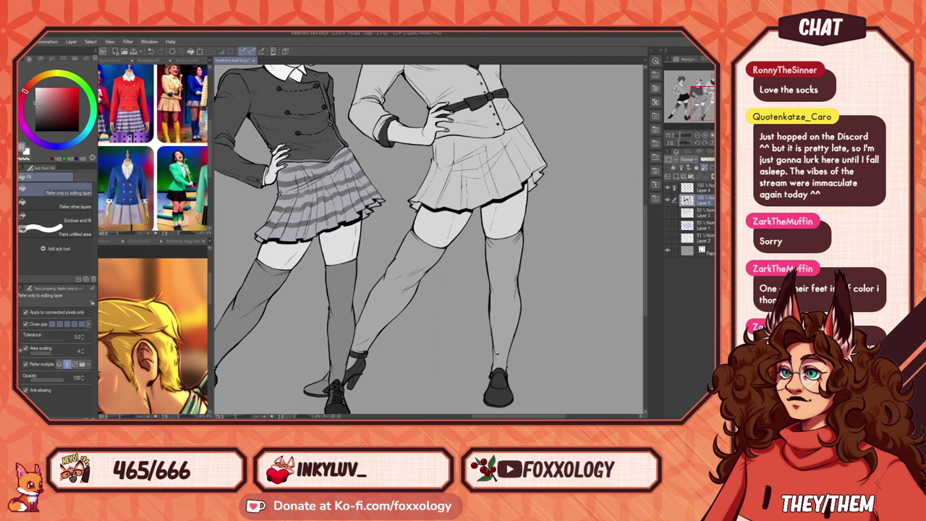
pyautogui.click(500, 379)
pyautogui.moveTo(429, 348)
pyautogui.mouseDown()
pyautogui.moveTo(410, 352)
pyautogui.moveTo(440, 353)
pyautogui.mouseUp()
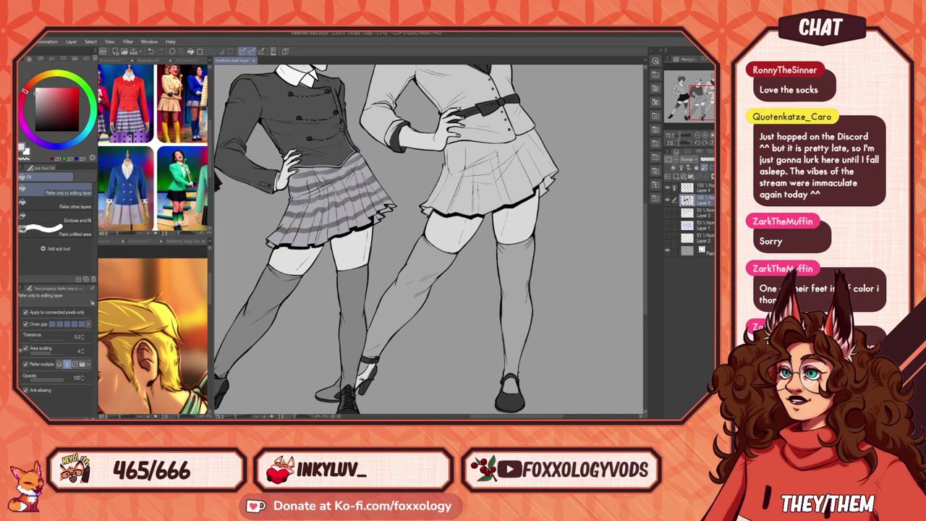
# Step: Fill the third figure's far heeled shoe, including its small sections, and the near shoe with pale grey (221, 221, 221)
pyautogui.click(370, 371)
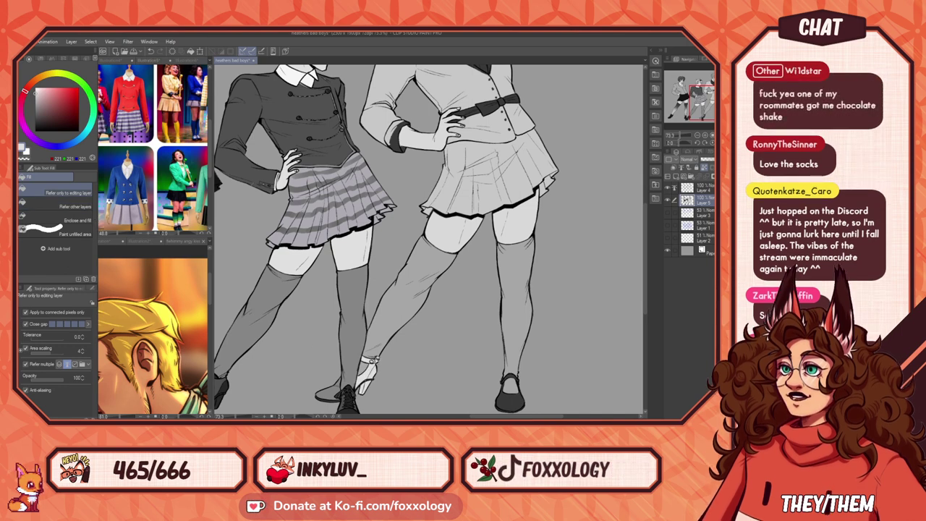
pyautogui.click(329, 392)
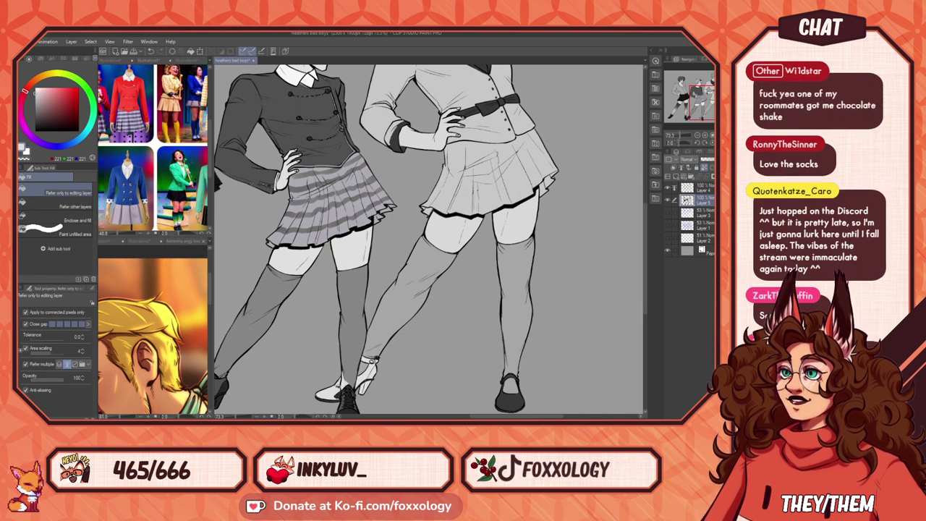
pyautogui.click(327, 393)
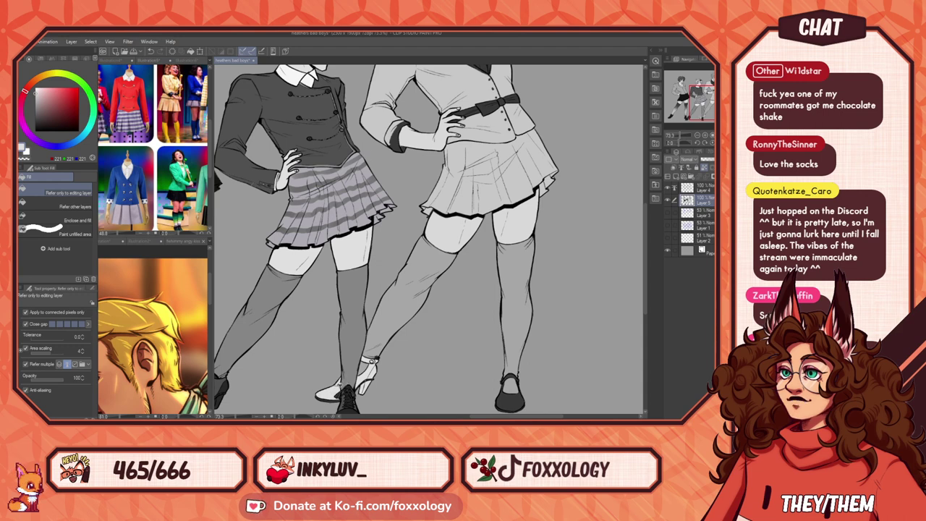
pyautogui.click(329, 399)
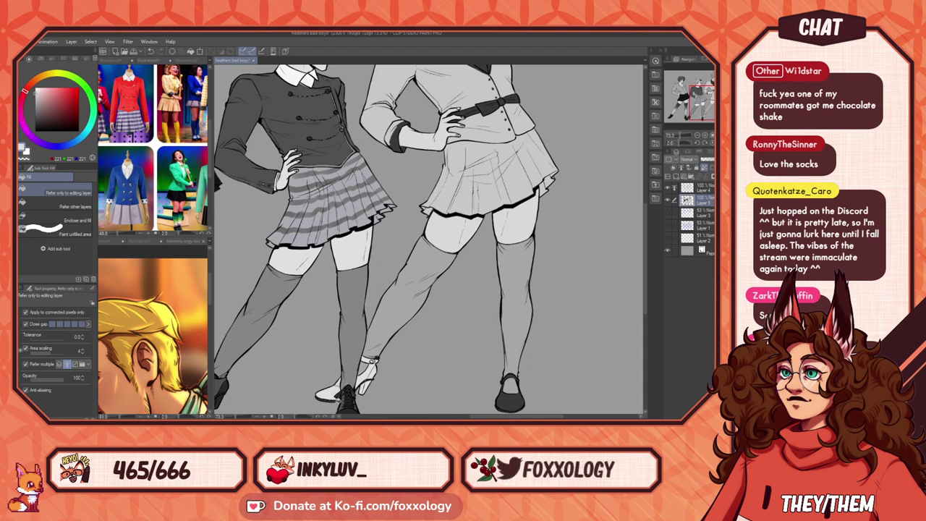
pyautogui.click(508, 395)
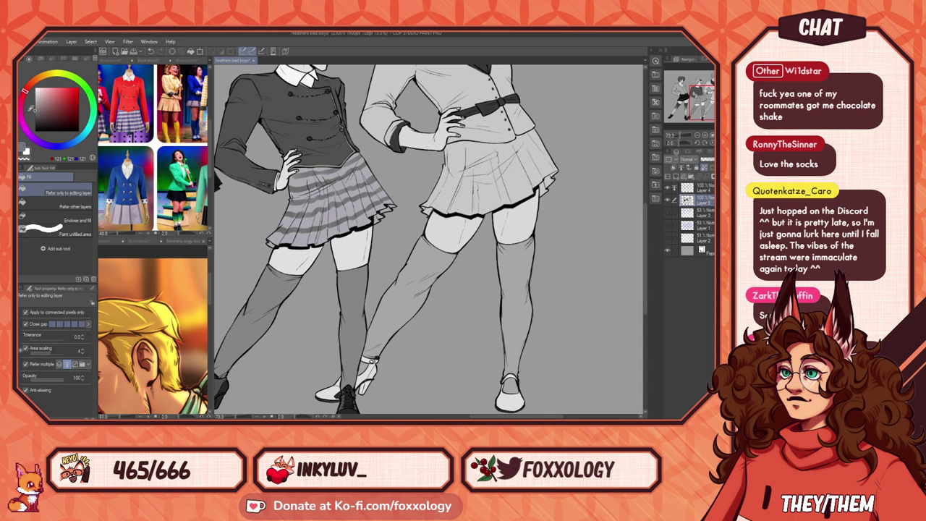
pyautogui.moveTo(343, 341); pyautogui.dragTo(397, 278)
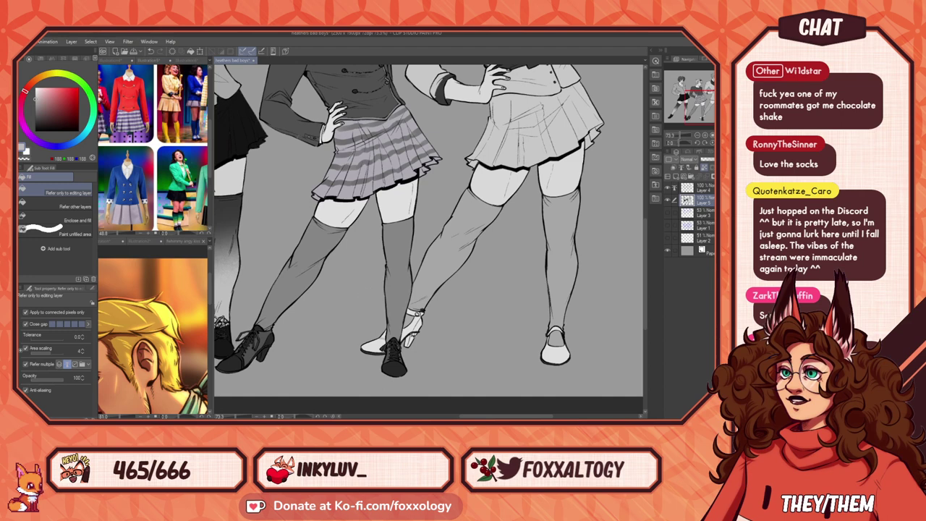
pyautogui.click(379, 352)
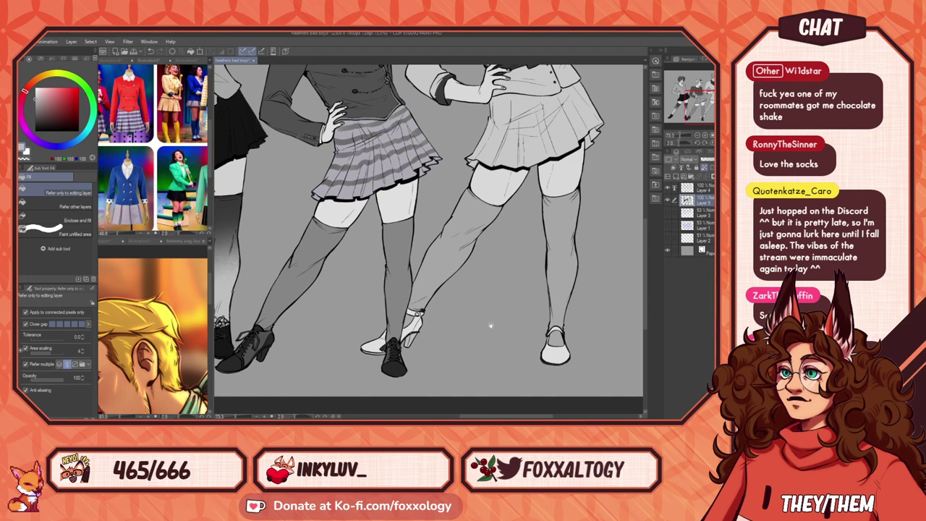
pyautogui.moveTo(490, 327); pyautogui.dragTo(354, 335)
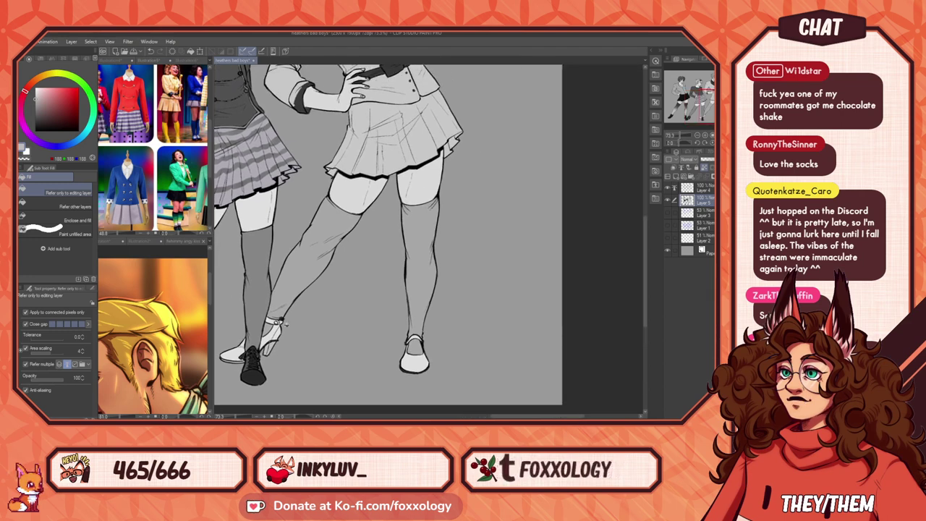
# Step: Fill the third figure's shirt collar, front and small button-placket sections inside the jacket with white (255, 255, 255)
pyautogui.moveTo(363, 328); pyautogui.dragTo(436, 345)
pyautogui.moveTo(546, 283); pyautogui.dragTo(487, 400)
pyautogui.moveTo(478, 324)
pyautogui.mouseDown()
pyautogui.moveTo(516, 275)
pyautogui.moveTo(528, 217)
pyautogui.moveTo(509, 398)
pyautogui.mouseUp()
pyautogui.moveTo(382, 216); pyautogui.dragTo(381, 248)
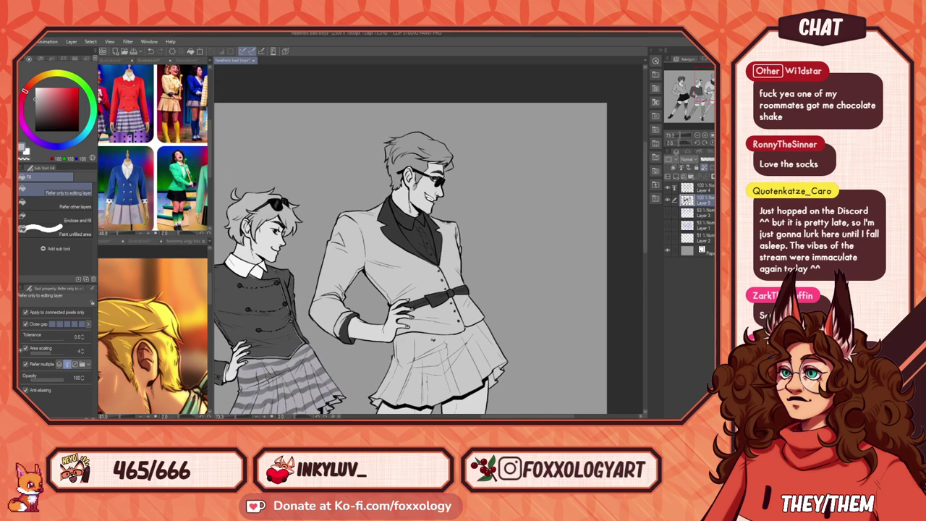
pyautogui.moveTo(422, 380); pyautogui.dragTo(415, 257)
pyautogui.moveTo(393, 180); pyautogui.dragTo(360, 324)
pyautogui.click(365, 256)
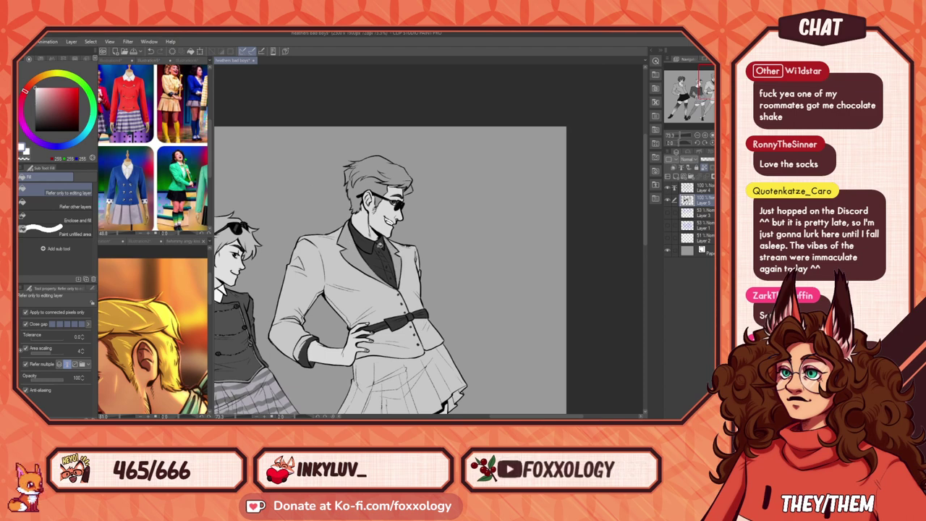
pyautogui.click(360, 238)
pyautogui.click(374, 262)
pyautogui.click(382, 255)
pyautogui.click(390, 275)
pyautogui.click(380, 245)
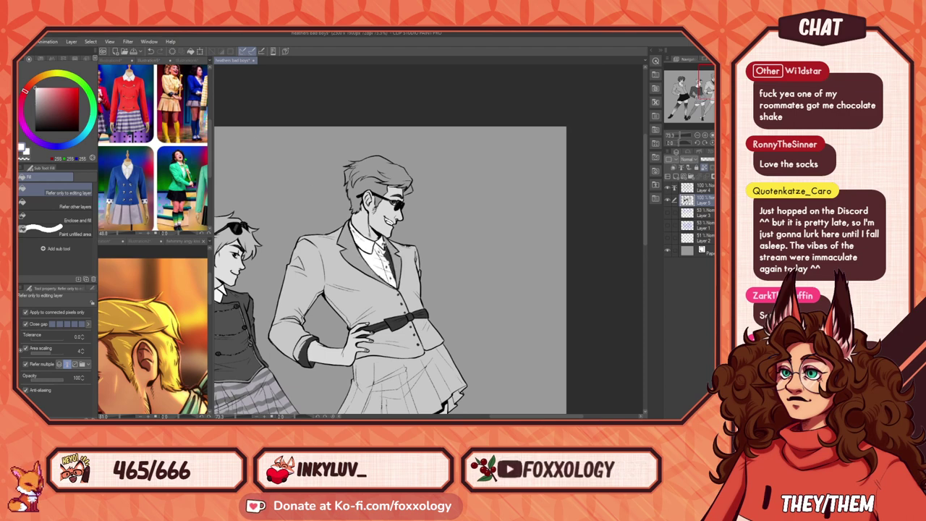
pyautogui.click(391, 268)
pyautogui.click(396, 275)
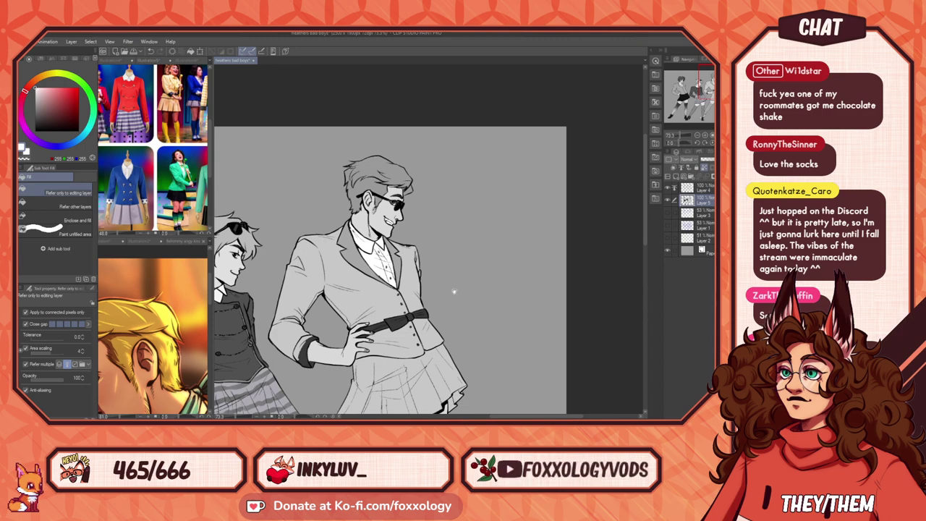
# Step: Darken the paper colour behind the three figures to a very dark neutral grey
pyautogui.moveTo(454, 291); pyautogui.dragTo(521, 252)
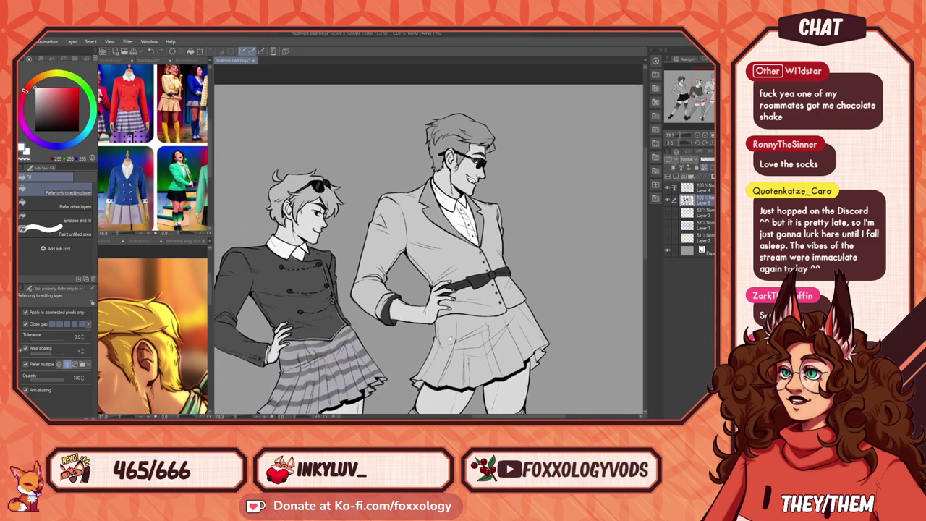
pyautogui.moveTo(450, 339)
pyautogui.mouseDown()
pyautogui.moveTo(395, 315)
pyautogui.moveTo(517, 231)
pyautogui.moveTo(594, 266)
pyautogui.moveTo(410, 325)
pyautogui.moveTo(448, 307)
pyautogui.moveTo(480, 320)
pyautogui.mouseUp()
pyautogui.click(698, 136)
pyautogui.click(699, 136)
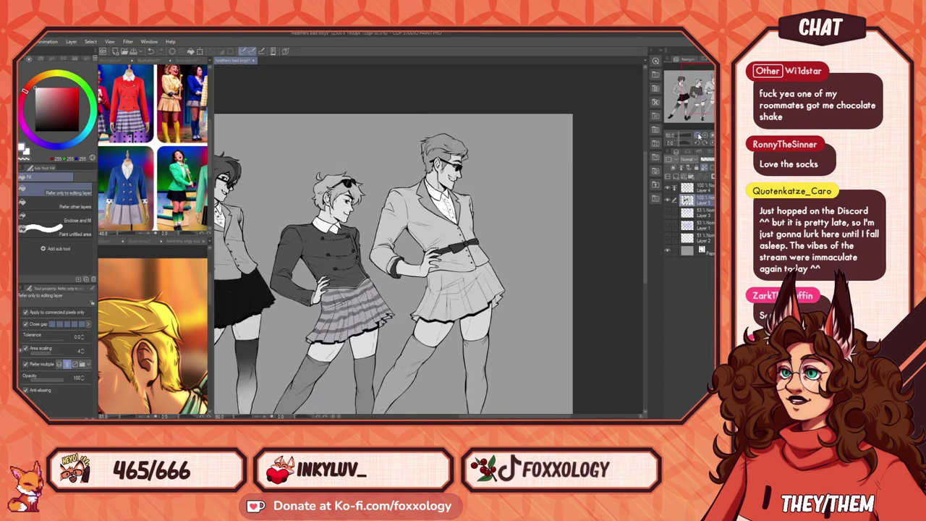
pyautogui.click(698, 136)
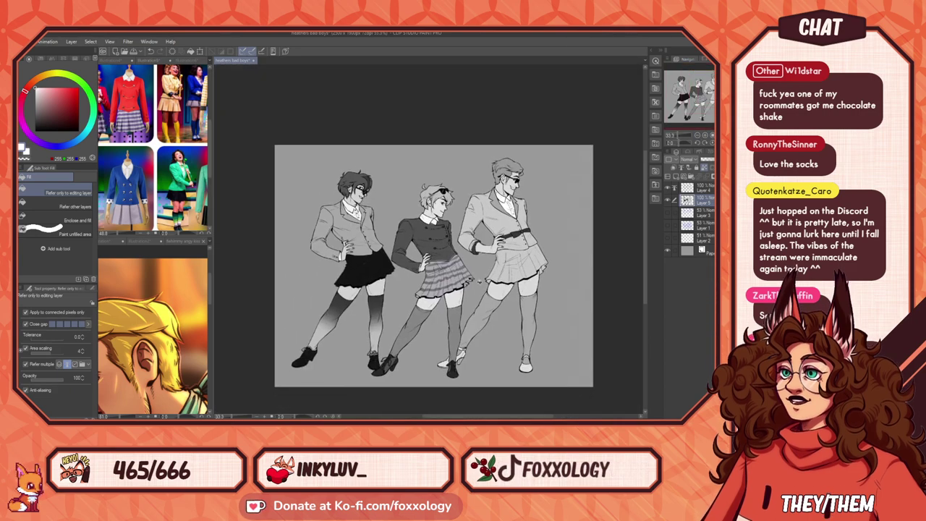
pyautogui.scroll(3, 427, 297)
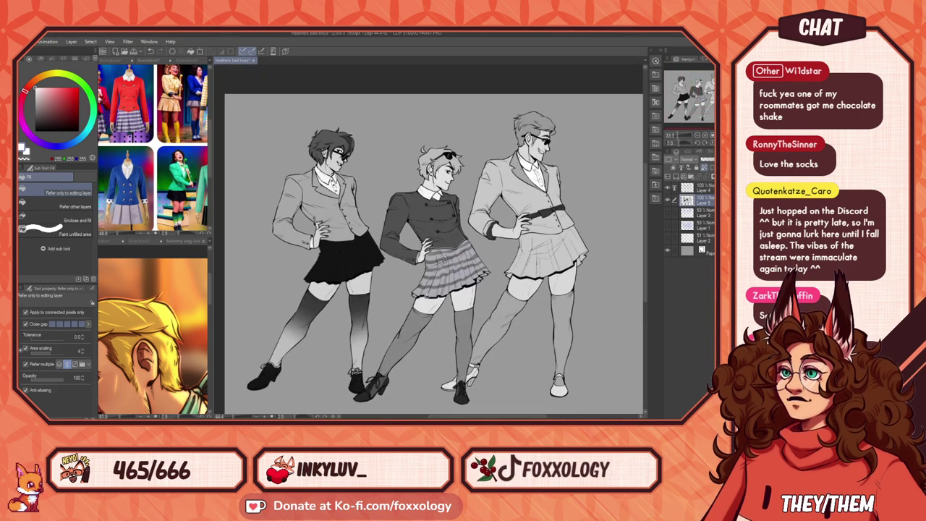
pyautogui.click(681, 249)
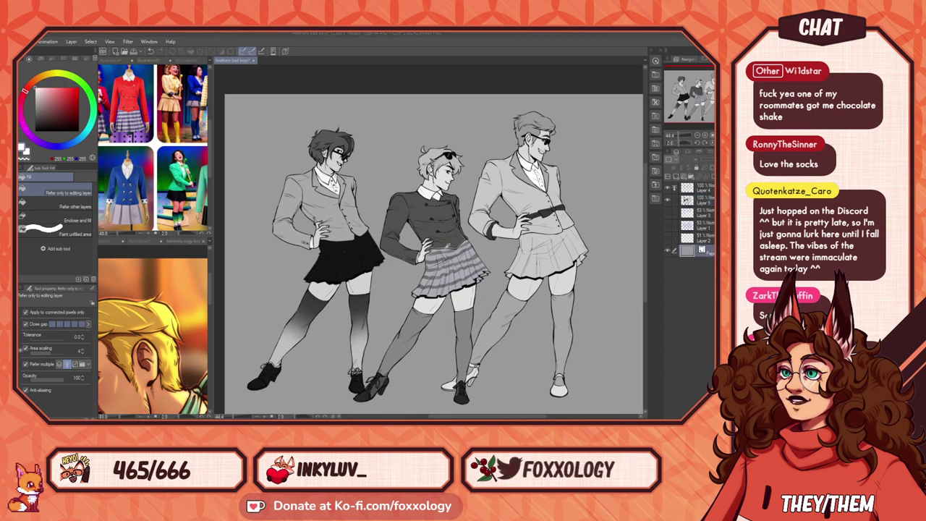
pyautogui.click(648, 166)
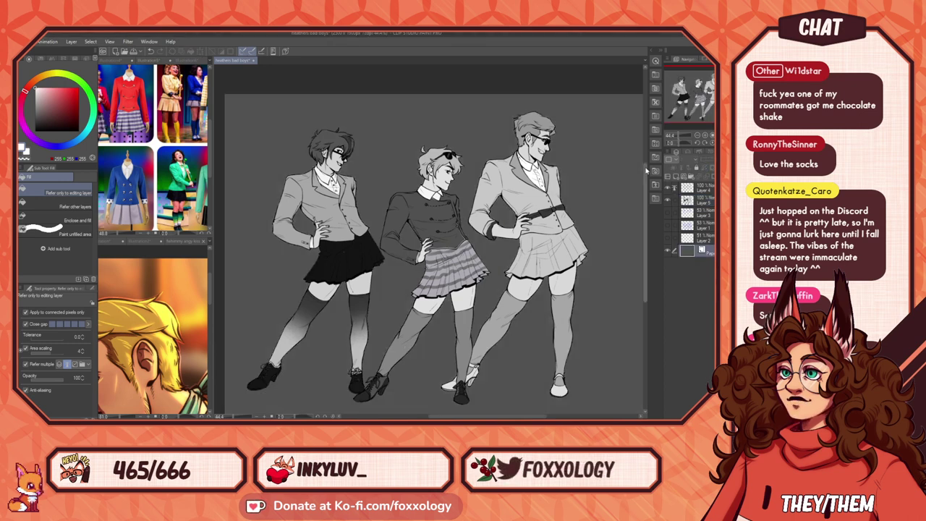
pyautogui.scroll(2, 600, 240)
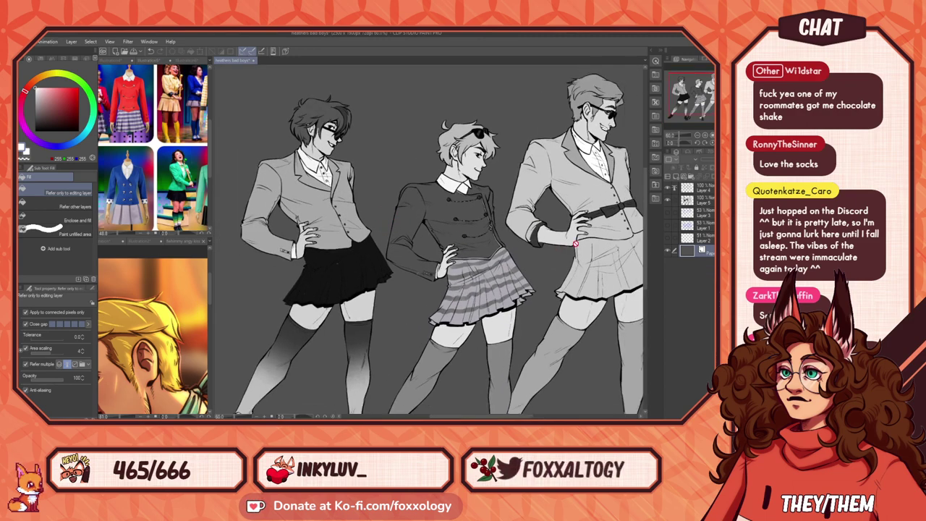
pyautogui.doubleClick(688, 254)
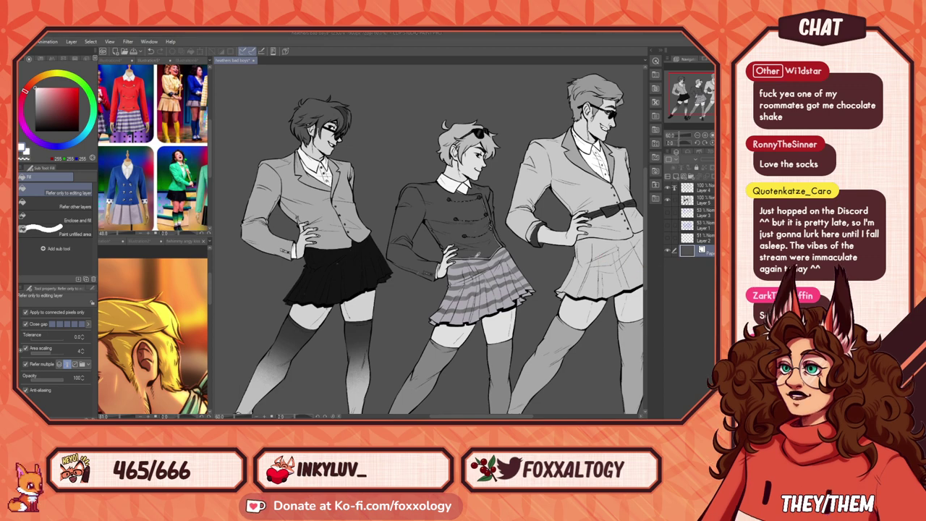
pyautogui.click(657, 170)
pyautogui.scroll(-4, 577, 201)
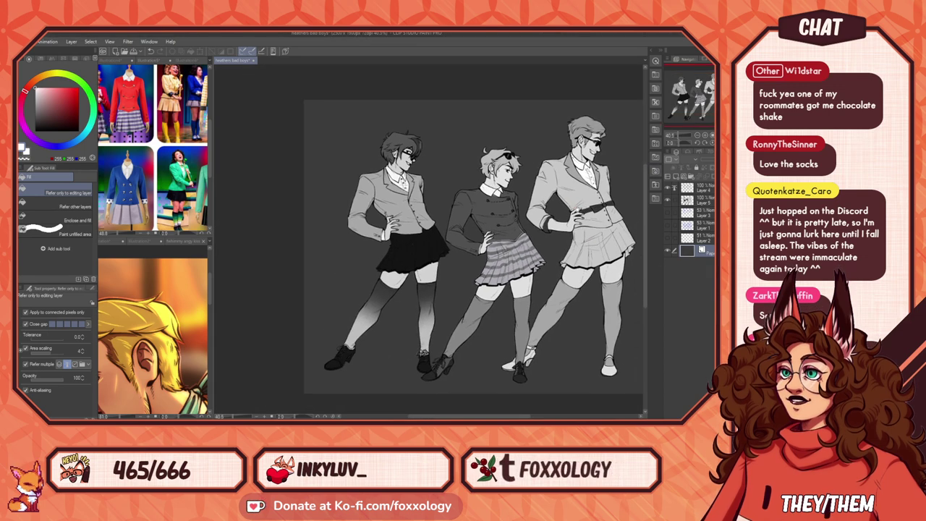
pyautogui.moveTo(576, 201); pyautogui.dragTo(532, 219)
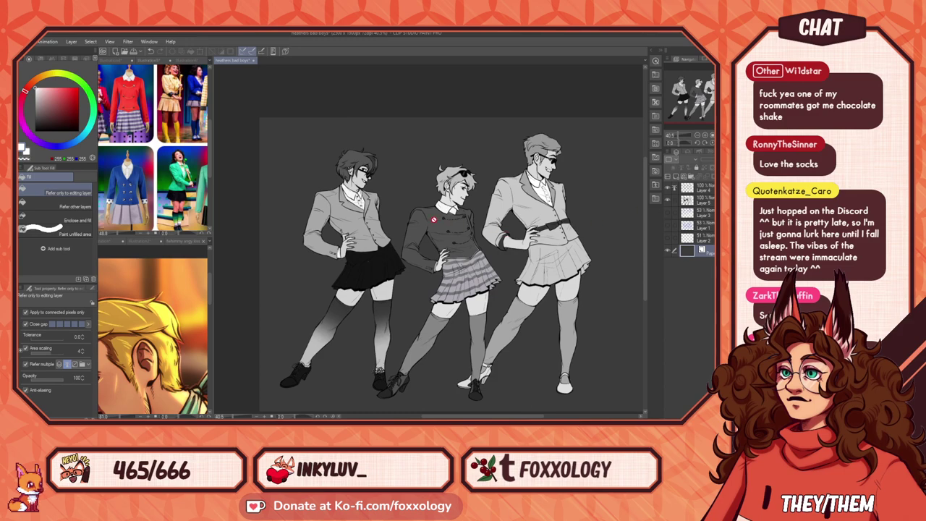
# Step: On Layer 5, touch up the first figure's jacket, cuff and hand with sampled greys, using The Natural (iPad) brush at size 30
pyautogui.scroll(3, 364, 220)
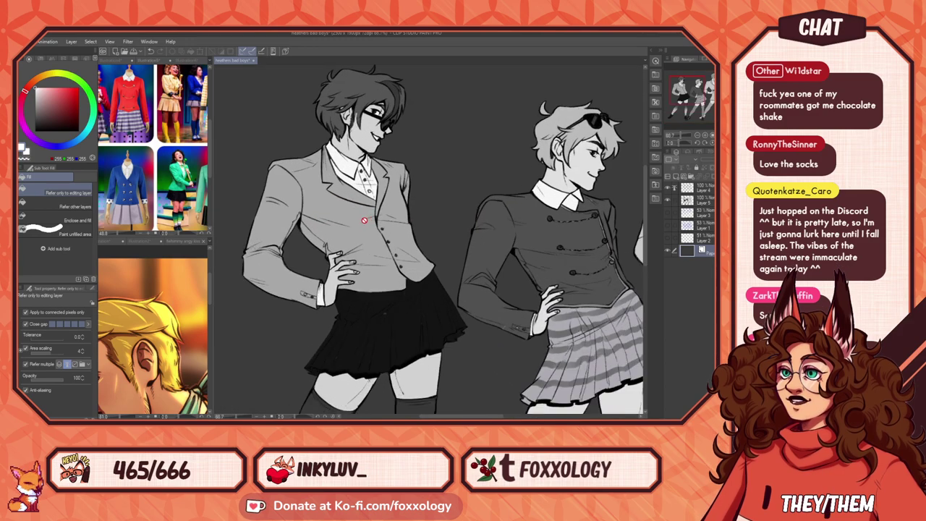
pyautogui.press('b')
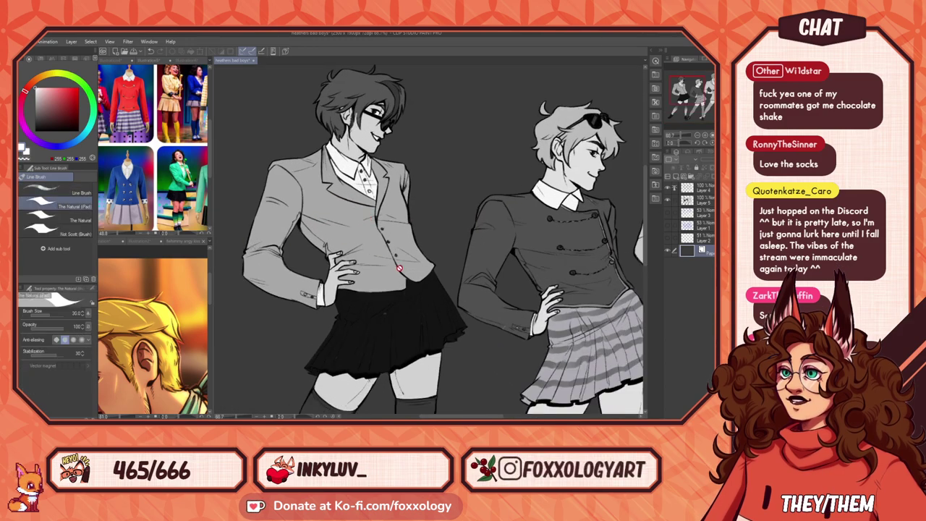
pyautogui.click(708, 203)
pyautogui.moveTo(264, 275); pyautogui.dragTo(278, 328)
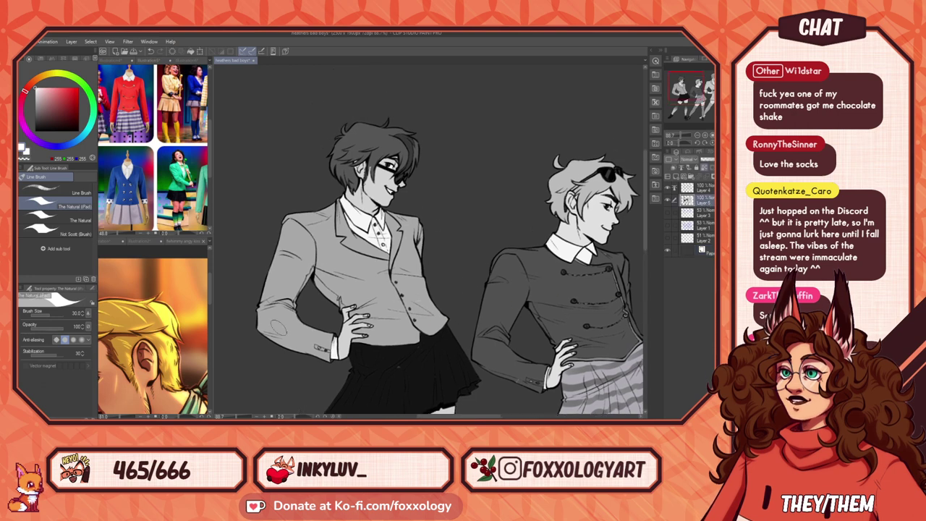
pyautogui.keyDown('alt'); pyautogui.click(277, 325); pyautogui.keyUp('alt')
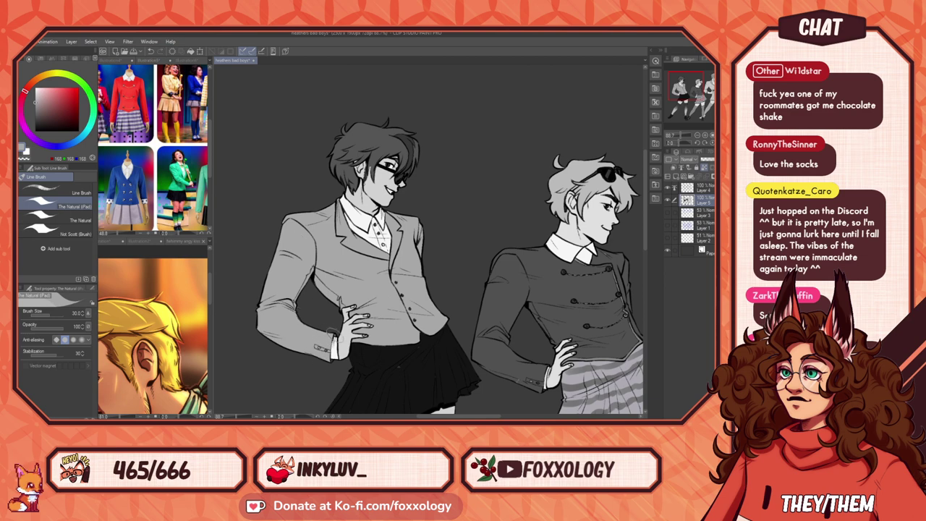
pyautogui.keyDown('alt'); pyautogui.click(335, 355); pyautogui.keyUp('alt')
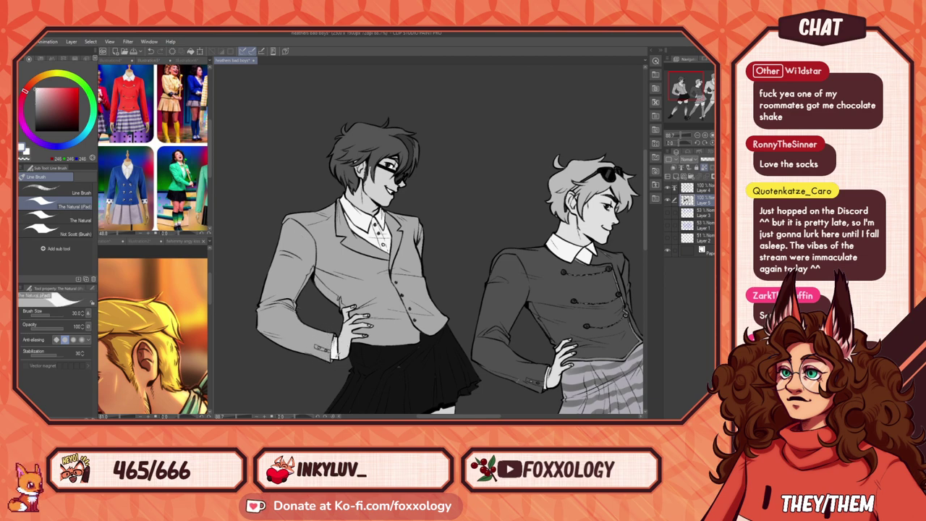
pyautogui.keyDown('alt'); pyautogui.click(347, 334); pyautogui.keyUp('alt')
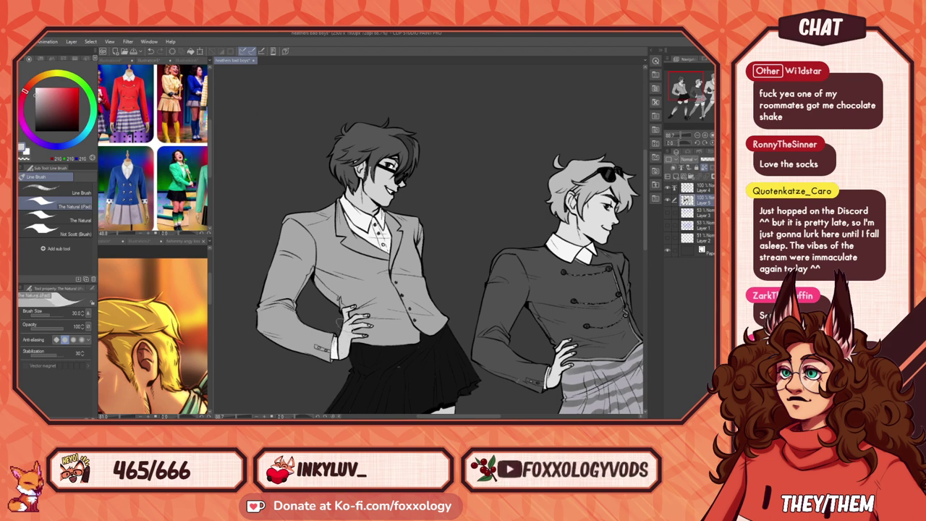
pyautogui.keyDown('alt'); pyautogui.click(365, 272); pyautogui.keyUp('alt')
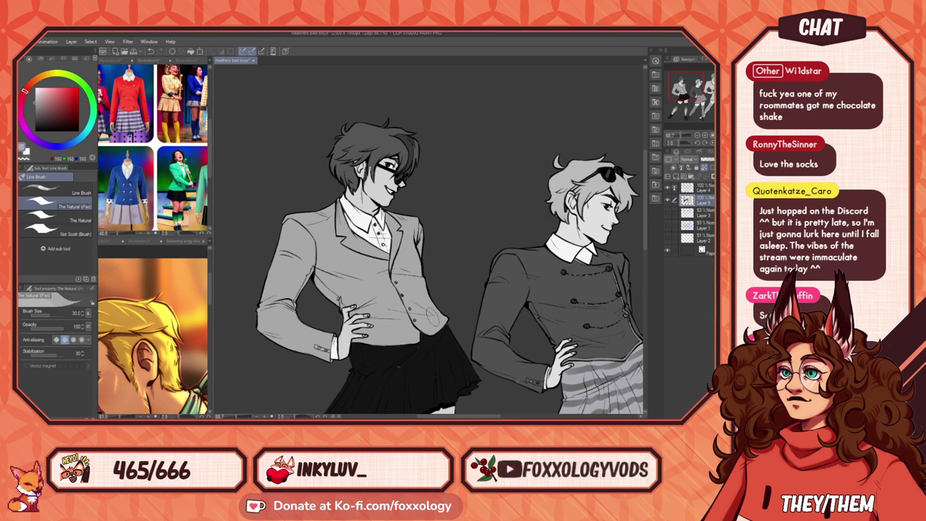
# Step: Touch up the first figure's skirt with sampled near-black (20, 20, 20) and the hair with its sampled dark grey
pyautogui.moveTo(429, 340); pyautogui.dragTo(399, 259)
pyautogui.keyDown('alt'); pyautogui.click(391, 278); pyautogui.keyUp('alt')
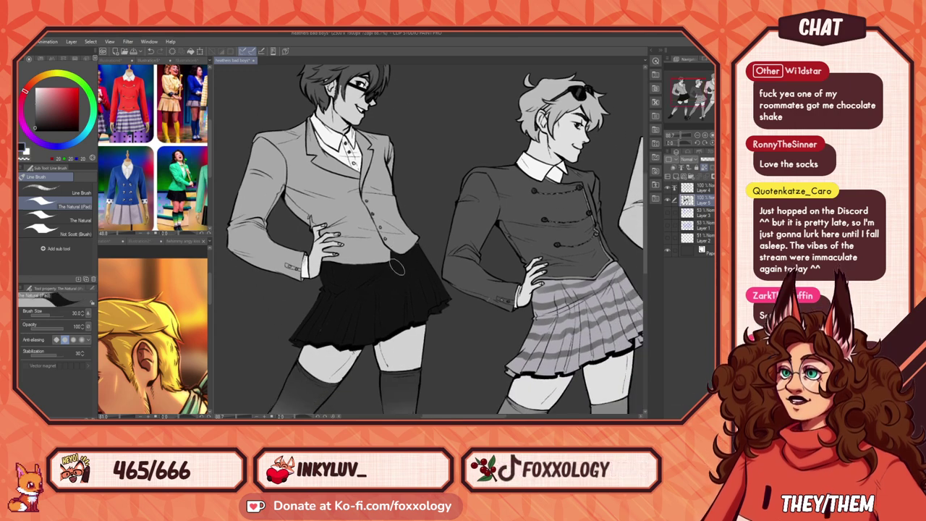
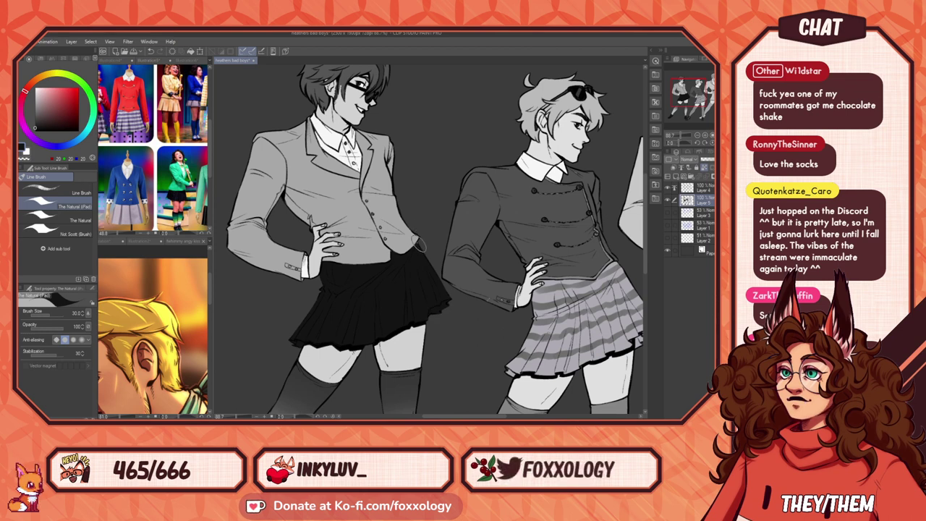
pyautogui.moveTo(432, 240); pyautogui.dragTo(458, 413)
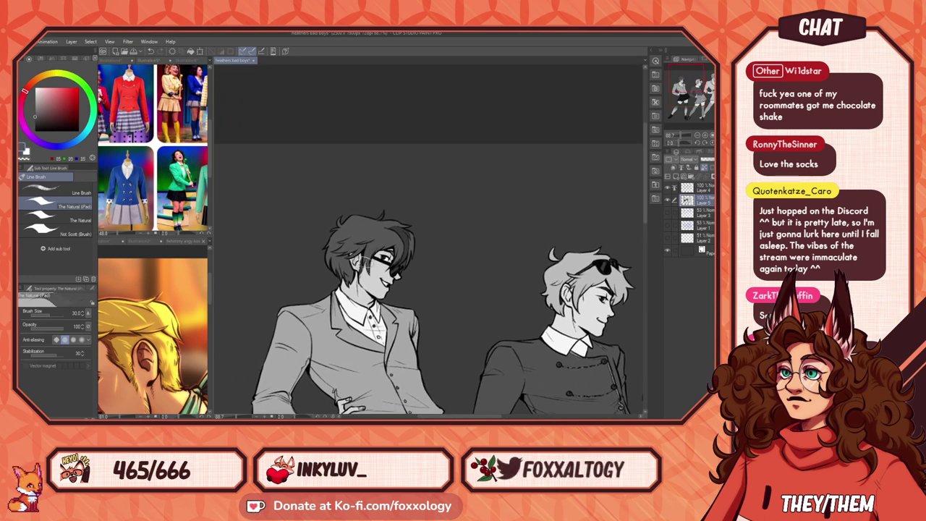
pyautogui.moveTo(446, 287)
pyautogui.mouseDown()
pyautogui.moveTo(448, 267)
pyautogui.moveTo(436, 286)
pyautogui.mouseUp()
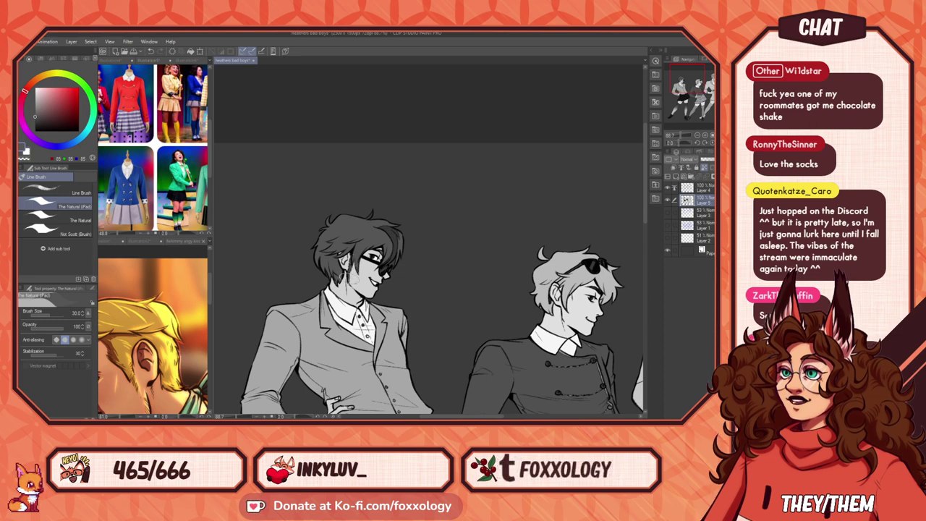
pyautogui.moveTo(497, 328)
pyautogui.mouseDown()
pyautogui.moveTo(418, 322)
pyautogui.moveTo(481, 337)
pyautogui.mouseUp()
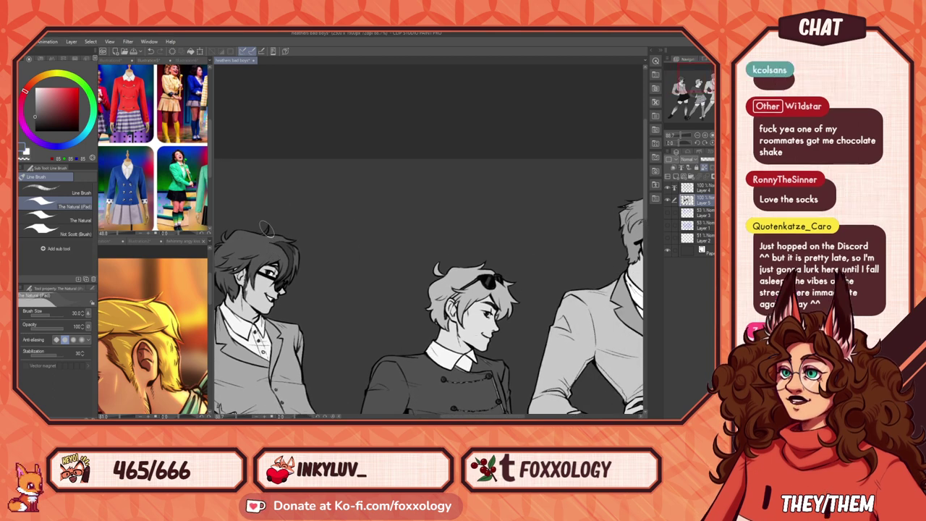
pyautogui.moveTo(343, 343)
pyautogui.mouseDown()
pyautogui.moveTo(440, 277)
pyautogui.moveTo(424, 251)
pyautogui.mouseUp()
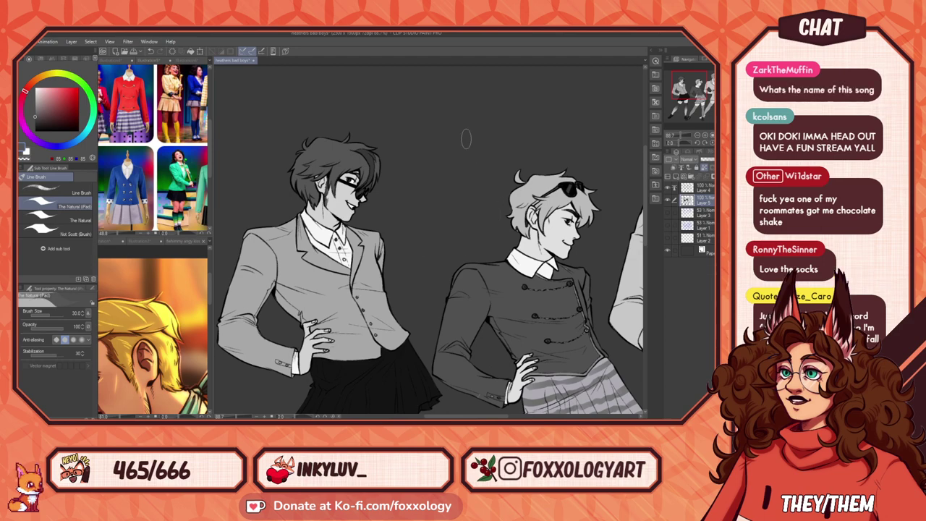
# Step: Paint light grey over the dark area in the far lens of the first figure's sunglasses, undoing the stray stroke
pyautogui.scroll(1, 381, 128)
pyautogui.scroll(3, 393, 209)
pyautogui.scroll(-1, 397, 210)
pyautogui.scroll(3, 399, 211)
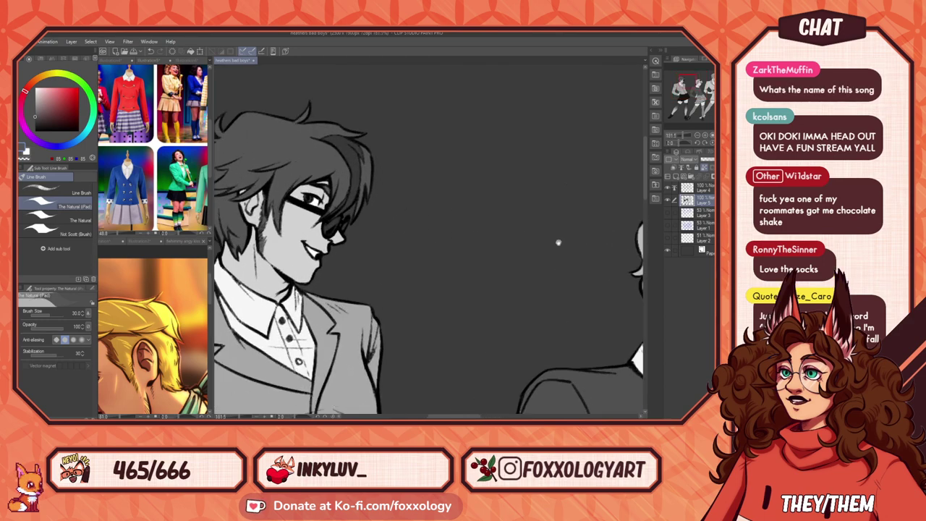
pyautogui.moveTo(558, 241); pyautogui.dragTo(290, 215)
pyautogui.moveTo(476, 234); pyautogui.dragTo(655, 257)
pyautogui.moveTo(434, 229); pyautogui.dragTo(523, 254)
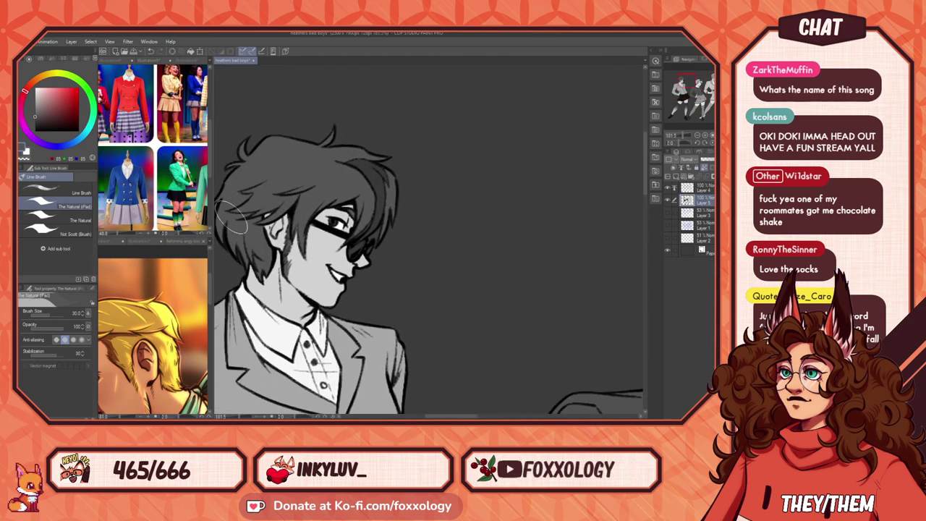
pyautogui.click(37, 99)
pyautogui.moveTo(239, 197); pyautogui.dragTo(295, 221)
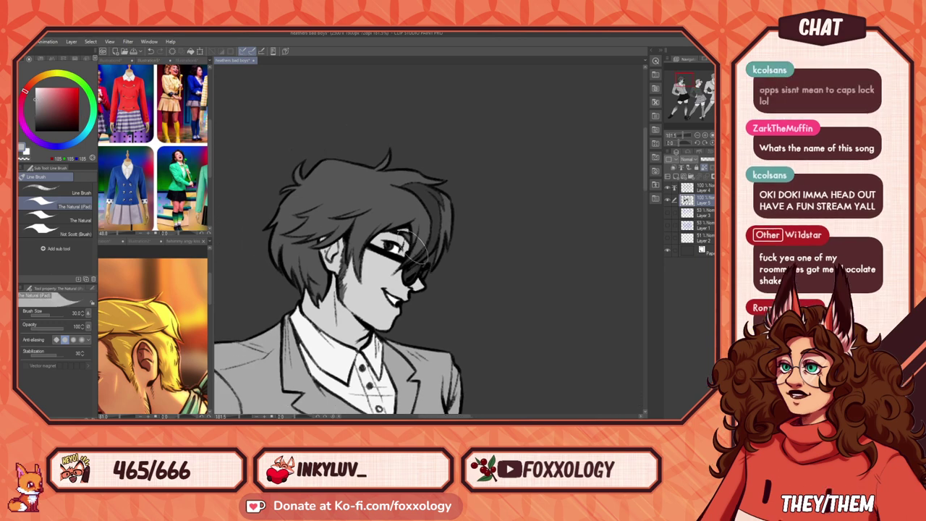
pyautogui.moveTo(417, 264)
pyautogui.mouseDown()
pyautogui.moveTo(406, 272)
pyautogui.moveTo(422, 278)
pyautogui.mouseUp()
pyautogui.hotkey('ctrl', 'z')
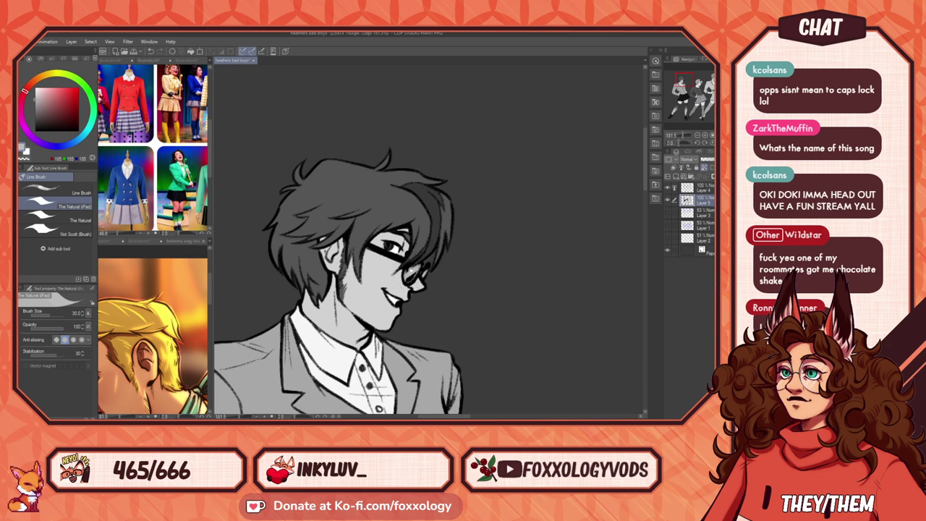
# Step: Examine the three figures' heads, jackets and skirts for remaining fill gaps and colour spills
pyautogui.scroll(-3, 407, 298)
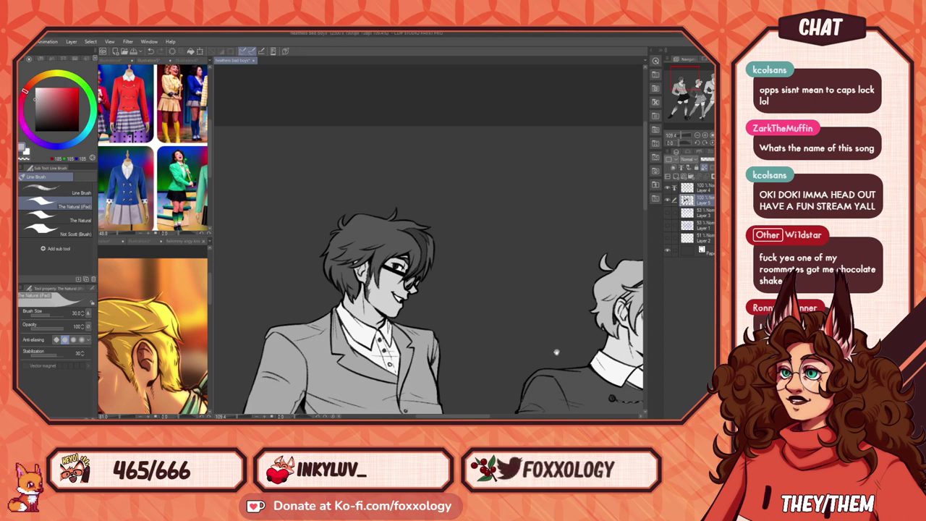
pyautogui.moveTo(556, 353); pyautogui.dragTo(428, 241)
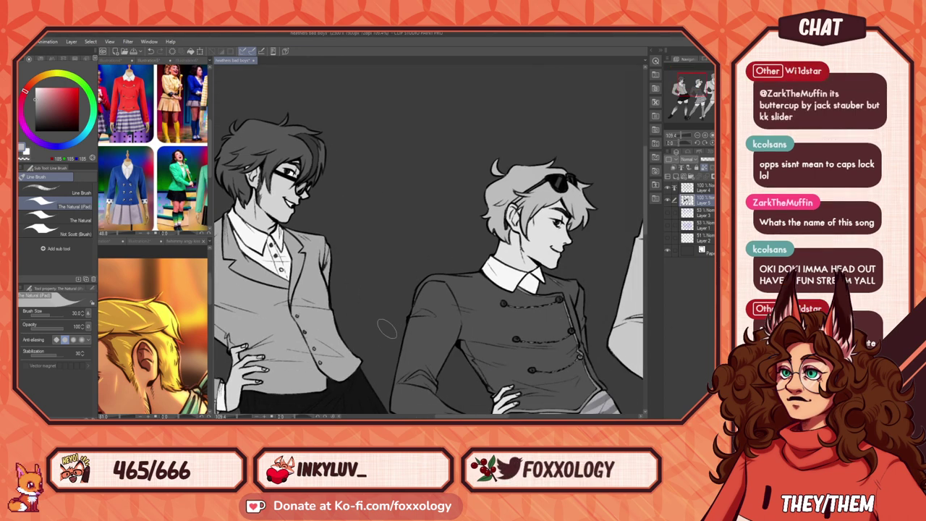
pyautogui.moveTo(388, 329); pyautogui.dragTo(246, 347)
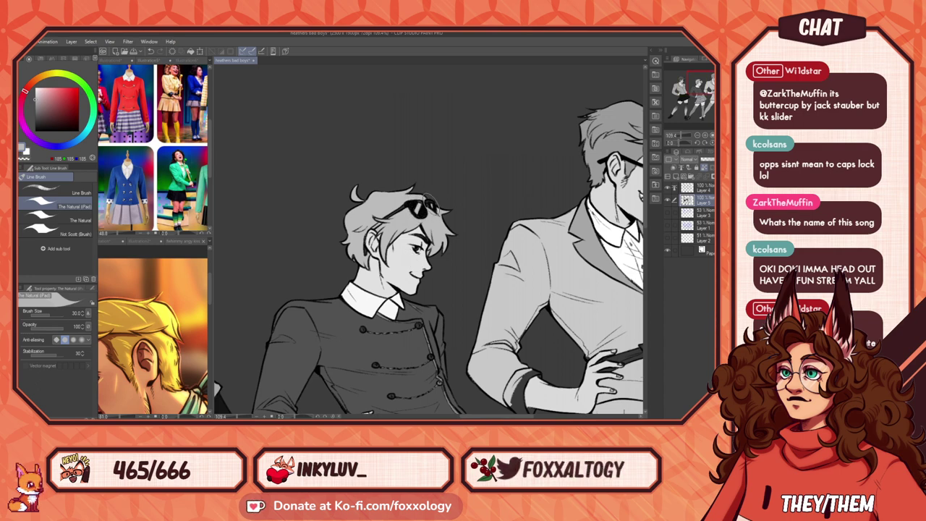
pyautogui.moveTo(530, 228); pyautogui.dragTo(276, 310)
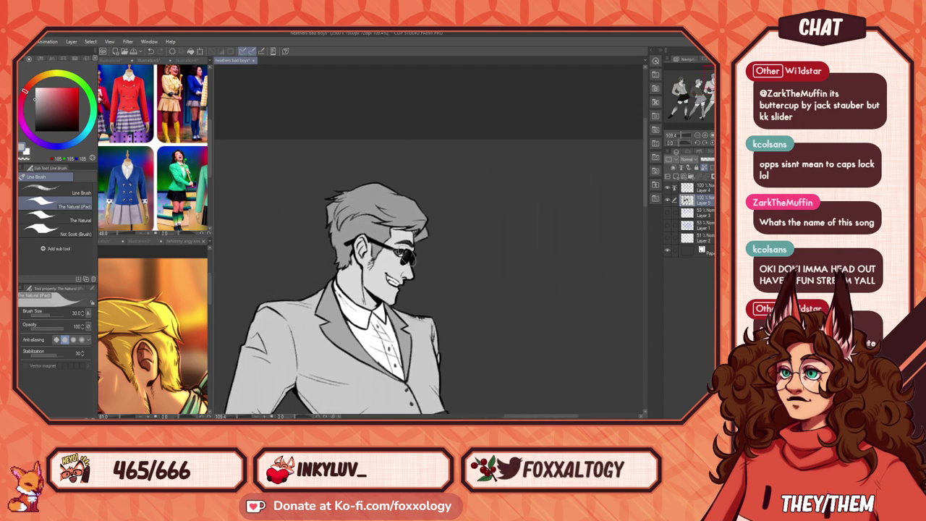
pyautogui.moveTo(311, 347); pyautogui.dragTo(478, 242)
pyautogui.moveTo(364, 318); pyautogui.dragTo(479, 285)
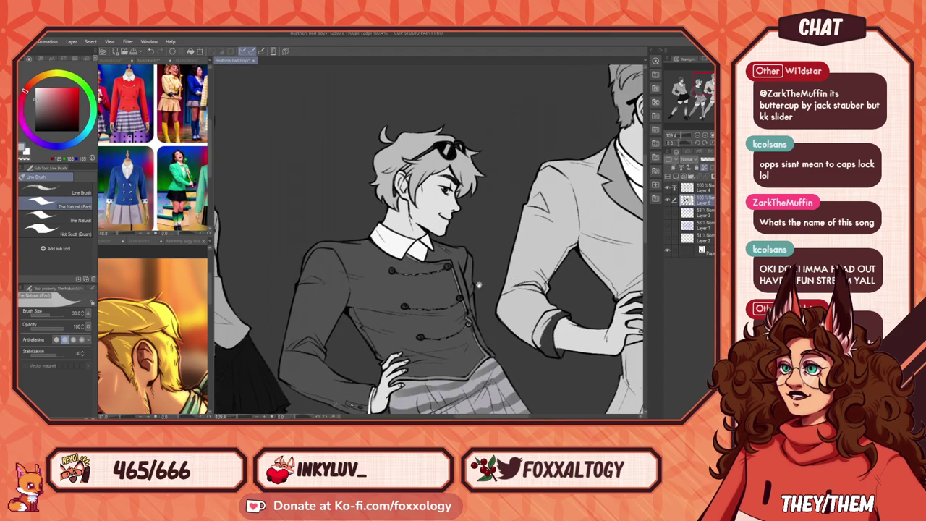
pyautogui.moveTo(332, 319); pyautogui.dragTo(589, 321)
pyautogui.moveTo(473, 342); pyautogui.dragTo(396, 186)
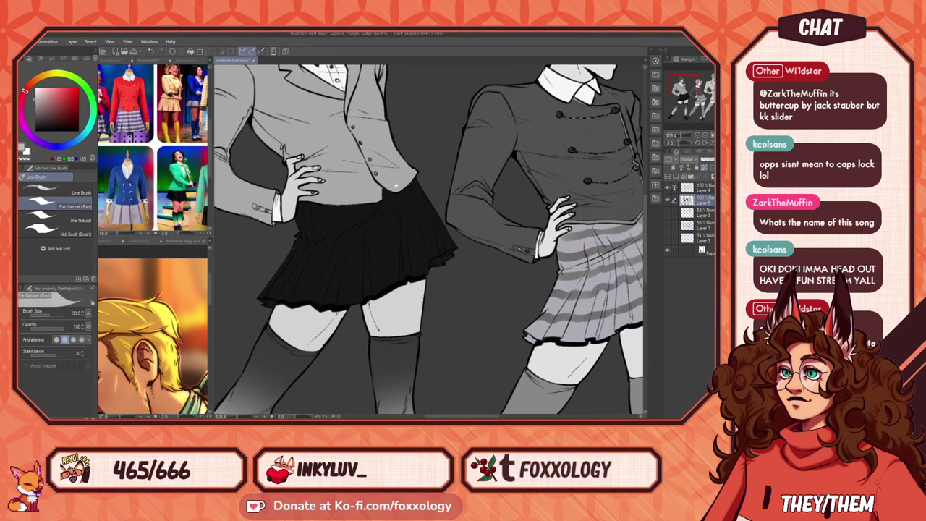
# Step: Clean up the first figure's shoes and the gaps between their laces with sampled near-black (22, 22, 22) and dark grey
pyautogui.moveTo(407, 334); pyautogui.dragTo(528, 145)
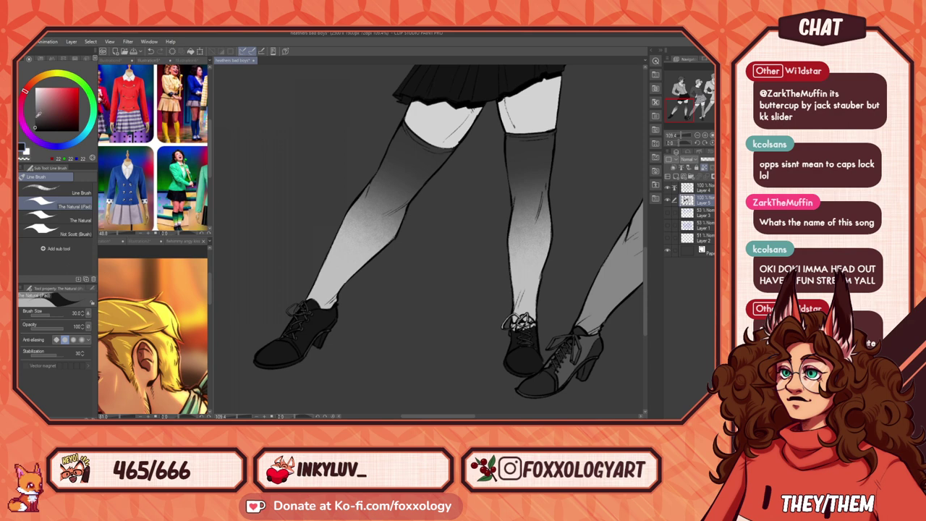
pyautogui.moveTo(34, 124); pyautogui.dragTo(32, 122)
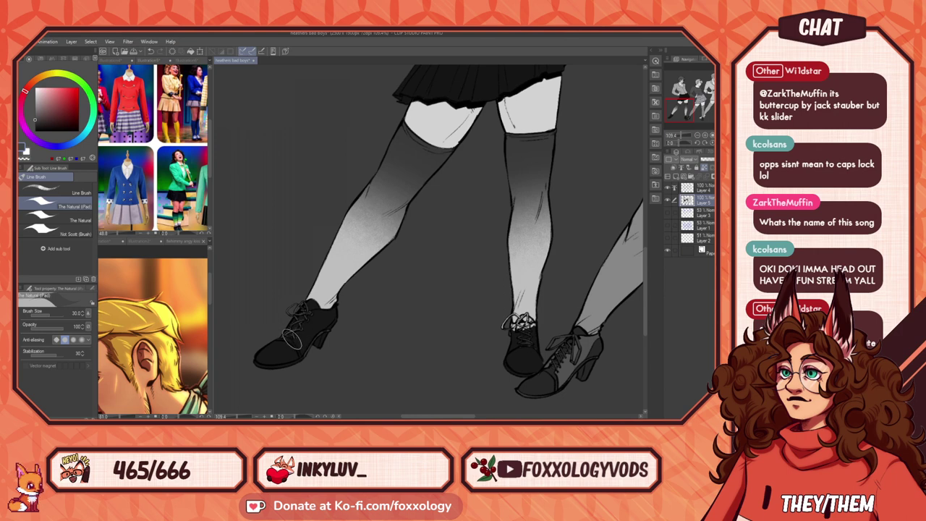
pyautogui.keyDown('alt'); pyautogui.click(286, 338); pyautogui.keyUp('alt')
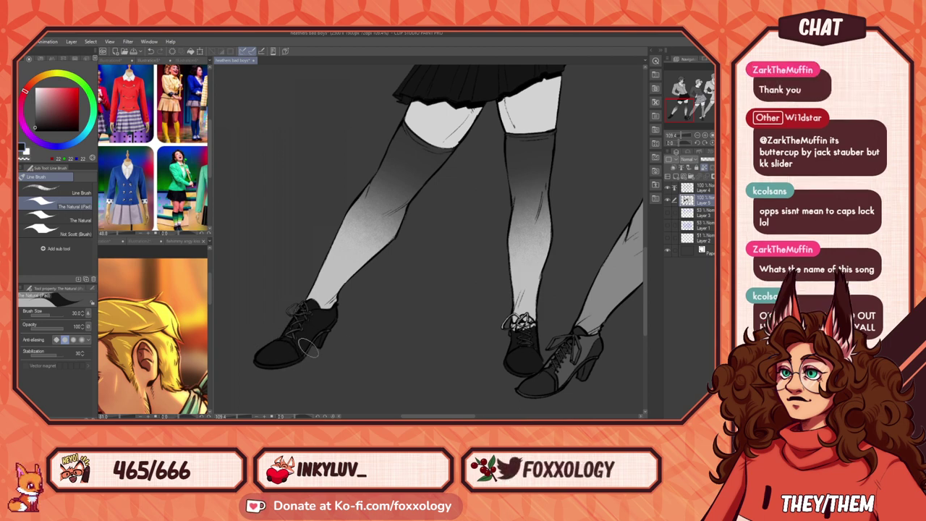
pyautogui.moveTo(434, 333); pyautogui.dragTo(377, 330)
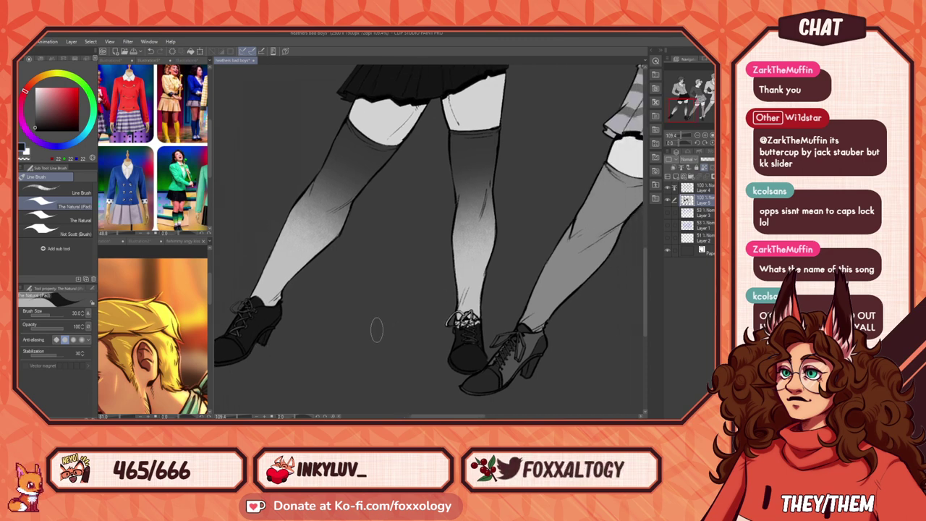
pyautogui.hscroll(2, 405, 322)
pyautogui.hscroll(2, 477, 278)
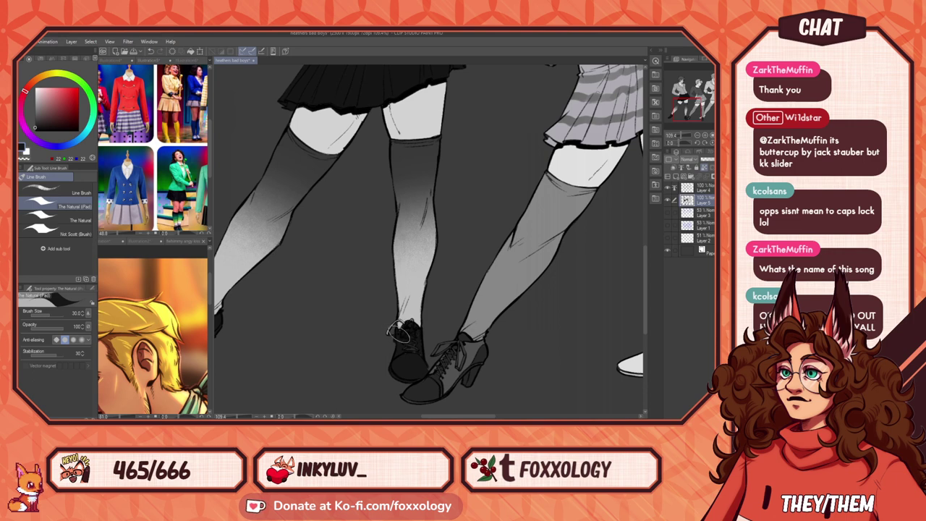
pyautogui.hscroll(-5, 375, 336)
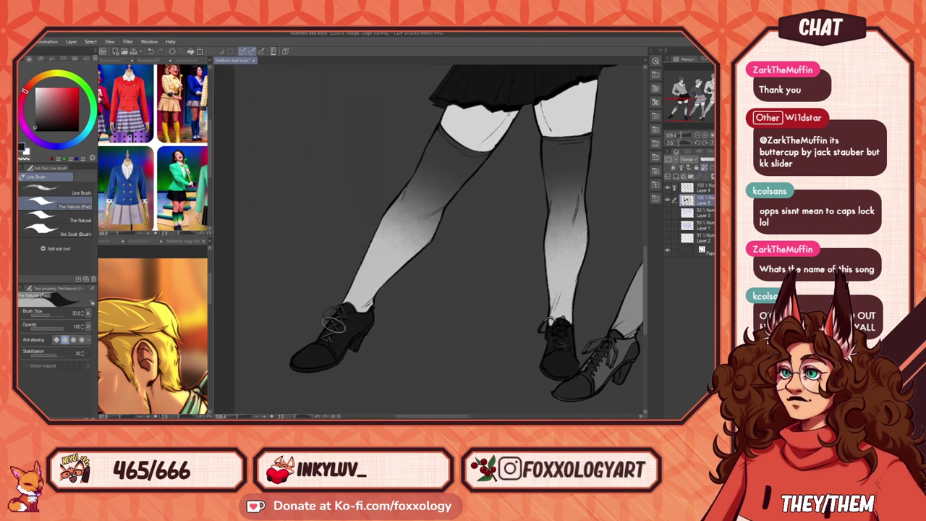
pyautogui.keyDown('alt'); pyautogui.click(327, 335); pyautogui.keyUp('alt')
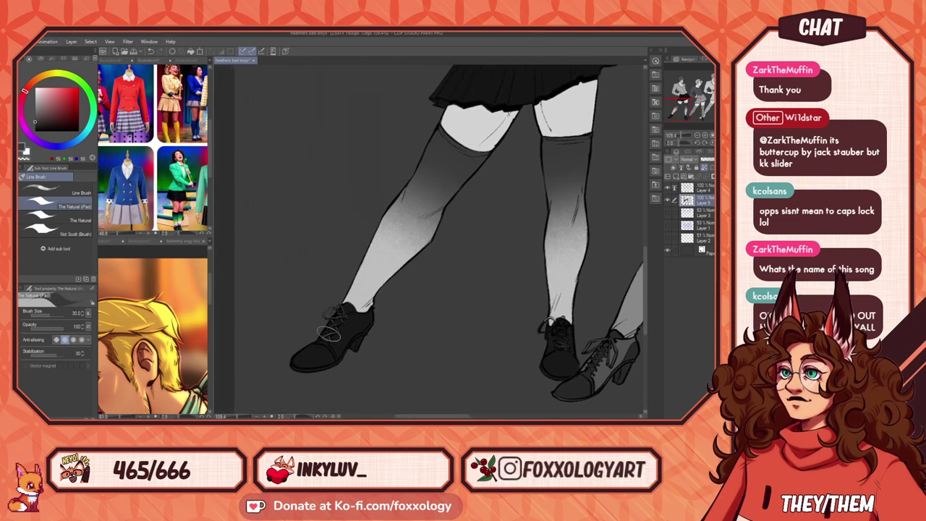
pyautogui.hscroll(4, 516, 314)
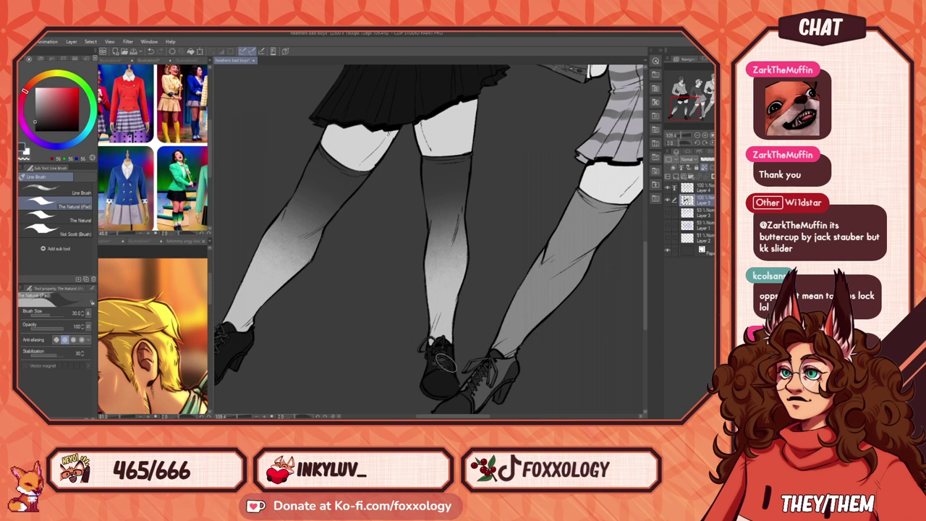
pyautogui.keyDown('alt'); pyautogui.click(442, 374); pyautogui.keyUp('alt')
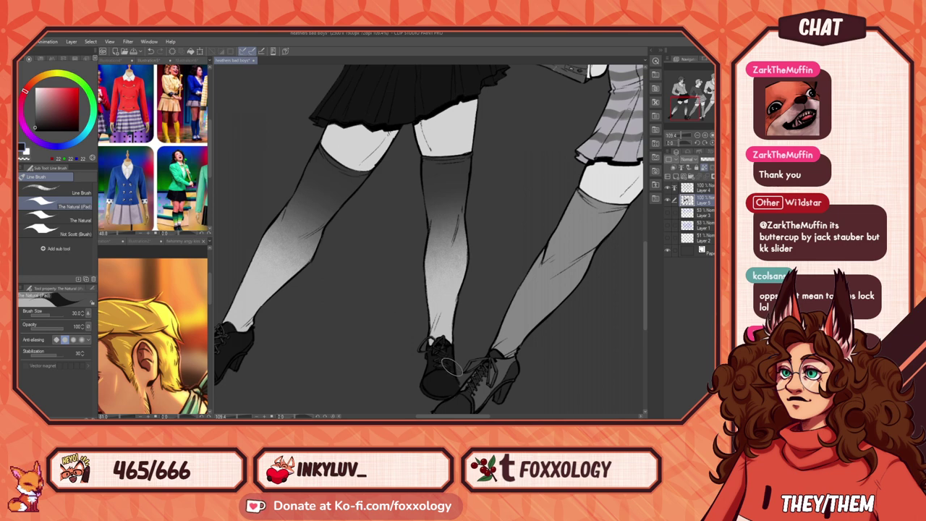
# Step: Touch up the second figure's lace-up shoes with sampled dark grey and near-black (22, 22, 22)
pyautogui.moveTo(490, 360); pyautogui.dragTo(442, 308)
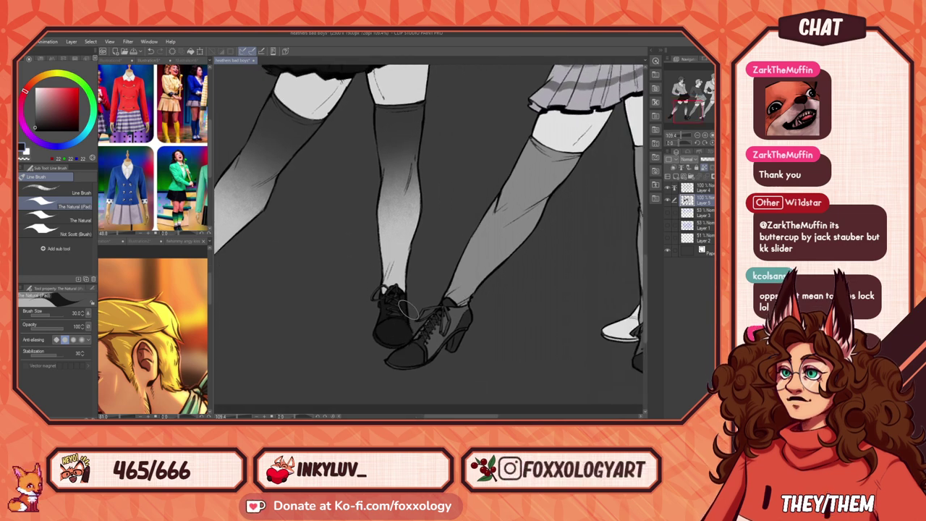
pyautogui.moveTo(430, 284); pyautogui.dragTo(385, 307)
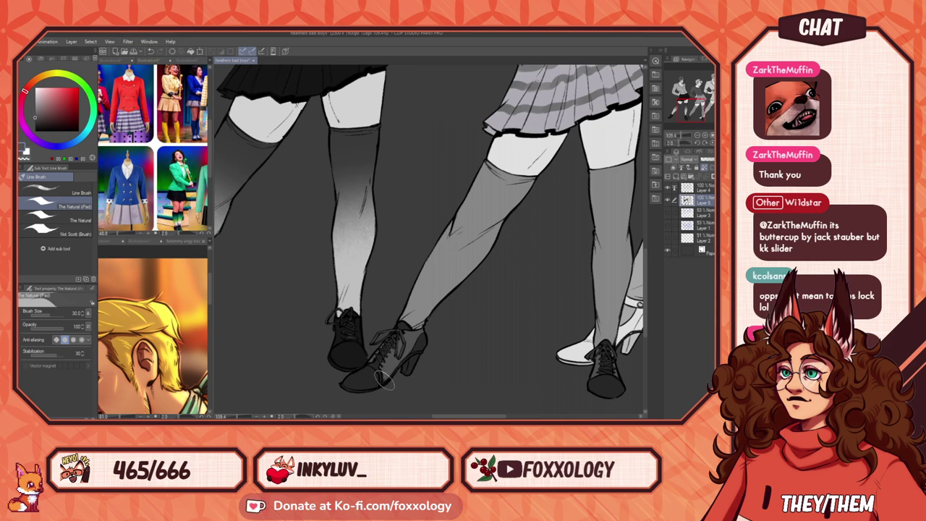
pyautogui.moveTo(437, 351)
pyautogui.mouseDown()
pyautogui.moveTo(448, 335)
pyautogui.moveTo(427, 340)
pyautogui.moveTo(483, 323)
pyautogui.moveTo(442, 335)
pyautogui.mouseUp()
pyautogui.keyDown('alt'); pyautogui.click(313, 353); pyautogui.keyUp('alt')
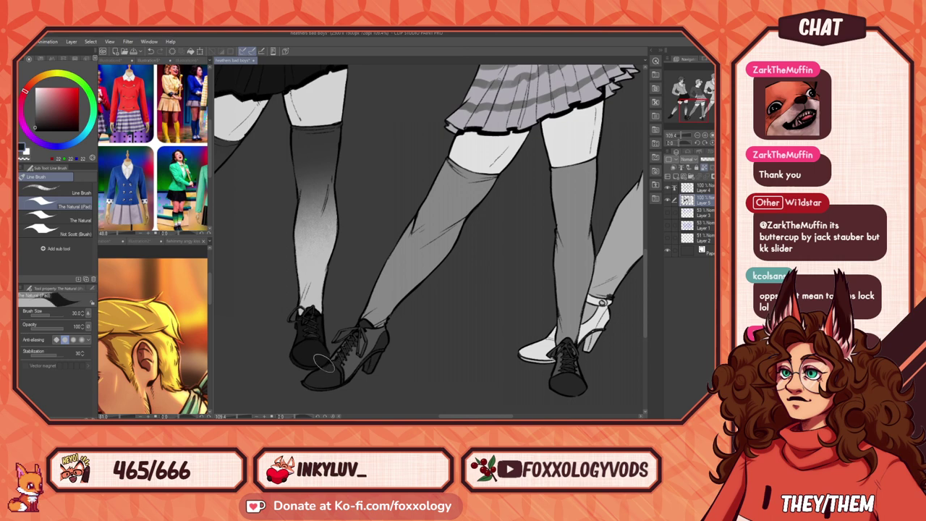
pyautogui.keyDown('alt'); pyautogui.click(321, 366); pyautogui.keyUp('alt')
pyautogui.moveTo(613, 340); pyautogui.dragTo(419, 309)
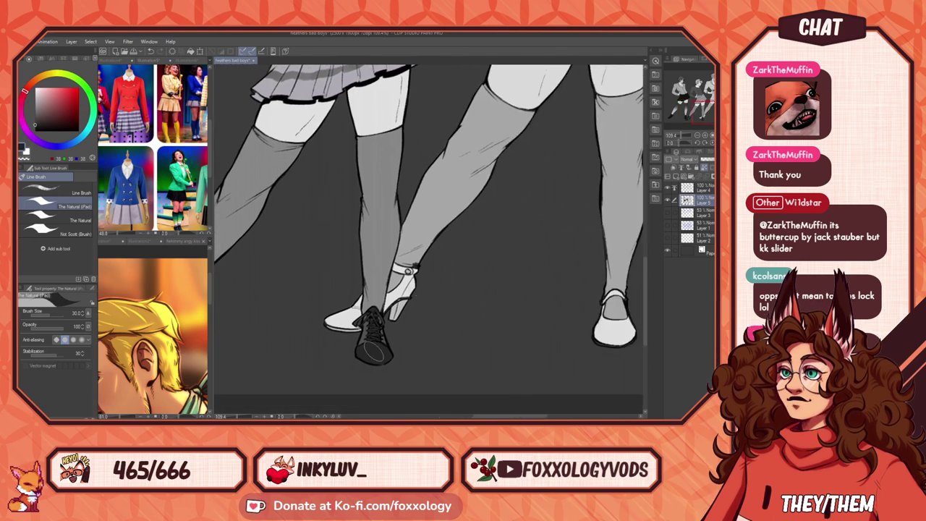
# Step: Touch up the second figure's jacket around the sleeve, buttons and waist with its sampled dark grey
pyautogui.moveTo(389, 280); pyautogui.dragTo(476, 358)
pyautogui.moveTo(481, 321); pyautogui.dragTo(453, 391)
pyautogui.moveTo(463, 340); pyautogui.dragTo(454, 407)
pyautogui.moveTo(463, 302); pyautogui.dragTo(536, 385)
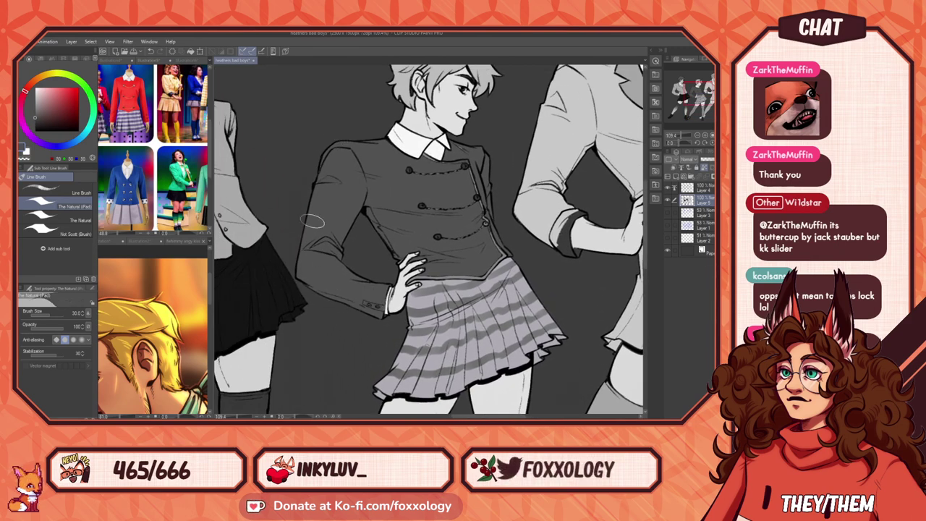
pyautogui.moveTo(450, 208); pyautogui.dragTo(383, 360)
pyautogui.moveTo(442, 304); pyautogui.dragTo(430, 283)
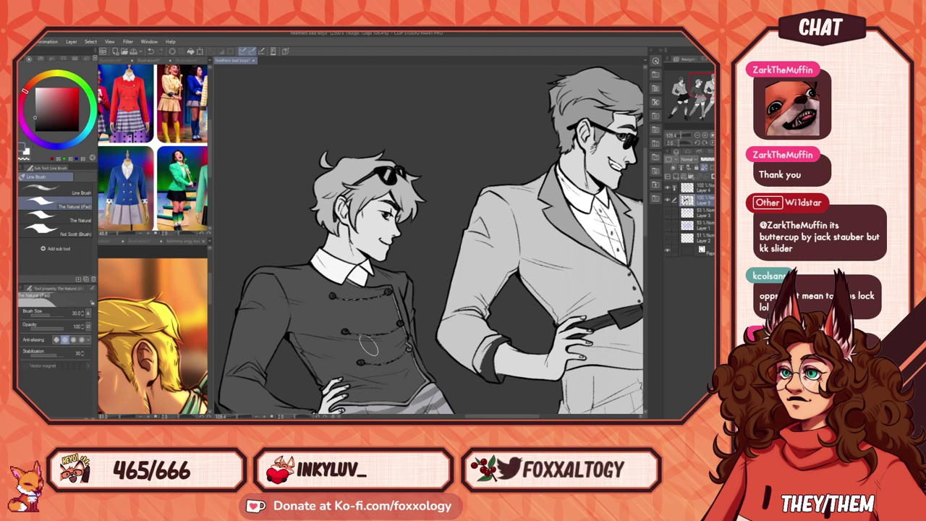
pyautogui.moveTo(423, 349); pyautogui.dragTo(394, 298)
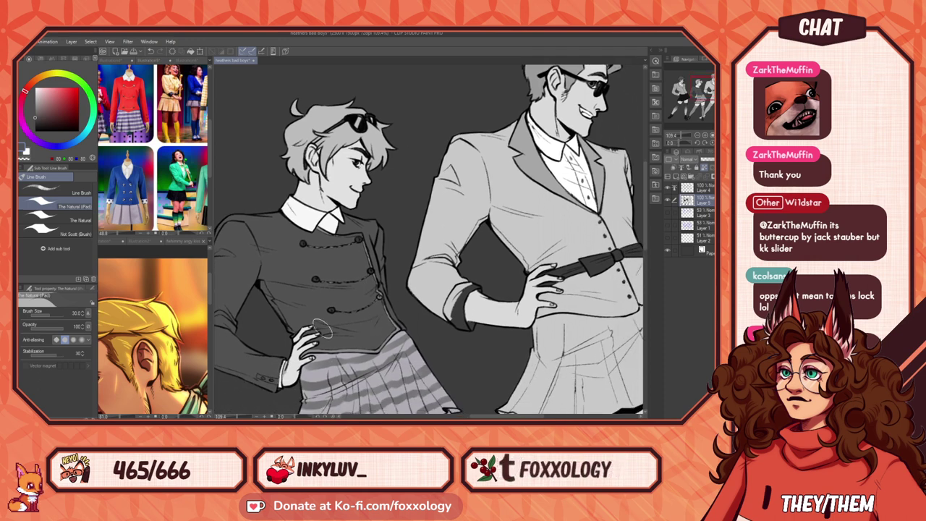
pyautogui.scroll(3, 343, 327)
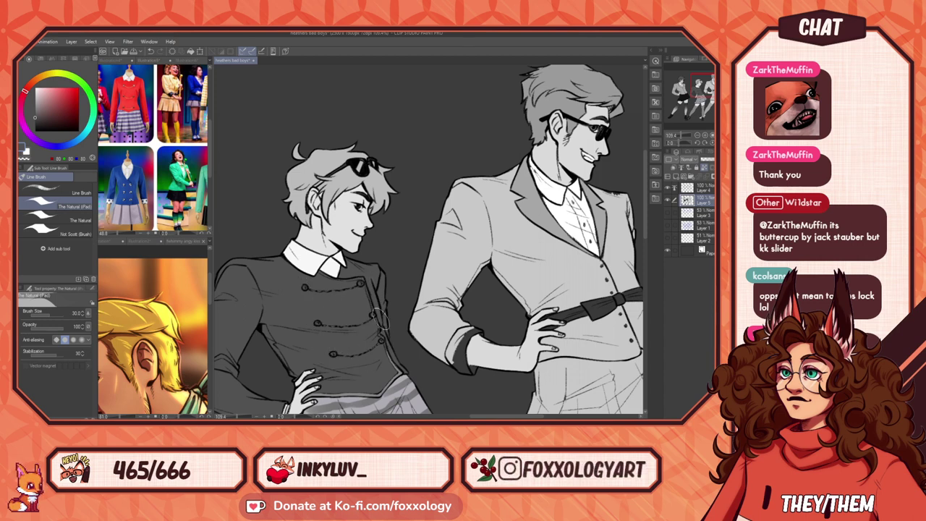
# Step: Paint the trim along the second figure's jacket front in mid grey (134, 134, 134) and tidy its edges with the jacket's dark grey
pyautogui.scroll(-2, 397, 369)
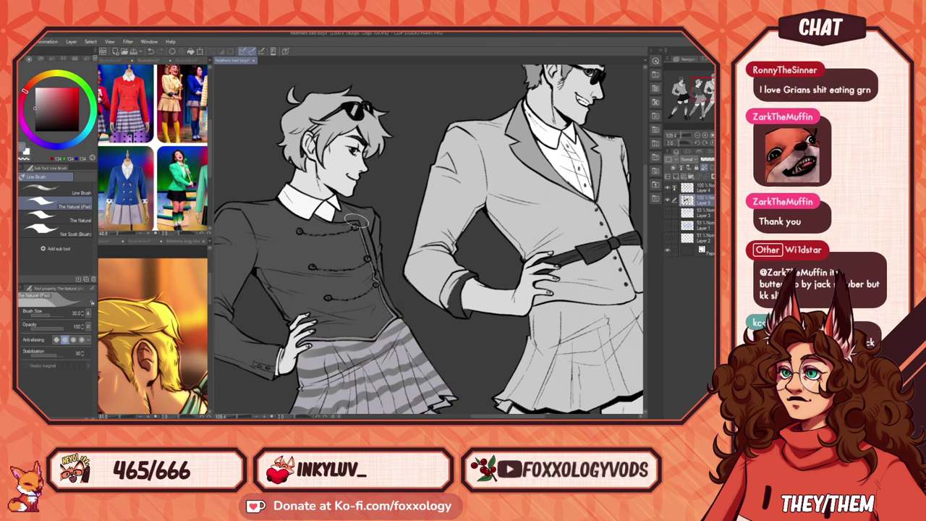
pyautogui.moveTo(364, 227); pyautogui.dragTo(391, 239)
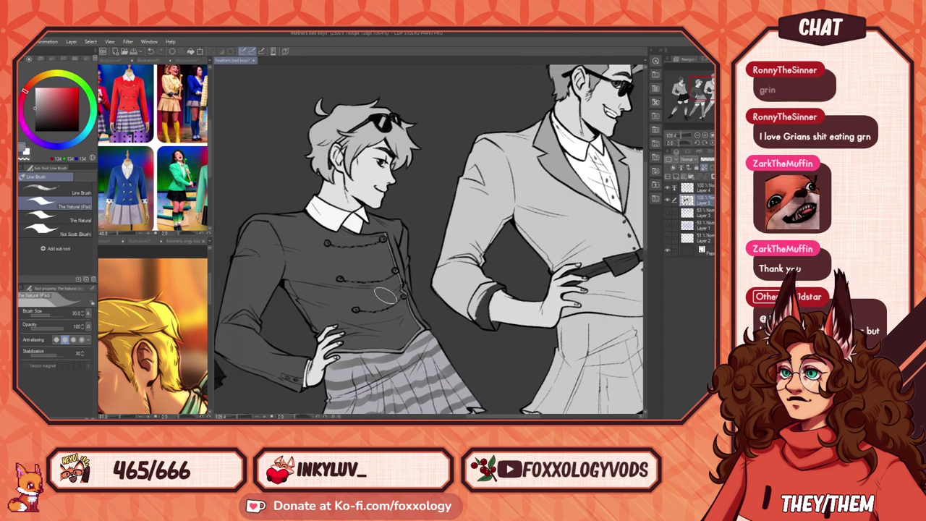
pyautogui.moveTo(386, 297); pyautogui.dragTo(455, 280)
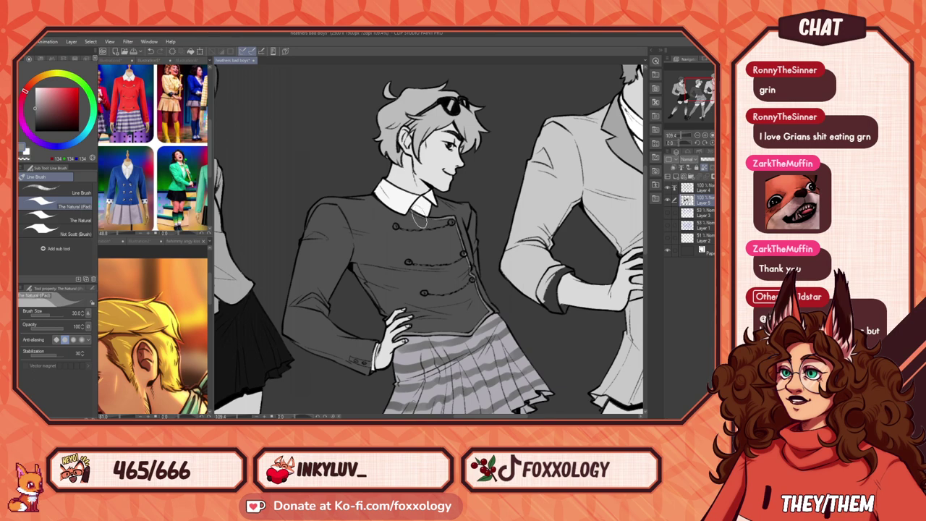
pyautogui.moveTo(452, 225); pyautogui.dragTo(476, 276)
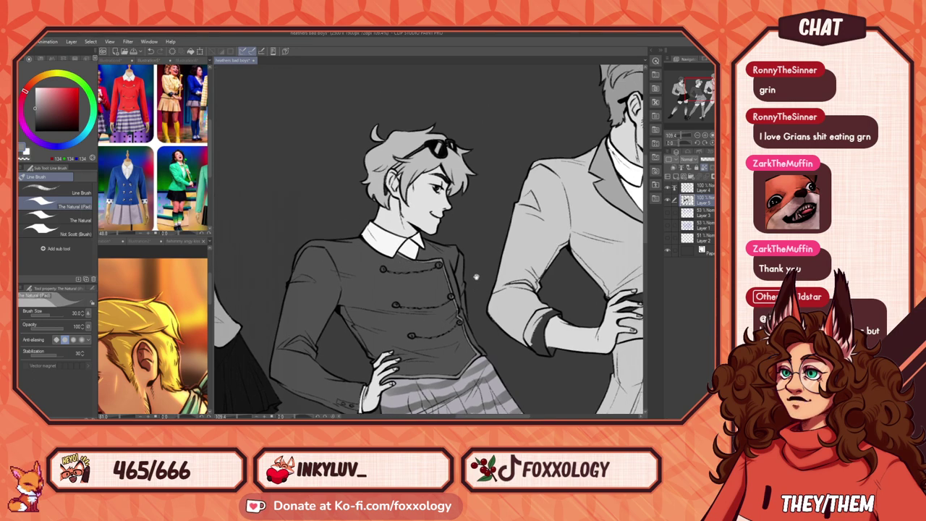
pyautogui.moveTo(460, 325)
pyautogui.mouseDown()
pyautogui.moveTo(428, 252)
pyautogui.moveTo(398, 267)
pyautogui.mouseUp()
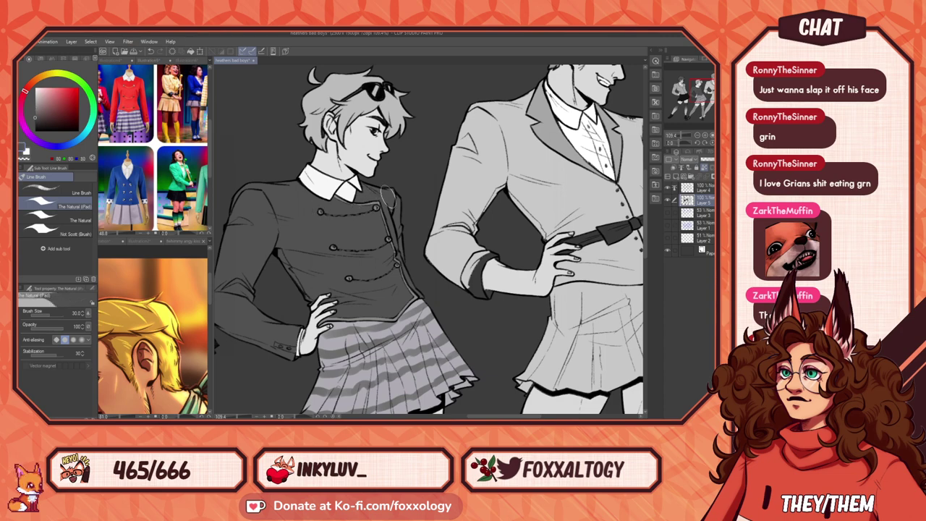
pyautogui.moveTo(388, 196); pyautogui.dragTo(412, 126)
# Step: Touch up the third figure's jacket with sampled light grey (199, 199, 199) and the rolled cuff with its sampled dark grey
pyautogui.keyDown('alt'); pyautogui.click(503, 220); pyautogui.keyUp('alt')
pyautogui.moveTo(502, 228); pyautogui.dragTo(517, 186)
pyautogui.moveTo(533, 269); pyautogui.dragTo(407, 347)
pyautogui.moveTo(470, 161); pyautogui.dragTo(399, 251)
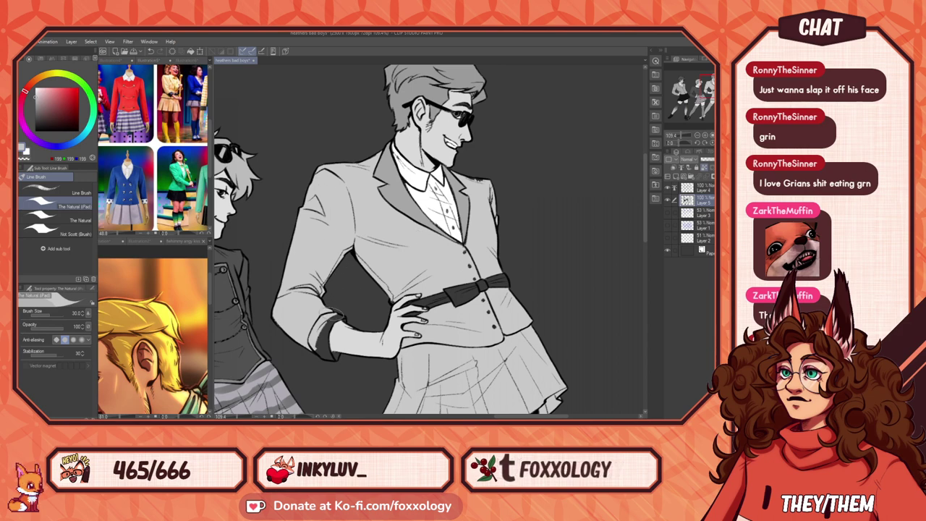
pyautogui.keyDown('alt'); pyautogui.click(322, 349); pyautogui.keyUp('alt')
pyautogui.moveTo(322, 348)
pyautogui.mouseDown()
pyautogui.moveTo(314, 340)
pyautogui.moveTo(340, 315)
pyautogui.moveTo(319, 321)
pyautogui.moveTo(333, 335)
pyautogui.moveTo(397, 330)
pyautogui.mouseUp()
pyautogui.keyDown('alt'); pyautogui.click(312, 322); pyautogui.keyUp('alt')
pyautogui.moveTo(580, 305)
pyautogui.mouseDown()
pyautogui.moveTo(575, 292)
pyautogui.moveTo(500, 302)
pyautogui.moveTo(437, 290)
pyautogui.mouseUp()
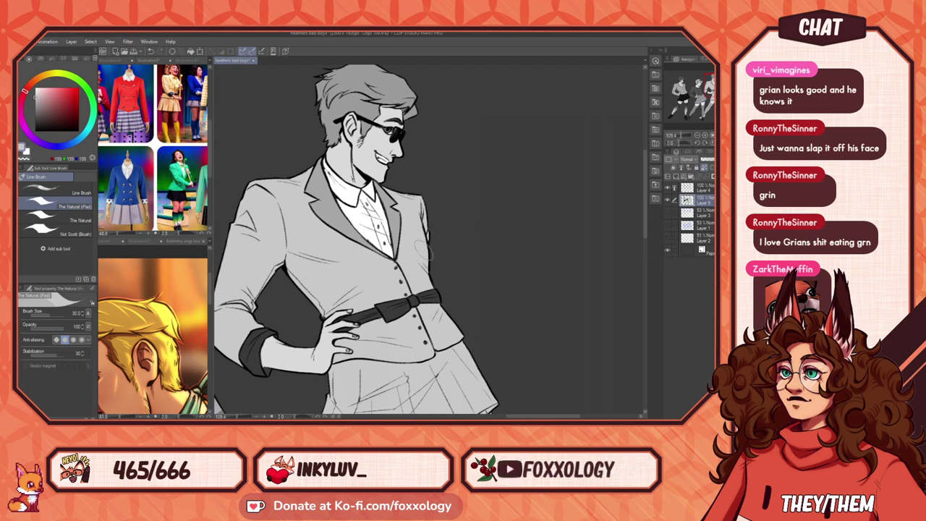
pyautogui.moveTo(419, 266); pyautogui.dragTo(443, 316)
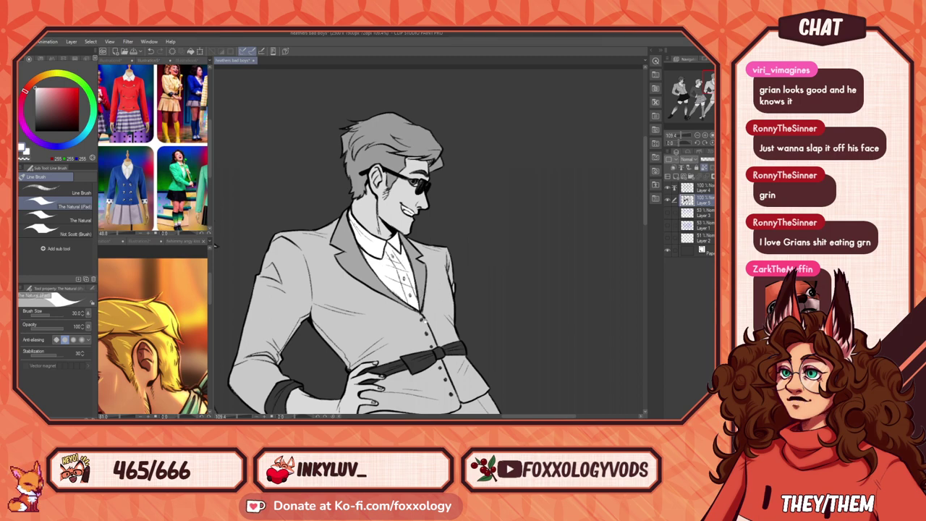
# Step: Touch up the third figure's skin and skirt with sampled light greys (217 and 199) and the stockings with their sampled mid grey
pyautogui.moveTo(468, 397); pyautogui.dragTo(379, 285)
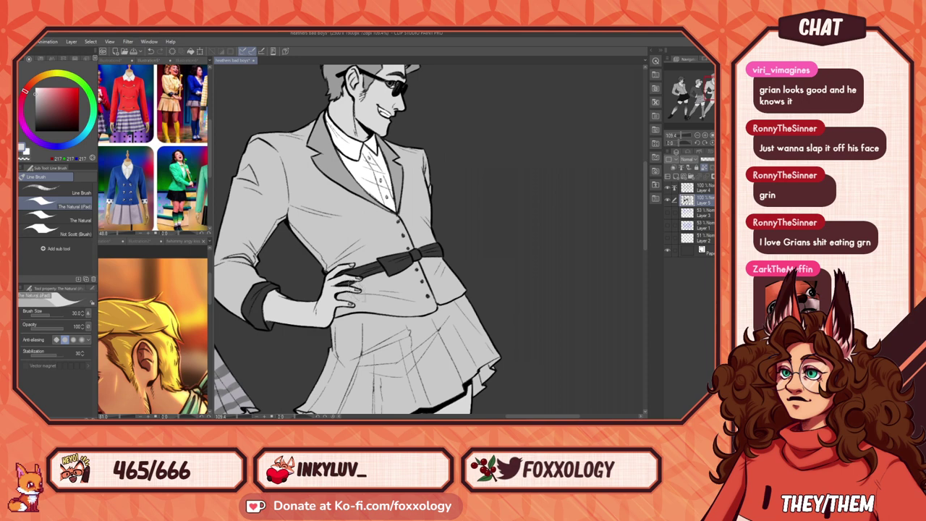
pyautogui.moveTo(470, 296)
pyautogui.mouseDown()
pyautogui.moveTo(385, 297)
pyautogui.moveTo(461, 231)
pyautogui.moveTo(489, 187)
pyautogui.mouseUp()
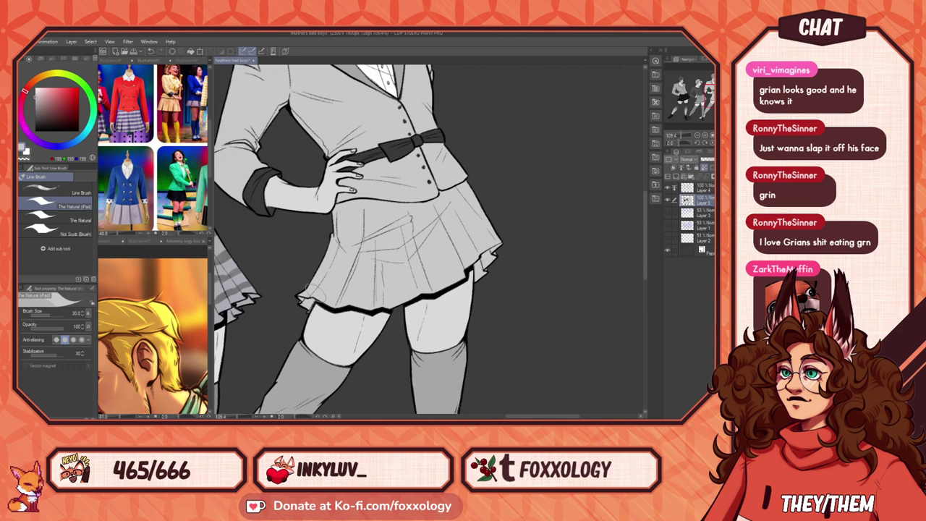
pyautogui.moveTo(386, 294); pyautogui.dragTo(421, 240)
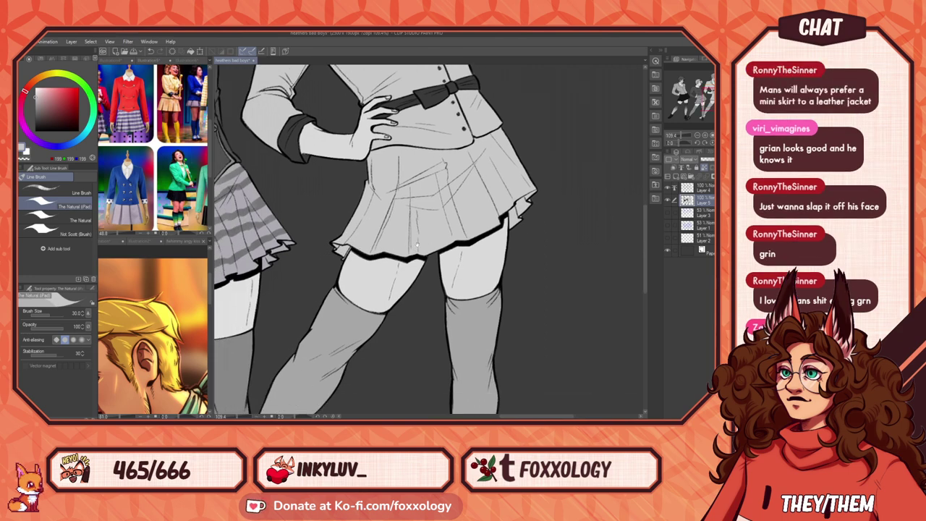
pyautogui.moveTo(387, 324)
pyautogui.mouseDown()
pyautogui.moveTo(438, 316)
pyautogui.moveTo(445, 334)
pyautogui.mouseUp()
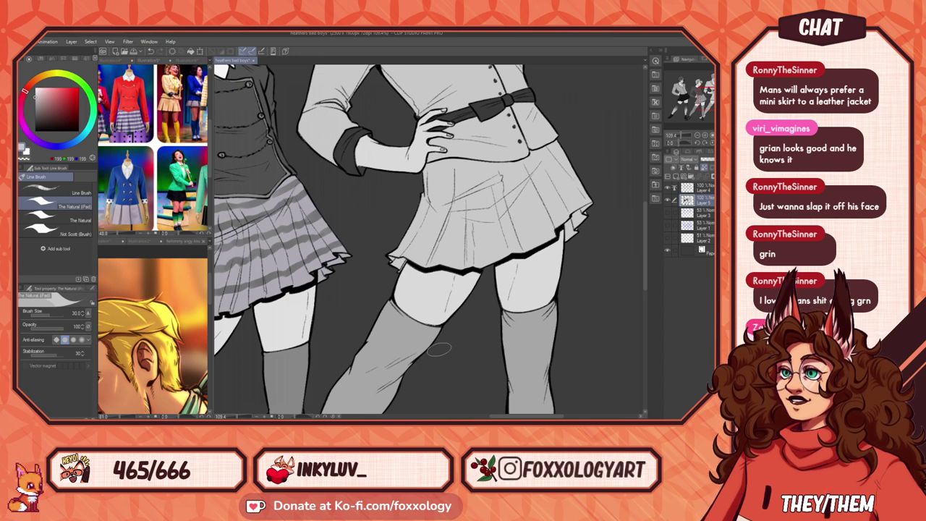
pyautogui.moveTo(466, 334); pyautogui.dragTo(455, 205)
pyautogui.moveTo(402, 272); pyautogui.dragTo(395, 309)
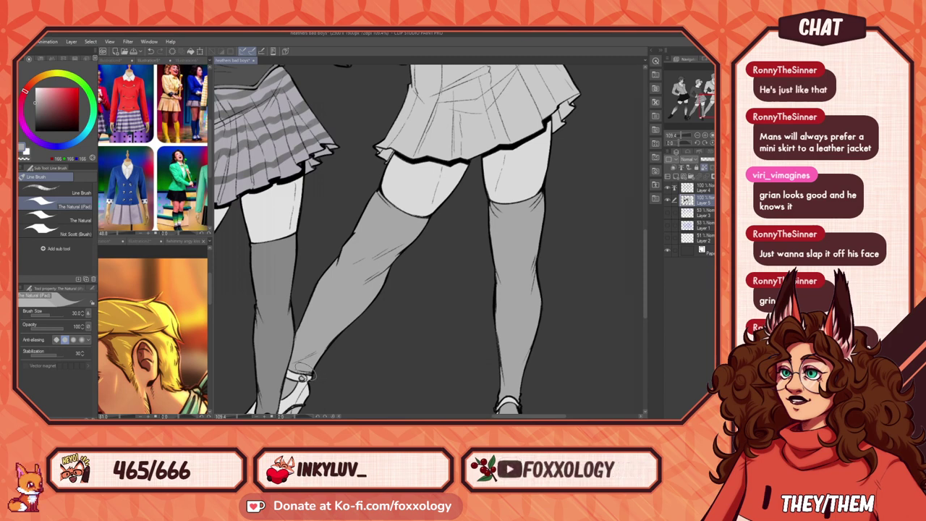
# Step: Touch up the third figure's strapped heels with sampled light grey (222, 222, 222) and the areas around them with sampled mid grey
pyautogui.moveTo(494, 361)
pyautogui.mouseDown()
pyautogui.moveTo(411, 316)
pyautogui.moveTo(370, 314)
pyautogui.moveTo(487, 306)
pyautogui.mouseUp()
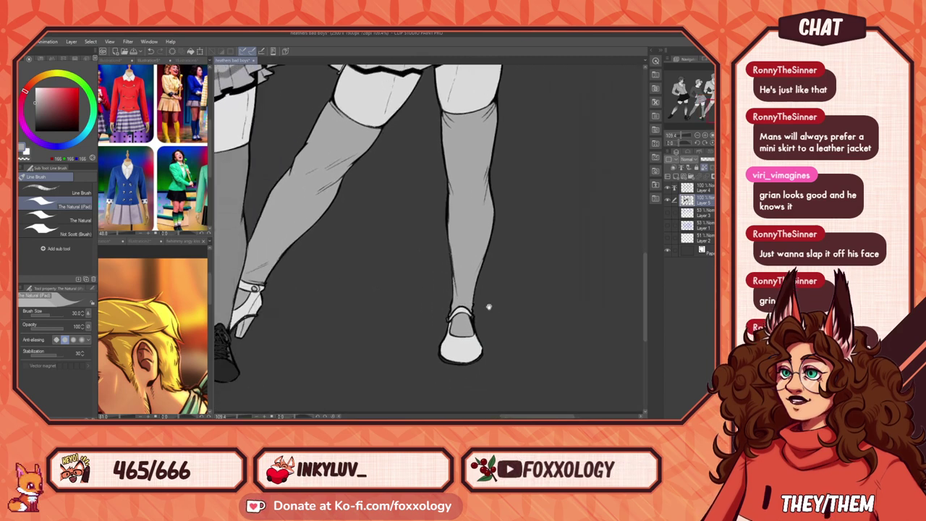
pyautogui.moveTo(434, 353); pyautogui.dragTo(459, 307)
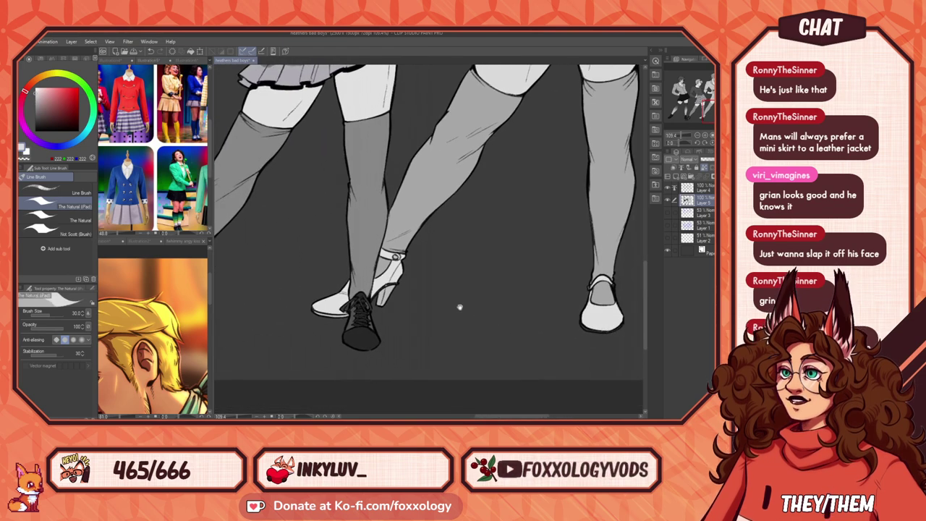
pyautogui.moveTo(397, 284); pyautogui.dragTo(377, 301)
pyautogui.keyDown('alt'); pyautogui.click(389, 288); pyautogui.keyUp('alt')
pyautogui.moveTo(489, 290); pyautogui.dragTo(307, 286)
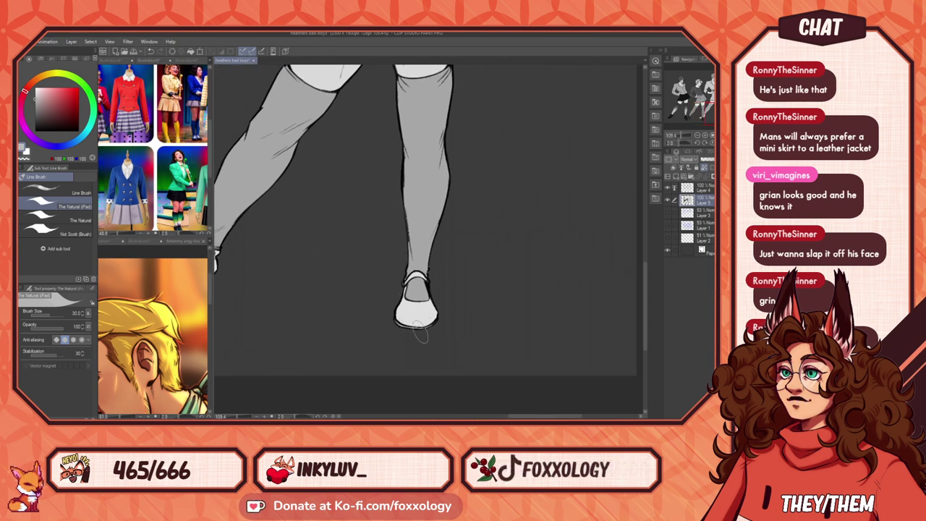
pyautogui.moveTo(438, 323); pyautogui.dragTo(619, 411)
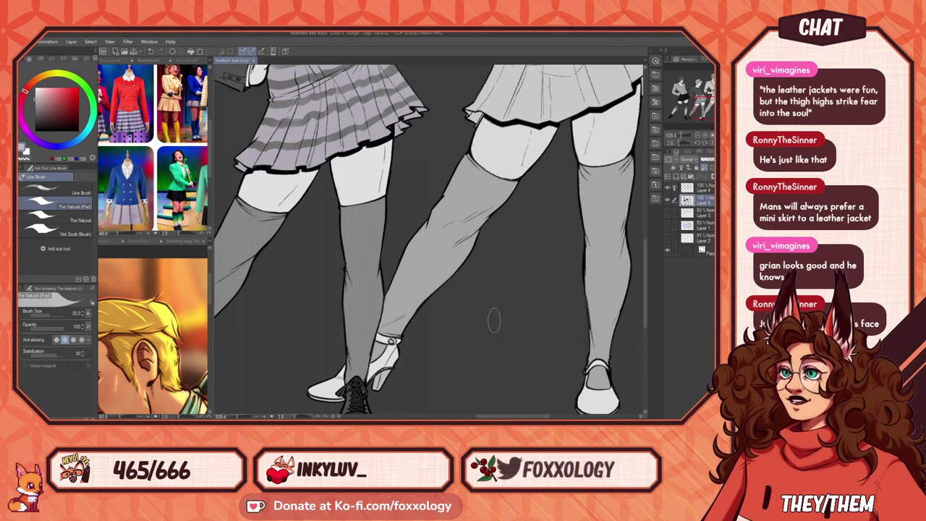
# Step: Touch up the first figure's shirt and collar with sampled near-white (246, 246, 246)
pyautogui.scroll(-5, 472, 268)
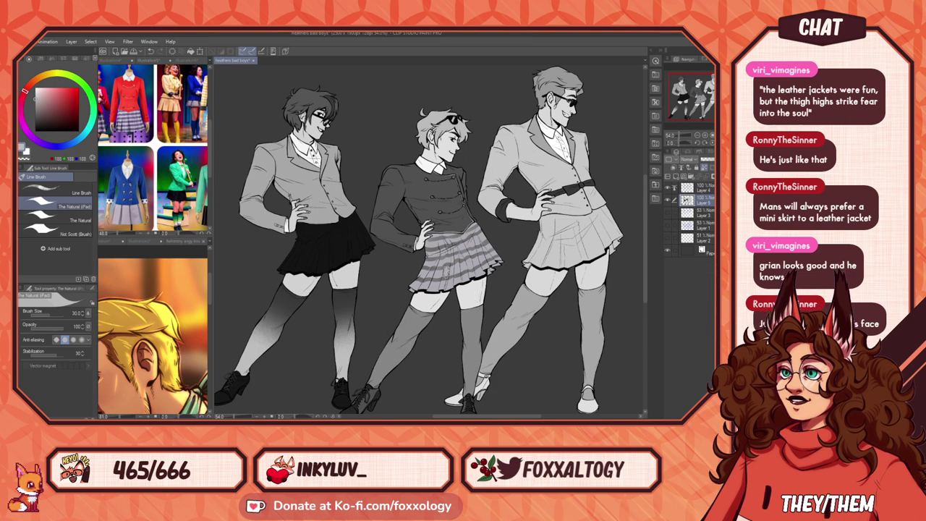
pyautogui.scroll(3, 375, 192)
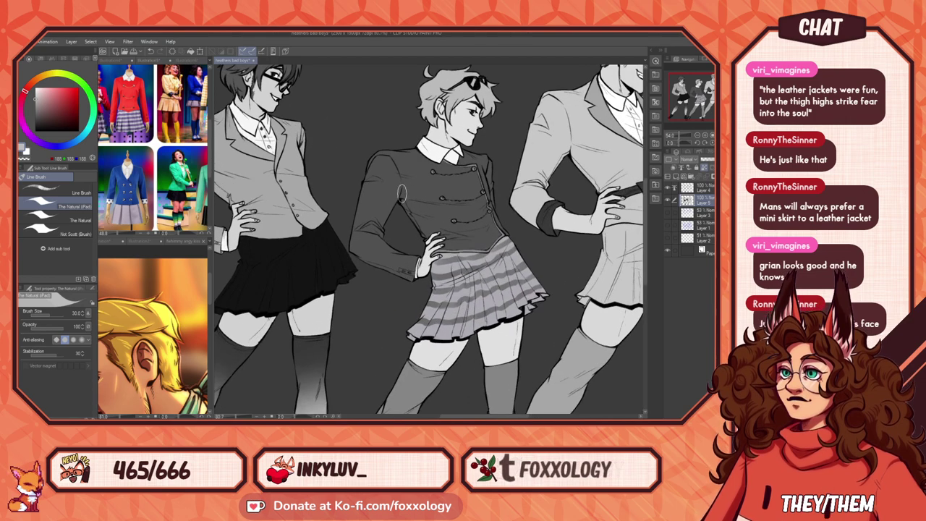
pyautogui.moveTo(239, 128); pyautogui.dragTo(307, 196)
pyautogui.keyDown('alt'); pyautogui.click(305, 179); pyautogui.keyUp('alt')
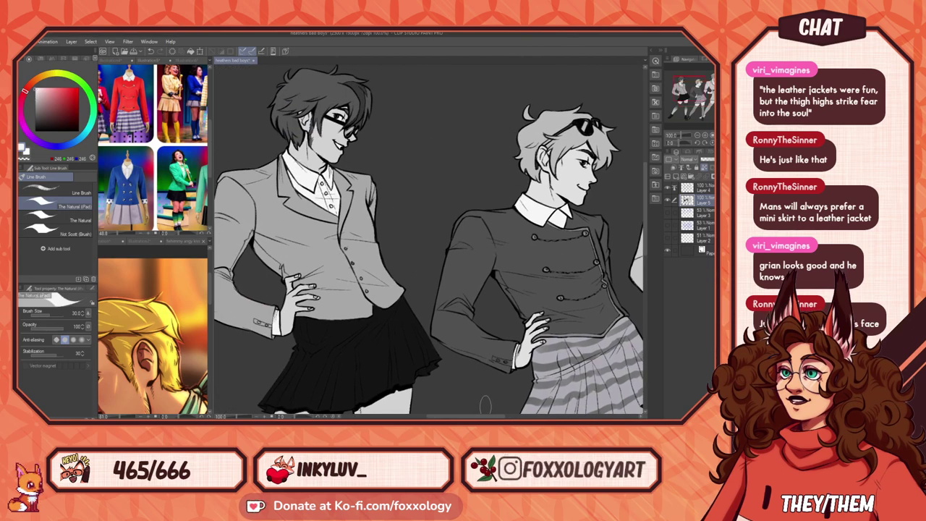
# Step: Examine the balance of grey values across all three figures
pyautogui.scroll(-1, 489, 406)
pyautogui.moveTo(634, 404); pyautogui.dragTo(218, 405)
pyautogui.scroll(-4, 485, 405)
pyautogui.moveTo(485, 405); pyautogui.dragTo(635, 291)
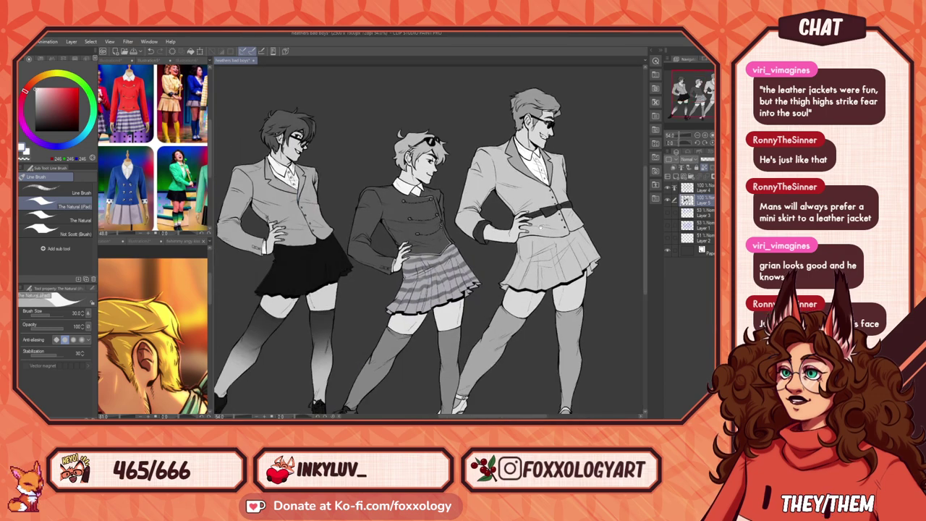
pyautogui.scroll(-2, 526, 297)
pyautogui.moveTo(524, 297); pyautogui.dragTo(517, 273)
pyautogui.scroll(3, 335, 257)
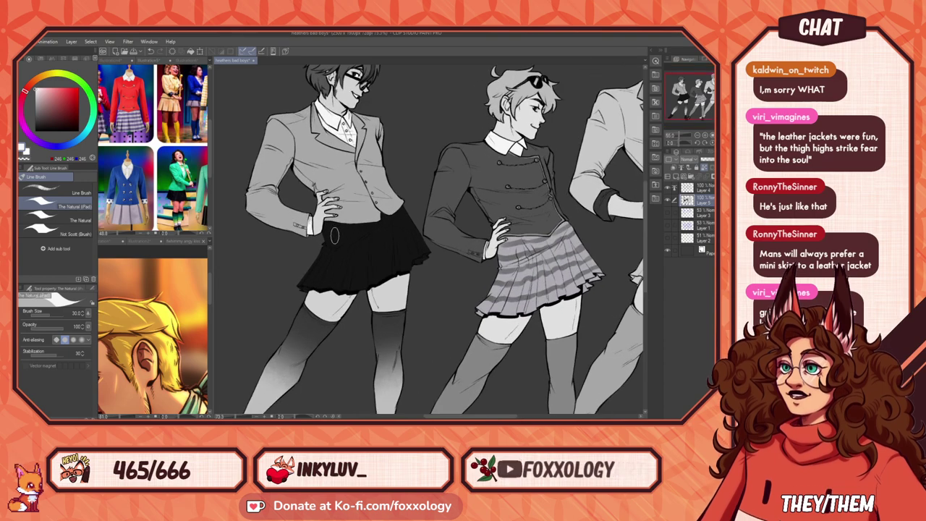
# Step: Choose the triple line stippled pen in mid grey (140, 140, 140) and add a new layer above the values for the first figure's pinstripes
pyautogui.keyDown('alt'); pyautogui.click(313, 151); pyautogui.keyUp('alt')
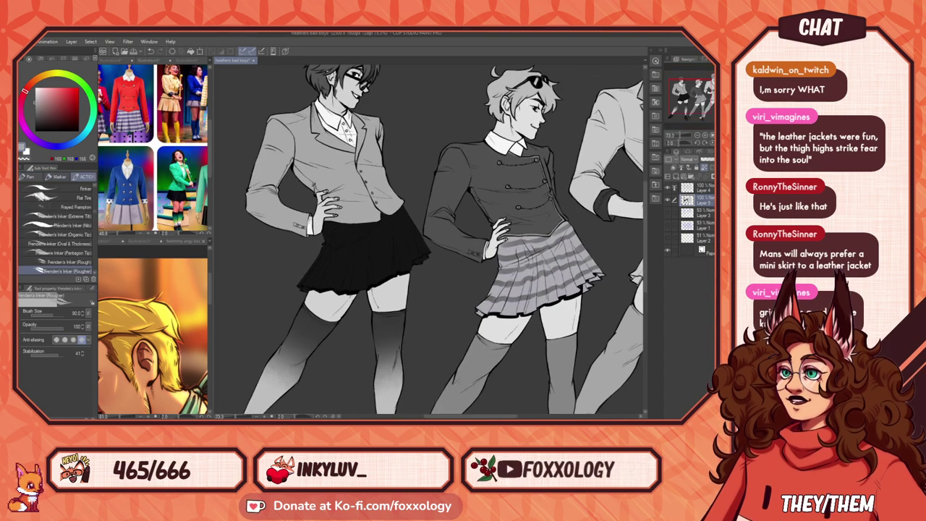
pyautogui.press('p')
pyautogui.press('b')
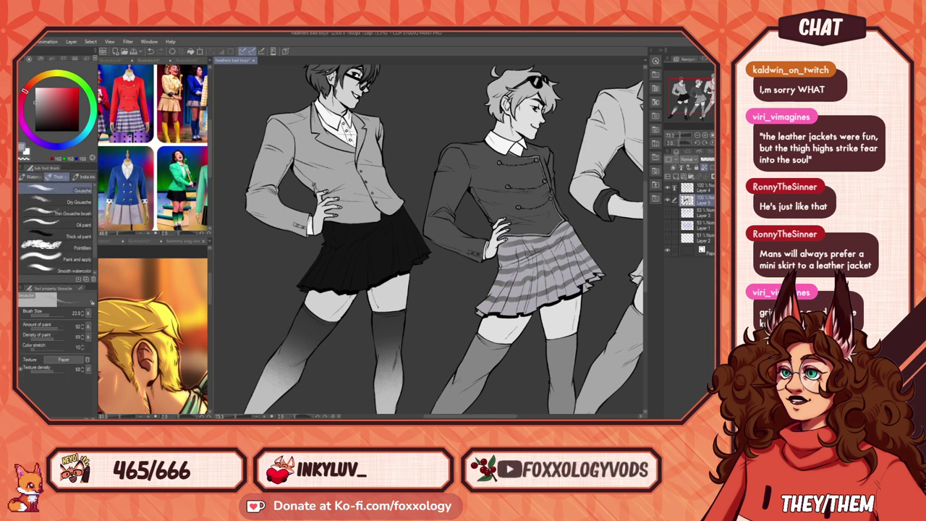
pyautogui.press('p')
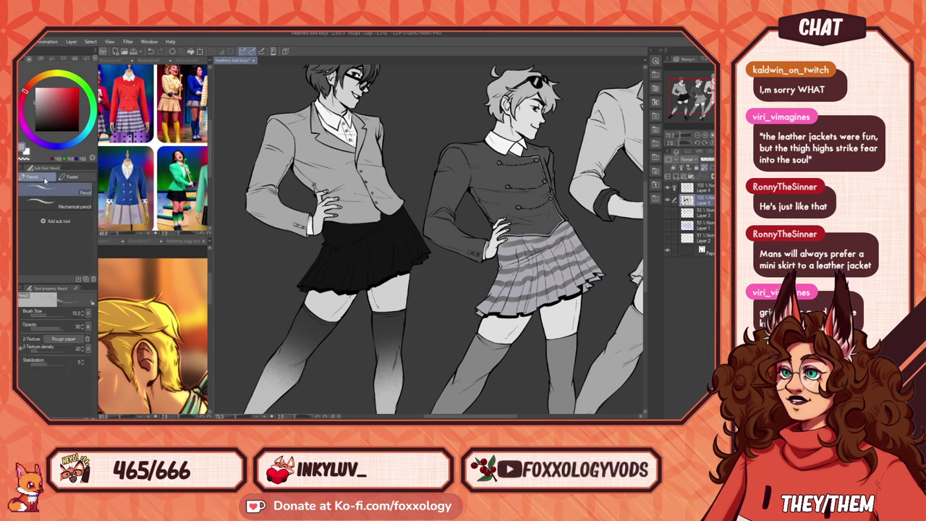
pyautogui.press('p')
pyautogui.moveTo(94, 211); pyautogui.dragTo(96, 181)
pyautogui.click(29, 177)
pyautogui.click(76, 244)
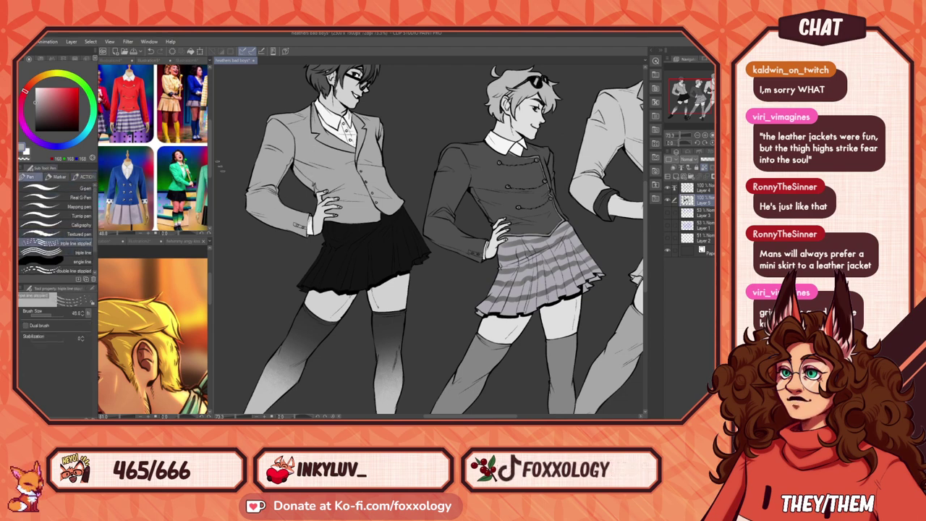
pyautogui.click(37, 104)
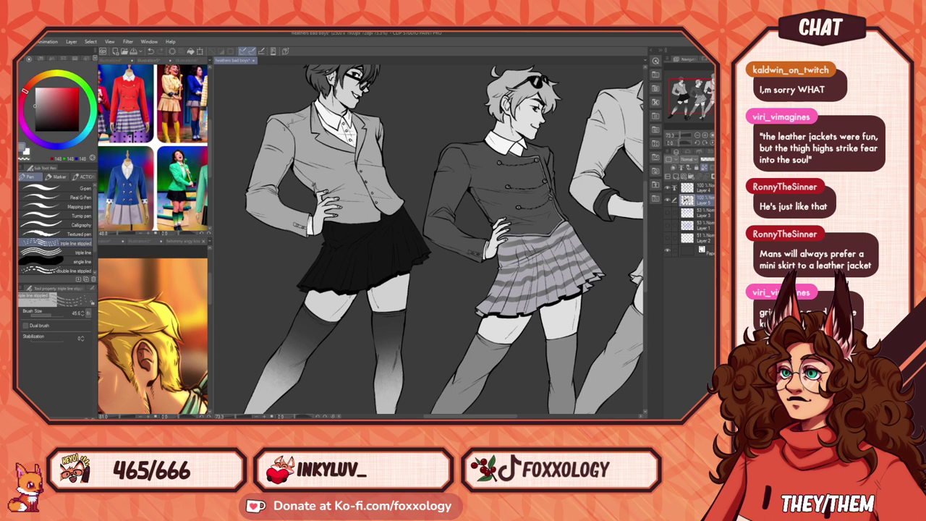
pyautogui.moveTo(302, 130); pyautogui.dragTo(327, 187)
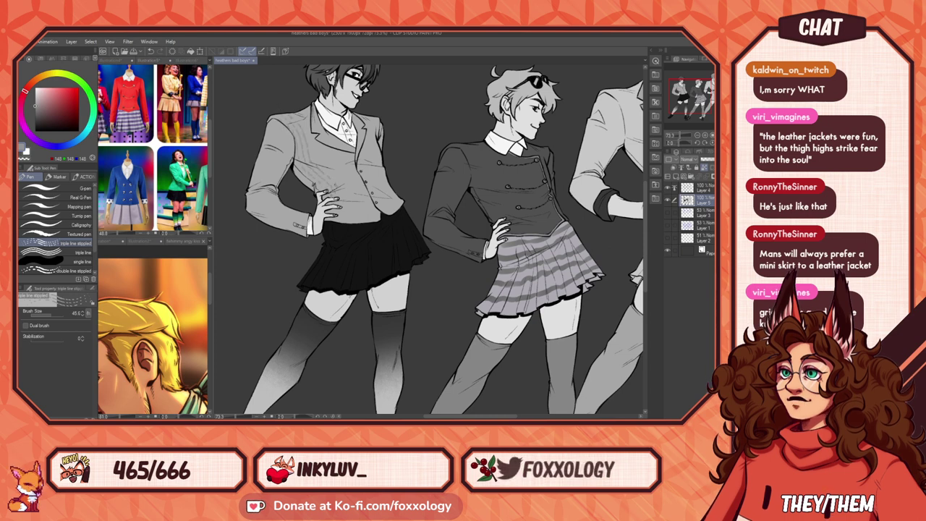
pyautogui.click(677, 177)
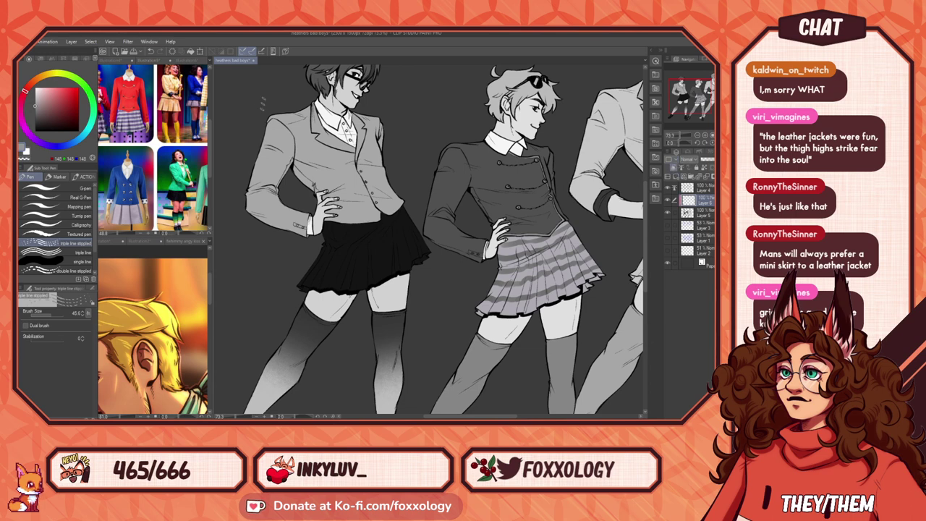
pyautogui.moveTo(293, 115); pyautogui.dragTo(303, 146)
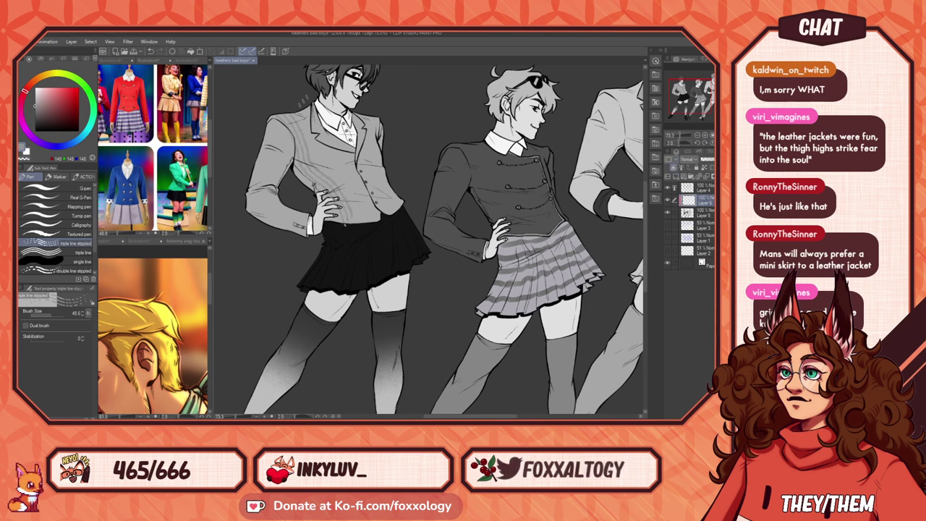
pyautogui.hotkey('ctrl', 'z')
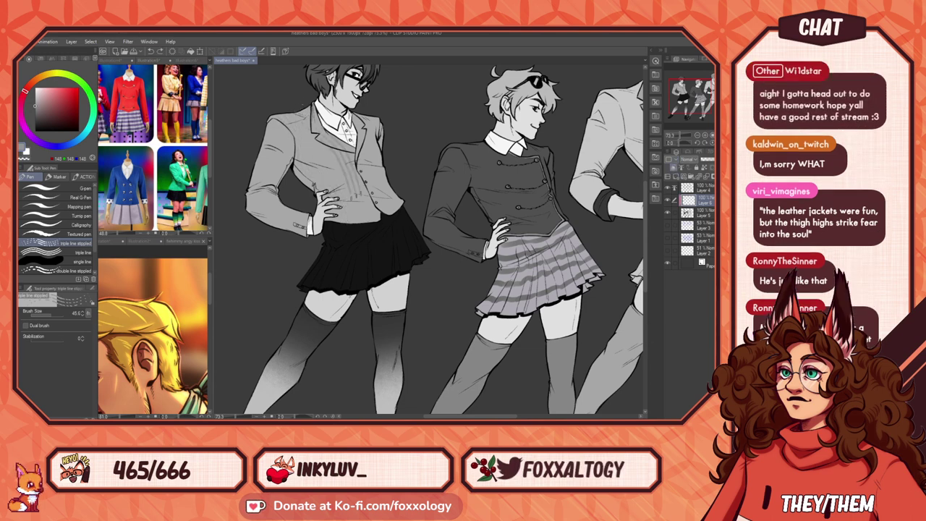
pyautogui.moveTo(370, 158); pyautogui.dragTo(386, 222)
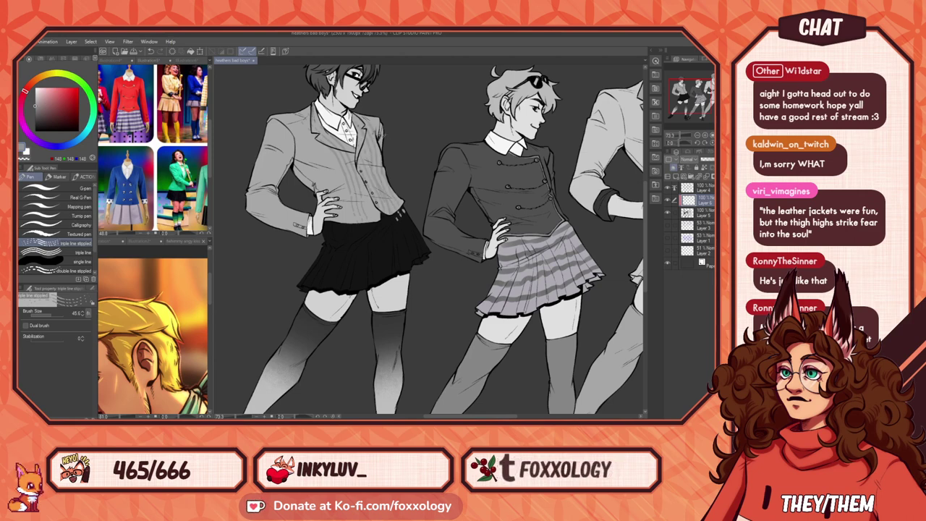
pyautogui.hotkey('ctrl', 'z')
pyautogui.hotkey('ctrl', 'z')
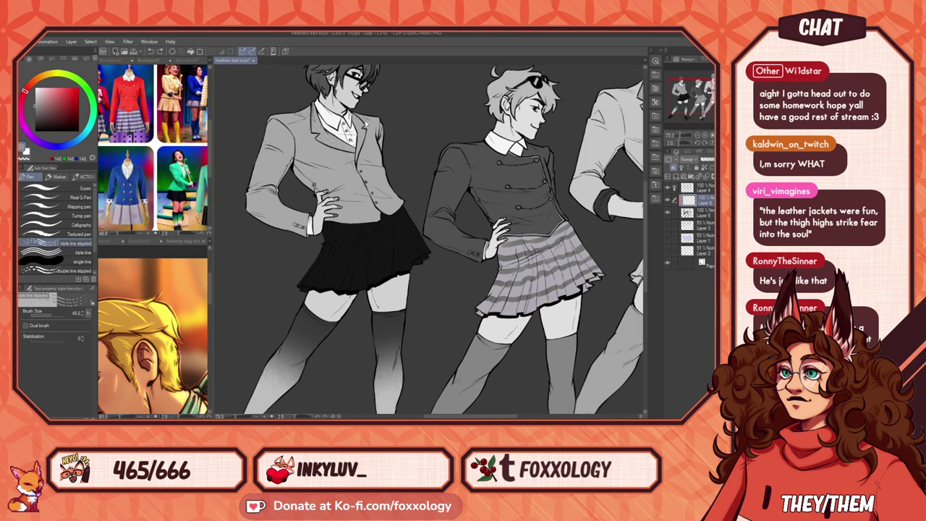
# Step: Draw grey stippled pinstripes down the first figure's jacket body and bent sleeve, following the folds of the cloth
pyautogui.moveTo(367, 121); pyautogui.dragTo(377, 171)
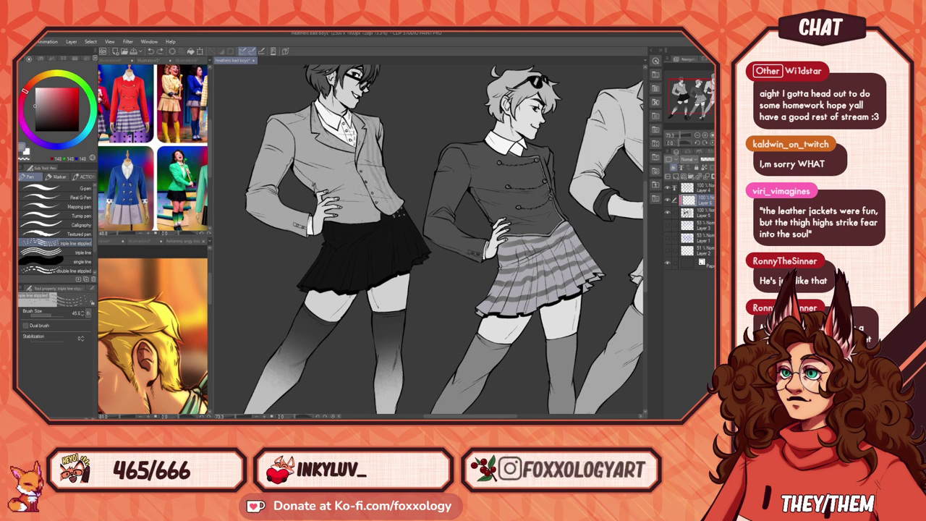
pyautogui.moveTo(387, 213); pyautogui.dragTo(383, 229)
pyautogui.moveTo(361, 185); pyautogui.dragTo(371, 236)
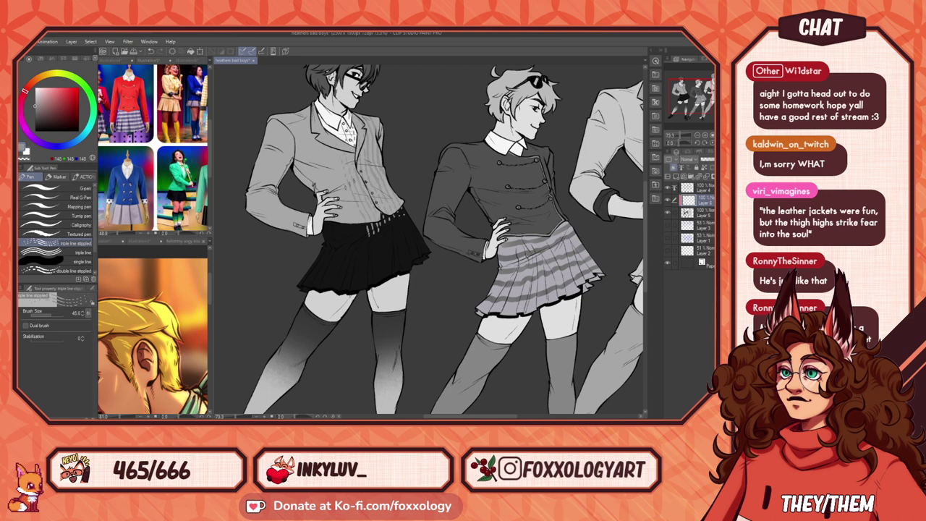
pyautogui.moveTo(329, 153); pyautogui.dragTo(352, 230)
pyautogui.hotkey('ctrl', 'z')
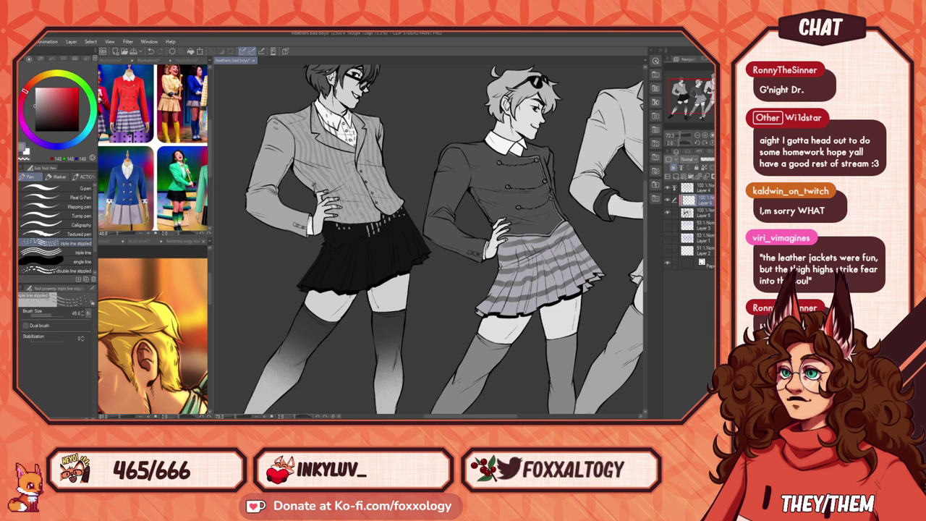
pyautogui.moveTo(269, 140)
pyautogui.mouseDown()
pyautogui.moveTo(254, 206)
pyautogui.moveTo(298, 223)
pyautogui.mouseUp()
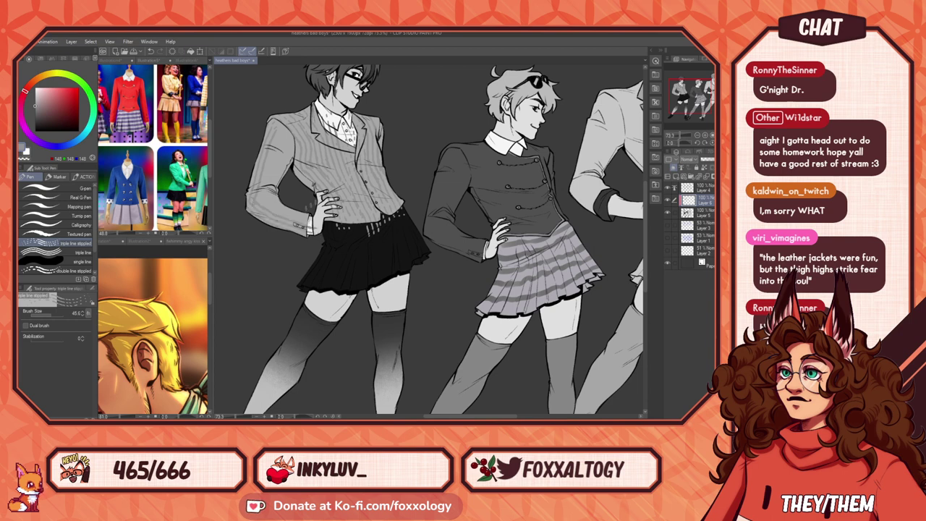
pyautogui.moveTo(287, 126)
pyautogui.mouseDown()
pyautogui.moveTo(269, 189)
pyautogui.moveTo(282, 201)
pyautogui.mouseUp()
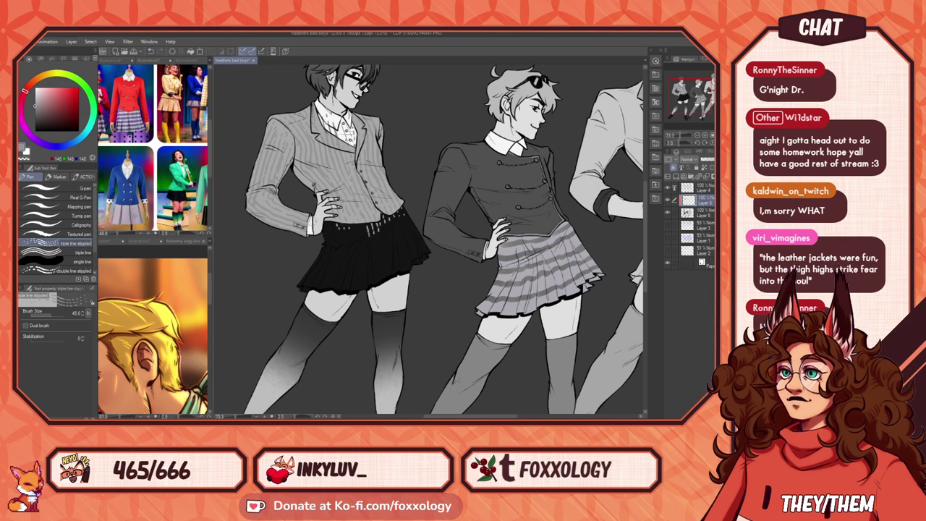
# Step: Clear the stray pinstripe marks from the first figure's shirt and skirt and return to The Natural (iPad) line brush
pyautogui.moveTo(319, 236); pyautogui.dragTo(299, 277)
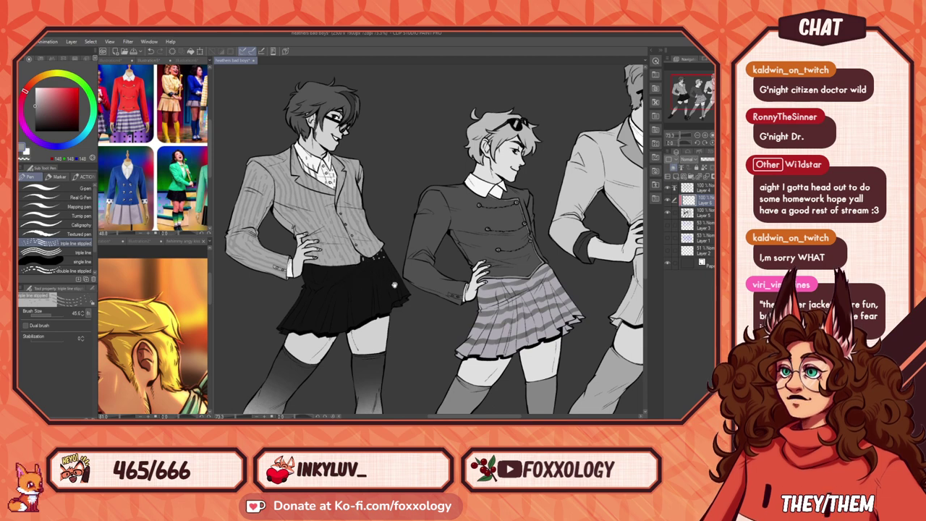
pyautogui.moveTo(393, 283); pyautogui.dragTo(455, 278)
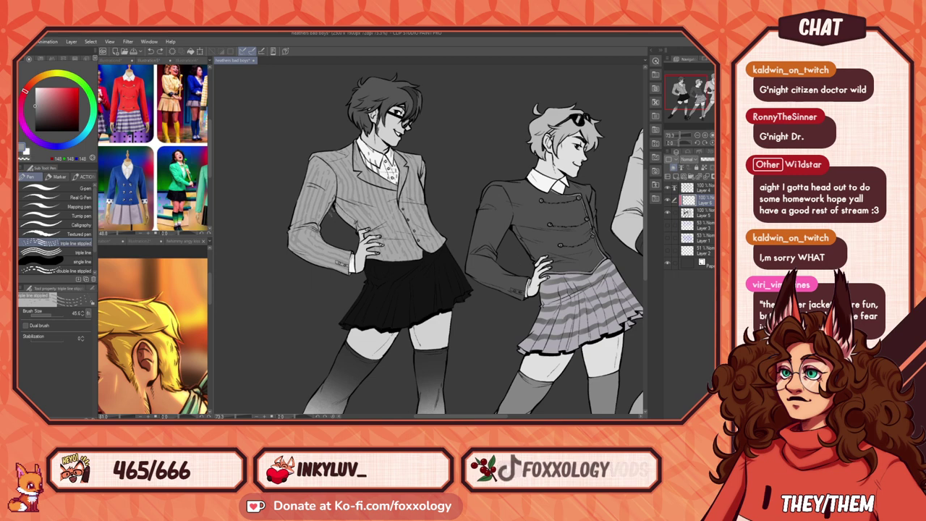
pyautogui.moveTo(454, 331); pyautogui.dragTo(421, 361)
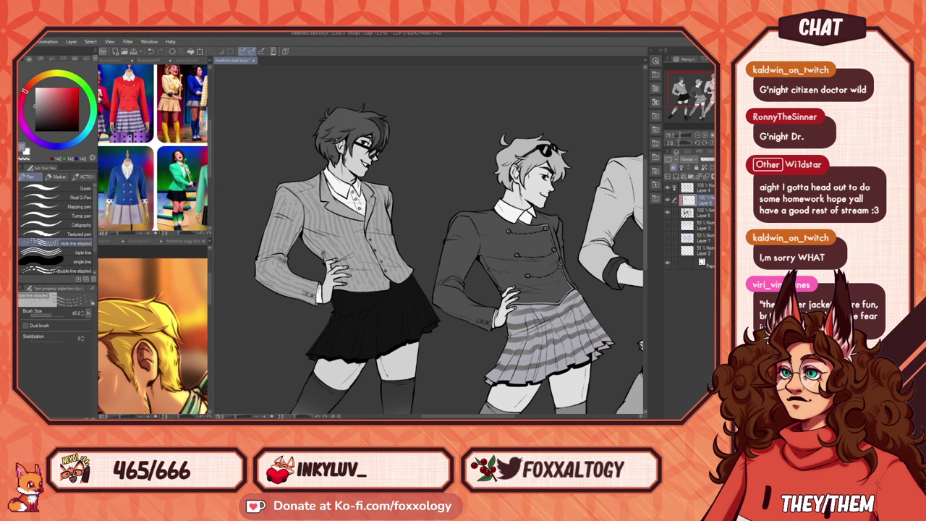
pyautogui.moveTo(420, 255); pyautogui.dragTo(467, 274)
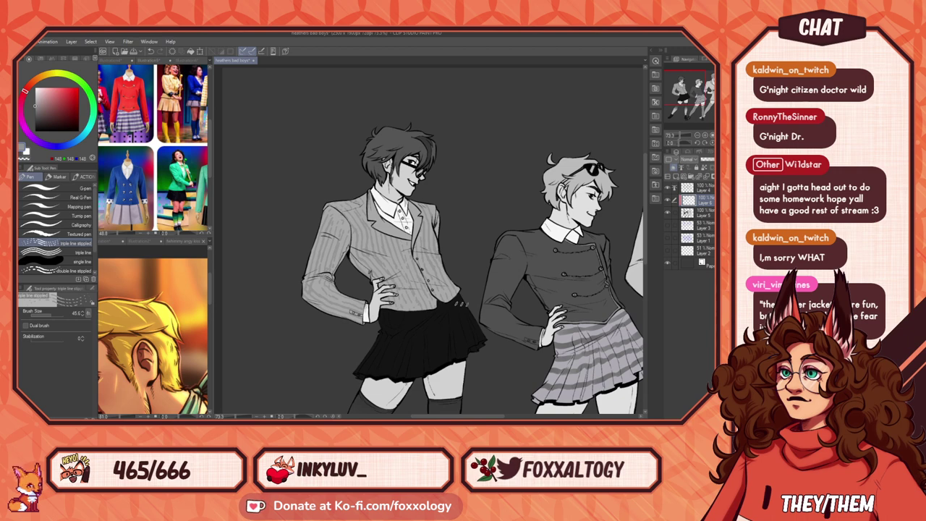
pyautogui.press('b')
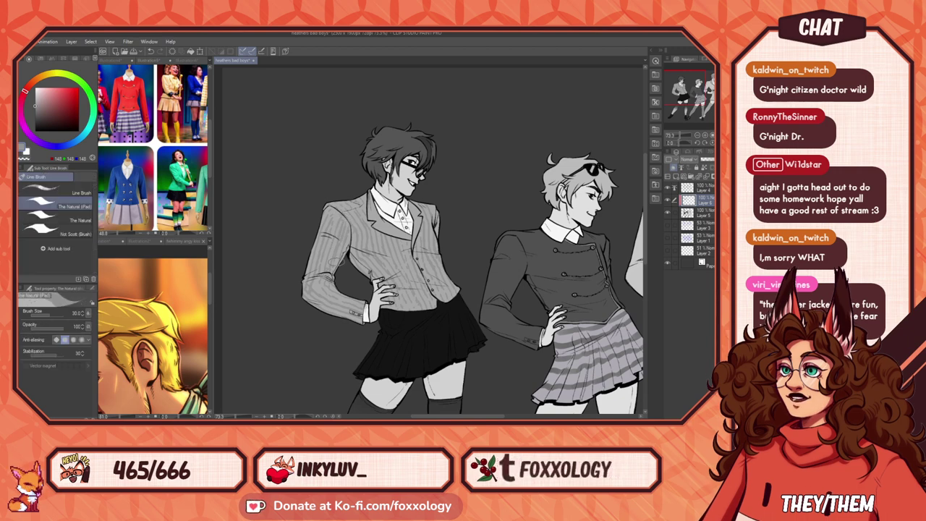
# Step: Sample the third figure's jacket grey, adjust it to a slightly darker grey, and choose the Line Brush
pyautogui.moveTo(477, 298); pyautogui.dragTo(448, 255)
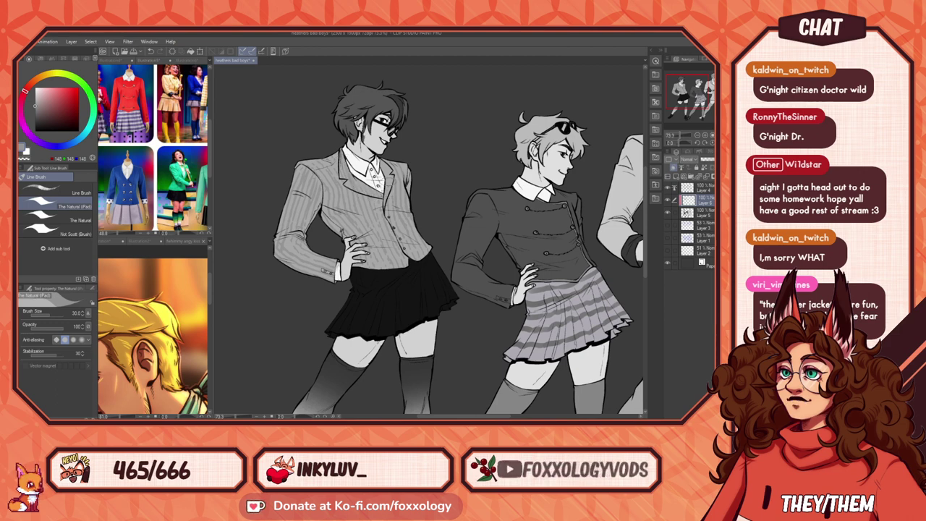
pyautogui.moveTo(492, 311); pyautogui.dragTo(551, 303)
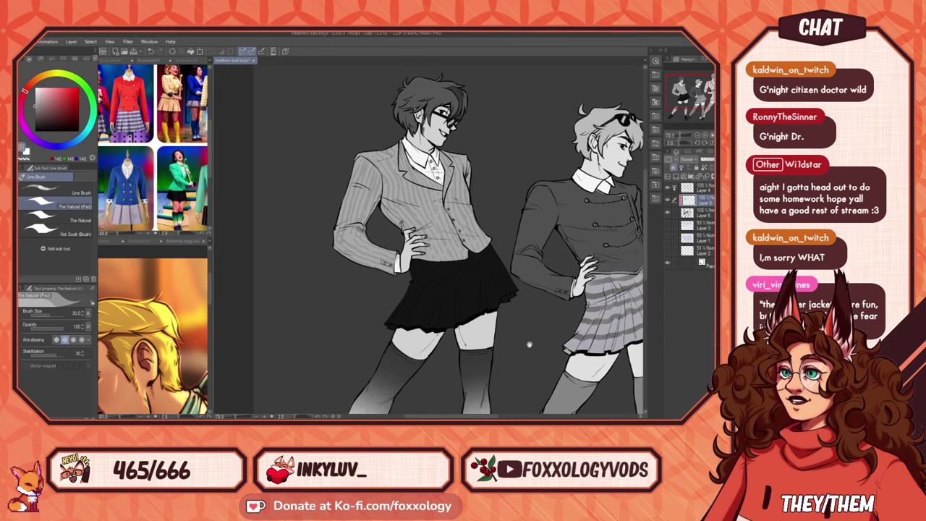
pyautogui.moveTo(615, 334); pyautogui.dragTo(274, 386)
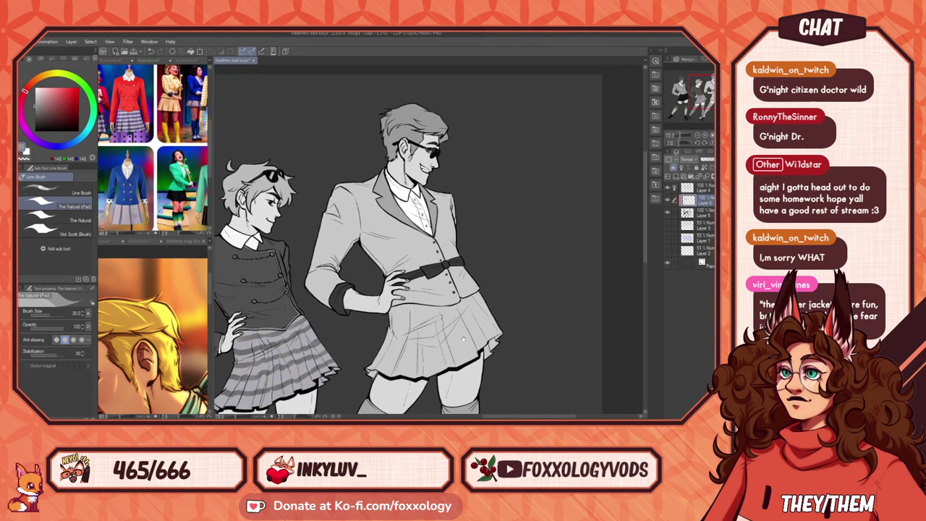
pyautogui.moveTo(382, 303); pyautogui.dragTo(415, 291)
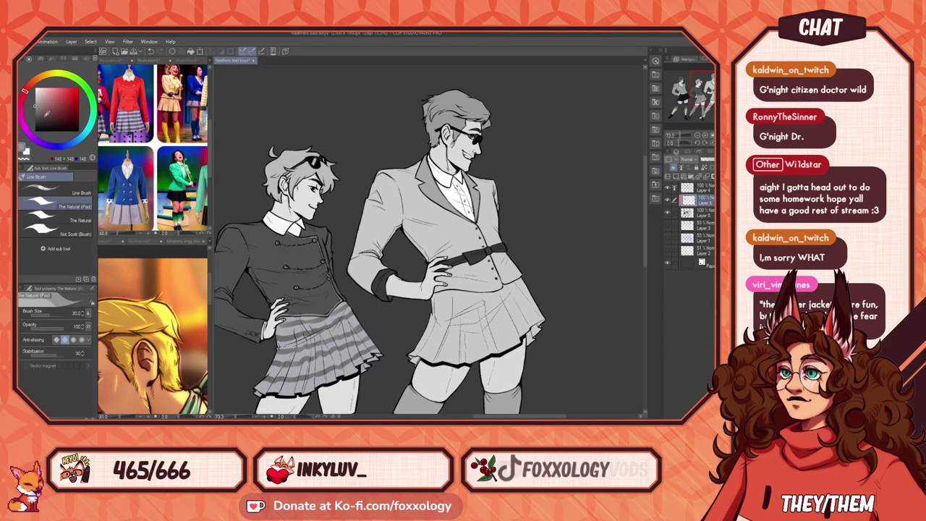
pyautogui.keyDown('alt'); pyautogui.click(416, 201); pyautogui.keyUp('alt')
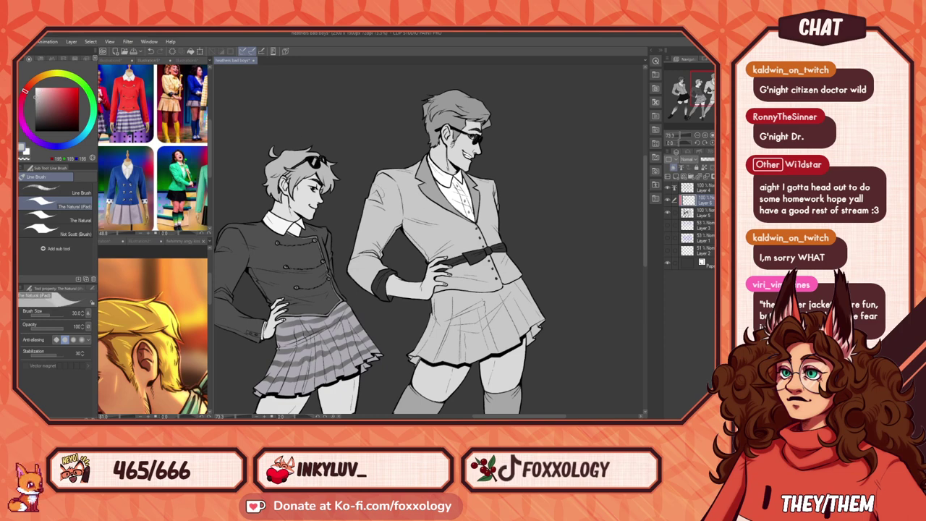
pyautogui.click(37, 101)
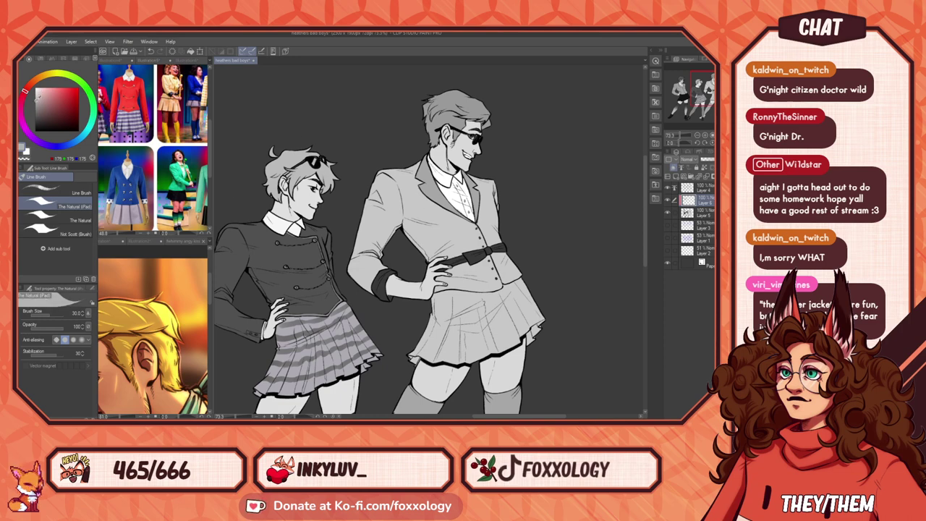
pyautogui.click(59, 189)
# Step: Paint broad grey lengthwise stripes down the body of the third figure's jacket, following the folds and the waist
pyautogui.moveTo(399, 172); pyautogui.dragTo(438, 252)
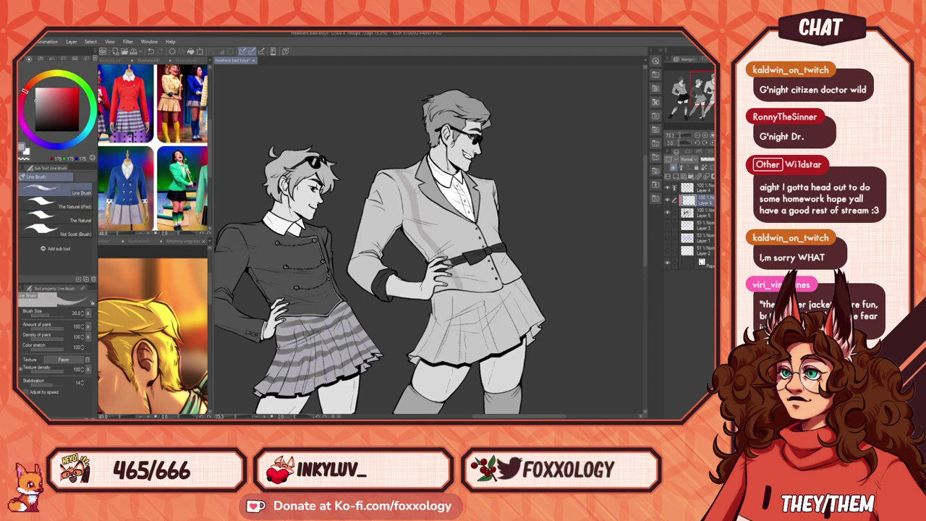
pyautogui.moveTo(409, 165); pyautogui.dragTo(434, 226)
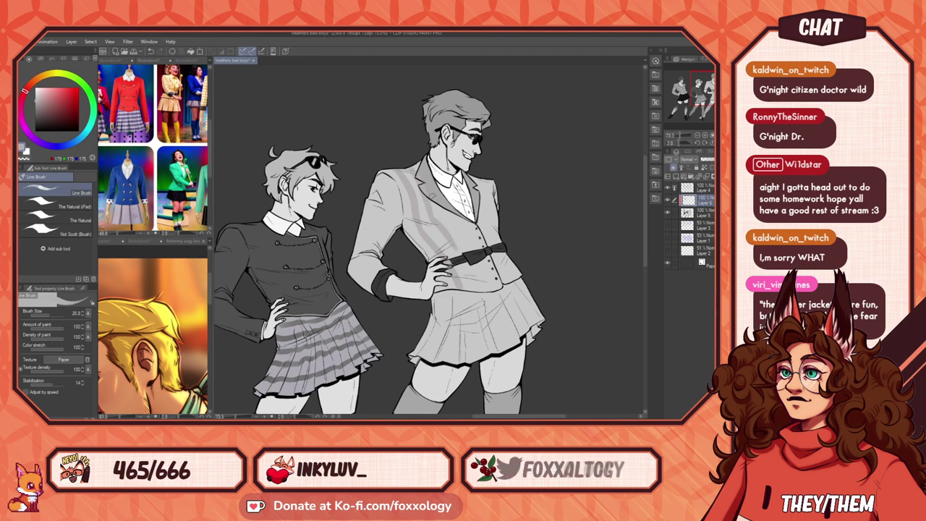
pyautogui.hotkey('ctrl', 'z')
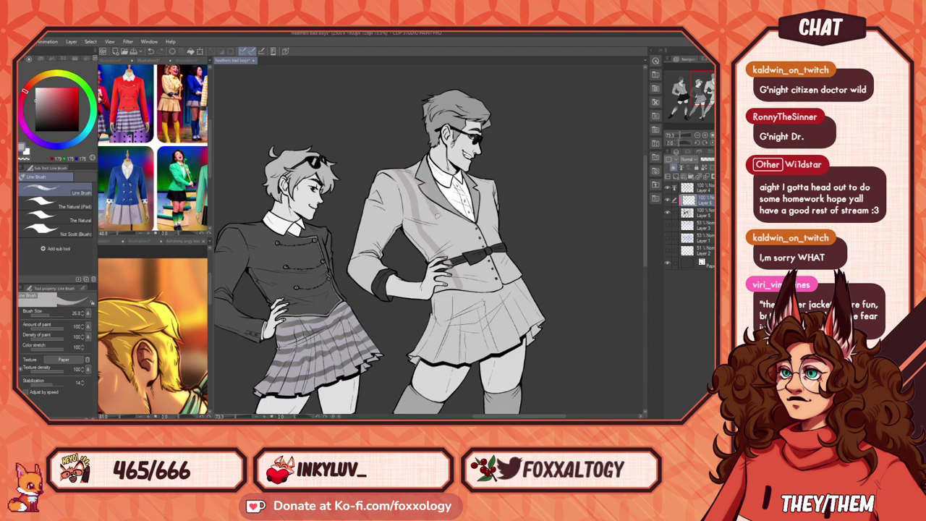
pyautogui.moveTo(452, 243); pyautogui.dragTo(464, 289)
pyautogui.moveTo(451, 212); pyautogui.dragTo(459, 237)
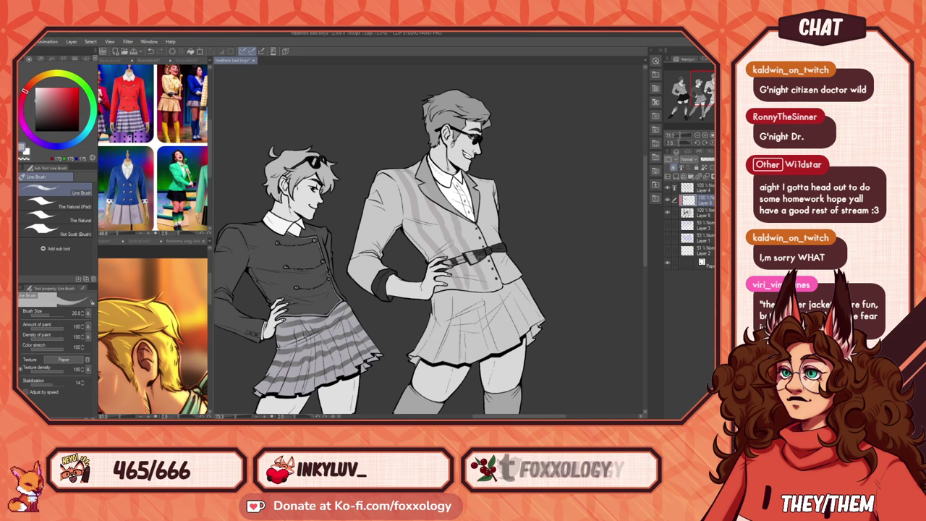
pyautogui.moveTo(480, 194); pyautogui.dragTo(499, 287)
pyautogui.moveTo(485, 183); pyautogui.dragTo(523, 285)
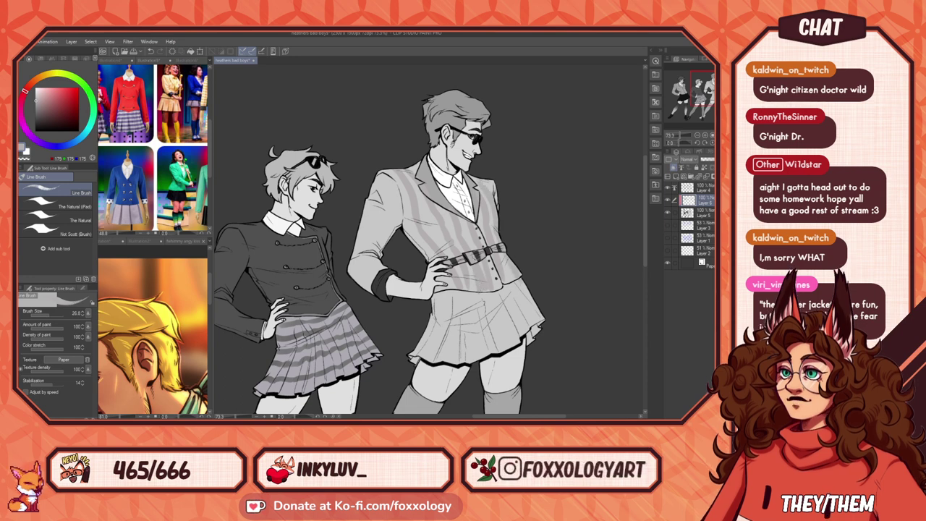
pyautogui.moveTo(476, 254); pyautogui.dragTo(486, 294)
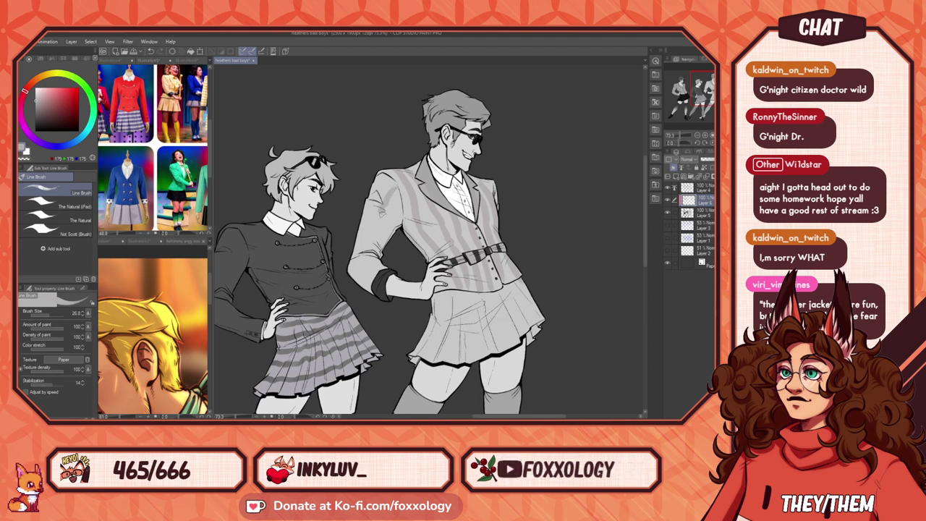
# Step: Stripe the third figure's bent sleeve along its length and add crosswise bands over the jacket for a plaid pattern
pyautogui.moveTo(363, 251)
pyautogui.mouseDown()
pyautogui.moveTo(365, 262)
pyautogui.moveTo(387, 268)
pyautogui.mouseUp()
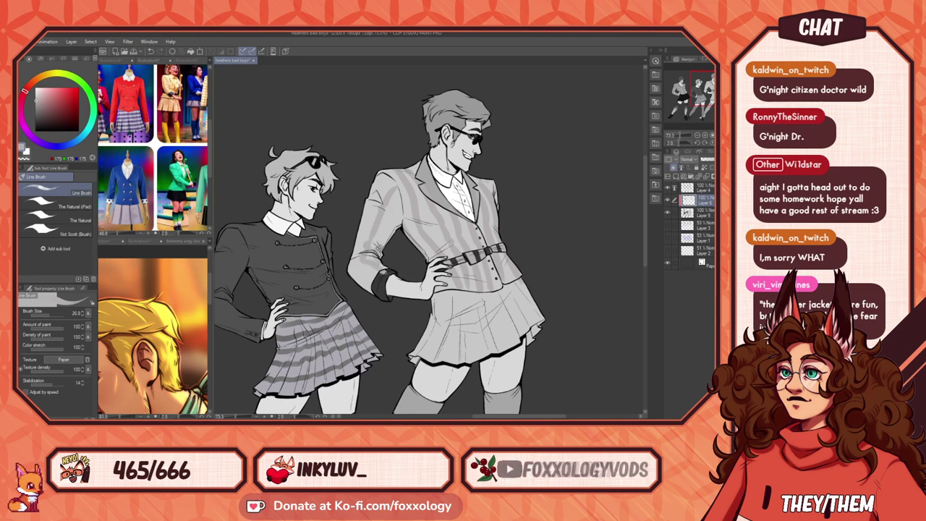
pyautogui.moveTo(403, 216); pyautogui.dragTo(382, 252)
pyautogui.moveTo(389, 173); pyautogui.dragTo(377, 194)
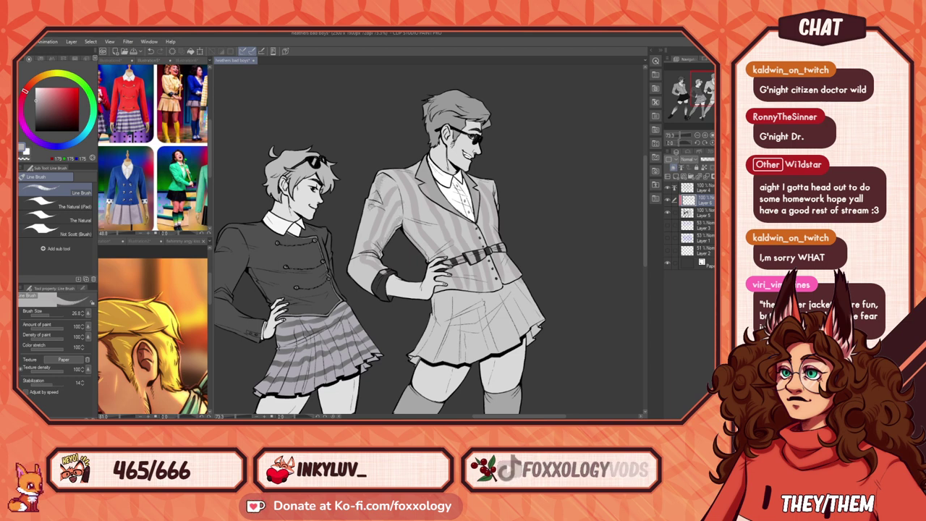
pyautogui.moveTo(355, 262); pyautogui.dragTo(377, 280)
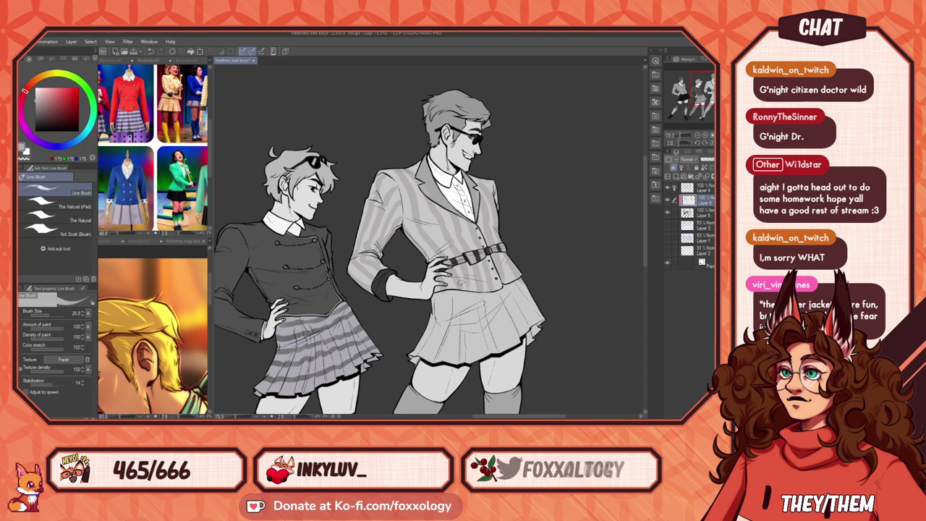
pyautogui.moveTo(491, 294); pyautogui.dragTo(492, 316)
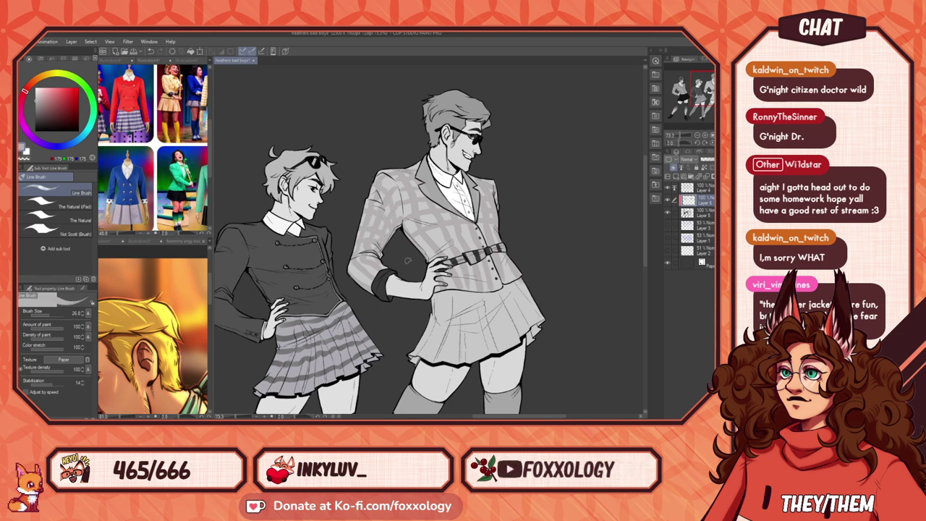
# Step: Draw a horizontal light grey band across the second figure's dark jacket at chest height
pyautogui.moveTo(216, 272); pyautogui.dragTo(333, 270)
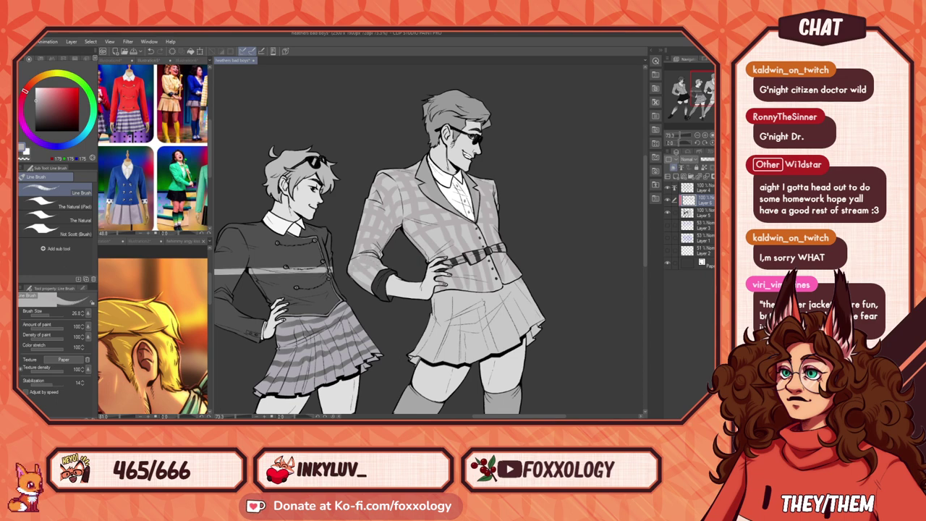
# Step: Undo the light stripe across the middle figure's jacket and paint the plaid-jacketed figure's belt solid dark
pyautogui.hotkey('ctrl', 'z')
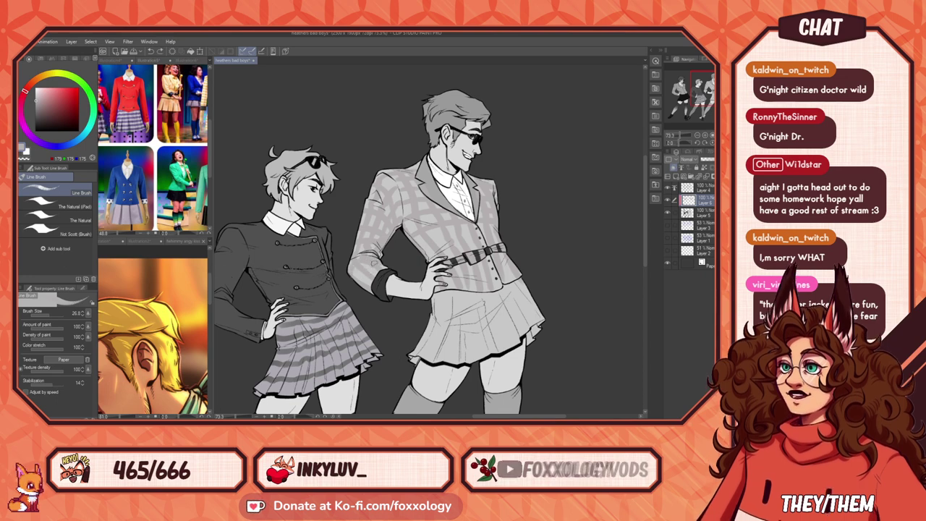
pyautogui.moveTo(586, 279); pyautogui.dragTo(521, 279)
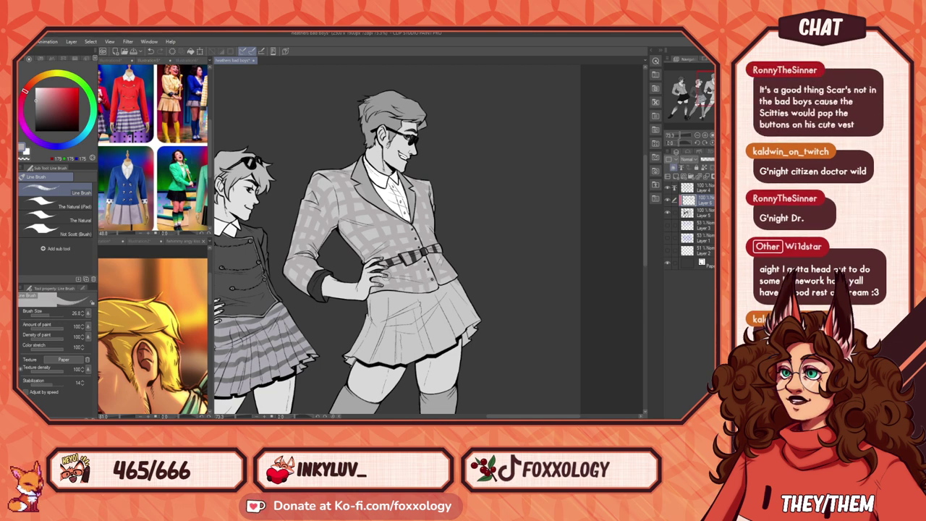
pyautogui.moveTo(421, 303); pyautogui.dragTo(469, 299)
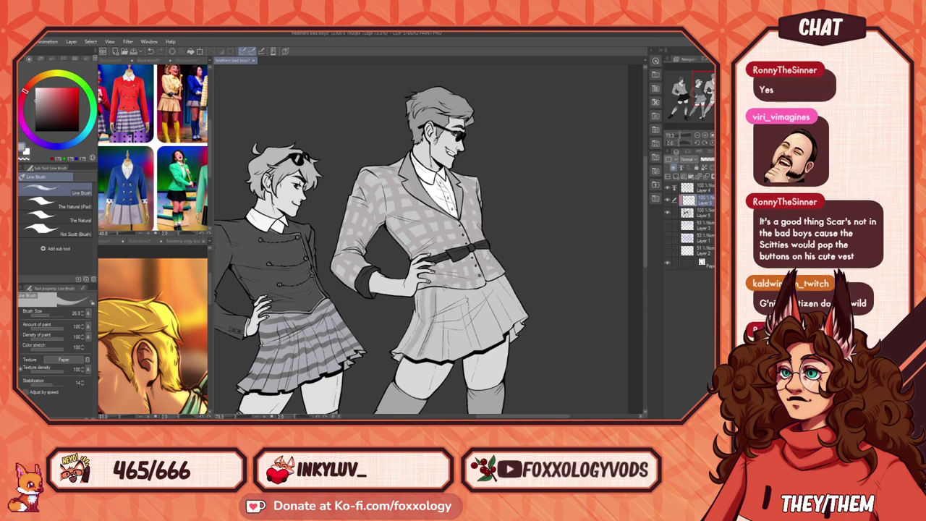
# Step: Paint vertical grey stripes along the pleats of the plaid-jacketed figure's skirt, redoing the uneven strokes
pyautogui.moveTo(446, 287); pyautogui.dragTo(438, 360)
pyautogui.moveTo(471, 298); pyautogui.dragTo(410, 270)
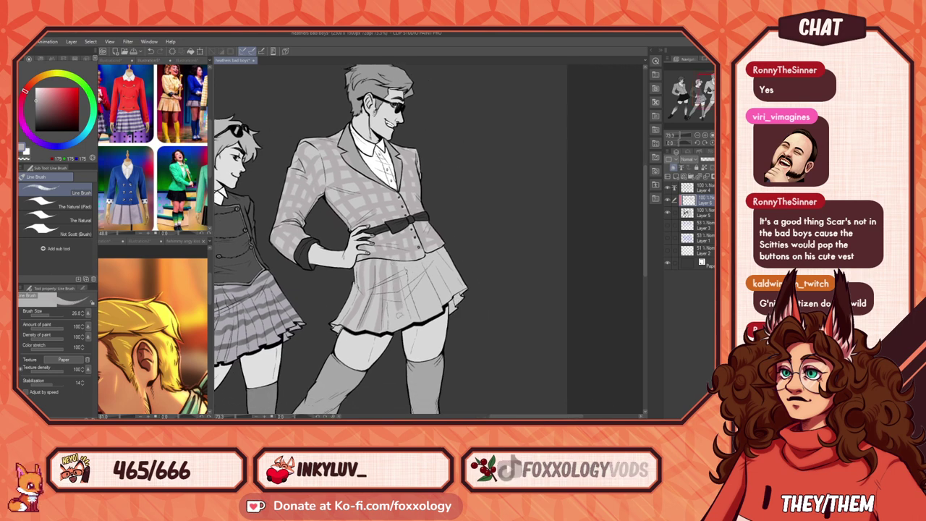
pyautogui.hotkey('ctrl', 'z')
pyautogui.moveTo(392, 261); pyautogui.dragTo(403, 324)
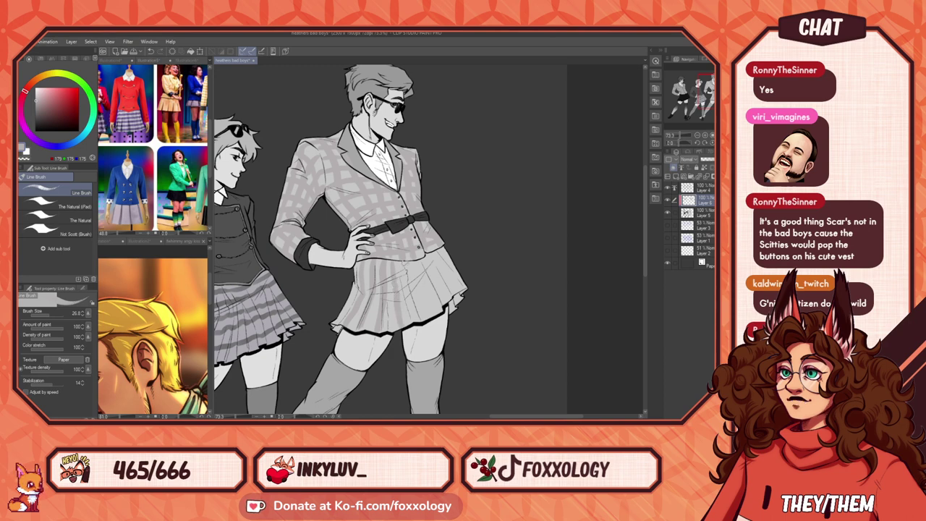
pyautogui.moveTo(415, 292); pyautogui.dragTo(426, 319)
pyautogui.hotkey('ctrl', 'z')
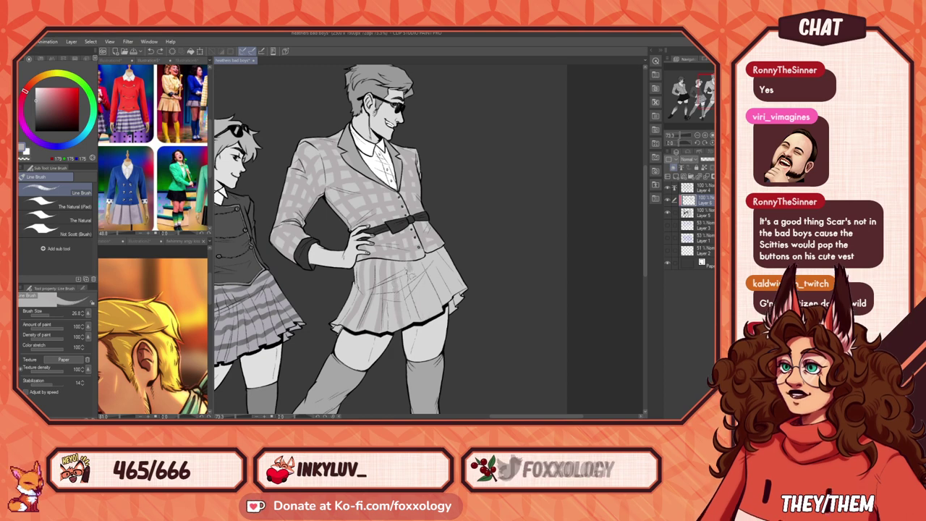
pyautogui.moveTo(409, 278); pyautogui.dragTo(431, 320)
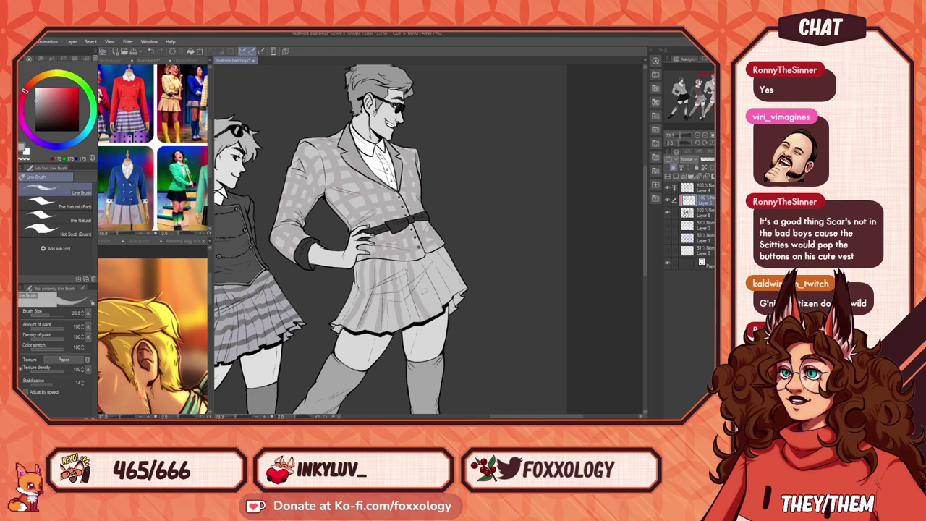
pyautogui.moveTo(427, 270); pyautogui.dragTo(447, 308)
pyautogui.hotkey('ctrl', 'z')
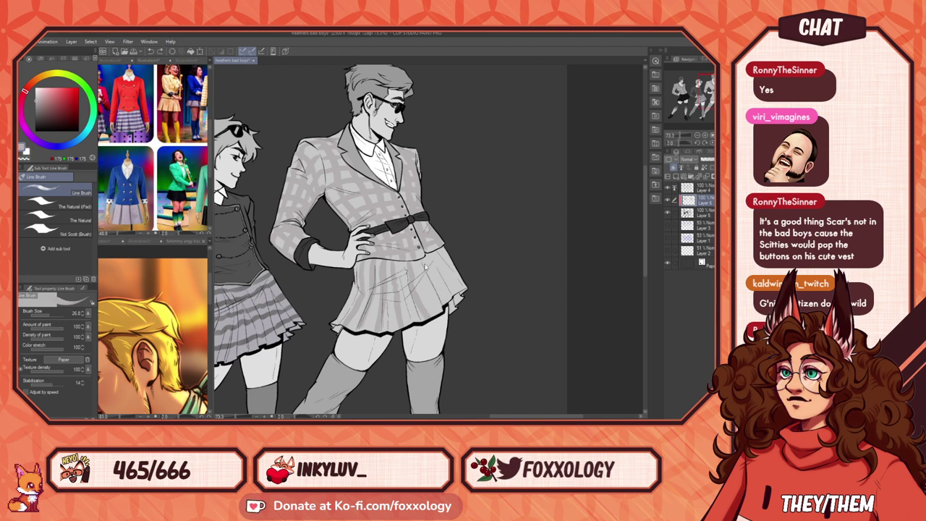
pyautogui.moveTo(419, 261); pyautogui.dragTo(440, 316)
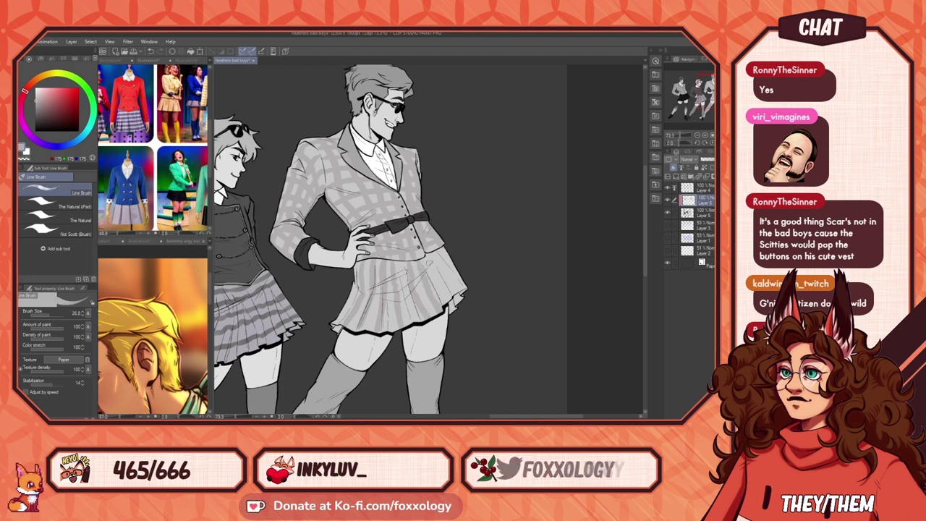
pyautogui.moveTo(445, 265)
pyautogui.mouseDown()
pyautogui.moveTo(467, 291)
pyautogui.moveTo(431, 275)
pyautogui.mouseUp()
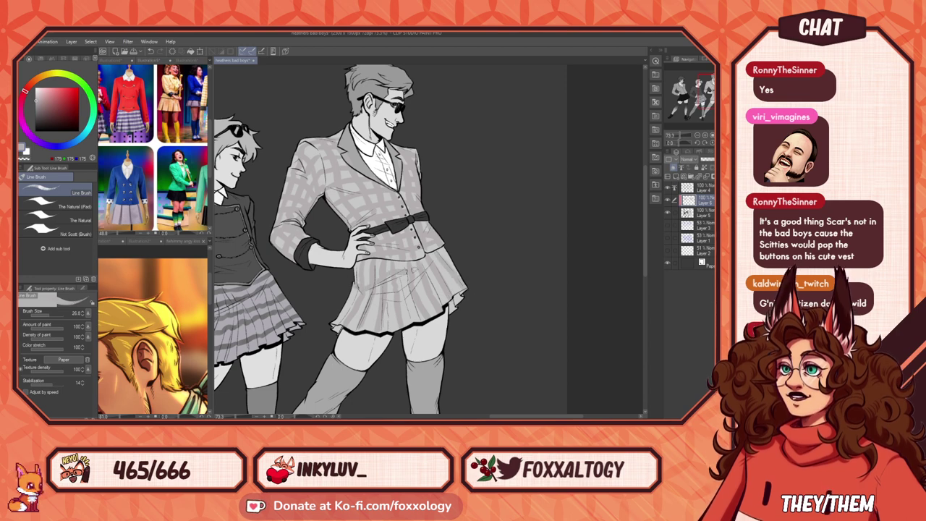
# Step: Paint horizontal grey stripes across the tall figure's skirt down to the hem to complete its plaid pattern
pyautogui.moveTo(450, 257)
pyautogui.mouseDown()
pyautogui.moveTo(417, 283)
pyautogui.moveTo(364, 301)
pyautogui.moveTo(378, 311)
pyautogui.moveTo(412, 309)
pyautogui.mouseUp()
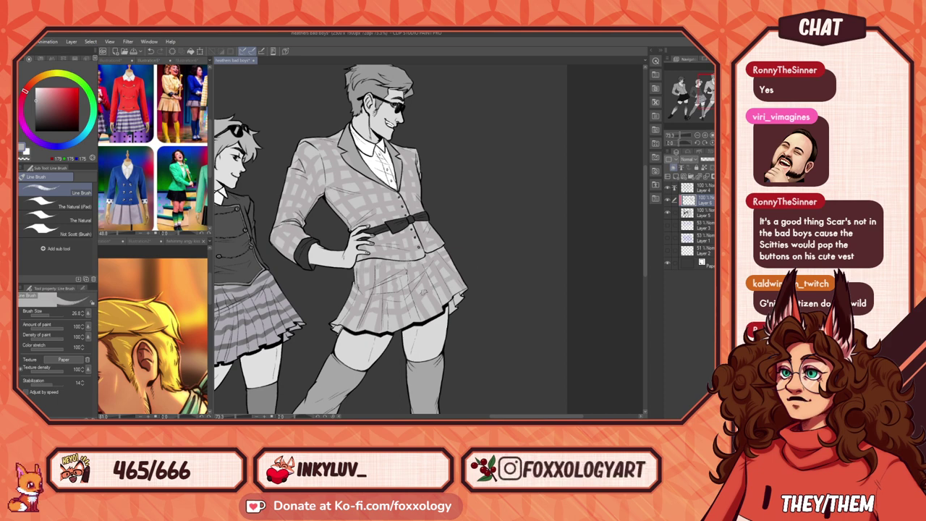
pyautogui.moveTo(341, 319); pyautogui.dragTo(348, 316)
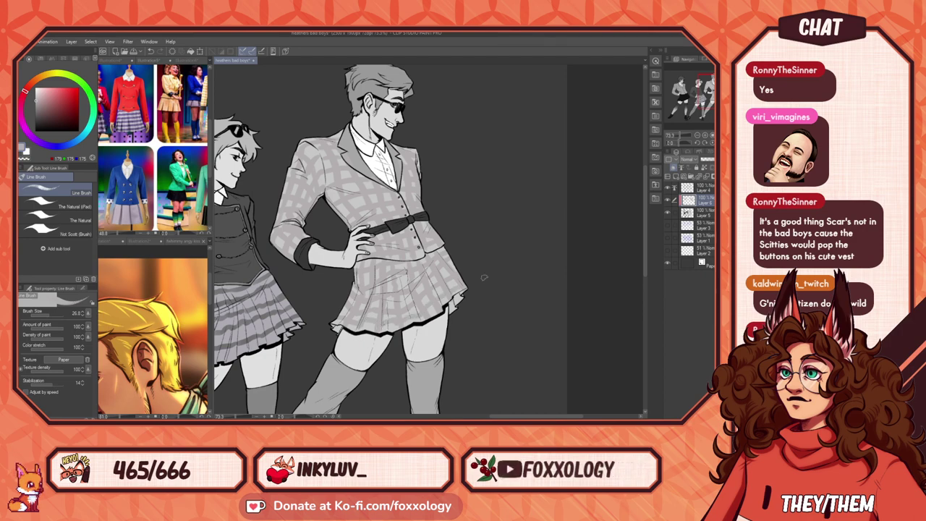
pyautogui.moveTo(463, 317); pyautogui.dragTo(537, 333)
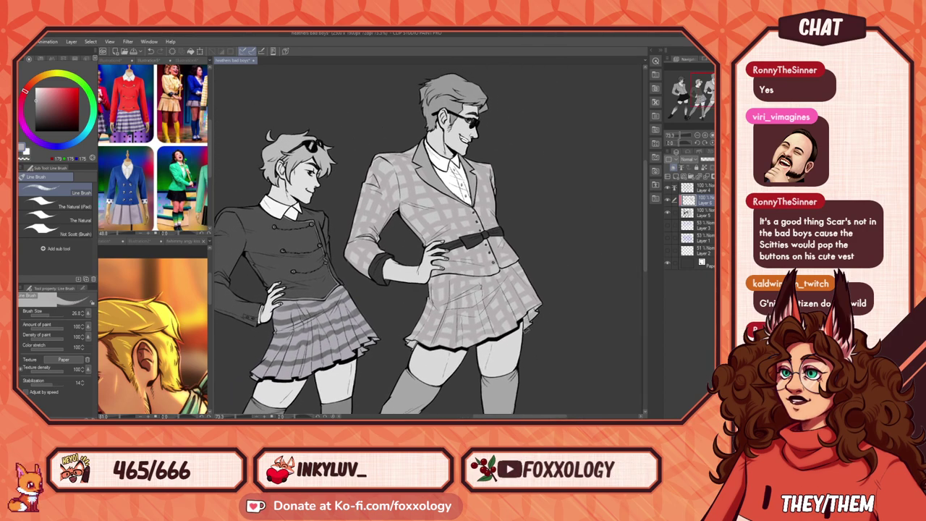
# Step: Examine the full composition of all three figures to compare their outfit patterns and grey values
pyautogui.hotkey('ctrl', '0')
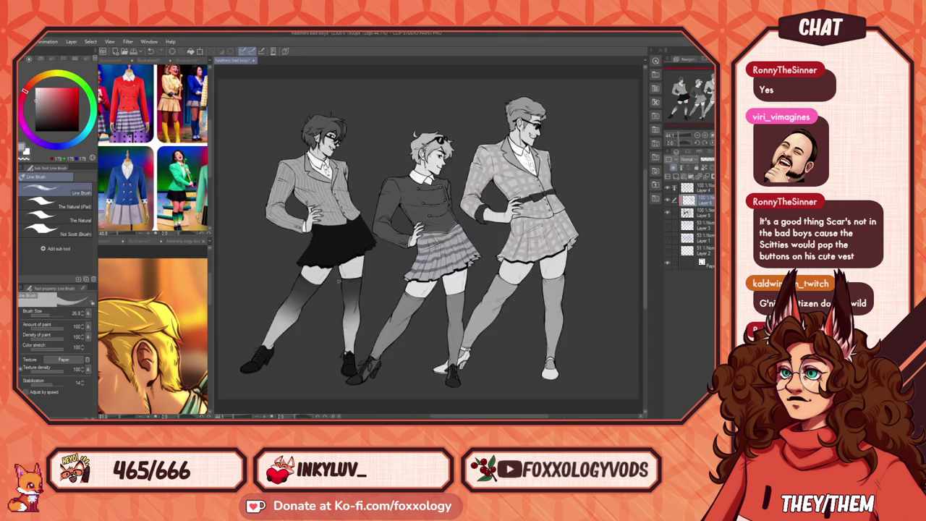
pyautogui.scroll(-4, 363, 268)
pyautogui.scroll(5, 381, 241)
pyautogui.scroll(-2, 405, 272)
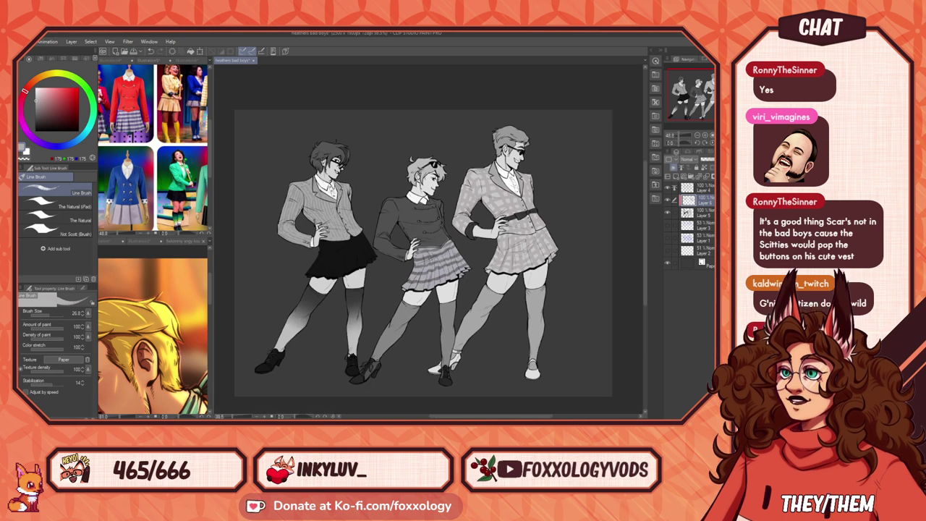
pyautogui.moveTo(390, 270); pyautogui.dragTo(403, 273)
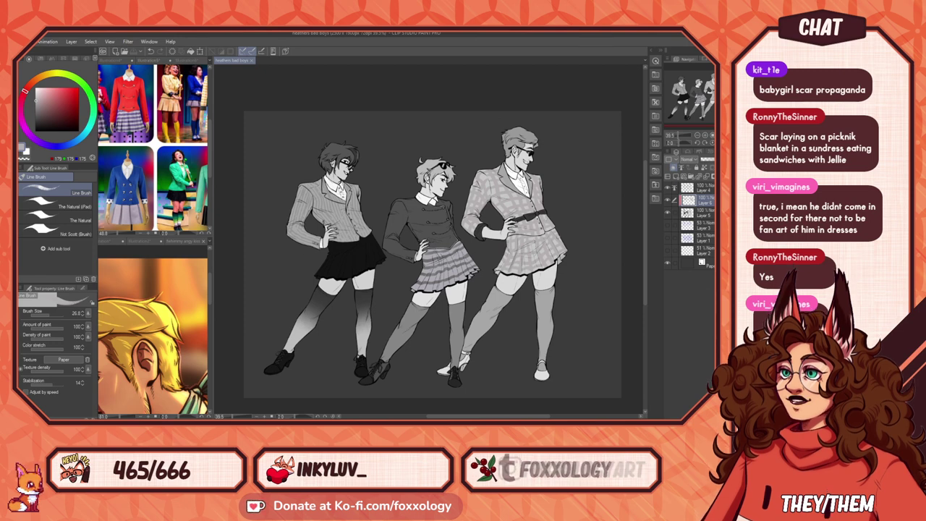
pyautogui.scroll(2, 461, 209)
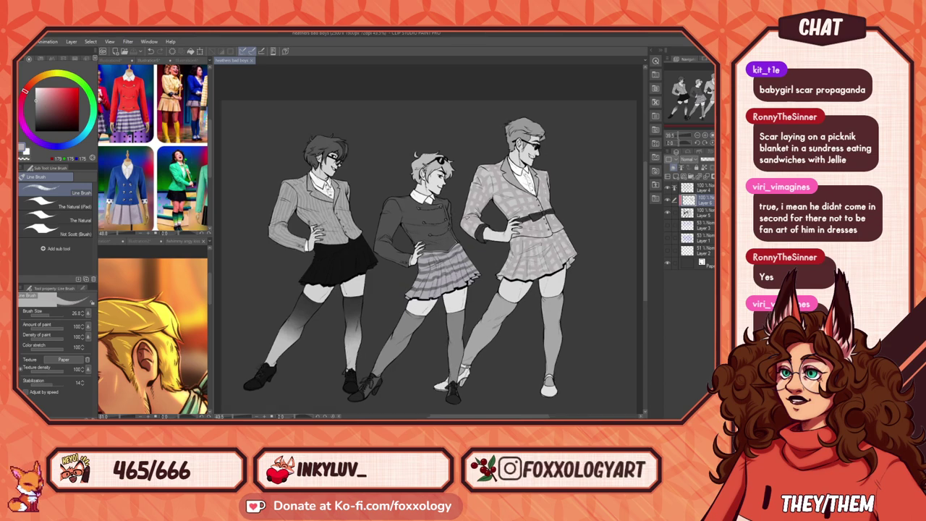
pyautogui.scroll(-2, 296, 202)
pyautogui.scroll(2, 240, 226)
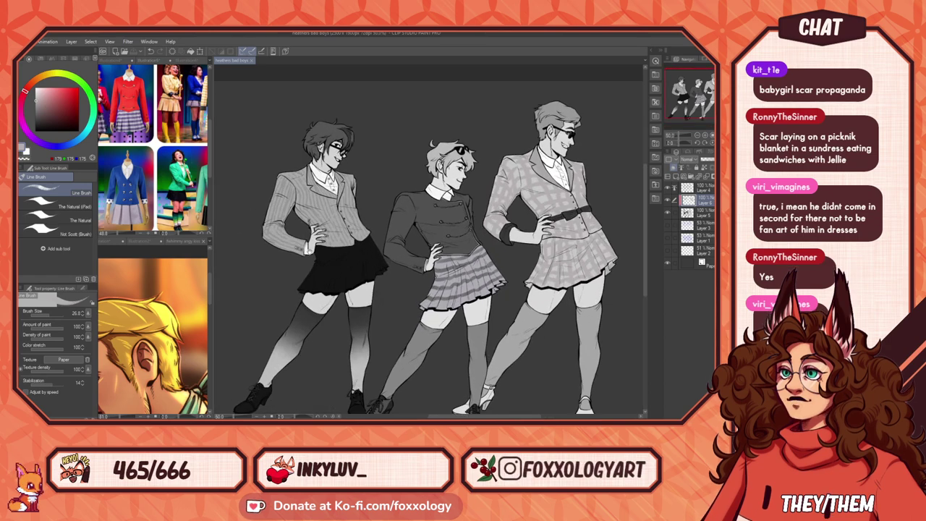
pyautogui.moveTo(363, 252)
pyautogui.mouseDown()
pyautogui.moveTo(392, 222)
pyautogui.moveTo(382, 231)
pyautogui.mouseUp()
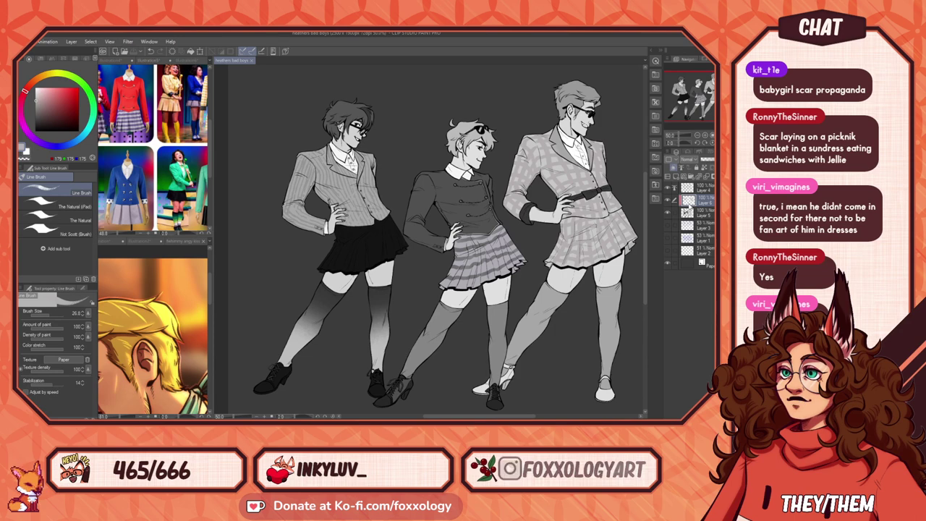
# Step: Merge the pattern layer into the figures layer below and make two copies of the merged layer
pyautogui.hotkey('ctrl', 'e')
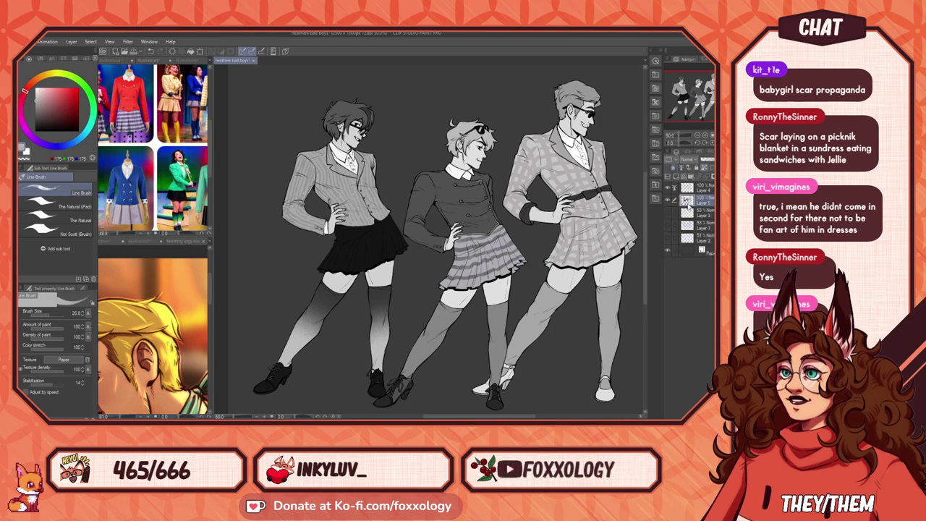
pyautogui.scroll(-1, 520, 233)
pyautogui.scroll(1, 515, 235)
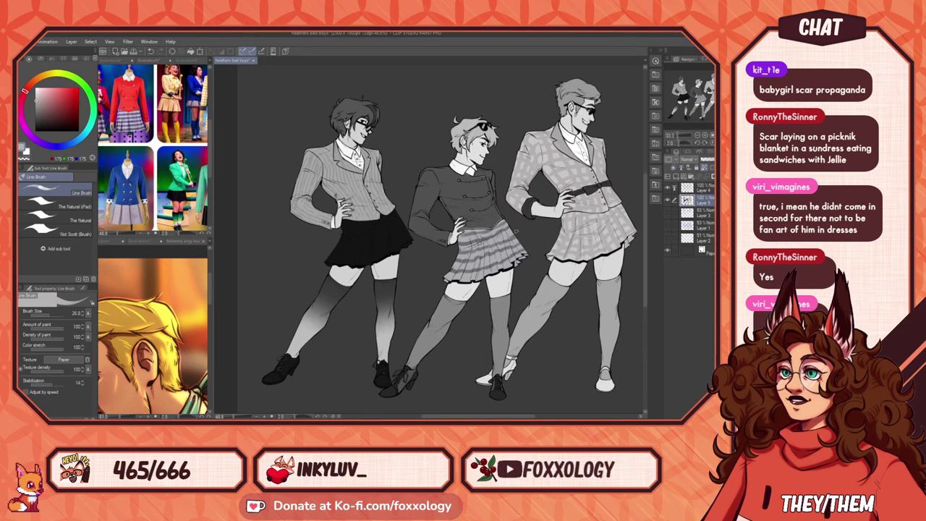
pyautogui.press('-')
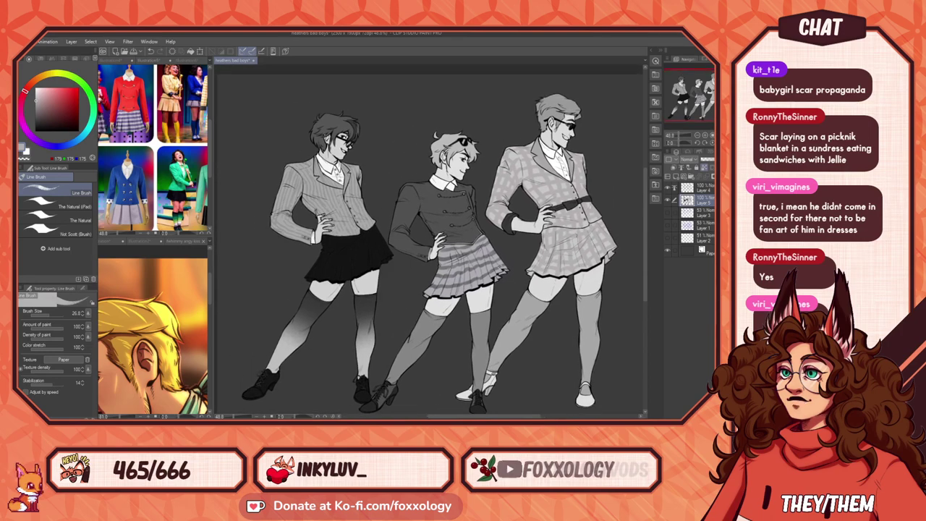
pyautogui.scroll(1, 516, 251)
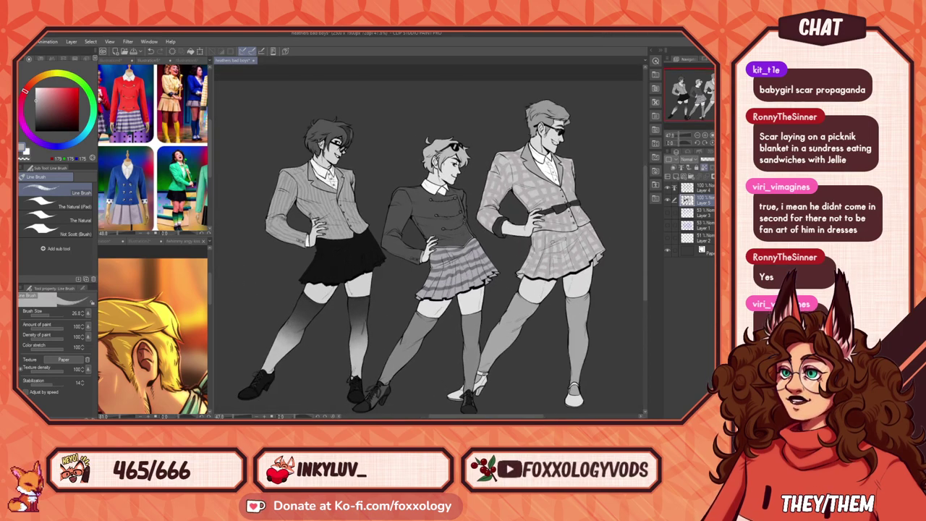
pyautogui.scroll(-2, 540, 254)
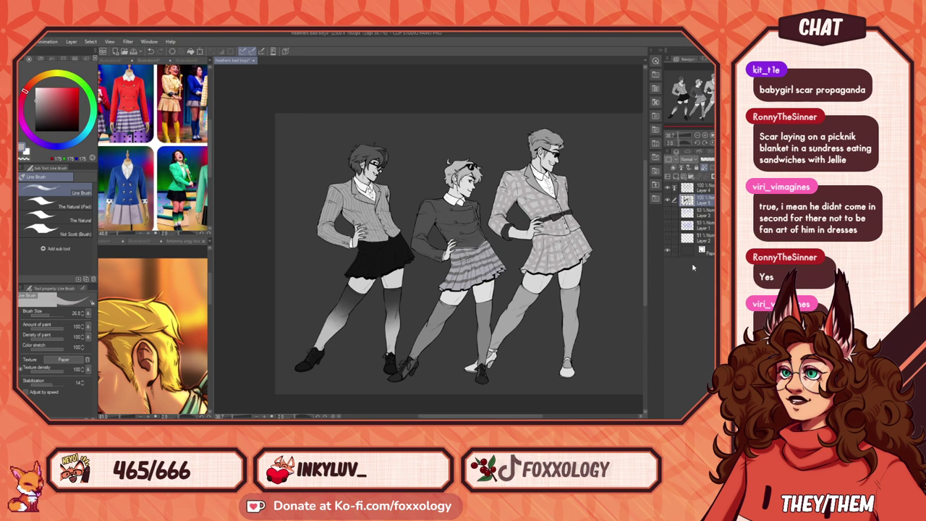
pyautogui.hotkey('ctrl', 'c')
pyautogui.hotkey('ctrl', 'v')
pyautogui.hotkey('ctrl', 'v')
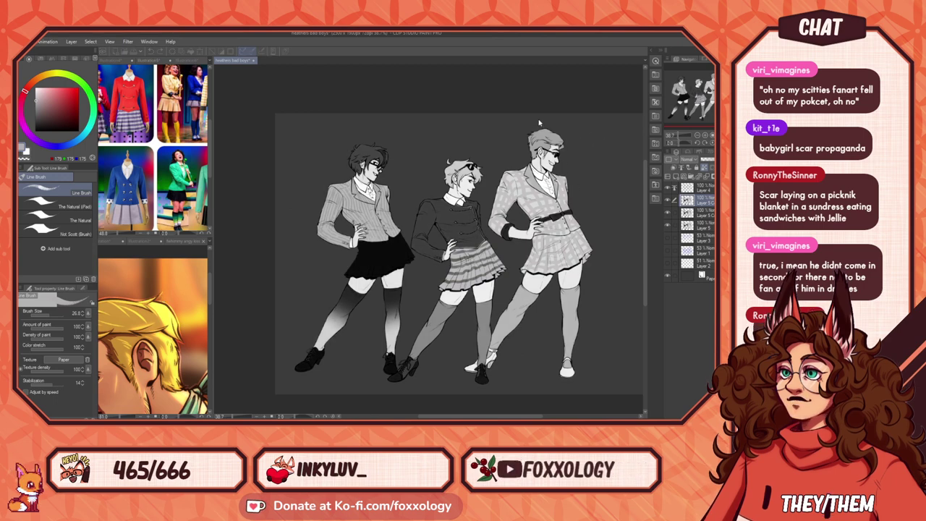
# Step: Try yellow-green, pink-and-blue and pastel purple colour schemes on the topmost copy of the figures
pyautogui.doubleClick(529, 193)
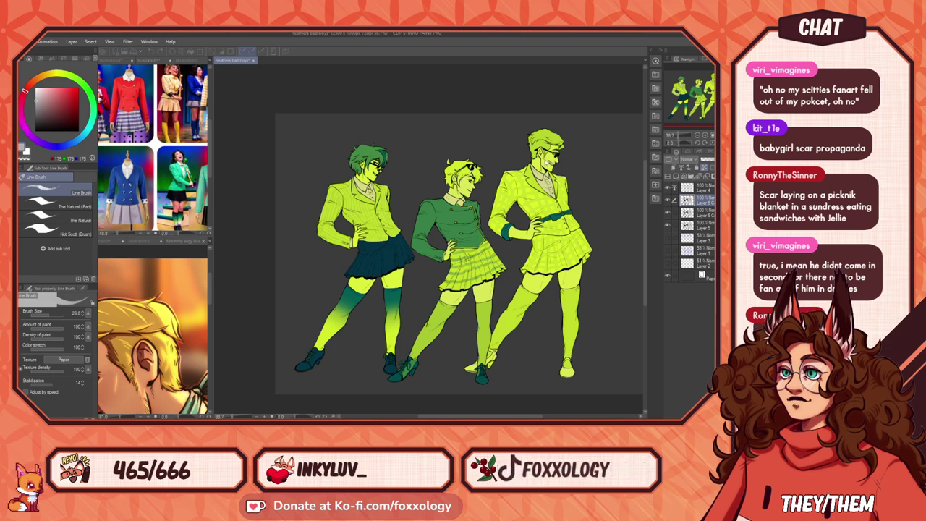
pyautogui.hotkey('ctrl', 'z')
pyautogui.hotkey('ctrl', 'z')
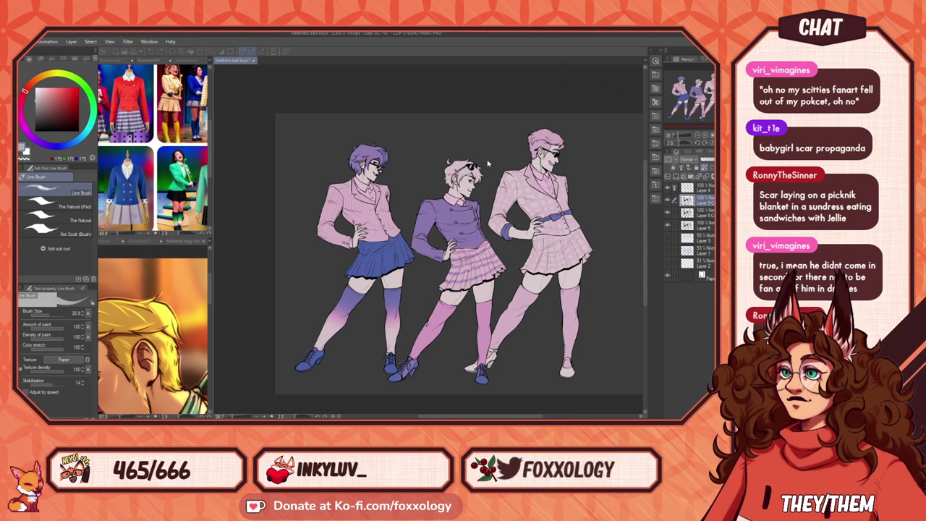
pyautogui.hotkey('ctrl', 'z')
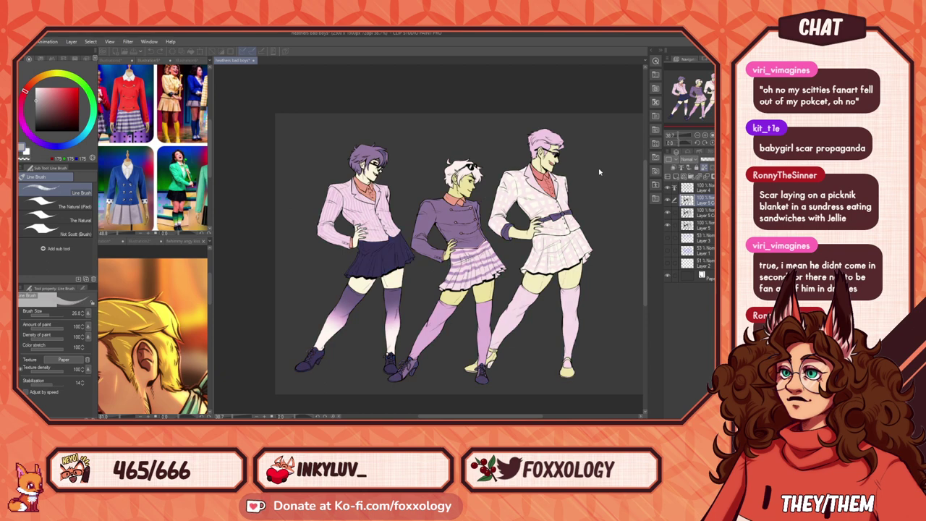
pyautogui.hotkey('ctrl', '0')
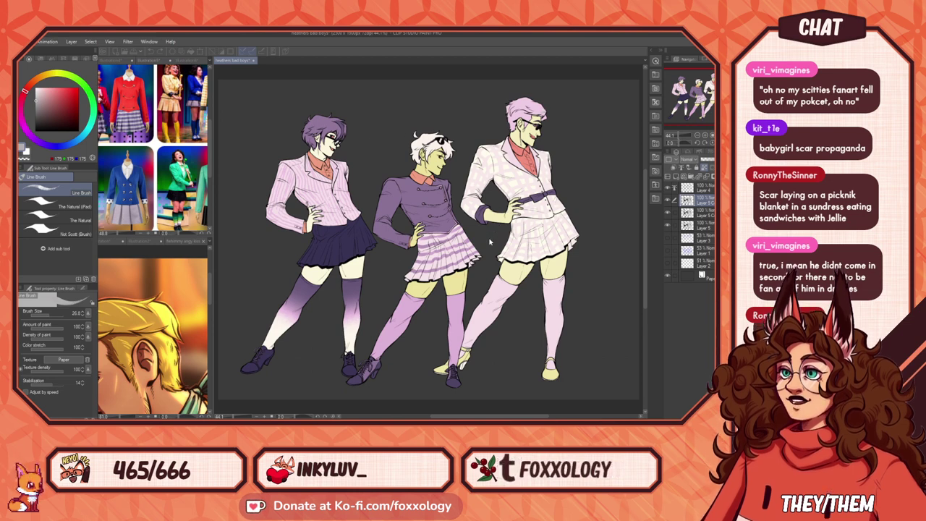
# Step: Try magenta-and-orange, teal, blue-and-yellow and olive-green colour schemes on the topmost copy of the figures
pyautogui.hotkey('ctrl', 'z')
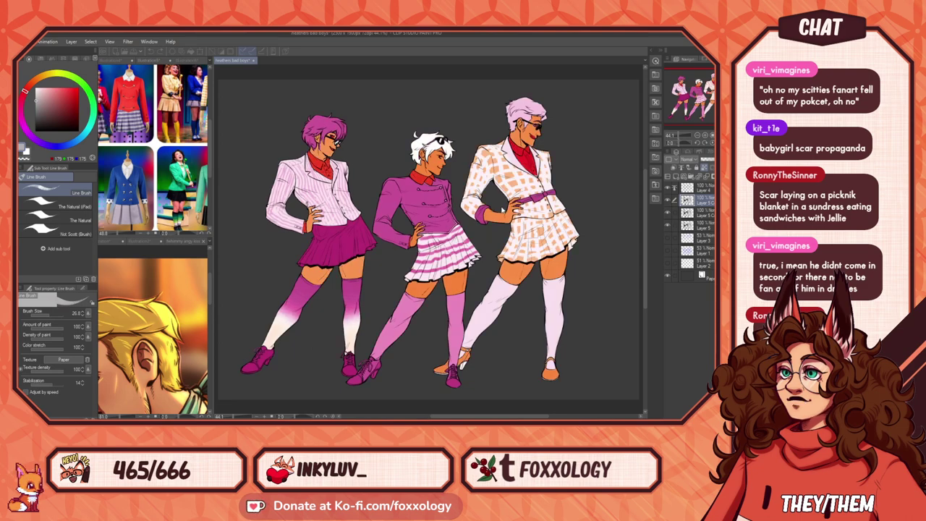
pyautogui.hotkey('ctrl', 'z')
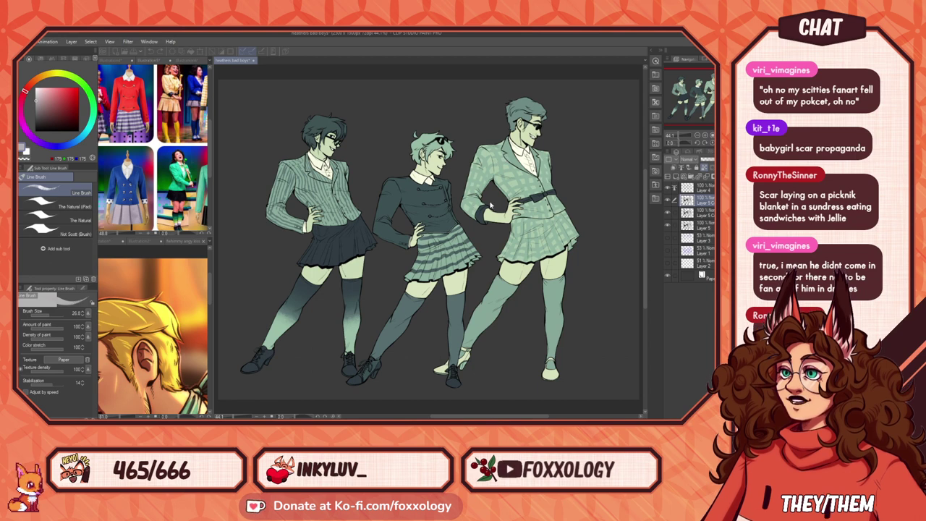
pyautogui.hotkey('ctrl', 'z')
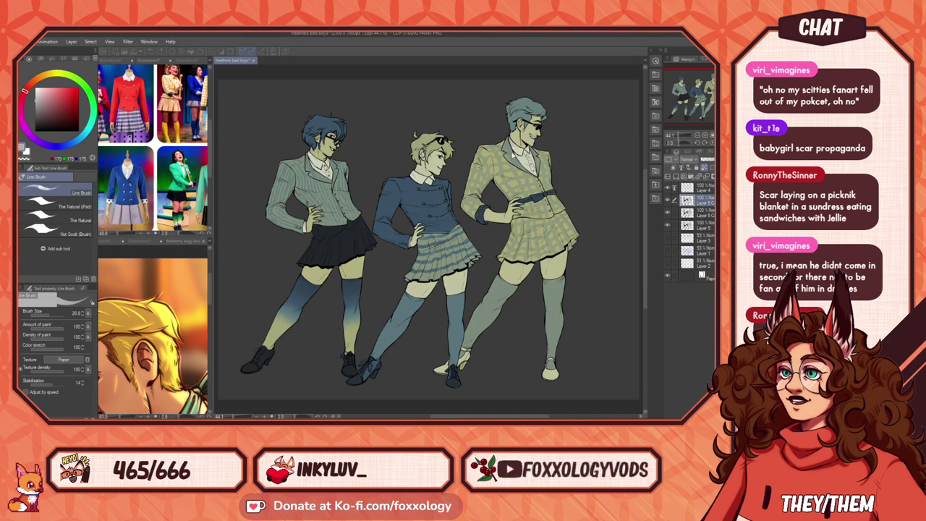
pyautogui.hotkey('ctrl', 'y')
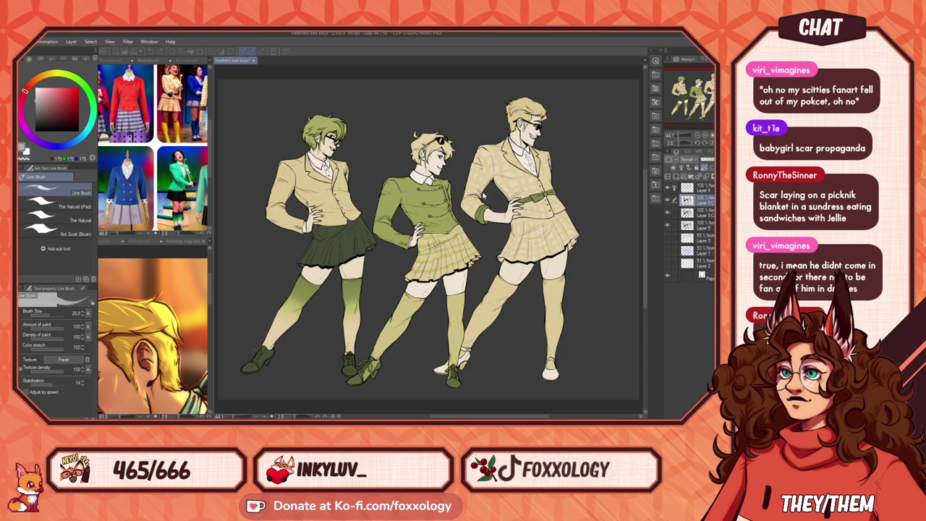
# Step: Recolour the topmost copy of the figures with lime and dark green outfits, a black skirt and pale green skin
pyautogui.hotkey('ctrl', 'z')
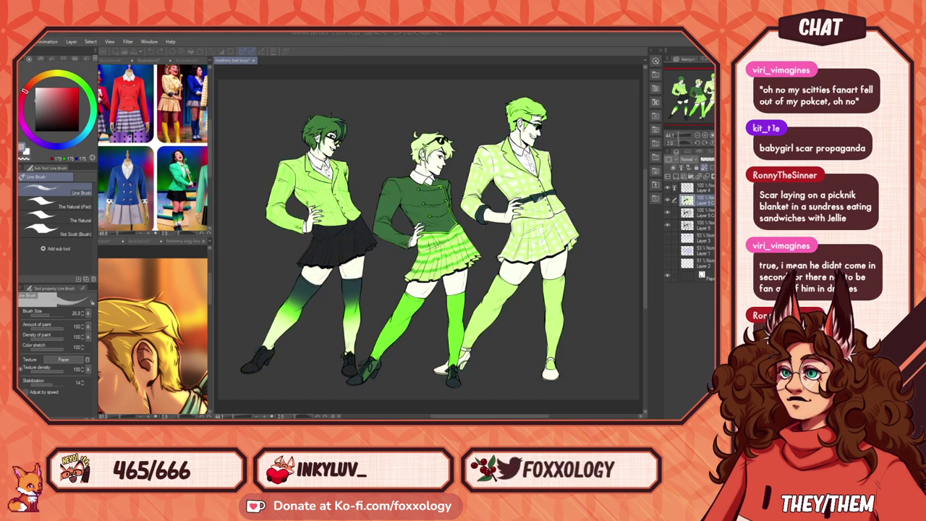
pyautogui.click(649, 172)
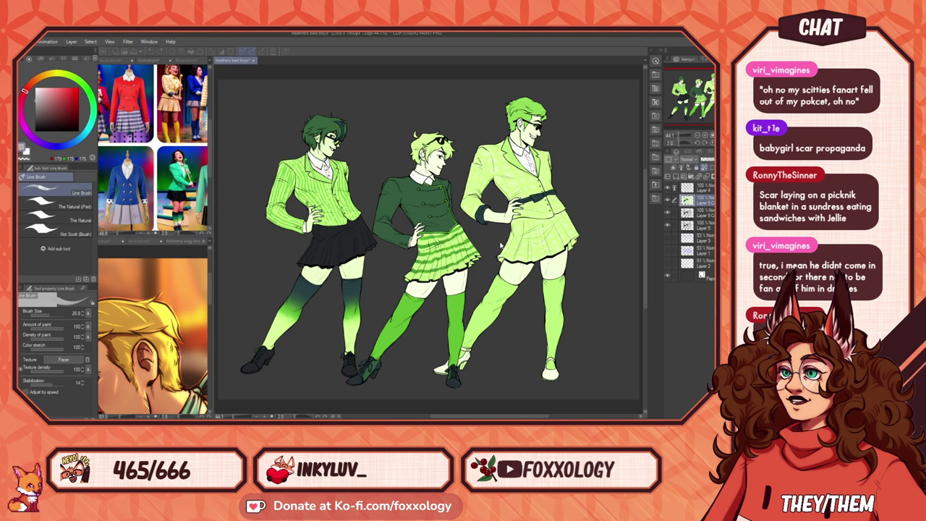
pyautogui.click(624, 126)
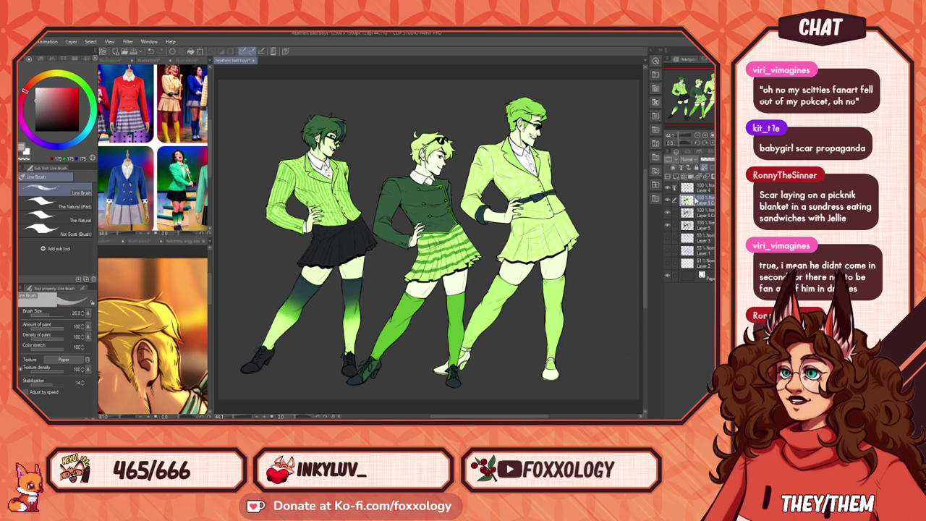
# Step: Hide the green copy of the figures and select the greyscale copy directly beneath it
pyautogui.click(668, 200)
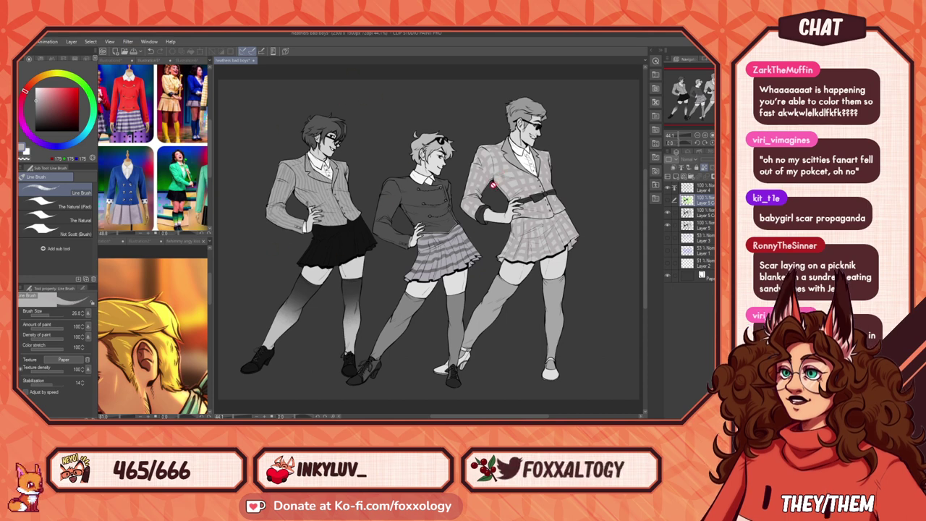
pyautogui.moveTo(39, 92)
pyautogui.mouseDown()
pyautogui.moveTo(36, 126)
pyautogui.moveTo(27, 126)
pyautogui.moveTo(26, 109)
pyautogui.mouseUp()
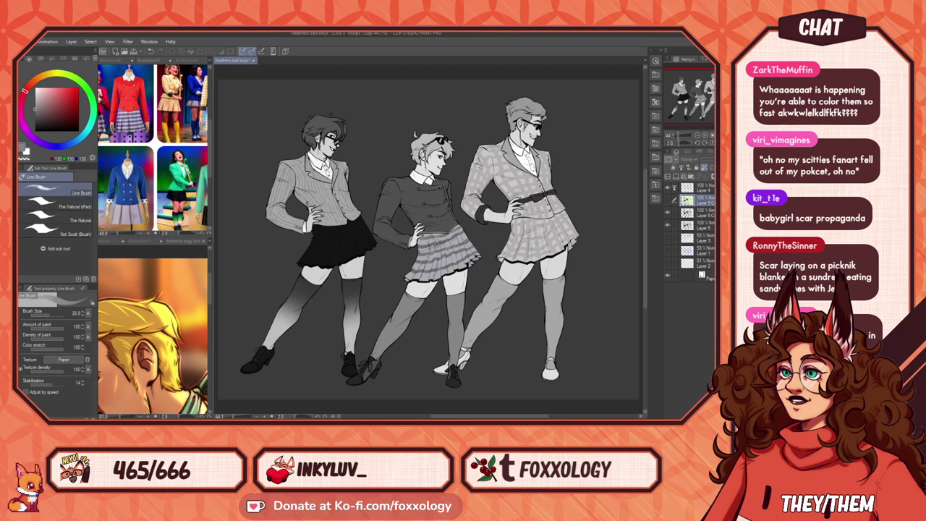
pyautogui.press('g')
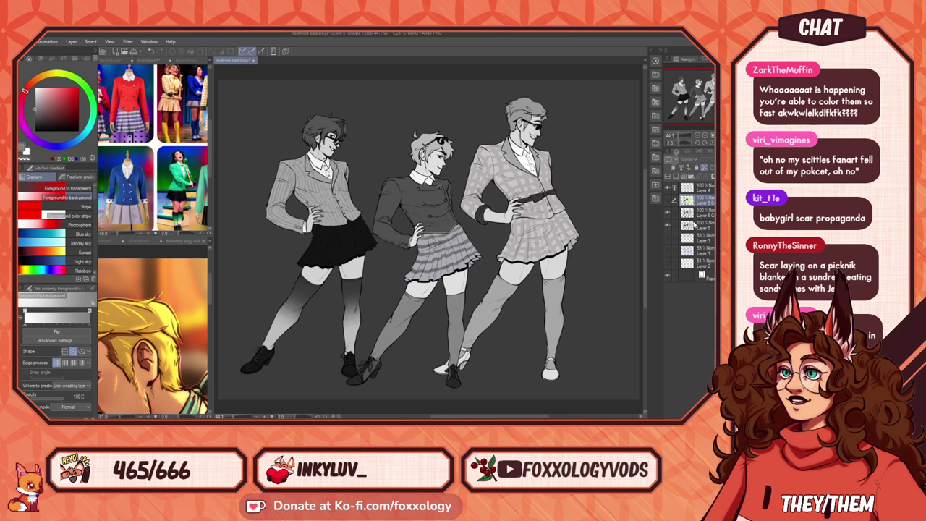
pyautogui.click(694, 212)
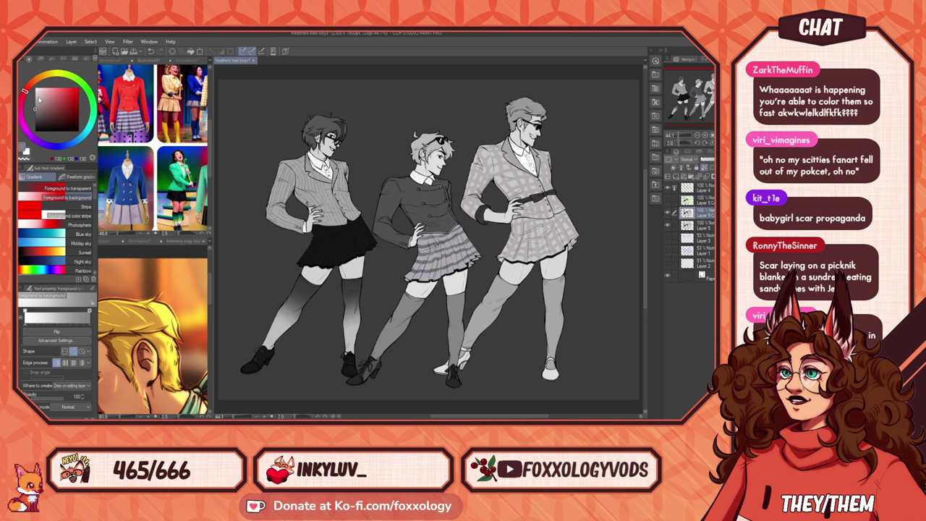
# Step: Try neon rainbow, red-orange, purple-brown and blue-beige colour schemes on the second copy of the figures
pyautogui.click(181, 284)
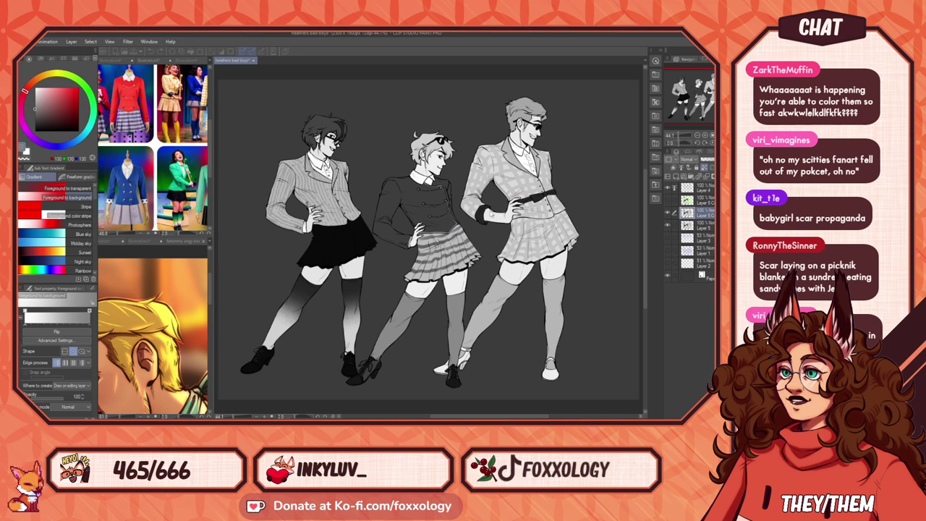
pyautogui.click(476, 220)
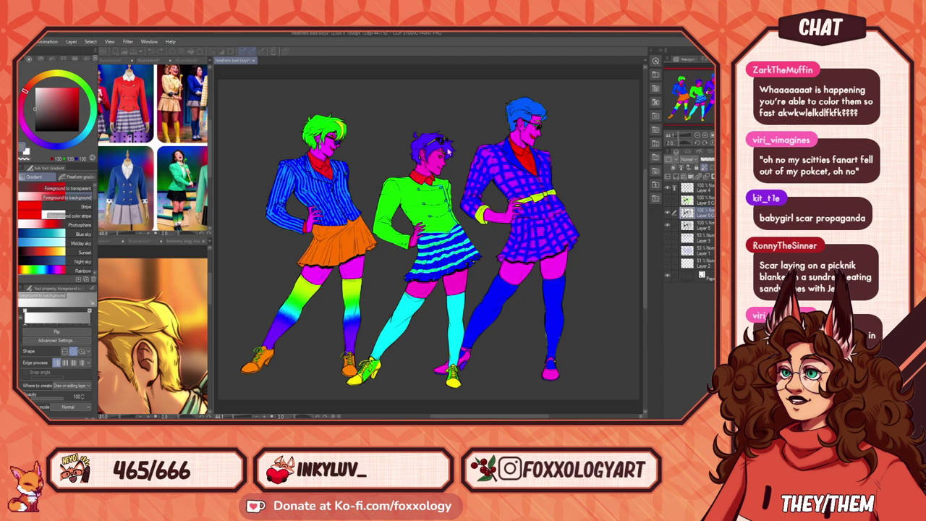
pyautogui.doubleClick(408, 193)
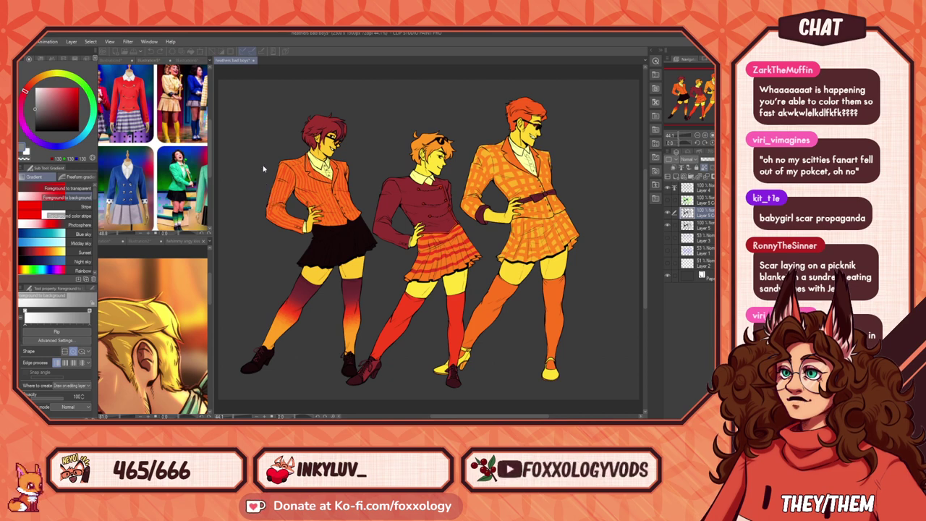
pyautogui.hotkey('ctrl', 'z')
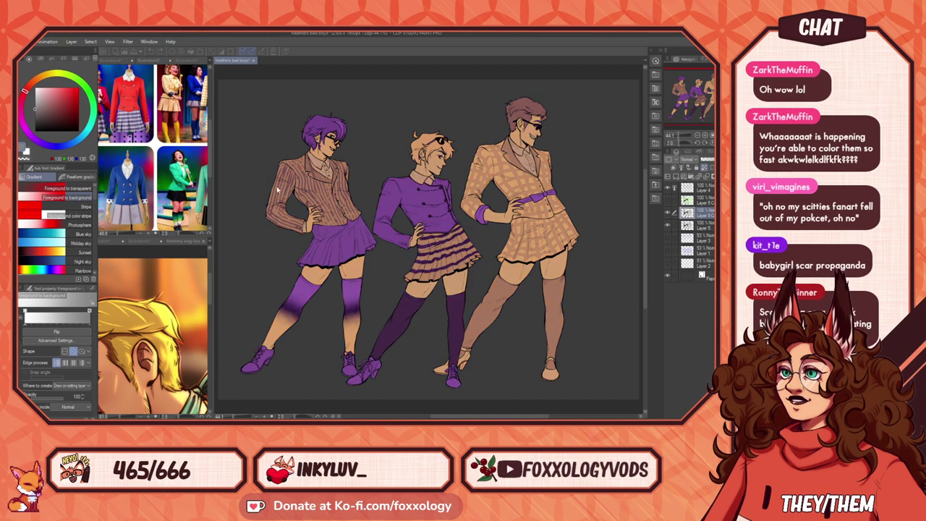
pyautogui.hotkey('ctrl', 'z')
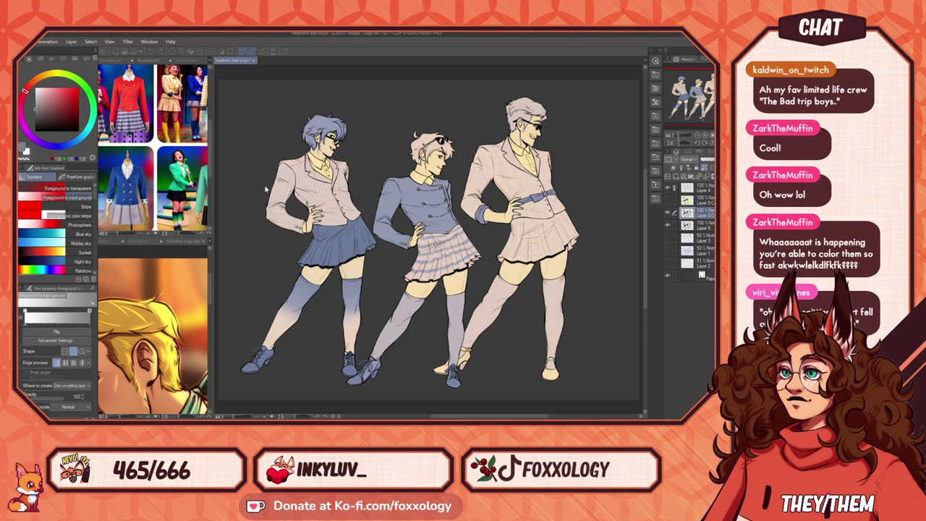
# Step: Recolour the second copy of the figures with golden yellow jackets, brown accents and white shirt collars
pyautogui.hotkey('ctrl', 'z')
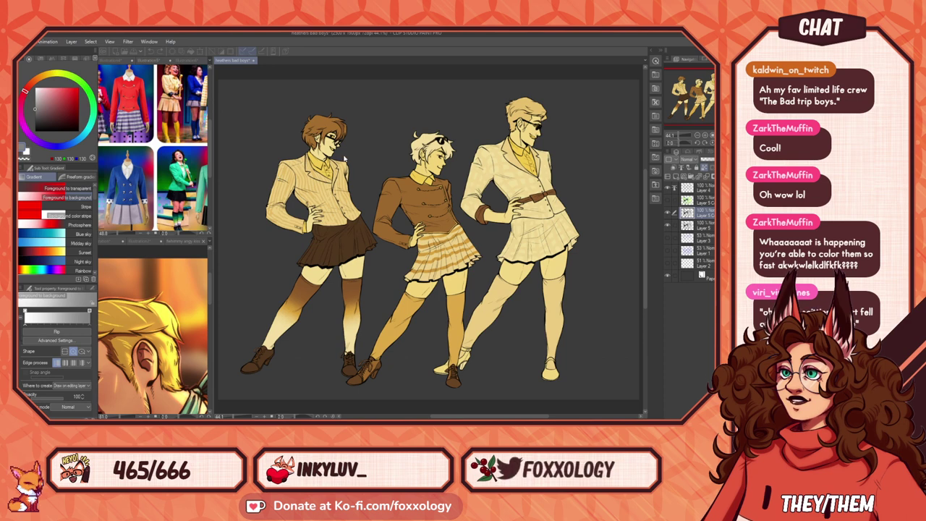
pyautogui.hotkey('ctrl', 'z')
pyautogui.hotkey('ctrl', 'z')
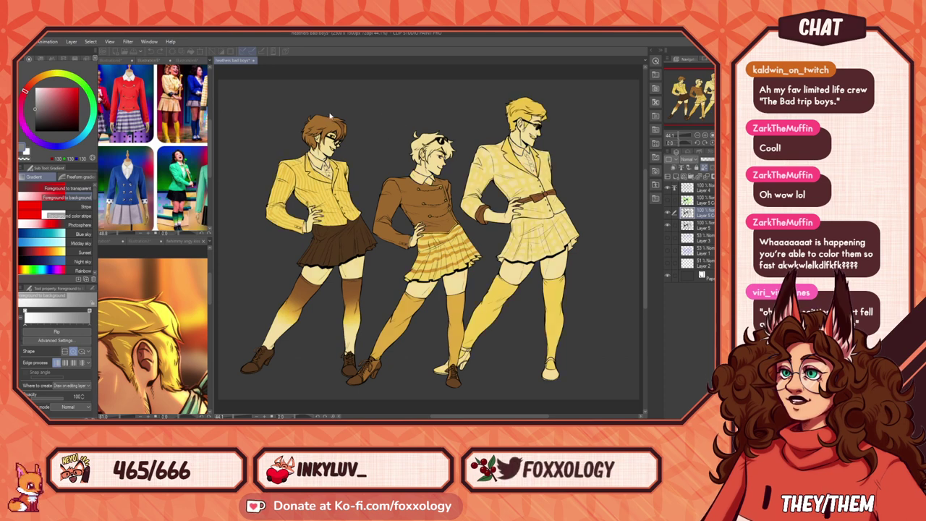
pyautogui.hotkey('ctrl', 'z')
pyautogui.hotkey('ctrl', 'z')
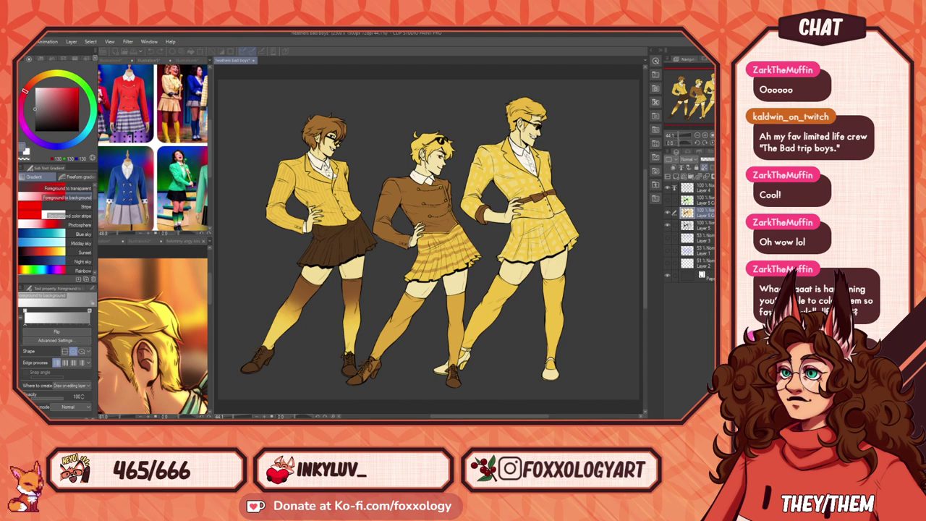
pyautogui.click(410, 107)
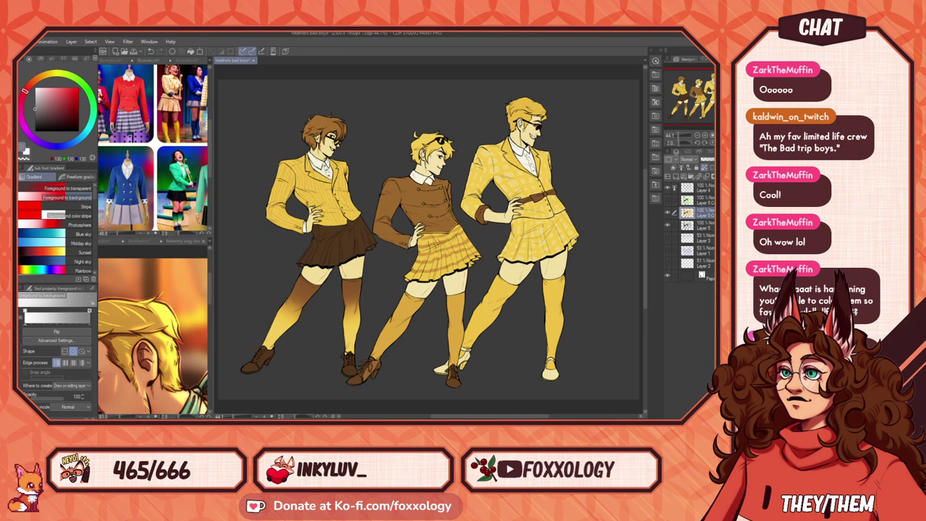
# Step: Compare the green and yellow versions, then hide both and select the greyscale figures layer below them
pyautogui.click(668, 203)
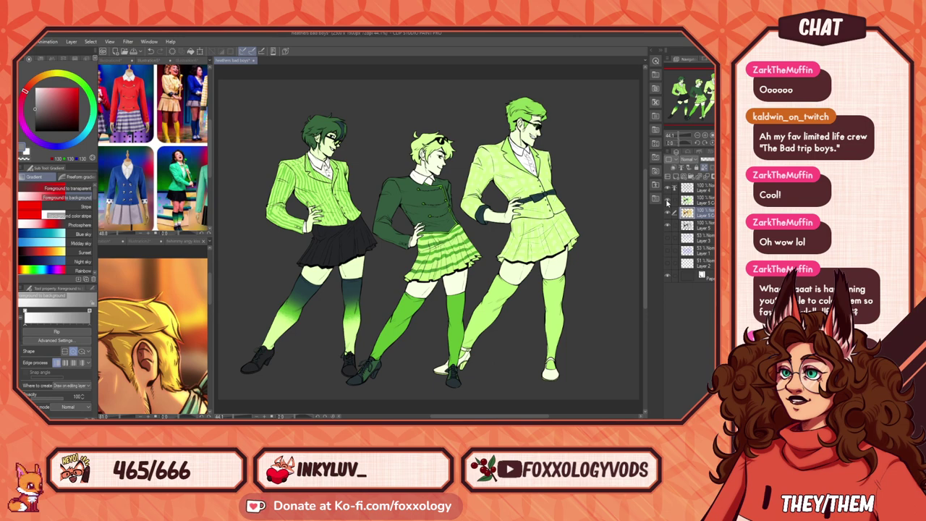
pyautogui.click(668, 202)
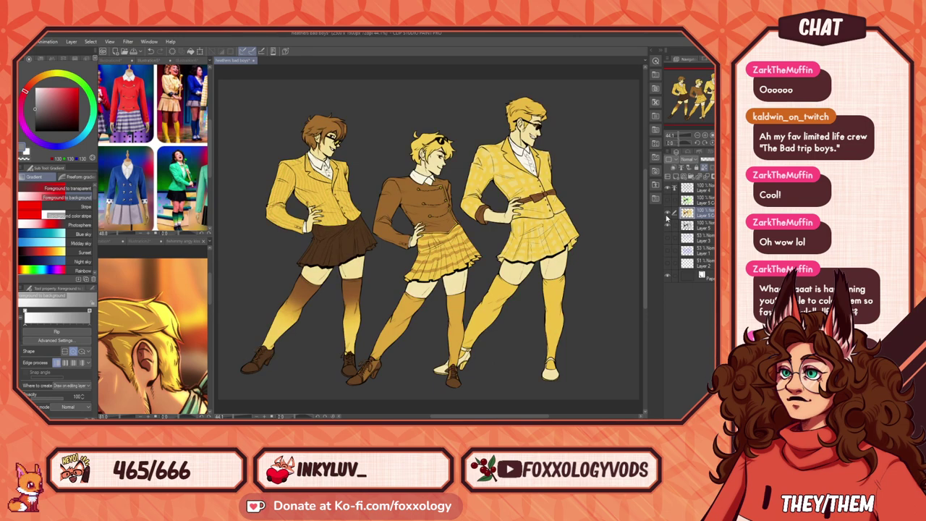
pyautogui.click(668, 214)
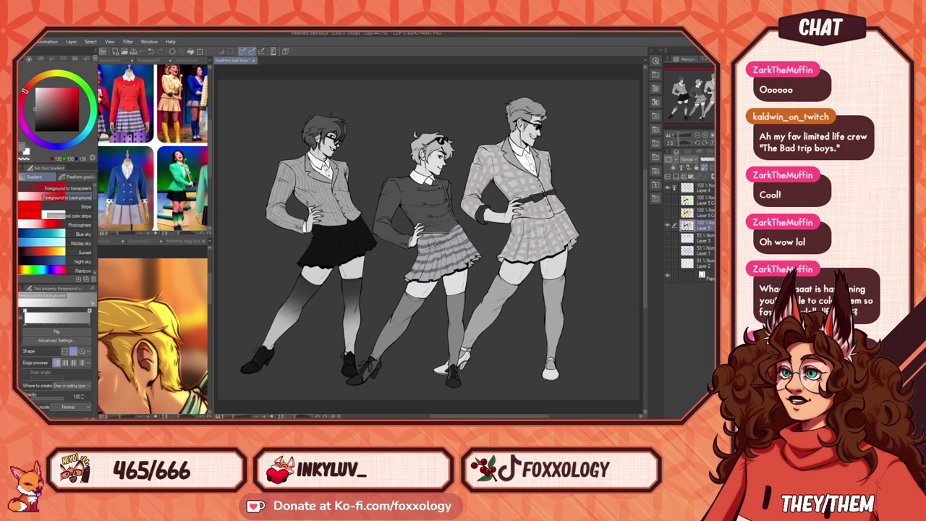
# Step: Try orange-purple, teal-and-red, maroon-and-cream, lavender-and-crimson and red-pink colour schemes on the lowest figures layer
pyautogui.click(163, 292)
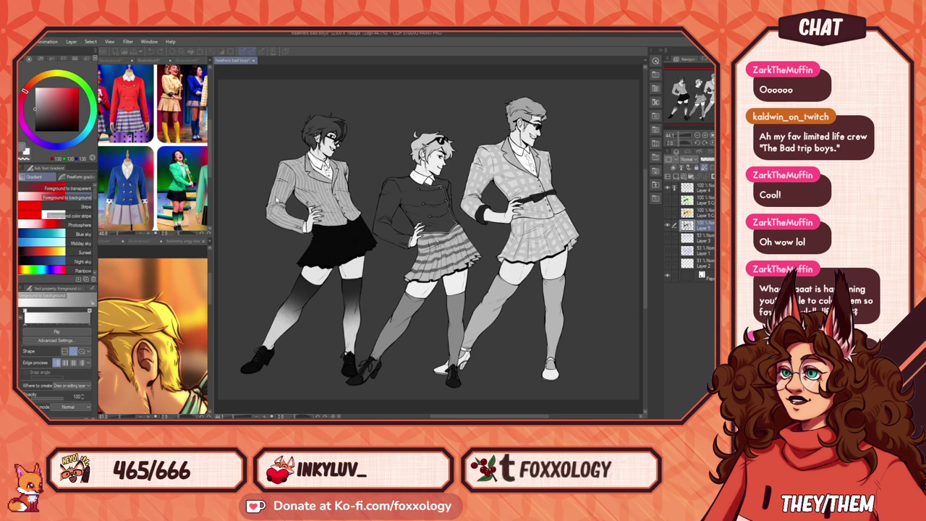
pyautogui.click(269, 177)
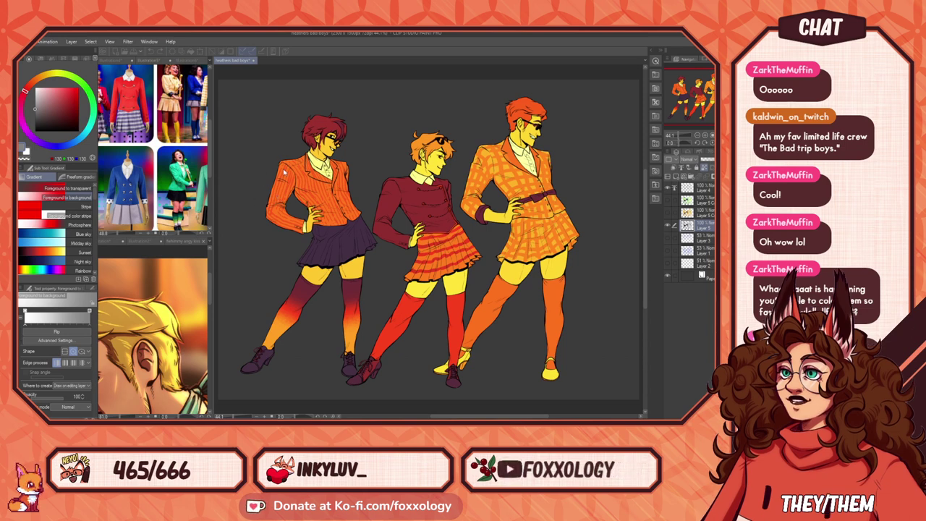
pyautogui.hotkey('ctrl', 'z')
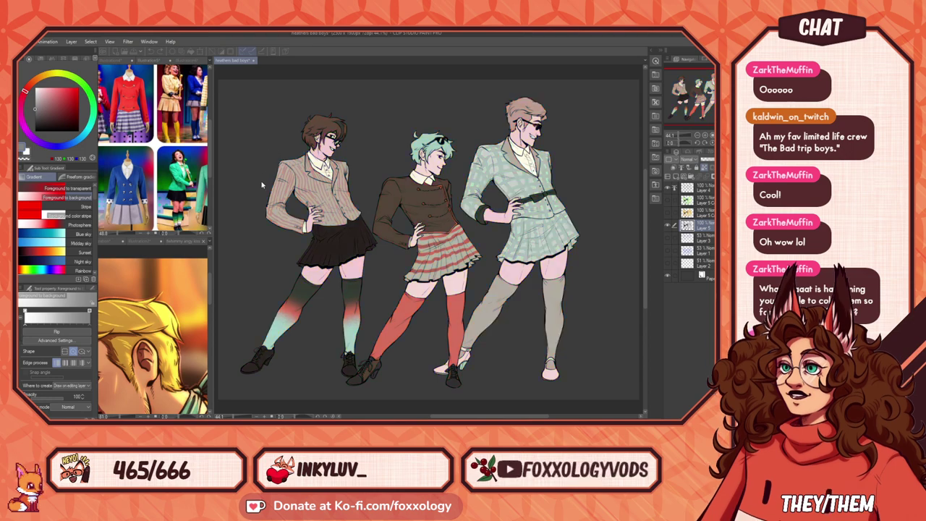
pyautogui.hotkey('ctrl', 'y')
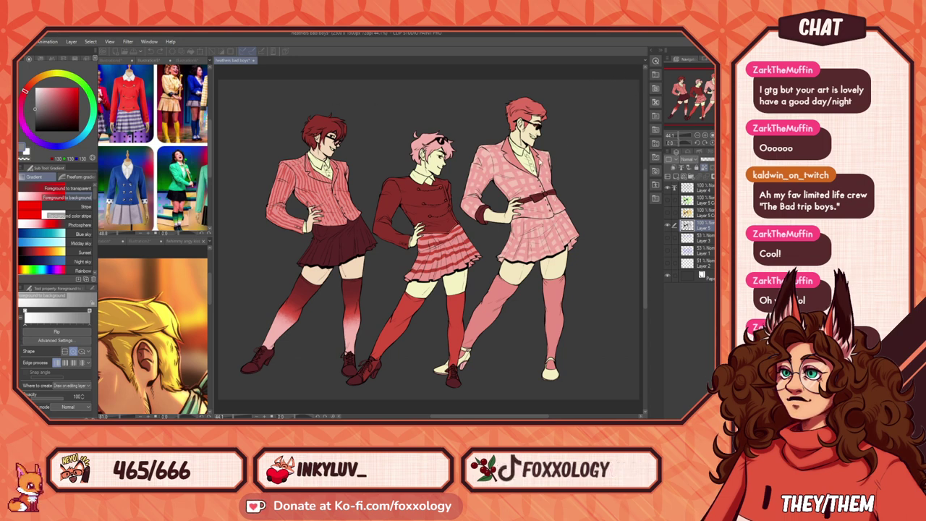
pyautogui.hotkey('ctrl', 'z')
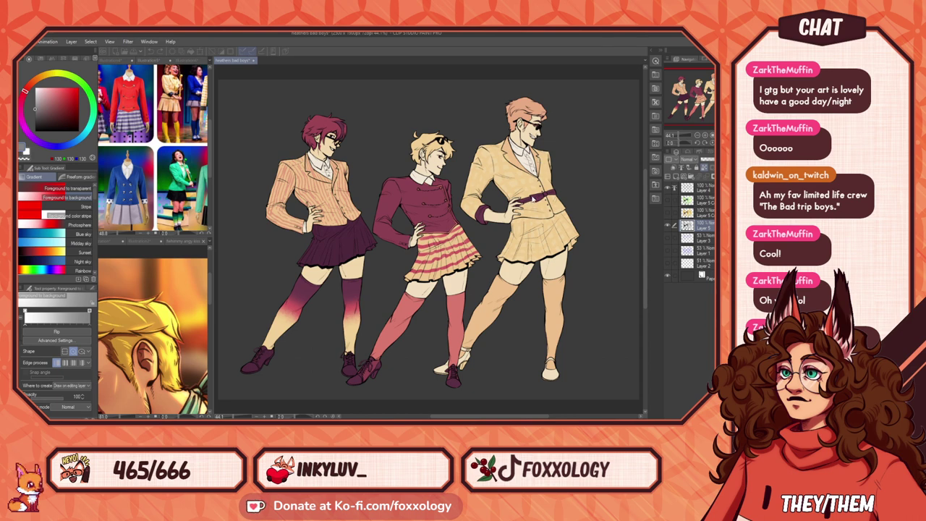
pyautogui.hotkey('ctrl', 'z')
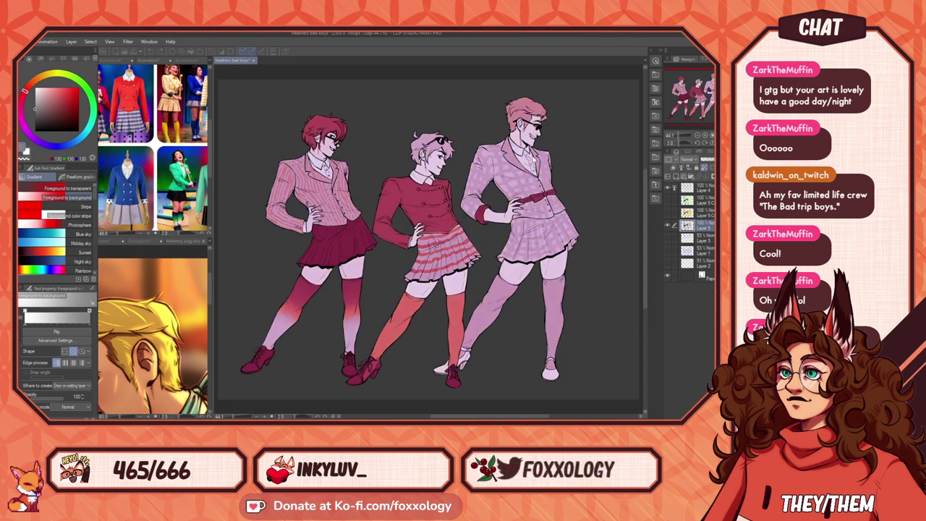
pyautogui.hotkey('ctrl', 'y')
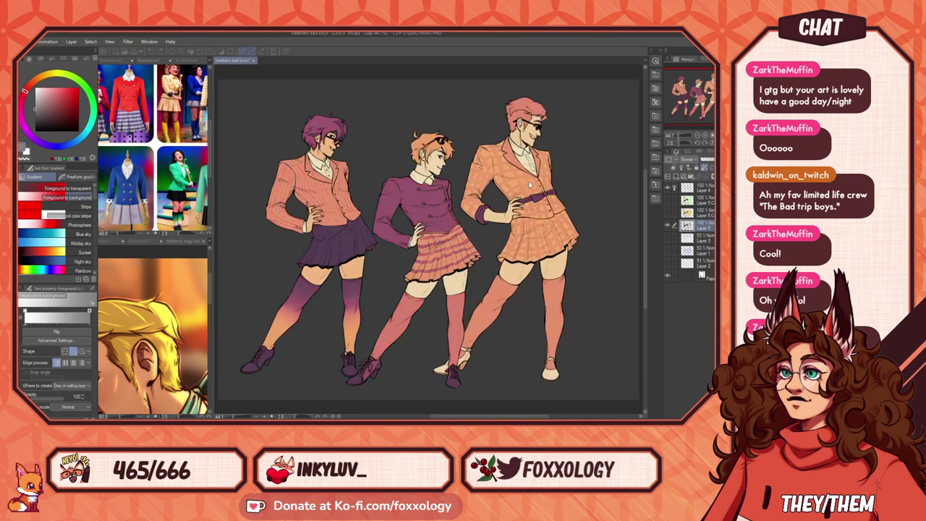
pyautogui.hotkey('ctrl', 'z')
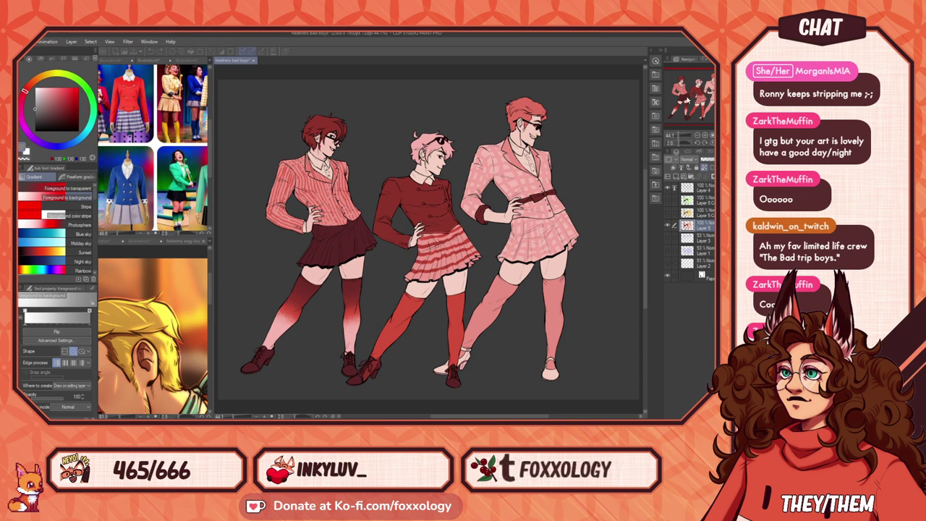
pyautogui.click(645, 102)
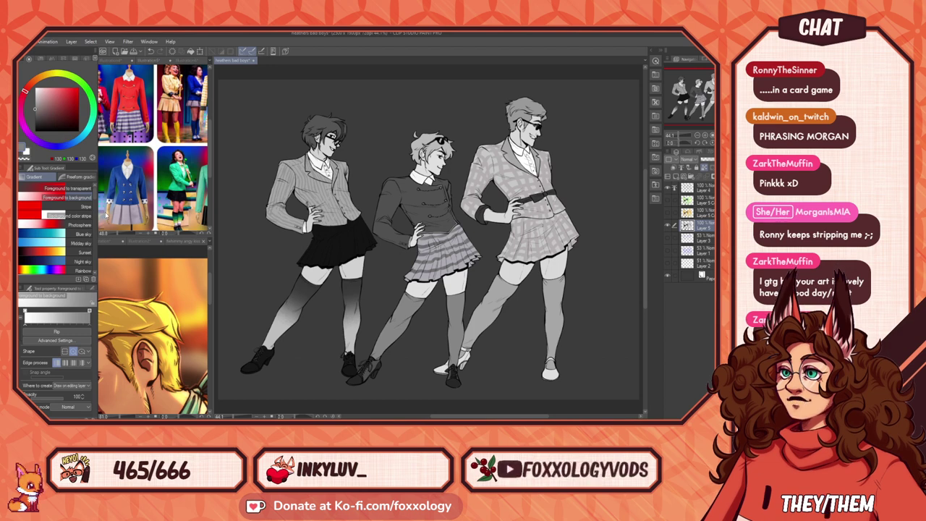
# Step: Try rust-and-teal and yellow-and-crimson colour schemes on the lowest figures layer
pyautogui.click(191, 289)
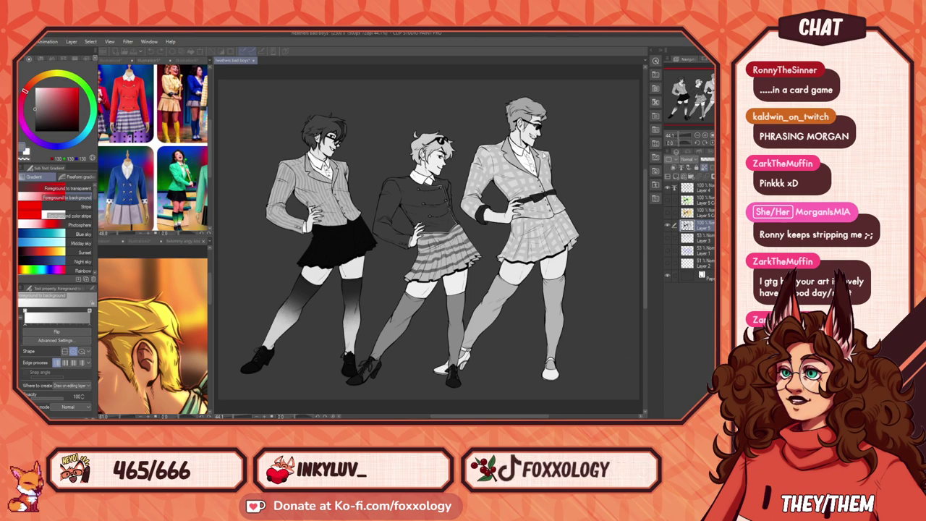
pyautogui.doubleClick(537, 148)
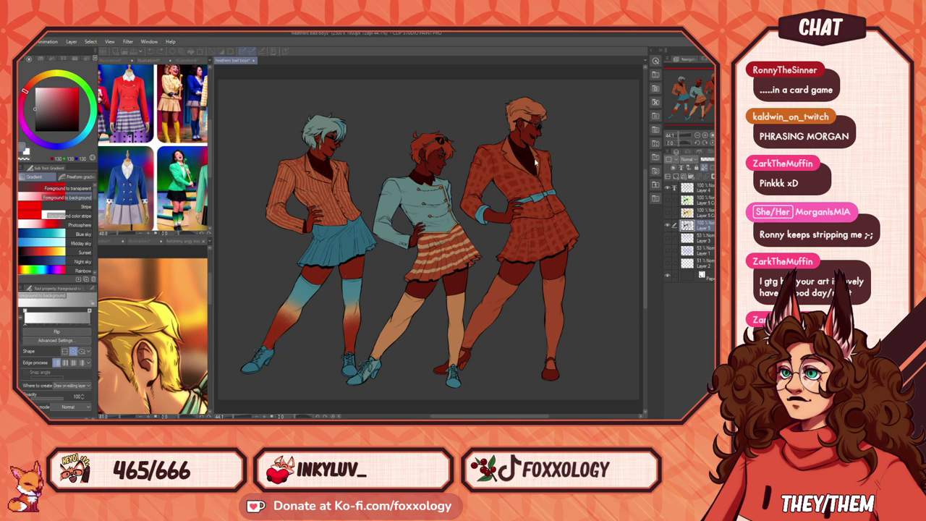
pyautogui.doubleClick(523, 158)
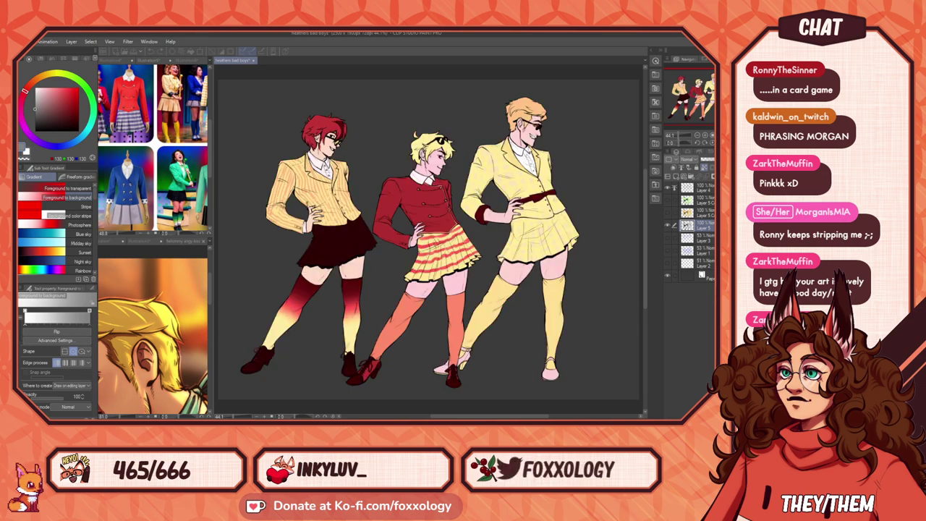
# Step: Recolour the lowest figures layer with red outfits, dark maroon accents and white shirt collars
pyautogui.hotkey('ctrl', 'z')
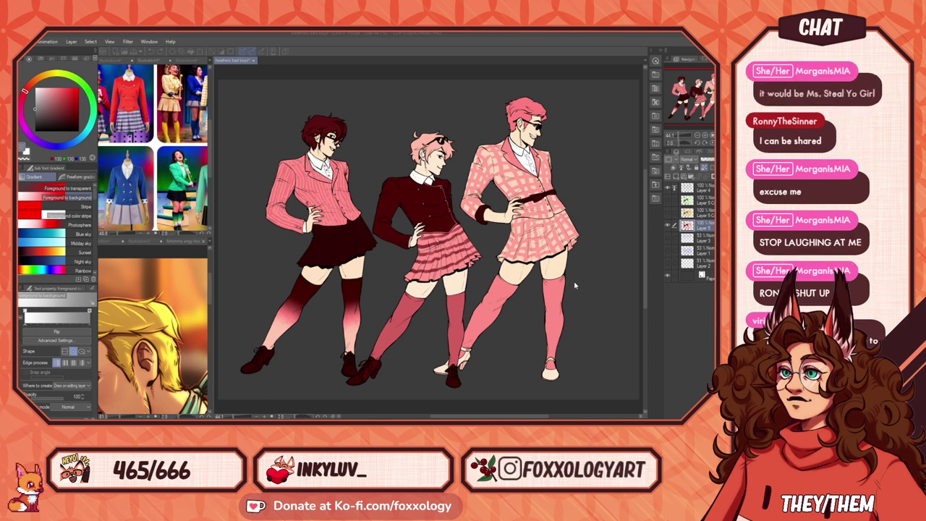
pyautogui.click(655, 172)
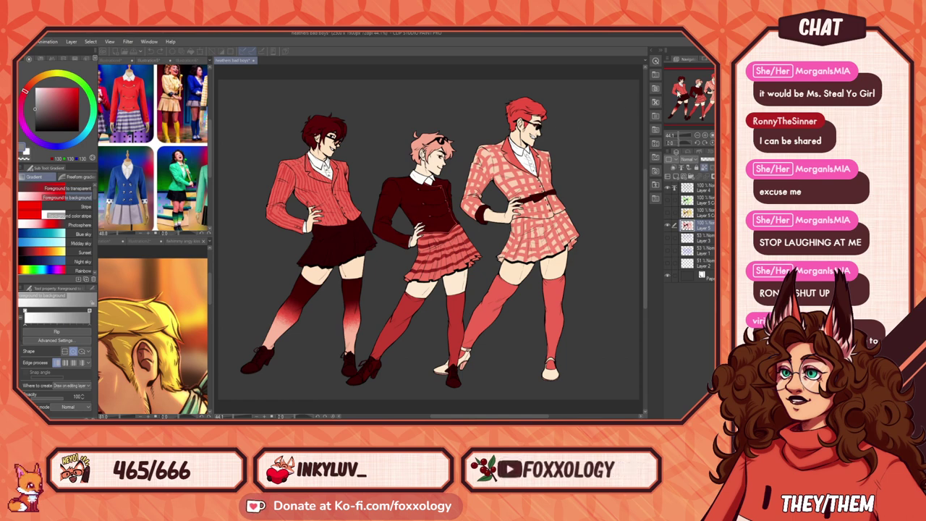
pyautogui.click(671, 93)
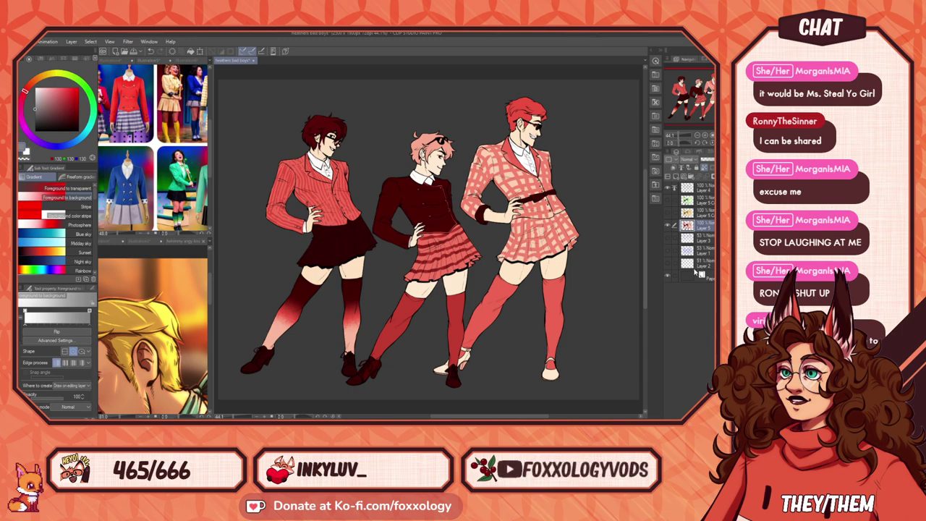
# Step: Compare the red version with the yellow and green versions by toggling their layers' visibility
pyautogui.click(668, 214)
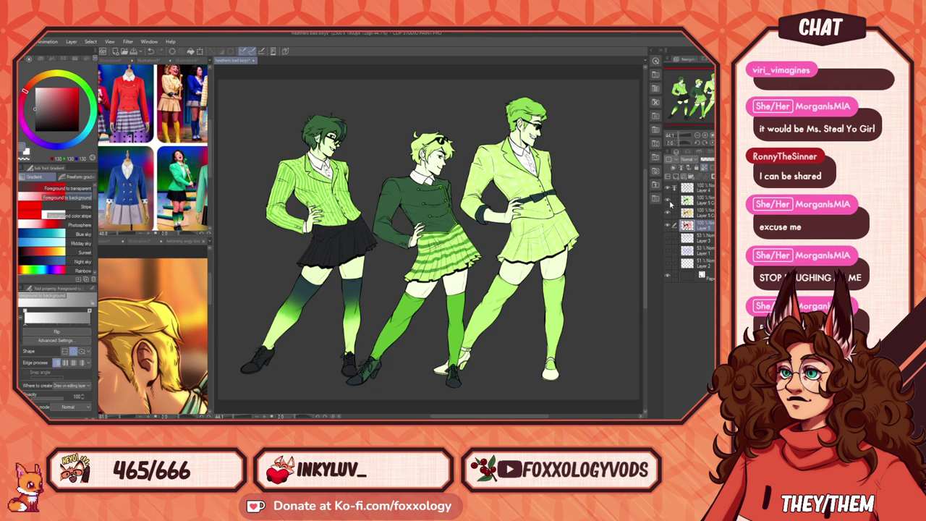
pyautogui.click(668, 201)
pyautogui.click(668, 212)
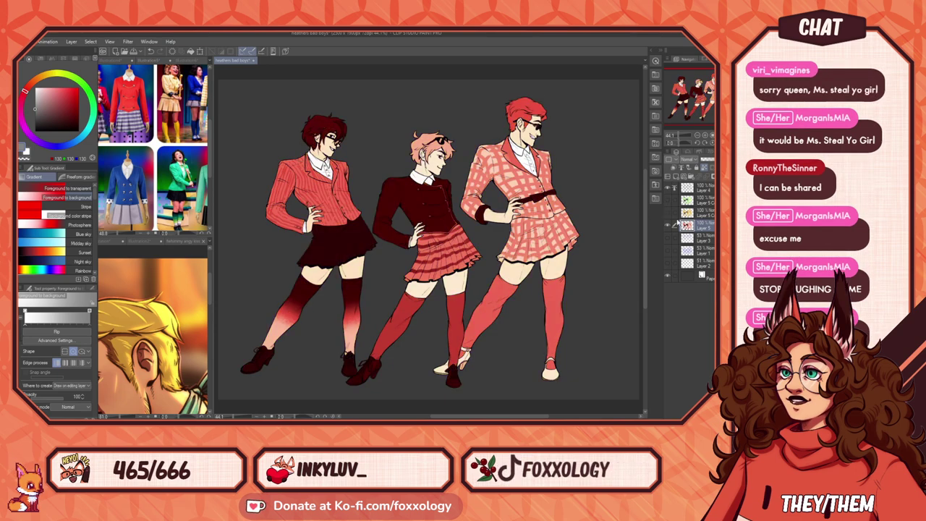
# Step: Duplicate the green, yellow and red figure layers, hide the lower set as backup, and select the upper green layer
pyautogui.click(669, 198)
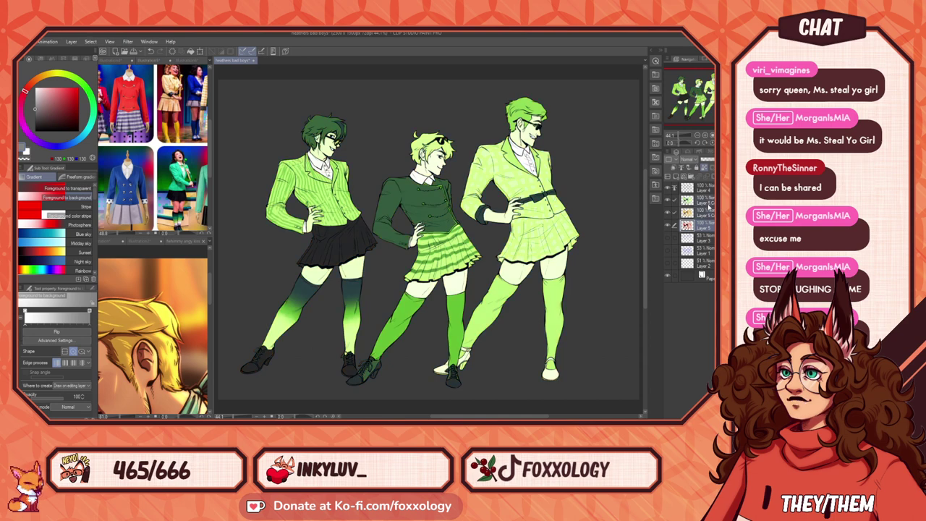
pyautogui.moveTo(699, 223); pyautogui.dragTo(699, 270)
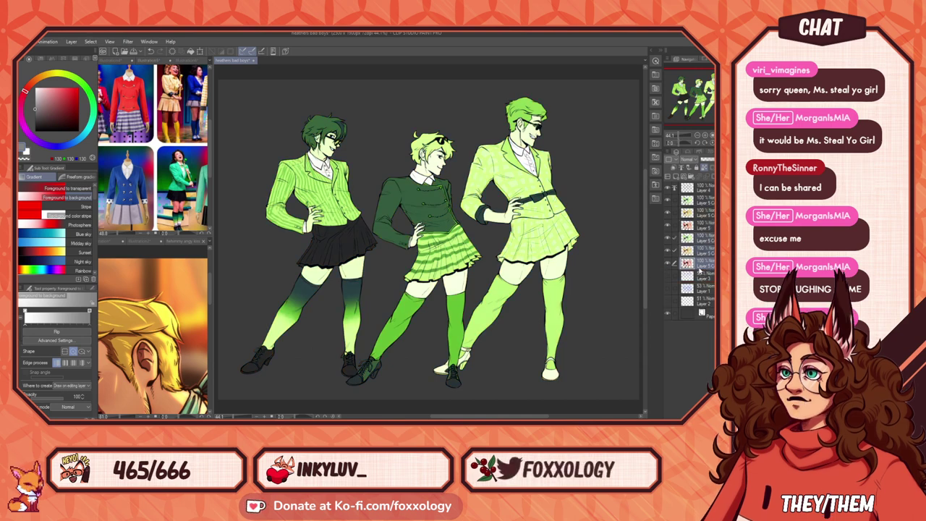
pyautogui.click(701, 199)
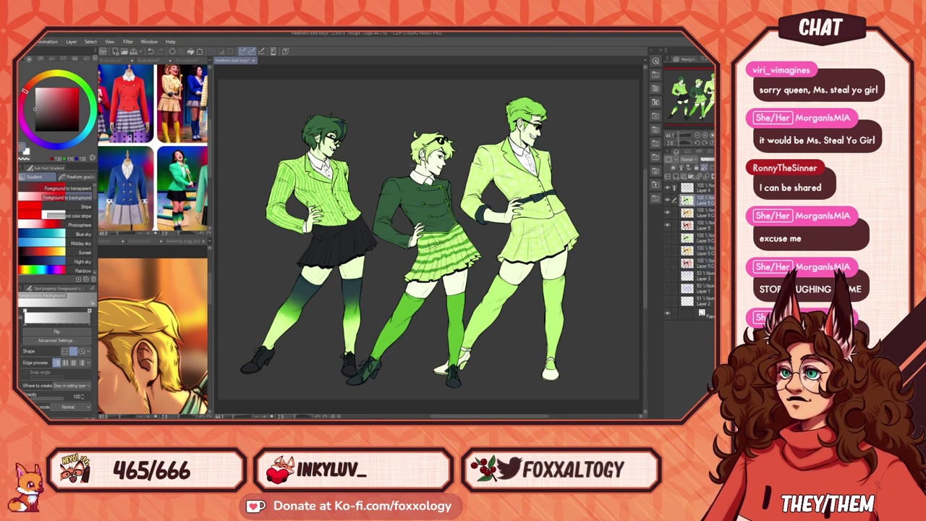
# Step: Lasso the middle and right figures on the green layer, delete their colours, and clear the selection
pyautogui.press('m')
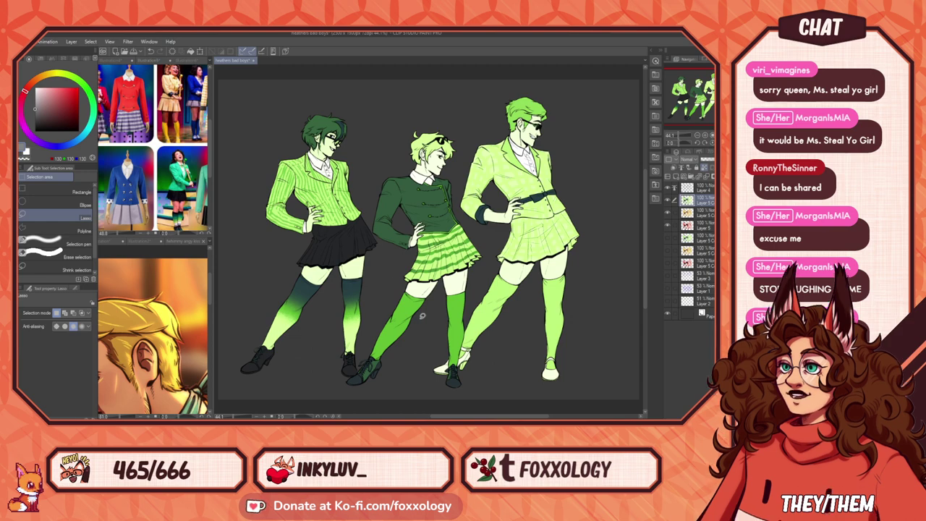
pyautogui.scroll(1, 406, 330)
pyautogui.scroll(1, 406, 329)
pyautogui.moveTo(330, 393)
pyautogui.mouseDown()
pyautogui.moveTo(372, 347)
pyautogui.moveTo(387, 386)
pyautogui.moveTo(657, 366)
pyautogui.moveTo(688, 340)
pyautogui.moveTo(515, 121)
pyautogui.moveTo(440, 55)
pyautogui.moveTo(205, 136)
pyautogui.moveTo(275, 116)
pyautogui.moveTo(337, 149)
pyautogui.moveTo(314, 268)
pyautogui.moveTo(320, 365)
pyautogui.mouseUp()
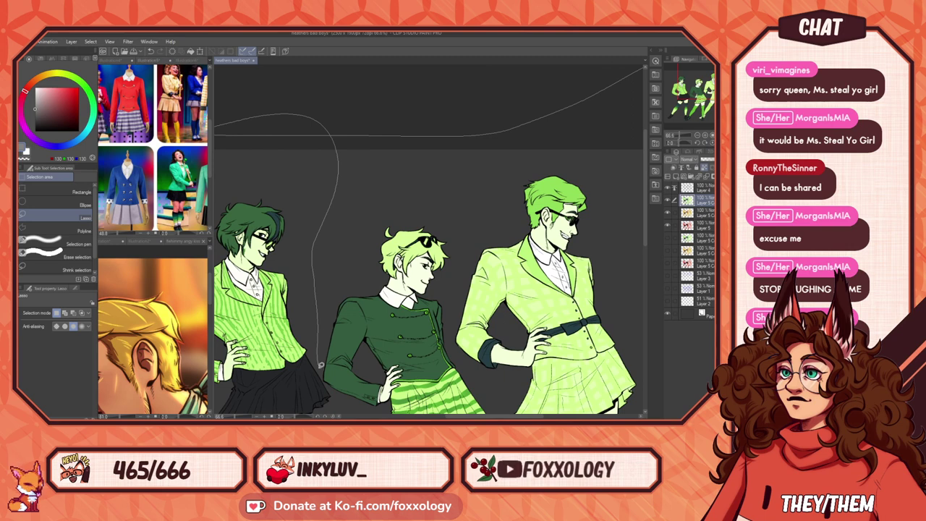
pyautogui.moveTo(344, 404)
pyautogui.mouseDown()
pyautogui.moveTo(348, 412)
pyautogui.moveTo(326, 395)
pyautogui.moveTo(309, 405)
pyautogui.moveTo(449, 412)
pyautogui.moveTo(637, 217)
pyautogui.moveTo(637, 108)
pyautogui.mouseUp()
pyautogui.moveTo(378, 330); pyautogui.dragTo(393, 290)
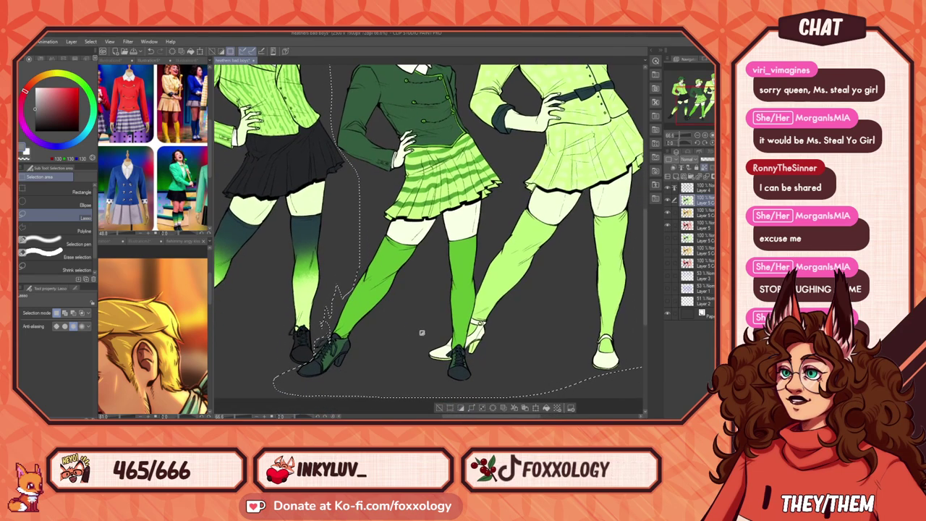
pyautogui.press('Delete')
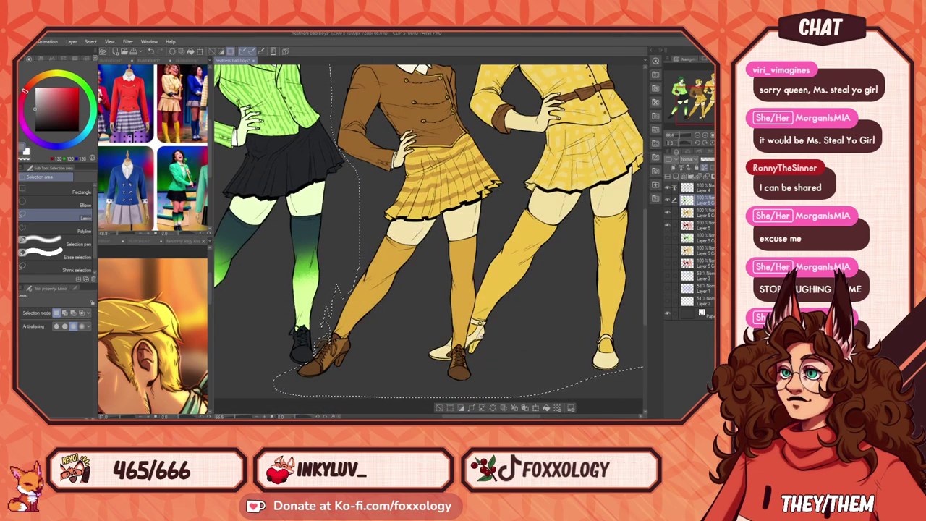
pyautogui.click(267, 372)
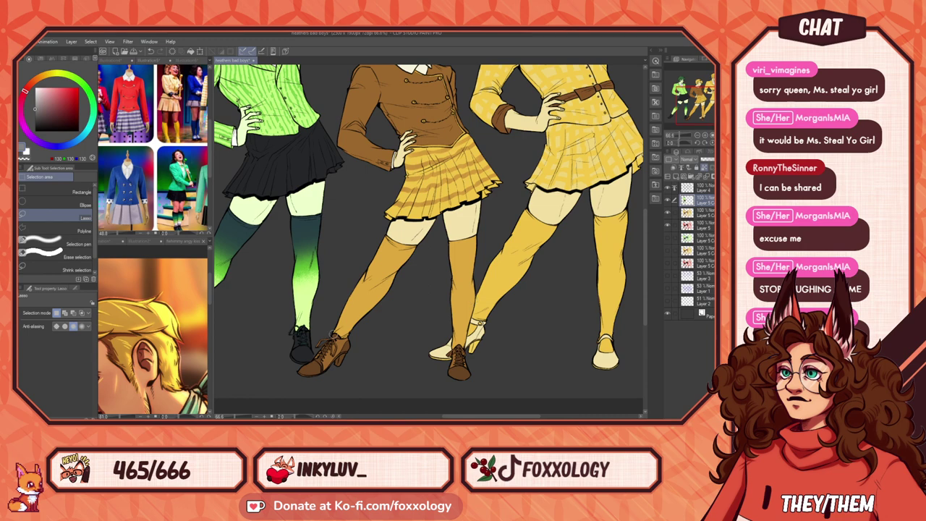
# Step: Lasso the left and middle figures on the yellow layer, delete their colours, and clear the selection
pyautogui.scroll(-2, 381, 252)
pyautogui.moveTo(418, 198); pyautogui.dragTo(469, 230)
pyautogui.scroll(4, 441, 277)
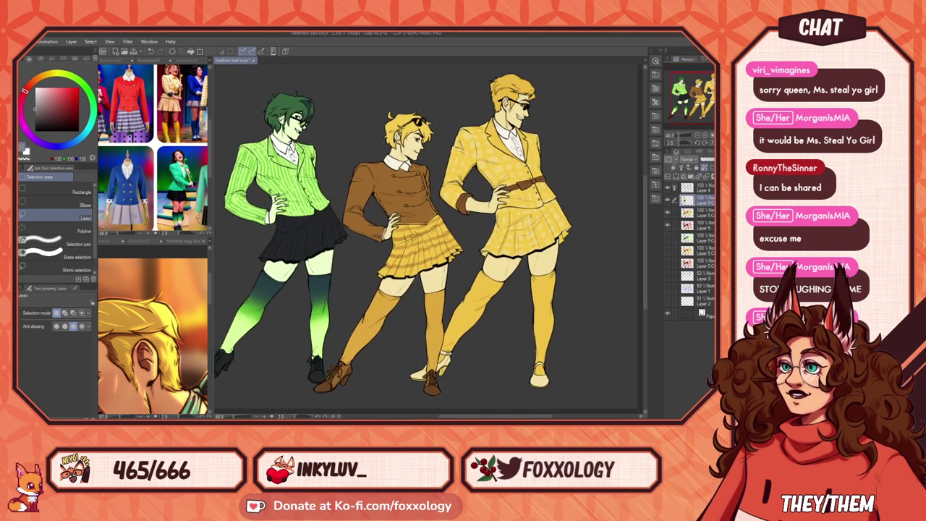
pyautogui.click(707, 214)
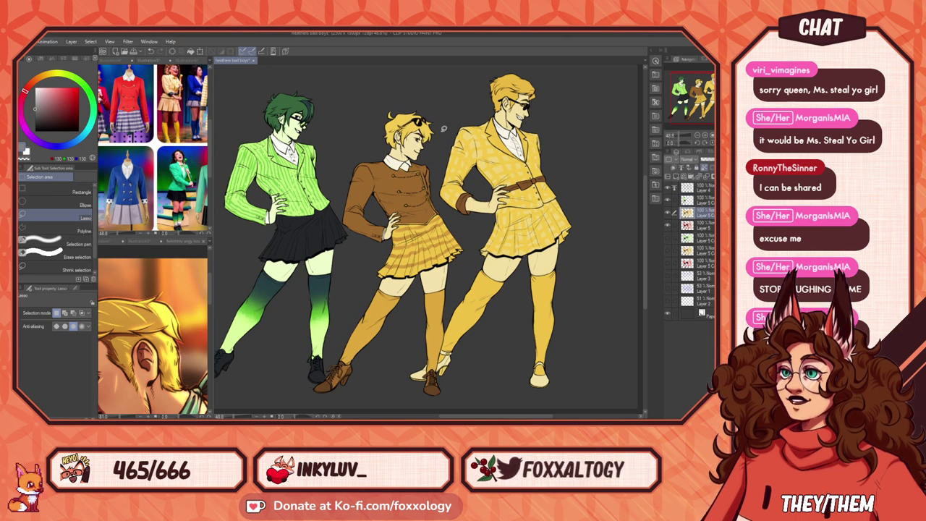
pyautogui.moveTo(445, 214); pyautogui.dragTo(468, 249)
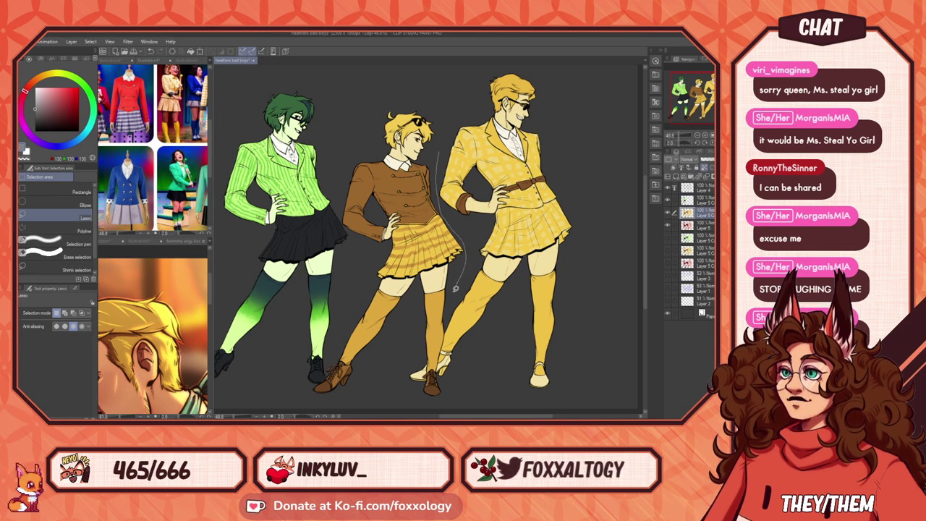
pyautogui.moveTo(447, 318); pyautogui.dragTo(437, 368)
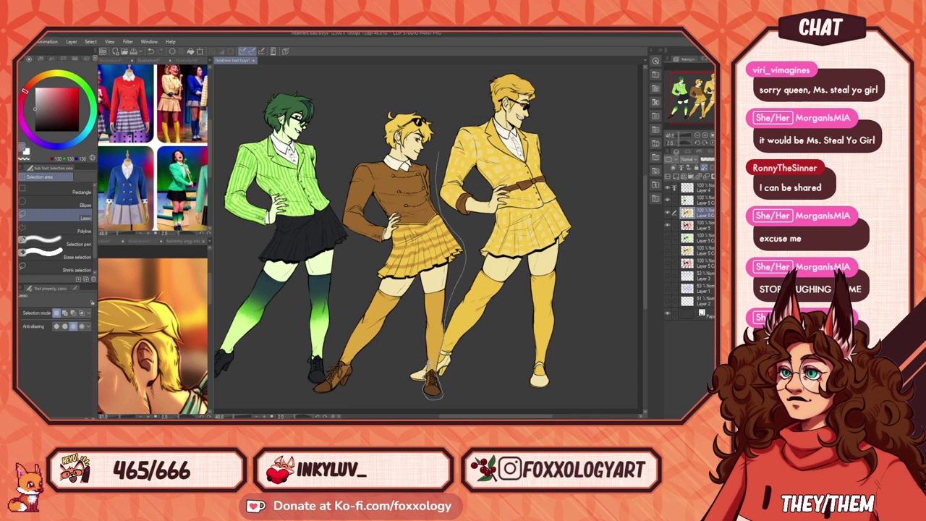
pyautogui.moveTo(275, 406)
pyautogui.mouseDown()
pyautogui.moveTo(235, 171)
pyautogui.moveTo(438, 64)
pyautogui.moveTo(577, 82)
pyautogui.moveTo(606, 108)
pyautogui.moveTo(598, 140)
pyautogui.mouseUp()
pyautogui.moveTo(561, 283); pyautogui.dragTo(448, 298)
pyautogui.press('Delete')
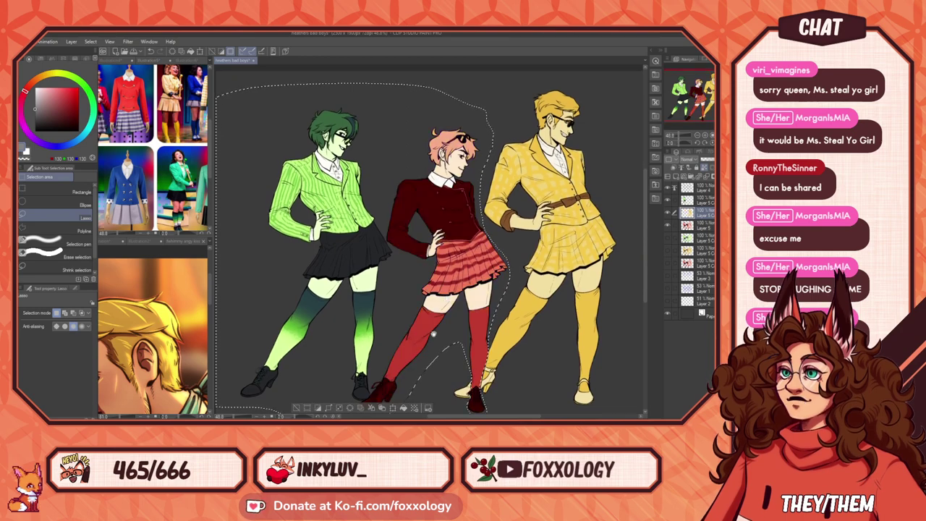
pyautogui.moveTo(489, 338); pyautogui.dragTo(462, 299)
pyautogui.hotkey('ctrl', 'd')
# Step: Check the combined green, red and yellow figures for colour leftovers, especially around the overlapping legs and shoes
pyautogui.moveTo(533, 325)
pyautogui.mouseDown()
pyautogui.moveTo(537, 336)
pyautogui.moveTo(527, 337)
pyautogui.moveTo(514, 326)
pyautogui.mouseUp()
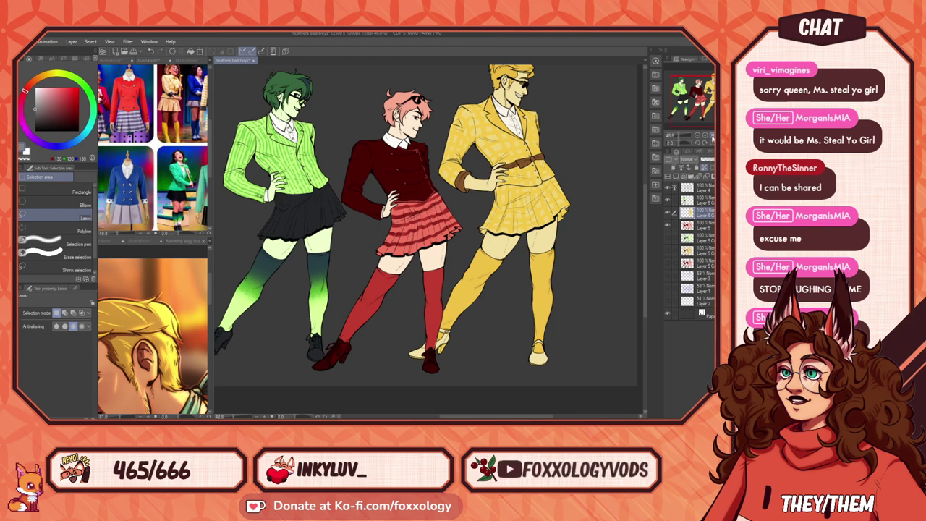
pyautogui.hotkey('ctrl', 'alt', '0')
pyautogui.moveTo(526, 244); pyautogui.dragTo(484, 114)
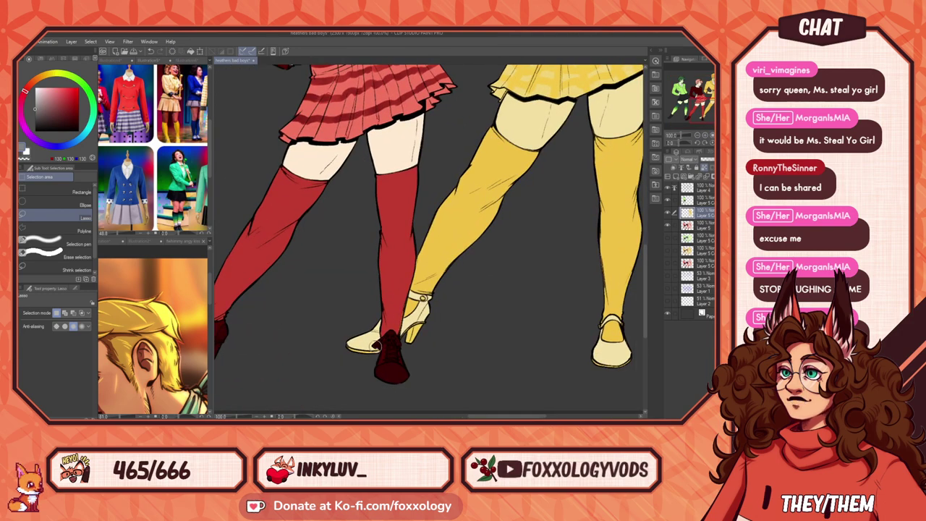
pyautogui.scroll(-4, 353, 353)
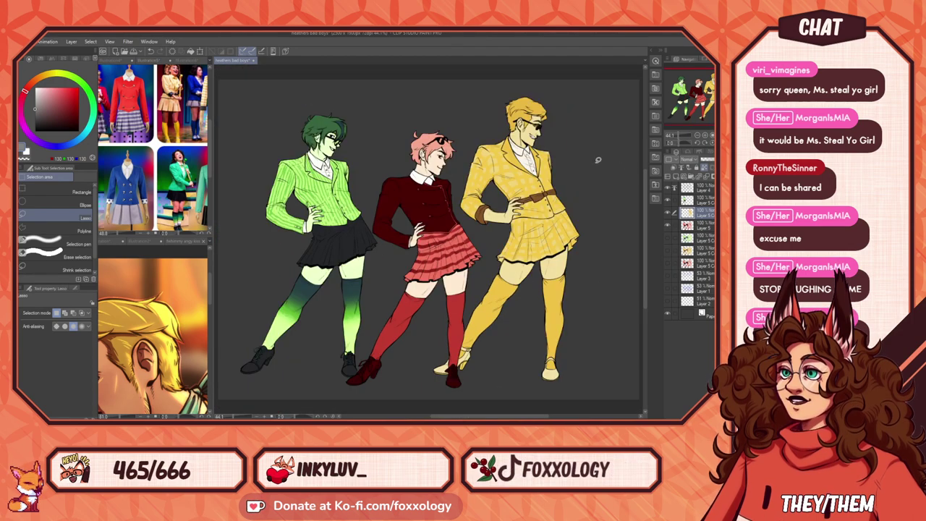
pyautogui.click(666, 188)
pyautogui.click(666, 188)
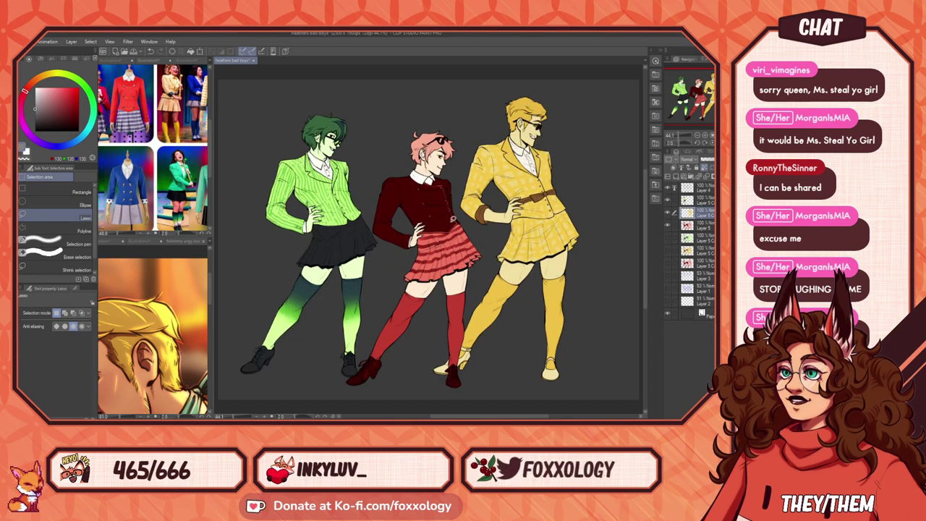
# Step: Fill the green figure's hair streak with bright lime green on the green layer
pyautogui.scroll(2, 448, 210)
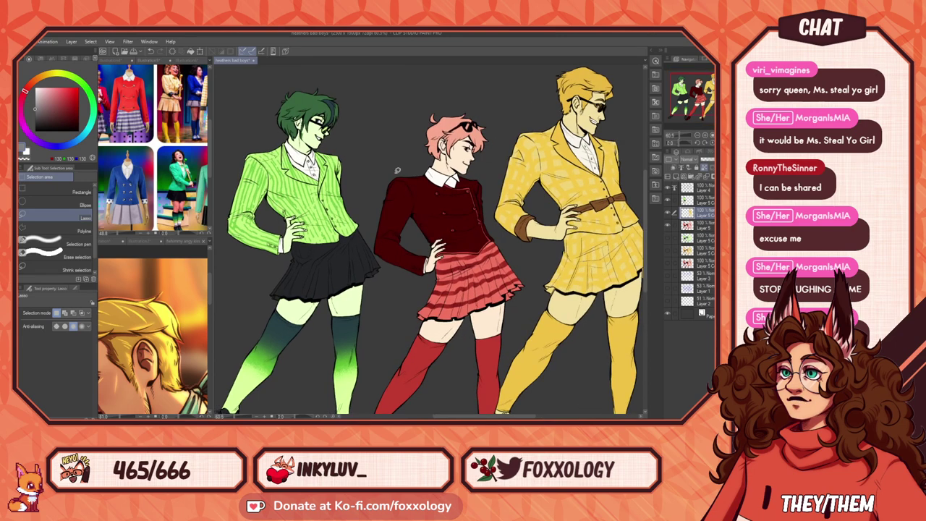
pyautogui.scroll(2, 395, 145)
pyautogui.scroll(3, 417, 177)
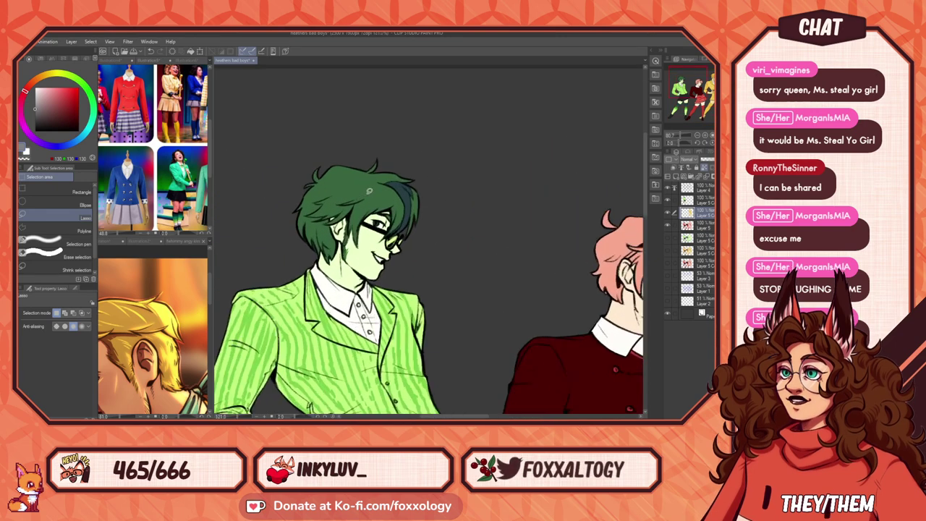
pyautogui.click(704, 203)
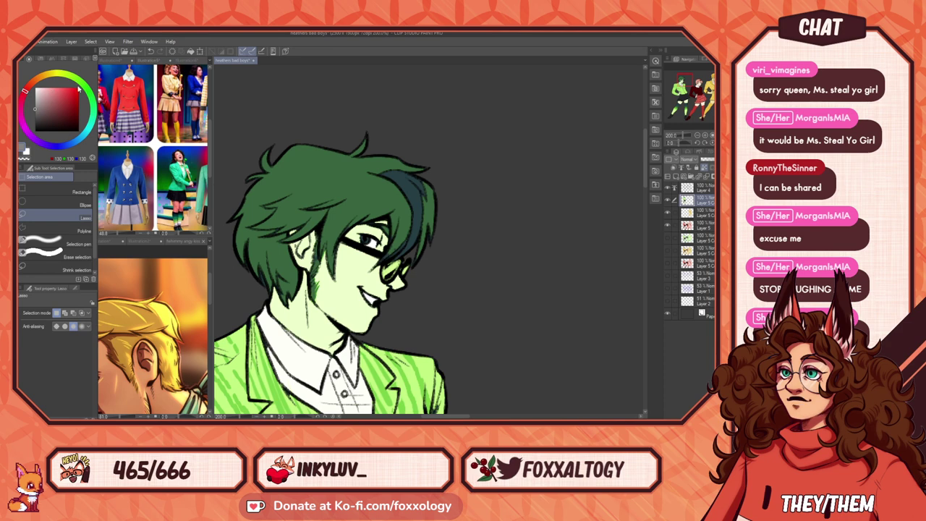
pyautogui.click(81, 83)
pyautogui.click(73, 86)
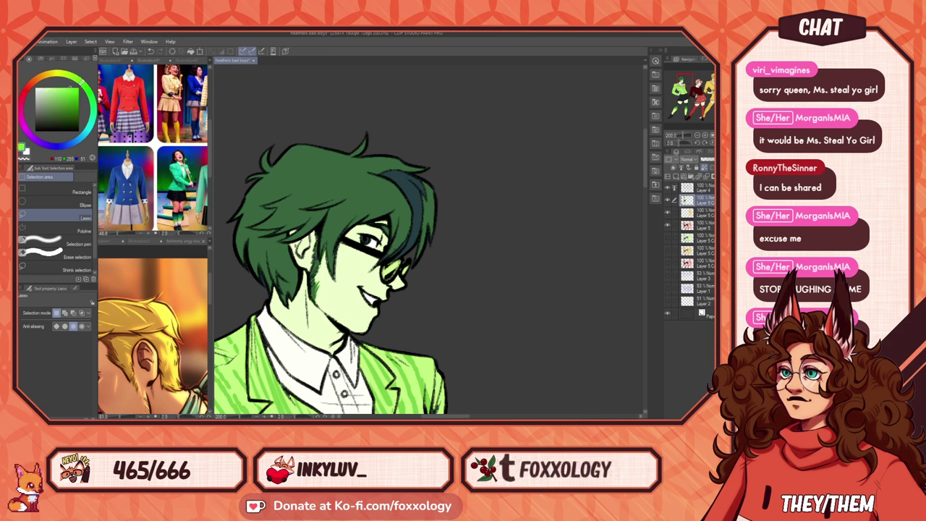
pyautogui.press('g')
pyautogui.click(414, 193)
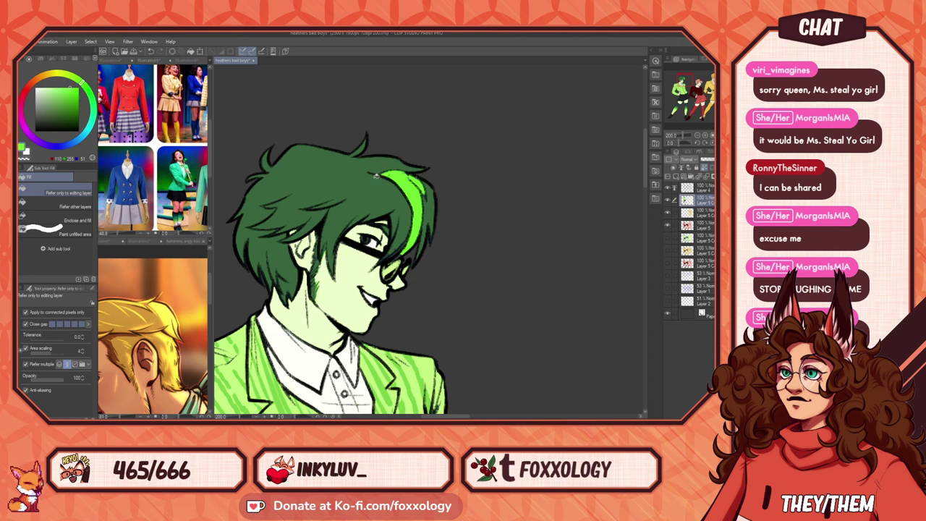
# Step: Choose The Natural (iPad) brush and sample the dark green of the left figure's hair
pyautogui.press('b')
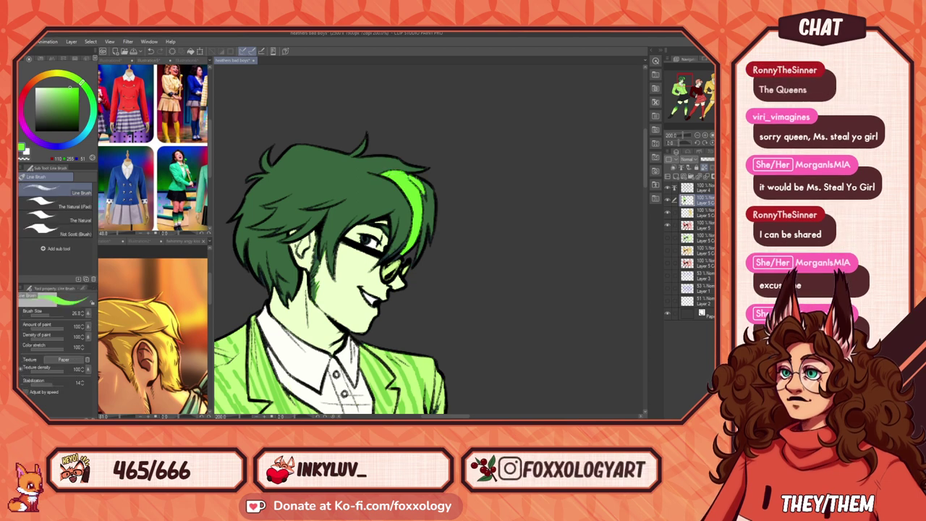
pyautogui.click(62, 205)
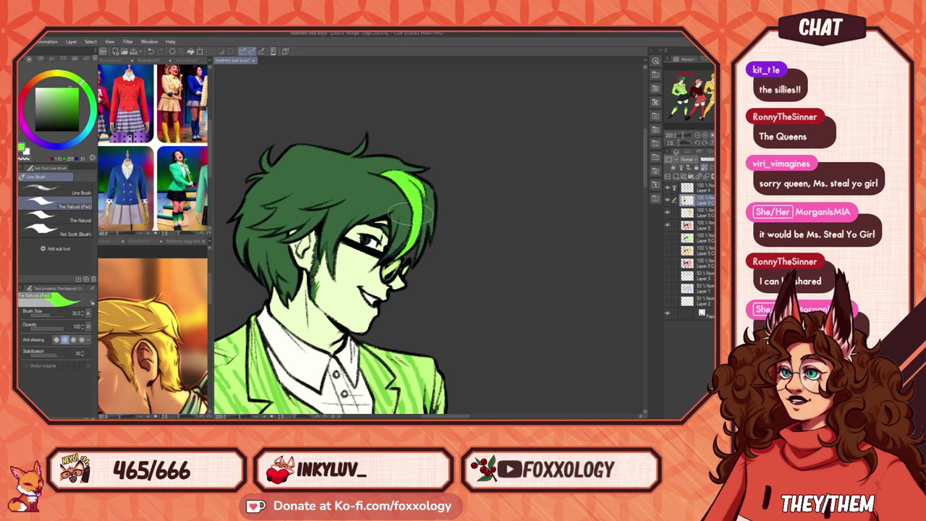
pyautogui.keyDown('alt'); pyautogui.click(391, 220); pyautogui.keyUp('alt')
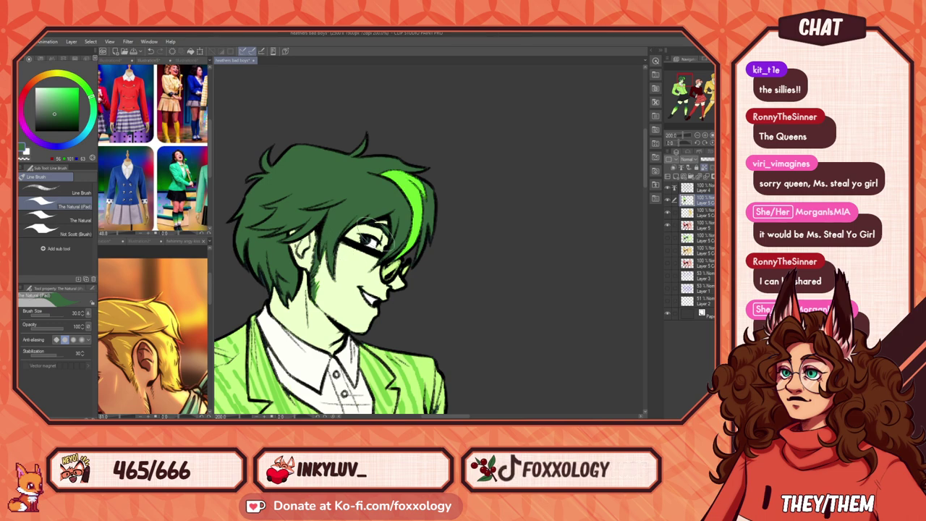
pyautogui.moveTo(475, 293); pyautogui.dragTo(419, 274)
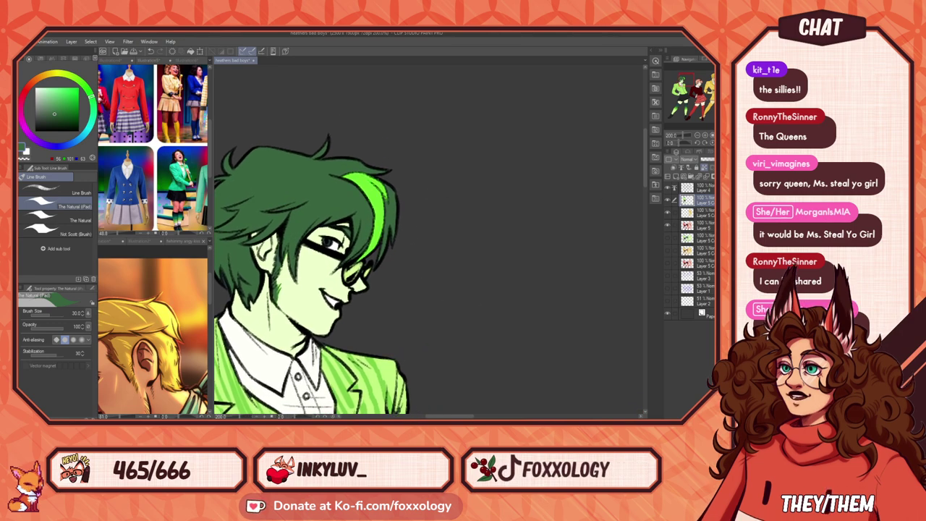
pyautogui.hotkey('ctrl', '0')
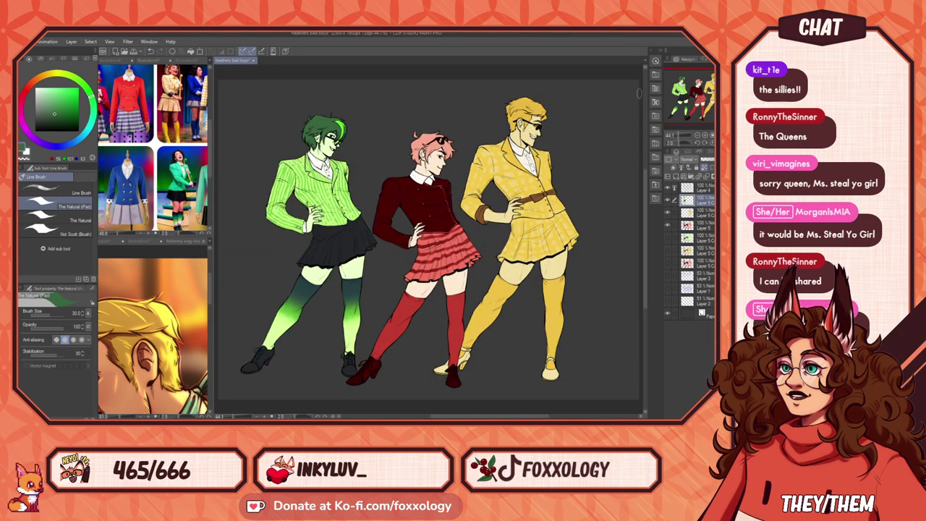
# Step: Touch up the middle figure's sunglasses on the red layer using white
pyautogui.scroll(1, 347, 116)
pyautogui.scroll(4, 452, 132)
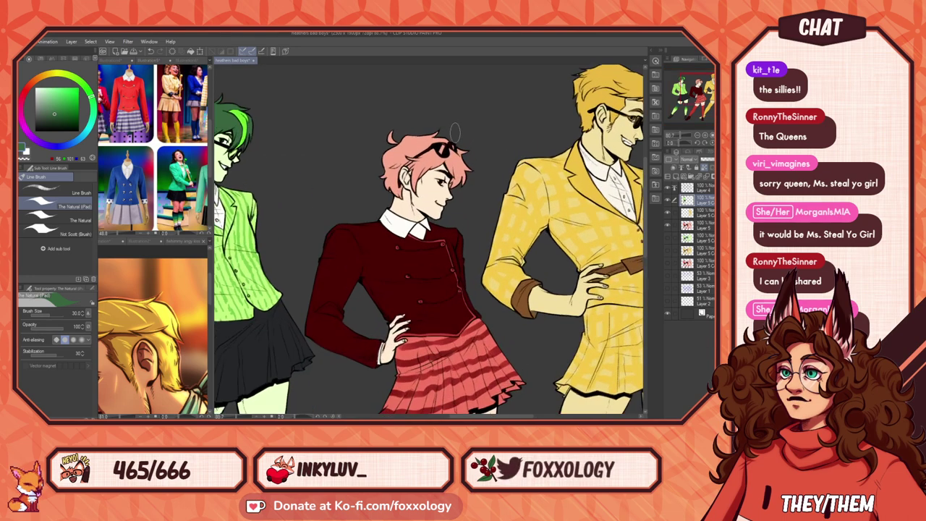
pyautogui.keyDown('alt'); pyautogui.click(423, 210); pyautogui.keyUp('alt')
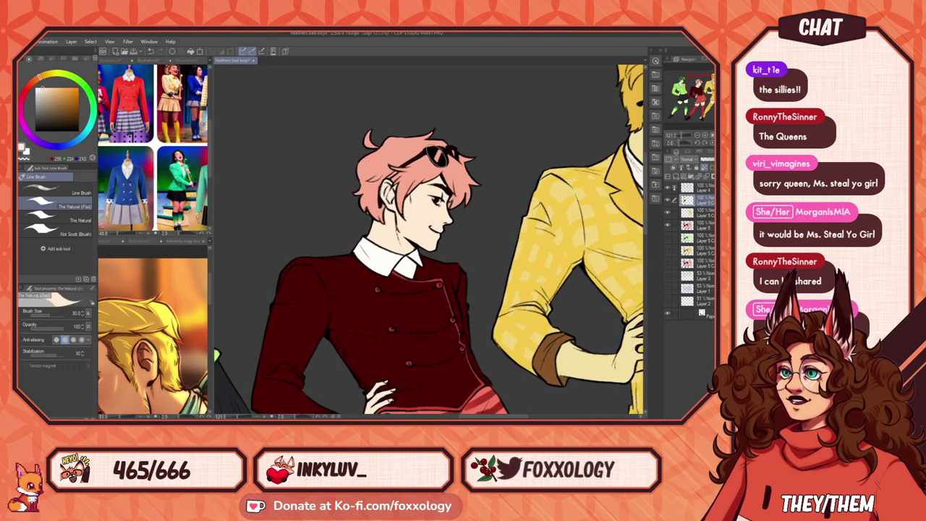
pyautogui.click(703, 225)
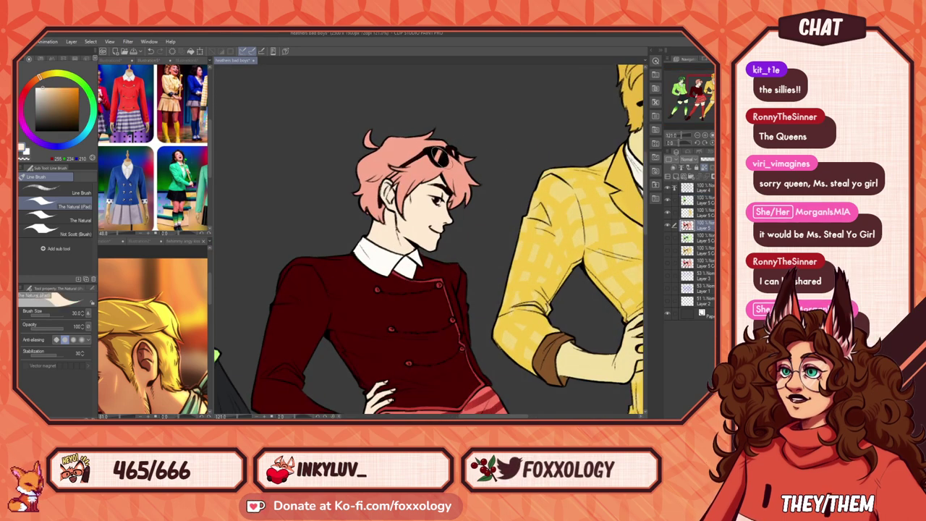
pyautogui.moveTo(440, 150)
pyautogui.mouseDown()
pyautogui.moveTo(437, 159)
pyautogui.moveTo(456, 153)
pyautogui.mouseUp()
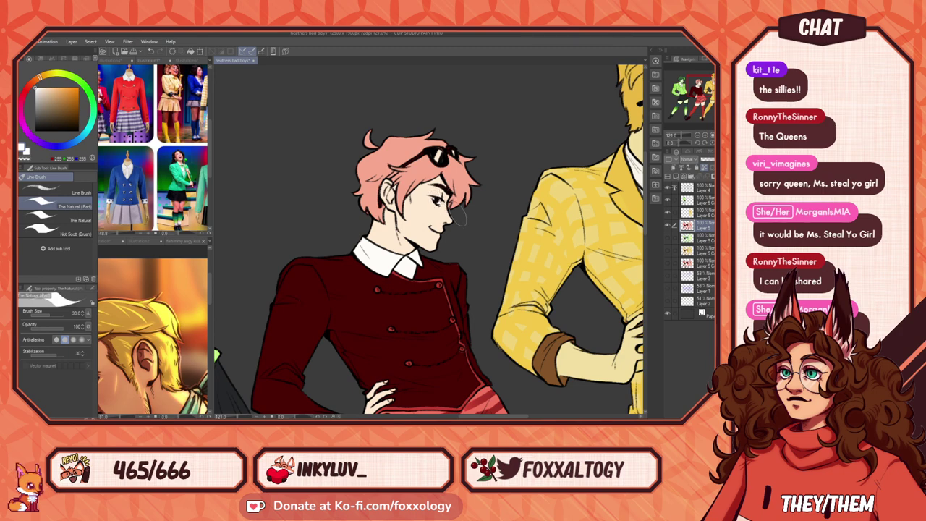
pyautogui.moveTo(461, 216); pyautogui.dragTo(503, 220)
pyautogui.hotkey('ctrl', '0')
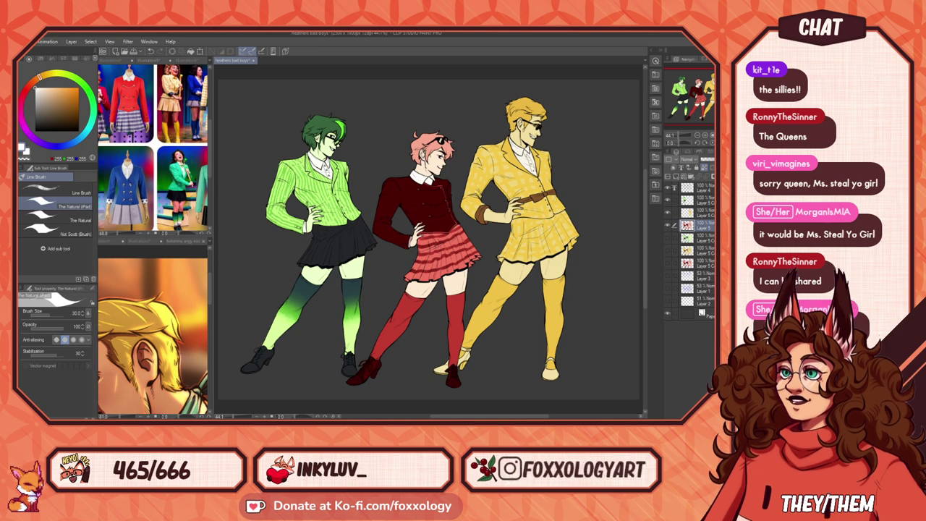
# Step: Change the paper colour to near-black
pyautogui.click(686, 312)
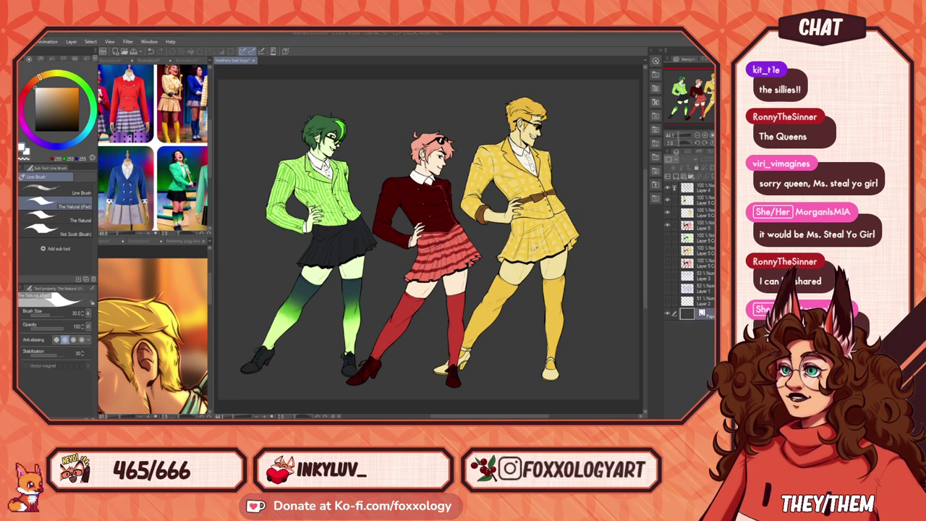
pyautogui.click(640, 170)
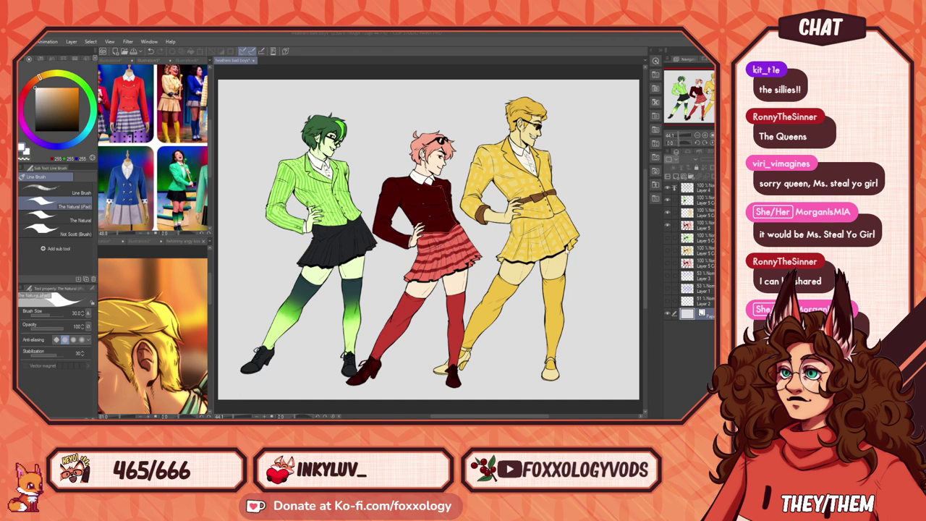
pyautogui.click(648, 168)
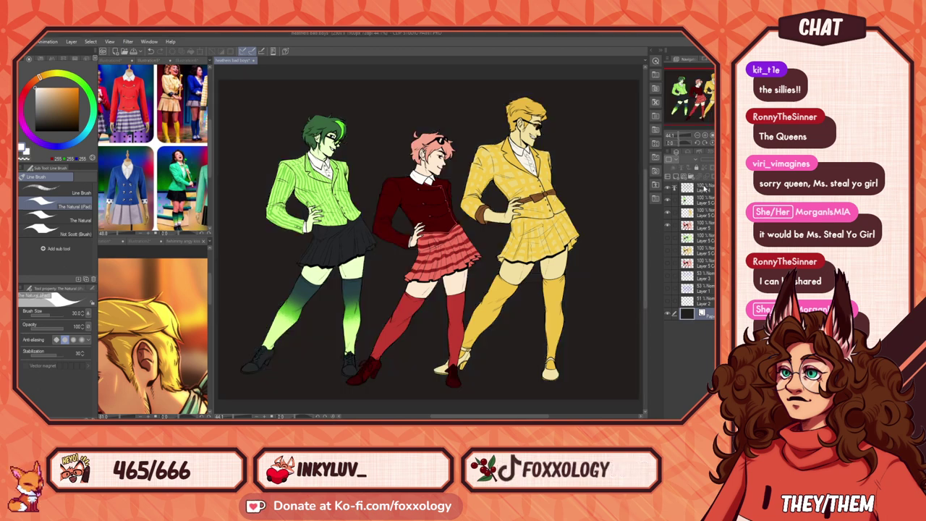
# Step: Add a new layer directly above the paper and choose the Polyline selection tool
pyautogui.click(673, 177)
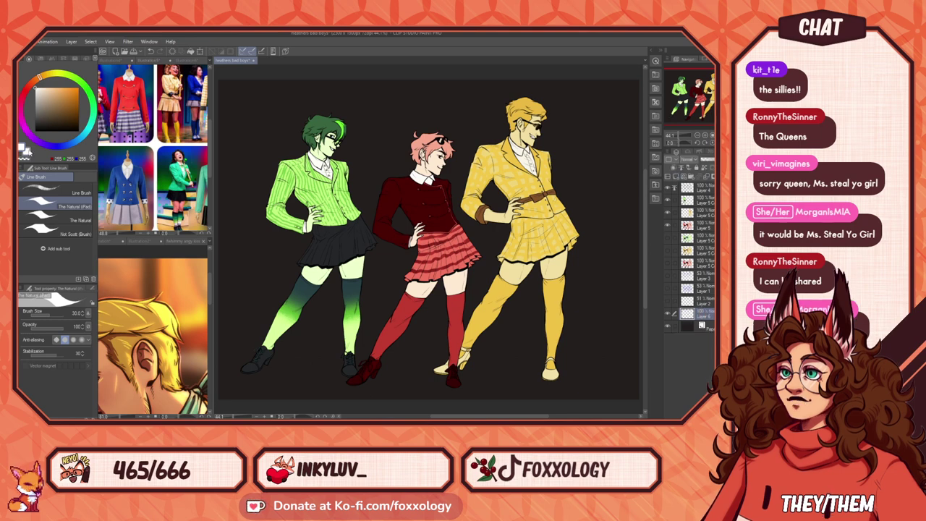
pyautogui.press('m')
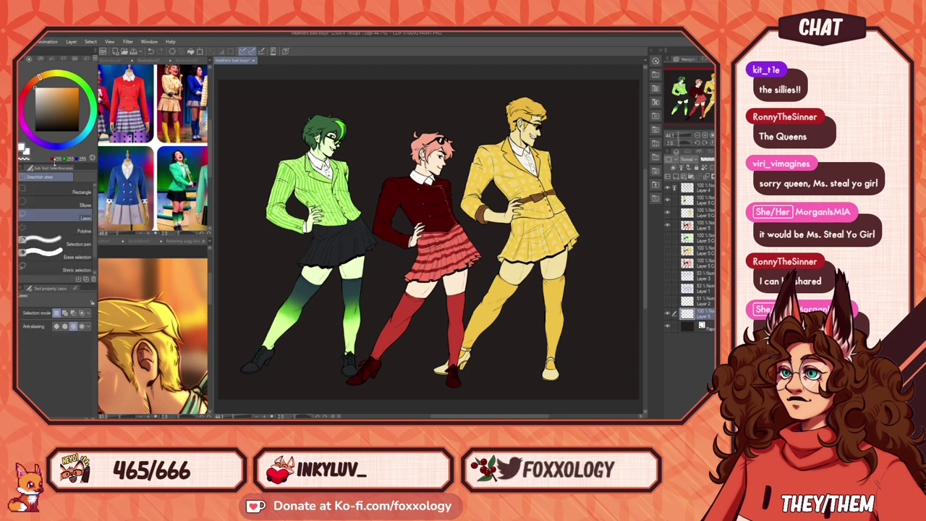
pyautogui.click(55, 231)
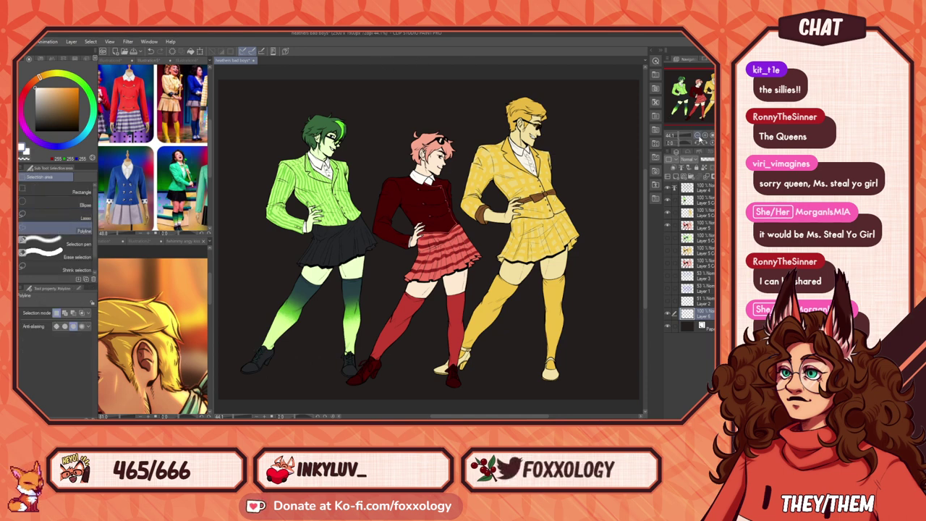
pyautogui.click(699, 136)
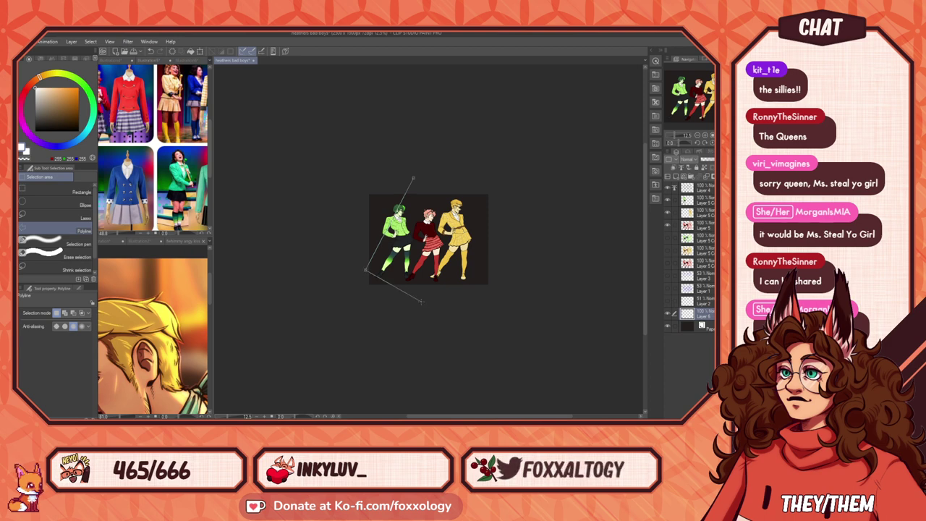
pyautogui.click(365, 272)
pyautogui.doubleClick(498, 299)
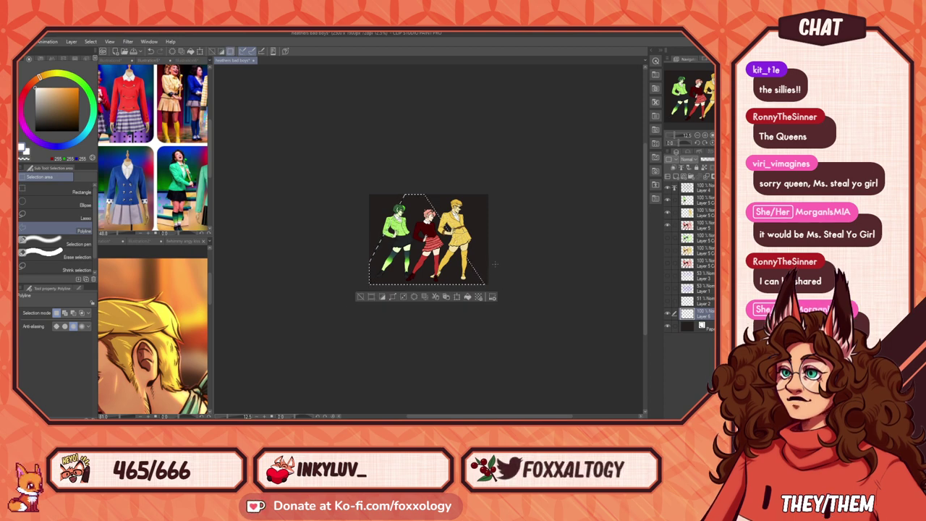
pyautogui.hotkey('ctrl', 'd')
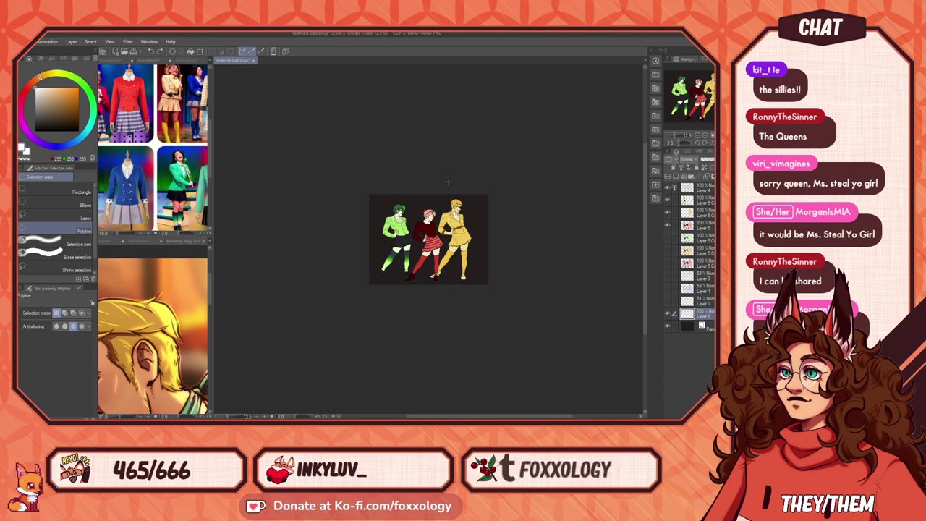
# Step: Outline a spotlight-shaped polyline selection around the figures, narrow at the canvas top and widening to its full width at the bottom
pyautogui.click(444, 186)
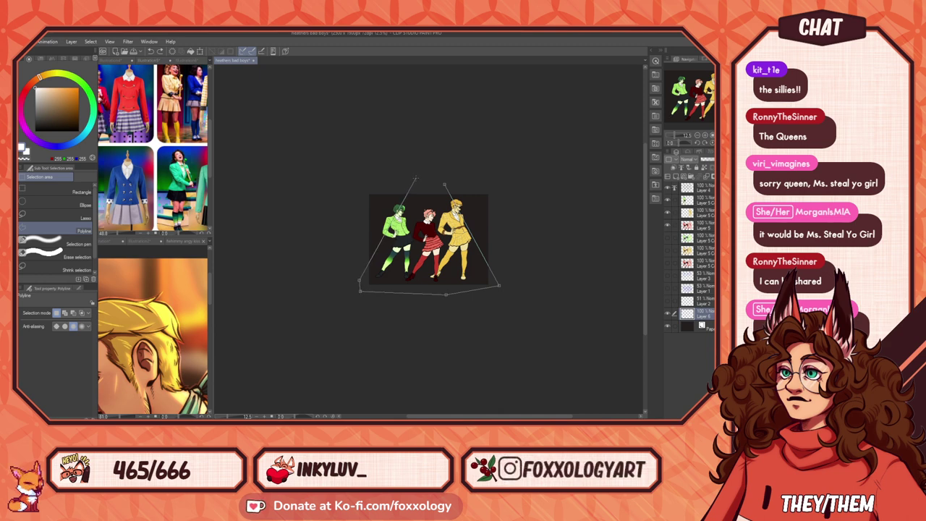
pyautogui.click(446, 185)
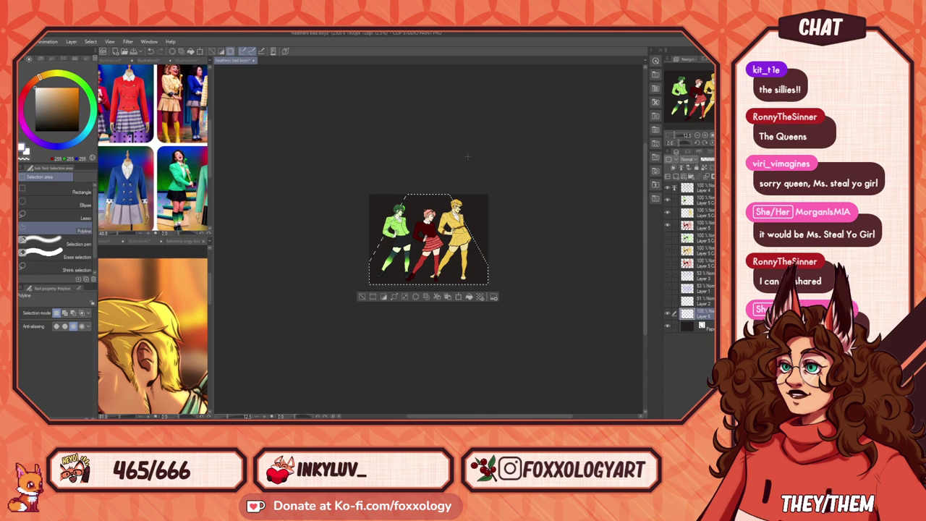
pyautogui.scroll(3, 444, 197)
pyautogui.moveTo(514, 280); pyautogui.dragTo(528, 222)
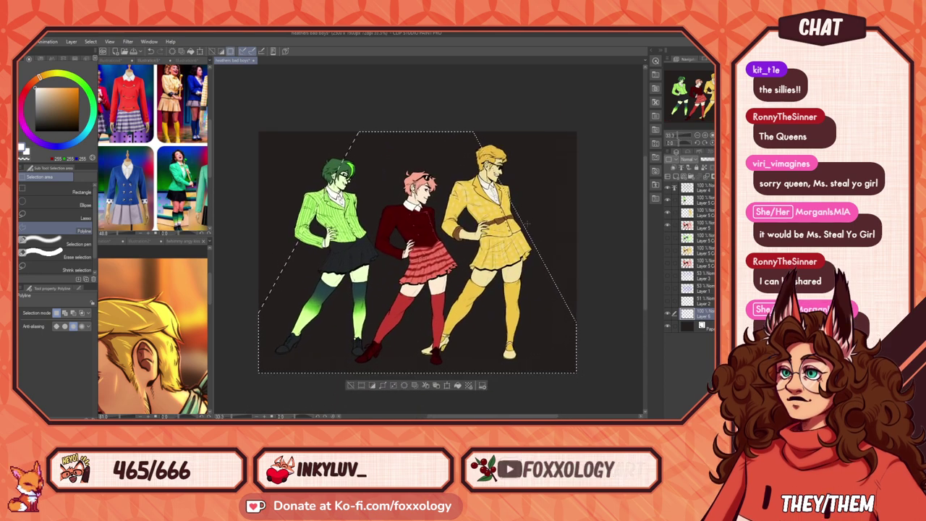
# Step: Airbrush a muted dusty red into the upper part of the spotlight selection with the brush size at 2000
pyautogui.press('b')
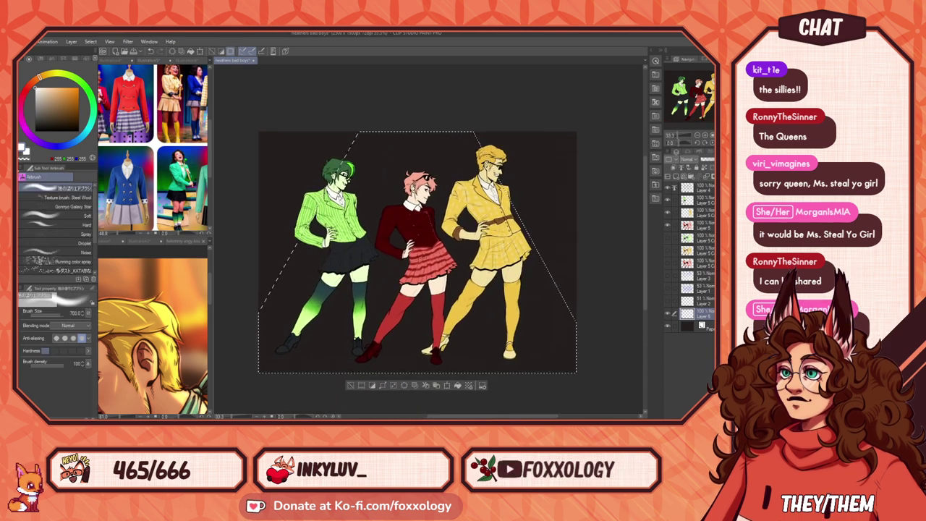
pyautogui.click(51, 100)
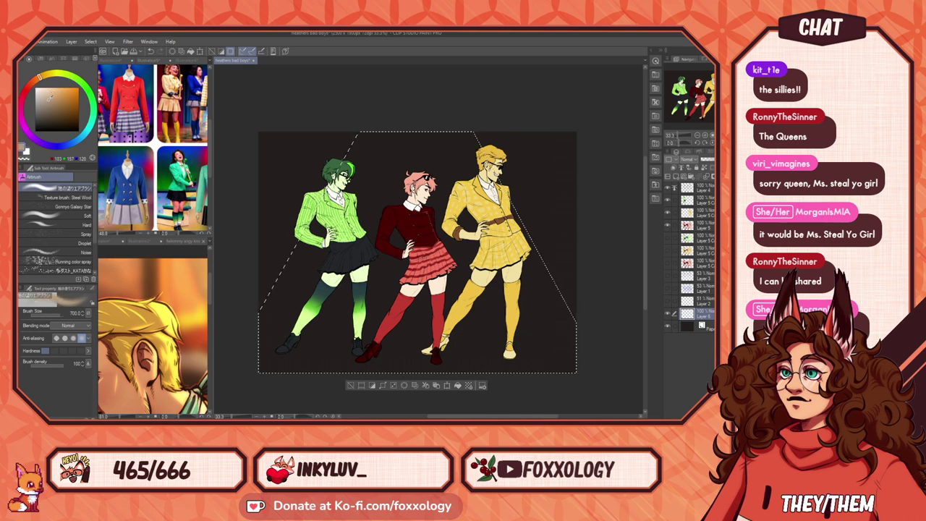
pyautogui.moveTo(42, 77); pyautogui.dragTo(47, 74)
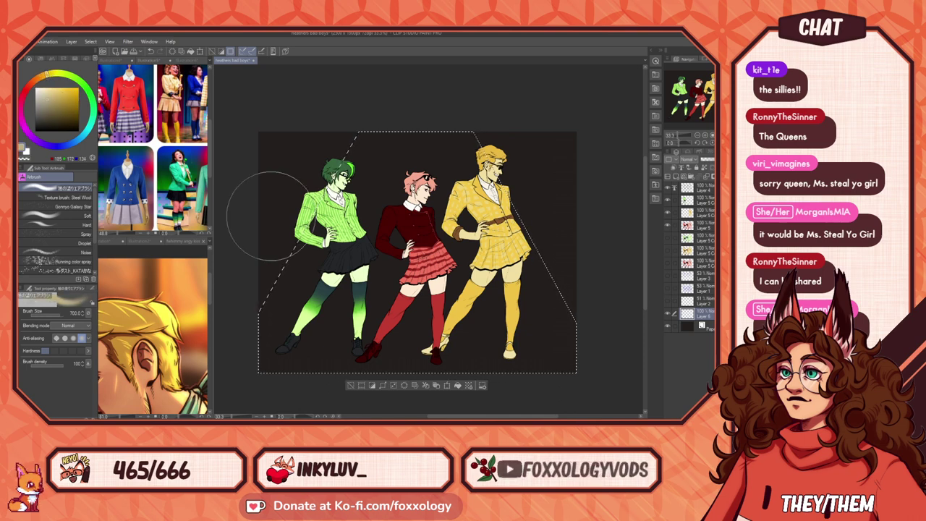
pyautogui.press(']')
pyautogui.press(']')
pyautogui.press(']')
pyautogui.press(']')
pyautogui.press(']')
pyautogui.press(']')
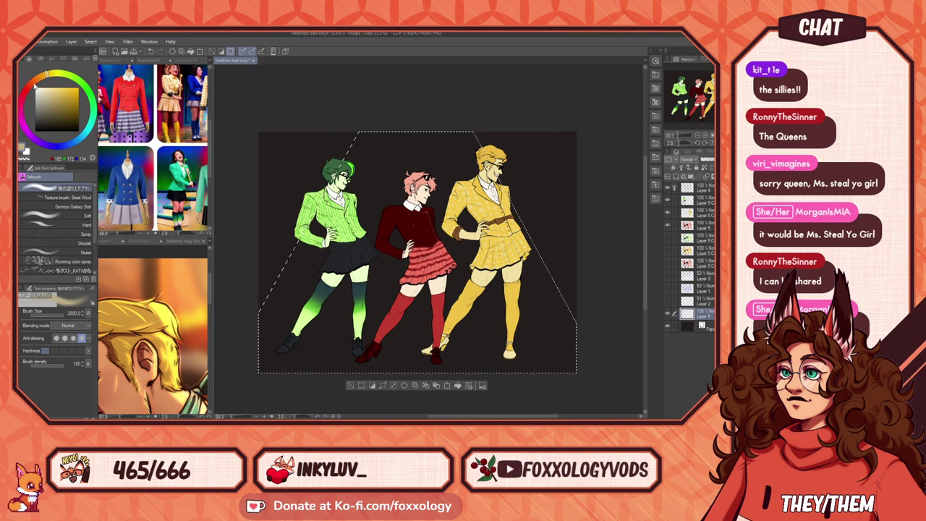
pyautogui.moveTo(34, 85); pyautogui.dragTo(56, 102)
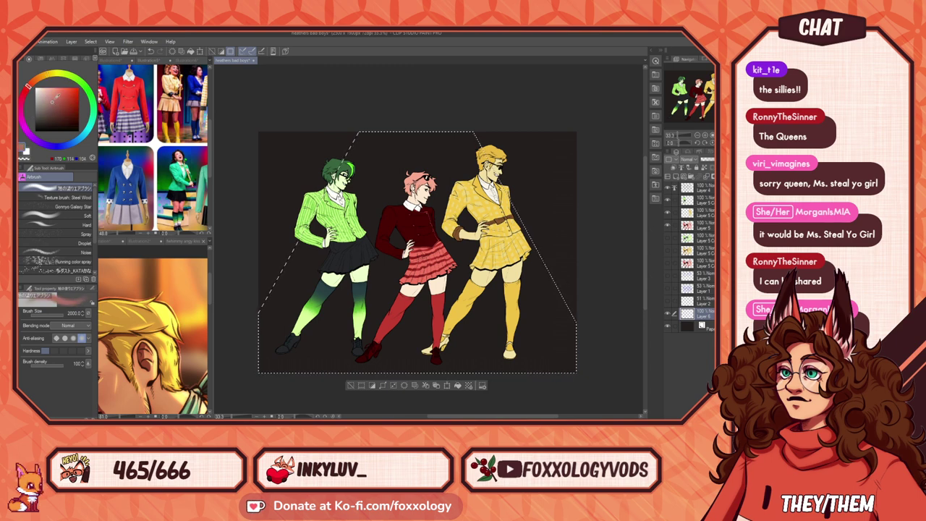
pyautogui.moveTo(418, 145)
pyautogui.mouseDown()
pyautogui.moveTo(401, 145)
pyautogui.moveTo(442, 144)
pyautogui.moveTo(377, 144)
pyautogui.mouseUp()
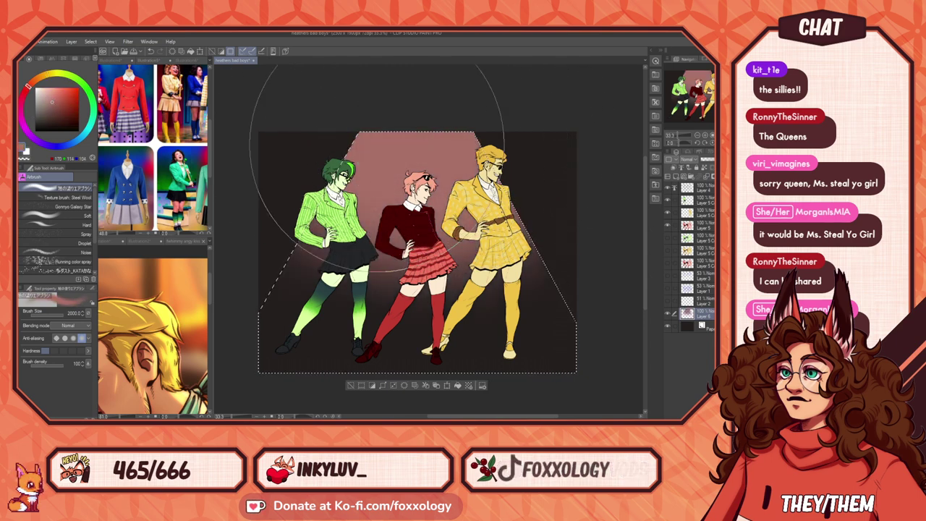
# Step: Airbrush peach and a pale yellow over the top of the spotlight to build a warm glow
pyautogui.moveTo(38, 84); pyautogui.dragTo(41, 75)
pyautogui.click(55, 88)
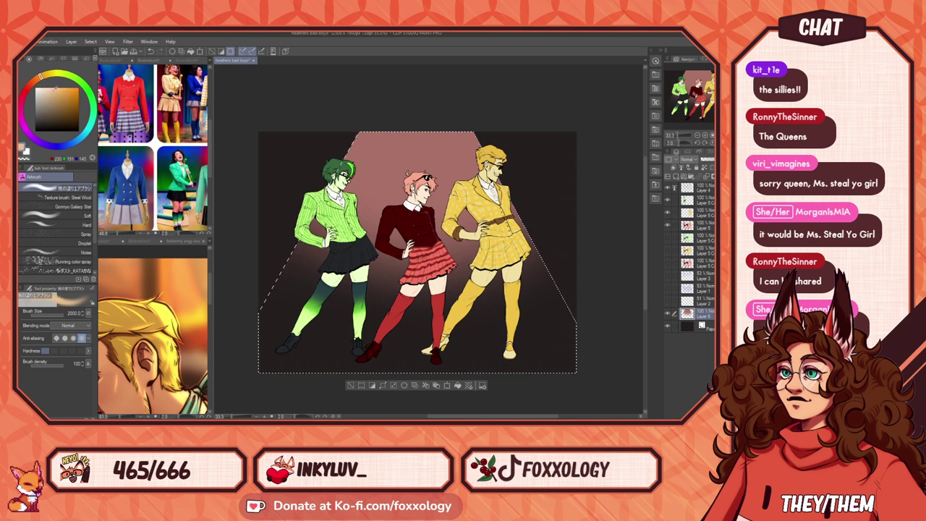
pyautogui.moveTo(343, 90)
pyautogui.mouseDown()
pyautogui.moveTo(421, 94)
pyautogui.moveTo(359, 89)
pyautogui.mouseUp()
pyautogui.moveTo(42, 75); pyautogui.dragTo(53, 73)
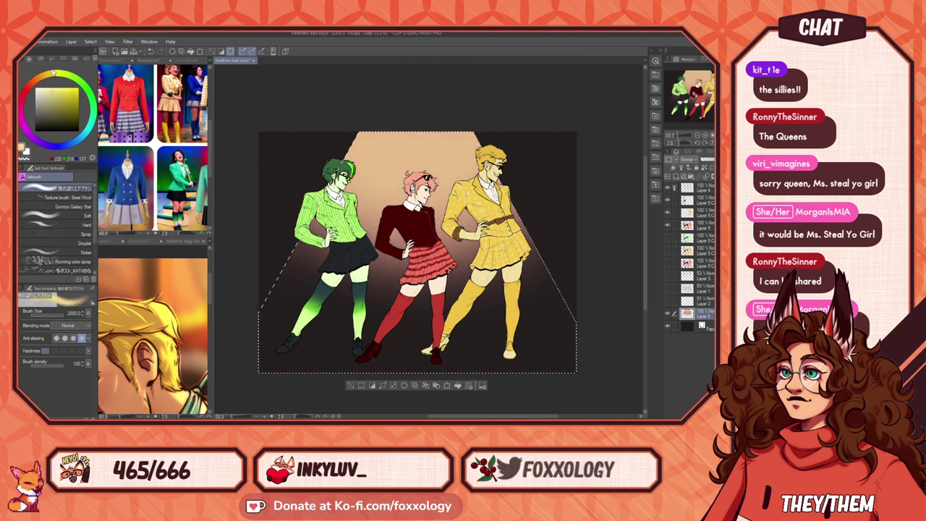
pyautogui.click(48, 88)
pyautogui.moveTo(407, 96); pyautogui.dragTo(416, 93)
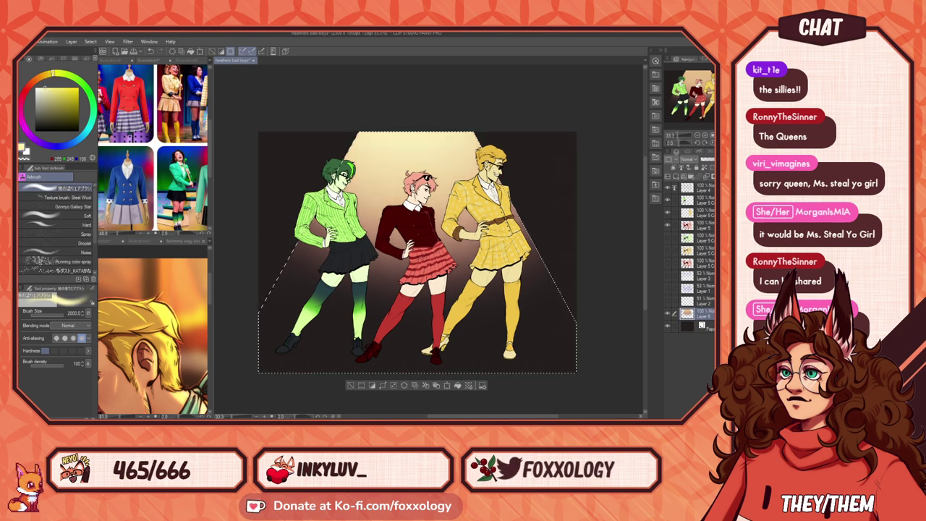
# Step: Brighten the very top of the spotlight with near-white airbrushing and clear the selection
pyautogui.moveTo(521, 167); pyautogui.dragTo(463, 240)
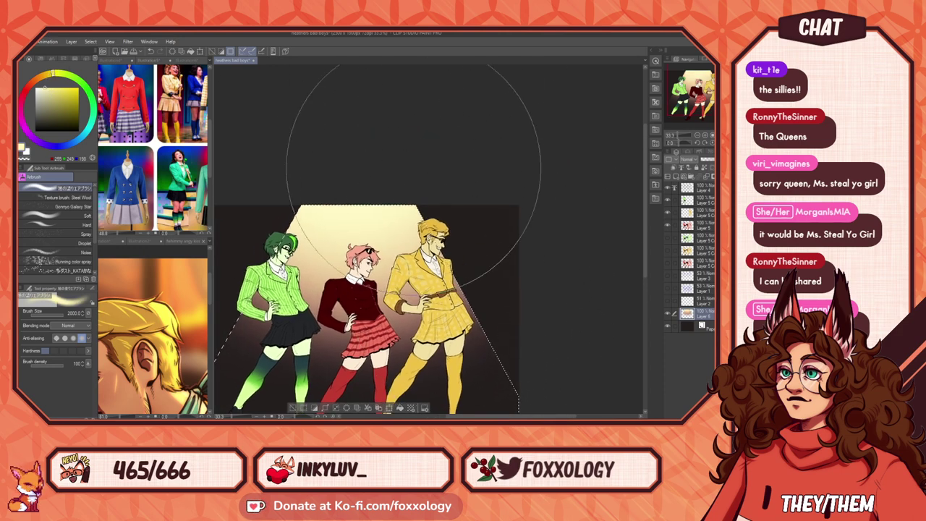
pyautogui.click(38, 87)
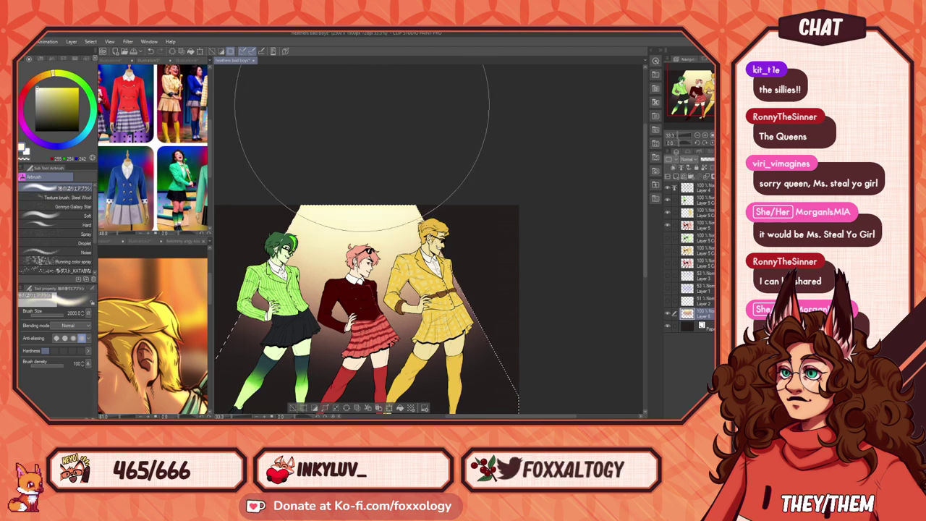
pyautogui.moveTo(560, 285)
pyautogui.mouseDown()
pyautogui.moveTo(622, 175)
pyautogui.moveTo(587, 202)
pyautogui.mouseUp()
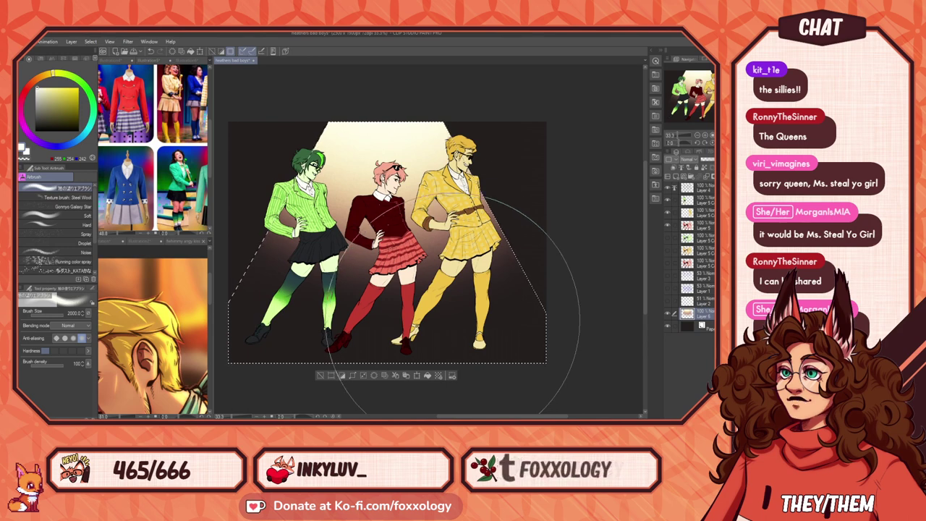
pyautogui.press('m')
pyautogui.hotkey('ctrl', 'd')
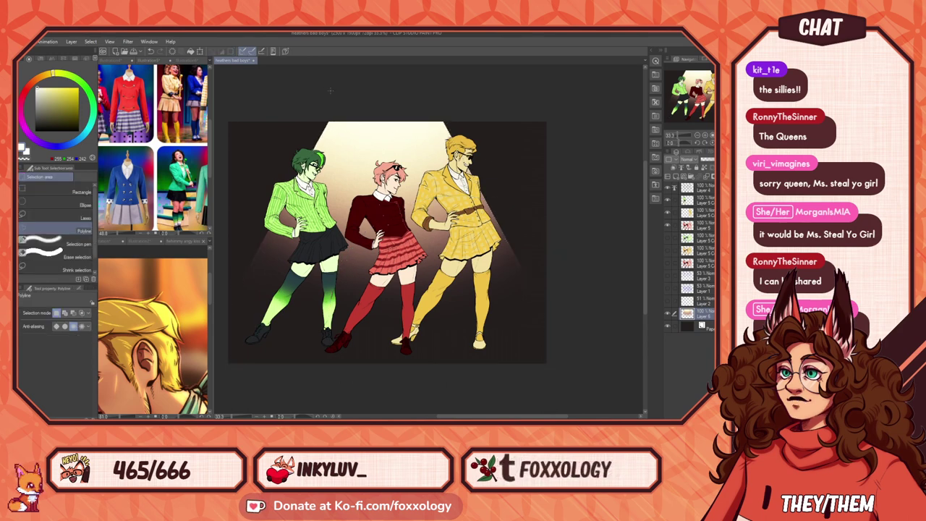
# Step: Duplicate the spotlight layer and blur the copy to soften the beam's edges
pyautogui.scroll(1, 455, 301)
pyautogui.hscroll(-2, 454, 302)
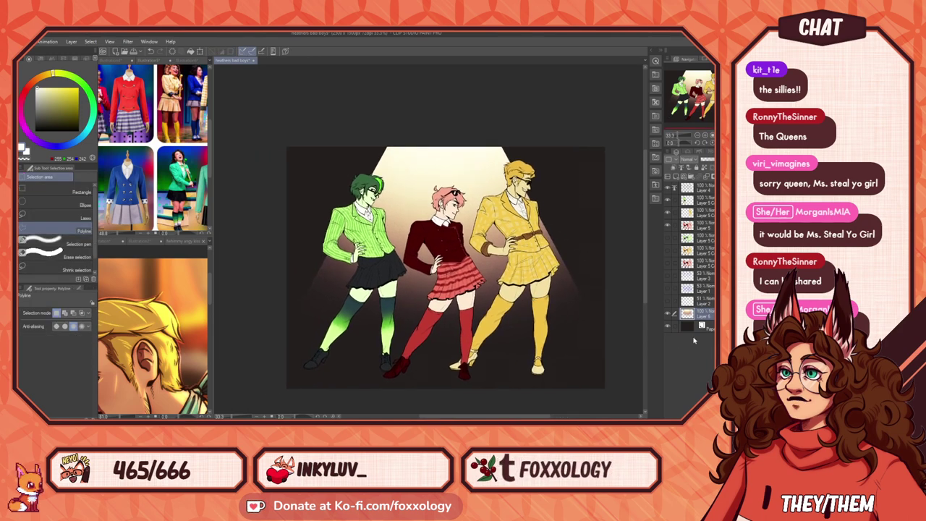
pyautogui.hotkey('ctrl', 'c')
pyautogui.hotkey('ctrl', 'v')
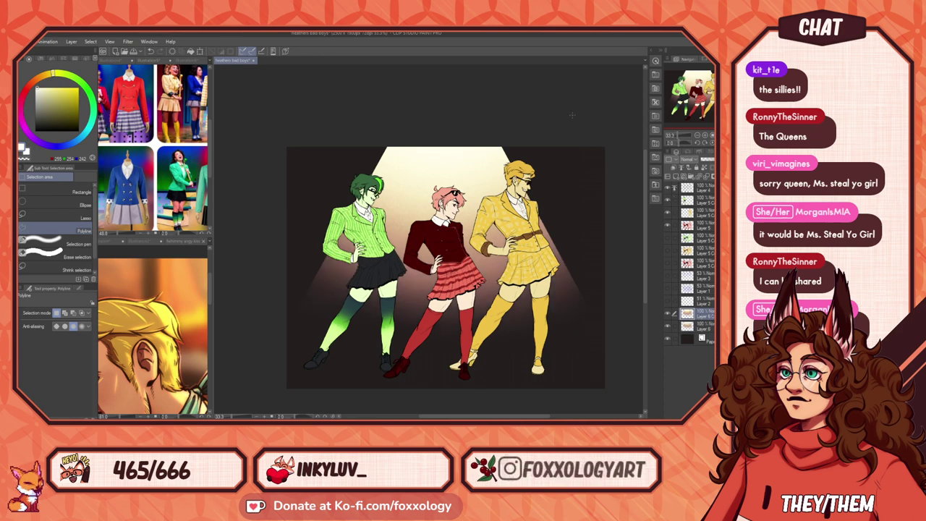
pyautogui.click(192, 77)
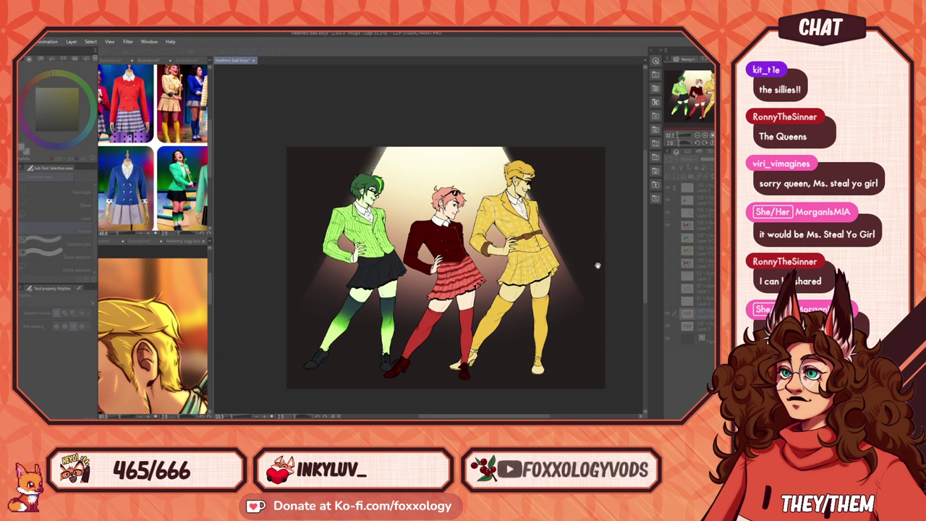
pyautogui.click(649, 230)
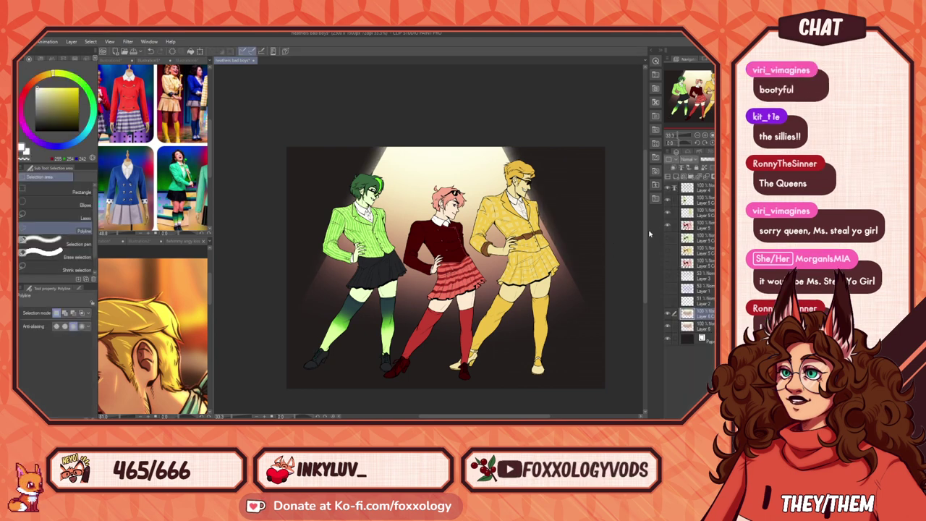
pyautogui.moveTo(492, 283); pyautogui.dragTo(335, 221)
pyautogui.keyDown('ctrl'); pyautogui.click(383, 225); pyautogui.keyUp('ctrl')
pyautogui.moveTo(335, 221); pyautogui.dragTo(390, 256)
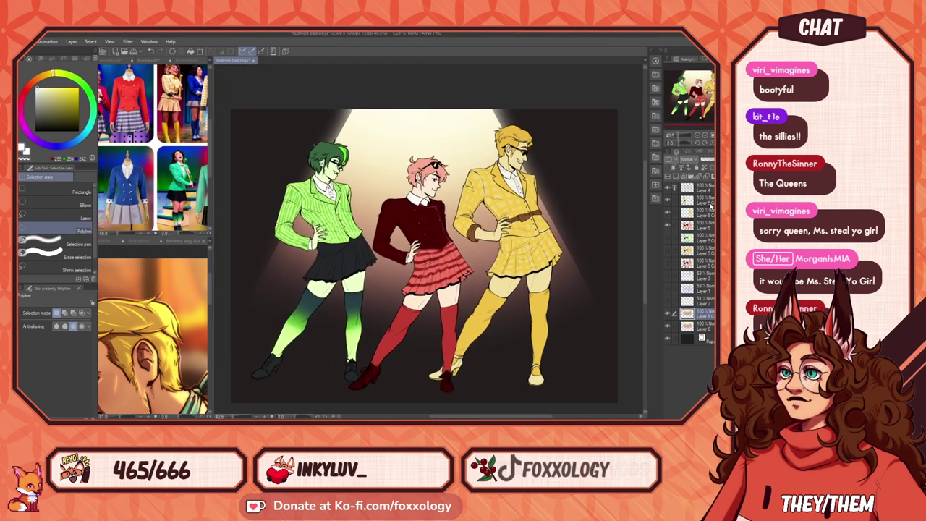
# Step: Merge the separate colour layers of the three figures into a single layer
pyautogui.click(687, 199)
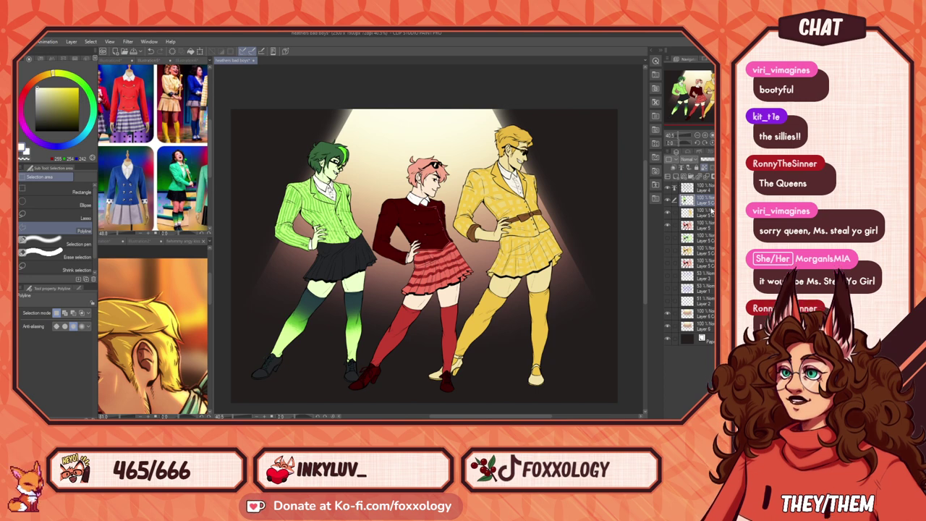
pyautogui.hotkey('ctrl', 'e')
pyautogui.hotkey('ctrl', 'e')
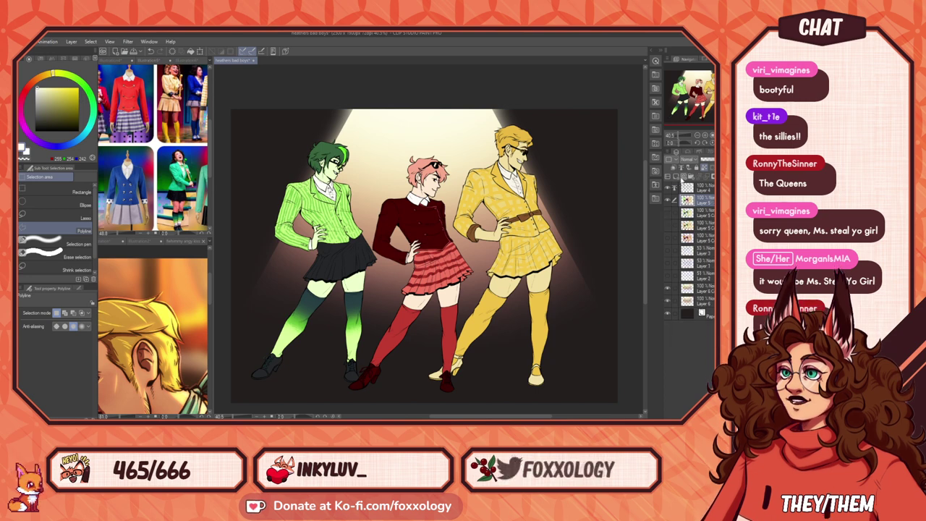
# Step: Try shading the green figure's hair and neck with grey strokes on a new clipped layer set to Multiply
pyautogui.click(677, 176)
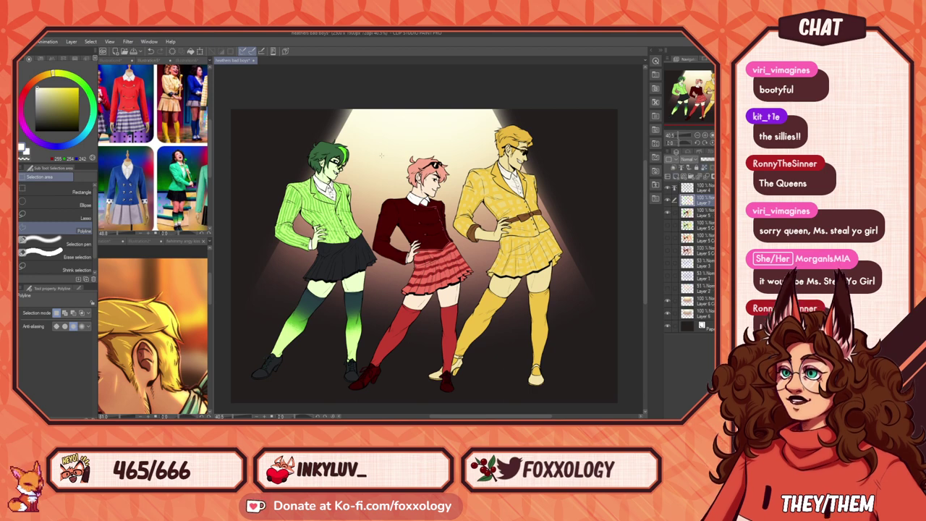
pyautogui.click(32, 101)
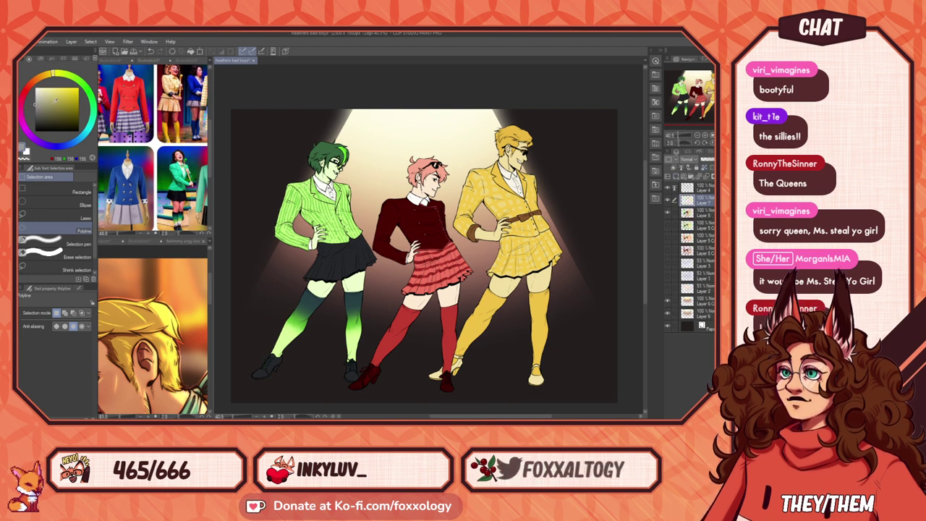
pyautogui.press('p')
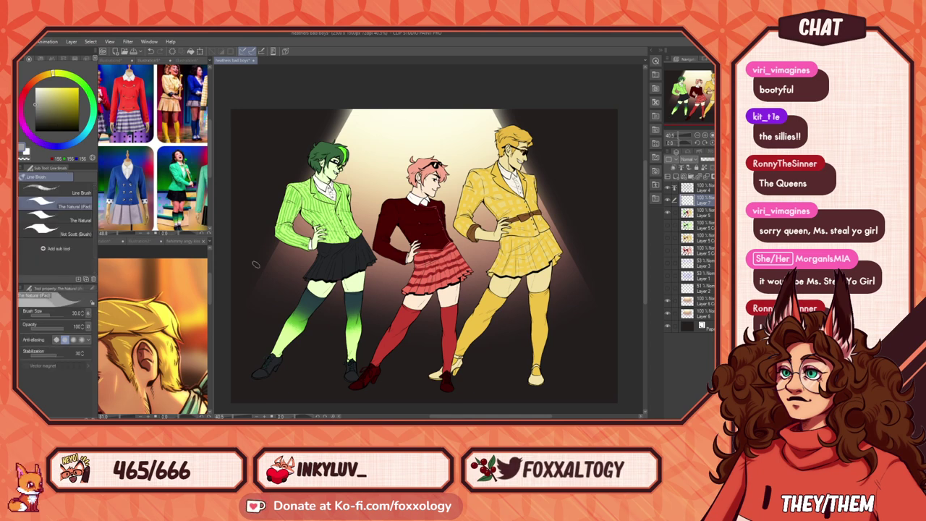
pyautogui.moveTo(298, 154); pyautogui.dragTo(324, 170)
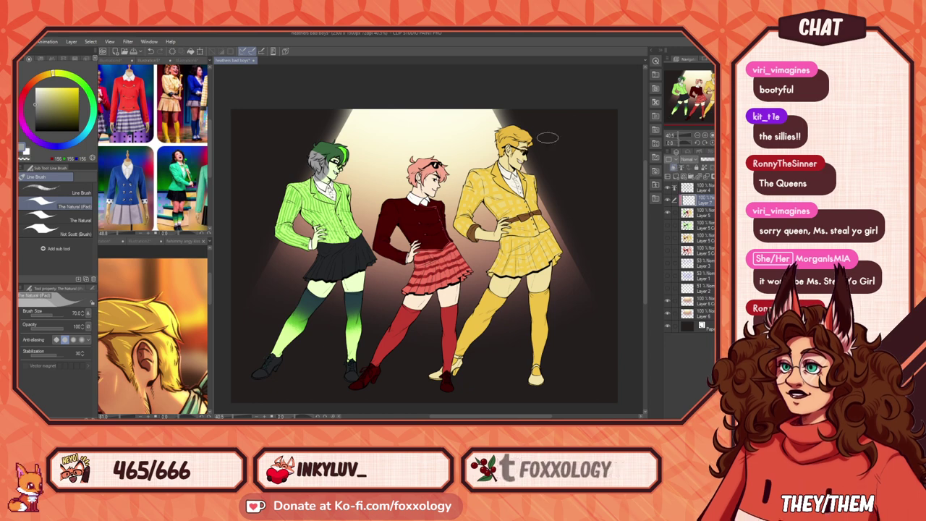
pyautogui.hotkey('ctrl', 'z')
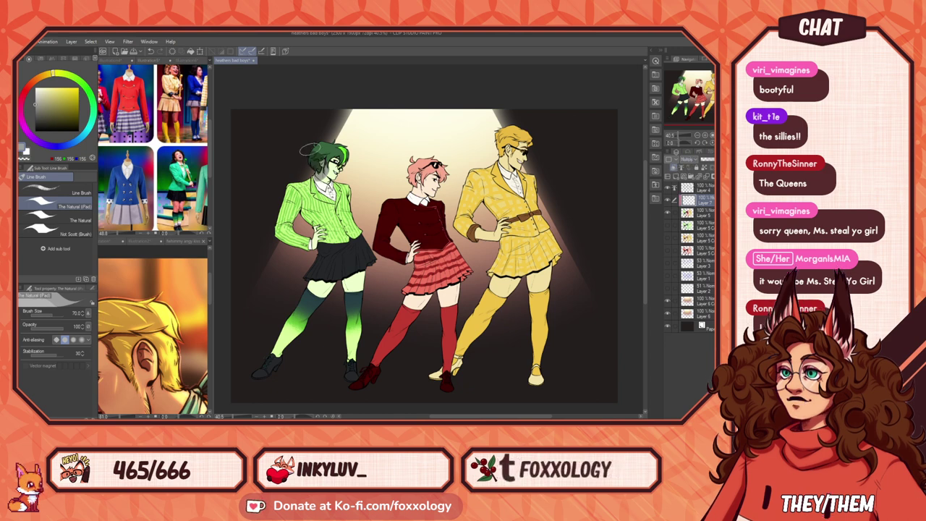
pyautogui.moveTo(325, 184); pyautogui.dragTo(309, 171)
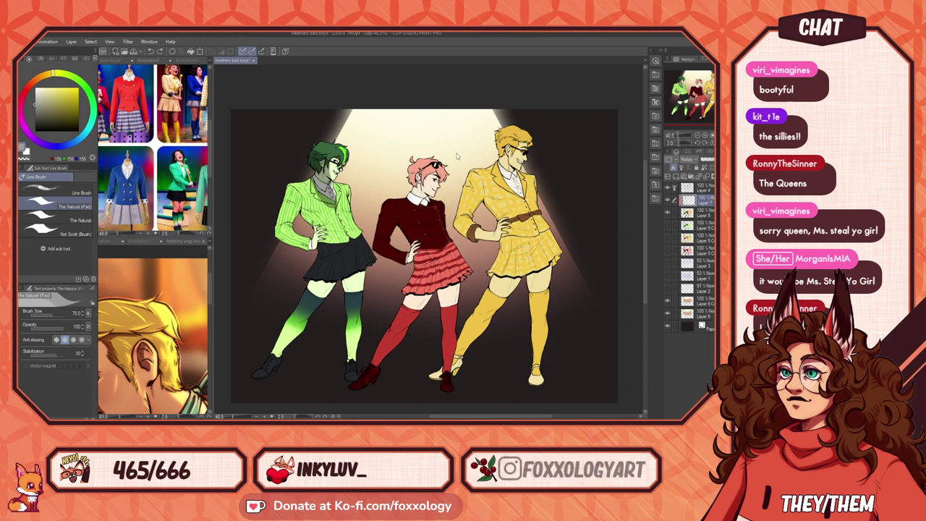
pyautogui.hotkey('ctrl', 'z')
pyautogui.hotkey('ctrl', 'z')
pyautogui.hotkey('ctrl', 'z')
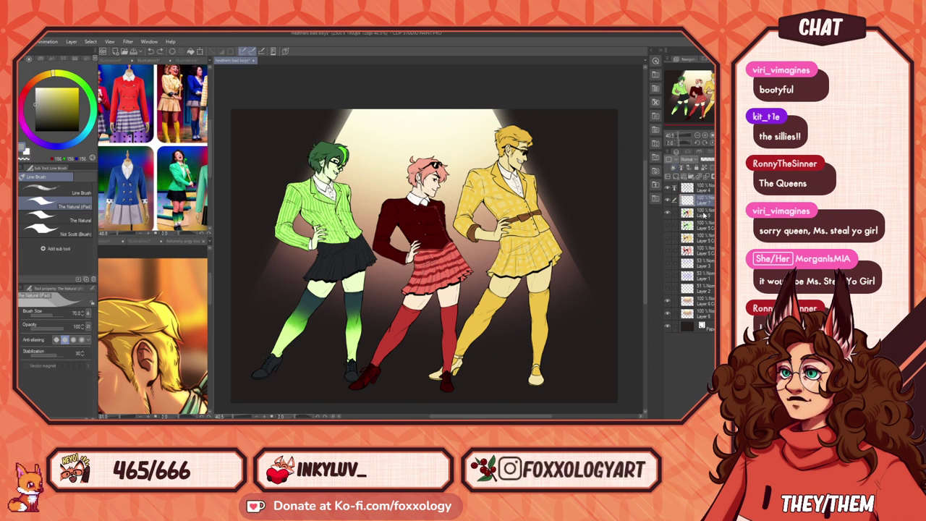
pyautogui.hotkey('ctrl', 'e')
# Step: Duplicate the merged figures layer and turn the copy into a flat grey Multiply shadow layer
pyautogui.hotkey('ctrl', 'c')
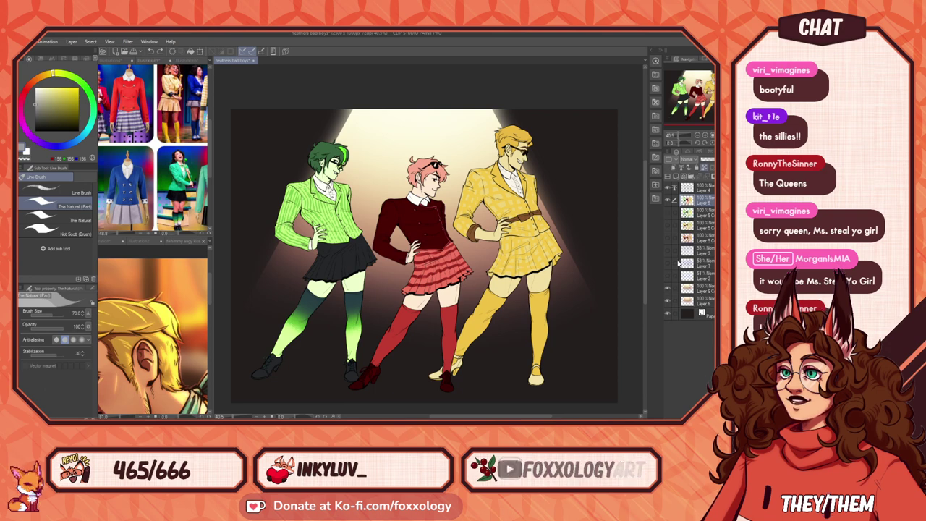
pyautogui.hotkey('ctrl', 'v')
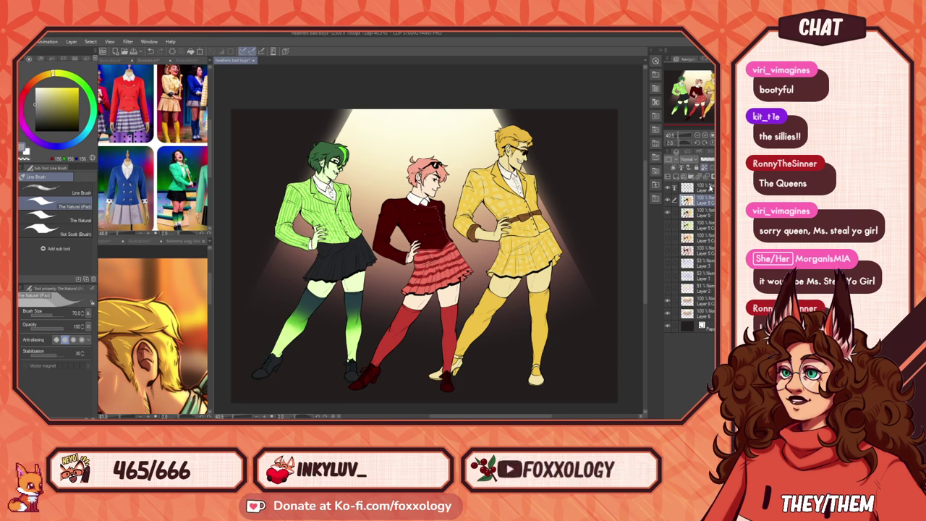
pyautogui.click(190, 53)
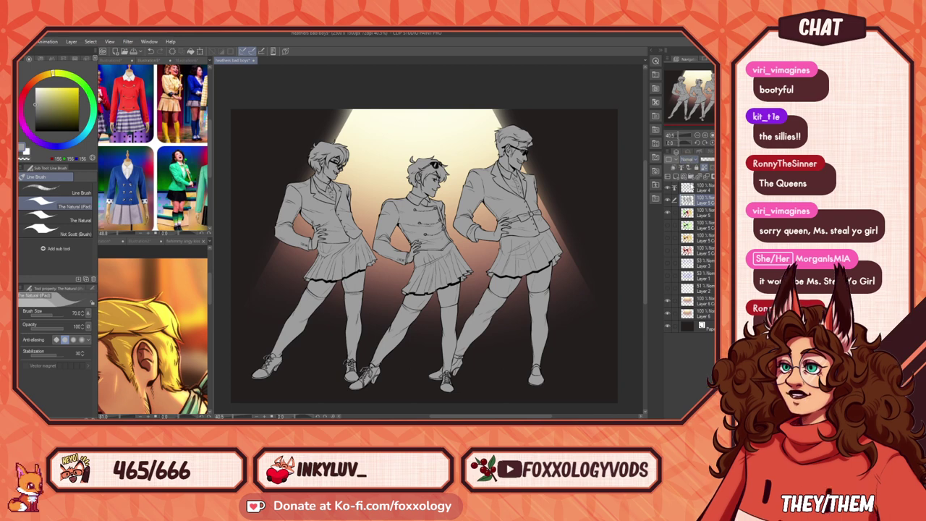
pyautogui.click(693, 186)
# Step: Nudge the grey shadow copy slightly downward to create a rim light and clip it to the figures layer below
pyautogui.hotkey('ctrl', 't')
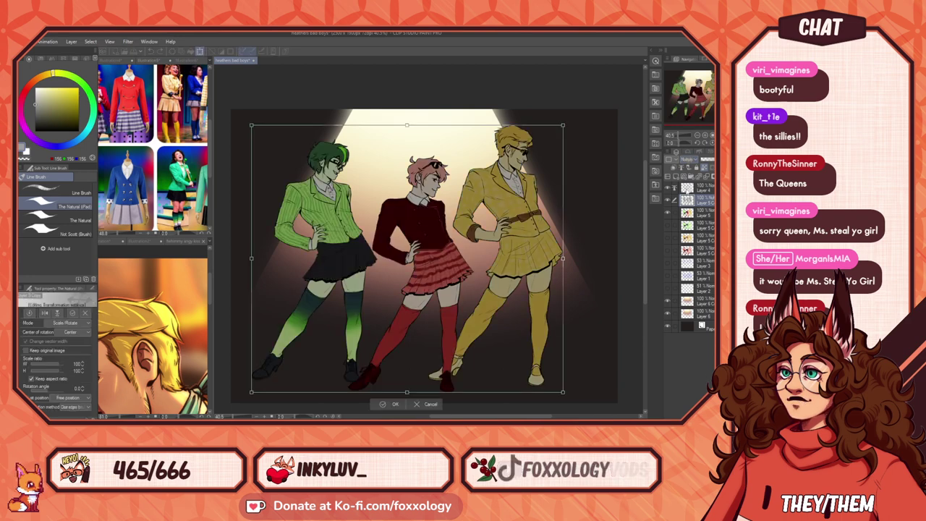
pyautogui.press('Down')
pyautogui.press('Down')
pyautogui.press('Down')
pyautogui.press('Down')
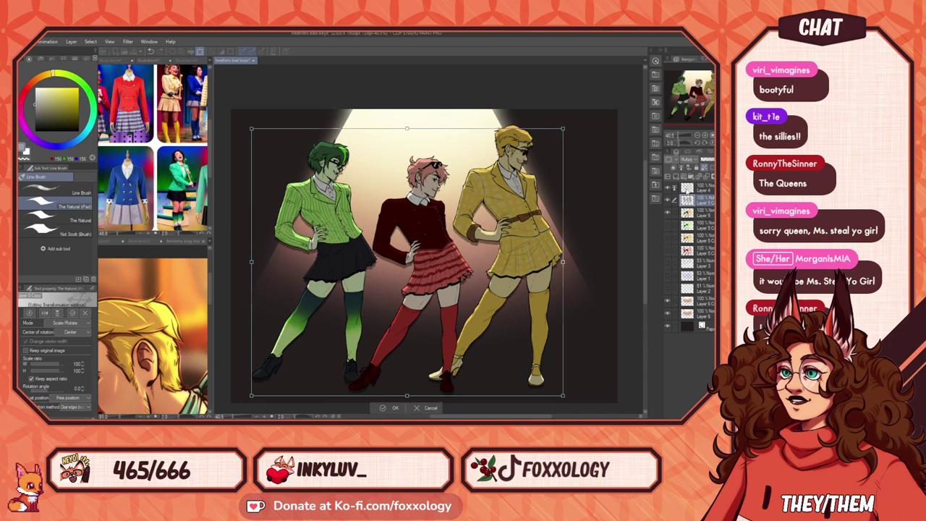
pyautogui.press('Return')
pyautogui.scroll(2, 506, 179)
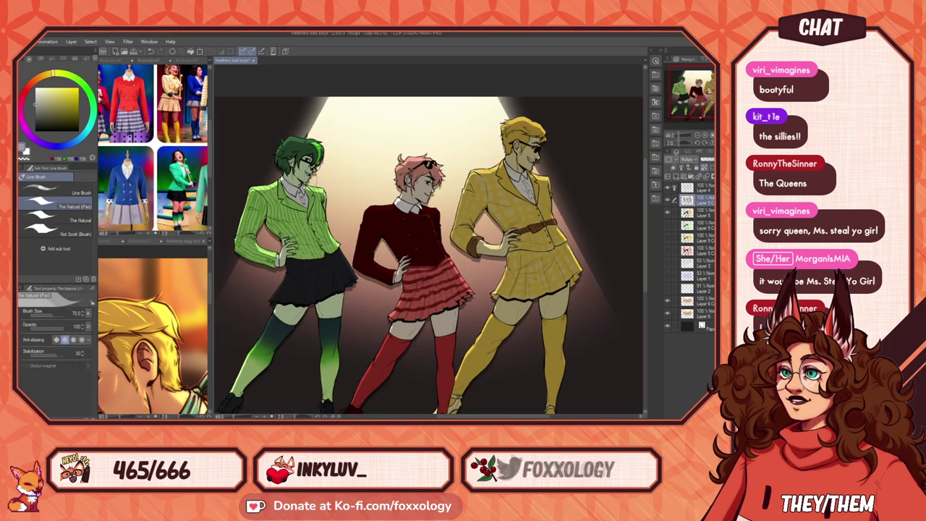
pyautogui.moveTo(506, 179); pyautogui.dragTo(566, 206)
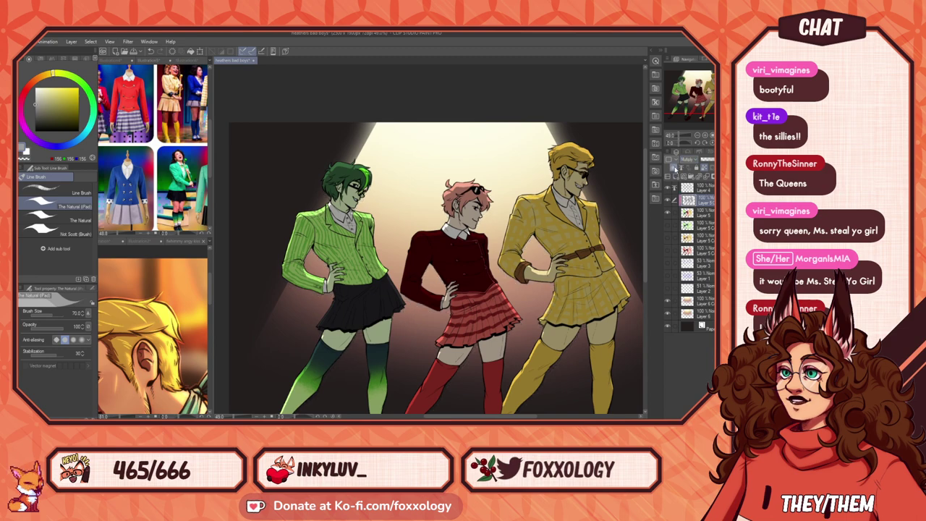
pyautogui.scroll(2, 392, 233)
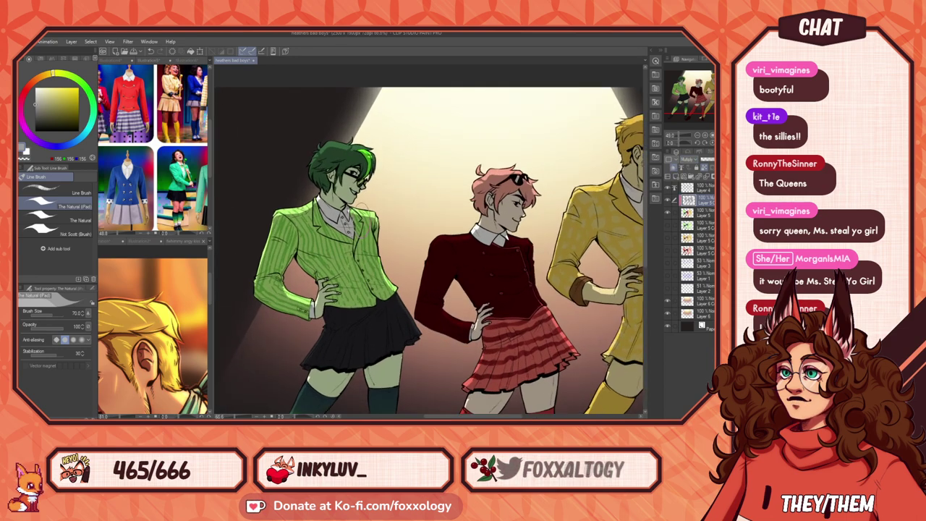
# Step: Review the shadow and rim light across all three figures against the spotlight
pyautogui.scroll(-1, 400, 241)
pyautogui.moveTo(485, 255); pyautogui.dragTo(403, 219)
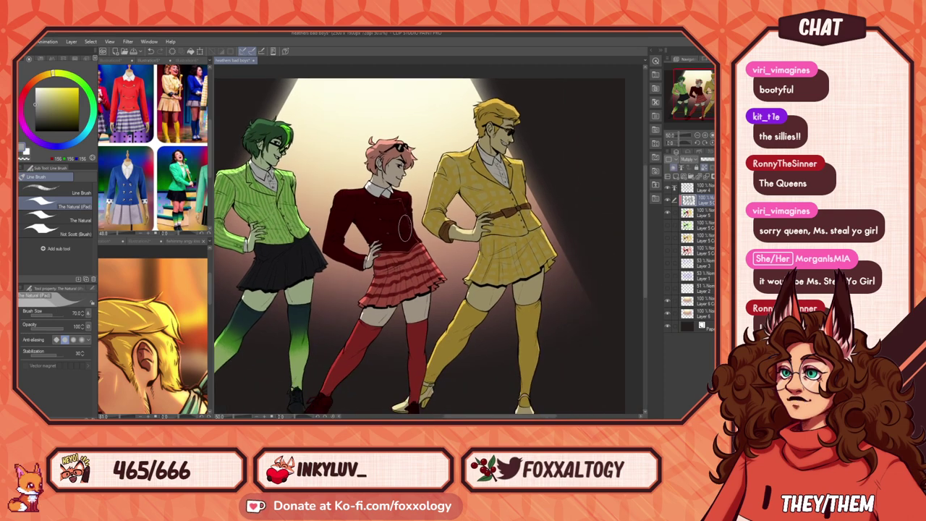
pyautogui.moveTo(346, 252); pyautogui.dragTo(403, 243)
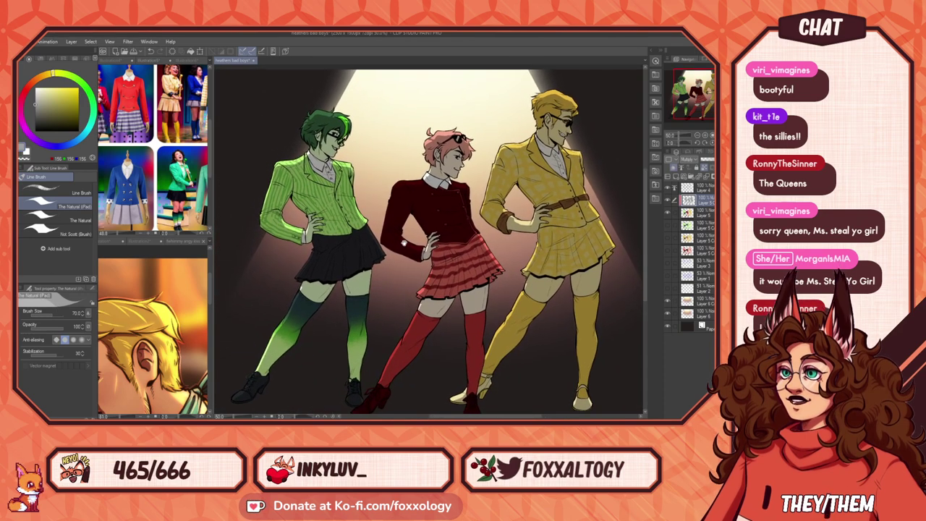
pyautogui.moveTo(495, 287); pyautogui.dragTo(457, 264)
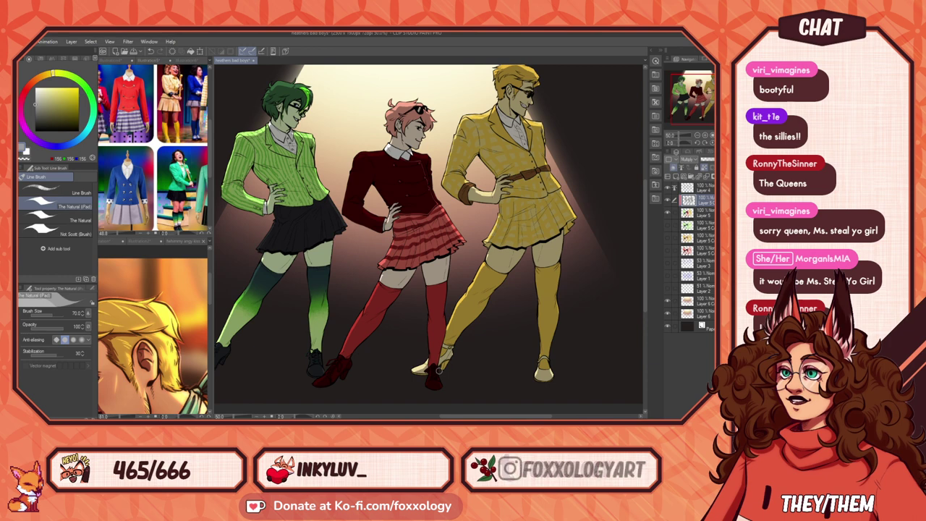
pyautogui.scroll(5, 584, 292)
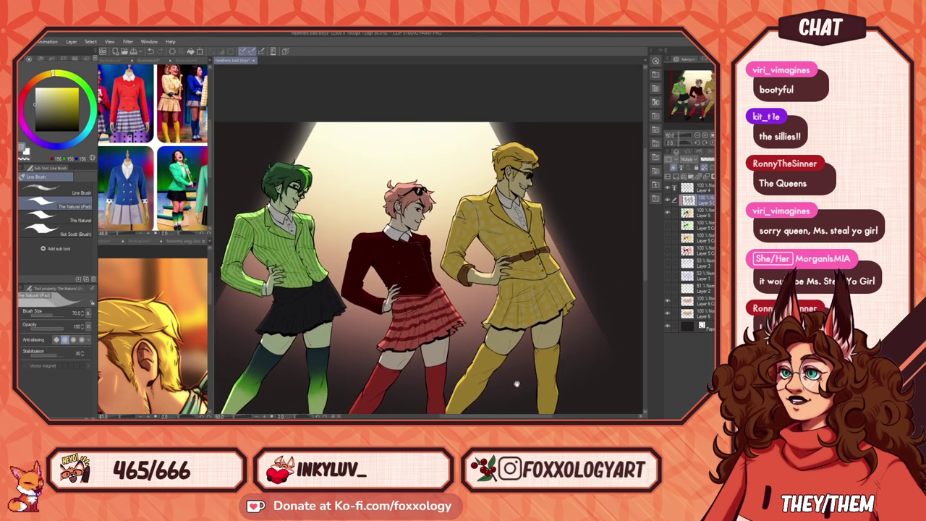
pyautogui.moveTo(519, 275); pyautogui.dragTo(440, 296)
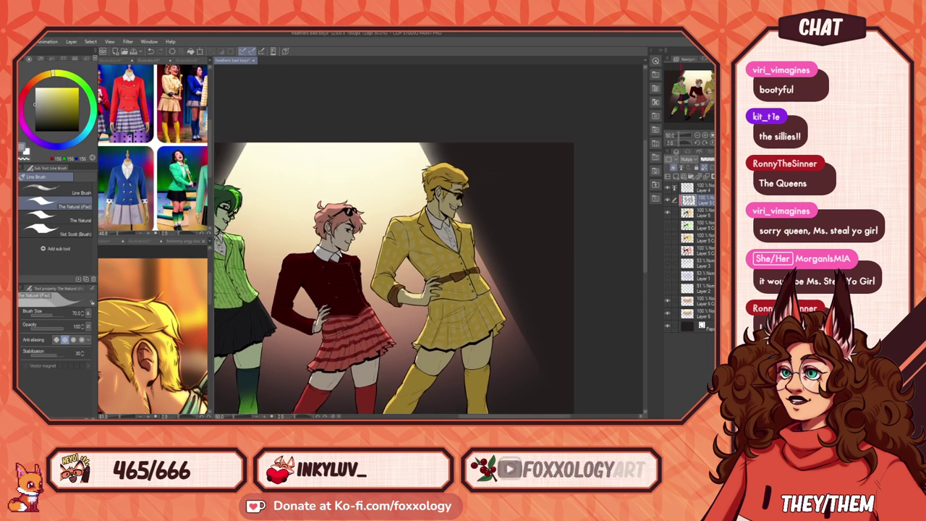
pyautogui.scroll(3, 427, 289)
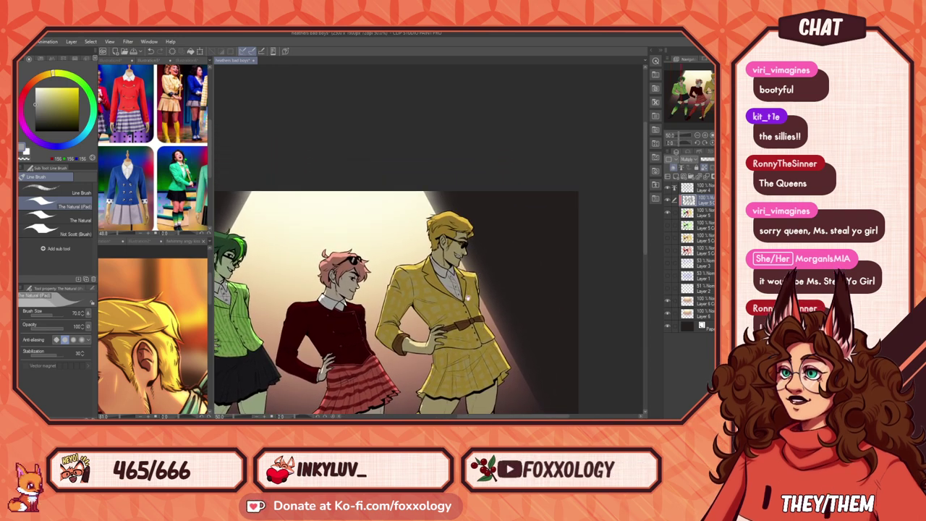
pyautogui.moveTo(467, 297); pyautogui.dragTo(594, 281)
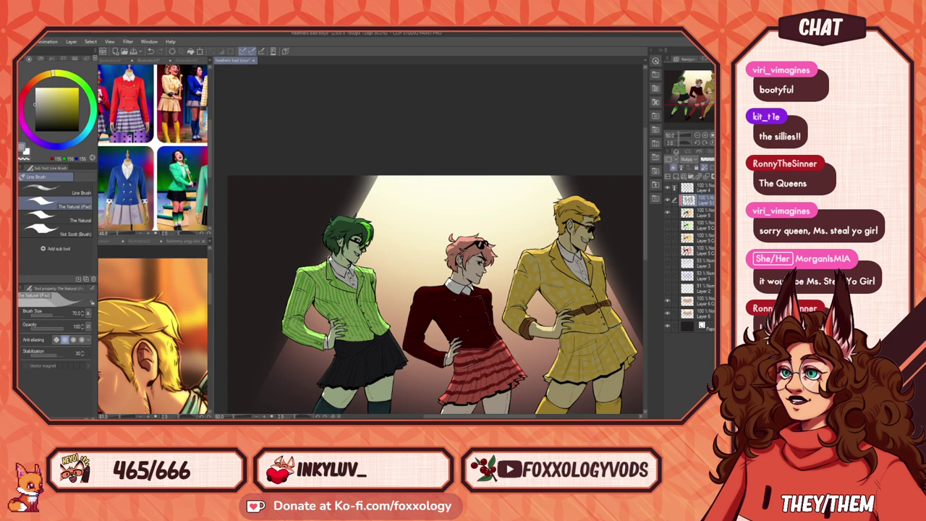
pyautogui.moveTo(428, 295); pyautogui.dragTo(441, 202)
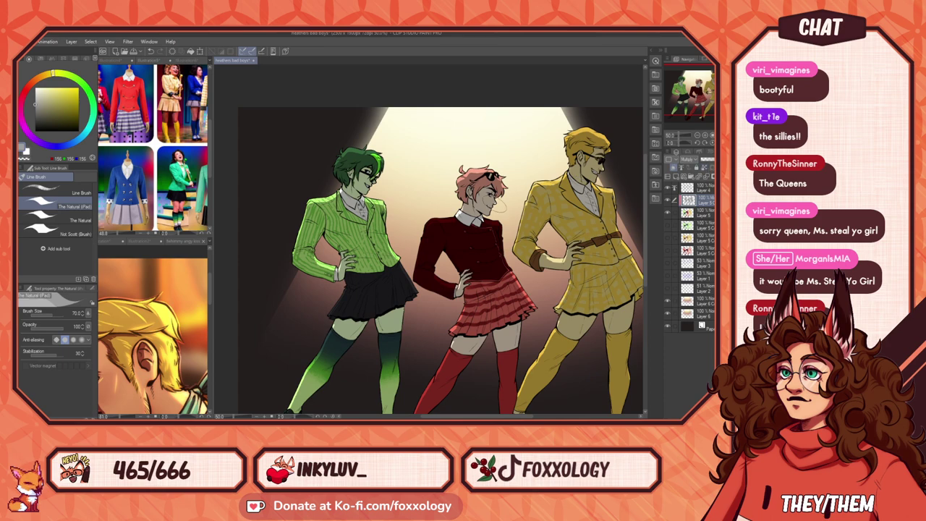
pyautogui.moveTo(541, 292); pyautogui.dragTo(440, 342)
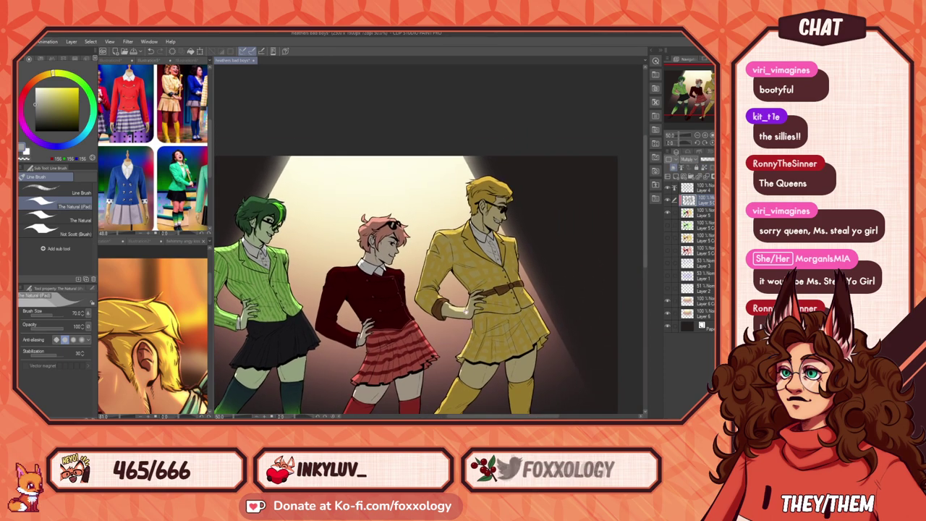
# Step: Examine the rim light up close along the heads, shoulders and jackets of the three figures
pyautogui.scroll(4, 377, 288)
pyautogui.scroll(3, 377, 288)
pyautogui.moveTo(385, 267)
pyautogui.mouseDown()
pyautogui.moveTo(476, 330)
pyautogui.moveTo(524, 313)
pyautogui.moveTo(529, 328)
pyautogui.moveTo(424, 324)
pyautogui.mouseUp()
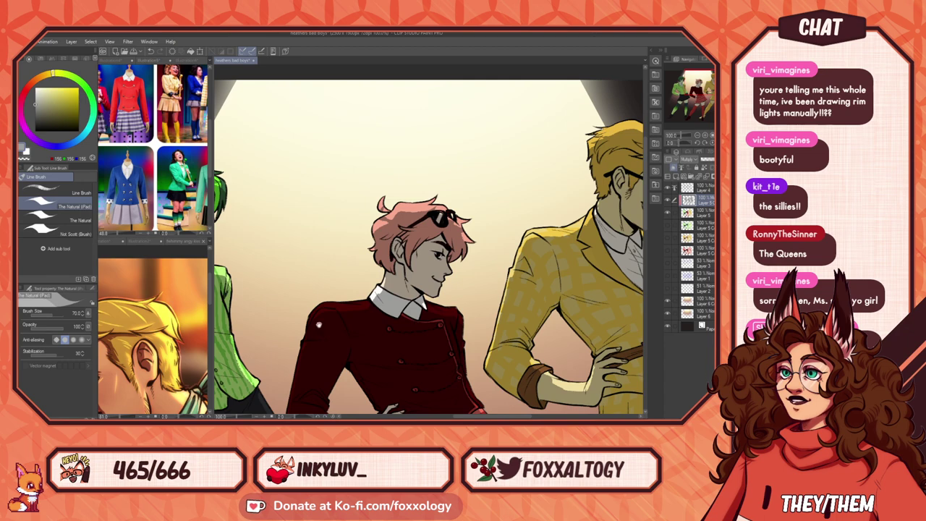
pyautogui.moveTo(332, 303)
pyautogui.mouseDown()
pyautogui.moveTo(419, 285)
pyautogui.moveTo(423, 294)
pyautogui.mouseUp()
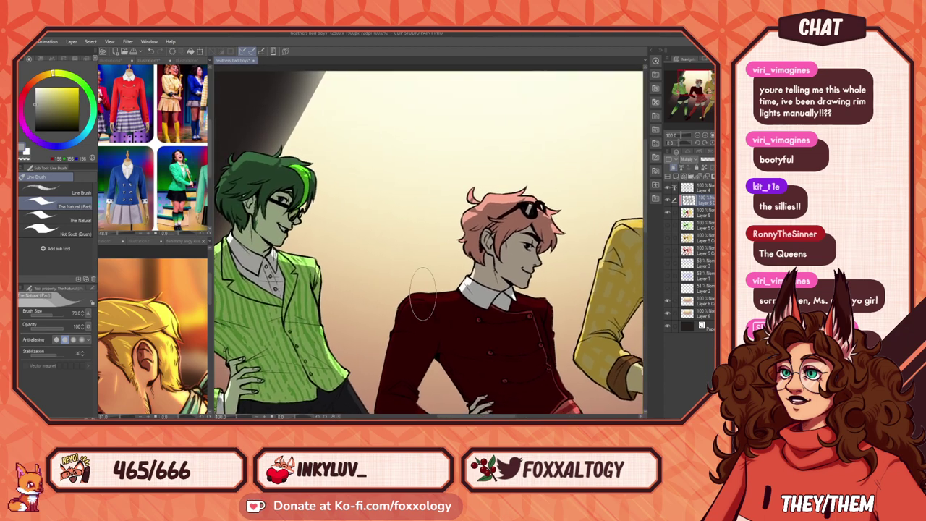
pyautogui.hscroll(-5, 423, 293)
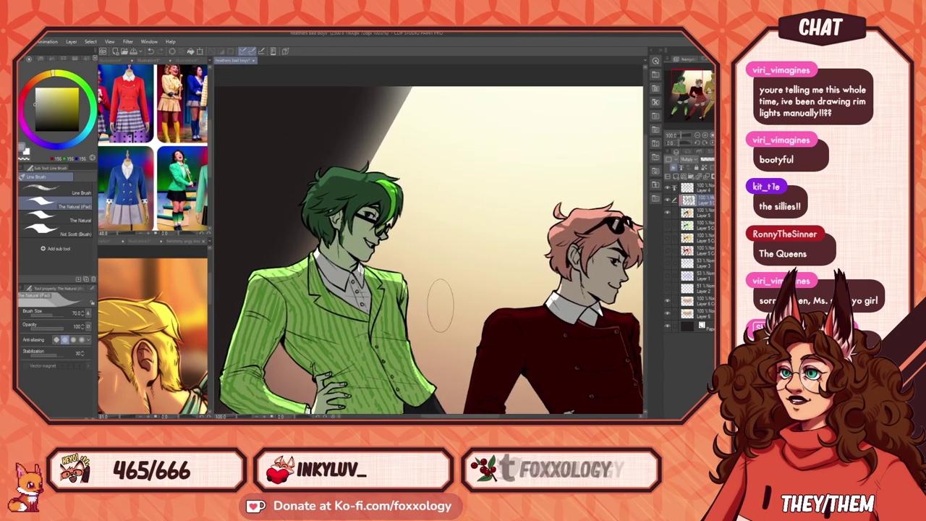
pyautogui.scroll(-5, 439, 306)
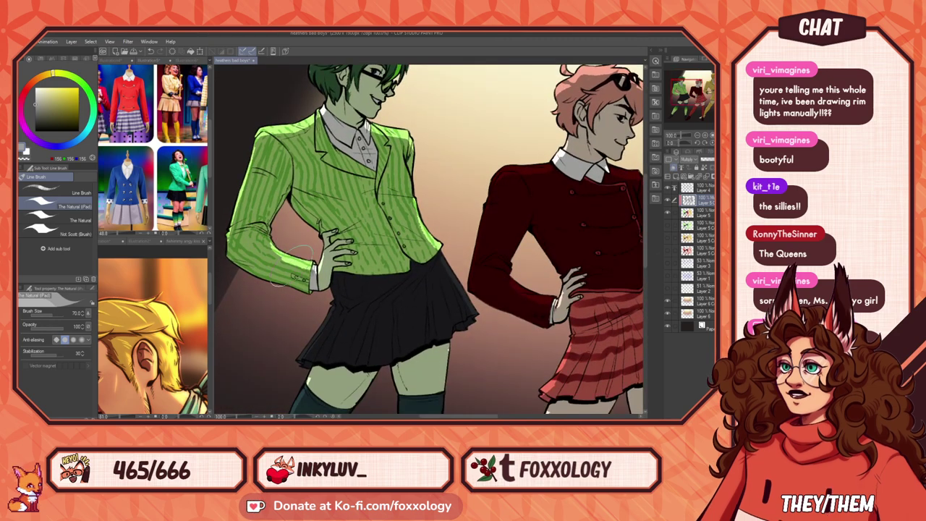
pyautogui.moveTo(350, 207); pyautogui.dragTo(401, 295)
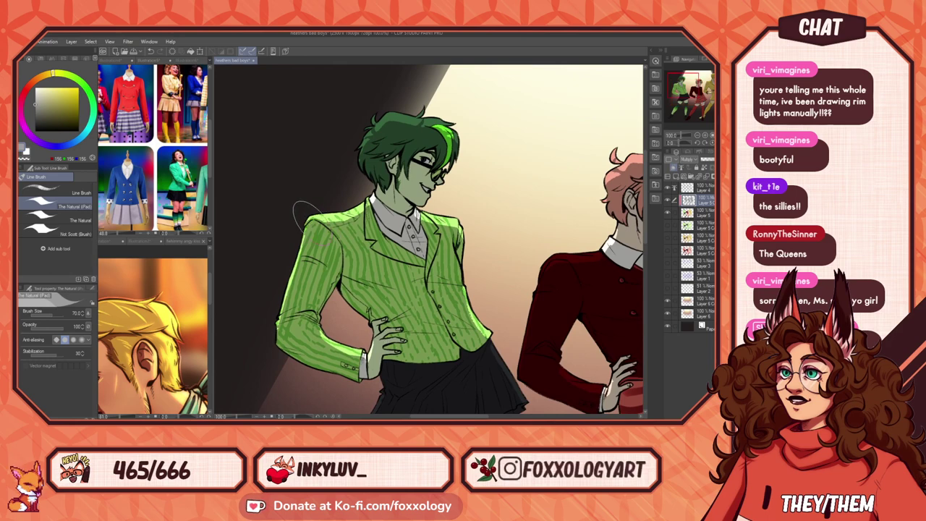
pyautogui.moveTo(460, 233)
pyautogui.mouseDown()
pyautogui.moveTo(369, 252)
pyautogui.moveTo(438, 293)
pyautogui.mouseUp()
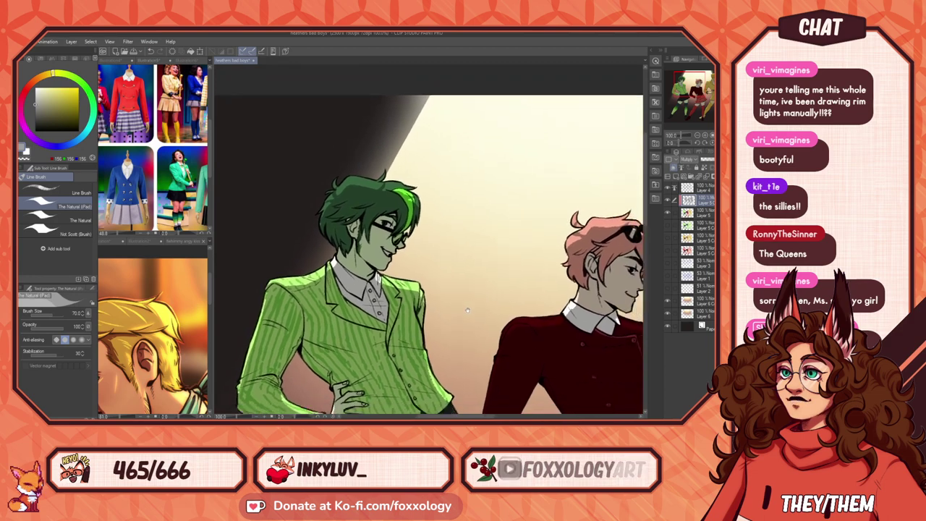
pyautogui.moveTo(507, 308); pyautogui.dragTo(350, 248)
pyautogui.moveTo(527, 250); pyautogui.dragTo(425, 275)
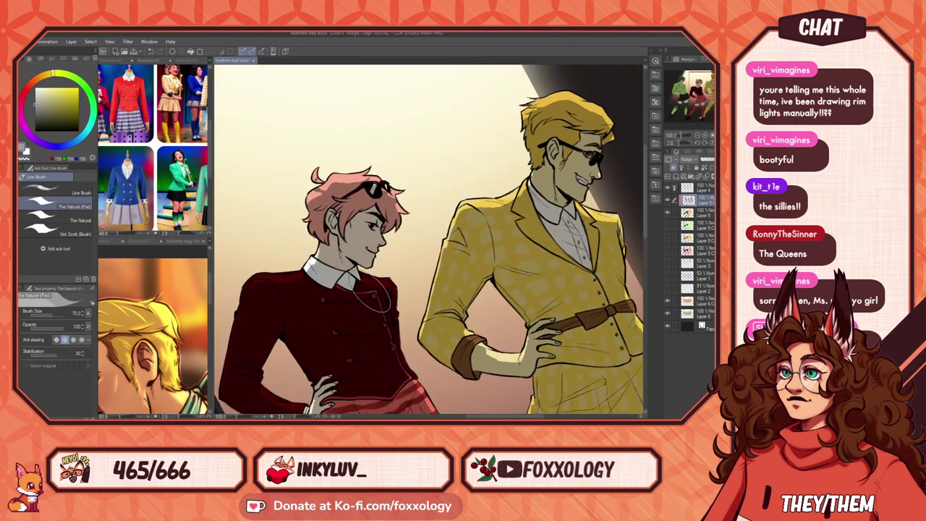
pyautogui.moveTo(544, 307); pyautogui.dragTo(387, 302)
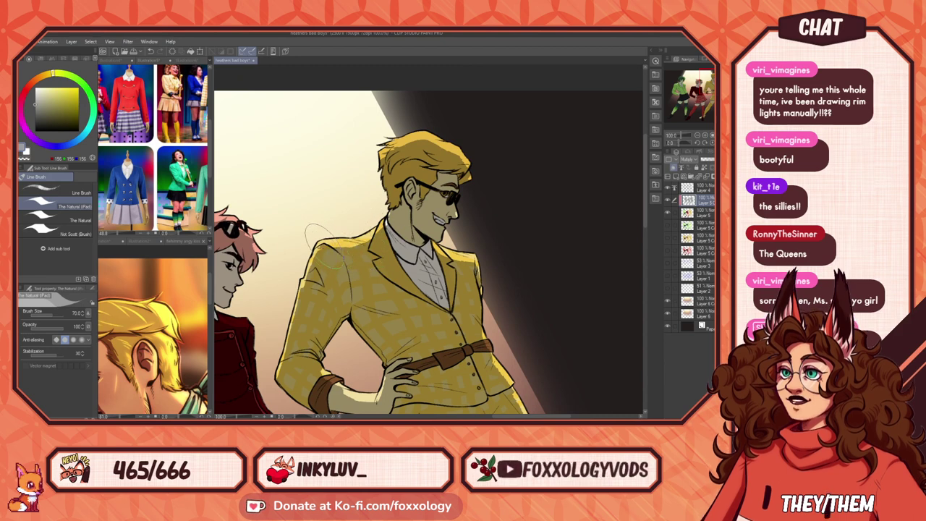
pyautogui.moveTo(466, 302); pyautogui.dragTo(396, 322)
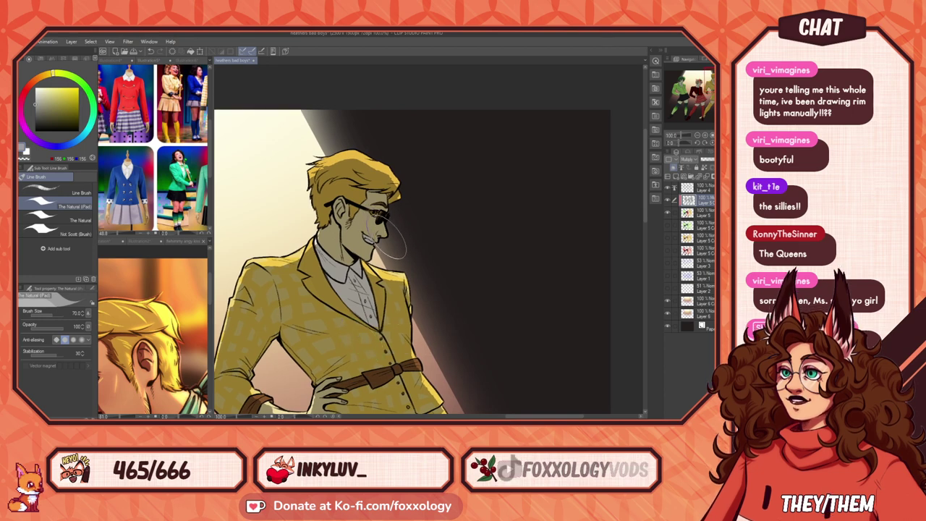
# Step: Compare the rim light on the heads and jackets of the yellow, red and green figures, then over the whole composition
pyautogui.moveTo(405, 288); pyautogui.dragTo(511, 312)
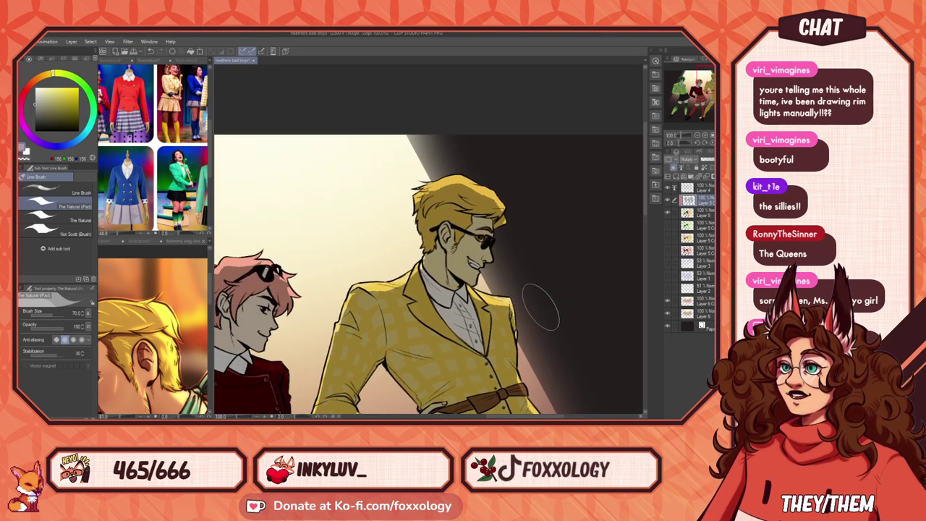
pyautogui.moveTo(327, 295); pyautogui.dragTo(456, 287)
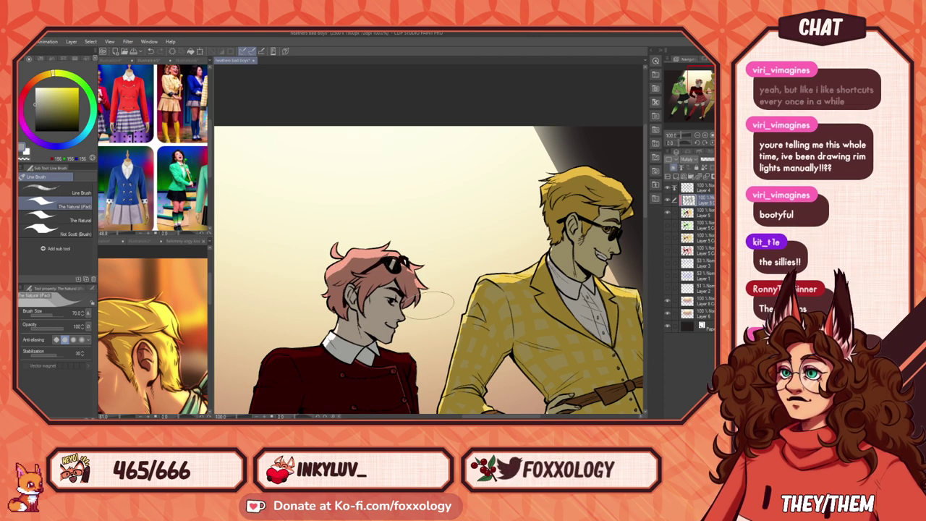
pyautogui.moveTo(418, 254); pyautogui.dragTo(436, 210)
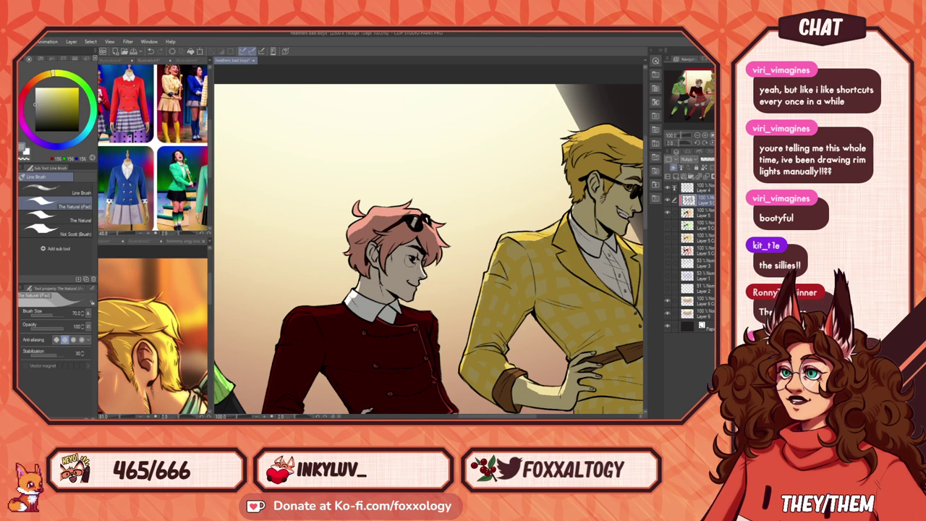
pyautogui.moveTo(505, 281); pyautogui.dragTo(311, 315)
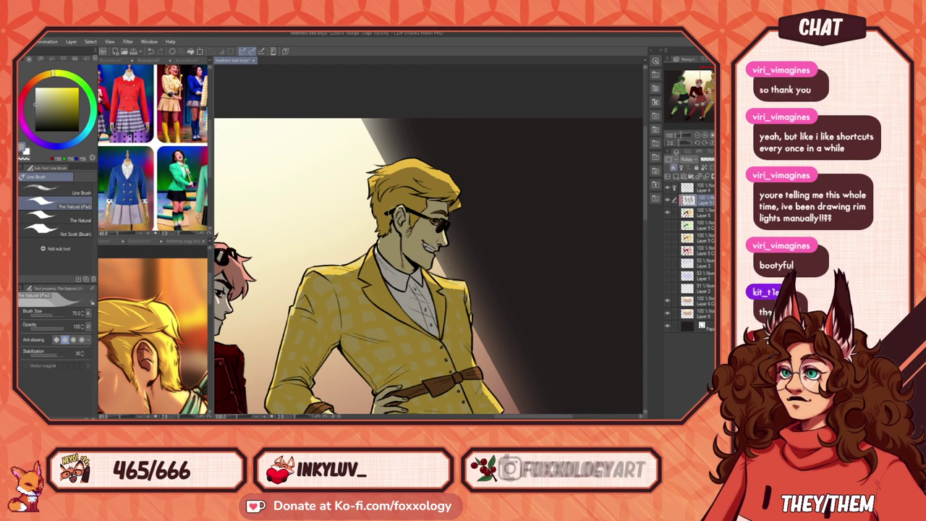
pyautogui.moveTo(277, 267); pyautogui.dragTo(654, 190)
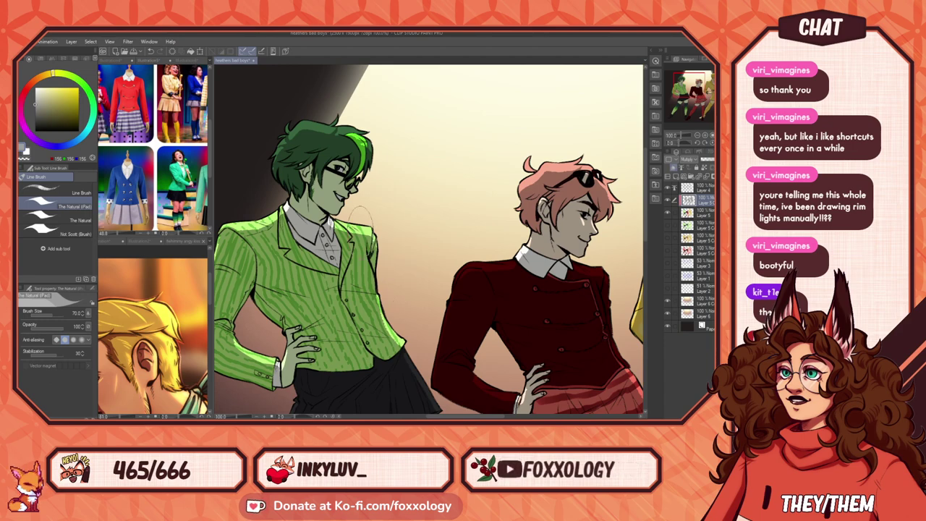
pyautogui.scroll(-5, 361, 219)
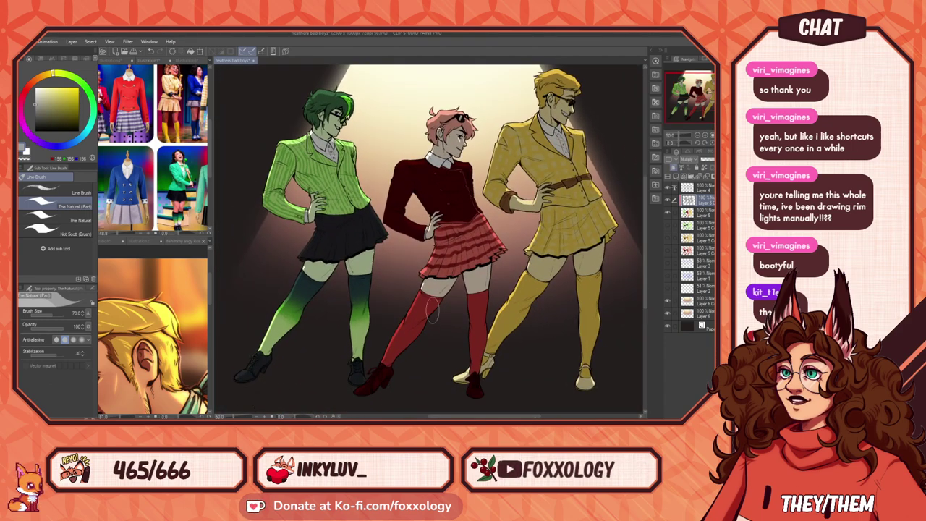
pyautogui.scroll(-1, 431, 311)
pyautogui.scroll(1, 434, 316)
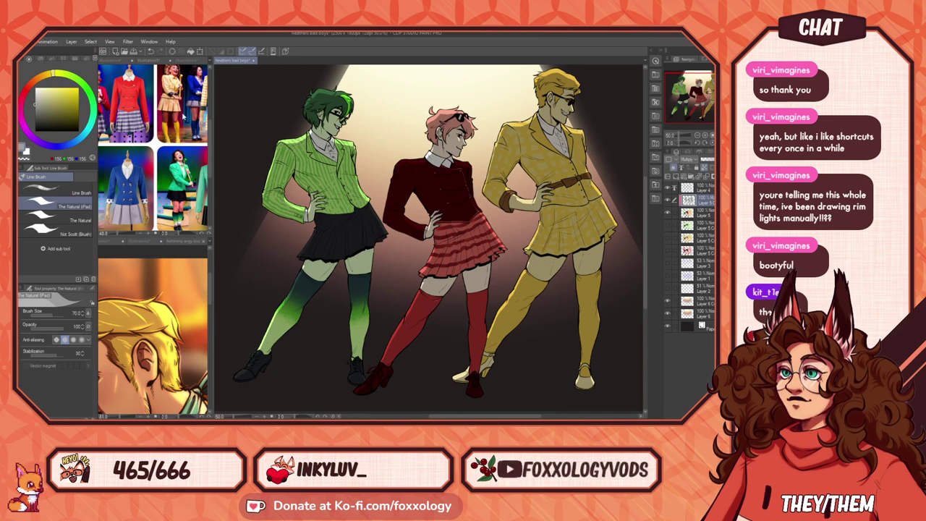
# Step: Pick a darker grey (70, 70, 70) and ready the soft airbrush at size 800 for shading the figures
pyautogui.click(34, 119)
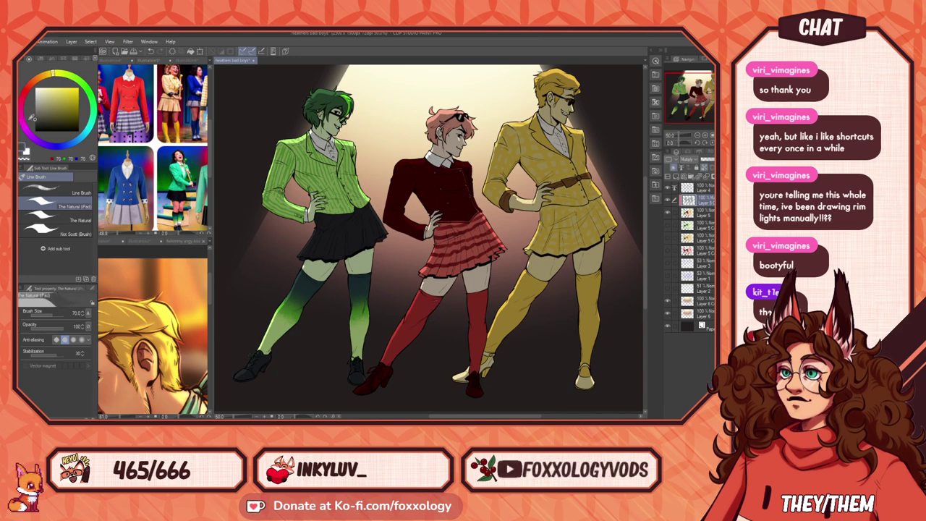
pyautogui.press('b')
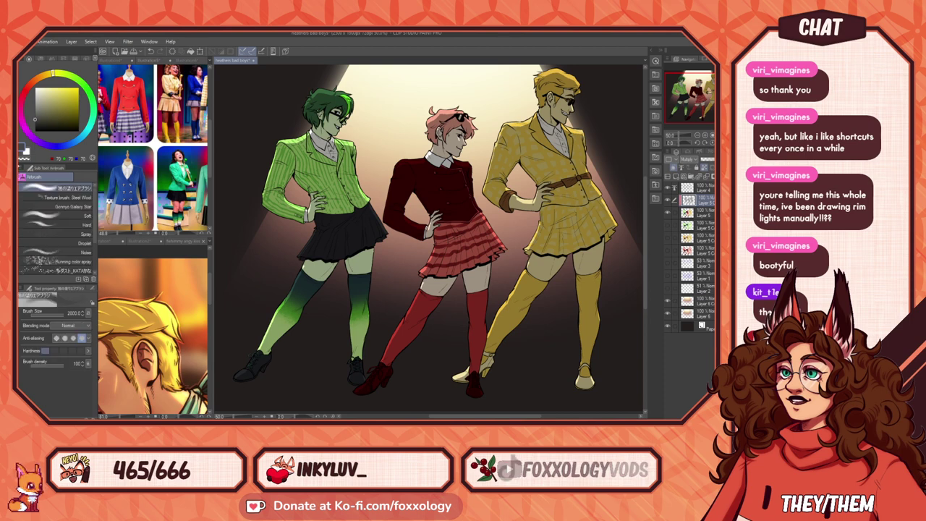
pyautogui.moveTo(362, 190); pyautogui.dragTo(397, 220)
pyautogui.press('[')
pyautogui.press('[')
pyautogui.press('[')
pyautogui.press('[')
pyautogui.press('[')
pyautogui.press('[')
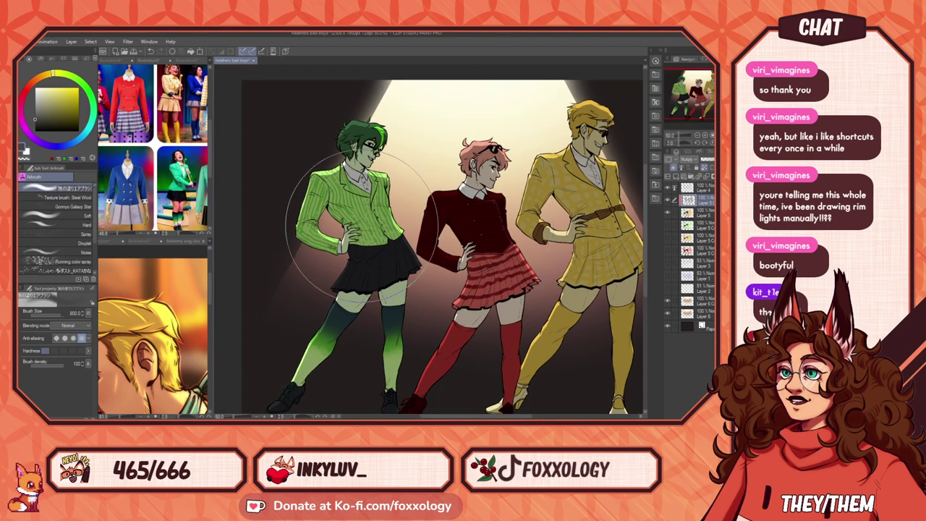
# Step: Try airbrushing darker grey shading over the green and red figures, reducing the brush to size 700, and undo the strokes
pyautogui.moveTo(356, 157); pyautogui.dragTo(371, 278)
pyautogui.hotkey('ctrl', 'z')
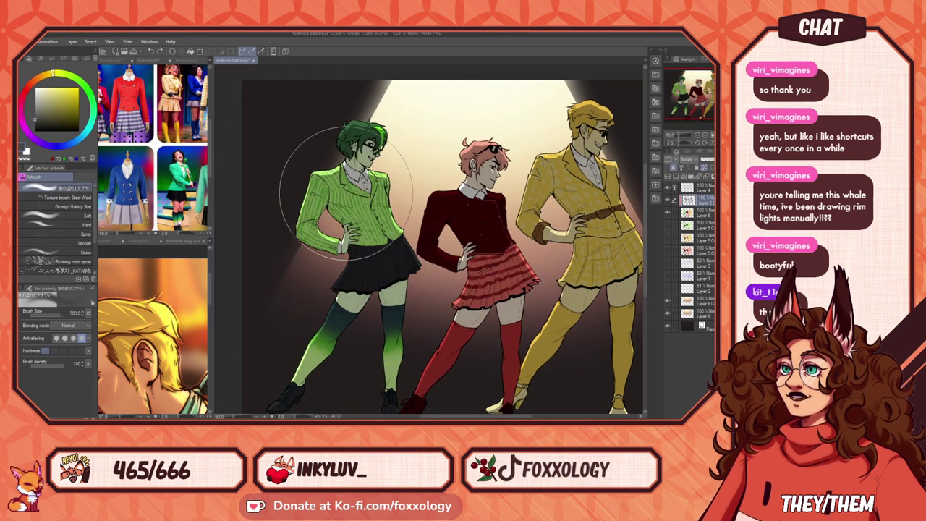
pyautogui.moveTo(344, 193); pyautogui.dragTo(355, 316)
pyautogui.moveTo(470, 235)
pyautogui.mouseDown()
pyautogui.moveTo(488, 330)
pyautogui.moveTo(329, 317)
pyautogui.mouseUp()
pyautogui.moveTo(421, 175); pyautogui.dragTo(434, 350)
pyautogui.moveTo(481, 317)
pyautogui.mouseDown()
pyautogui.moveTo(605, 303)
pyautogui.moveTo(477, 335)
pyautogui.moveTo(513, 329)
pyautogui.mouseUp()
pyautogui.hotkey('ctrl', 'z')
pyautogui.hotkey('ctrl', 'z')
pyautogui.hotkey('ctrl', 'z')
pyautogui.hotkey('ctrl', 'z')
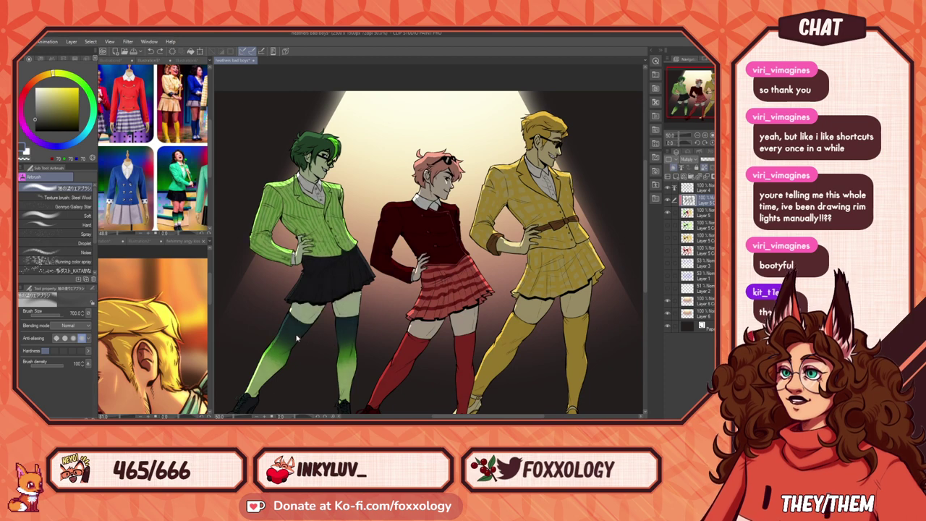
# Step: Airbrush darker grey over the green torso, the red skirt and the yellow figure's lower body to deepen their shadows
pyautogui.moveTo(293, 215); pyautogui.dragTo(283, 250)
pyautogui.moveTo(474, 269); pyautogui.dragTo(455, 301)
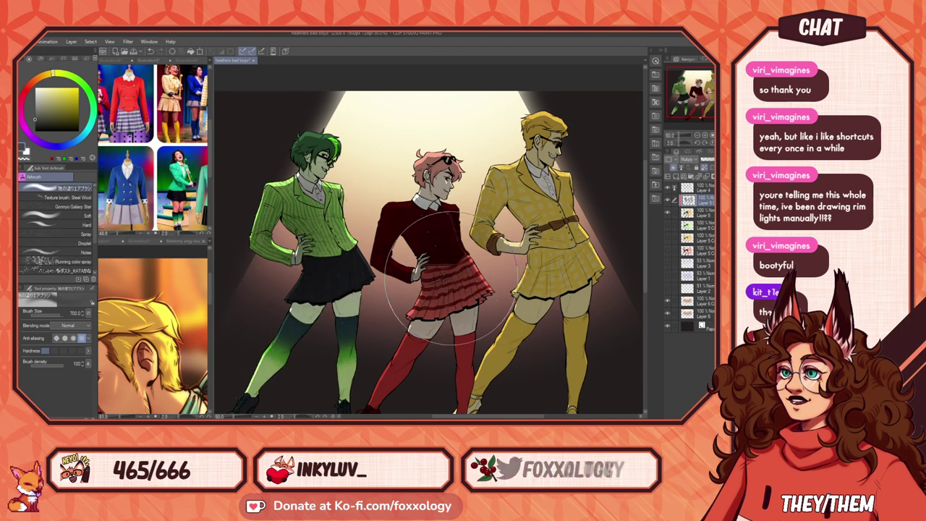
pyautogui.moveTo(567, 246); pyautogui.dragTo(605, 285)
pyautogui.hotkey('ctrl', 'z')
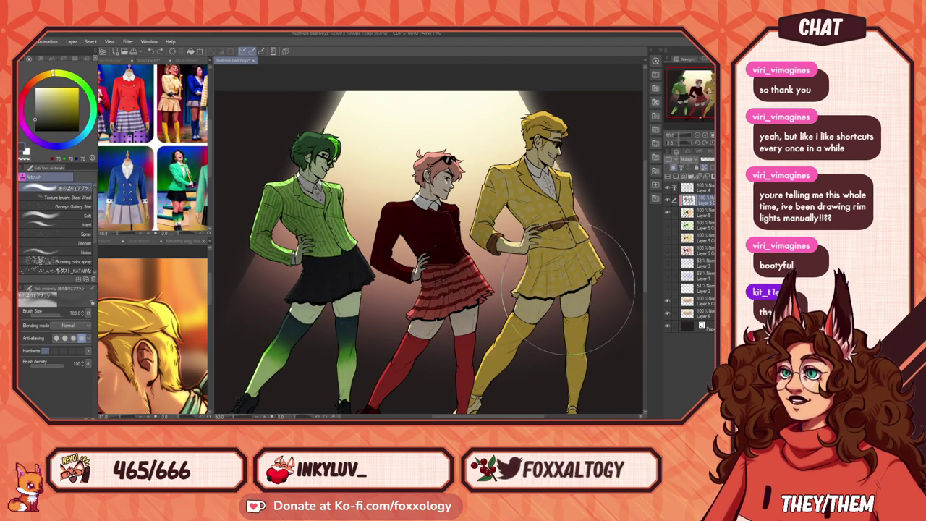
pyautogui.moveTo(586, 331)
pyautogui.mouseDown()
pyautogui.moveTo(508, 221)
pyautogui.moveTo(517, 279)
pyautogui.mouseUp()
pyautogui.scroll(-2, 490, 349)
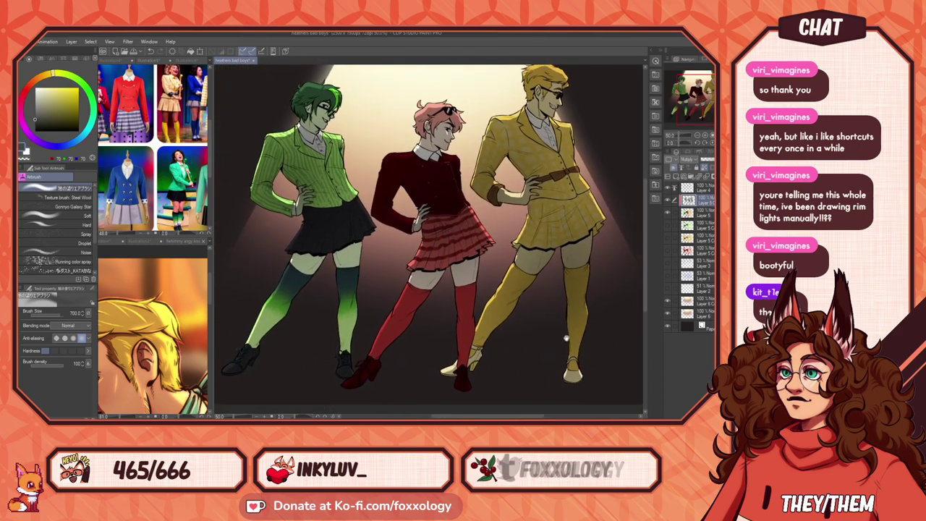
pyautogui.scroll(2, 455, 393)
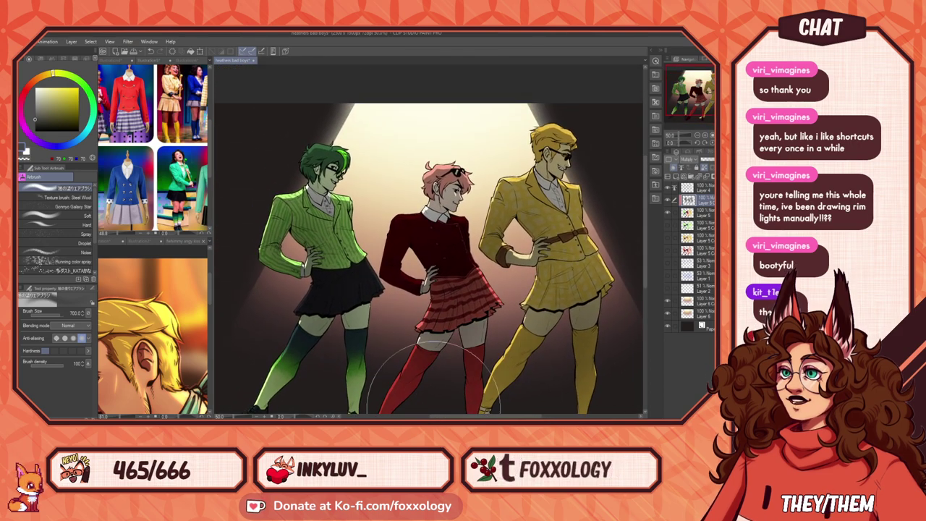
pyautogui.scroll(2, 575, 340)
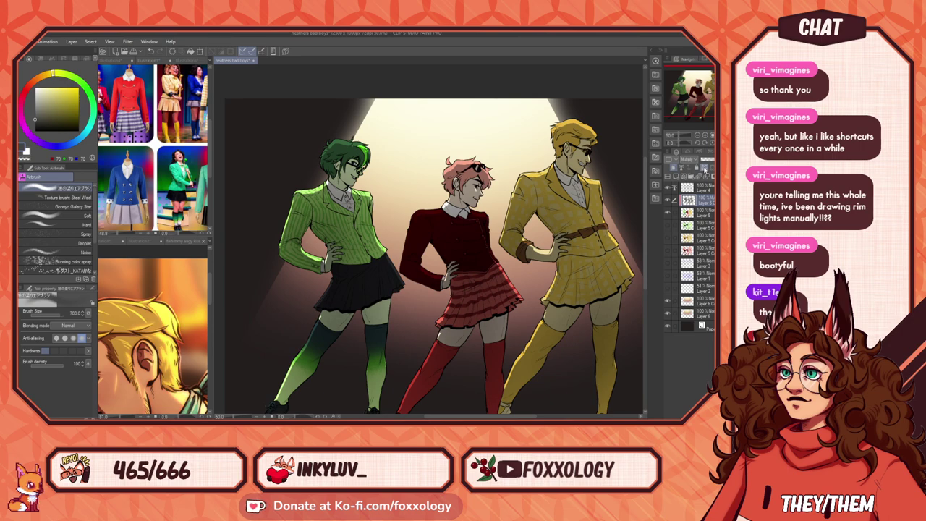
# Step: Switch to The Natural (iPad) line brush at size 15 and draw darker shadows on the green figure's face and neck
pyautogui.scroll(4, 463, 203)
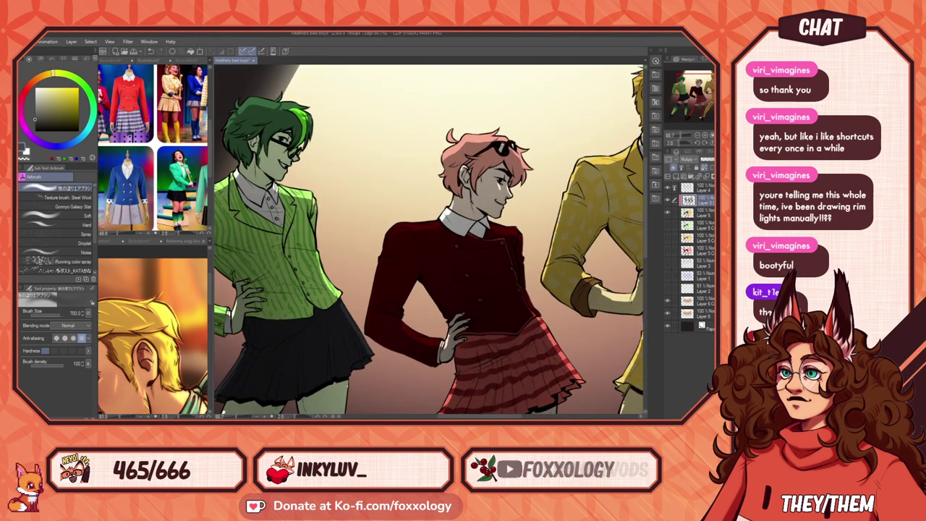
pyautogui.press('p')
pyautogui.moveTo(315, 160); pyautogui.dragTo(402, 250)
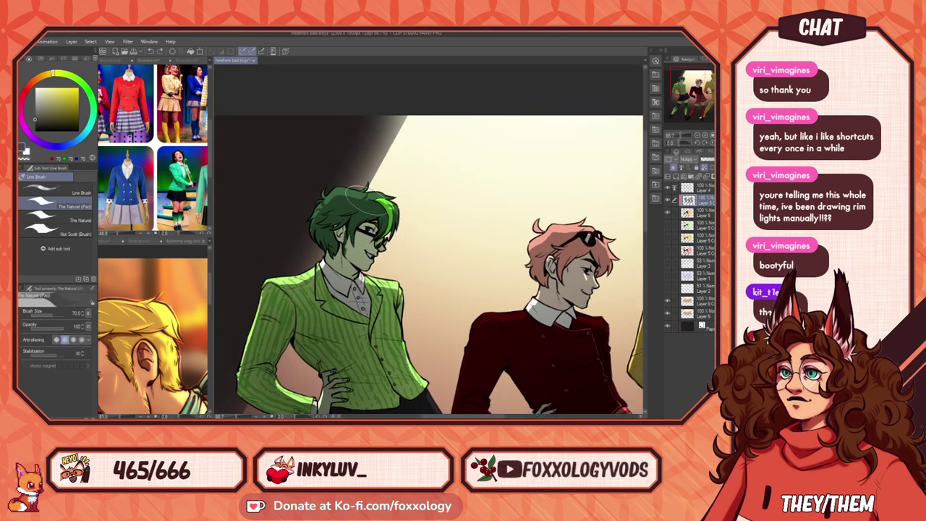
pyautogui.press('[')
pyautogui.press('[')
pyautogui.press('[')
pyautogui.press('[')
pyautogui.press('[')
pyautogui.press('[')
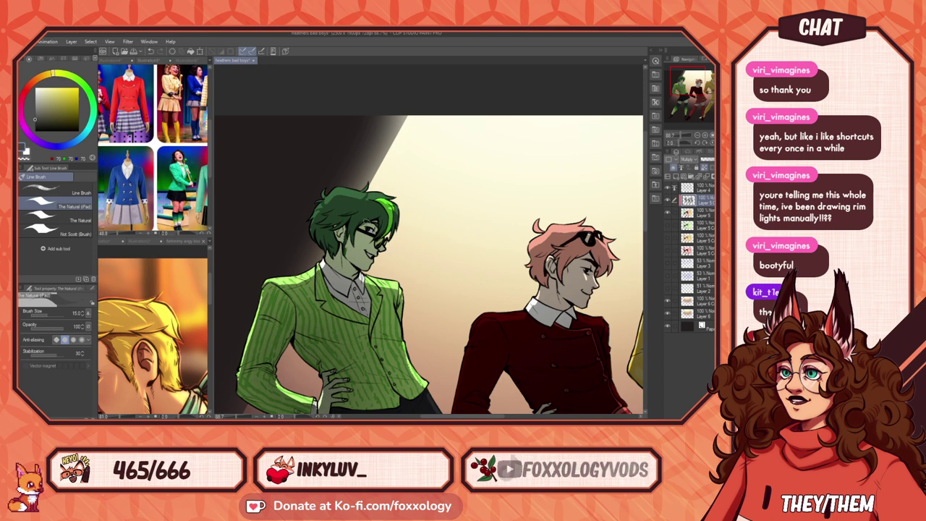
pyautogui.moveTo(376, 221); pyautogui.dragTo(428, 219)
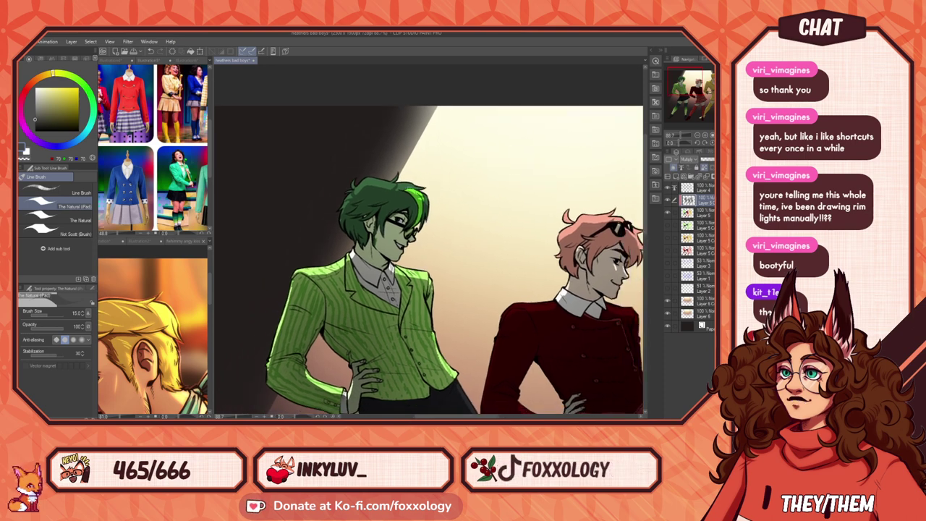
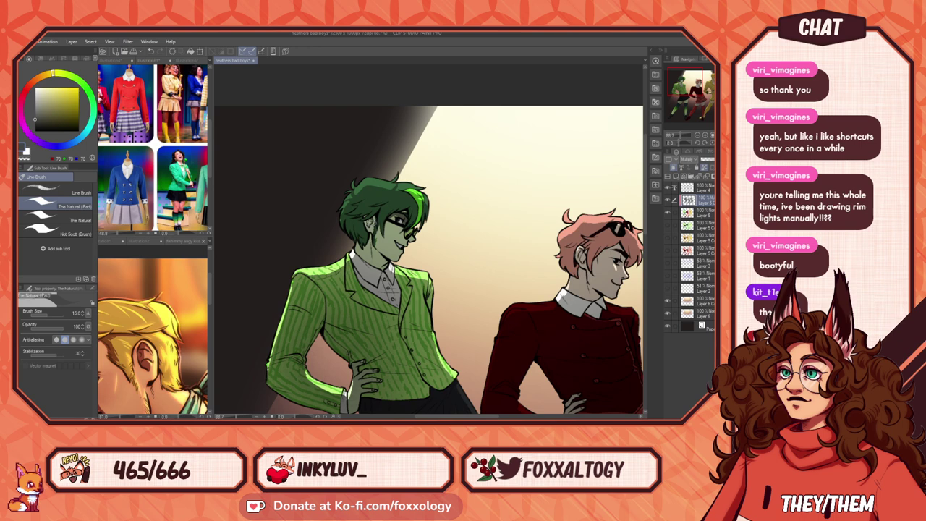
# Step: Draw dark grey cast shadows on the faces and necks of the red and yellow figures
pyautogui.moveTo(450, 244); pyautogui.dragTo(346, 199)
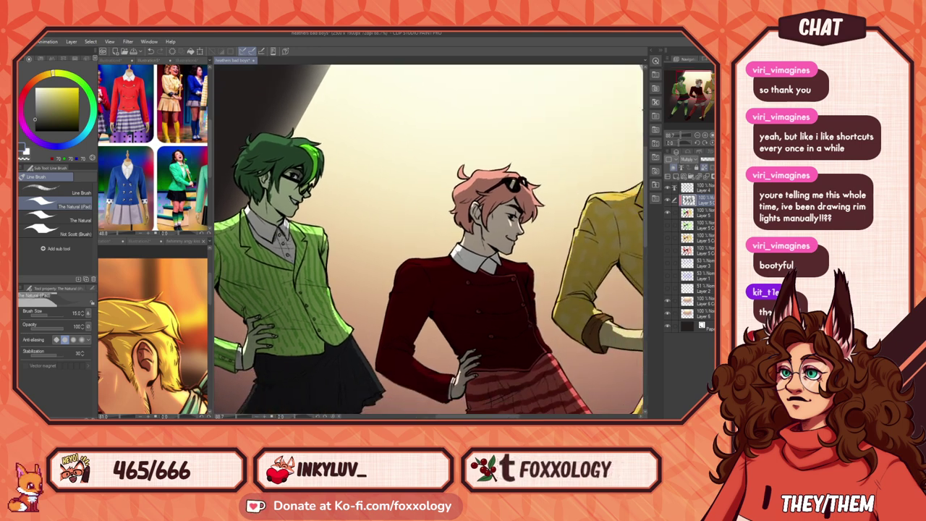
pyautogui.moveTo(398, 247); pyautogui.dragTo(253, 275)
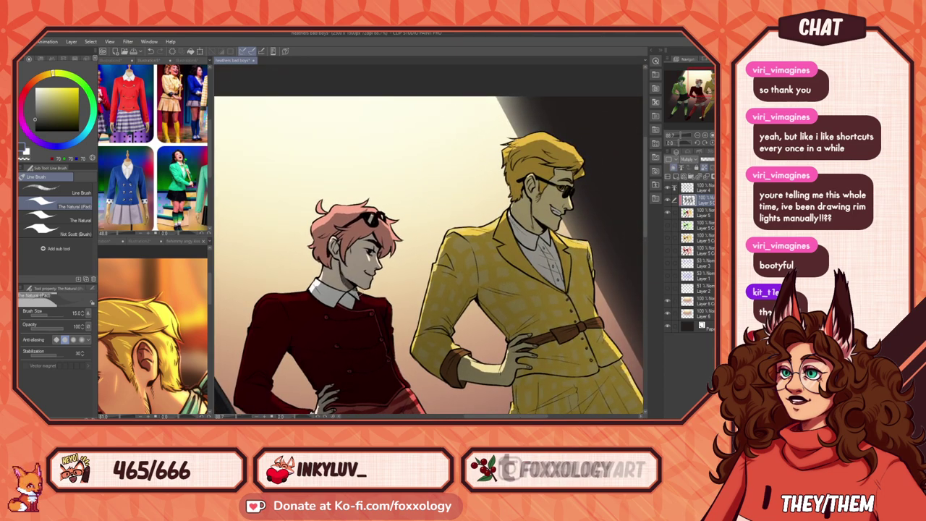
pyautogui.moveTo(424, 337); pyautogui.dragTo(594, 327)
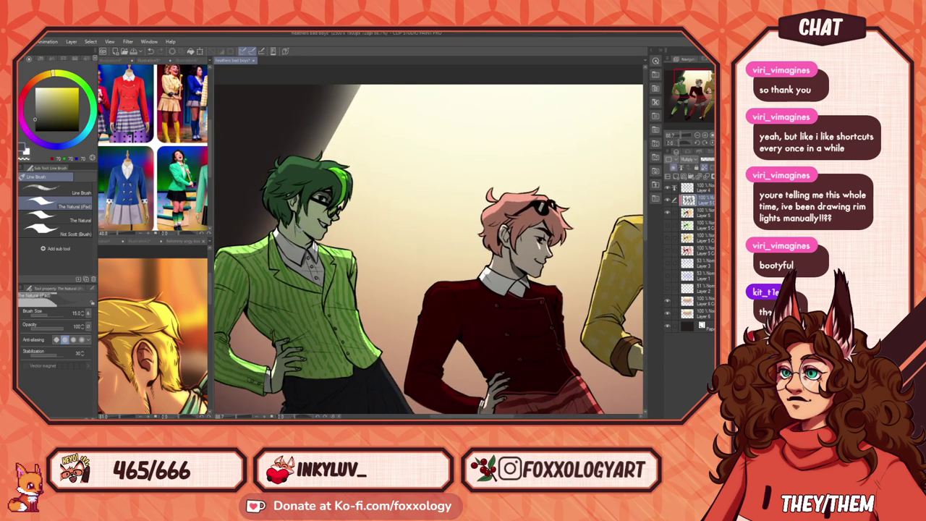
pyautogui.moveTo(544, 240); pyautogui.dragTo(421, 293)
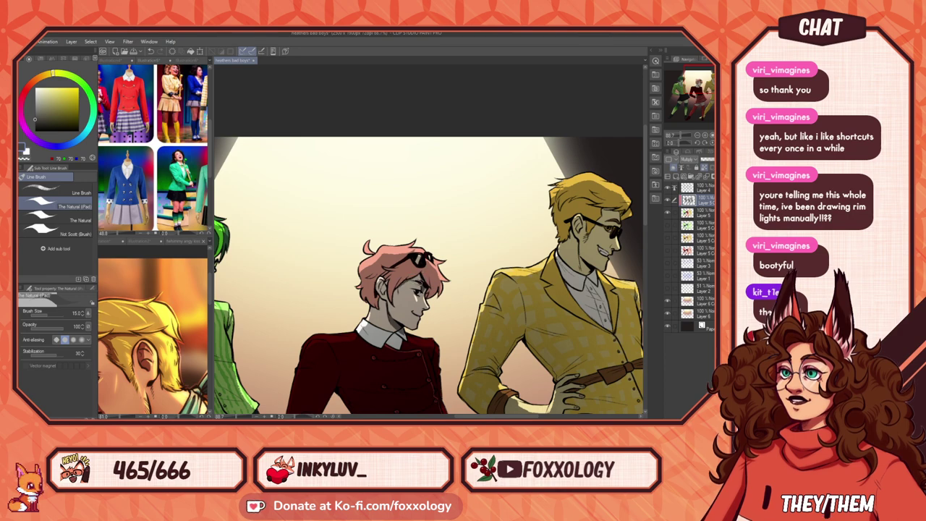
pyautogui.moveTo(513, 311); pyautogui.dragTo(471, 206)
pyautogui.moveTo(424, 288); pyautogui.dragTo(557, 295)
pyautogui.moveTo(342, 241); pyautogui.dragTo(502, 228)
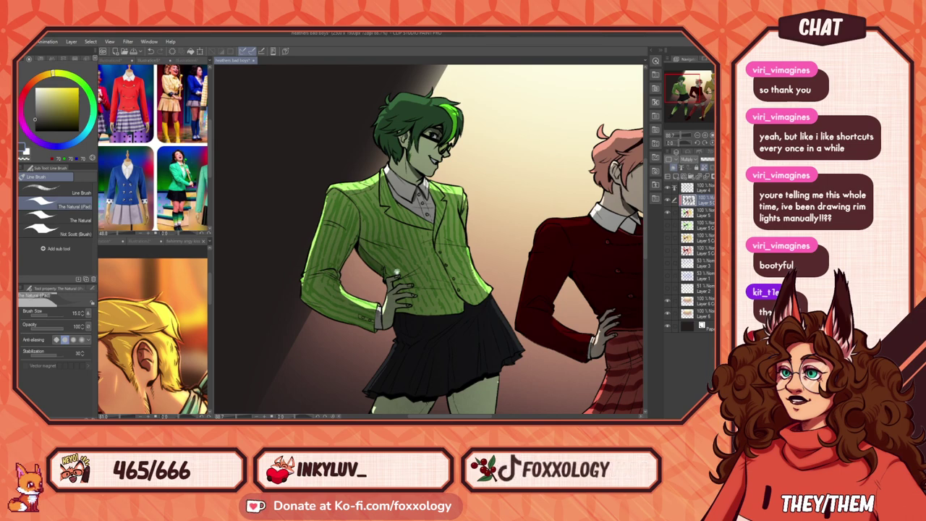
# Step: Examine the cast shadows on the faces, clothing, hands and legs of the green, red and yellow figures
pyautogui.moveTo(426, 302); pyautogui.dragTo(371, 236)
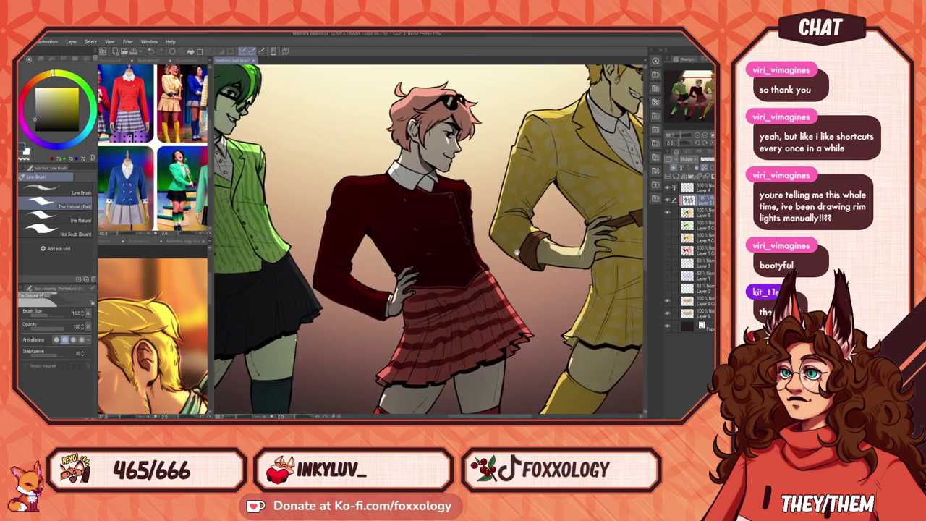
pyautogui.moveTo(516, 247); pyautogui.dragTo(421, 236)
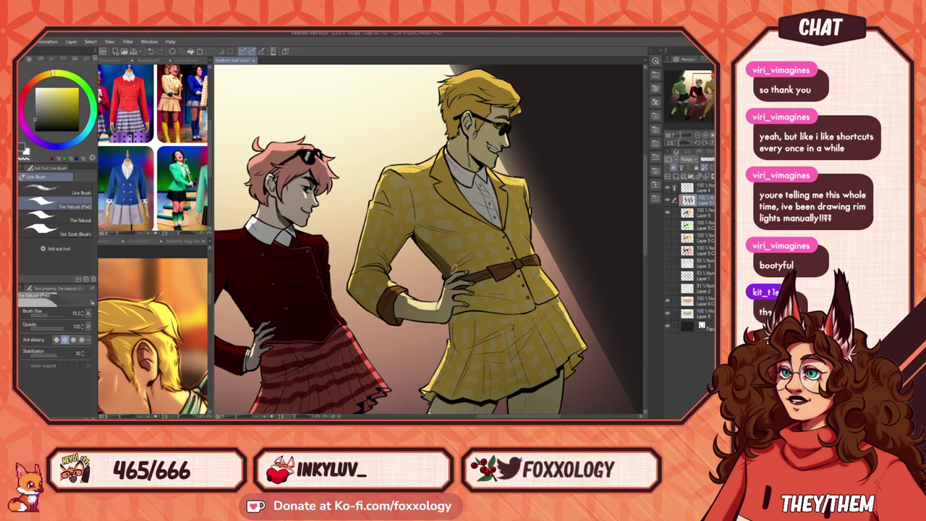
pyautogui.moveTo(400, 262); pyautogui.dragTo(318, 328)
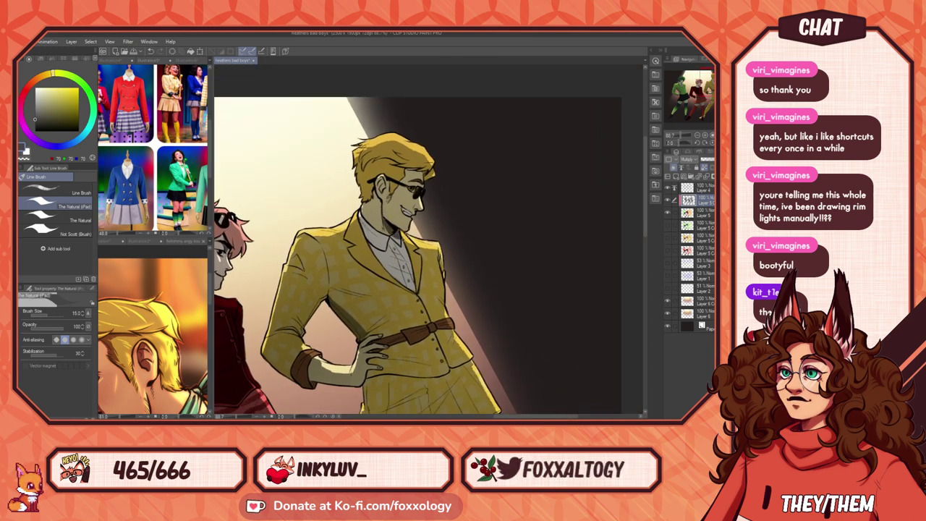
pyautogui.moveTo(483, 302); pyautogui.dragTo(574, 209)
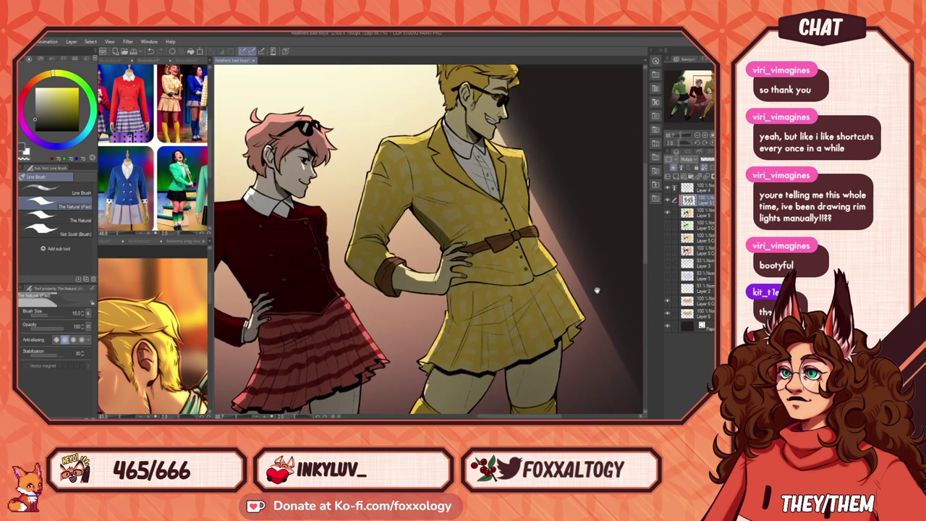
pyautogui.moveTo(598, 289); pyautogui.dragTo(517, 285)
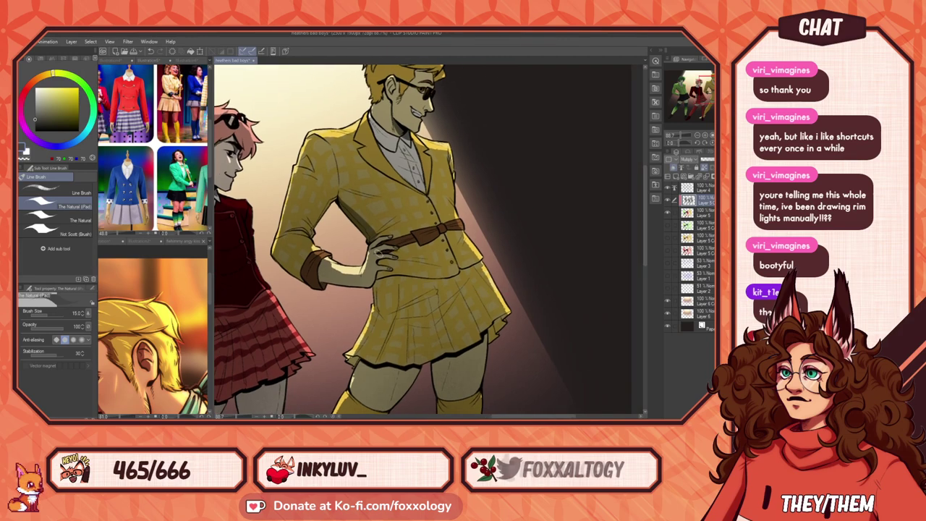
pyautogui.moveTo(383, 244); pyautogui.dragTo(484, 289)
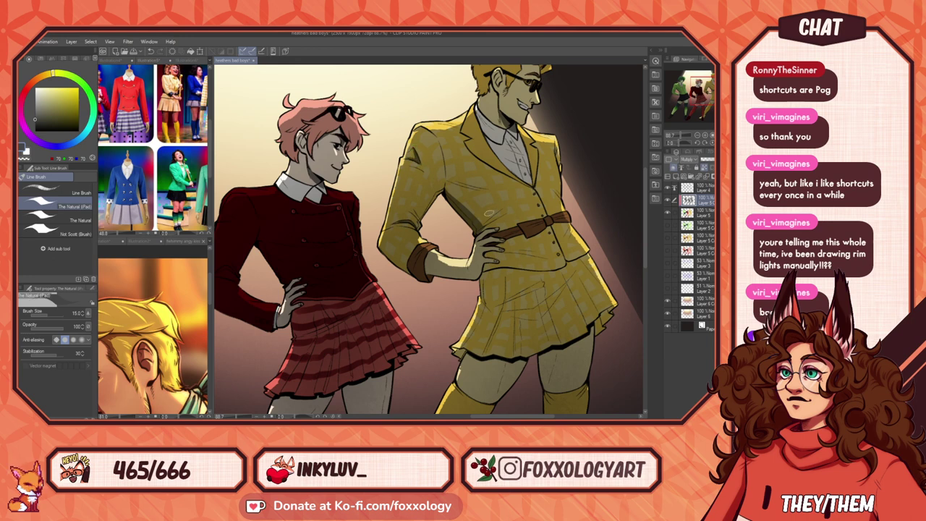
pyautogui.moveTo(361, 322); pyautogui.dragTo(451, 308)
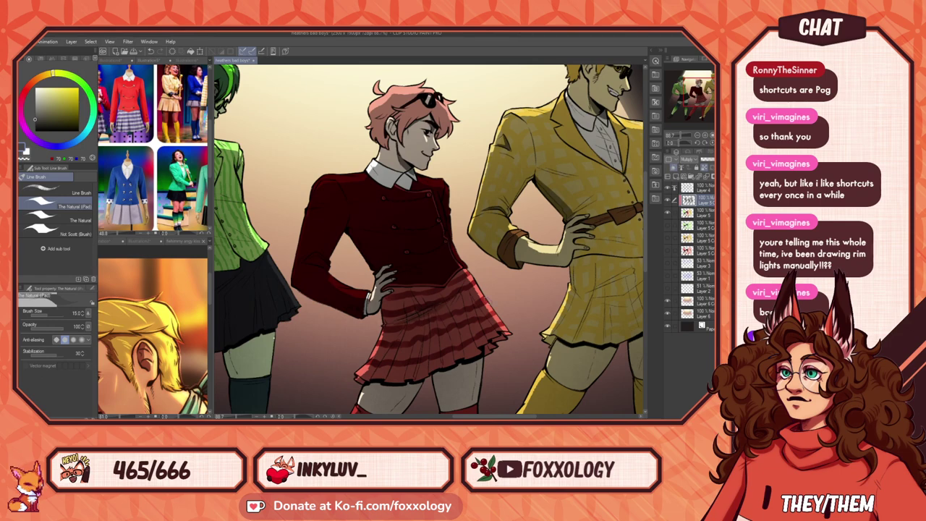
pyautogui.moveTo(446, 326); pyautogui.dragTo(623, 279)
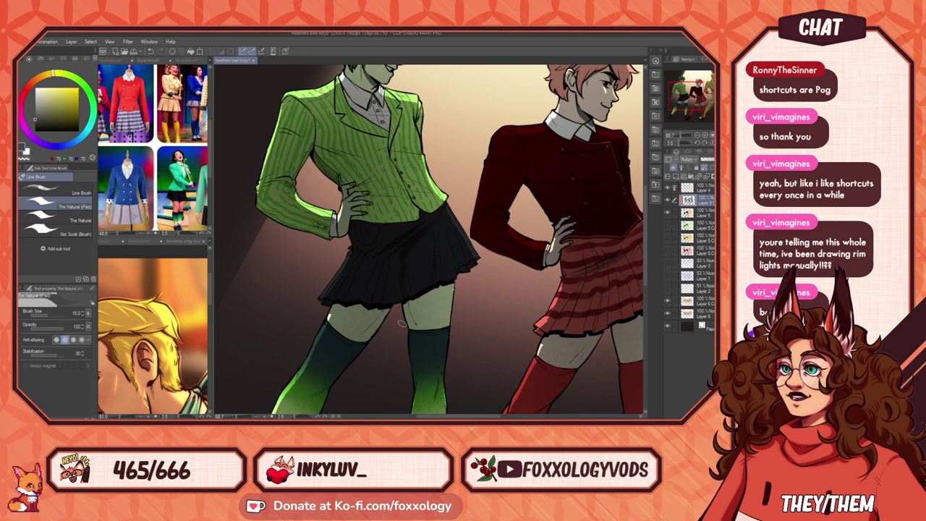
pyautogui.moveTo(405, 248); pyautogui.dragTo(468, 373)
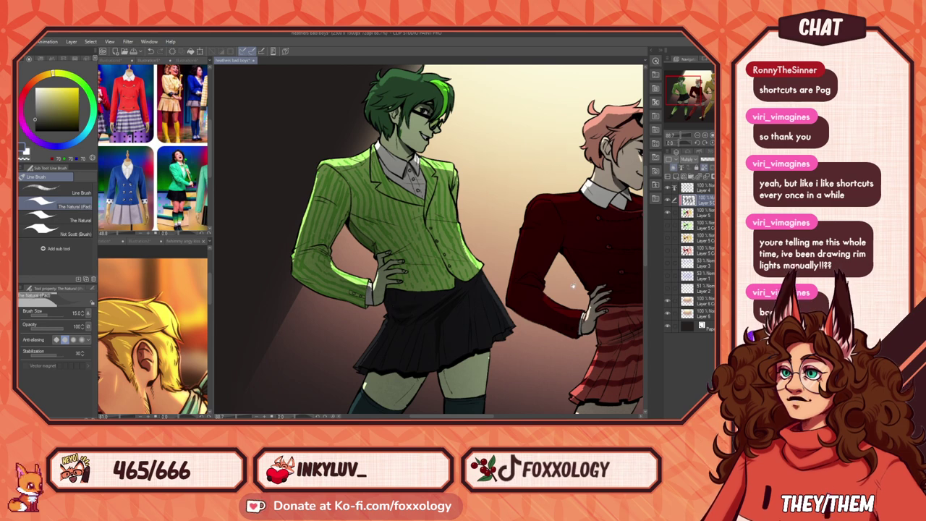
pyautogui.moveTo(581, 360); pyautogui.dragTo(517, 258)
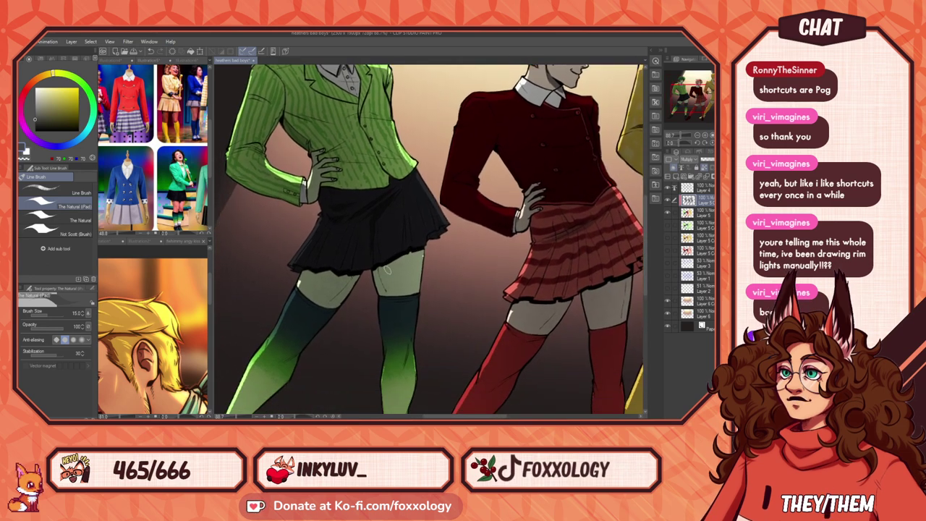
pyautogui.moveTo(430, 289); pyautogui.dragTo(456, 393)
pyautogui.moveTo(504, 339); pyautogui.dragTo(531, 380)
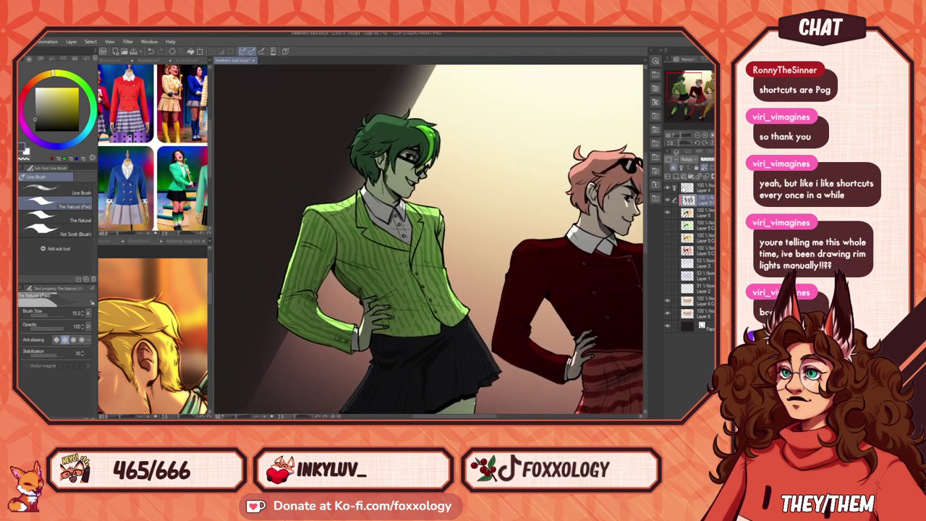
# Step: Add a new layer in Overlay mode and set up the Line Brush at size 7.5 with a muted pale yellow
pyautogui.hotkey('ctrl', 'shift', 'n')
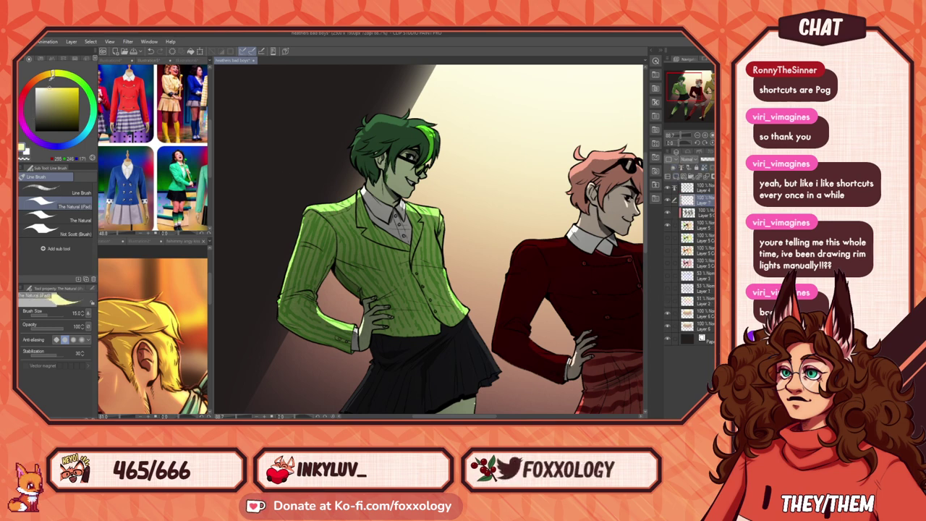
pyautogui.click(62, 189)
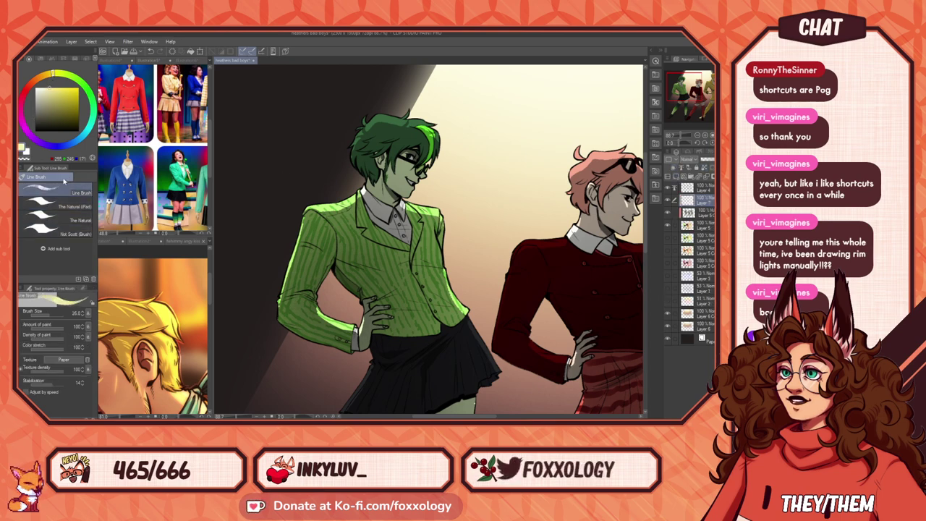
pyautogui.moveTo(481, 181)
pyautogui.mouseDown()
pyautogui.moveTo(518, 153)
pyautogui.moveTo(492, 158)
pyautogui.mouseUp()
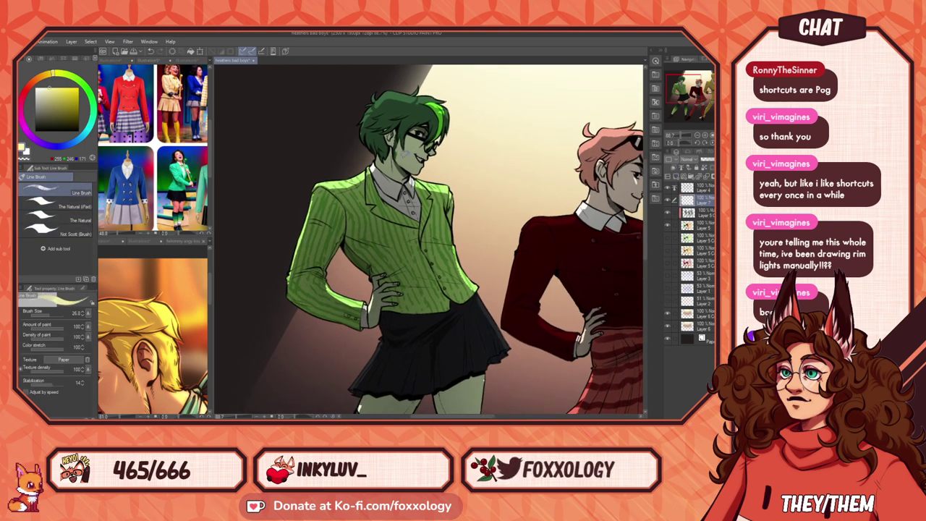
pyautogui.click(46, 316)
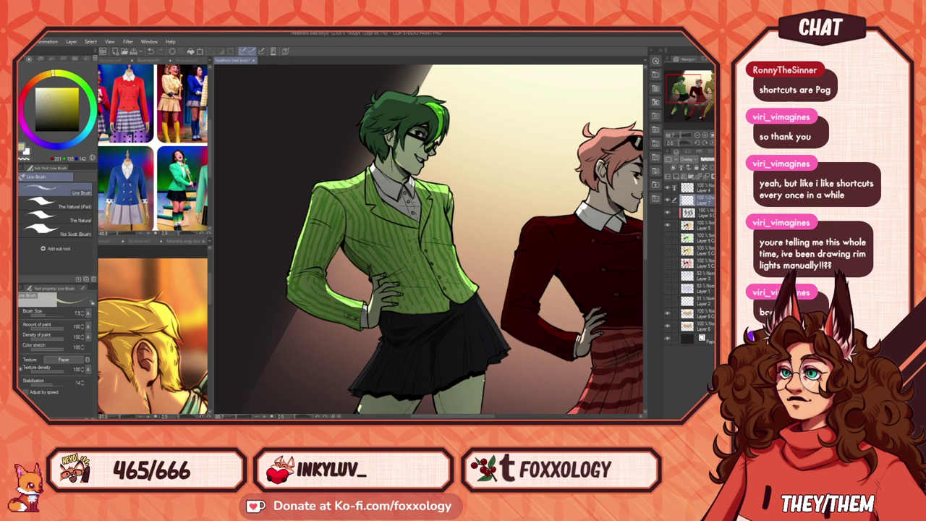
# Step: Draw fine pale-yellow light accents along the green figure's jacket and skirt on the Overlay layer
pyautogui.moveTo(550, 182); pyautogui.dragTo(467, 261)
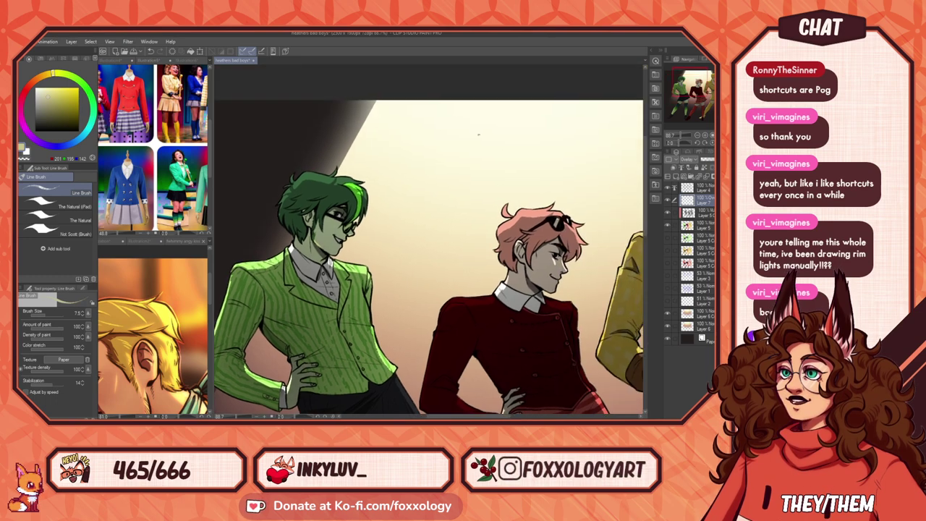
pyautogui.moveTo(383, 245); pyautogui.dragTo(459, 205)
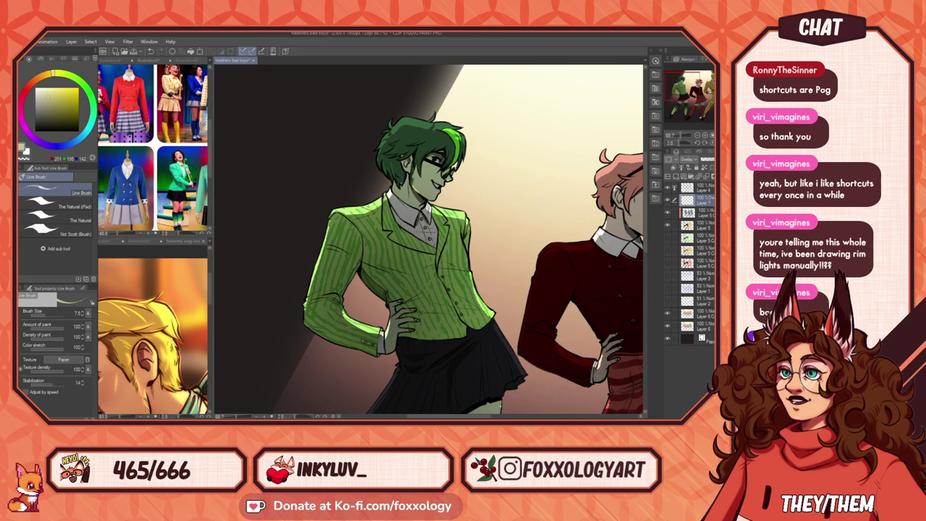
pyautogui.moveTo(448, 246); pyautogui.dragTo(411, 234)
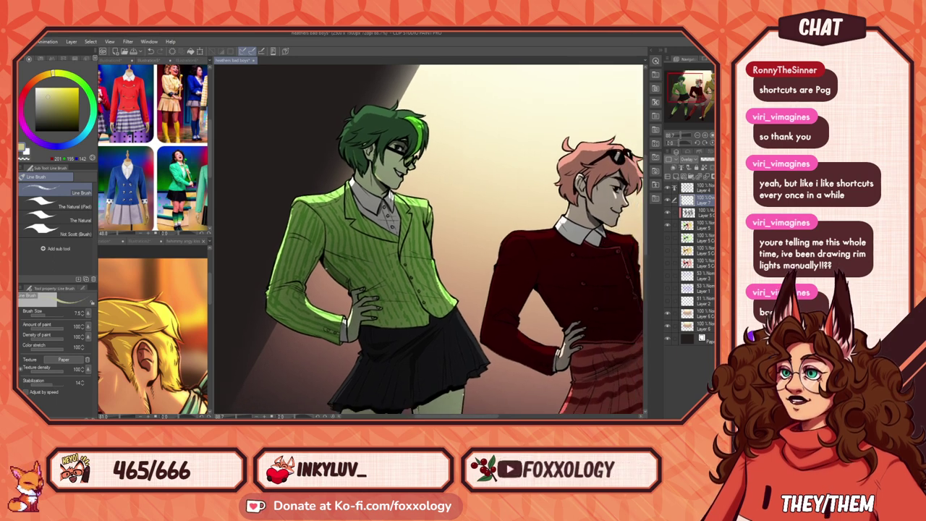
pyautogui.moveTo(376, 307); pyautogui.dragTo(403, 207)
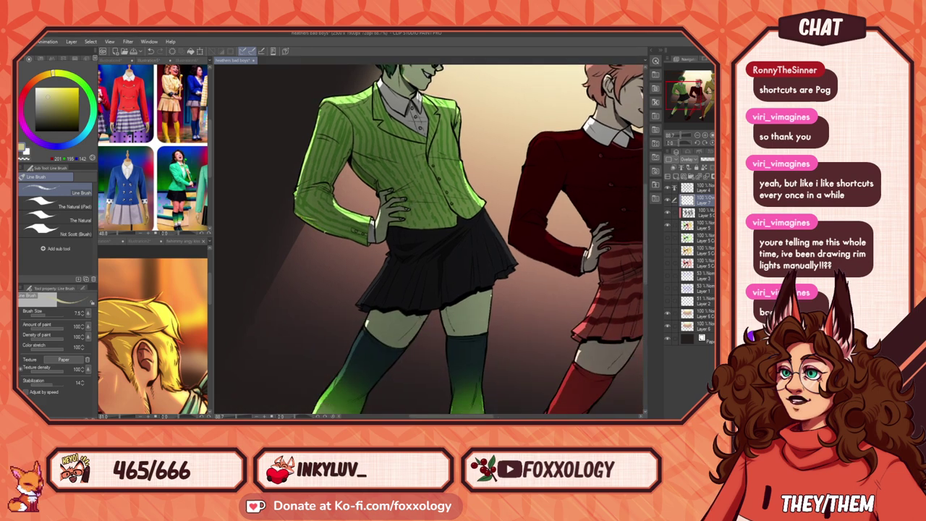
pyautogui.moveTo(523, 247); pyautogui.dragTo(438, 278)
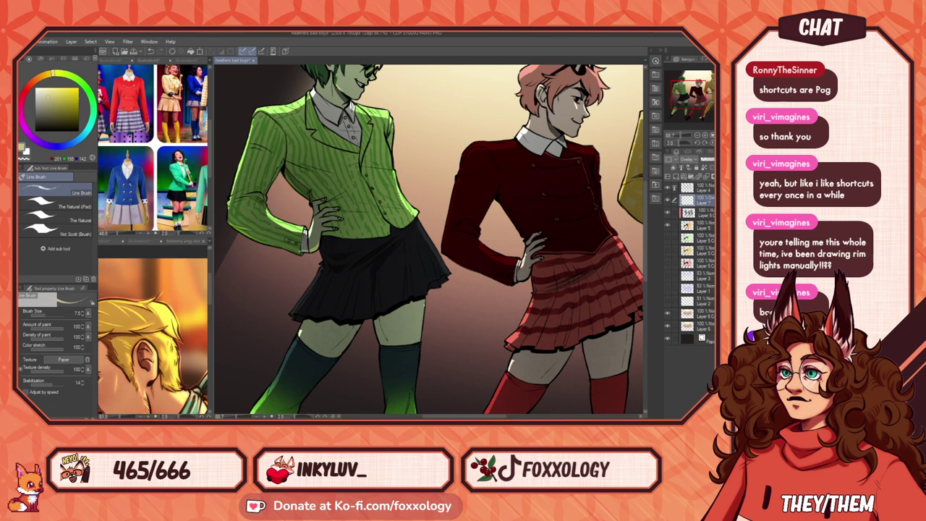
pyautogui.moveTo(358, 258); pyautogui.dragTo(430, 279)
pyautogui.moveTo(544, 278); pyautogui.dragTo(624, 259)
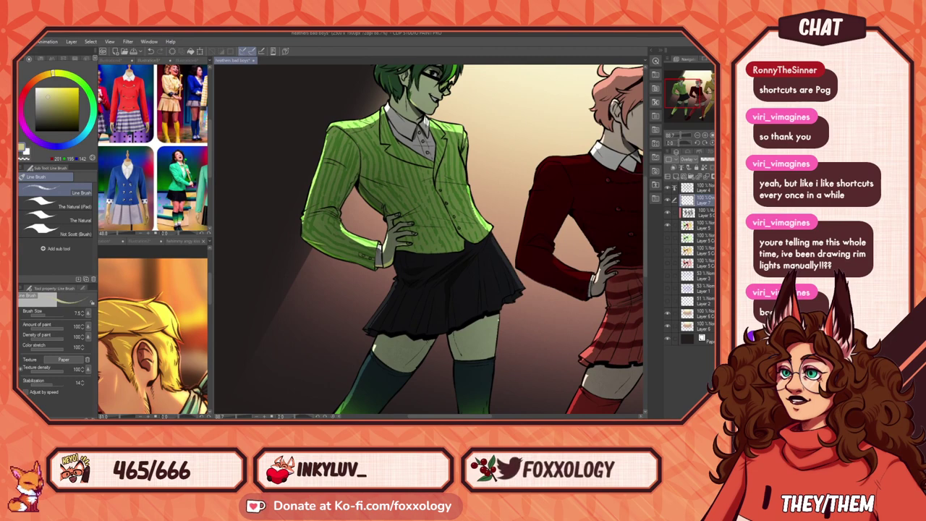
pyautogui.scroll(-2, 410, 193)
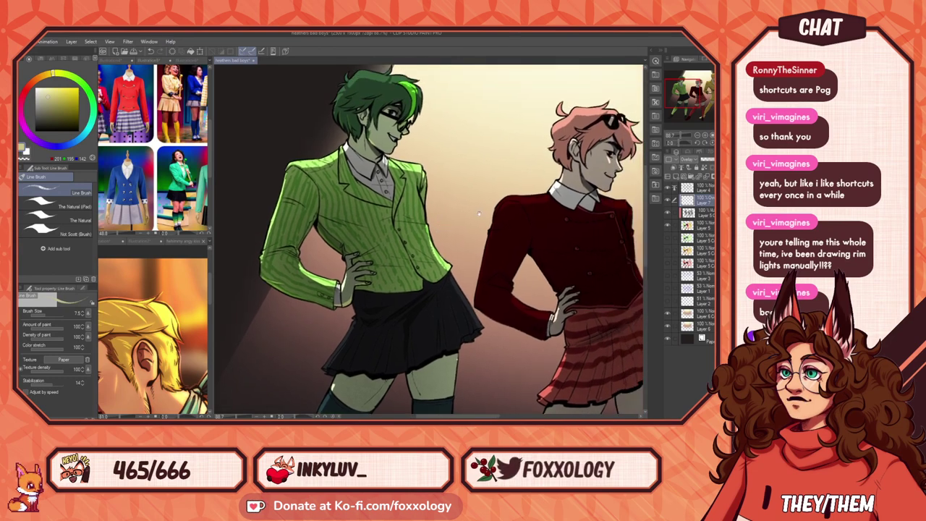
pyautogui.scroll(2, 410, 194)
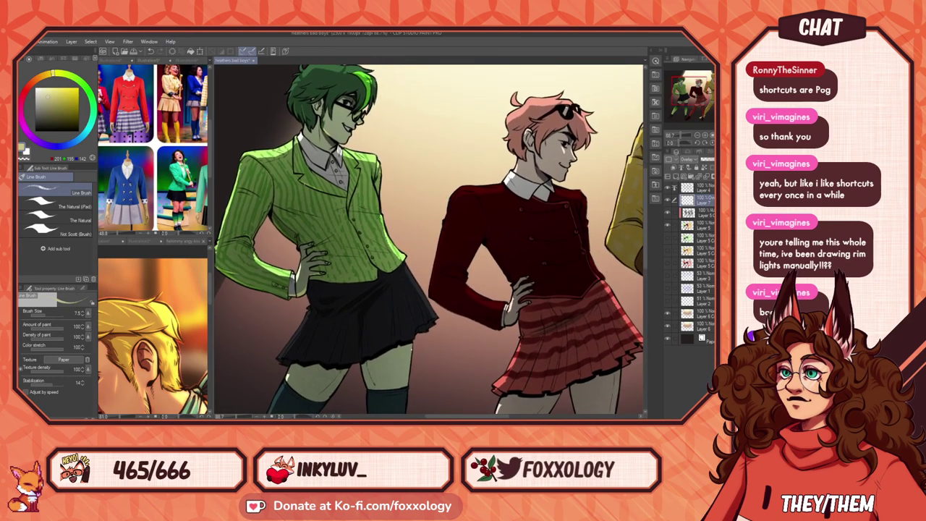
# Step: Add thin pale-yellow light accents along the legs and stockings of the green and red figures
pyautogui.moveTo(624, 246); pyautogui.dragTo(495, 272)
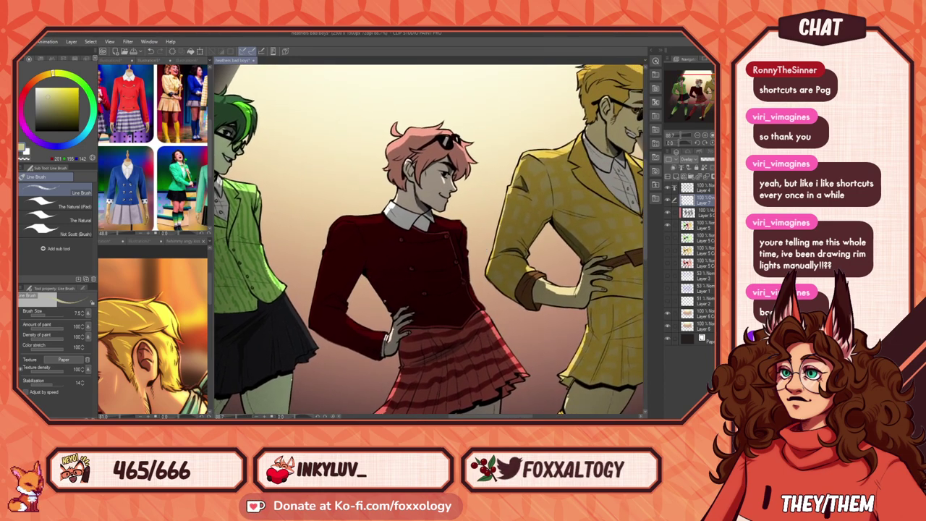
pyautogui.moveTo(405, 285); pyautogui.dragTo(421, 239)
pyautogui.moveTo(421, 312); pyautogui.dragTo(513, 178)
pyautogui.moveTo(383, 275); pyautogui.dragTo(413, 236)
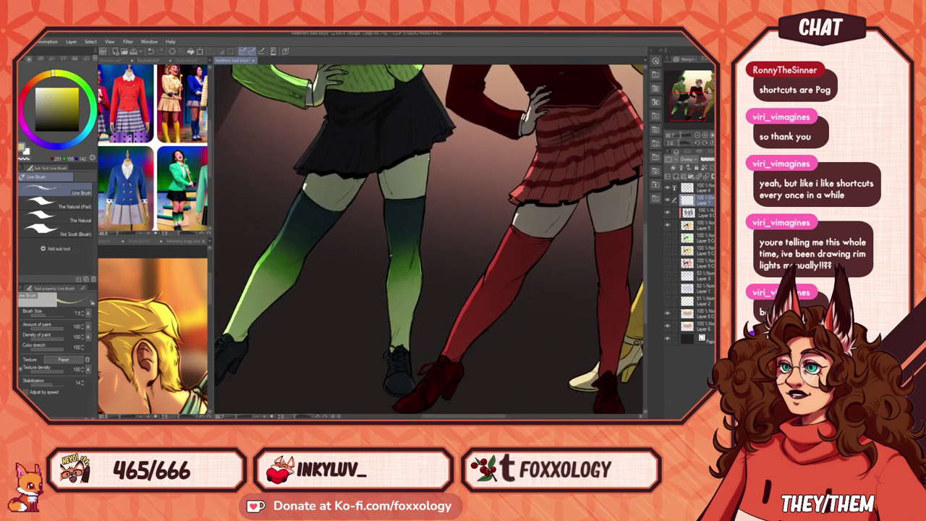
pyautogui.moveTo(388, 307)
pyautogui.mouseDown()
pyautogui.moveTo(392, 333)
pyautogui.moveTo(547, 273)
pyautogui.mouseUp()
pyautogui.moveTo(432, 239); pyautogui.dragTo(395, 271)
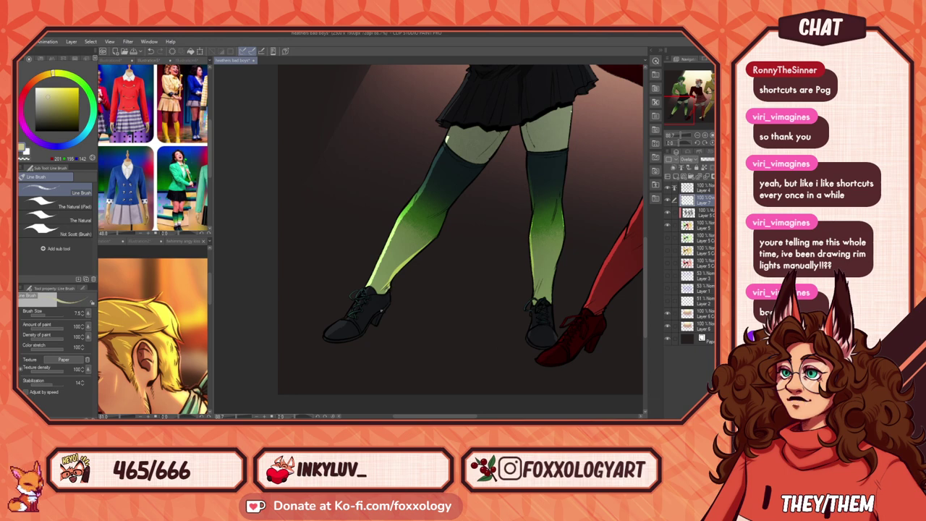
pyautogui.moveTo(551, 249); pyautogui.dragTo(395, 220)
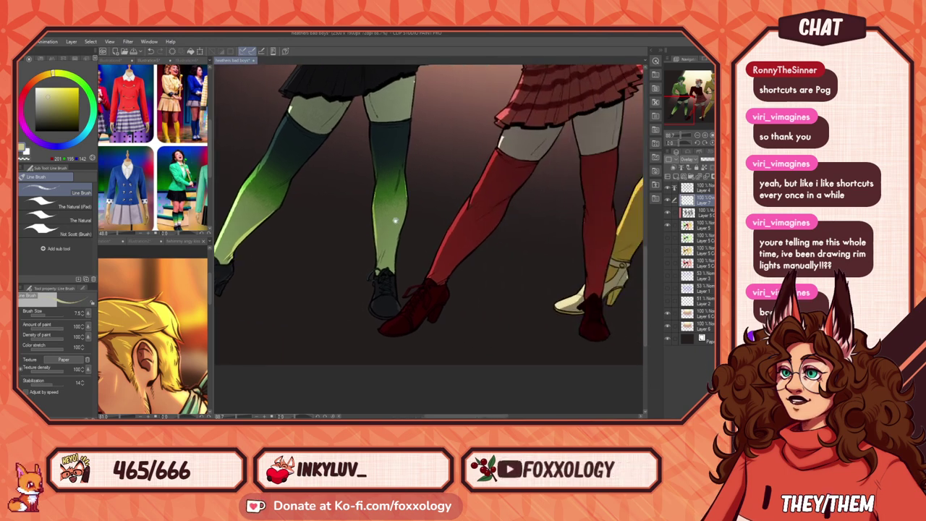
pyautogui.moveTo(487, 155); pyautogui.dragTo(483, 181)
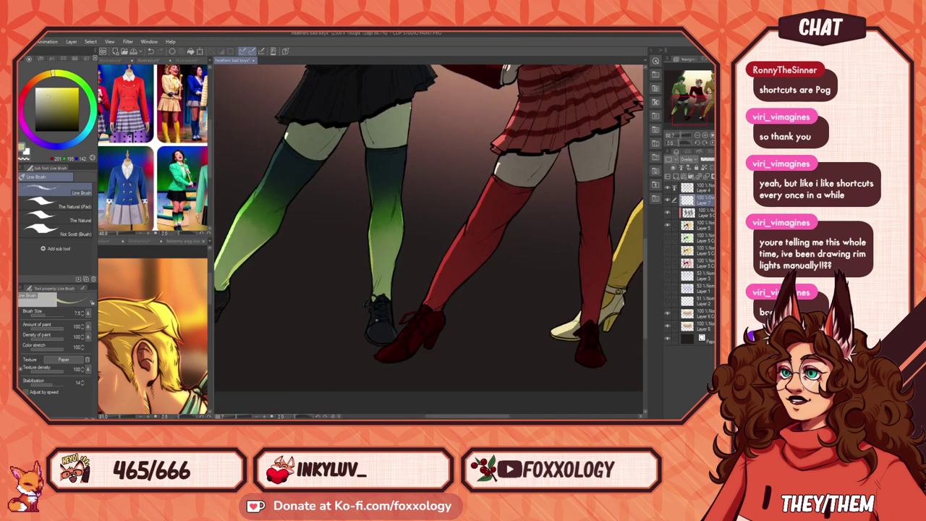
pyautogui.scroll(4, 469, 306)
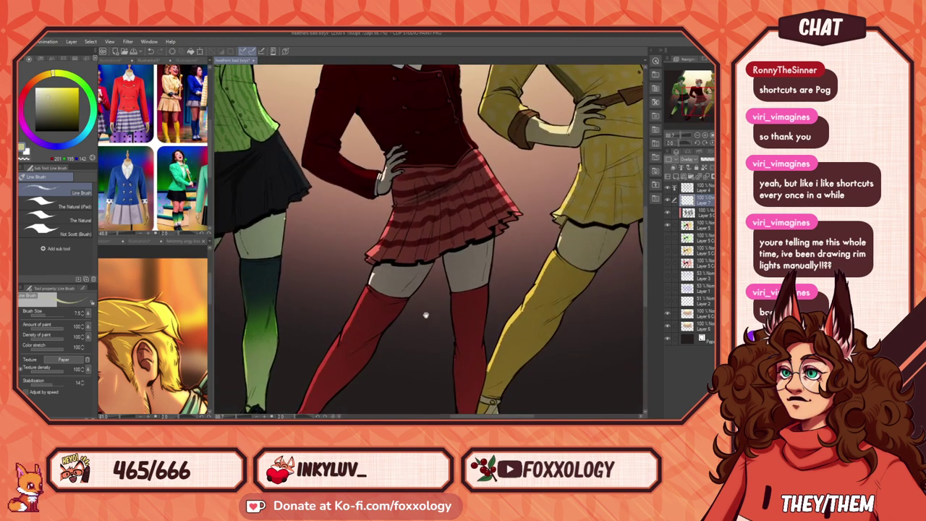
# Step: Extend the fine Overlay light accents over the remaining stockings and the yellow figure's legs and skirt, using a darker muted yellow
pyautogui.moveTo(513, 325); pyautogui.dragTo(541, 321)
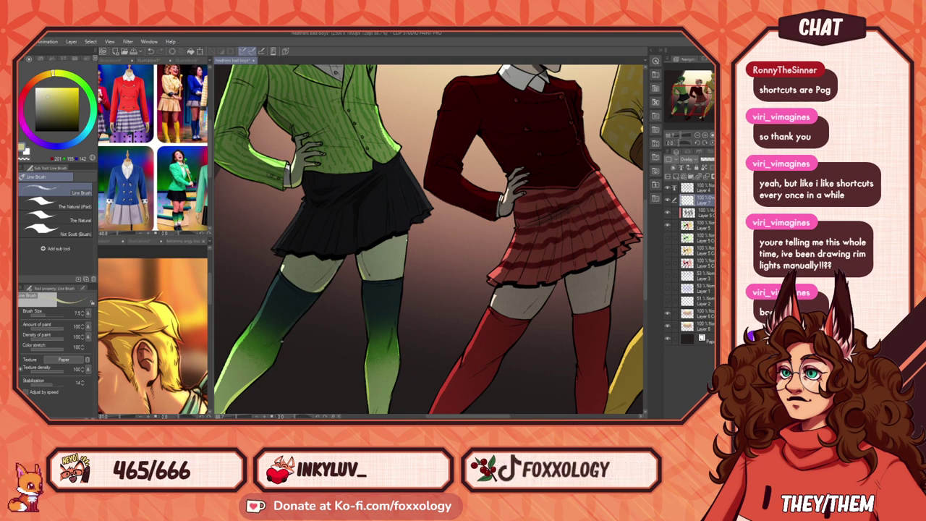
pyautogui.moveTo(322, 336); pyautogui.dragTo(405, 289)
pyautogui.moveTo(630, 268); pyautogui.dragTo(417, 223)
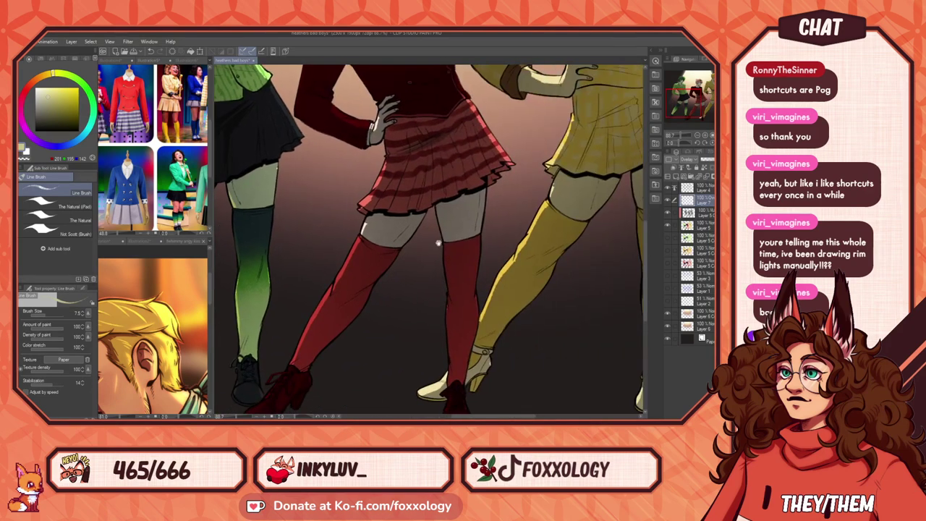
pyautogui.moveTo(486, 245); pyautogui.dragTo(440, 262)
pyautogui.moveTo(376, 209); pyautogui.dragTo(264, 238)
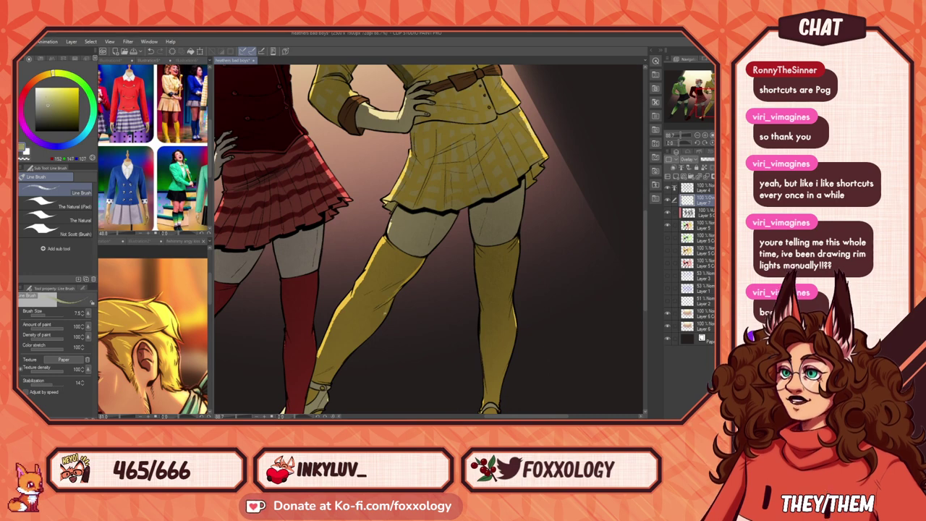
pyautogui.moveTo(488, 283); pyautogui.dragTo(409, 203)
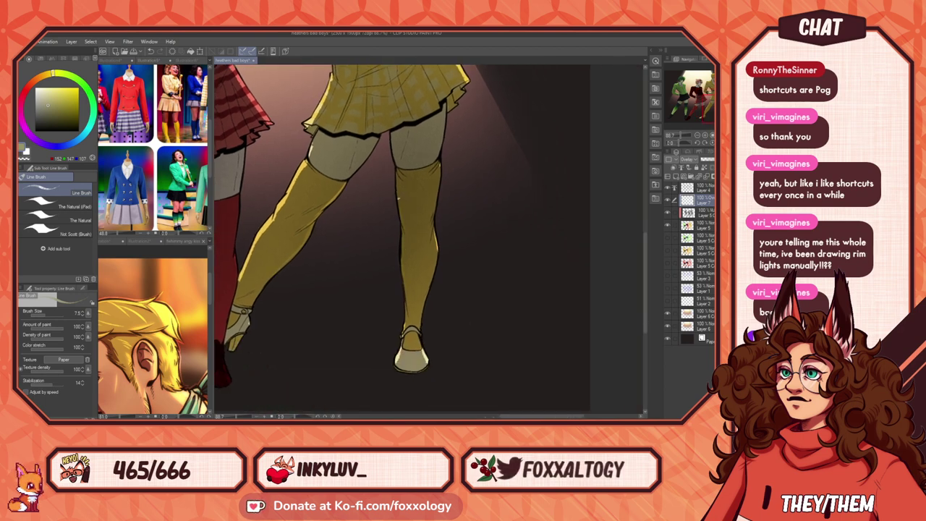
pyautogui.moveTo(416, 183); pyautogui.dragTo(435, 289)
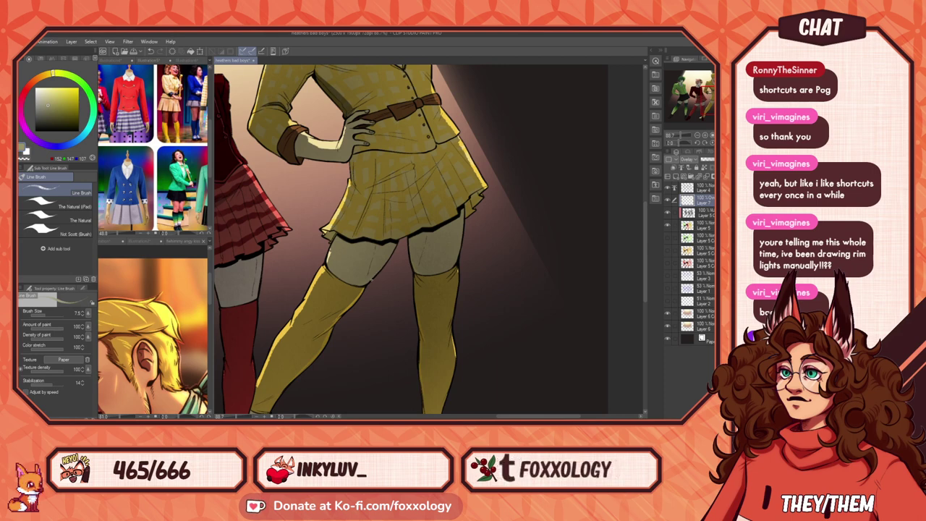
pyautogui.moveTo(468, 272)
pyautogui.mouseDown()
pyautogui.moveTo(504, 232)
pyautogui.moveTo(413, 337)
pyautogui.mouseUp()
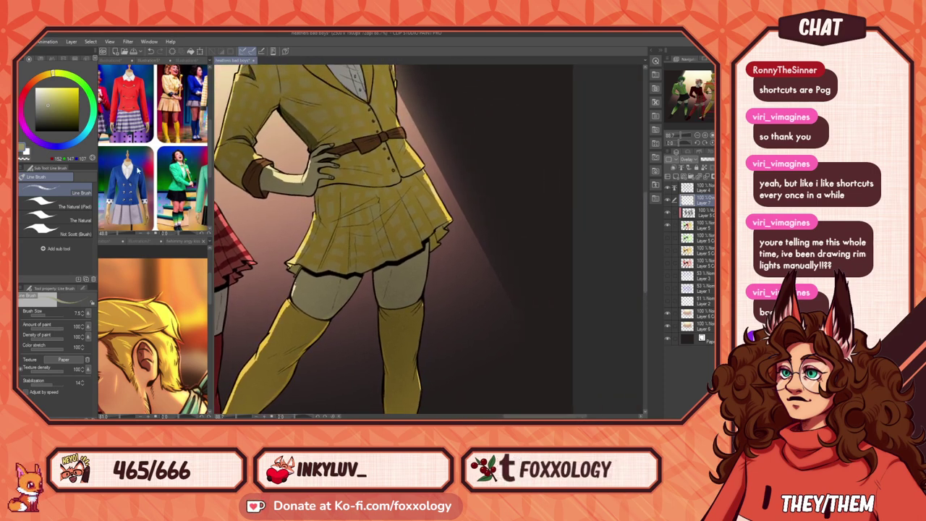
# Step: Choose a slightly lighter muted yellow and add thin light accents along the yellow figure's jacket, sleeves and skirt edge
pyautogui.click(48, 101)
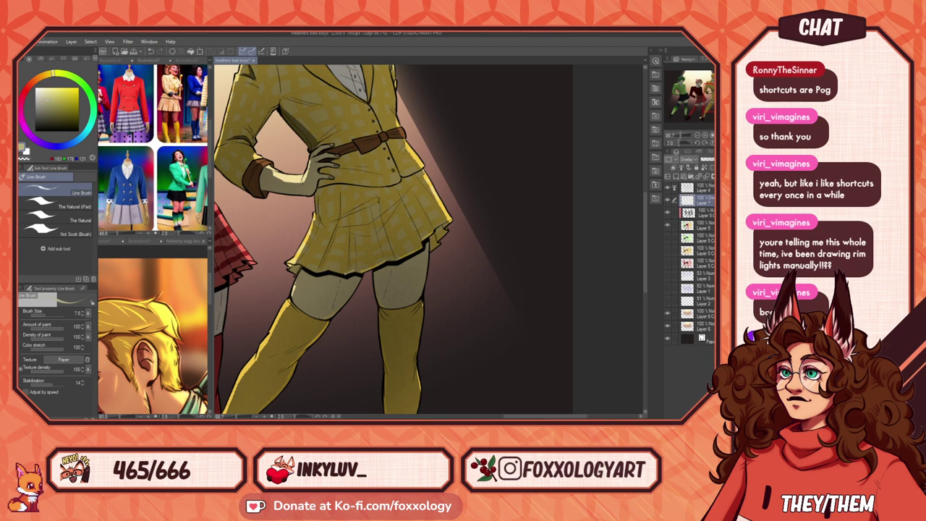
pyautogui.moveTo(460, 268)
pyautogui.mouseDown()
pyautogui.moveTo(482, 317)
pyautogui.moveTo(485, 294)
pyautogui.moveTo(520, 337)
pyautogui.mouseUp()
pyautogui.moveTo(486, 296); pyautogui.dragTo(488, 334)
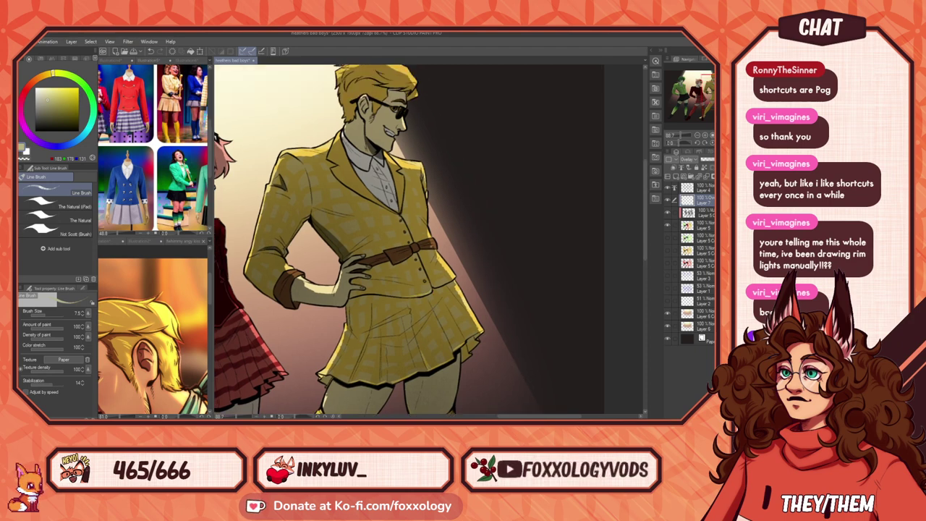
pyautogui.moveTo(441, 253); pyautogui.dragTo(447, 315)
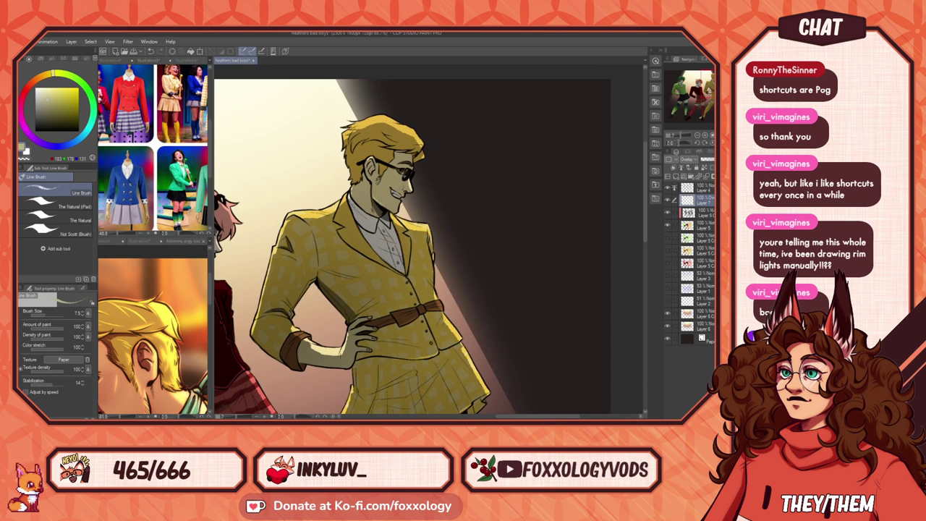
pyautogui.moveTo(425, 201); pyautogui.dragTo(487, 226)
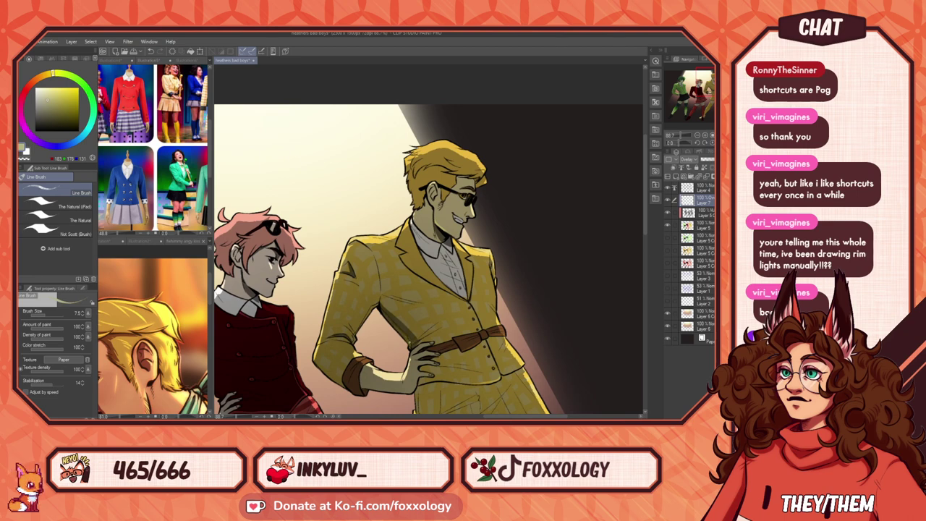
pyautogui.moveTo(394, 332); pyautogui.dragTo(453, 281)
pyautogui.moveTo(374, 309); pyautogui.dragTo(392, 328)
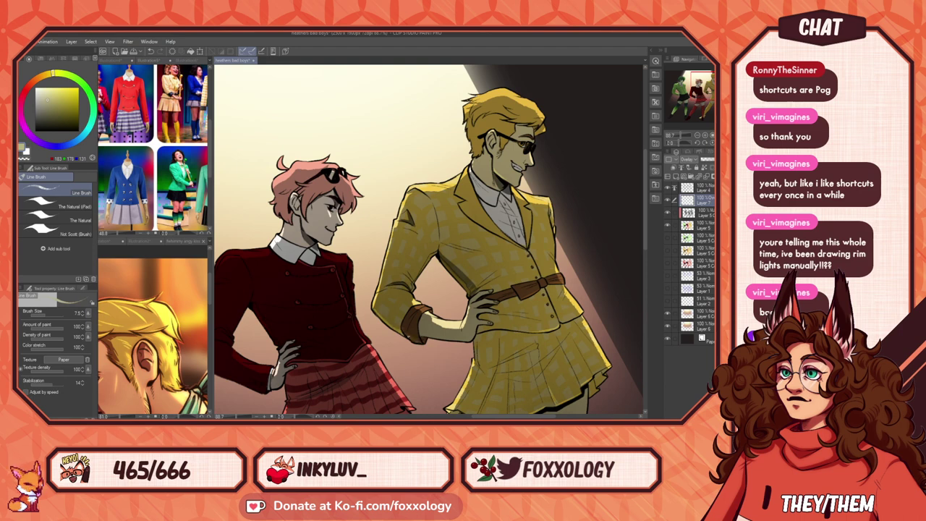
pyautogui.moveTo(521, 318); pyautogui.dragTo(470, 297)
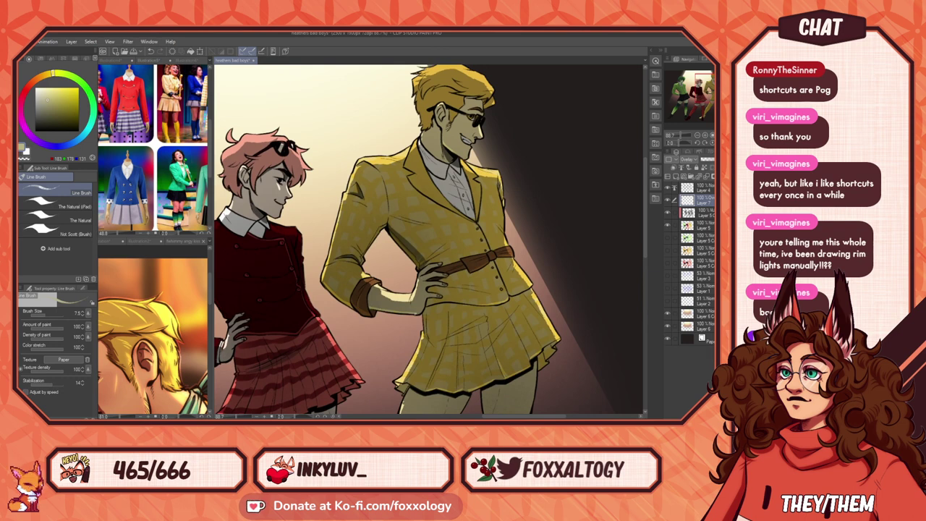
# Step: Switch to a near-white yellow and draw fine light accents along the red figure's jacket edge and plaid skirt
pyautogui.moveTo(487, 325); pyautogui.dragTo(633, 264)
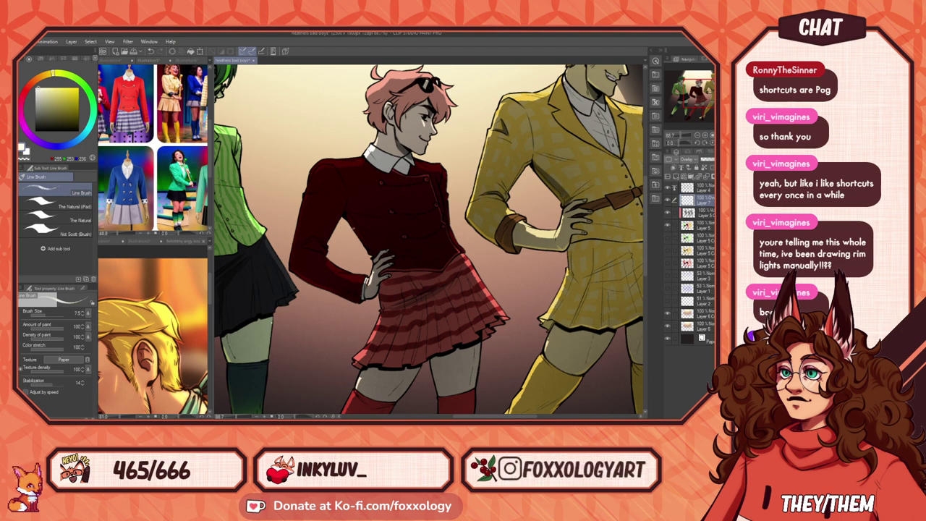
pyautogui.moveTo(494, 228); pyautogui.dragTo(425, 236)
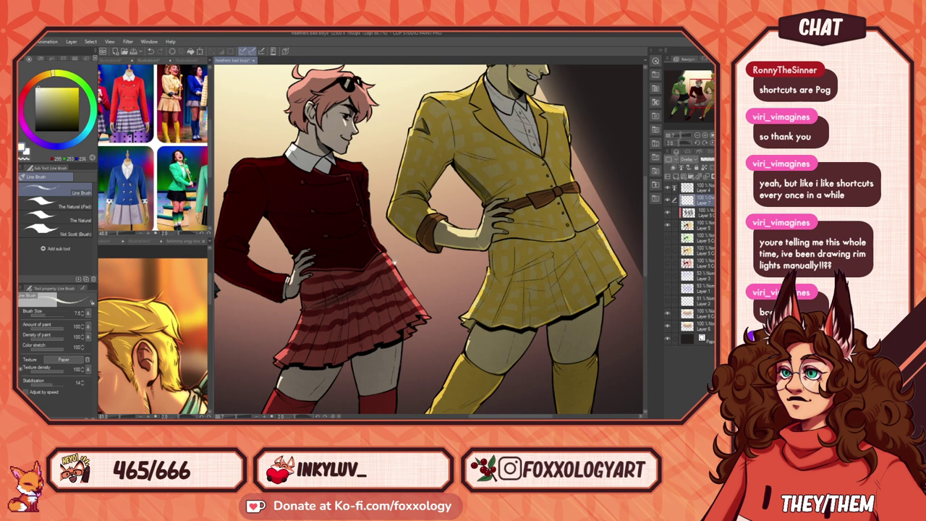
pyautogui.moveTo(427, 239); pyautogui.dragTo(472, 179)
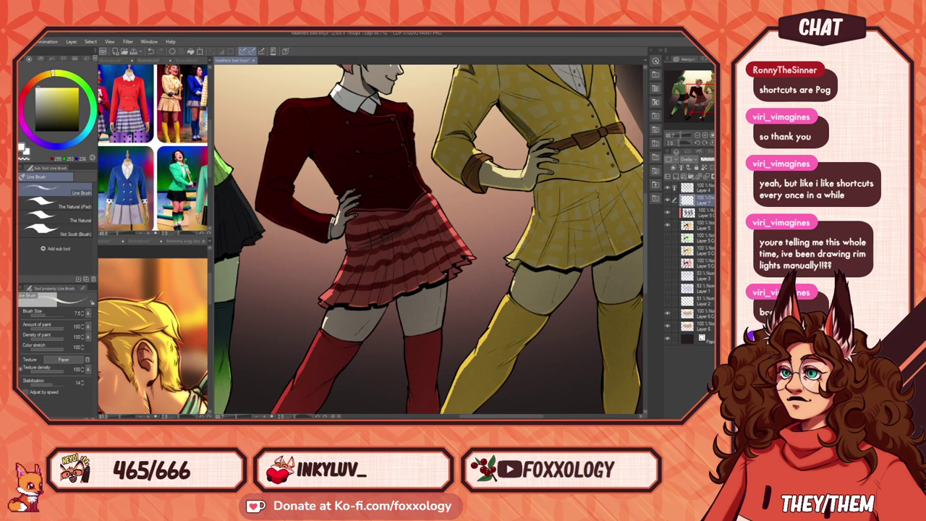
pyautogui.moveTo(458, 265); pyautogui.dragTo(495, 142)
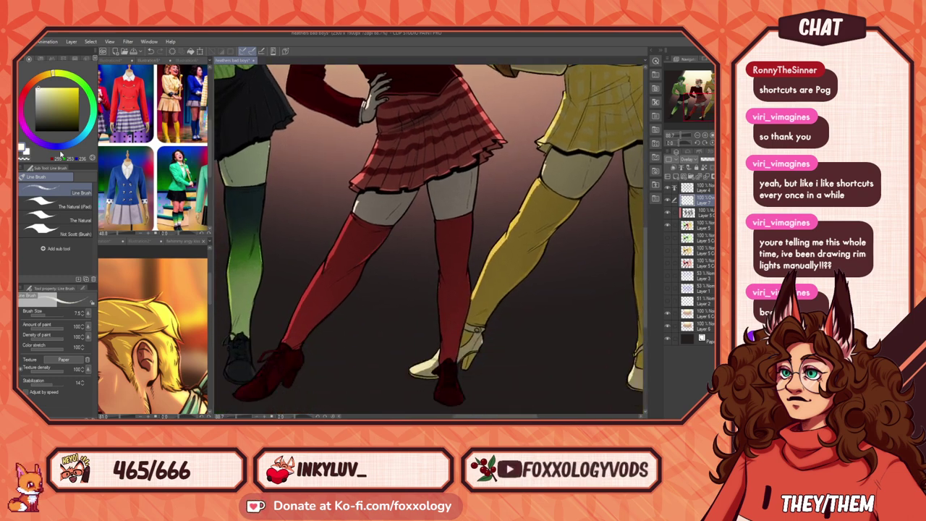
# Step: Change the brush colour to a pale peach and add thin light accents along the red figure's stockings, shoes and jacket
pyautogui.click(38, 78)
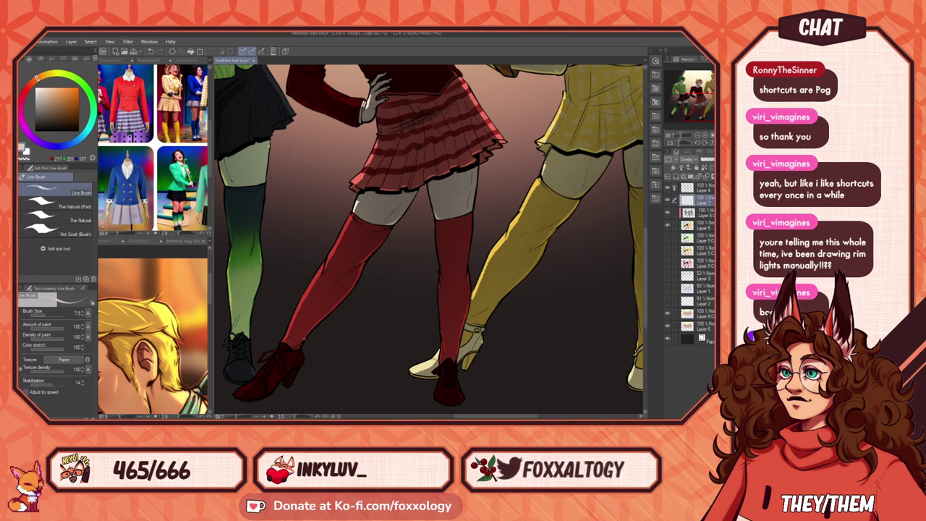
pyautogui.moveTo(407, 319); pyautogui.dragTo(448, 410)
pyautogui.moveTo(508, 325); pyautogui.dragTo(470, 408)
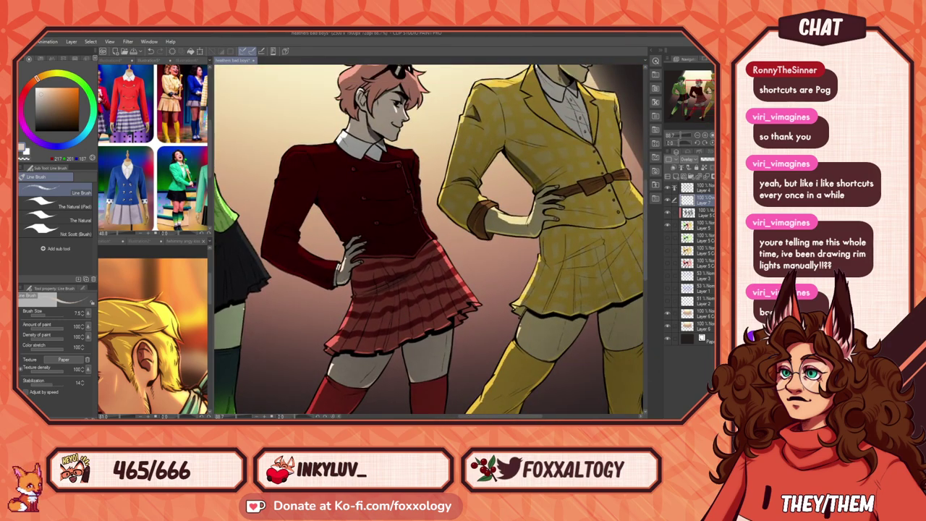
pyautogui.scroll(2, 411, 311)
pyautogui.scroll(1, 412, 311)
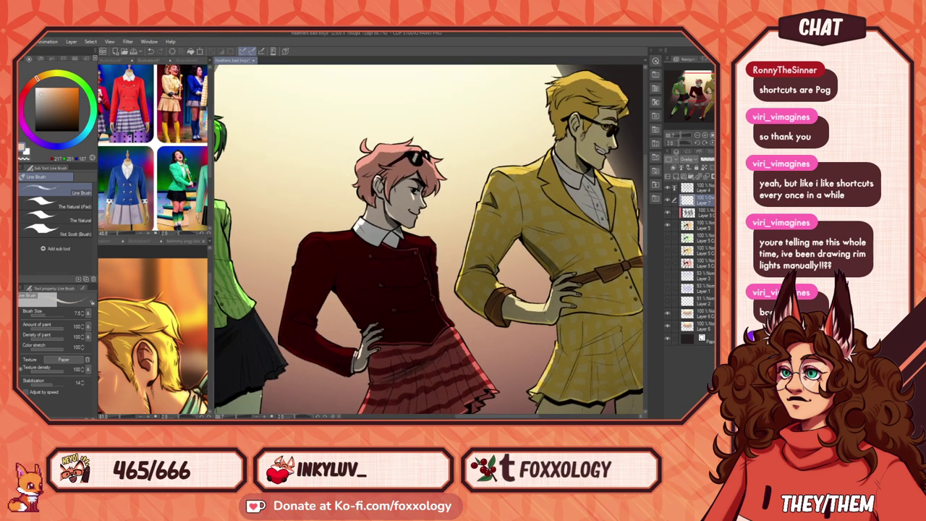
pyautogui.hscroll(-5, 567, 334)
pyautogui.moveTo(567, 334); pyautogui.dragTo(458, 328)
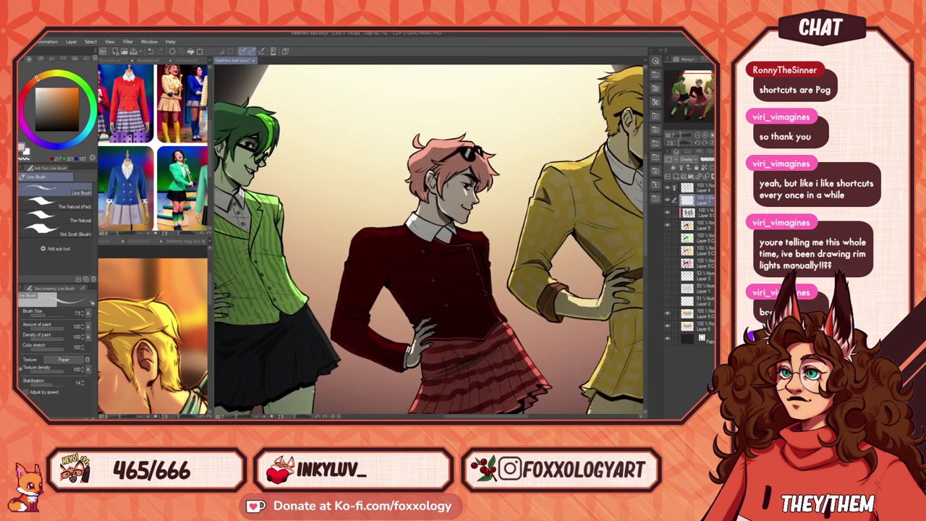
# Step: Examine the light accents across the whole illustration and up close on the yellow and red figures' heads and jackets
pyautogui.hotkey('ctrl', '0')
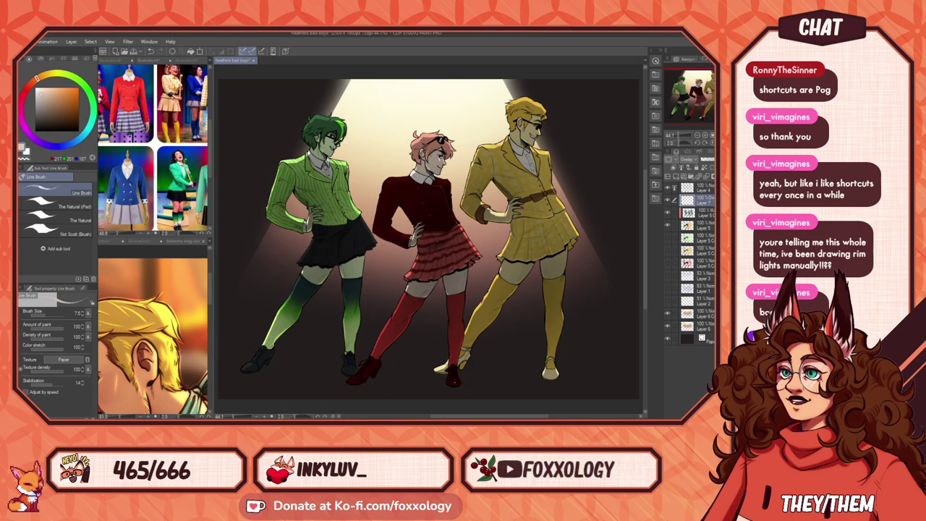
pyautogui.hotkey('ctrl', '+')
pyautogui.hotkey('ctrl', '+')
pyautogui.hotkey('ctrl', '+')
pyautogui.hotkey('ctrl', '+')
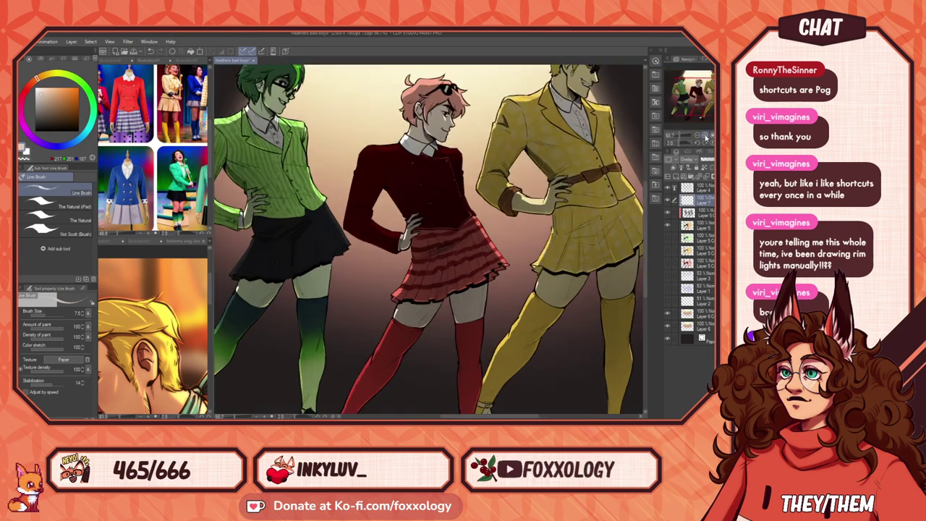
pyautogui.keyDown('space'); pyautogui.moveTo(542, 134); pyautogui.dragTo(319, 347); pyautogui.keyUp('space')
pyautogui.moveTo(543, 174); pyautogui.dragTo(460, 233)
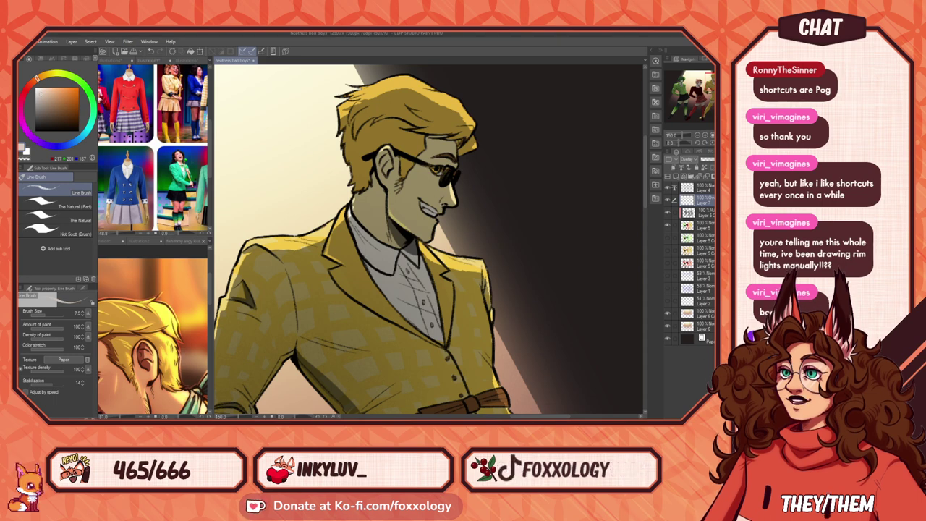
pyautogui.moveTo(486, 225); pyautogui.dragTo(503, 286)
pyautogui.moveTo(217, 276); pyautogui.dragTo(477, 215)
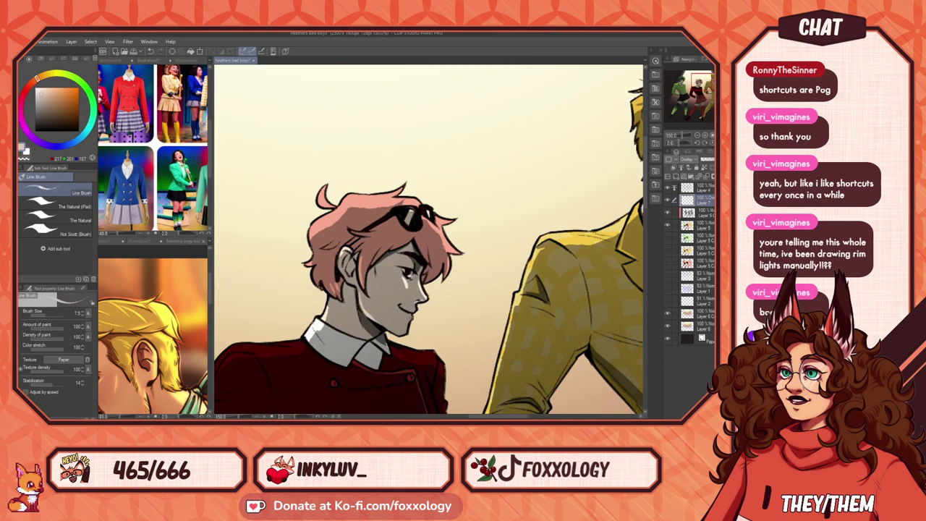
pyautogui.moveTo(508, 295); pyautogui.dragTo(482, 261)
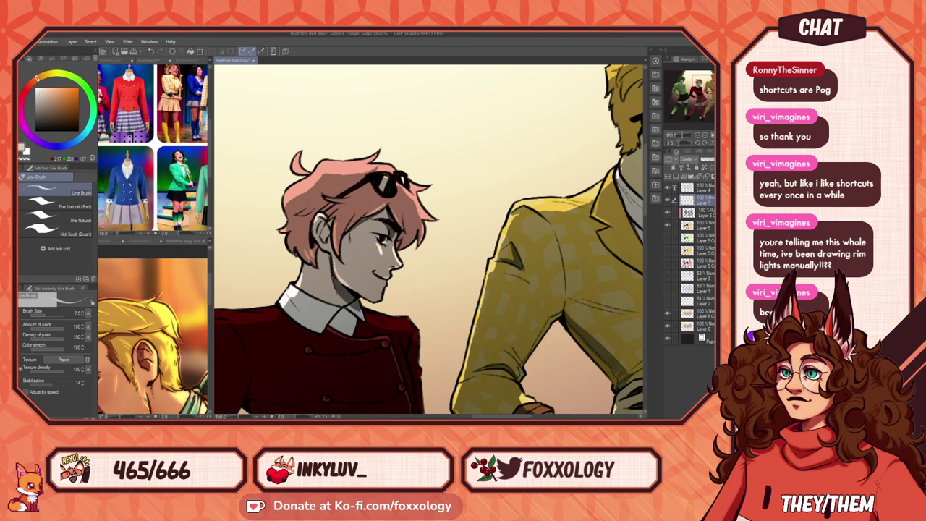
pyautogui.hotkey('ctrl', '0')
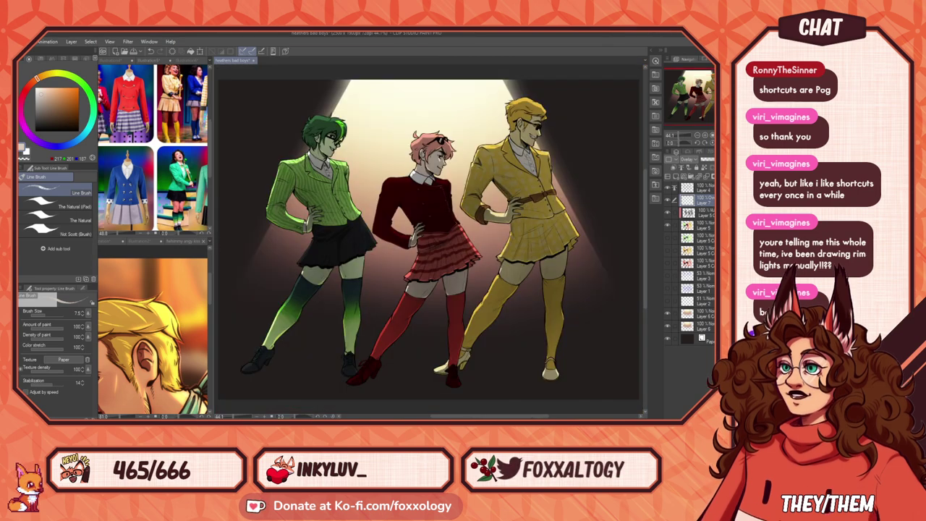
pyautogui.scroll(7, 433, 132)
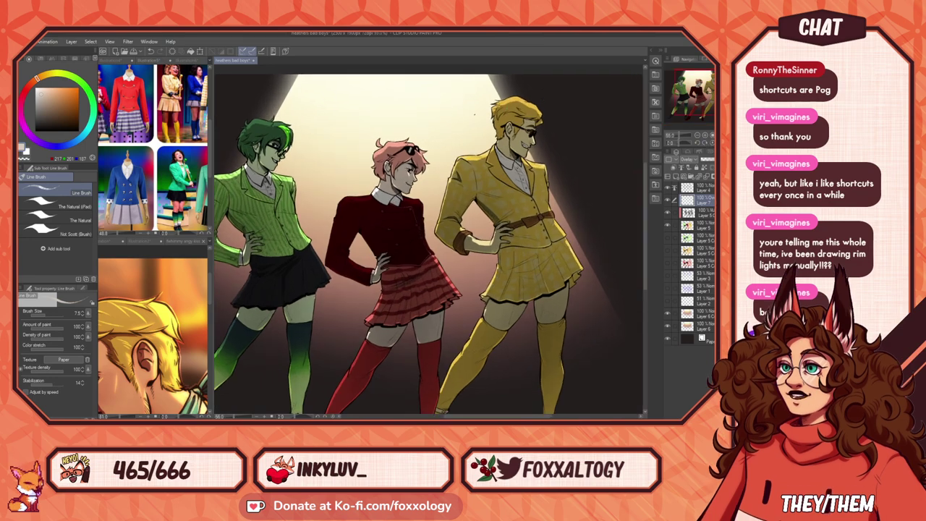
pyautogui.scroll(-5, 413, 140)
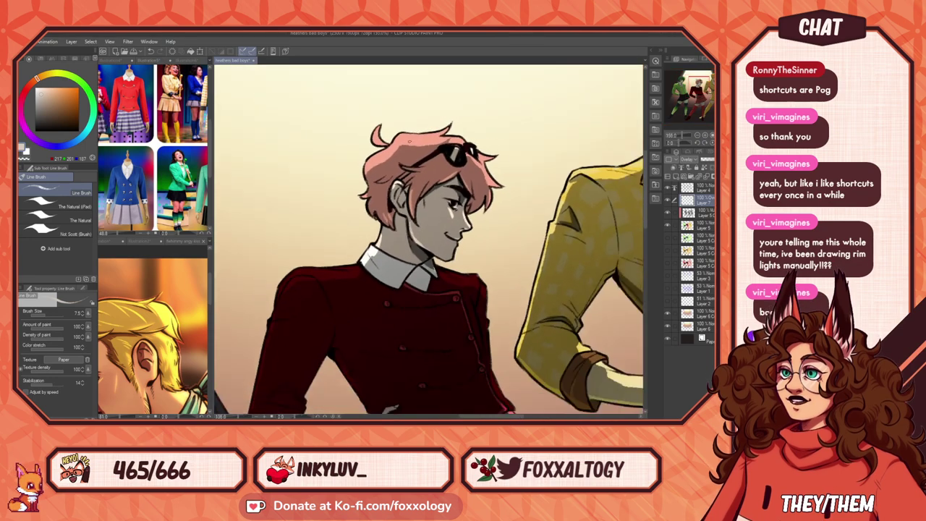
pyautogui.moveTo(443, 80); pyautogui.dragTo(450, 105)
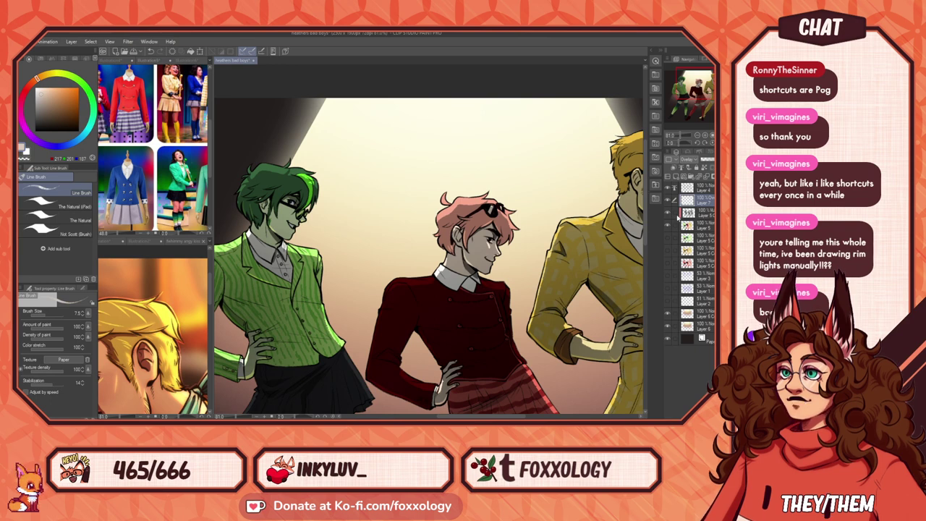
# Step: Add a Normal layer, choose a near-white yellow, and add fine light highlights along the yellow figure's hair and jacket edges
pyautogui.click(676, 178)
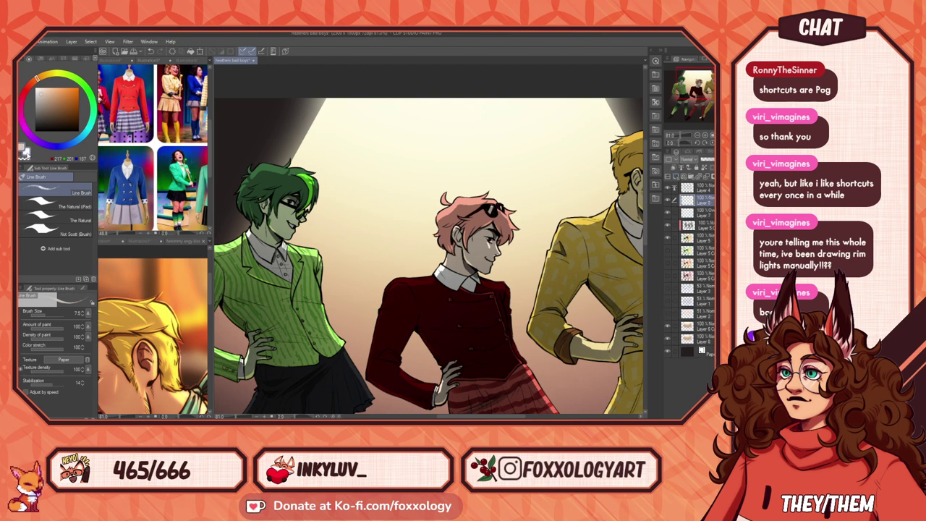
pyautogui.click(51, 74)
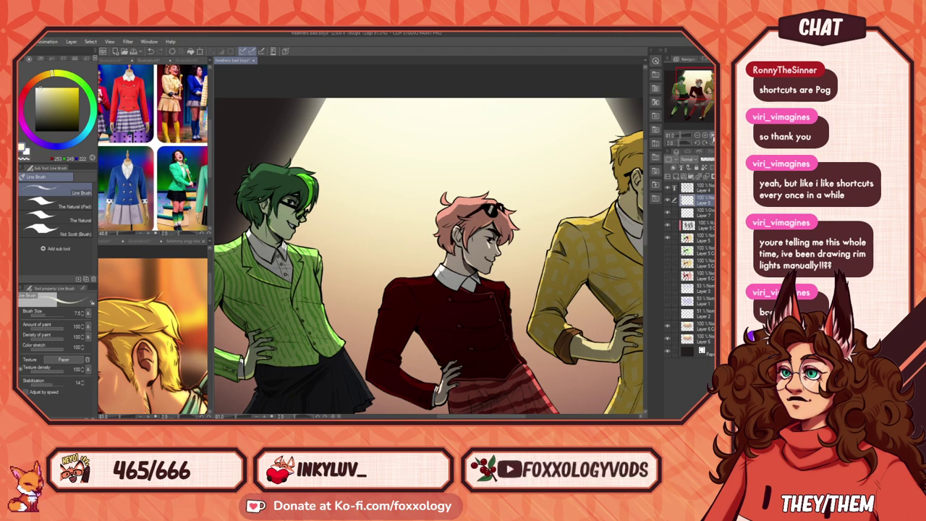
pyautogui.hotkey('ctrl', '+')
pyautogui.moveTo(621, 166); pyautogui.dragTo(553, 183)
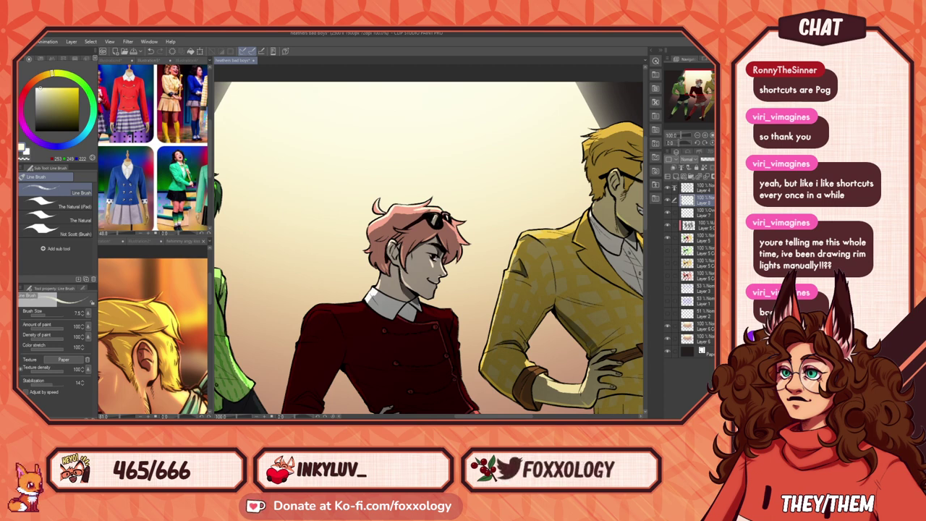
pyautogui.moveTo(507, 246); pyautogui.dragTo(392, 247)
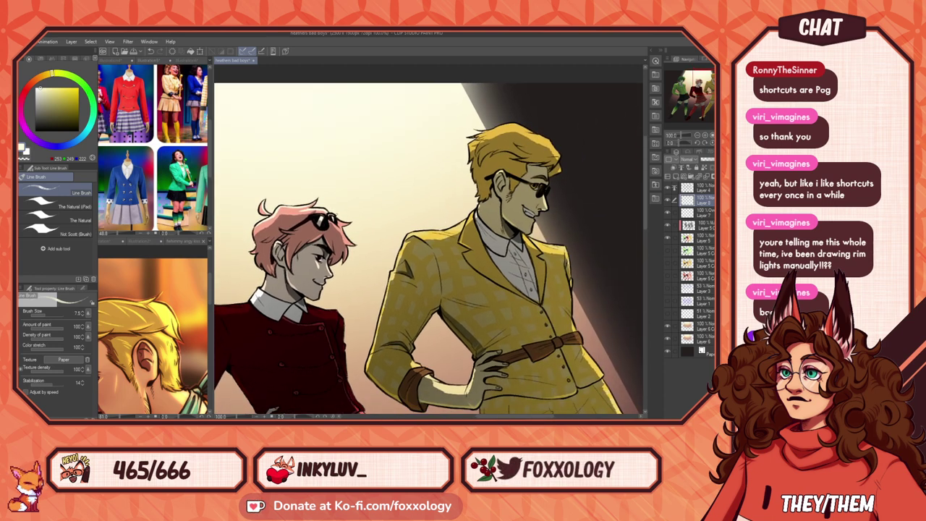
pyautogui.moveTo(410, 181); pyautogui.dragTo(338, 201)
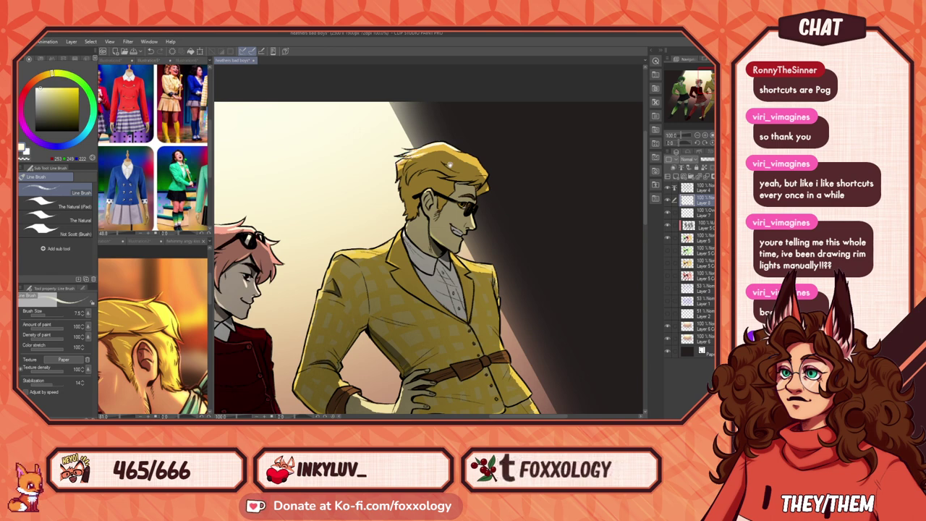
pyautogui.moveTo(450, 165); pyautogui.dragTo(570, 151)
pyautogui.moveTo(551, 301); pyautogui.dragTo(506, 291)
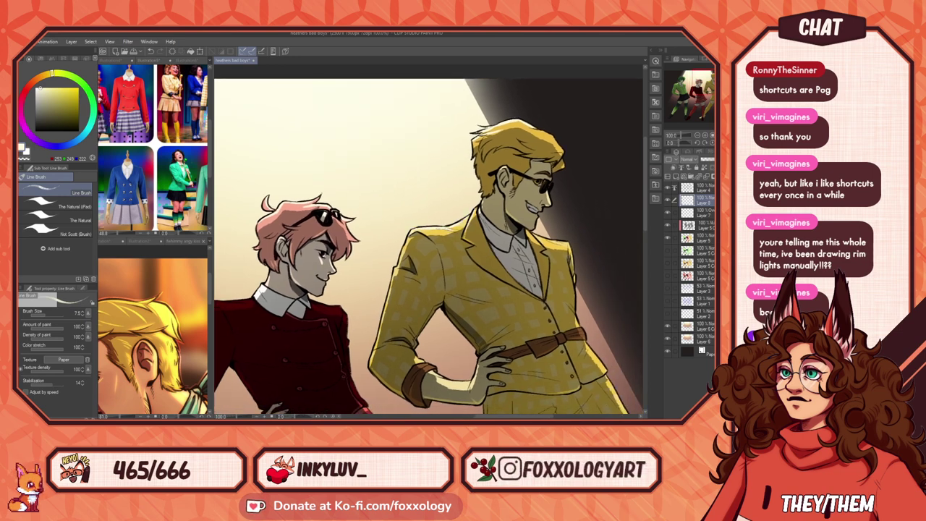
# Step: Add near-white highlights along the green figure's hair streak, and check the highlights across all three figures
pyautogui.moveTo(580, 240); pyautogui.dragTo(639, 189)
pyautogui.moveTo(434, 184); pyautogui.dragTo(622, 203)
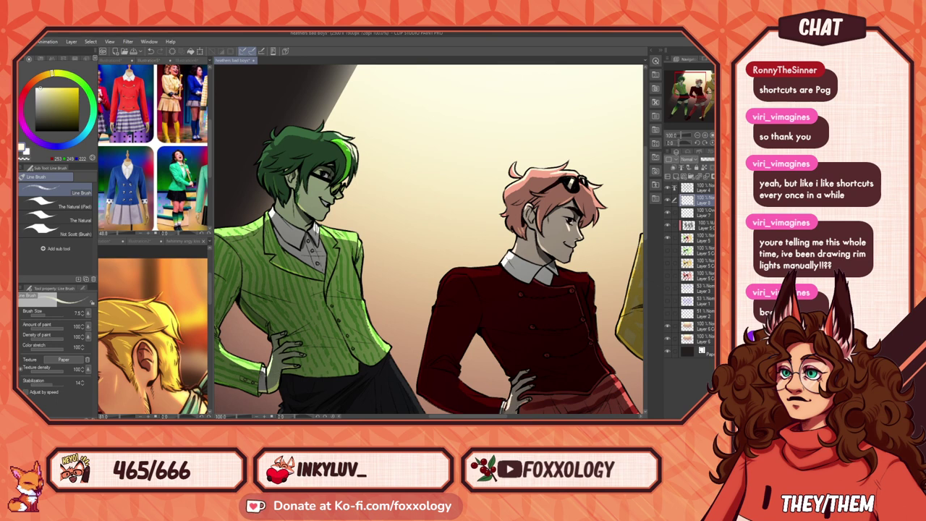
pyautogui.moveTo(357, 131); pyautogui.dragTo(477, 215)
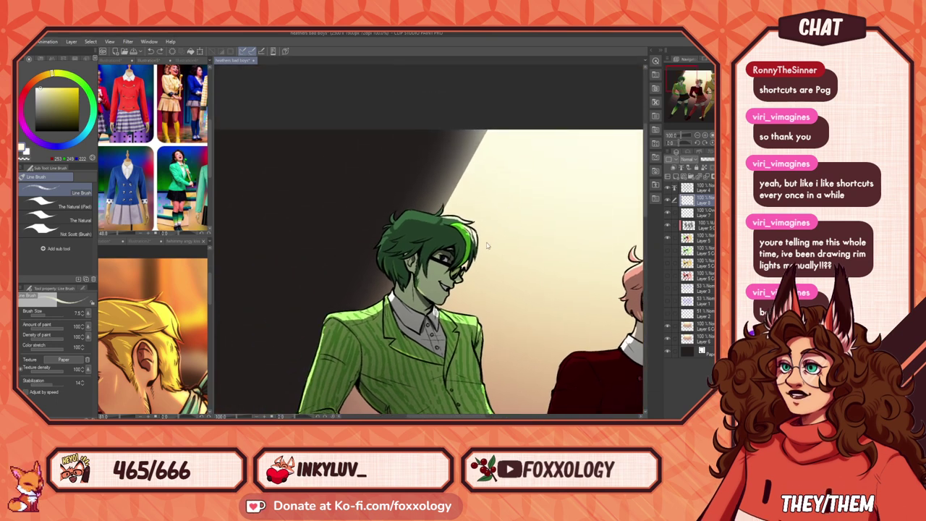
pyautogui.moveTo(505, 281); pyautogui.dragTo(405, 188)
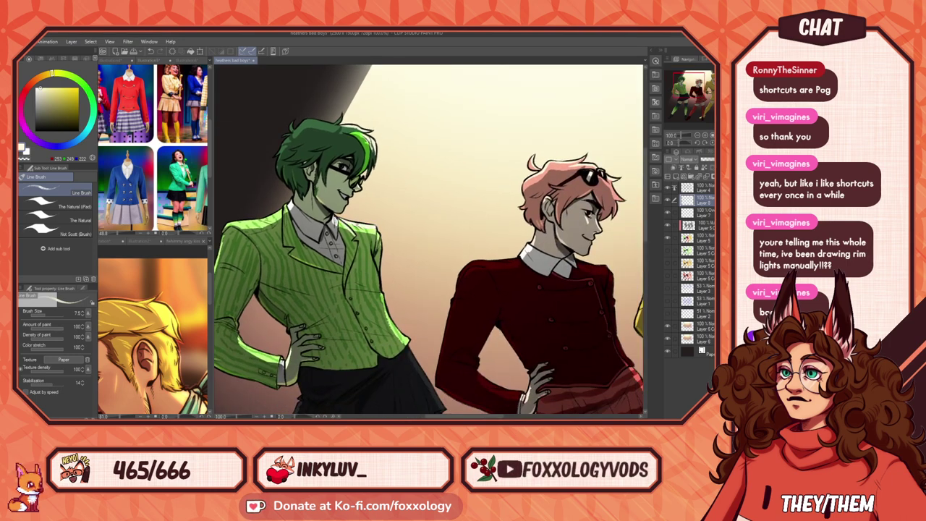
pyautogui.scroll(1, 468, 269)
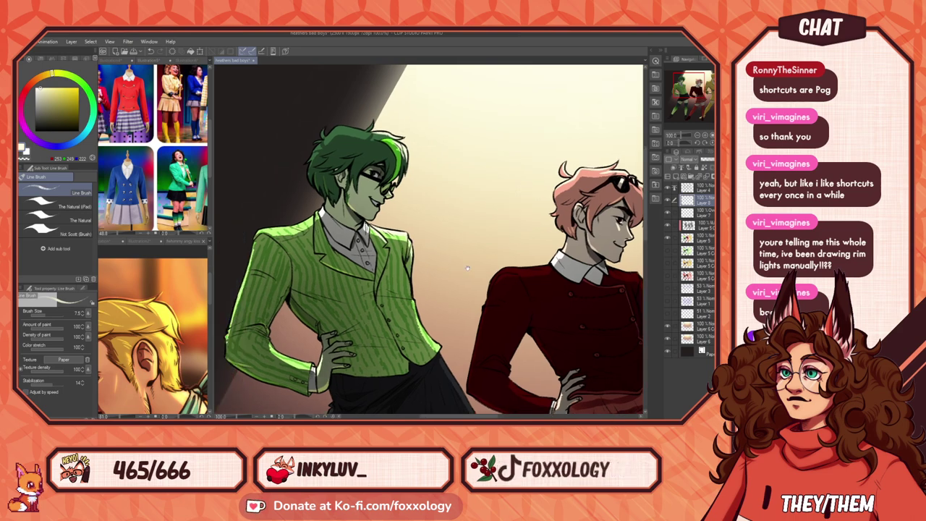
pyautogui.scroll(1, 467, 269)
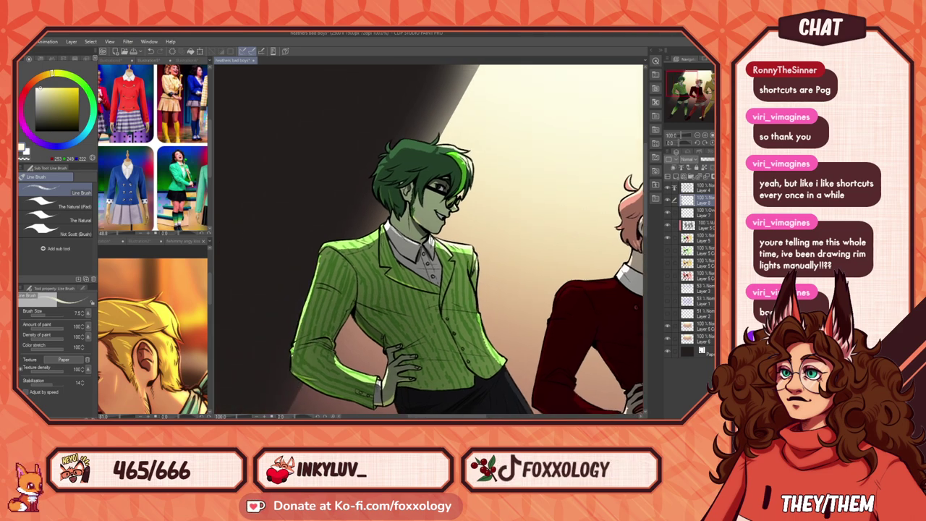
pyautogui.moveTo(578, 303); pyautogui.dragTo(463, 264)
pyautogui.moveTo(557, 268); pyautogui.dragTo(463, 264)
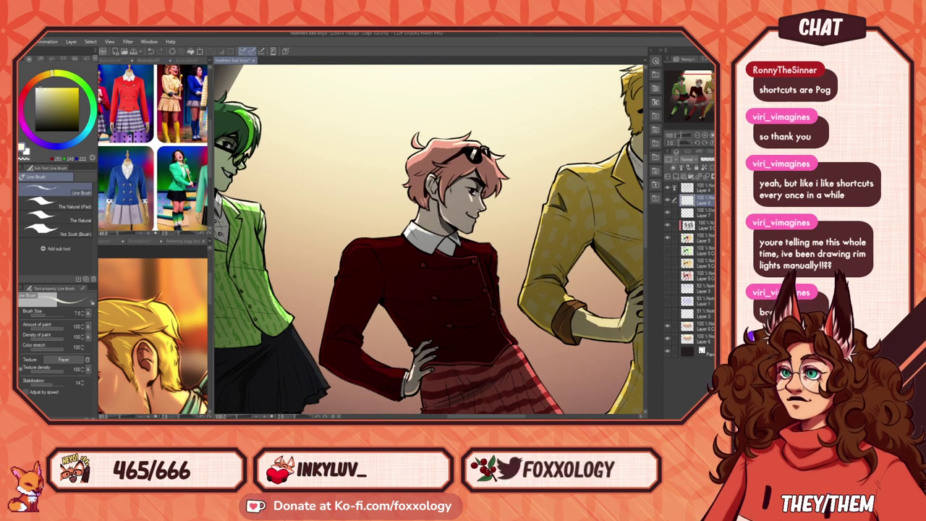
pyautogui.moveTo(614, 145); pyautogui.dragTo(382, 175)
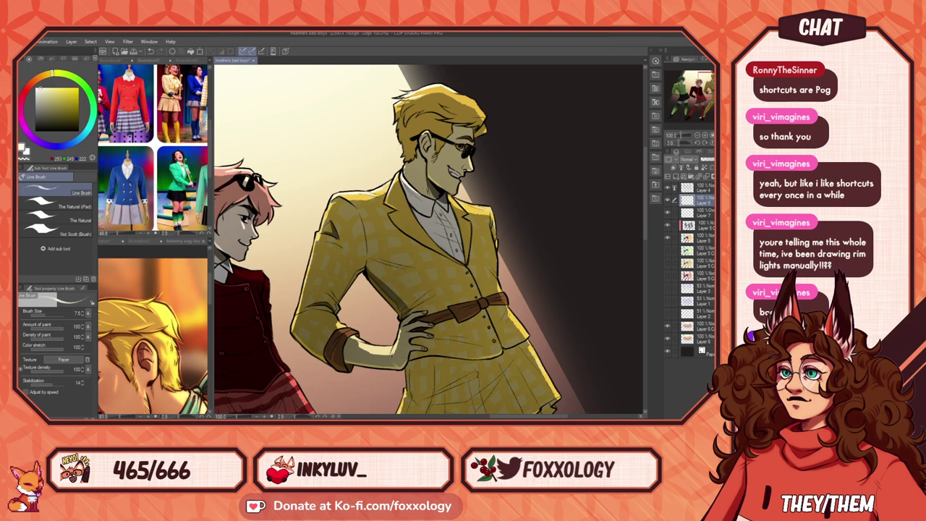
pyautogui.moveTo(402, 261); pyautogui.dragTo(703, 248)
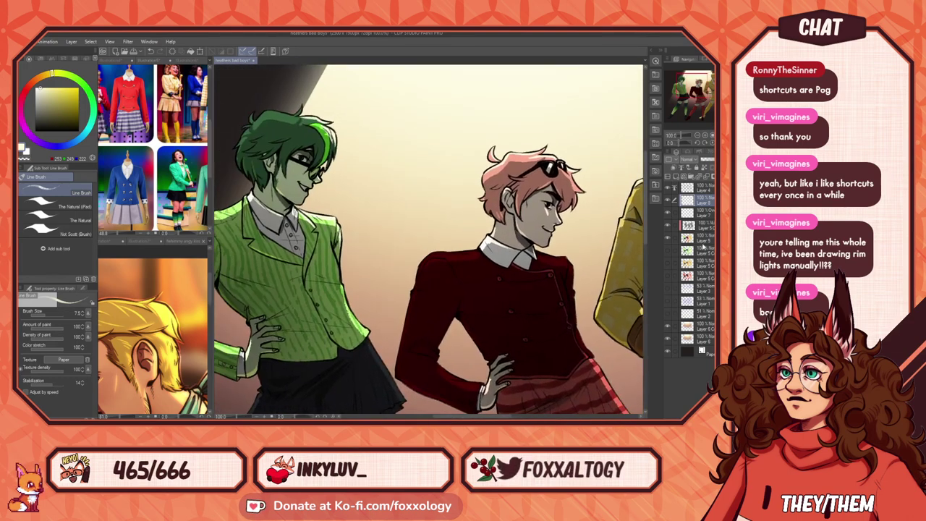
pyautogui.hotkey('ctrl', '0')
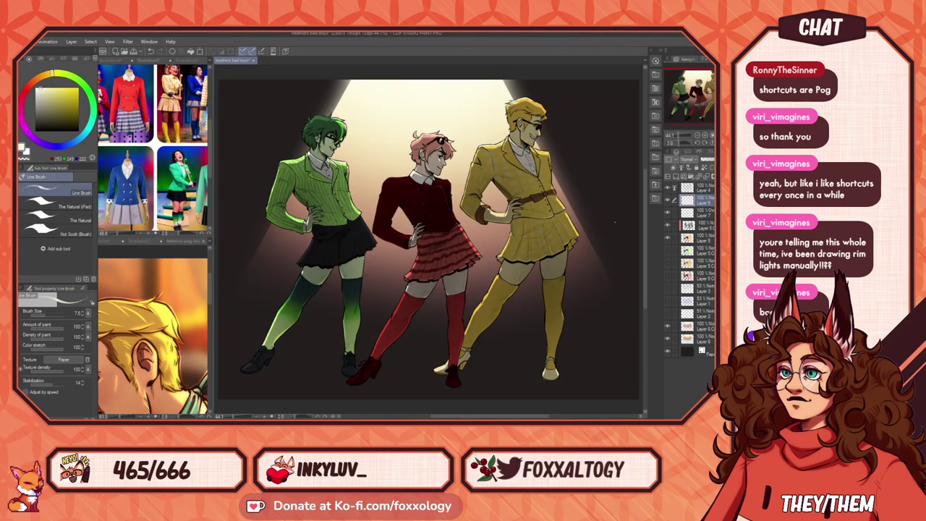
# Step: Add a new layer above the figures' shading layer, choose a light green, and switch to The Natural (iPad) brush
pyautogui.click(691, 225)
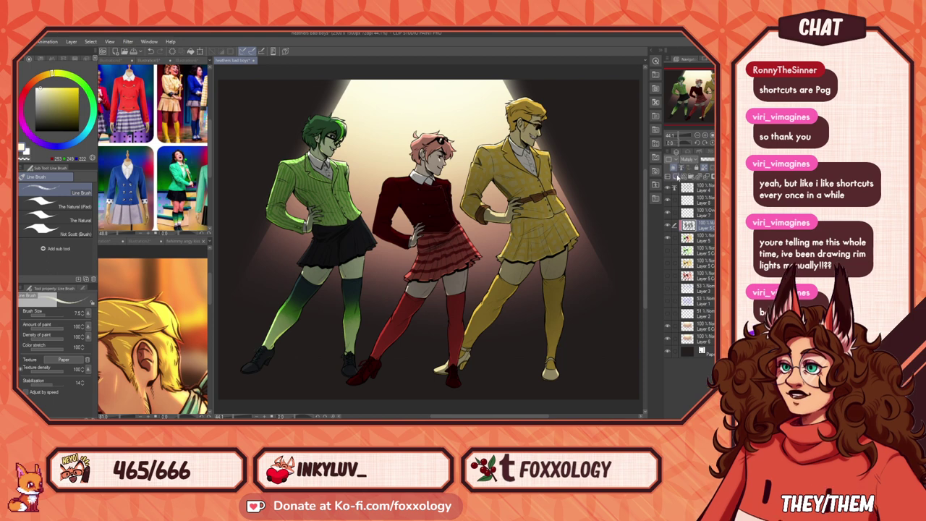
pyautogui.click(677, 178)
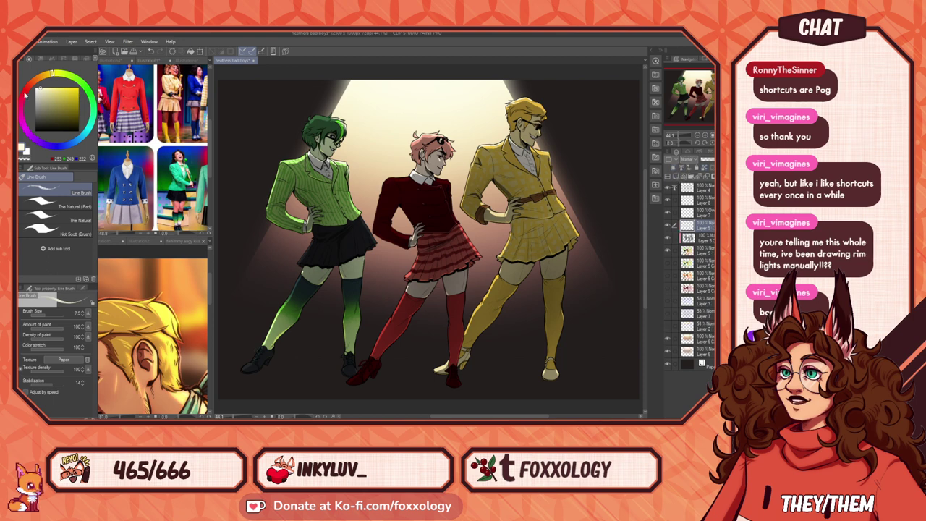
pyautogui.click(93, 89)
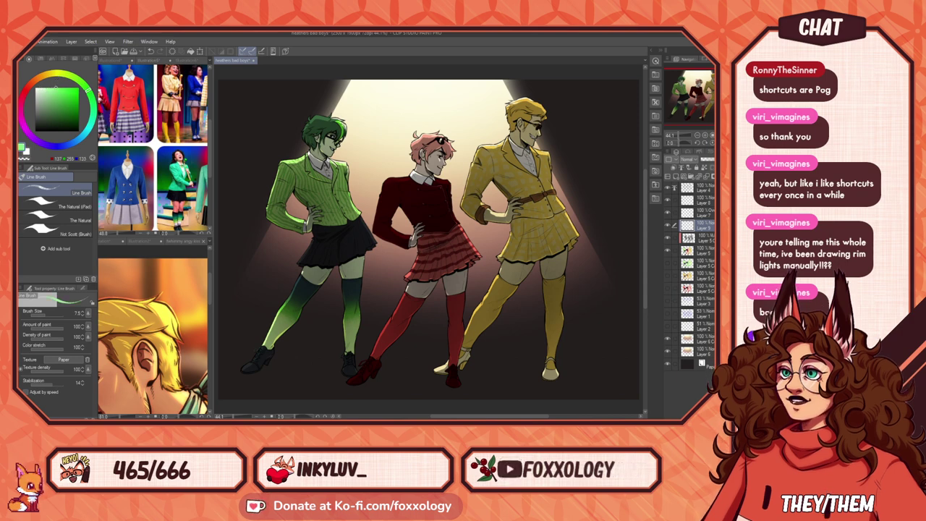
pyautogui.click(58, 203)
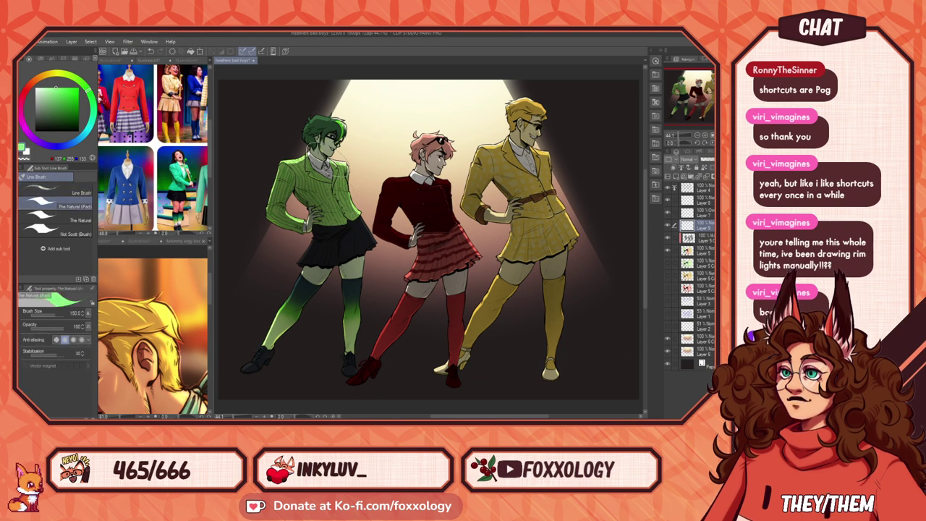
pyautogui.moveTo(358, 120)
pyautogui.mouseDown()
pyautogui.moveTo(292, 183)
pyautogui.moveTo(318, 137)
pyautogui.moveTo(309, 268)
pyautogui.mouseUp()
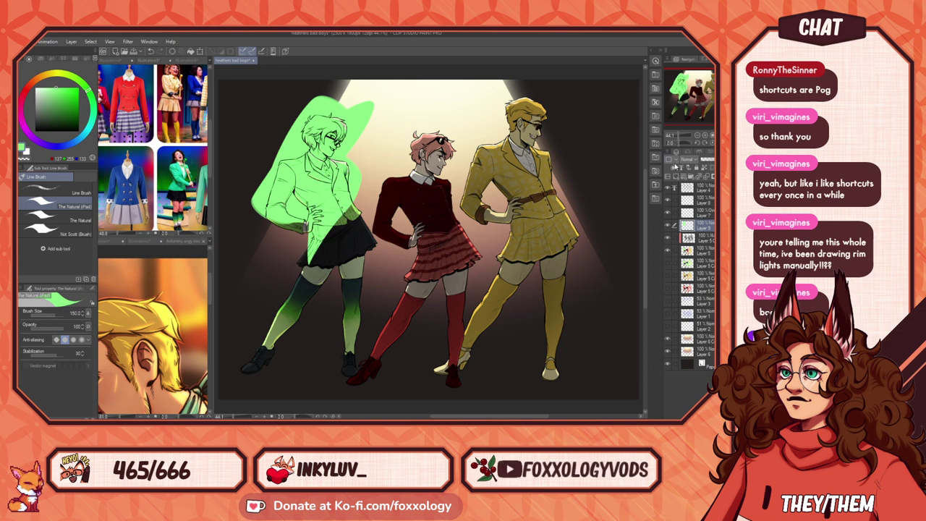
pyautogui.click(675, 168)
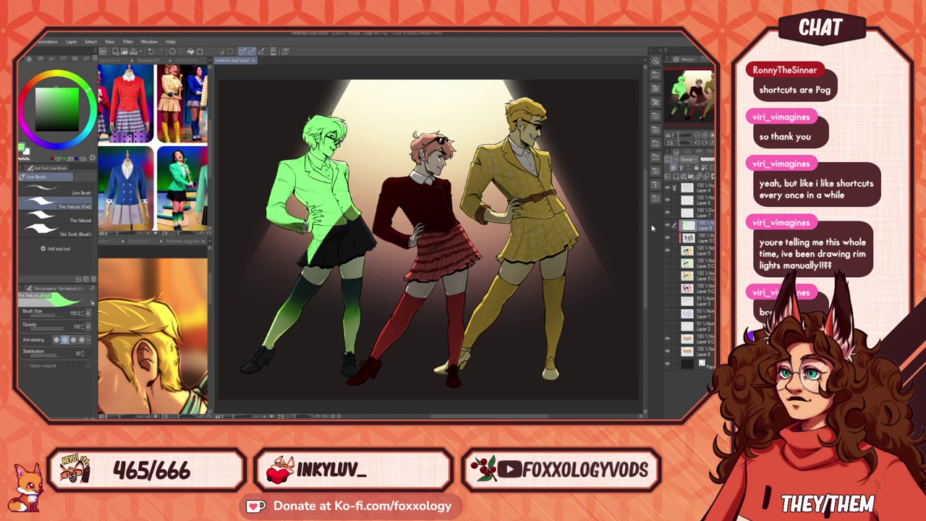
pyautogui.click(700, 239)
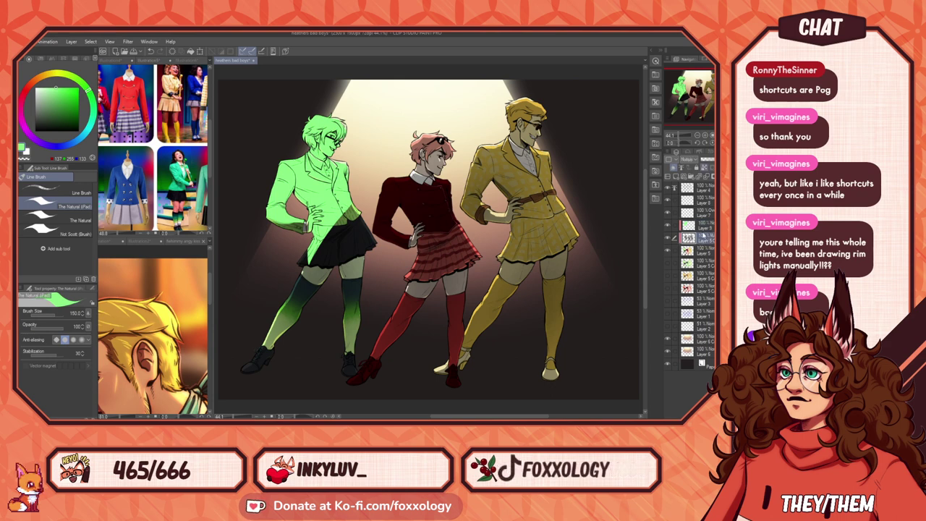
pyautogui.click(674, 168)
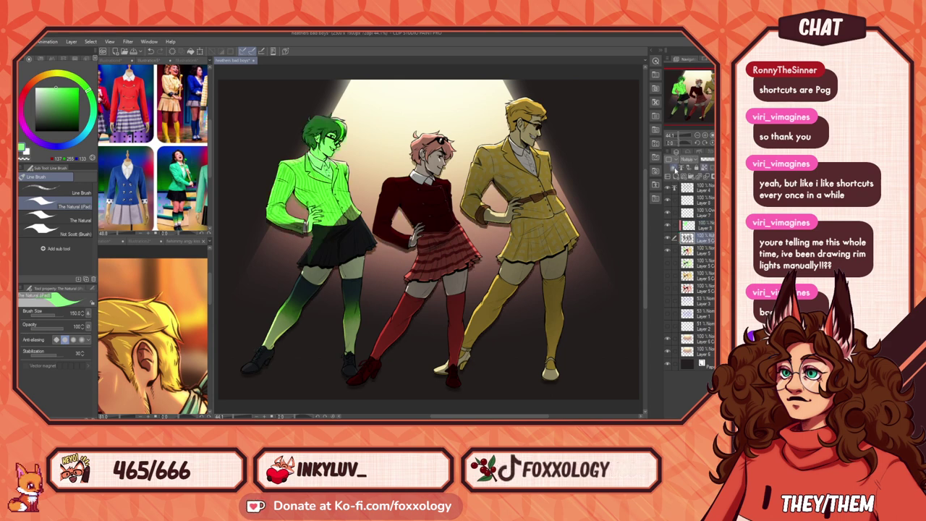
pyautogui.click(675, 168)
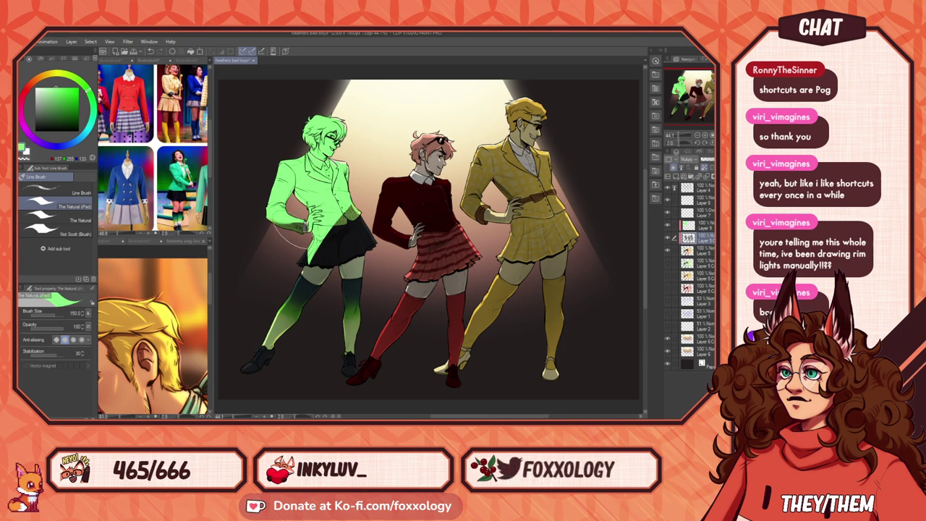
pyautogui.moveTo(282, 293)
pyautogui.mouseDown()
pyautogui.moveTo(346, 299)
pyautogui.moveTo(351, 238)
pyautogui.moveTo(365, 257)
pyautogui.moveTo(369, 231)
pyautogui.moveTo(332, 373)
pyautogui.moveTo(346, 357)
pyautogui.moveTo(342, 366)
pyautogui.moveTo(322, 372)
pyautogui.moveTo(302, 293)
pyautogui.moveTo(246, 339)
pyautogui.mouseUp()
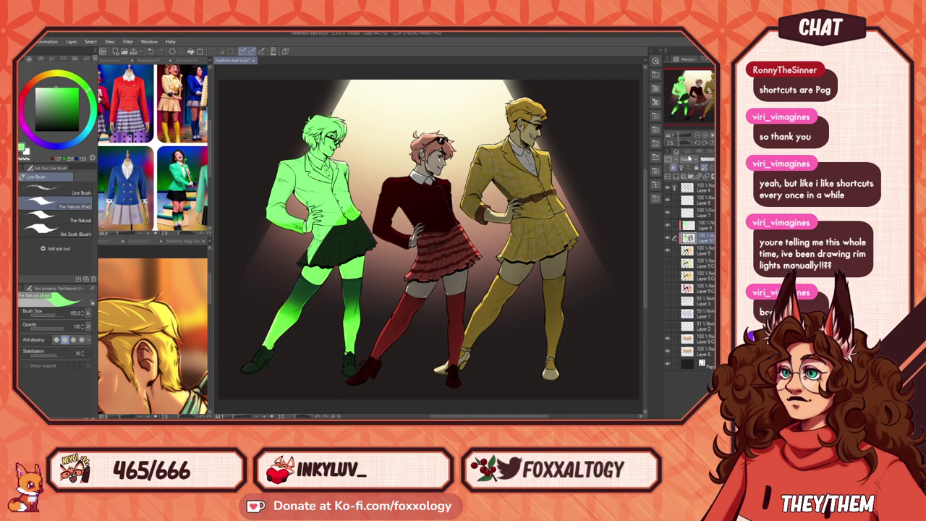
pyautogui.hotkey('ctrl', 'z')
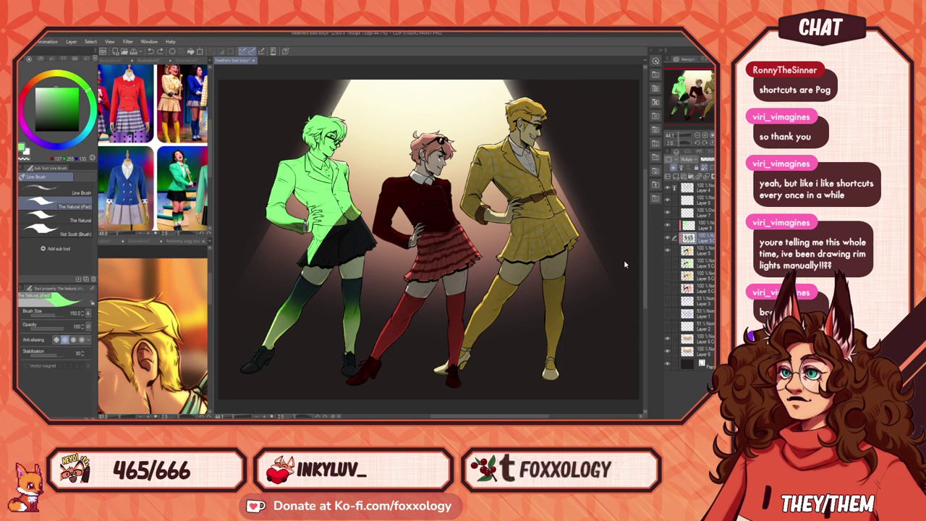
pyautogui.hotkey('ctrl', 'z')
pyautogui.hotkey('ctrl', 'z')
# Step: Paint flat light green over the whole green figure on the new layer, clipped to the layer below
pyautogui.click(702, 226)
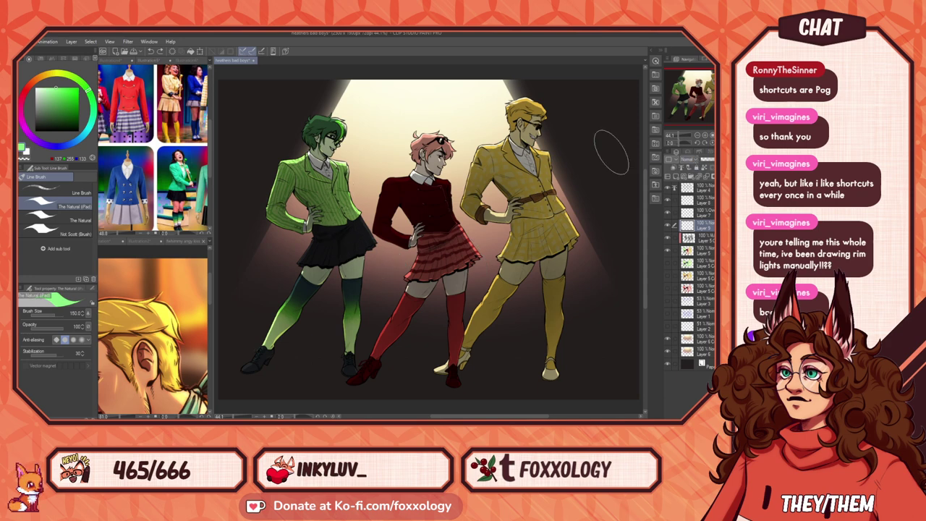
pyautogui.moveTo(347, 109)
pyautogui.mouseDown()
pyautogui.moveTo(254, 233)
pyautogui.moveTo(316, 220)
pyautogui.moveTo(361, 277)
pyautogui.moveTo(360, 231)
pyautogui.moveTo(358, 268)
pyautogui.mouseUp()
pyautogui.click(674, 168)
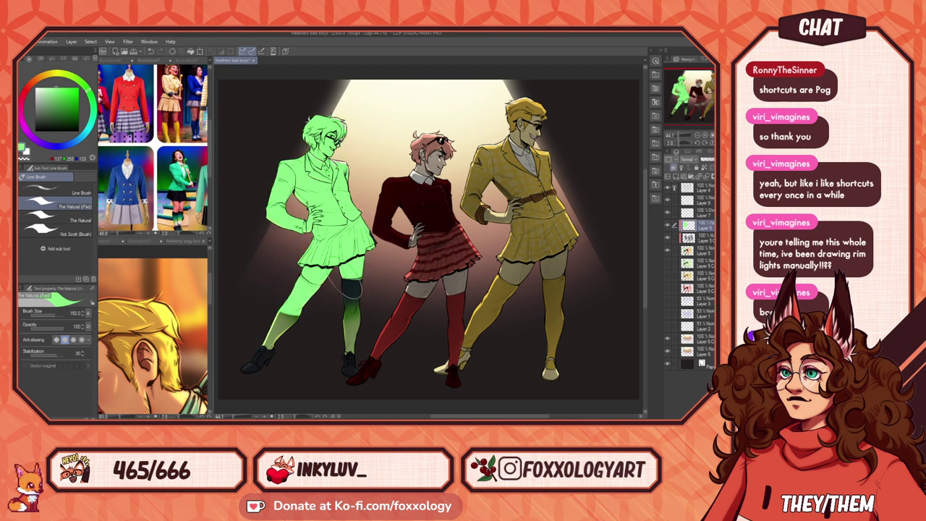
pyautogui.moveTo(377, 260)
pyautogui.mouseDown()
pyautogui.moveTo(331, 340)
pyautogui.moveTo(377, 269)
pyautogui.moveTo(260, 365)
pyautogui.moveTo(305, 288)
pyautogui.moveTo(311, 325)
pyautogui.mouseUp()
pyautogui.moveTo(349, 349); pyautogui.dragTo(347, 370)
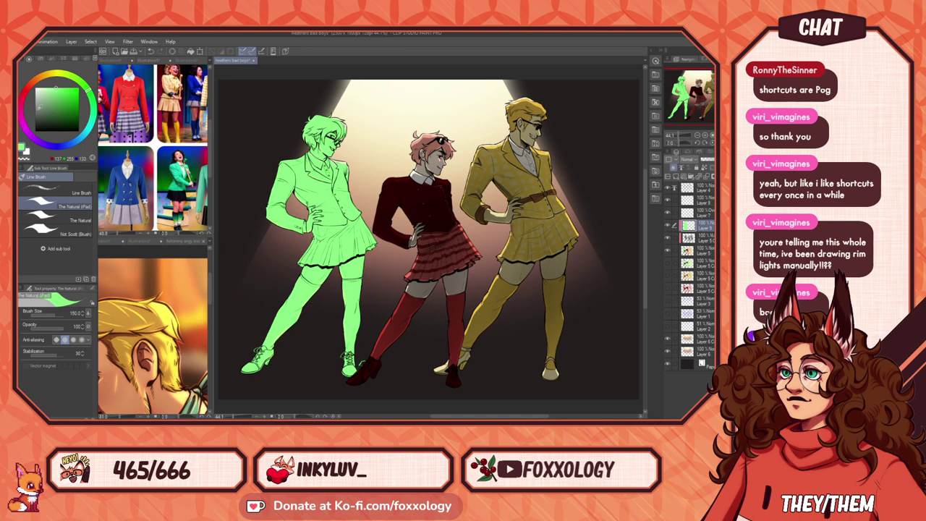
# Step: Choose a bright pinkish red and paint it flat over the whole red figure from hair to shoes
pyautogui.click(29, 86)
pyautogui.click(26, 91)
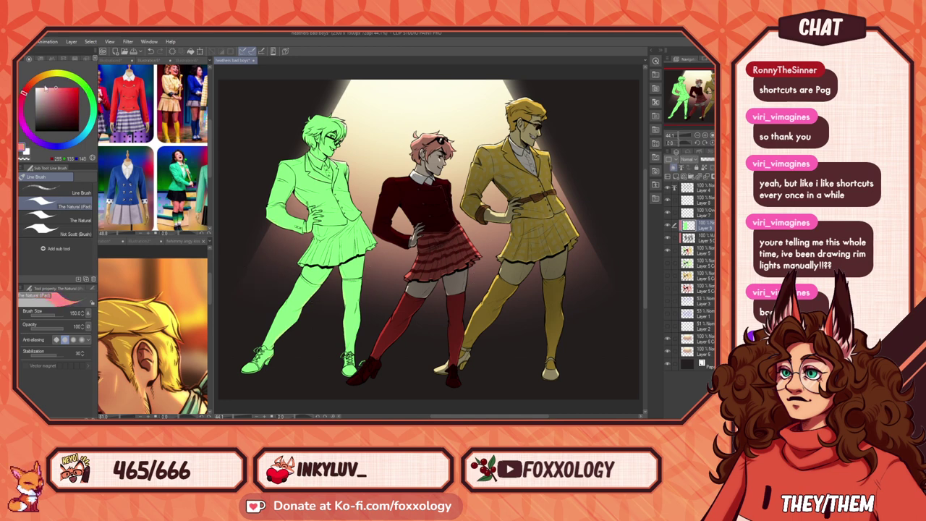
pyautogui.click(63, 88)
pyautogui.moveTo(455, 148)
pyautogui.mouseDown()
pyautogui.moveTo(447, 154)
pyautogui.moveTo(421, 116)
pyautogui.moveTo(412, 250)
pyautogui.moveTo(408, 170)
pyautogui.mouseUp()
pyautogui.hotkey('ctrl', 'z')
pyautogui.moveTo(414, 247)
pyautogui.mouseDown()
pyautogui.moveTo(398, 221)
pyautogui.moveTo(416, 245)
pyautogui.moveTo(398, 239)
pyautogui.moveTo(395, 224)
pyautogui.moveTo(399, 145)
pyautogui.moveTo(409, 210)
pyautogui.moveTo(429, 121)
pyautogui.moveTo(431, 246)
pyautogui.moveTo(426, 135)
pyautogui.moveTo(438, 268)
pyautogui.moveTo(442, 211)
pyautogui.moveTo(456, 260)
pyautogui.moveTo(433, 322)
pyautogui.moveTo(440, 240)
pyautogui.moveTo(399, 359)
pyautogui.moveTo(368, 397)
pyautogui.moveTo(377, 382)
pyautogui.moveTo(359, 394)
pyautogui.moveTo(385, 376)
pyautogui.mouseUp()
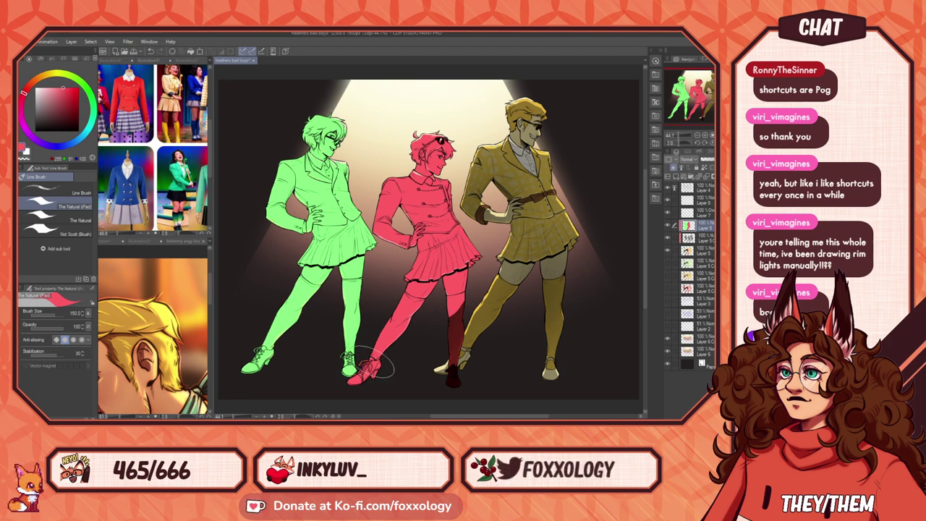
pyautogui.moveTo(437, 319)
pyautogui.mouseDown()
pyautogui.moveTo(456, 285)
pyautogui.moveTo(436, 355)
pyautogui.moveTo(456, 286)
pyautogui.moveTo(441, 368)
pyautogui.moveTo(459, 306)
pyautogui.moveTo(449, 382)
pyautogui.moveTo(456, 320)
pyautogui.moveTo(450, 382)
pyautogui.moveTo(451, 371)
pyautogui.moveTo(465, 398)
pyautogui.mouseUp()
# Step: Choose a bright yellow and paint it flat over the whole third figure from hair to shoes
pyautogui.moveTo(529, 281); pyautogui.dragTo(487, 260)
pyautogui.click(56, 73)
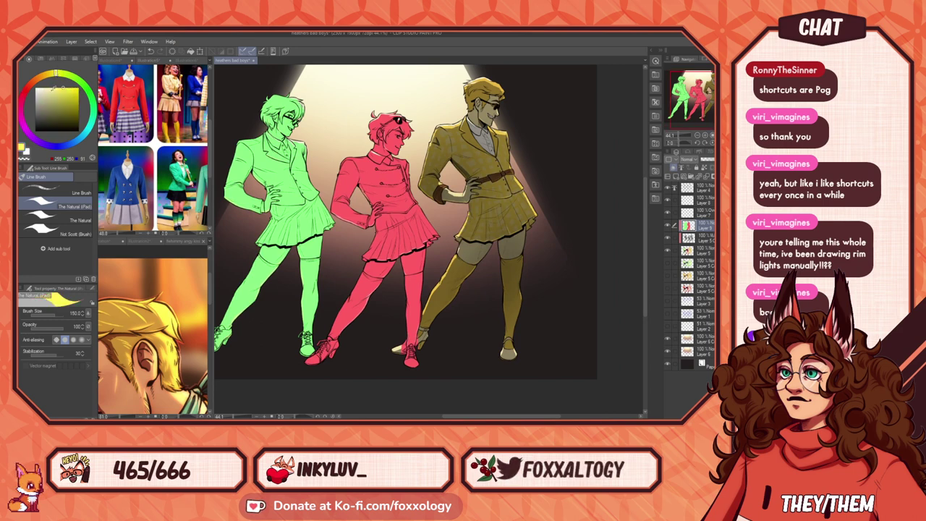
pyautogui.moveTo(473, 94); pyautogui.dragTo(450, 145)
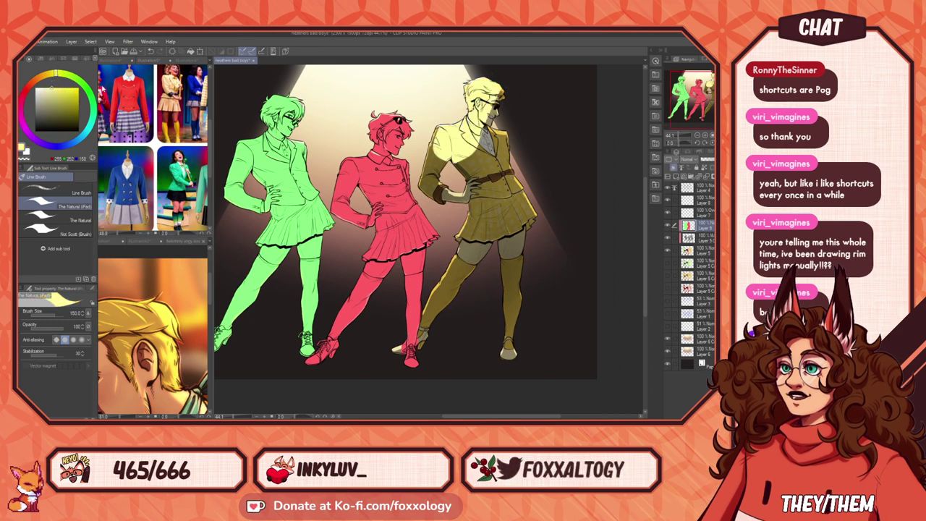
pyautogui.hotkey('ctrl', 'z')
pyautogui.click(66, 87)
pyautogui.moveTo(518, 93)
pyautogui.mouseDown()
pyautogui.moveTo(452, 159)
pyautogui.moveTo(474, 109)
pyautogui.moveTo(440, 156)
pyautogui.moveTo(470, 178)
pyautogui.moveTo(463, 170)
pyautogui.moveTo(480, 217)
pyautogui.mouseUp()
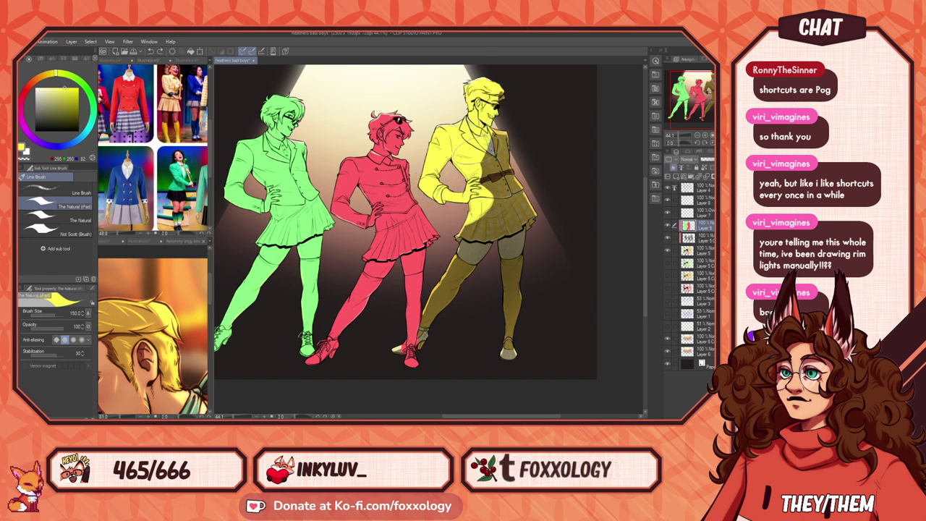
pyautogui.moveTo(489, 138); pyautogui.dragTo(511, 349)
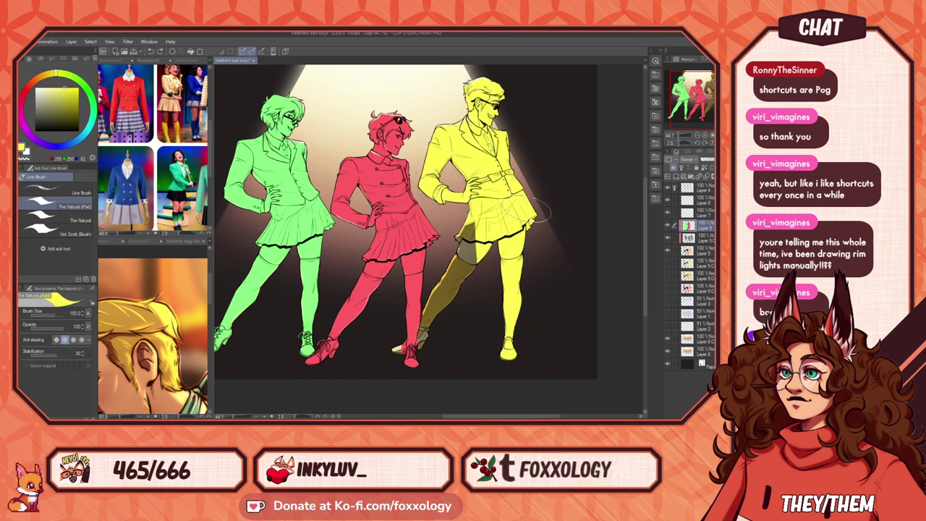
pyautogui.moveTo(468, 273)
pyautogui.mouseDown()
pyautogui.moveTo(463, 296)
pyautogui.moveTo(482, 224)
pyautogui.moveTo(446, 329)
pyautogui.moveTo(447, 298)
pyautogui.moveTo(439, 356)
pyautogui.moveTo(449, 278)
pyautogui.moveTo(424, 321)
pyautogui.mouseUp()
# Step: Reduce the brush size to 50, finish the yellow on the back shoe beside the red figure's foot, and sample the red again
pyautogui.press('[')
pyautogui.press('[')
pyautogui.press('[')
pyautogui.press('[')
pyautogui.press('[')
pyautogui.press('[')
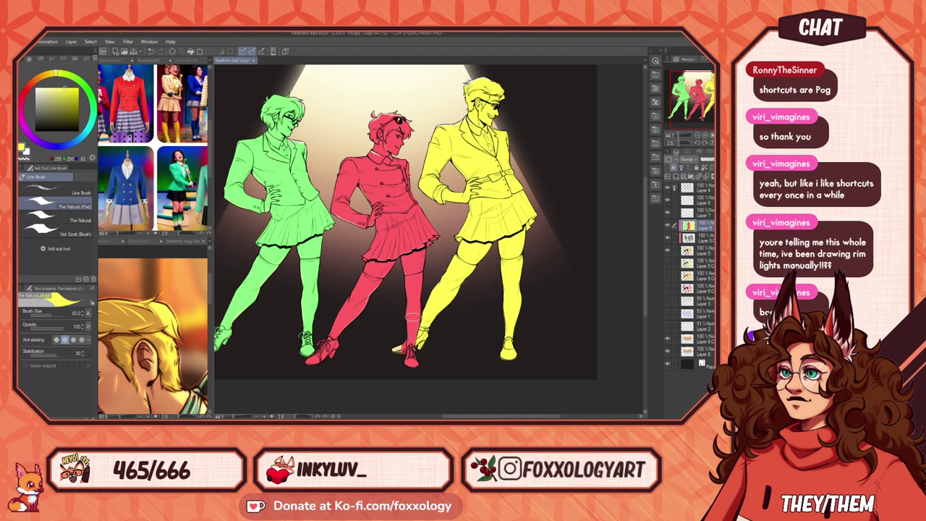
pyautogui.keyDown('alt'); pyautogui.click(411, 318); pyautogui.keyUp('alt')
pyautogui.keyDown('alt'); pyautogui.click(398, 348); pyautogui.keyUp('alt')
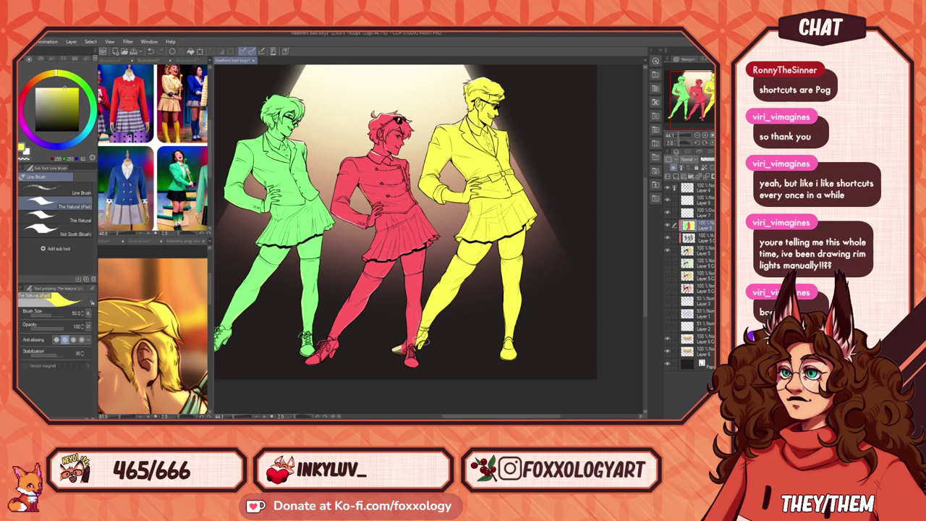
pyautogui.moveTo(396, 349)
pyautogui.mouseDown()
pyautogui.moveTo(406, 354)
pyautogui.moveTo(448, 331)
pyautogui.mouseUp()
pyautogui.keyDown('alt'); pyautogui.click(449, 331); pyautogui.keyUp('alt')
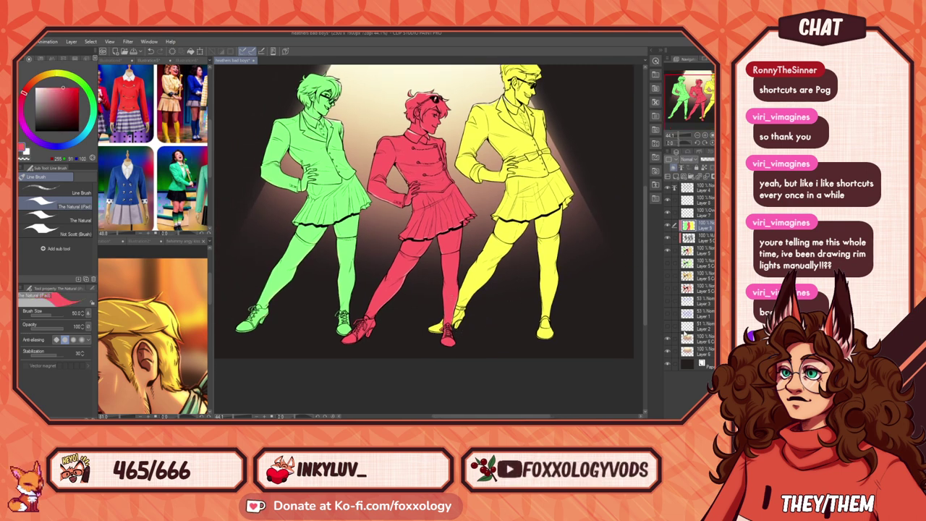
# Step: Try the Color blending mode on the flat colour layer, cycle through its neighbouring modes, and set it to Hue
pyautogui.click(688, 351)
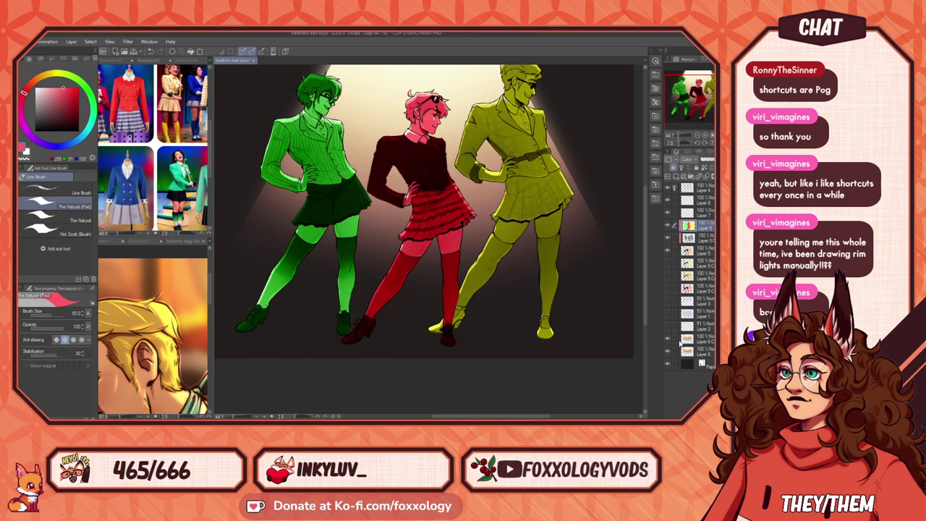
pyautogui.moveTo(402, 189); pyautogui.dragTo(403, 237)
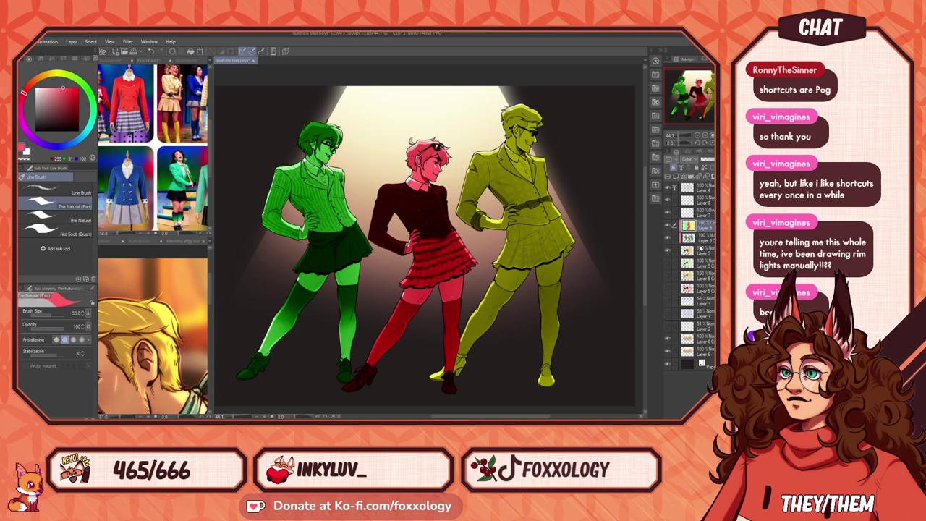
pyautogui.scroll(-1, 688, 161)
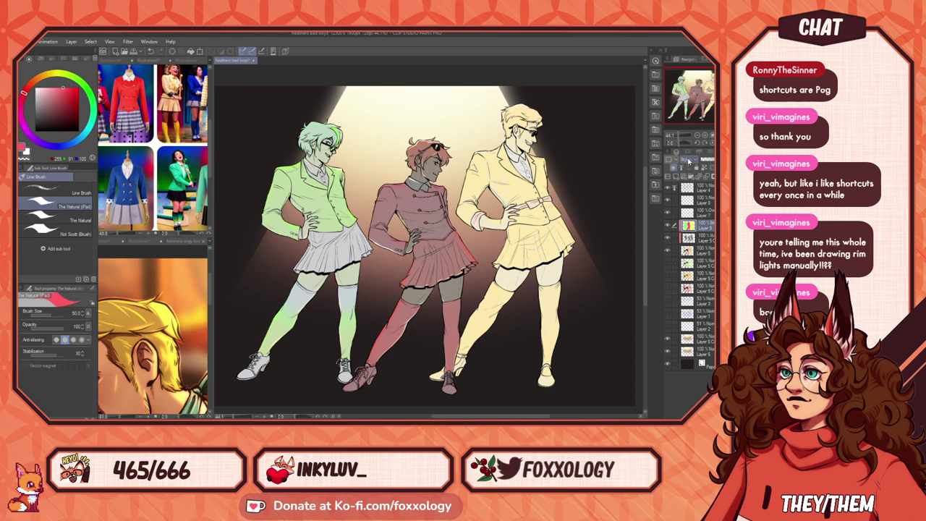
pyautogui.scroll(4, 688, 161)
pyautogui.scroll(-1, 689, 161)
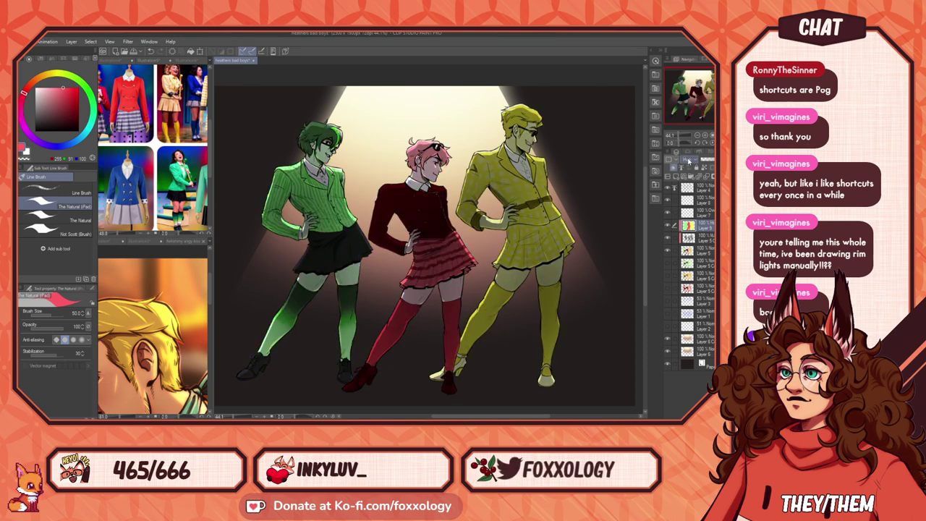
# Step: Compare the figures with the flat colour layer hidden and shown, and examine the tint both close up and from afar
pyautogui.click(667, 226)
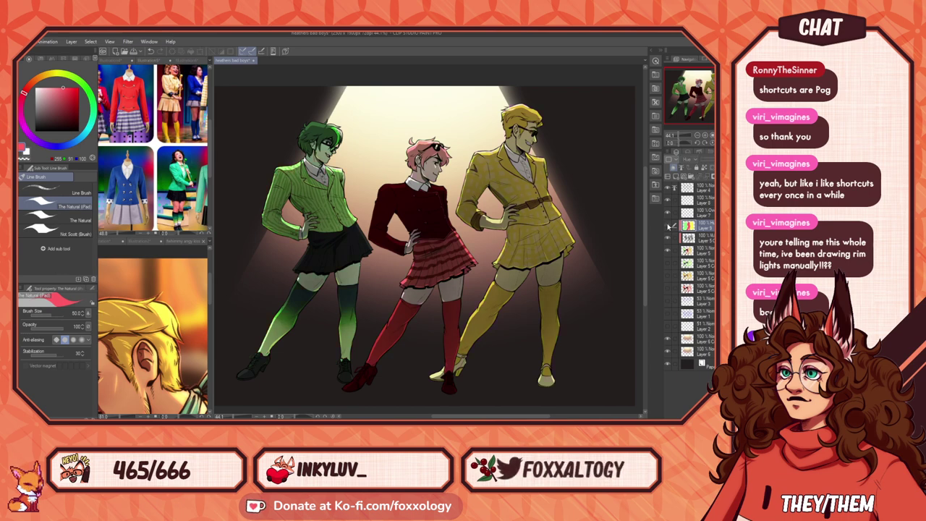
pyautogui.click(668, 226)
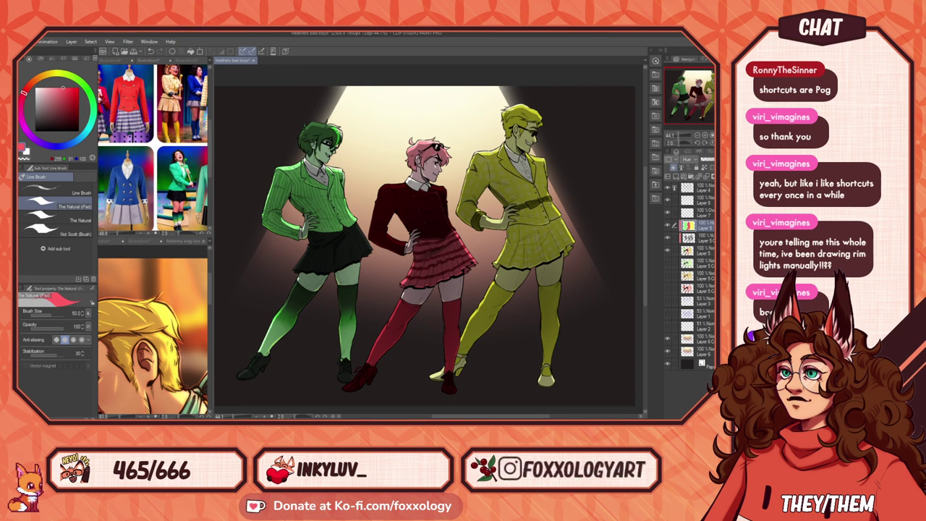
pyautogui.click(668, 225)
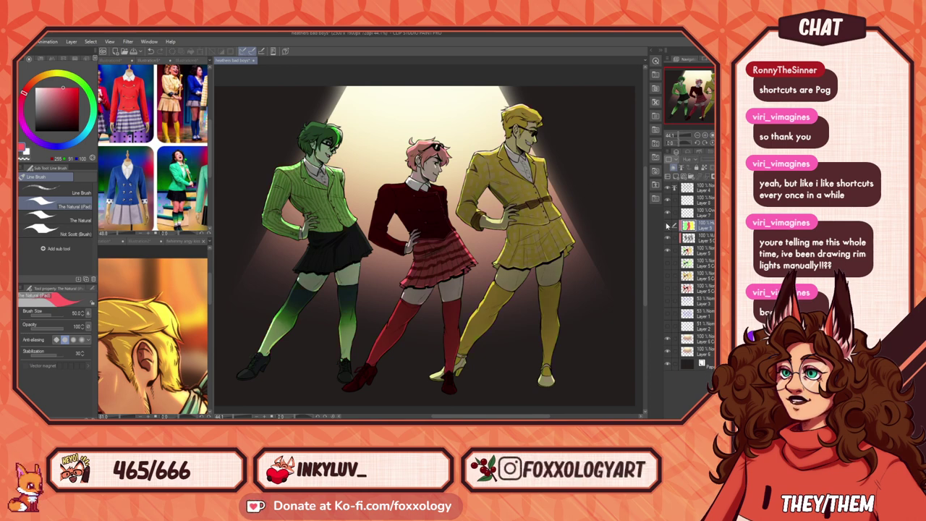
pyautogui.click(668, 225)
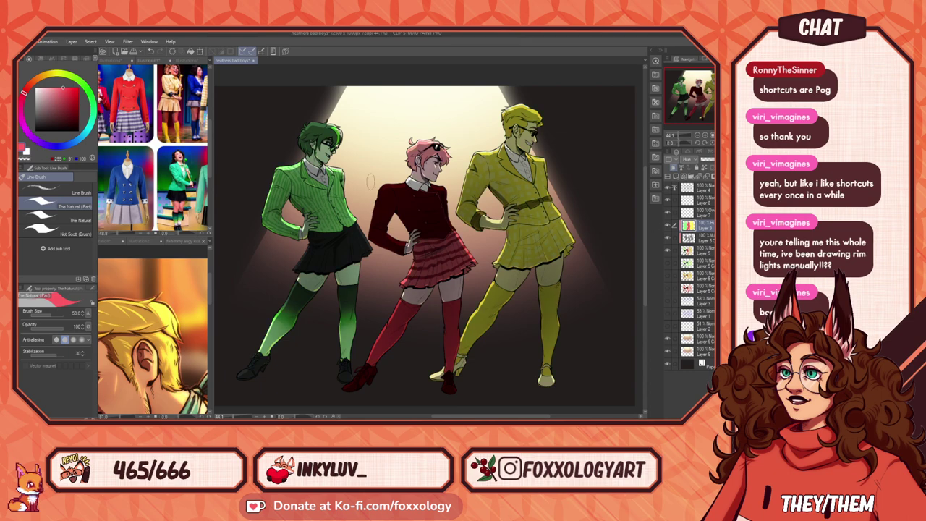
pyautogui.scroll(2, 377, 178)
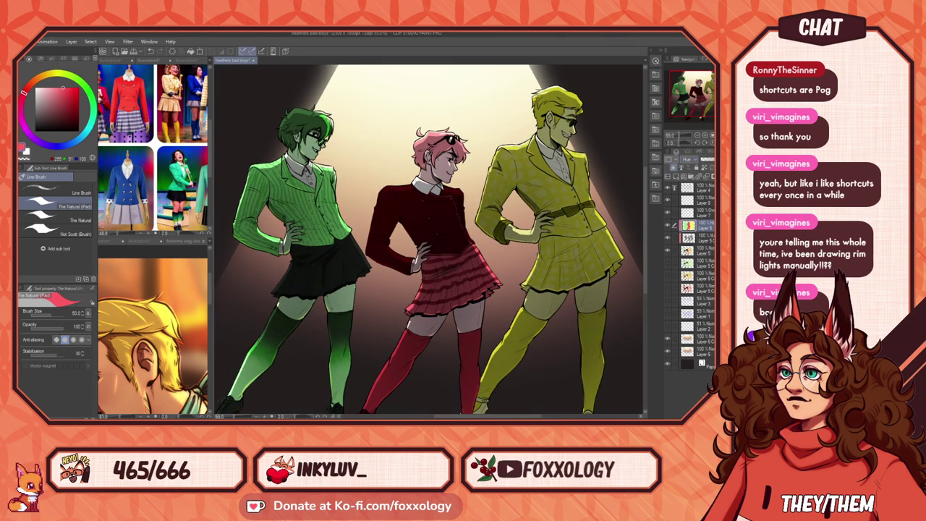
pyautogui.hotkey('ctrl', '-')
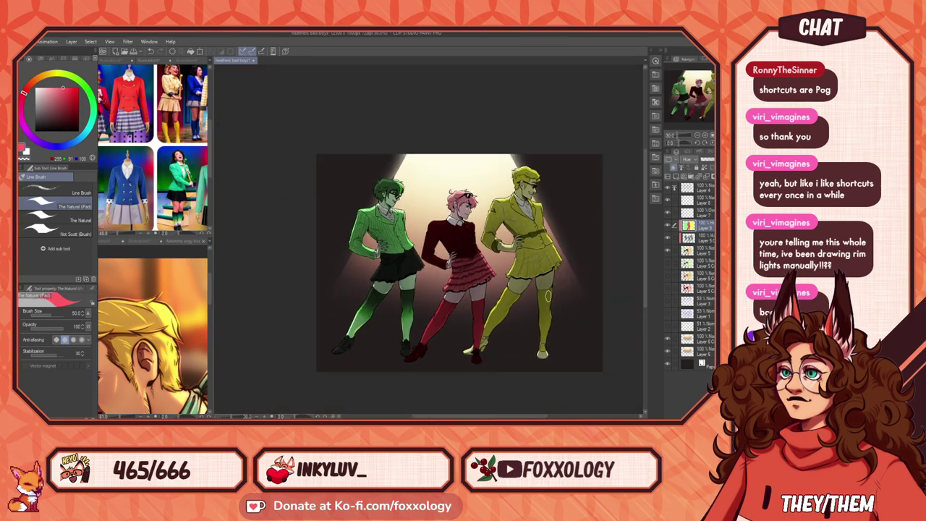
pyautogui.hotkey('ctrl', '+')
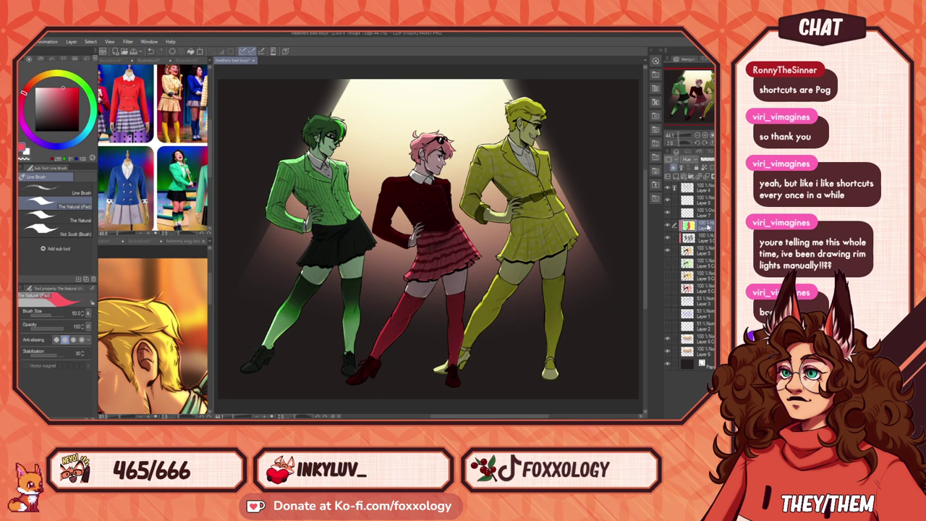
# Step: Try merging the flat colour layer down into the shading layer, and undo the merge
pyautogui.hotkey('ctrl', 'e')
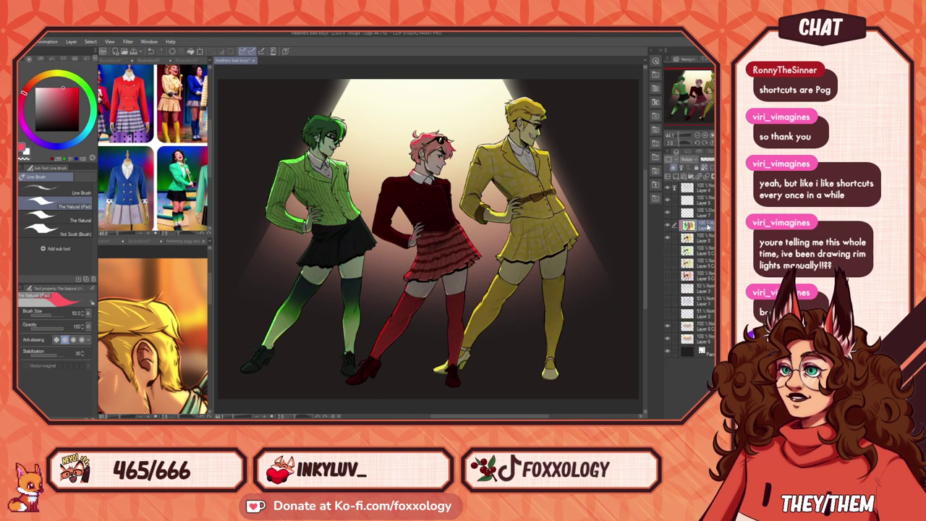
pyautogui.hotkey('ctrl', 'z')
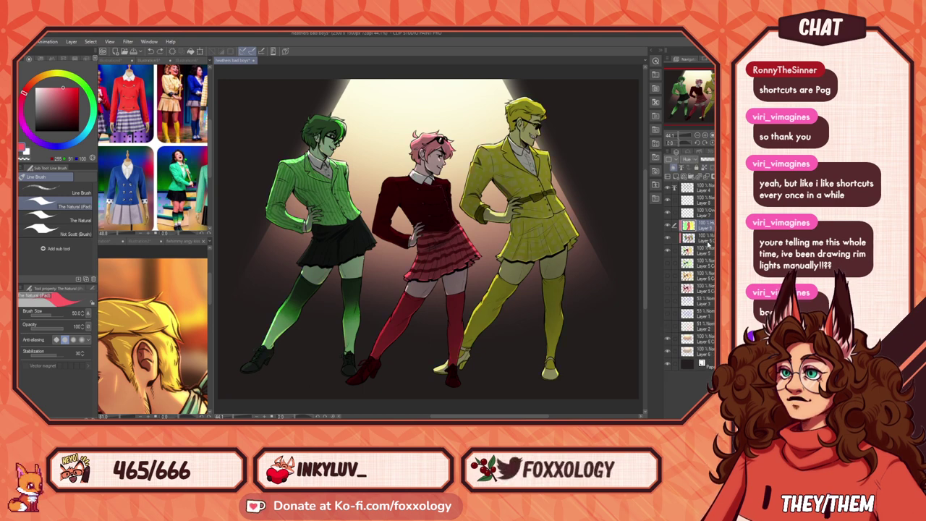
# Step: Auto-select the background around the three figures using all layers, release the shading layer's clipping, and clear the selection
pyautogui.press('w')
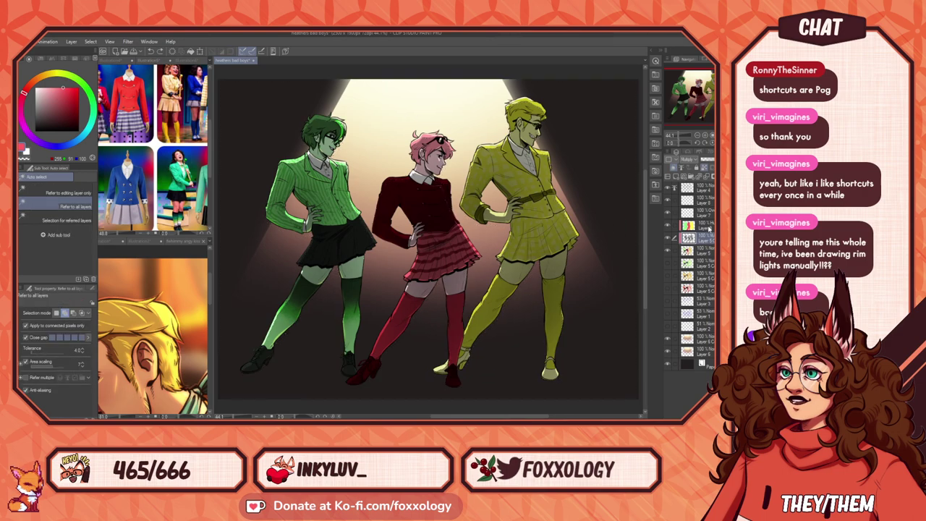
pyautogui.click(707, 189)
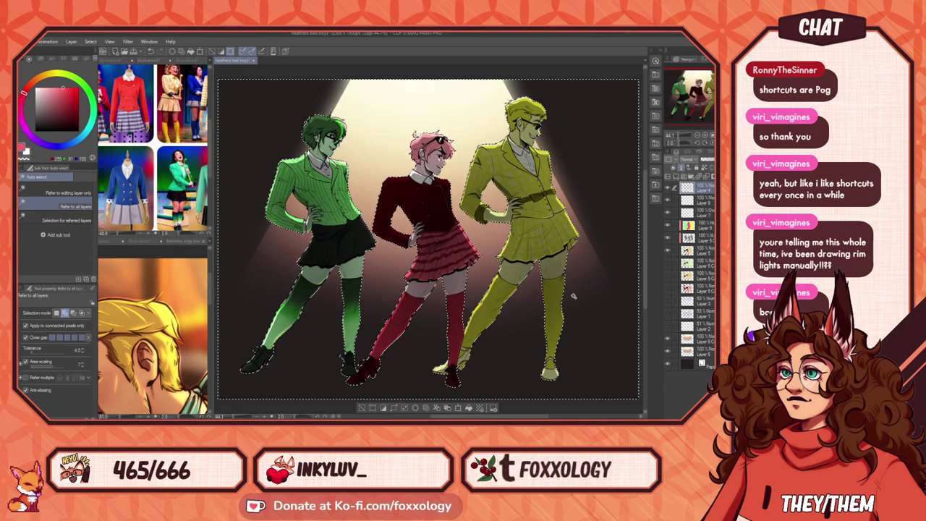
pyautogui.click(710, 237)
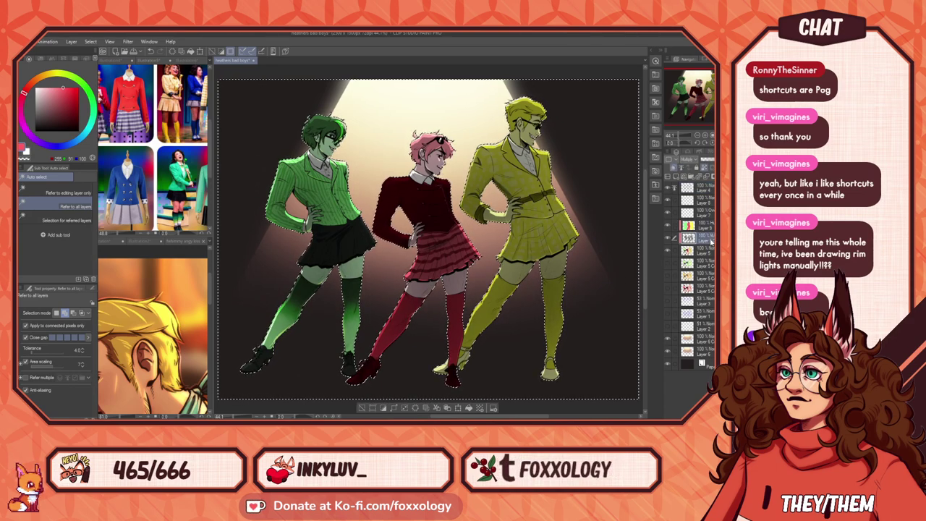
pyautogui.click(710, 226)
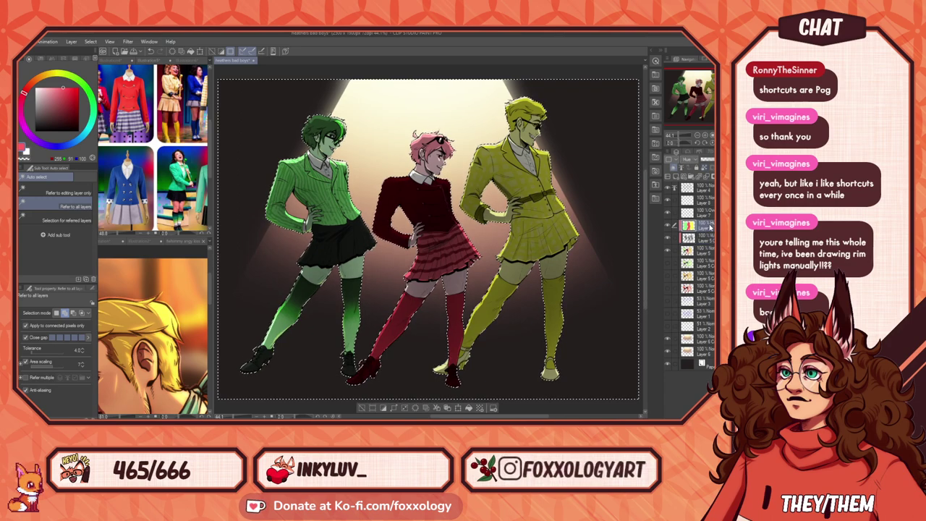
pyautogui.click(707, 237)
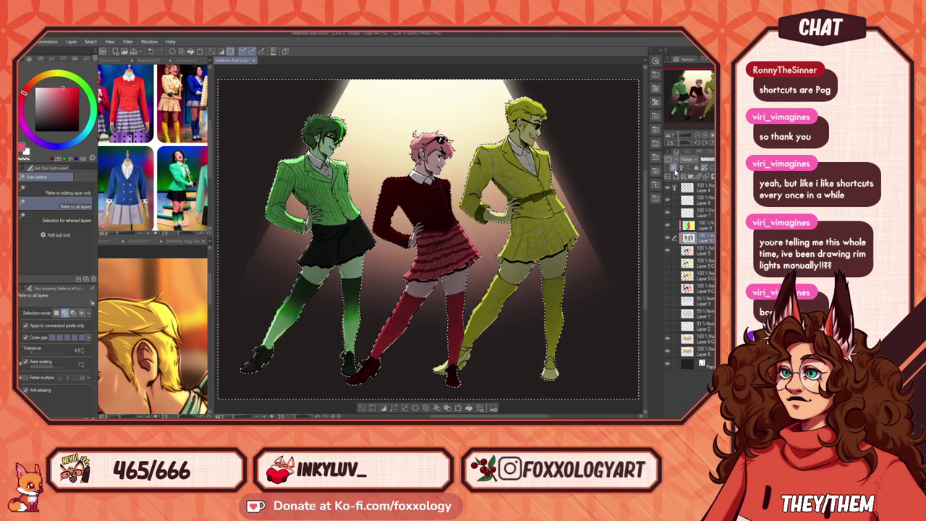
pyautogui.click(671, 169)
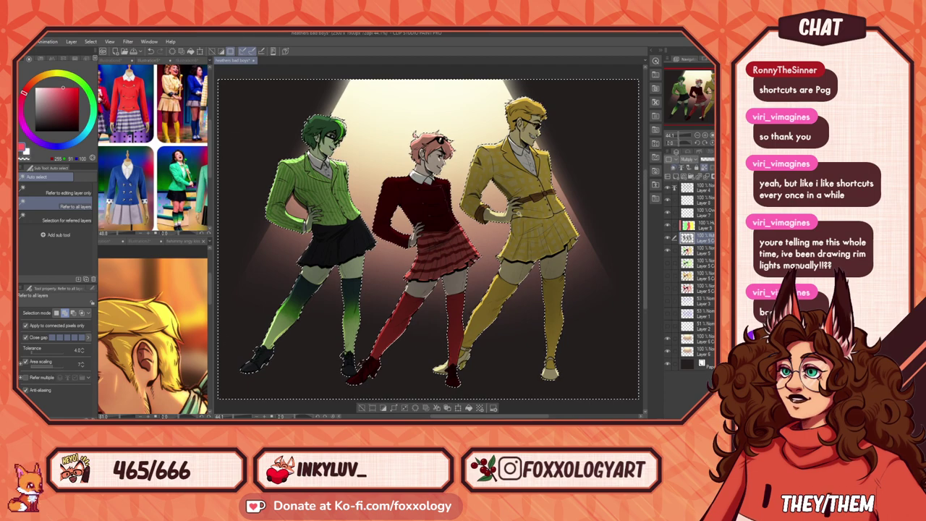
pyautogui.press('m')
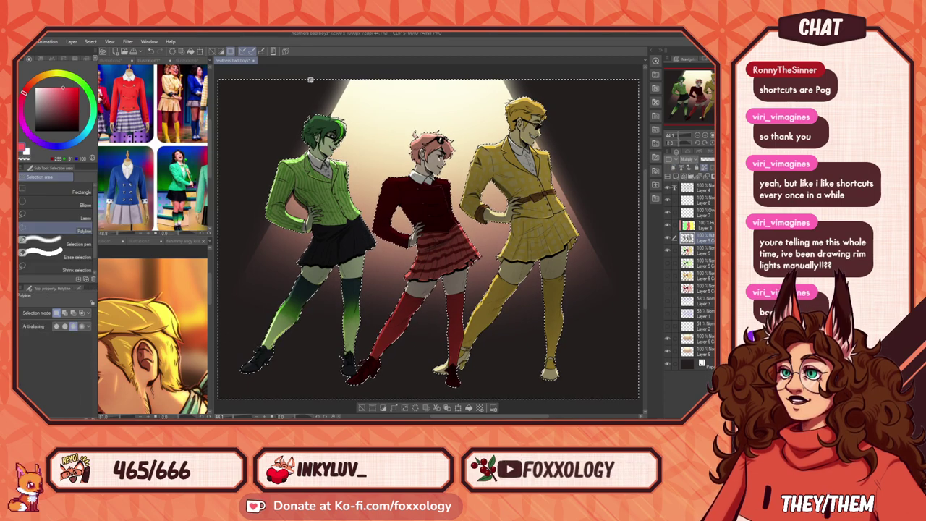
pyautogui.hotkey('ctrl', 'd')
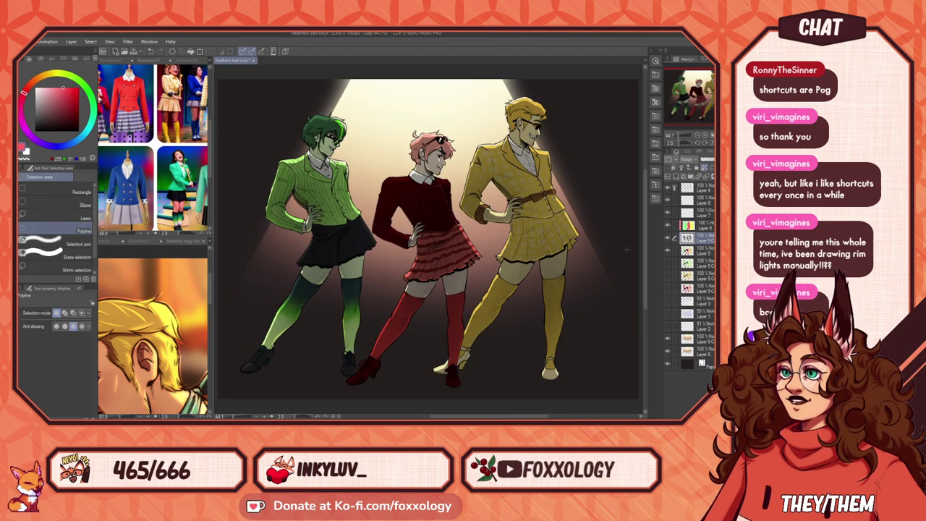
# Step: Set the flat colour layer's blending mode to Color and lower its opacity to 47%
pyautogui.click(684, 225)
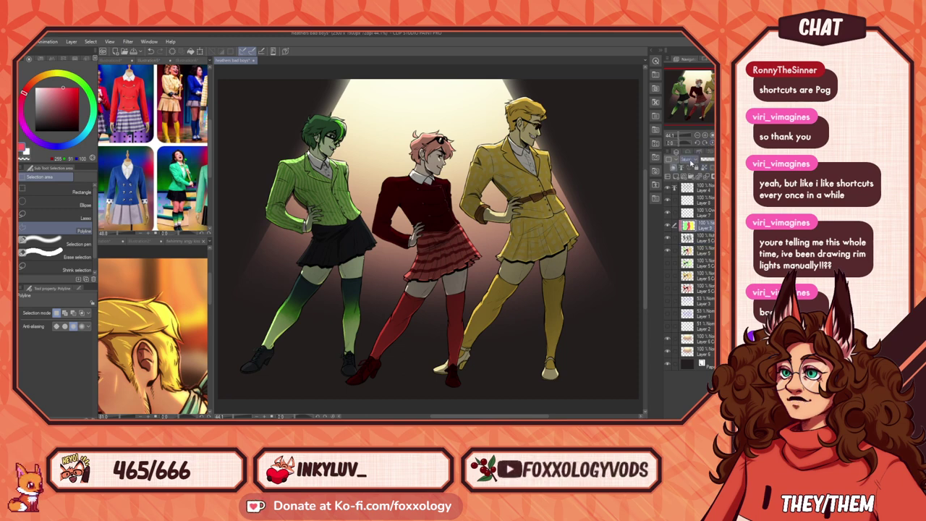
pyautogui.scroll(-1, 691, 164)
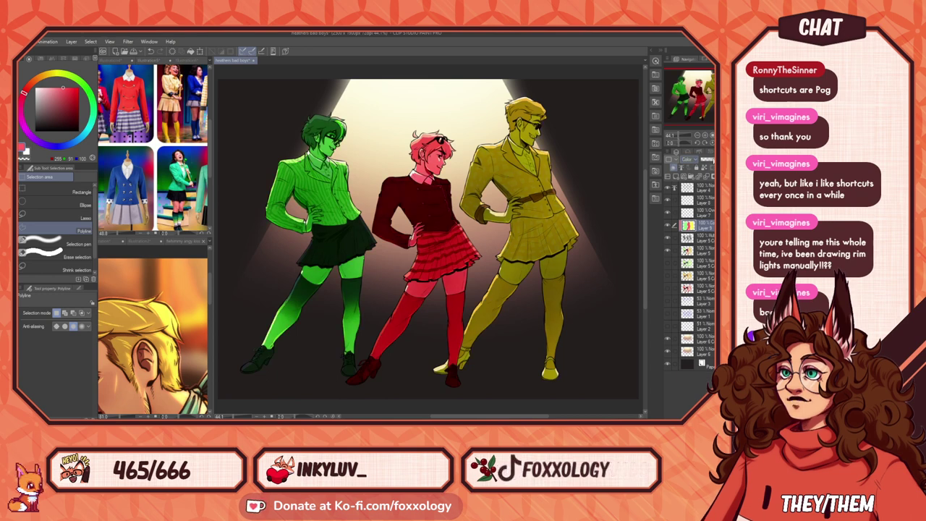
pyautogui.click(710, 161)
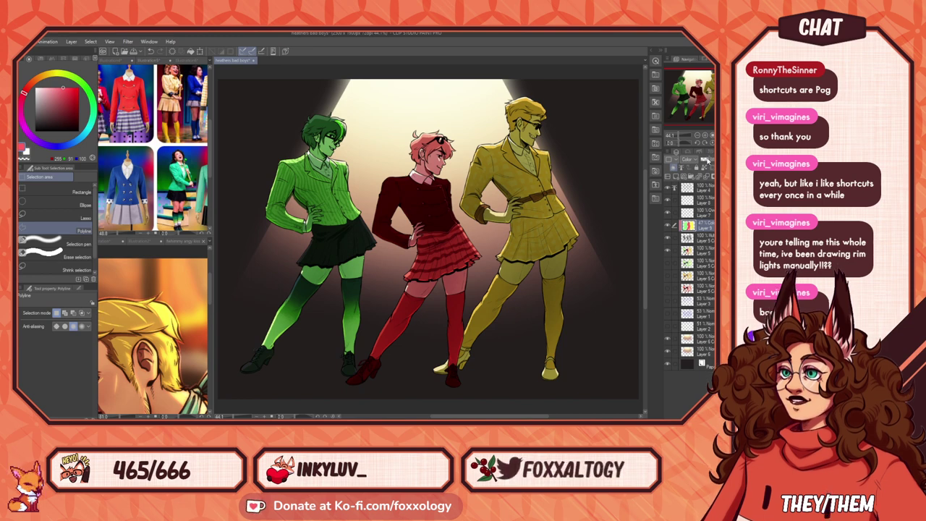
# Step: On the highlight layer above, sample pale cream from the spotlight and add thin rim highlights to the red figure with the Line Brush
pyautogui.click(703, 201)
pyautogui.scroll(8, 448, 166)
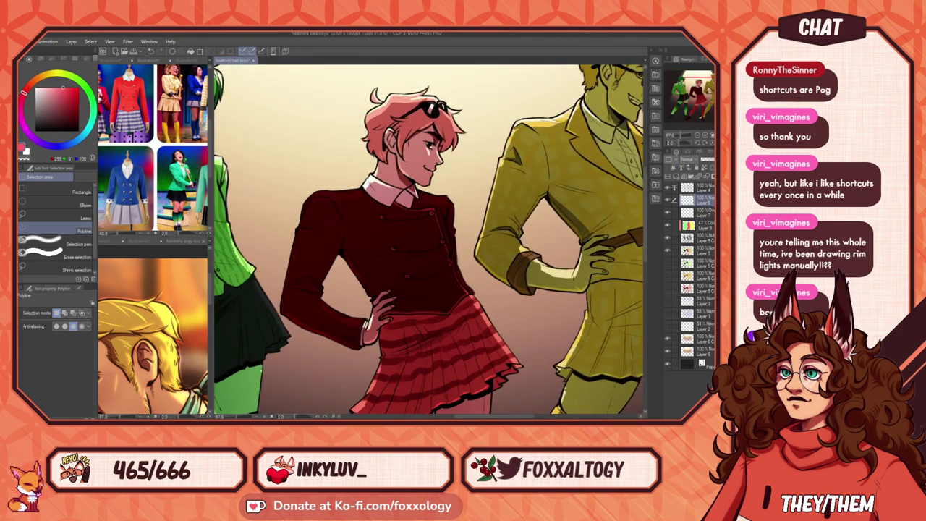
pyautogui.moveTo(420, 188); pyautogui.dragTo(460, 265)
pyautogui.rightClick(435, 116)
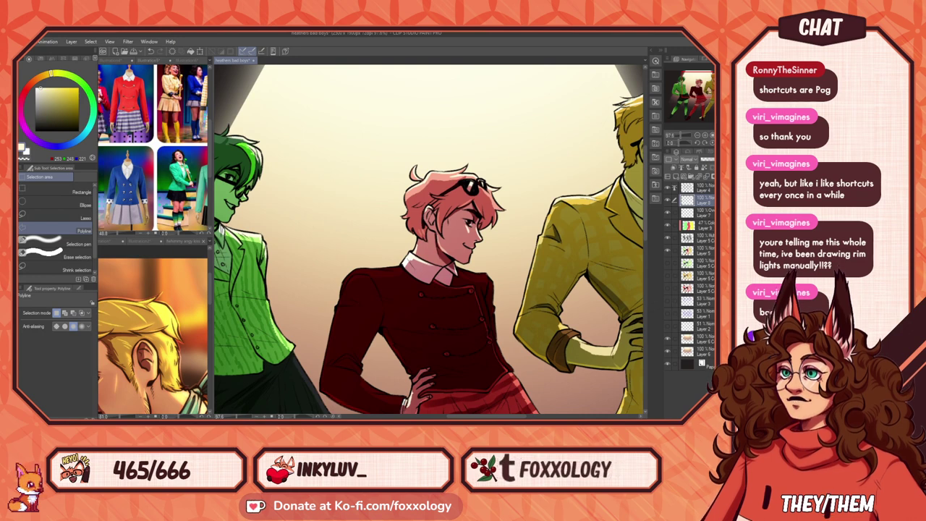
pyautogui.press('b')
pyautogui.click(59, 191)
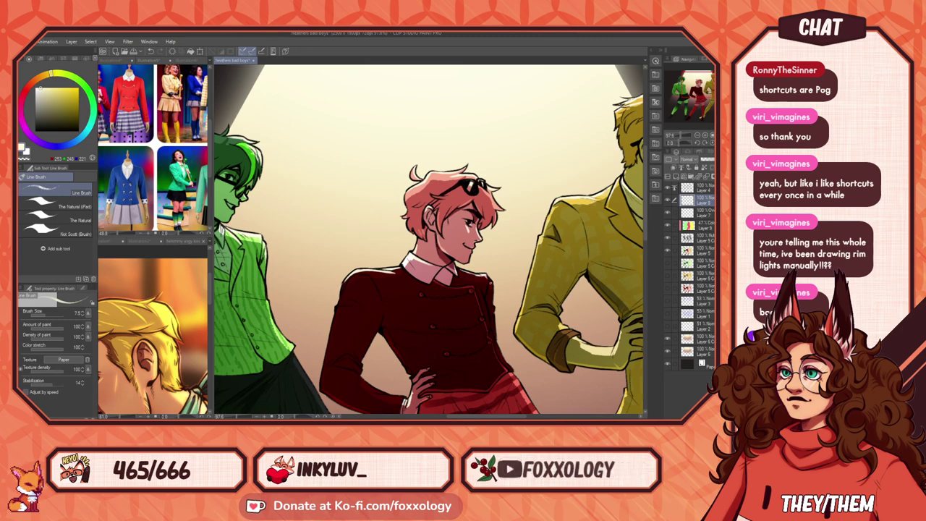
pyautogui.moveTo(448, 239); pyautogui.dragTo(404, 241)
pyautogui.hotkey('ctrl', '0')
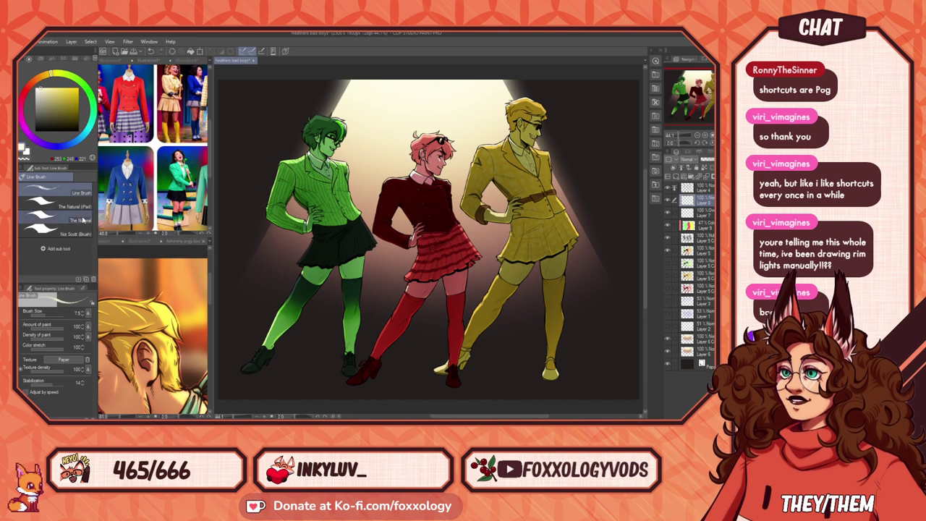
pyautogui.press('t')
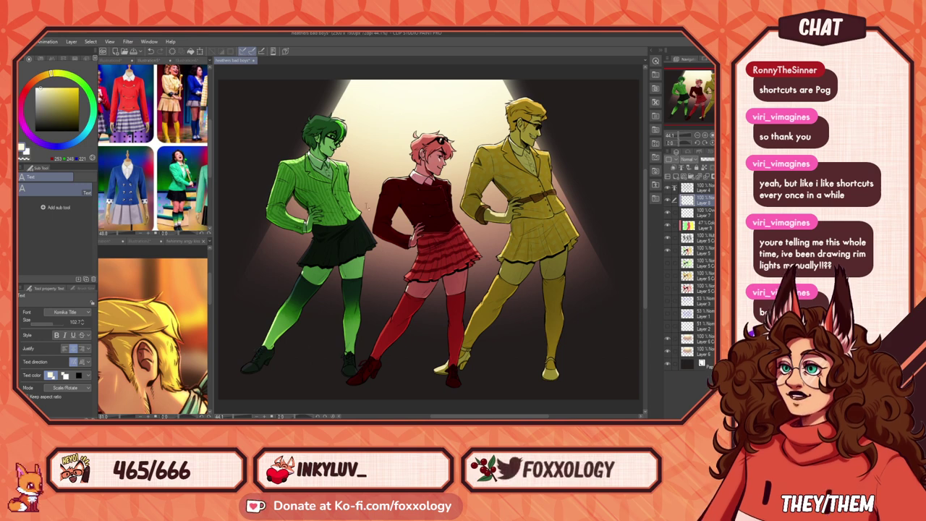
pyautogui.keyDown('alt'); pyautogui.click(364, 194); pyautogui.keyUp('alt')
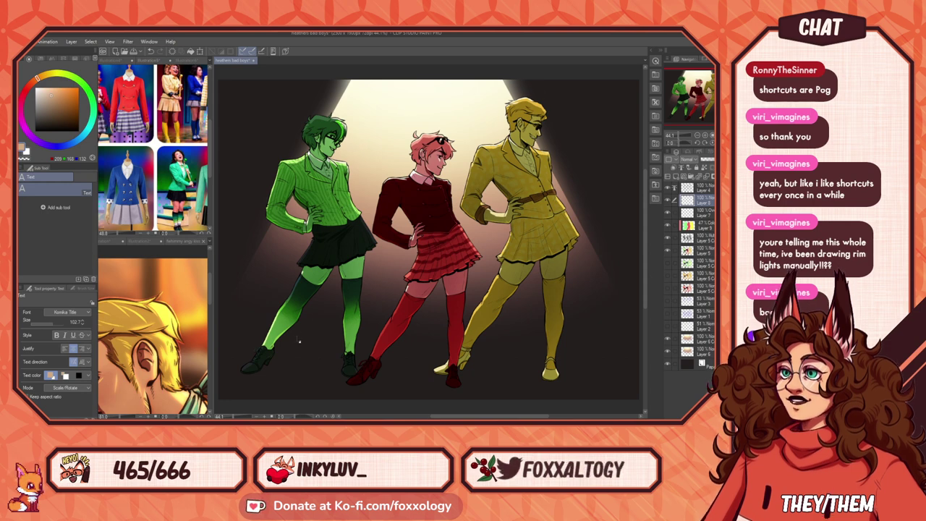
pyautogui.click(335, 338)
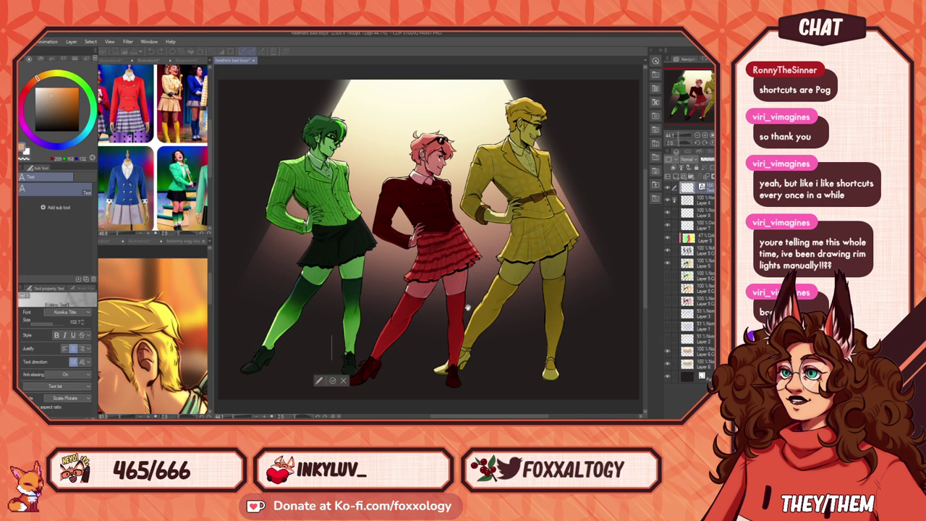
pyautogui.write('@foxx')
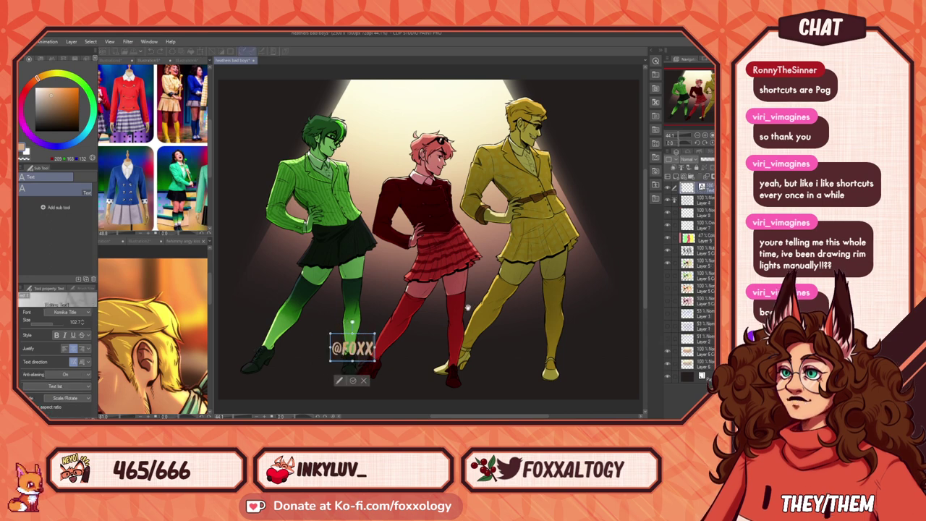
pyautogui.write('ologyart')
pyautogui.press('BackSpace')
pyautogui.press('BackSpace')
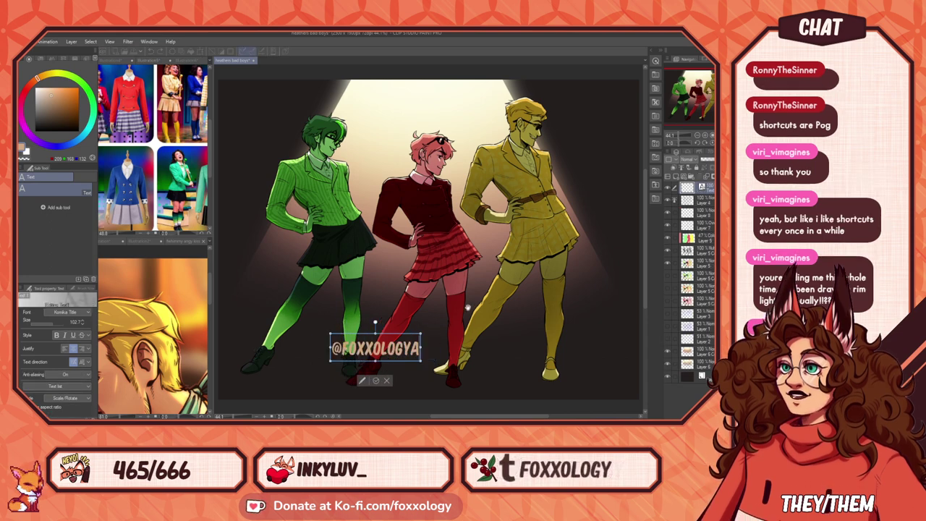
pyautogui.press('BackSpace')
# Step: Extend the text line with " | FOXXOLOGYART", correcting the misspelled letter
pyautogui.write('| ')
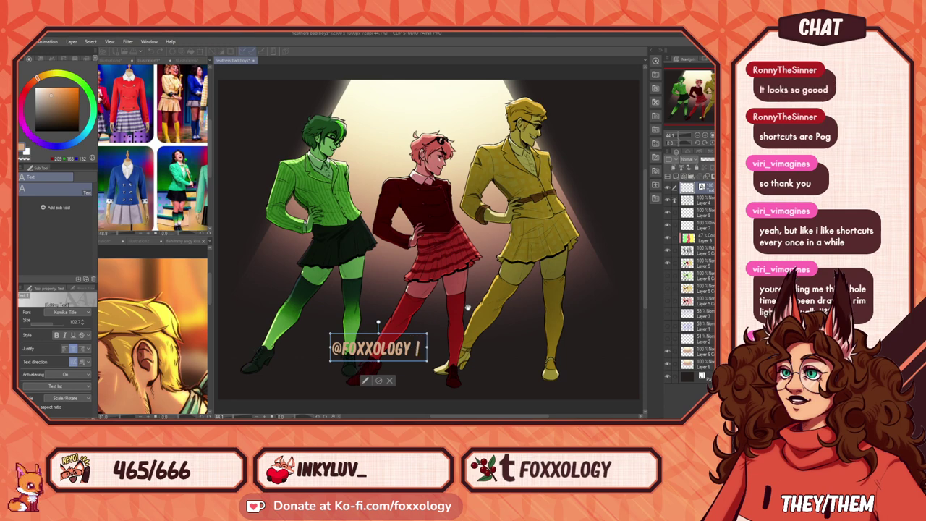
pyautogui.write('foxxolo')
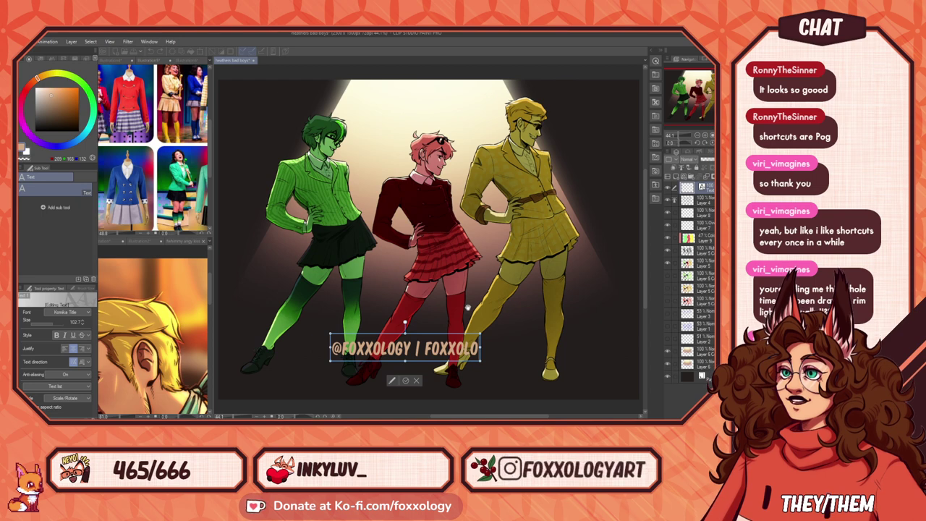
pyautogui.write('fyart')
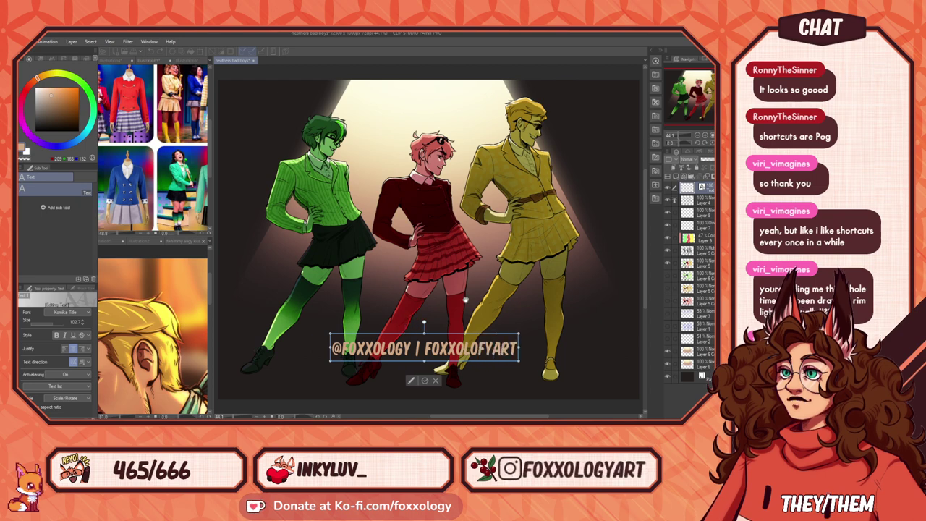
pyautogui.press('Left')
pyautogui.press('Left')
pyautogui.press('Left')
pyautogui.press('Left')
pyautogui.press('BackSpace')
pyautogui.write('g')
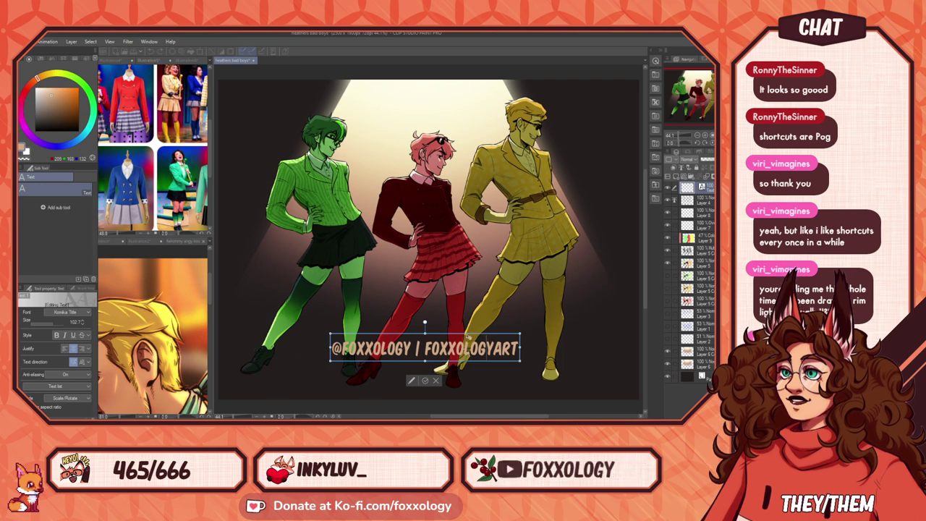
# Step: Centre the watermark text beneath the figures and set its layer's blending mode to Overlay
pyautogui.moveTo(471, 335); pyautogui.dragTo(459, 337)
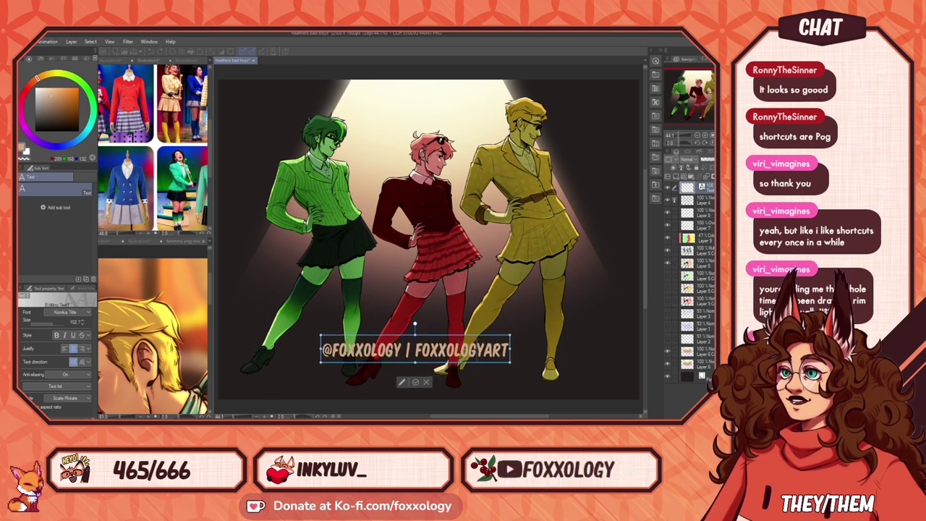
pyautogui.click(691, 161)
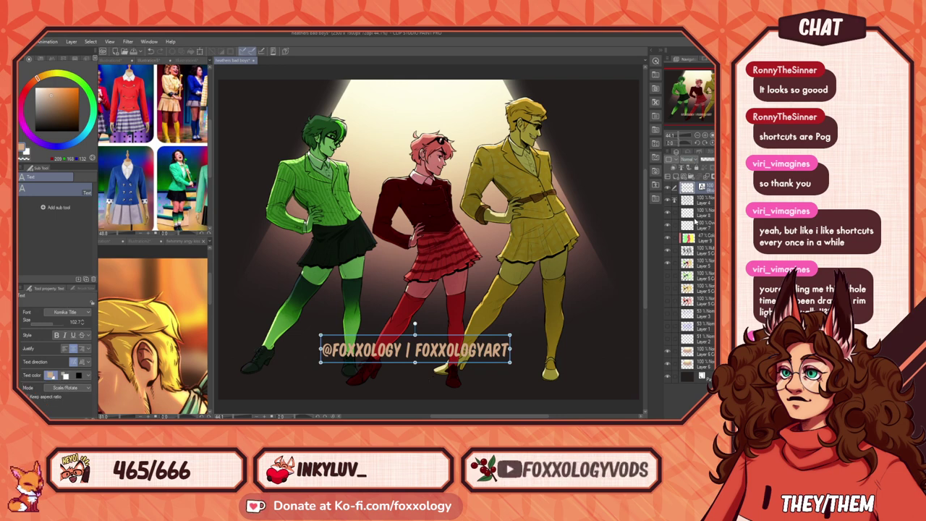
pyautogui.click(698, 256)
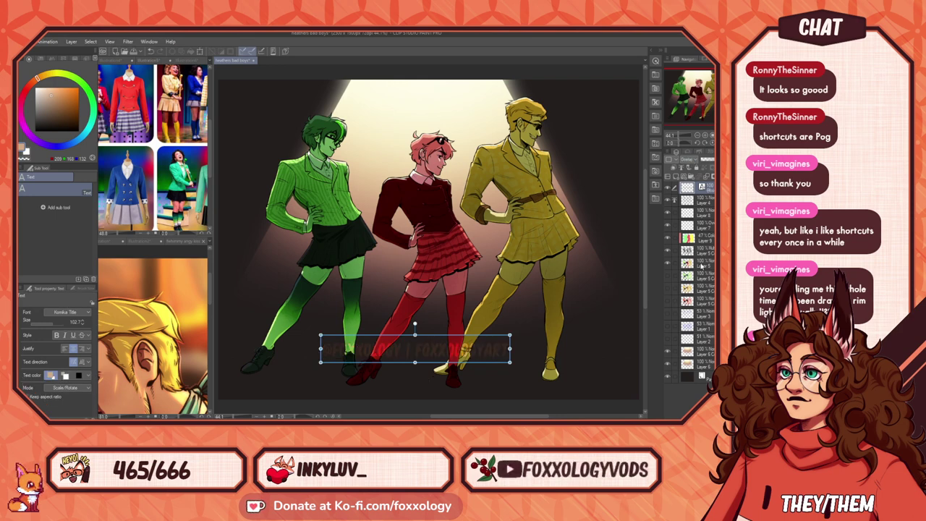
pyautogui.click(705, 277)
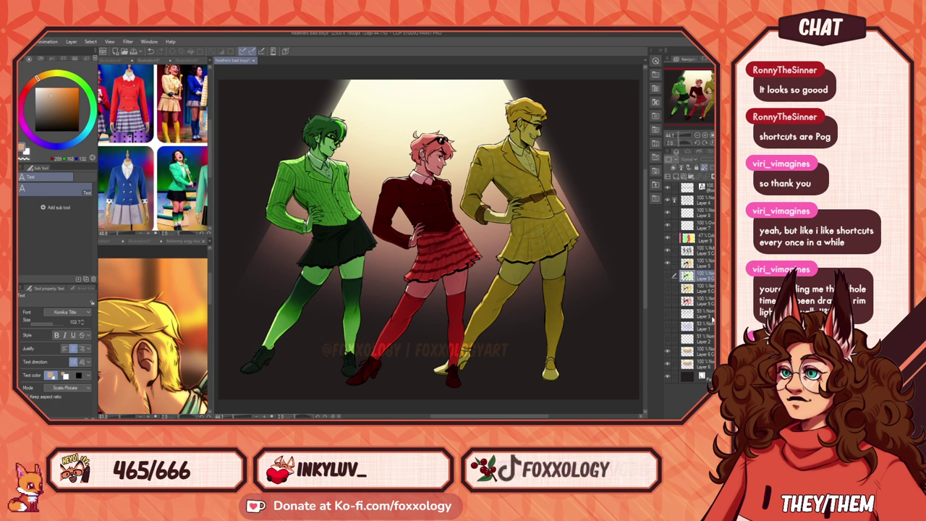
# Step: Duplicate the Overlay watermark text layer and lower the opacity of the upper copy
pyautogui.click(712, 189)
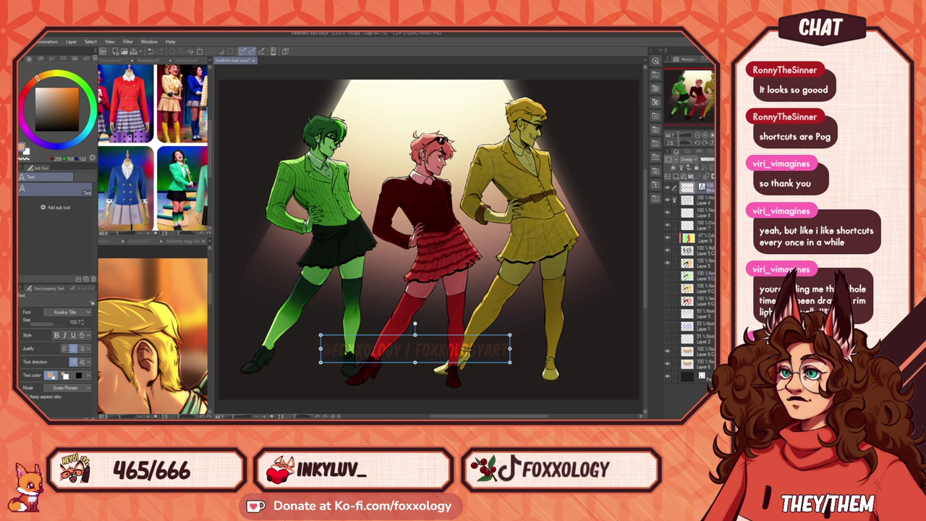
pyautogui.click(689, 250)
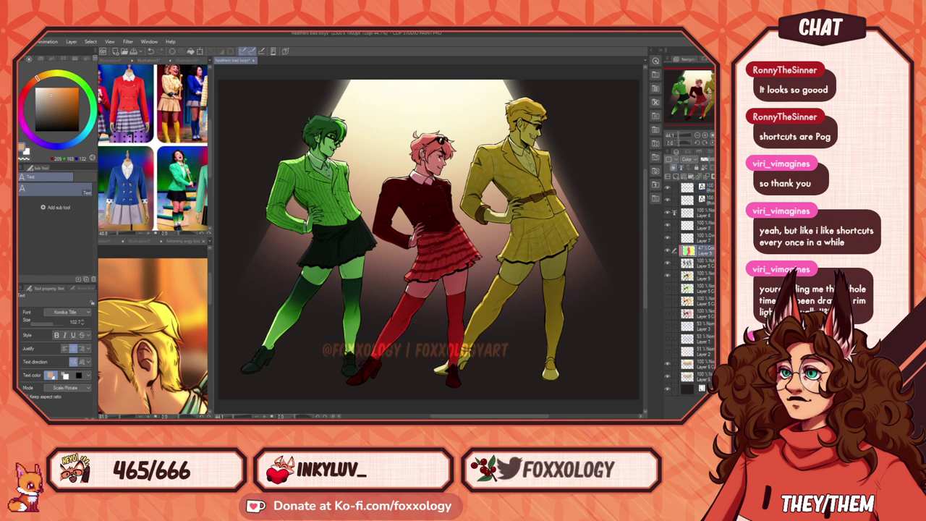
pyautogui.click(691, 186)
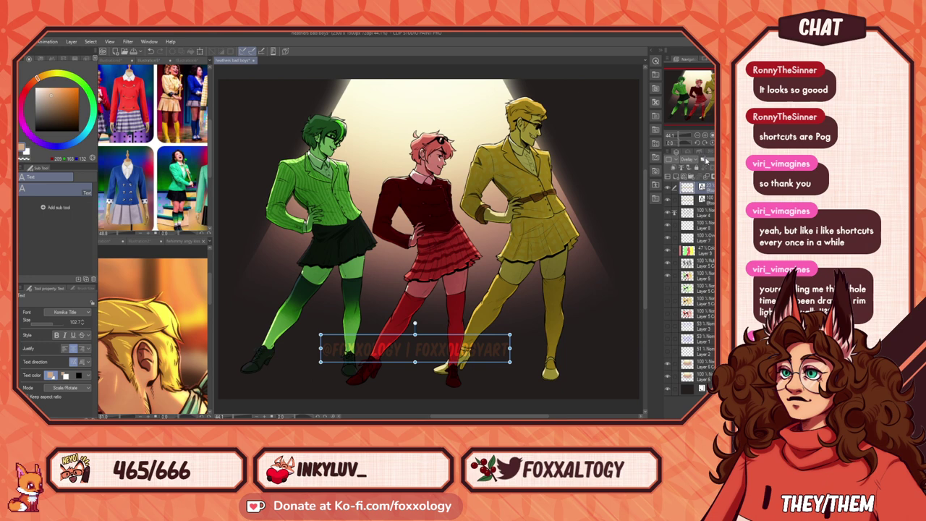
pyautogui.click(708, 251)
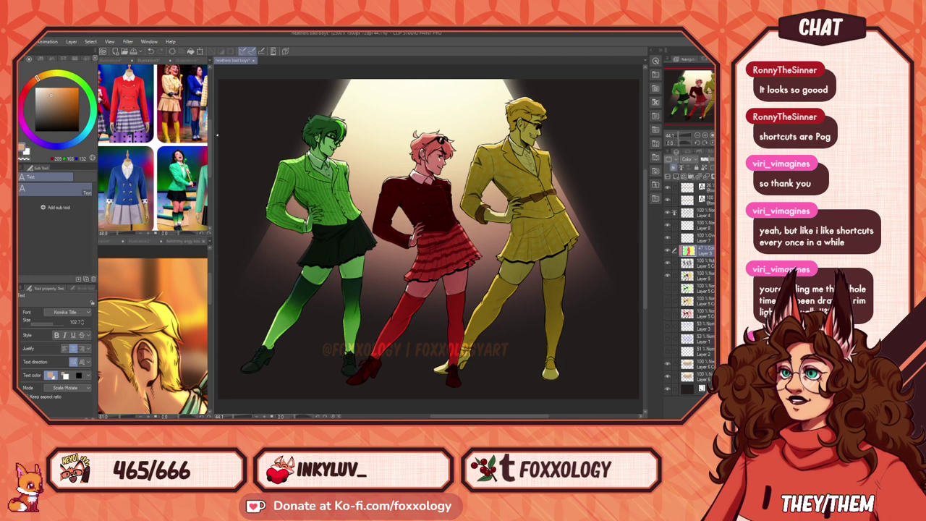
# Step: Widen the canvas area, duplicate the merged figures layer, and fill the lower copy's silhouette with a dark grey sampled from the background
pyautogui.moveTo(212, 131); pyautogui.dragTo(125, 135)
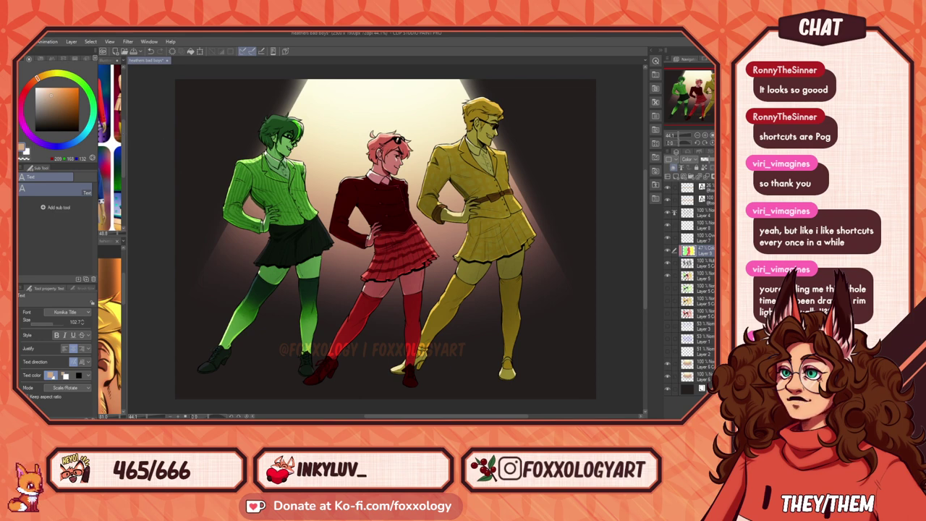
pyautogui.click(709, 276)
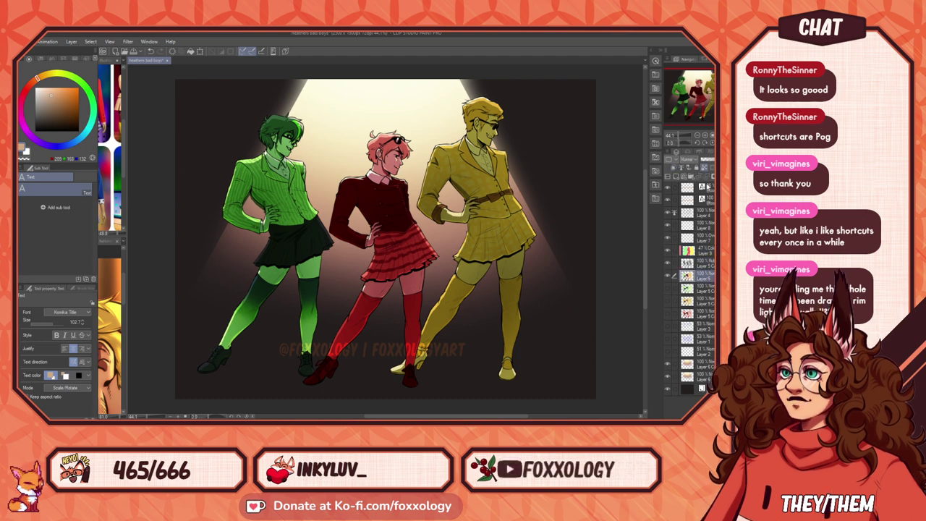
pyautogui.hotkey('ctrl', 'c')
pyautogui.hotkey('ctrl', 'v')
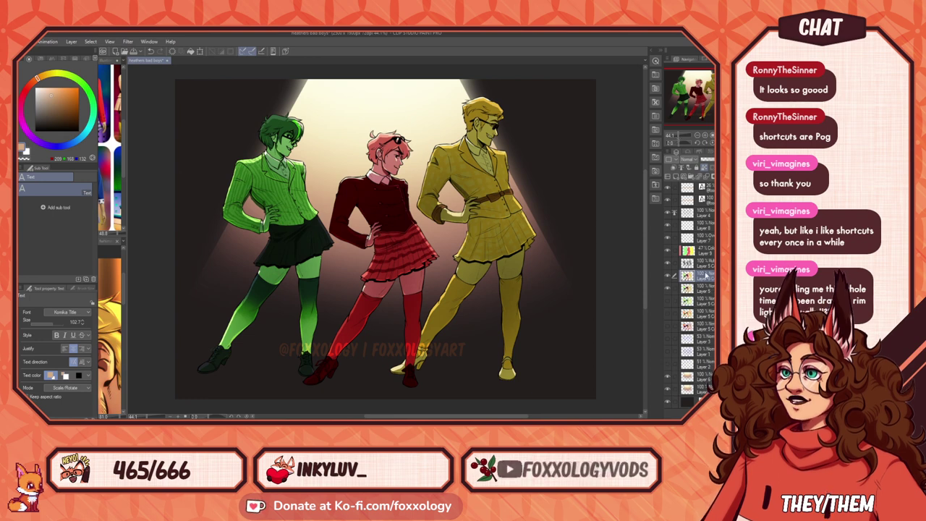
pyautogui.click(708, 289)
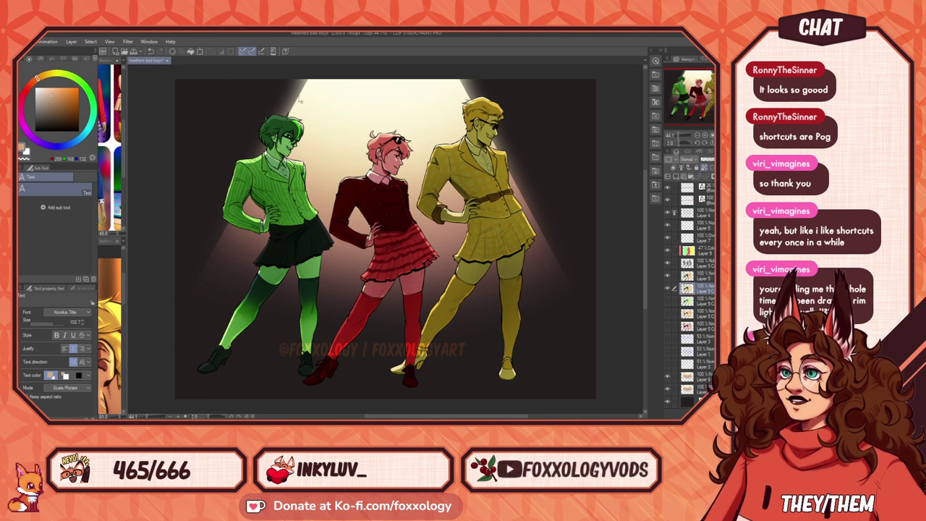
pyautogui.keyDown('alt'); pyautogui.click(179, 100); pyautogui.keyUp('alt')
pyautogui.keyDown('alt'); pyautogui.click(298, 90); pyautogui.keyUp('alt')
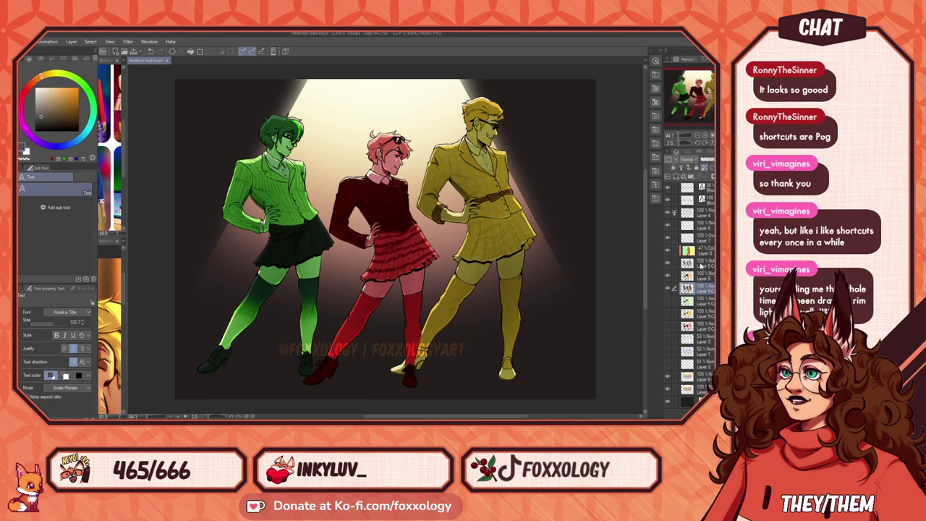
# Step: Try flattening the dark silhouette copy into floor shadows behind the feet with the Multiply blending mode, and undo it
pyautogui.hotkey('ctrl', 't')
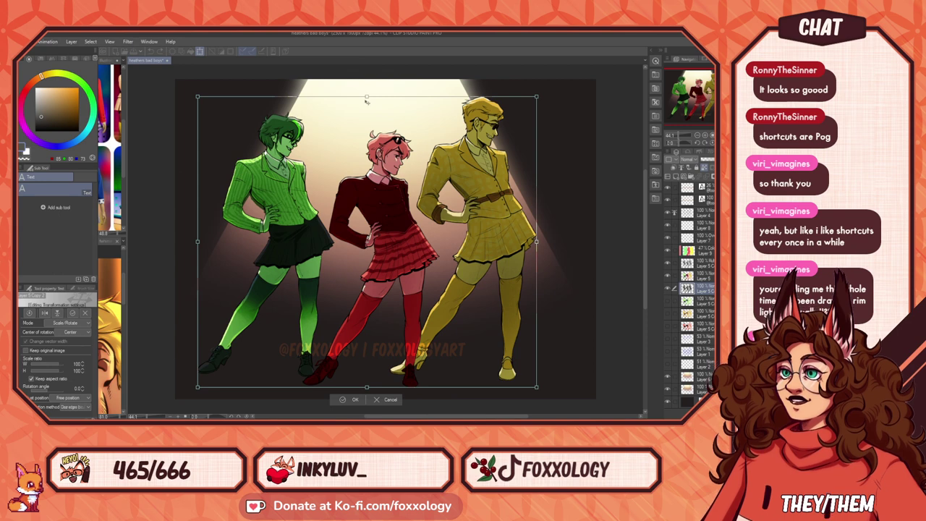
pyautogui.moveTo(367, 96); pyautogui.dragTo(371, 338)
pyautogui.moveTo(385, 371); pyautogui.dragTo(387, 357)
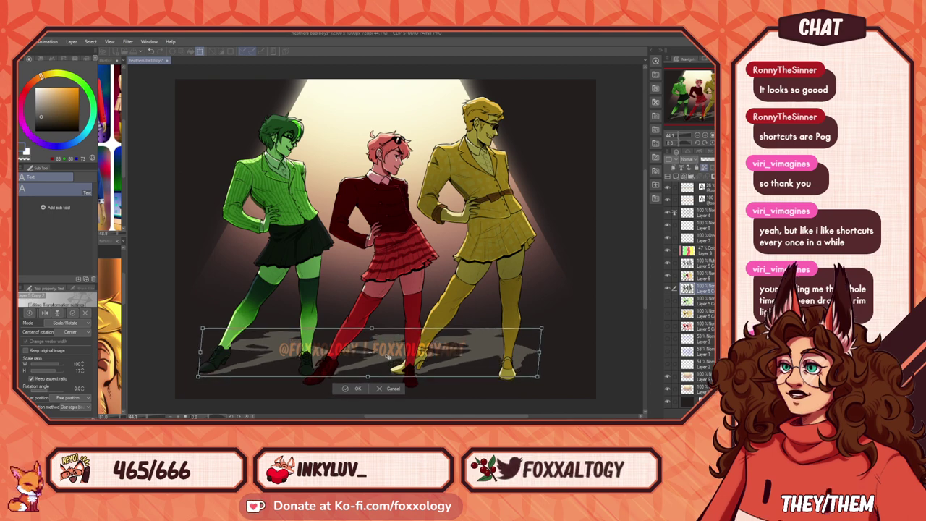
pyautogui.press('Return')
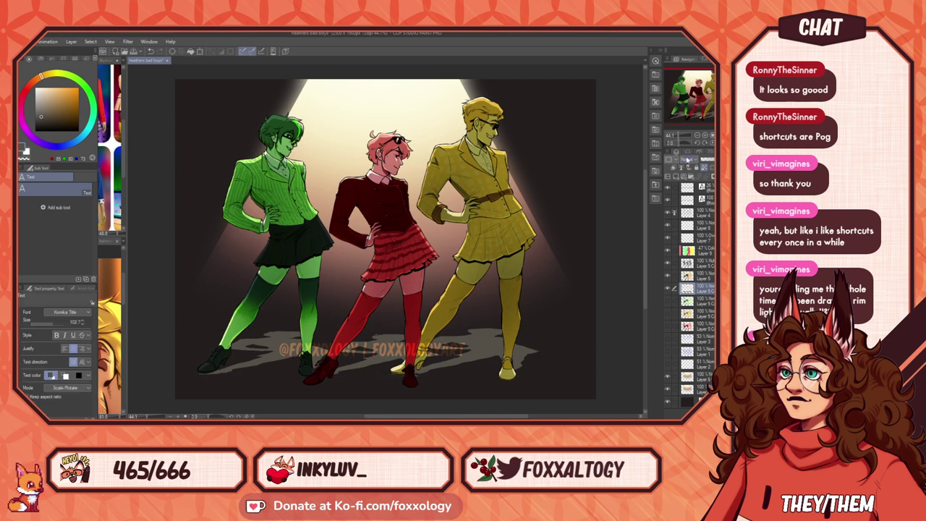
pyautogui.scroll(-2, 692, 163)
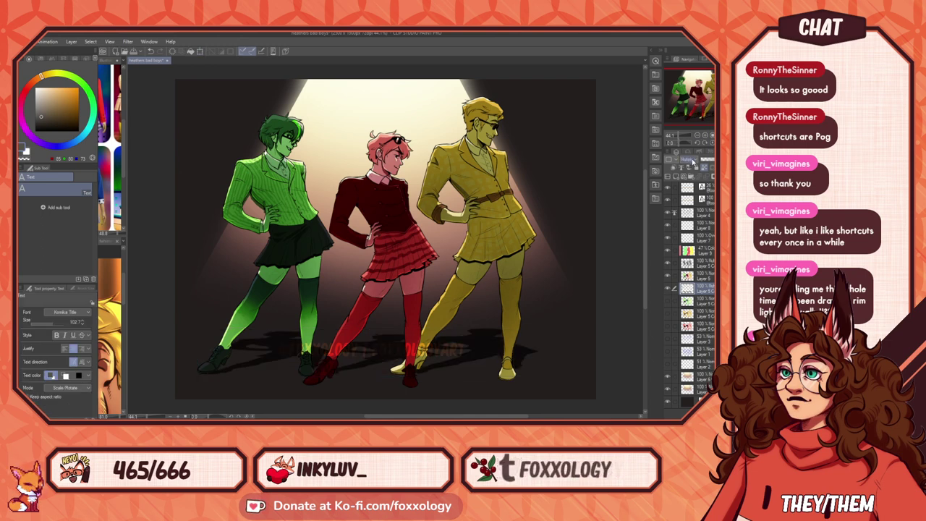
pyautogui.click(711, 162)
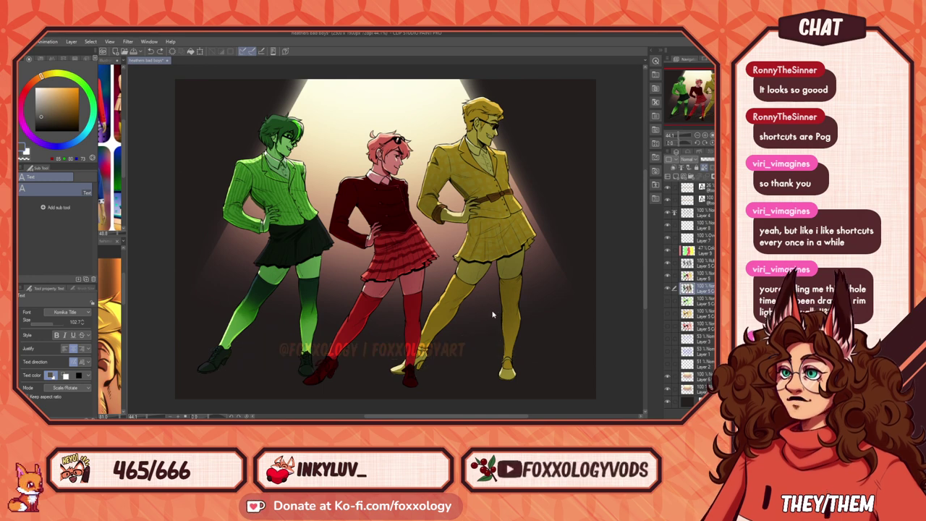
# Step: Try flipping, skewing and stretching the silhouette copy into slanted shadows falling forward from the feet, and discard the transformation
pyautogui.hotkey('ctrl', 't')
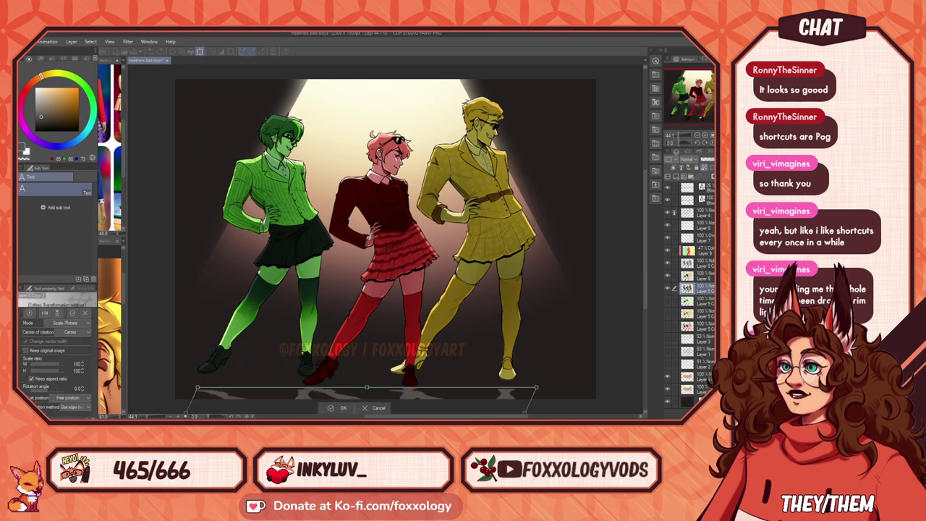
pyautogui.moveTo(355, 413); pyautogui.dragTo(327, 413)
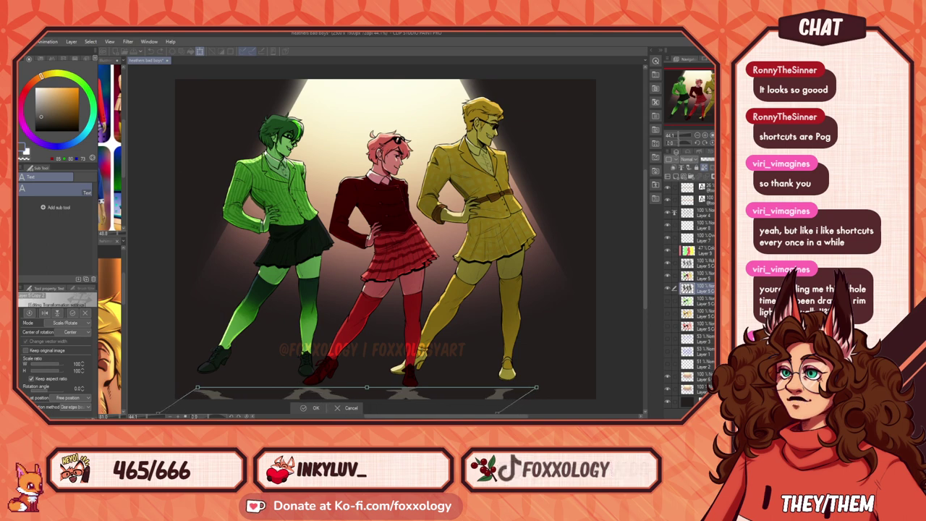
pyautogui.moveTo(403, 399); pyautogui.dragTo(402, 382)
pyautogui.scroll(-2, 429, 329)
pyautogui.moveTo(456, 291); pyautogui.dragTo(445, 216)
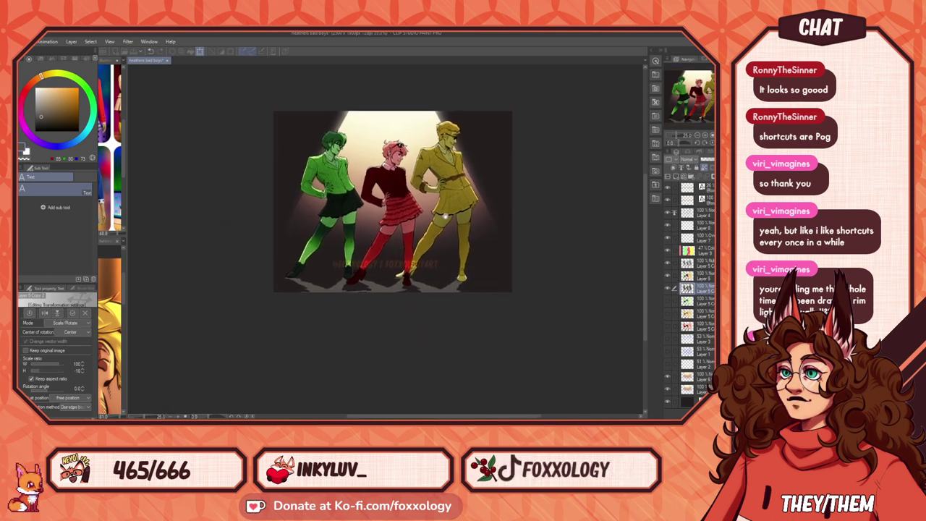
pyautogui.hotkey('ctrl', 't')
pyautogui.moveTo(348, 303); pyautogui.dragTo(309, 414)
pyautogui.moveTo(360, 287); pyautogui.dragTo(365, 279)
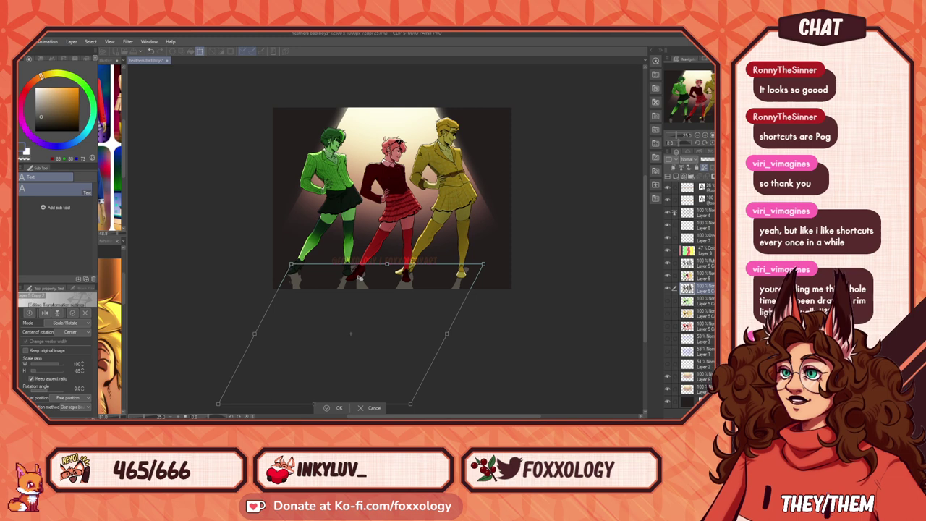
pyautogui.press('Return')
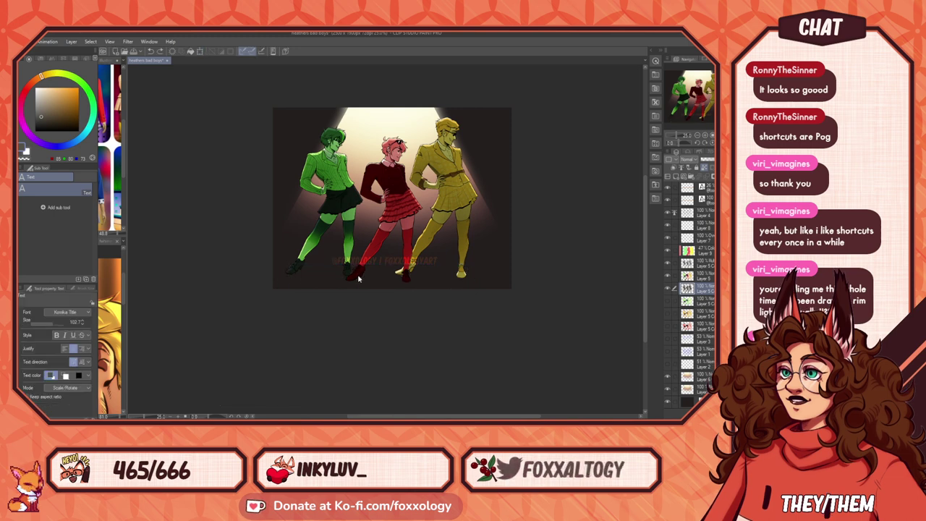
# Step: Merge the figures layer down into the dark silhouette copy and select the hidden layer beneath
pyautogui.scroll(2, 365, 268)
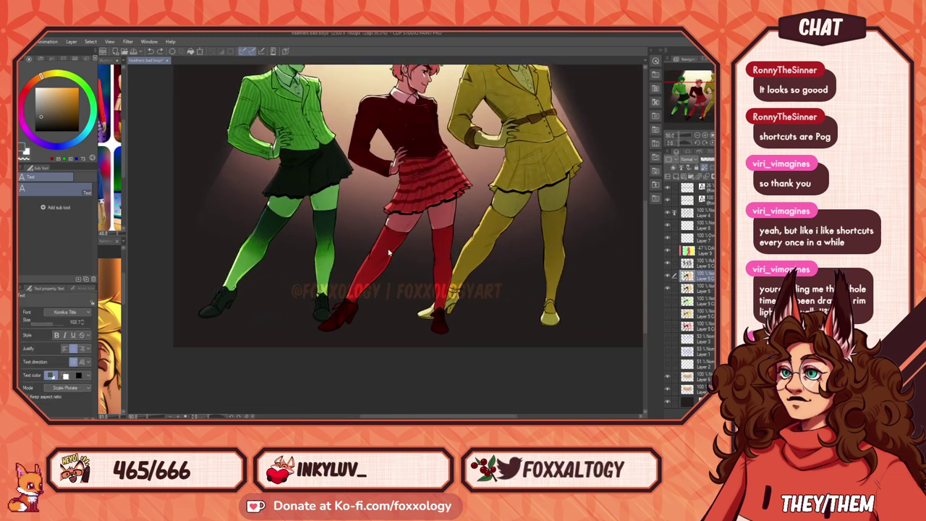
pyautogui.hotkey('ctrl', 'e')
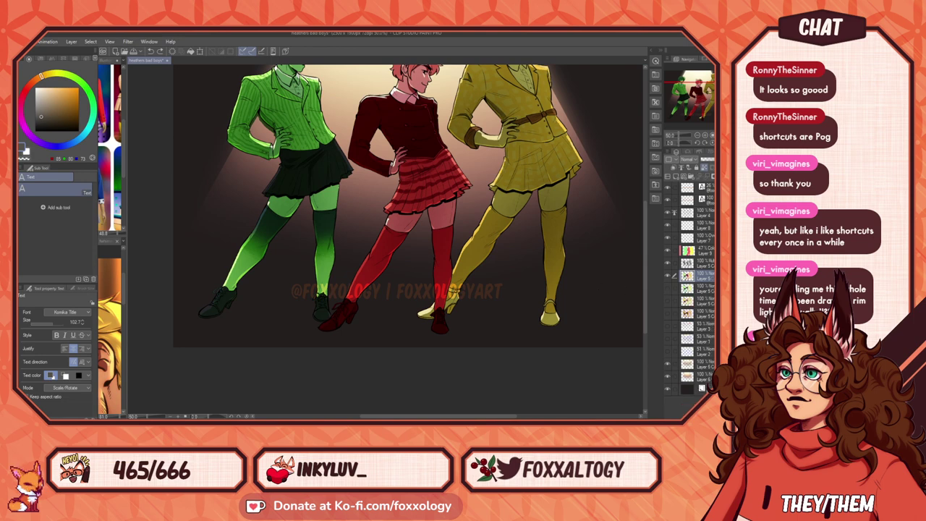
pyautogui.click(706, 288)
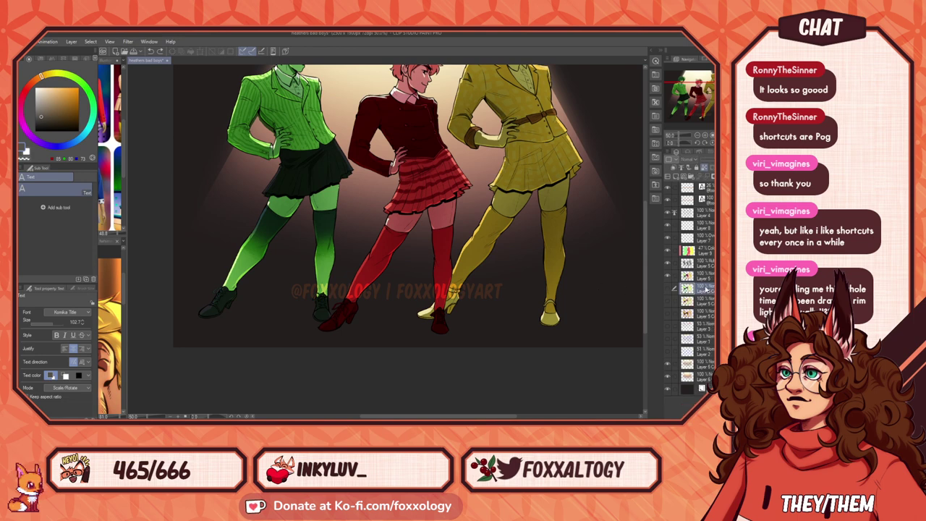
# Step: Add a new layer behind the figures and paint grey slanted floor shadows from the green figure's feet and the red figure's back foot
pyautogui.click(676, 177)
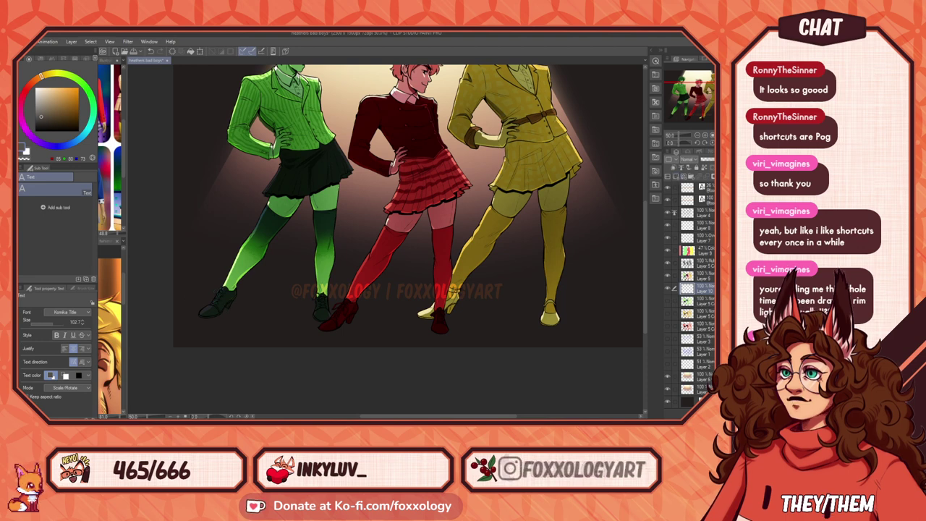
pyautogui.press('b')
pyautogui.moveTo(228, 301); pyautogui.dragTo(178, 343)
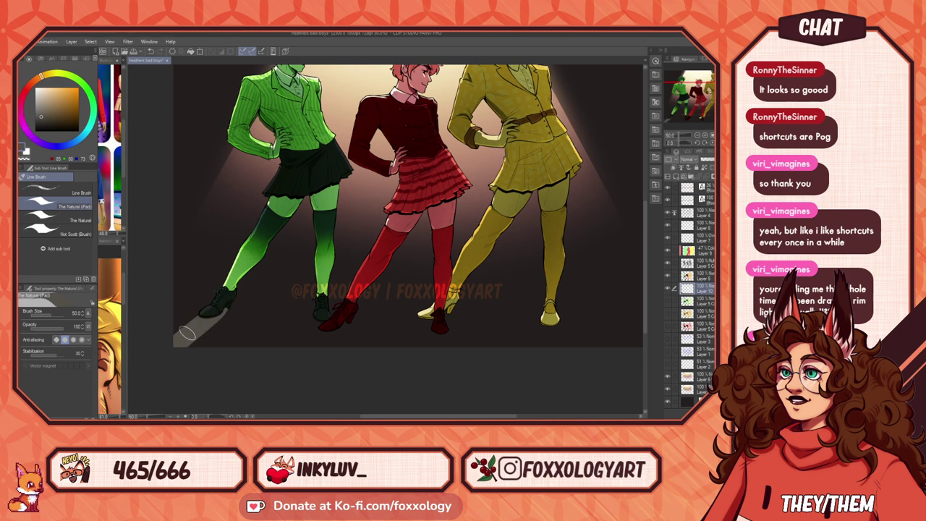
pyautogui.moveTo(231, 303); pyautogui.dragTo(180, 348)
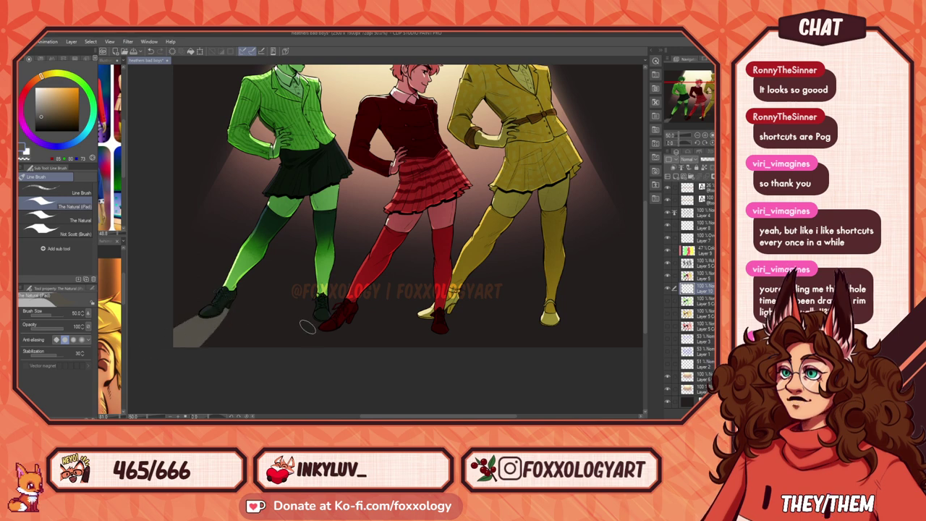
pyautogui.moveTo(322, 313); pyautogui.dragTo(296, 347)
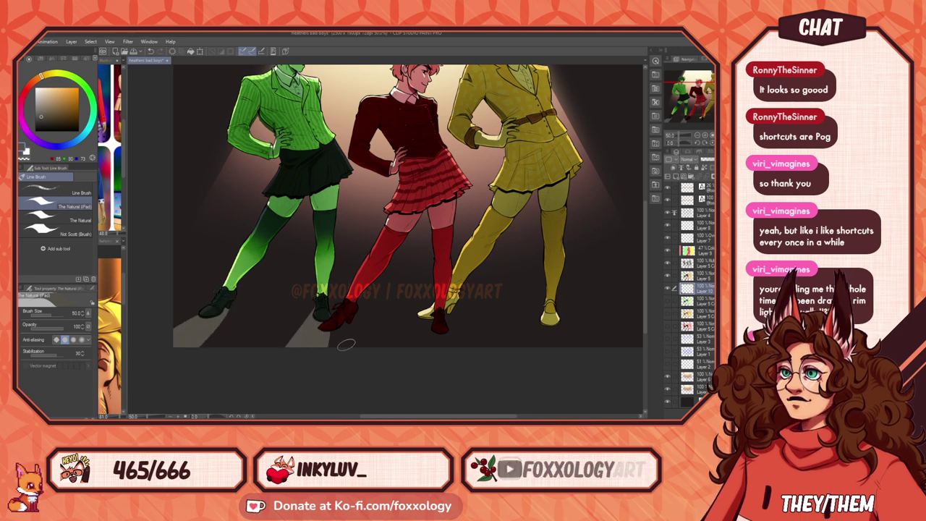
pyautogui.moveTo(352, 313)
pyautogui.mouseDown()
pyautogui.moveTo(346, 349)
pyautogui.moveTo(335, 348)
pyautogui.mouseUp()
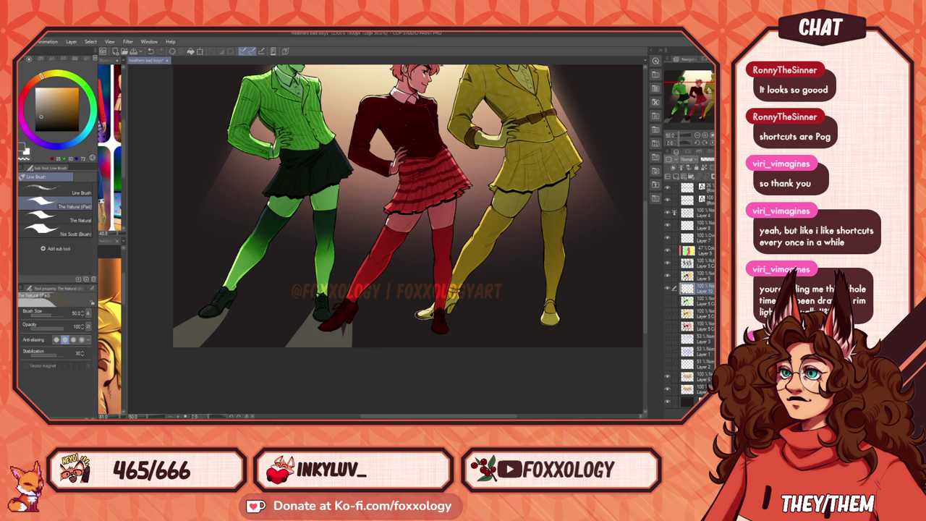
# Step: Paint matching grey shadows from the red figure's front foot and both yellow figure's feet, redoing the outermost one as a wider wedge
pyautogui.moveTo(426, 317)
pyautogui.mouseDown()
pyautogui.moveTo(432, 410)
pyautogui.moveTo(433, 285)
pyautogui.moveTo(432, 327)
pyautogui.moveTo(455, 405)
pyautogui.moveTo(440, 318)
pyautogui.moveTo(463, 349)
pyautogui.mouseUp()
pyautogui.moveTo(448, 311)
pyautogui.mouseDown()
pyautogui.moveTo(545, 398)
pyautogui.moveTo(448, 323)
pyautogui.moveTo(500, 367)
pyautogui.mouseUp()
pyautogui.moveTo(606, 352); pyautogui.dragTo(419, 329)
pyautogui.moveTo(372, 307); pyautogui.dragTo(423, 361)
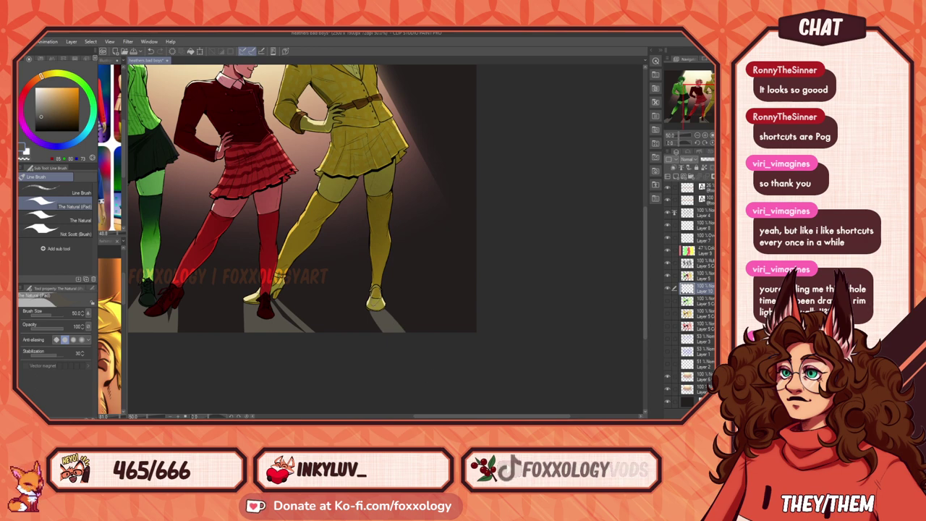
pyautogui.hotkey('ctrl', 'z')
pyautogui.moveTo(376, 310); pyautogui.dragTo(464, 376)
pyautogui.moveTo(377, 296); pyautogui.dragTo(443, 332)
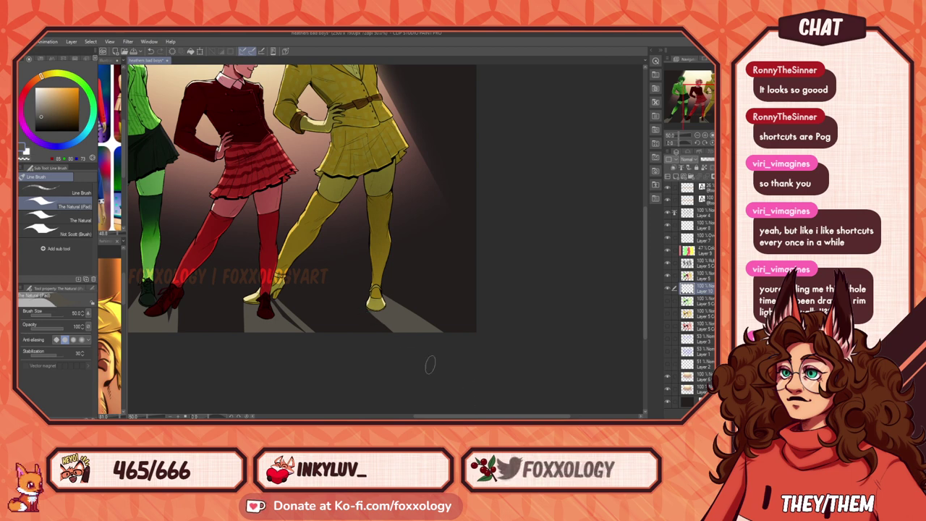
pyautogui.moveTo(394, 316)
pyautogui.mouseDown()
pyautogui.moveTo(572, 376)
pyautogui.moveTo(553, 367)
pyautogui.mouseUp()
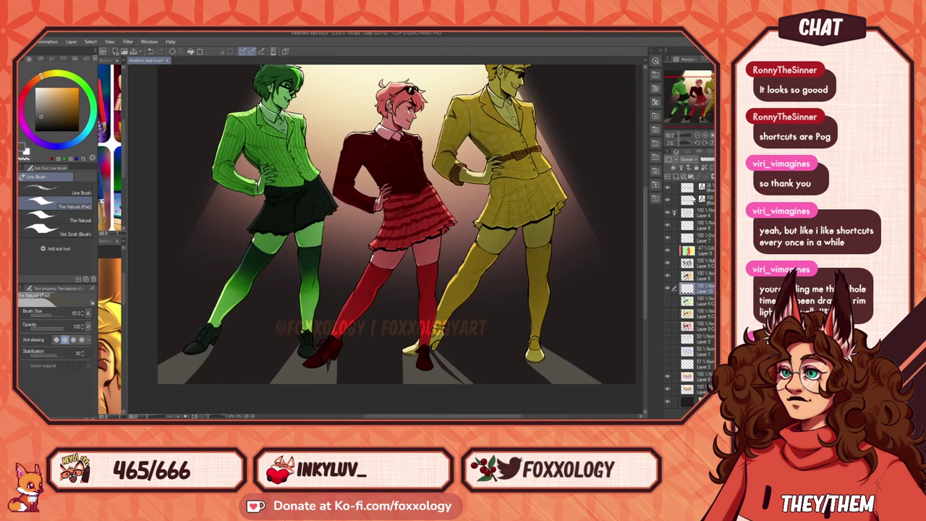
# Step: Set the painted shadow layer's blending mode to Multiply and fit the whole illustration in view
pyautogui.click(693, 188)
pyautogui.hotkey('ctrl', '0')
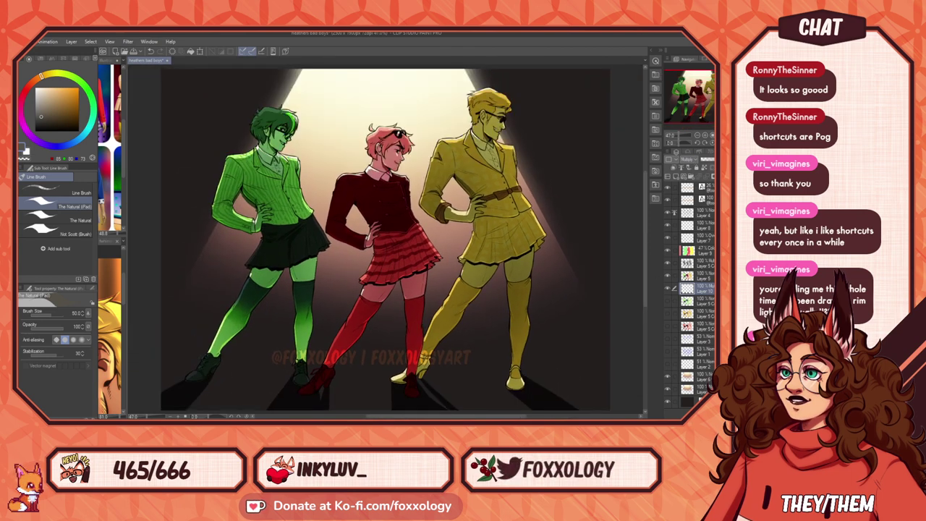